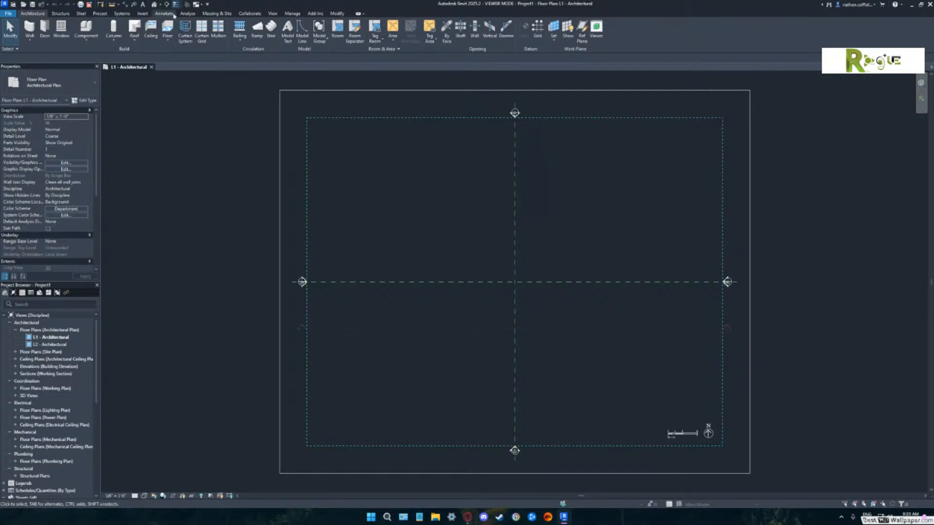
# View the empty project in the default 3D view from another angle, then return to the L1 - Architectural floor plan.
pyautogui.click(155, 5)
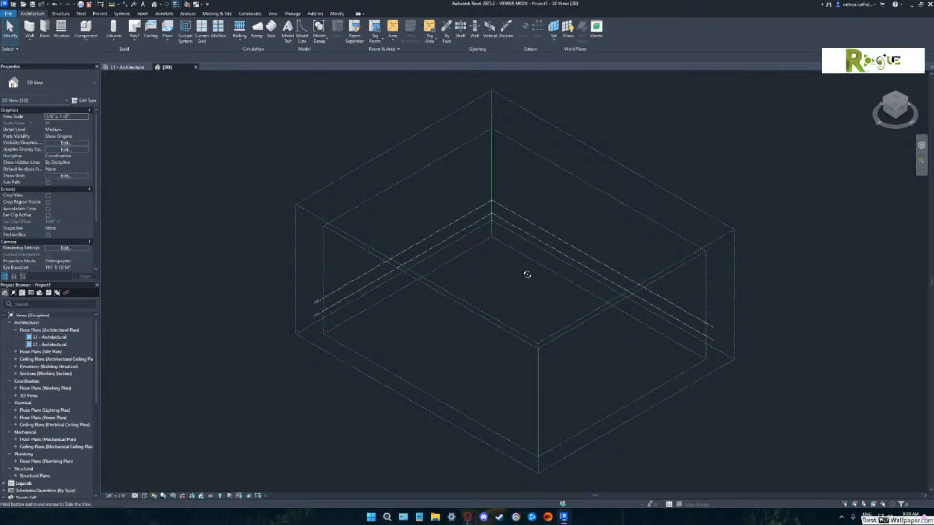
pyautogui.keyDown('shift'); pyautogui.moveTo(525, 273); pyautogui.dragTo(544, 258, button='middle'); pyautogui.keyUp('shift')
pyautogui.click(128, 67)
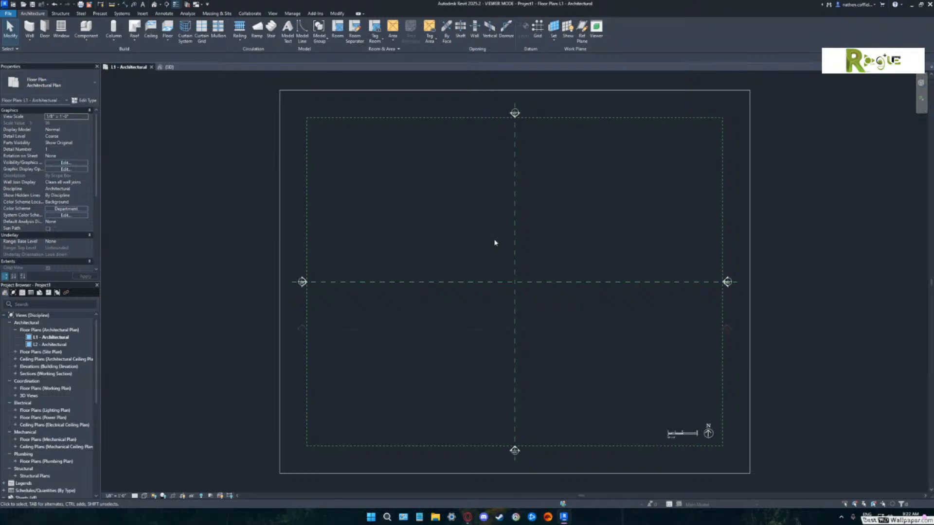
pyautogui.scroll(-2, 491, 237)
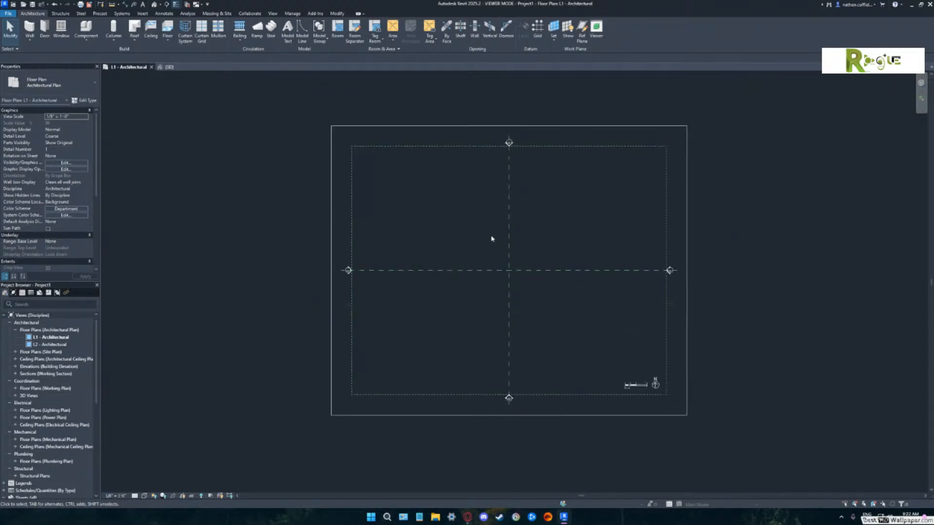
pyautogui.moveTo(496, 247); pyautogui.dragTo(453, 244, button='middle')
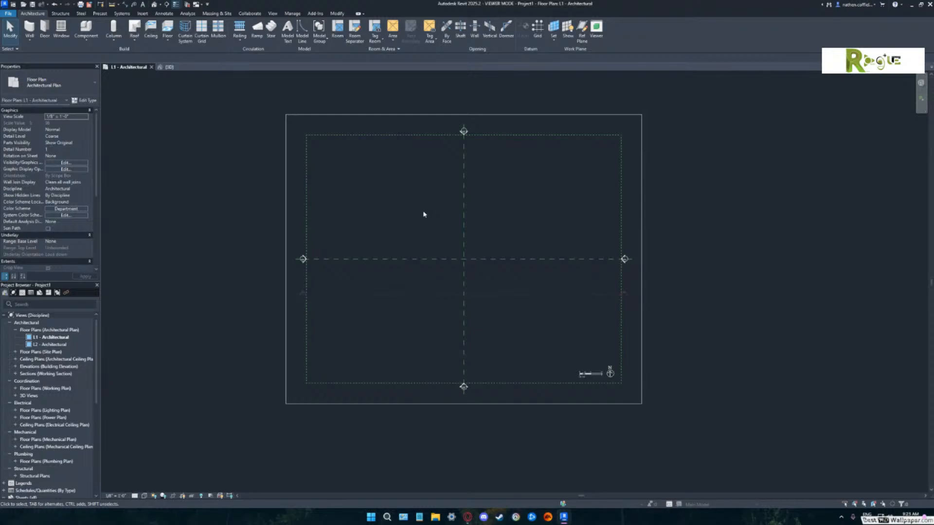
pyautogui.moveTo(437, 233); pyautogui.dragTo(440, 232, button='middle')
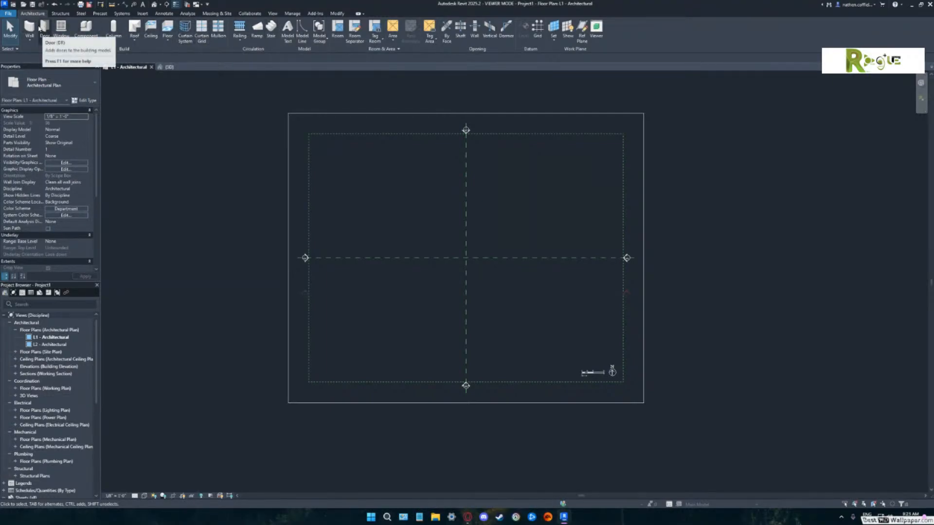
pyautogui.click(60, 13)
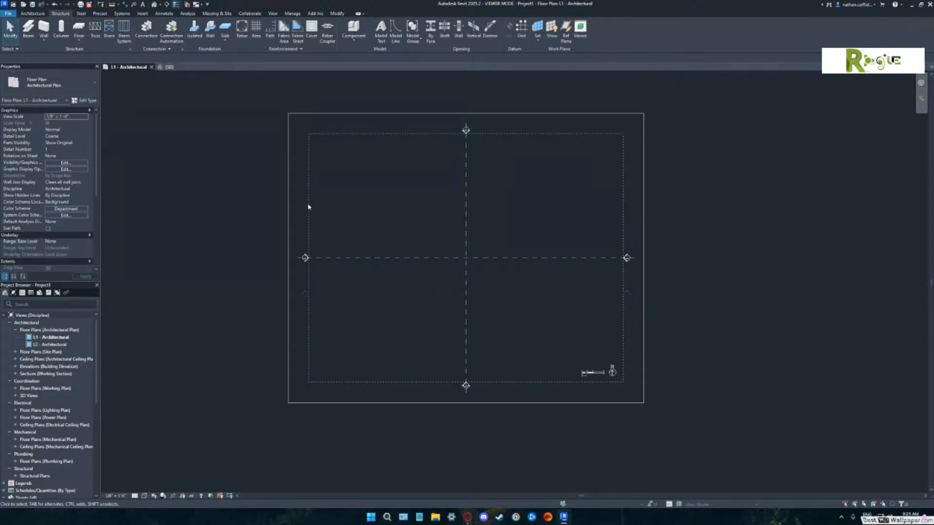
pyautogui.click(33, 13)
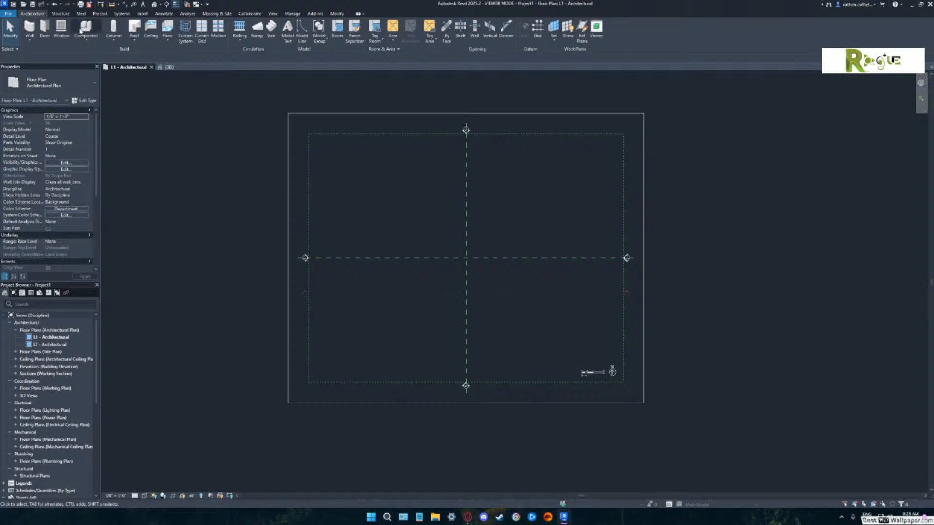
# Create a rectangular Generic - 12" floor on L1, about 48' by 60', with its lower-right corner at the intersection of the center reference planes.
pyautogui.click(168, 30)
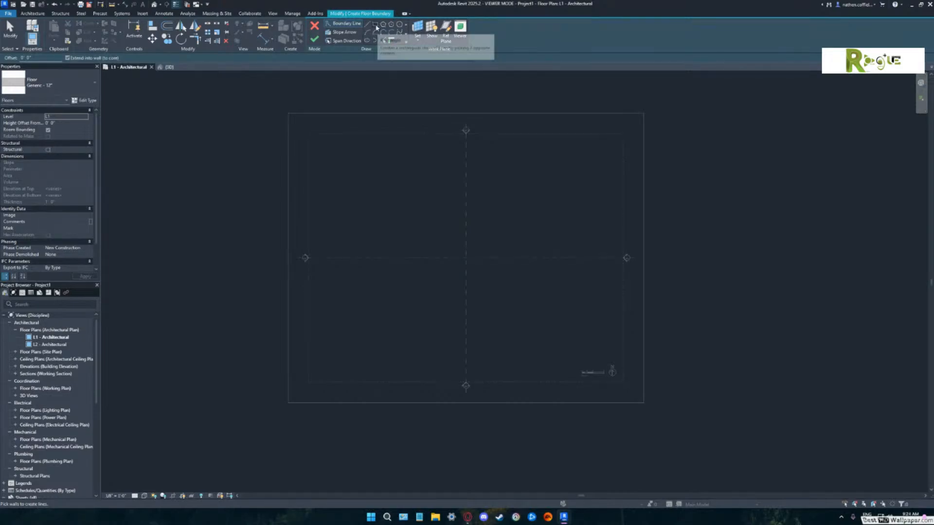
pyautogui.click(377, 26)
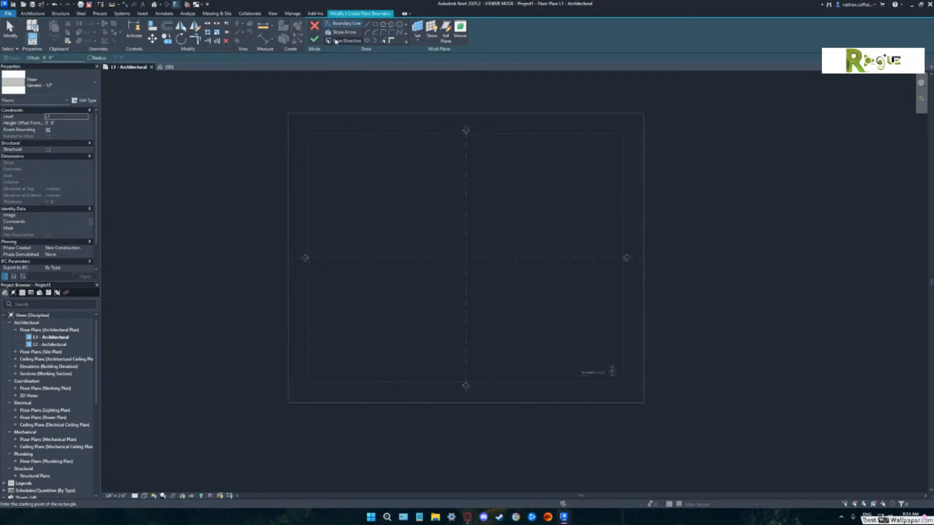
pyautogui.click(466, 258)
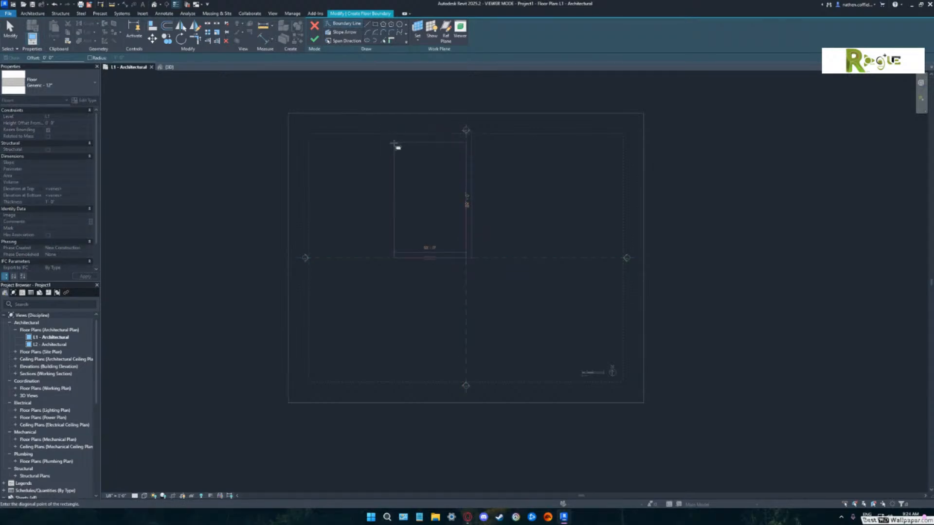
pyautogui.click(399, 176)
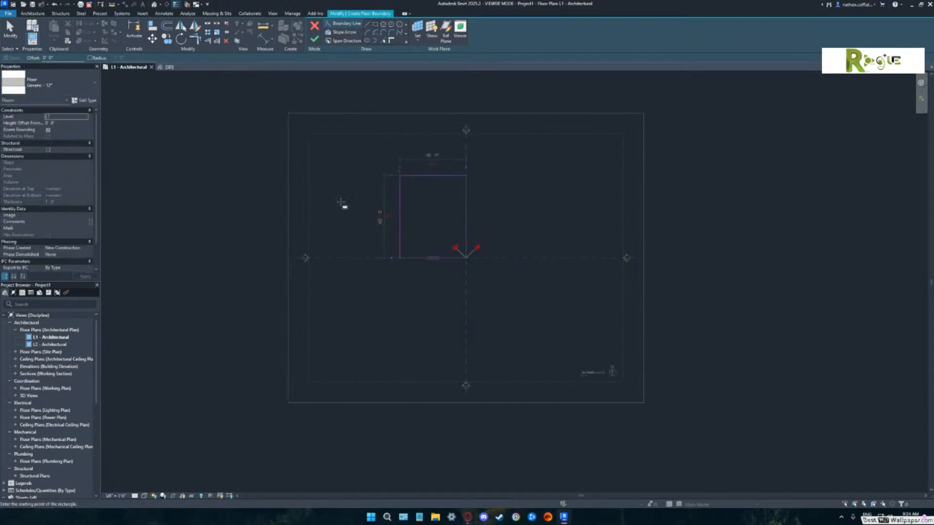
pyautogui.click(315, 39)
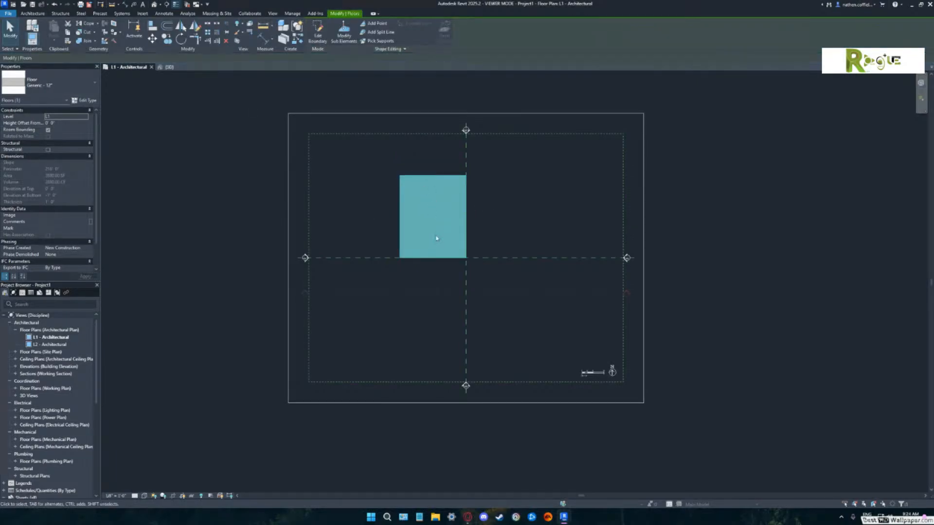
# Examine the new floor in the 3D view from another angle and return to the L1 plan.
pyautogui.click(168, 67)
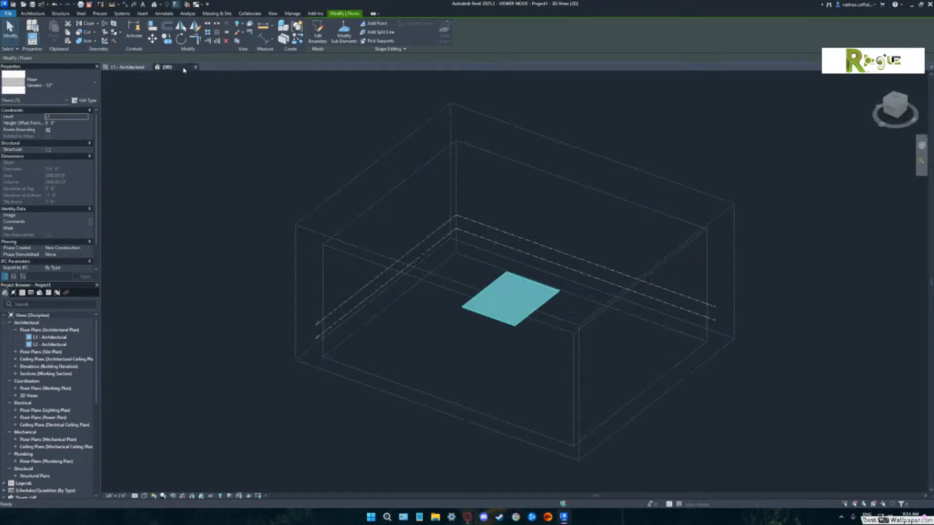
pyautogui.keyDown('shift'); pyautogui.moveTo(514, 269); pyautogui.dragTo(416, 234, button='middle'); pyautogui.keyUp('shift')
pyautogui.click(136, 67)
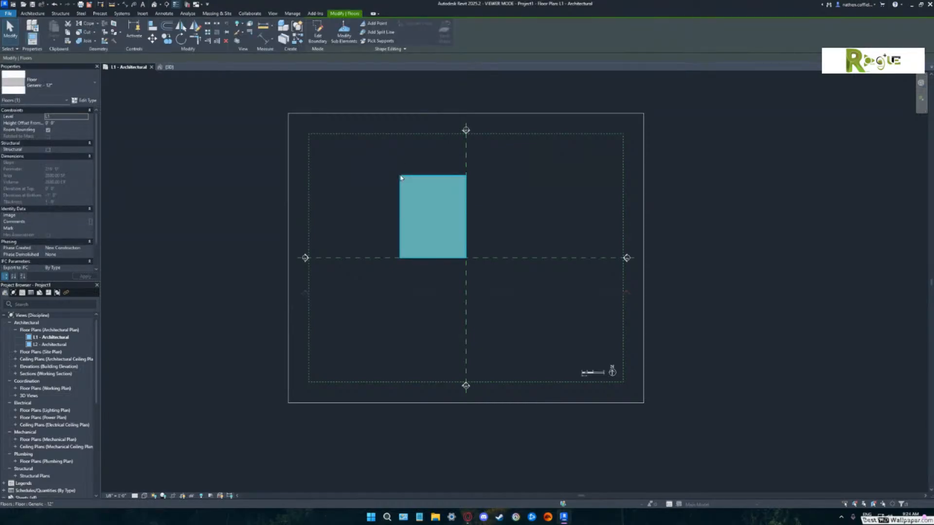
# Edit the floor's boundary and add an aligned dimension between its upper and lower edges, placed outside the left edge.
pyautogui.click(318, 38)
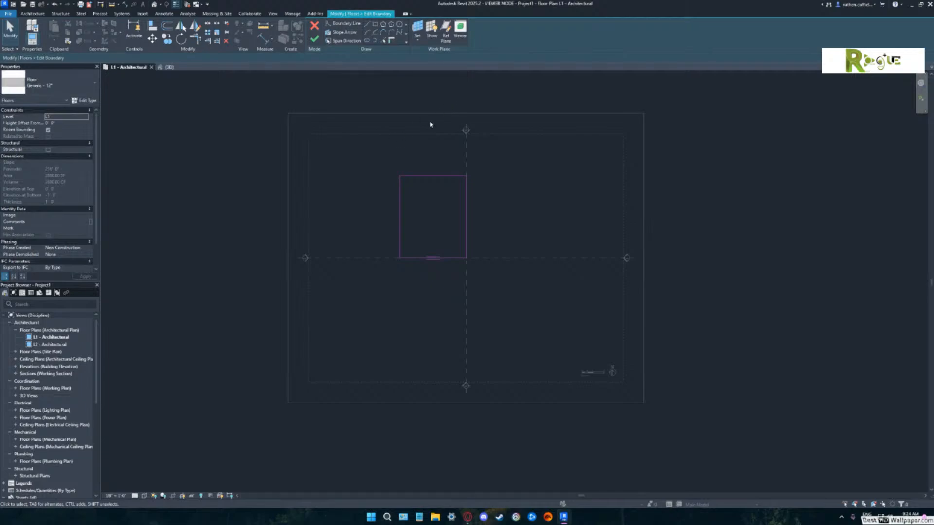
pyautogui.click(422, 176)
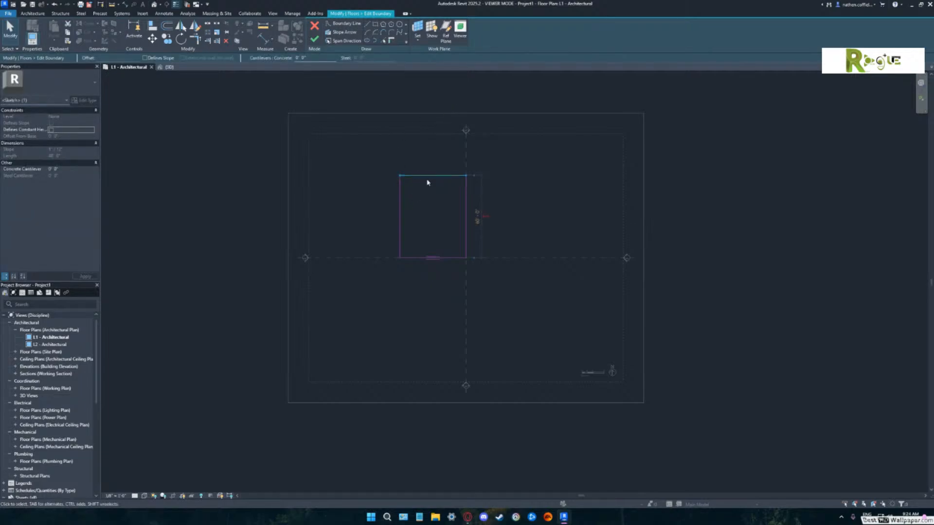
pyautogui.click(262, 38)
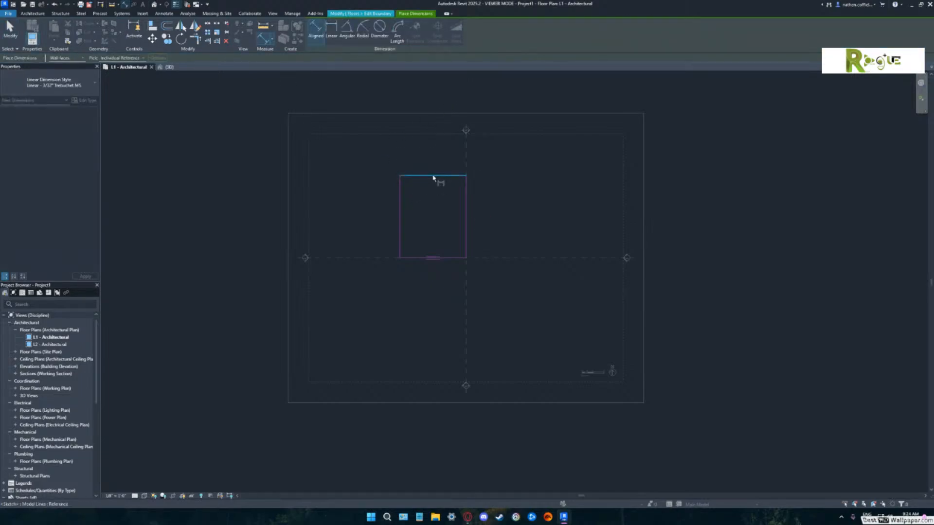
pyautogui.click(433, 177)
pyautogui.click(435, 257)
pyautogui.click(356, 252)
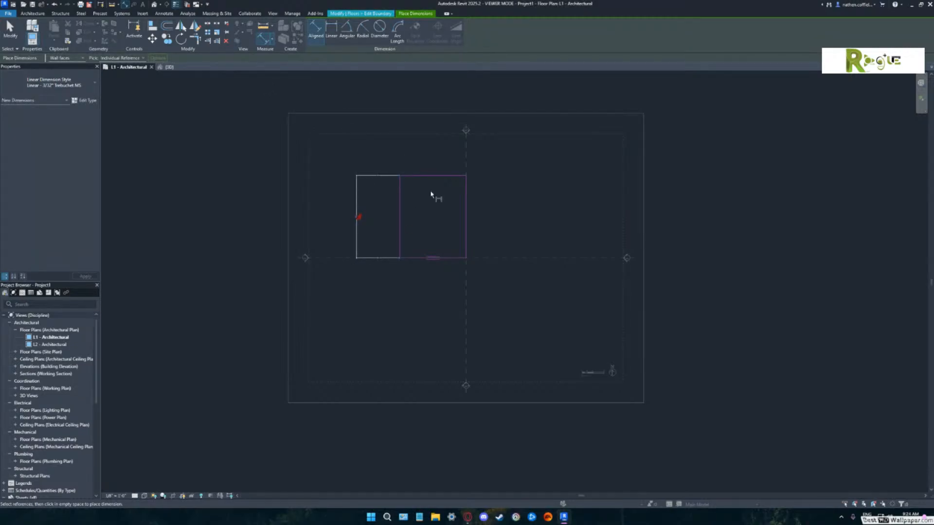
# Dimension the floor's width from its left edge to the vertical center reference plane above the sketch, and finish the boundary edit.
pyautogui.click(402, 212)
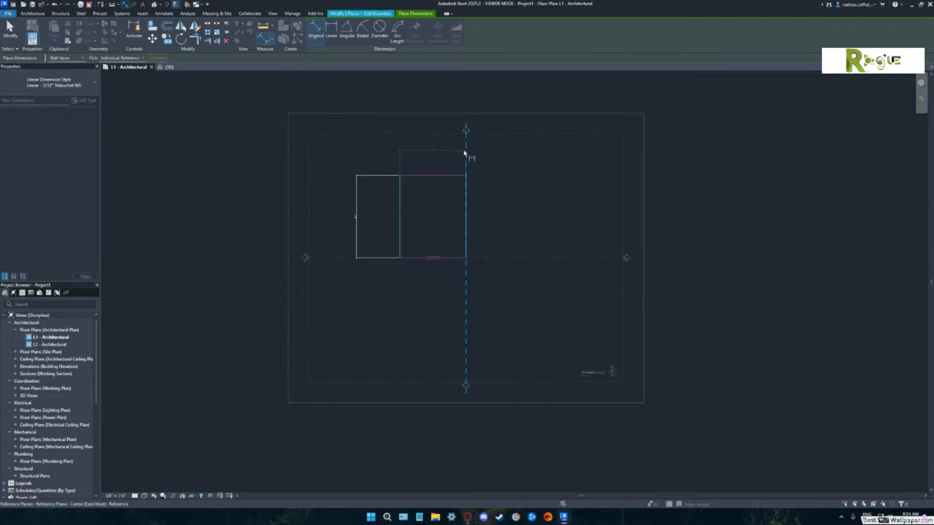
pyautogui.click(465, 153)
pyautogui.click(462, 154)
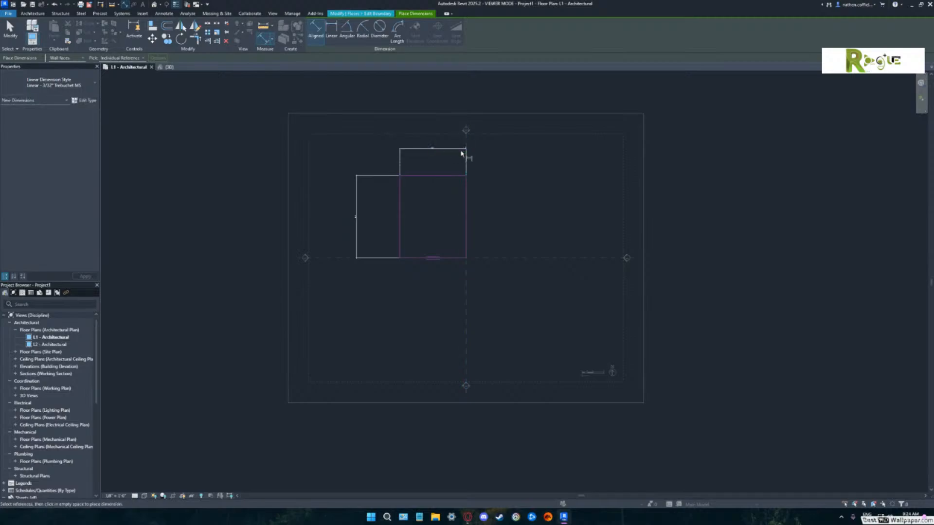
pyautogui.press('Escape')
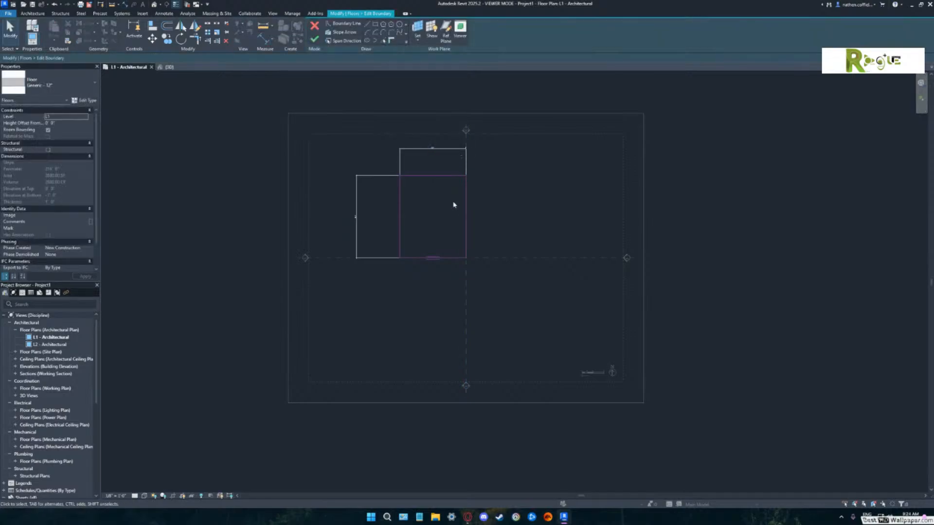
pyautogui.click(314, 39)
# Draw Generic - 8" walls with a 20' unconnected height along all four floor edges, and check the enclosure in the 3D view.
pyautogui.scroll(2, 428, 200)
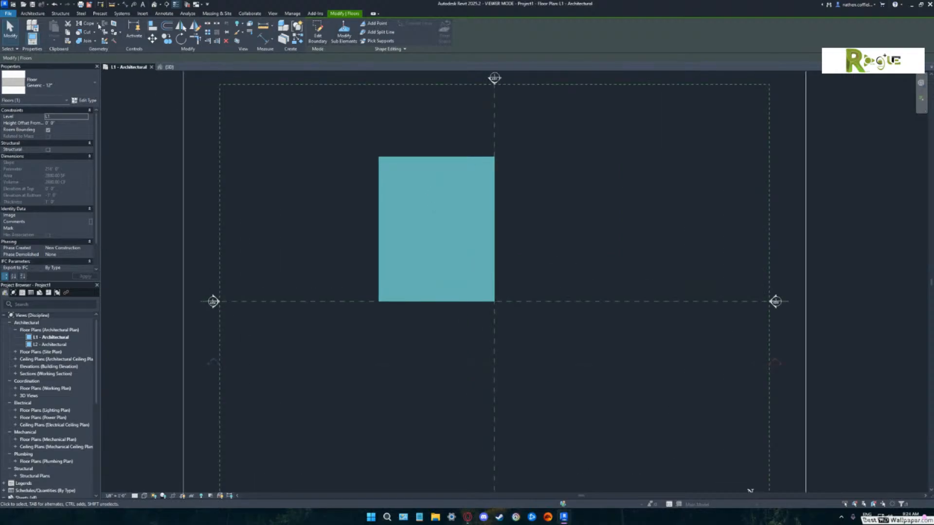
pyautogui.click(32, 13)
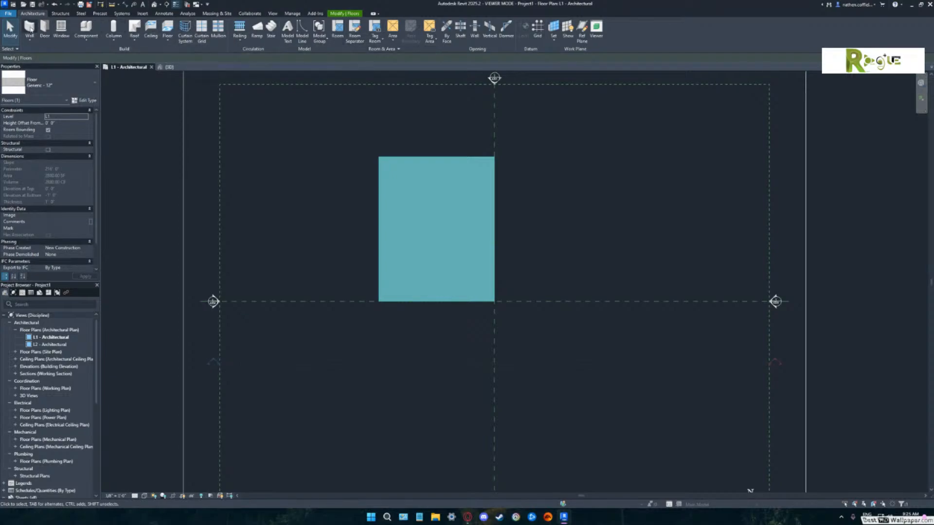
pyautogui.click(30, 28)
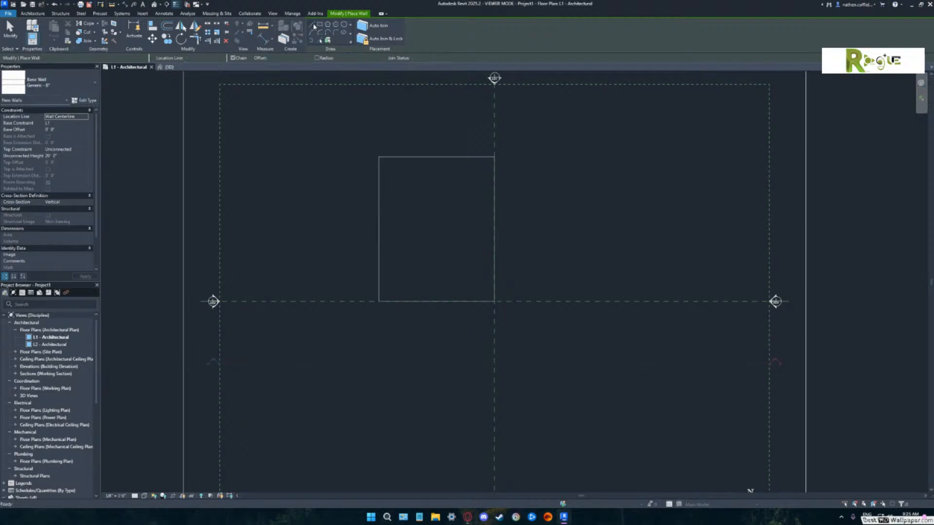
pyautogui.click(380, 157)
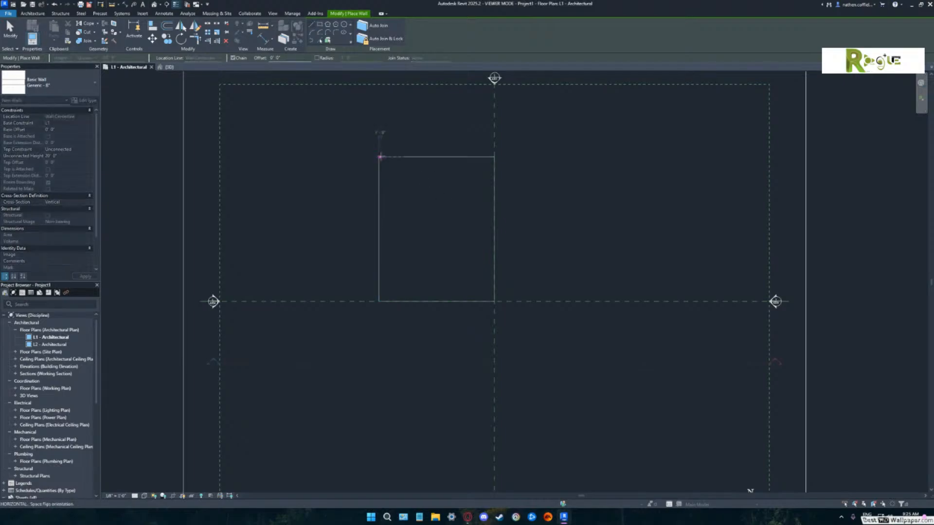
pyautogui.click(494, 157)
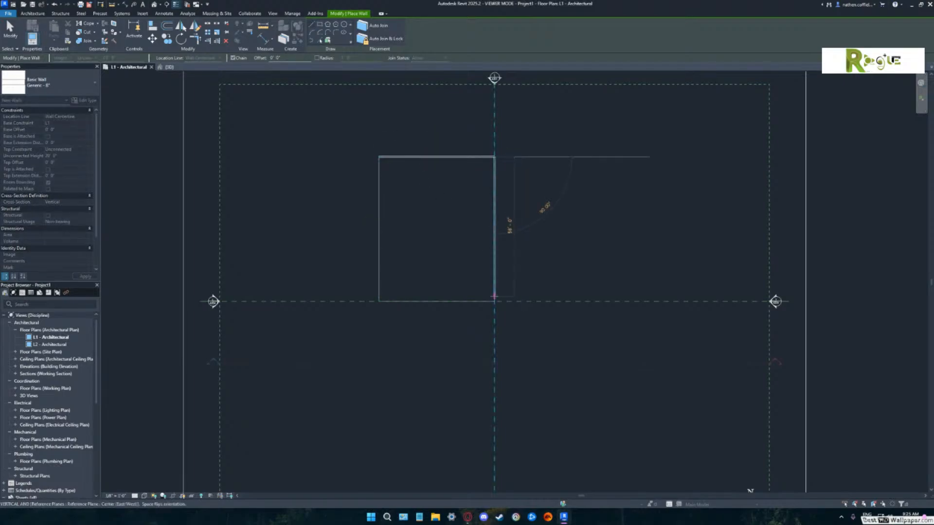
pyautogui.click(494, 302)
pyautogui.click(379, 301)
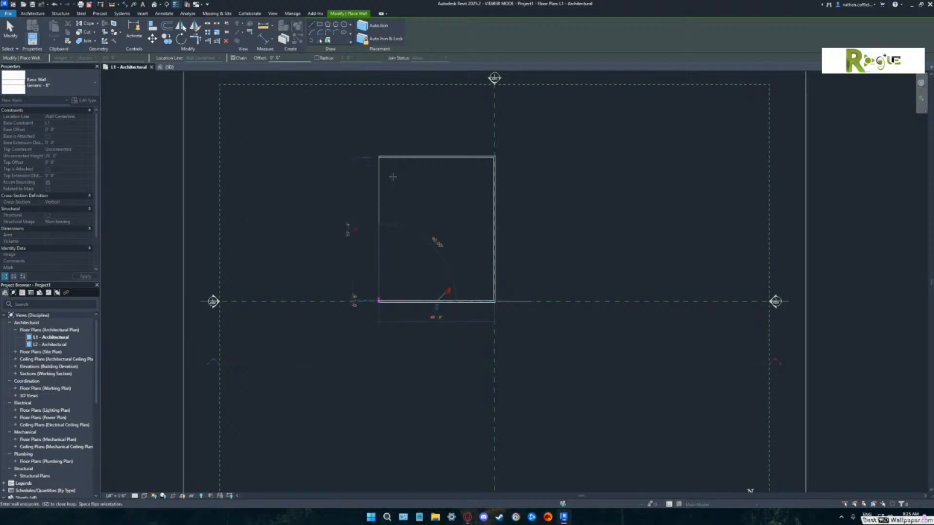
pyautogui.click(379, 157)
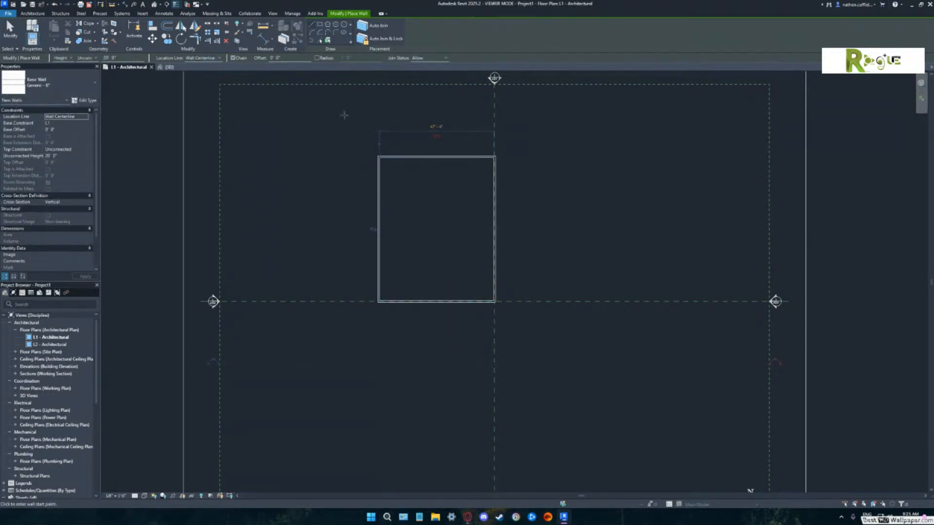
pyautogui.click(168, 67)
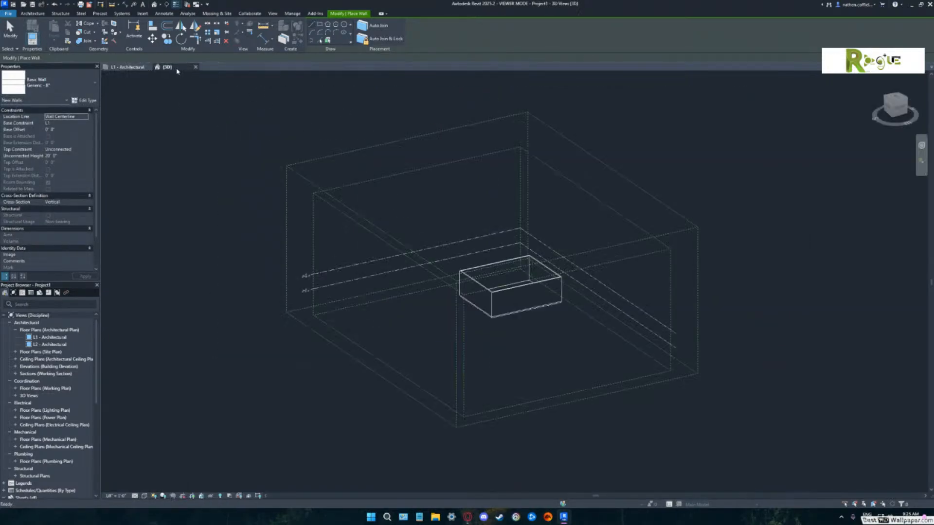
pyautogui.moveTo(479, 288); pyautogui.dragTo(526, 303, button='middle')
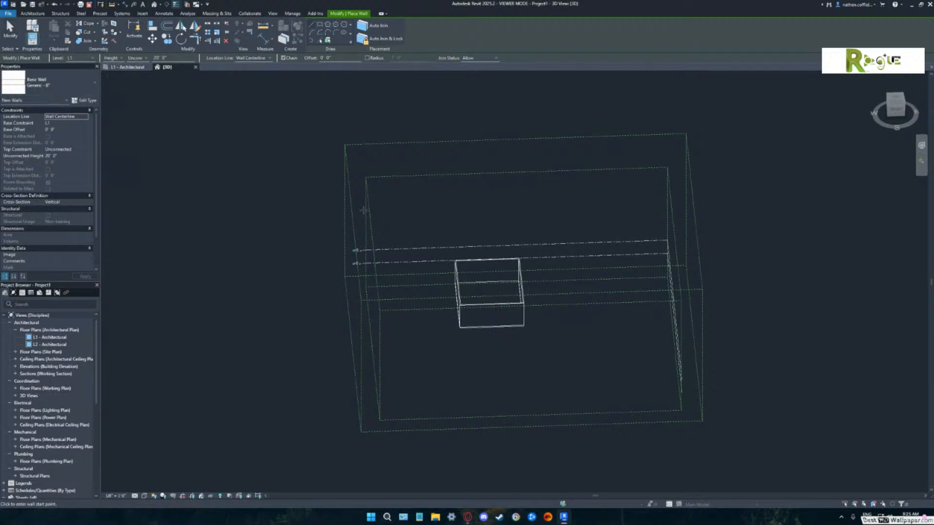
# Create a footprint roof on level L2 with a rectangular sloped boundary over the outer wall corners, and attach the highlighted walls to it.
pyautogui.click(10, 27)
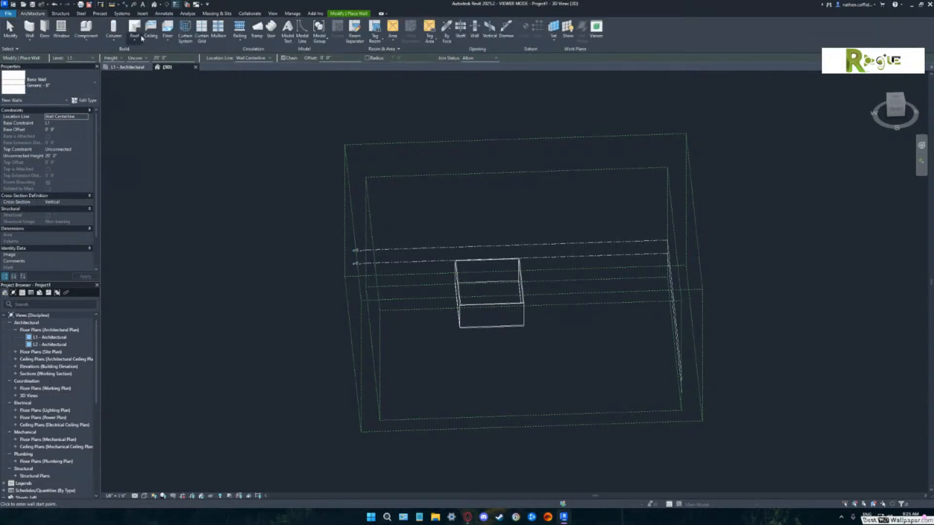
pyautogui.click(138, 28)
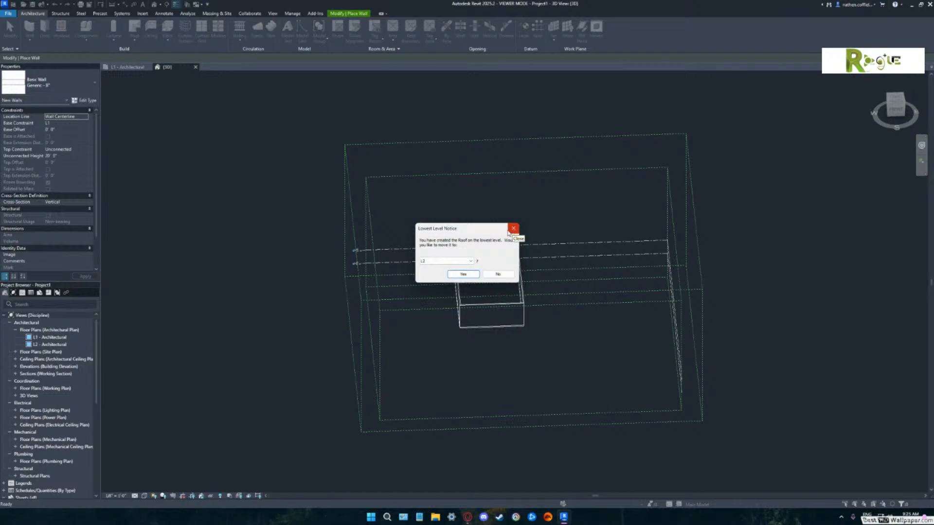
pyautogui.click(470, 274)
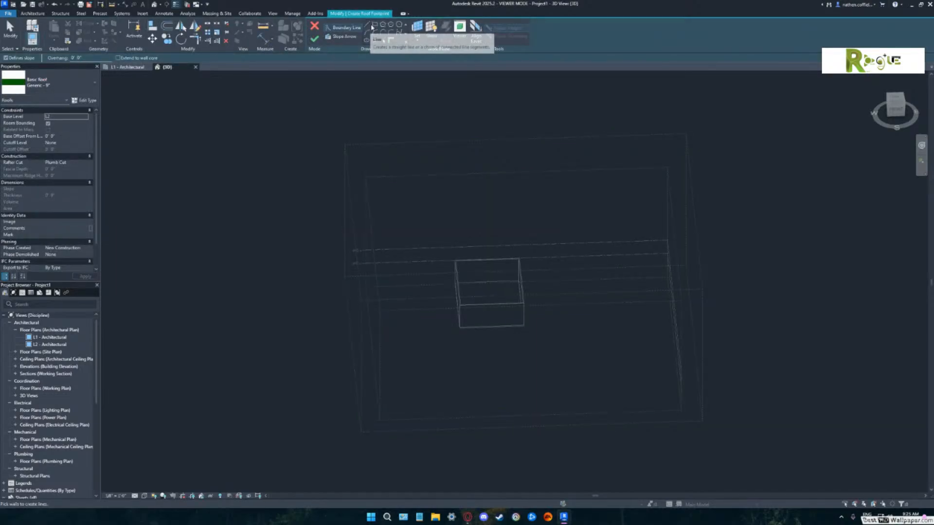
pyautogui.click(373, 29)
pyautogui.click(128, 67)
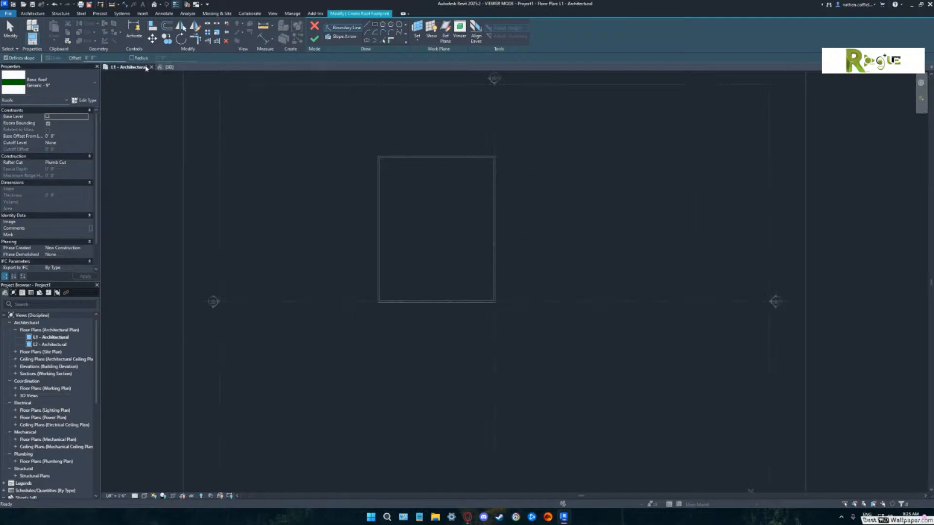
pyautogui.click(378, 157)
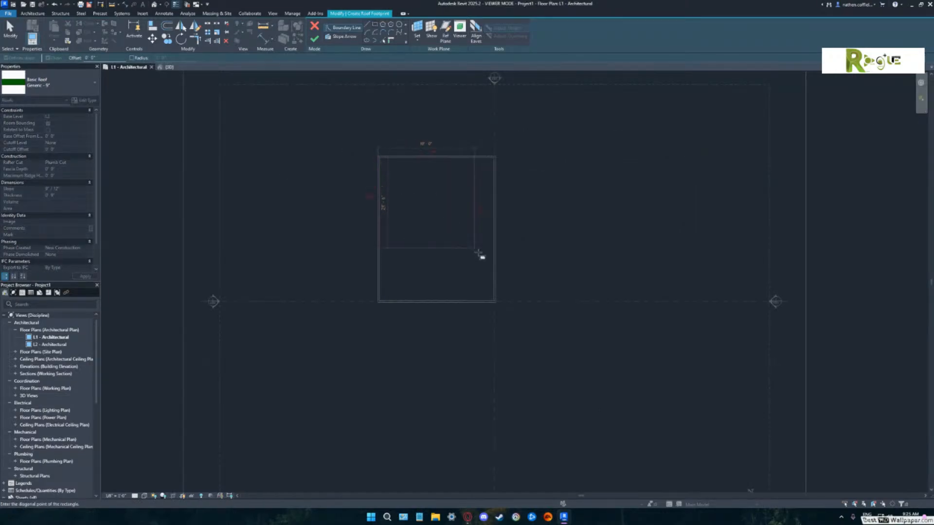
pyautogui.click(495, 301)
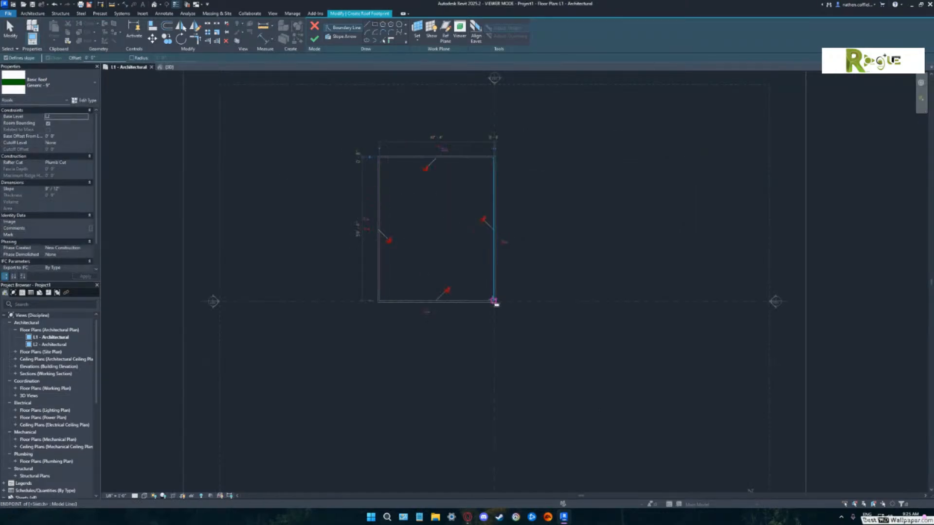
pyautogui.click(314, 39)
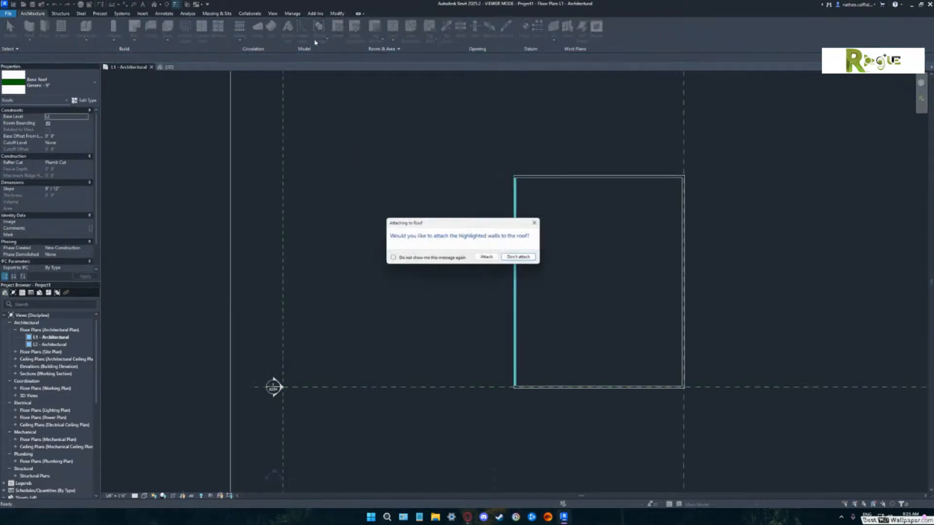
pyautogui.click(488, 258)
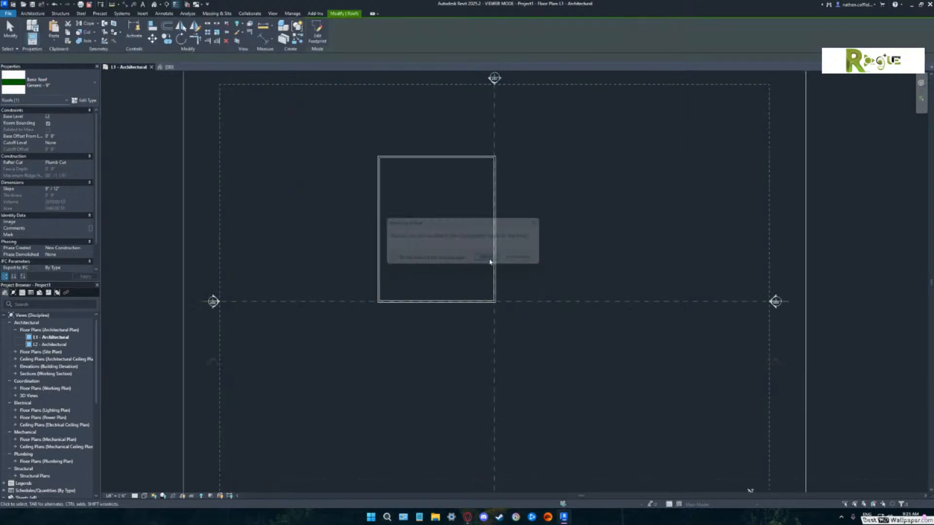
# Inspect the new roof in the 3D view and set level L2's elevation to 20'.
pyautogui.click(163, 67)
pyautogui.keyDown('shift'); pyautogui.moveTo(453, 283); pyautogui.dragTo(480, 227, button='middle'); pyautogui.keyUp('shift')
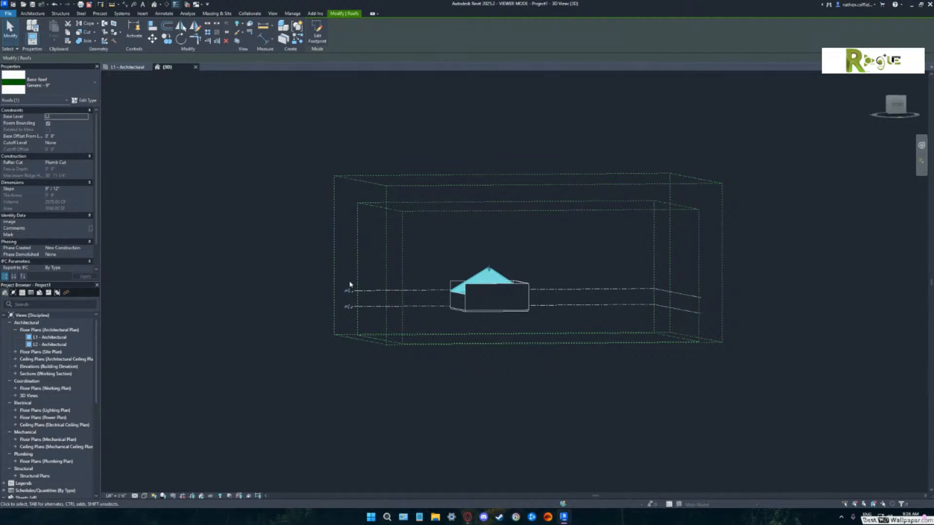
pyautogui.scroll(6, 352, 297)
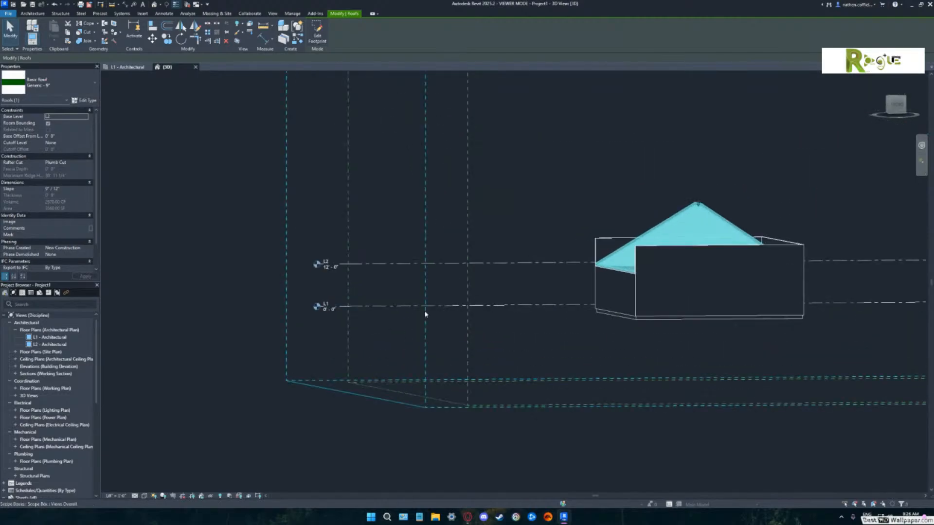
pyautogui.keyDown('shift'); pyautogui.moveTo(425, 314); pyautogui.dragTo(442, 328, button='middle'); pyautogui.keyUp('shift')
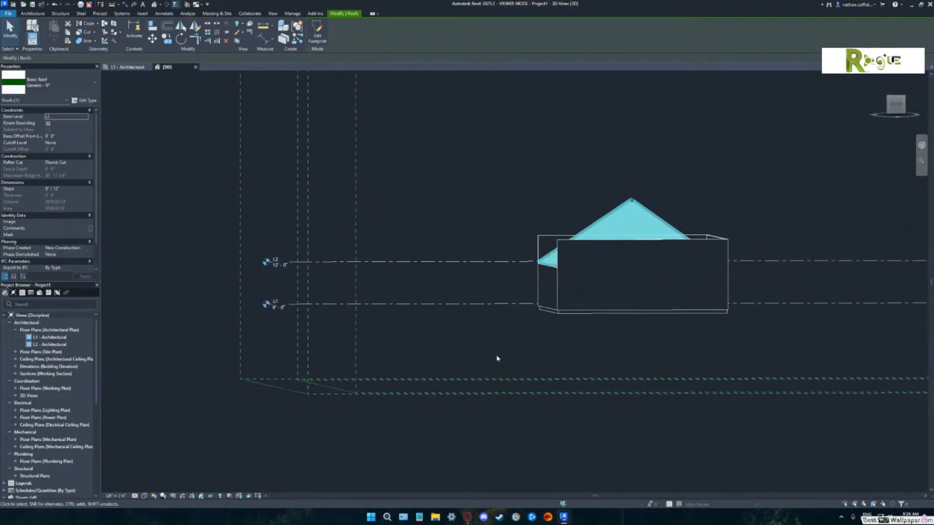
pyautogui.keyDown('shift'); pyautogui.moveTo(497, 358); pyautogui.dragTo(452, 379, button='middle'); pyautogui.keyUp('shift')
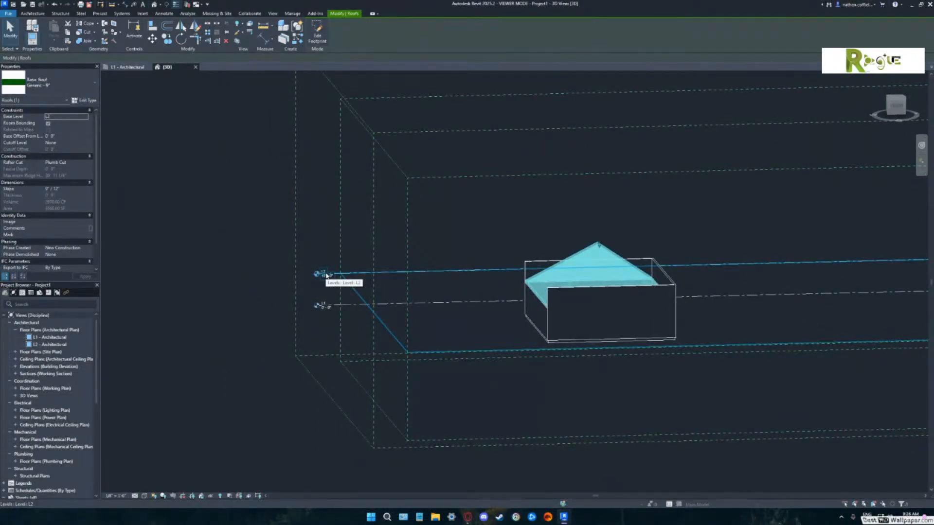
pyautogui.click(362, 276)
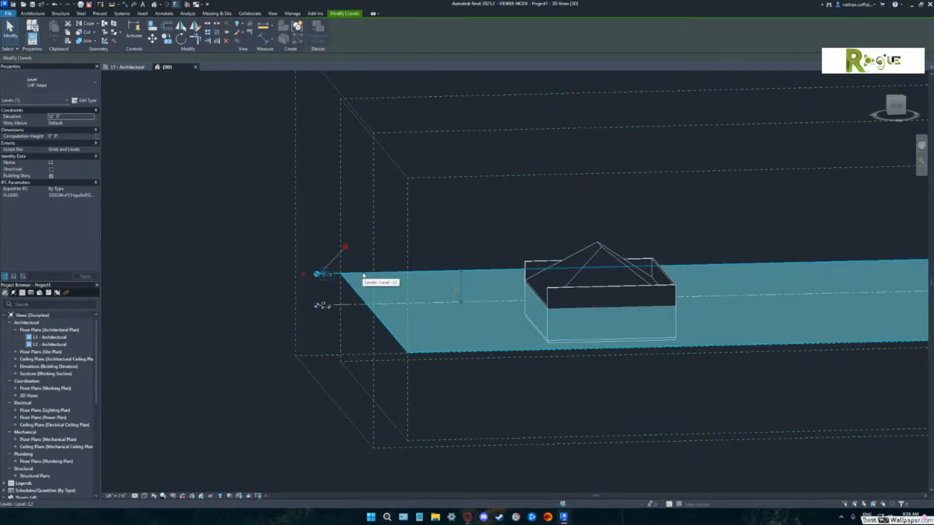
pyautogui.click(325, 278)
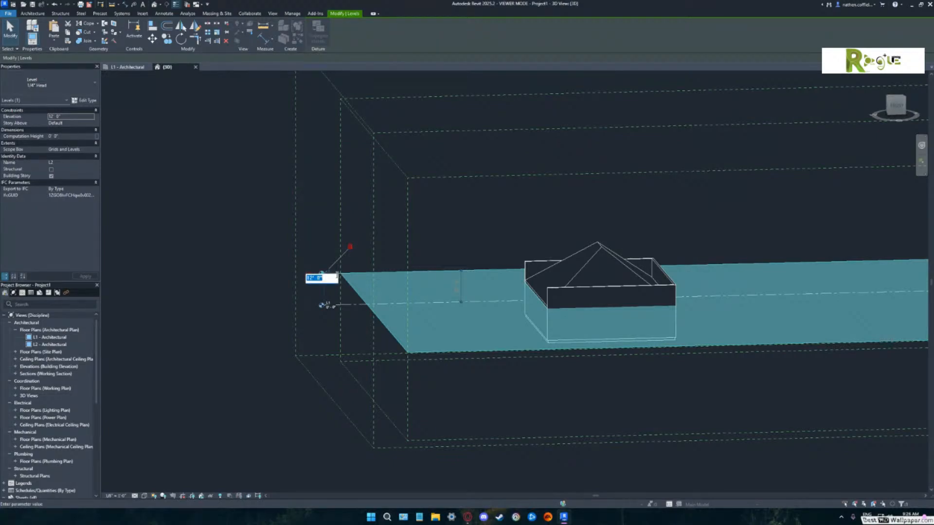
pyautogui.write('10')
pyautogui.press('Return')
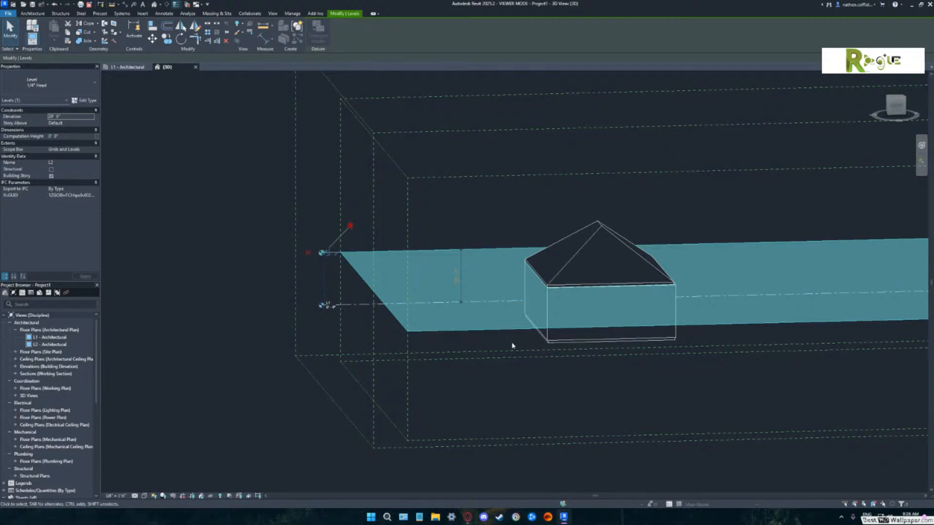
# Set the distance between levels L1 and L2 to 22' through the temporary dimension in the 3D view.
pyautogui.keyDown('shift'); pyautogui.moveTo(524, 349); pyautogui.dragTo(533, 312, button='middle'); pyautogui.keyUp('shift')
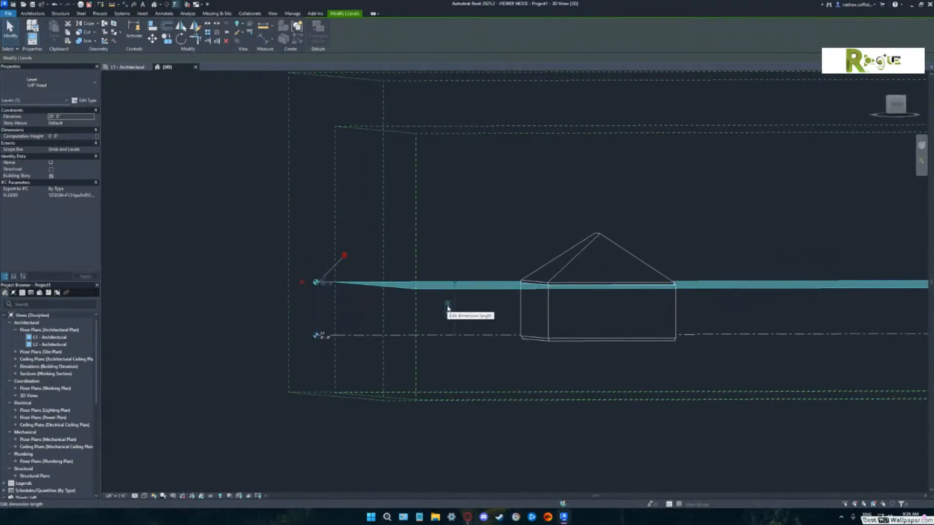
pyautogui.click(448, 309)
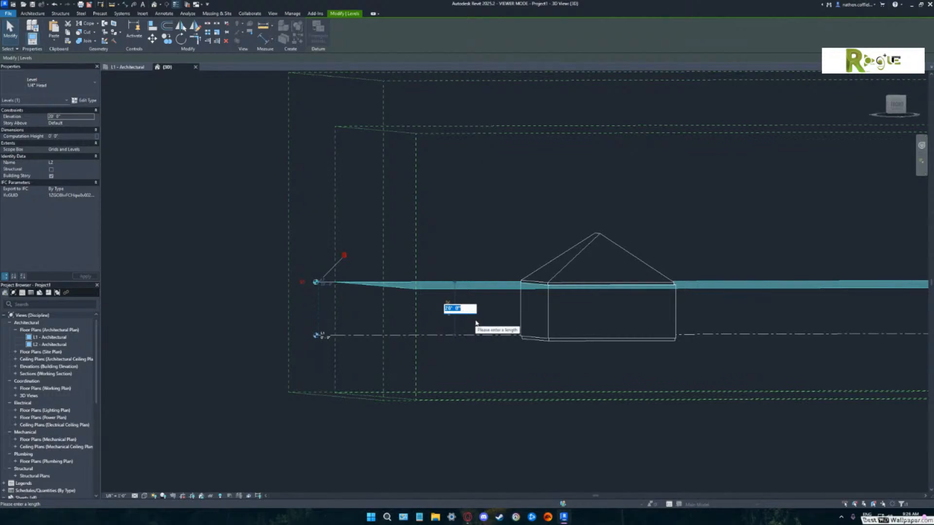
pyautogui.write('30')
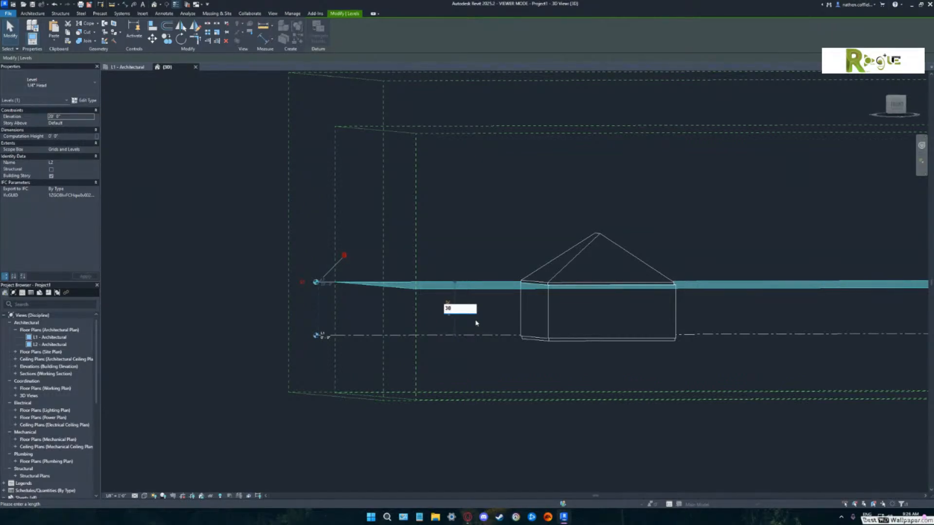
pyautogui.press('BackSpace')
pyautogui.press('BackSpace')
pyautogui.write('22')
pyautogui.press('Return')
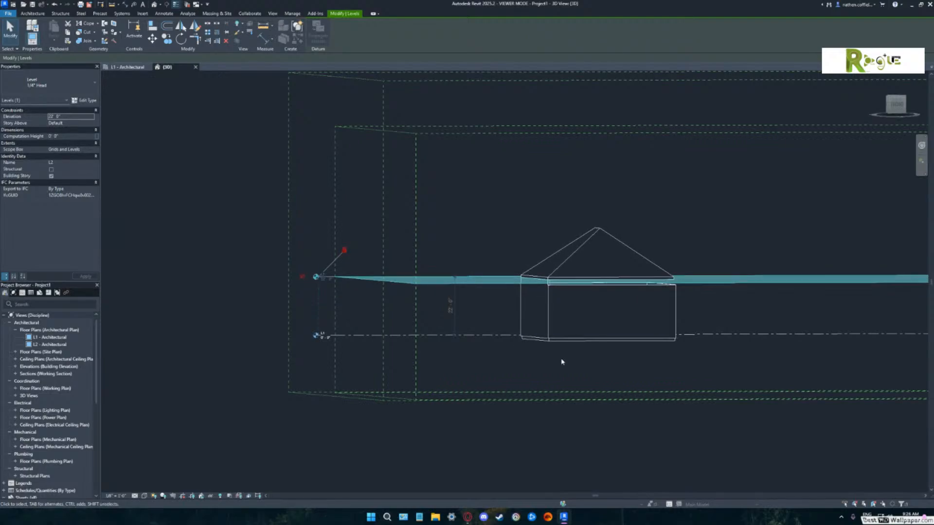
pyautogui.keyDown('shift'); pyautogui.moveTo(562, 362); pyautogui.dragTo(398, 356, button='middle'); pyautogui.keyUp('shift')
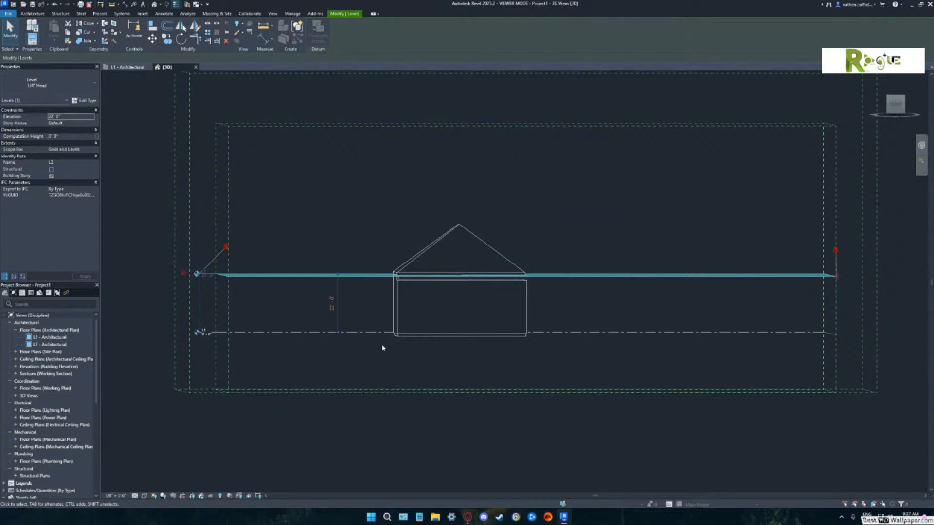
pyautogui.keyDown('shift'); pyautogui.moveTo(382, 344); pyautogui.dragTo(371, 344, button='middle'); pyautogui.keyUp('shift')
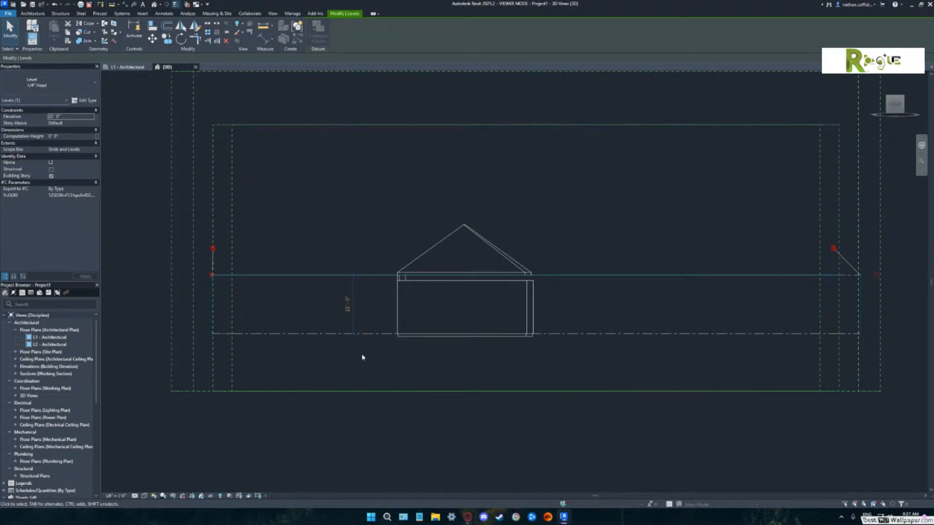
pyautogui.moveTo(371, 367)
pyautogui.keyDown('shift'); pyautogui.mouseDown(button='middle')
pyautogui.moveTo(421, 365)
pyautogui.moveTo(264, 387)
pyautogui.moveTo(358, 359)
pyautogui.moveTo(398, 360)
pyautogui.moveTo(387, 360)
pyautogui.mouseUp(button='middle'); pyautogui.keyUp('shift')
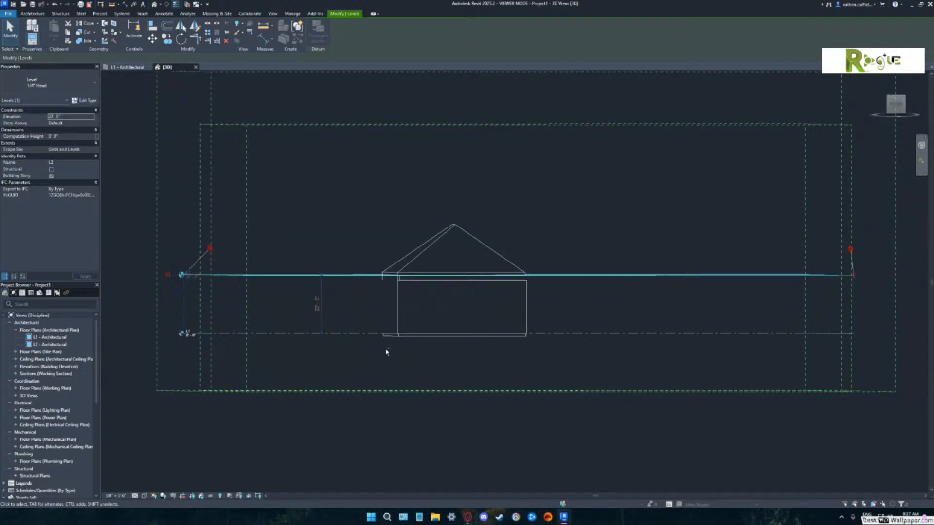
pyautogui.moveTo(388, 354)
pyautogui.keyDown('shift'); pyautogui.mouseDown(button='middle')
pyautogui.moveTo(366, 344)
pyautogui.moveTo(388, 356)
pyautogui.mouseUp(button='middle'); pyautogui.keyUp('shift')
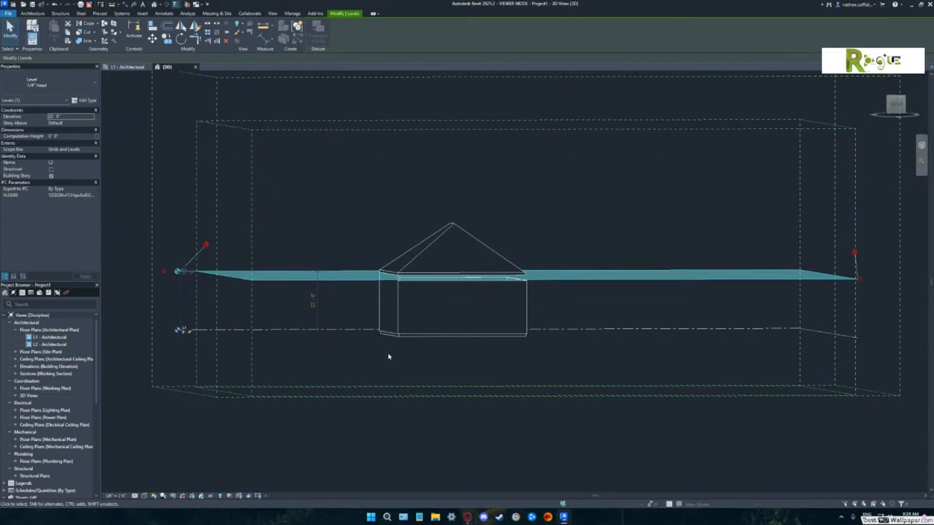
pyautogui.scroll(-2, 386, 357)
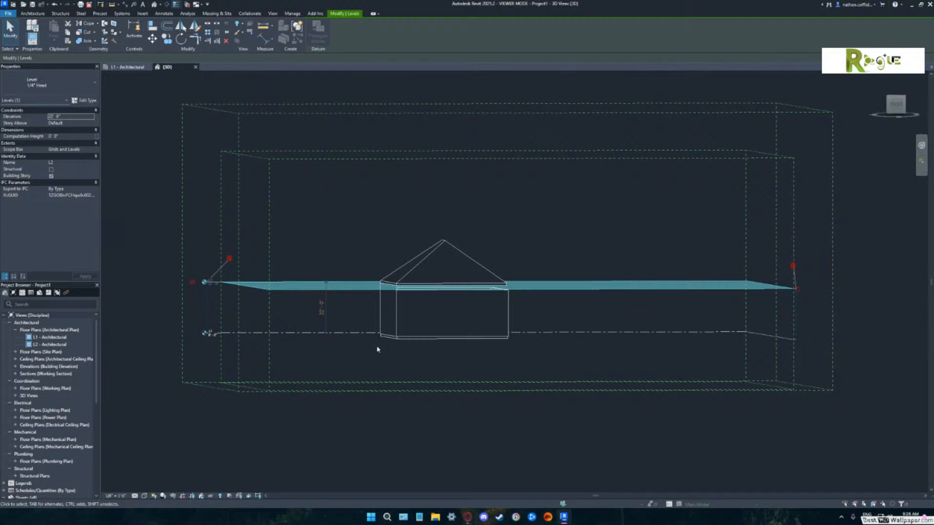
# Select the floor and its four enclosing walls together in the L1 floor plan and delete them.
pyautogui.click(130, 67)
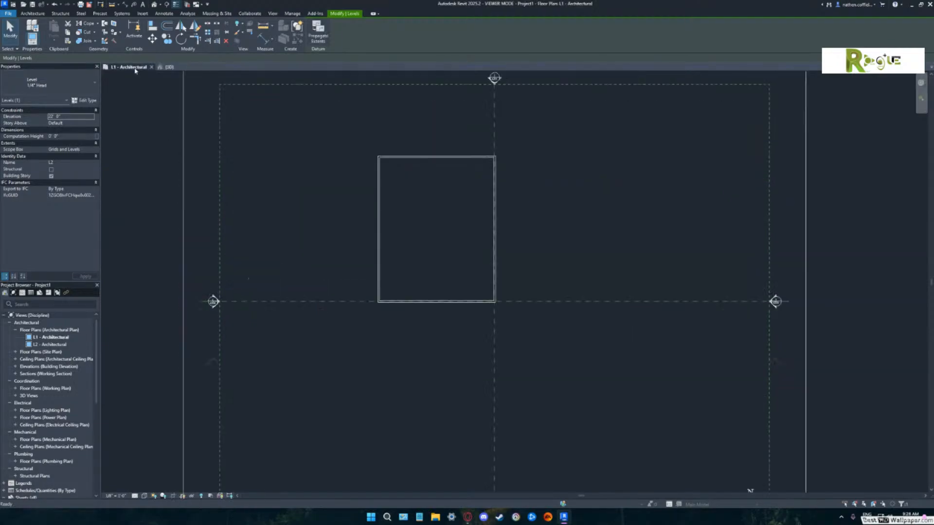
pyautogui.scroll(-2, 354, 222)
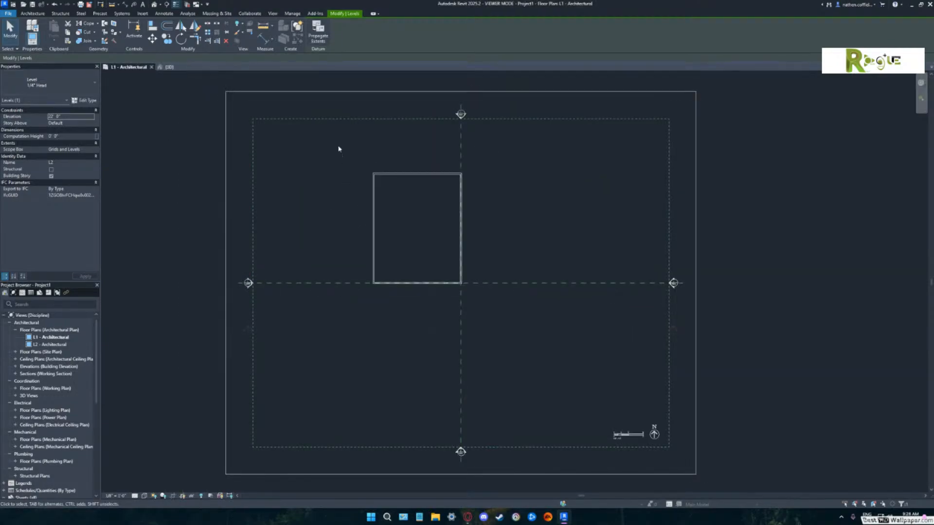
pyautogui.moveTo(339, 145); pyautogui.dragTo(492, 316)
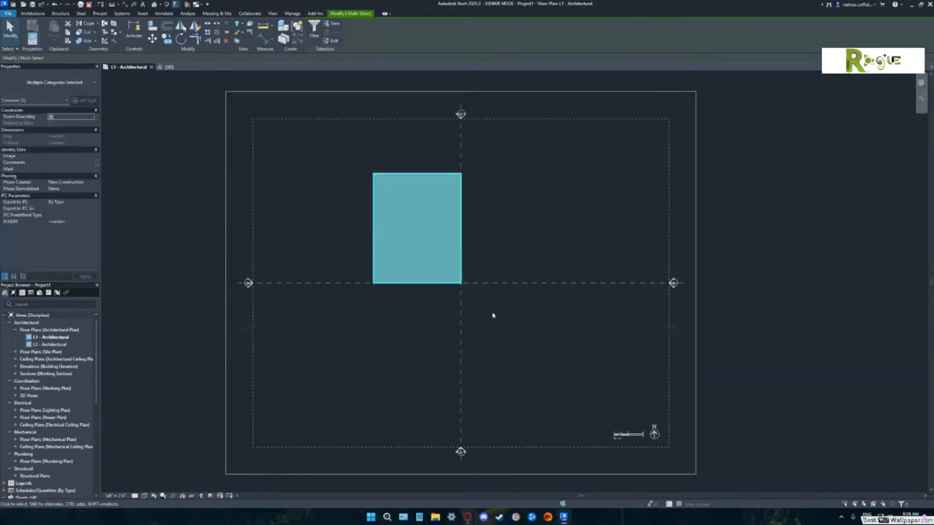
pyautogui.click(225, 41)
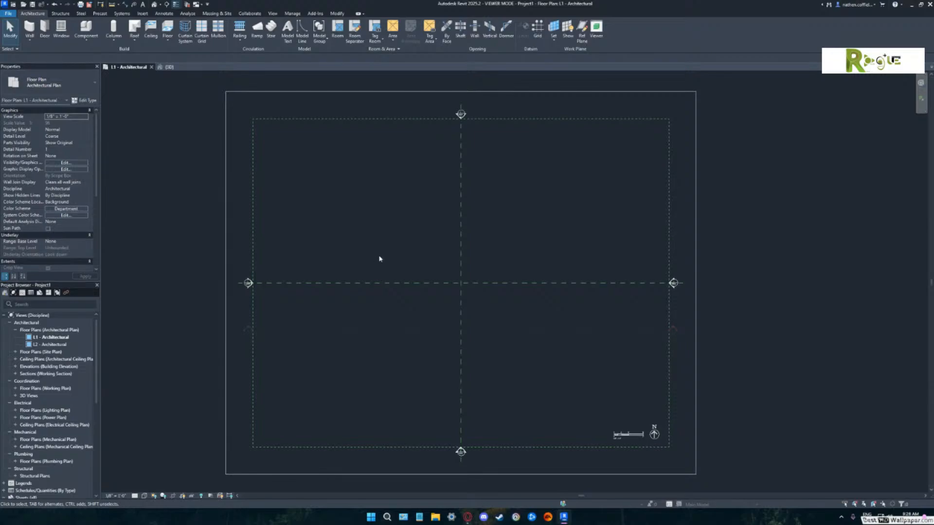
# Tile the open L1 floor plan and 3D views side by side.
pyautogui.scroll(-1, 377, 257)
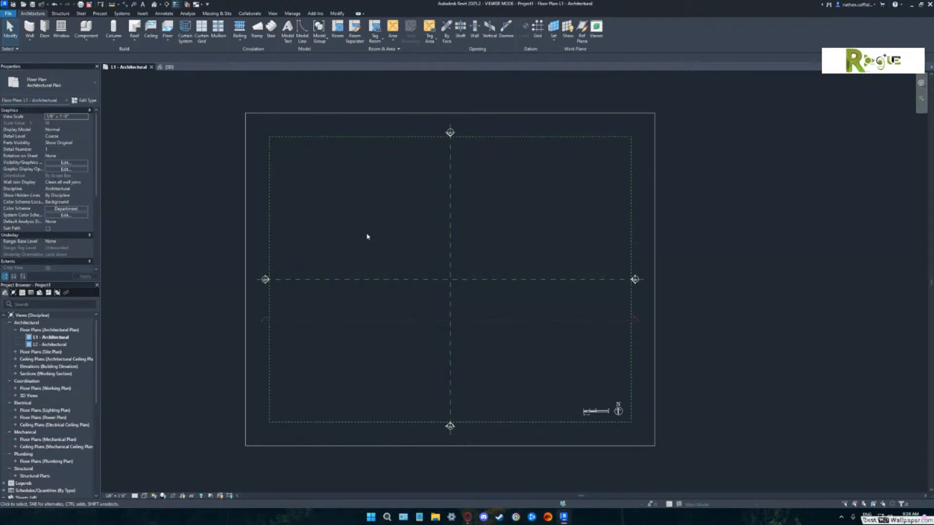
pyautogui.press('w')
pyautogui.press('t')
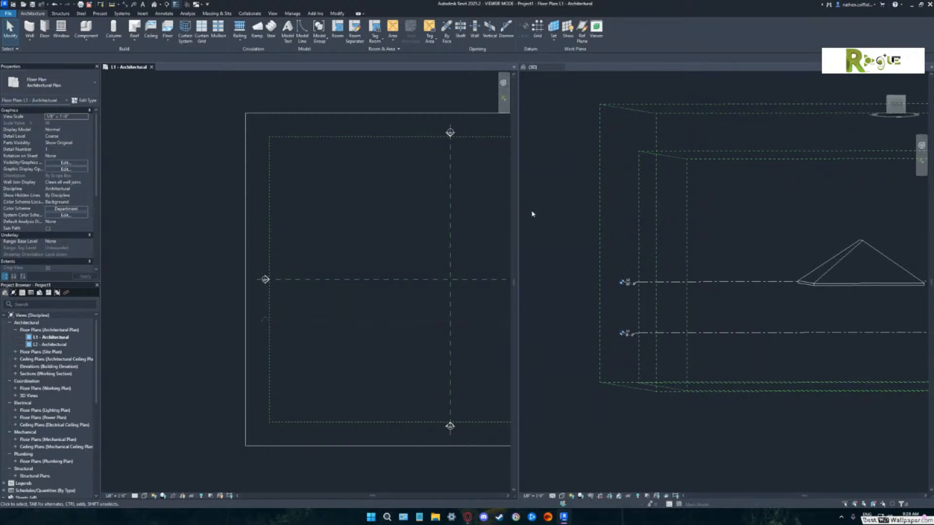
# Select the remaining roof in the 3D view and examine it from different angles relative to the two levels.
pyautogui.click(726, 261)
pyautogui.moveTo(723, 261); pyautogui.dragTo(635, 247, button='middle')
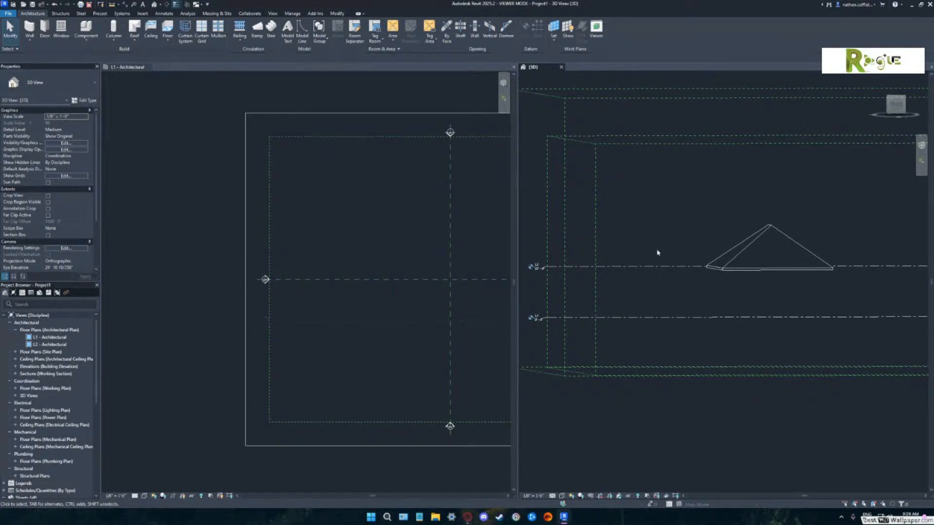
pyautogui.scroll(2, 789, 280)
pyautogui.scroll(-2, 789, 279)
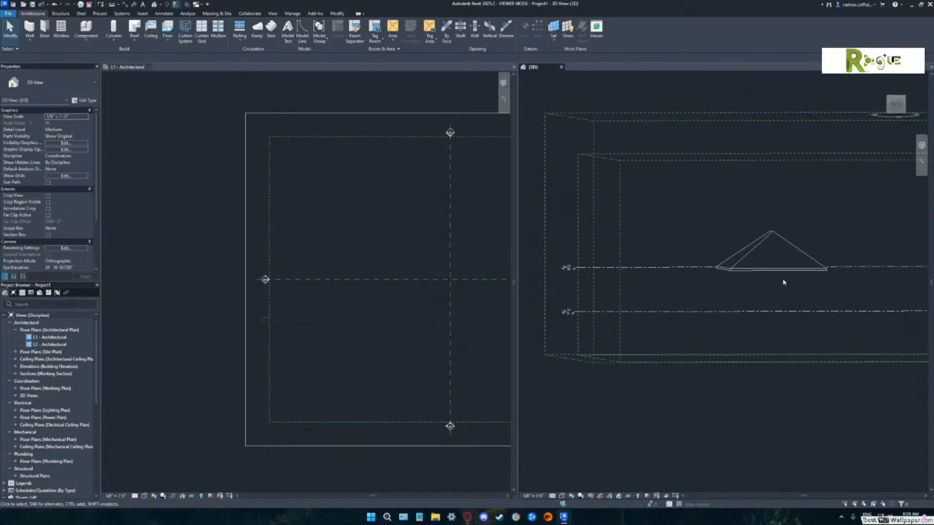
pyautogui.keyDown('shift'); pyautogui.moveTo(783, 280); pyautogui.dragTo(826, 288, button='middle'); pyautogui.keyUp('shift')
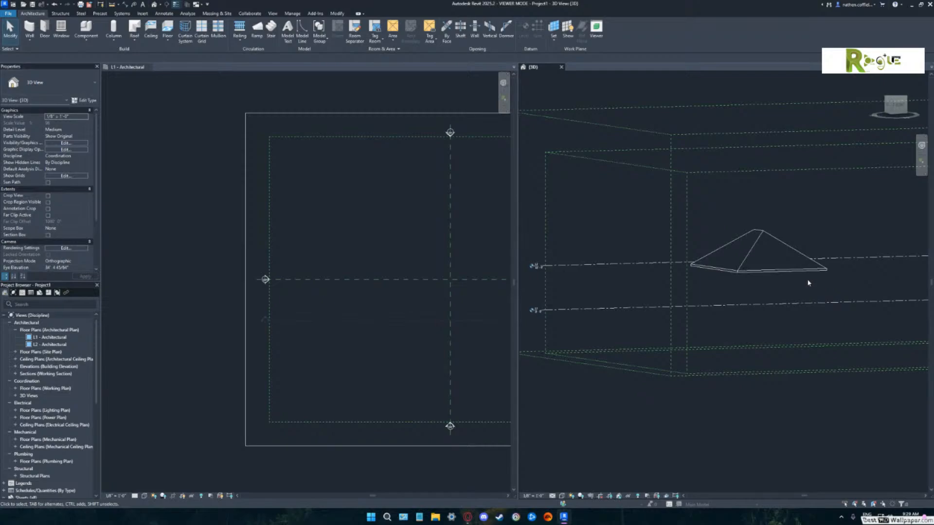
pyautogui.click(788, 273)
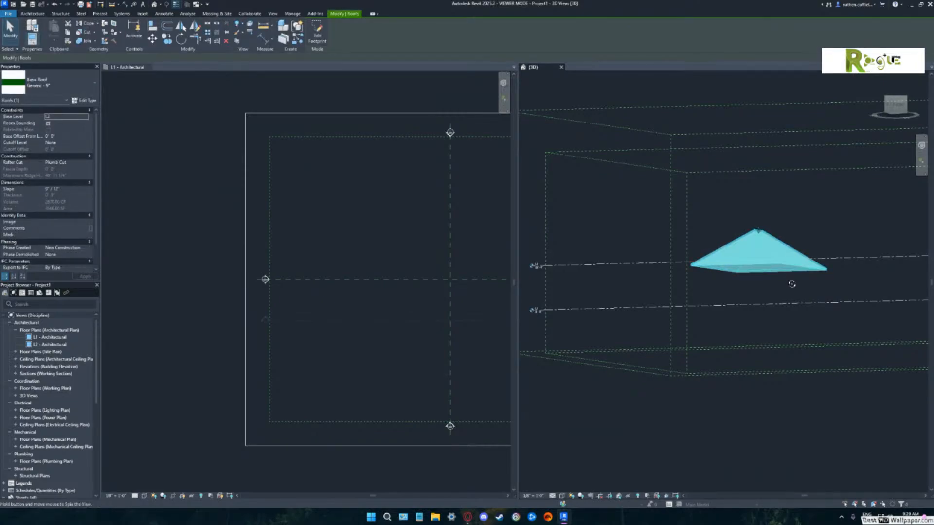
pyautogui.keyDown('shift'); pyautogui.moveTo(792, 284); pyautogui.dragTo(729, 278, button='middle'); pyautogui.keyUp('shift')
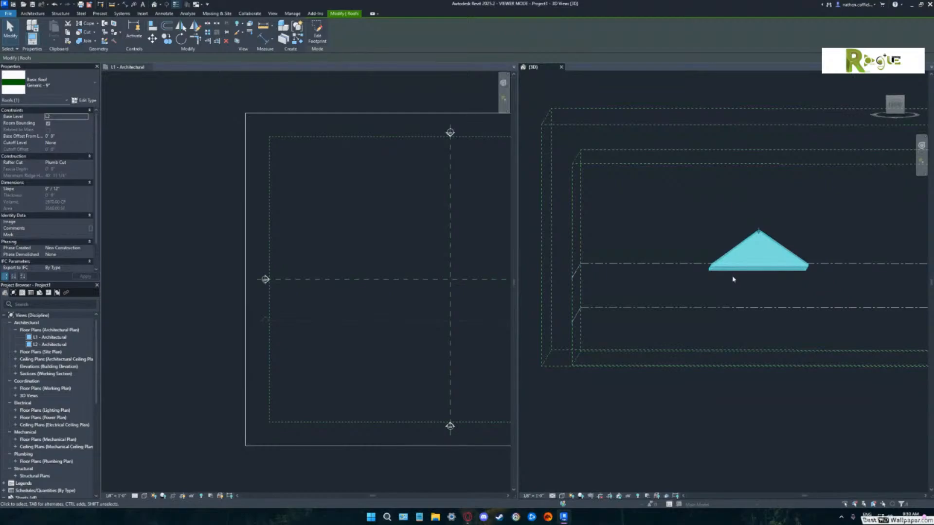
# Select the remaining roof in the 3D view and delete it.
pyautogui.click(691, 238)
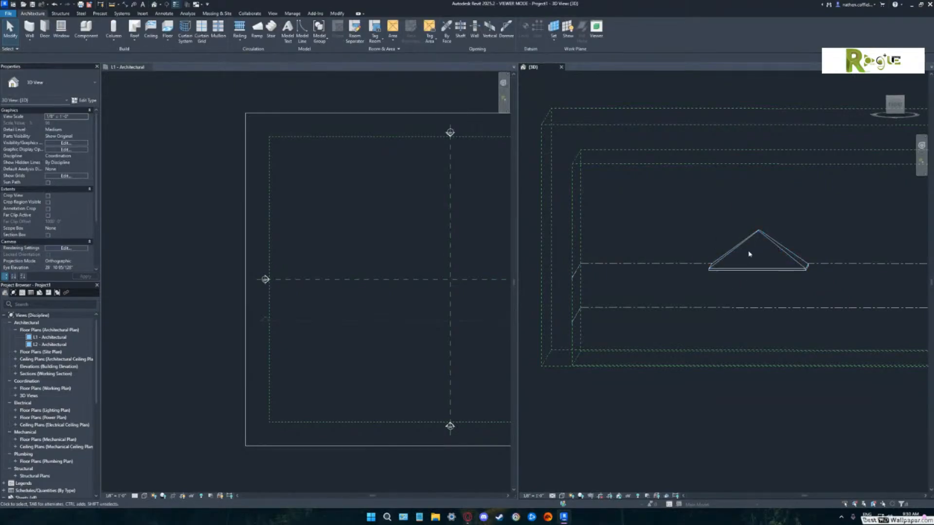
pyautogui.middleClick(731, 244)
pyautogui.middleClick(731, 244)
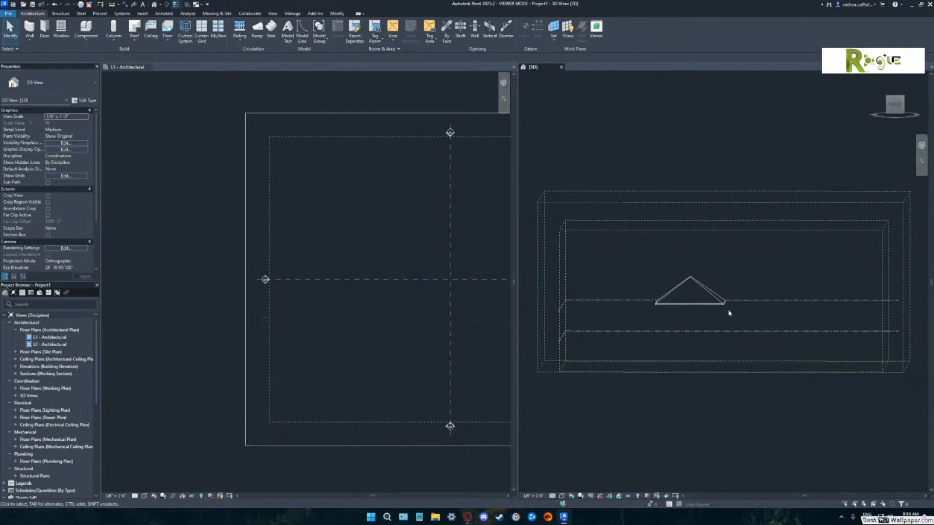
pyautogui.middleClick(383, 235)
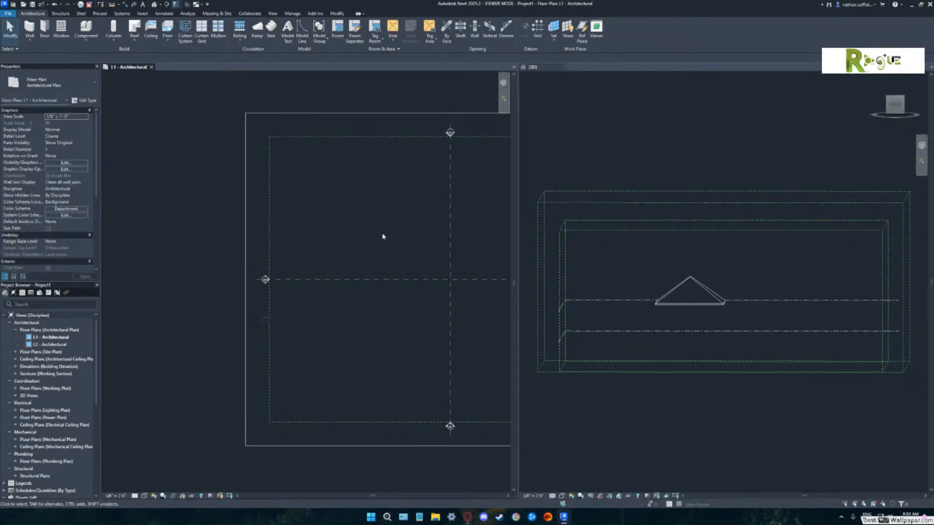
pyautogui.middleClick(383, 236)
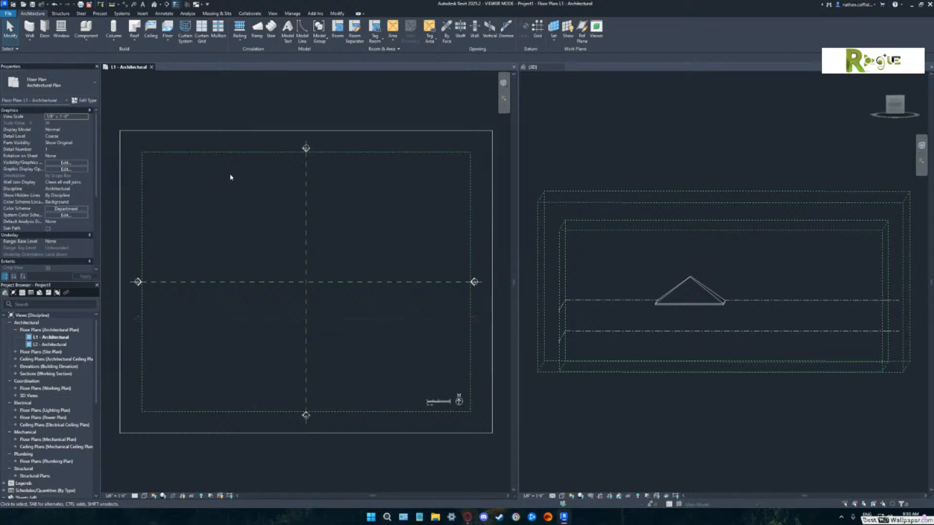
pyautogui.click(680, 291)
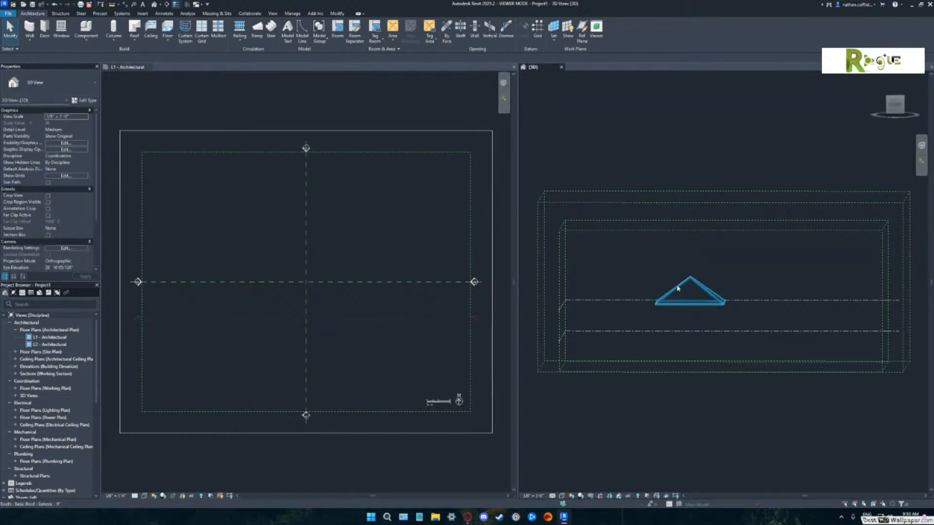
pyautogui.moveTo(648, 263); pyautogui.dragTo(747, 354)
pyautogui.click(226, 41)
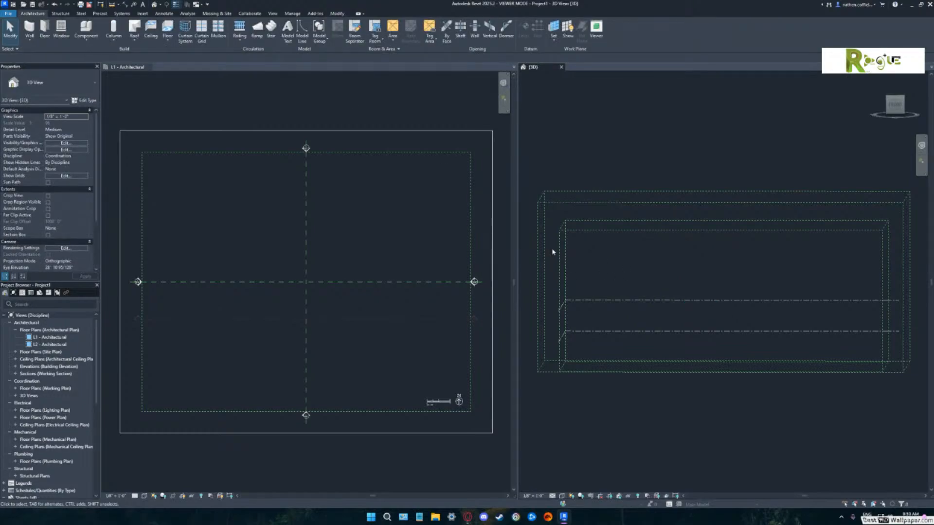
# Delete the Views Overall scope box and the Grids and Levels scope box from the 3D view.
pyautogui.click(559, 203)
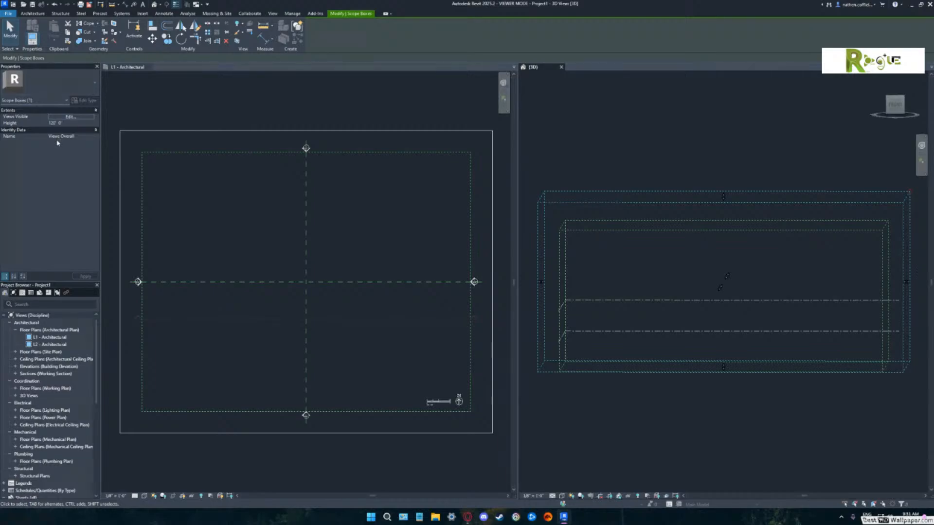
pyautogui.click(227, 41)
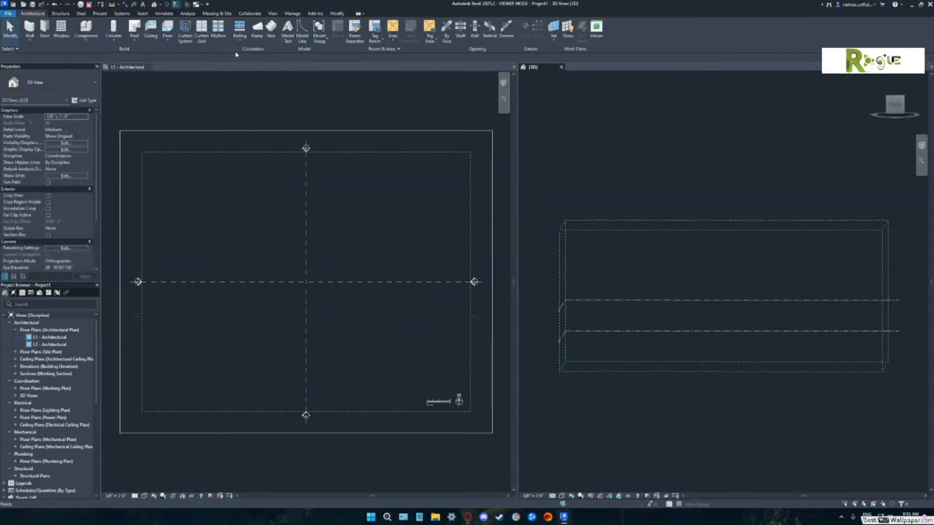
pyautogui.click(558, 232)
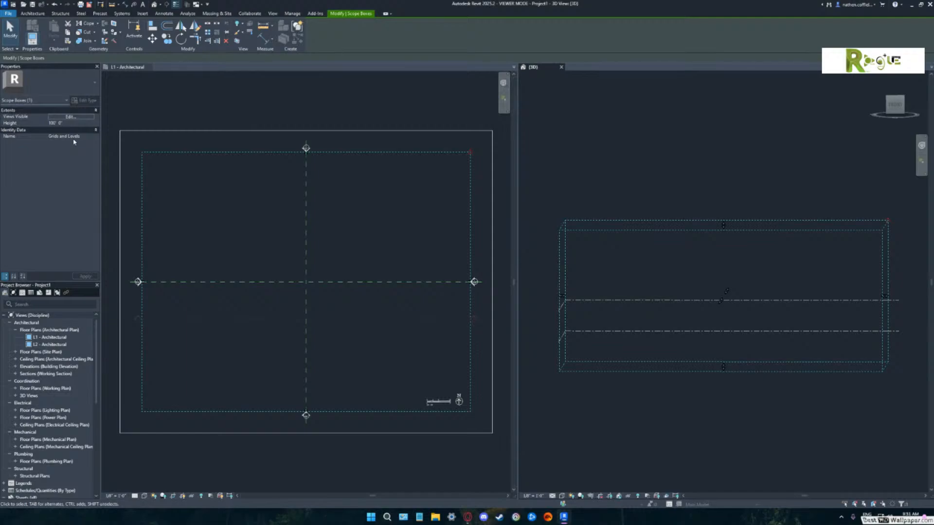
pyautogui.press('Delete')
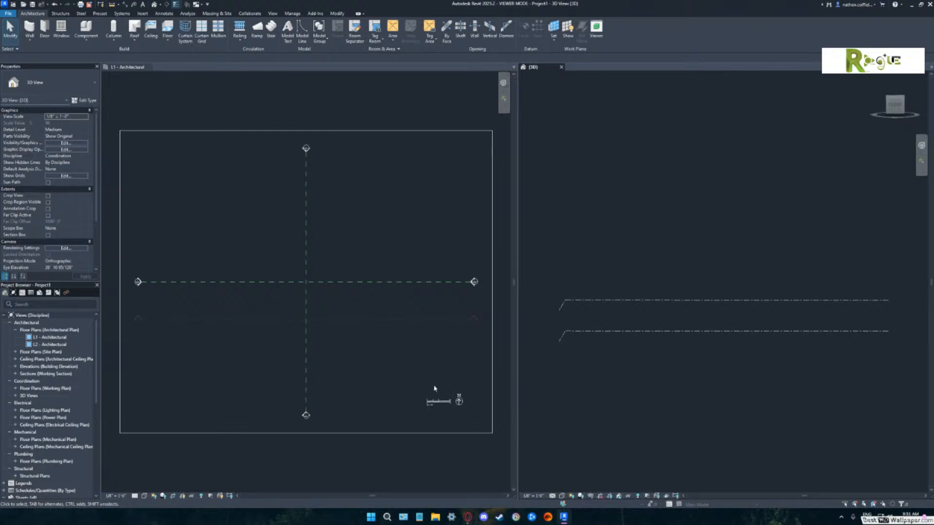
# Delete the north arrow and the graphic scale annotation from the L1 floor plan.
pyautogui.click(421, 391)
pyautogui.click(461, 404)
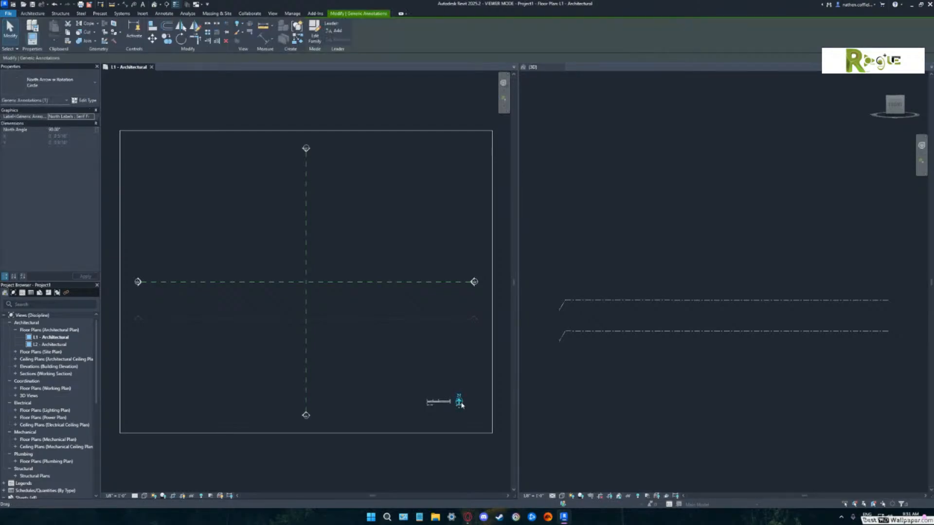
pyautogui.press('Delete')
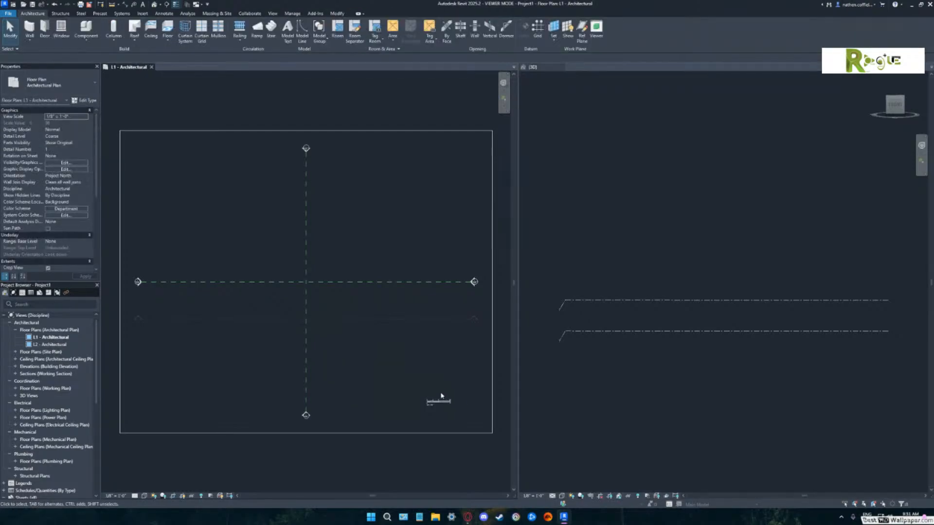
pyautogui.click(441, 397)
pyautogui.press('Delete')
# Set the L1 floor plan's view scale to 3/8" = 1'-0".
pyautogui.click(410, 132)
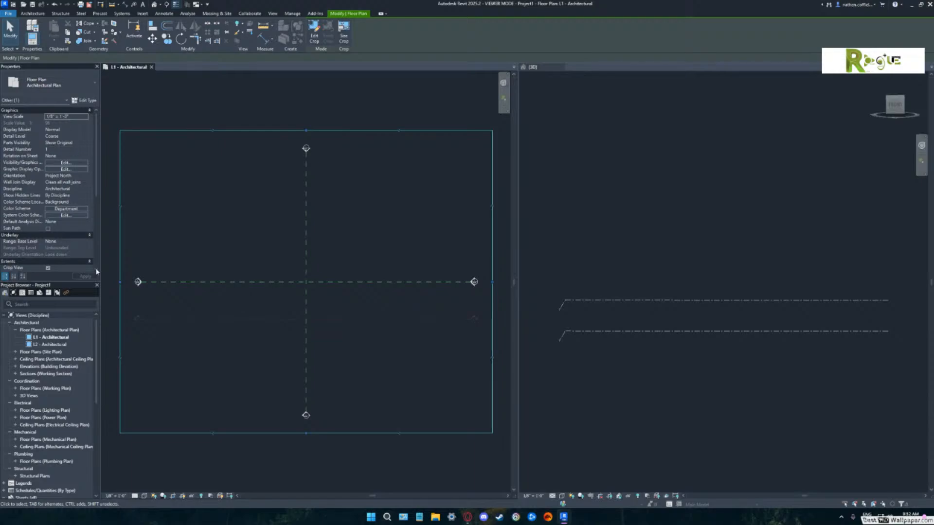
pyautogui.click(109, 496)
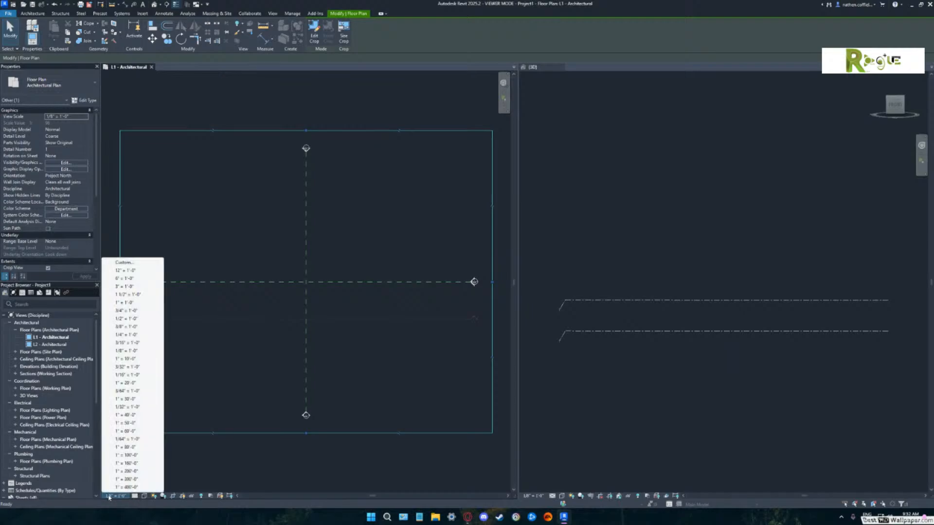
pyautogui.click(121, 327)
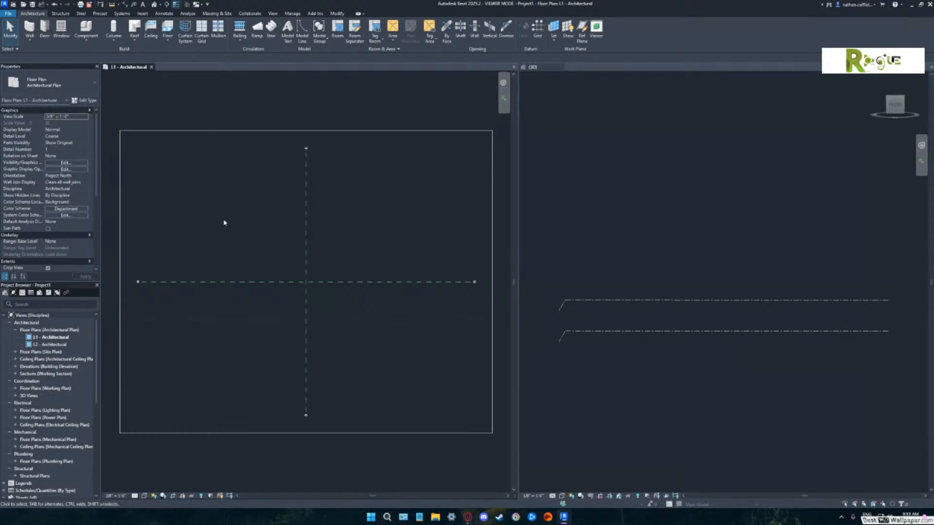
# Set the L1 floor plan's view scale to 1/4" = 1'-0" and hide its crop region.
pyautogui.click(68, 117)
pyautogui.click(86, 118)
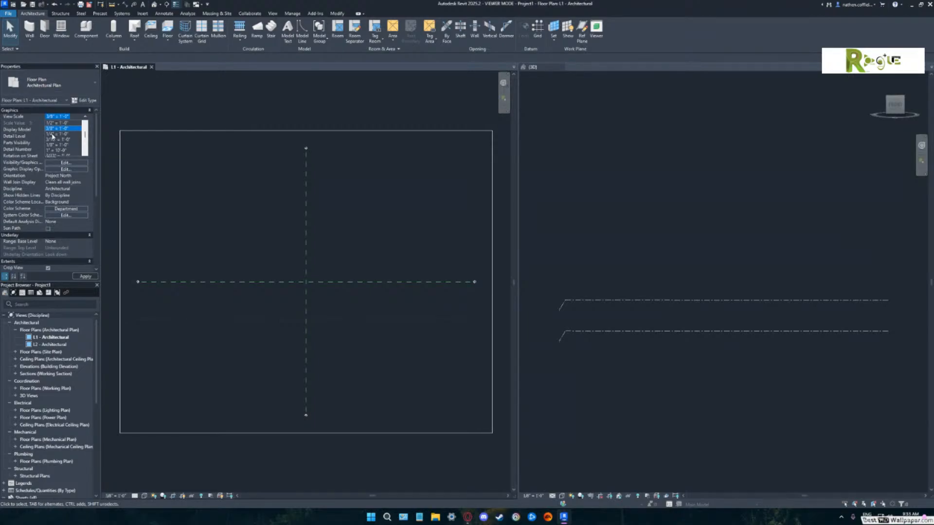
pyautogui.click(52, 135)
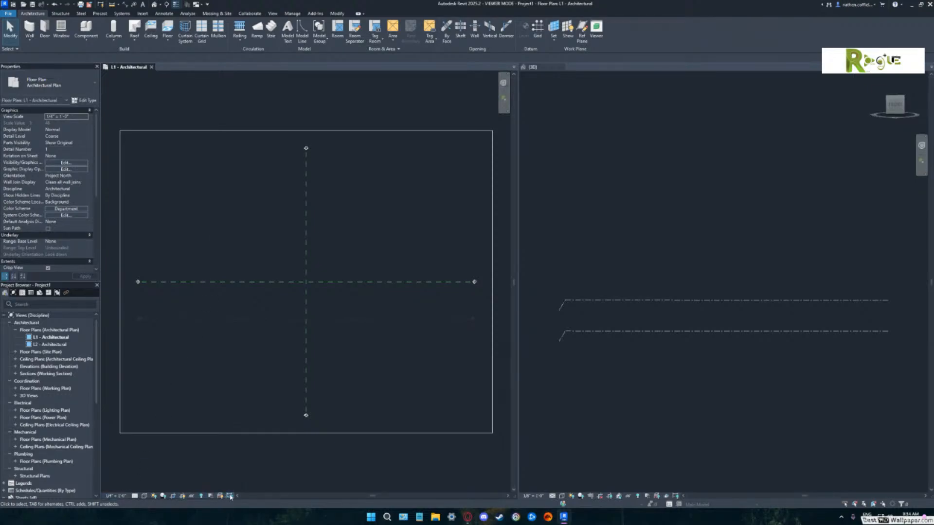
pyautogui.click(183, 496)
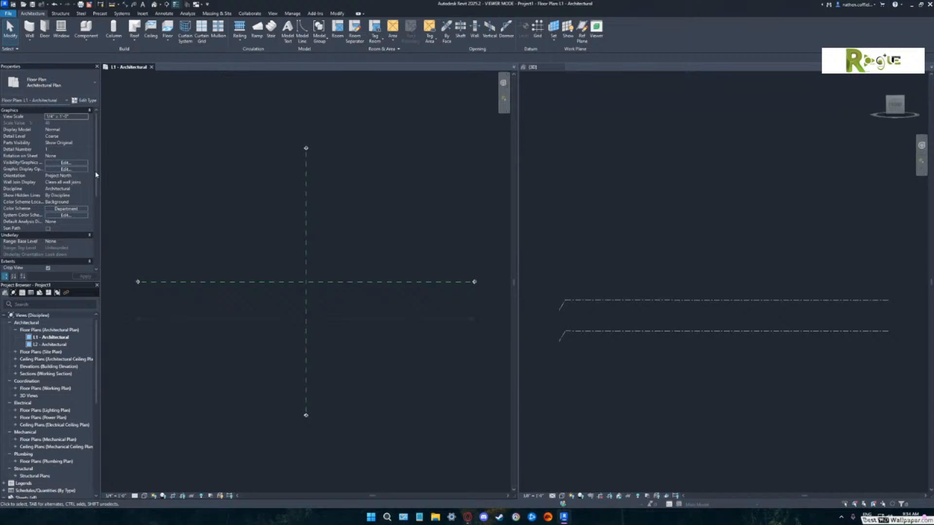
# Toggle the L1 floor plan's Crop Region Visible property on and off several times, ending with it off.
pyautogui.moveTo(96, 173); pyautogui.dragTo(96, 213)
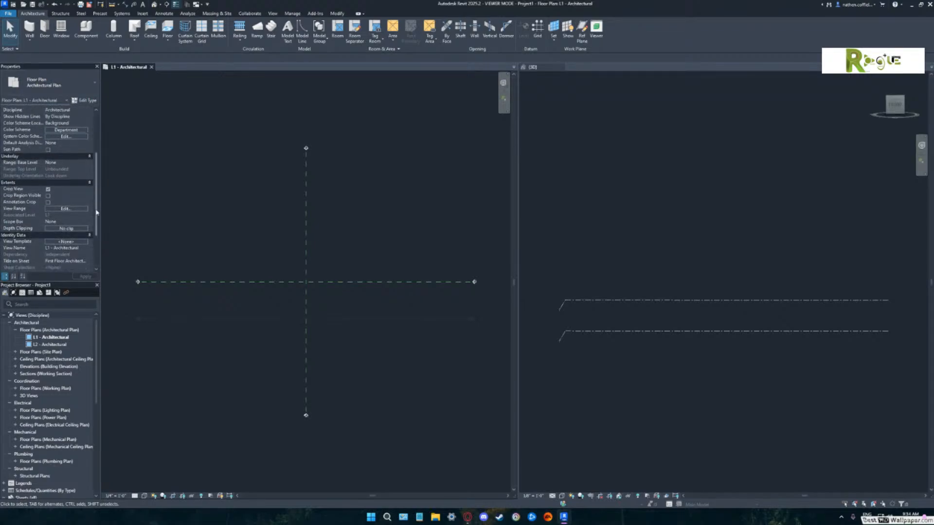
pyautogui.scroll(-2, 63, 200)
pyautogui.scroll(3, 60, 198)
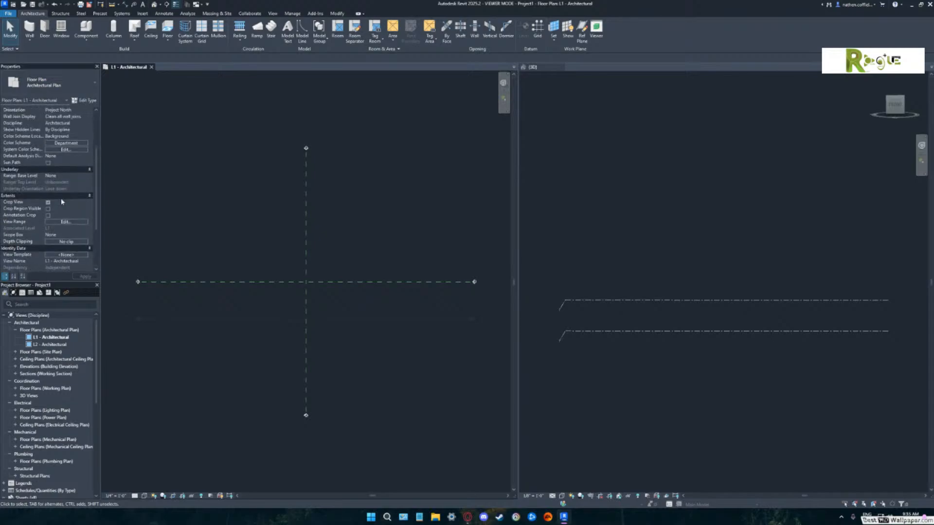
pyautogui.scroll(-1, 61, 200)
pyautogui.scroll(-1, 62, 202)
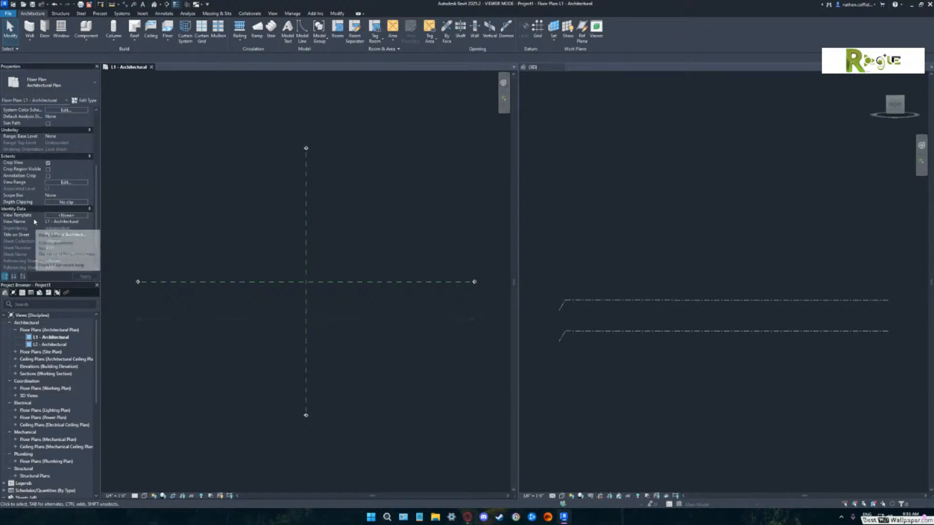
pyautogui.click(48, 170)
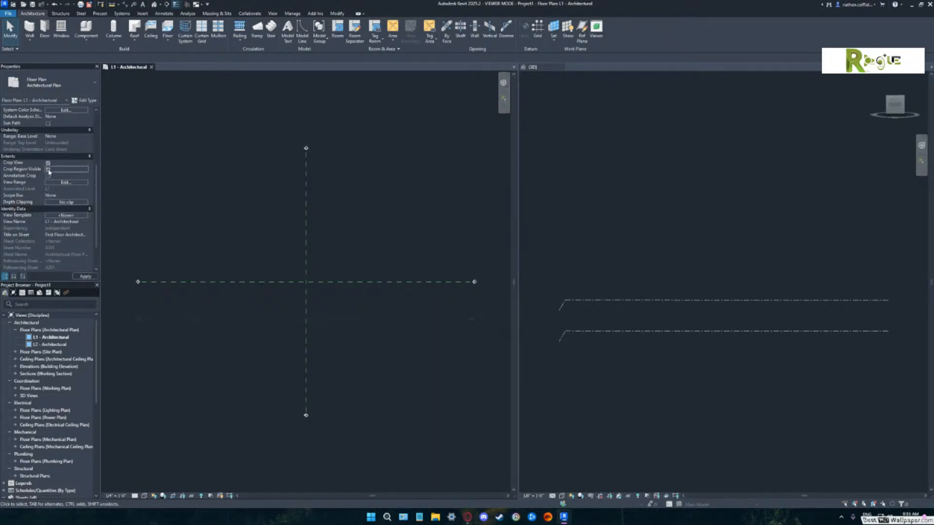
pyautogui.click(84, 277)
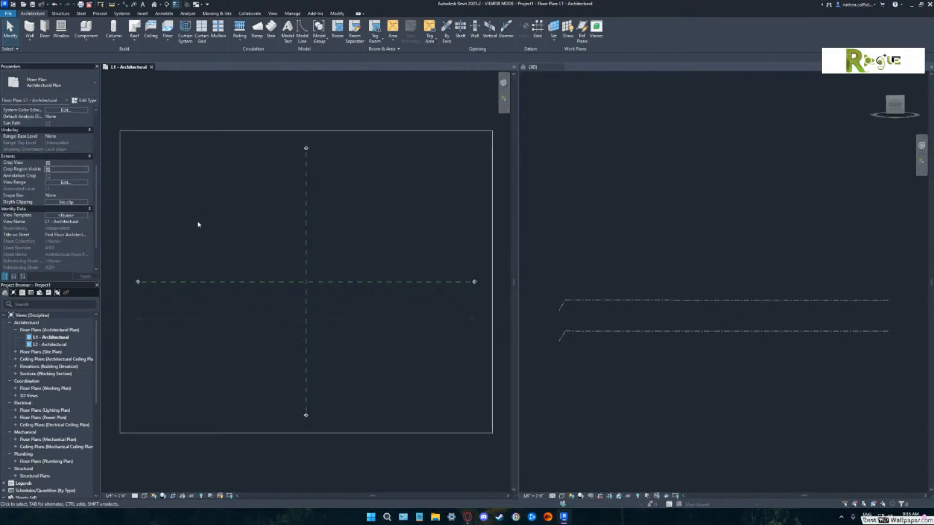
pyautogui.click(48, 169)
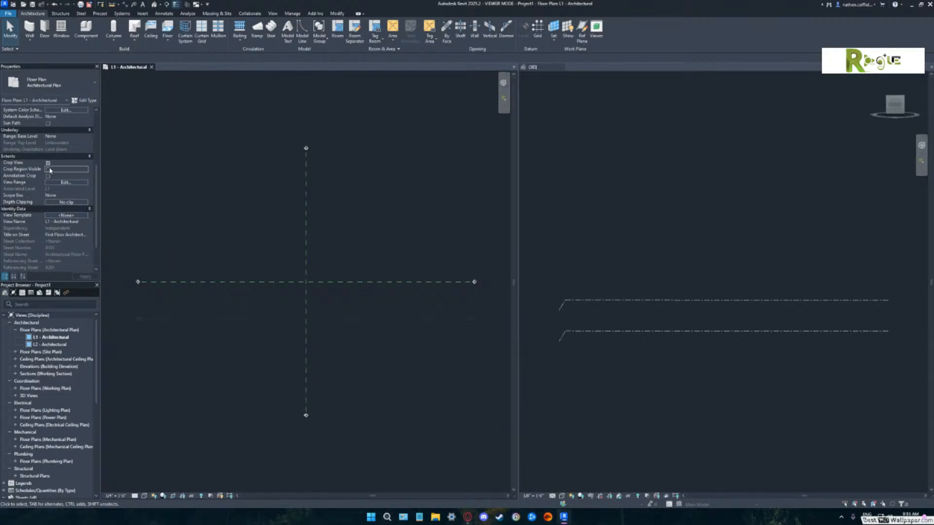
pyautogui.click(48, 170)
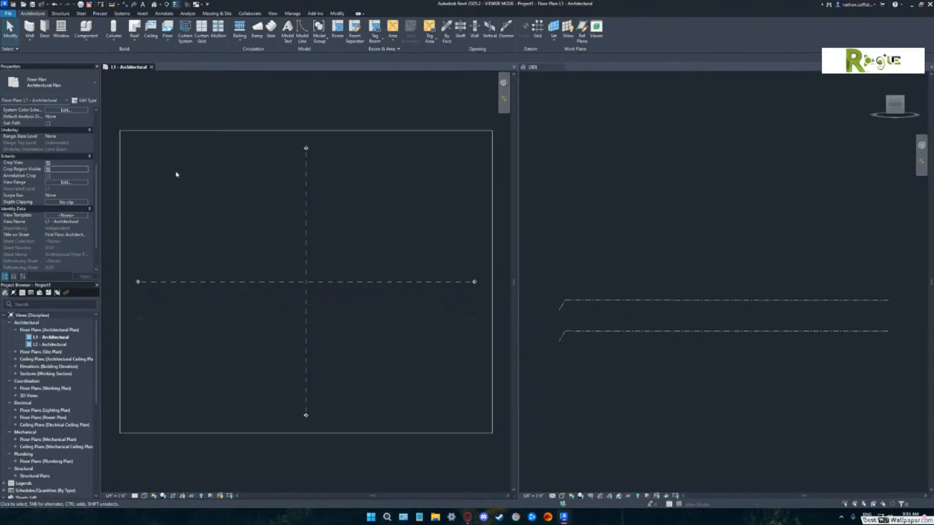
pyautogui.click(48, 169)
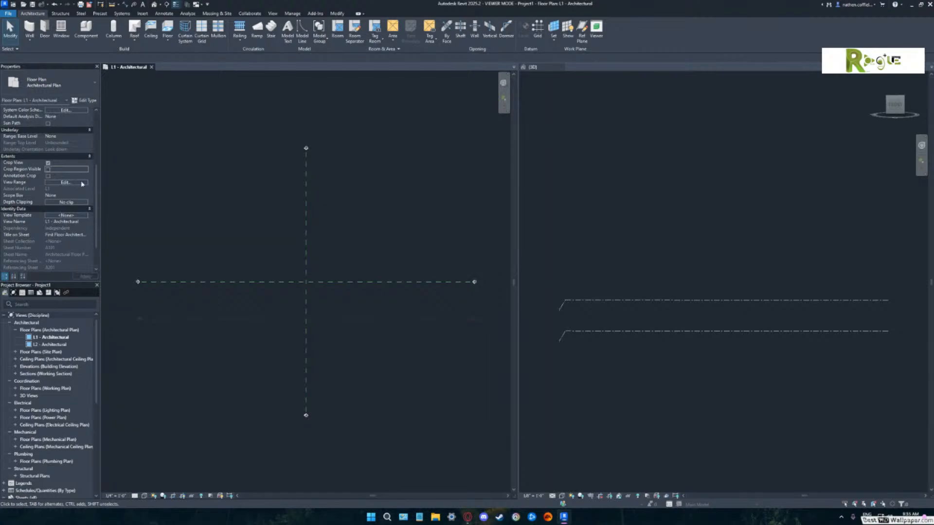
pyautogui.click(48, 169)
pyautogui.click(48, 169)
# Select the two center reference planes in the L1 floor plan individually, combine them in one selection, and clear it.
pyautogui.click(306, 276)
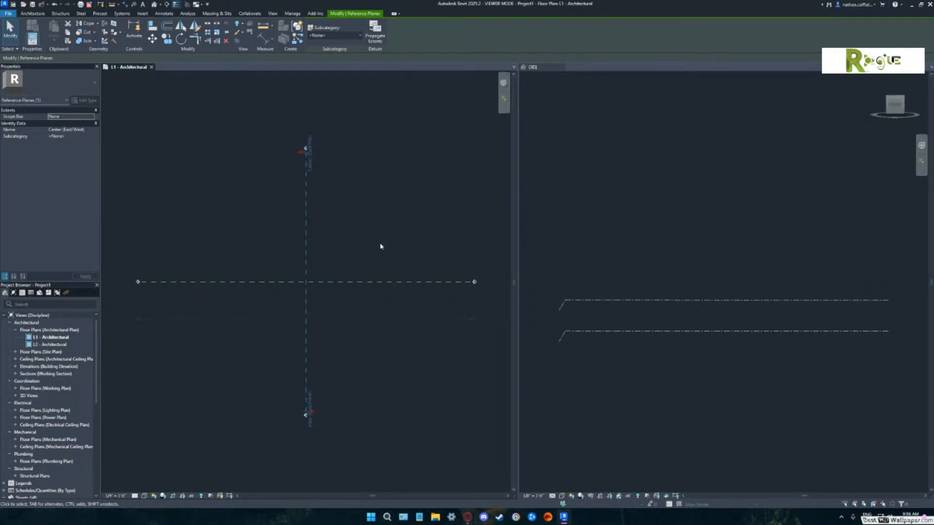
pyautogui.click(340, 283)
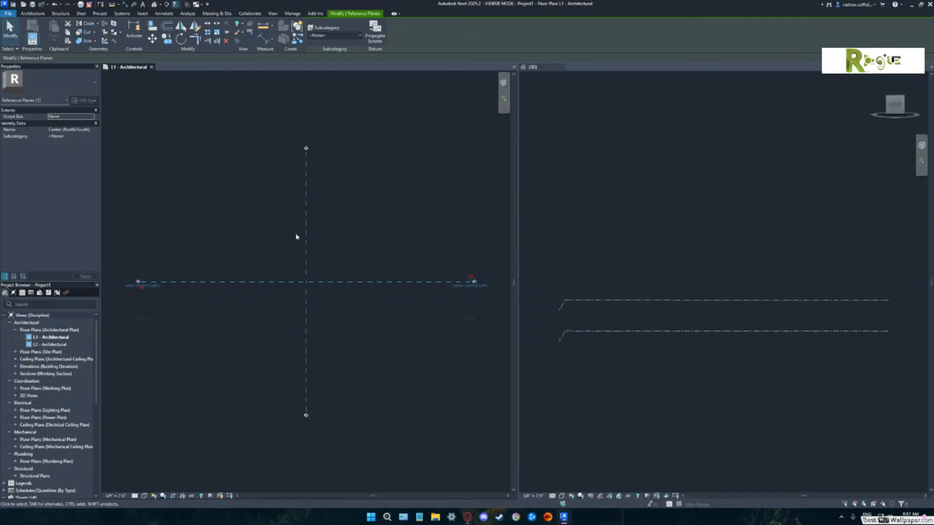
pyautogui.keyDown('ctrl'); pyautogui.click(306, 262); pyautogui.keyUp('ctrl')
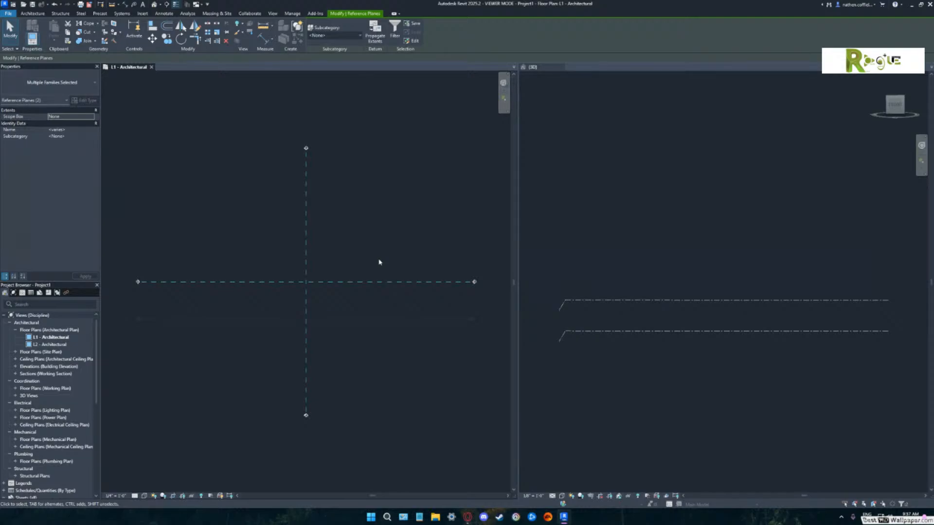
pyautogui.click(395, 214)
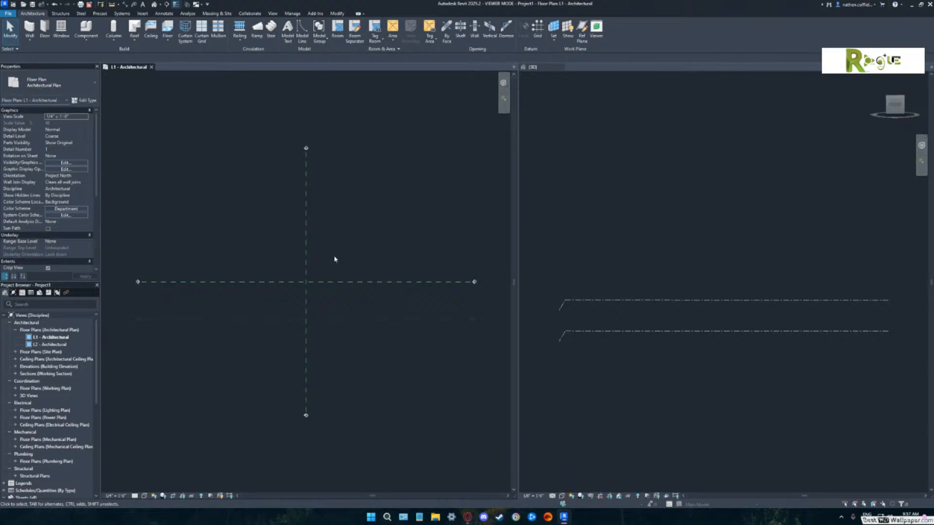
# Select both reference planes with a crossing selection box over their intersection and clear the selection.
pyautogui.moveTo(344, 254); pyautogui.dragTo(266, 310)
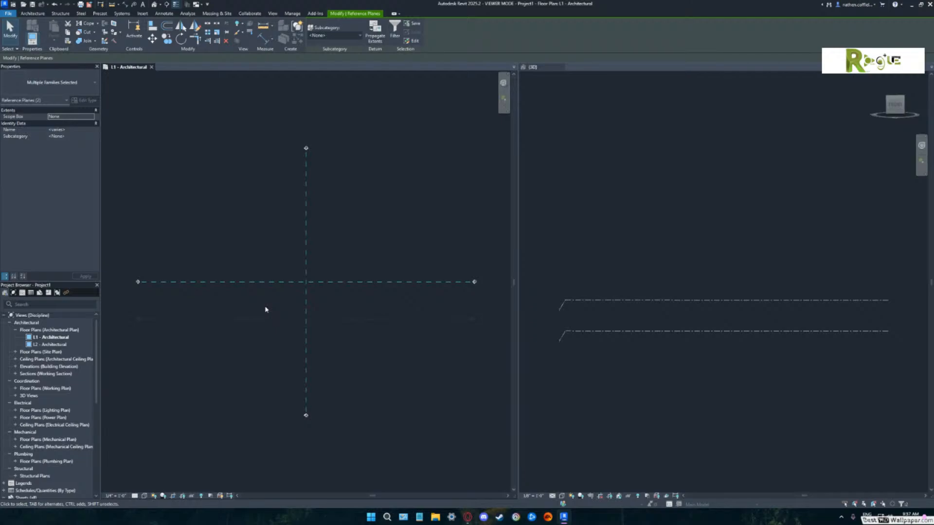
pyautogui.moveTo(346, 249)
pyautogui.mouseDown()
pyautogui.moveTo(269, 309)
pyautogui.moveTo(351, 247)
pyautogui.mouseUp()
pyautogui.rightClick(271, 309)
pyautogui.press('Escape')
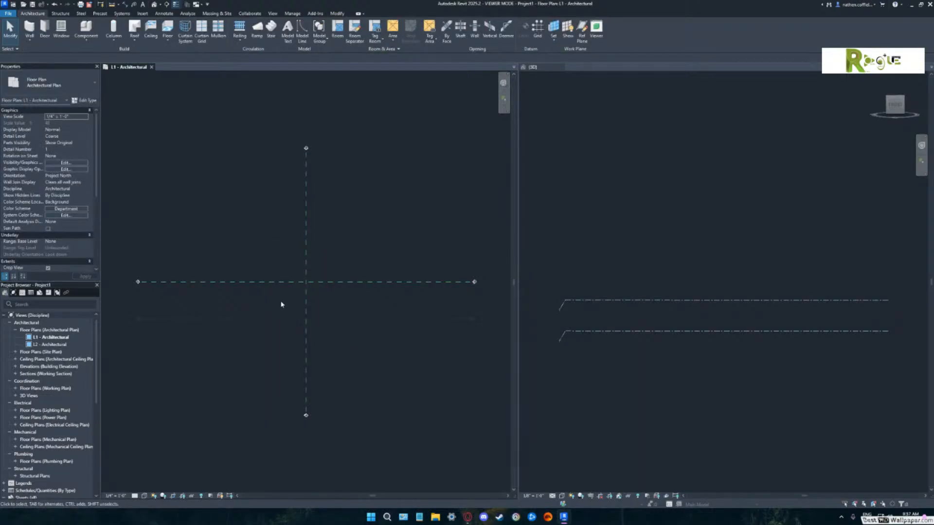
# Try an enclosing selection window over the reference planes' intersection, and enclose the whole L1 floor plan to select its elements.
pyautogui.moveTo(265, 309); pyautogui.dragTo(351, 250)
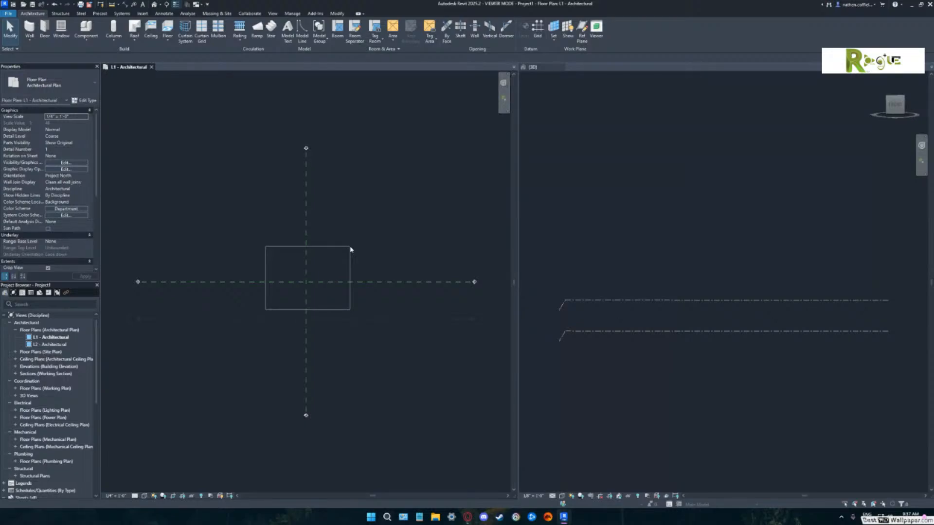
pyautogui.moveTo(351, 249); pyautogui.dragTo(350, 248)
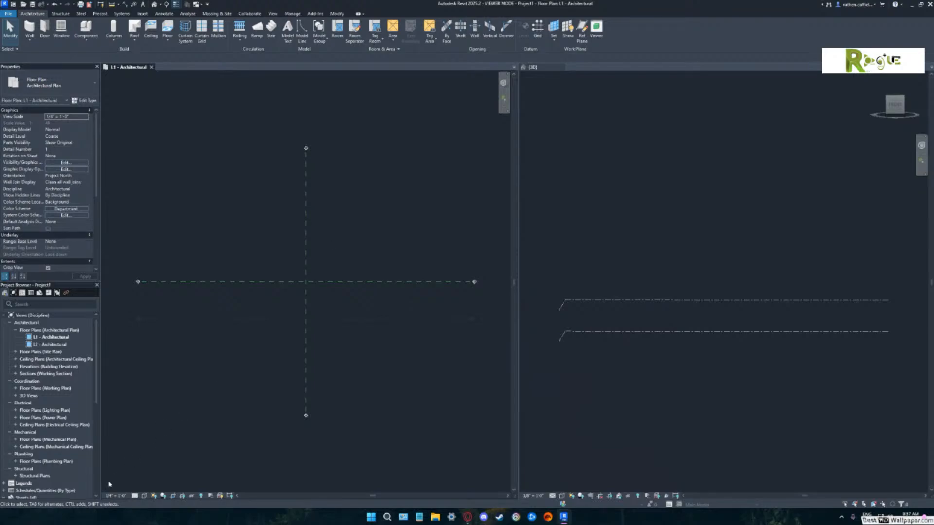
pyautogui.moveTo(102, 493); pyautogui.dragTo(488, 117)
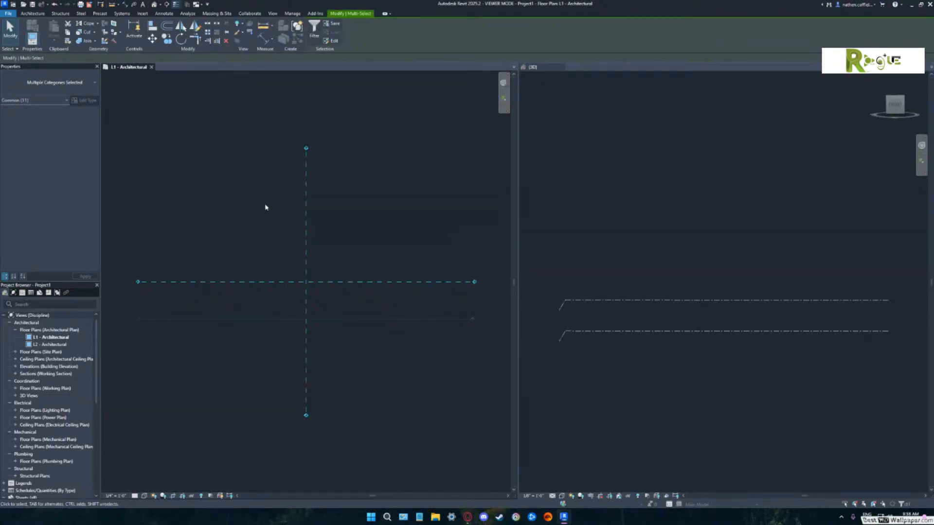
# Practice crossing and enclosing selection boxes around the reference planes' intersection, enclose the whole L1 floor plan, and clear the selection.
pyautogui.click(268, 296)
pyautogui.moveTo(263, 313); pyautogui.dragTo(382, 213)
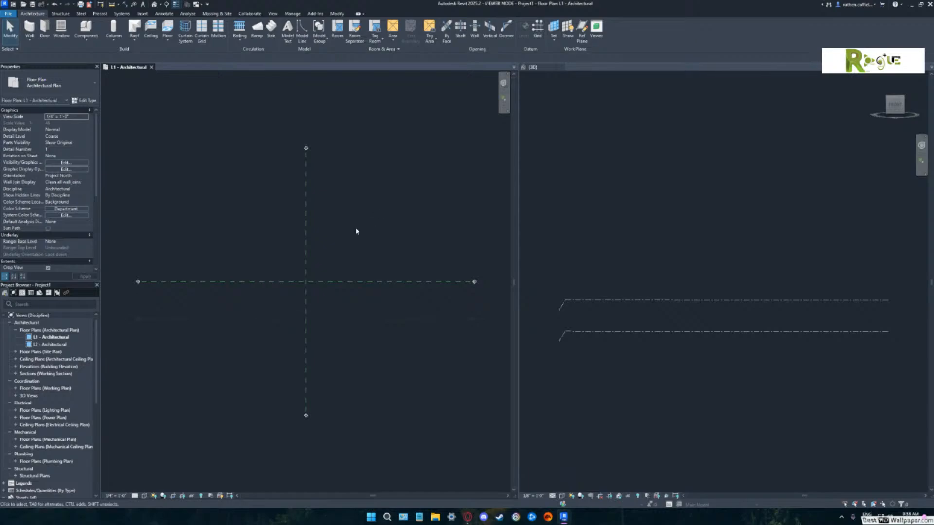
pyautogui.moveTo(273, 304)
pyautogui.mouseDown()
pyautogui.moveTo(372, 226)
pyautogui.moveTo(279, 308)
pyautogui.mouseUp()
pyautogui.click(273, 311)
pyautogui.moveTo(320, 263); pyautogui.dragTo(295, 291)
pyautogui.click(295, 292)
pyautogui.moveTo(326, 264); pyautogui.dragTo(283, 302)
pyautogui.click(295, 294)
pyautogui.moveTo(318, 267); pyautogui.dragTo(293, 294)
pyautogui.moveTo(484, 93); pyautogui.dragTo(418, 107)
pyautogui.moveTo(112, 477); pyautogui.dragTo(492, 94)
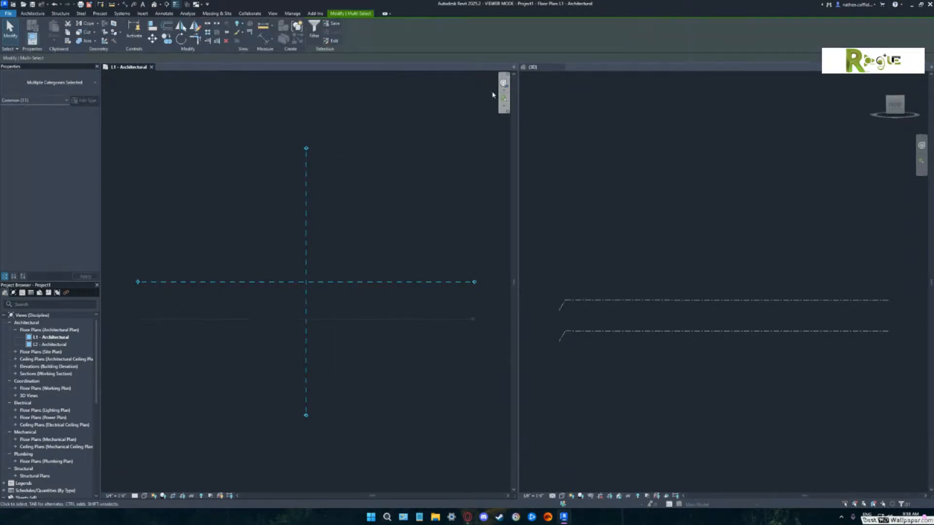
pyautogui.press('Delete')
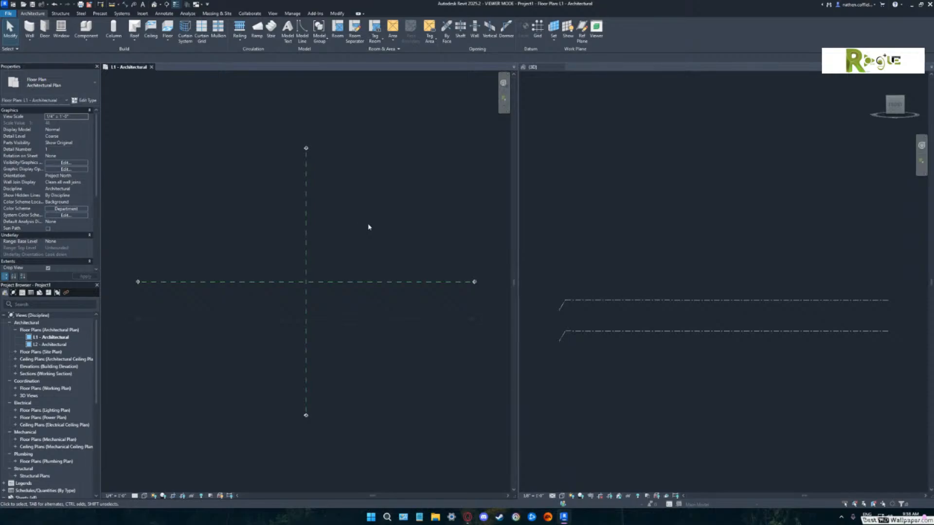
# Select both center reference planes in the L1 floor plan with a crossing box and delete them.
pyautogui.moveTo(313, 274); pyautogui.dragTo(271, 316)
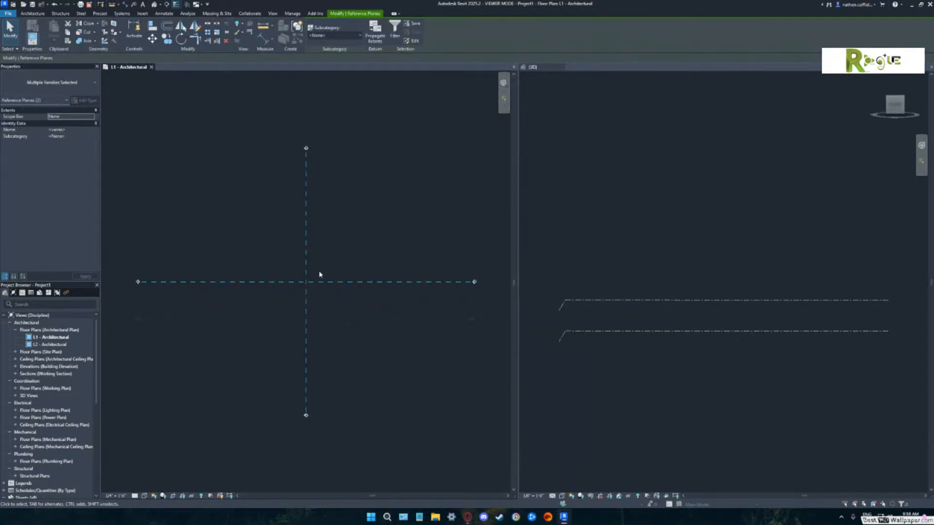
pyautogui.press('Delete')
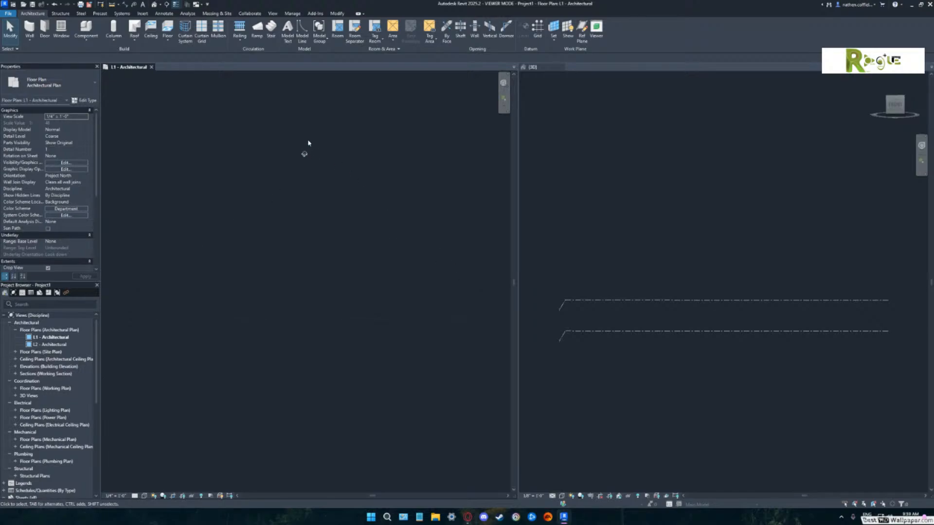
pyautogui.scroll(6, 303, 146)
pyautogui.scroll(-5, 301, 144)
pyautogui.moveTo(301, 294); pyautogui.dragTo(300, 257, button='middle')
# Start an architectural wall and choose the Exterior - Brick and CMU on Mtl. Stud basic wall type.
pyautogui.click(29, 28)
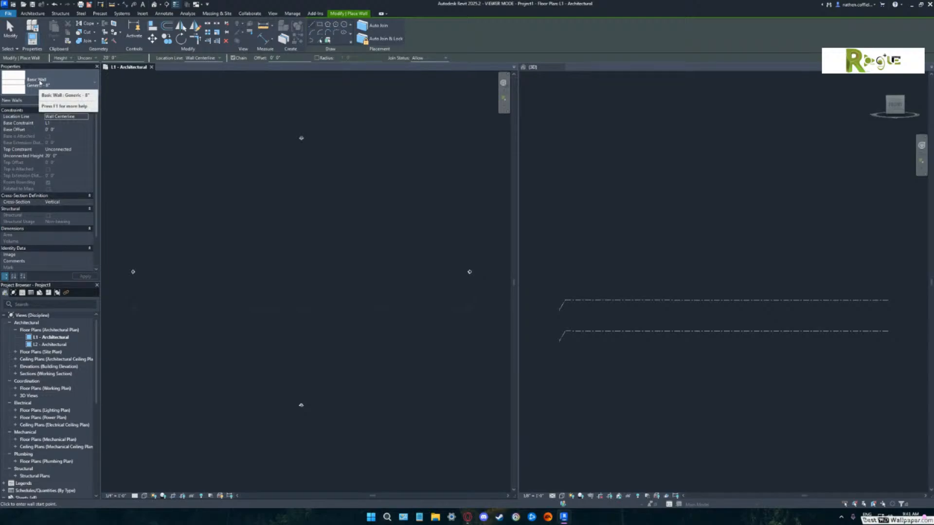
pyautogui.click(55, 86)
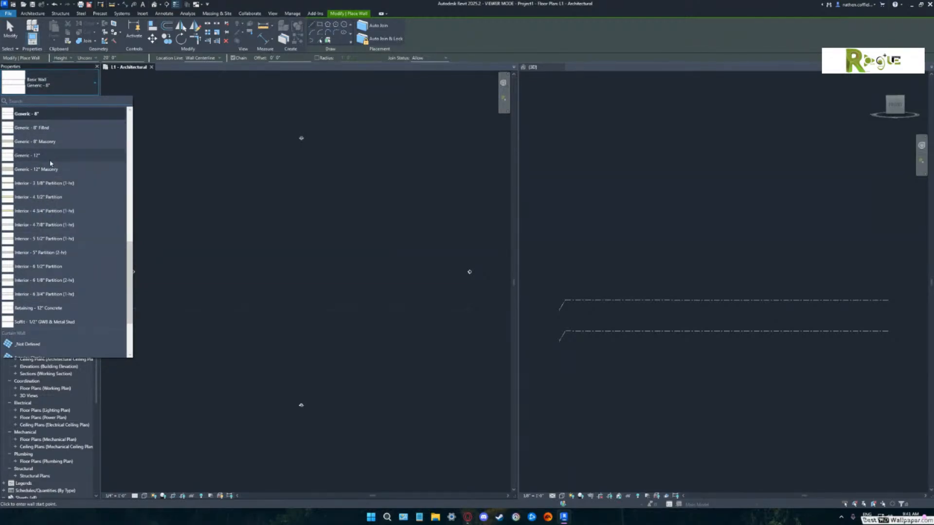
pyautogui.scroll(-3, 48, 212)
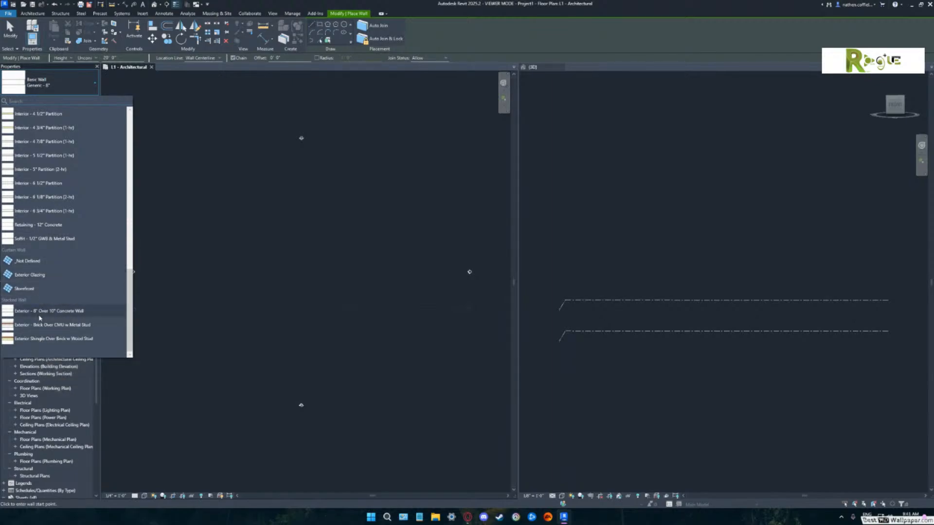
pyautogui.scroll(10, 41, 226)
pyautogui.scroll(2, 41, 226)
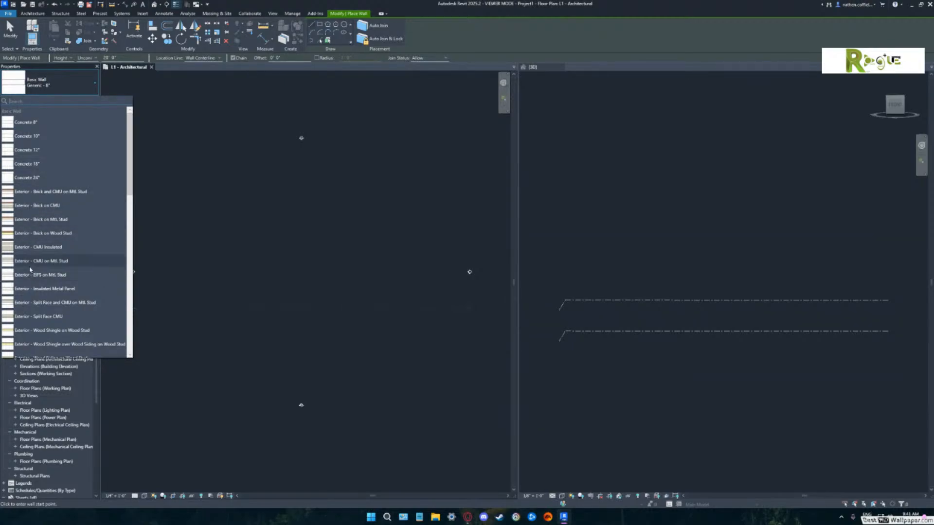
pyautogui.moveTo(34, 207)
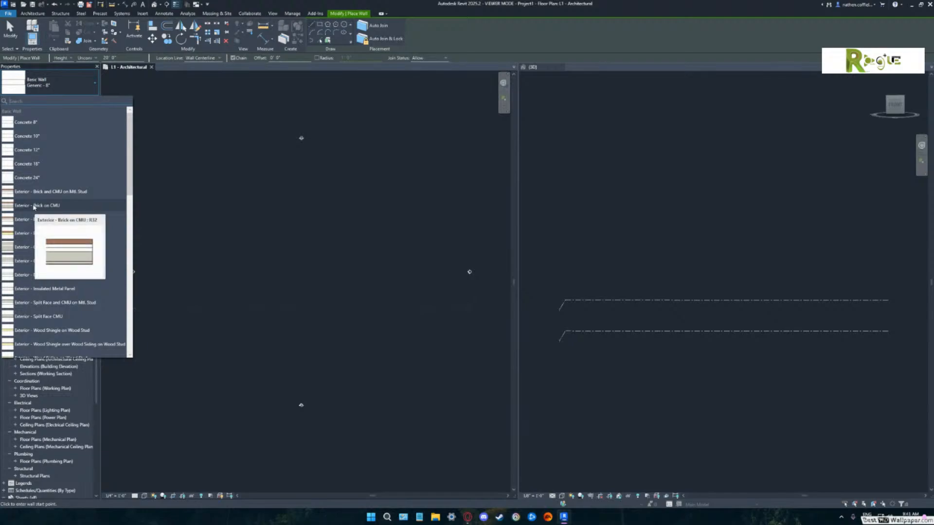
pyautogui.click(34, 192)
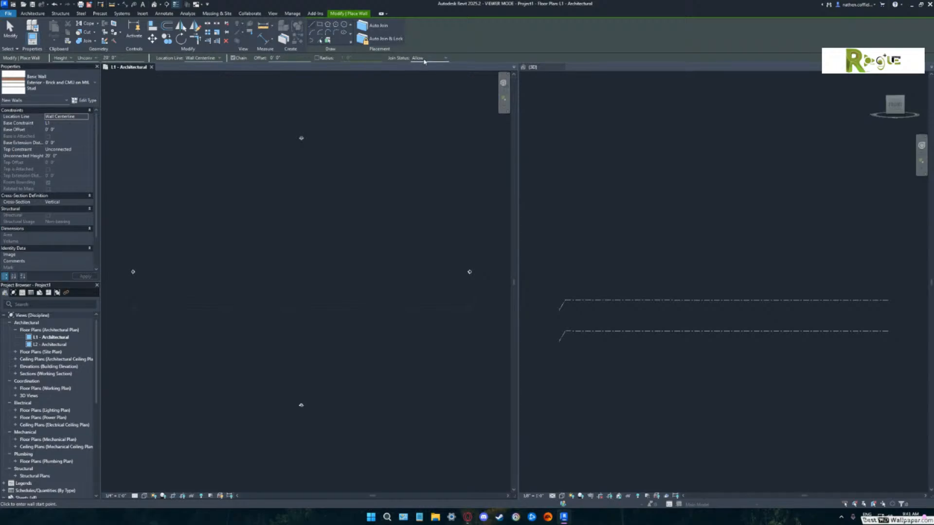
# Set the new wall's height to level L2 and its location line to Finish Face: Exterior.
pyautogui.click(95, 59)
pyautogui.click(84, 71)
pyautogui.click(220, 59)
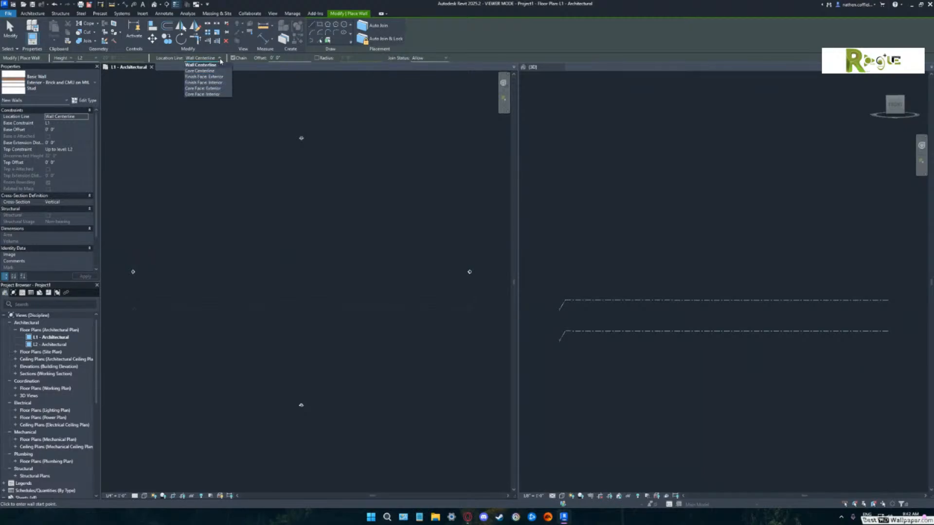
pyautogui.click(220, 59)
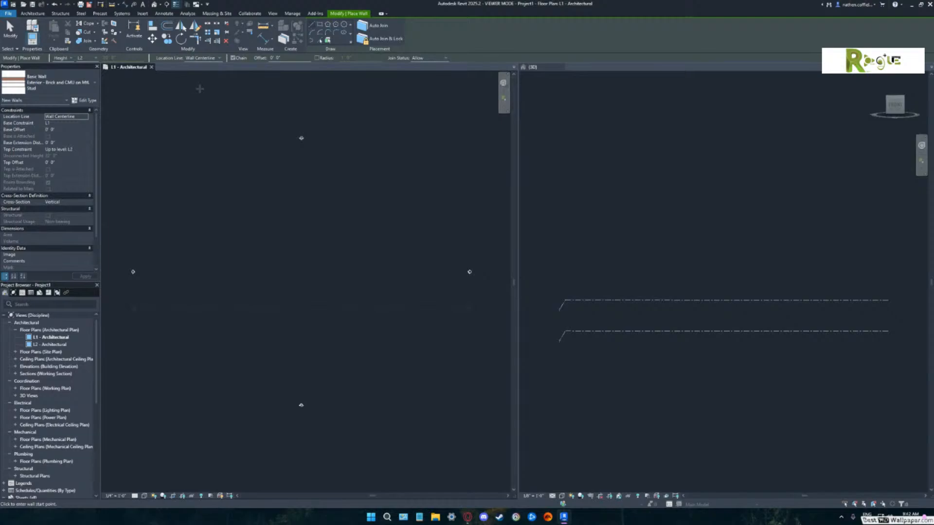
pyautogui.click(219, 58)
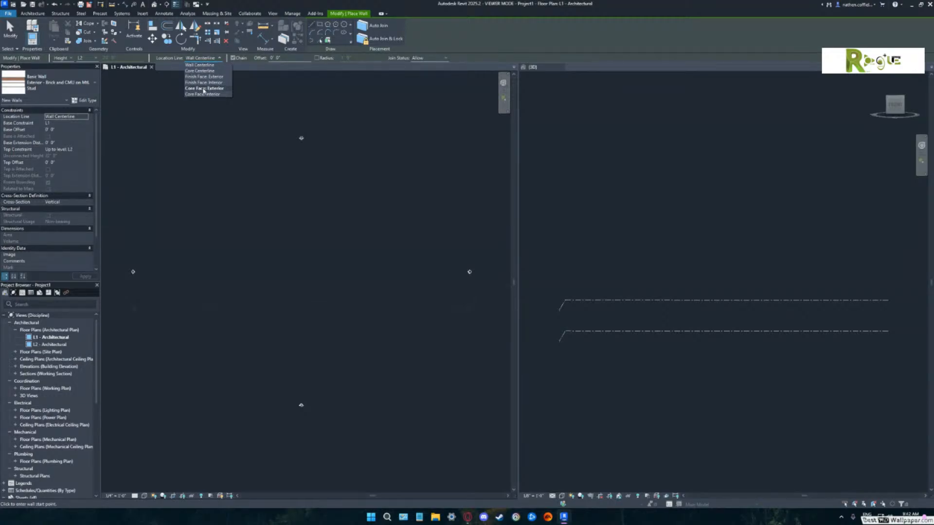
pyautogui.click(207, 77)
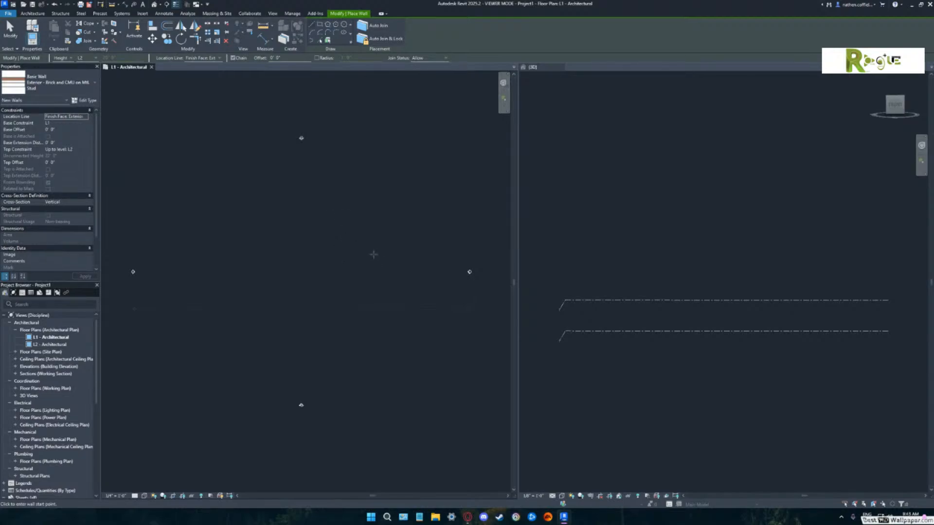
# Draw a horizontal wall about 32 ft long in the L1 plan and a perpendicular wall down from its east end.
pyautogui.click(340, 264)
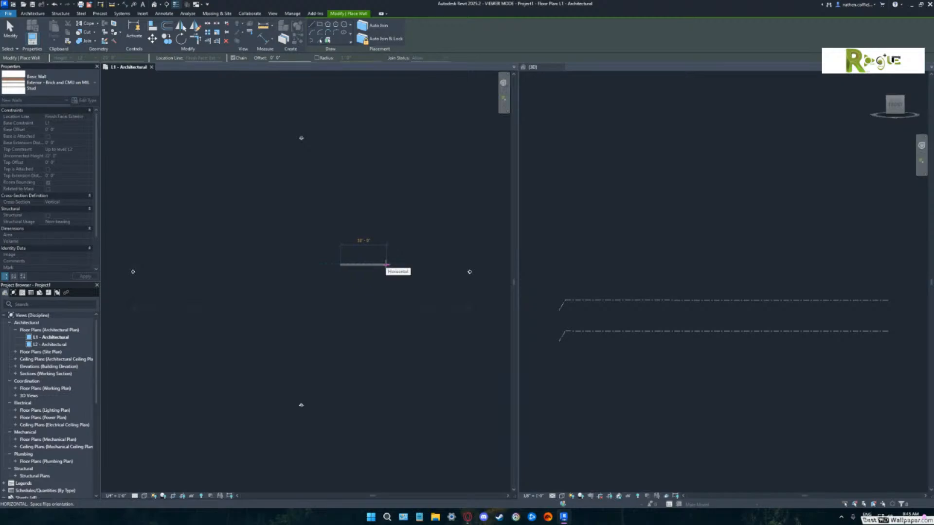
pyautogui.click(386, 264)
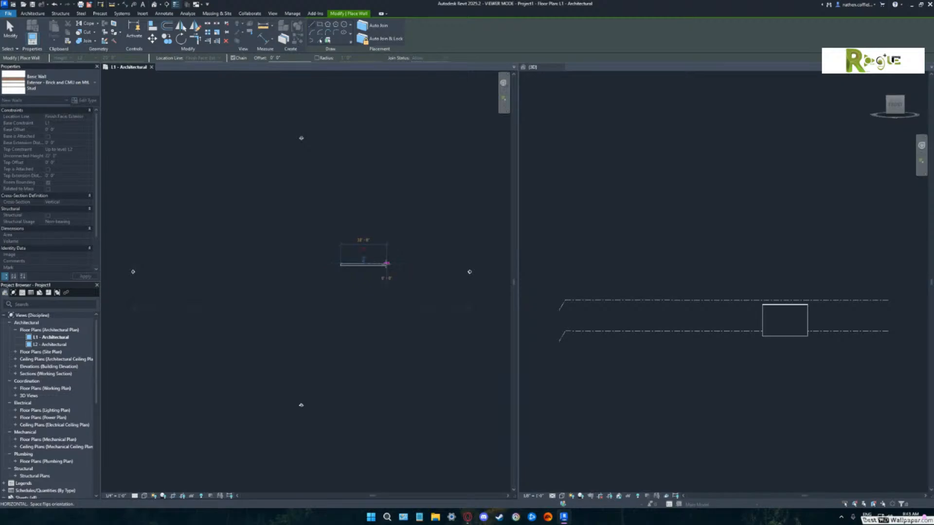
pyautogui.click(386, 304)
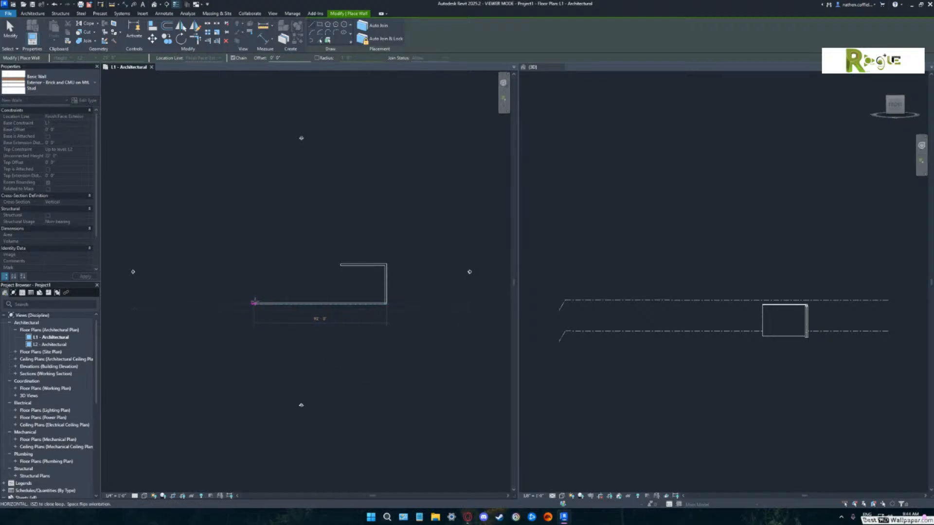
pyautogui.write('112')
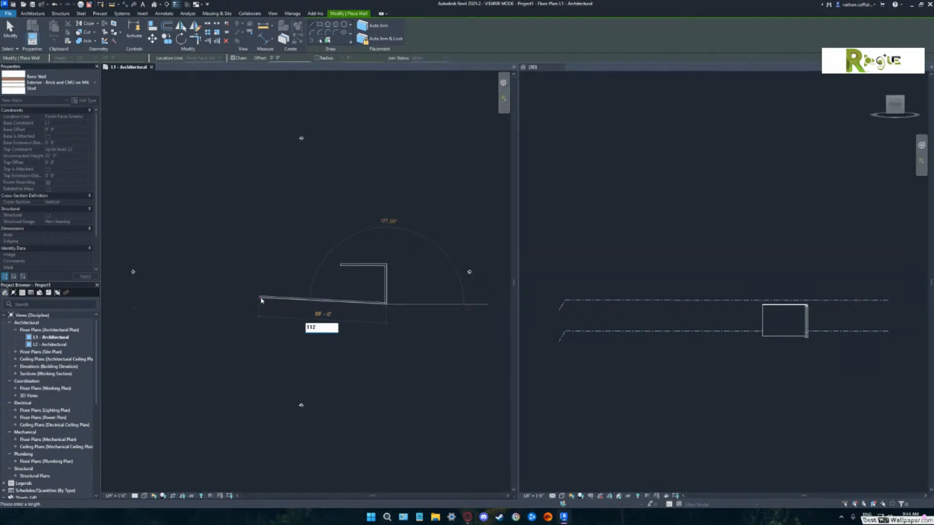
pyautogui.press('BackSpace')
pyautogui.press('BackSpace')
pyautogui.press('BackSpace')
pyautogui.press('Escape')
pyautogui.press('Escape')
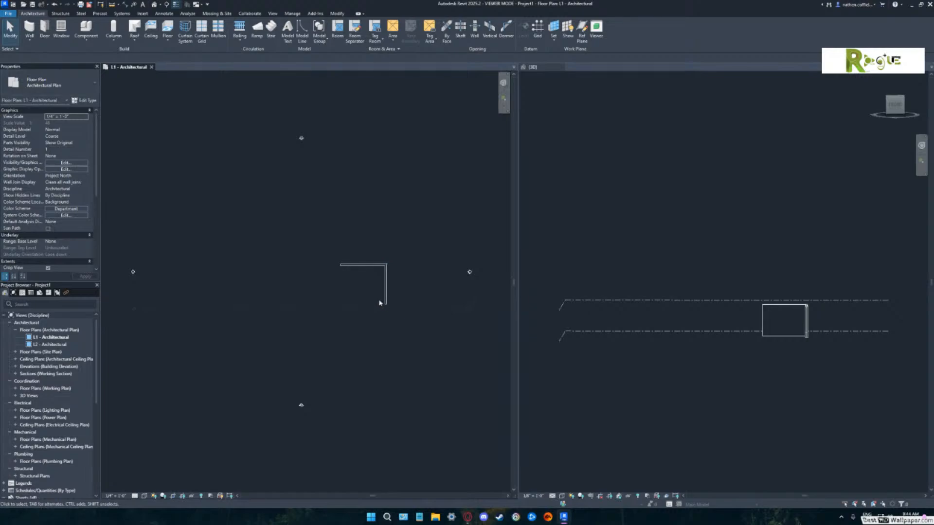
# Draw a 112' 6" horizontal wall running west from the lower end of the short vertical wall.
pyautogui.click(30, 28)
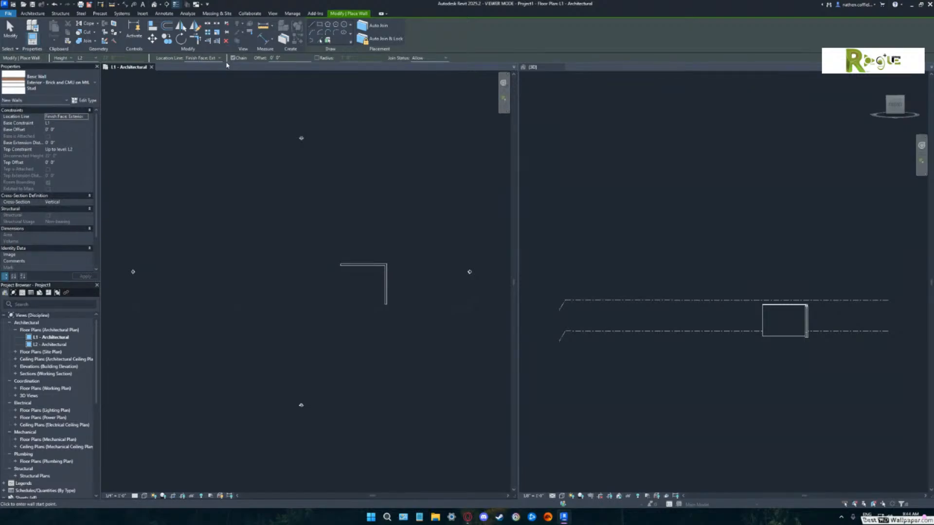
pyautogui.click(384, 304)
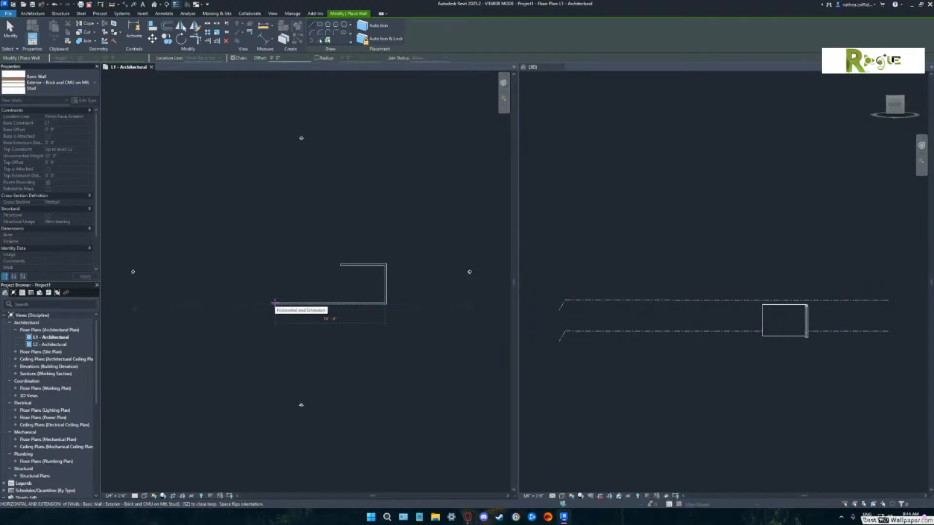
pyautogui.write('112')
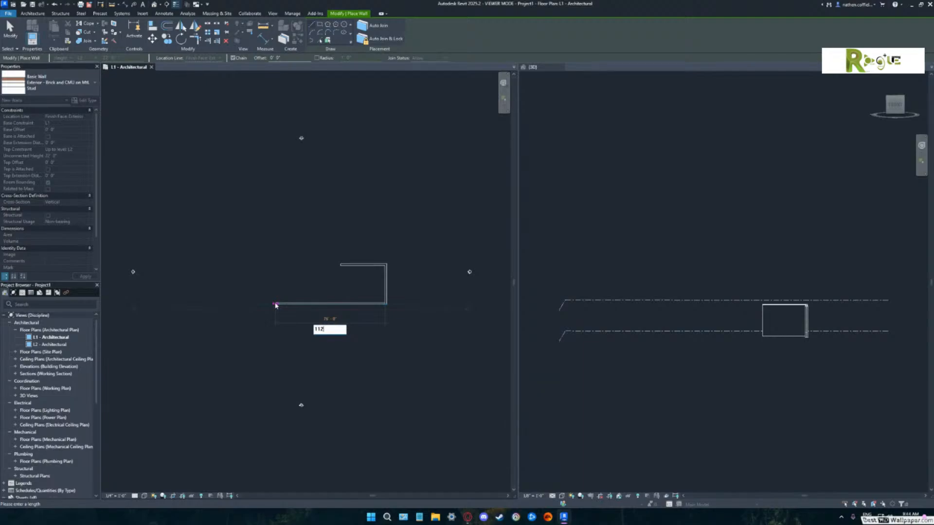
pyautogui.write('6')
pyautogui.press('Return')
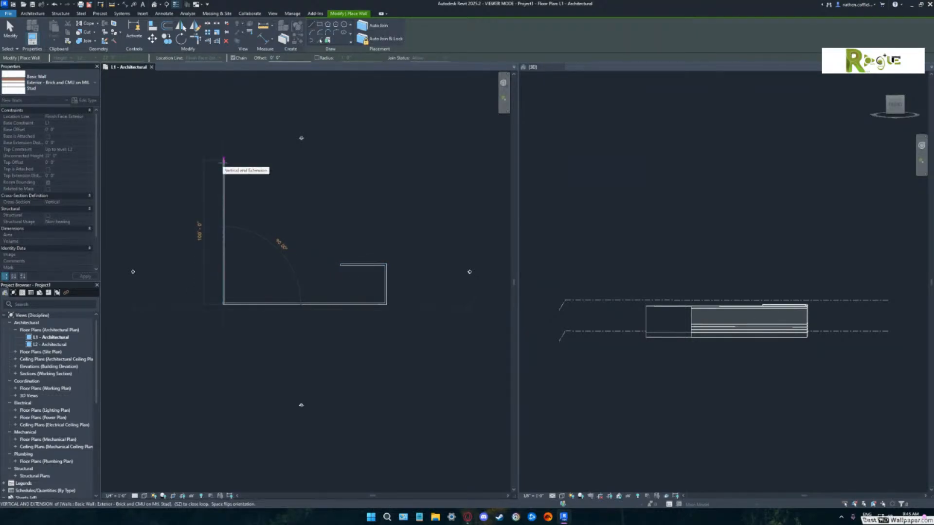
# Continue the wall chain up the west side, across the north end, down the inner side, and east to the first wall's free end.
pyautogui.click(222, 161)
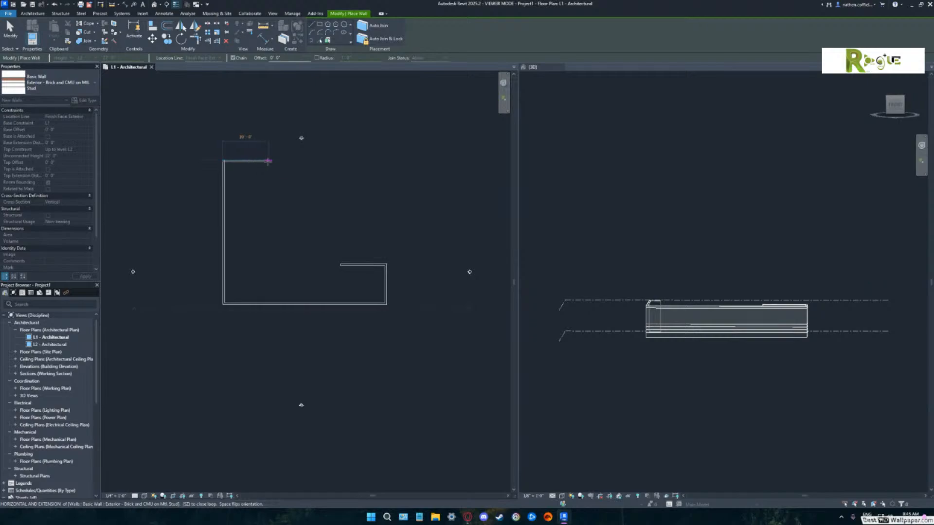
pyautogui.click(268, 160)
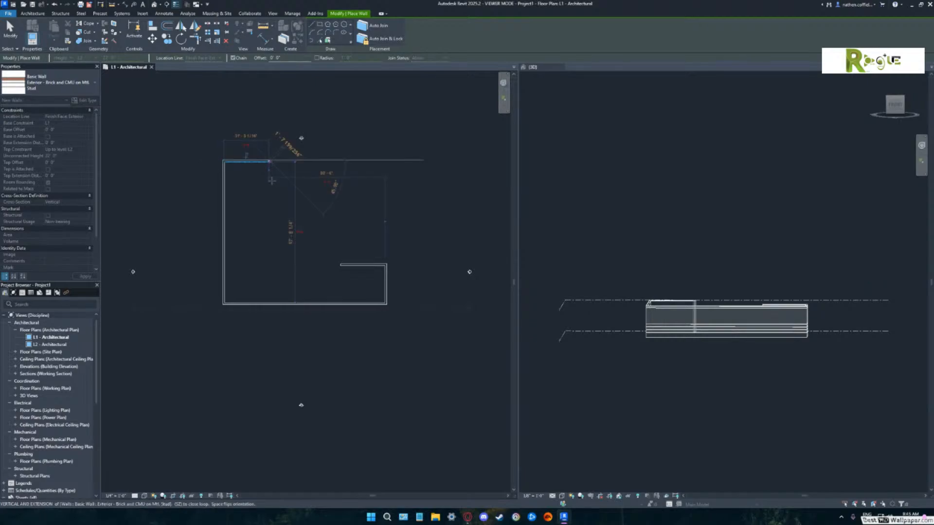
pyautogui.click(269, 264)
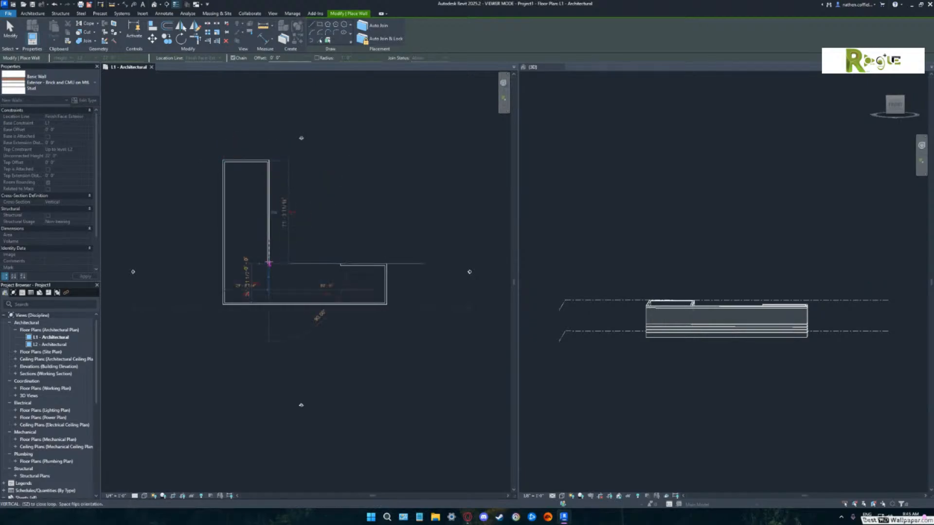
pyautogui.click(339, 265)
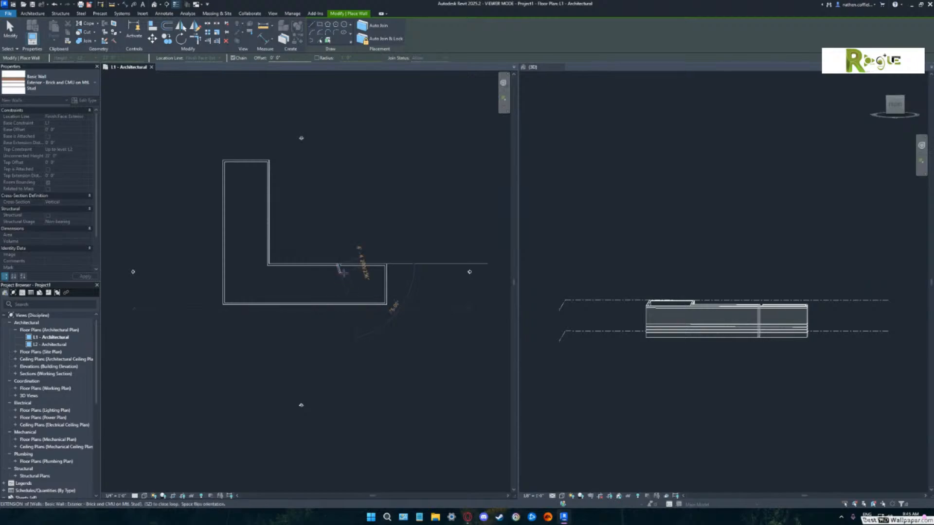
pyautogui.press('Escape')
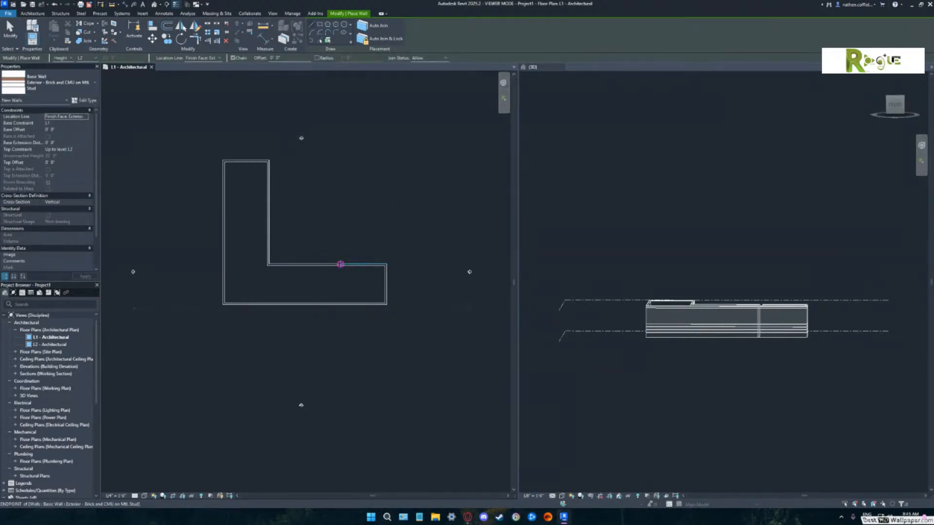
pyautogui.scroll(3, 341, 266)
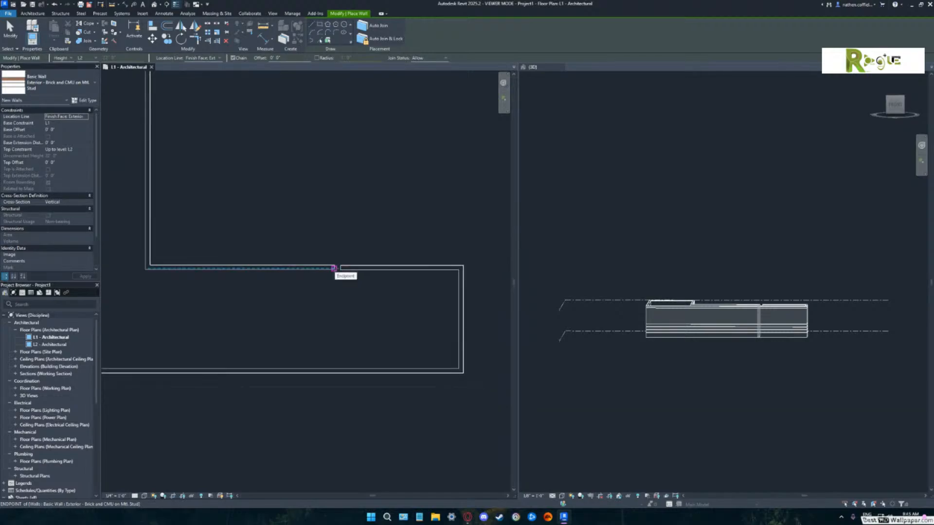
pyautogui.click(342, 269)
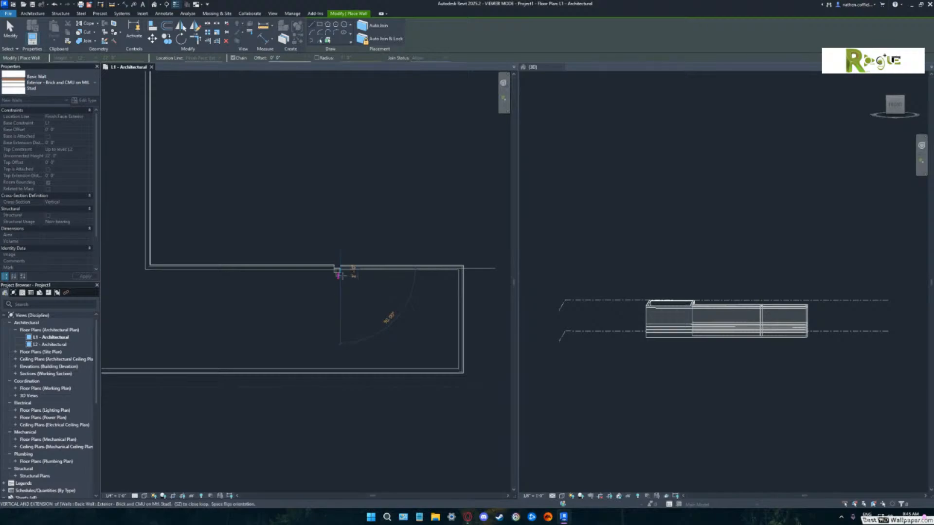
pyautogui.press('Escape')
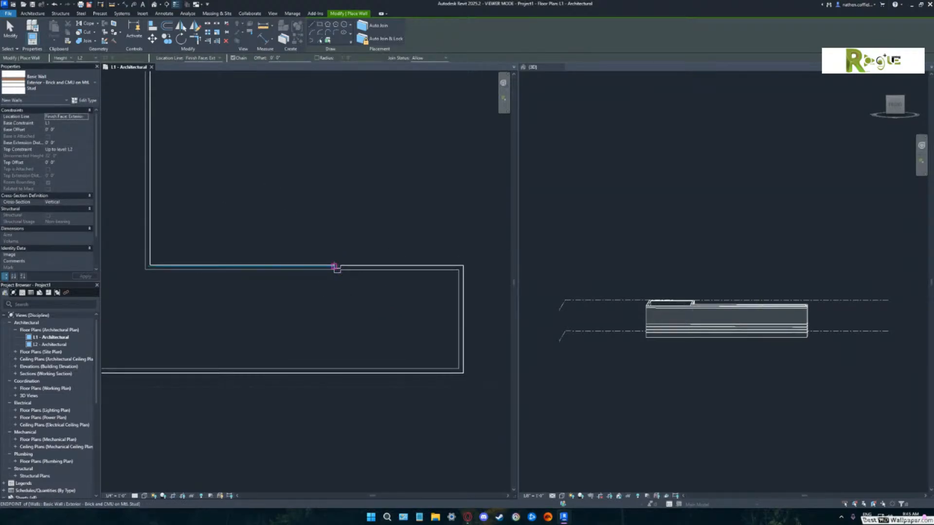
pyautogui.press('Escape')
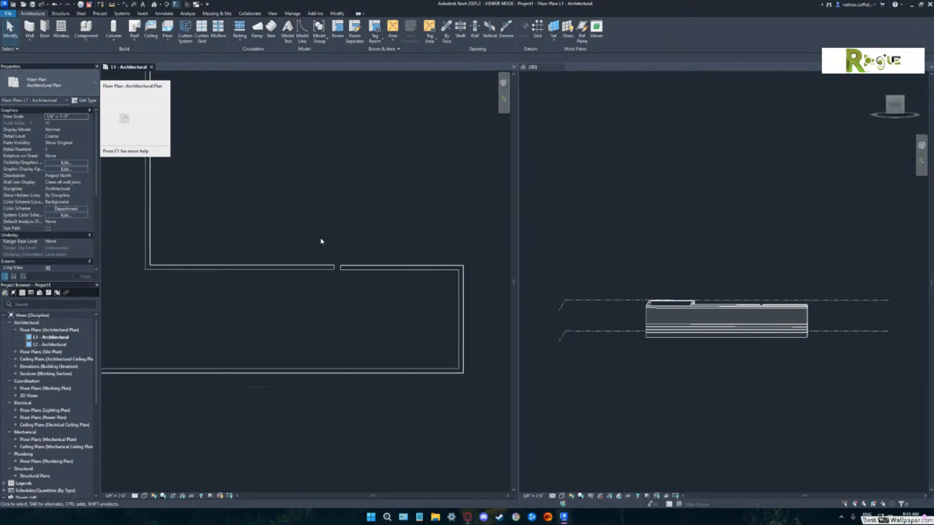
# Delete the inner horizontal wall west of the gap and select the short horizontal wall east of it.
pyautogui.click(294, 268)
pyautogui.press('Delete')
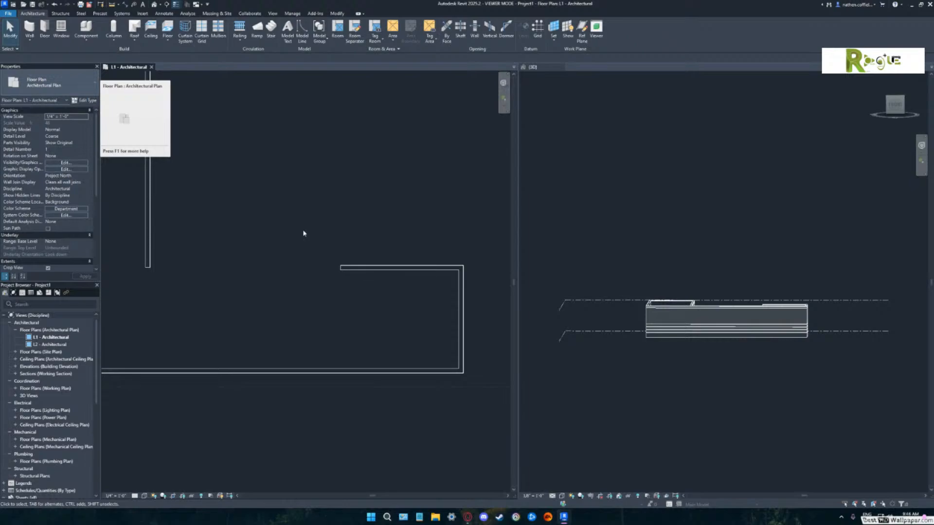
pyautogui.click(342, 267)
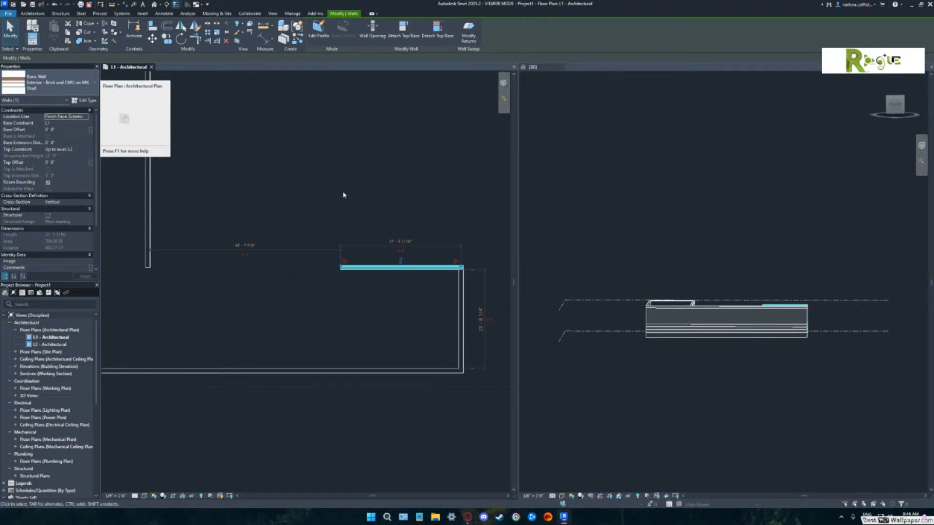
pyautogui.click(343, 155)
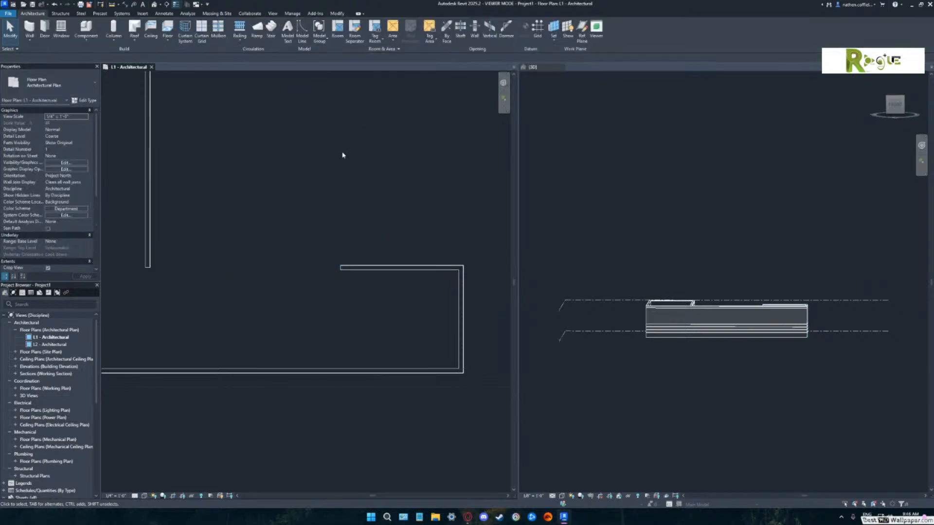
pyautogui.click(366, 268)
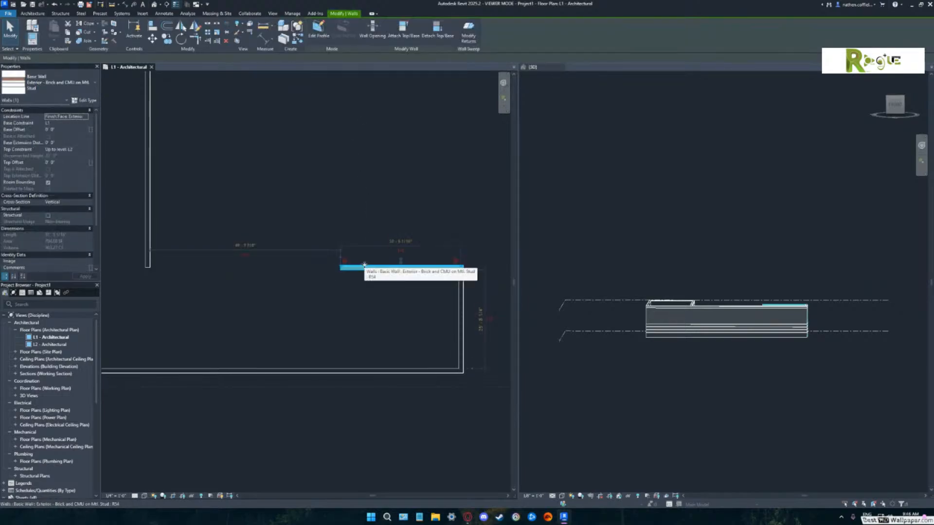
pyautogui.click(348, 187)
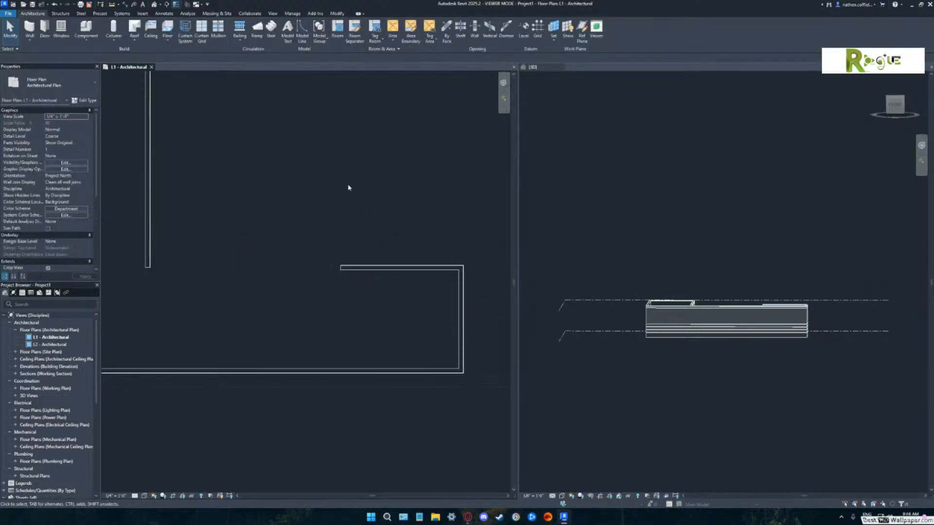
pyautogui.click(373, 268)
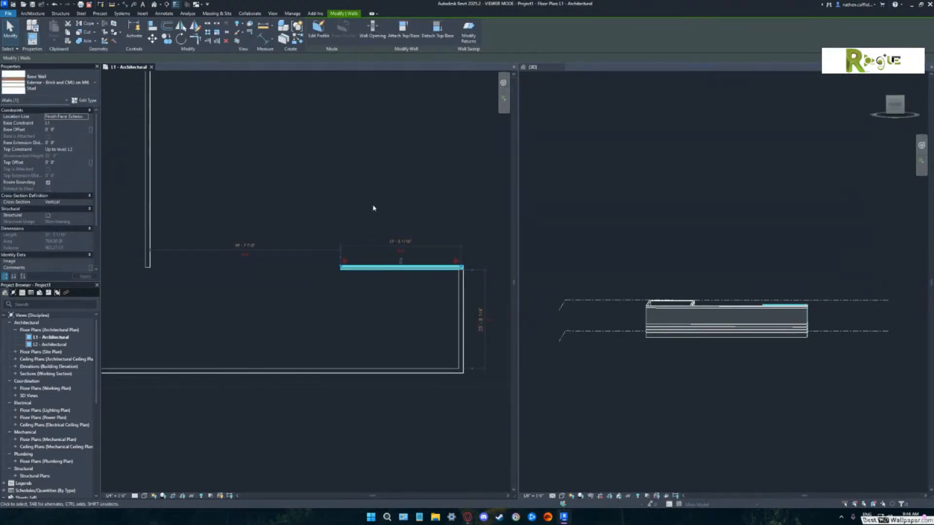
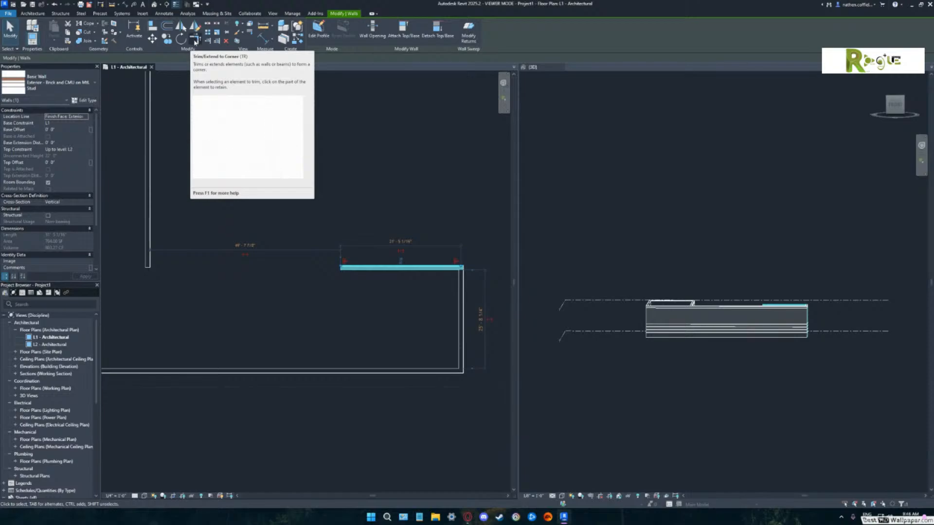
# Trim/extend the short horizontal wall and the inner vertical wall to a corner, closing the L-shaped outline.
pyautogui.click(195, 42)
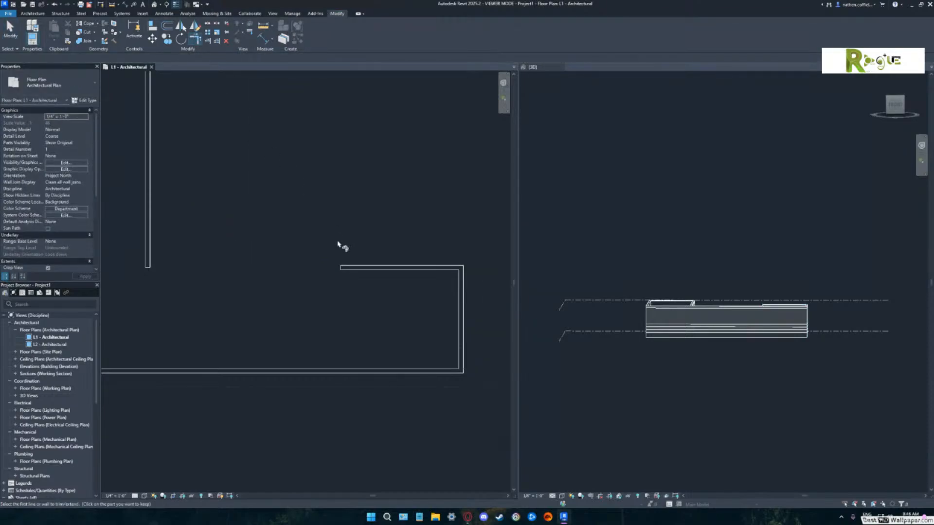
pyautogui.click(351, 268)
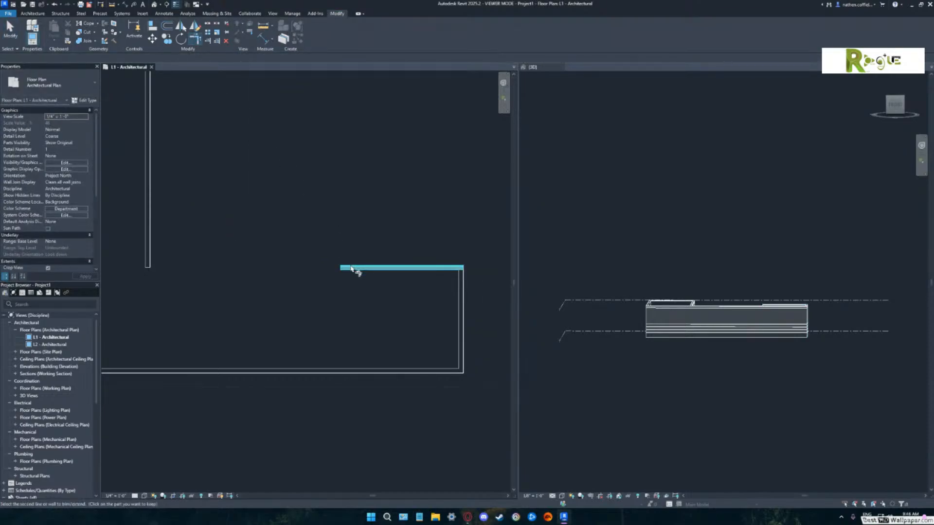
pyautogui.click(150, 202)
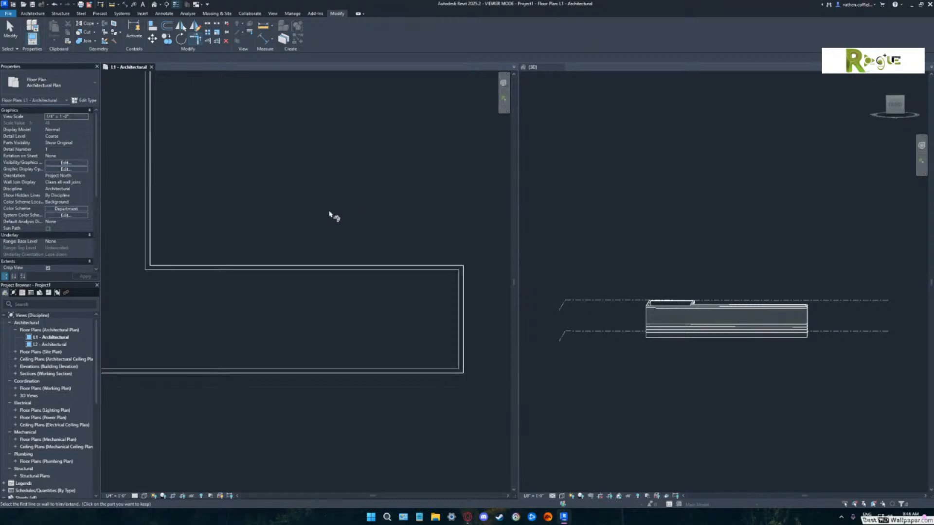
# Split the inner horizontal wall at two points near its middle to isolate a short segment.
pyautogui.scroll(-2, 300, 226)
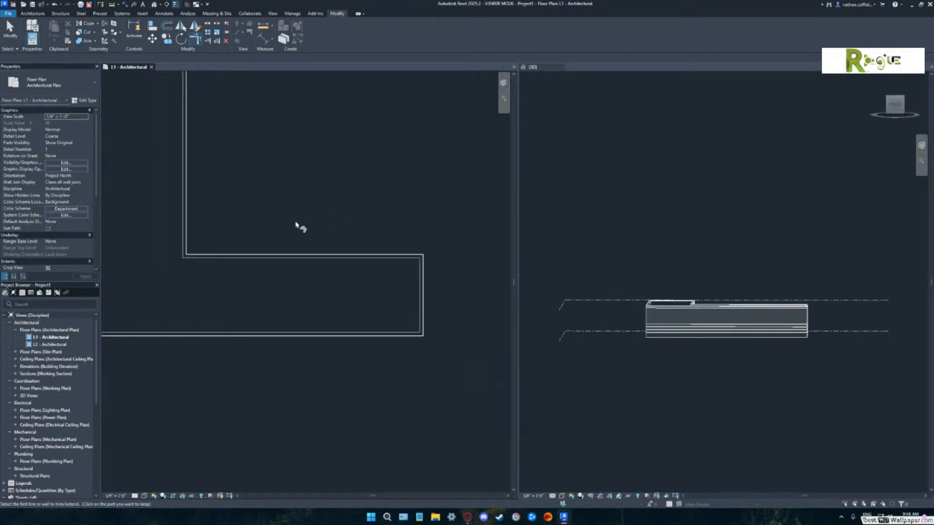
pyautogui.moveTo(288, 233); pyautogui.dragTo(354, 255, button='middle')
pyautogui.scroll(-1, 375, 260)
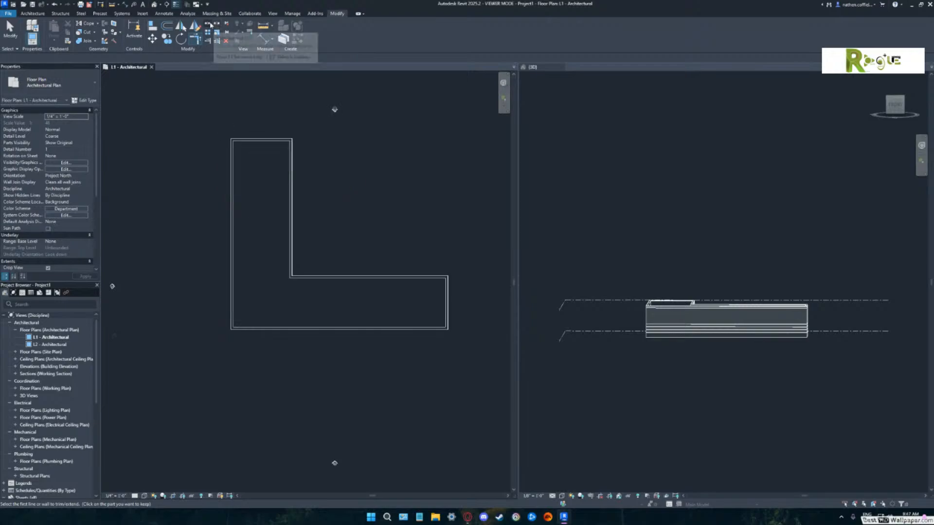
pyautogui.click(211, 24)
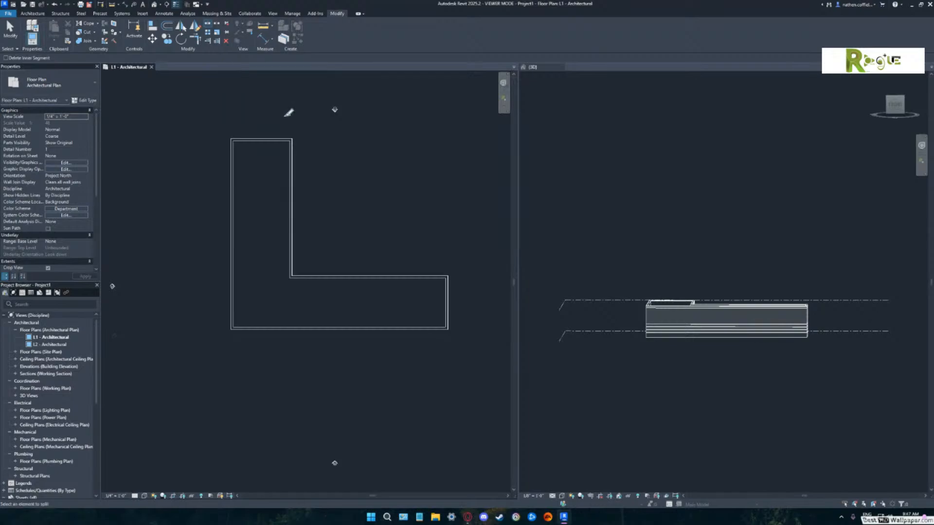
pyautogui.click(351, 273)
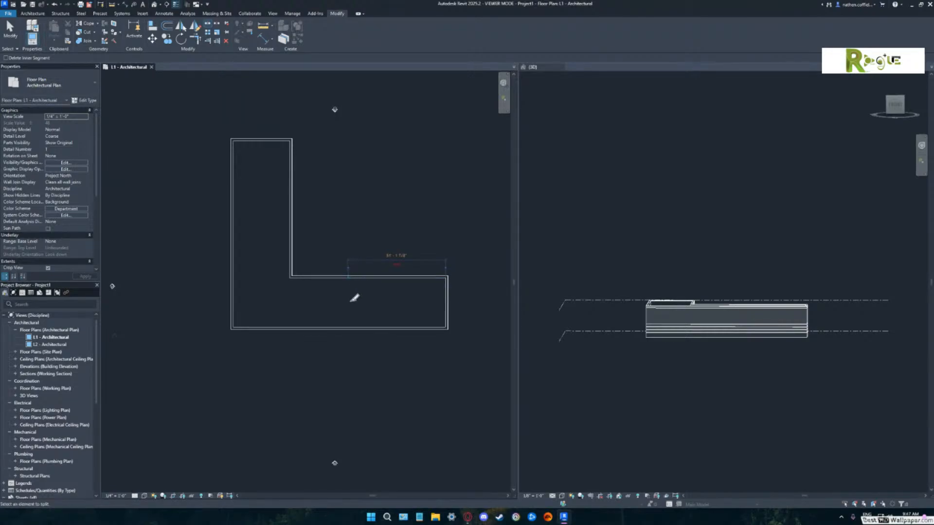
pyautogui.click(375, 277)
pyautogui.scroll(3, 375, 292)
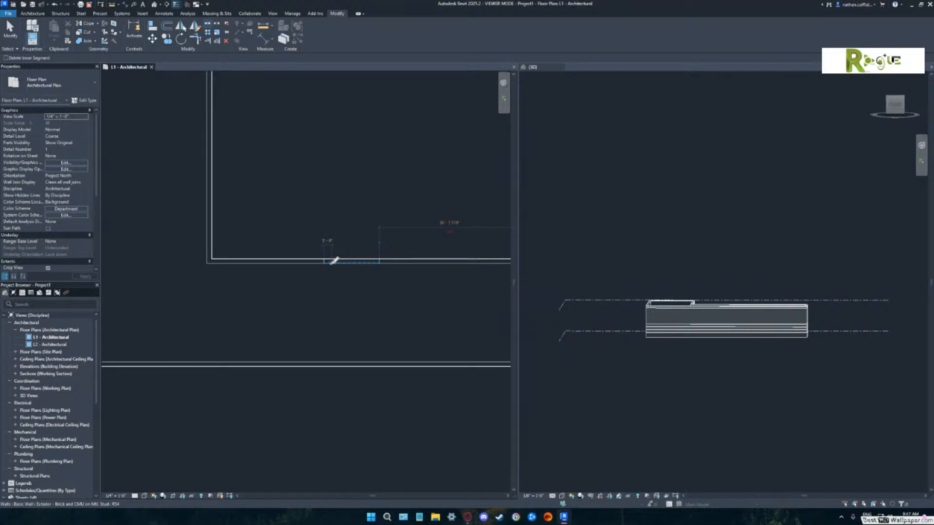
pyautogui.press('Escape')
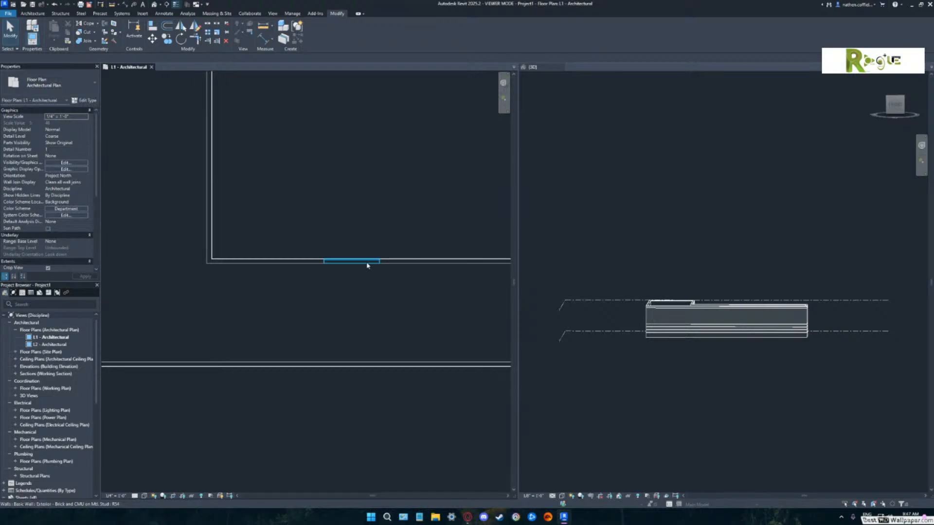
# In the 3D view, change the short middle wall segment to the Storefront curtain wall type, deleting the mullions that cannot be created.
pyautogui.scroll(-2, 373, 277)
pyautogui.moveTo(378, 280); pyautogui.dragTo(371, 284, button='middle')
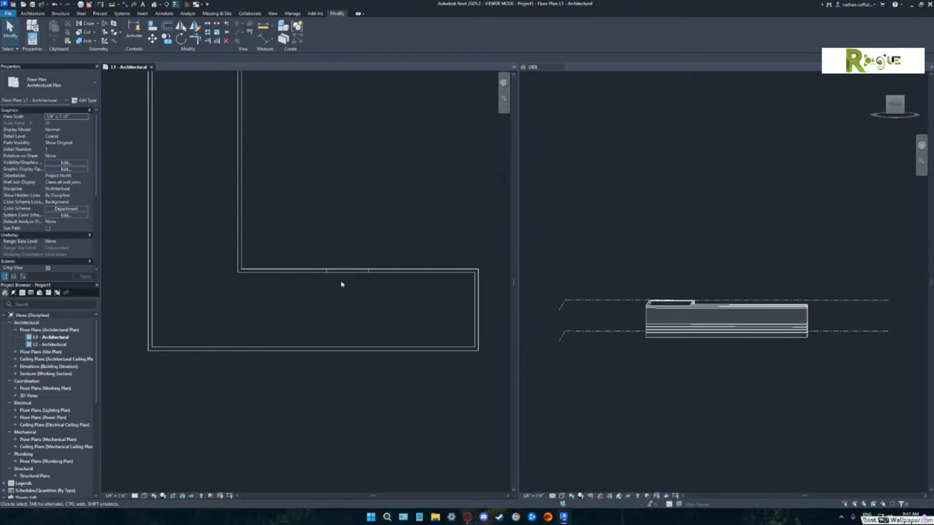
pyautogui.click(690, 366)
pyautogui.moveTo(708, 351); pyautogui.dragTo(674, 359, button='middle')
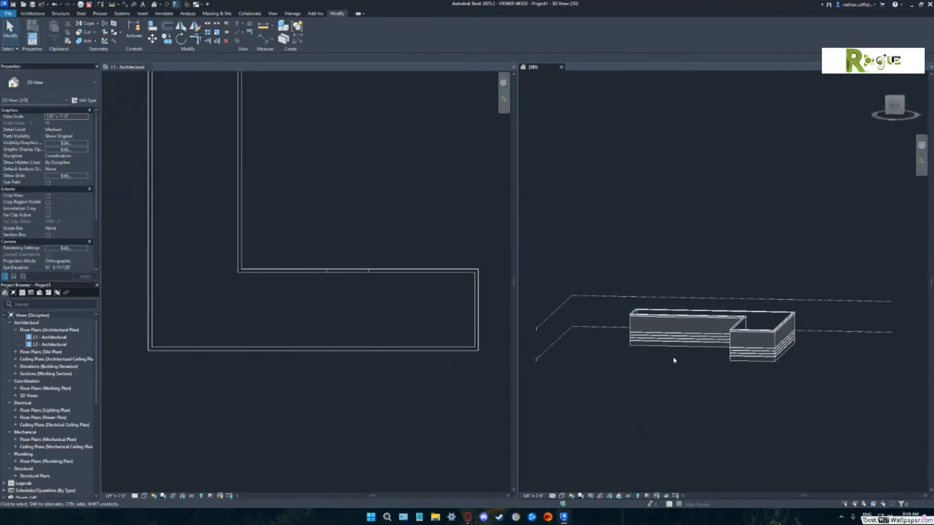
pyautogui.scroll(5, 691, 343)
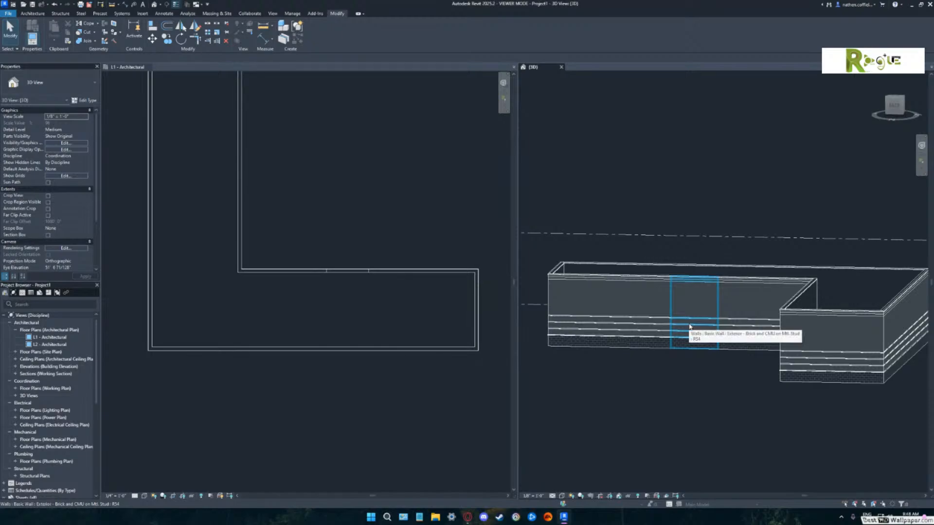
pyautogui.keyDown('shift'); pyautogui.moveTo(698, 327); pyautogui.dragTo(710, 355, button='middle'); pyautogui.keyUp('shift')
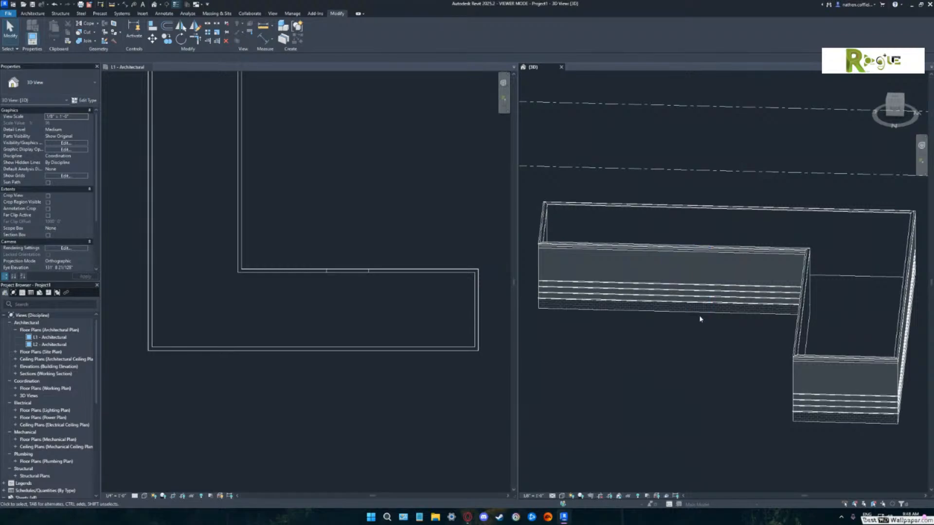
pyautogui.click(692, 290)
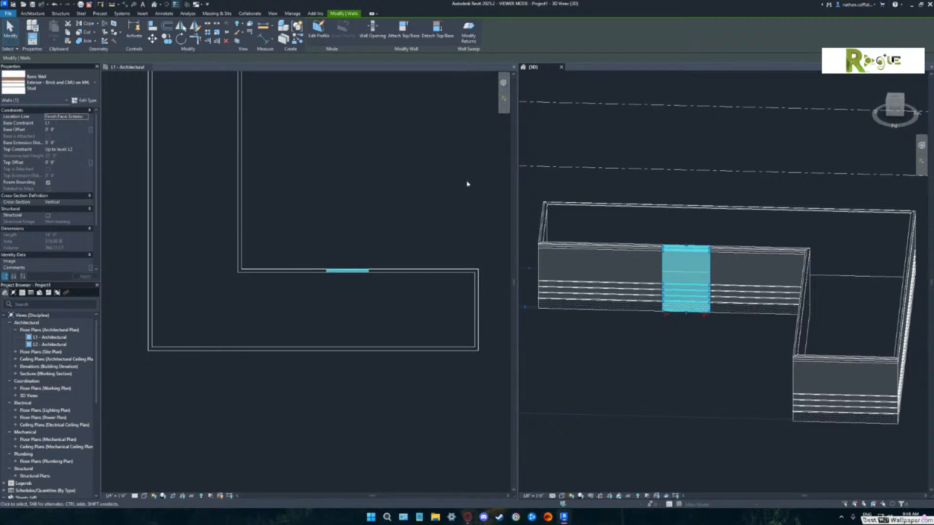
pyautogui.click(69, 83)
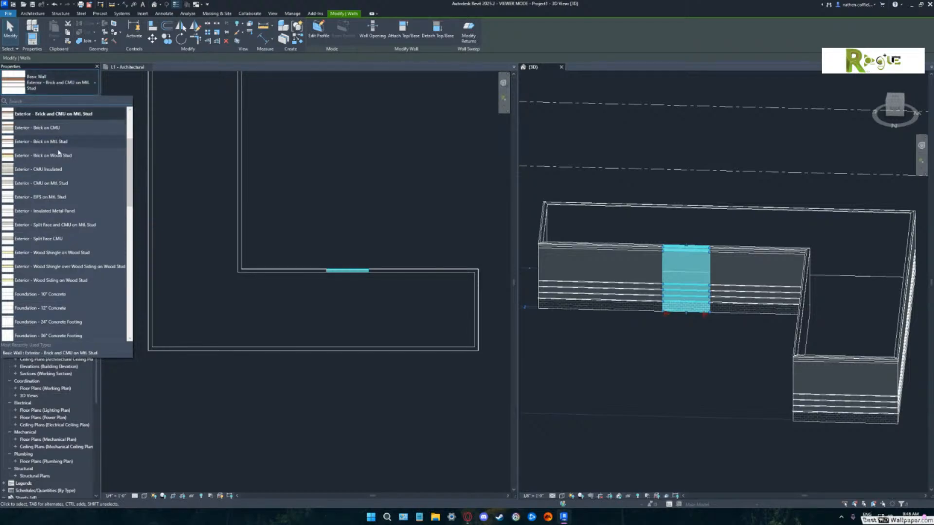
pyautogui.scroll(-10, 69, 183)
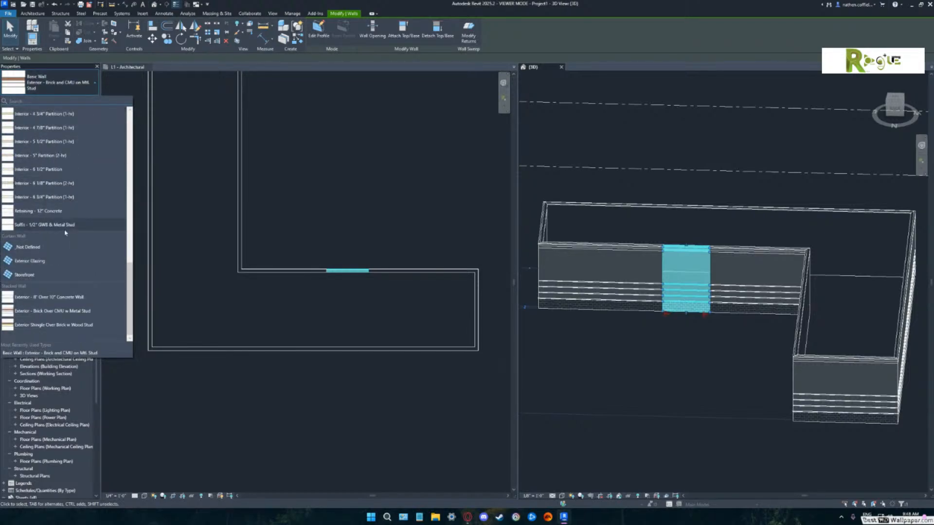
pyautogui.click(22, 275)
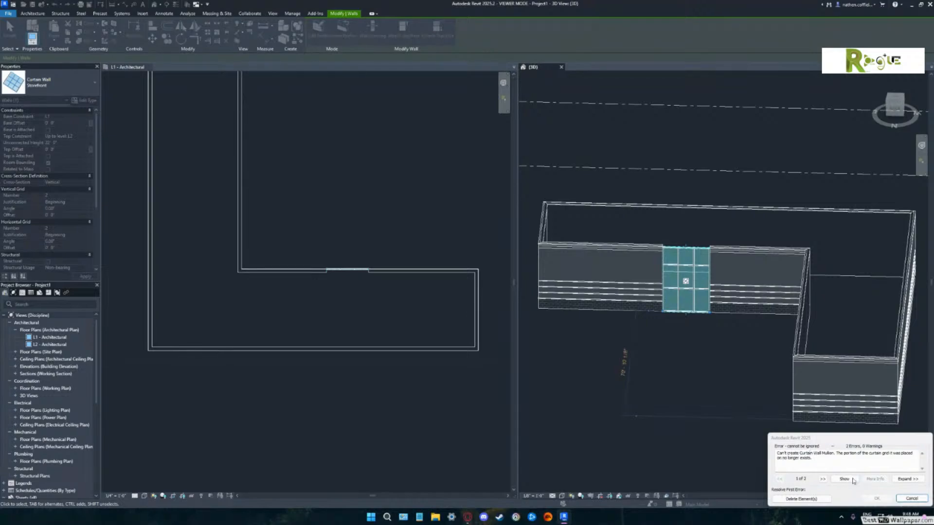
pyautogui.click(803, 499)
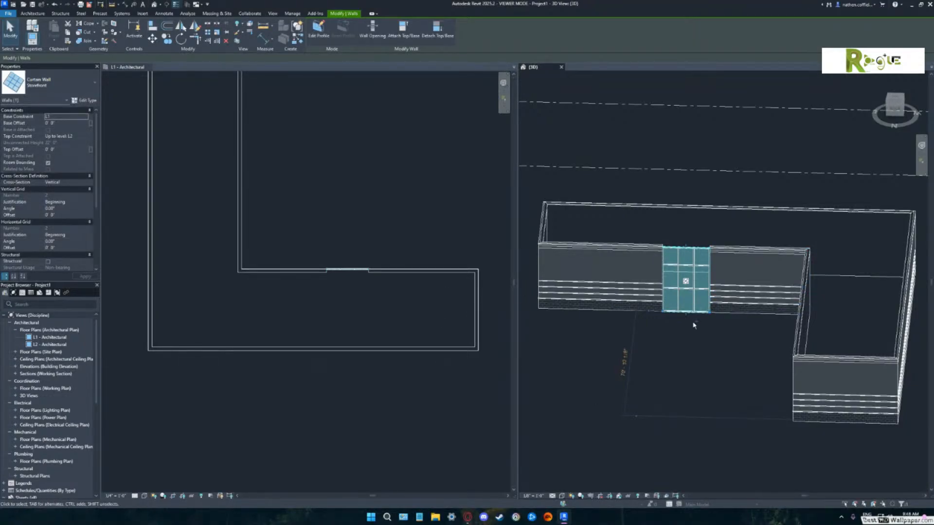
# Set the distance between the inner wall segment beside the storefront and the north end wall to 60'.
pyautogui.keyDown('shift'); pyautogui.moveTo(694, 326); pyautogui.dragTo(775, 340, button='middle'); pyautogui.keyUp('shift')
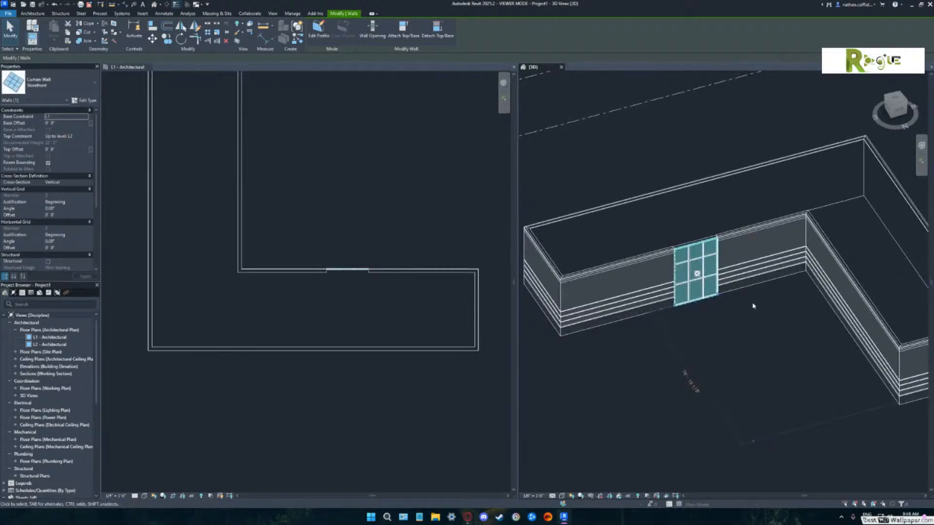
pyautogui.keyDown('shift'); pyautogui.moveTo(753, 306); pyautogui.dragTo(723, 252, button='middle'); pyautogui.keyUp('shift')
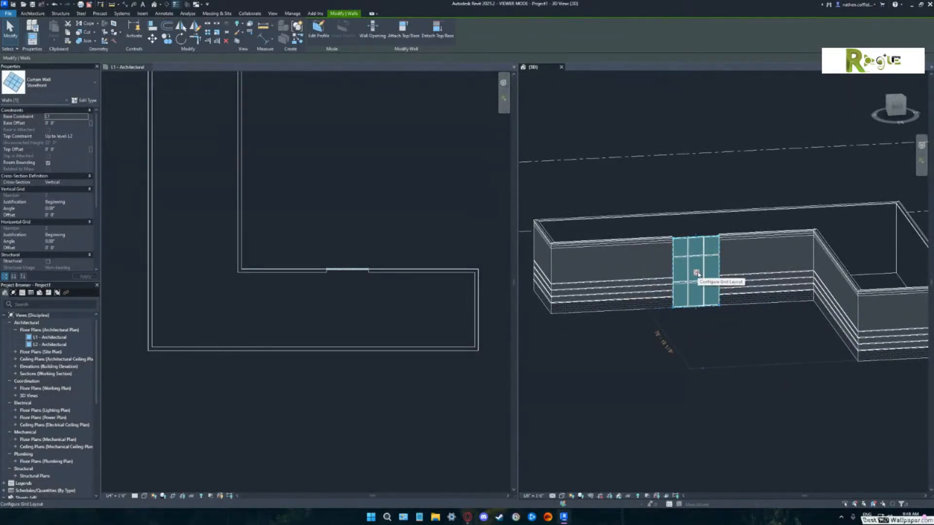
pyautogui.moveTo(744, 270)
pyautogui.keyDown('shift'); pyautogui.mouseDown(button='middle')
pyautogui.moveTo(656, 305)
pyautogui.moveTo(764, 262)
pyautogui.moveTo(779, 304)
pyautogui.mouseUp(button='middle'); pyautogui.keyUp('shift')
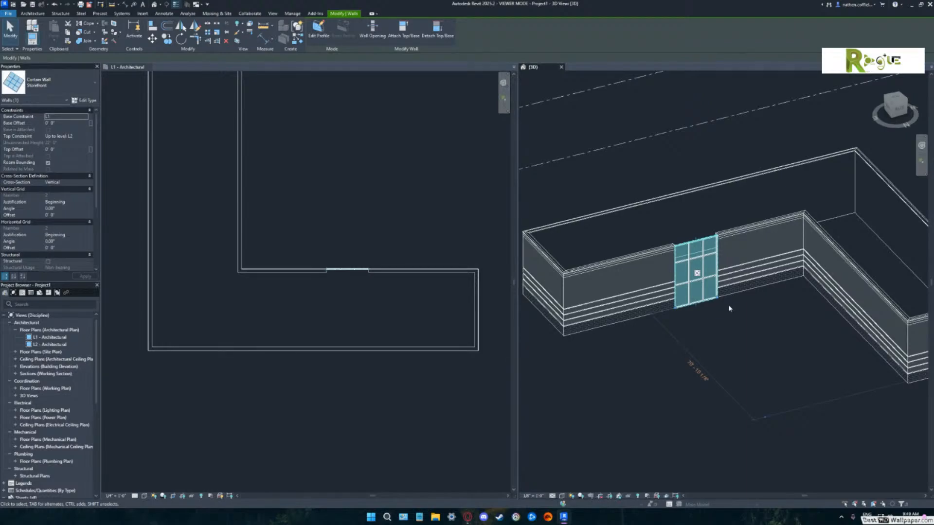
pyautogui.scroll(-2, 742, 314)
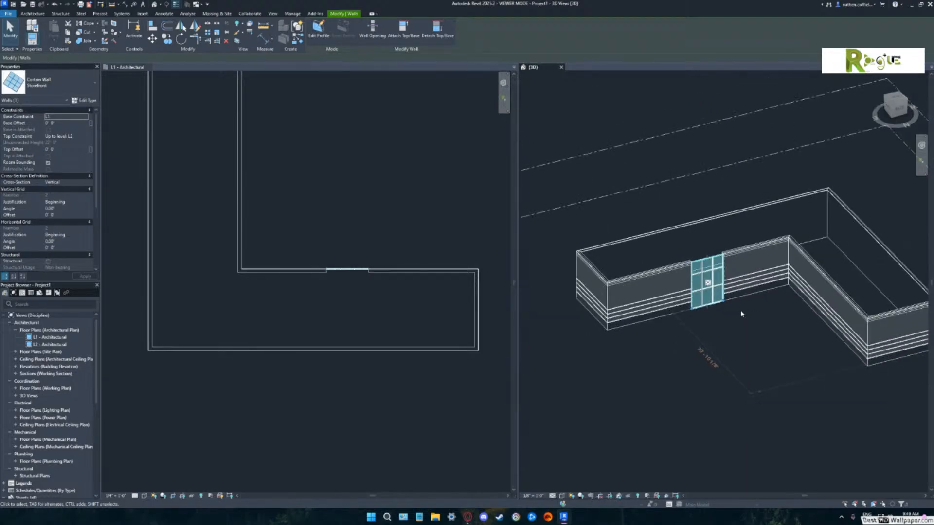
pyautogui.moveTo(742, 314); pyautogui.dragTo(723, 307, button='middle')
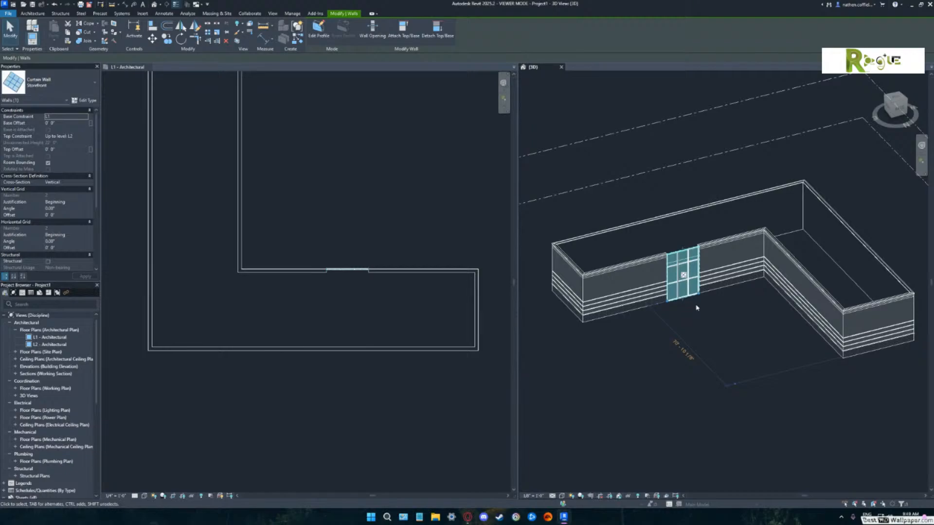
pyautogui.moveTo(702, 313)
pyautogui.keyDown('shift'); pyautogui.mouseDown(button='middle')
pyautogui.moveTo(772, 340)
pyautogui.moveTo(806, 338)
pyautogui.moveTo(840, 314)
pyautogui.moveTo(712, 301)
pyautogui.mouseUp(button='middle'); pyautogui.keyUp('shift')
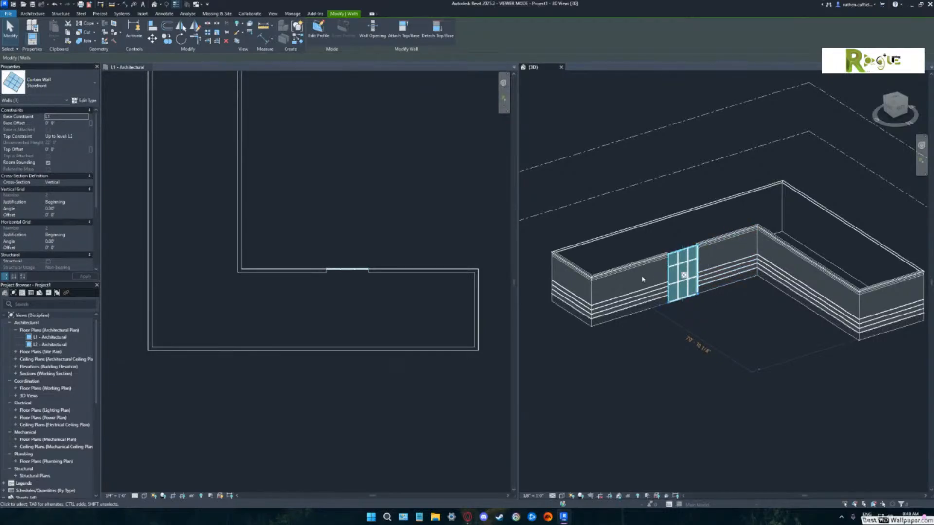
pyautogui.click(710, 249)
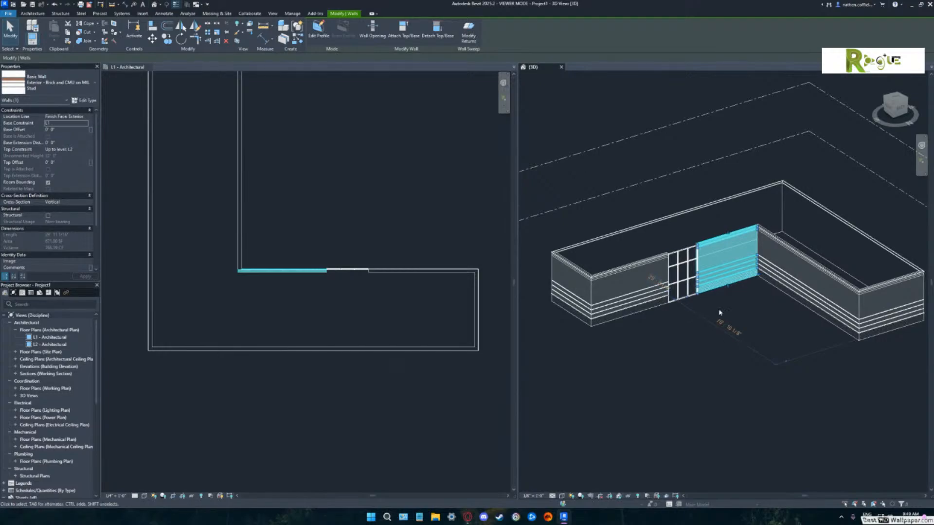
pyautogui.keyDown('shift'); pyautogui.moveTo(739, 310); pyautogui.dragTo(728, 371, button='middle'); pyautogui.keyUp('shift')
pyautogui.click(732, 368)
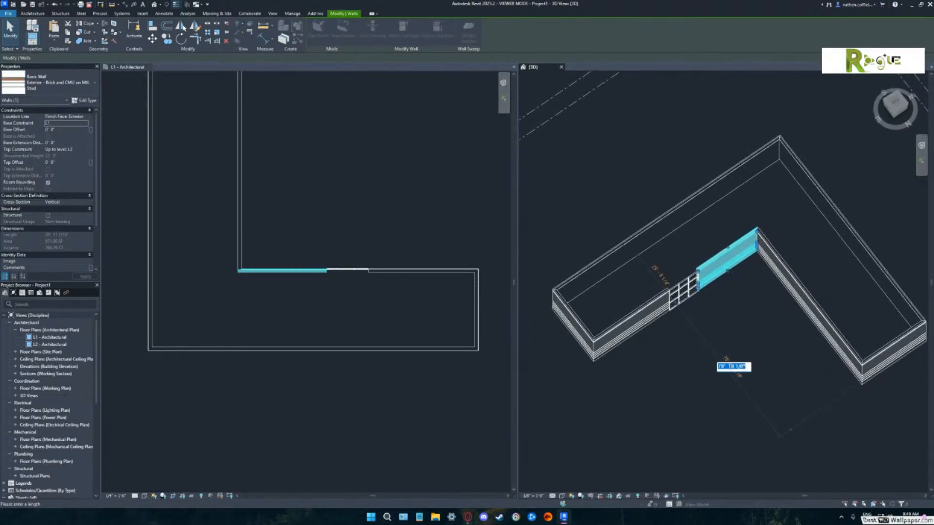
pyautogui.write('60')
pyautogui.press('Return')
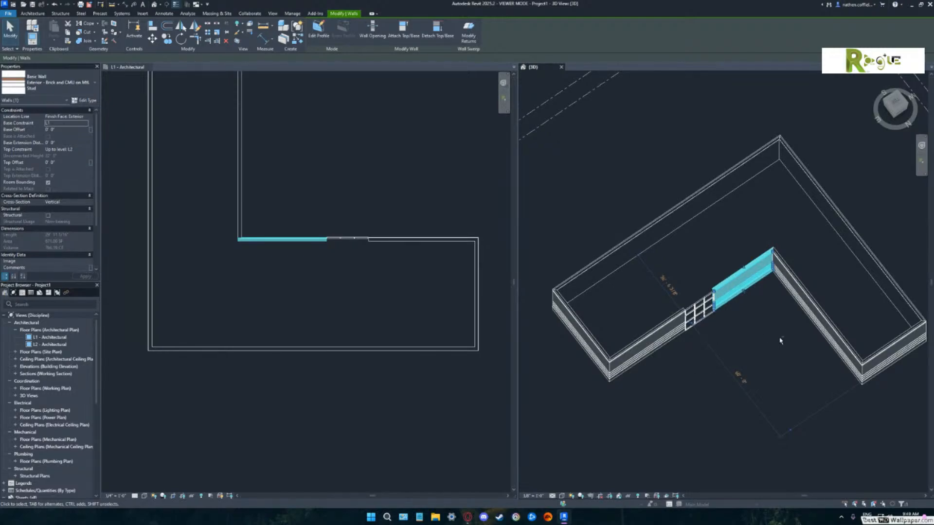
# Move the north end wall so its distance from the inner horizontal wall is 70'.
pyautogui.keyDown('shift'); pyautogui.moveTo(780, 340); pyautogui.dragTo(803, 303, button='middle'); pyautogui.keyUp('shift')
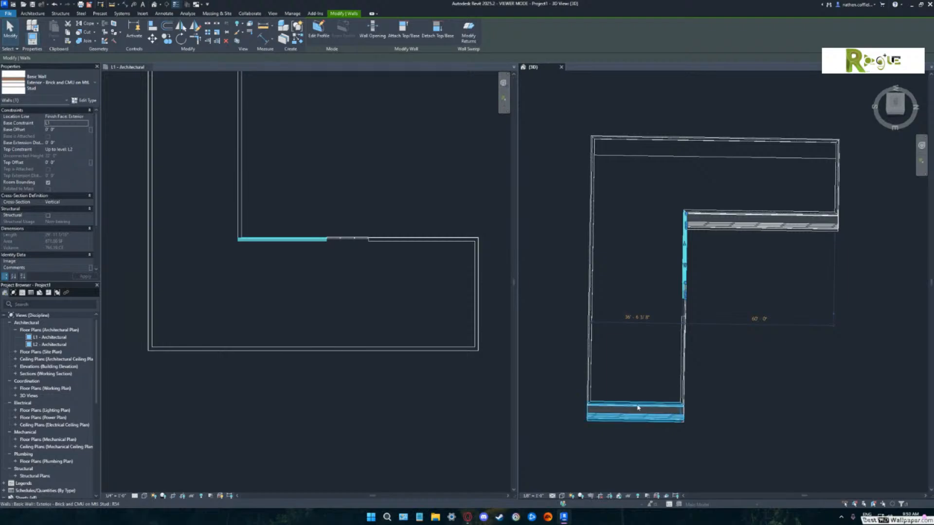
pyautogui.click(840, 179)
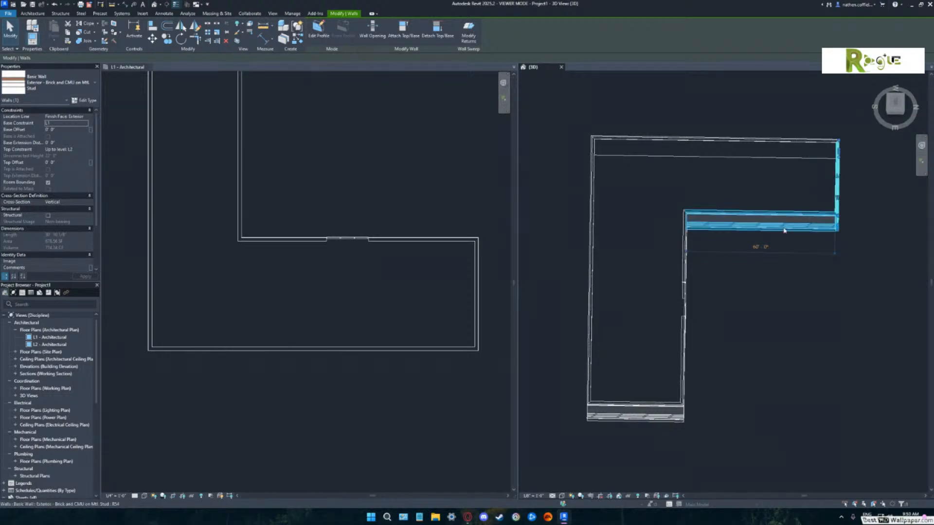
pyautogui.click(760, 247)
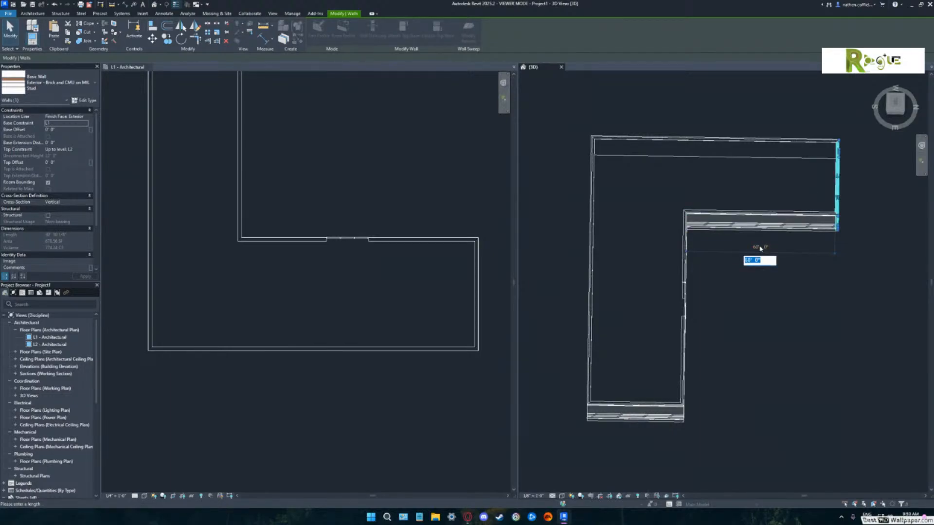
pyautogui.write('70')
pyautogui.press('Return')
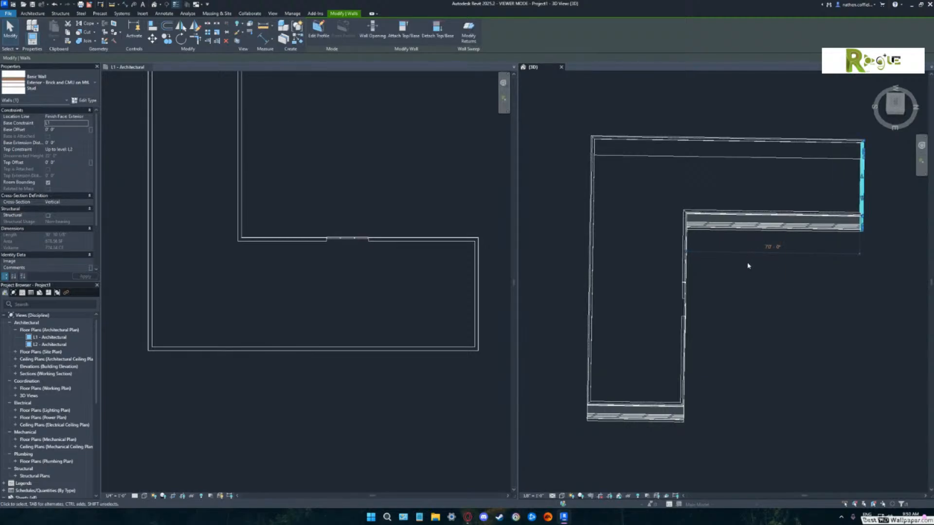
pyautogui.click(748, 266)
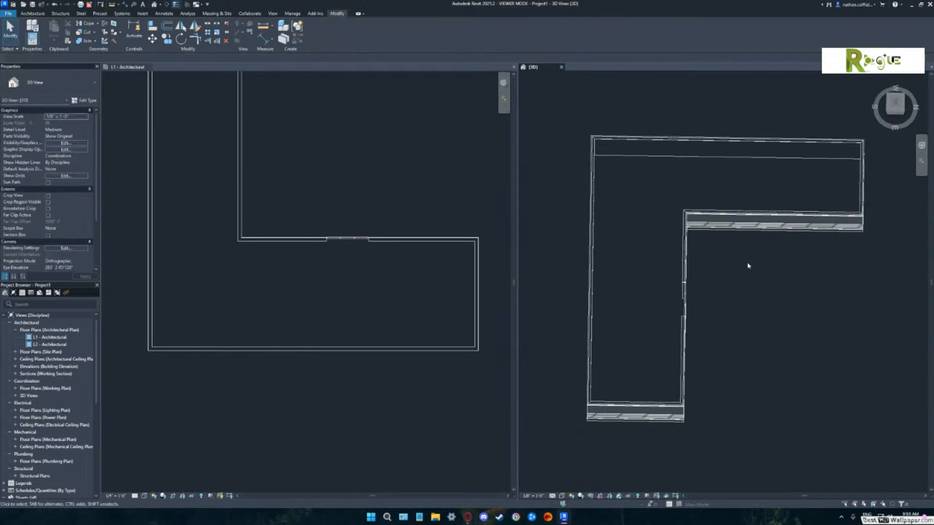
# Select the north end wall and the inner wall in turn to compare their temporary dimensions in the 3D and plan views.
pyautogui.click(857, 185)
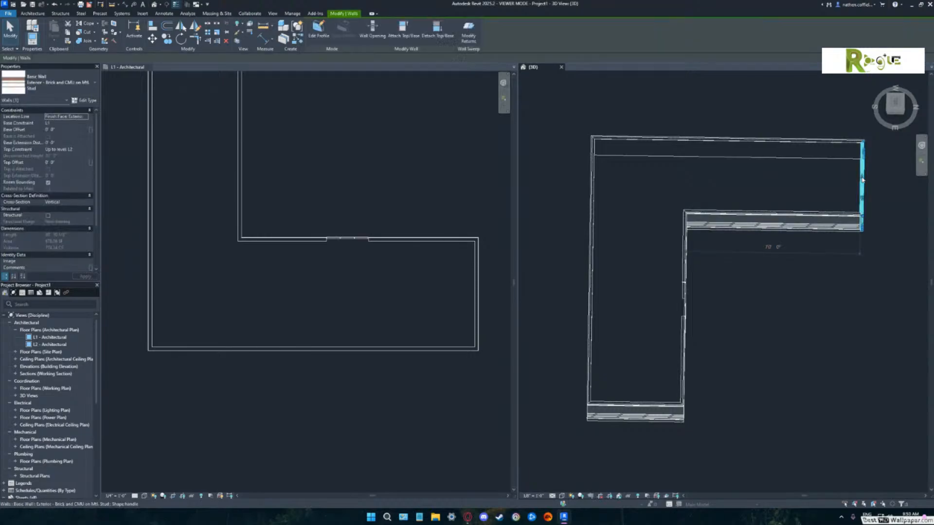
pyautogui.click(682, 266)
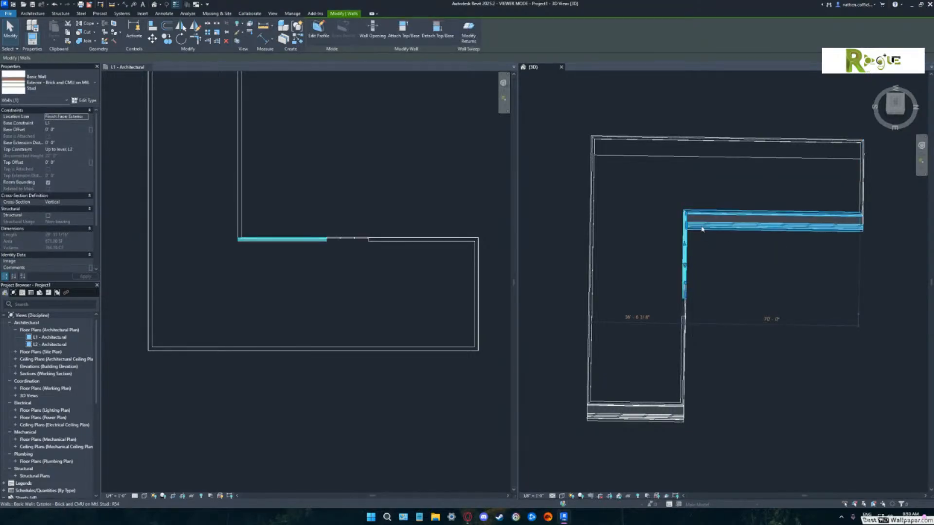
pyautogui.click(865, 181)
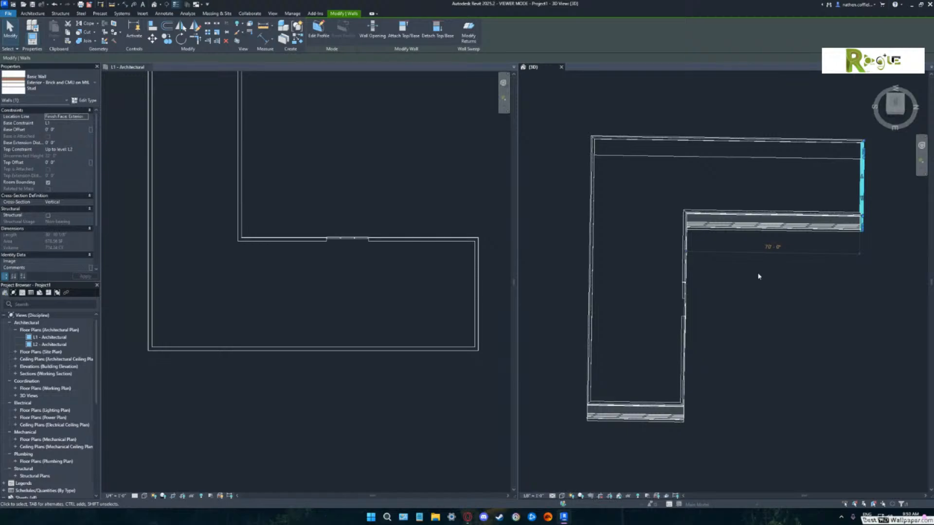
pyautogui.scroll(-3, 357, 282)
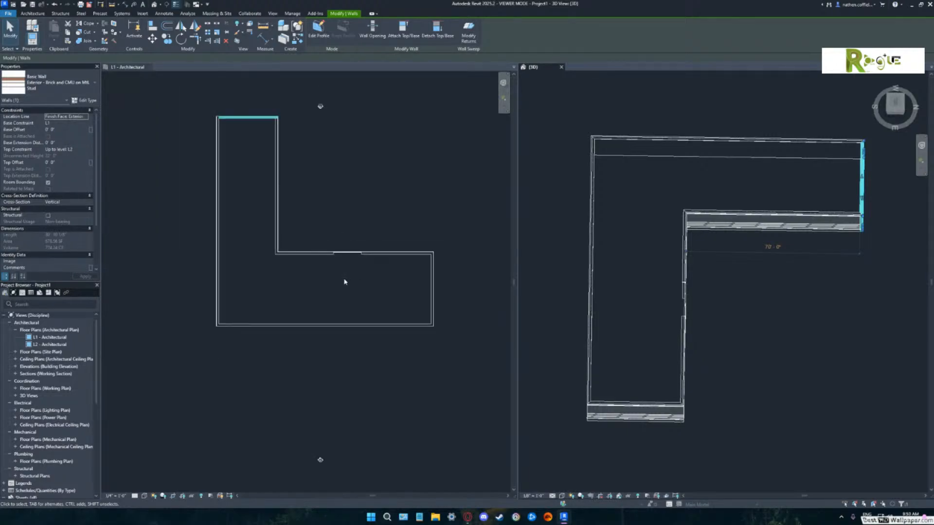
pyautogui.moveTo(340, 298); pyautogui.dragTo(333, 322, button='middle')
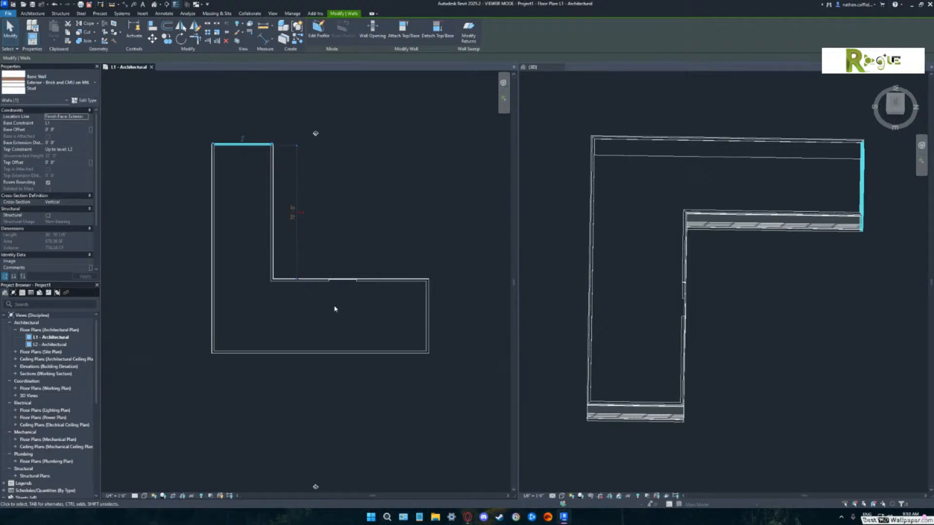
pyautogui.click(656, 258)
pyautogui.keyDown('shift'); pyautogui.moveTo(653, 259); pyautogui.dragTo(652, 203, button='middle'); pyautogui.keyUp('shift')
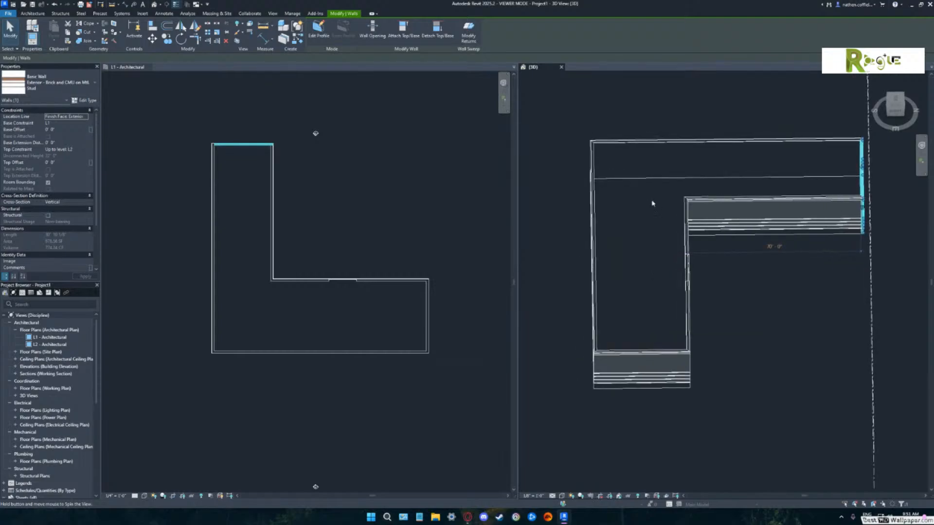
pyautogui.click(642, 201)
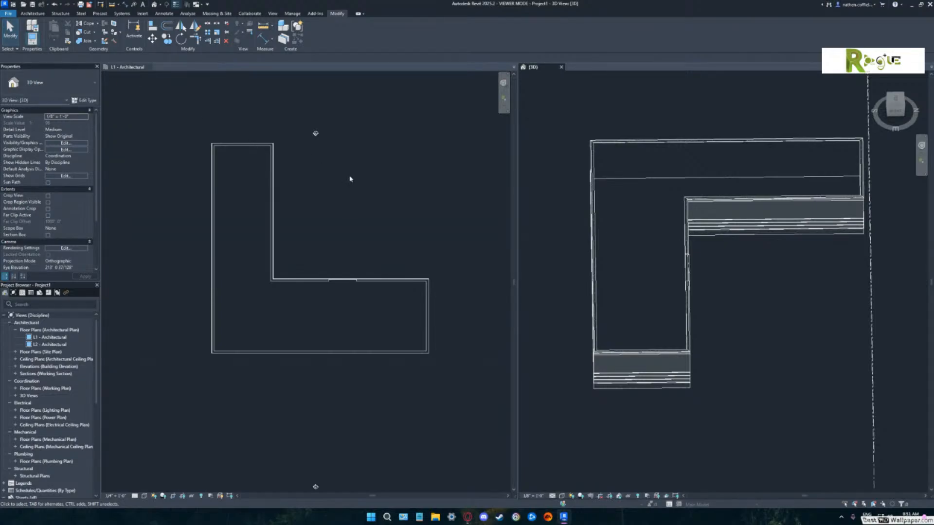
# Place a Door-Passage-Double-Flush 72" x 84" door in the inner vertical wall near the inside corner.
pyautogui.click(30, 14)
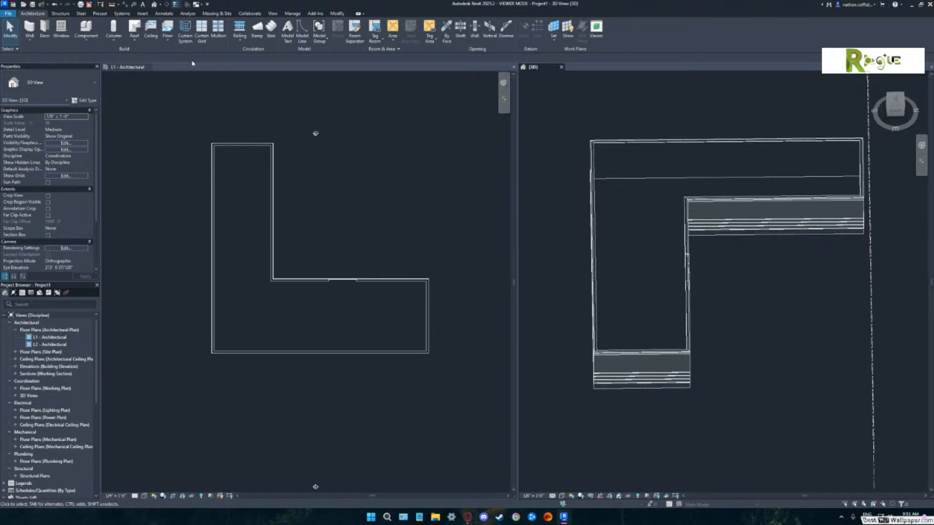
pyautogui.click(50, 30)
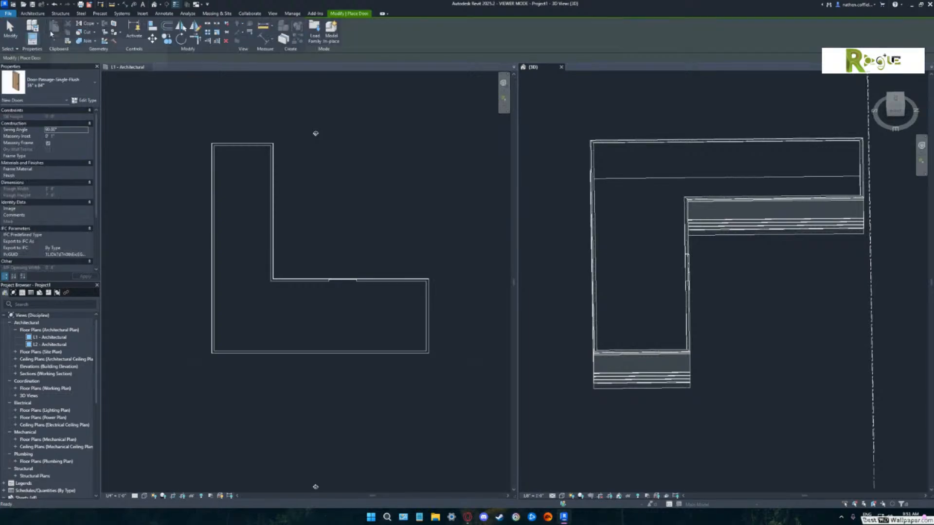
pyautogui.click(54, 83)
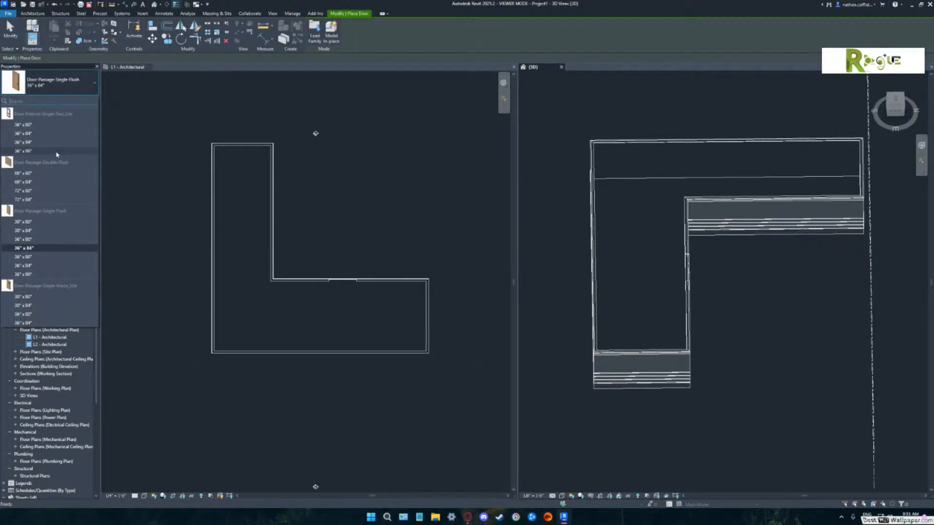
pyautogui.click(30, 200)
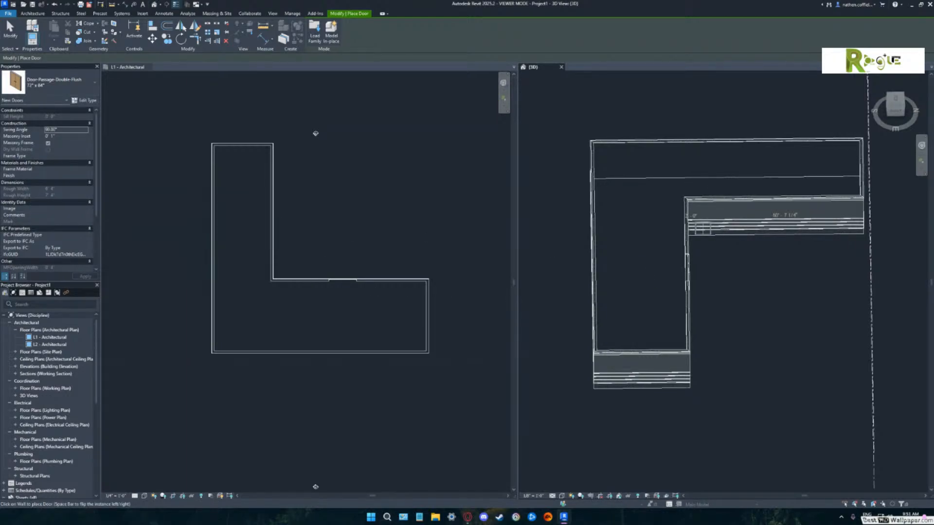
pyautogui.keyDown('shift'); pyautogui.moveTo(610, 267); pyautogui.dragTo(629, 267, button='middle'); pyautogui.keyUp('shift')
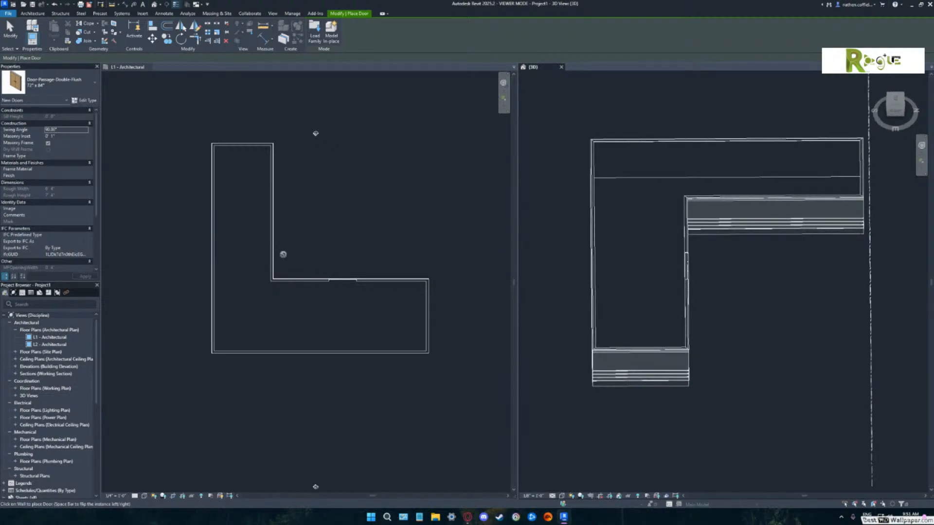
pyautogui.click(284, 254)
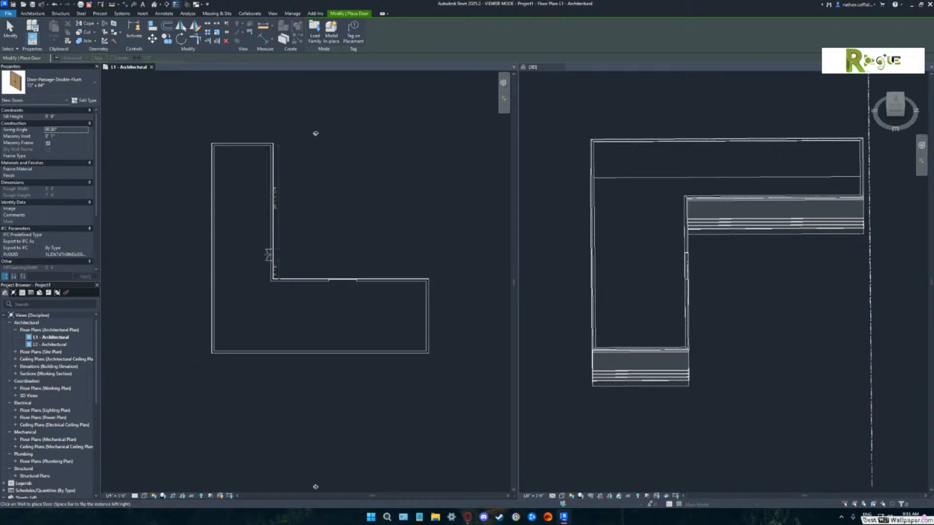
pyautogui.click(268, 253)
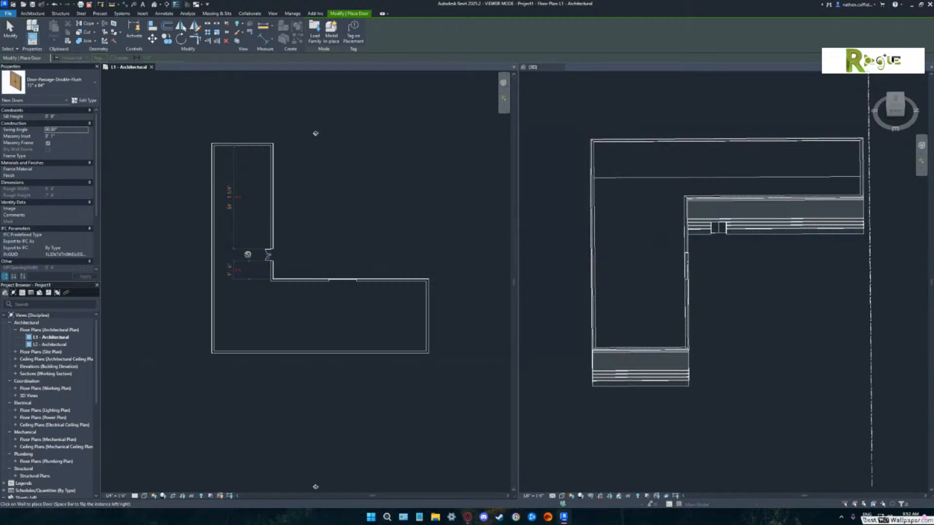
# Review the door families and sizes loaded in the project, and open the command for loading another family.
pyautogui.click(94, 84)
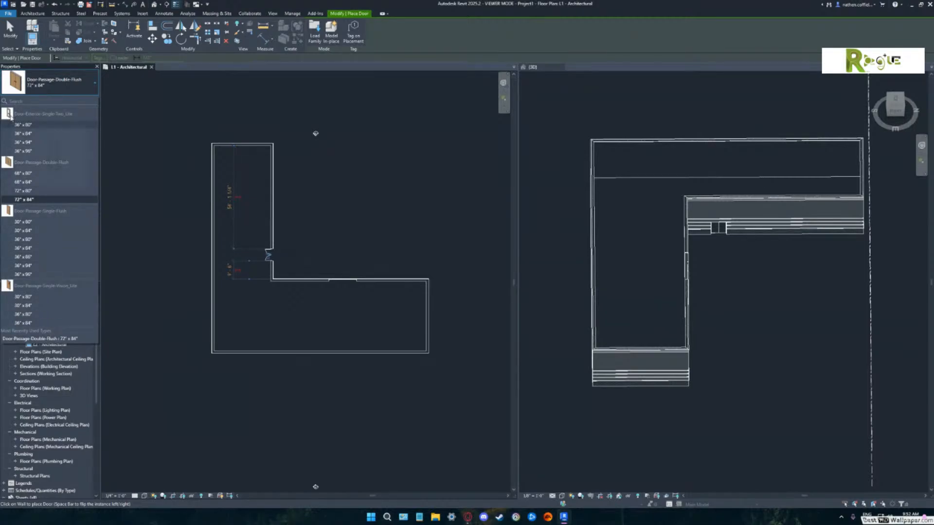
pyautogui.moveTo(10, 291)
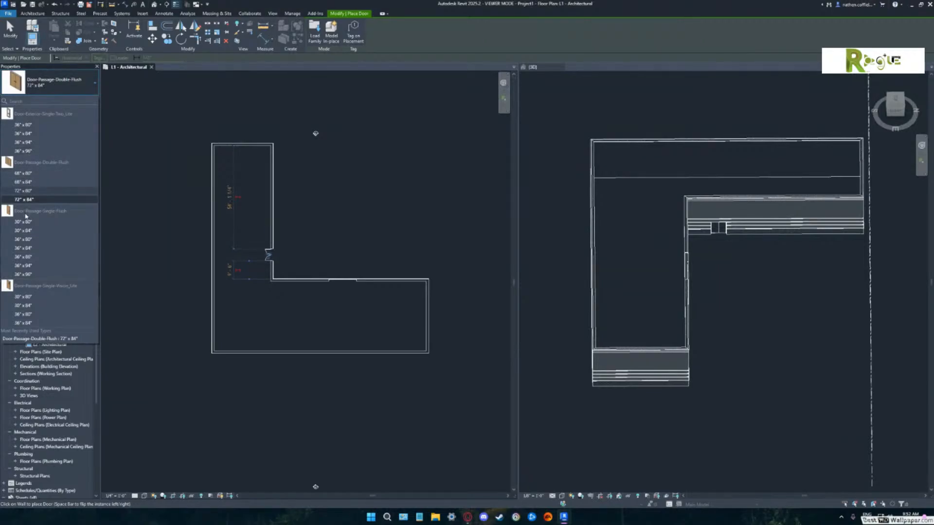
pyautogui.click(81, 82)
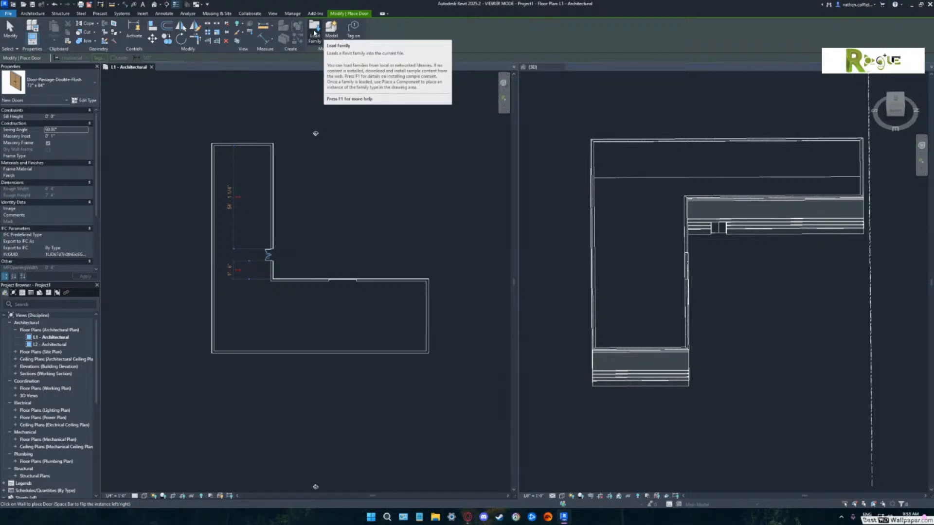
pyautogui.click(314, 29)
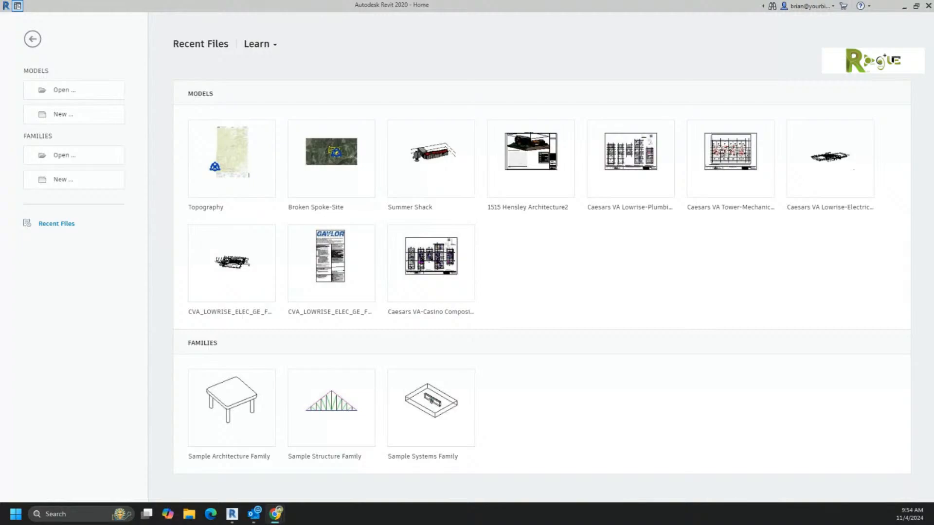
# Create a new project from the Architectural Template.
pyautogui.click(66, 117)
pyautogui.click(440, 235)
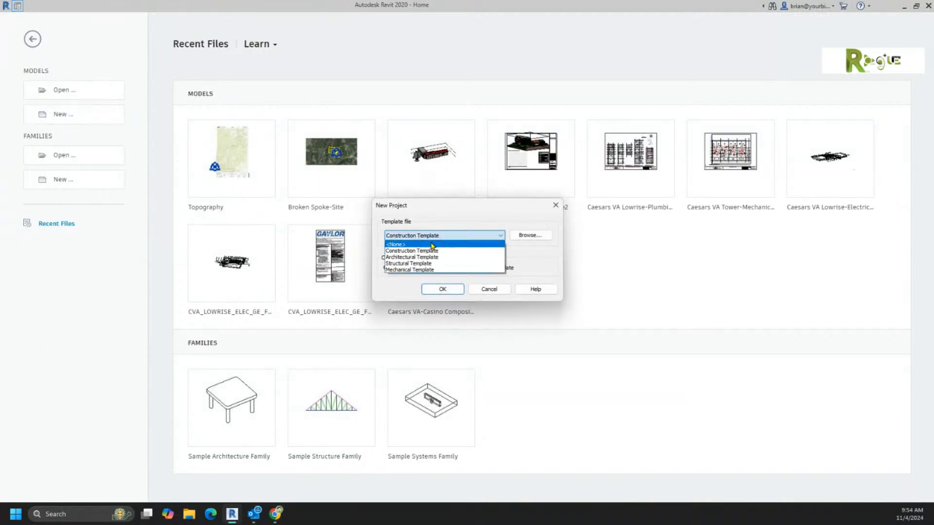
pyautogui.click(427, 258)
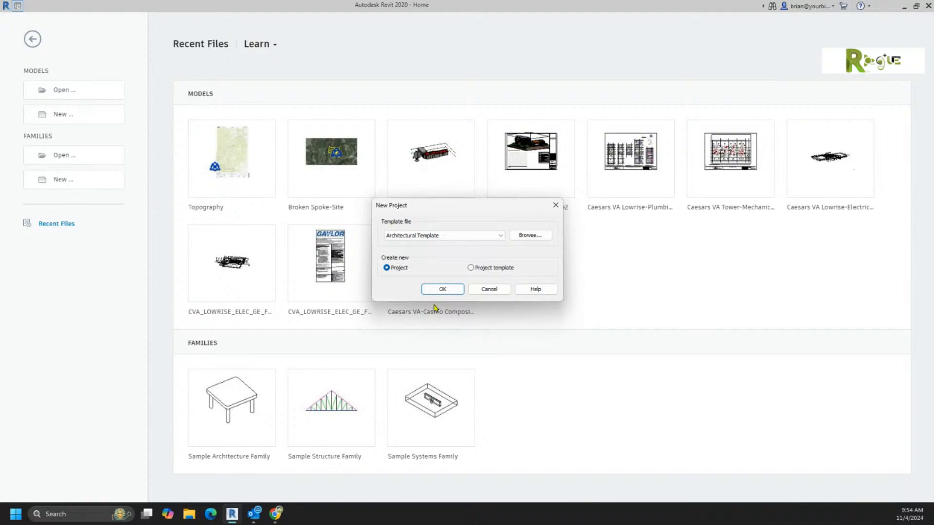
pyautogui.click(442, 289)
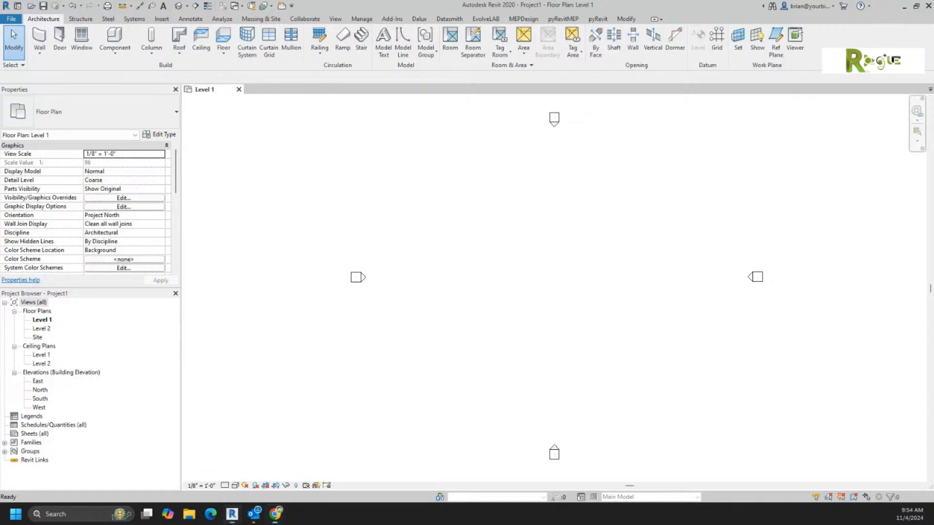
# Draw a closed L-shaped outline of Generic - 8" walls on Level 1, with the inner horizontal wall about 51' and the east wall about 25' long.
pyautogui.click(44, 35)
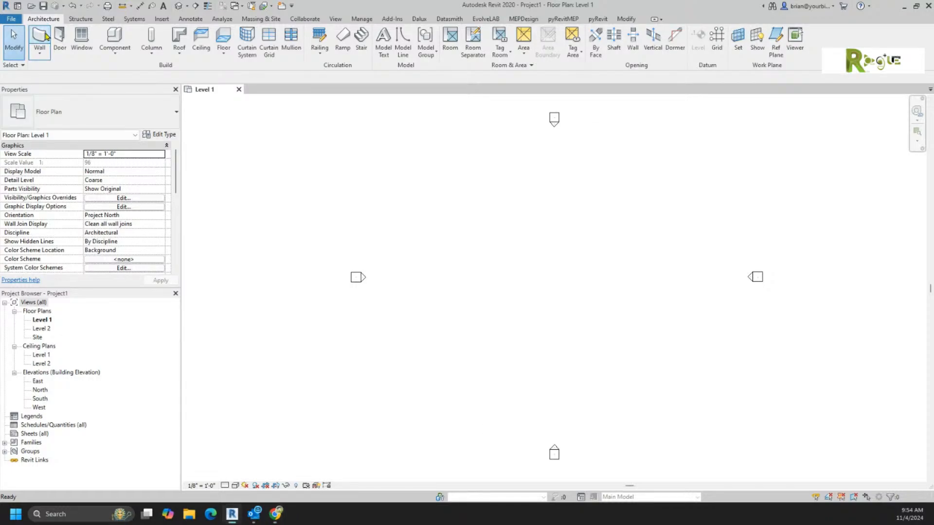
pyautogui.click(462, 213)
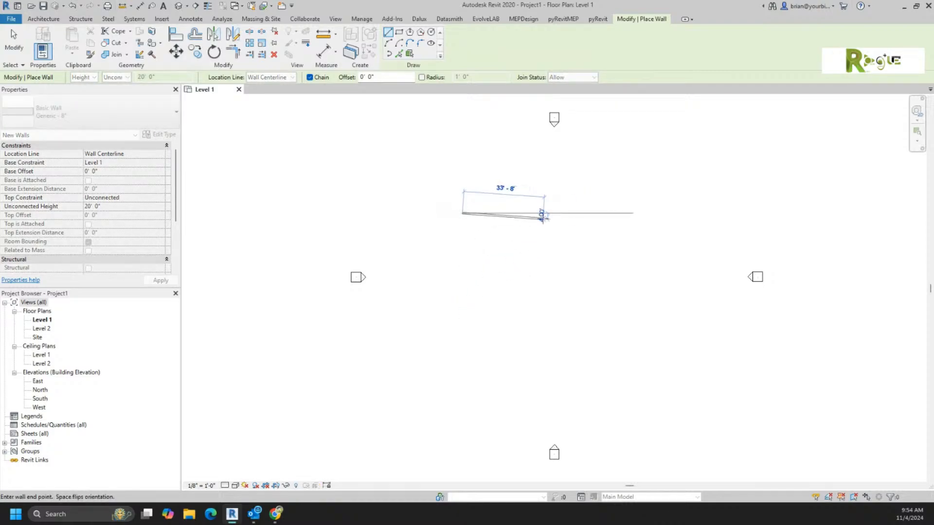
pyautogui.click(515, 213)
pyautogui.click(515, 266)
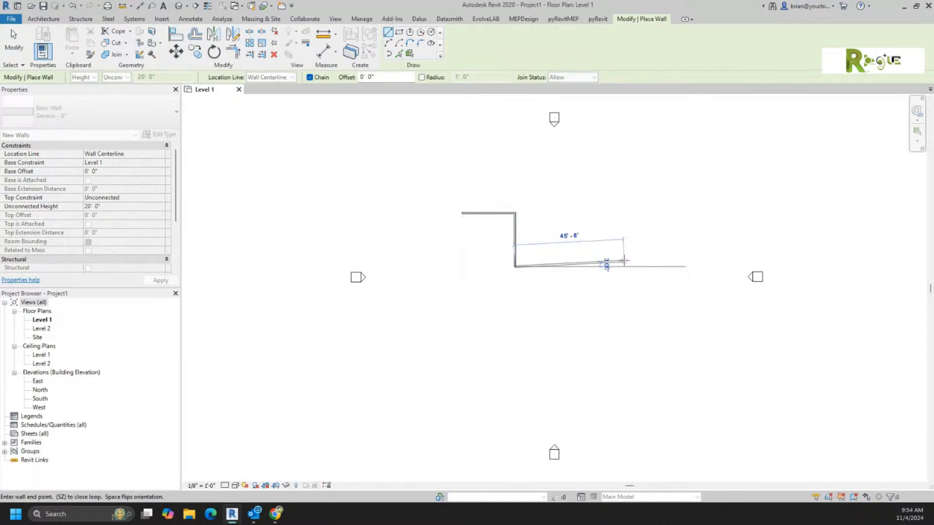
pyautogui.click(638, 266)
pyautogui.click(639, 326)
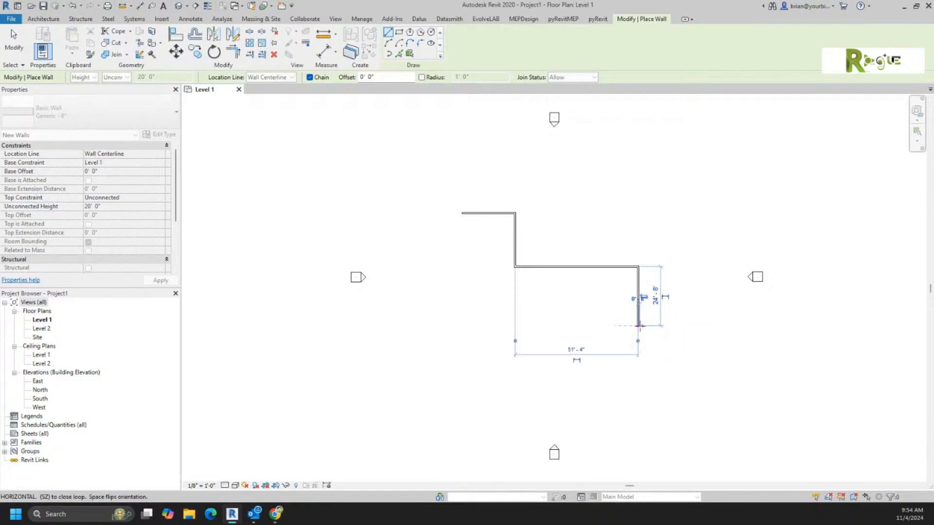
pyautogui.click(462, 326)
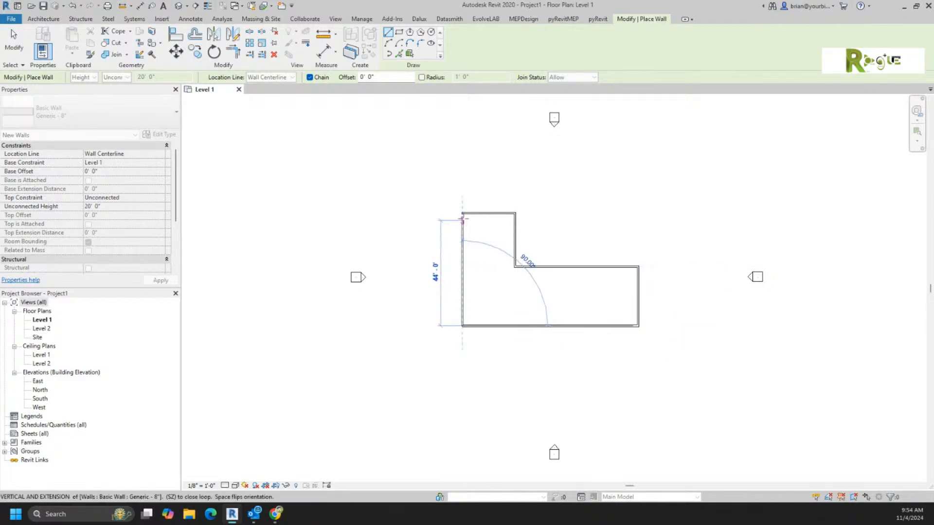
pyautogui.click(463, 213)
pyautogui.rightClick(579, 163)
pyautogui.click(596, 167)
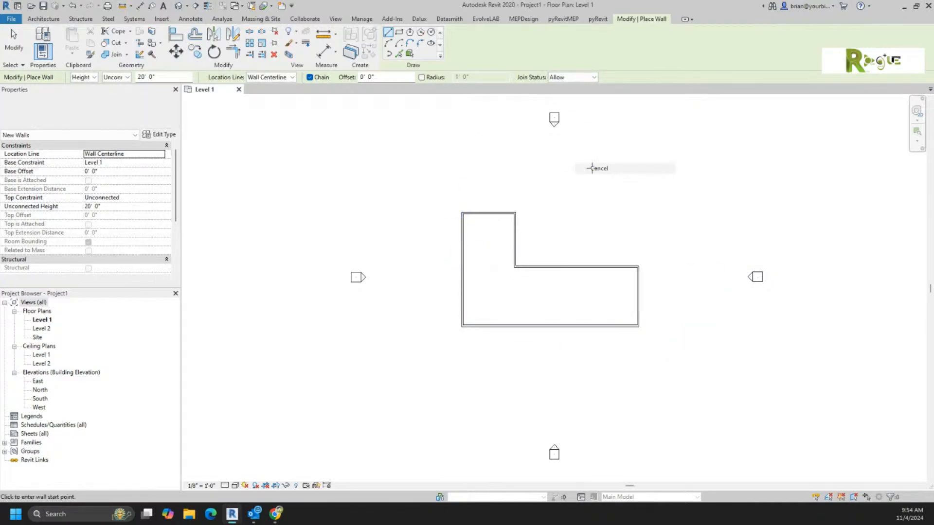
pyautogui.rightClick(606, 171)
pyautogui.click(610, 178)
pyautogui.scroll(4, 605, 265)
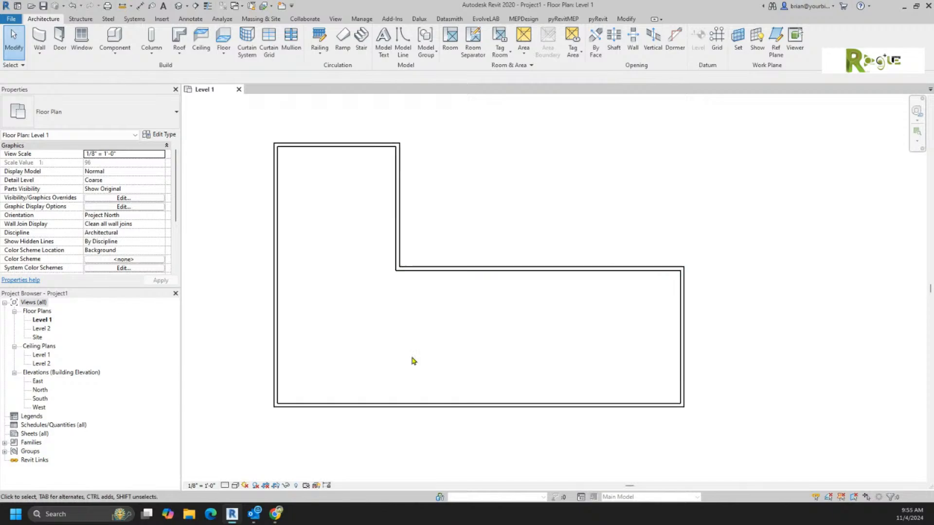
# Start placing a door and load the Door-Garage-Flush_Panel family from the Residential subfolder of the US Imperial Doors library.
pyautogui.click(60, 39)
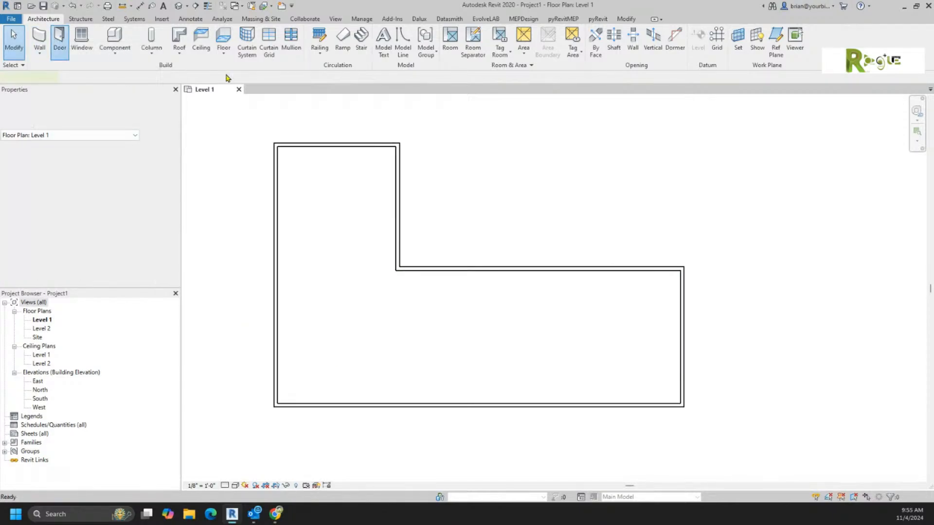
pyautogui.click(76, 121)
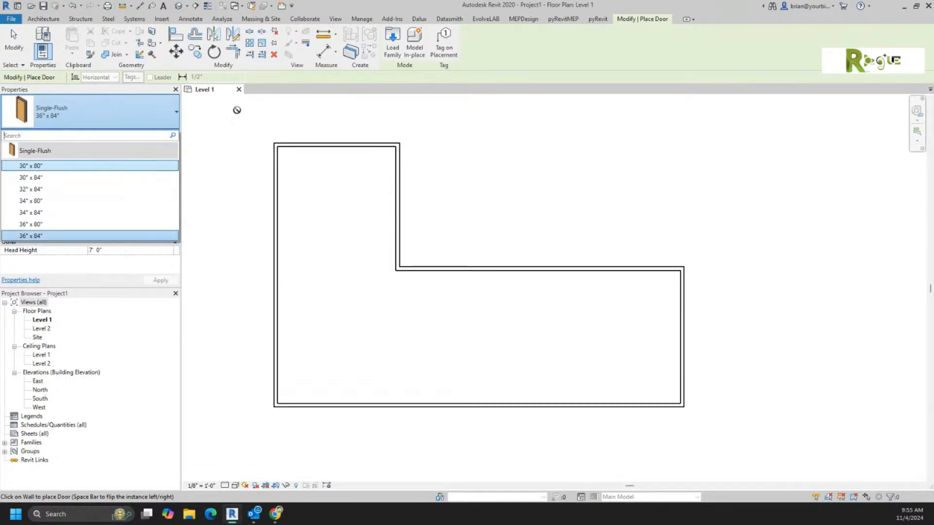
pyautogui.click(393, 43)
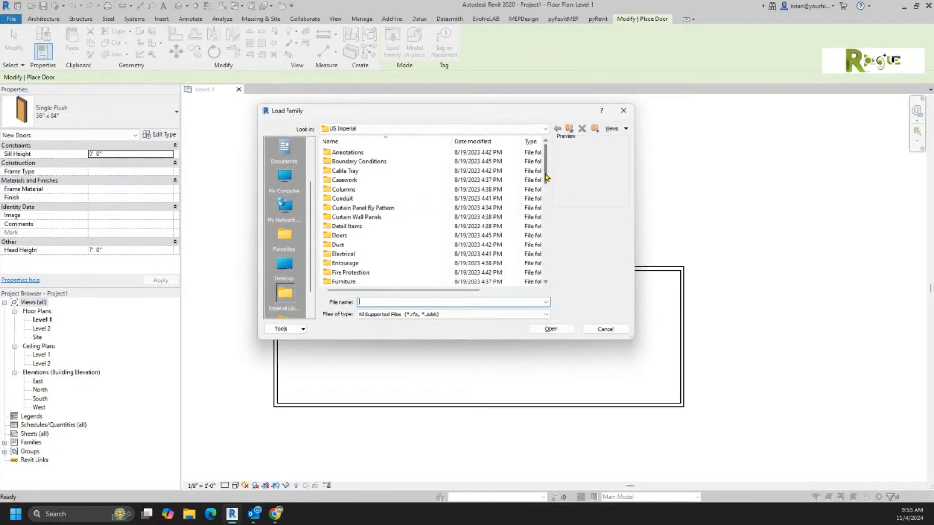
pyautogui.moveTo(546, 178)
pyautogui.mouseDown()
pyautogui.moveTo(544, 257)
pyautogui.moveTo(531, 192)
pyautogui.mouseUp()
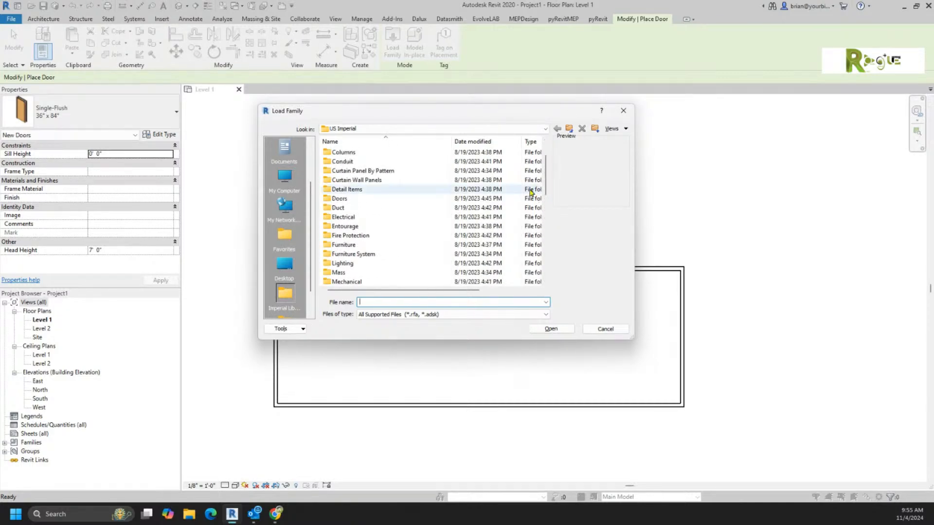
pyautogui.doubleClick(339, 198)
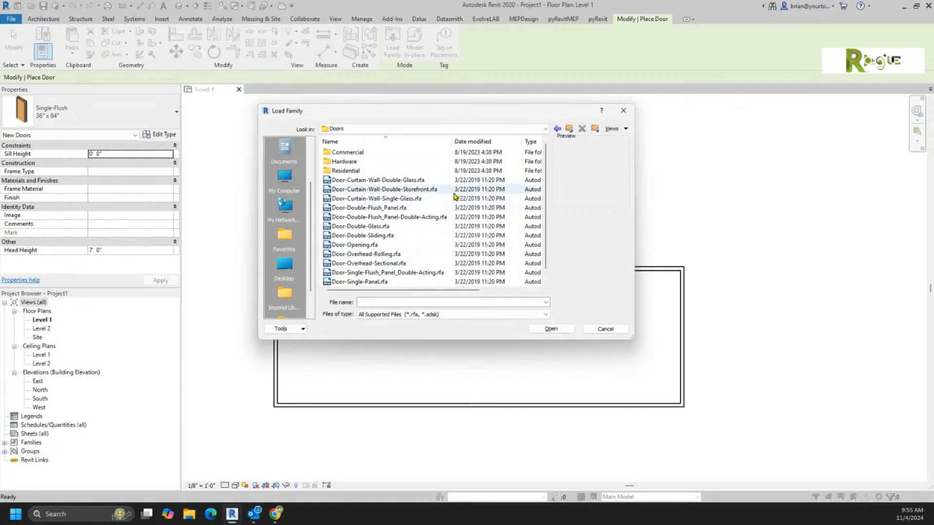
pyautogui.doubleClick(363, 173)
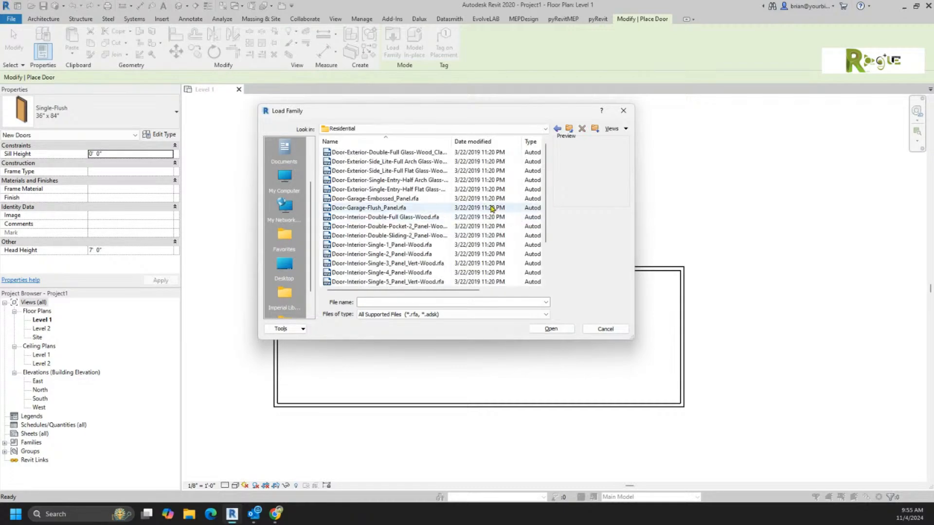
pyautogui.click(380, 209)
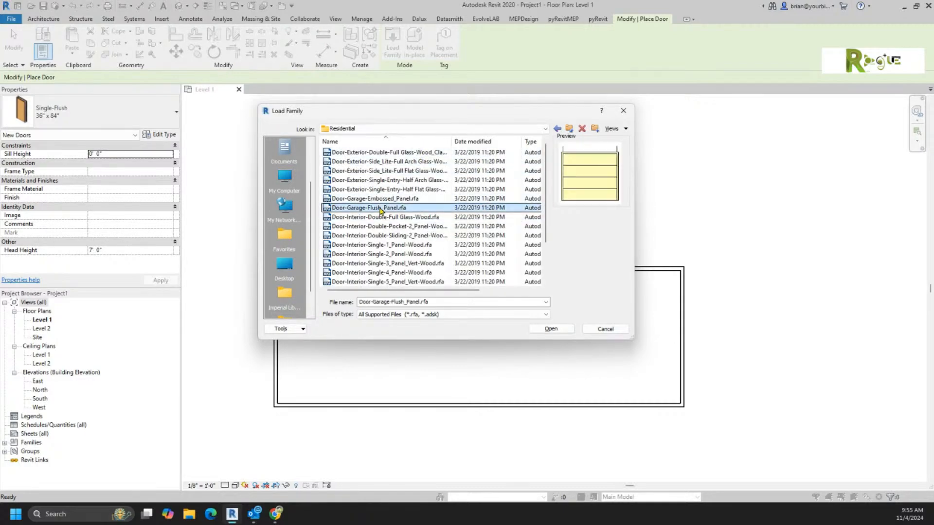
pyautogui.click(543, 330)
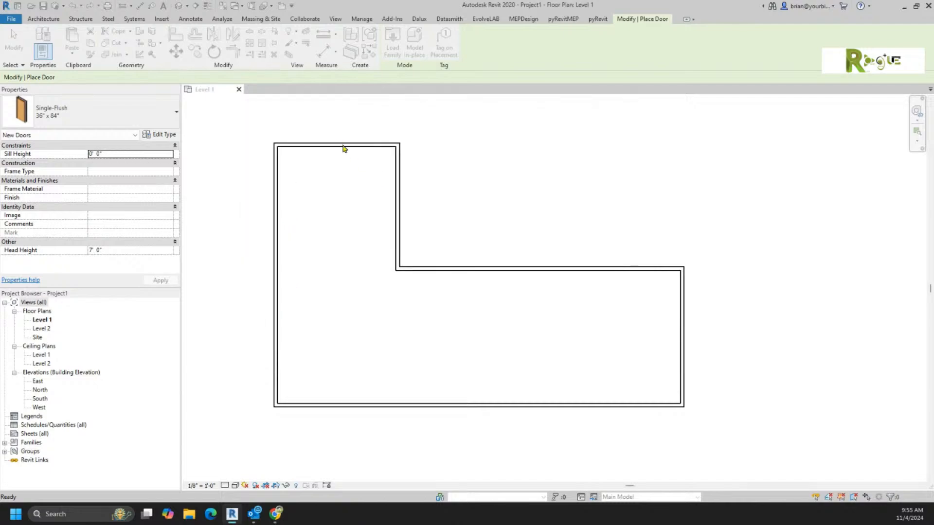
# Place a Door-Garage-Flush_Panel 96" x 84" door at the middle of the short north wall and end door placement.
pyautogui.moveTo(334, 146); pyautogui.dragTo(343, 331, button='middle')
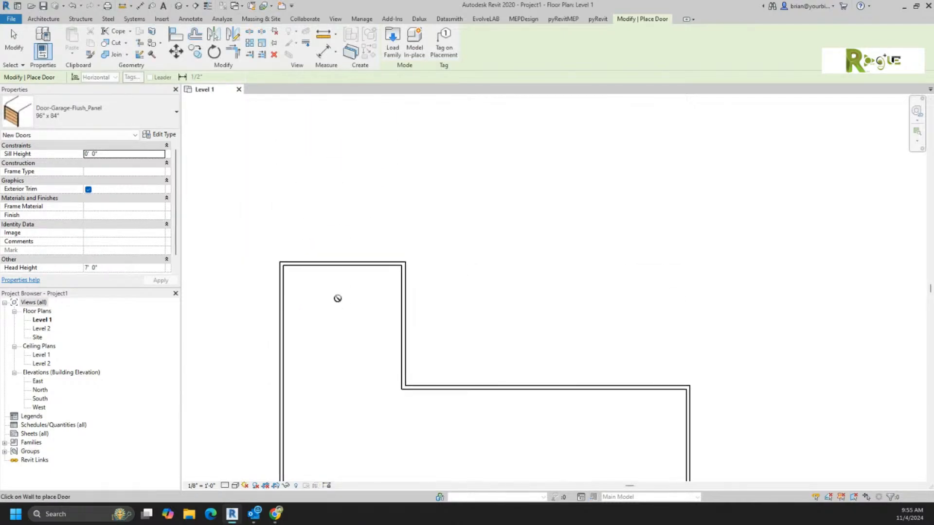
pyautogui.click(343, 263)
pyautogui.rightClick(461, 204)
pyautogui.click(489, 212)
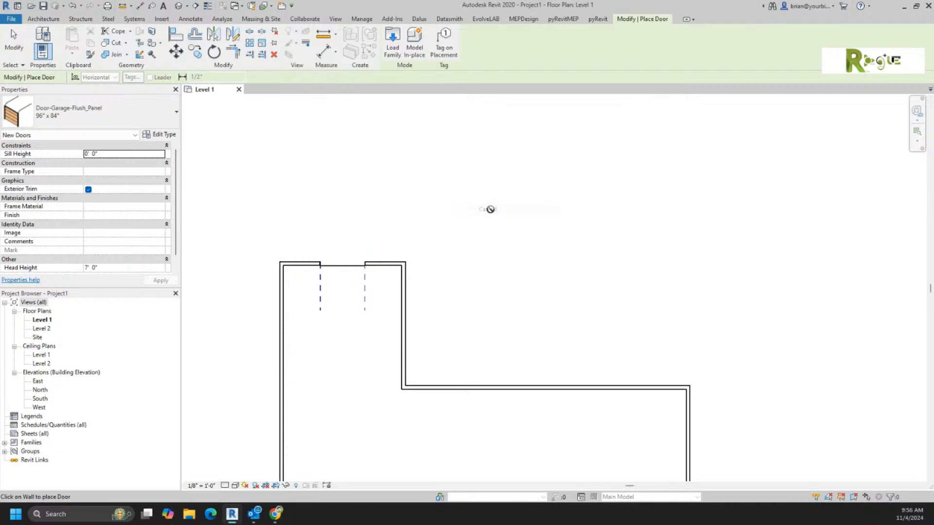
pyautogui.rightClick(492, 211)
pyautogui.click(513, 219)
# Open the default 3D view and inspect the garage door from outside the short north wall.
pyautogui.click(152, 6)
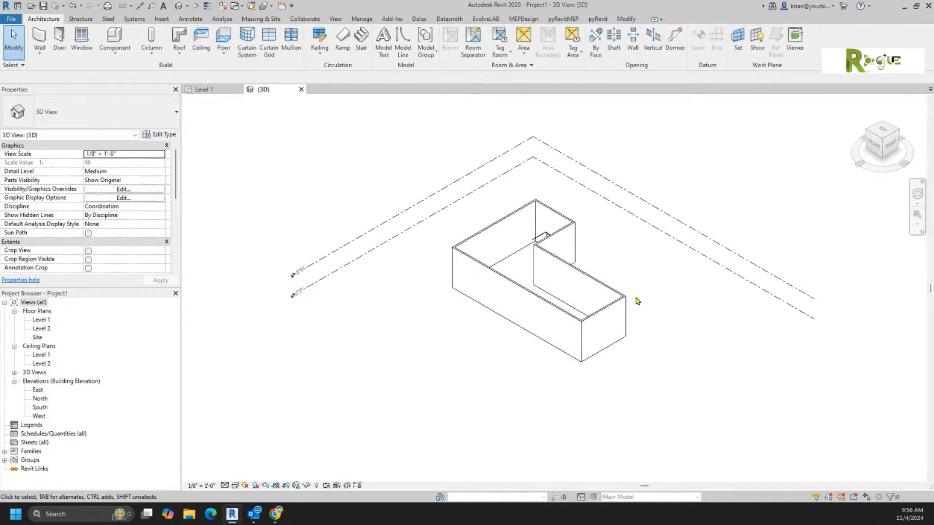
pyautogui.keyDown('shift'); pyautogui.moveTo(652, 294); pyautogui.dragTo(441, 349, button='middle'); pyautogui.keyUp('shift')
pyautogui.scroll(6, 441, 349)
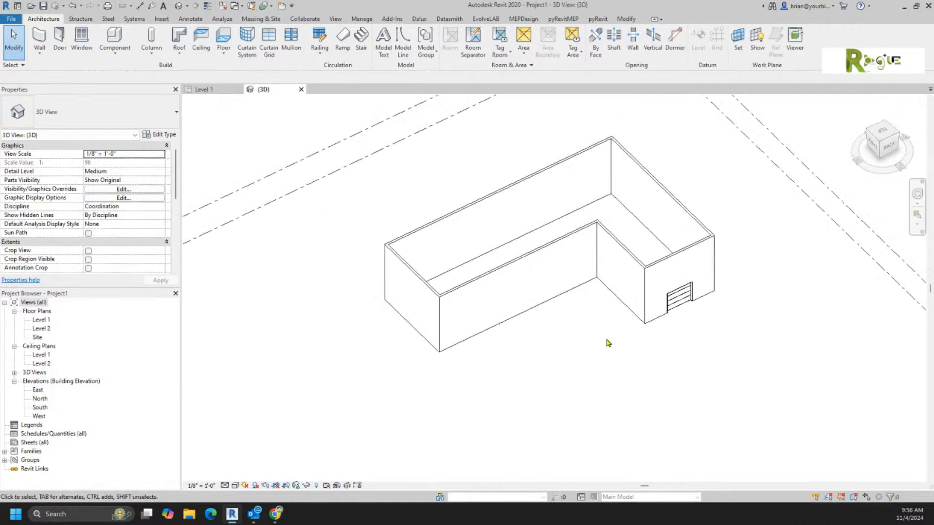
pyautogui.keyDown('shift'); pyautogui.moveTo(635, 409); pyautogui.dragTo(615, 362, button='middle'); pyautogui.keyUp('shift')
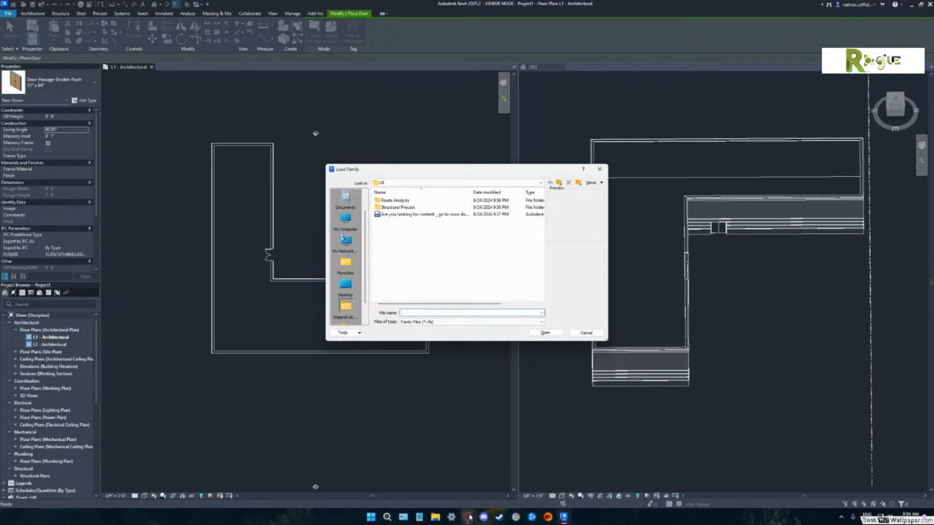
pyautogui.moveTo(469, 517)
pyautogui.click(428, 481)
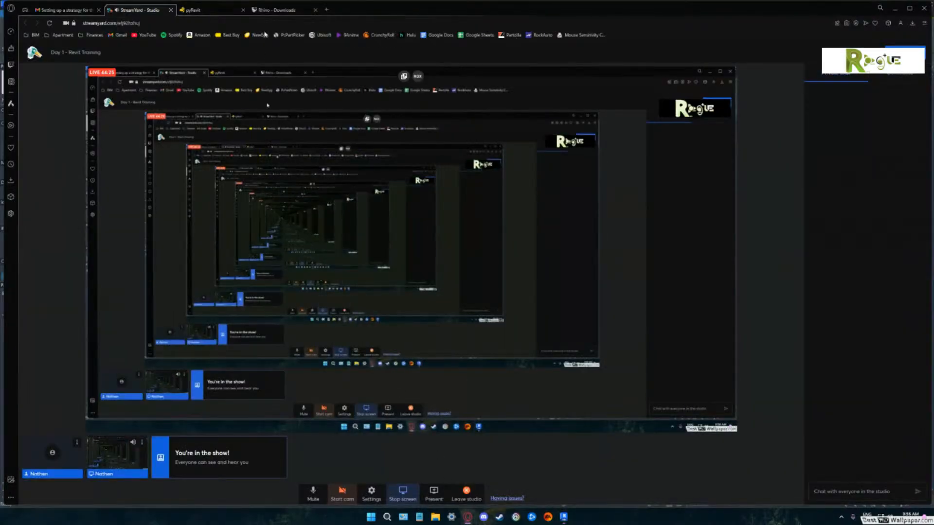
pyautogui.click(326, 10)
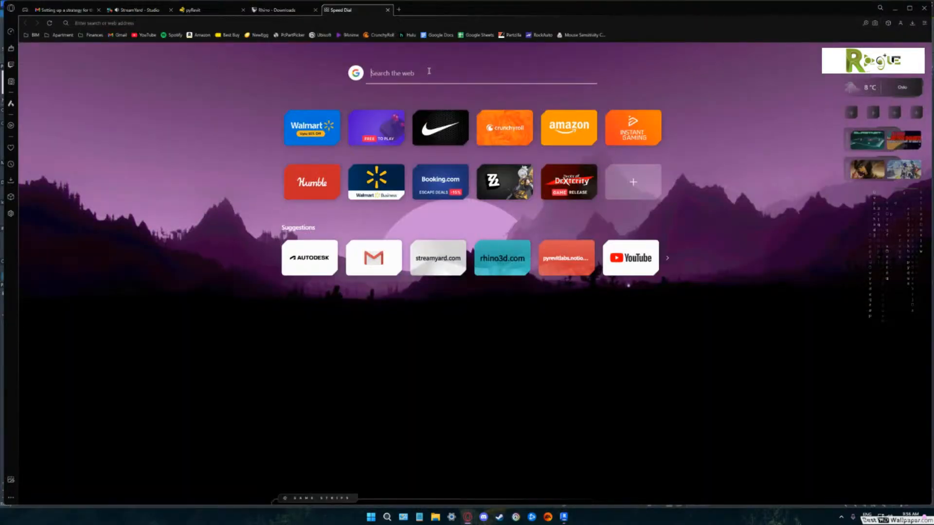
pyautogui.write('www')
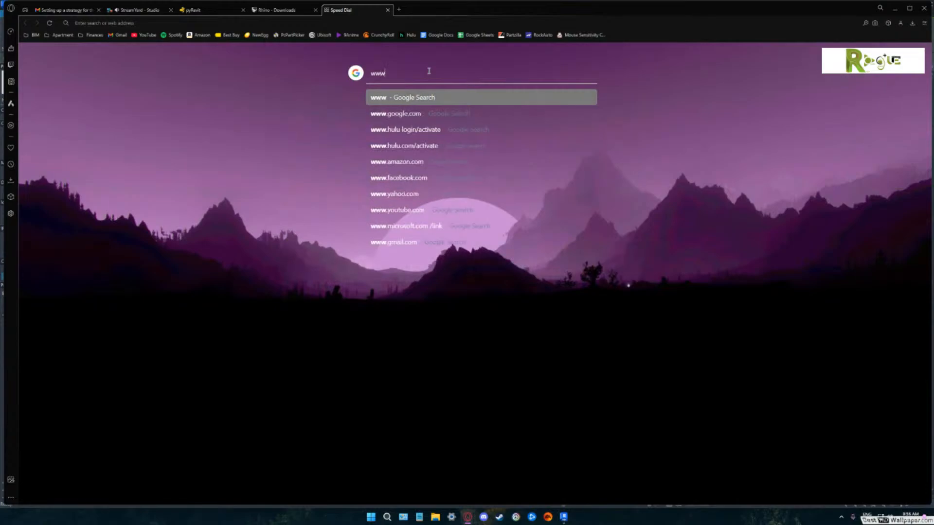
pyautogui.write('.autodesk')
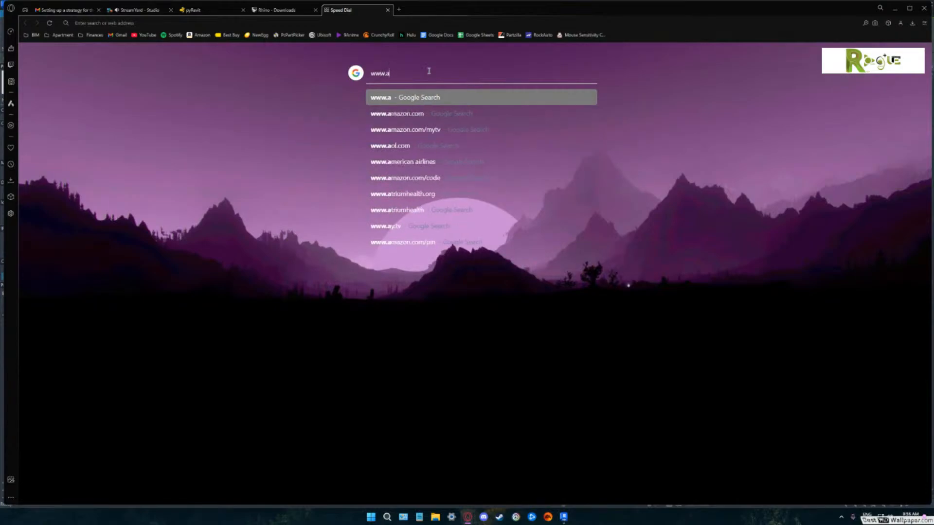
pyautogui.write('.com')
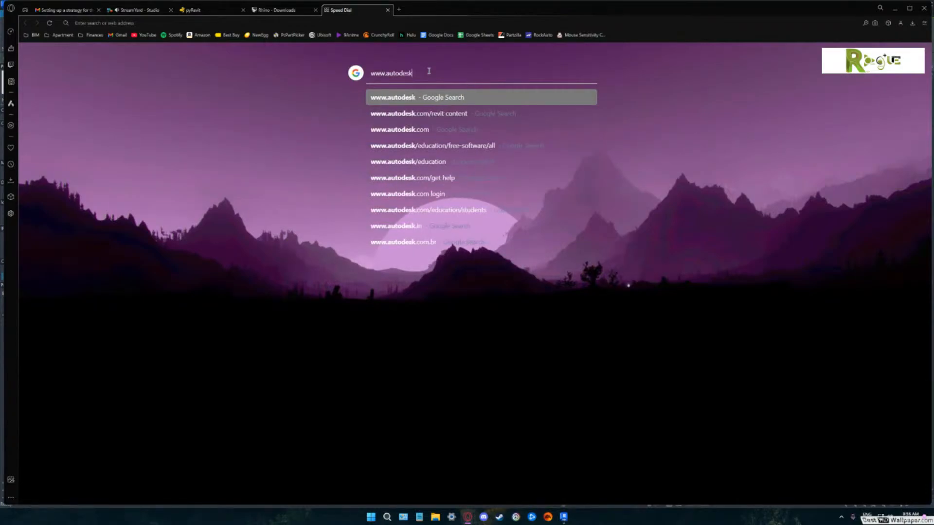
pyautogui.write('/')
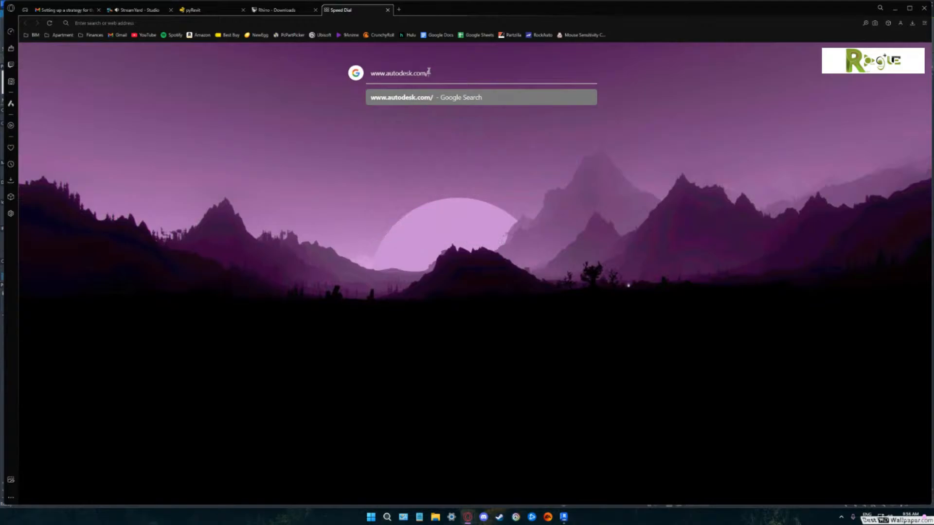
pyautogui.click(564, 517)
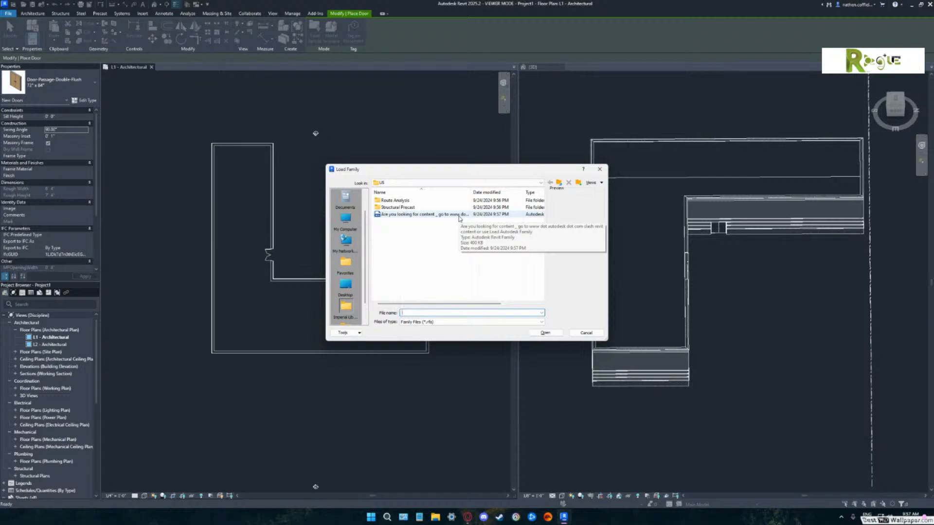
pyautogui.click(467, 516)
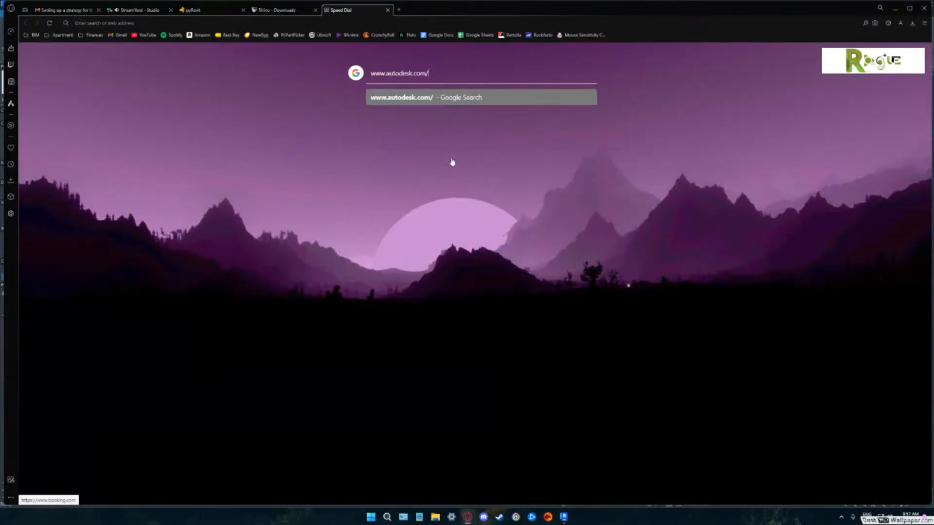
pyautogui.write('revitcontent')
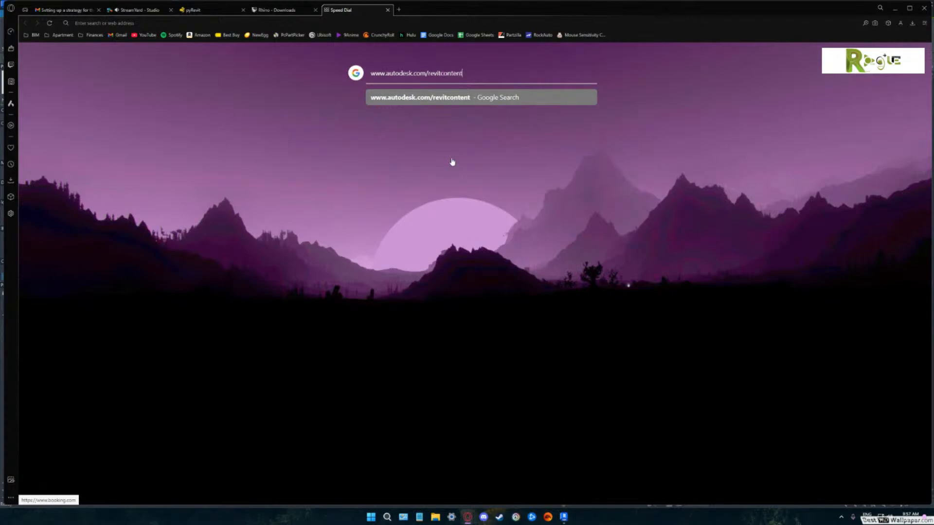
pyautogui.press('Return')
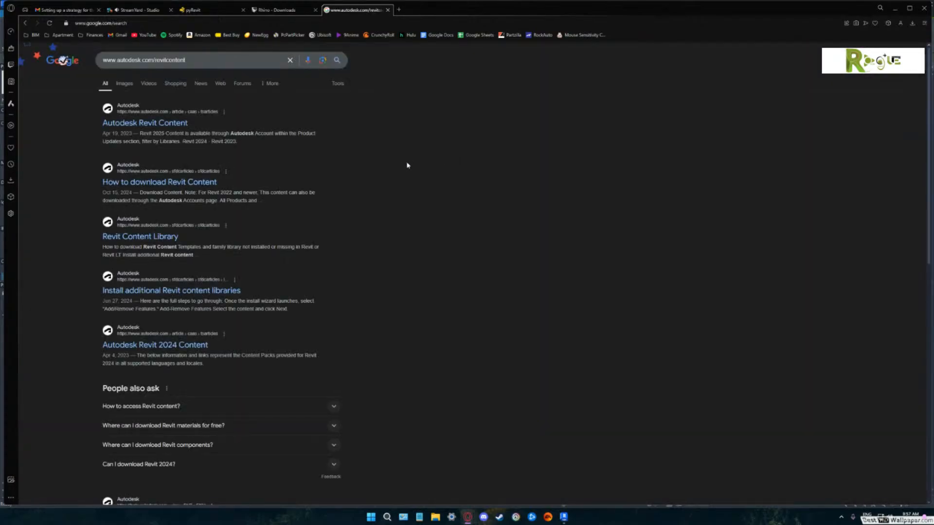
# Open the Autodesk Revit Content article from the search results, review it, and go to its Revit 2020 content page.
pyautogui.click(159, 124)
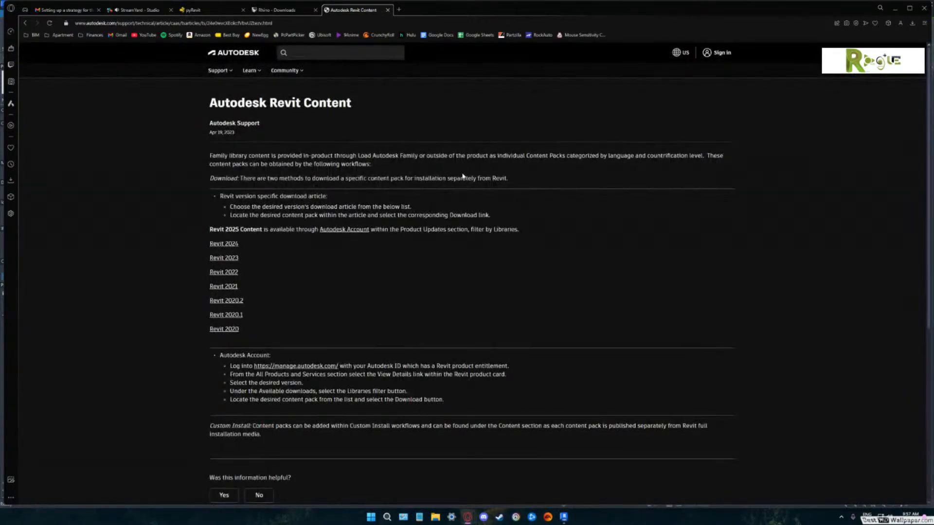
pyautogui.scroll(-1, 477, 211)
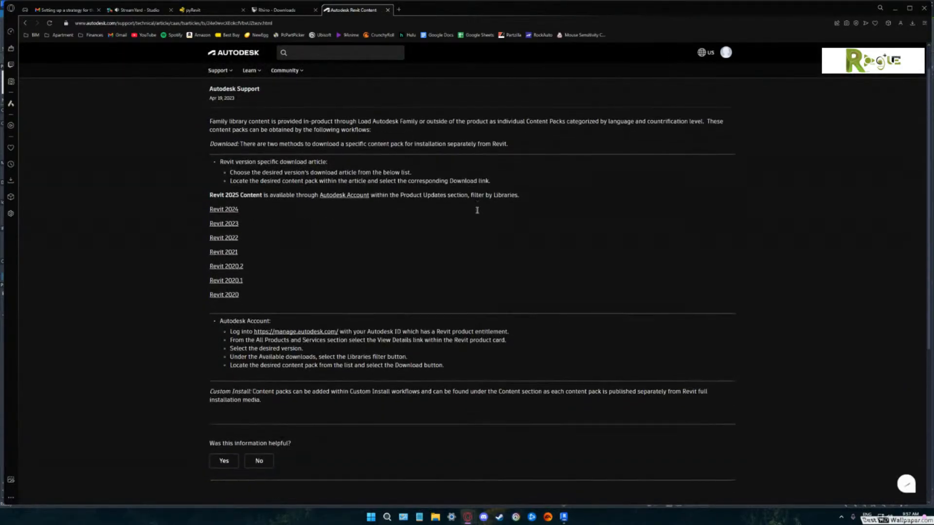
pyautogui.scroll(-2, 477, 211)
pyautogui.scroll(-2, 476, 218)
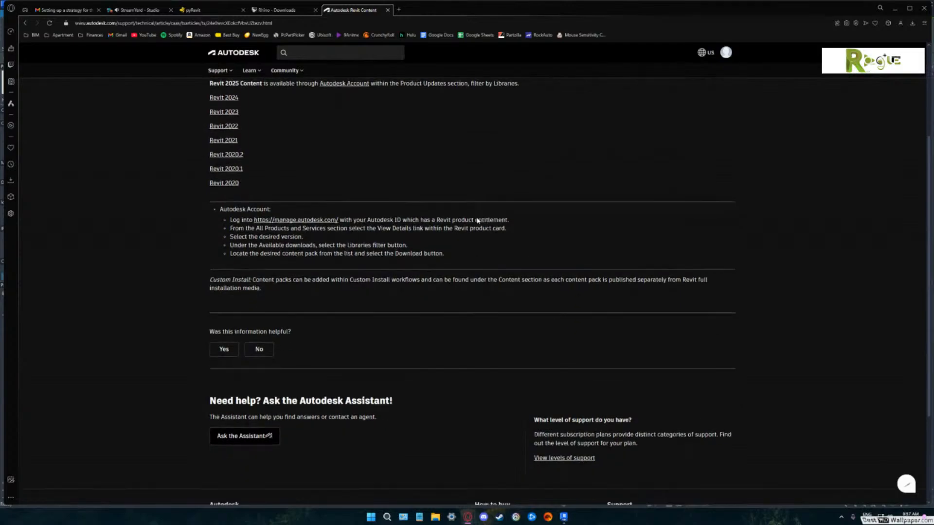
pyautogui.scroll(5, 448, 329)
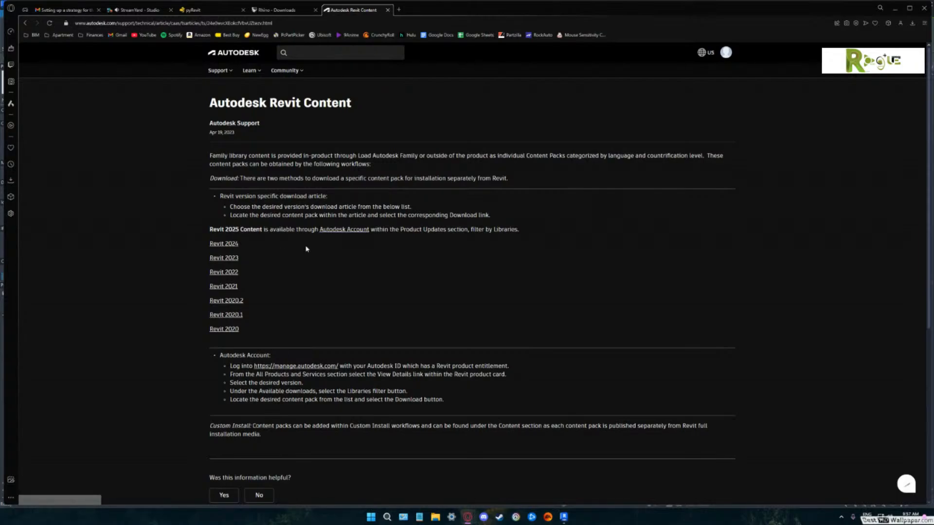
pyautogui.click(226, 330)
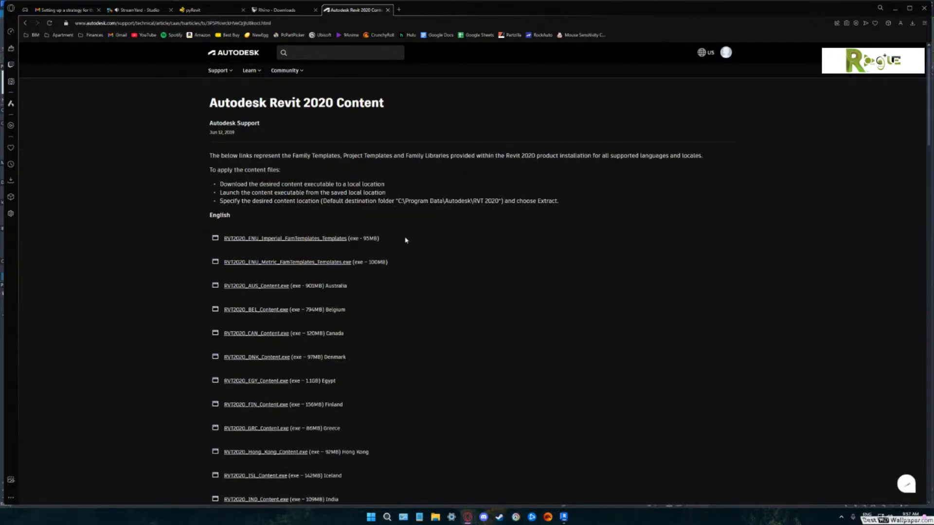
pyautogui.scroll(-1, 400, 240)
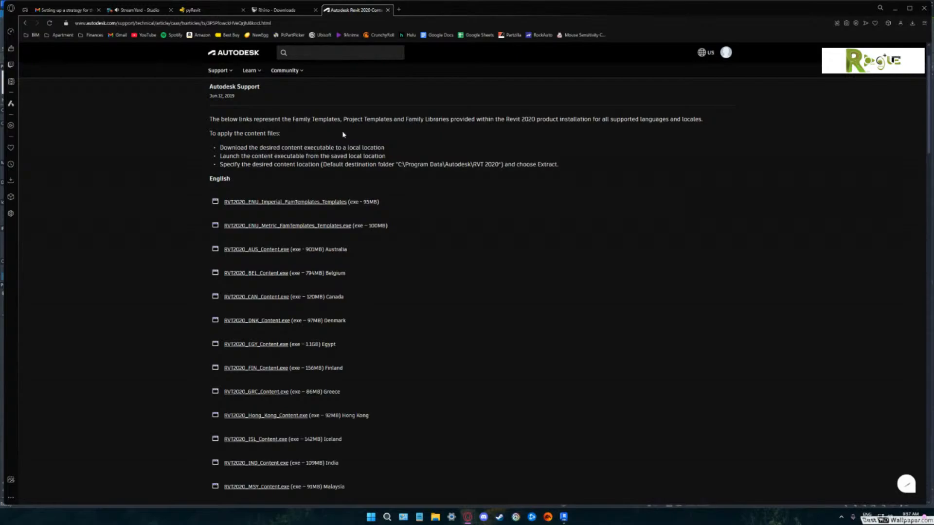
# Download RVT2020_ENU_Imperial_FamTemplates_Templates to the Downloads folder, extract it to C:\ProgramData\Autodesk\RVT 2020, and dismiss the Autodesk Assistant pop-up.
pyautogui.click(276, 202)
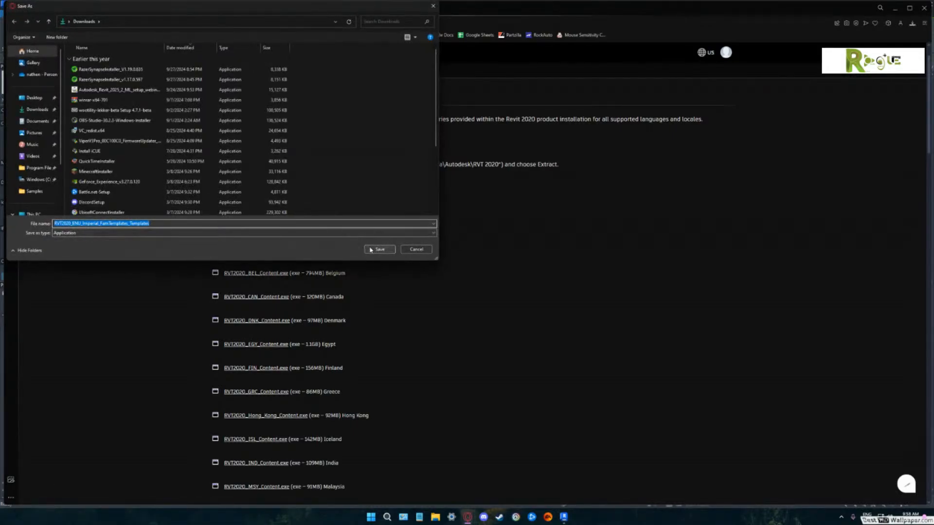
pyautogui.click(380, 250)
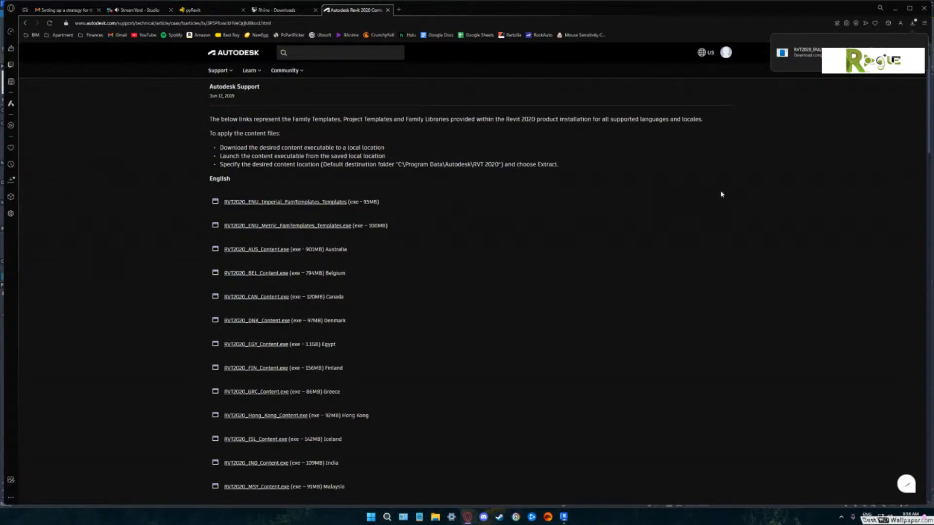
pyautogui.click(810, 54)
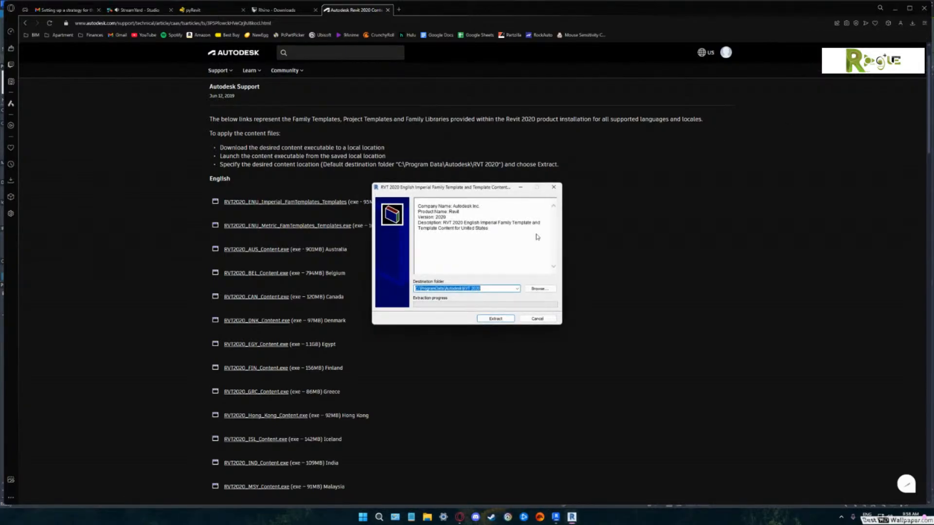
pyautogui.moveTo(488, 188); pyautogui.dragTo(706, 138)
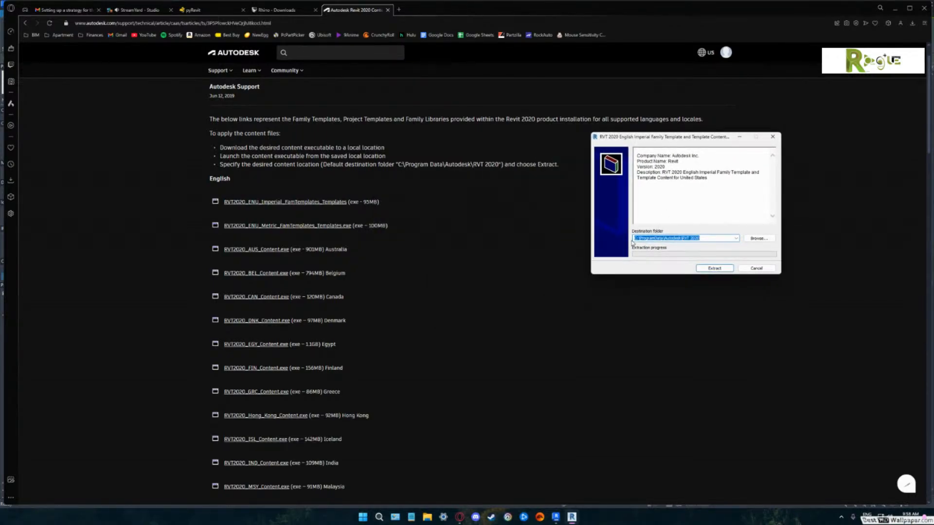
pyautogui.click(710, 271)
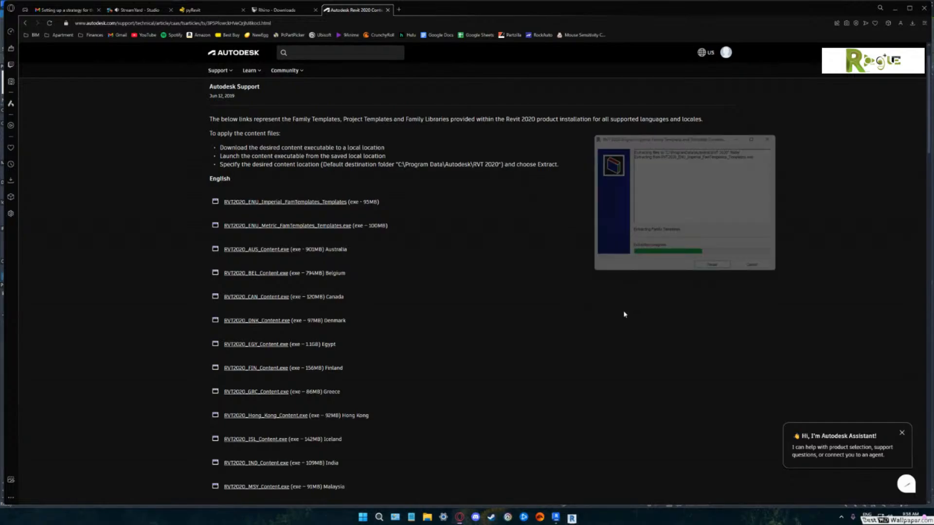
pyautogui.click(901, 433)
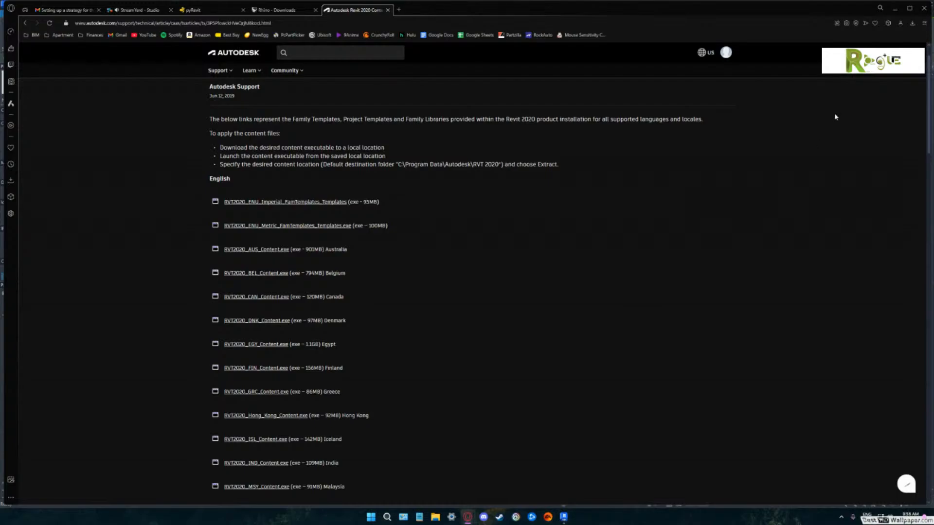
# Switch to Revit and browse the Load Family dialog up to the Autodesk folder, then into RVT 2020's Family Templates and English_I folders.
pyautogui.click(564, 518)
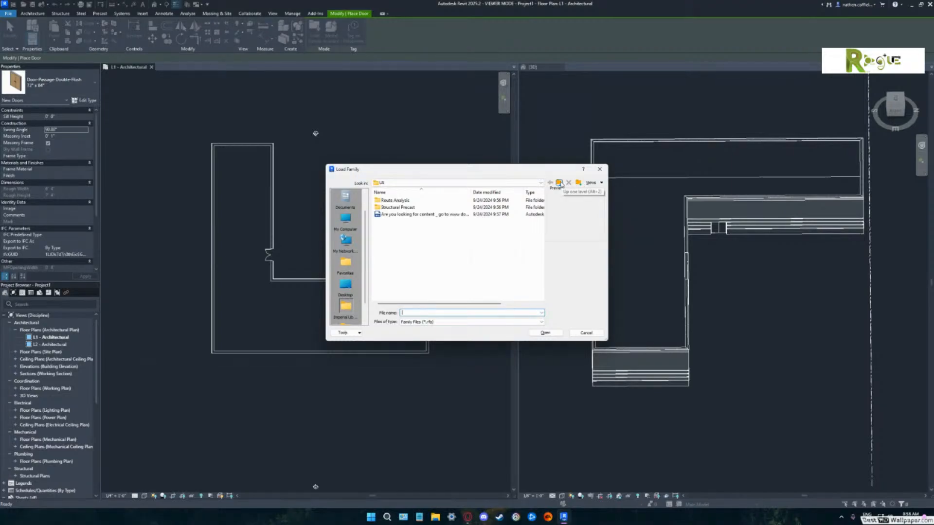
pyautogui.click(560, 183)
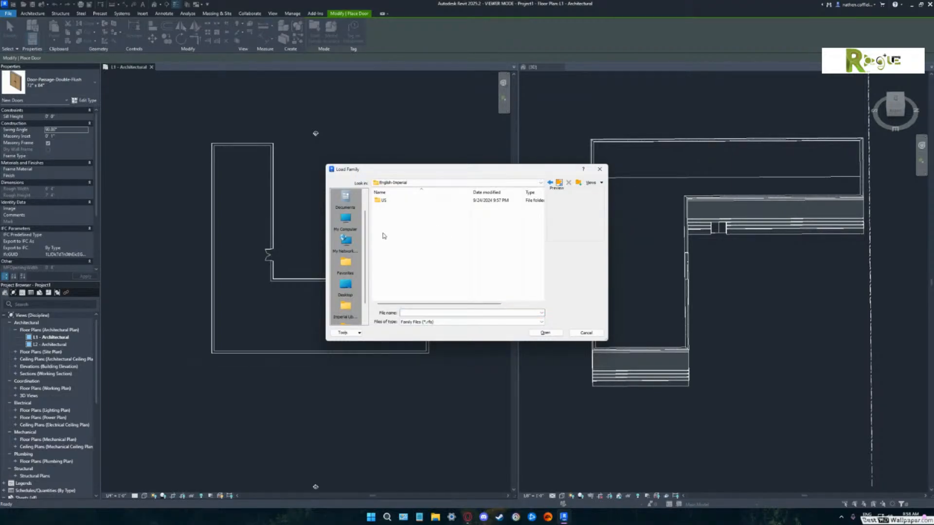
pyautogui.click(559, 183)
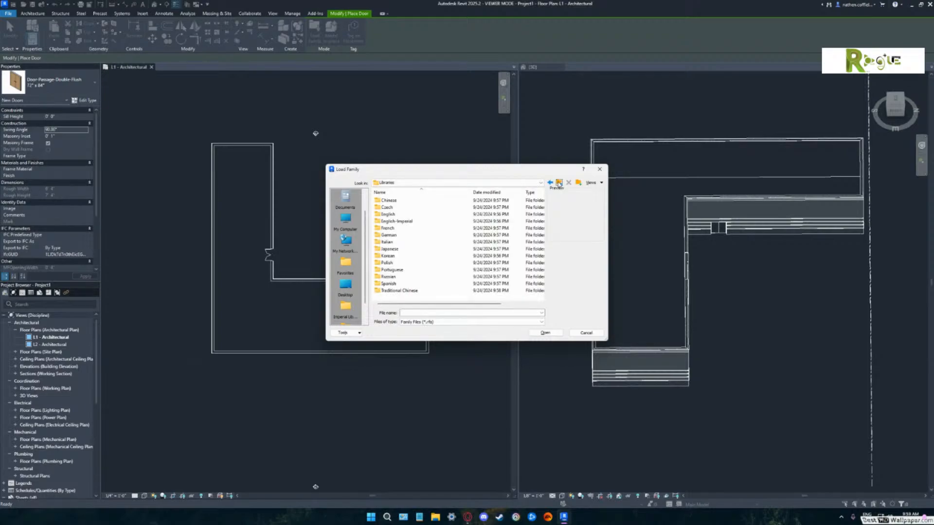
pyautogui.click(559, 183)
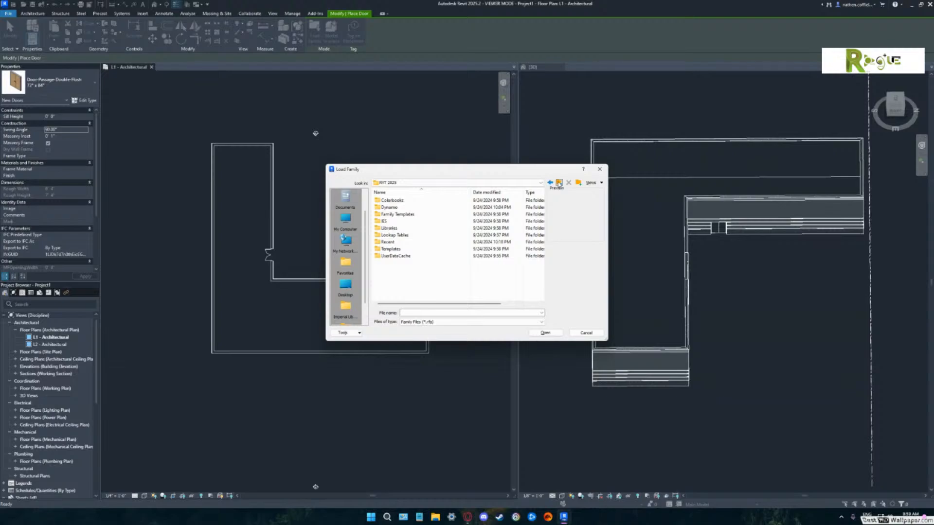
pyautogui.click(558, 183)
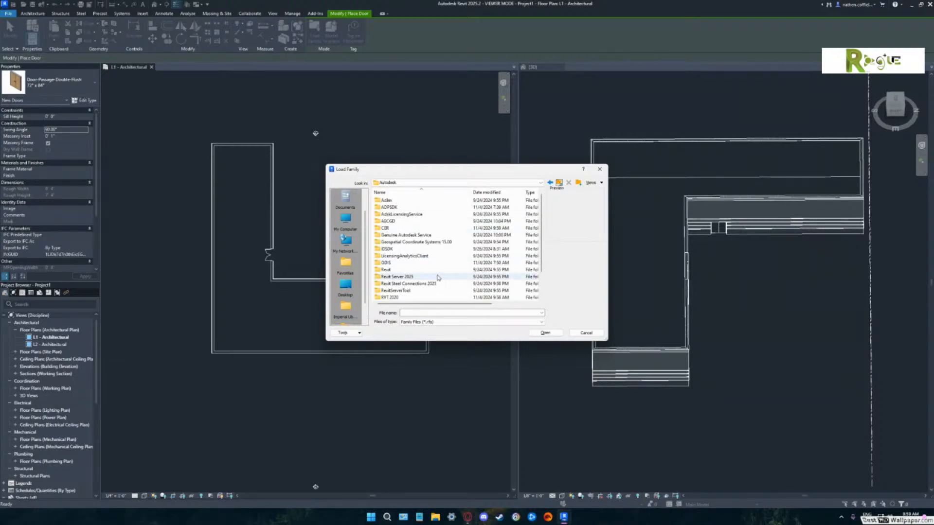
pyautogui.doubleClick(412, 298)
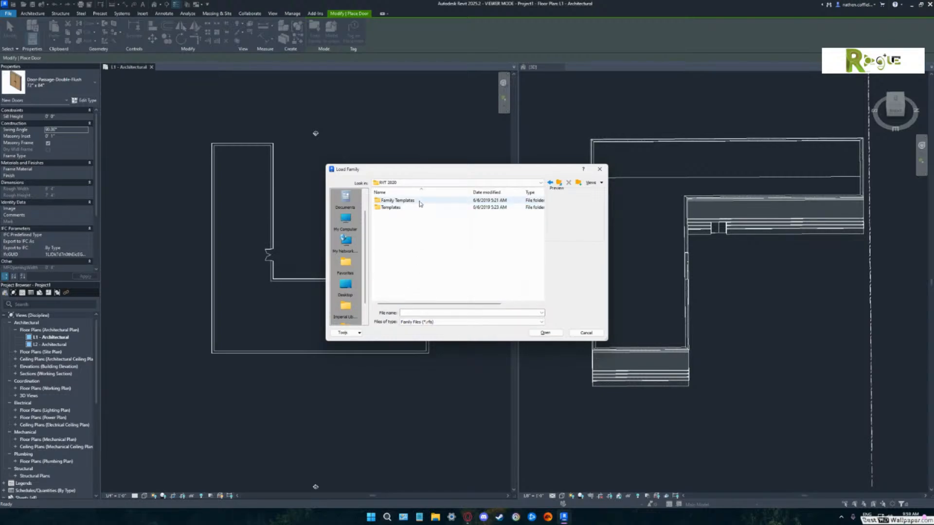
pyautogui.click(420, 204)
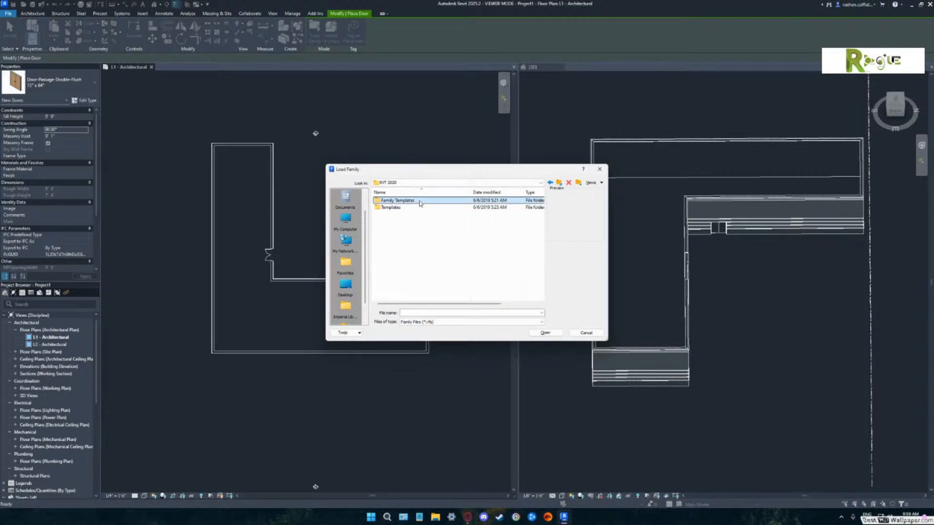
pyautogui.doubleClick(420, 203)
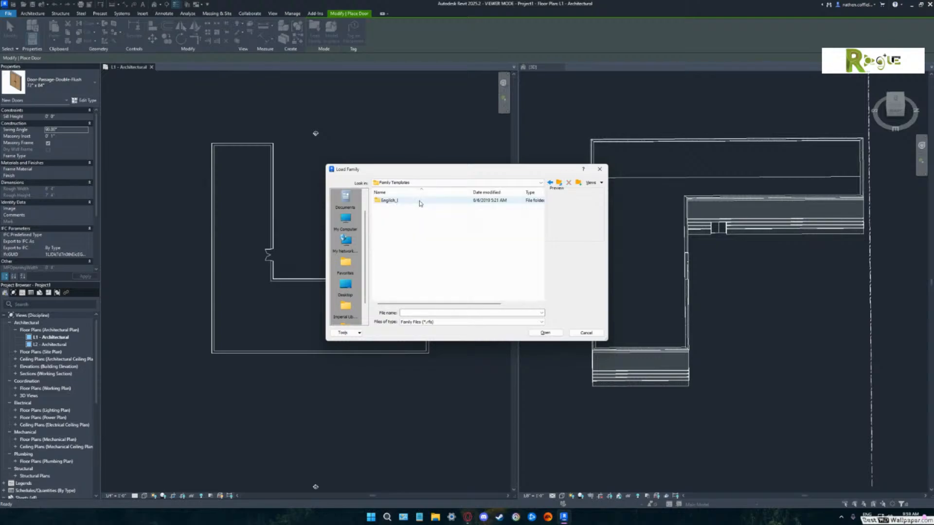
pyautogui.doubleClick(414, 202)
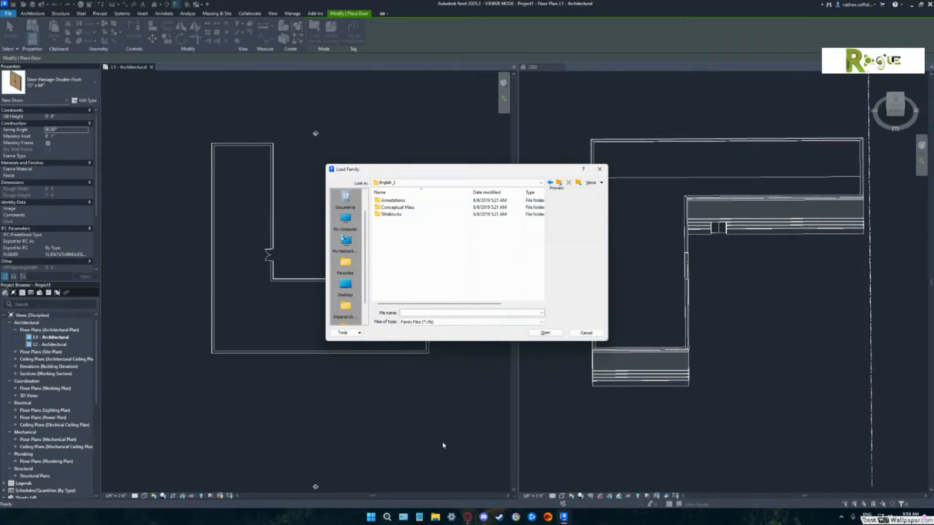
# Switch to the browser, download RVT2020_USA_Imperial_Libraries.exe to the Downloads folder, and extract it to C:\ProgramData\Autodesk\RVT 2020.
pyautogui.moveTo(466, 519)
pyautogui.click(428, 479)
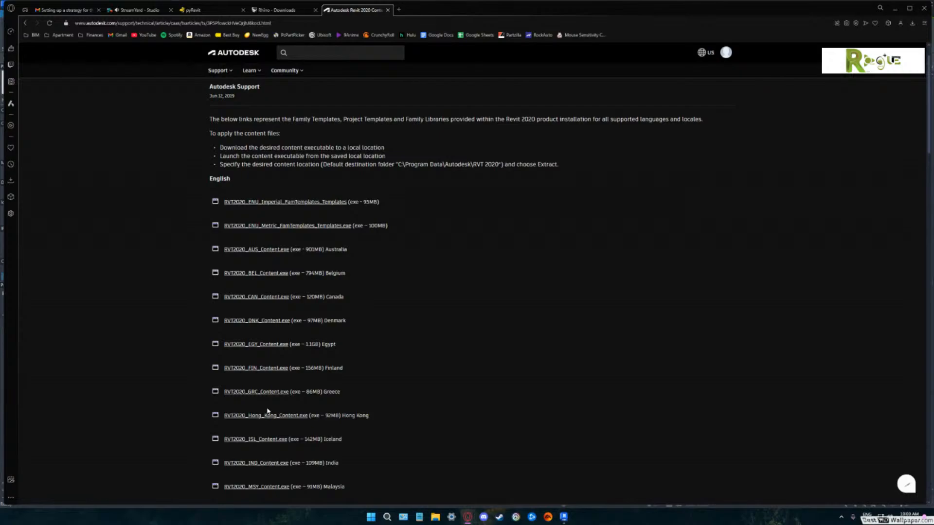
pyautogui.scroll(-2, 267, 412)
pyautogui.scroll(-3, 262, 418)
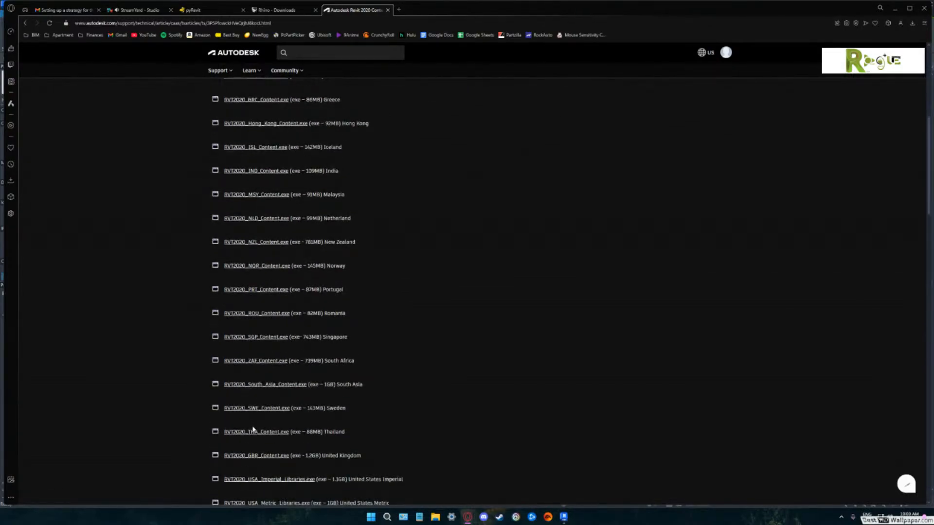
pyautogui.scroll(-2, 253, 423)
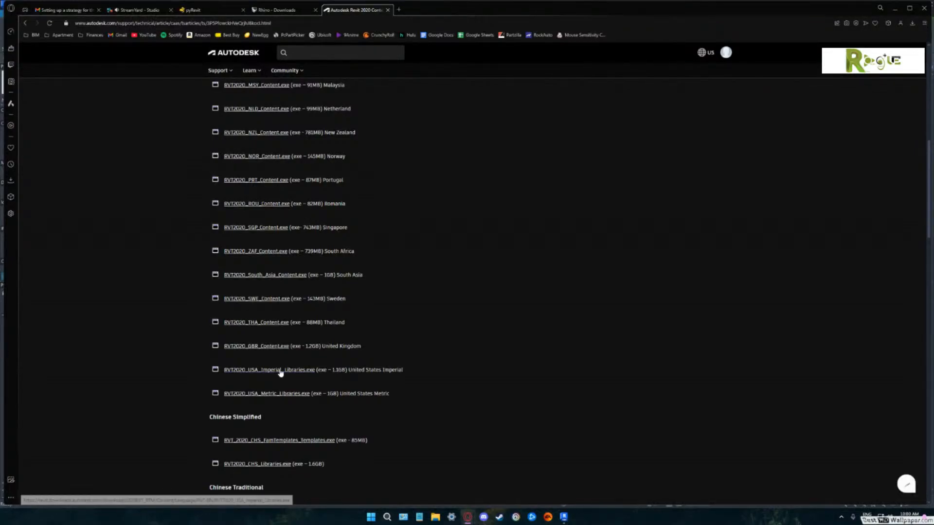
pyautogui.click(278, 371)
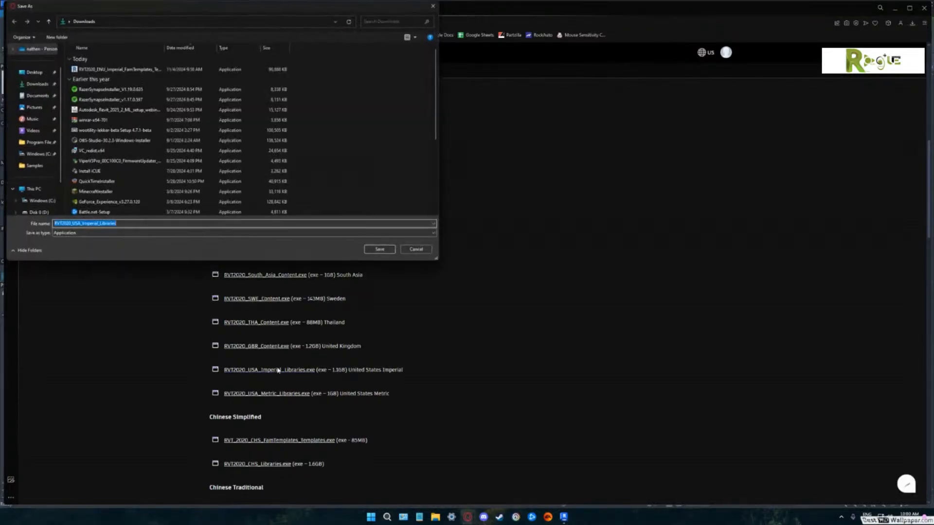
pyautogui.click(380, 249)
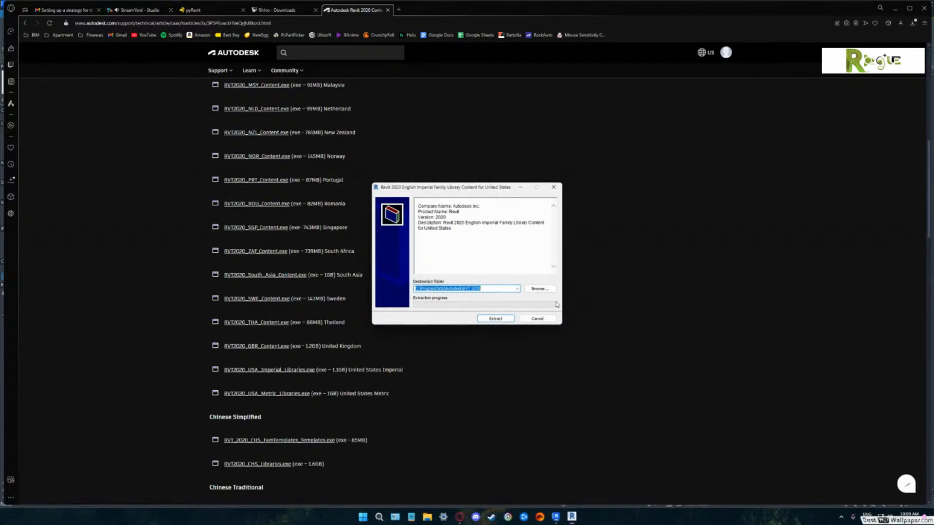
pyautogui.moveTo(474, 190); pyautogui.dragTo(581, 136)
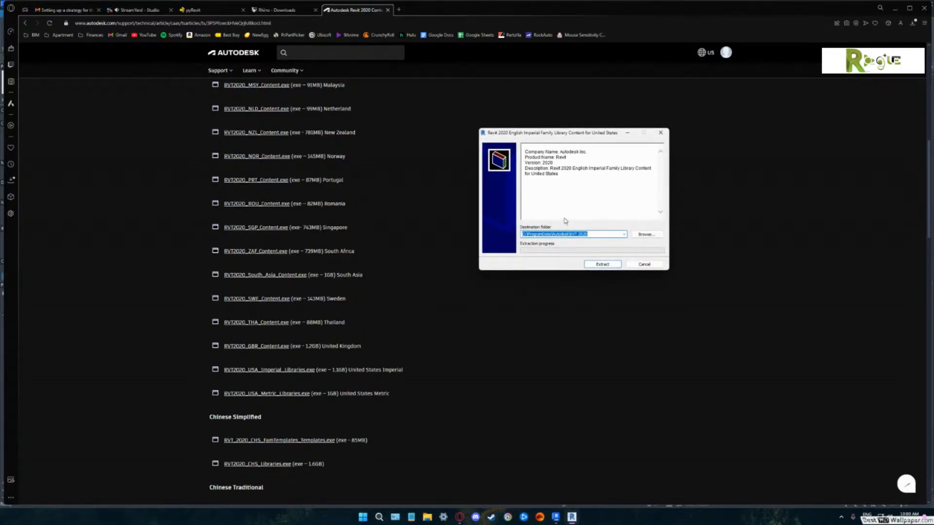
pyautogui.click(602, 265)
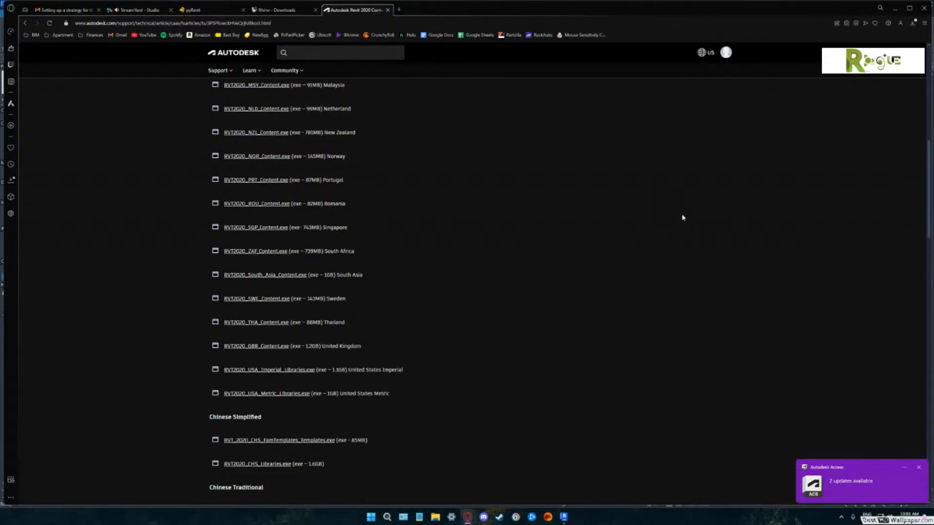
# Switch back to Revit and open the US Imperial folder under the RVT 2020 Libraries in the Load Family dialog.
pyautogui.click(565, 516)
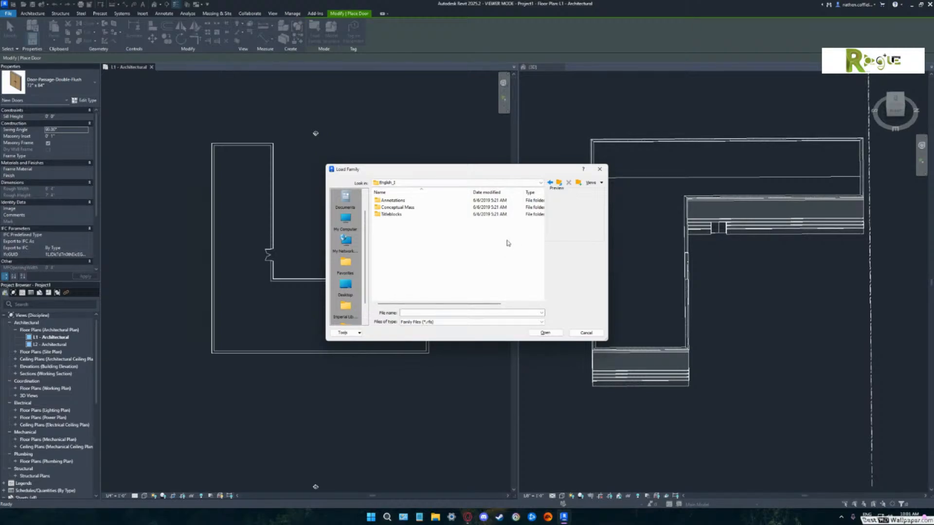
pyautogui.click(559, 183)
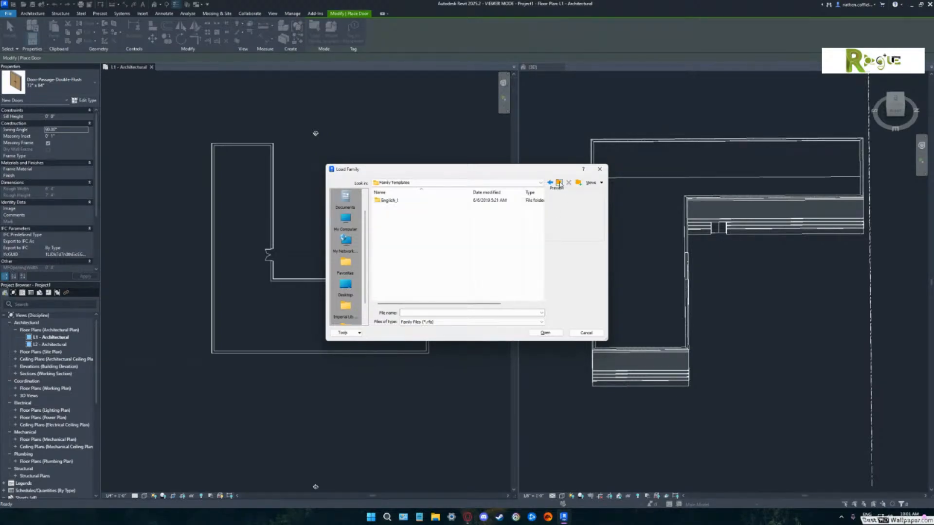
pyautogui.click(559, 183)
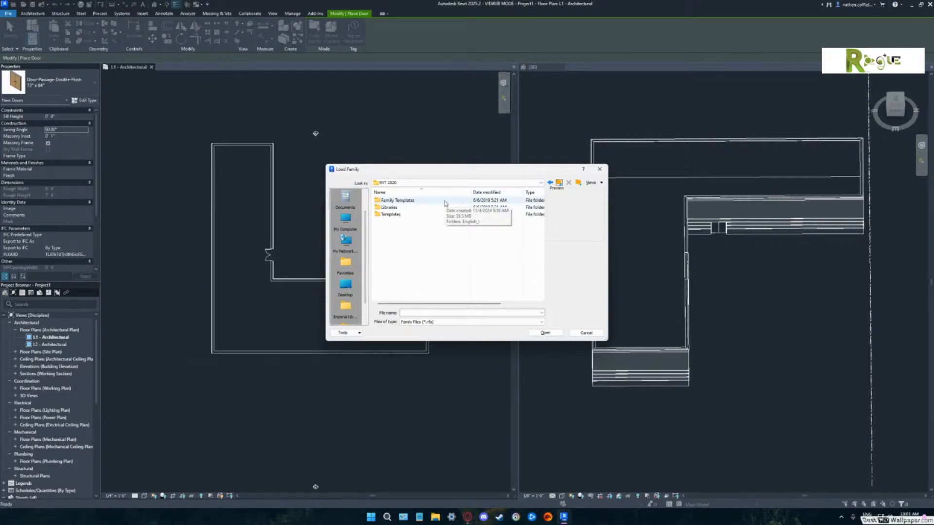
pyautogui.click(393, 208)
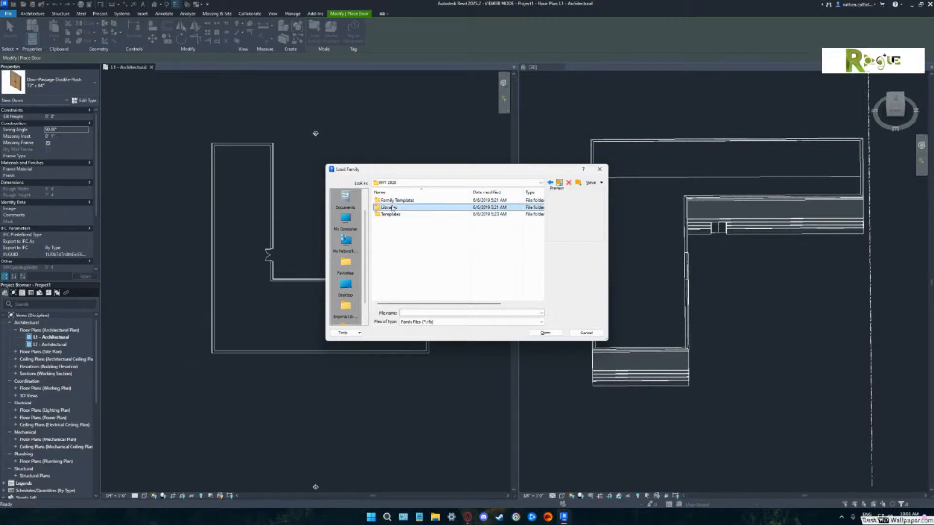
pyautogui.doubleClick(393, 208)
pyautogui.doubleClick(417, 203)
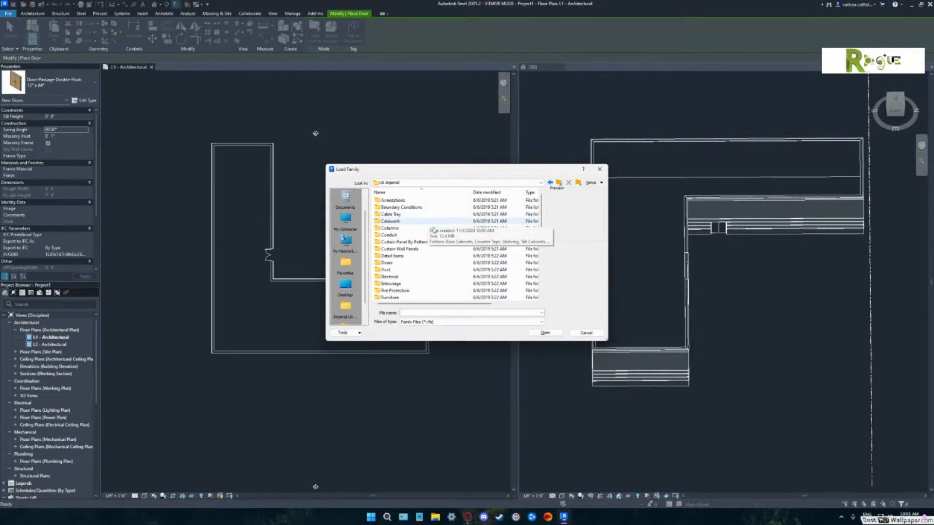
# Load the Door-Garage-Flush_Panel family from the Residential subfolder of Doors.
pyautogui.scroll(-2, 428, 233)
pyautogui.doubleClick(408, 223)
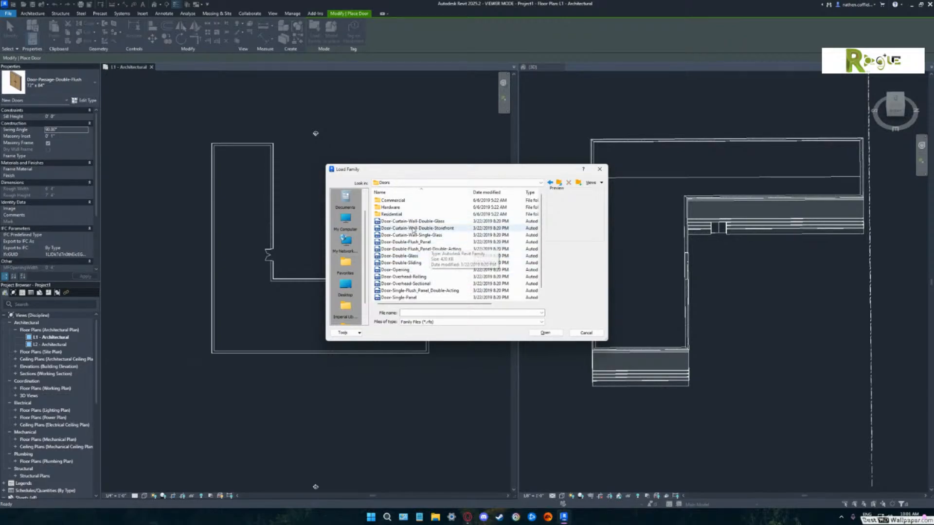
pyautogui.doubleClick(391, 214)
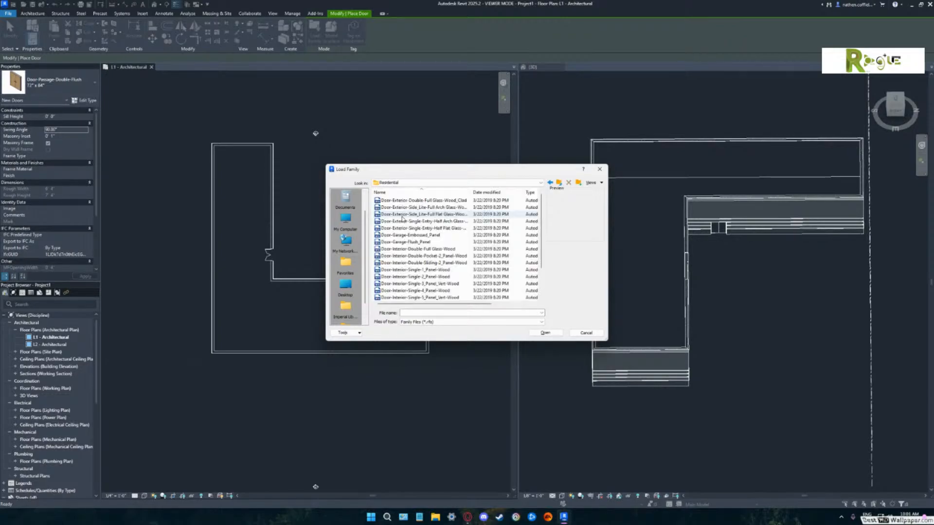
pyautogui.click(418, 243)
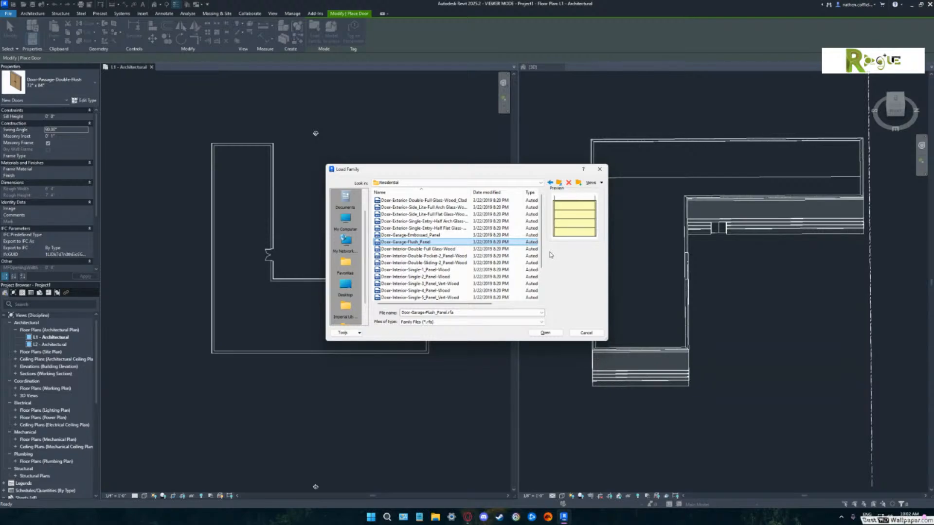
pyautogui.click(544, 333)
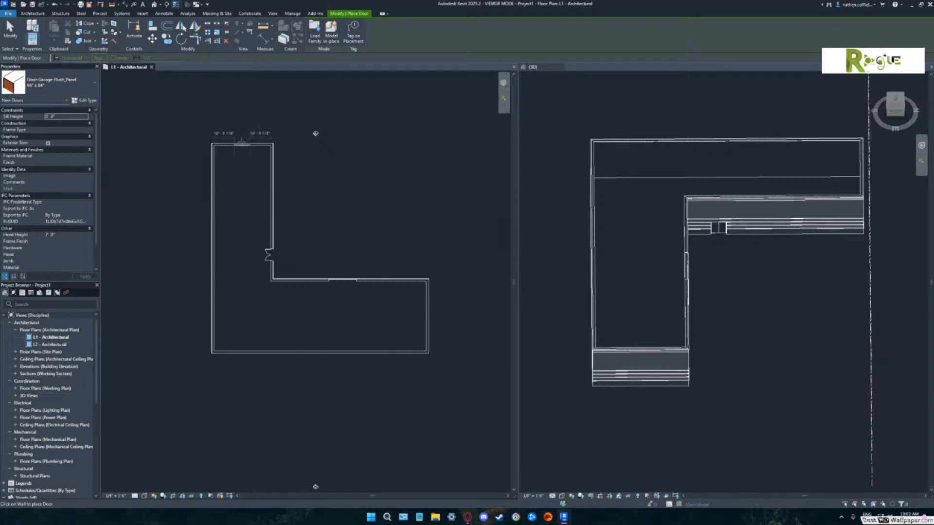
# Place a 96" x 84" Door-Garage-Flush_Panel at the middle of the short north wall and inspect it from outside in the 3D view.
pyautogui.click(242, 142)
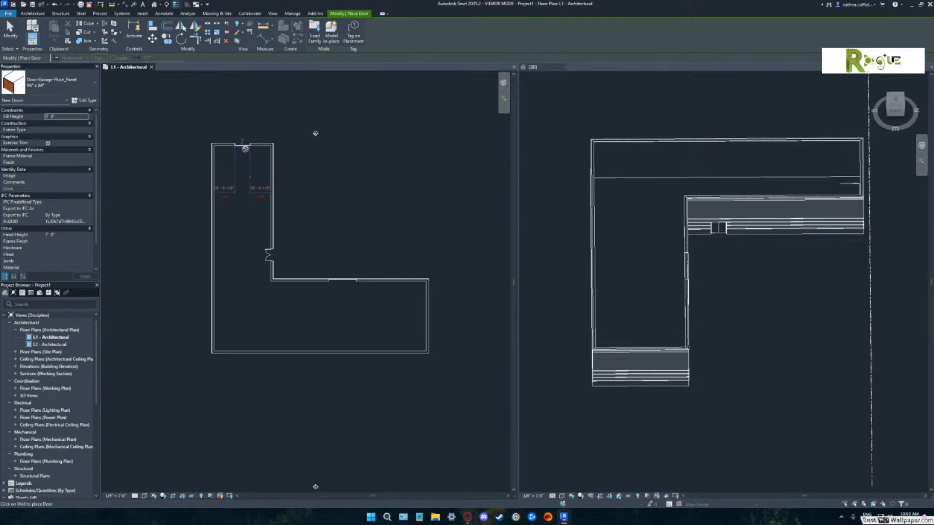
pyautogui.click(725, 275)
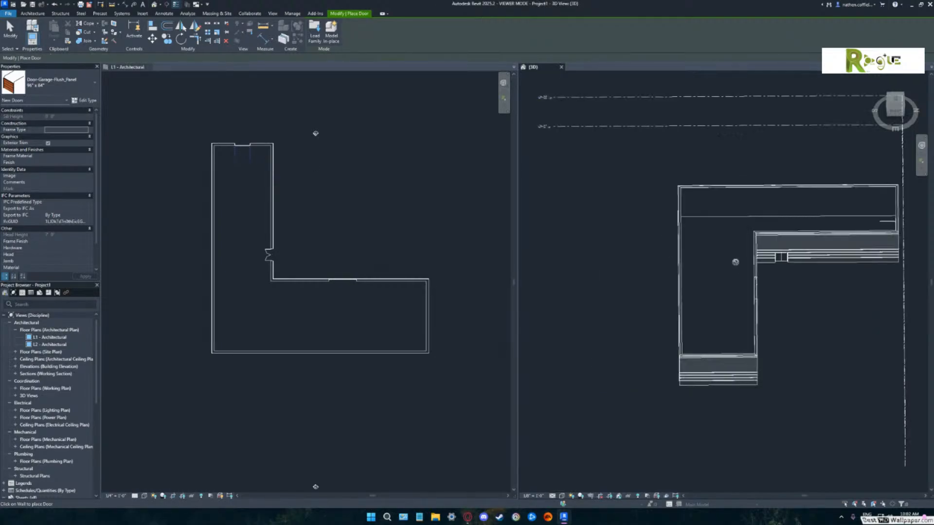
pyautogui.moveTo(798, 289); pyautogui.dragTo(617, 234, button='middle')
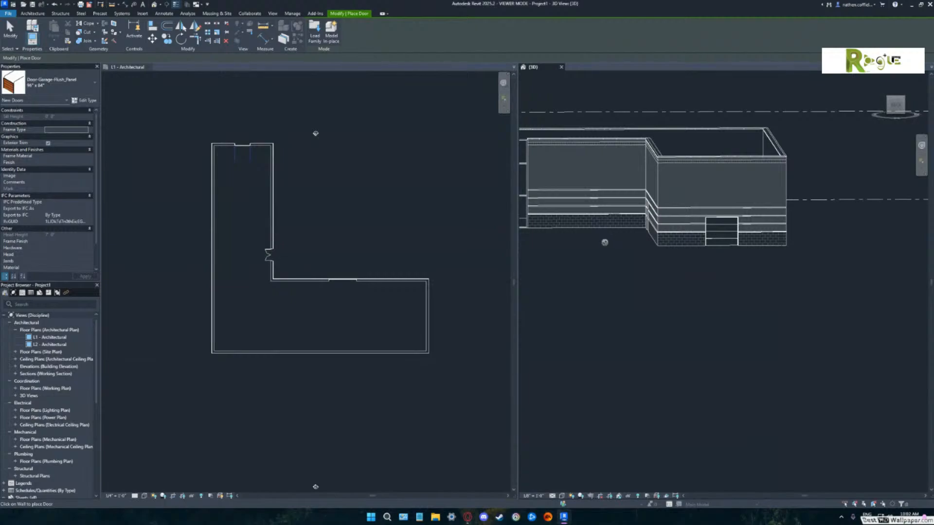
pyautogui.press('Escape')
pyautogui.press('Escape')
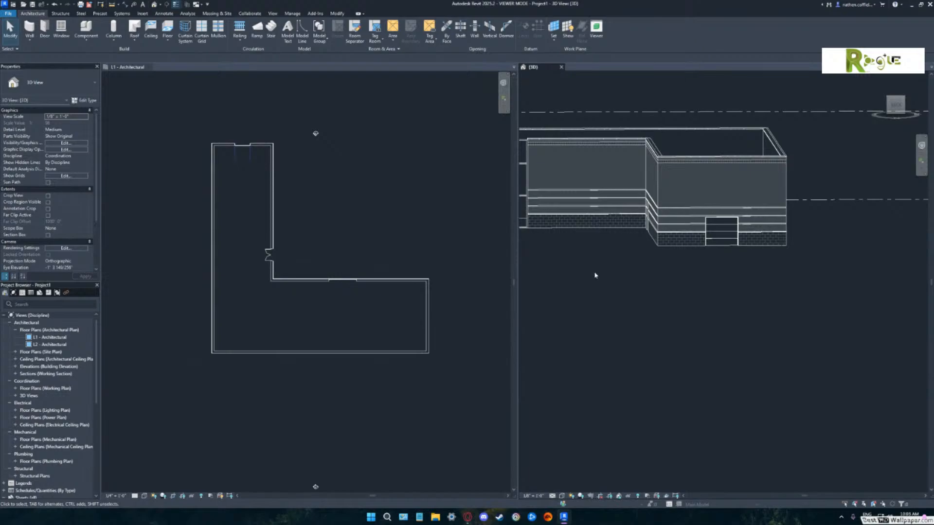
pyautogui.moveTo(595, 275); pyautogui.dragTo(729, 330, button='middle')
pyautogui.scroll(-2, 699, 298)
# Select the short north wall together with the walls along the L's inner corner in the L1 plan, and clear the selection.
pyautogui.click(374, 216)
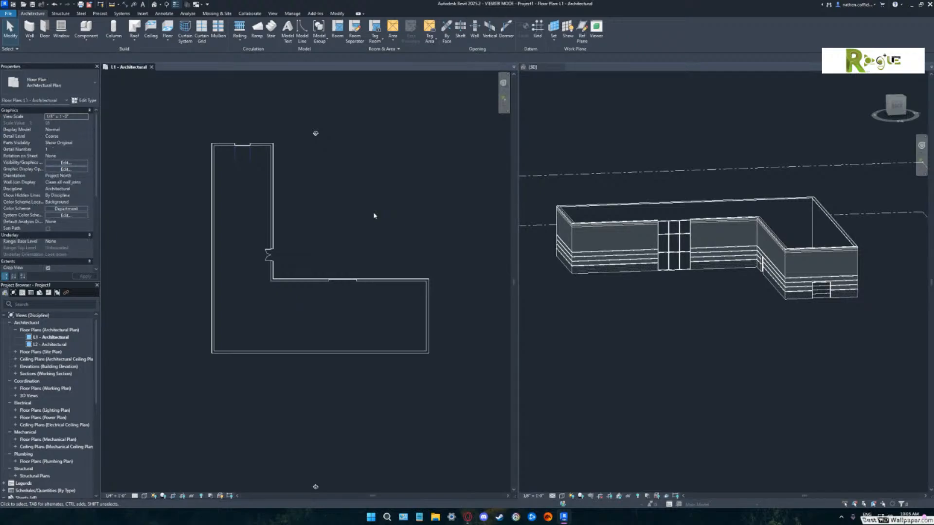
pyautogui.click(262, 146)
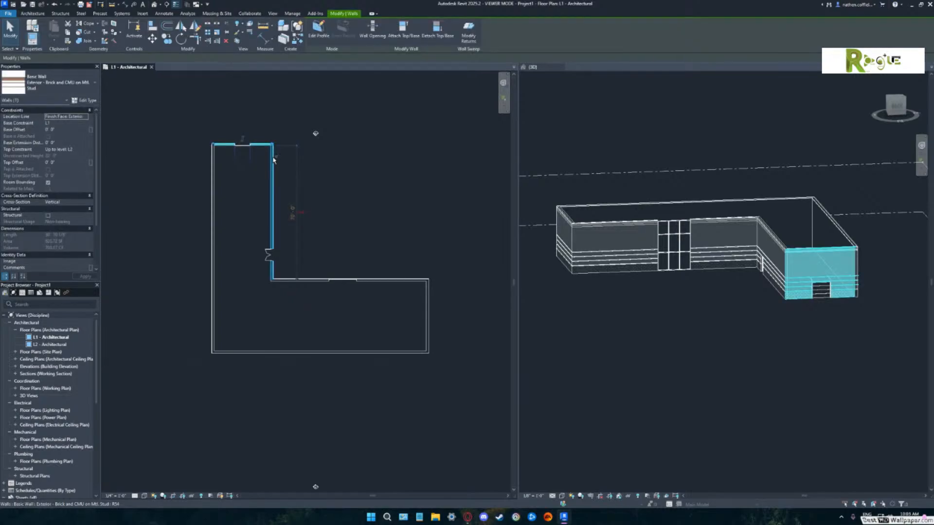
pyautogui.keyDown('ctrl'); pyautogui.click(365, 281); pyautogui.keyUp('ctrl')
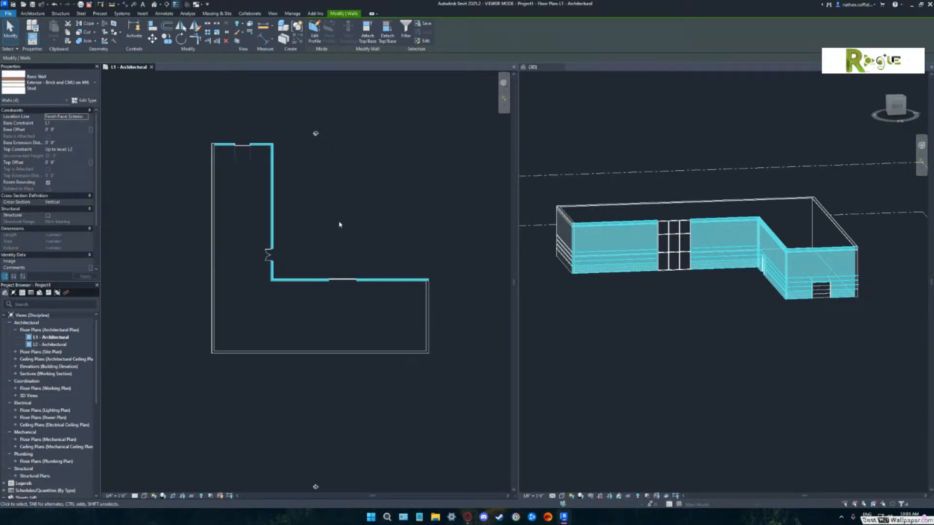
pyautogui.click(404, 167)
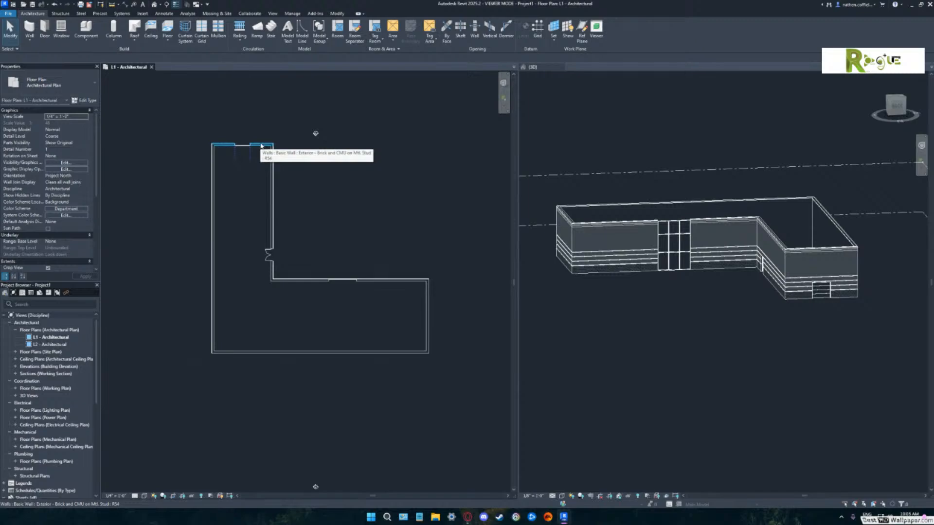
# Select the chain of walls from the short north wall along the west and south sides to the east wall in the L1 plan.
pyautogui.press('Tab')
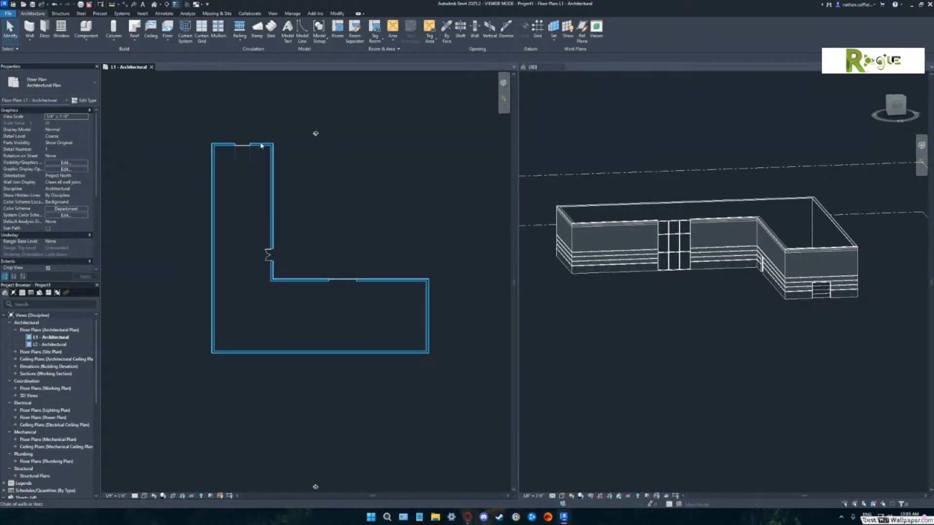
pyautogui.press('Tab')
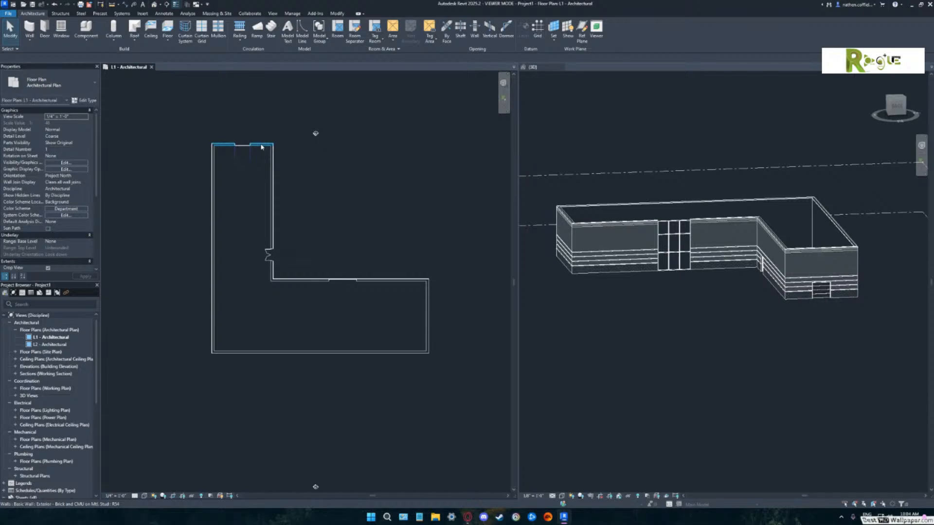
pyautogui.click(258, 144)
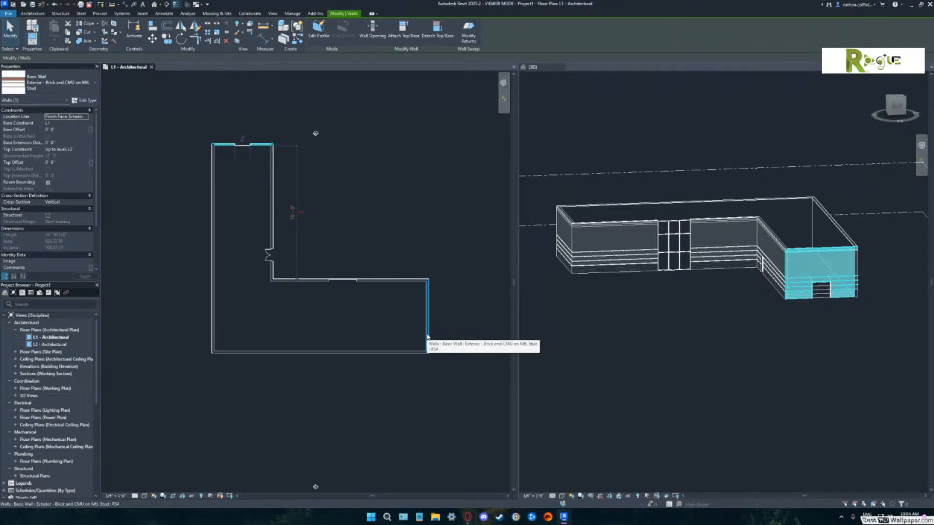
pyautogui.press('Tab')
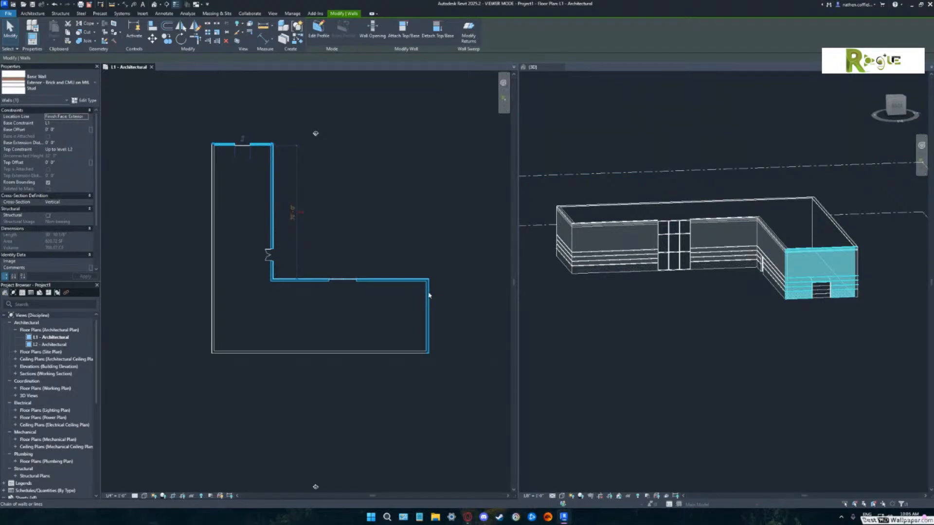
pyautogui.click(427, 324)
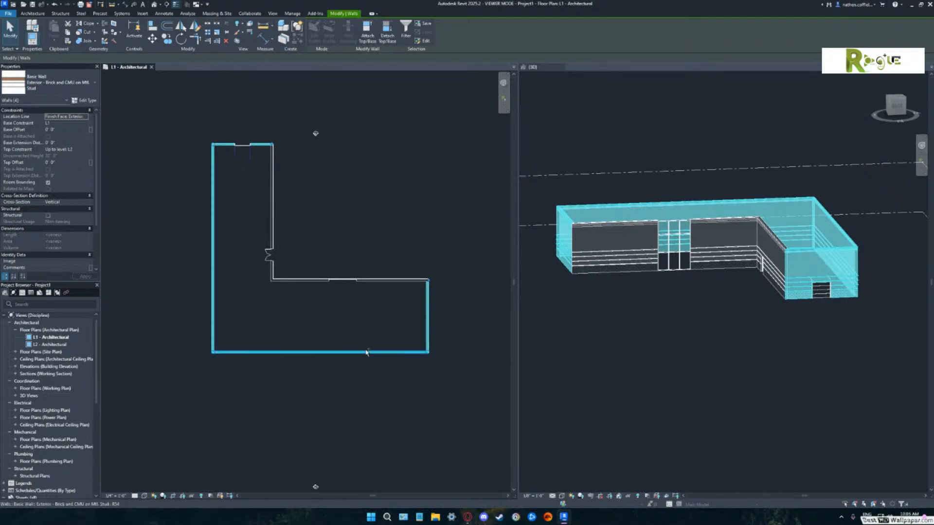
# Remove the long west wall from the wall selection, select it on its own, and clear the selection.
pyautogui.keyDown('shift'); pyautogui.click(213, 285); pyautogui.keyUp('shift')
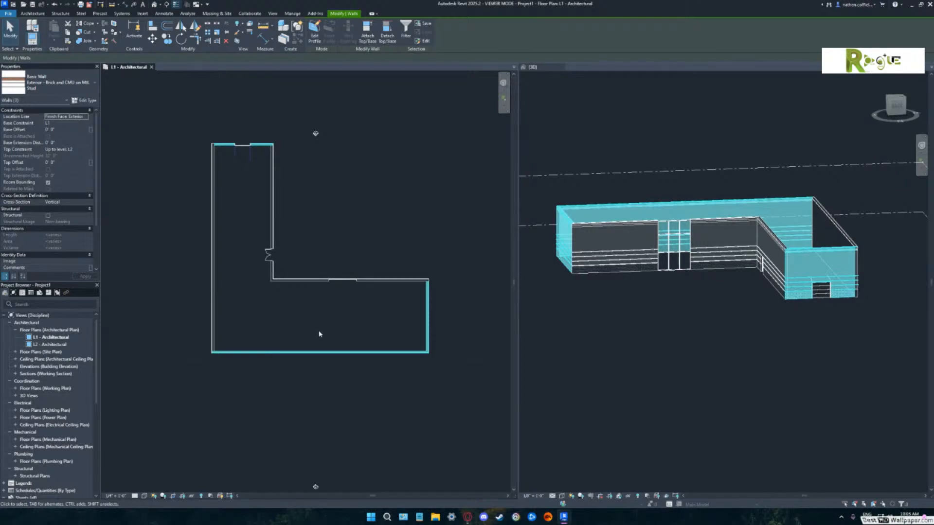
pyautogui.click(212, 263)
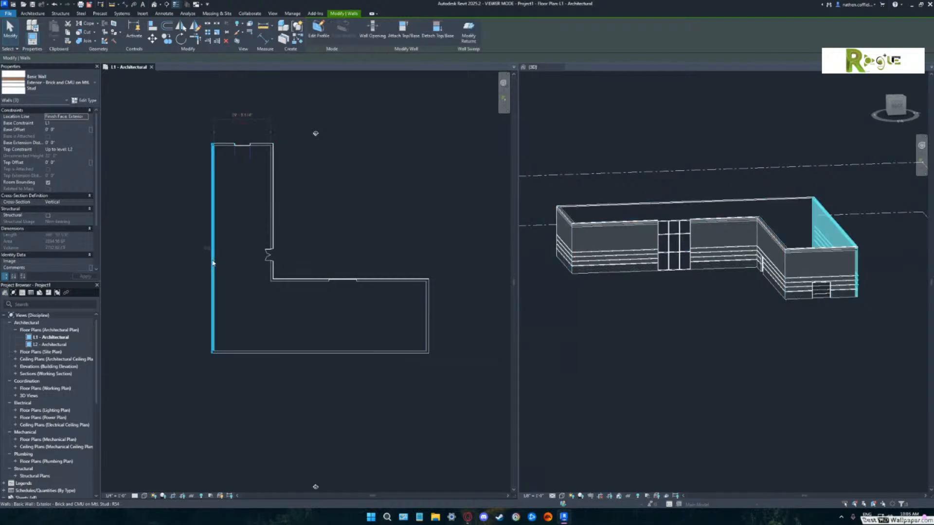
pyautogui.click(240, 287)
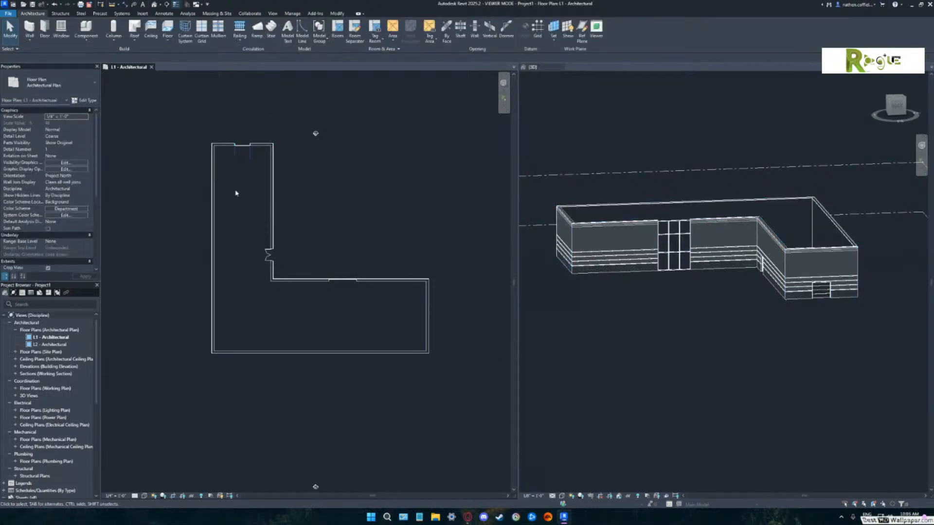
# Reselect the wall chain from the short north wall around the outer sides to the east wall, and clear the selection.
pyautogui.click(225, 145)
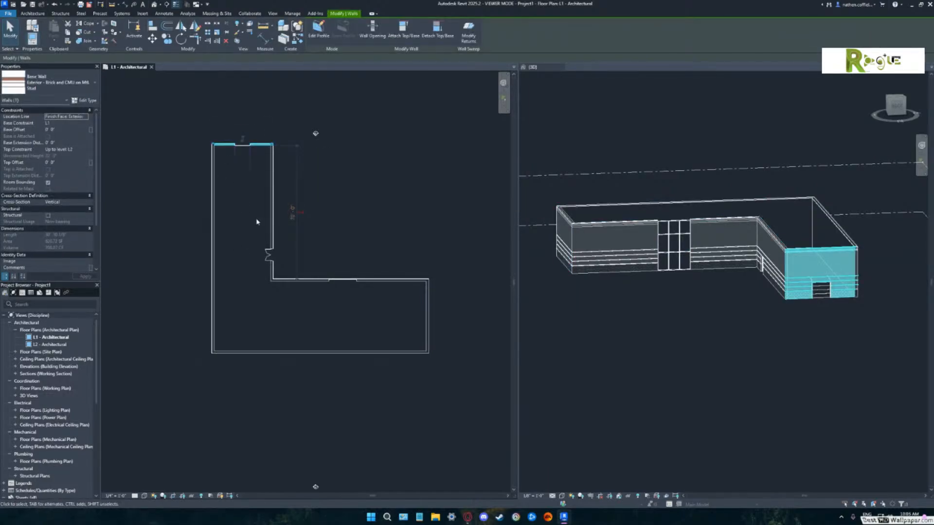
pyautogui.press('Tab')
pyautogui.press('Tab')
pyautogui.click(425, 326)
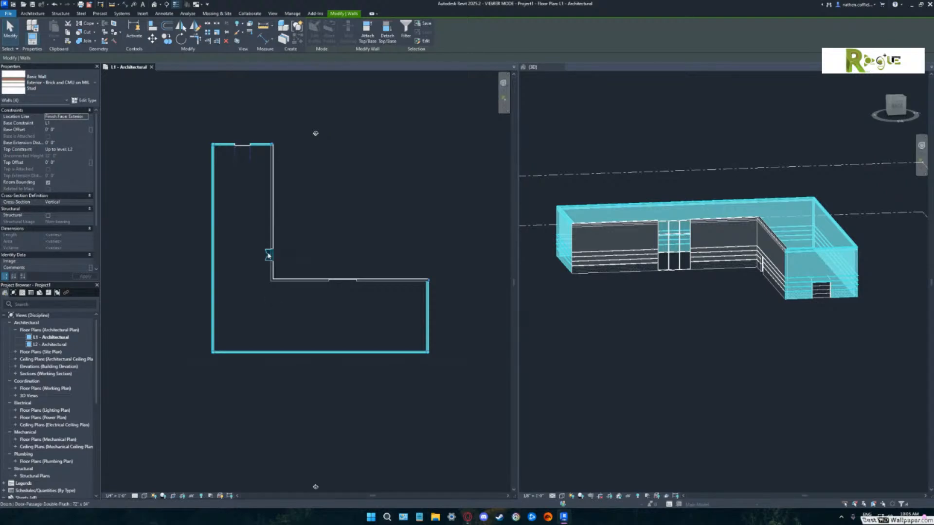
pyautogui.click(316, 238)
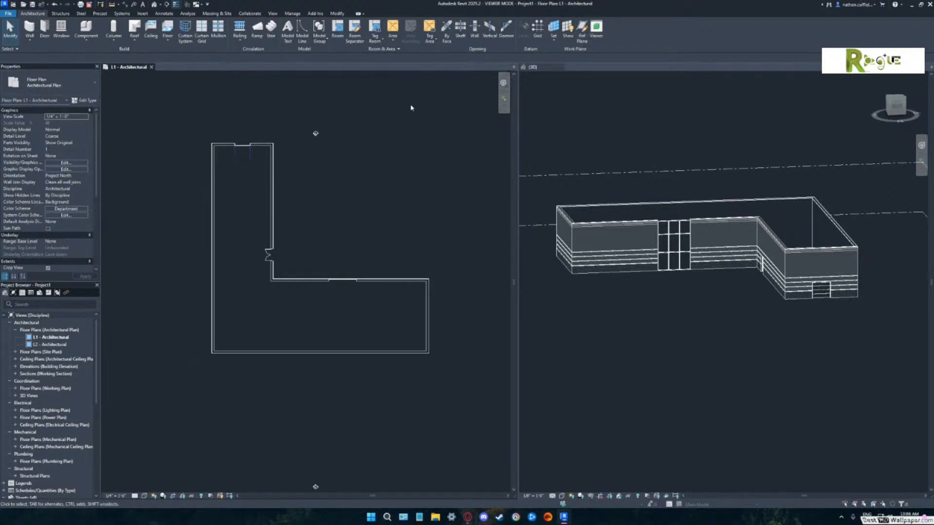
# Start the Window command and open the Windows folder of the RVT 2020 US Imperial library in the Load Family dialog.
pyautogui.click(60, 30)
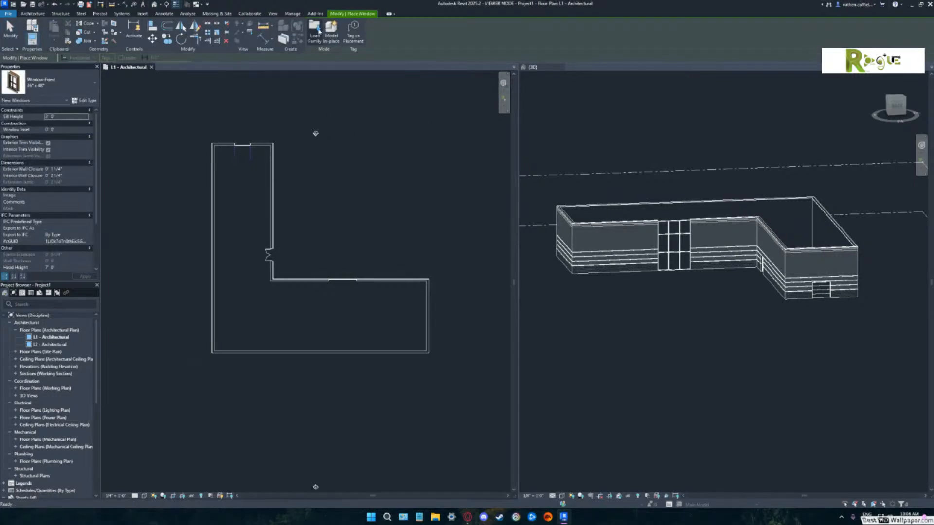
pyautogui.click(318, 30)
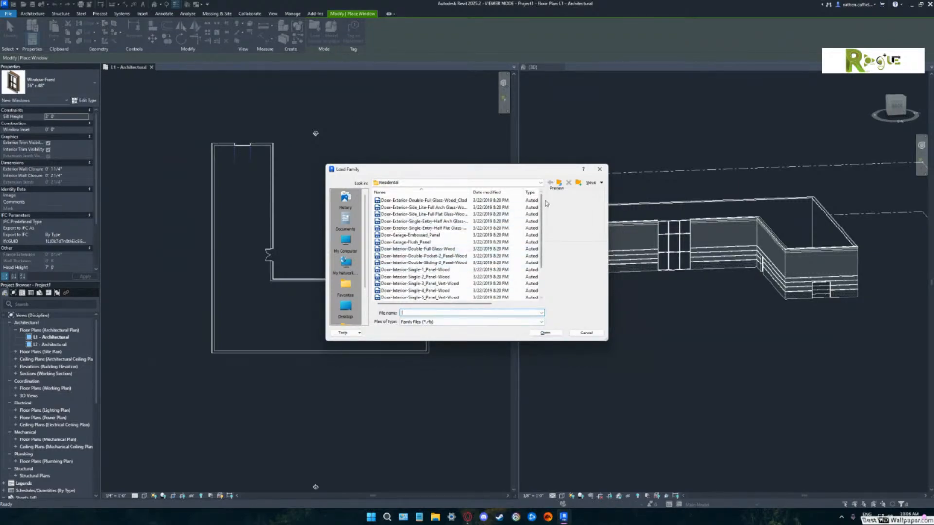
pyautogui.click(599, 169)
pyautogui.click(316, 35)
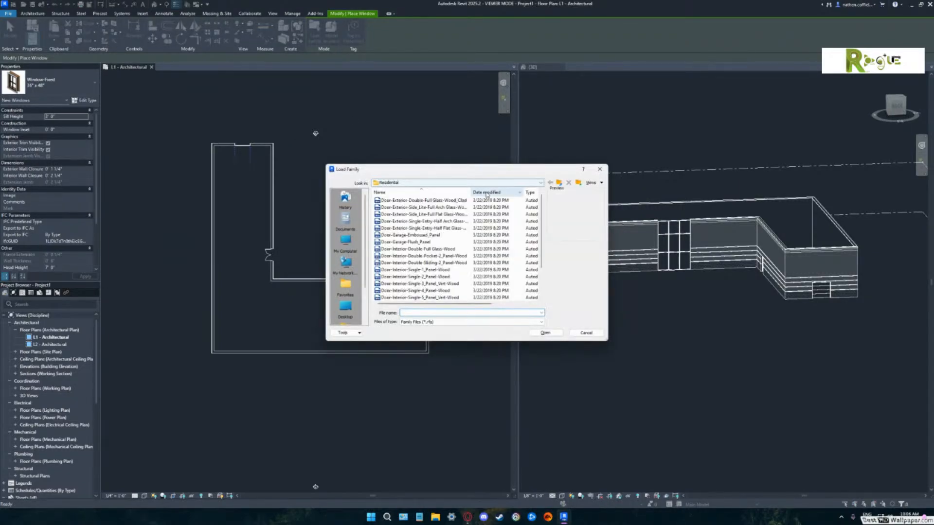
pyautogui.click(540, 182)
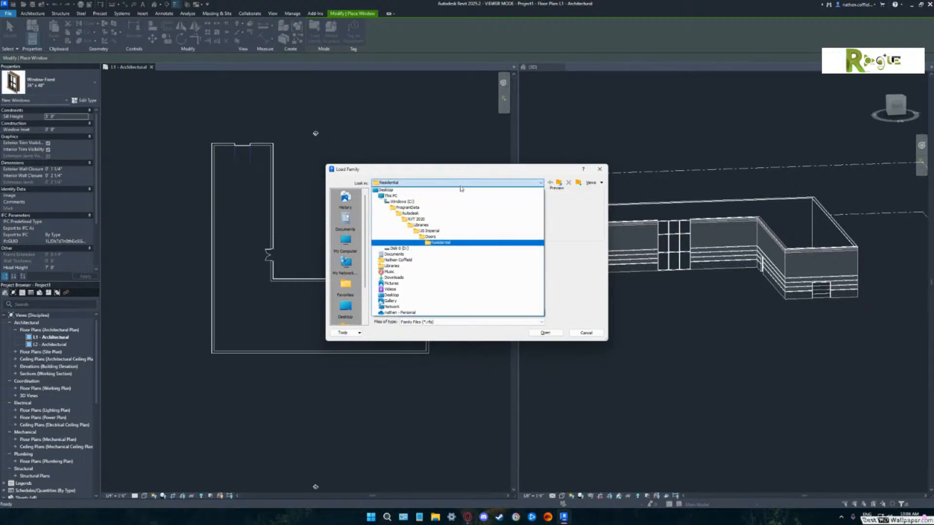
pyautogui.click(425, 226)
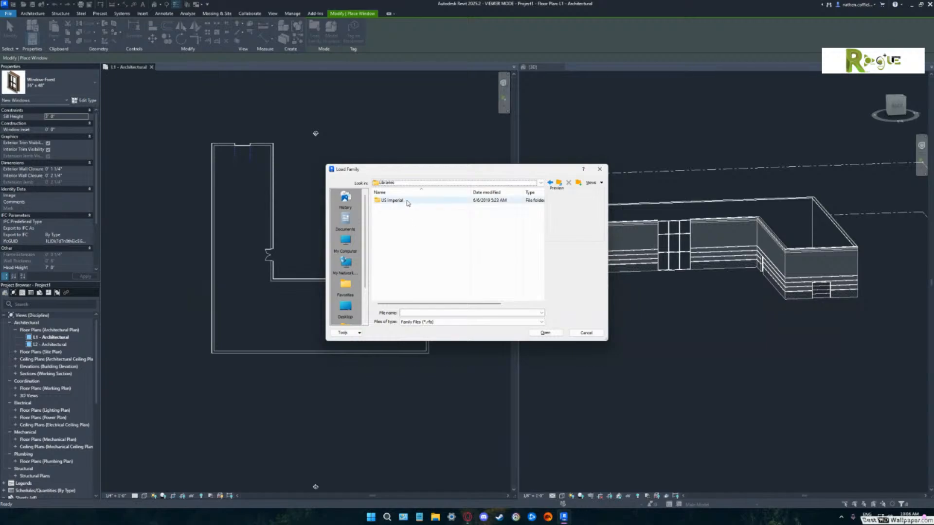
pyautogui.doubleClick(413, 201)
pyautogui.scroll(-3, 417, 241)
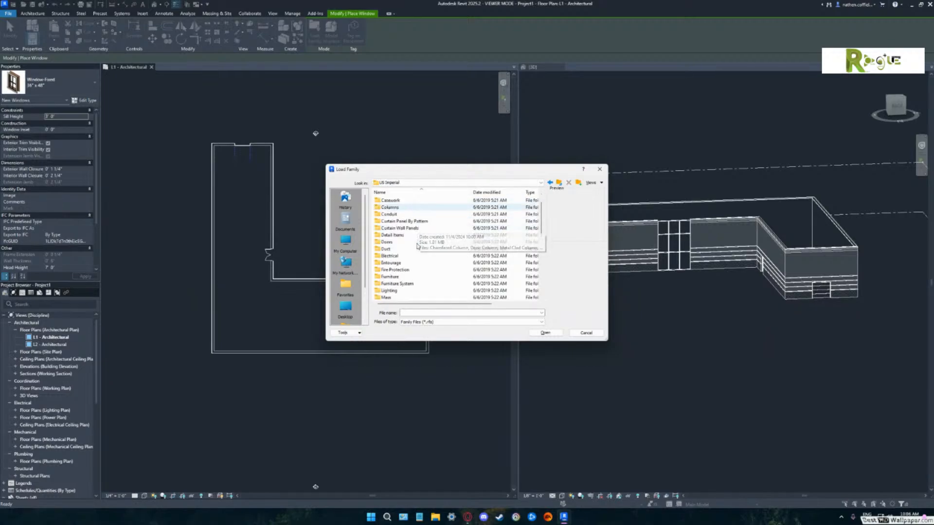
pyautogui.scroll(-6, 413, 255)
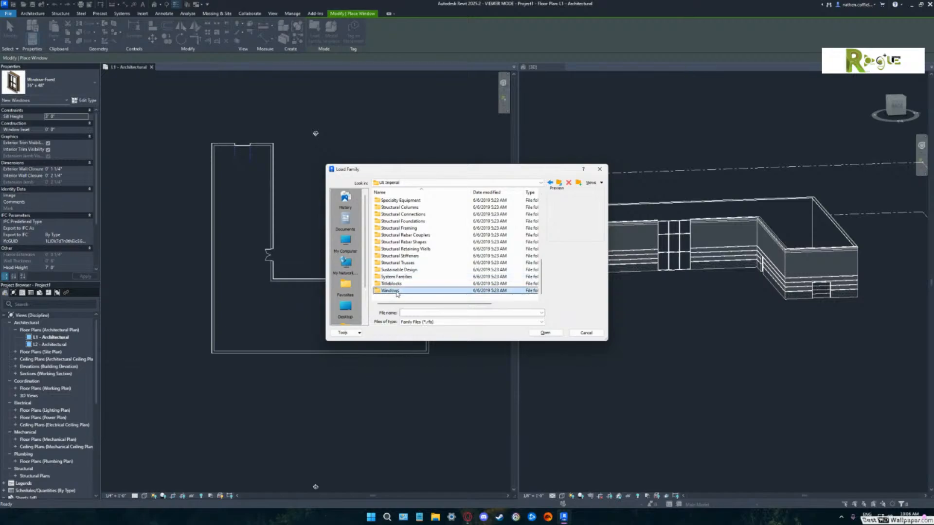
pyautogui.doubleClick(395, 291)
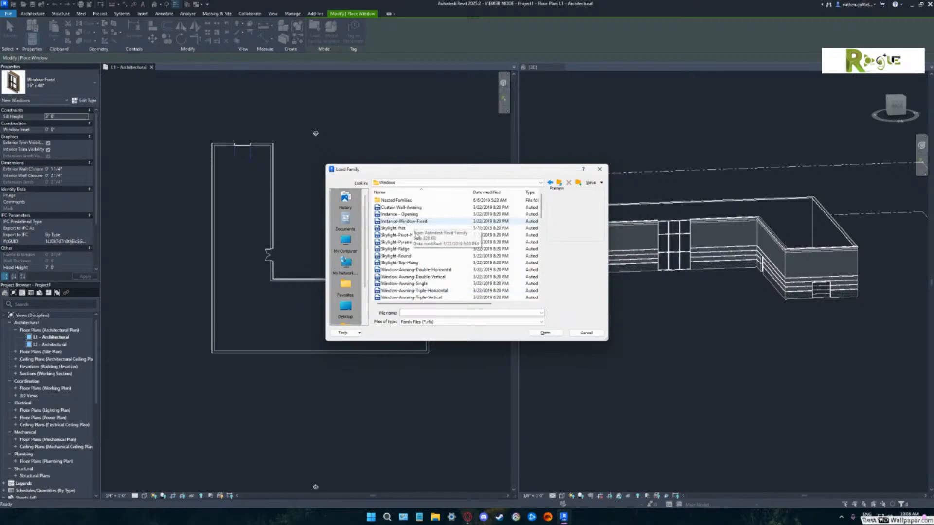
# Choose the Window-Awning-Double-Horizontal family for loading and enlarge the Specify Types dialog to show more of its sizes.
pyautogui.scroll(-1, 416, 241)
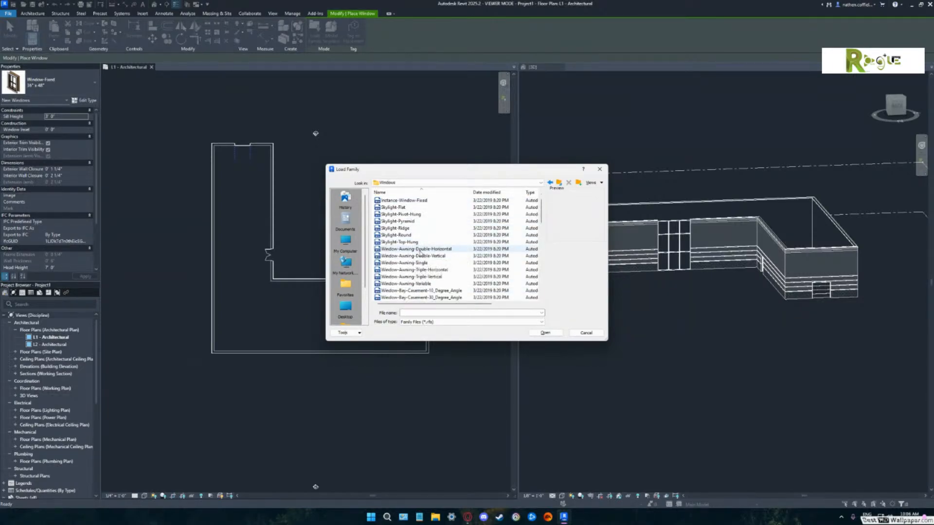
pyautogui.click(421, 250)
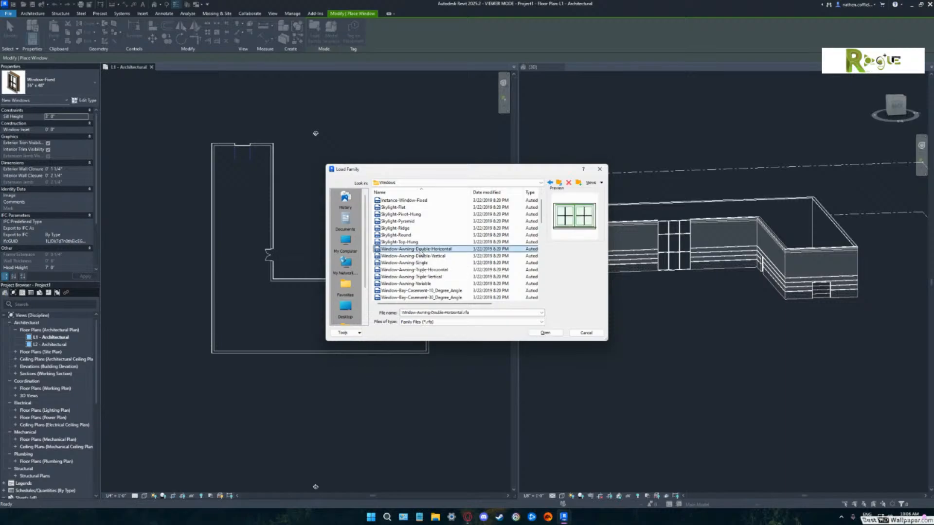
pyautogui.click(546, 333)
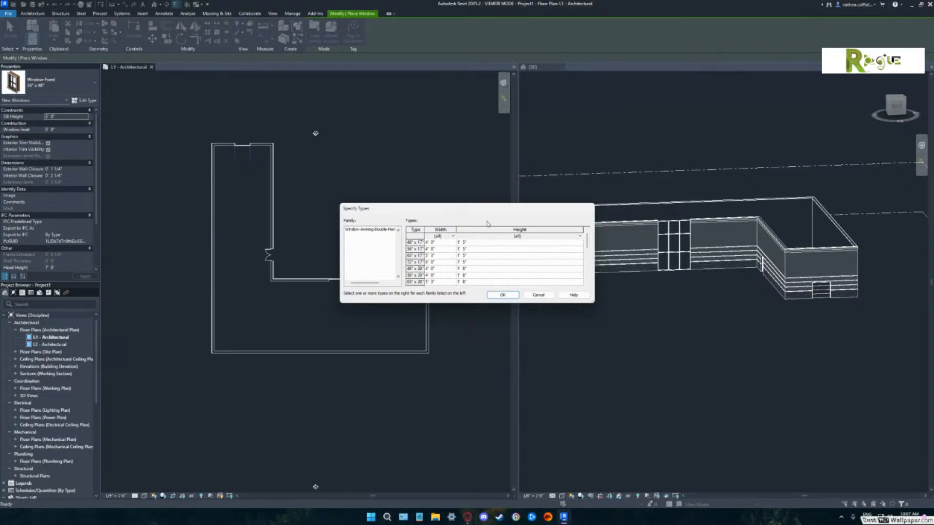
pyautogui.moveTo(594, 203); pyautogui.dragTo(639, 128)
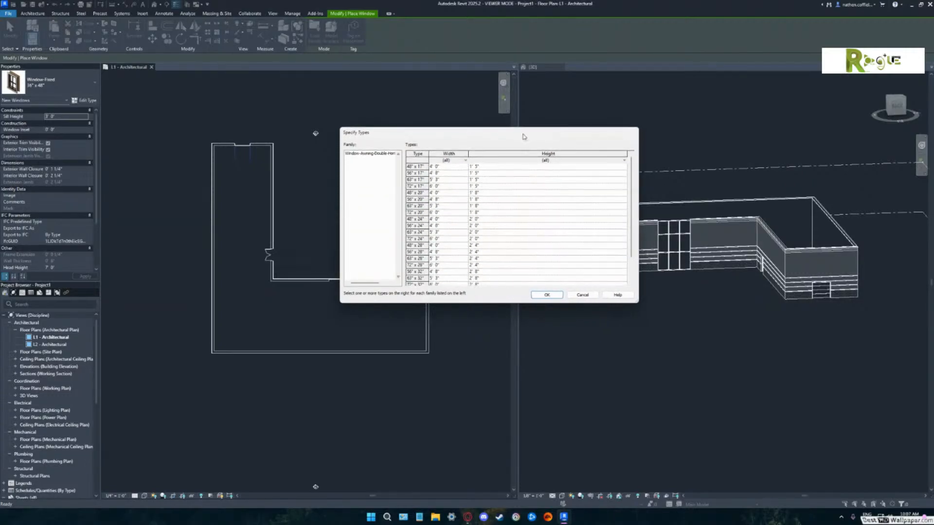
pyautogui.moveTo(478, 134); pyautogui.dragTo(436, 134)
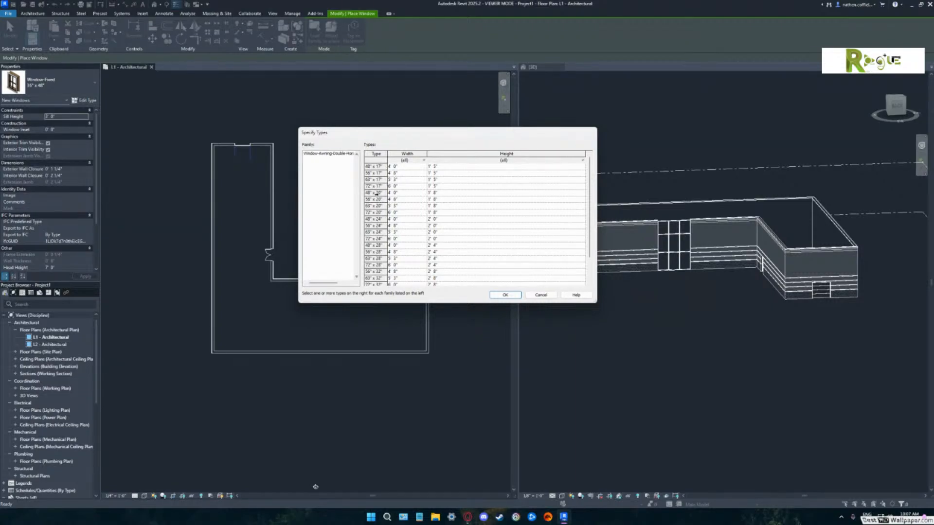
# Load the 63" x 28" and 72" x 24" window types, overwriting the shared sub-component families with the Window-Awning-Double-Horizontal version.
pyautogui.click(377, 245)
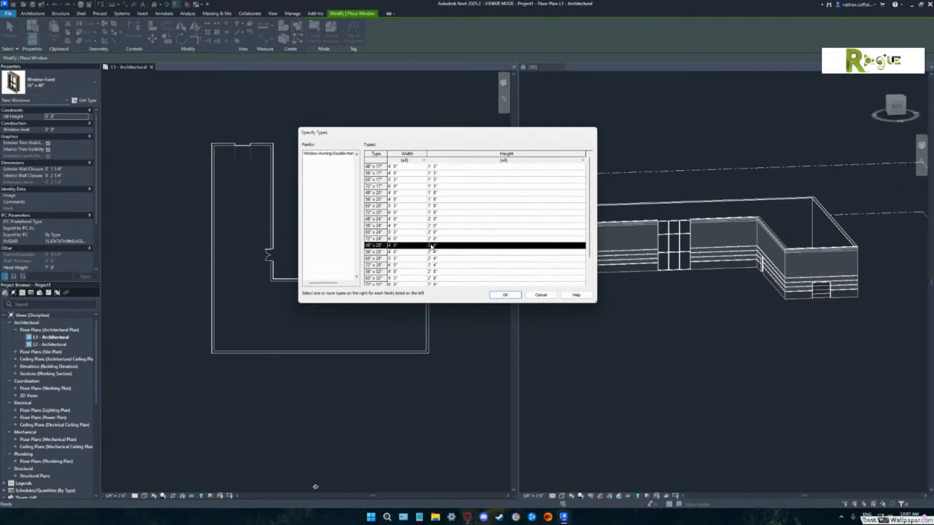
pyautogui.click(402, 259)
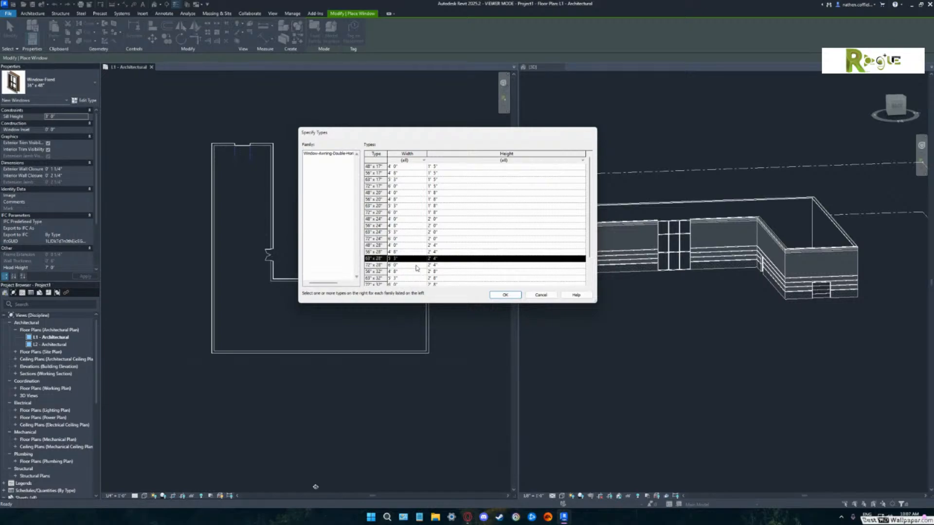
pyautogui.keyDown('ctrl'); pyautogui.click(414, 239); pyautogui.keyUp('ctrl')
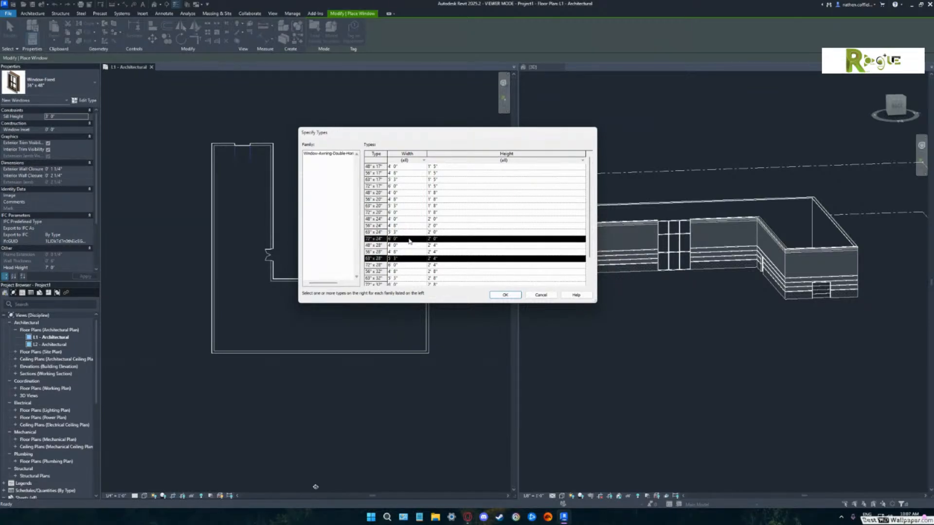
pyautogui.click(505, 295)
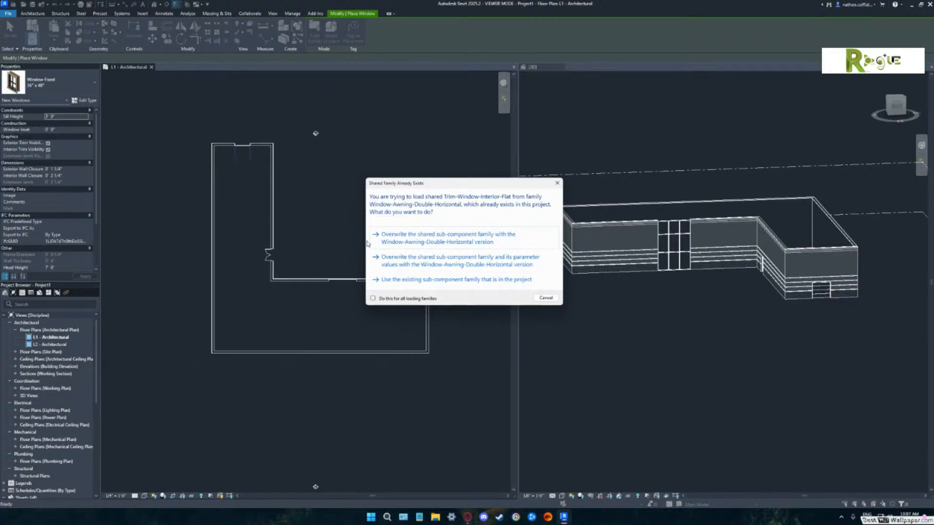
pyautogui.click(404, 241)
pyautogui.click(404, 239)
pyautogui.click(403, 239)
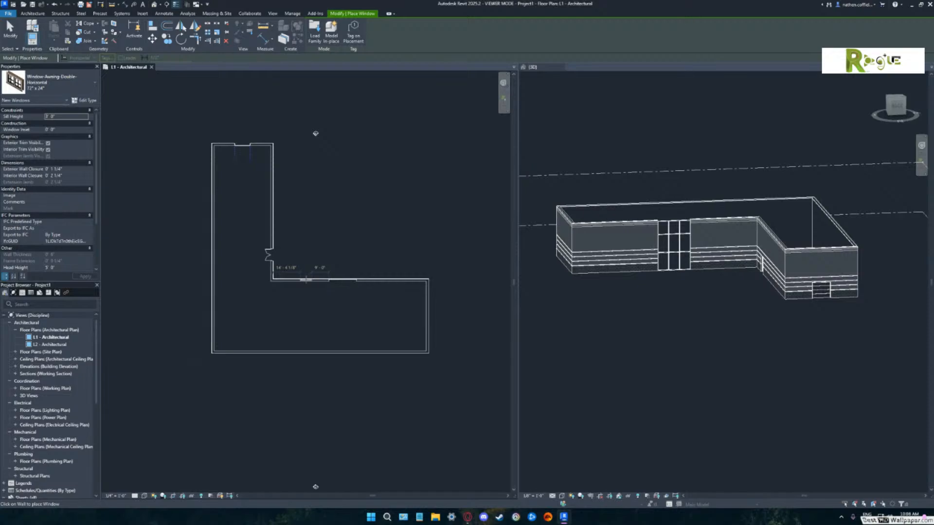
# Place 72" x 24" awning windows on both sides of the curtain wall, three along the south wall and one mid-east wall, and inspect them in 3D.
pyautogui.click(306, 280)
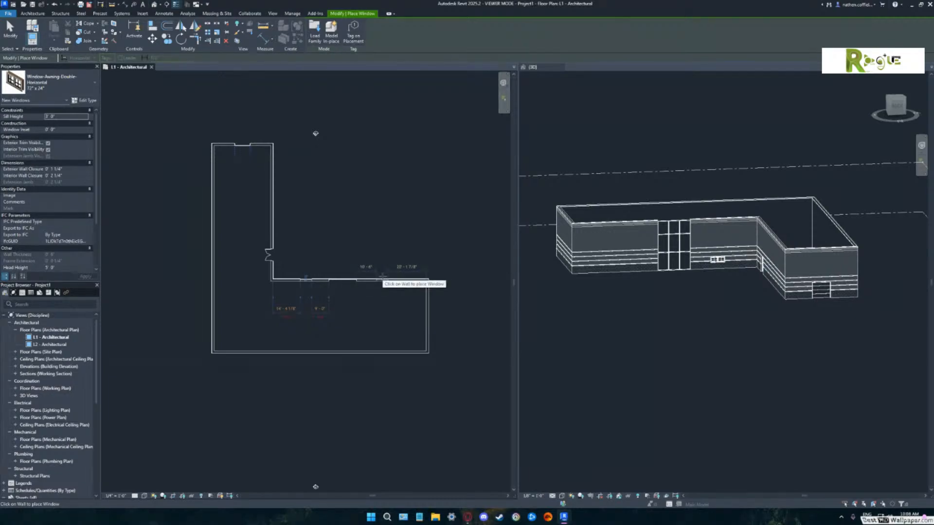
pyautogui.click(381, 277)
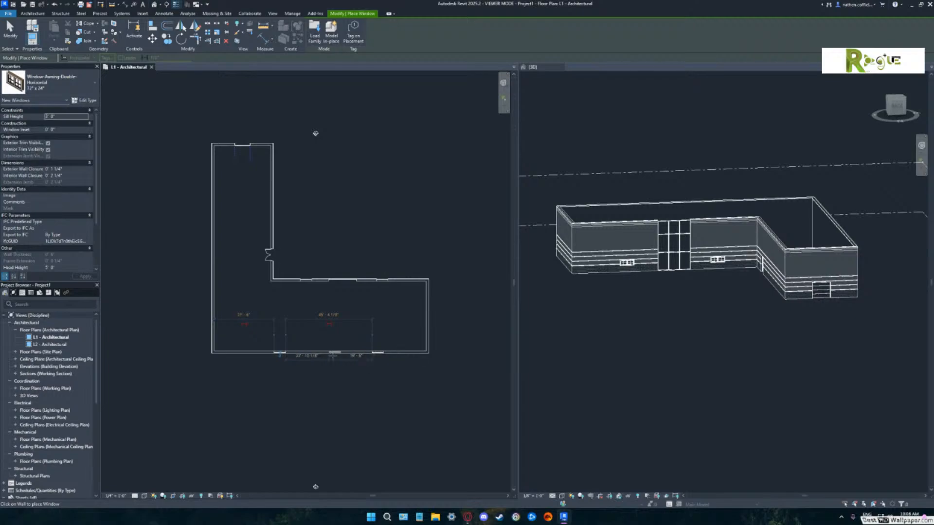
pyautogui.click(329, 352)
pyautogui.click(429, 316)
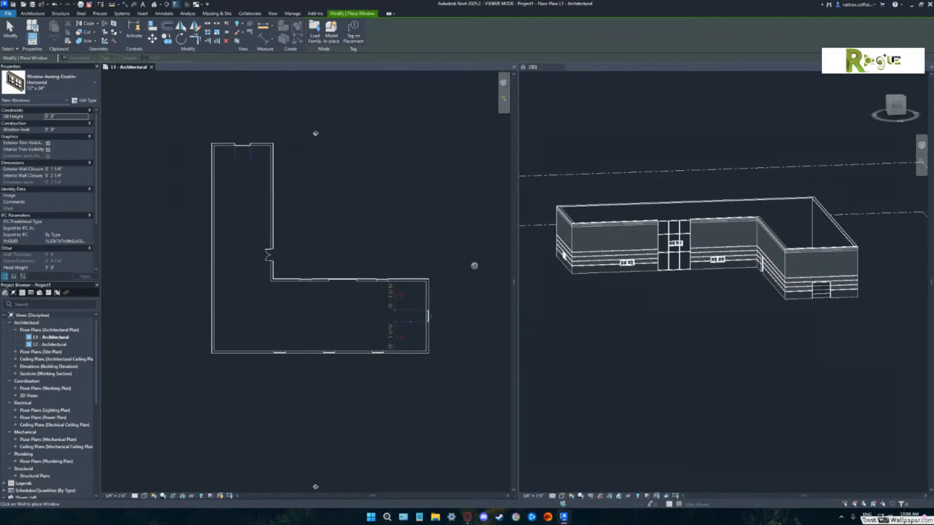
pyautogui.click(628, 286)
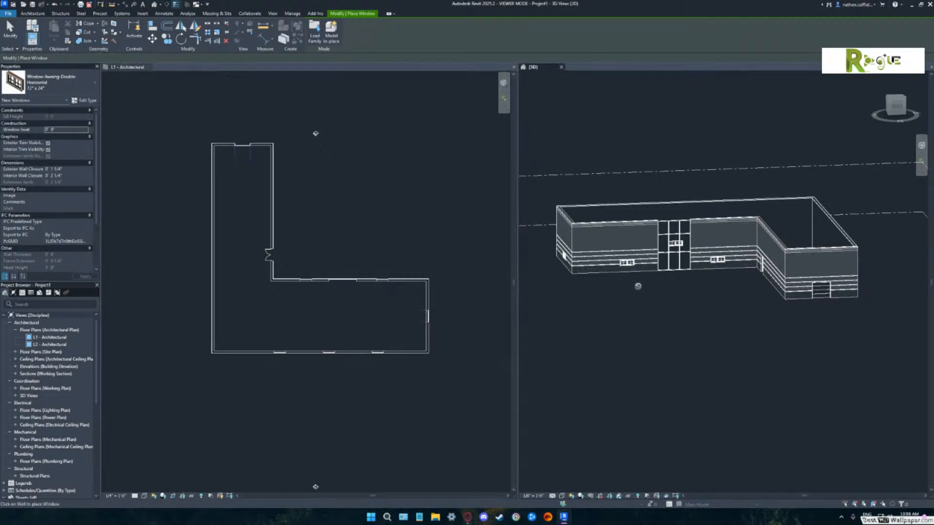
pyautogui.moveTo(650, 286)
pyautogui.keyDown('shift'); pyautogui.mouseDown(button='middle')
pyautogui.moveTo(737, 292)
pyautogui.moveTo(695, 305)
pyautogui.moveTo(642, 281)
pyautogui.moveTo(732, 321)
pyautogui.moveTo(713, 310)
pyautogui.moveTo(684, 312)
pyautogui.moveTo(667, 294)
pyautogui.mouseUp(button='middle'); pyautogui.keyUp('shift')
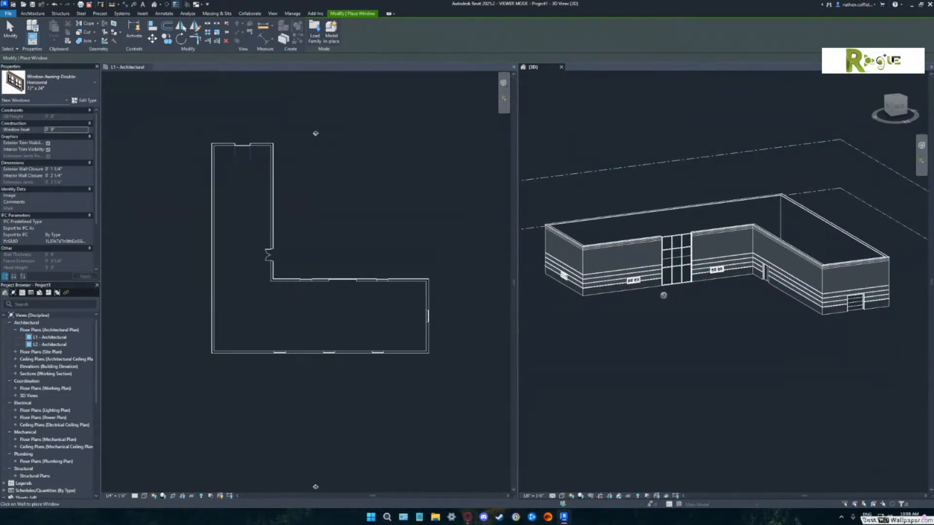
pyautogui.press('Escape')
pyautogui.press('Escape')
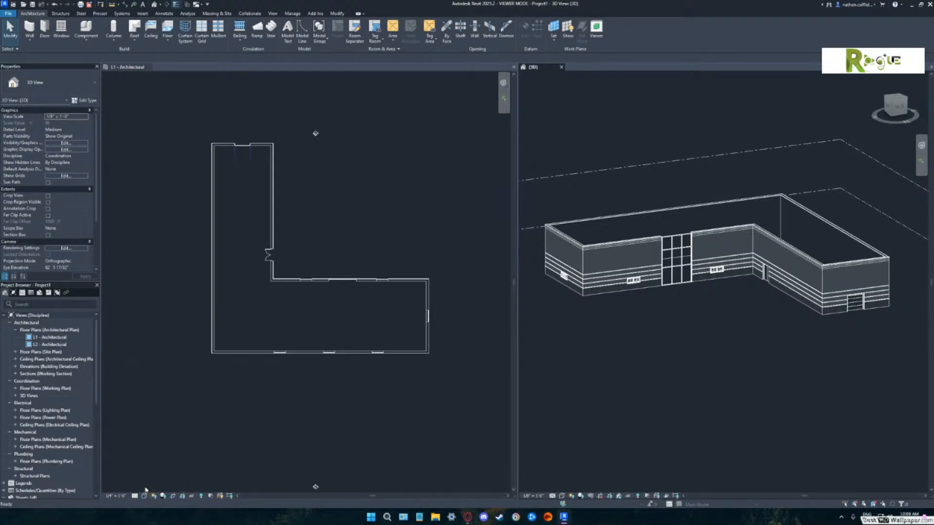
# Set the 3D view's visual style to Shaded.
pyautogui.click(562, 496)
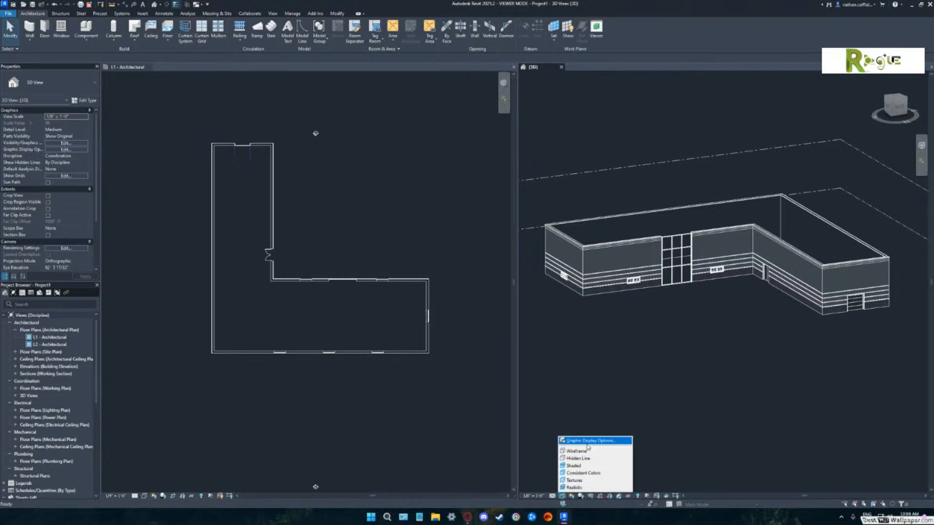
pyautogui.click(576, 465)
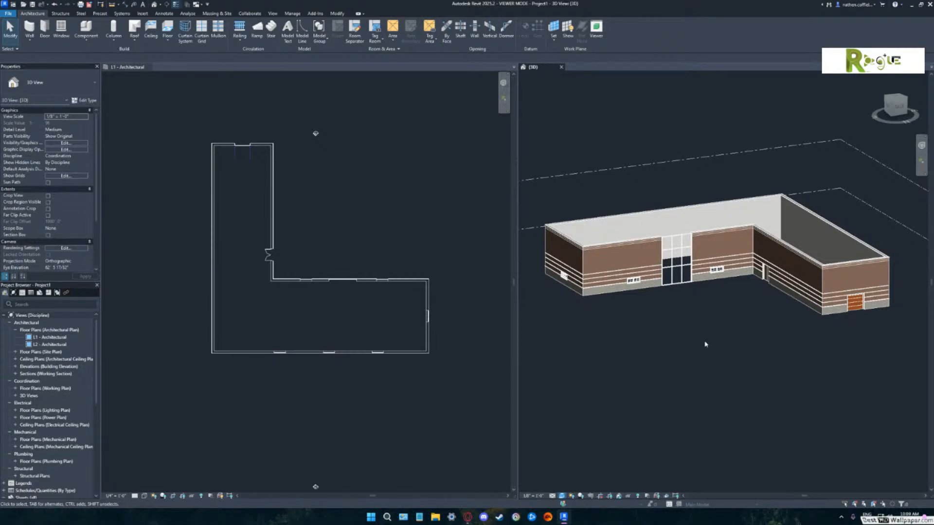
pyautogui.scroll(-2, 706, 344)
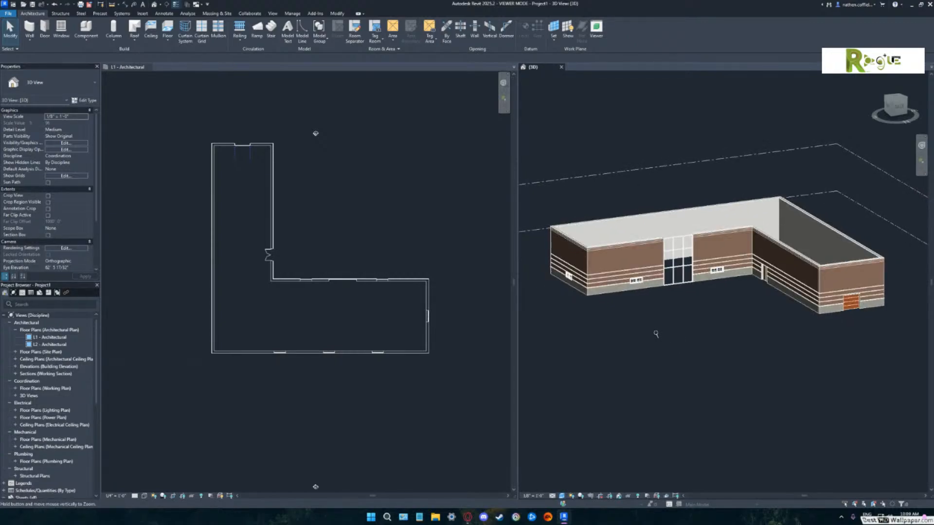
pyautogui.moveTo(663, 336)
pyautogui.keyDown('shift'); pyautogui.mouseDown(button='middle')
pyautogui.moveTo(857, 329)
pyautogui.moveTo(673, 335)
pyautogui.mouseUp(button='middle'); pyautogui.keyUp('shift')
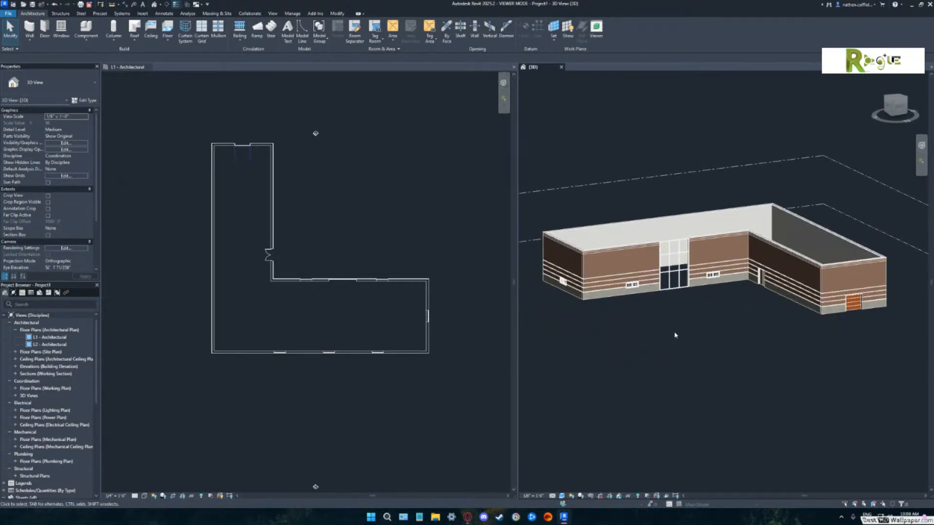
# Examine the shaded building from several angles in the 3D view, including its walls, curtain wall, doors and windows.
pyautogui.click(674, 220)
pyautogui.keyDown('shift'); pyautogui.moveTo(674, 221); pyautogui.dragTo(725, 258, button='middle'); pyautogui.keyUp('shift')
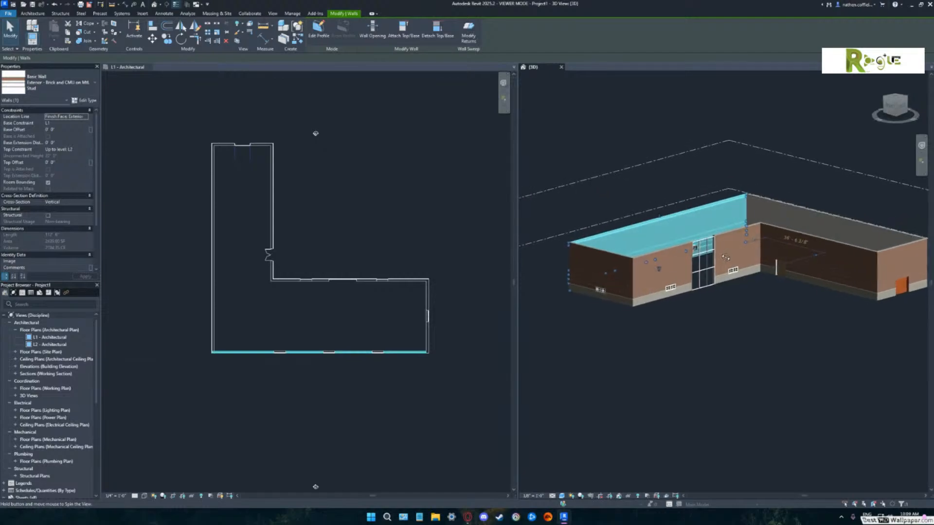
pyautogui.moveTo(754, 311); pyautogui.dragTo(713, 285, button='middle')
pyautogui.click(714, 295)
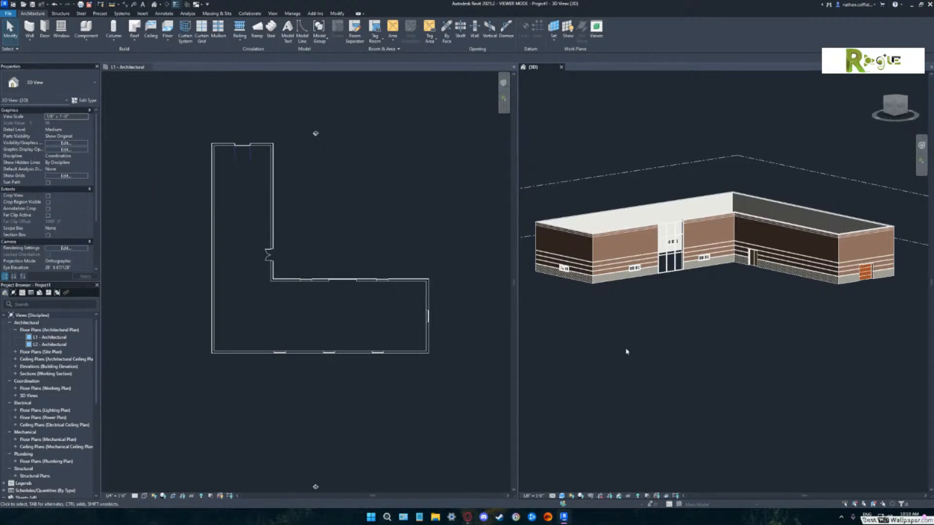
pyautogui.keyDown('shift'); pyautogui.moveTo(626, 351); pyautogui.dragTo(653, 304, button='middle'); pyautogui.keyUp('shift')
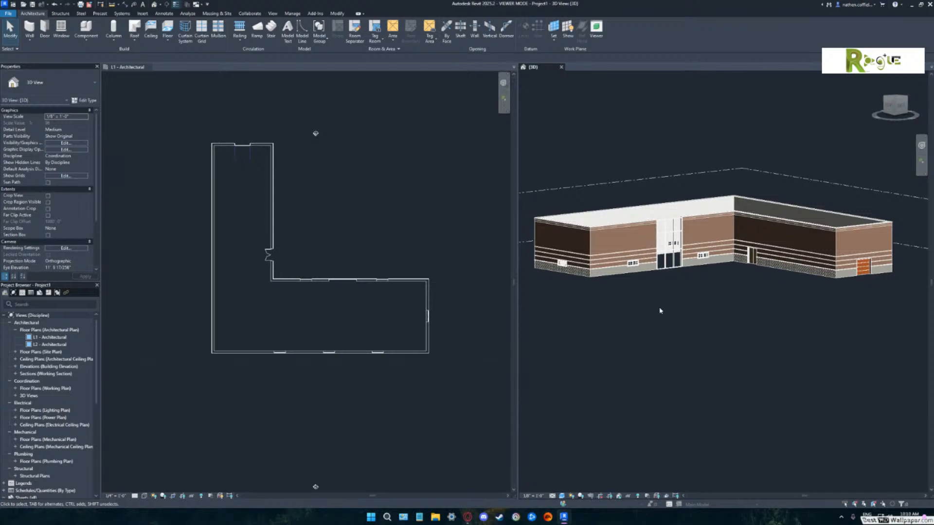
pyautogui.click(273, 13)
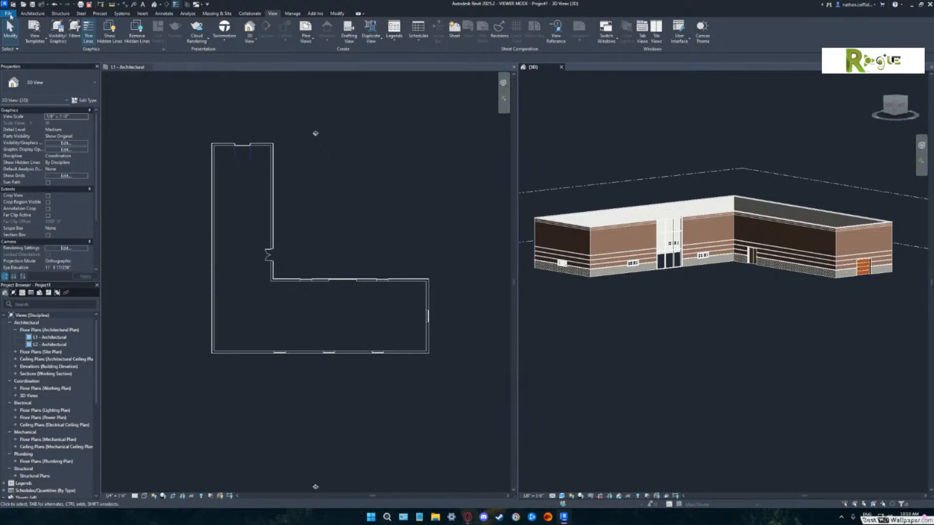
pyautogui.click(32, 14)
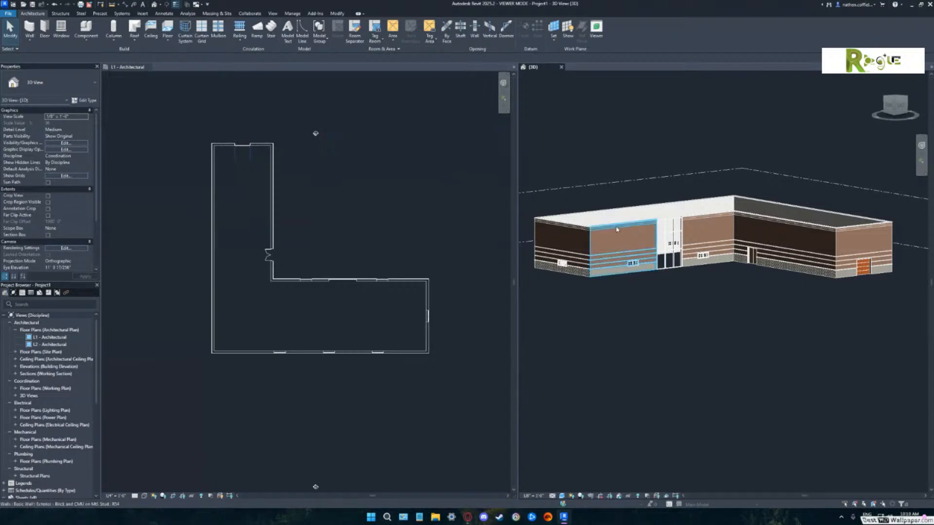
pyautogui.keyDown('shift'); pyautogui.moveTo(676, 288); pyautogui.dragTo(715, 296, button='middle'); pyautogui.keyUp('shift')
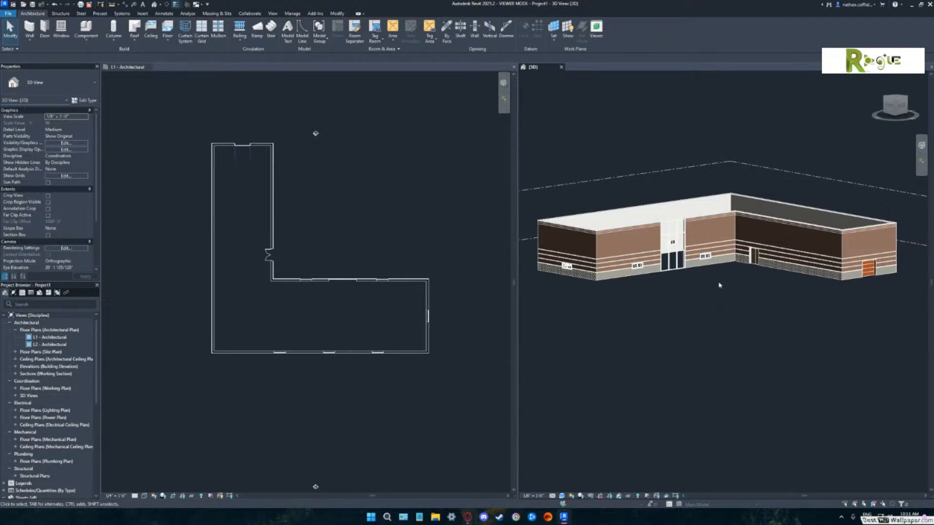
pyautogui.keyDown('shift'); pyautogui.moveTo(725, 292); pyautogui.dragTo(877, 341, button='middle'); pyautogui.keyUp('shift')
pyautogui.keyDown('shift'); pyautogui.moveTo(824, 259); pyautogui.dragTo(578, 252, button='middle'); pyautogui.keyUp('shift')
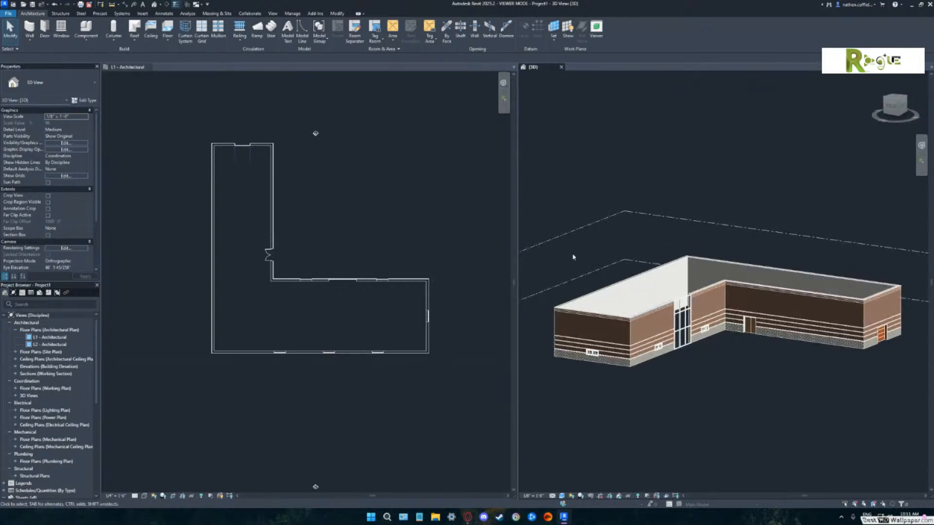
pyautogui.moveTo(687, 372); pyautogui.dragTo(686, 311, button='middle')
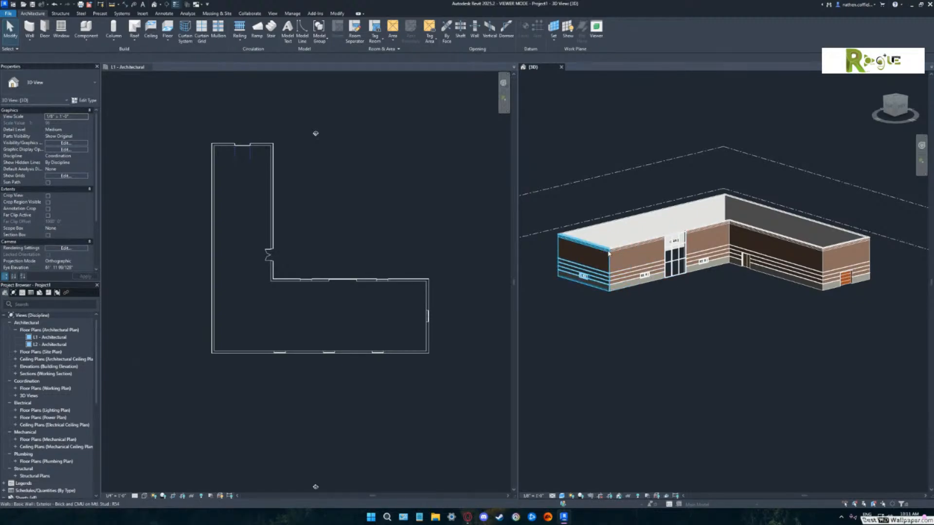
# Select the brick wall between the building's outer corner and the curtain wall, and open its type's structure in the Edit Assembly dialog.
pyautogui.scroll(6, 609, 253)
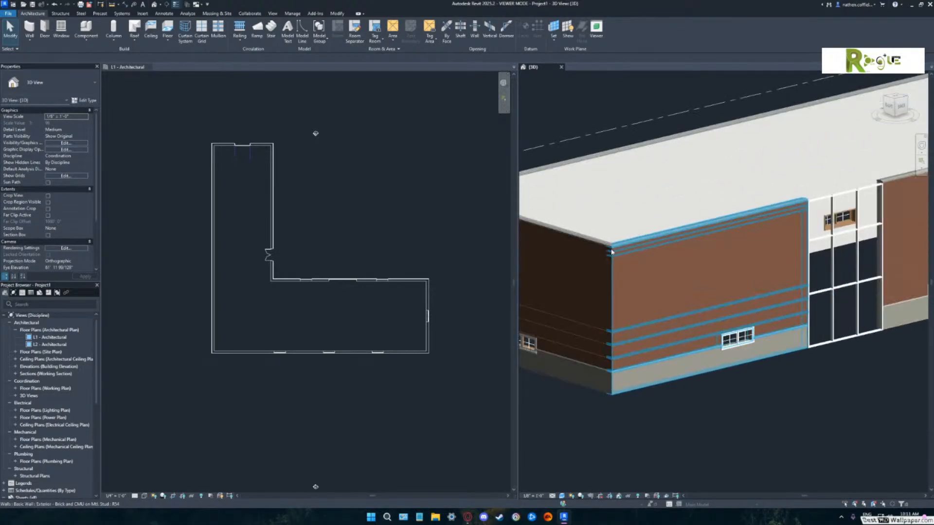
pyautogui.scroll(6, 612, 251)
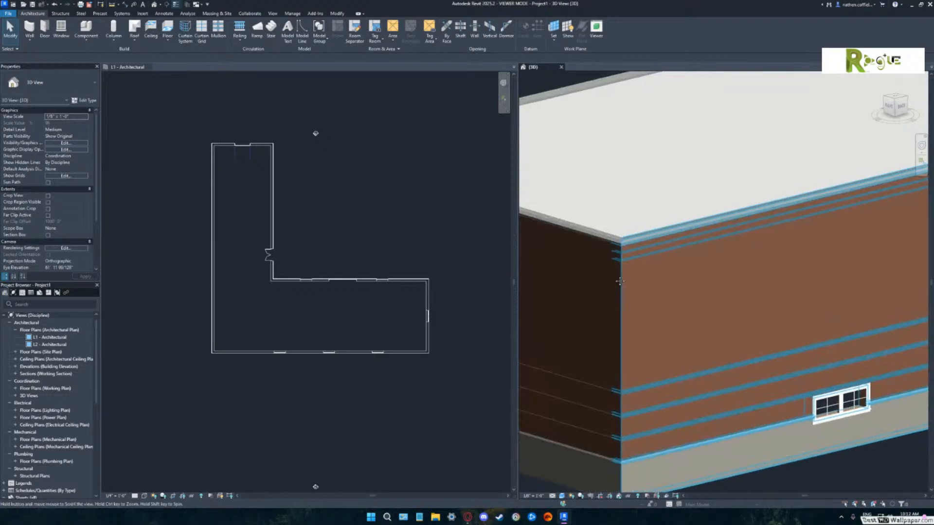
pyautogui.moveTo(619, 281); pyautogui.dragTo(729, 270, button='middle')
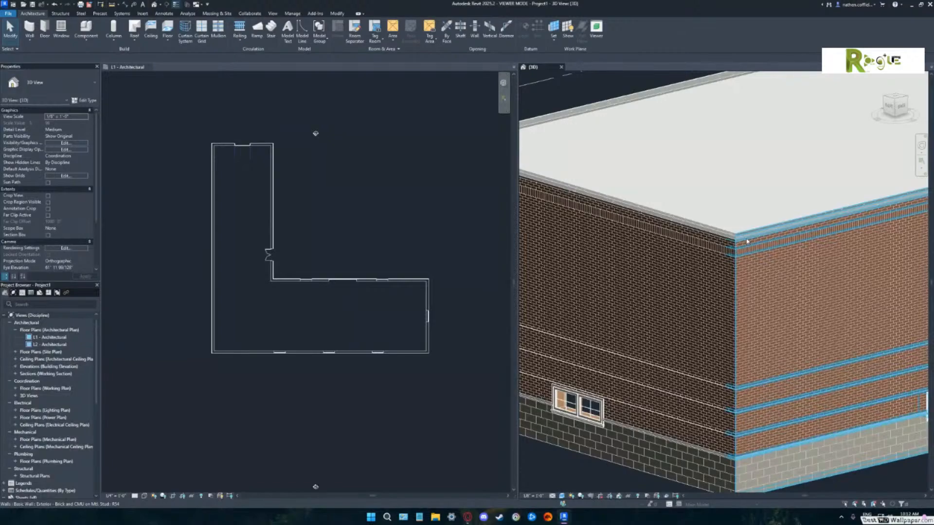
pyautogui.click(747, 250)
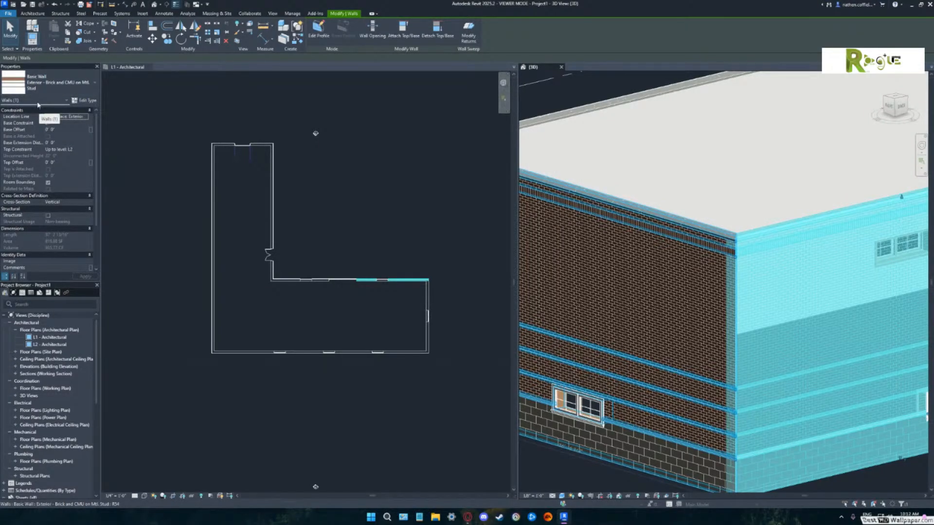
pyautogui.click(86, 102)
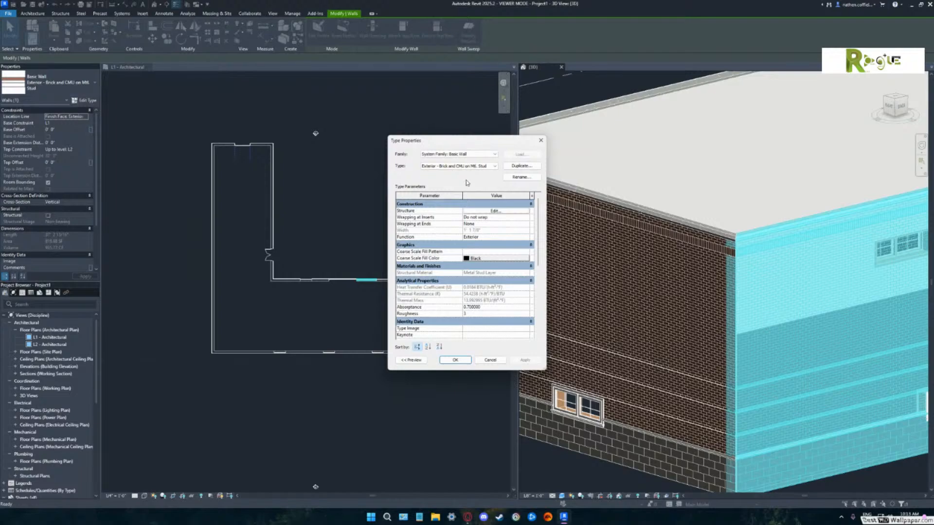
pyautogui.click(495, 212)
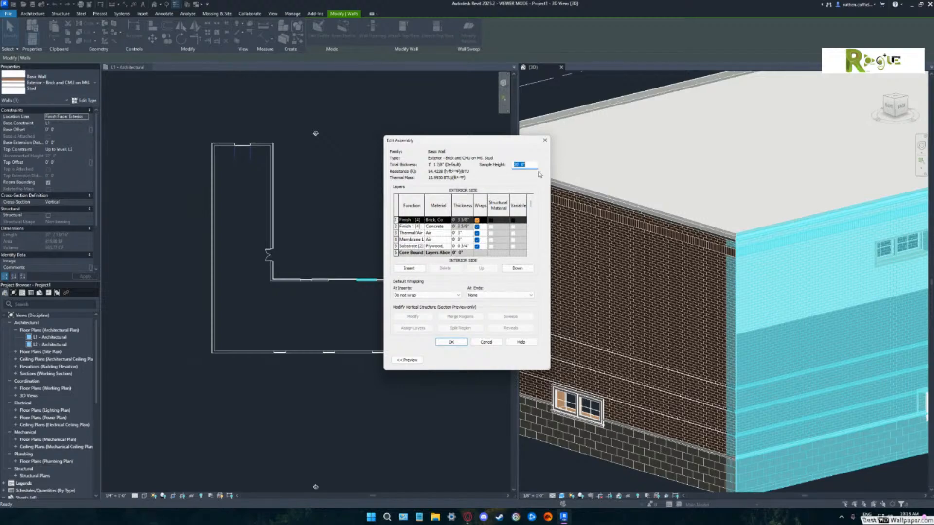
# Enlarge and reposition the Edit Assembly dialog to show all wall layers with their full functions, materials and thicknesses.
pyautogui.moveTo(386, 137); pyautogui.dragTo(317, 118)
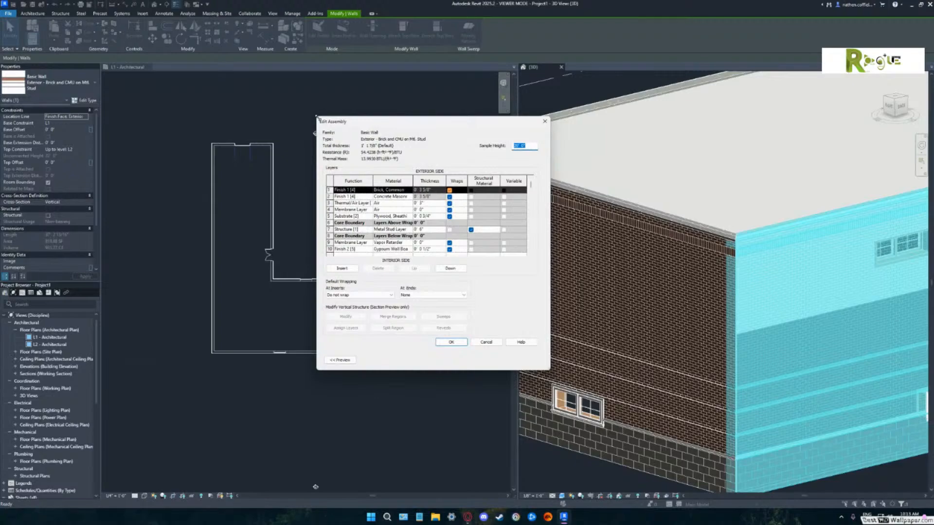
pyautogui.moveTo(550, 368); pyautogui.dragTo(615, 413)
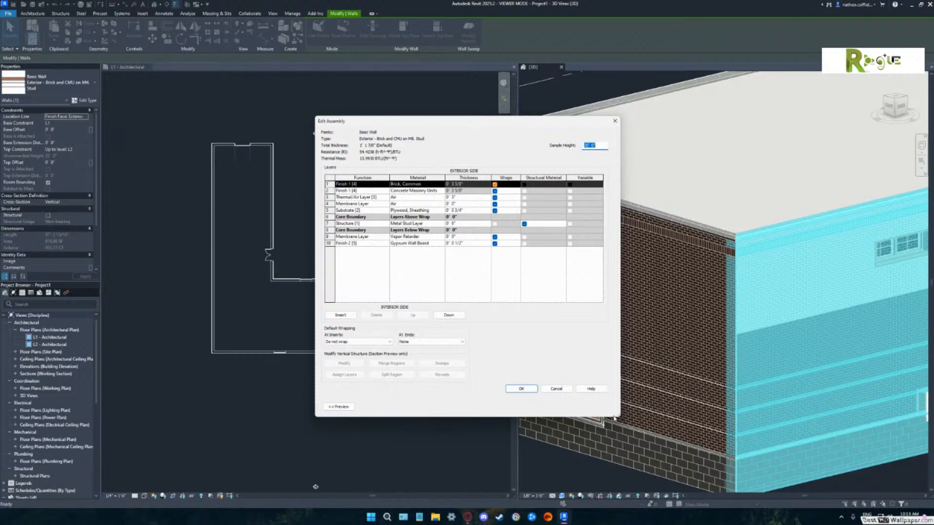
pyautogui.moveTo(613, 418); pyautogui.dragTo(658, 407)
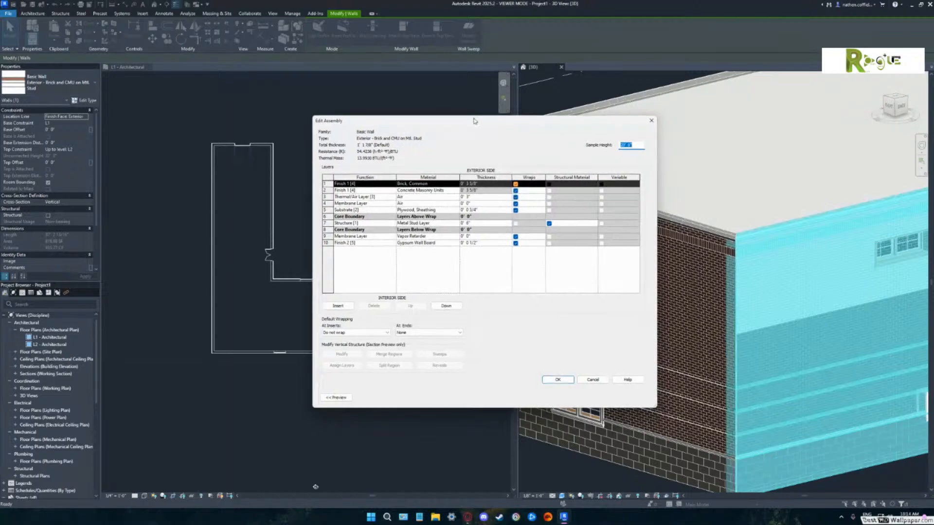
pyautogui.moveTo(477, 121); pyautogui.dragTo(449, 112)
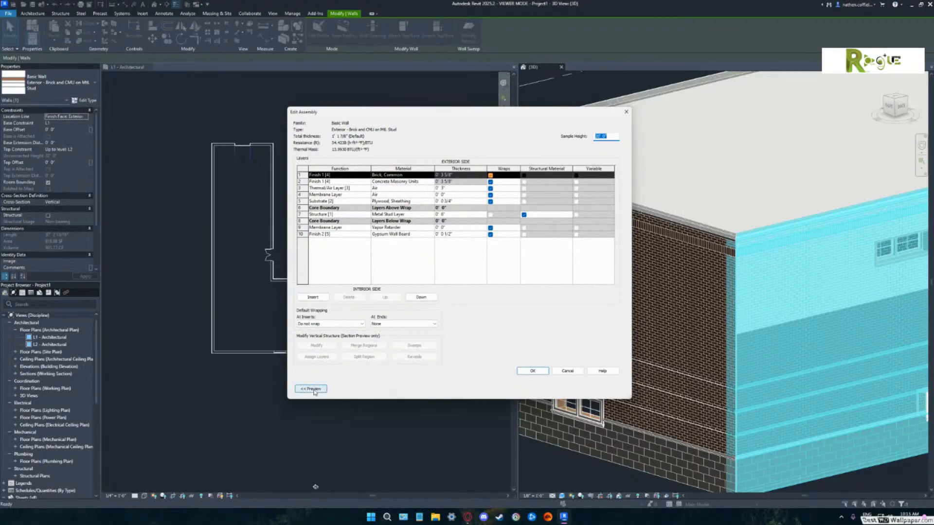
# Show the wall assembly preview and switch it to the Section: Modify type attributes view.
pyautogui.click(311, 389)
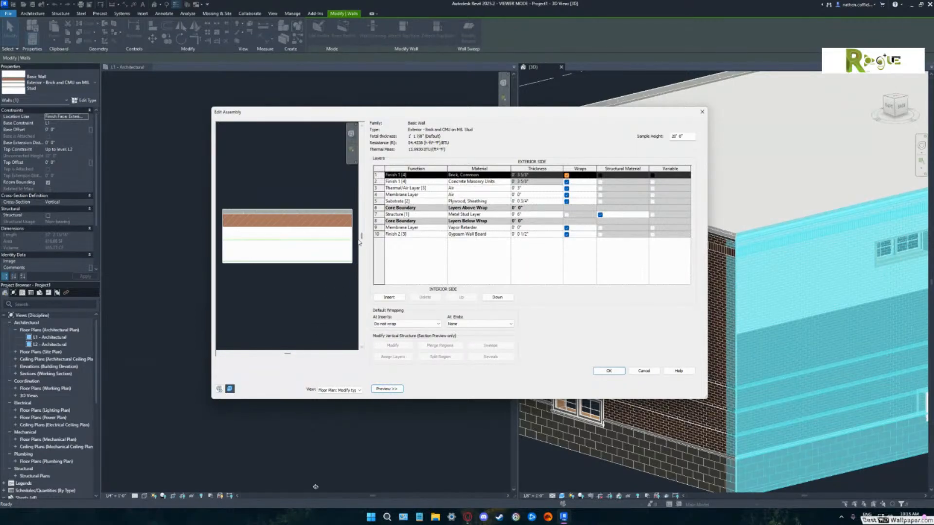
pyautogui.scroll(-1, 305, 245)
pyautogui.scroll(2, 305, 244)
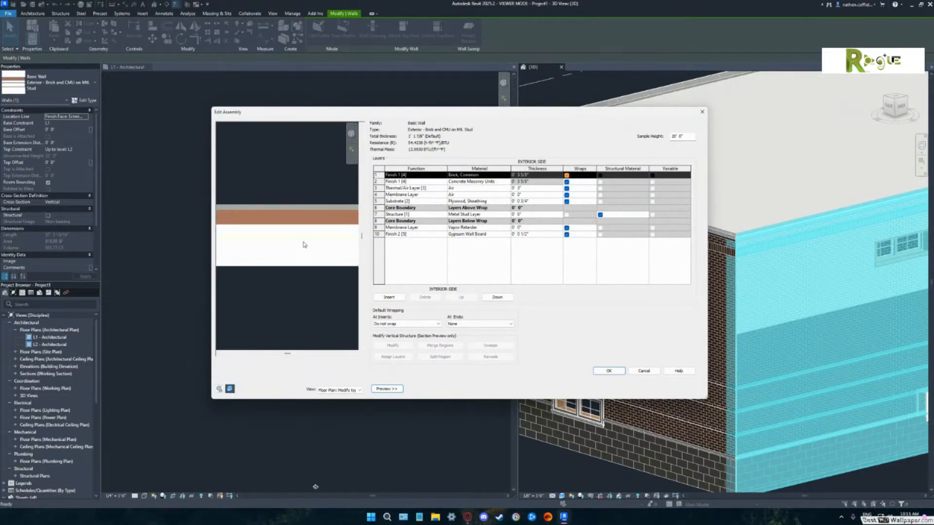
pyautogui.scroll(-1, 305, 243)
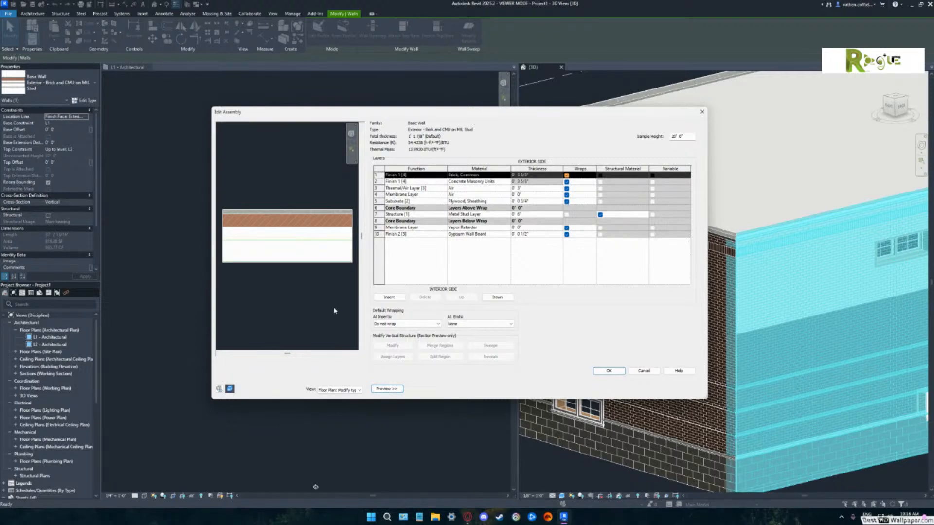
pyautogui.click(349, 392)
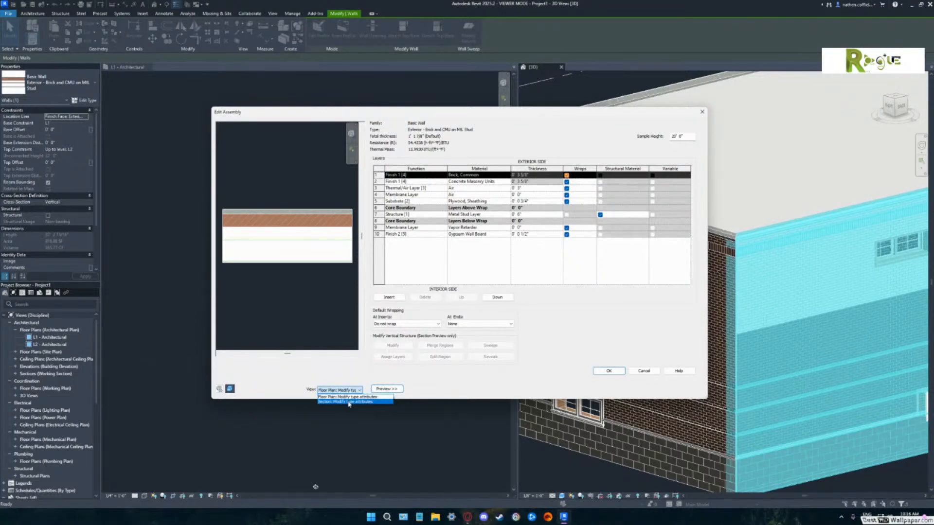
pyautogui.click(347, 401)
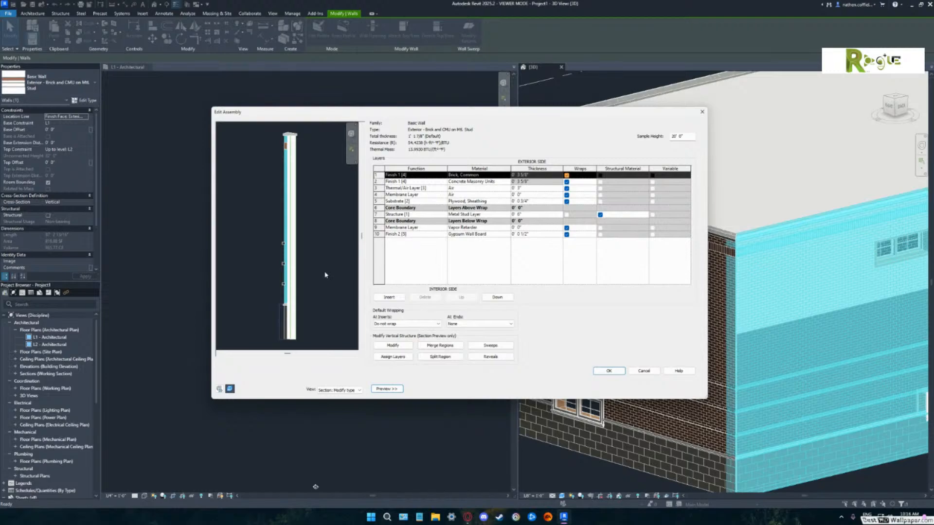
# Open the Wall Sweeps dialog for the wall type and enlarge it to show the sweep settings.
pyautogui.click(487, 346)
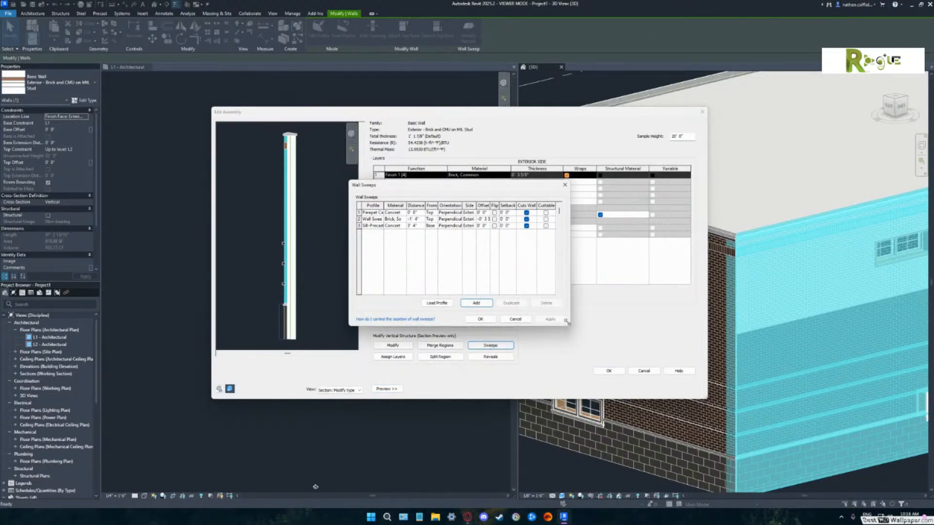
pyautogui.moveTo(569, 324); pyautogui.dragTo(664, 362)
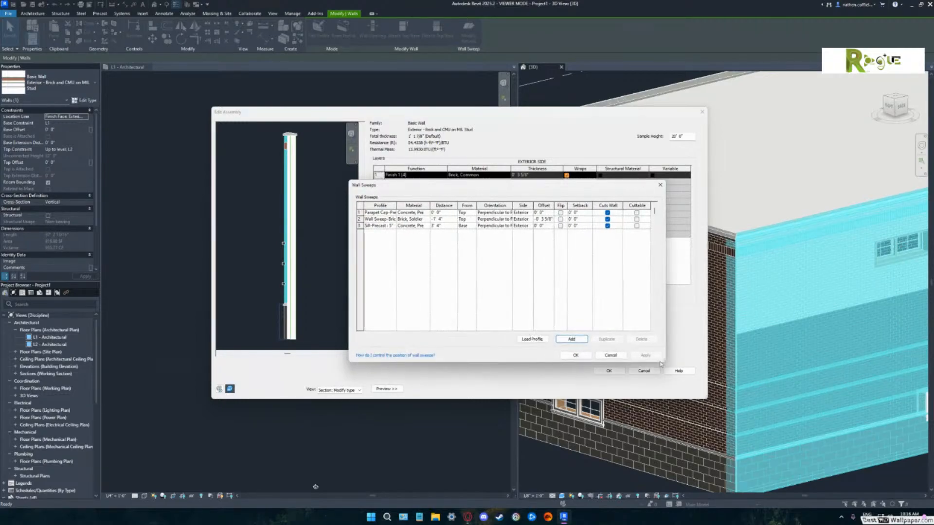
pyautogui.moveTo(506, 186); pyautogui.dragTo(488, 187)
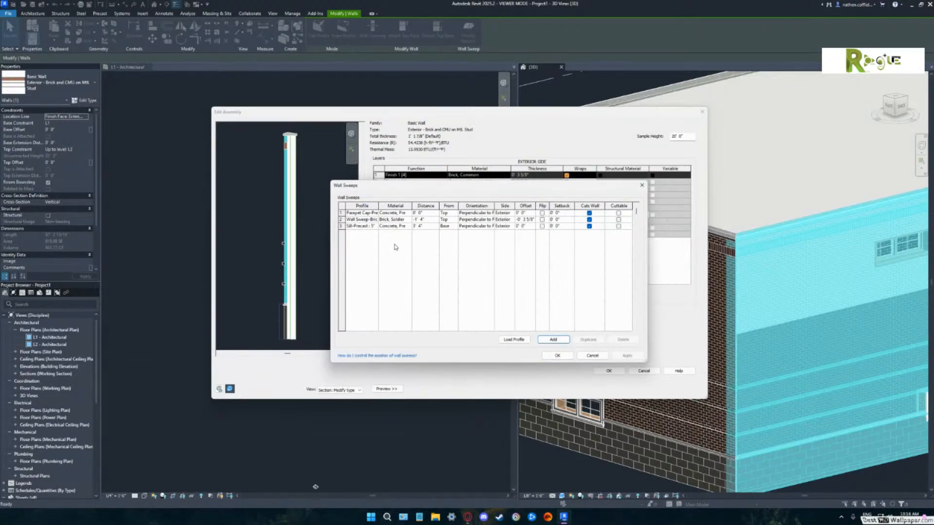
# Delete the precast sill sweep located 3' 4" from the wall base.
pyautogui.click(388, 226)
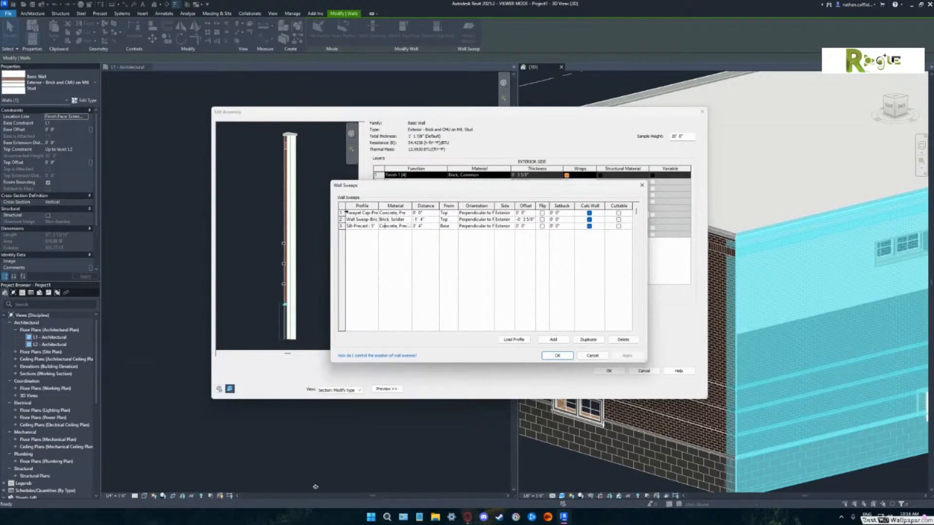
pyautogui.click(361, 234)
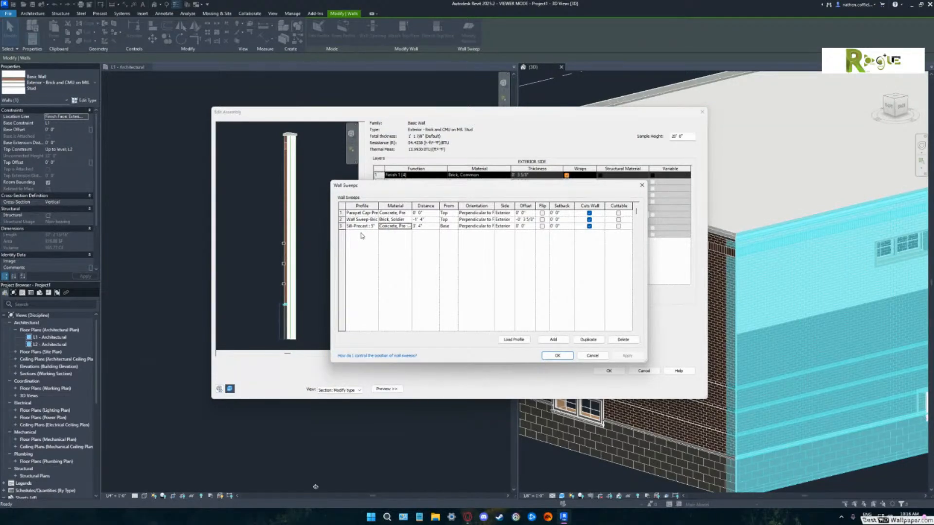
pyautogui.click(349, 209)
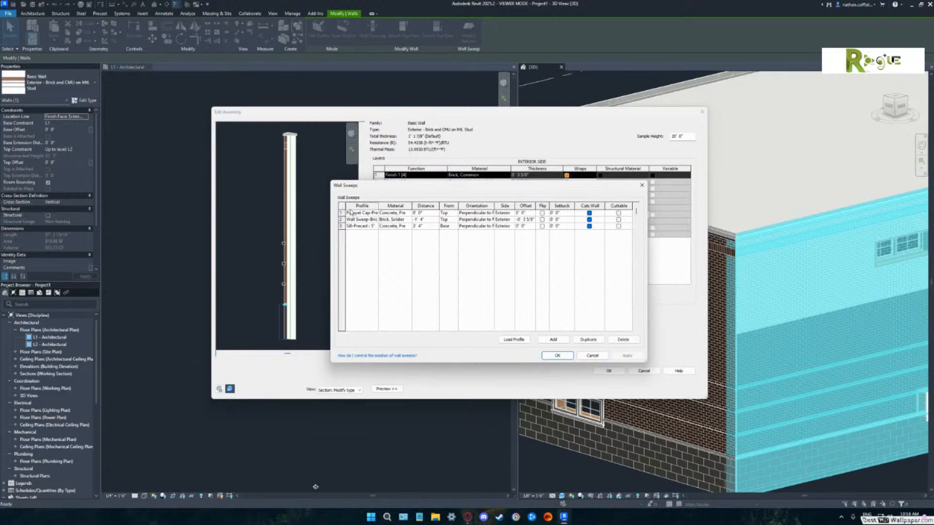
pyautogui.click(372, 225)
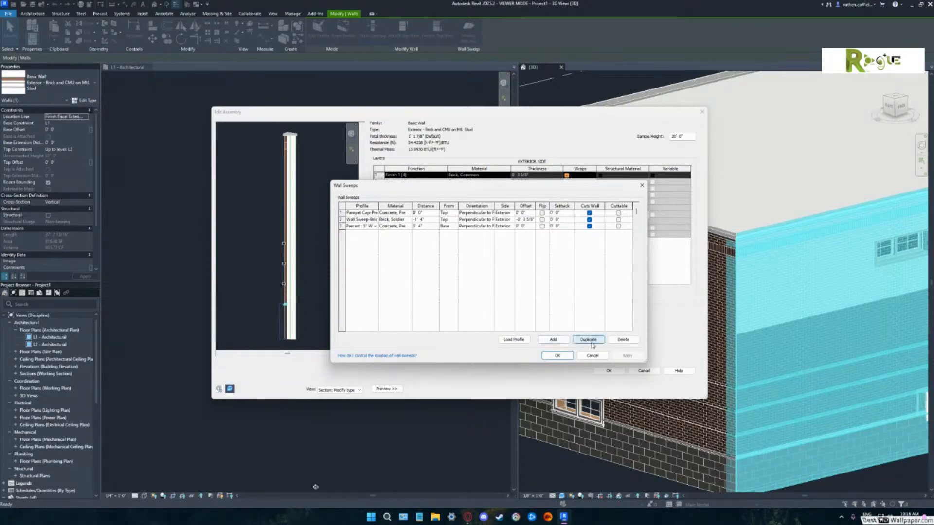
pyautogui.click(617, 343)
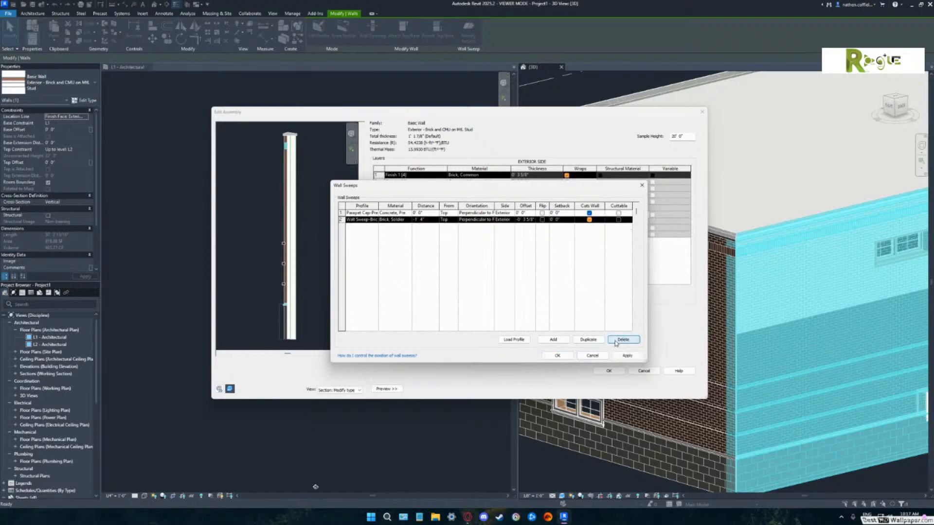
# Delete the brick soldier course and precast parapet cap sweeps from the wall type and accept the emptied sweep list.
pyautogui.click(614, 341)
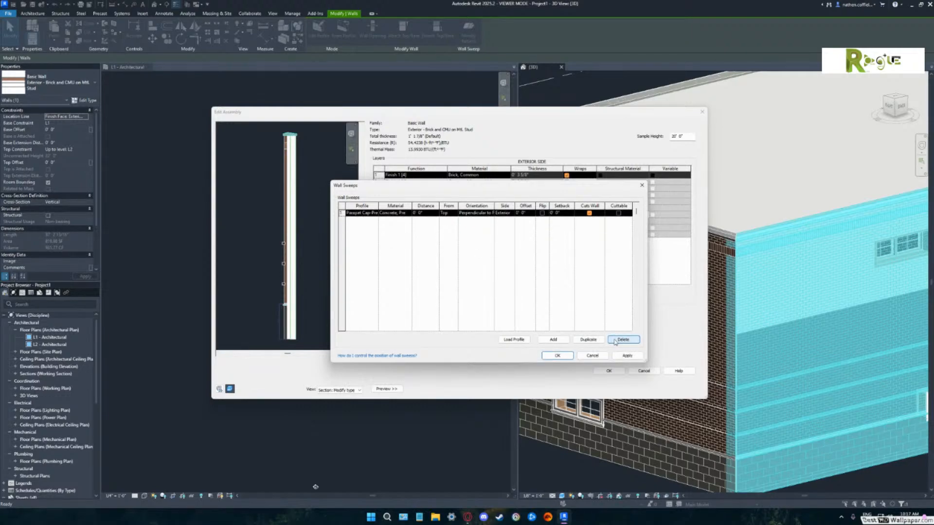
pyautogui.click(615, 342)
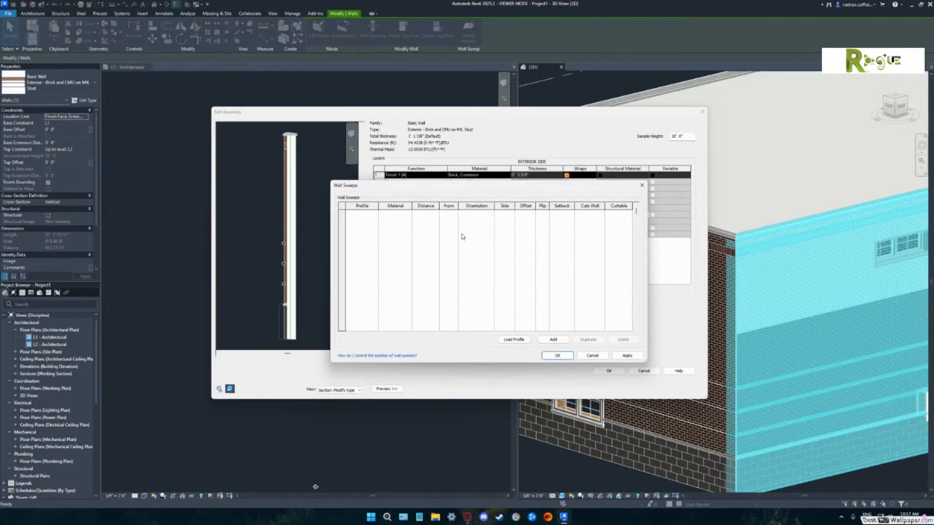
pyautogui.click(558, 356)
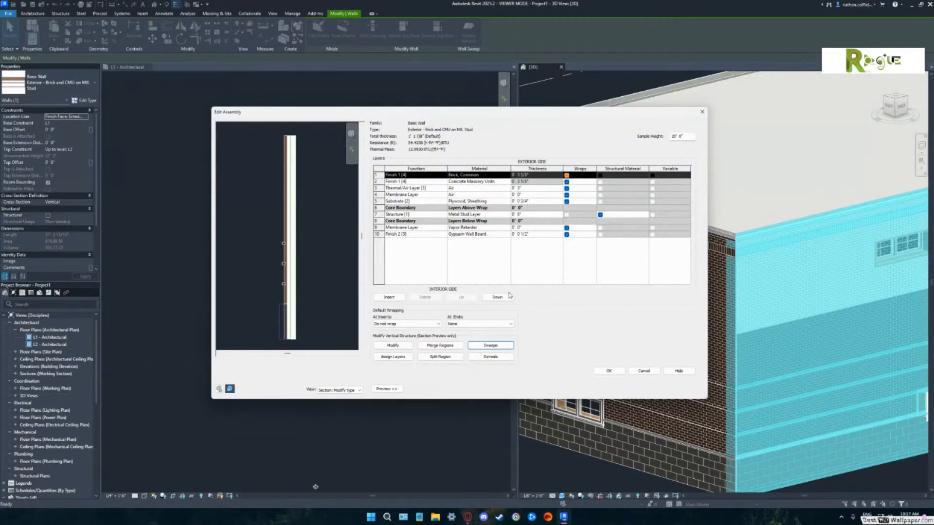
# Delete all three one-brick course reveals from the wall type and apply the assembly changes to the model's walls.
pyautogui.click(487, 357)
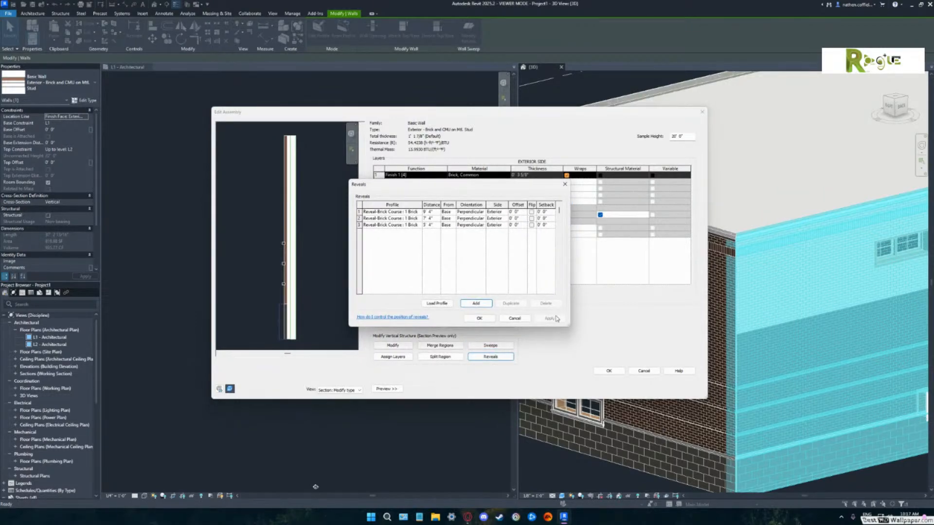
pyautogui.moveTo(567, 326); pyautogui.dragTo(626, 350)
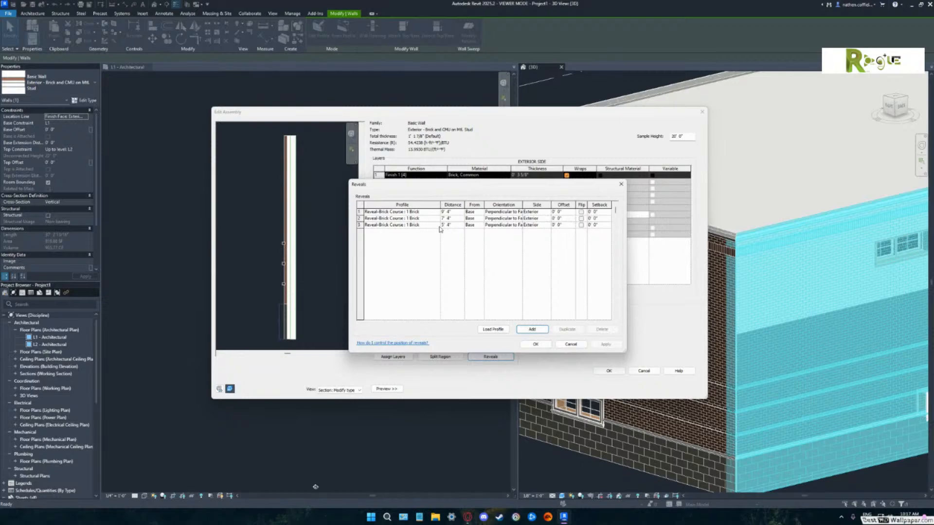
pyautogui.click(437, 225)
pyautogui.click(598, 332)
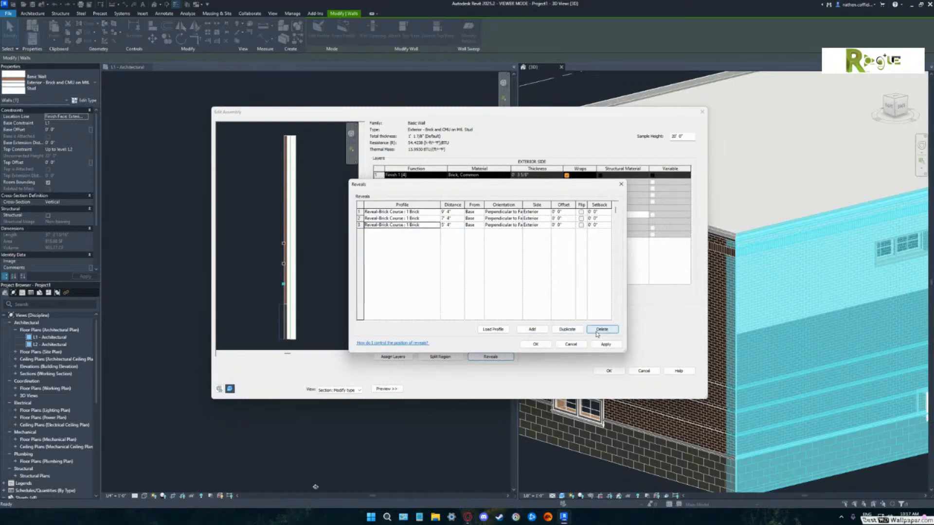
pyautogui.click(598, 330)
pyautogui.click(598, 330)
pyautogui.click(598, 330)
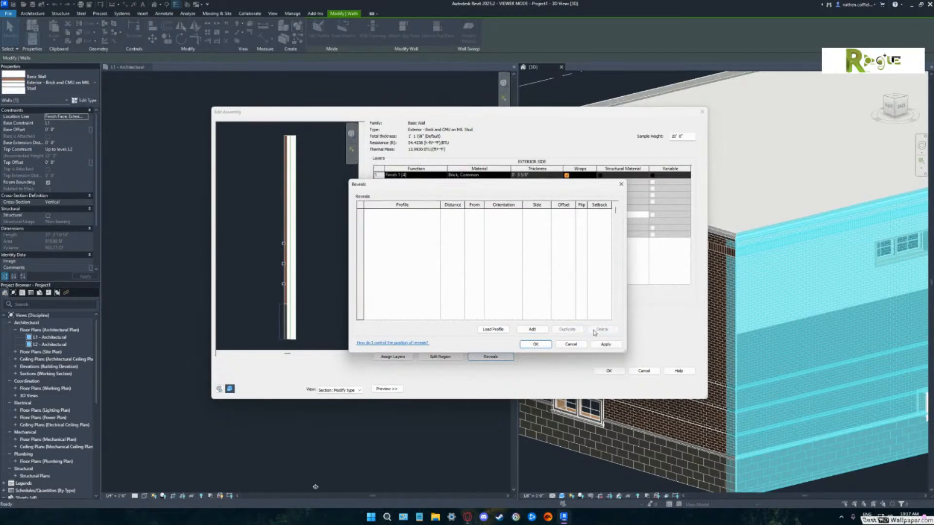
pyautogui.click(535, 344)
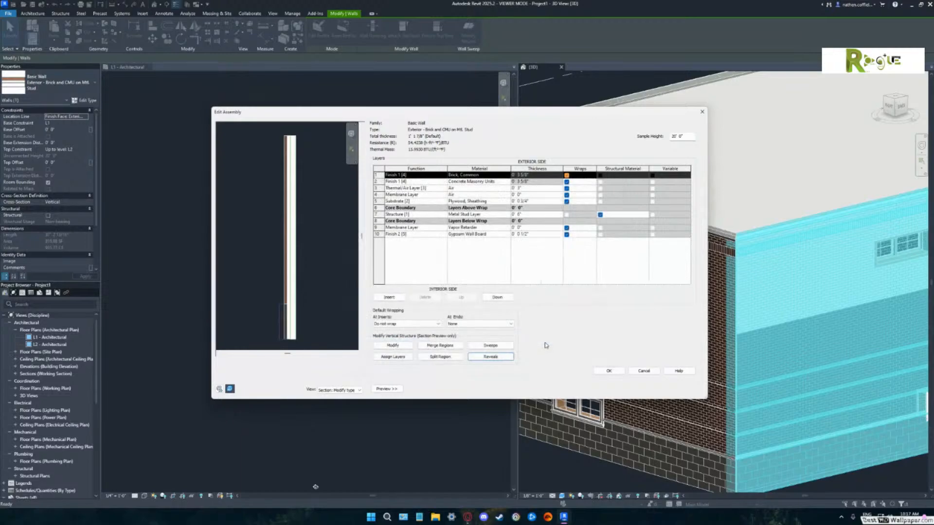
pyautogui.click(609, 372)
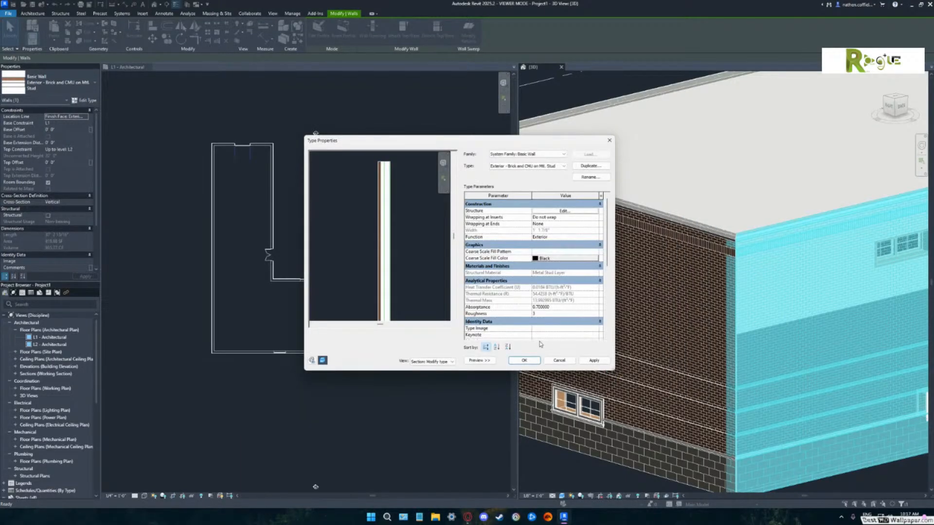
pyautogui.click(530, 361)
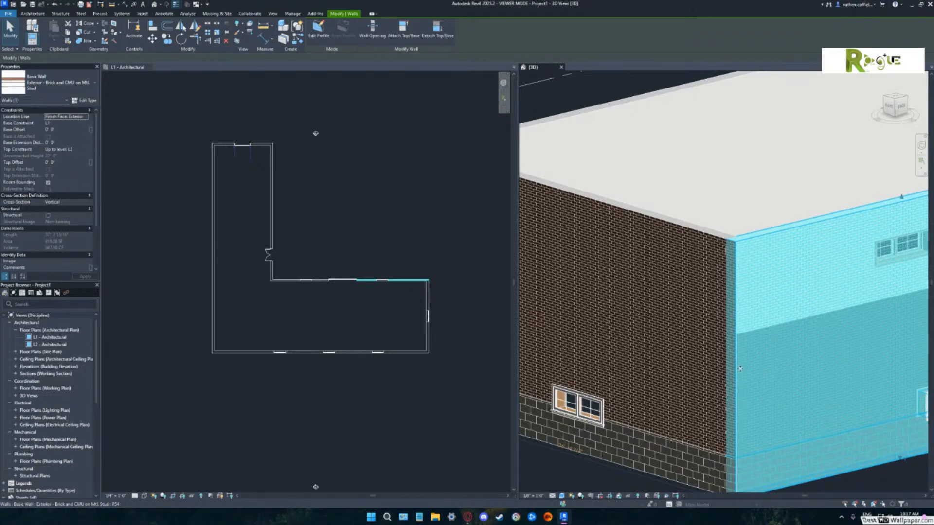
# Reopen the Exterior - Brick and CMU on MTL. Stud type's layer assembly in an enlarged dialog, keeping the Section preview.
pyautogui.keyDown('shift'); pyautogui.moveTo(765, 348); pyautogui.dragTo(734, 333, button='middle'); pyautogui.keyUp('shift')
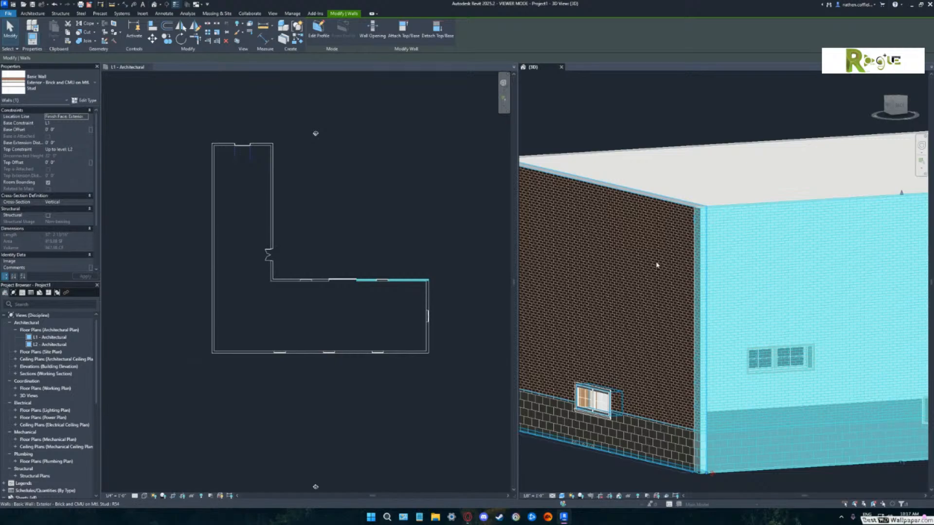
pyautogui.keyDown('shift'); pyautogui.moveTo(638, 337); pyautogui.dragTo(659, 311, button='middle'); pyautogui.keyUp('shift')
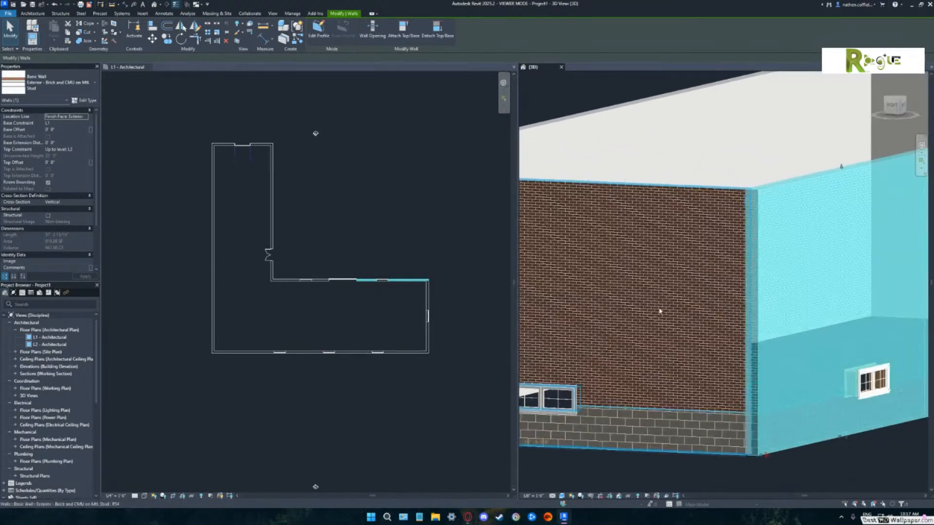
pyautogui.keyDown('shift'); pyautogui.moveTo(714, 328); pyautogui.dragTo(677, 334, button='middle'); pyautogui.keyUp('shift')
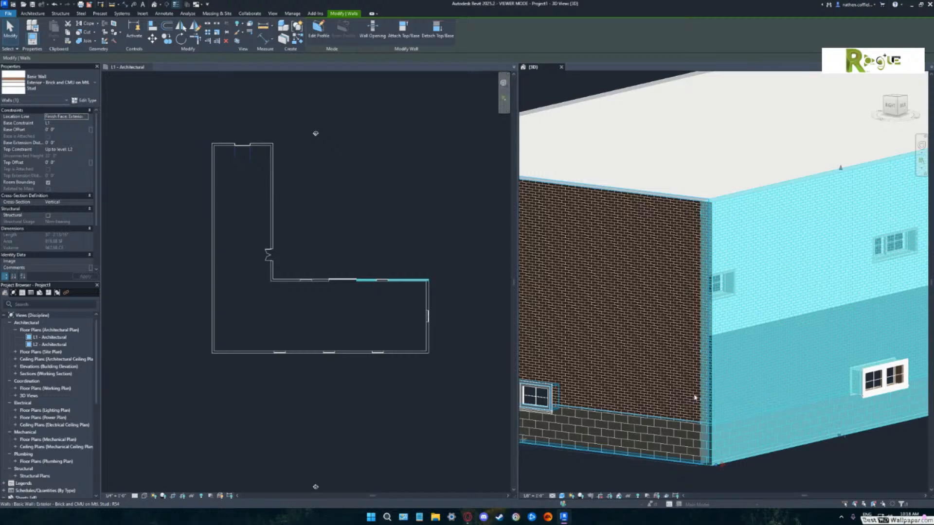
pyautogui.moveTo(754, 411); pyautogui.dragTo(724, 383, button='middle')
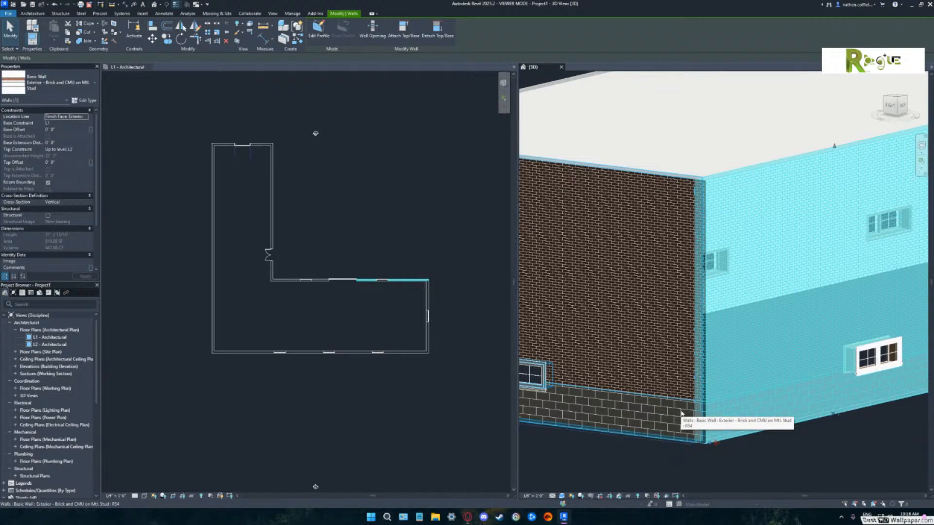
pyautogui.click(87, 101)
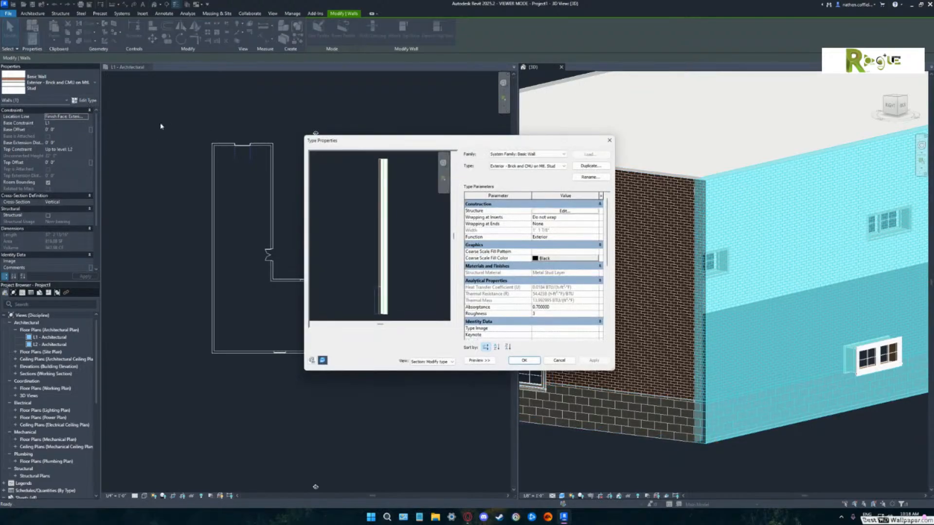
pyautogui.moveTo(607, 369); pyautogui.dragTo(706, 401)
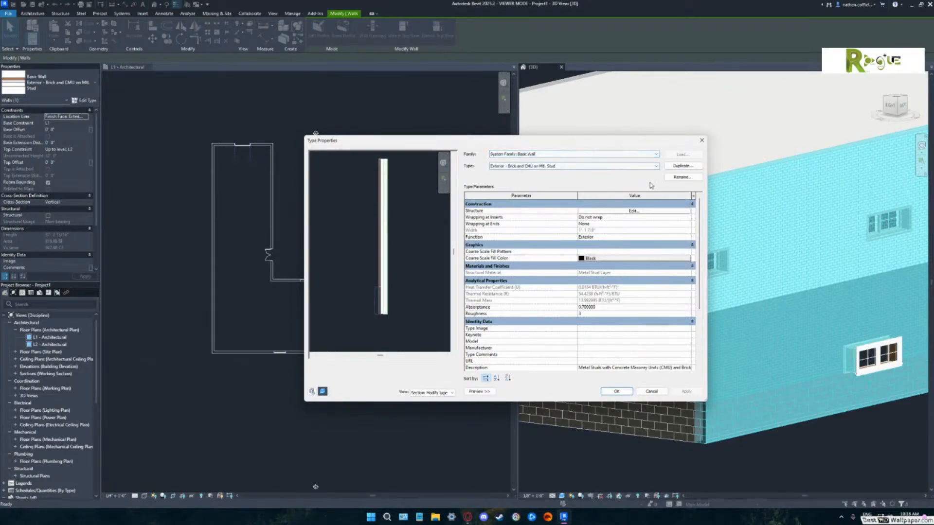
pyautogui.click(634, 212)
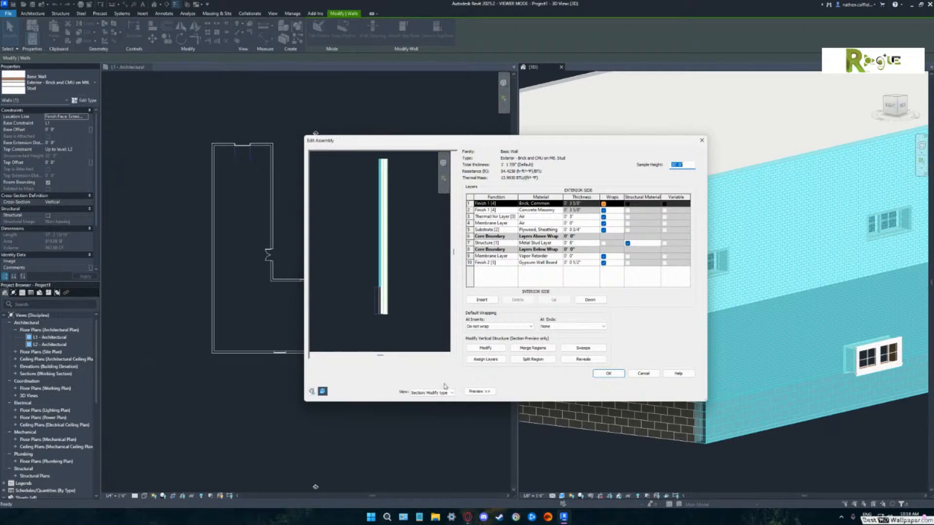
pyautogui.click(432, 392)
pyautogui.click(435, 393)
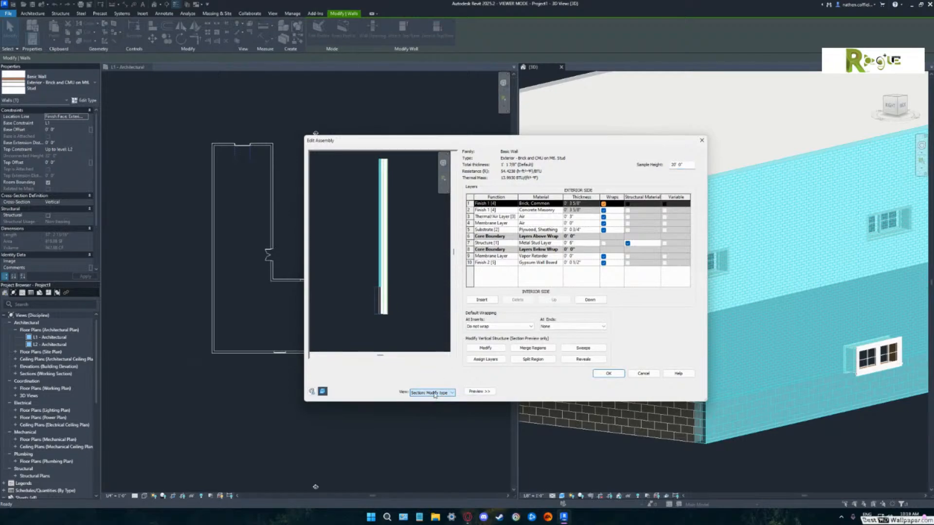
# Examine the Brick, Common and Concrete Masonry finish layers in the exterior wall's section preview.
pyautogui.scroll(-2, 381, 312)
pyautogui.scroll(5, 381, 312)
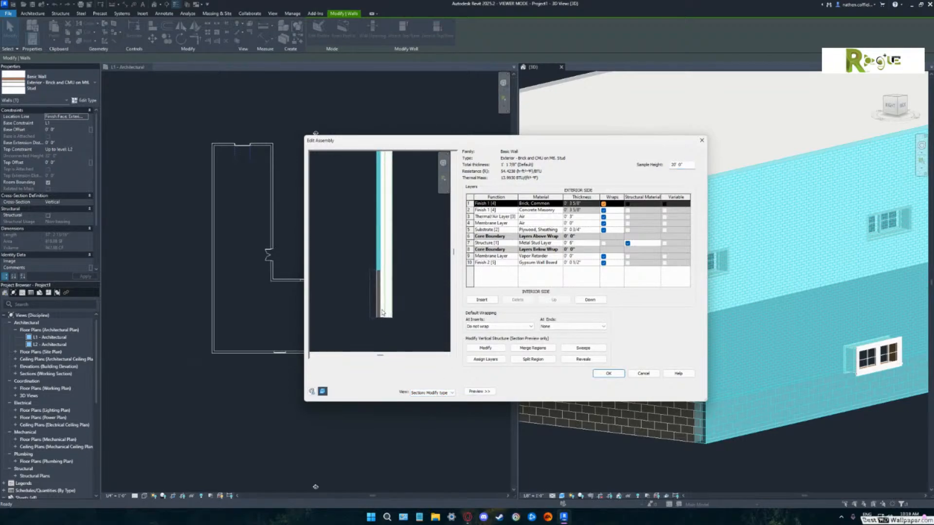
pyautogui.scroll(2, 388, 305)
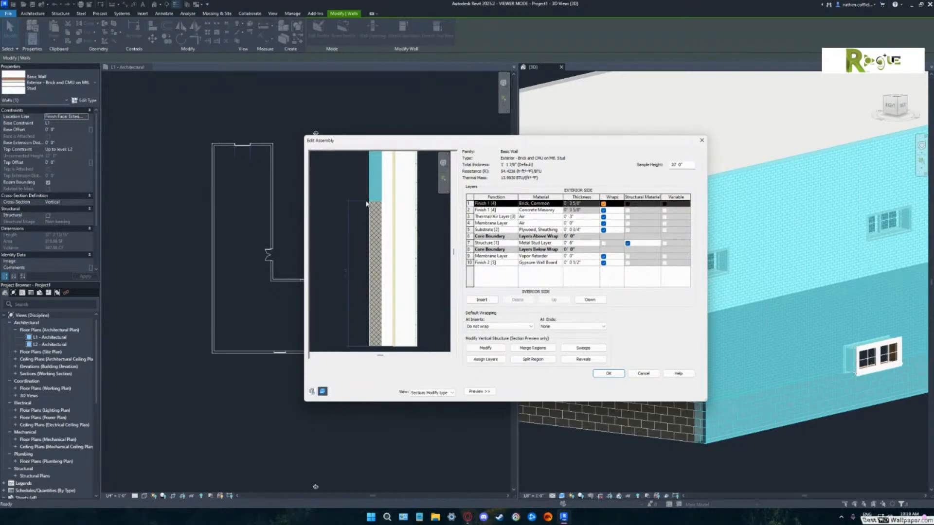
pyautogui.rightClick(365, 203)
pyautogui.press('Escape')
pyautogui.click(470, 209)
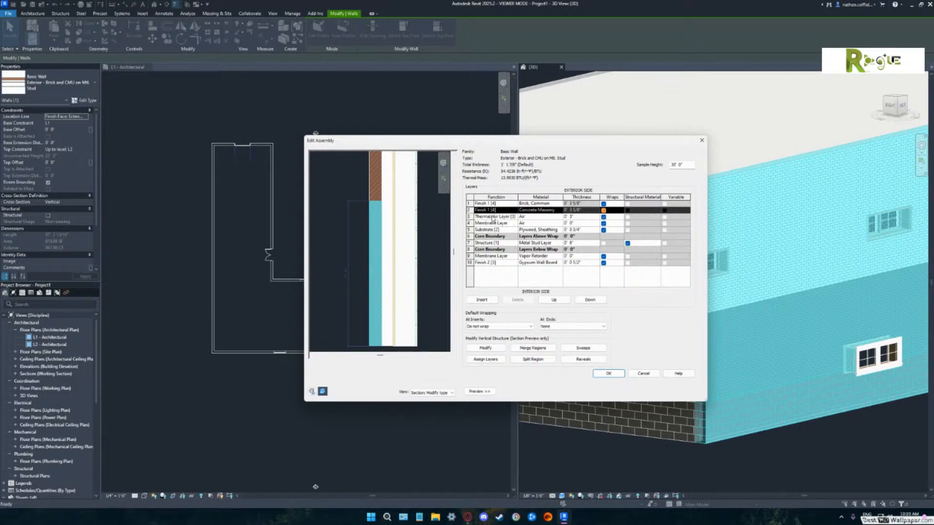
pyautogui.click(470, 203)
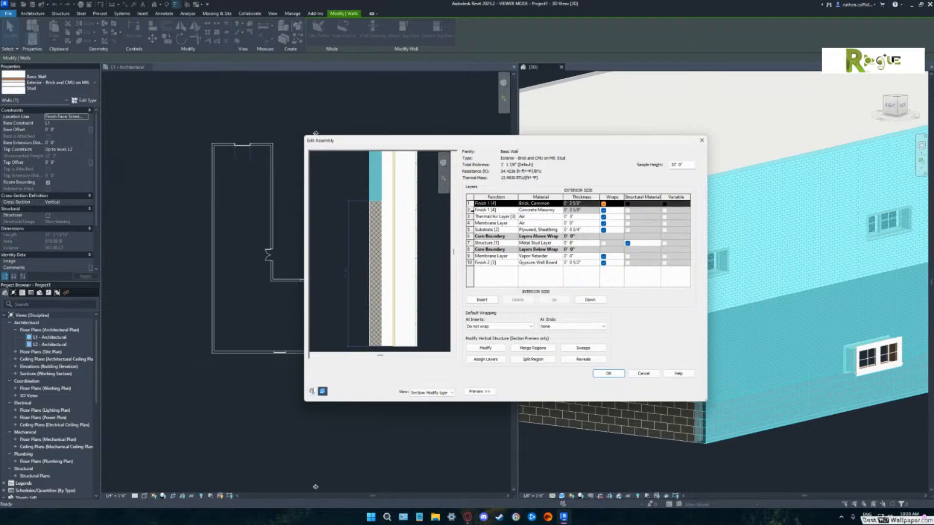
pyautogui.click(469, 210)
pyautogui.click(470, 204)
# Merge the brick and concrete masonry regions at their shared boundary in the wall's section preview.
pyautogui.click(534, 351)
pyautogui.click(542, 348)
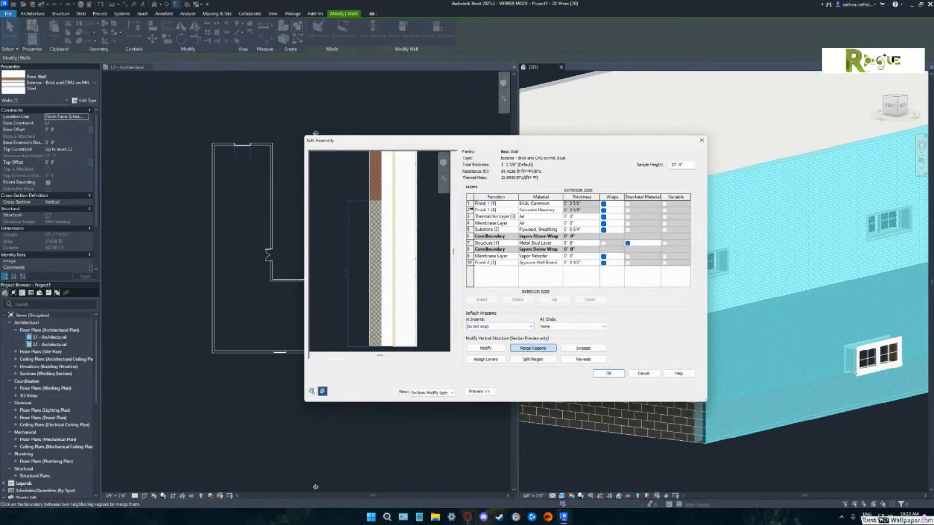
pyautogui.click(470, 210)
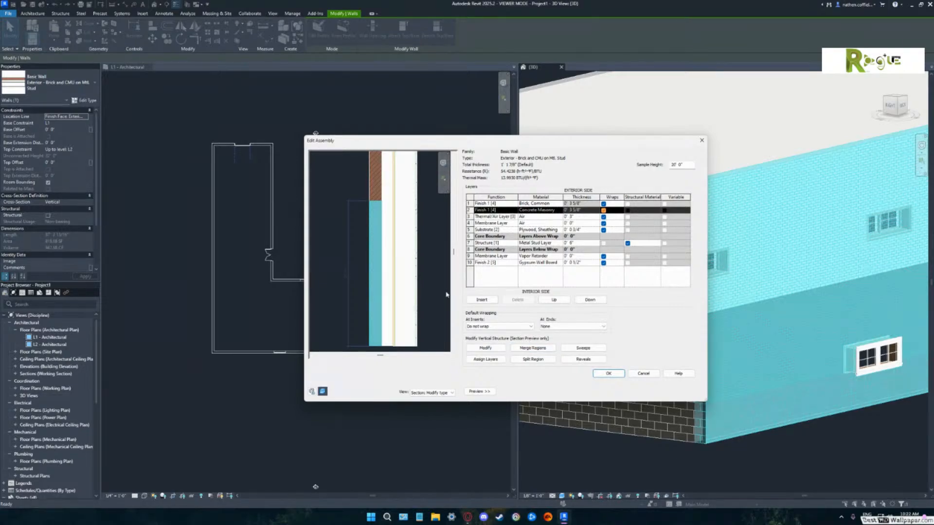
pyautogui.click(544, 348)
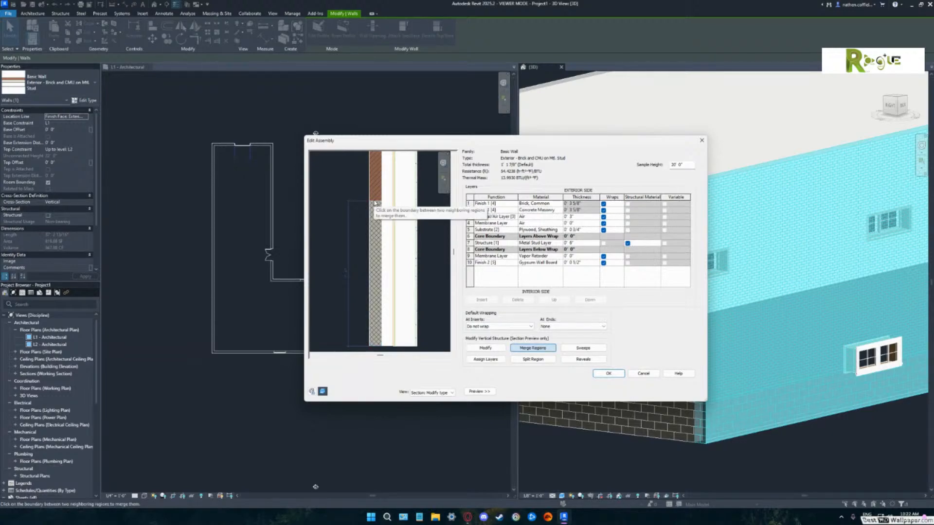
pyautogui.click(375, 201)
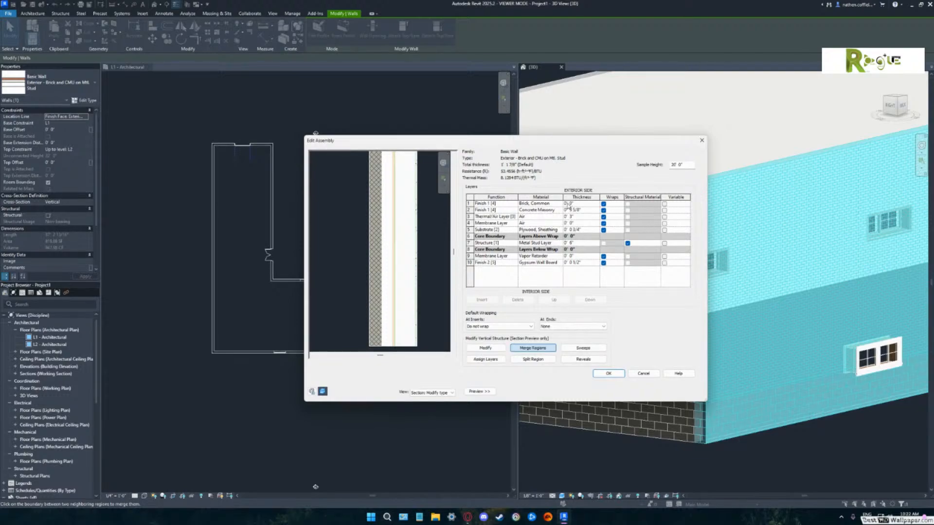
# Set the Brick, Common layer's thickness to 0' 3 5/8" and delete the Concrete Masonry layer from the exterior wall type.
pyautogui.click(568, 205)
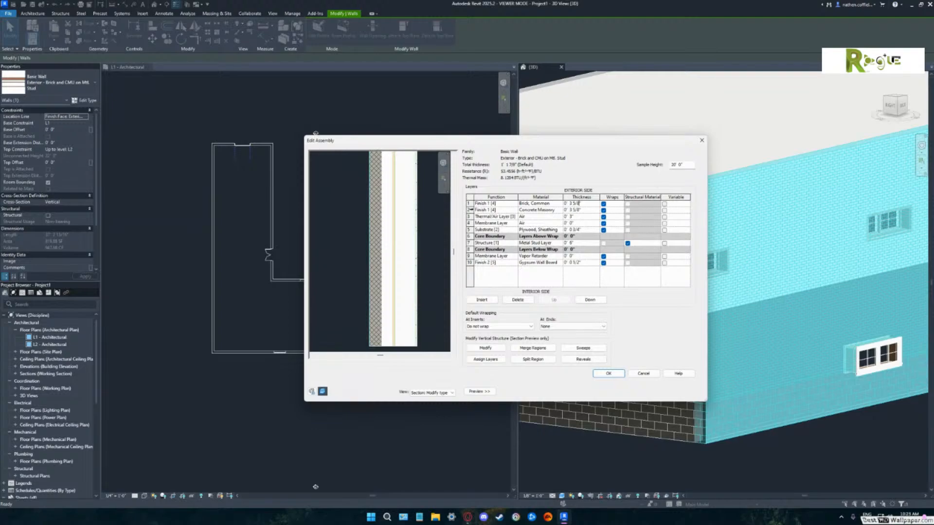
pyautogui.click(470, 210)
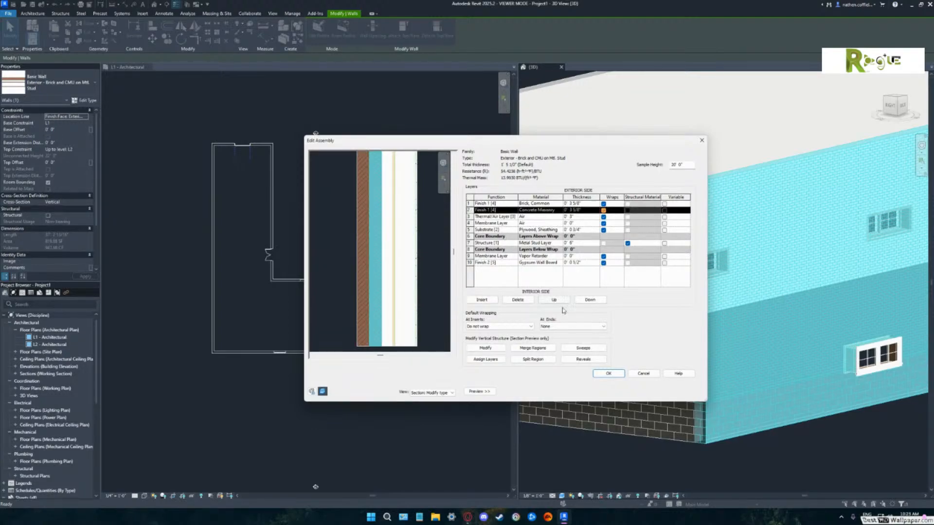
pyautogui.click(565, 326)
pyautogui.click(563, 333)
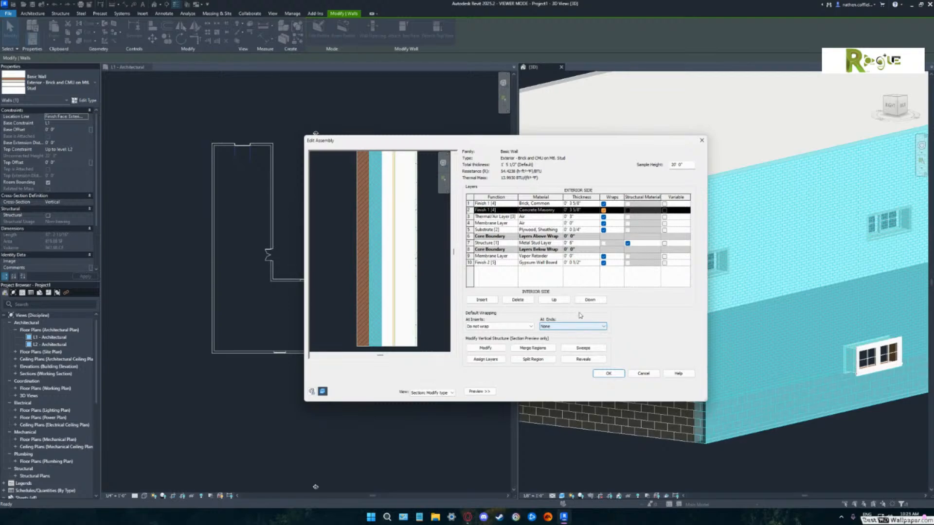
pyautogui.click(525, 301)
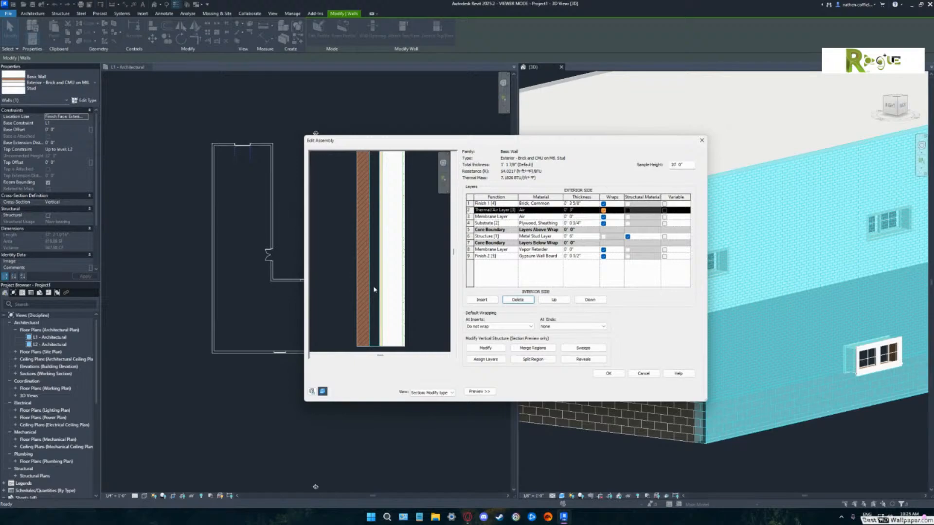
pyautogui.click(608, 374)
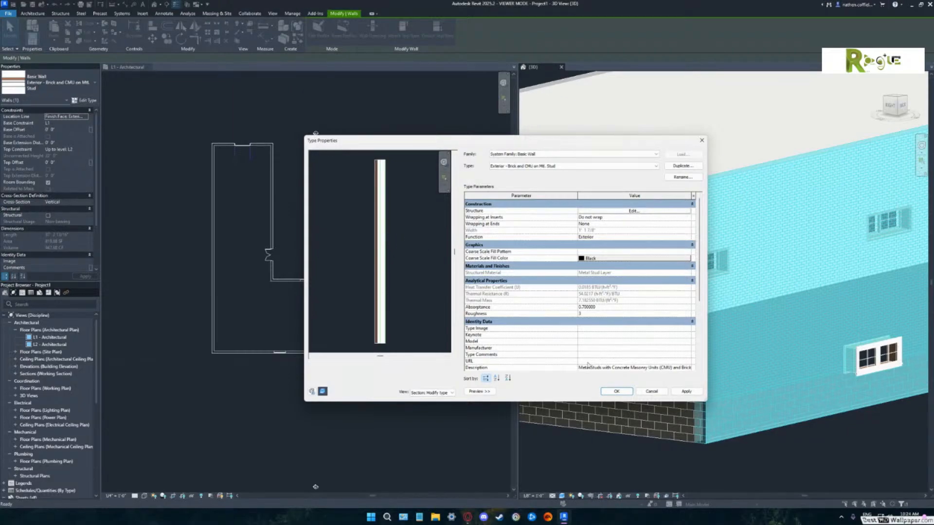
pyautogui.click(616, 391)
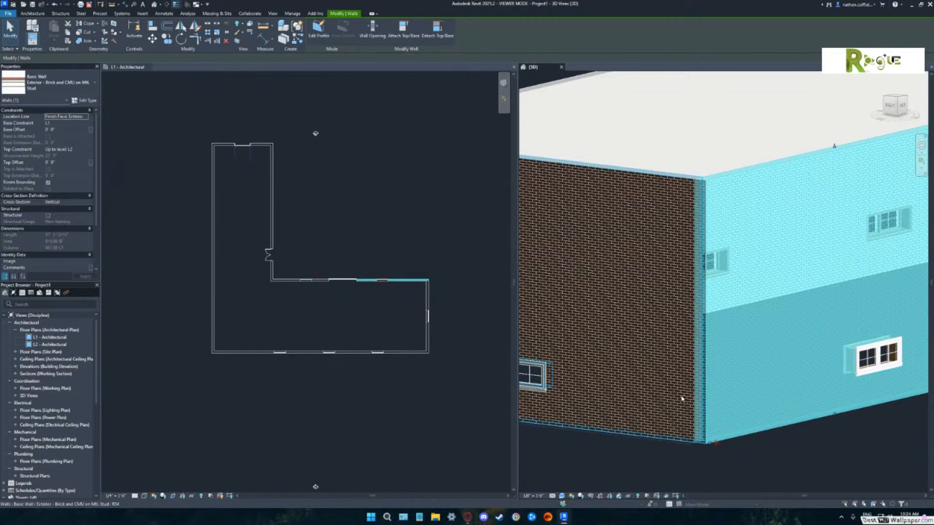
# Inspect the brick exterior walls and the building corner in the 3D view.
pyautogui.keyDown('shift'); pyautogui.moveTo(681, 398); pyautogui.dragTo(712, 350, button='middle'); pyautogui.keyUp('shift')
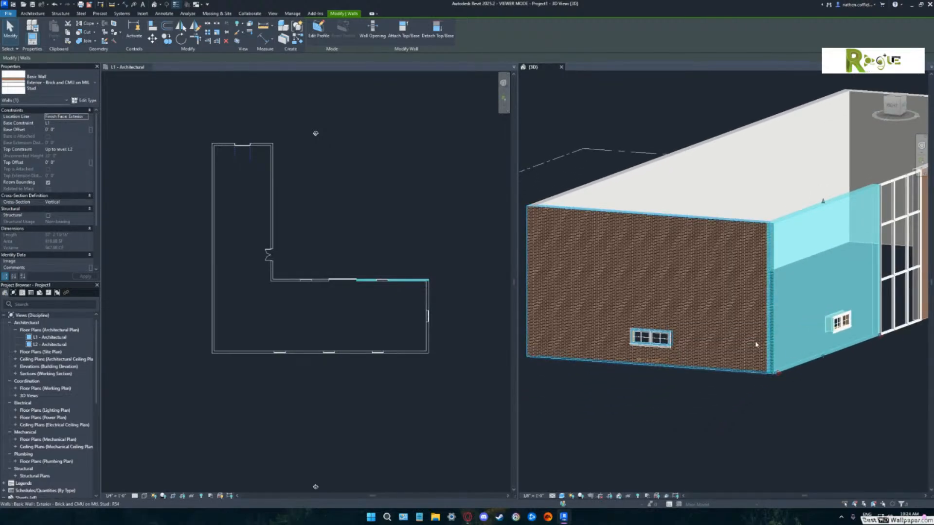
pyautogui.moveTo(756, 345)
pyautogui.keyDown('shift'); pyautogui.mouseDown(button='middle')
pyautogui.moveTo(630, 348)
pyautogui.moveTo(669, 358)
pyautogui.moveTo(688, 379)
pyautogui.moveTo(682, 373)
pyautogui.moveTo(736, 354)
pyautogui.moveTo(836, 367)
pyautogui.moveTo(821, 384)
pyautogui.moveTo(745, 373)
pyautogui.moveTo(740, 389)
pyautogui.moveTo(761, 414)
pyautogui.moveTo(786, 371)
pyautogui.moveTo(741, 355)
pyautogui.mouseUp(button='middle'); pyautogui.keyUp('shift')
pyautogui.click(682, 374)
pyautogui.scroll(2, 759, 341)
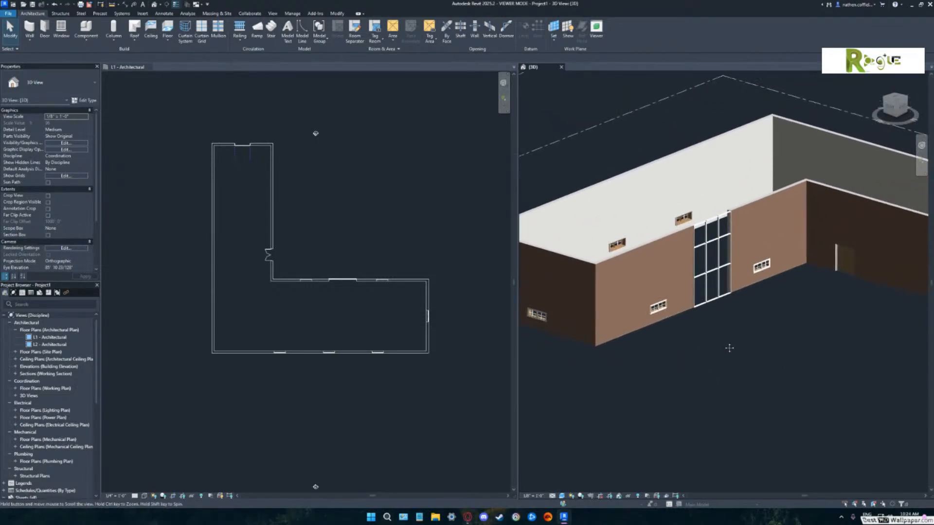
pyautogui.scroll(2, 667, 345)
pyautogui.keyDown('shift'); pyautogui.moveTo(666, 345); pyautogui.dragTo(779, 342, button='middle'); pyautogui.keyUp('shift')
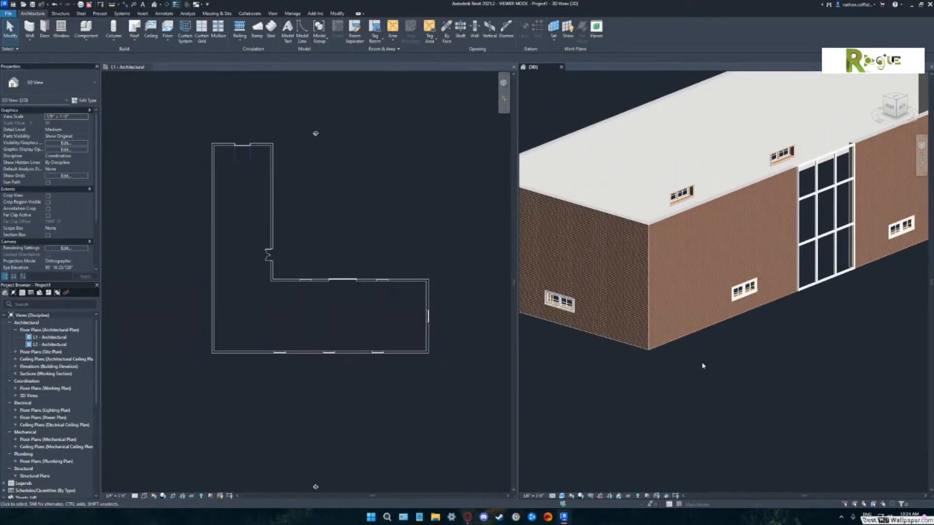
pyautogui.keyDown('shift'); pyautogui.moveTo(684, 364); pyautogui.dragTo(739, 381, button='middle'); pyautogui.keyUp('shift')
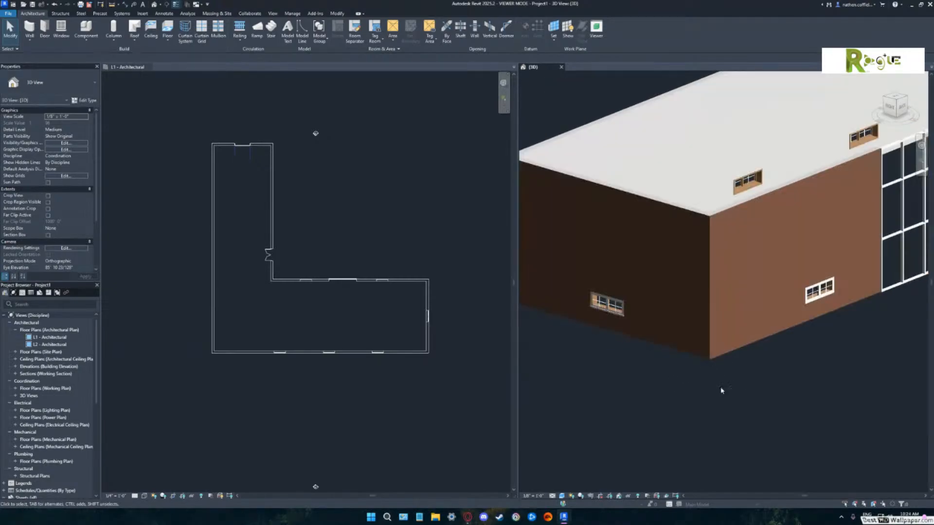
pyautogui.scroll(1, 717, 385)
pyautogui.moveTo(728, 394); pyautogui.dragTo(735, 396, button='middle')
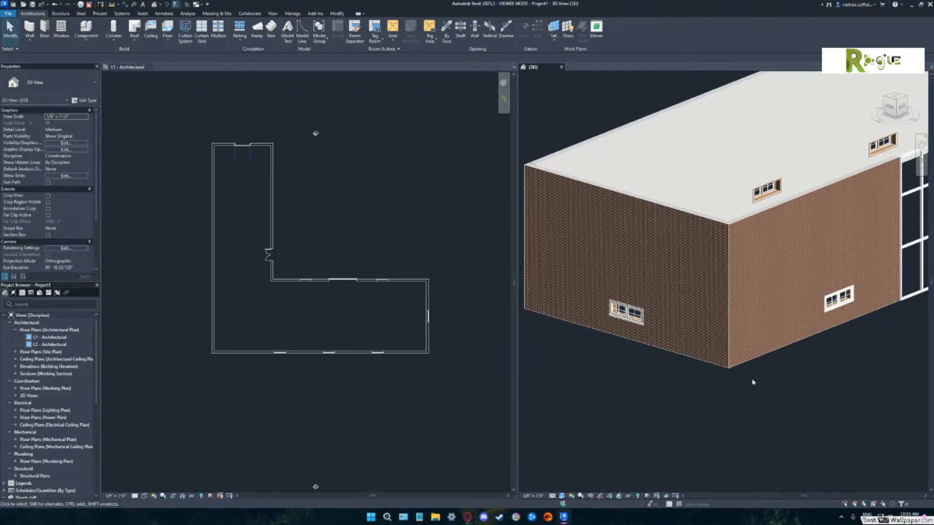
pyautogui.moveTo(732, 384); pyautogui.dragTo(743, 385, button='middle')
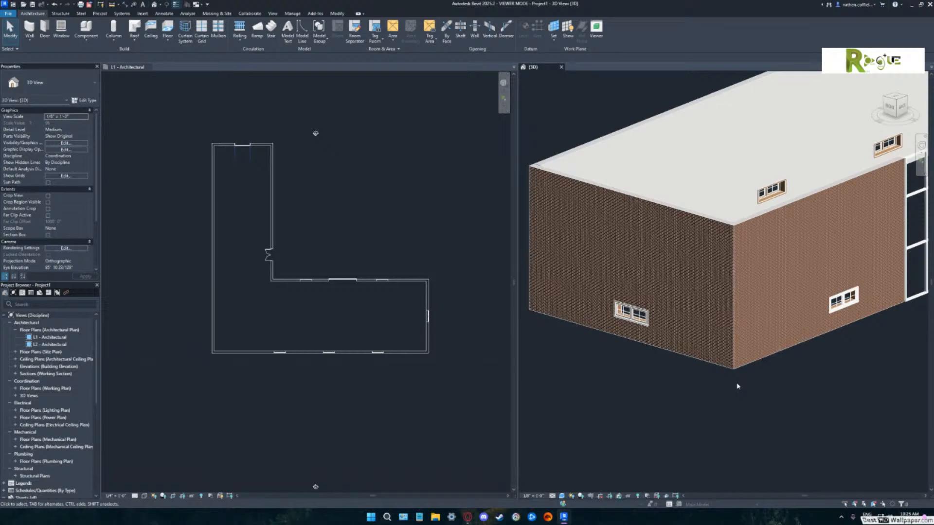
# Place a horizontal Cornice wall sweep around the building corner, across the two adjoining brick walls at mid-height.
pyautogui.click(31, 46)
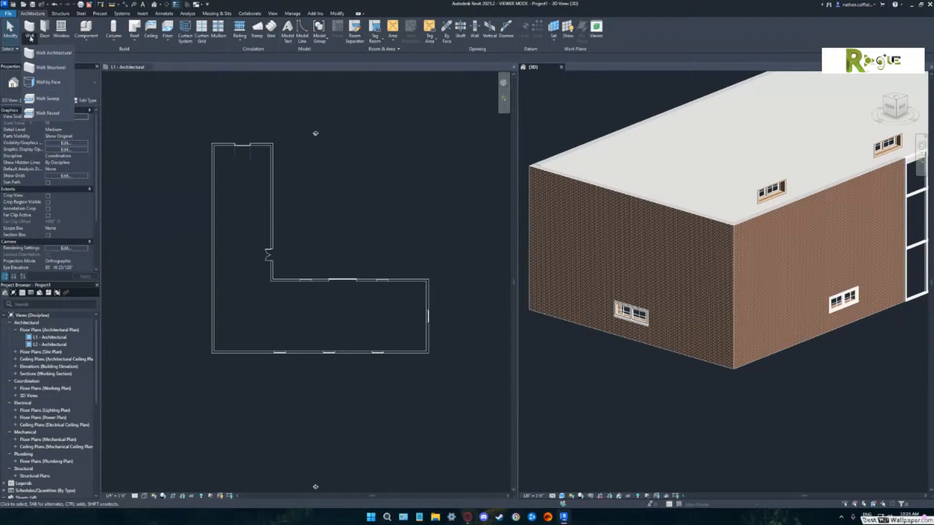
pyautogui.click(47, 99)
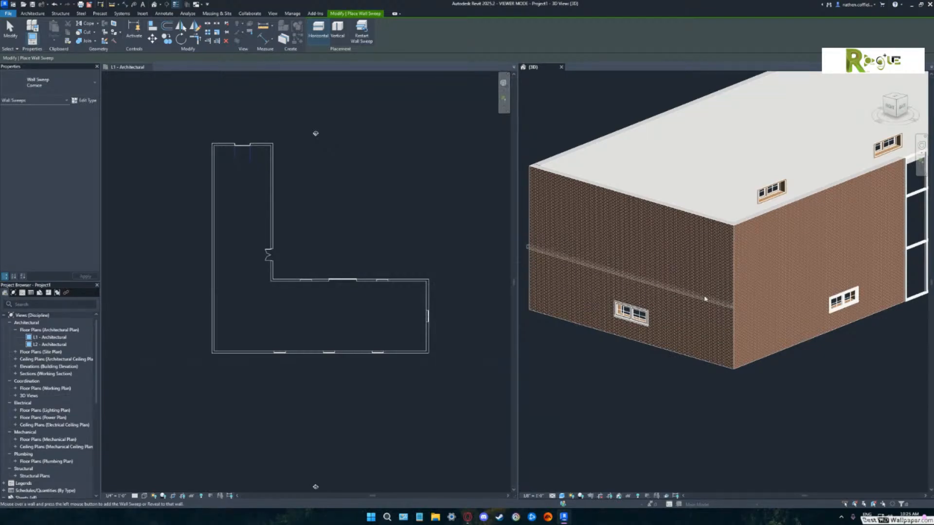
pyautogui.click(678, 285)
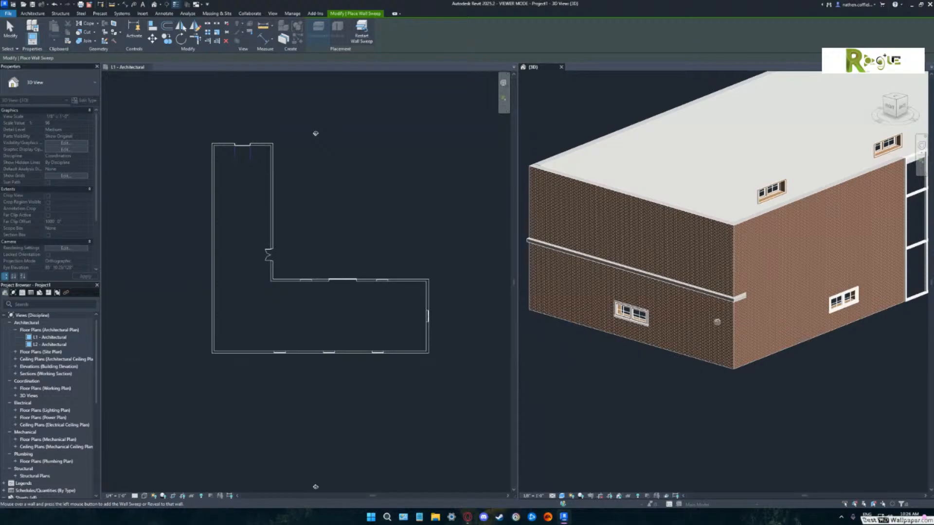
pyautogui.click(739, 308)
pyautogui.press('Escape')
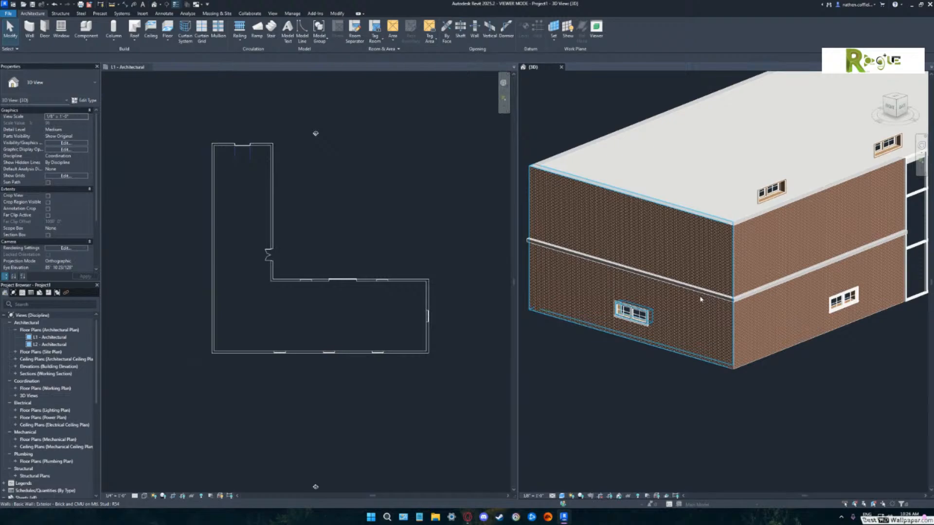
# Raise the cornice sweep to the top of the walls by setting its height dimension to 22 feet.
pyautogui.click(768, 289)
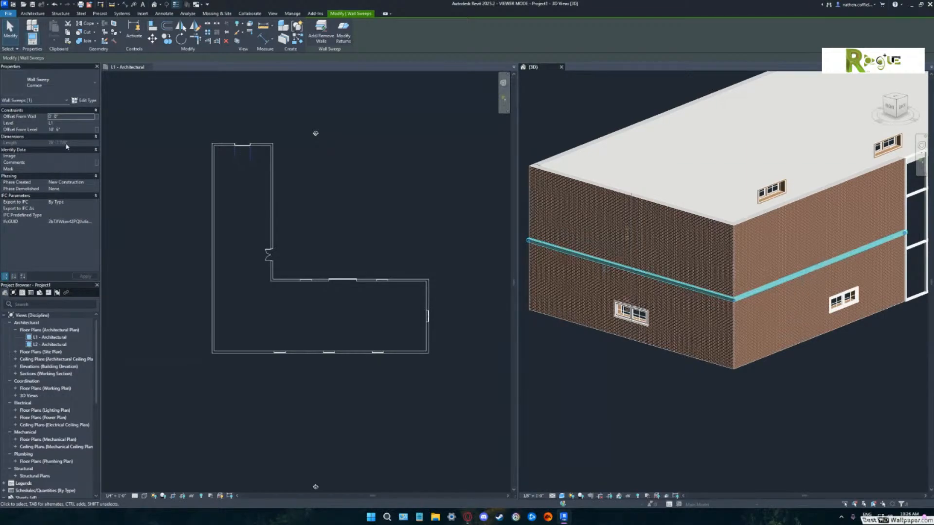
pyautogui.click(627, 238)
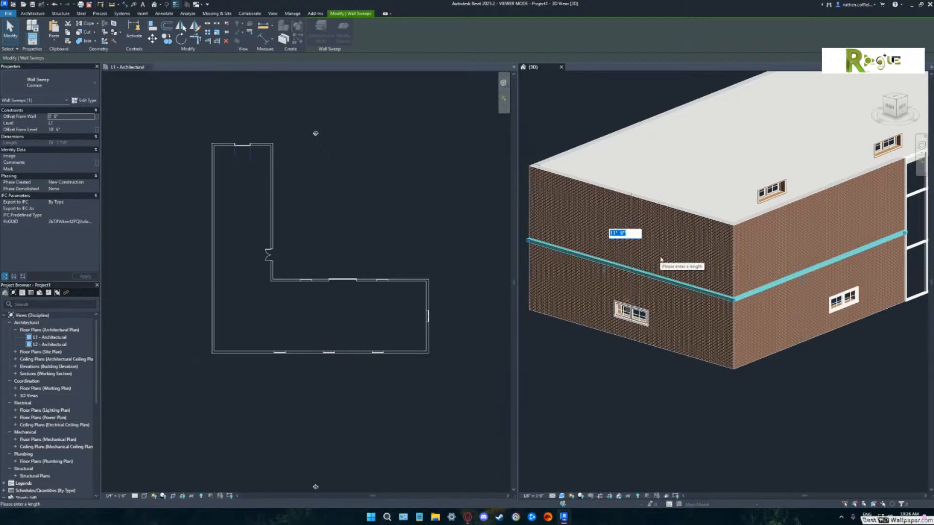
pyautogui.write('22')
pyautogui.press('Return')
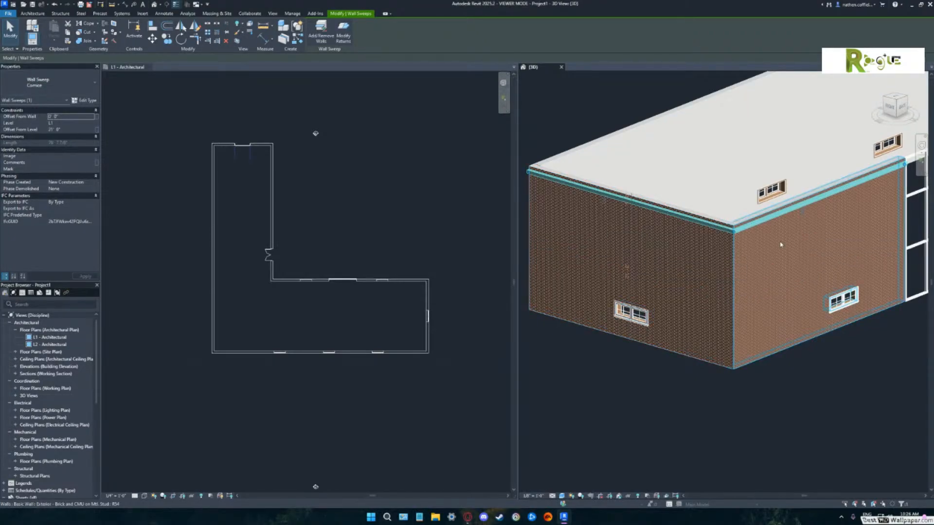
pyautogui.click(843, 375)
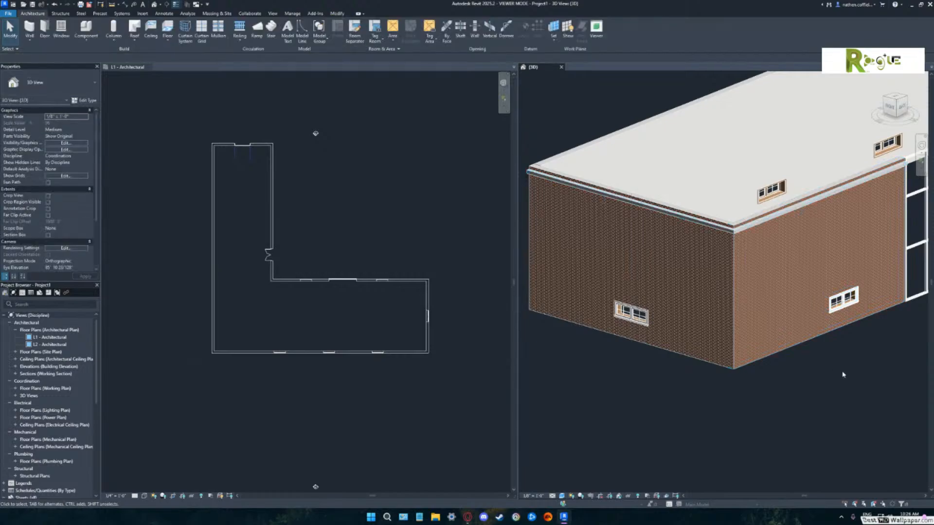
pyautogui.click(697, 224)
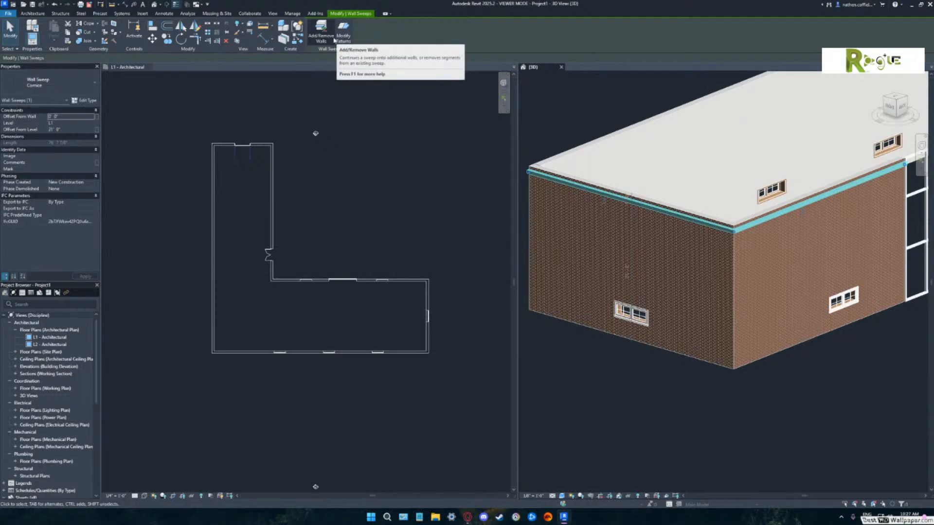
pyautogui.click(325, 34)
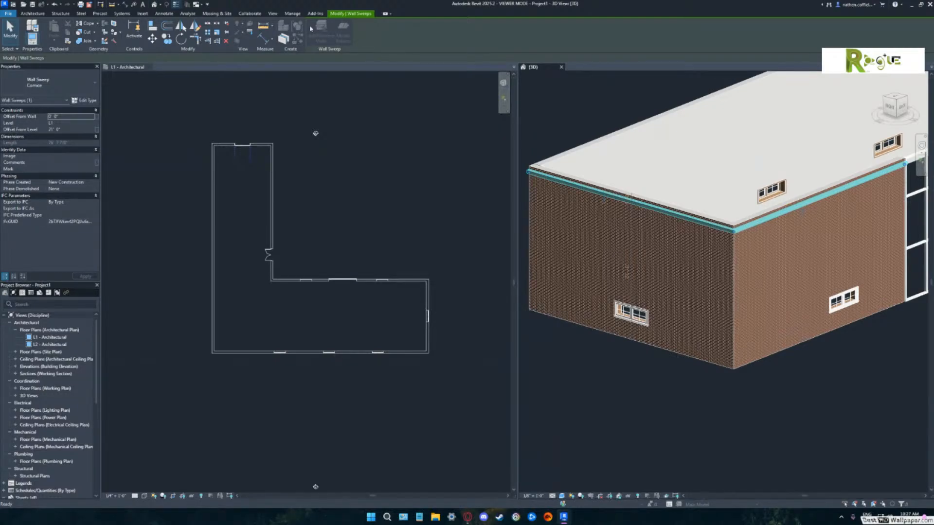
pyautogui.click(318, 29)
pyautogui.moveTo(730, 240)
pyautogui.keyDown('shift'); pyautogui.mouseDown(button='middle')
pyautogui.moveTo(832, 243)
pyautogui.moveTo(873, 230)
pyautogui.moveTo(728, 225)
pyautogui.mouseUp(button='middle'); pyautogui.keyUp('shift')
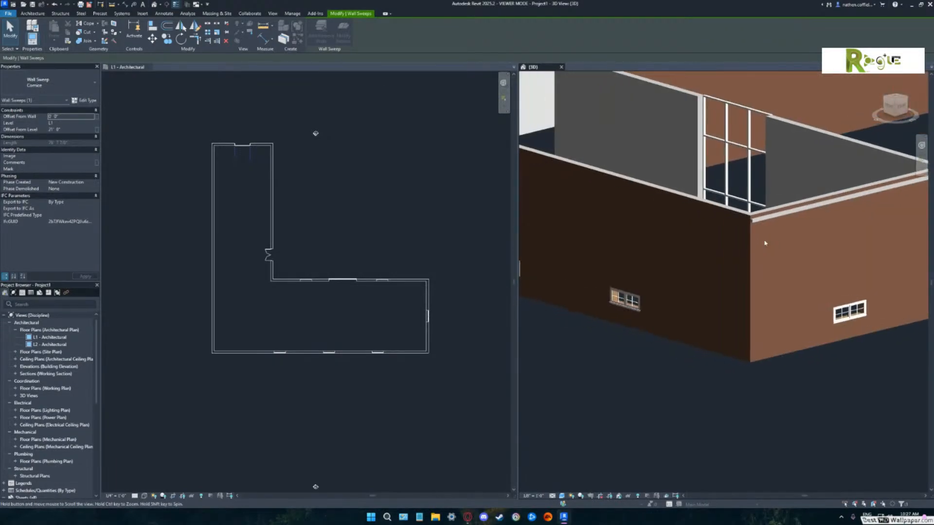
pyautogui.press('Escape')
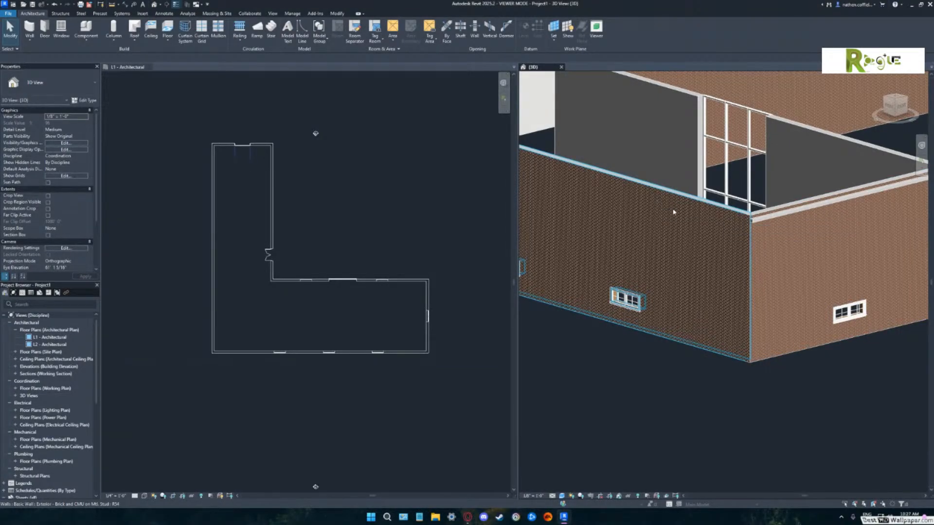
pyautogui.click(697, 217)
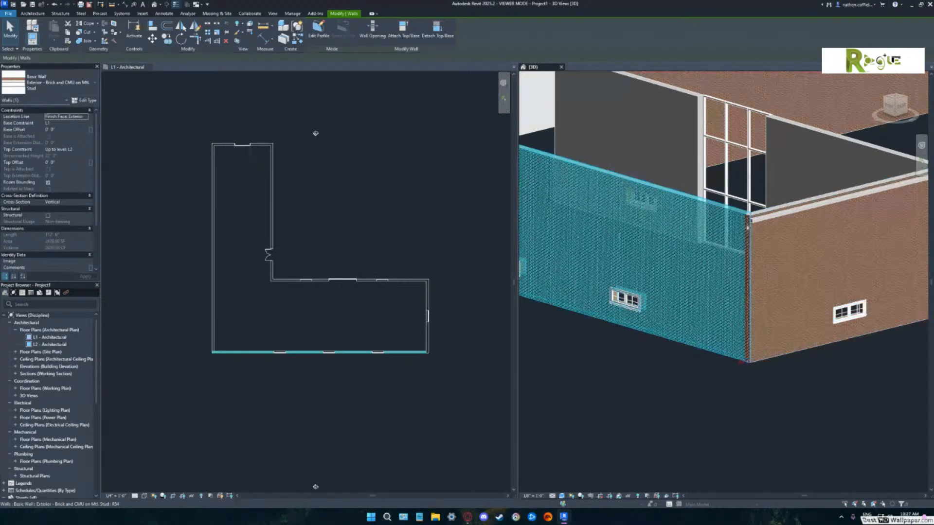
# Extend the cornice sweep onto the long wall with three windows that adjoins the building corner.
pyautogui.click(761, 222)
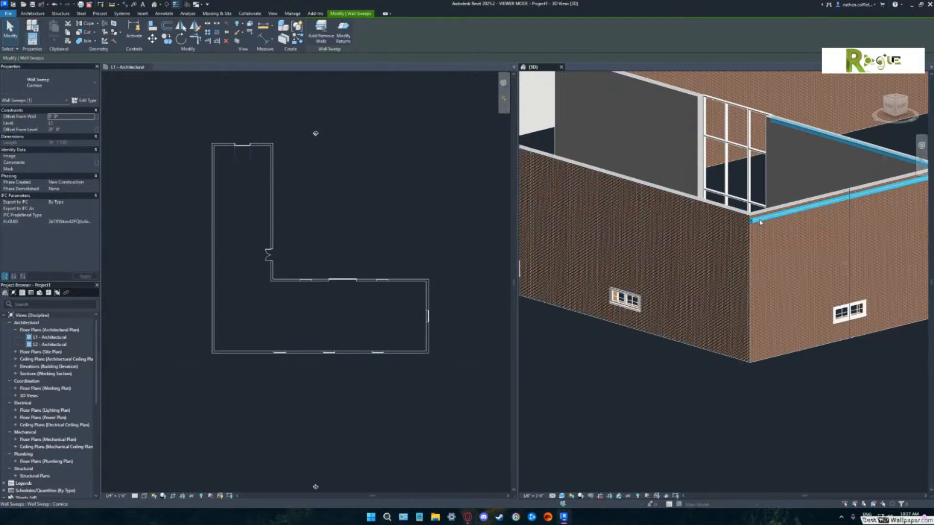
pyautogui.click(325, 35)
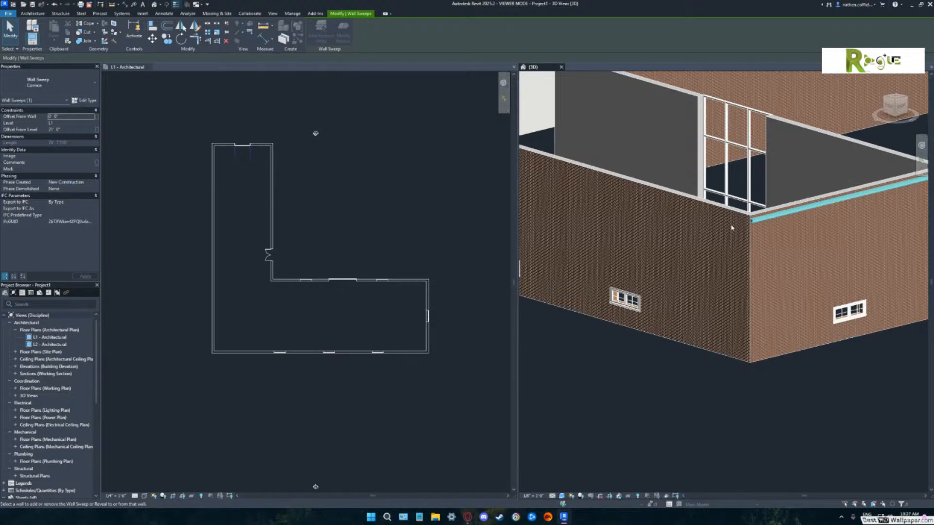
pyautogui.click(714, 221)
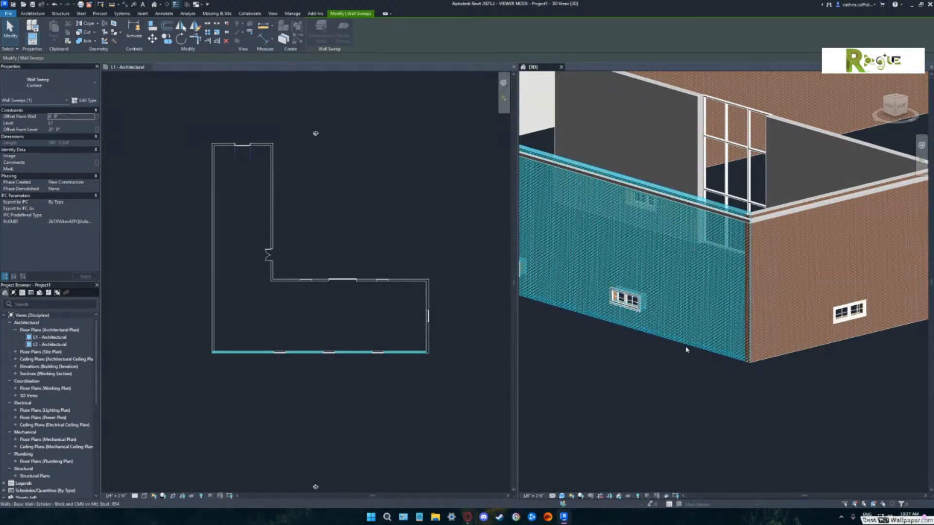
pyautogui.click(676, 369)
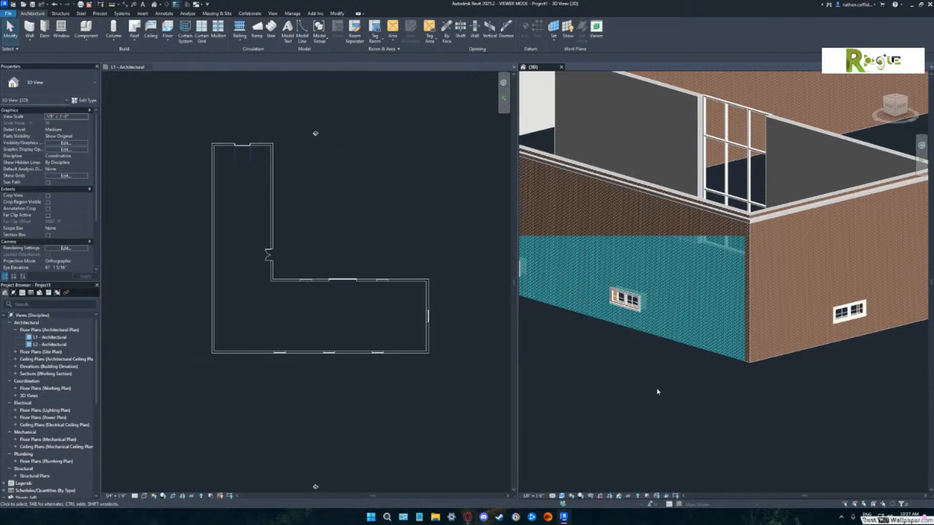
# Add the long windowless wall along the building's west side to the cornice sweep.
pyautogui.keyDown('shift'); pyautogui.moveTo(851, 382); pyautogui.dragTo(647, 378, button='middle'); pyautogui.keyUp('shift')
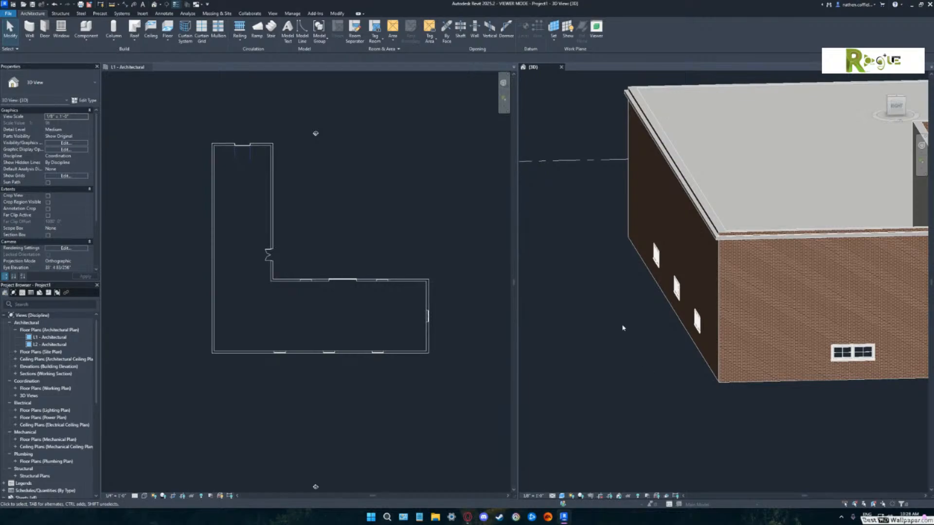
pyautogui.keyDown('shift'); pyautogui.moveTo(592, 270); pyautogui.dragTo(779, 229, button='middle'); pyautogui.keyUp('shift')
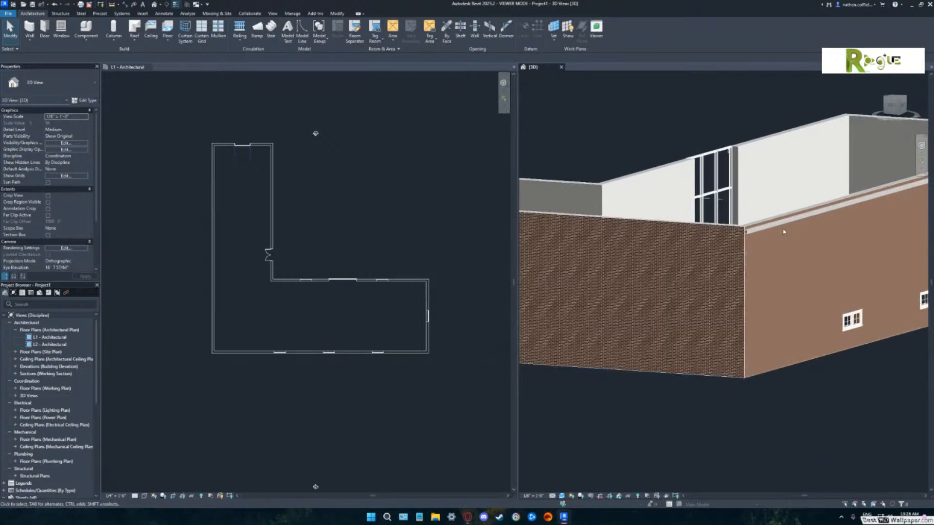
pyautogui.click(781, 232)
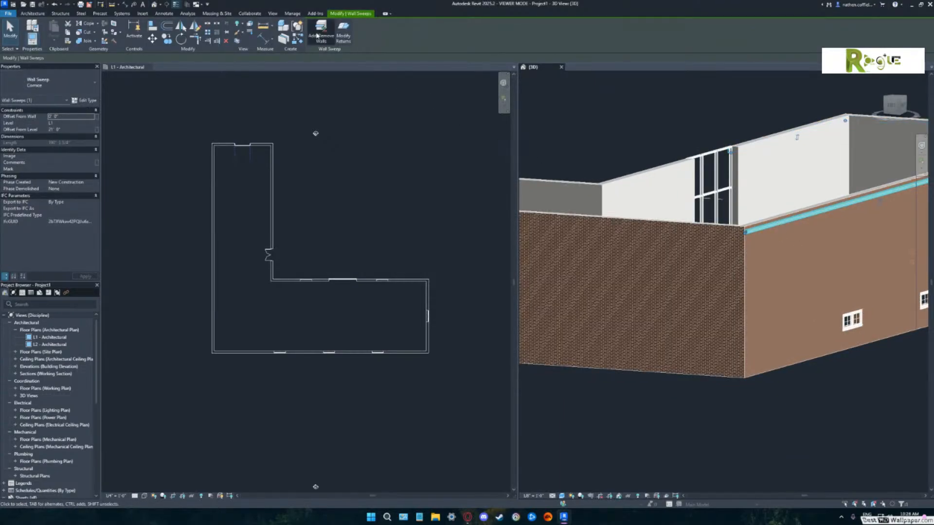
pyautogui.click(321, 34)
pyautogui.click(630, 219)
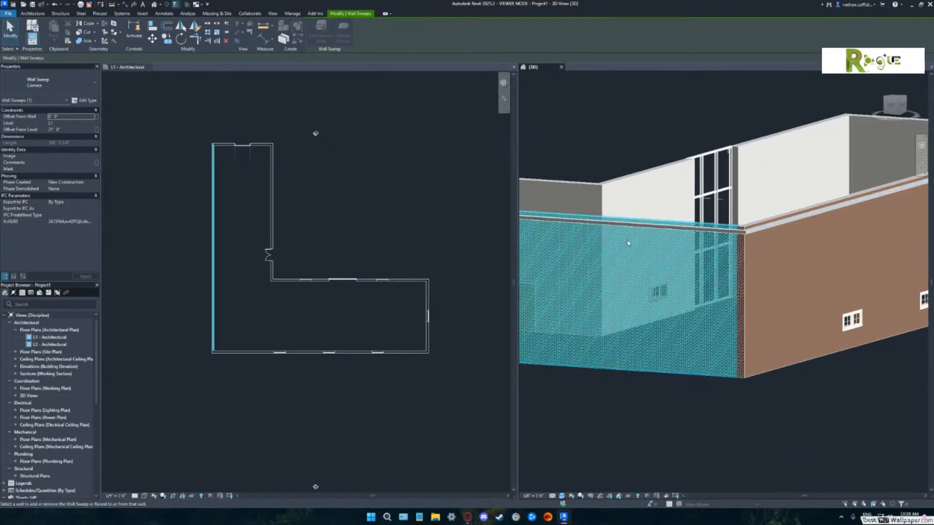
pyautogui.press('Escape')
pyautogui.press('Escape')
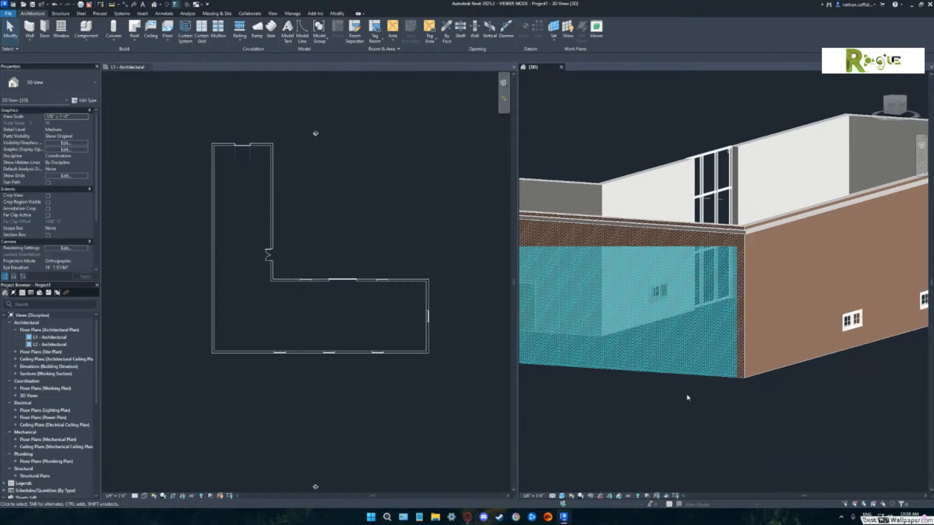
# Extend the cornice sweep onto the short end wall containing the overhead door.
pyautogui.click(603, 225)
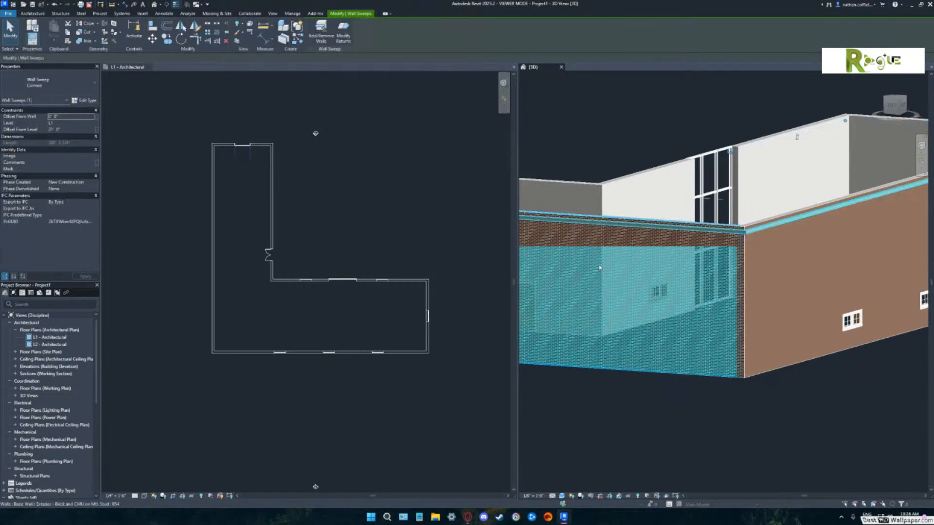
pyautogui.keyDown('shift'); pyautogui.moveTo(598, 277); pyautogui.dragTo(799, 271, button='middle'); pyautogui.keyUp('shift')
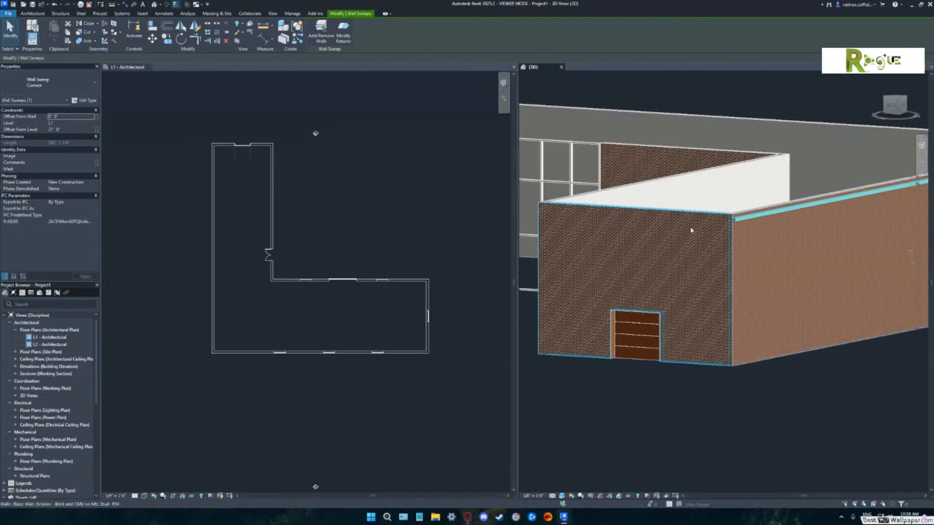
pyautogui.click(322, 37)
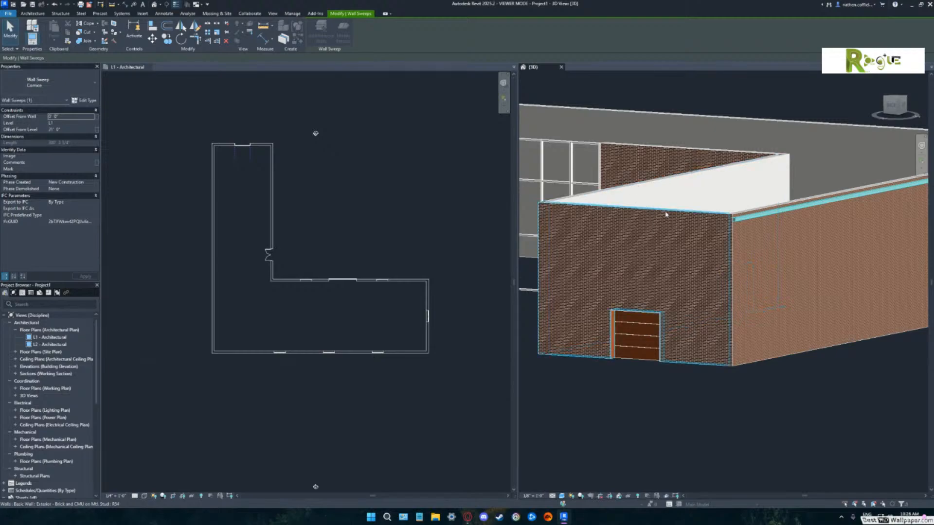
pyautogui.click(614, 218)
pyautogui.keyDown('shift'); pyautogui.moveTo(614, 218); pyautogui.dragTo(815, 197, button='middle'); pyautogui.keyUp('shift')
pyautogui.press('Escape')
pyautogui.press('Escape')
# Add the double-door wall and the adjoining wall at the inside corner to the cornice sweep.
pyautogui.click(835, 191)
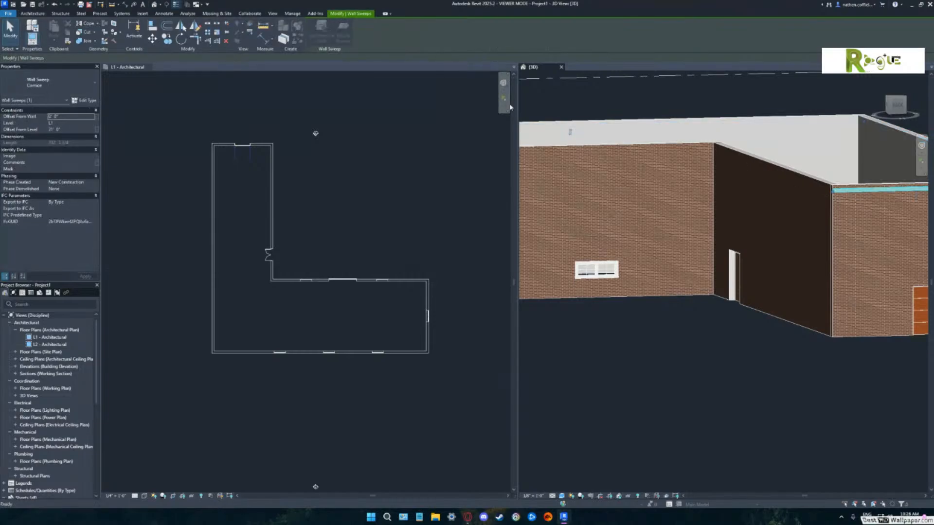
pyautogui.click(775, 167)
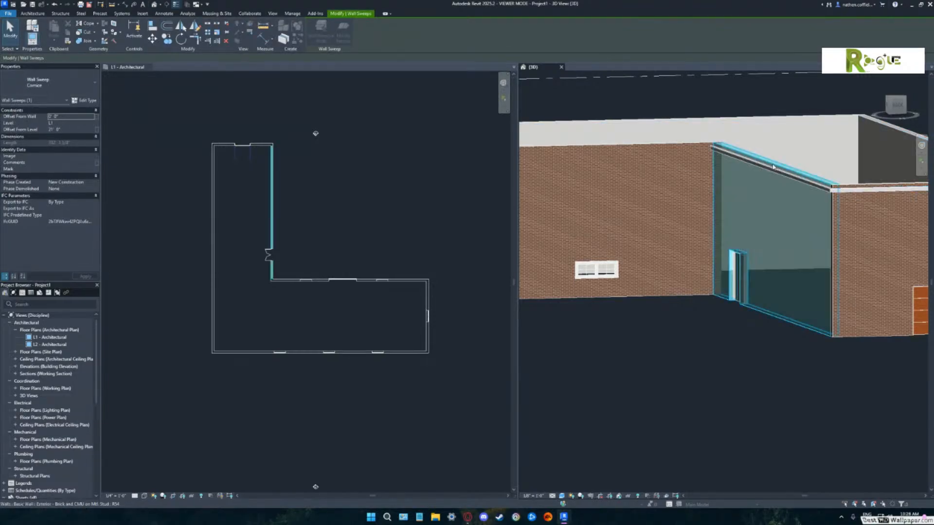
pyautogui.click(716, 153)
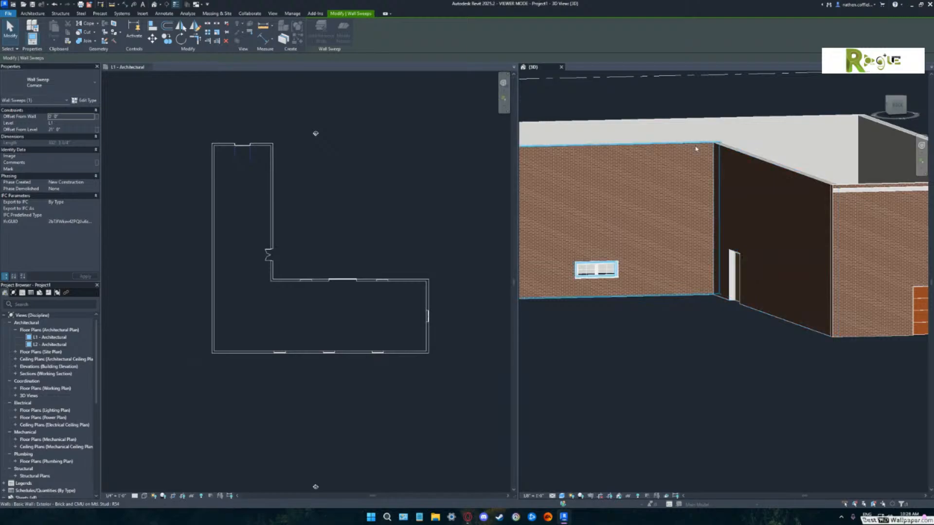
pyautogui.click(719, 150)
pyautogui.click(681, 145)
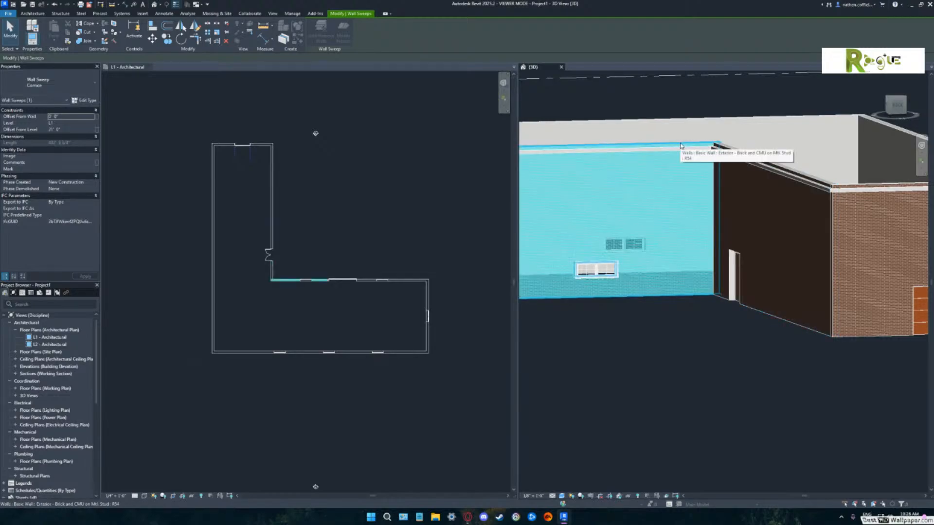
# Inspect the cornice along the glazed facade and around the building corners in the 3D view.
pyautogui.keyDown('shift'); pyautogui.moveTo(680, 145); pyautogui.dragTo(773, 223, button='middle'); pyautogui.keyUp('shift')
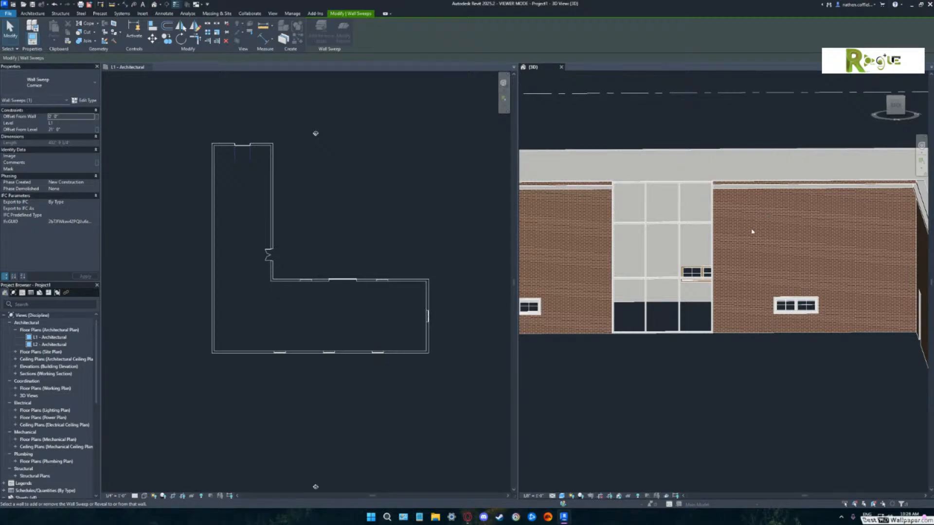
pyautogui.moveTo(749, 239); pyautogui.dragTo(775, 247, button='middle')
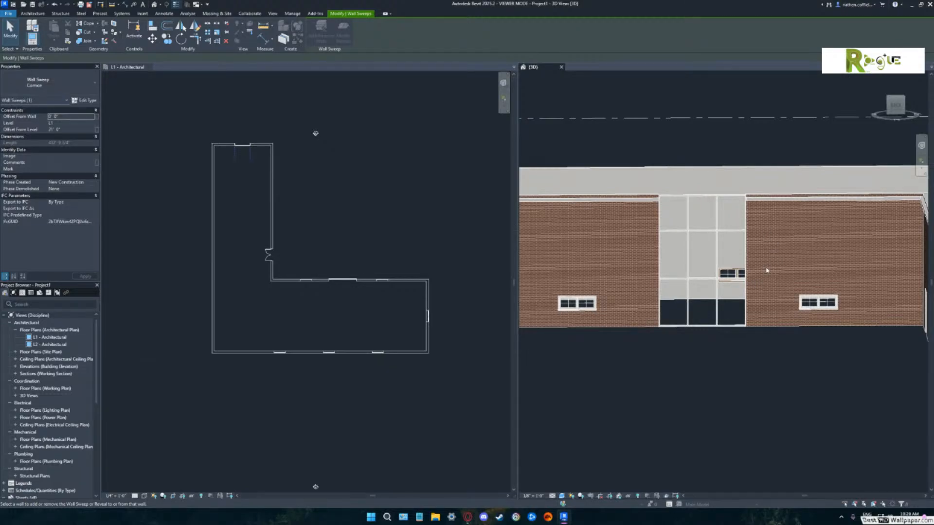
pyautogui.keyDown('shift'); pyautogui.moveTo(769, 271); pyautogui.dragTo(803, 348, button='middle'); pyautogui.keyUp('shift')
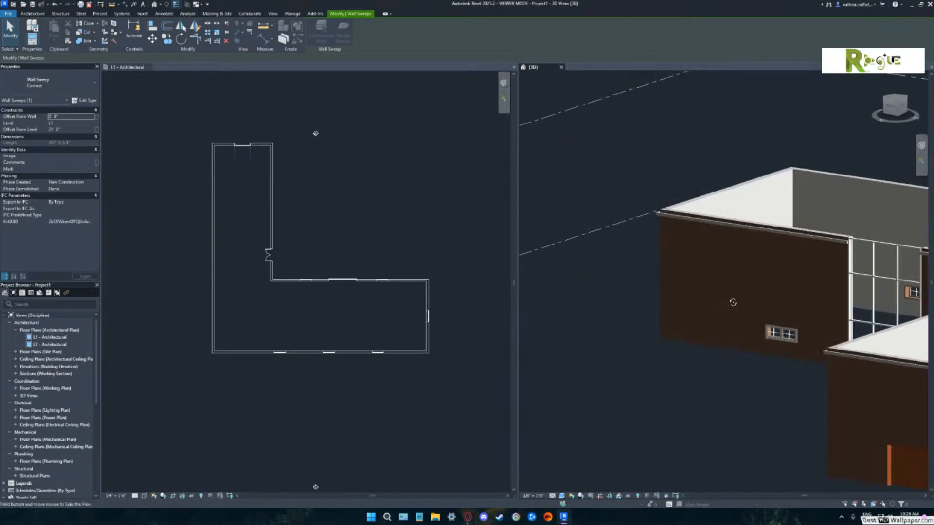
pyautogui.keyDown('shift'); pyautogui.moveTo(732, 299); pyautogui.dragTo(693, 288, button='middle'); pyautogui.keyUp('shift')
pyautogui.keyDown('shift'); pyautogui.moveTo(777, 288); pyautogui.dragTo(840, 303, button='middle'); pyautogui.keyUp('shift')
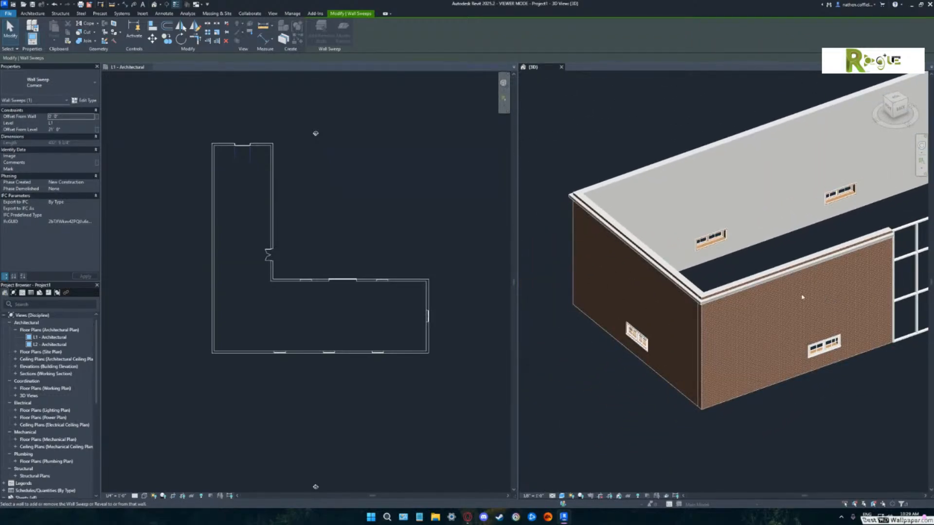
pyautogui.moveTo(790, 326)
pyautogui.mouseDown(button='middle')
pyautogui.moveTo(787, 281)
pyautogui.moveTo(751, 271)
pyautogui.moveTo(794, 288)
pyautogui.moveTo(829, 263)
pyautogui.moveTo(825, 250)
pyautogui.moveTo(767, 271)
pyautogui.moveTo(781, 305)
pyautogui.moveTo(753, 298)
pyautogui.mouseUp(button='middle')
pyautogui.scroll(2, 787, 283)
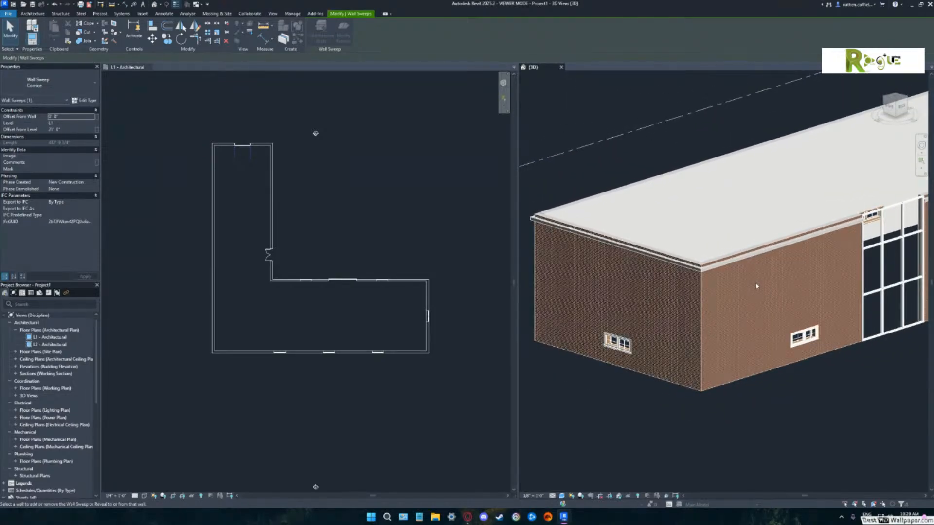
pyautogui.press('Escape')
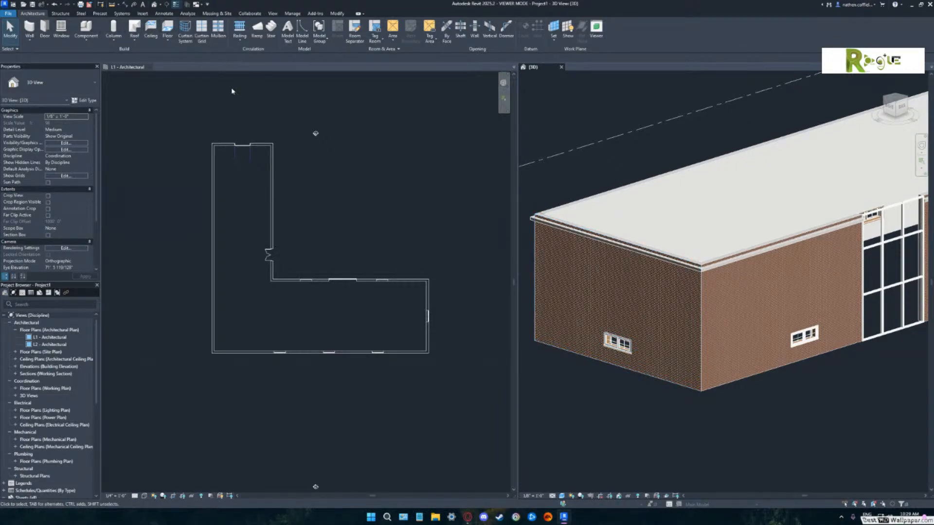
pyautogui.moveTo(776, 322); pyautogui.dragTo(625, 319, button='middle')
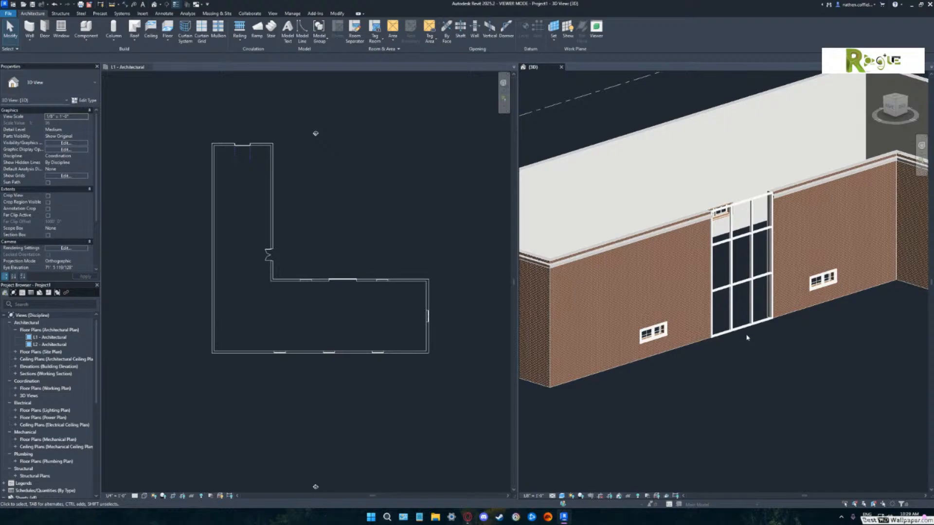
# Start a new wall in the L1 floor plan using the Storefront curtain wall type.
pyautogui.scroll(3, 310, 278)
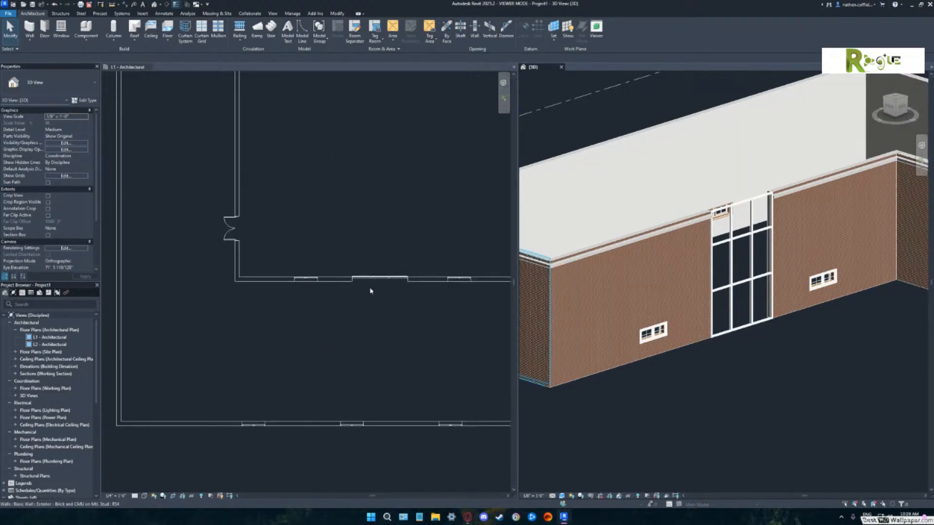
pyautogui.click(339, 299)
pyautogui.moveTo(343, 302); pyautogui.dragTo(277, 302, button='middle')
pyautogui.scroll(1, 314, 301)
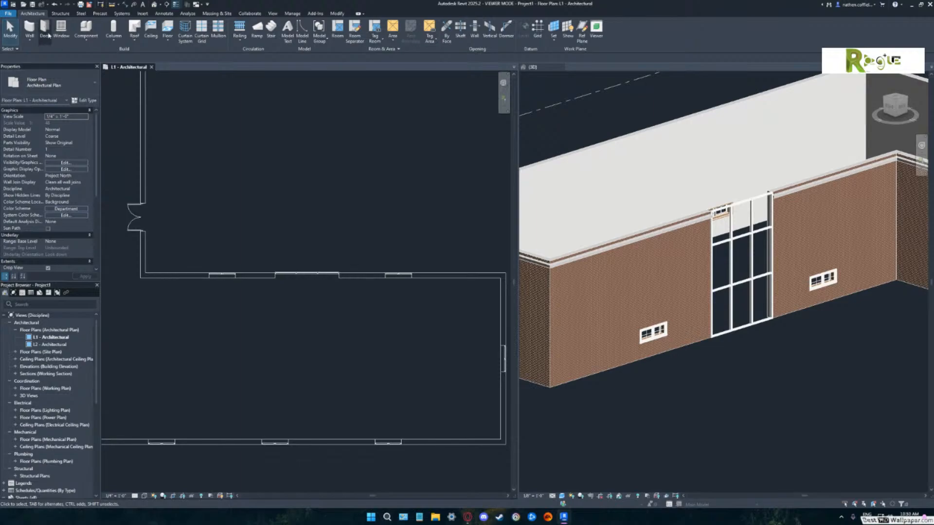
pyautogui.click(30, 29)
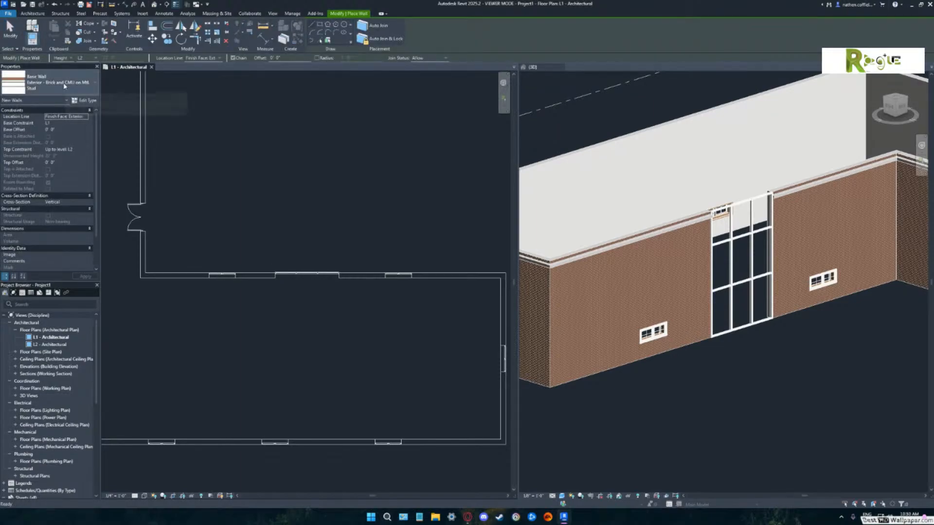
pyautogui.click(64, 86)
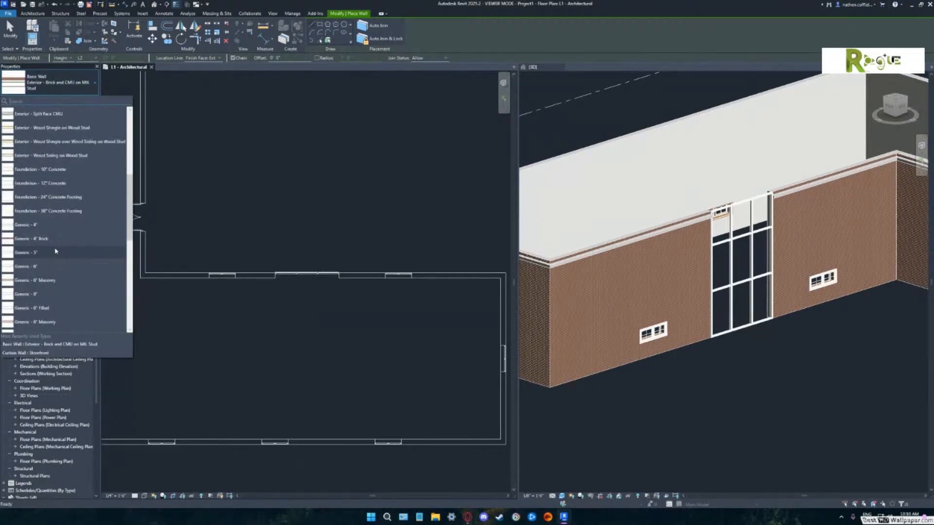
pyautogui.scroll(-4, 52, 238)
pyautogui.scroll(-3, 52, 238)
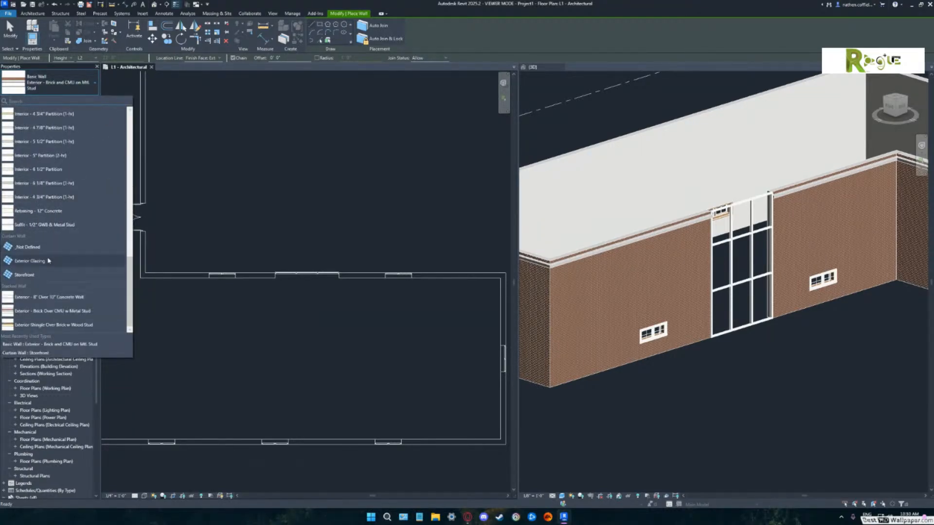
pyautogui.click(49, 261)
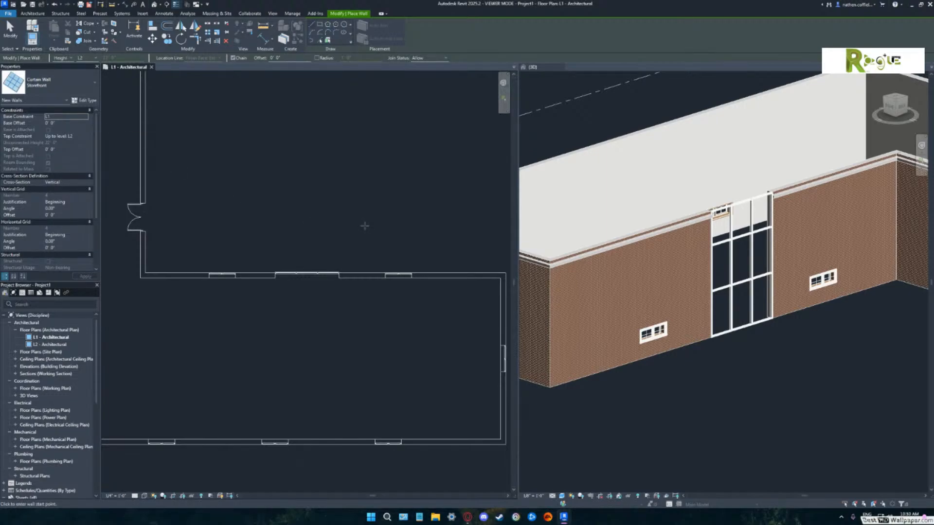
# Set an unconnected height of 10' and draw a storefront about 11'-6" long in the brick wall between the window and the east corner.
pyautogui.click(93, 58)
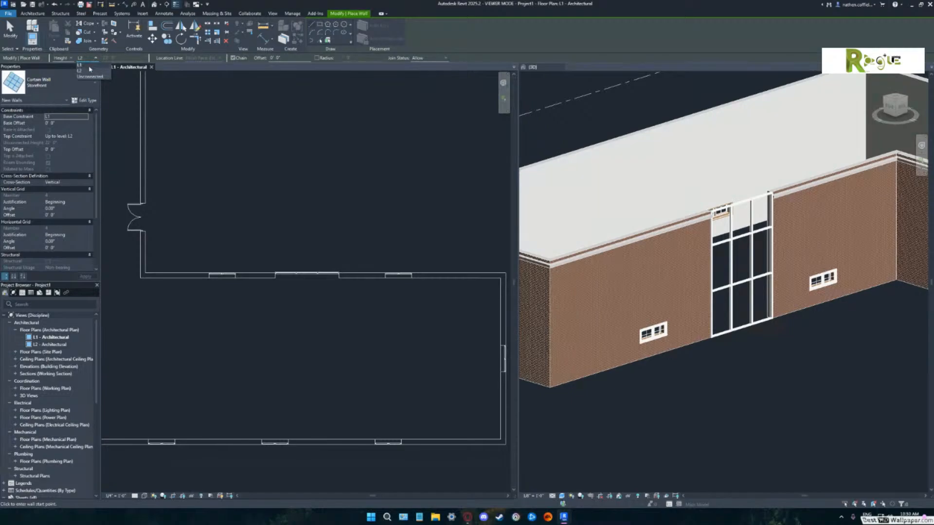
pyautogui.click(90, 77)
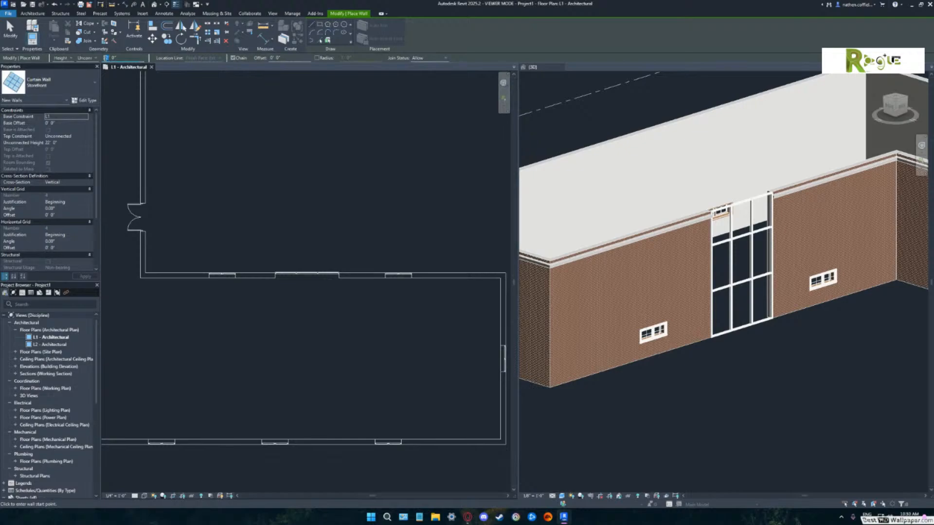
pyautogui.write('10')
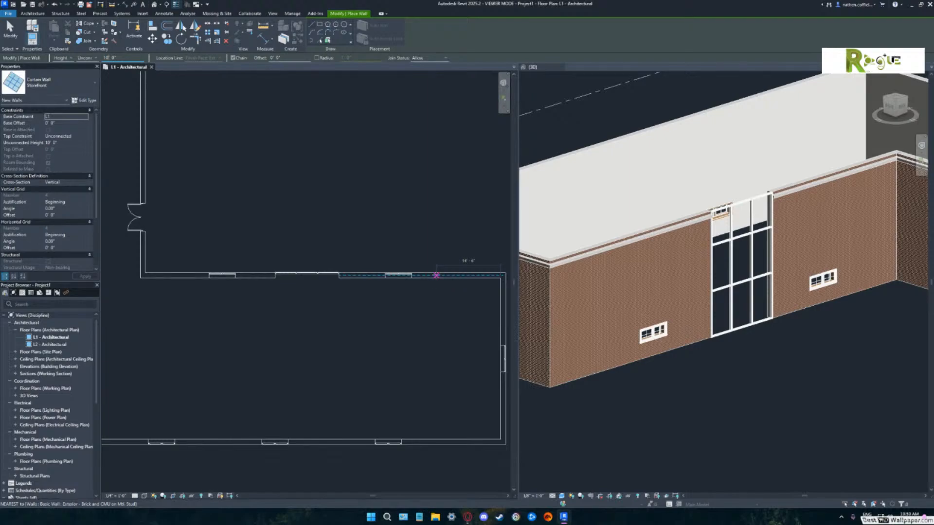
pyautogui.click(434, 276)
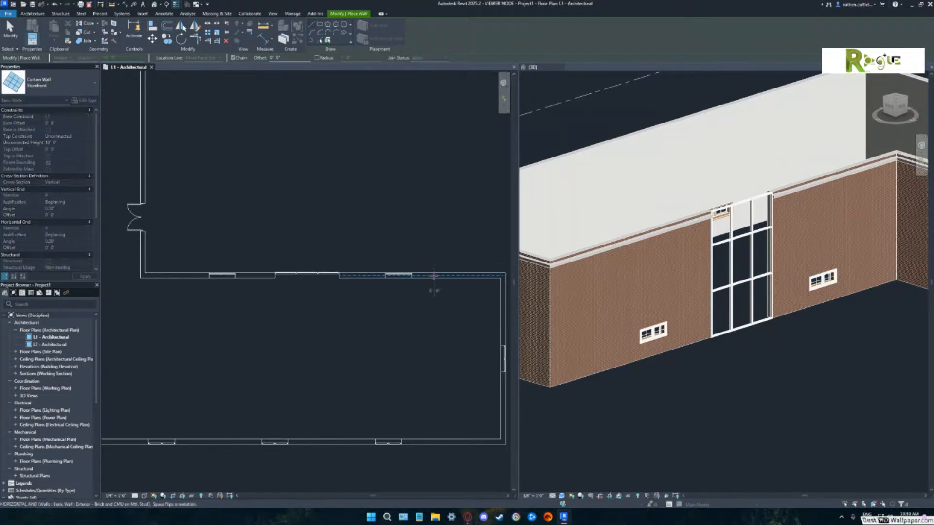
pyautogui.click(485, 276)
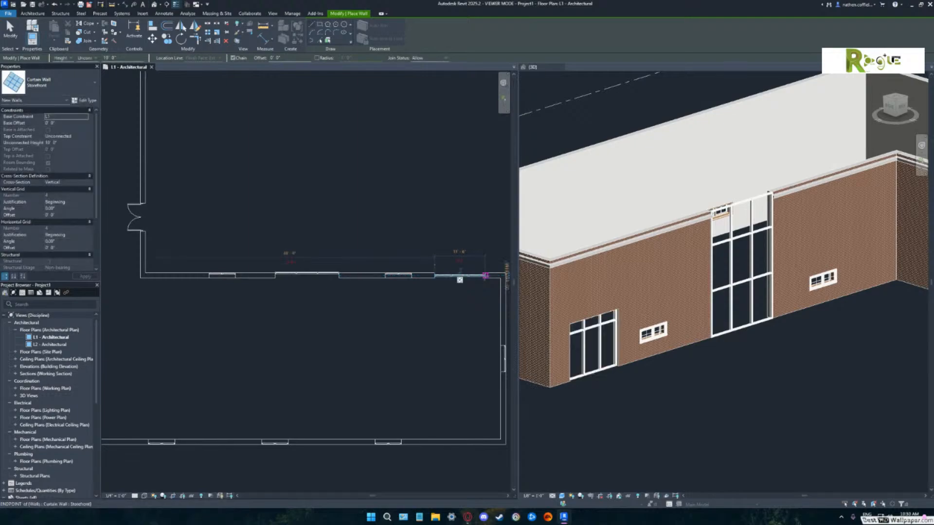
pyautogui.click(632, 397)
pyautogui.keyDown('shift'); pyautogui.moveTo(651, 389); pyautogui.dragTo(671, 329, button='middle'); pyautogui.keyUp('shift')
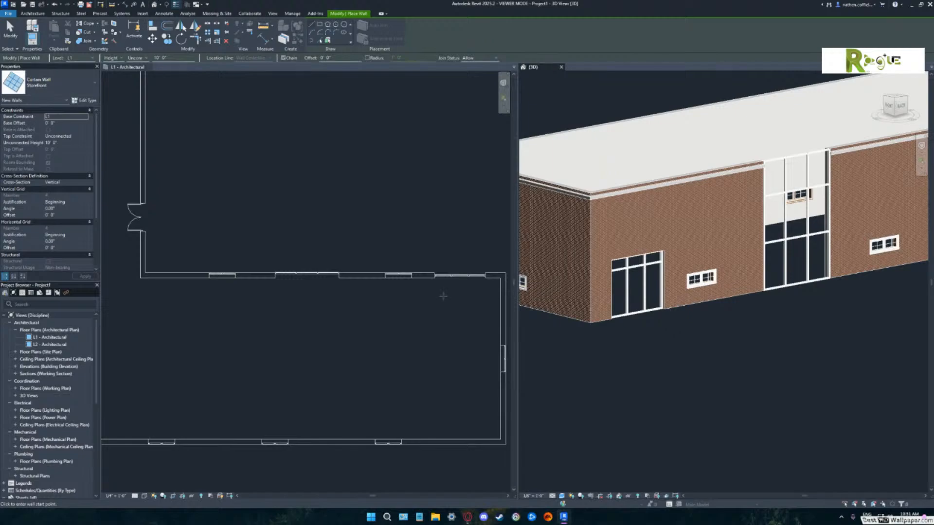
# Set the L1 floor plan's detail level to Fine so the wall layers around the new storefront are drawn.
pyautogui.scroll(2, 447, 288)
pyautogui.scroll(3, 487, 273)
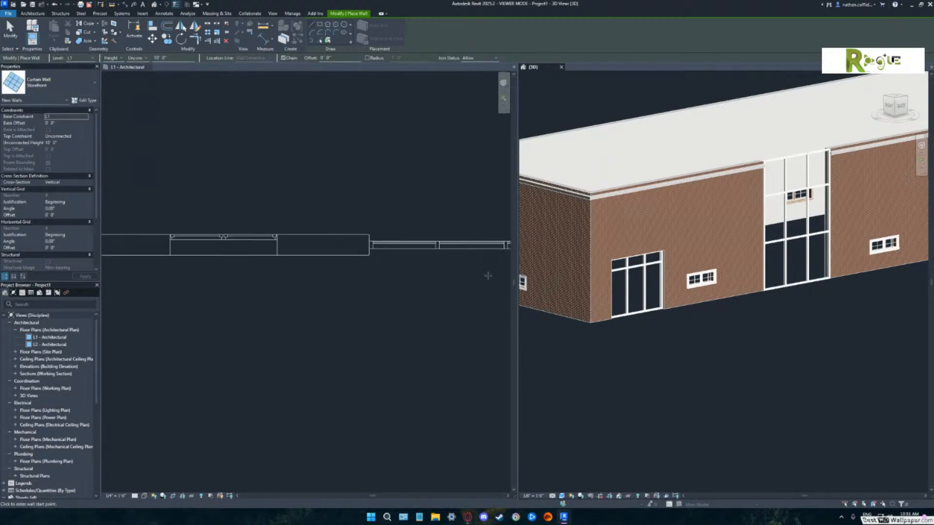
pyautogui.click(443, 273)
pyautogui.moveTo(443, 274); pyautogui.dragTo(378, 305, button='middle')
pyautogui.scroll(-2, 313, 290)
pyautogui.scroll(-2, 313, 290)
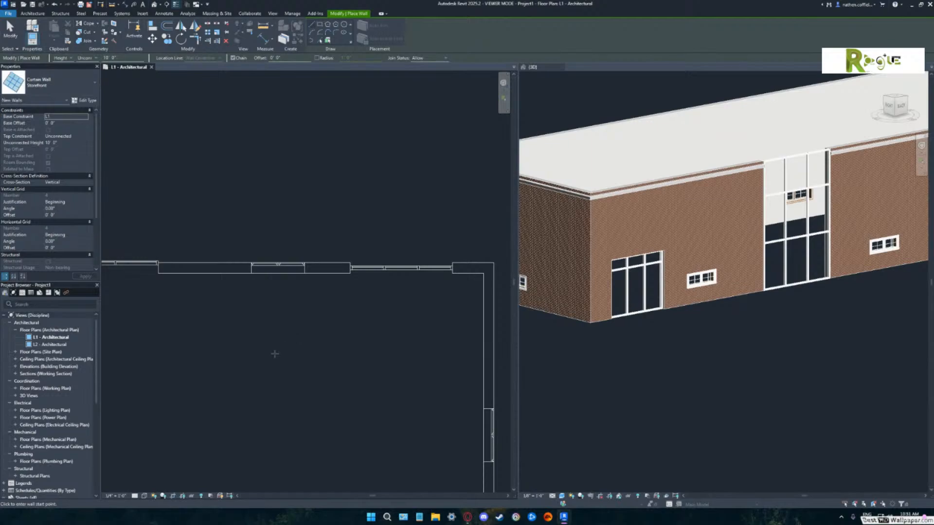
pyautogui.scroll(-3, 258, 352)
pyautogui.moveTo(250, 350); pyautogui.dragTo(323, 295, button='middle')
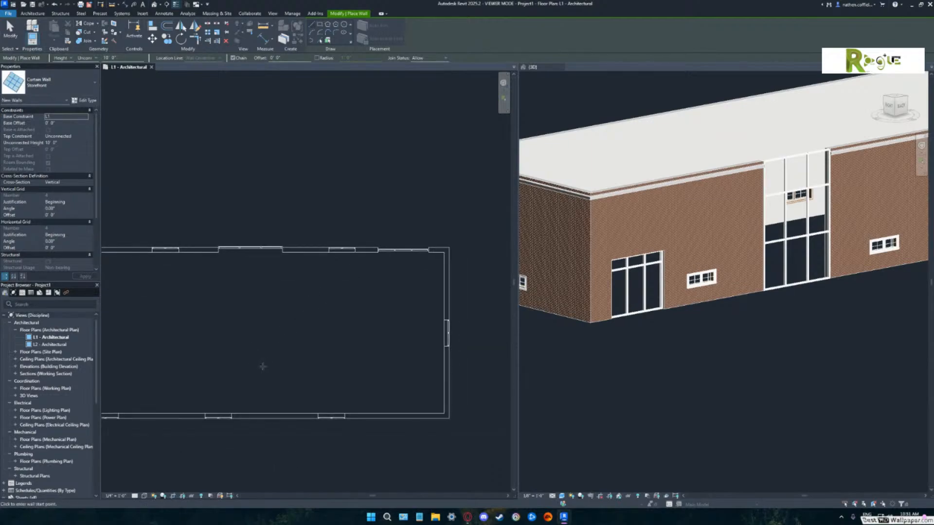
pyautogui.click(134, 497)
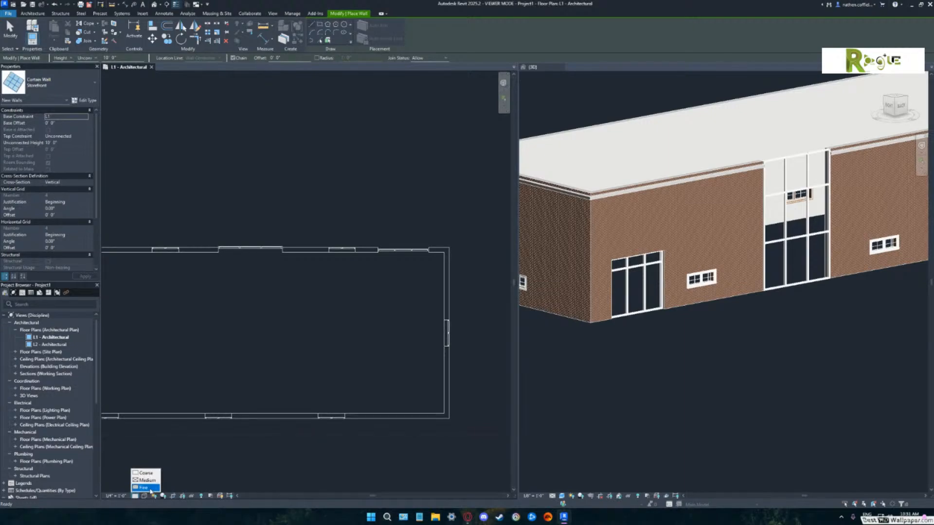
pyautogui.click(146, 487)
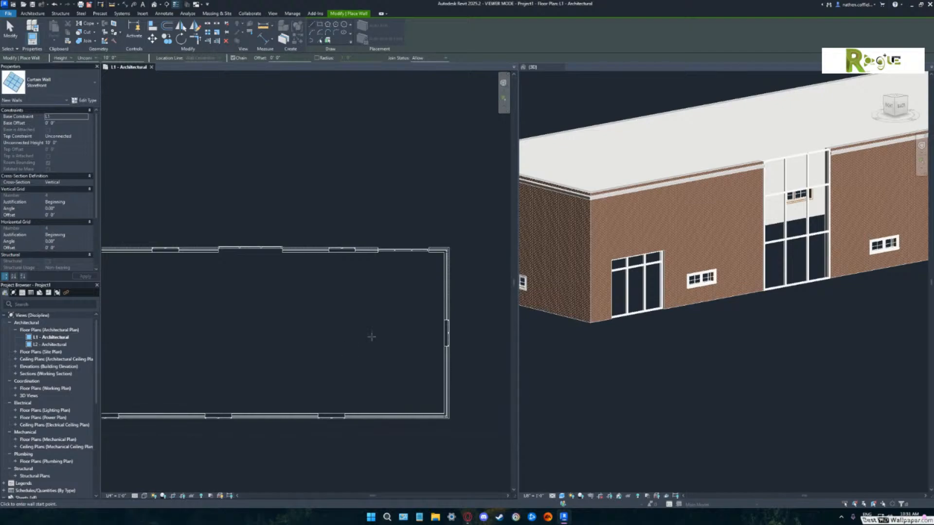
# End wall placement and examine how the storefront and its mullions sit within the layered brick wall in the floor plan.
pyautogui.scroll(3, 401, 290)
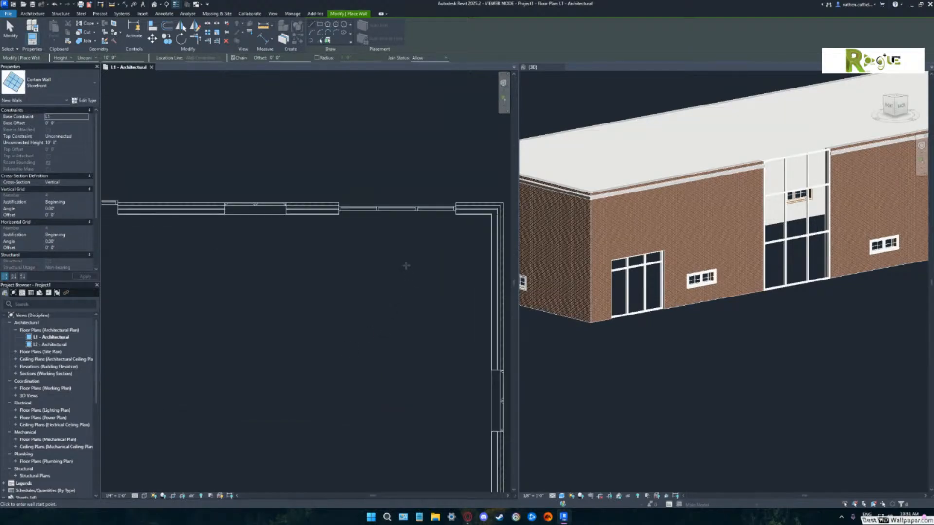
pyautogui.moveTo(405, 255); pyautogui.dragTo(396, 305, button='middle')
pyautogui.scroll(3, 407, 261)
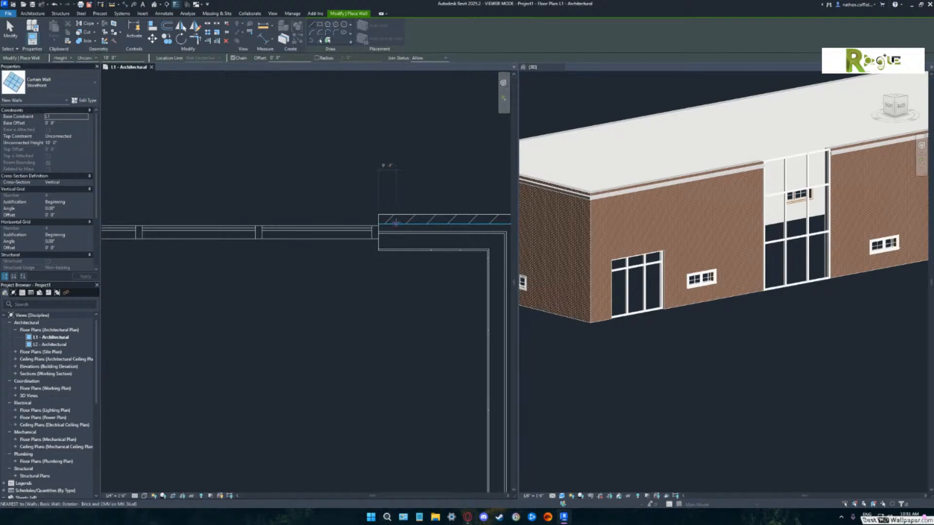
pyautogui.press('Escape')
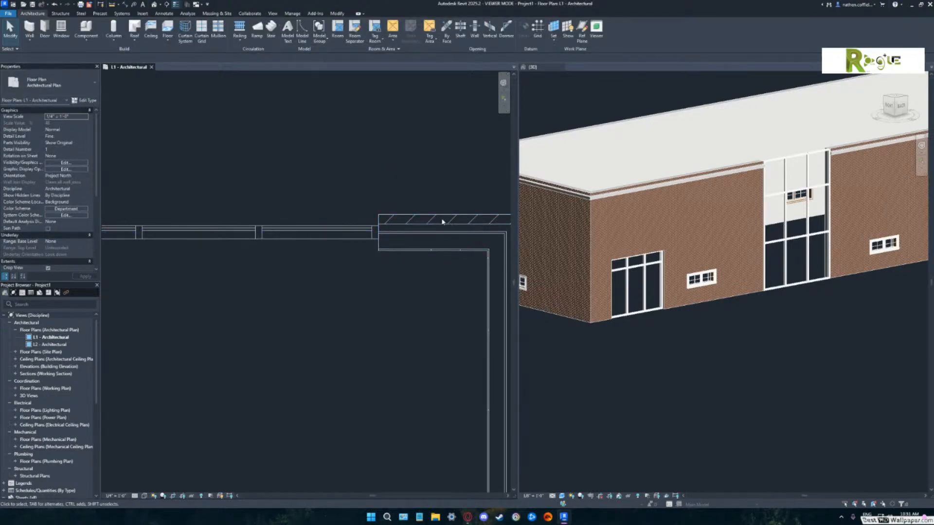
pyautogui.scroll(1, 273, 273)
pyautogui.moveTo(272, 273); pyautogui.dragTo(453, 291, button='middle')
pyautogui.scroll(-2, 389, 290)
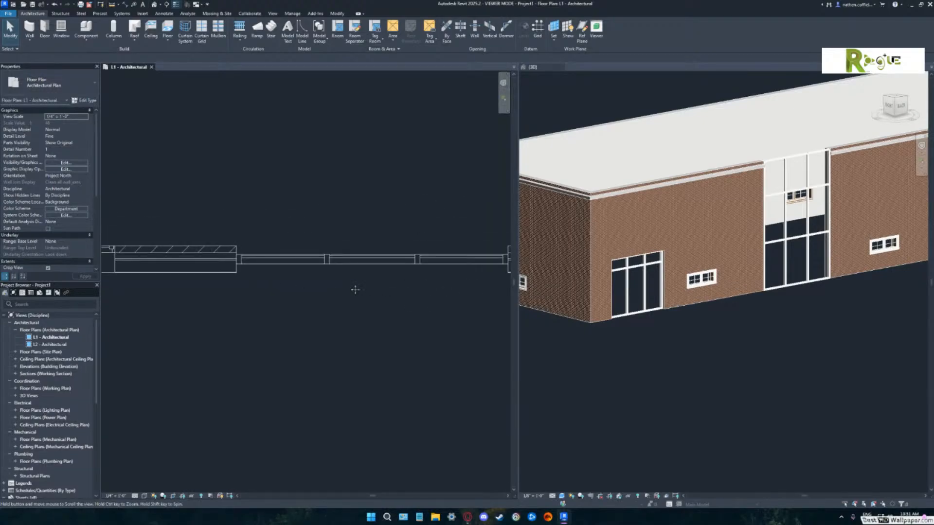
pyautogui.moveTo(355, 287); pyautogui.dragTo(328, 287, button='middle')
pyautogui.moveTo(430, 285)
pyautogui.mouseDown(button='middle')
pyautogui.moveTo(319, 291)
pyautogui.moveTo(421, 275)
pyautogui.mouseUp(button='middle')
pyautogui.scroll(-2, 321, 290)
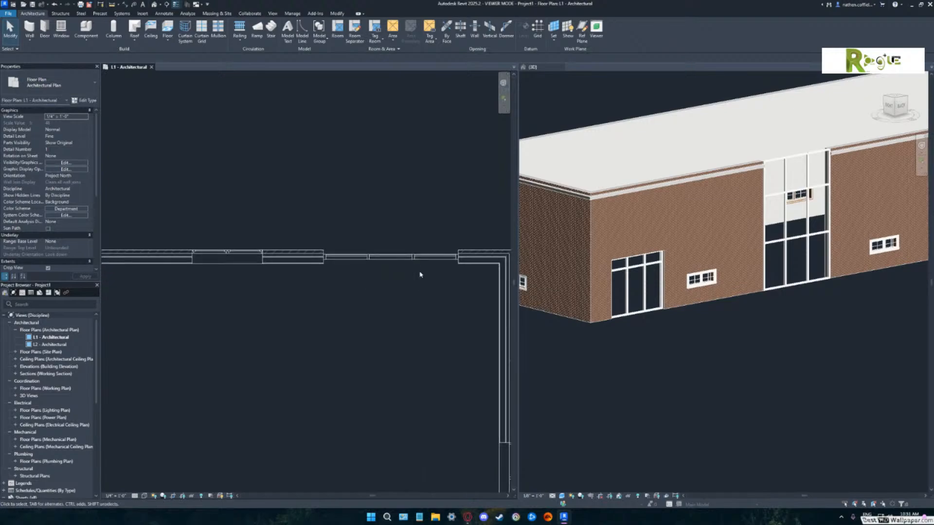
pyautogui.scroll(-2, 343, 293)
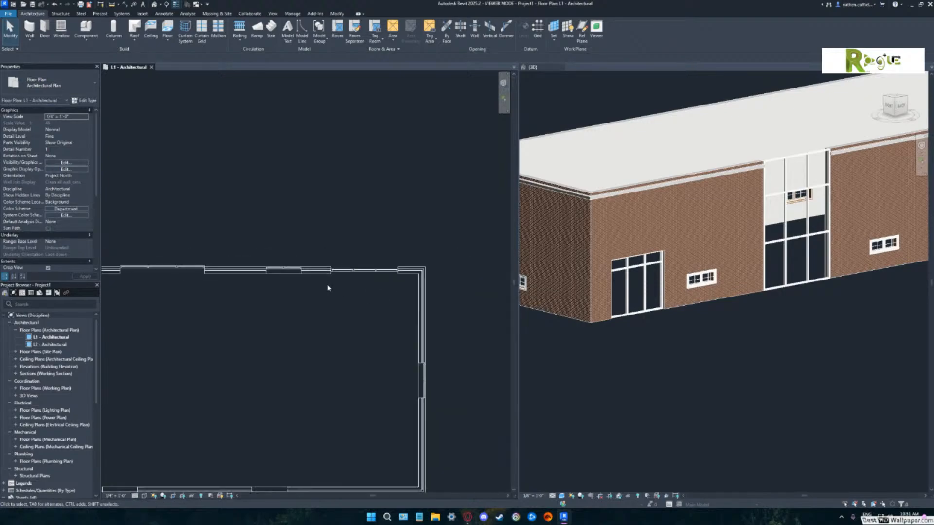
pyautogui.moveTo(333, 301); pyautogui.dragTo(423, 258, button='middle')
pyautogui.scroll(-1, 381, 269)
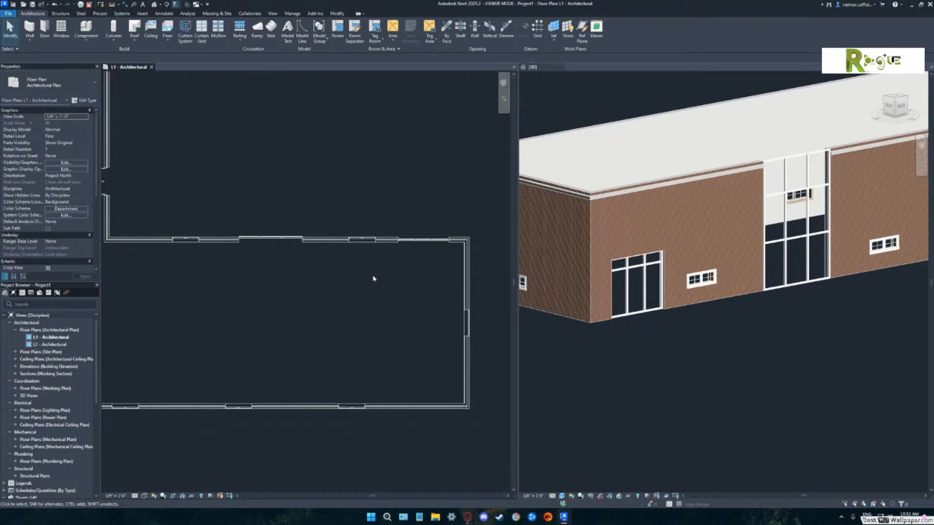
pyautogui.scroll(-3, 373, 279)
pyautogui.moveTo(307, 282); pyautogui.dragTo(326, 307, button='middle')
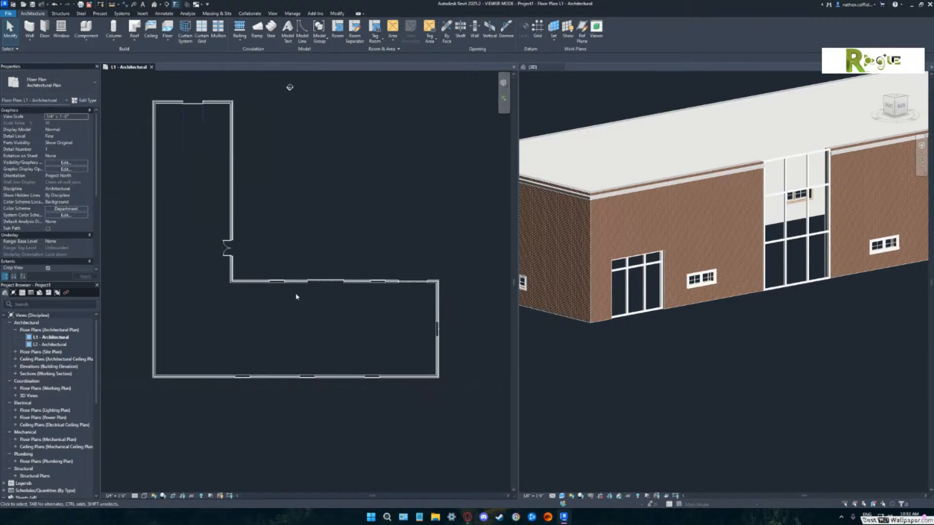
# Review the type properties of the new storefront, including its automatic embedding, grid layouts and mullion types.
pyautogui.scroll(10, 418, 287)
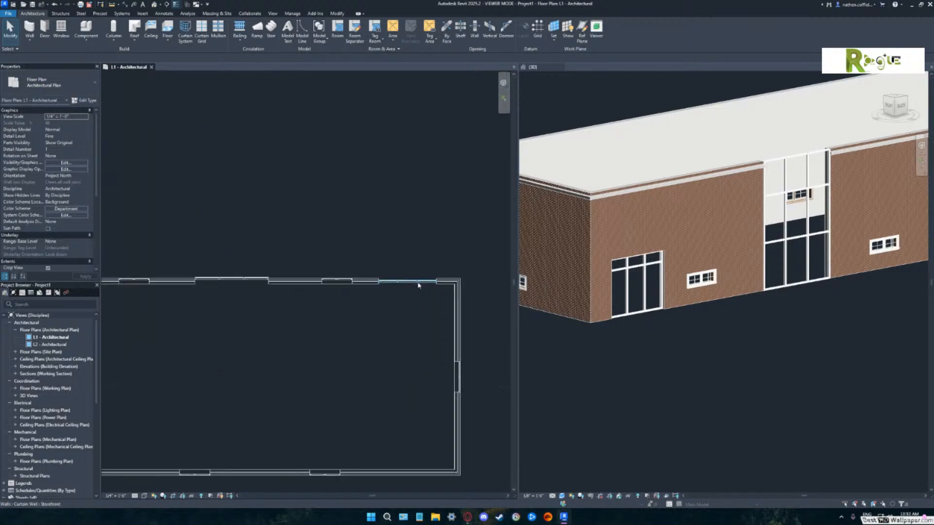
pyautogui.moveTo(408, 289); pyautogui.dragTo(367, 298, button='middle')
pyautogui.scroll(2, 358, 290)
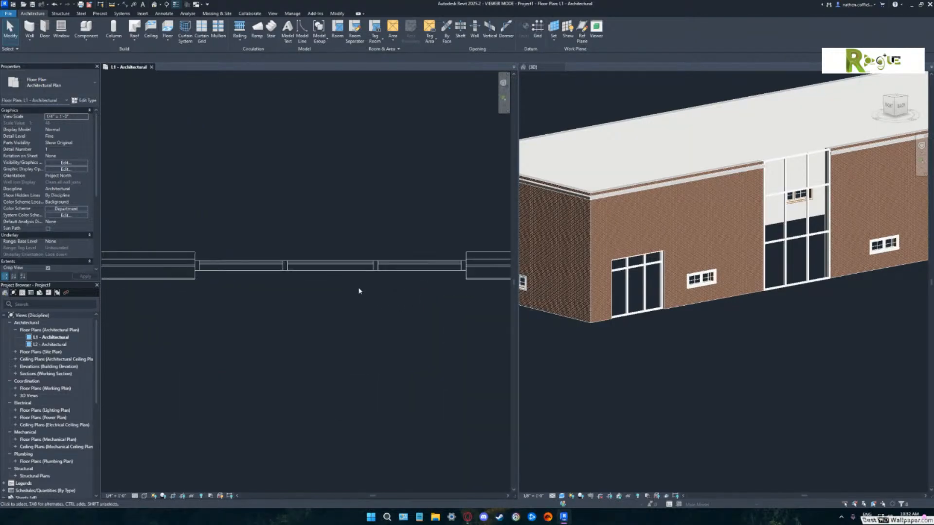
pyautogui.click(342, 267)
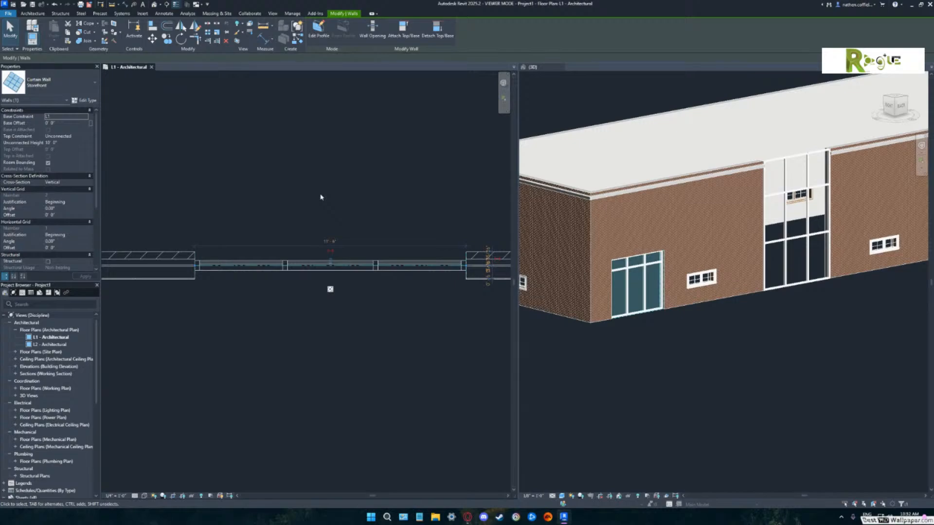
pyautogui.click(83, 101)
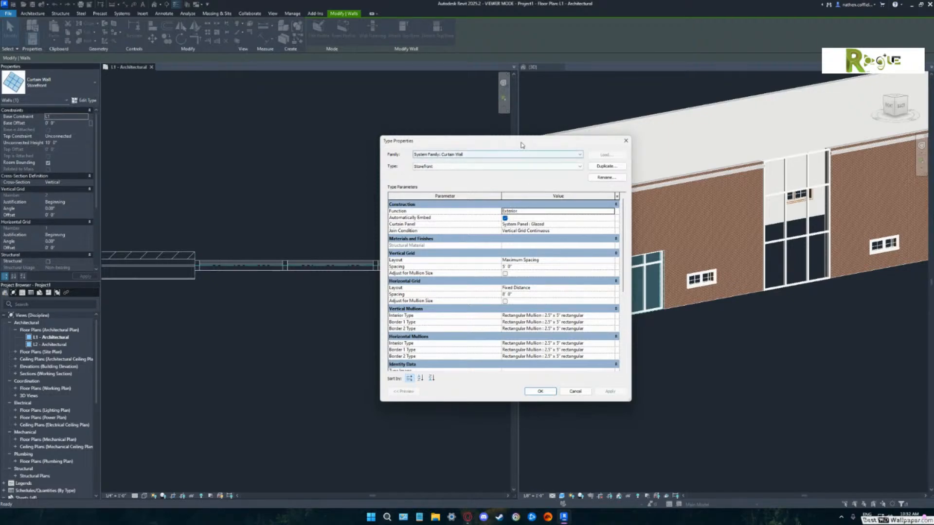
pyautogui.moveTo(516, 143); pyautogui.dragTo(670, 128)
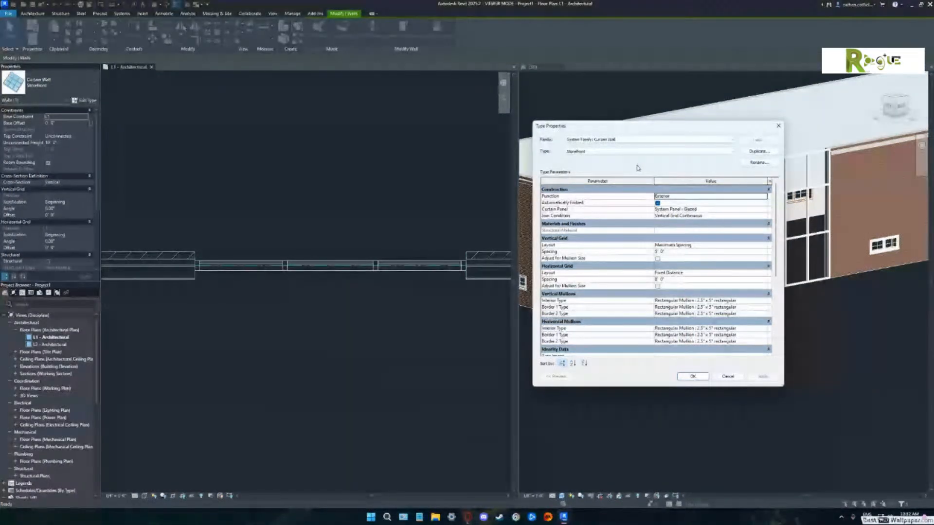
pyautogui.moveTo(782, 386); pyautogui.dragTo(899, 414)
pyautogui.moveTo(712, 130); pyautogui.dragTo(702, 122)
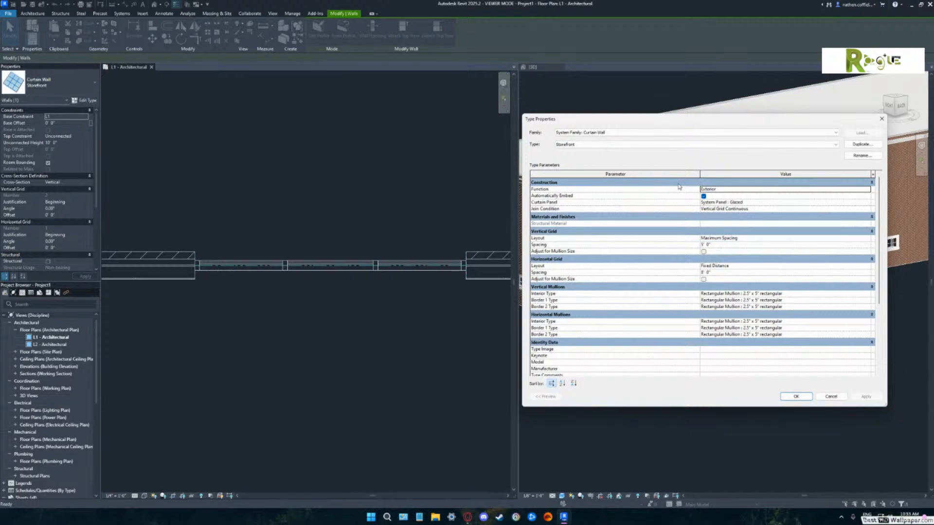
pyautogui.click(882, 119)
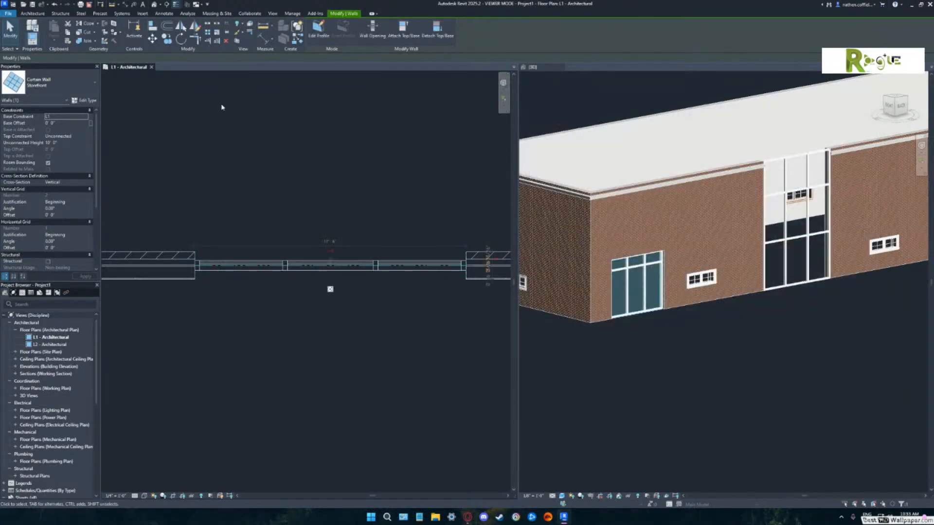
# Place a 30" x 80" Door-Passage-Single-Flush in the storefront's middle bay and delete the conflicting mullion elements.
pyautogui.click(33, 13)
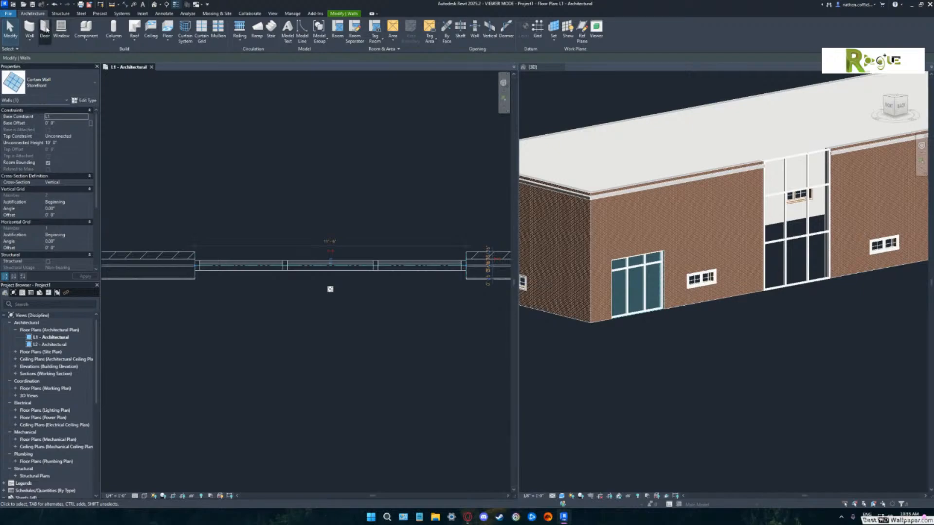
pyautogui.click(48, 33)
pyautogui.click(53, 83)
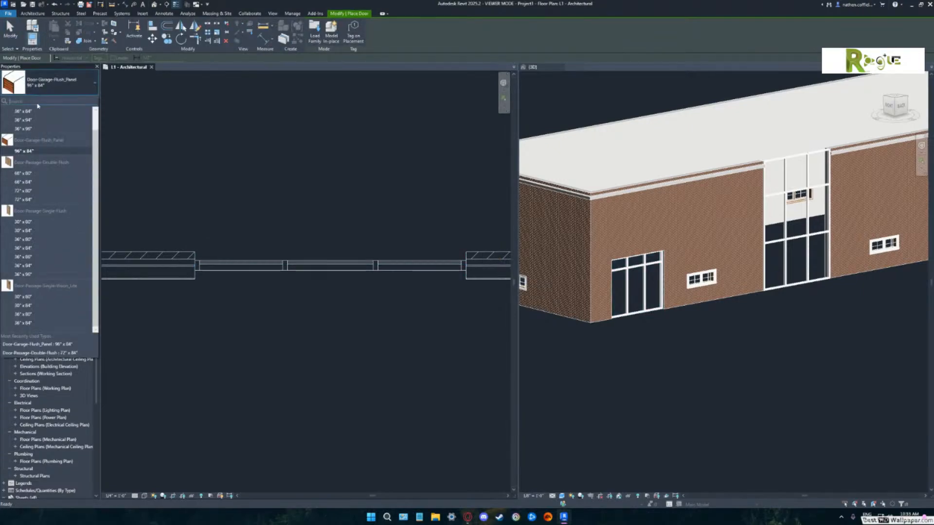
pyautogui.click(23, 222)
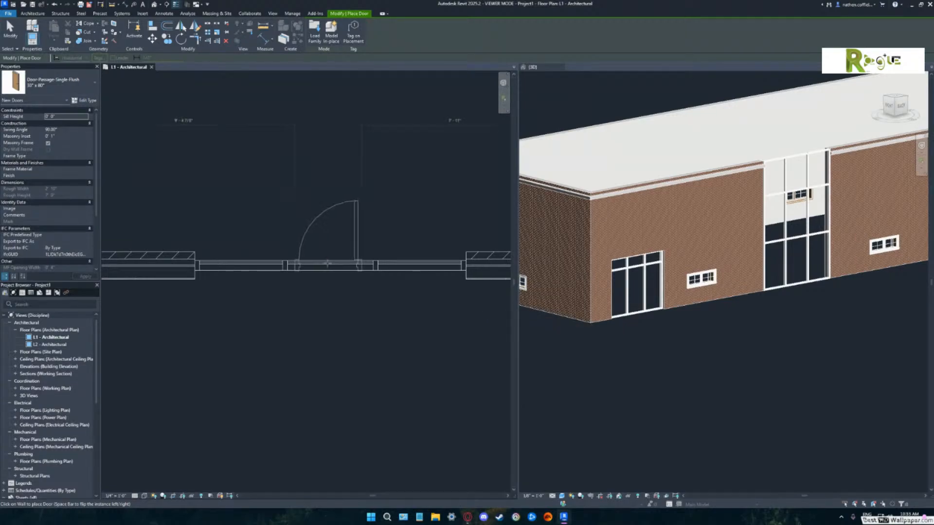
pyautogui.click(329, 265)
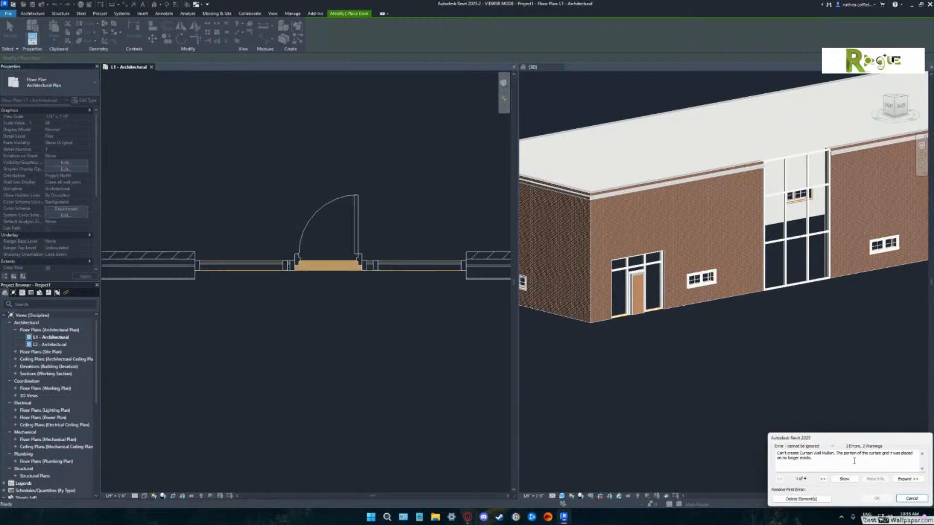
pyautogui.click(803, 499)
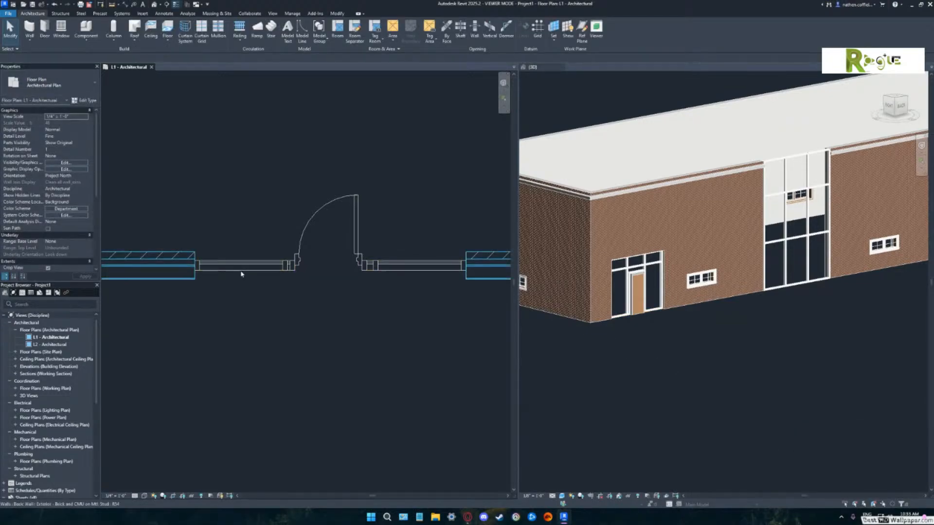
# Select the flush door and examine in the 3D view how it fits between the storefront mullions.
pyautogui.scroll(6, 651, 327)
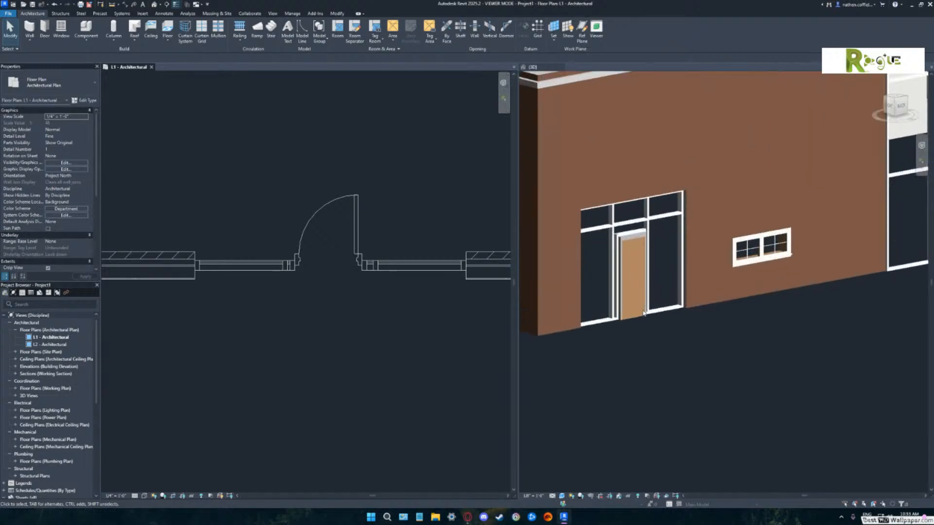
pyautogui.scroll(3, 619, 336)
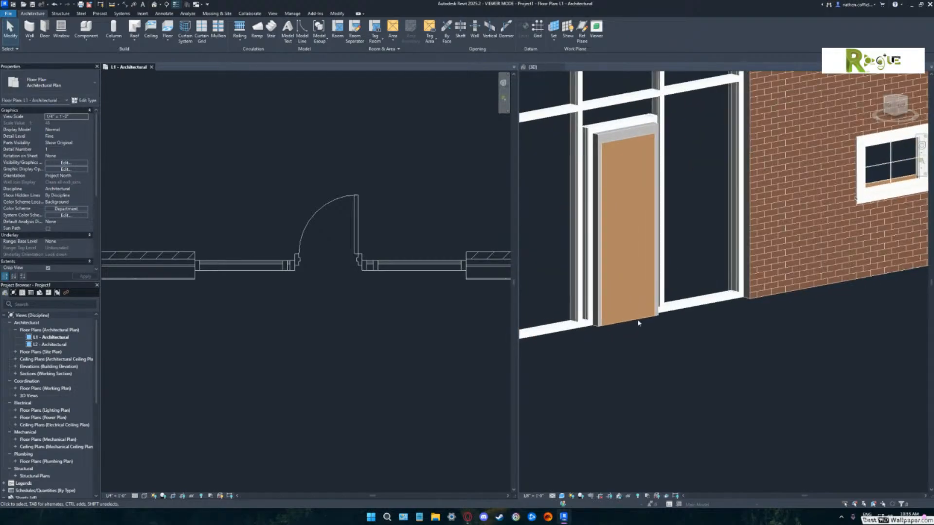
pyautogui.click(633, 326)
pyautogui.scroll(3, 629, 337)
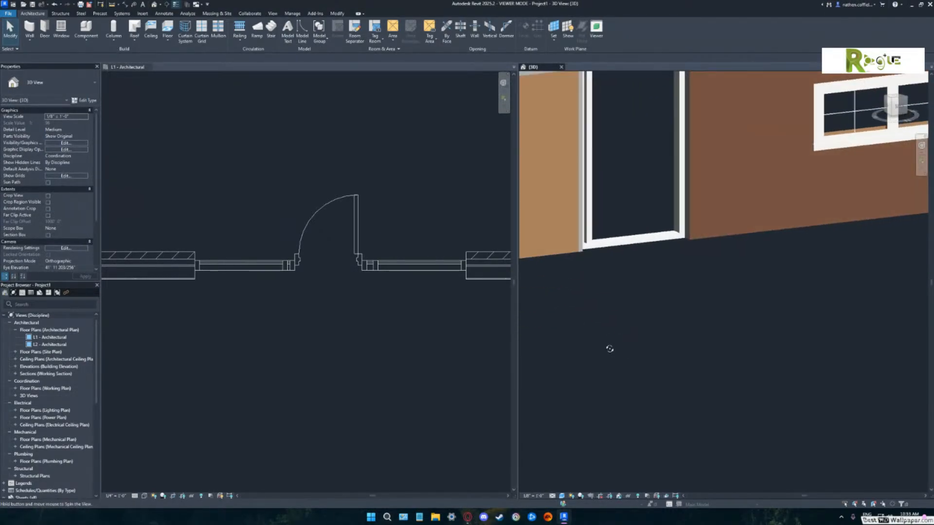
pyautogui.click(586, 246)
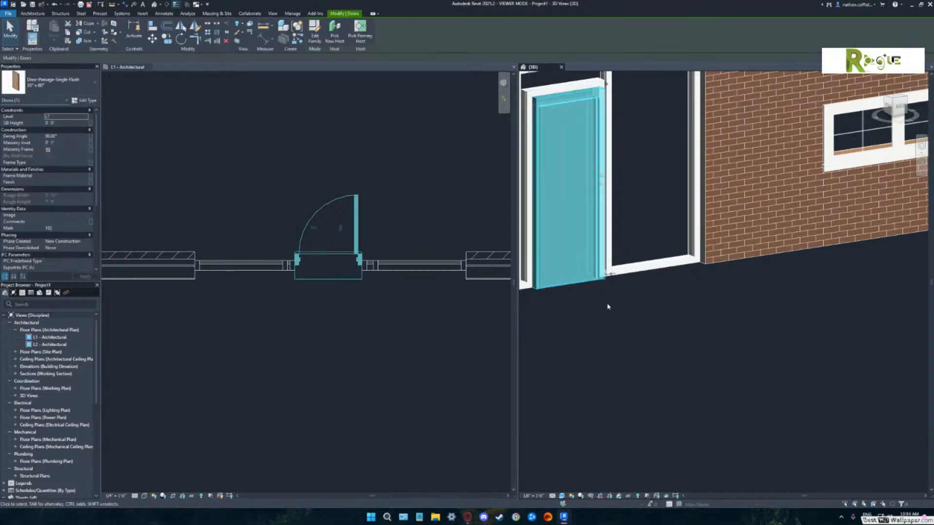
pyautogui.keyDown('shift'); pyautogui.moveTo(615, 335); pyautogui.dragTo(706, 407, button='middle'); pyautogui.keyUp('shift')
pyautogui.scroll(-3, 287, 322)
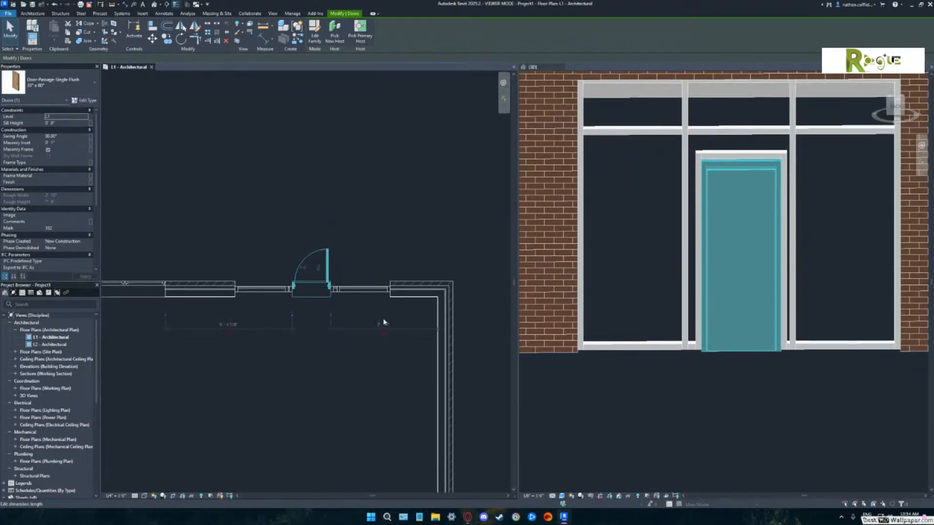
# Check which other door types are available for the selected storefront door, leaving its type as is.
pyautogui.scroll(-2, 246, 371)
pyautogui.scroll(3, 428, 327)
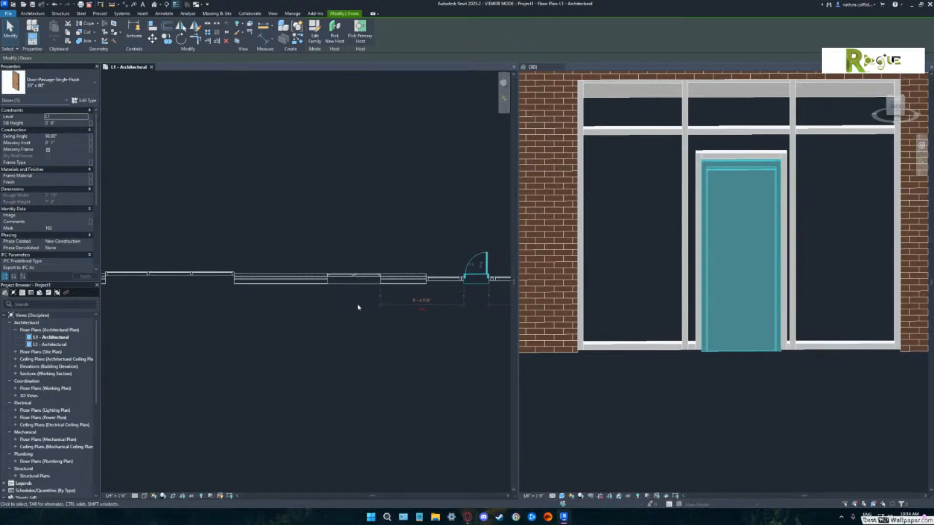
pyautogui.scroll(2, 358, 306)
pyautogui.click(69, 81)
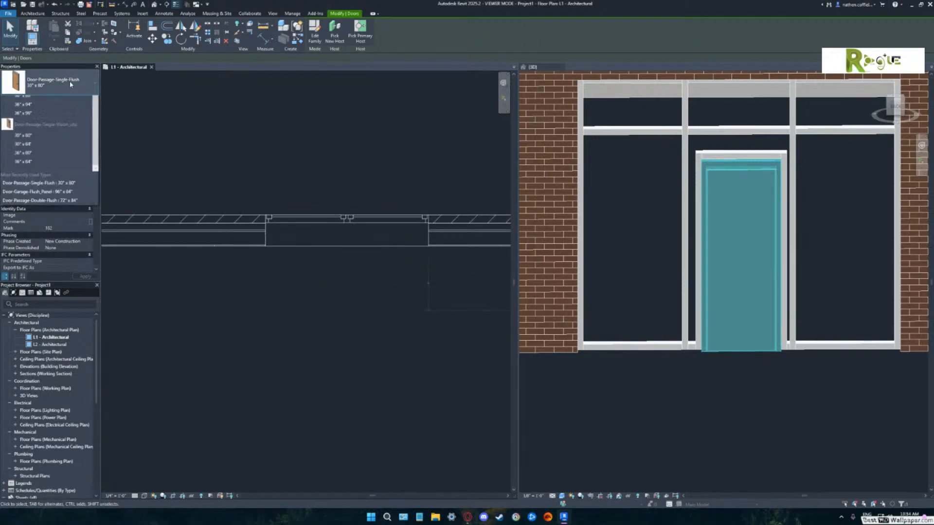
pyautogui.click(334, 196)
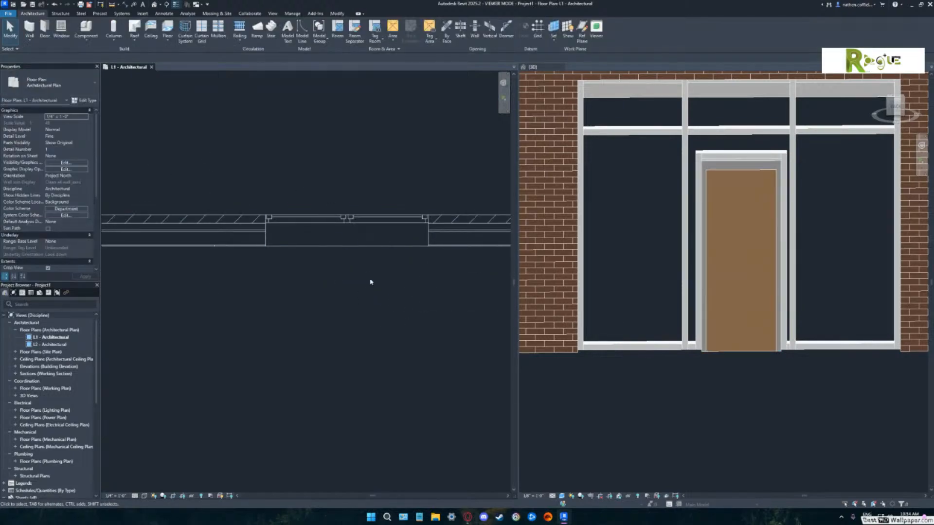
# Try to place a 30" x 80" Door-Passage-Single-Flush in the other storefront along the same wall in the floor plan.
pyautogui.scroll(-2, 354, 264)
pyautogui.scroll(-2, 351, 263)
pyautogui.scroll(-1, 207, 258)
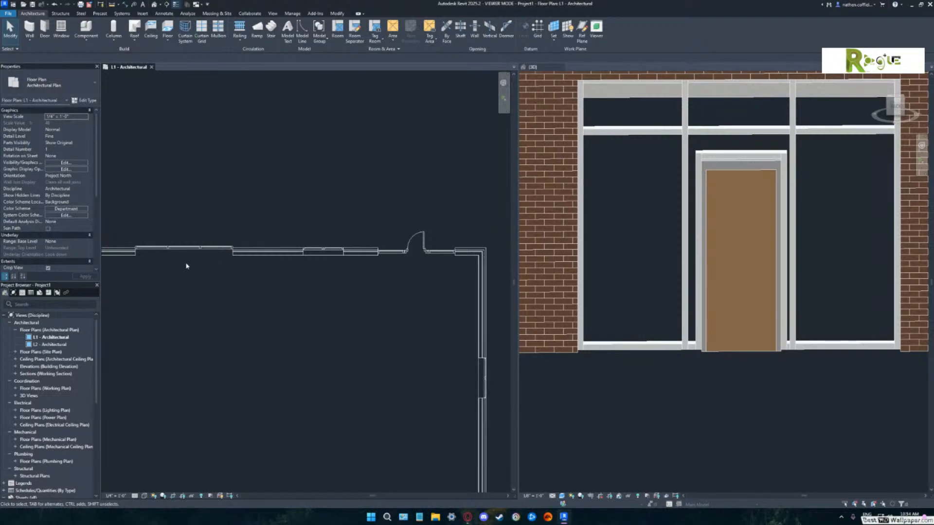
pyautogui.scroll(5, 307, 264)
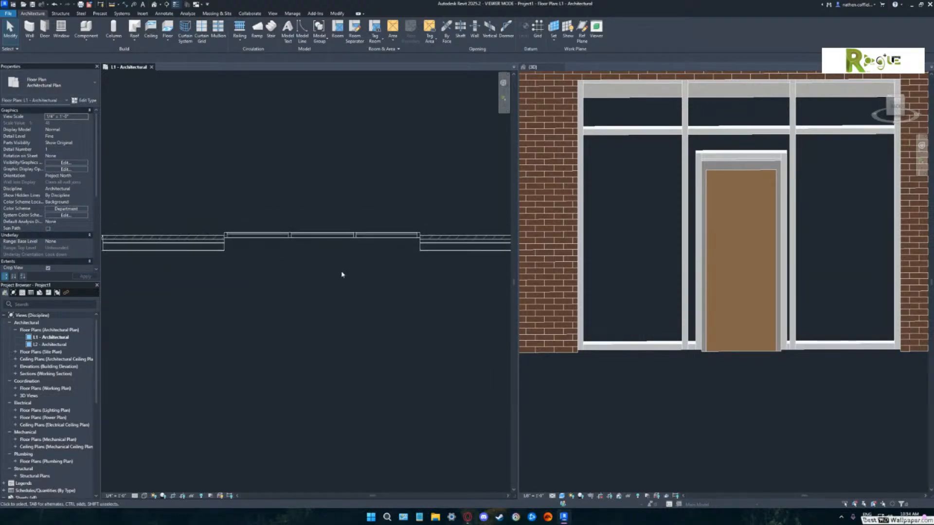
pyautogui.scroll(2, 331, 265)
pyautogui.click(46, 32)
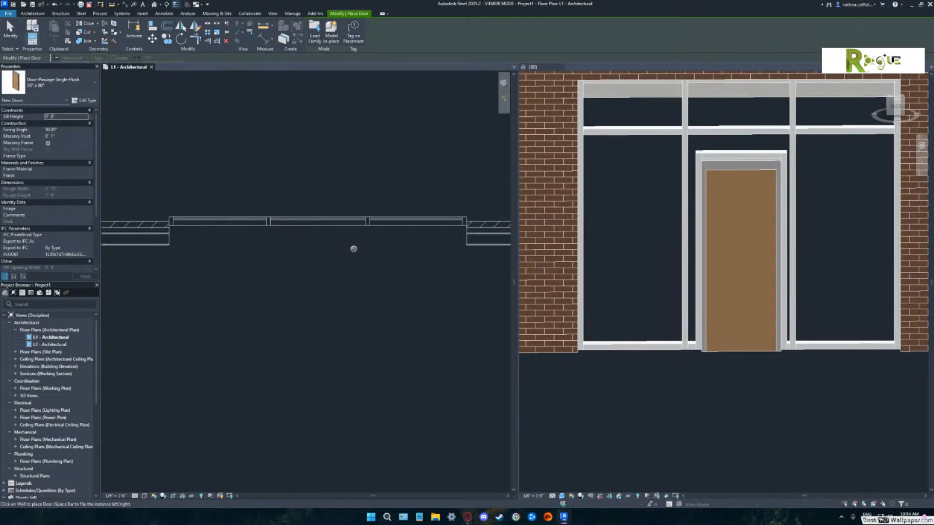
pyautogui.scroll(-2, 367, 253)
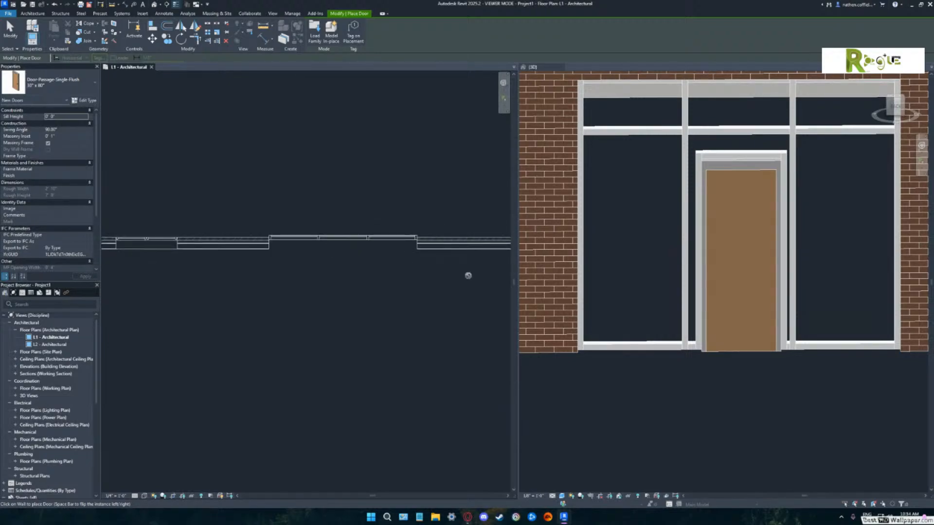
pyautogui.moveTo(467, 273); pyautogui.dragTo(181, 277, button='middle')
pyautogui.scroll(-1, 181, 277)
pyautogui.moveTo(409, 271)
pyautogui.mouseDown(button='middle')
pyautogui.moveTo(379, 276)
pyautogui.moveTo(438, 265)
pyautogui.mouseUp(button='middle')
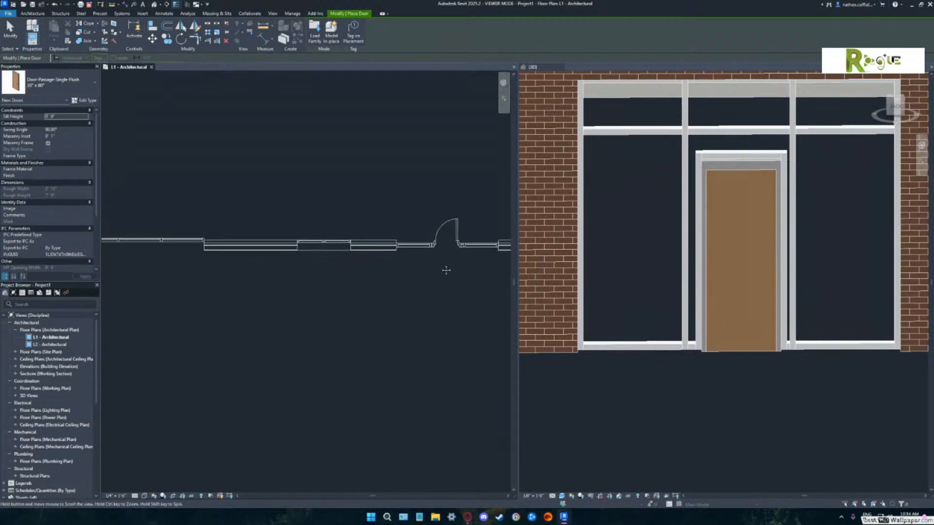
pyautogui.moveTo(291, 270)
pyautogui.mouseDown(button='middle')
pyautogui.moveTo(424, 265)
pyautogui.moveTo(330, 264)
pyautogui.moveTo(415, 255)
pyautogui.mouseUp(button='middle')
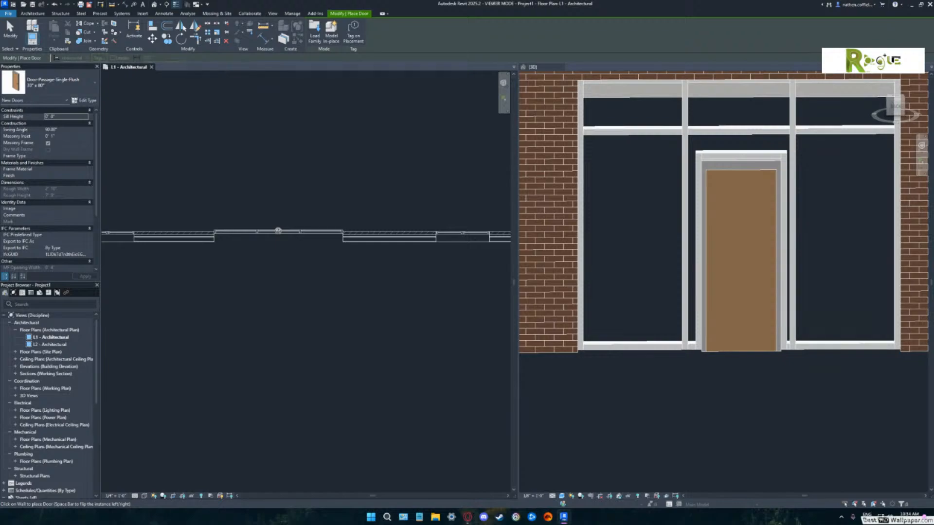
pyautogui.moveTo(414, 287); pyautogui.dragTo(211, 286, button='middle')
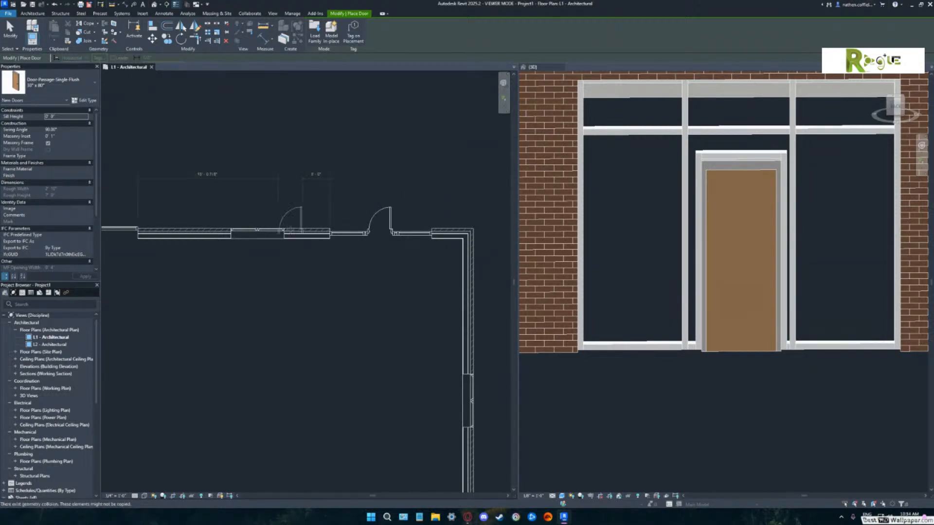
pyautogui.press('Escape')
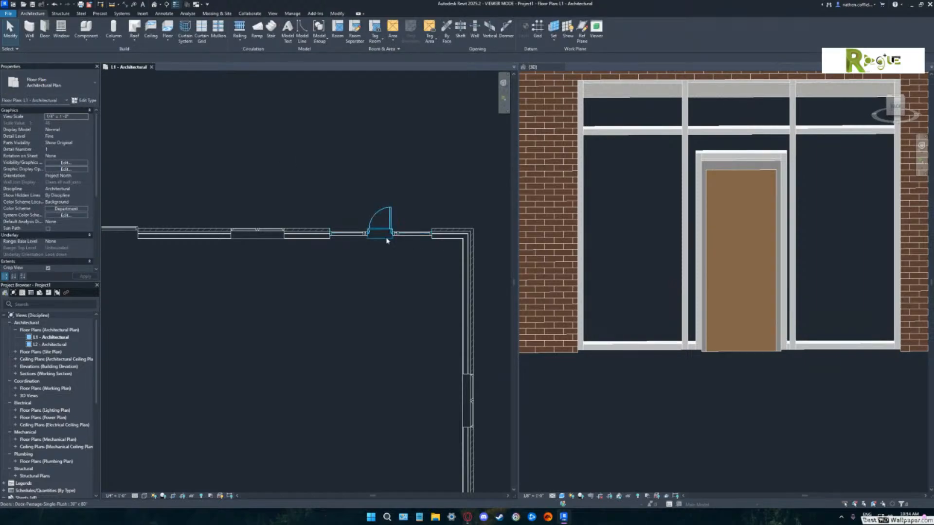
# Try to load the Door-Curtain-Wall-Double-Glass family from the US Imperial Doors folder through the door placement command.
pyautogui.click(46, 29)
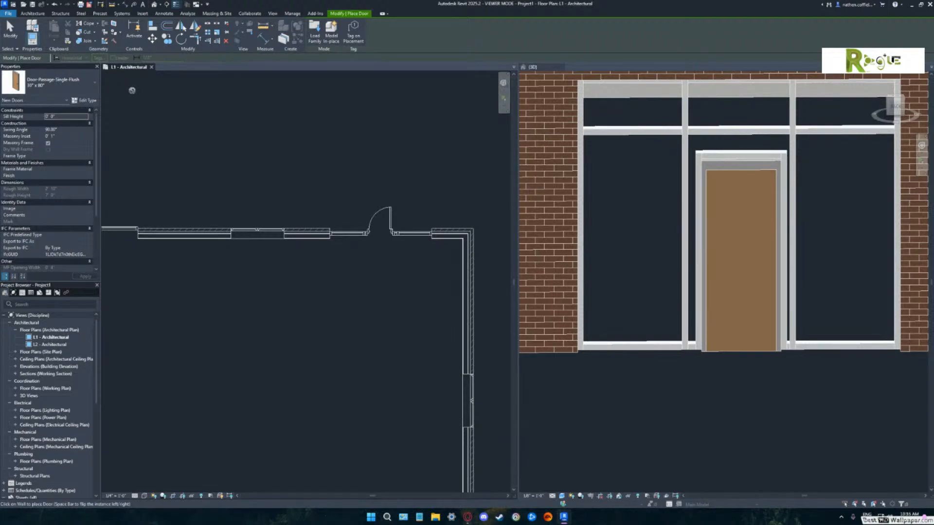
pyautogui.click(315, 30)
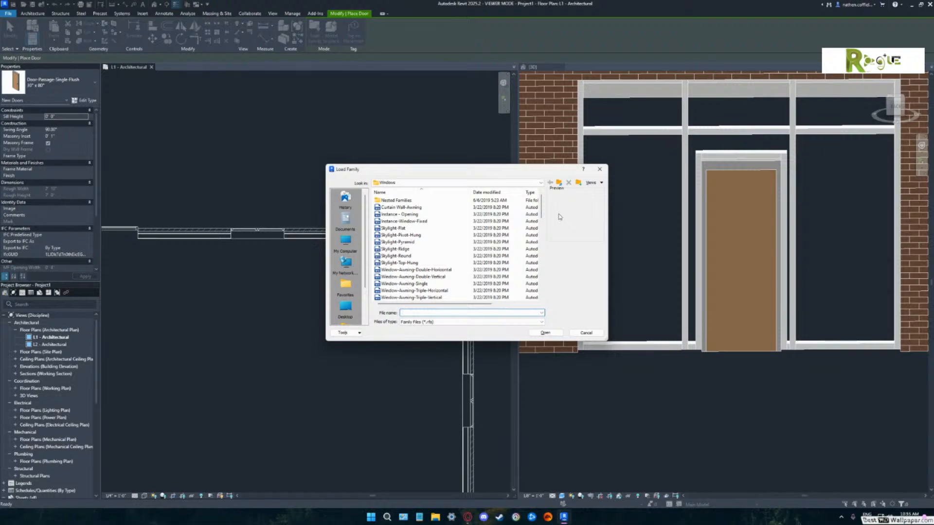
pyautogui.click(541, 183)
pyautogui.click(429, 231)
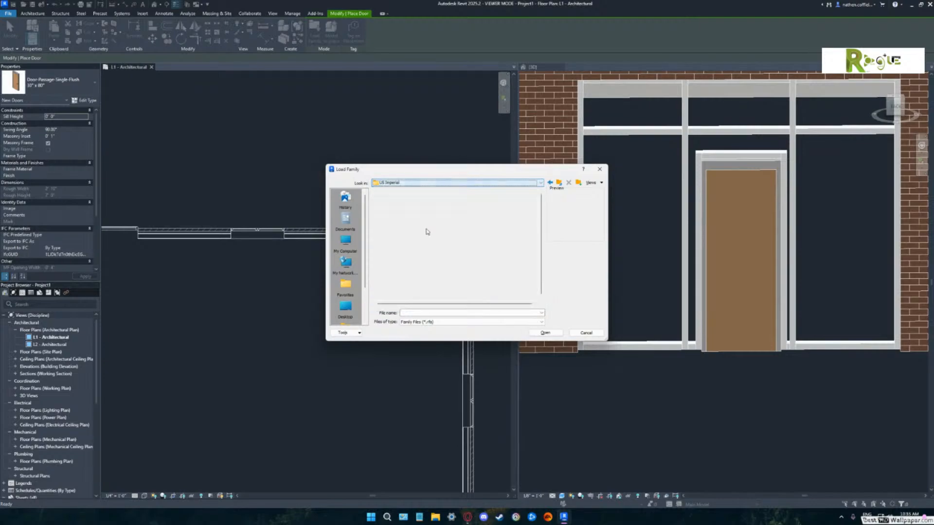
pyautogui.doubleClick(399, 262)
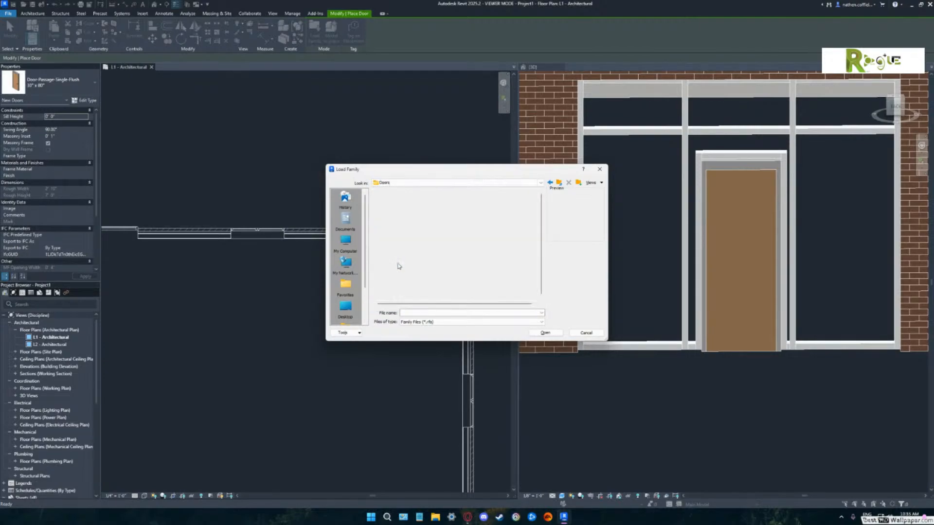
pyautogui.scroll(-1, 440, 237)
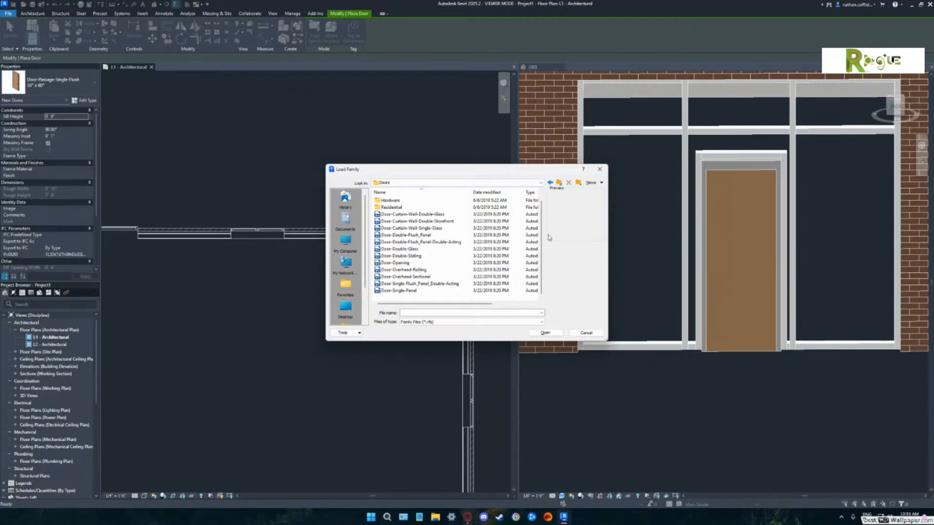
pyautogui.doubleClick(428, 215)
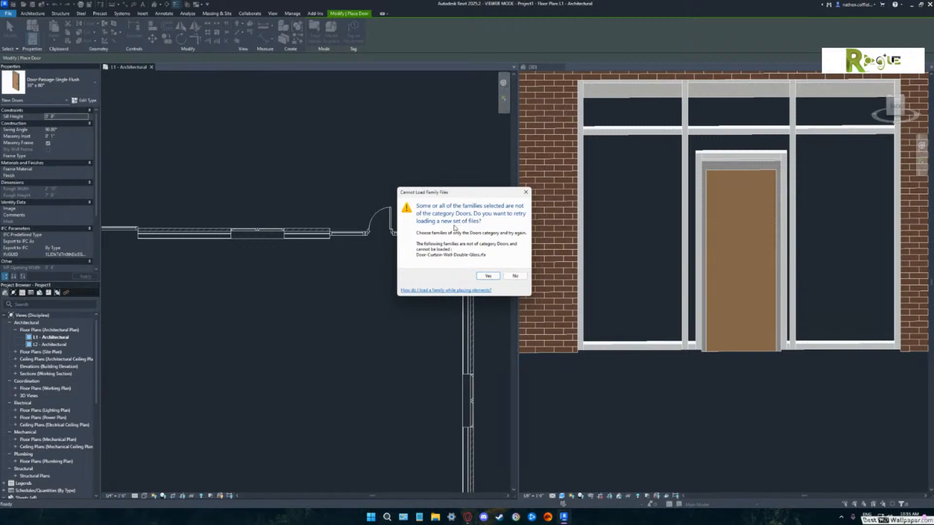
pyautogui.click(515, 276)
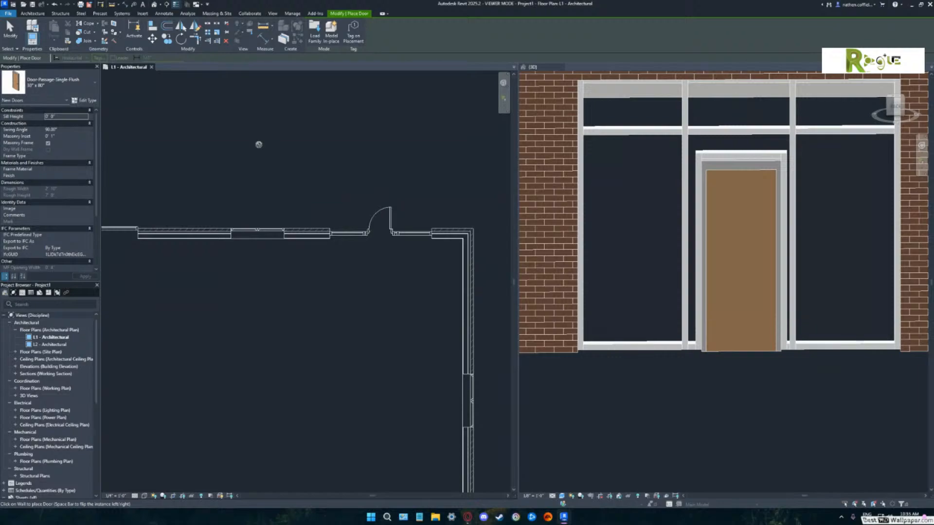
pyautogui.press('Escape')
pyautogui.press('Escape')
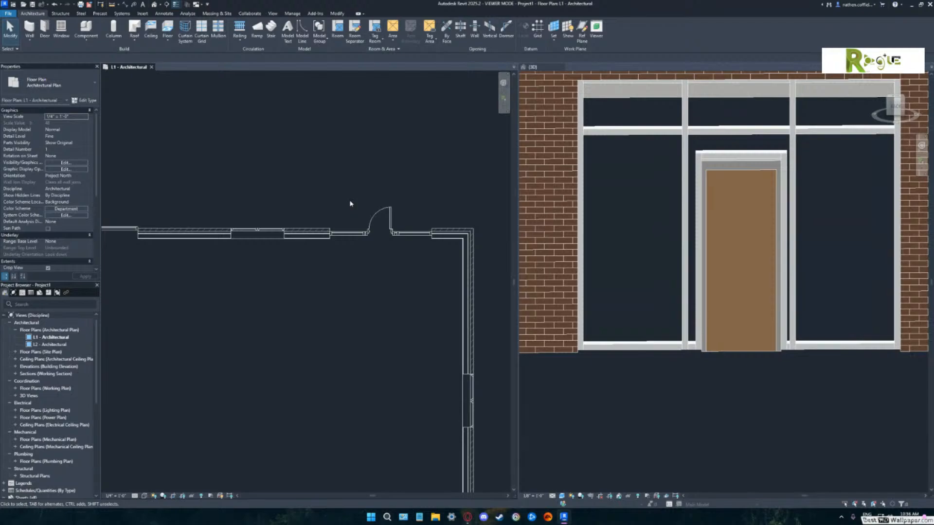
pyautogui.scroll(-2, 360, 293)
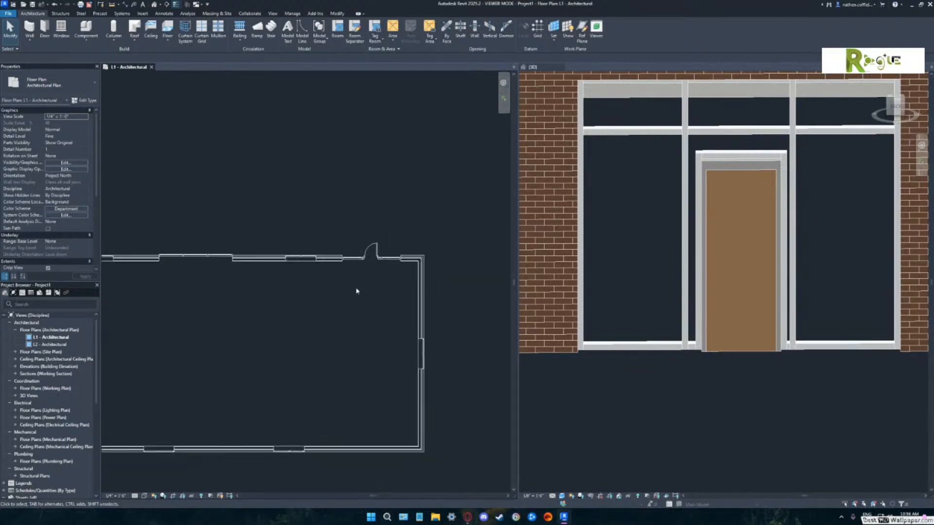
pyautogui.moveTo(352, 292); pyautogui.dragTo(315, 287, button='middle')
pyautogui.scroll(3, 348, 273)
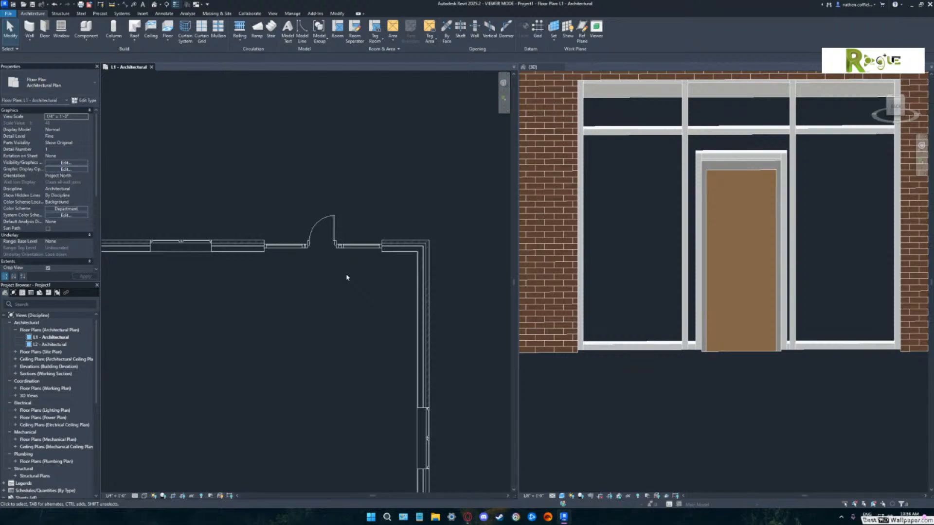
pyautogui.scroll(2, 327, 287)
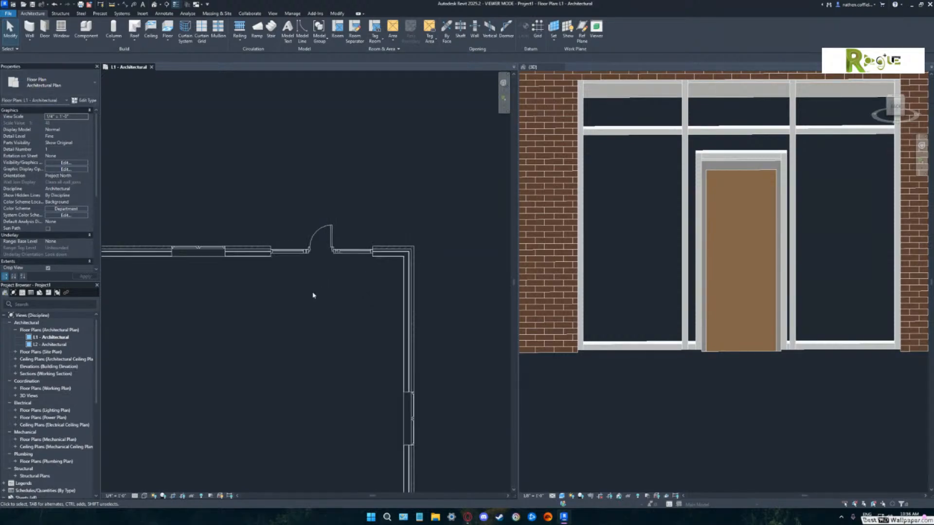
pyautogui.scroll(-2, 326, 289)
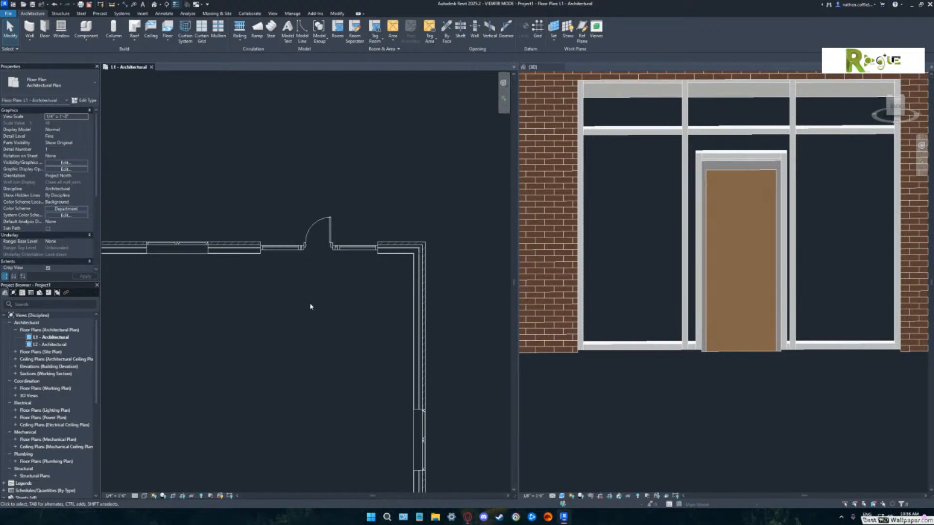
pyautogui.moveTo(315, 308)
pyautogui.mouseDown(button='middle')
pyautogui.moveTo(392, 282)
pyautogui.moveTo(320, 296)
pyautogui.mouseUp(button='middle')
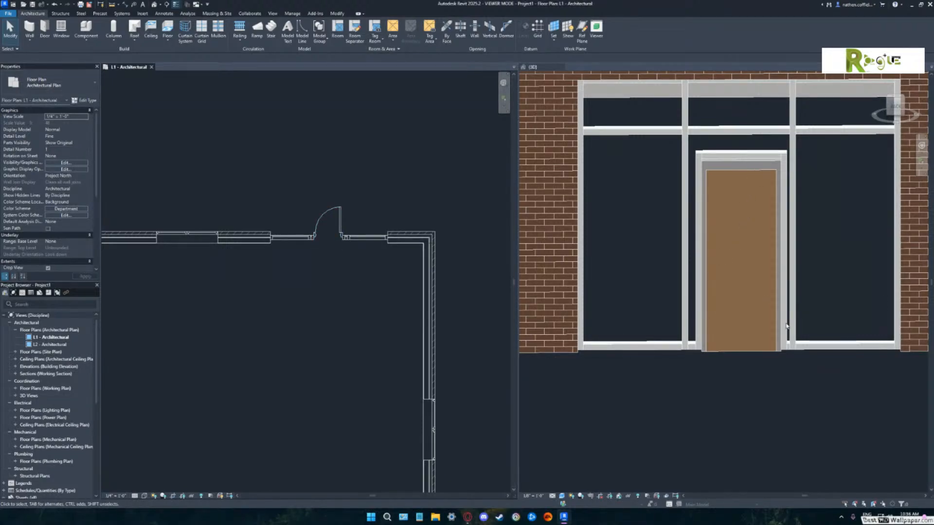
# Delete the single flush door from the storefront near the building corner, along with the mullion elements that can no longer be created.
pyautogui.click(779, 388)
pyautogui.scroll(-1, 778, 384)
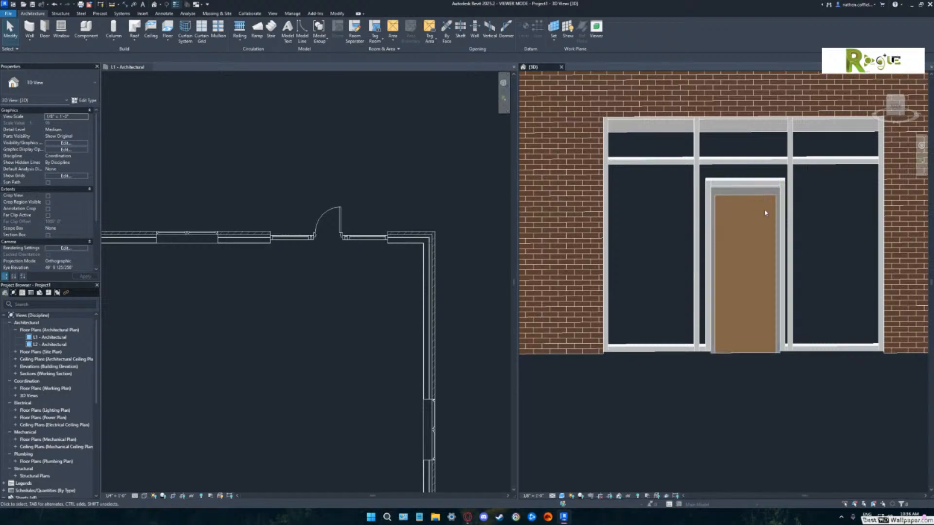
pyautogui.moveTo(813, 267)
pyautogui.keyDown('shift'); pyautogui.mouseDown(button='middle')
pyautogui.moveTo(798, 253)
pyautogui.moveTo(809, 230)
pyautogui.moveTo(813, 258)
pyautogui.mouseUp(button='middle'); pyautogui.keyUp('shift')
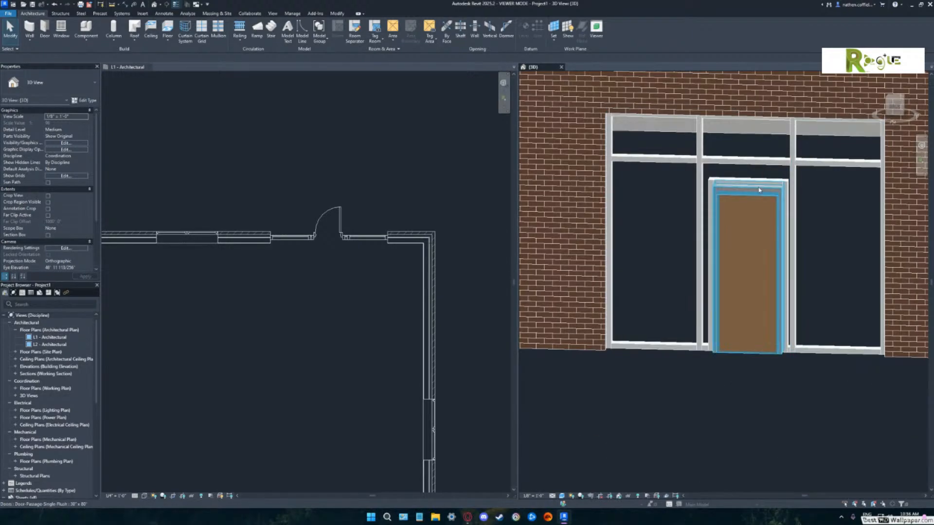
pyautogui.click(760, 190)
pyautogui.press('Delete')
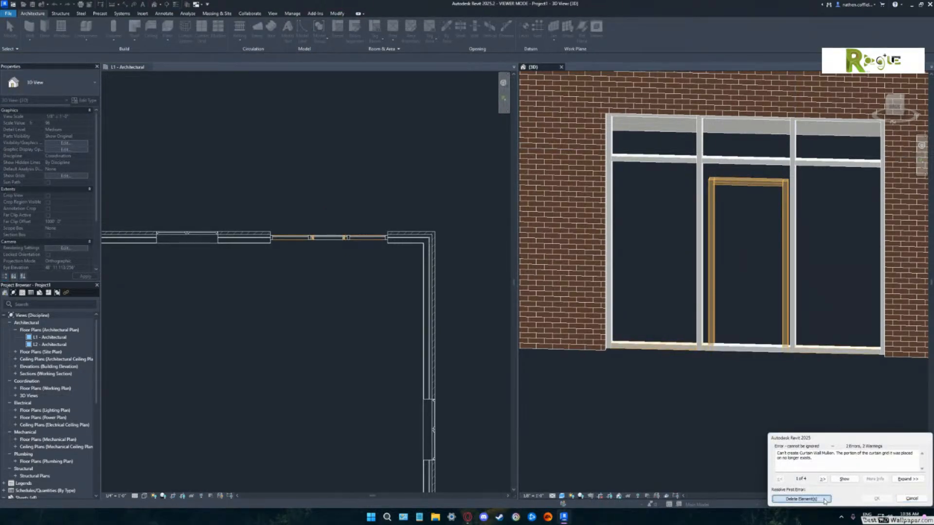
pyautogui.click(802, 499)
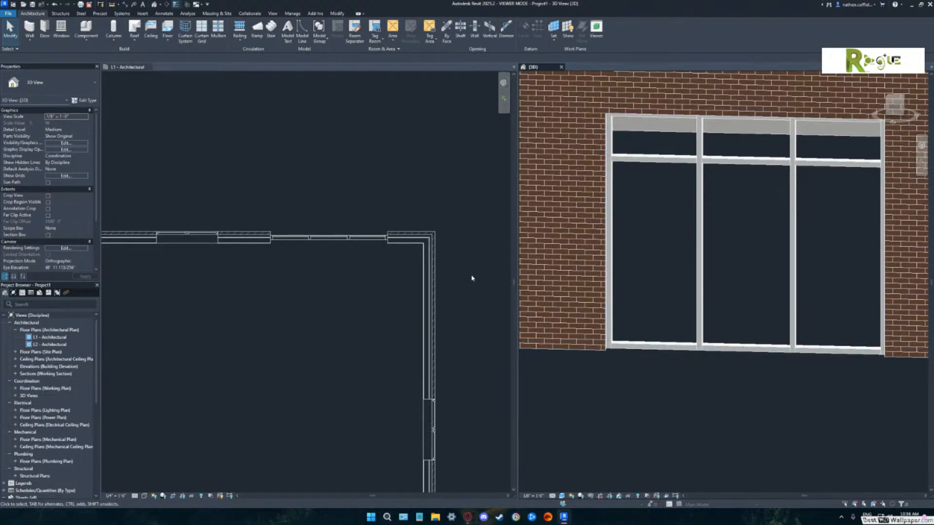
# Select the glazed system panel in the storefront's lower middle bay in the 3D view and unpin it.
pyautogui.scroll(-2, 673, 374)
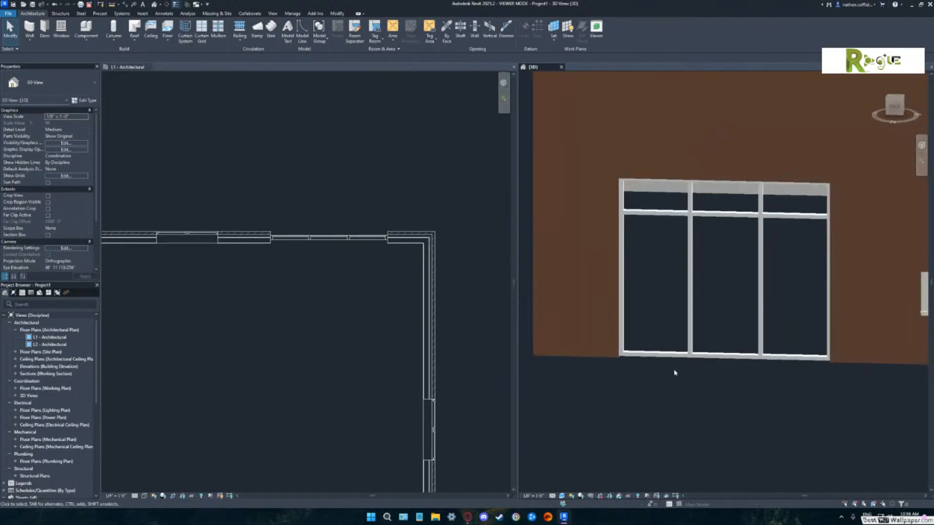
pyautogui.click(367, 138)
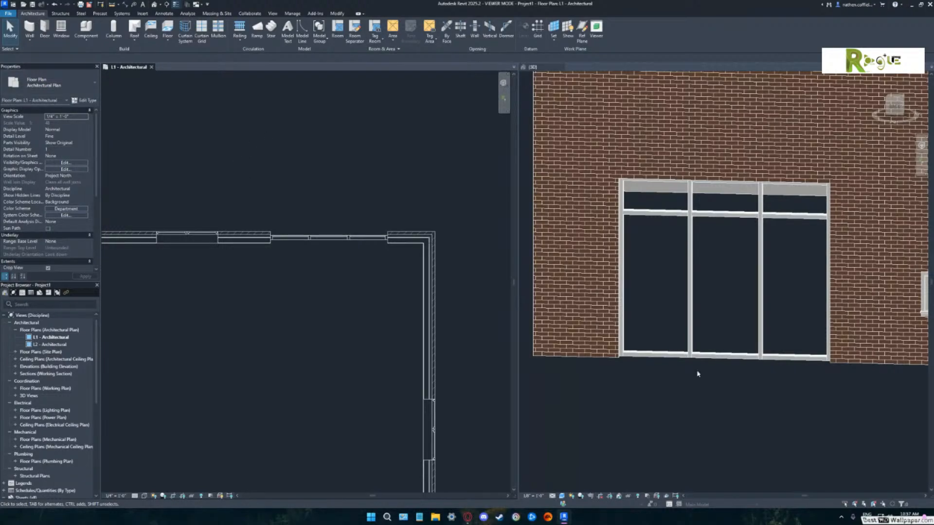
pyautogui.click(761, 358)
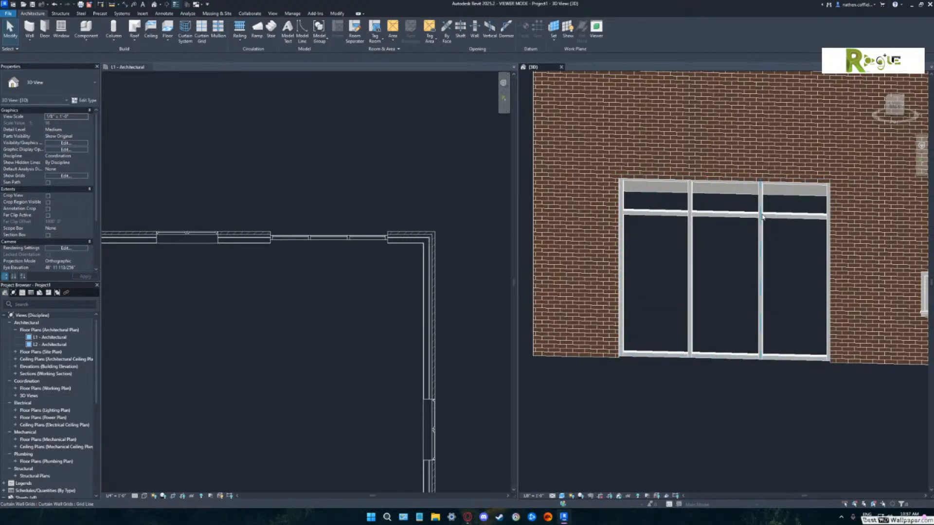
pyautogui.press('Tab')
pyautogui.press('Tab')
pyautogui.press('Tab')
pyautogui.press('Tab')
pyautogui.press('Tab')
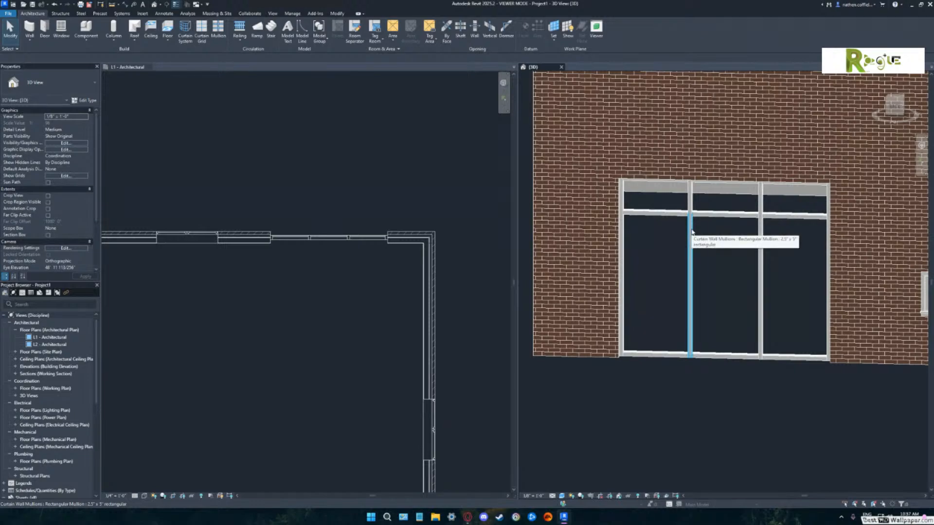
pyautogui.press('Tab')
pyautogui.press('Tab')
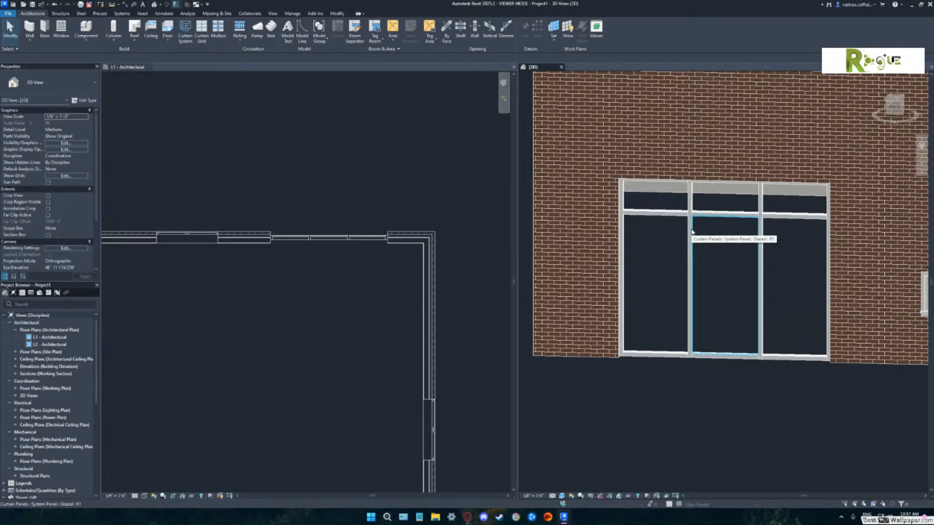
pyautogui.click(692, 232)
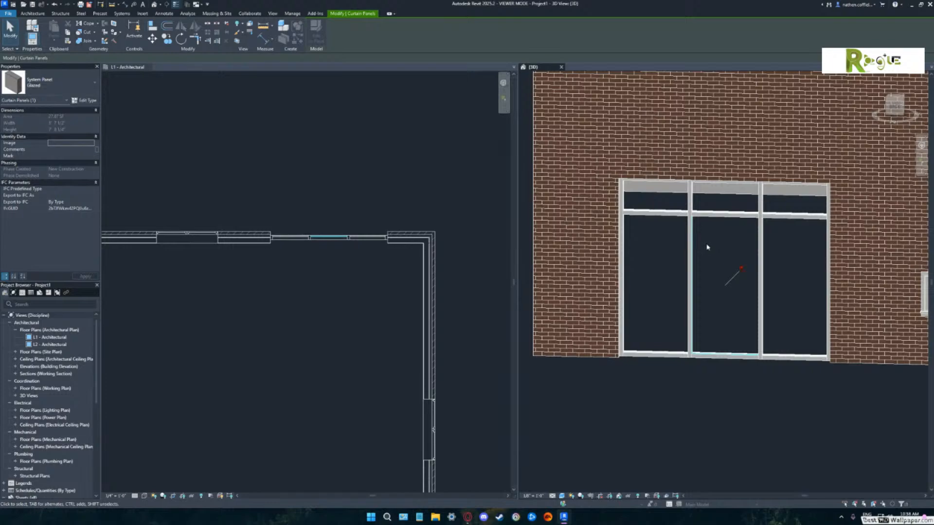
pyautogui.click(742, 271)
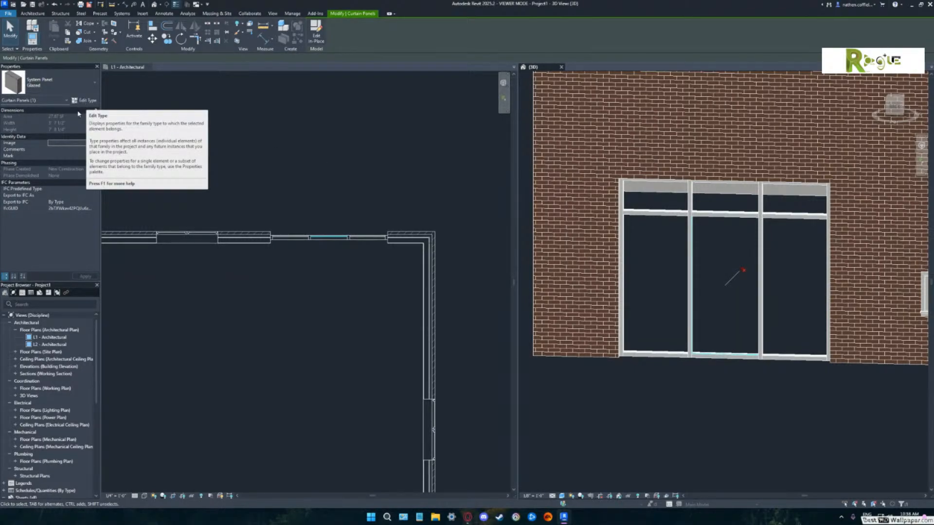
# Look through the types available for the selected glazed panel to check for a curtain wall door.
pyautogui.click(94, 84)
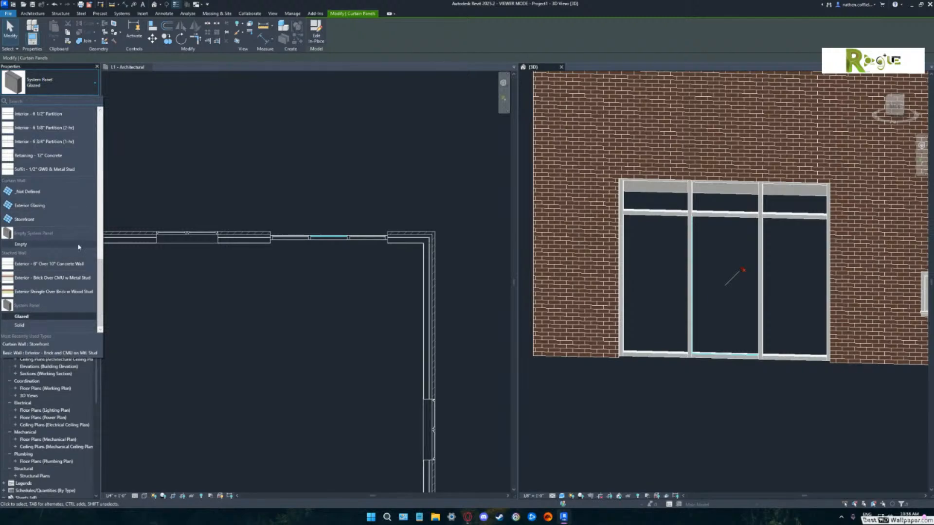
pyautogui.scroll(2, 65, 263)
pyautogui.scroll(-2, 63, 263)
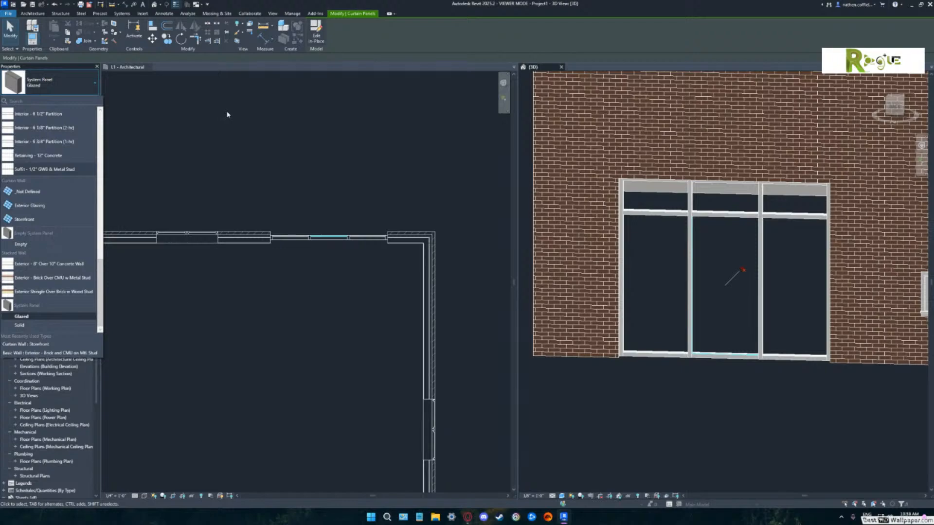
pyautogui.scroll(8, 93, 153)
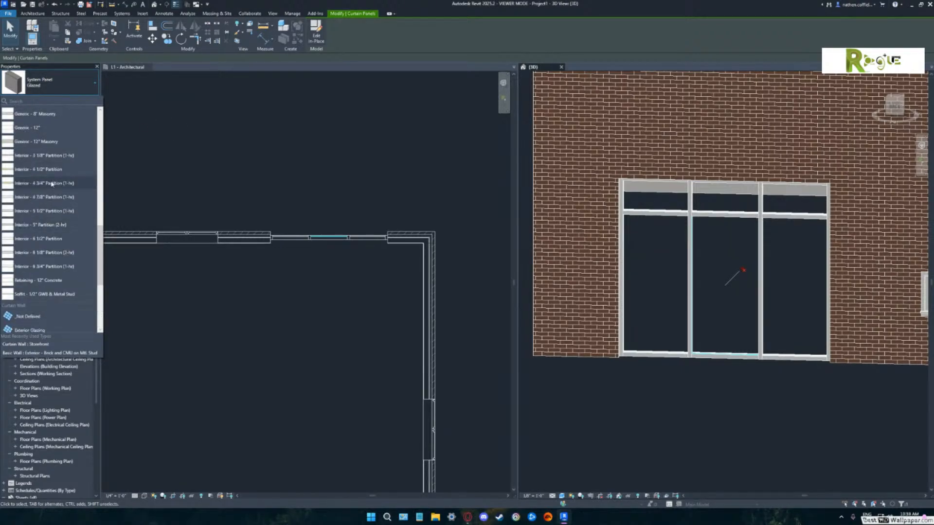
pyautogui.scroll(4, 51, 184)
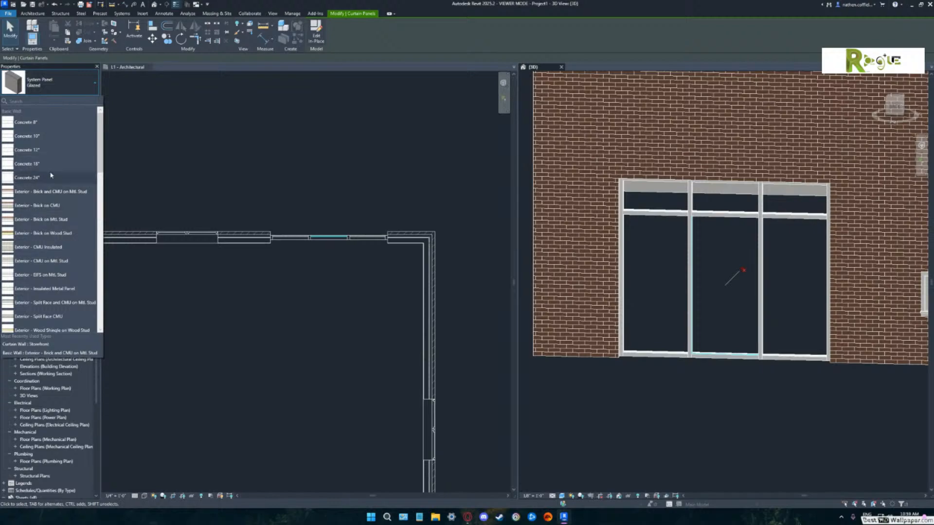
pyautogui.scroll(-15, 42, 183)
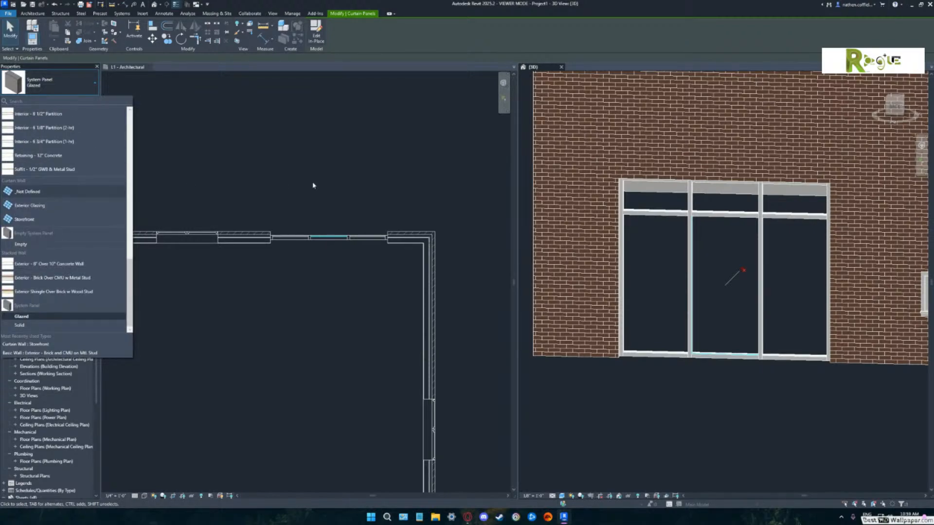
pyautogui.press('Escape')
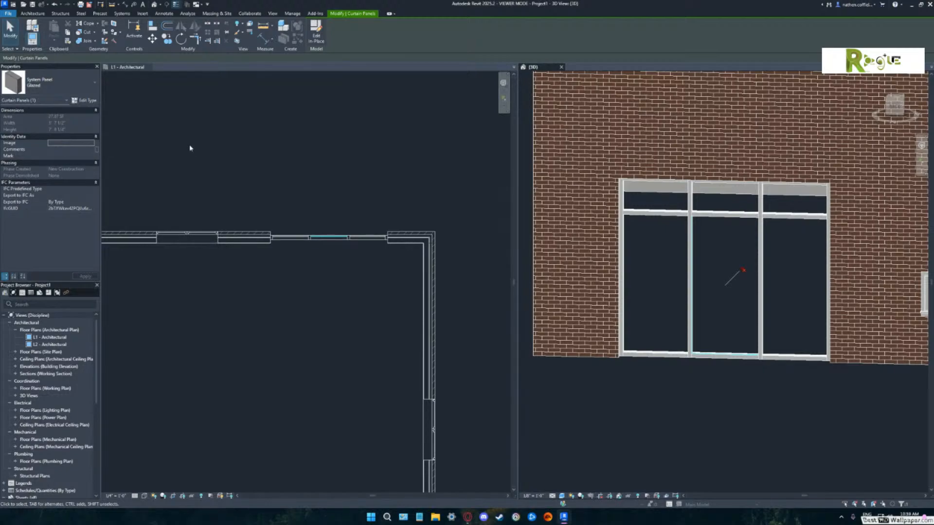
# Open the Commercial doors folder in a separate File Explorer window from the door command's family loading dialog, and cancel the dialog.
pyautogui.click(38, 14)
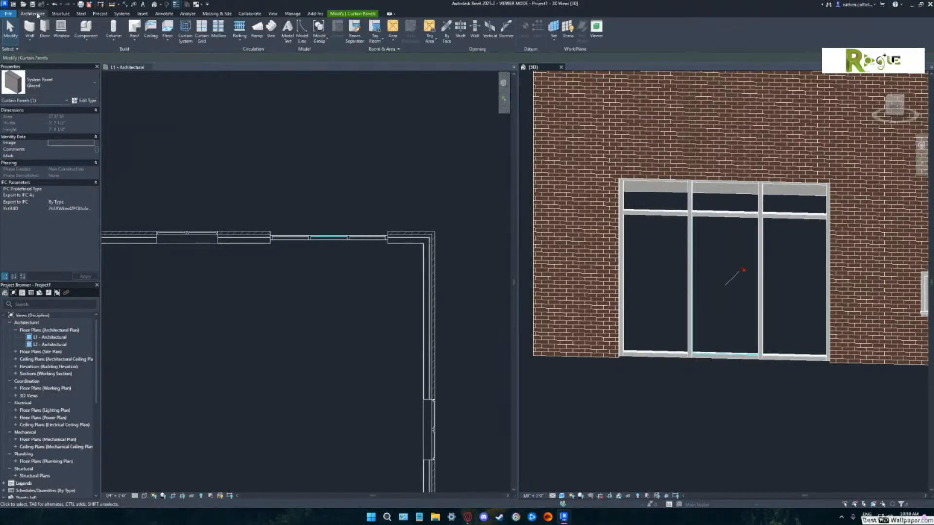
pyautogui.click(44, 29)
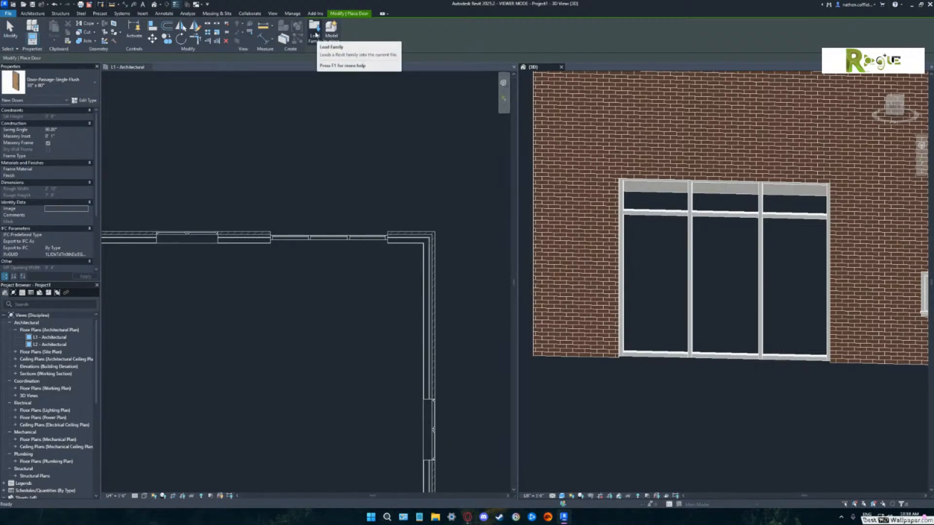
pyautogui.click(315, 33)
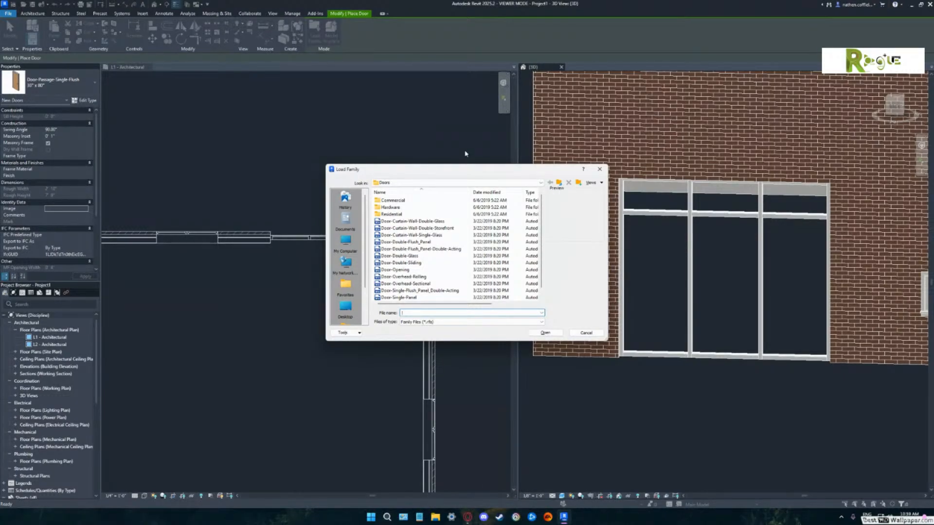
pyautogui.rightClick(398, 203)
pyautogui.click(416, 221)
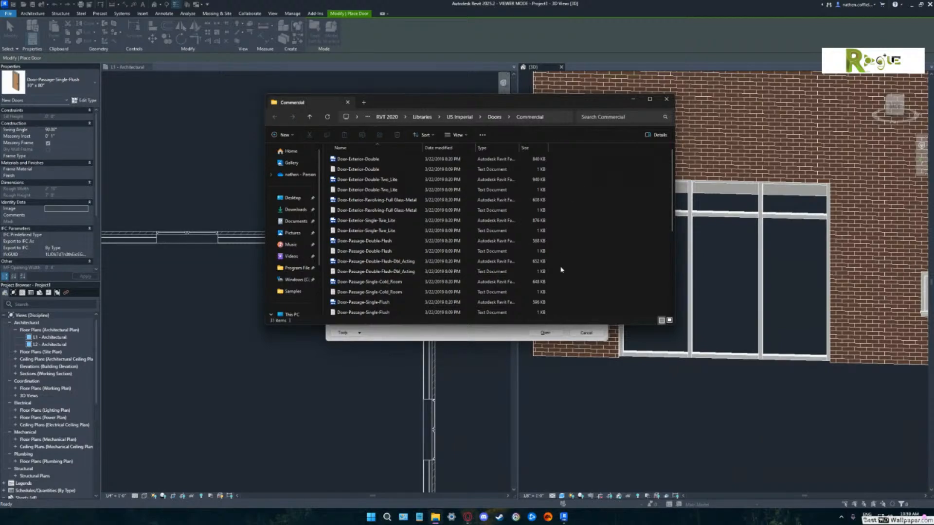
pyautogui.click(583, 334)
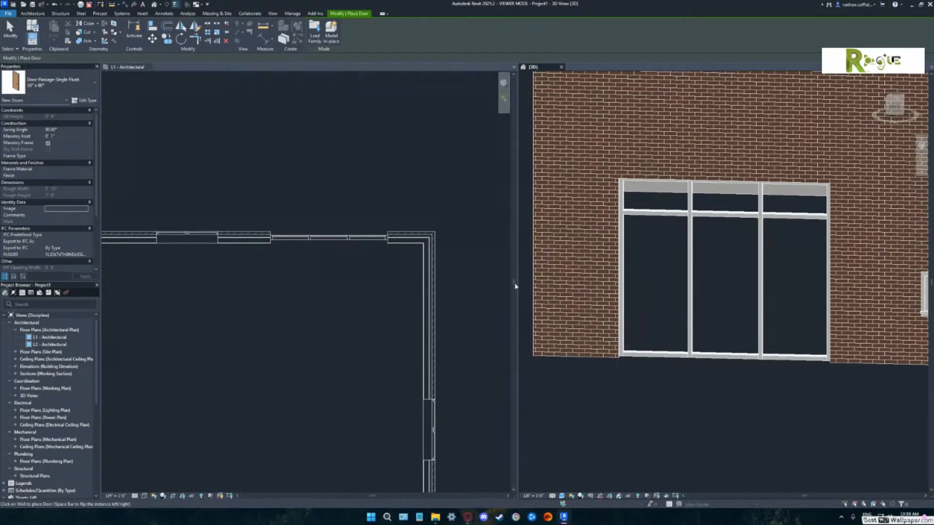
# In an enlarged File Explorer window, go to the US Imperial Doors folder and load Door-Curtain-Wall-Double-Storefront into the Revit project.
pyautogui.click(436, 517)
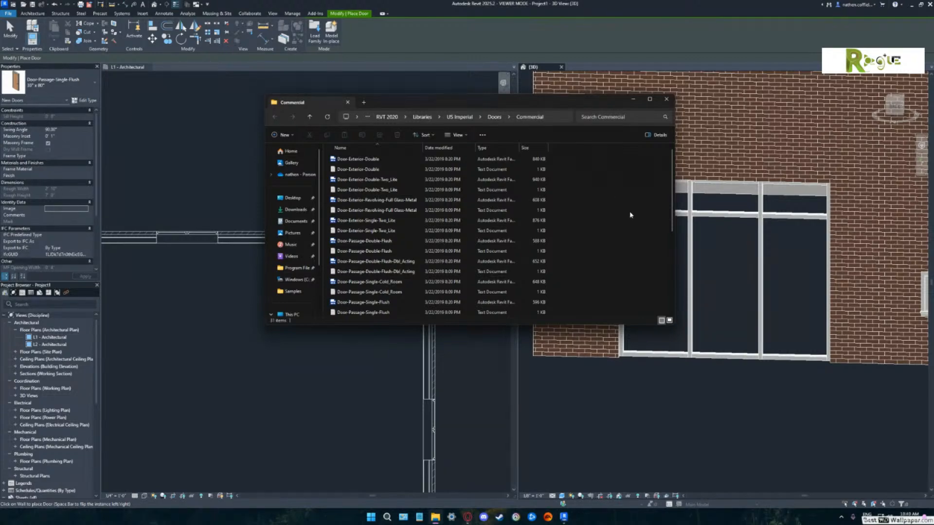
pyautogui.moveTo(676, 325); pyautogui.dragTo(824, 431)
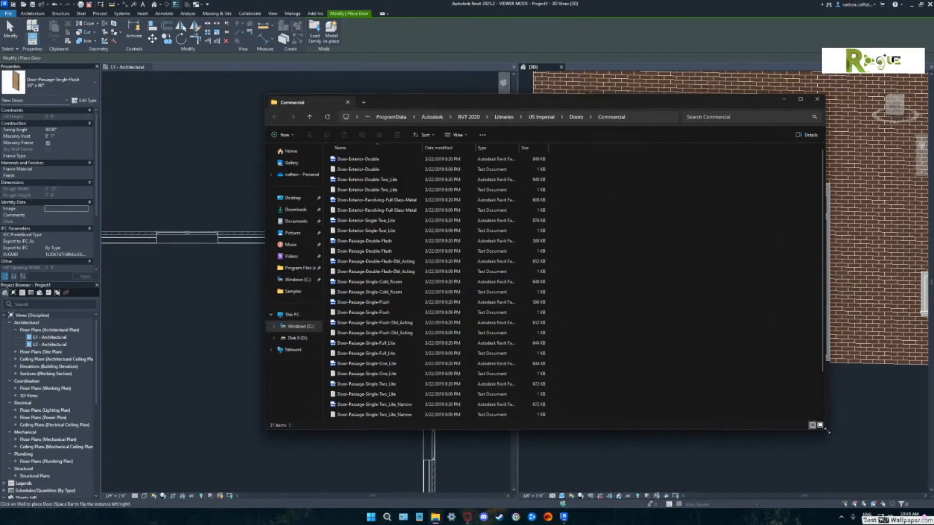
pyautogui.moveTo(689, 102); pyautogui.dragTo(603, 67)
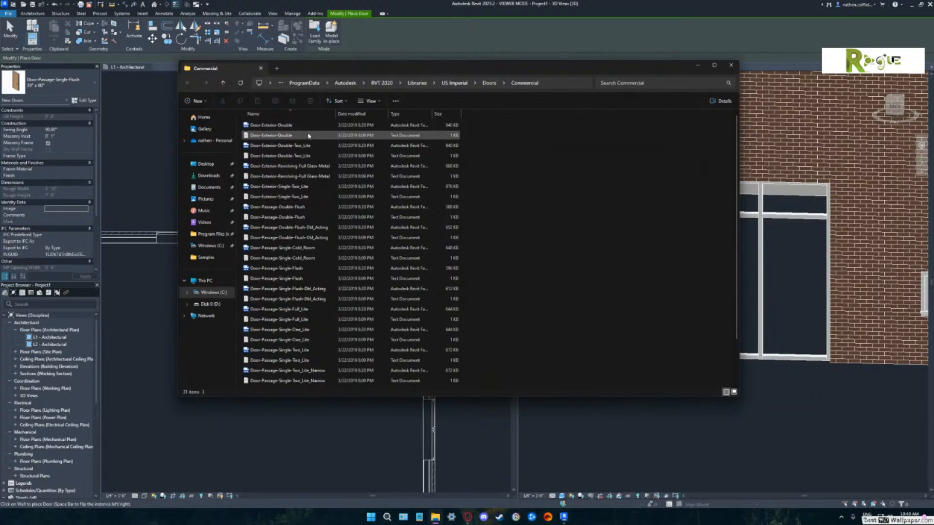
pyautogui.click(489, 83)
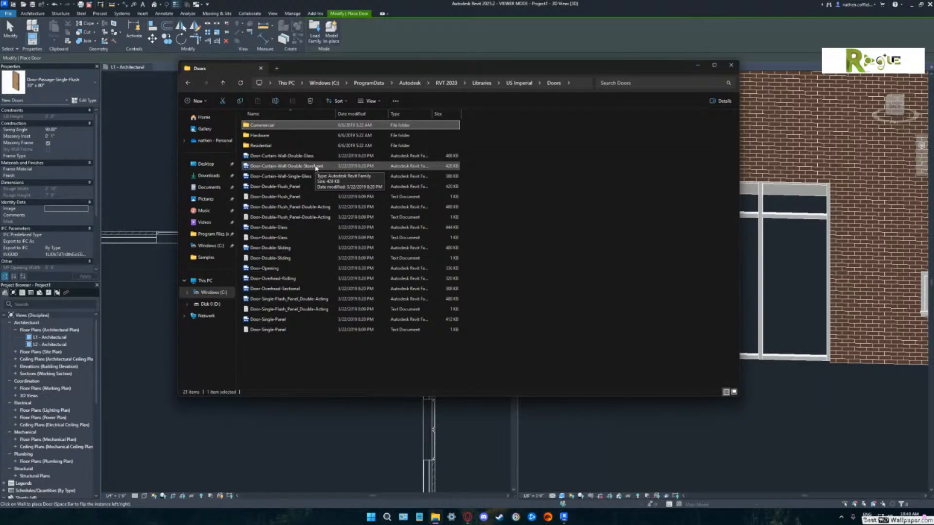
pyautogui.moveTo(316, 166); pyautogui.dragTo(148, 166)
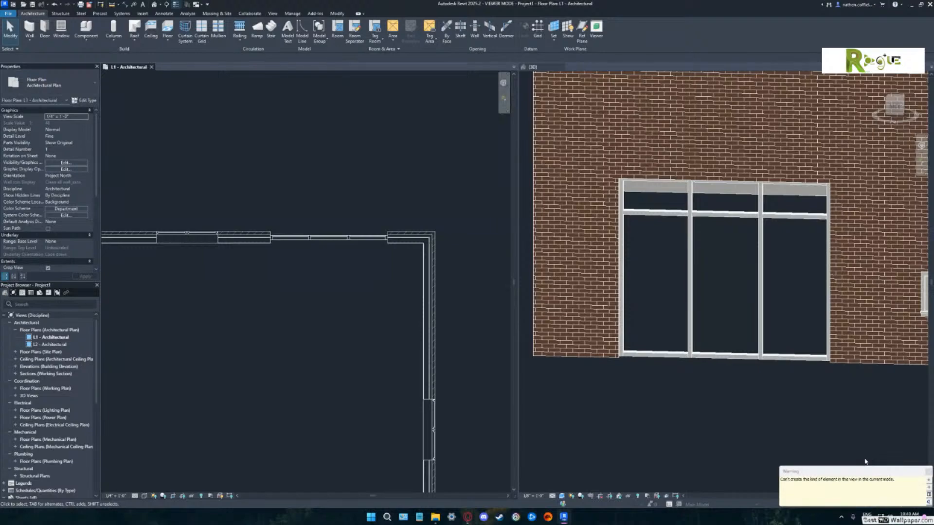
# Switch back to File Explorer and search the US Imperial library for "Bed".
pyautogui.click(435, 517)
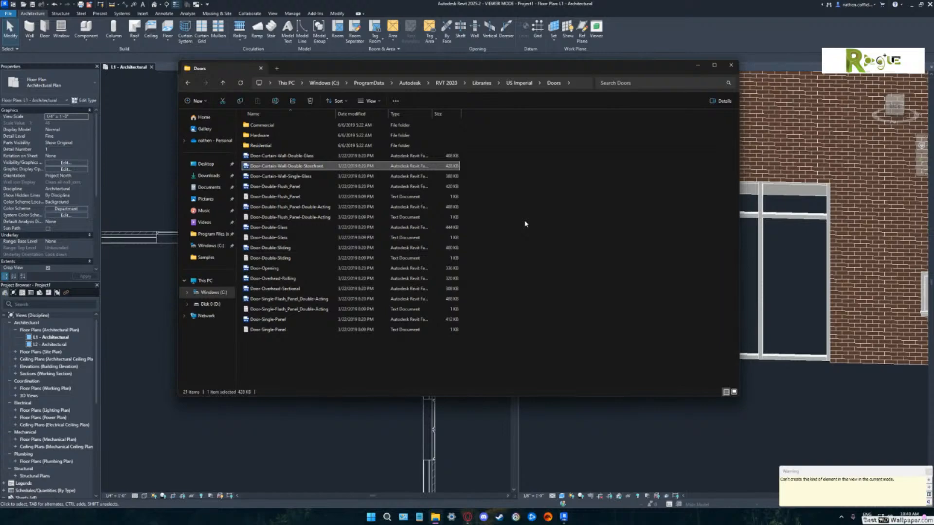
pyautogui.click(518, 84)
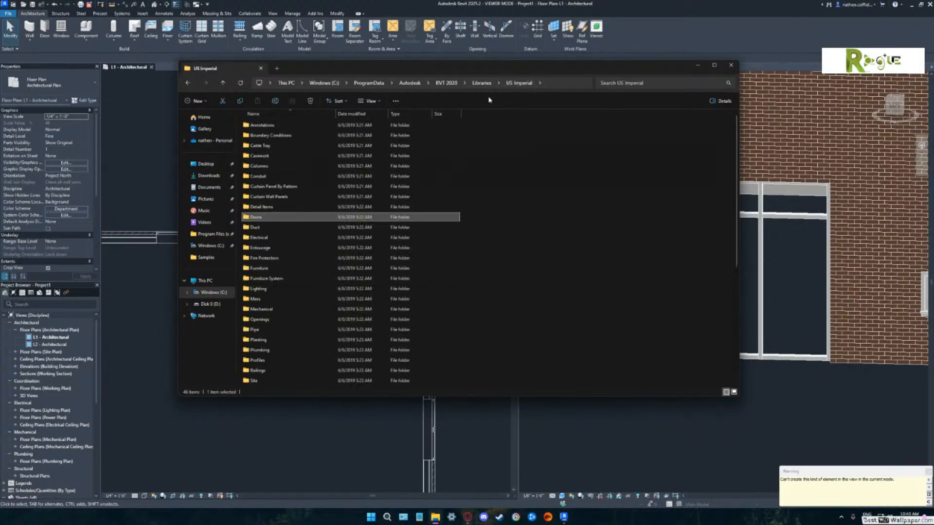
pyautogui.click(489, 216)
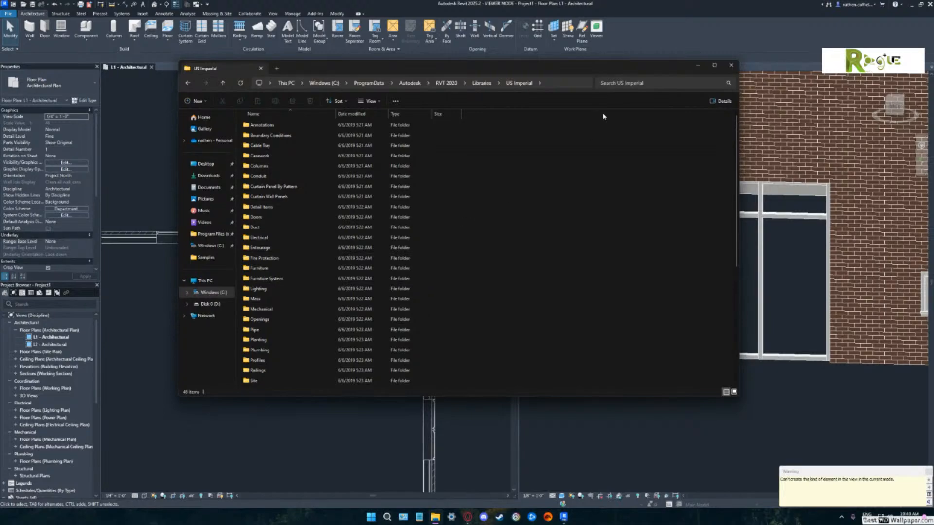
pyautogui.click(629, 83)
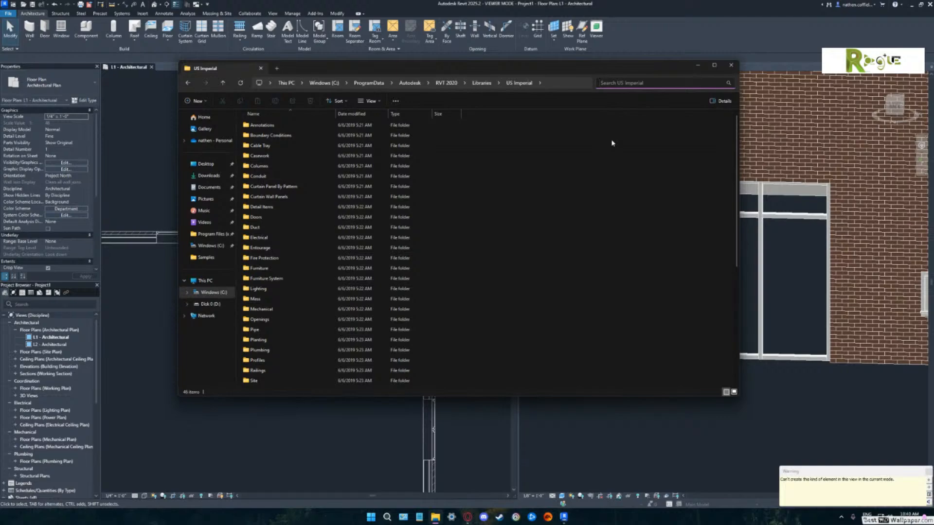
pyautogui.write('Bed')
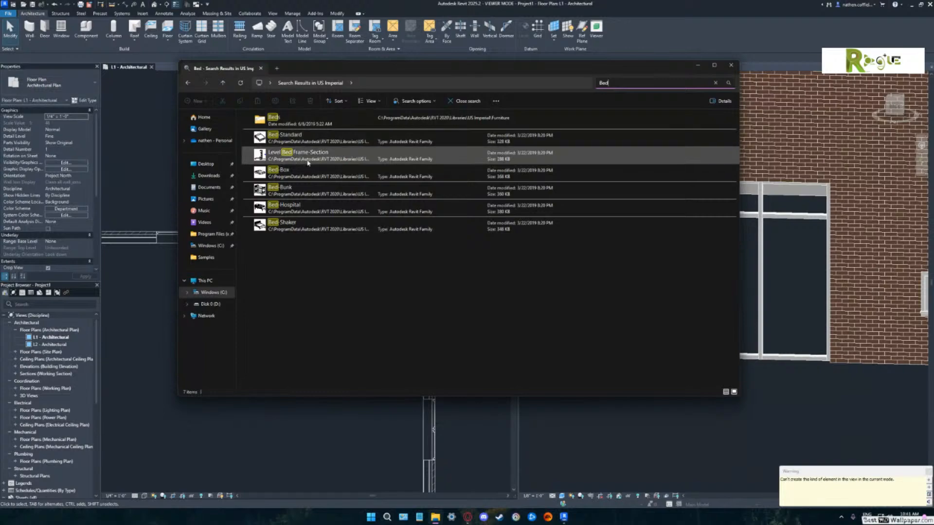
# Load the Bed-Box family from the search results into the L1 floor plan and leave the command without placing a bed.
pyautogui.moveTo(297, 175); pyautogui.dragTo(291, 235)
pyautogui.click(291, 235)
pyautogui.moveTo(279, 173); pyautogui.dragTo(157, 154)
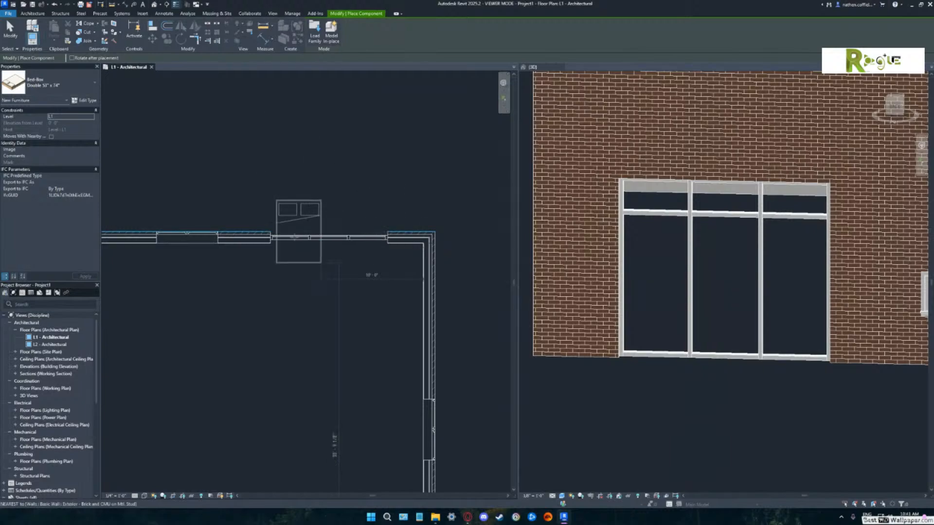
pyautogui.scroll(-2, 344, 297)
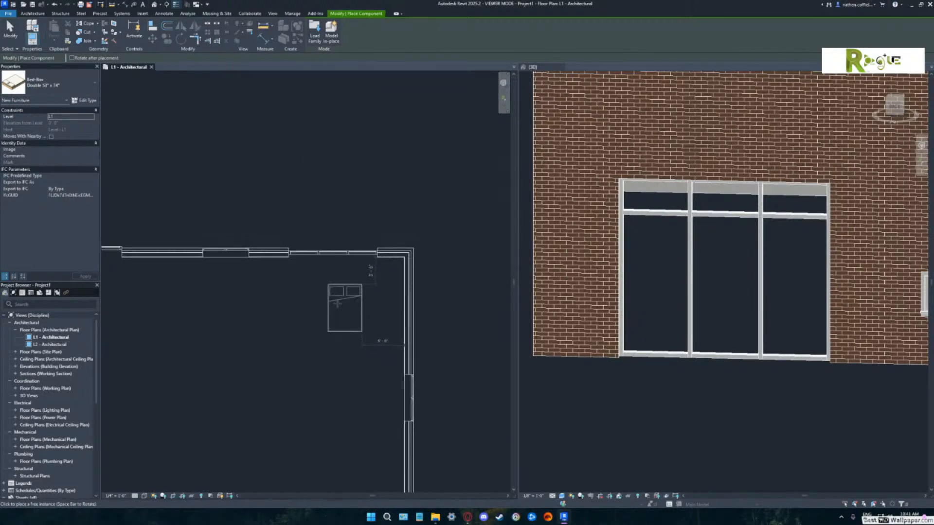
pyautogui.moveTo(336, 302); pyautogui.dragTo(423, 189, button='middle')
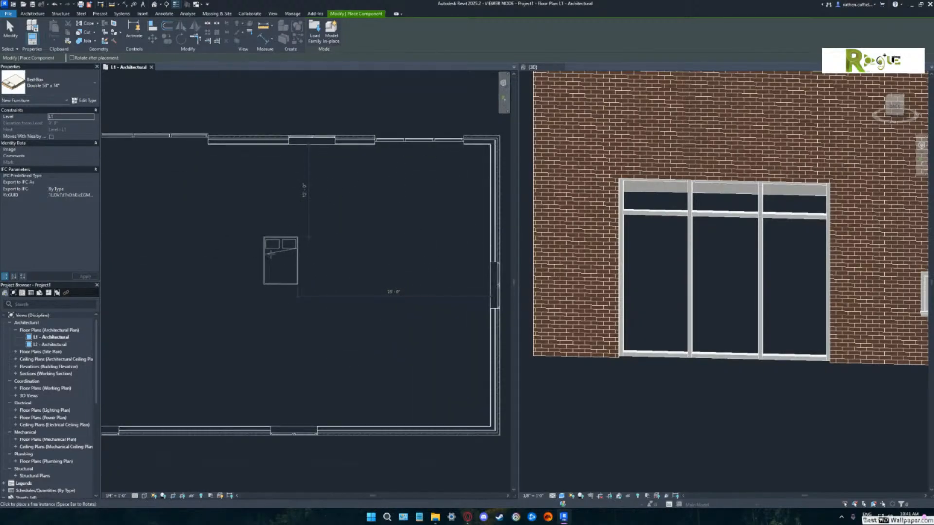
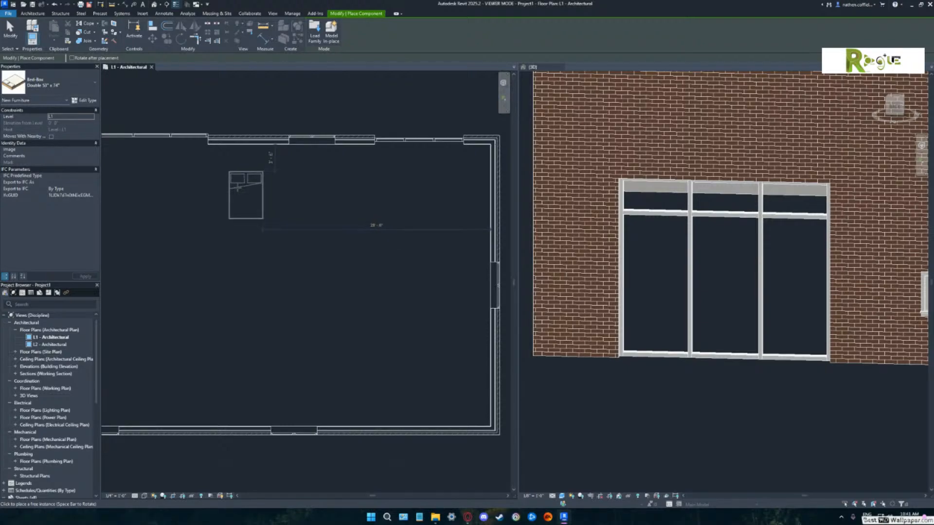
pyautogui.press('Escape')
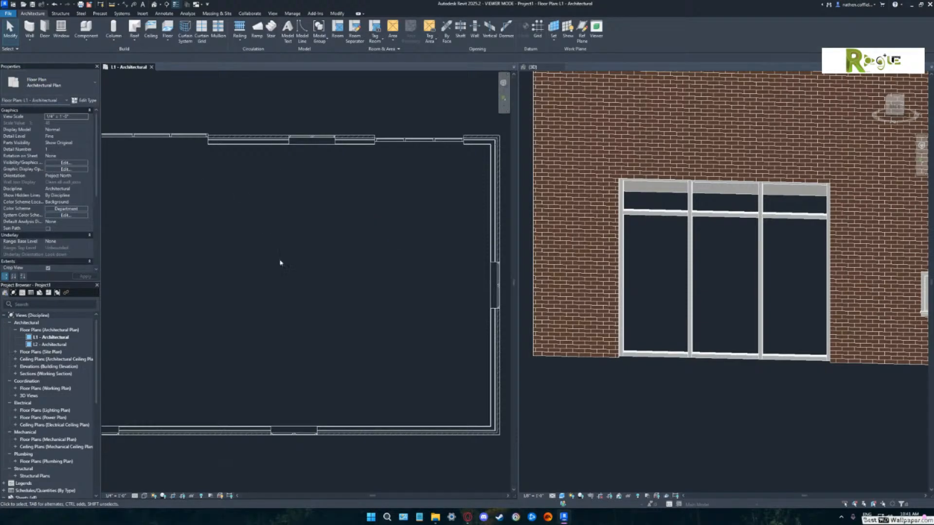
# Clear the "Bed" search in File Explorer to restore the US Imperial folder list, and return to Revit.
pyautogui.click(435, 517)
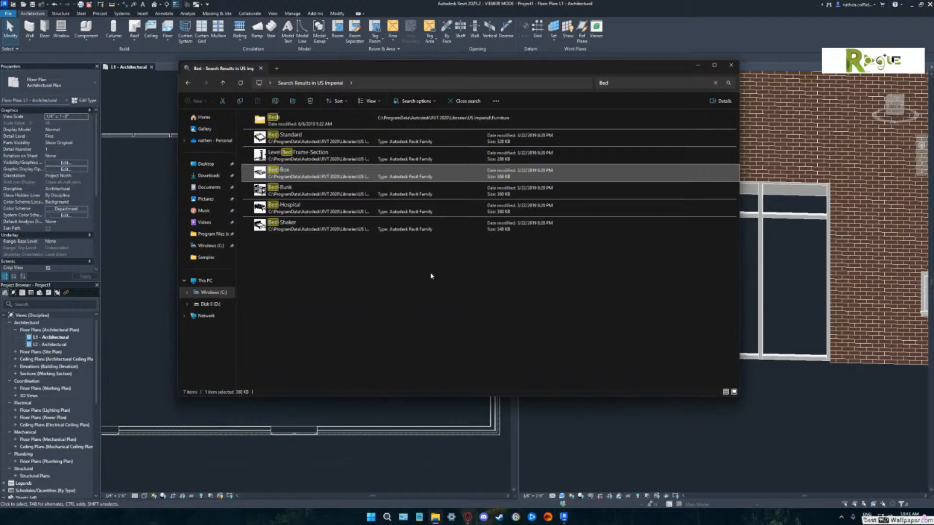
pyautogui.click(716, 82)
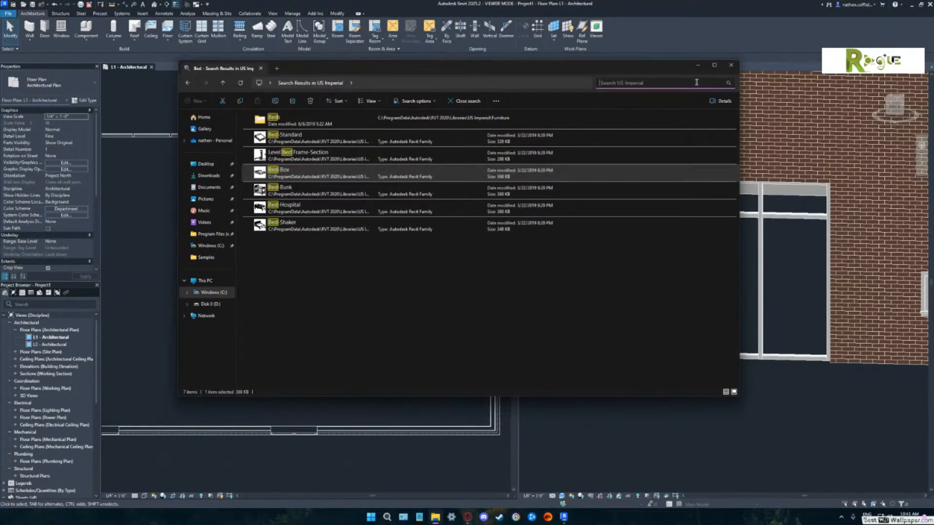
pyautogui.click(484, 238)
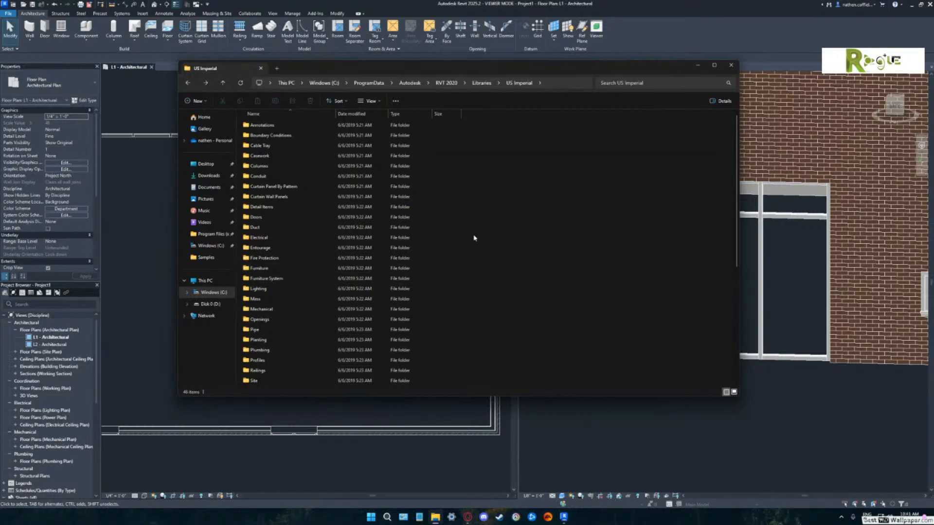
pyautogui.click(154, 178)
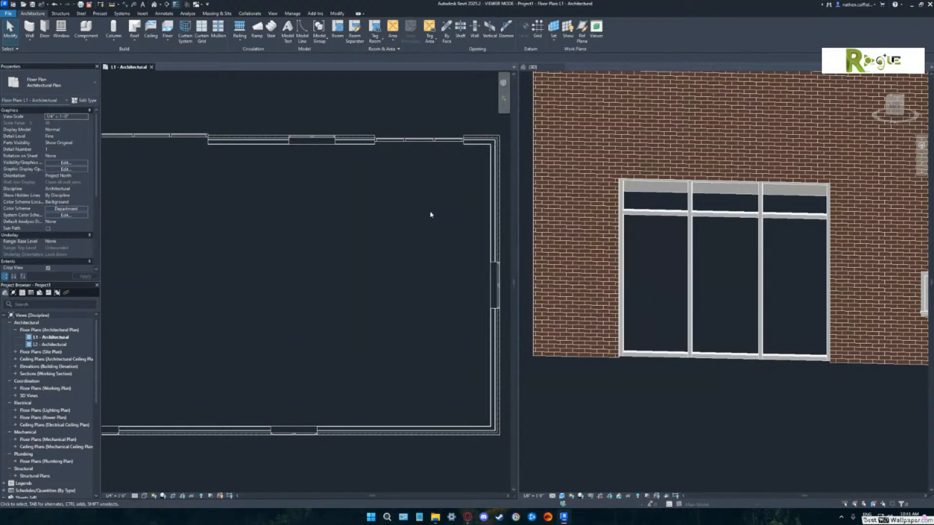
# Replace the lower middle glazed panel of the Storefront wall with Door-Curtain-Wall-Double-Storefront, check its swing in plan, and deselect it.
pyautogui.scroll(-3, 680, 273)
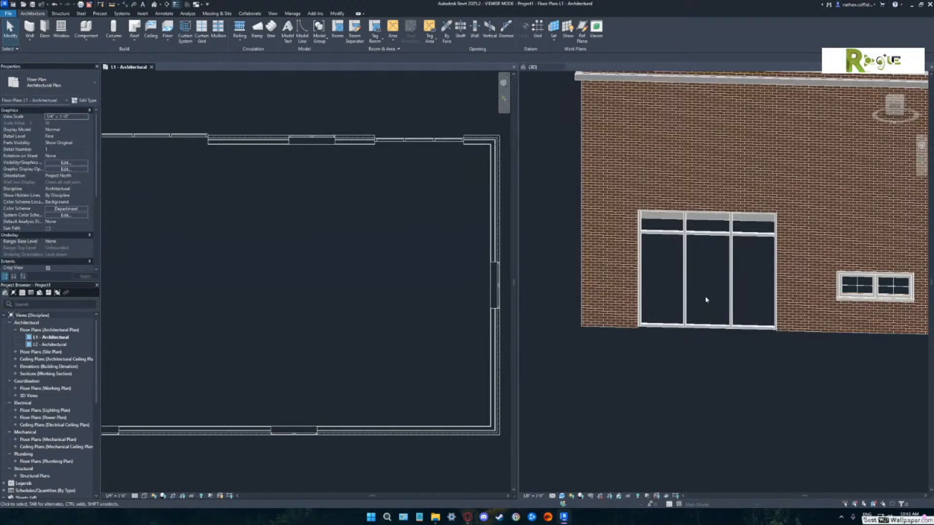
pyautogui.click(687, 248)
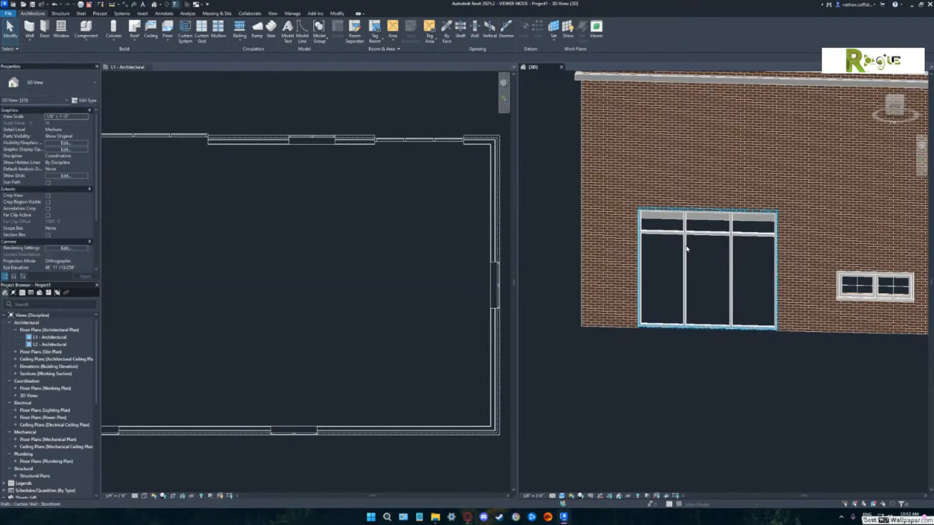
pyautogui.press('Tab')
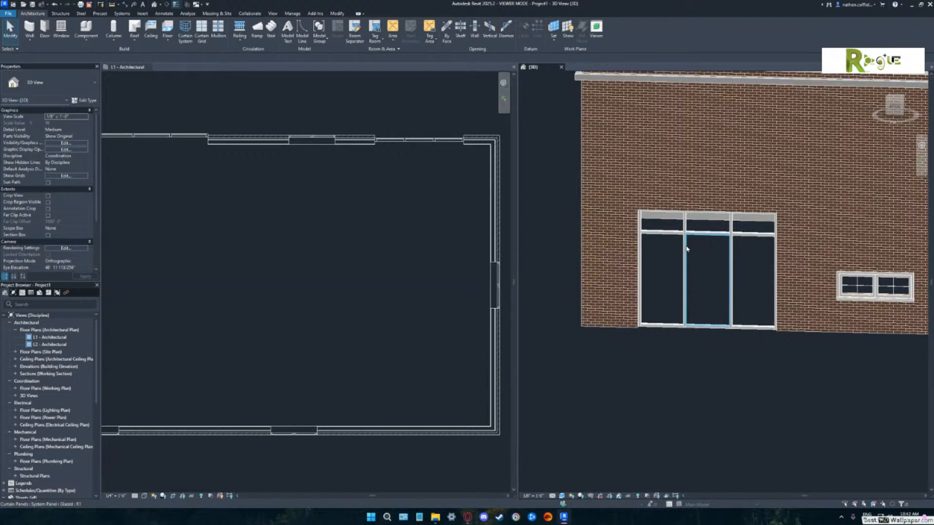
pyautogui.click(686, 249)
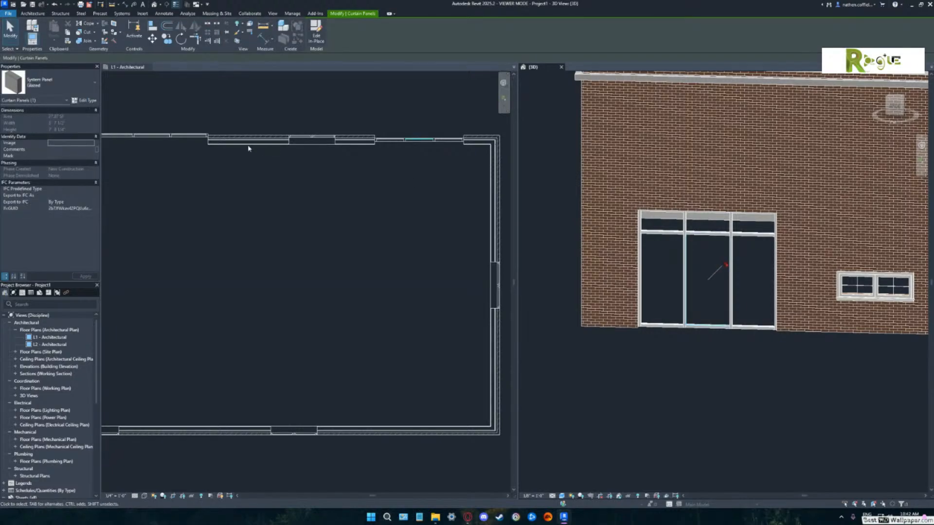
pyautogui.click(58, 83)
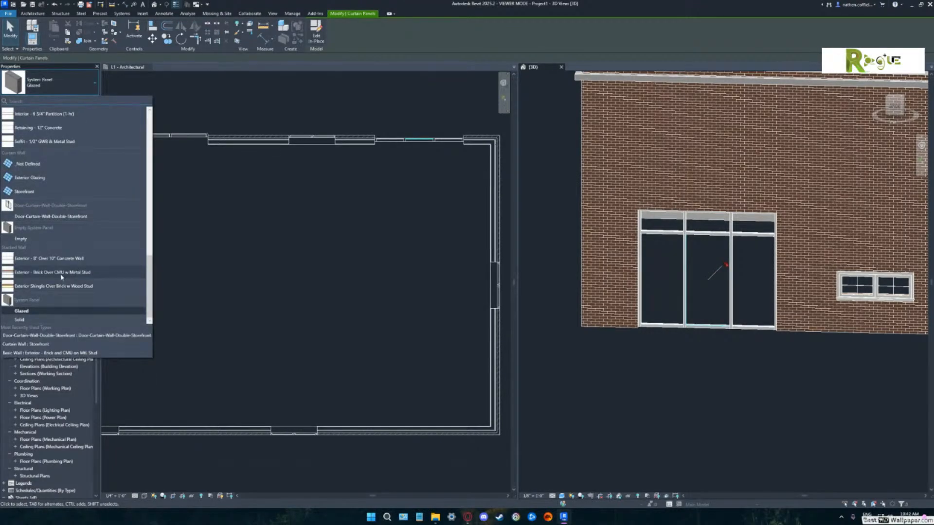
pyautogui.moveTo(45, 217)
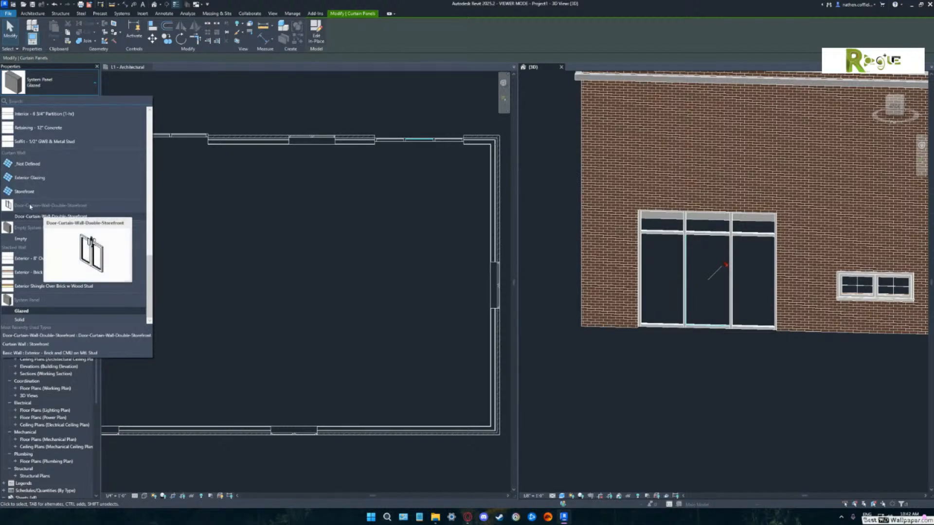
pyautogui.click(45, 215)
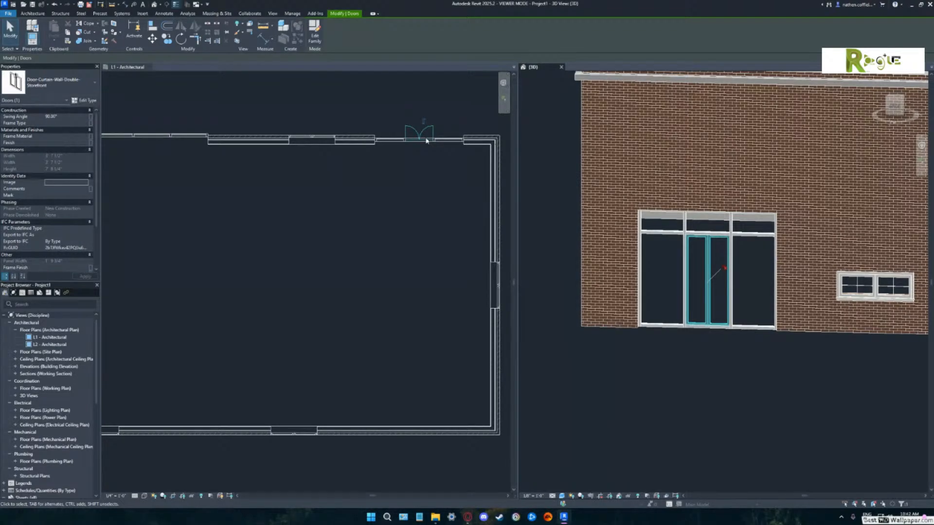
pyautogui.scroll(4, 434, 147)
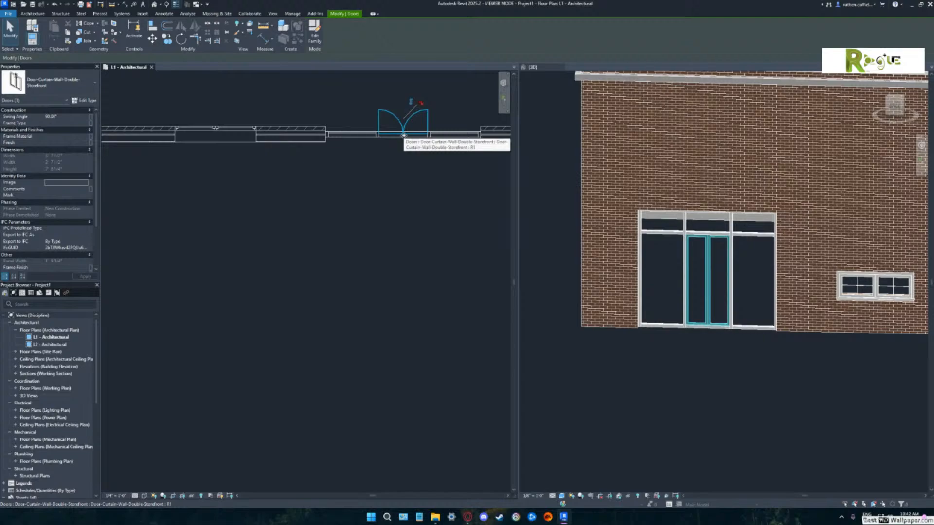
pyautogui.click(411, 154)
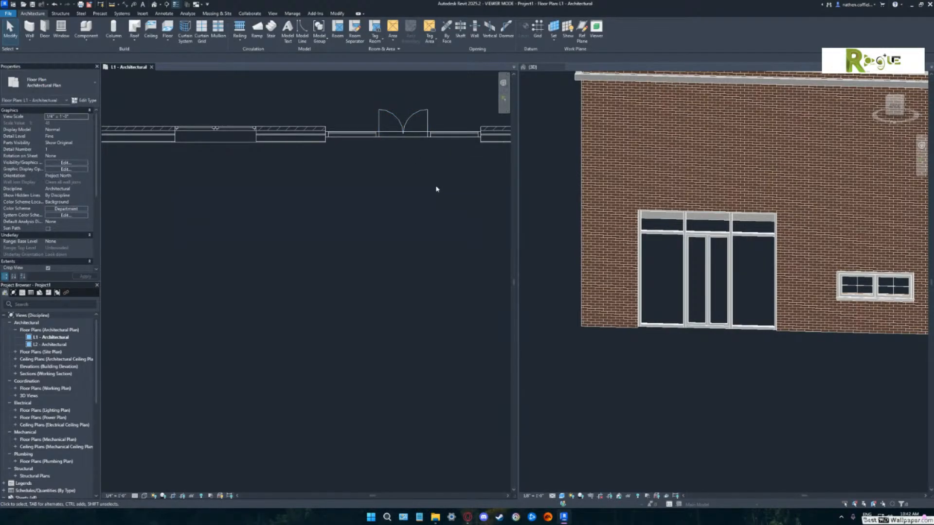
# Inspect the new double door and its adjacent vertical mullion up close in the 3D view.
pyautogui.moveTo(442, 205); pyautogui.dragTo(364, 267, button='middle')
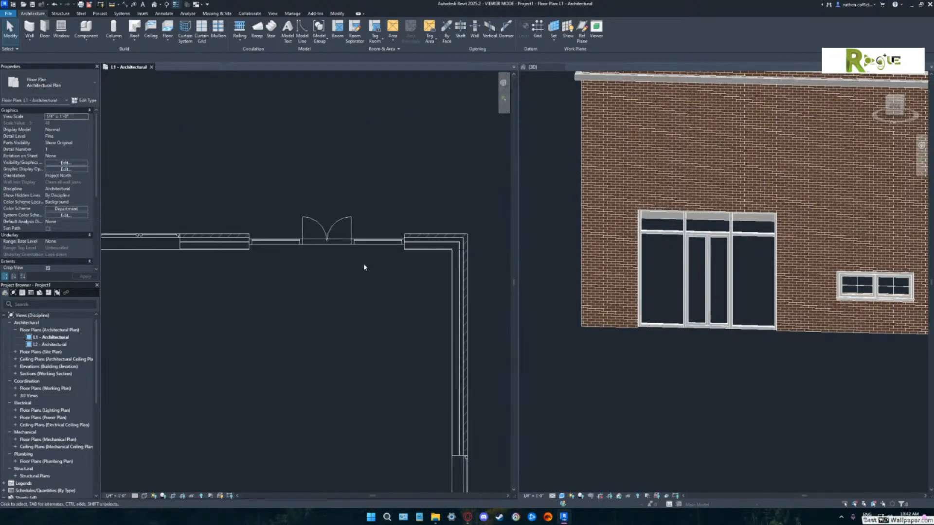
pyautogui.click(705, 346)
pyautogui.middleClick(714, 346)
pyautogui.middleClick(714, 346)
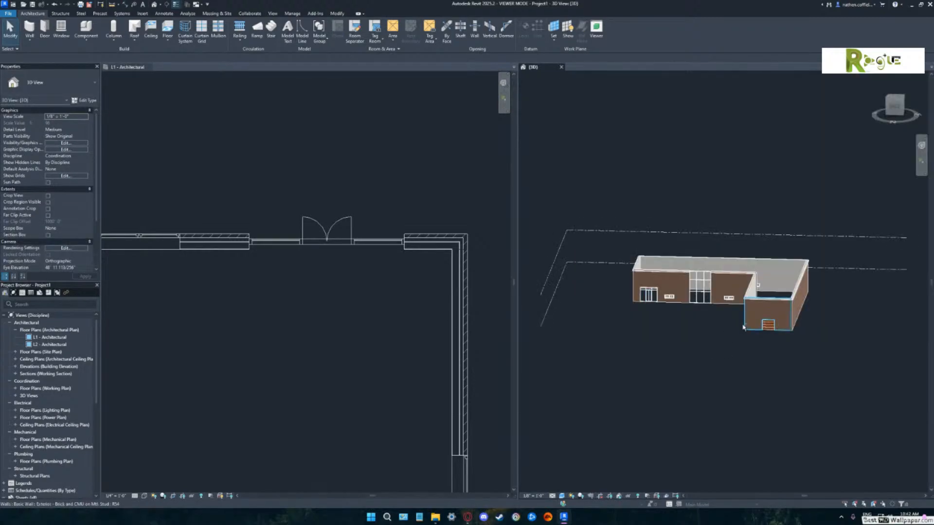
pyautogui.scroll(8, 679, 327)
pyautogui.scroll(1, 625, 292)
pyautogui.moveTo(614, 290); pyautogui.dragTo(696, 330, button='middle')
pyautogui.scroll(5, 718, 314)
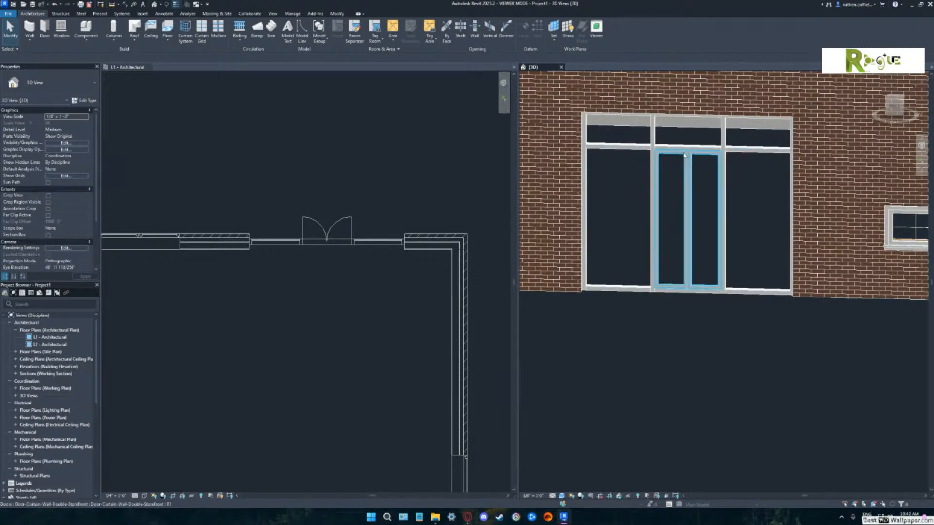
pyautogui.click(652, 156)
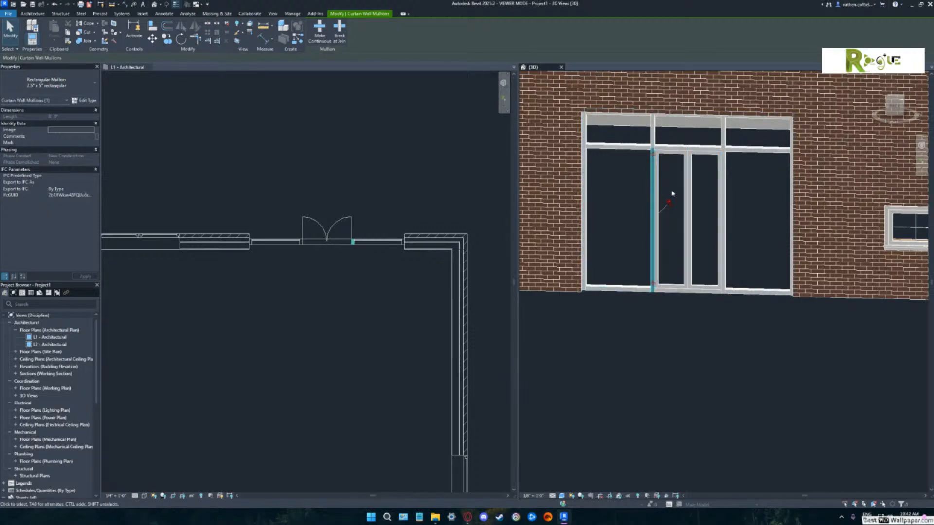
pyautogui.click(661, 223)
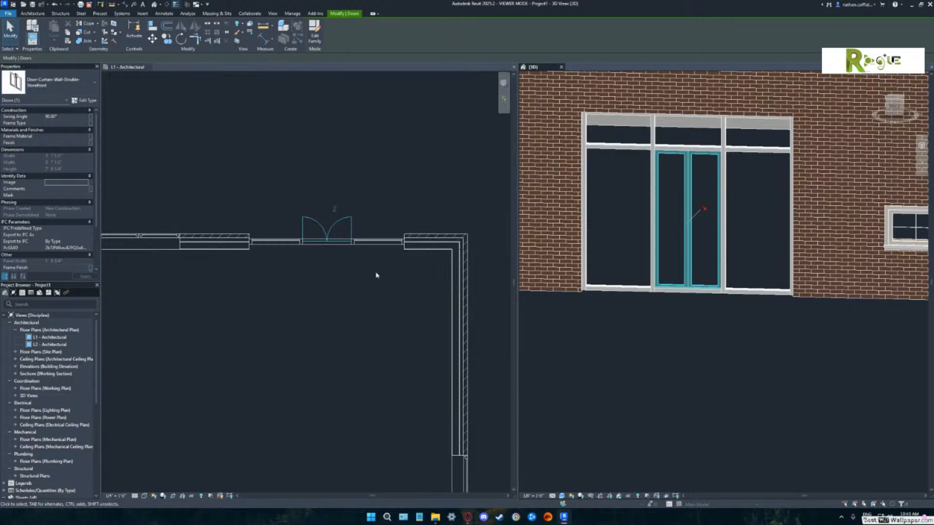
# Unpin and delete the bottom mullion running beneath the double storefront door.
pyautogui.click(670, 295)
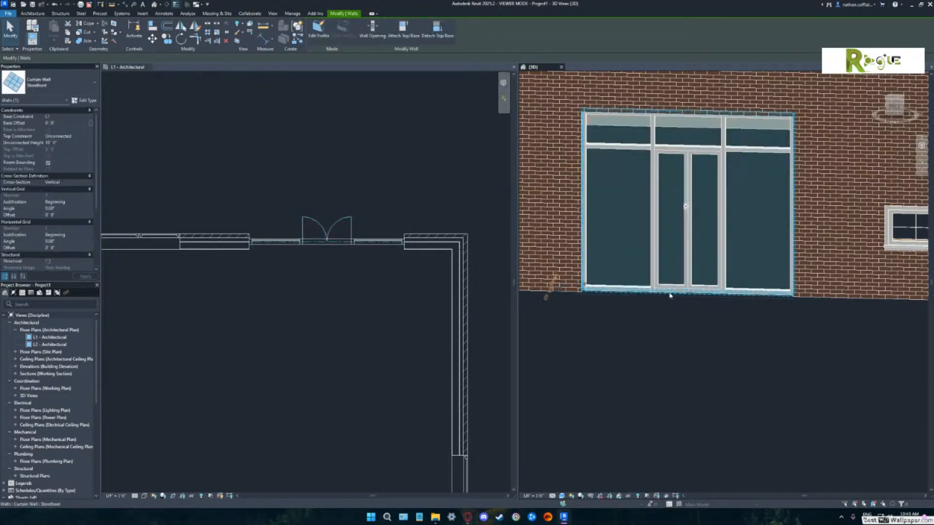
pyautogui.click(669, 294)
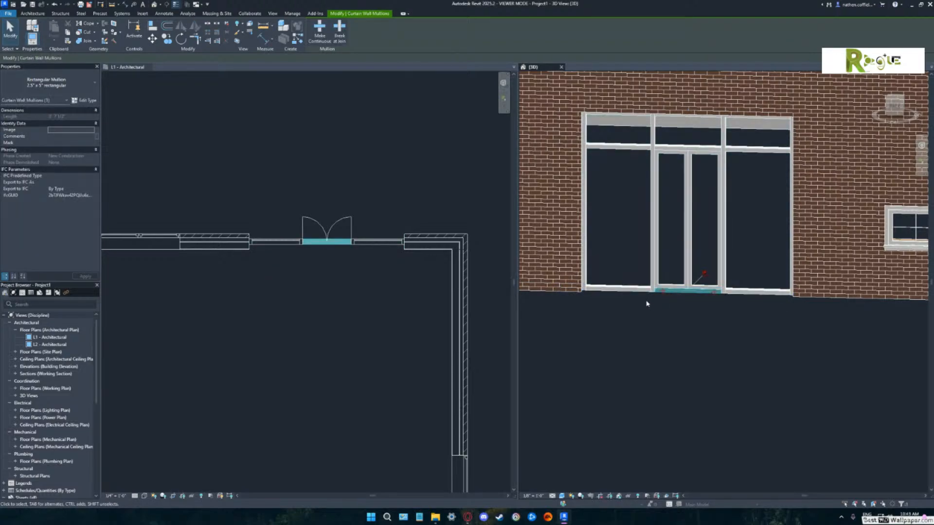
pyautogui.click(706, 276)
pyautogui.click(682, 310)
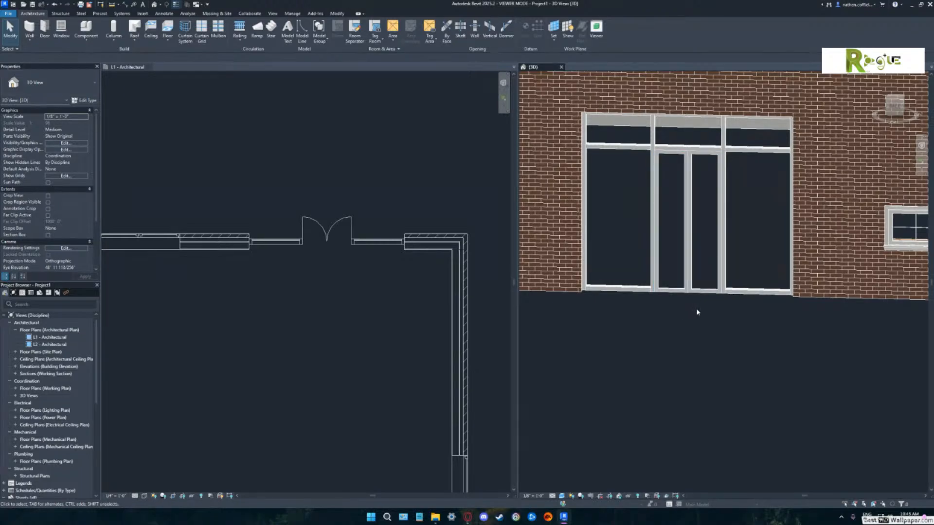
pyautogui.scroll(-3, 694, 317)
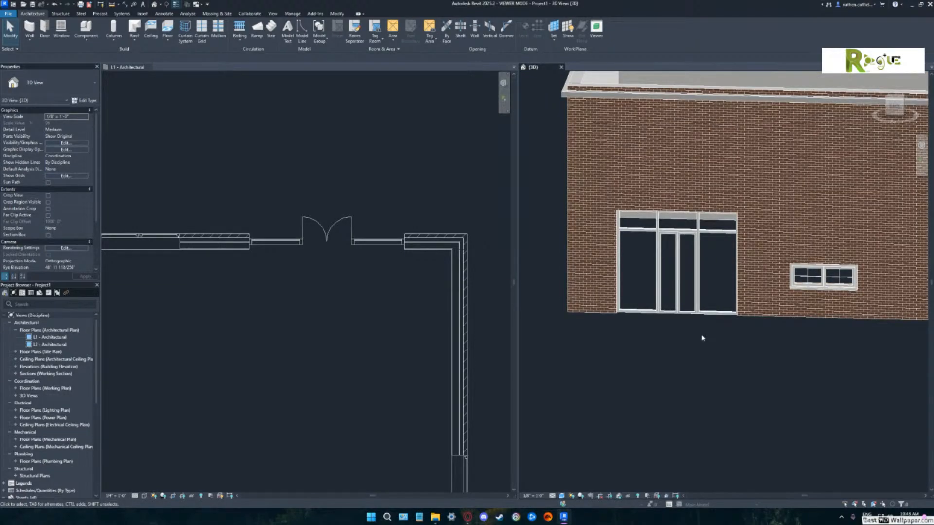
pyautogui.scroll(2, 703, 336)
pyautogui.moveTo(703, 334); pyautogui.dragTo(724, 343, button='middle')
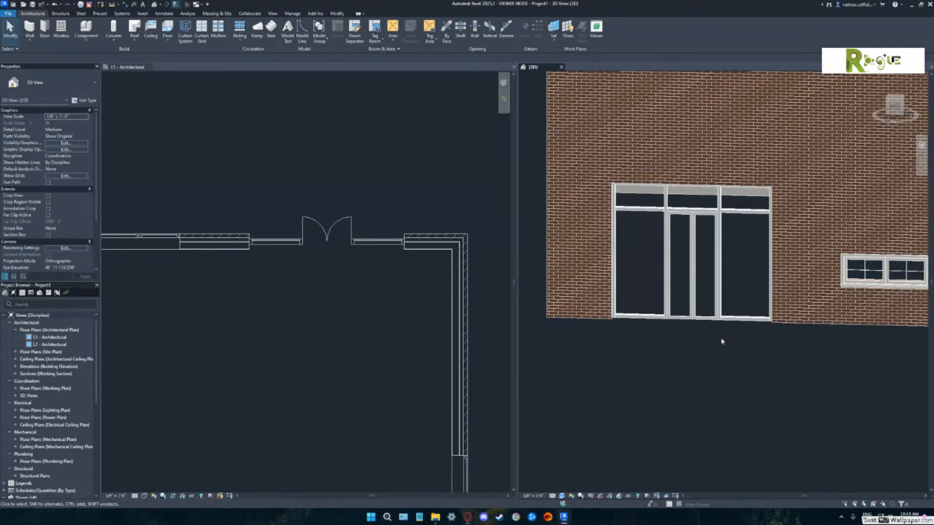
# Start placing a component and review the available component types without changing the current one.
pyautogui.click(89, 31)
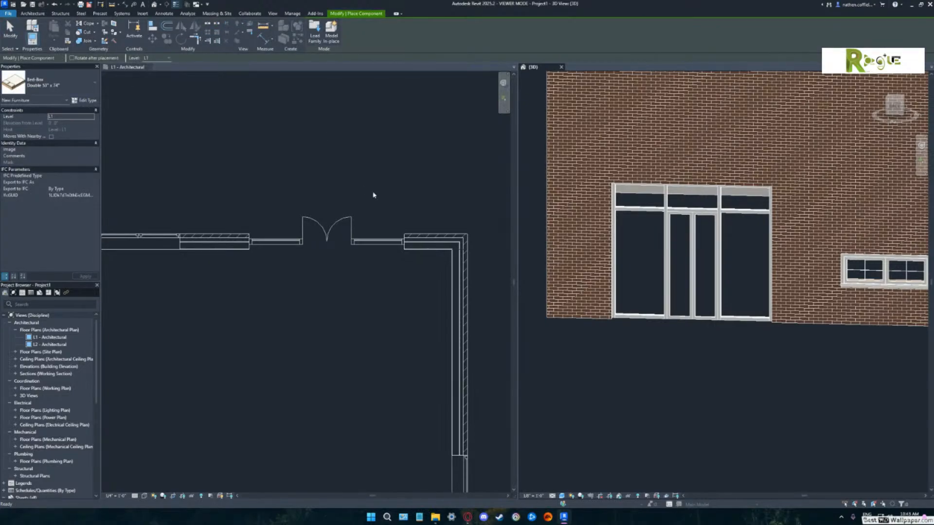
pyautogui.click(87, 84)
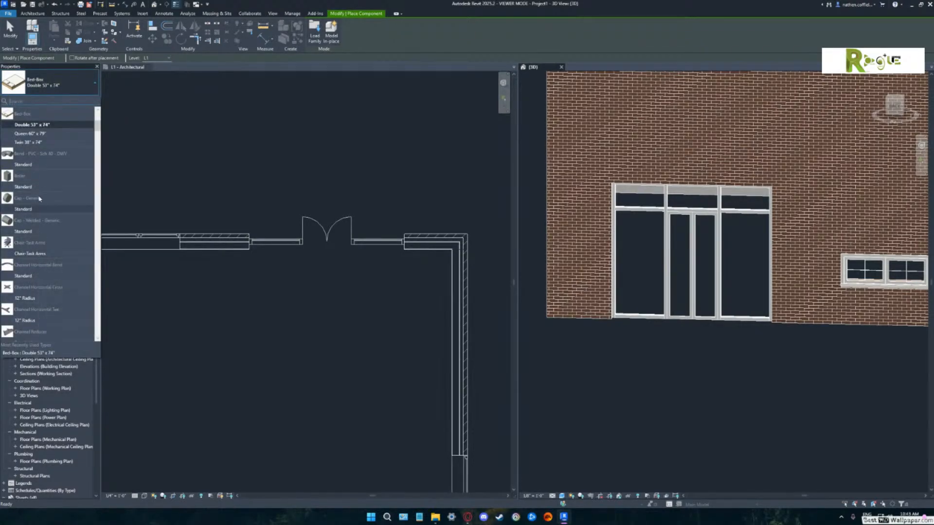
pyautogui.click(91, 85)
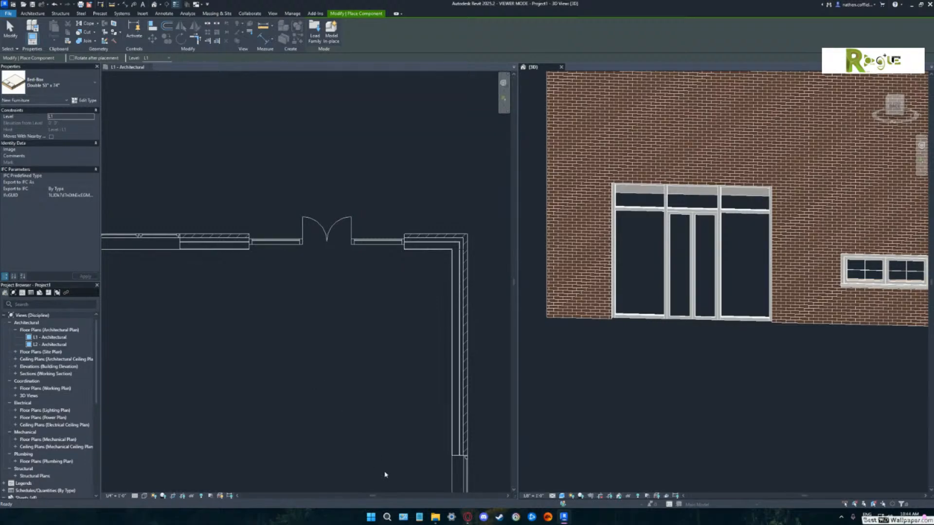
# Switch to File Explorer, search the US Imperial library for "chair", and load the Chair-Desk family into the L1 floor plan.
pyautogui.click(435, 517)
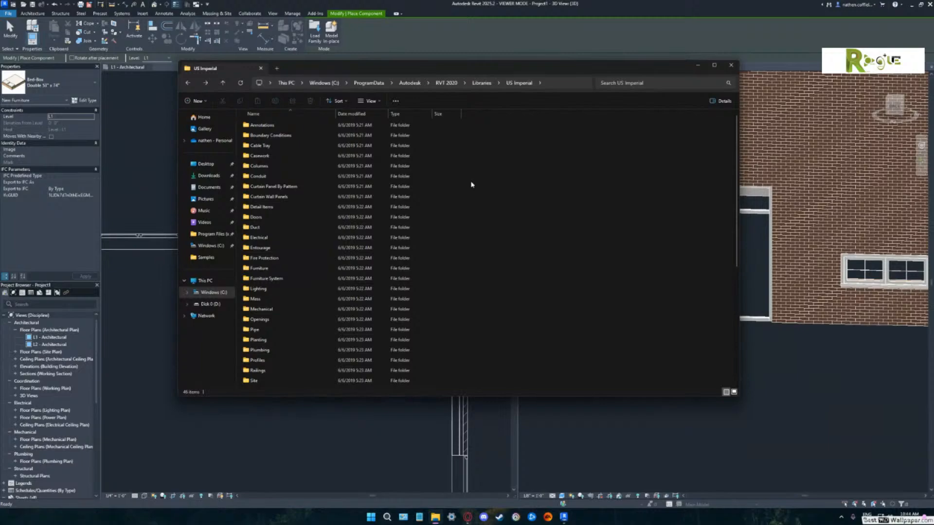
pyautogui.click(629, 83)
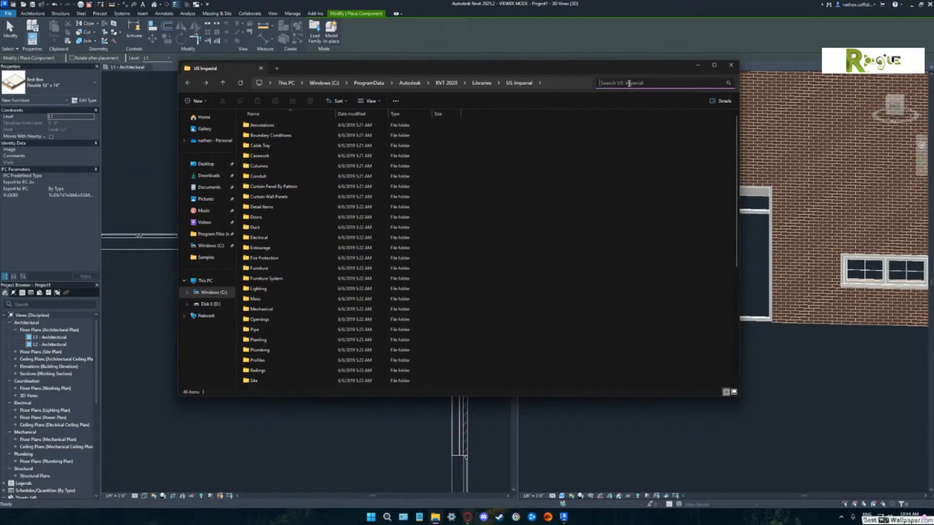
pyautogui.write('chair')
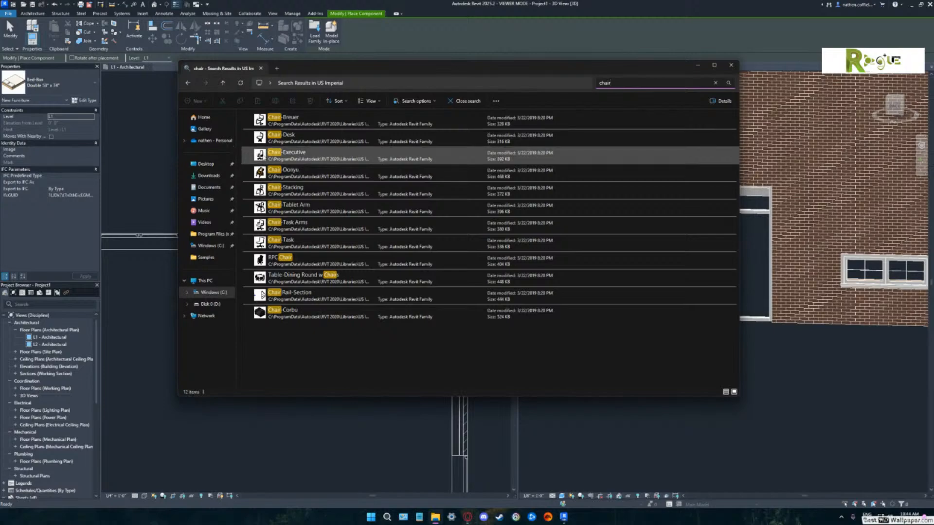
pyautogui.moveTo(265, 138); pyautogui.dragTo(150, 156)
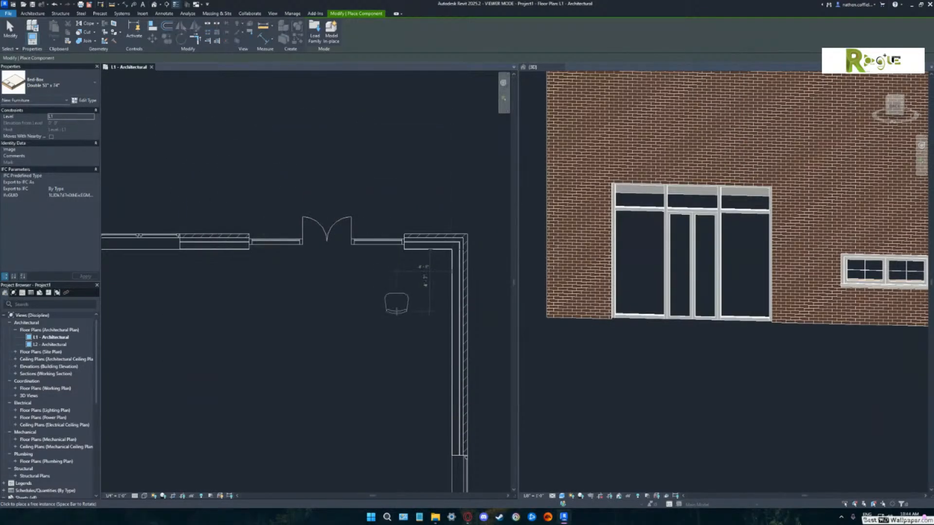
# Place a Chair-Desk inside the building near the corner beside the double door, and leave the placement command.
pyautogui.click(395, 300)
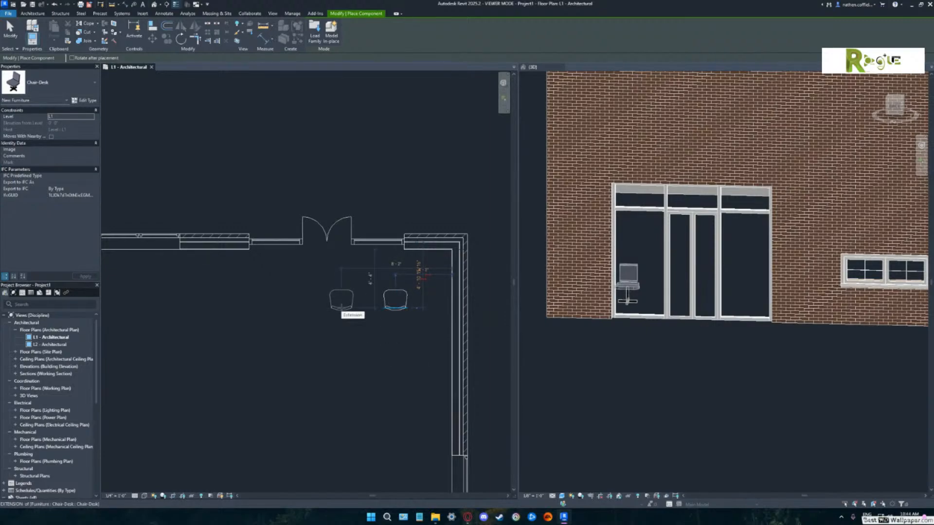
pyautogui.click(300, 300)
pyautogui.press('Escape')
pyautogui.press('Escape')
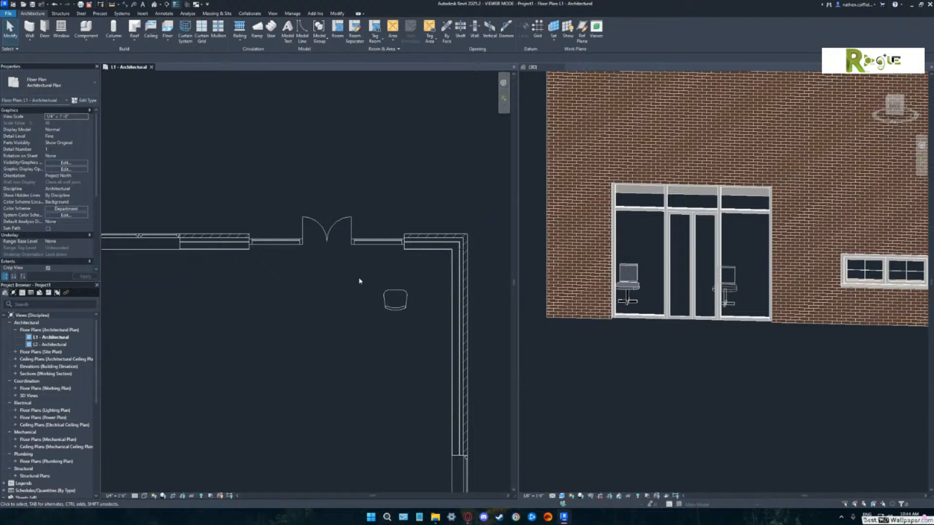
pyautogui.scroll(-4, 359, 280)
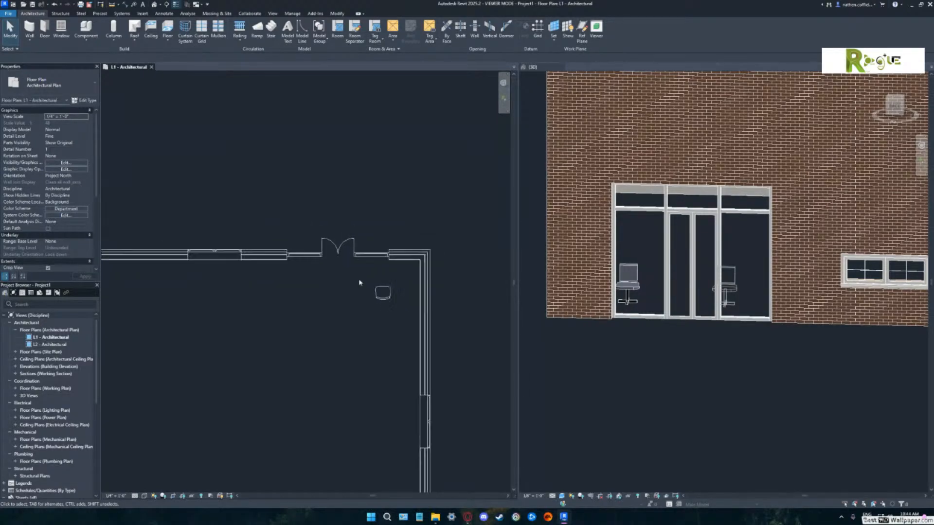
pyautogui.moveTo(345, 280); pyautogui.dragTo(399, 360, button='middle')
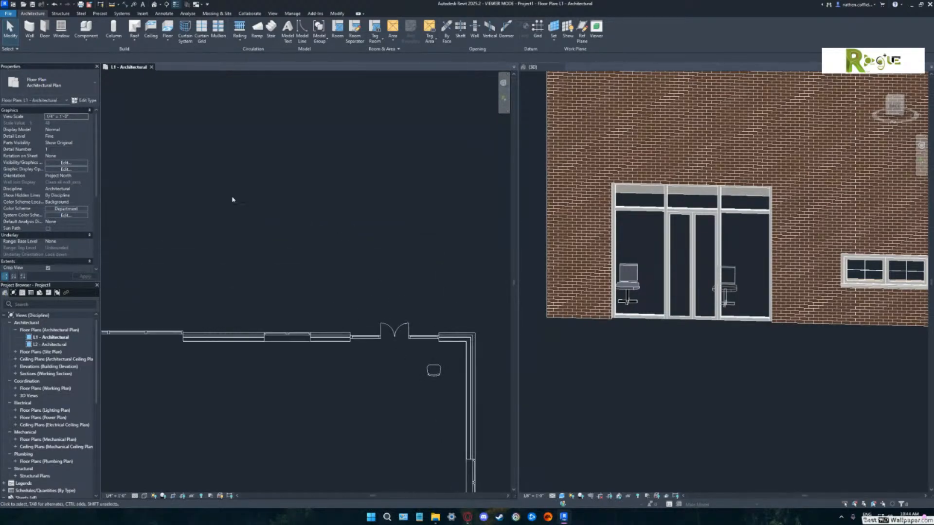
pyautogui.click(30, 30)
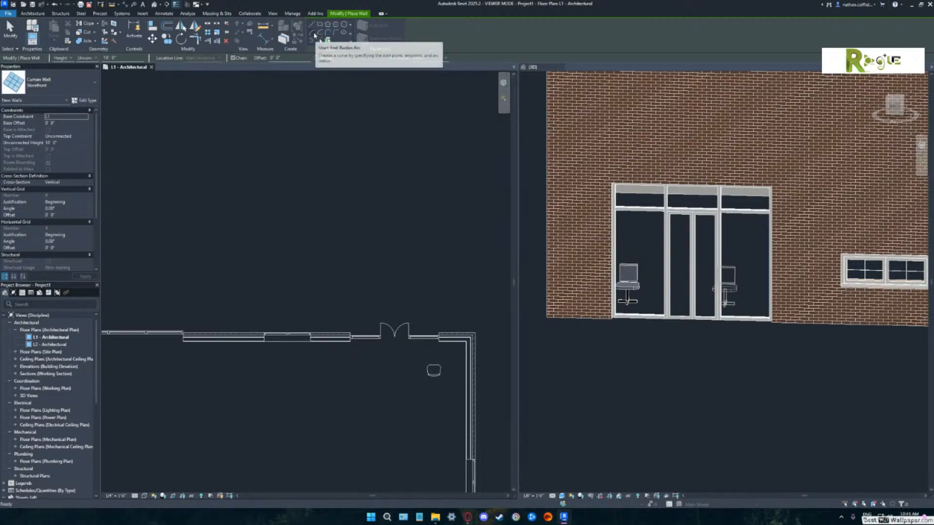
pyautogui.scroll(-2, 344, 247)
pyautogui.moveTo(323, 323); pyautogui.dragTo(421, 195, button='middle')
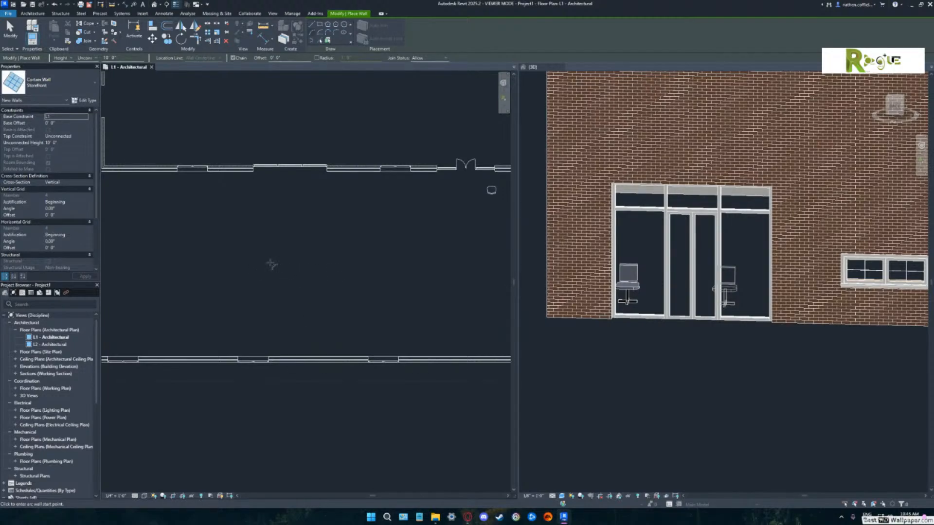
pyautogui.click(214, 240)
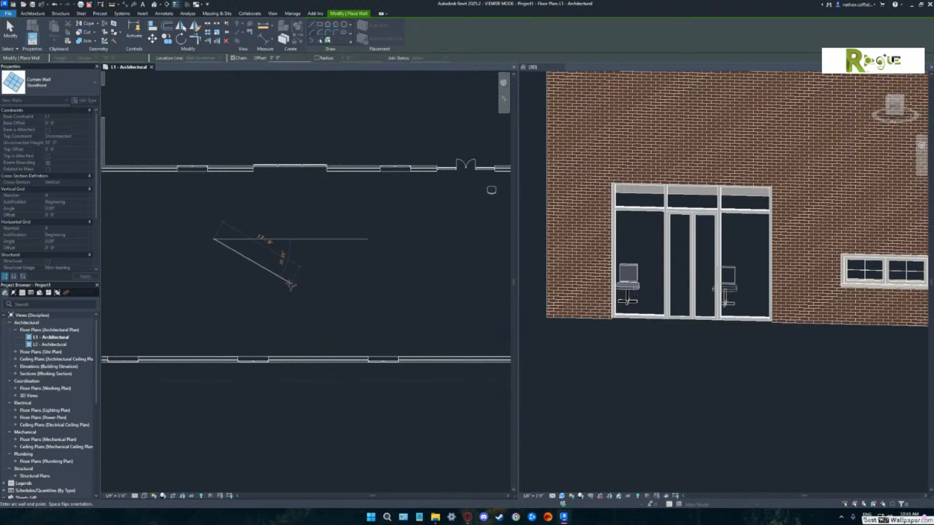
pyautogui.click(290, 284)
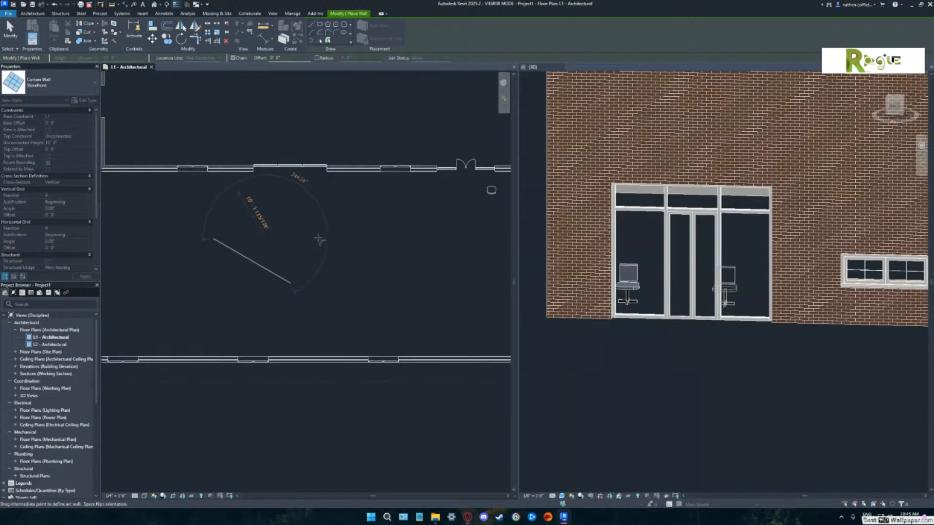
pyautogui.press('Escape')
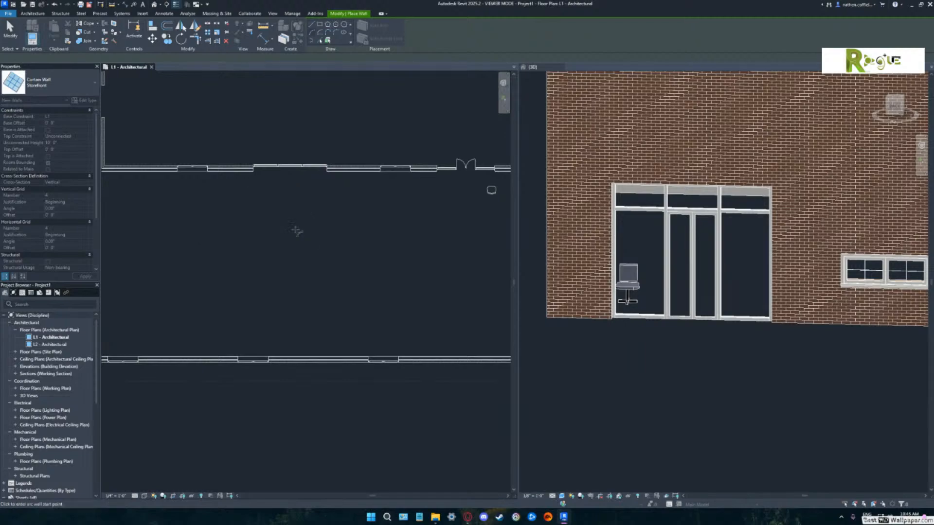
# Set the new wall's type to Interior - 4 3/4" Partition (1-hr) with an unconnected height of 22'.
pyautogui.click(89, 89)
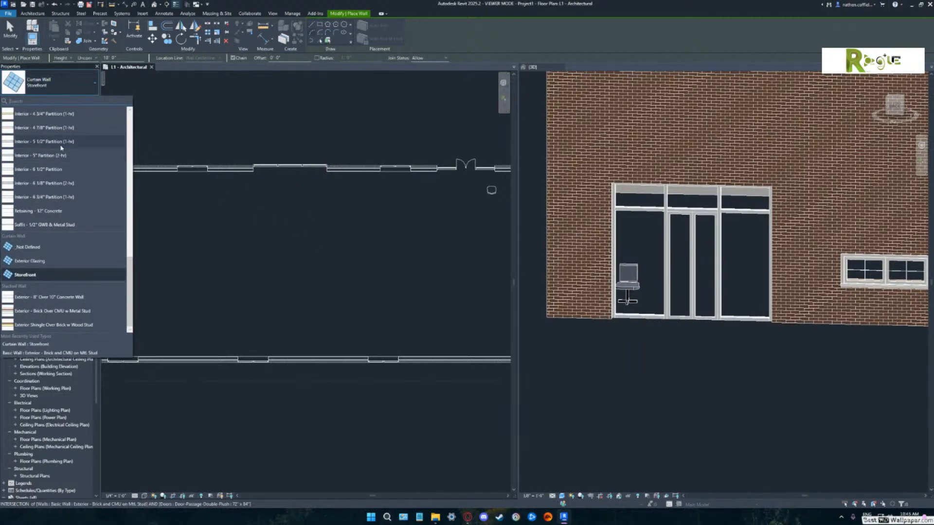
pyautogui.click(47, 115)
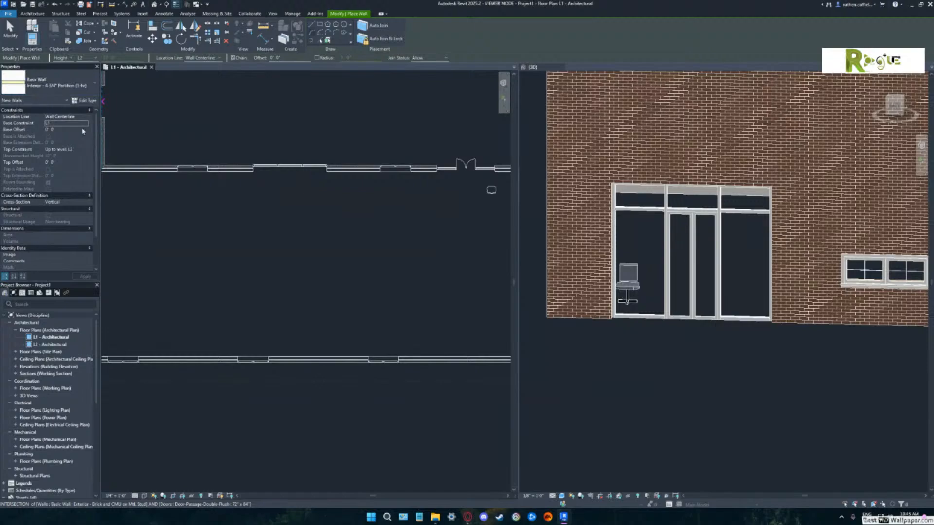
pyautogui.click(92, 59)
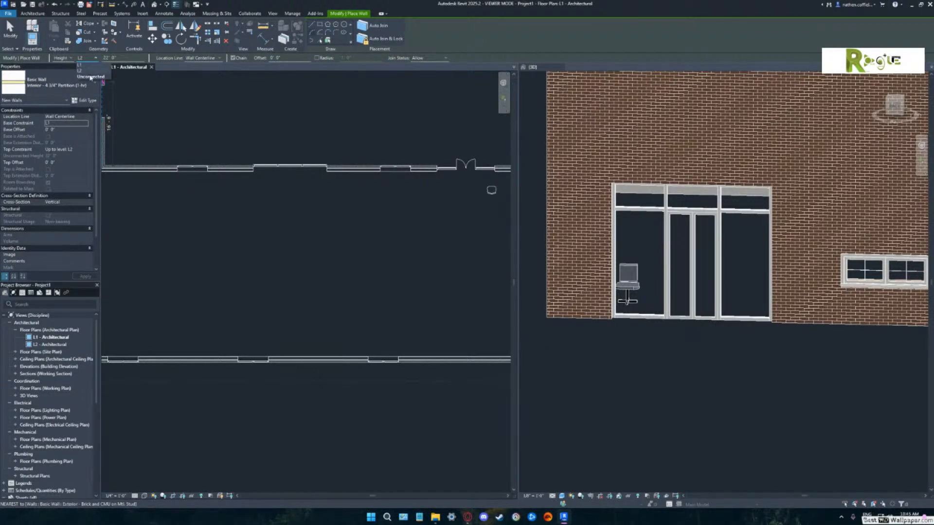
pyautogui.click(88, 71)
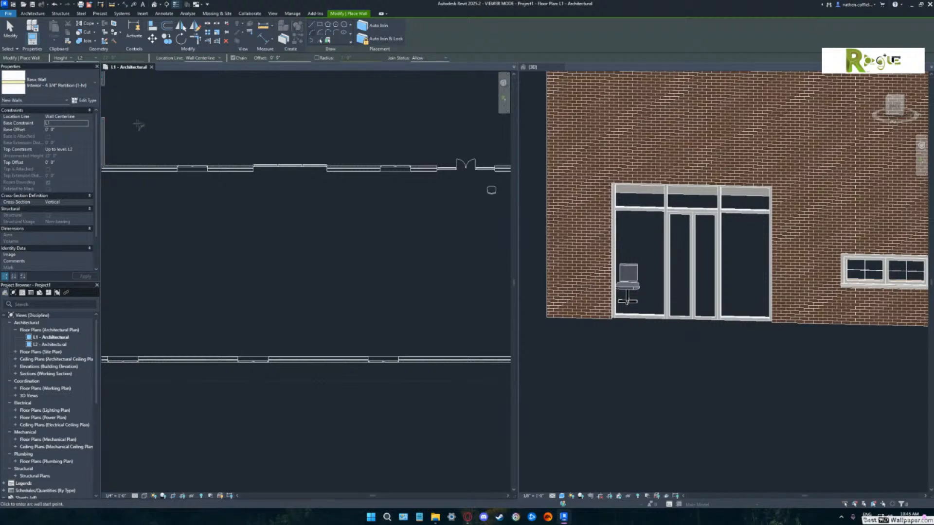
pyautogui.click(88, 58)
pyautogui.click(86, 64)
# Draw a quarter-circle-like arc partition wall in the open floor area inside the building and leave the wall command.
pyautogui.click(235, 238)
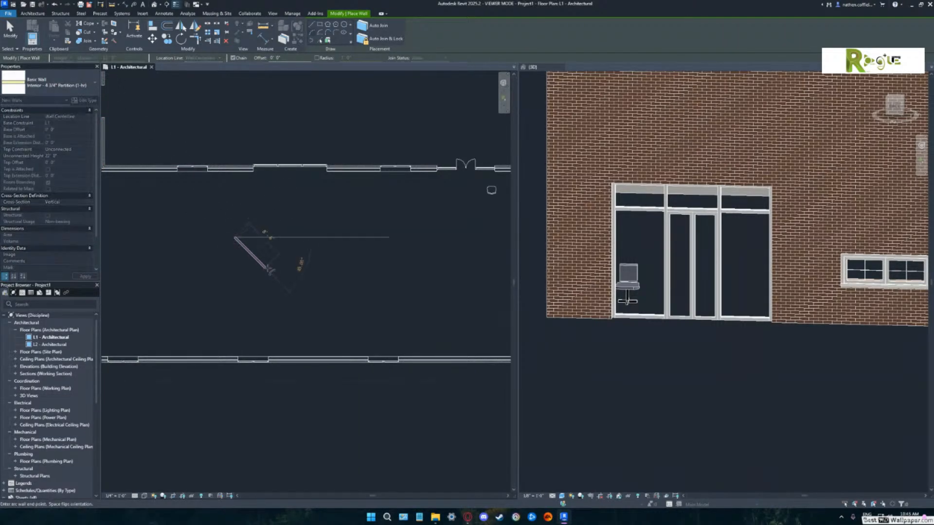
pyautogui.click(299, 283)
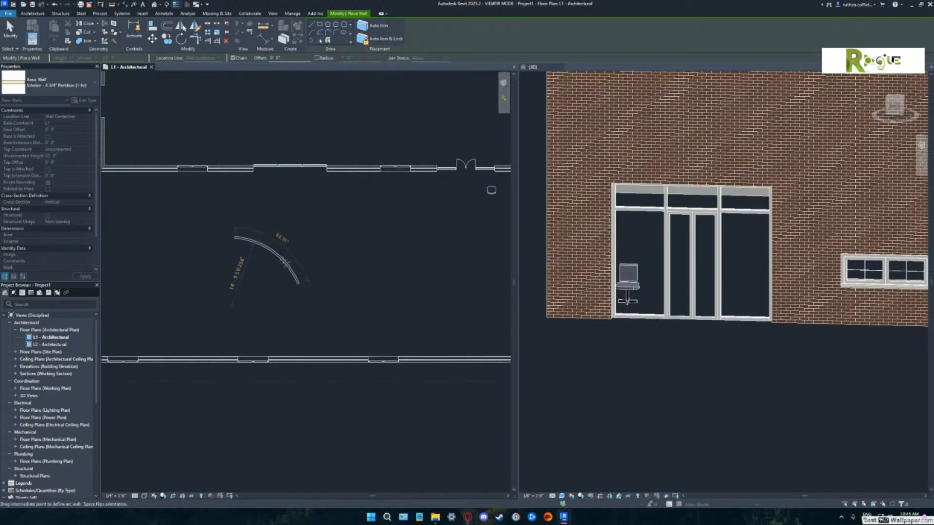
pyautogui.click(285, 261)
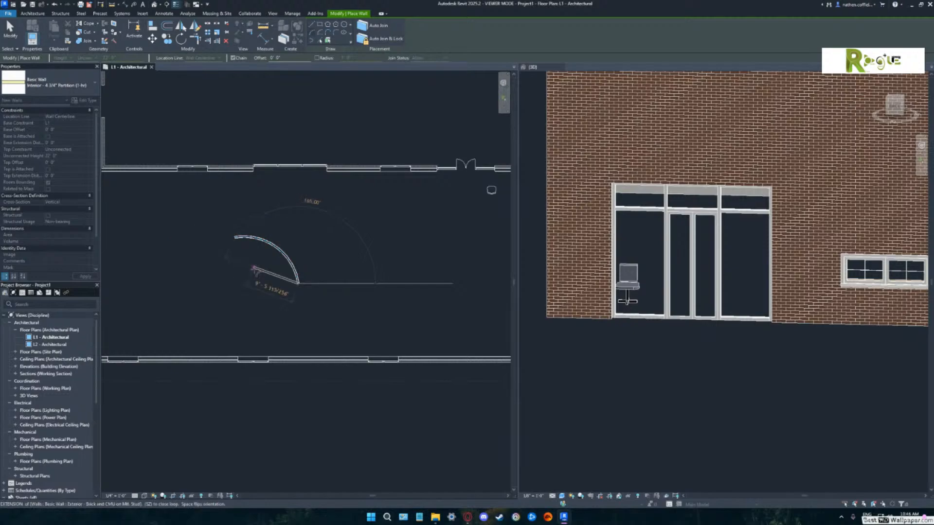
pyautogui.press('Escape')
pyautogui.press('Escape')
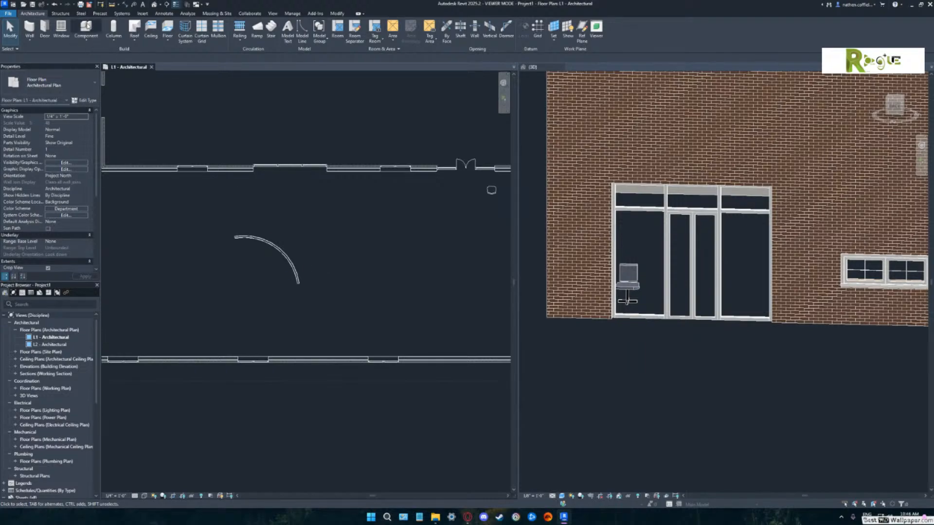
# Place five Chair-Desk components along the inner side of the curved wall, each with its back towards the wall.
pyautogui.click(86, 28)
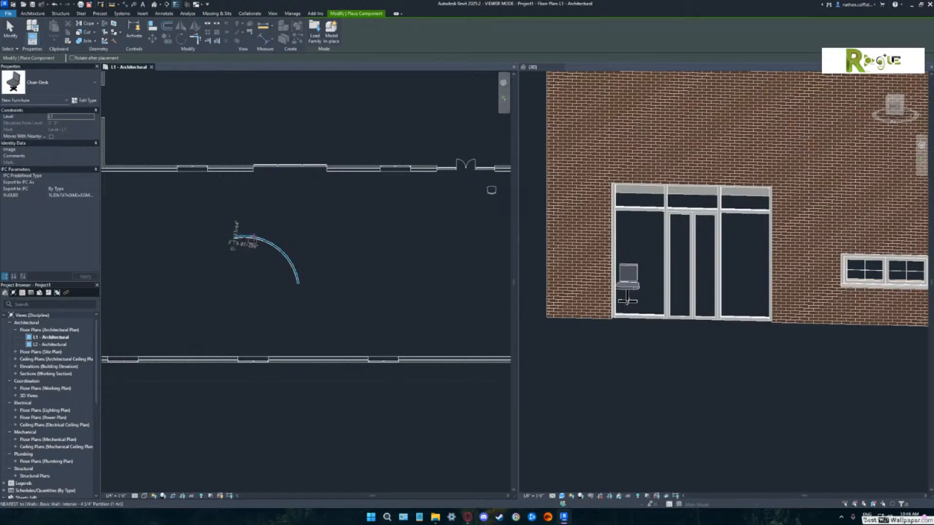
pyautogui.scroll(5, 262, 241)
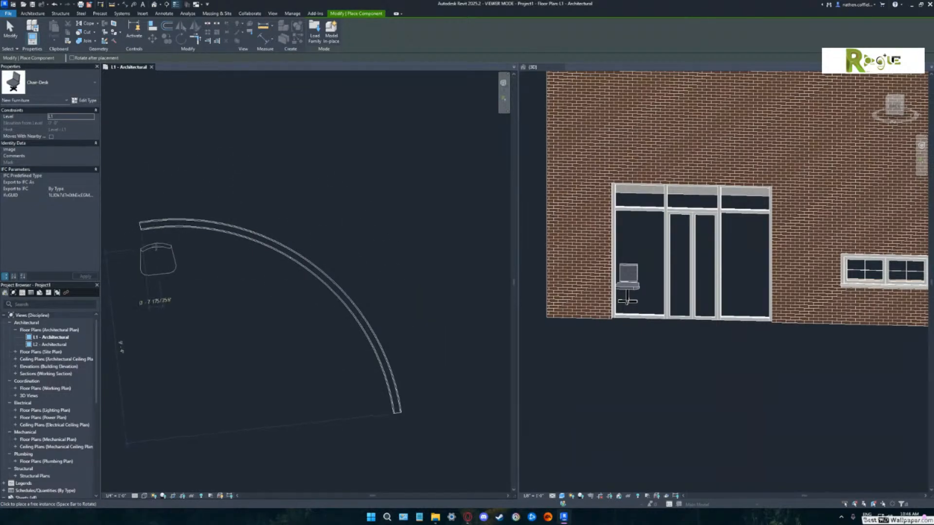
pyautogui.click(160, 248)
pyautogui.click(217, 254)
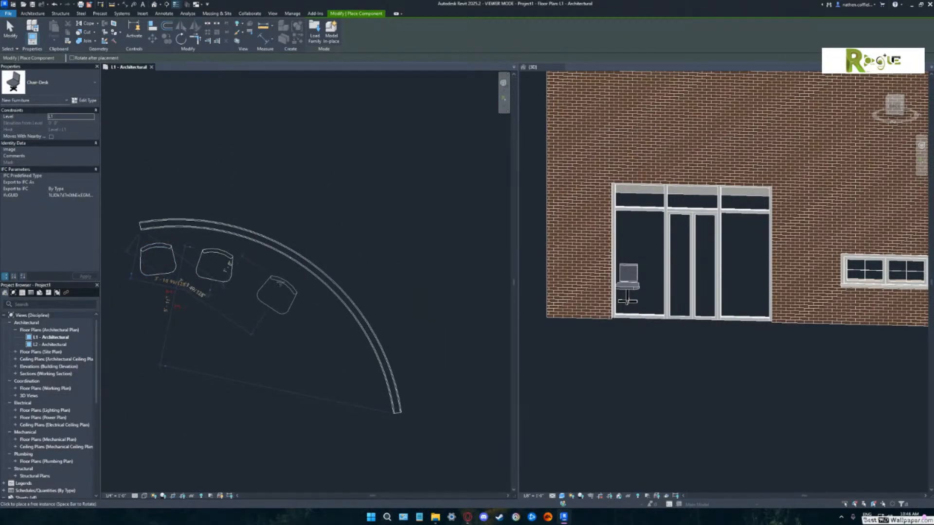
pyautogui.click(275, 280)
pyautogui.click(327, 330)
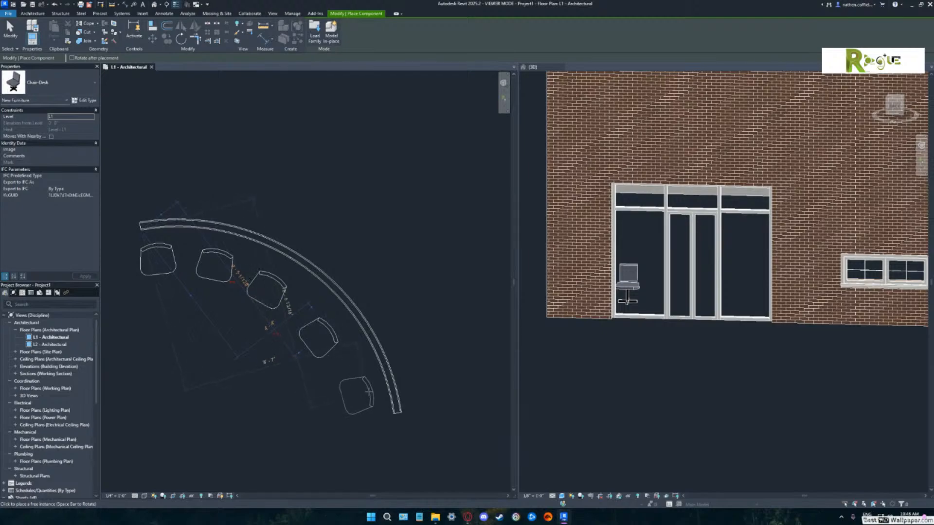
pyautogui.click(363, 395)
pyautogui.scroll(-2, 292, 342)
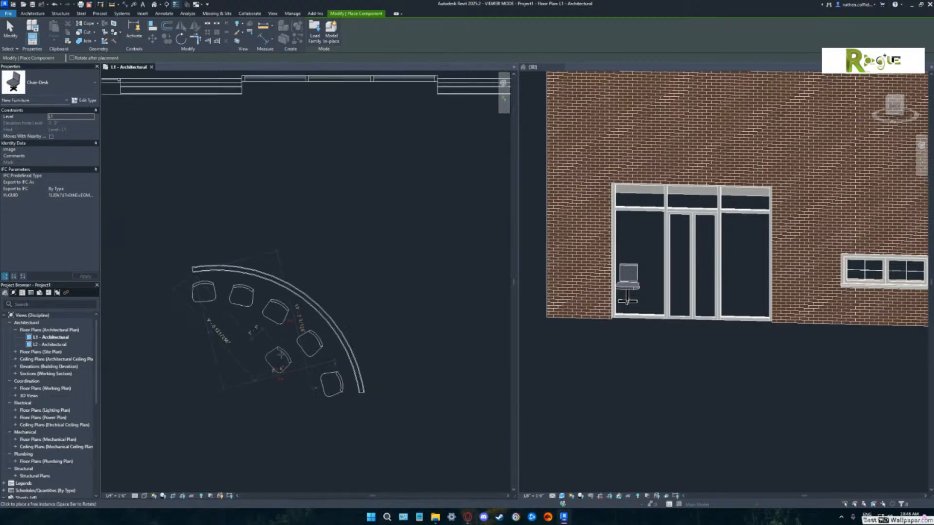
pyautogui.moveTo(292, 343); pyautogui.dragTo(352, 302, button='middle')
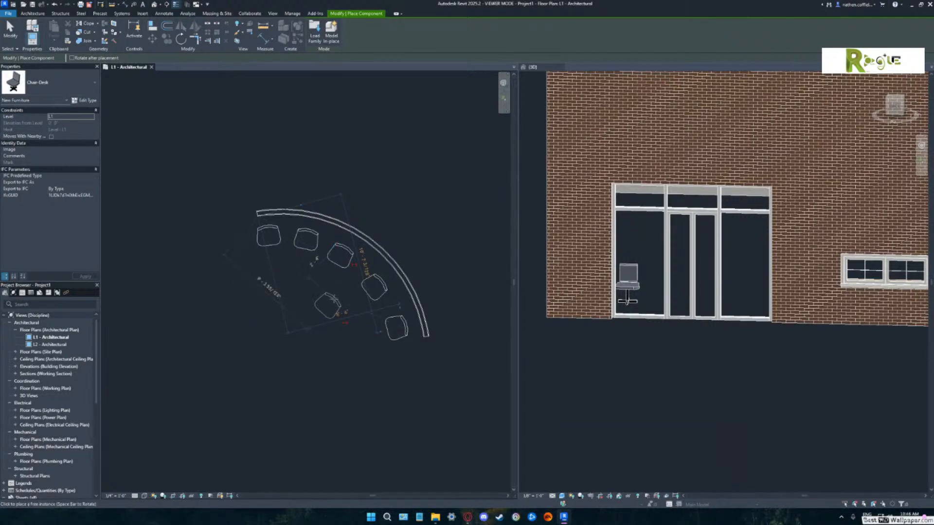
pyautogui.press('Escape')
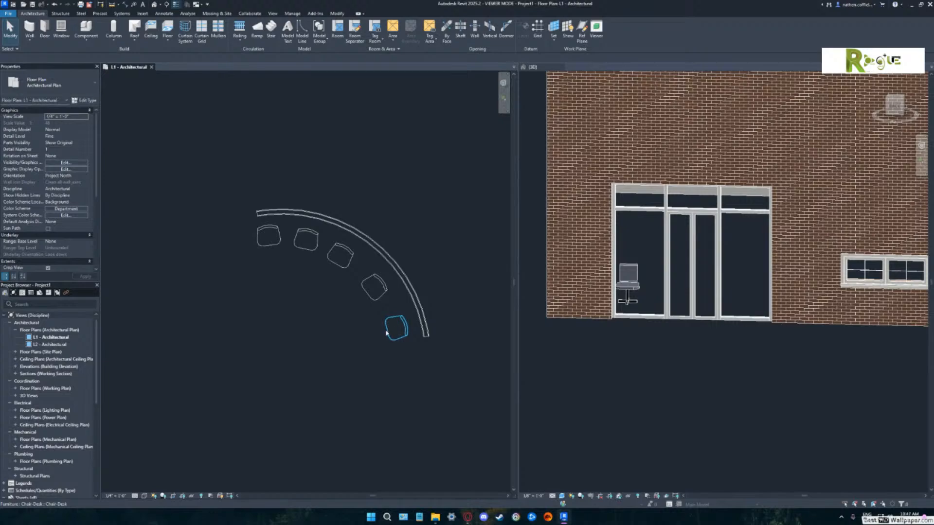
# Try rotating another Chair-Desk preview to follow the curved wall's angle beside the row of chairs, and cancel the placement.
pyautogui.click(268, 236)
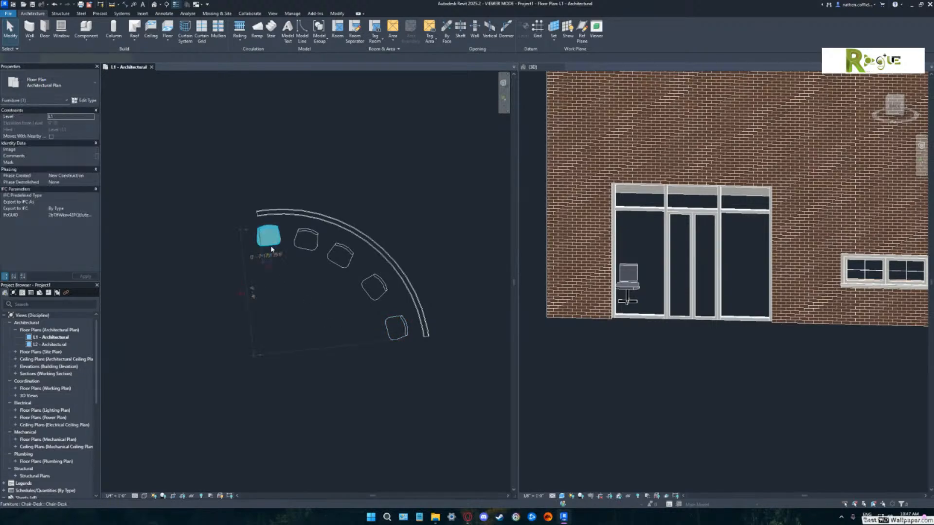
pyautogui.click(307, 262)
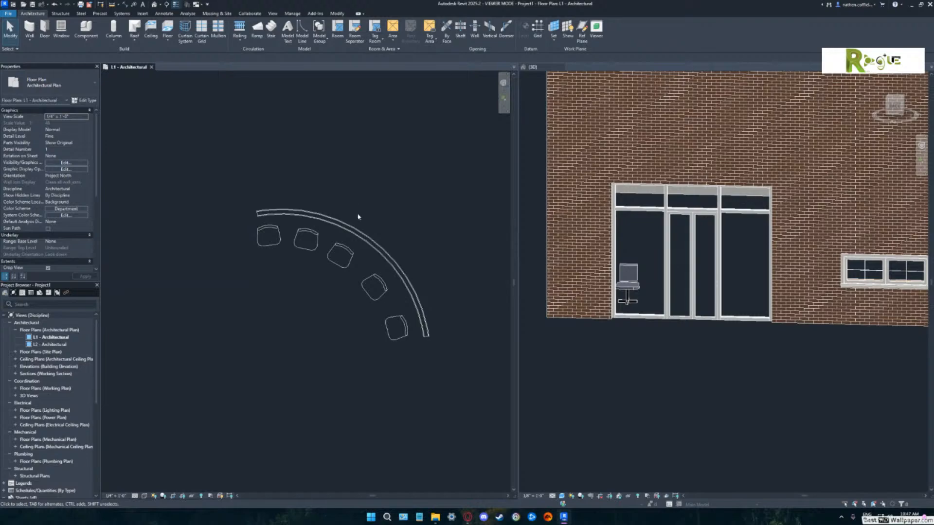
pyautogui.press('c')
pyautogui.press('m')
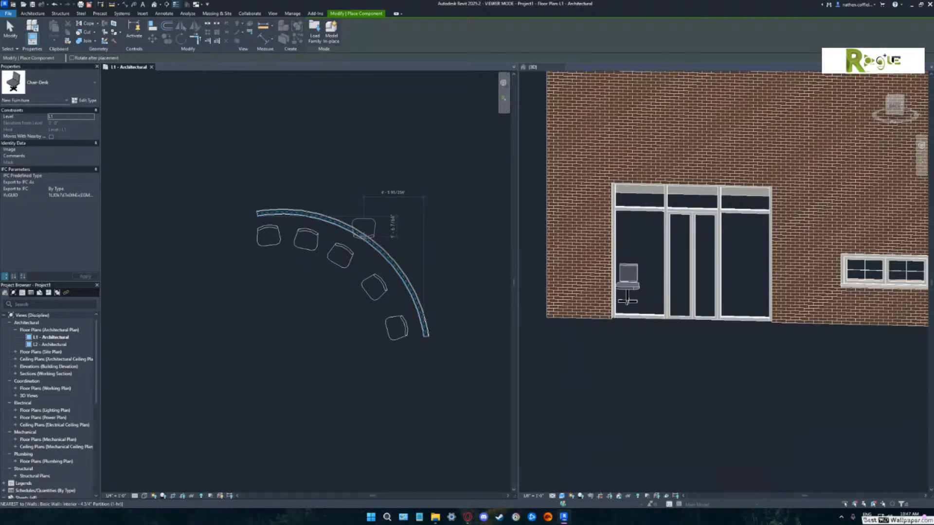
pyautogui.press('space')
pyautogui.press('space')
pyautogui.press('space')
pyautogui.press('space')
pyautogui.press('space')
pyautogui.press('space')
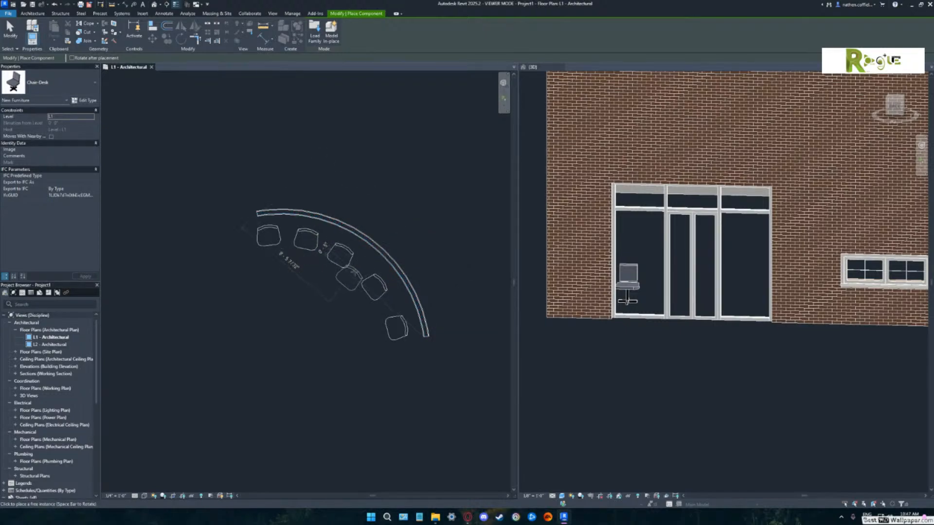
pyautogui.press('Escape')
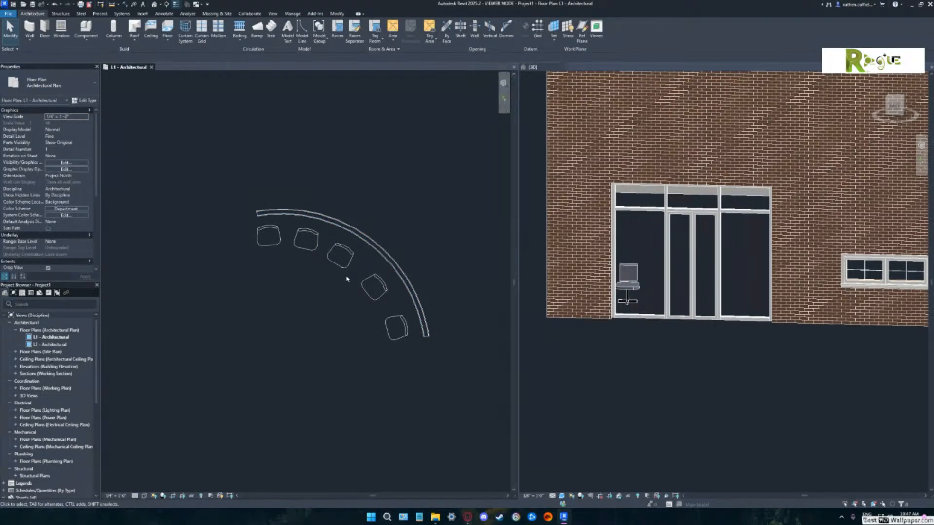
# Draw a straight diagonal Interior - 4 3/4" Partition (1-hr) wall about 18' long, west of the curved wall.
pyautogui.scroll(-4, 339, 276)
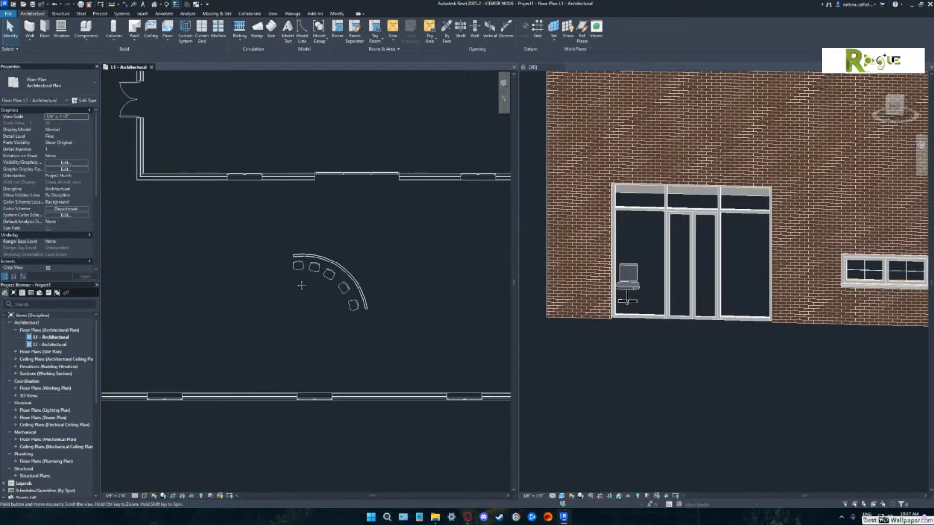
pyautogui.moveTo(302, 285); pyautogui.dragTo(349, 267, button='middle')
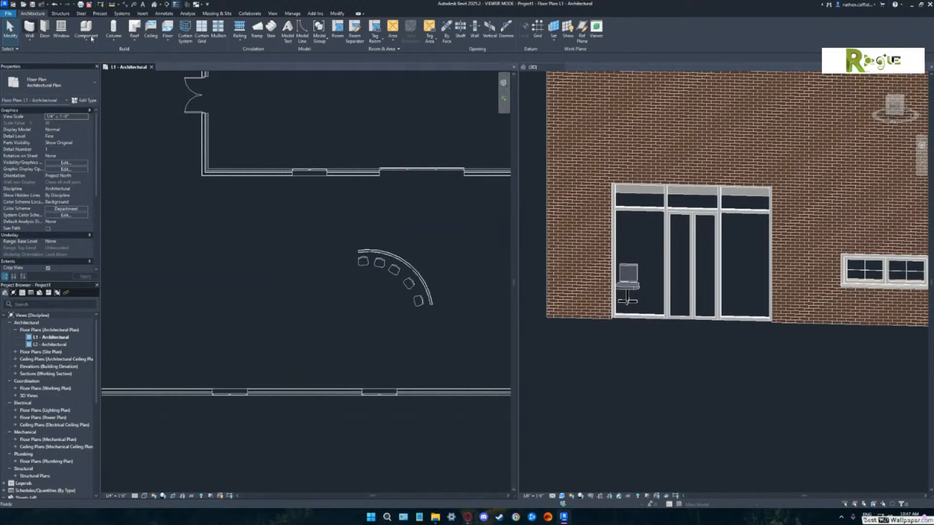
pyautogui.click(29, 28)
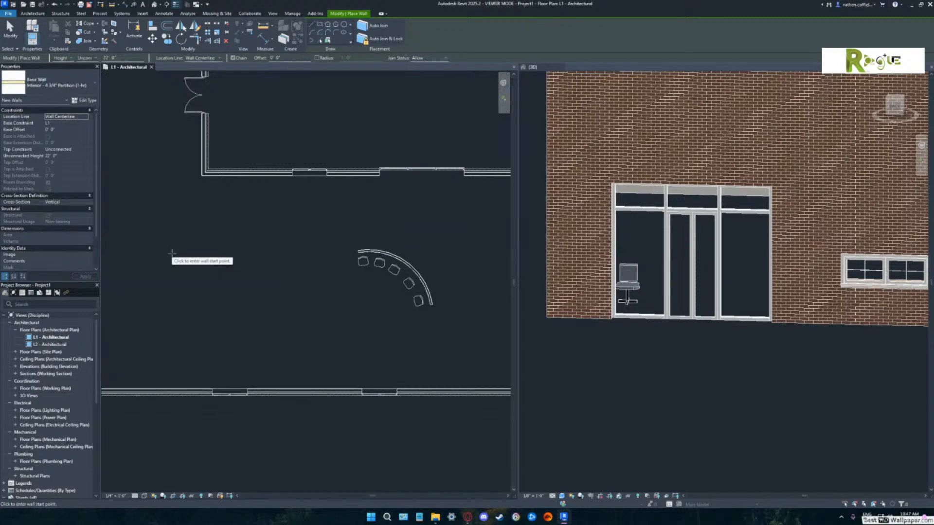
pyautogui.click(313, 33)
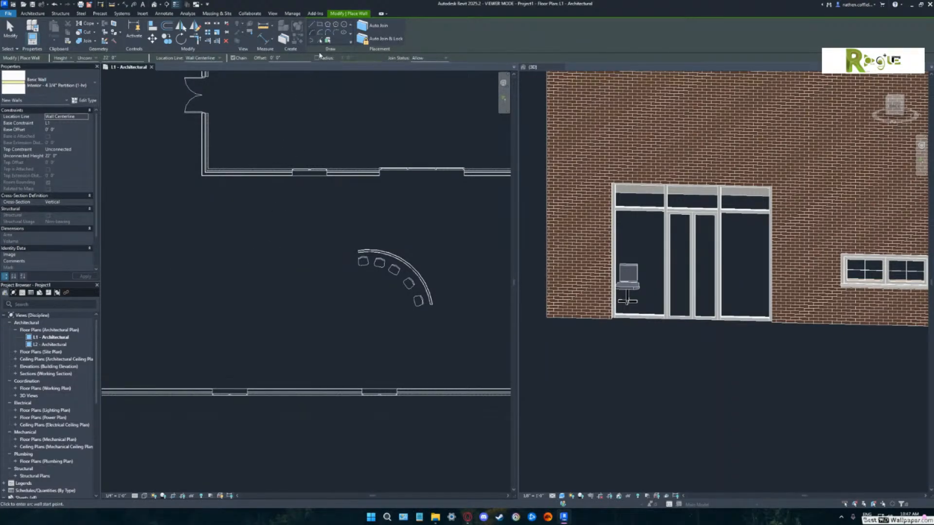
pyautogui.click(312, 24)
pyautogui.click(217, 237)
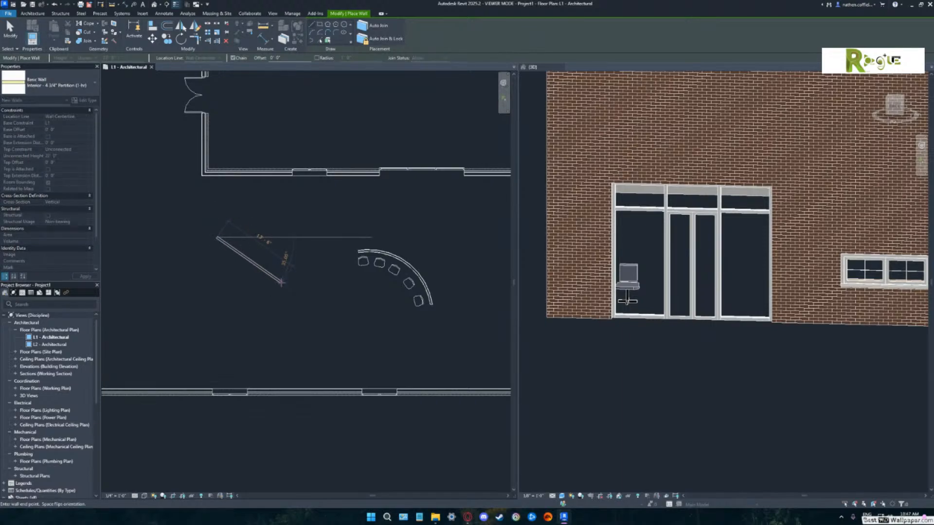
pyautogui.click(273, 327)
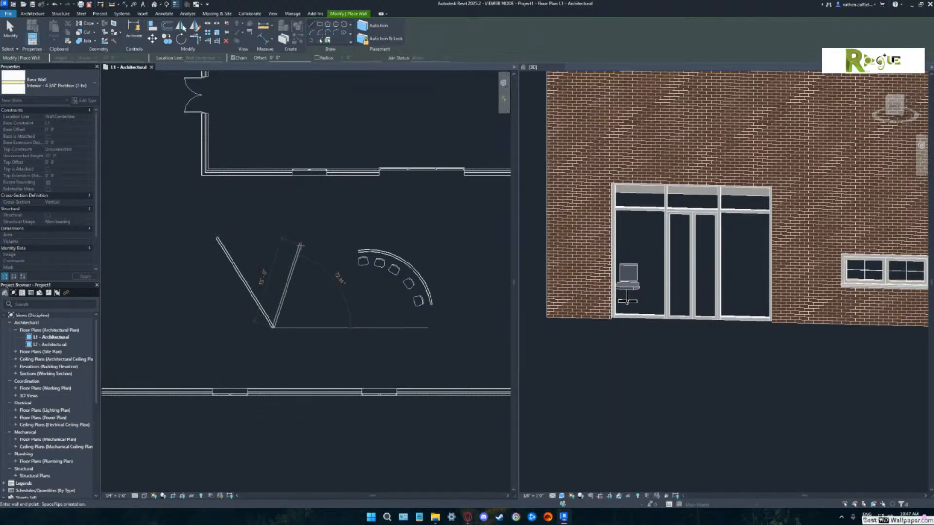
pyautogui.press('Escape')
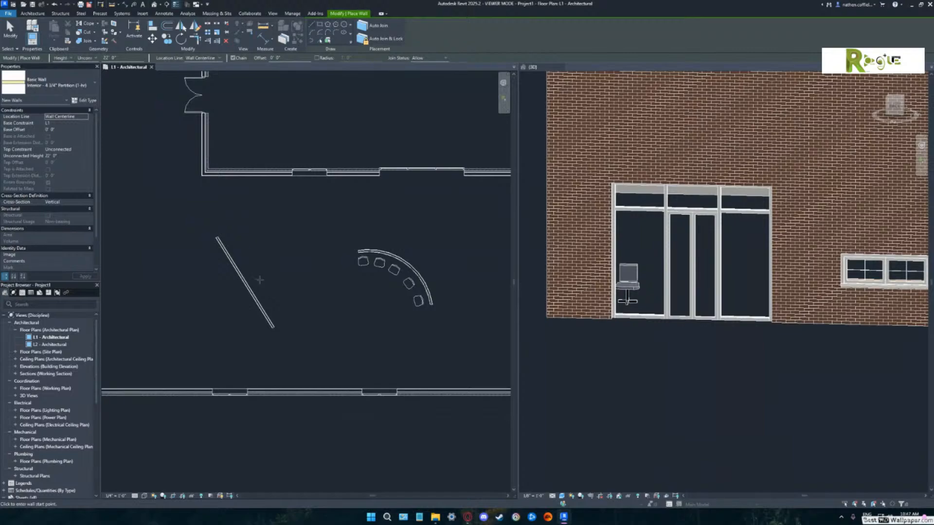
# Try aligning a Chair-Desk preview with the diagonal wall and the curved wall, and cancel the placement.
pyautogui.click(35, 14)
pyautogui.click(85, 31)
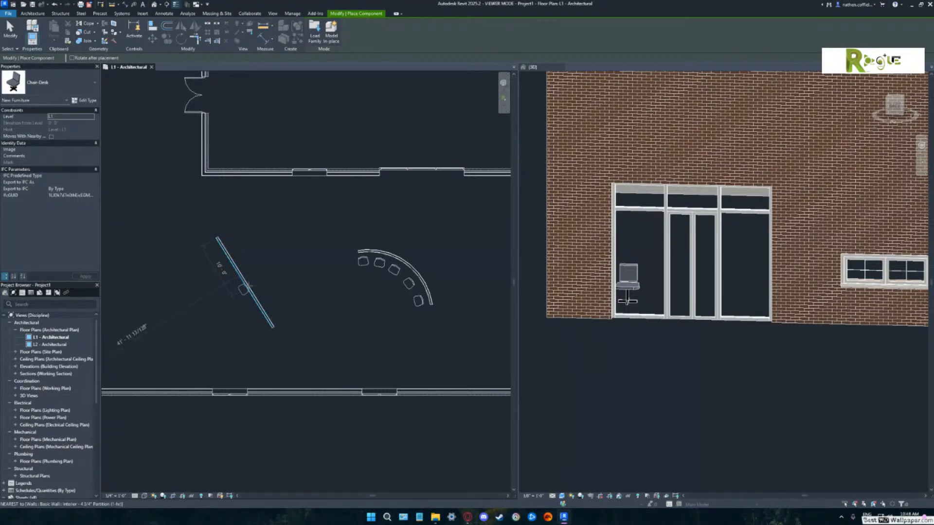
pyautogui.scroll(5, 244, 303)
pyautogui.moveTo(234, 287); pyautogui.dragTo(311, 304, button='middle')
pyautogui.scroll(-4, 304, 299)
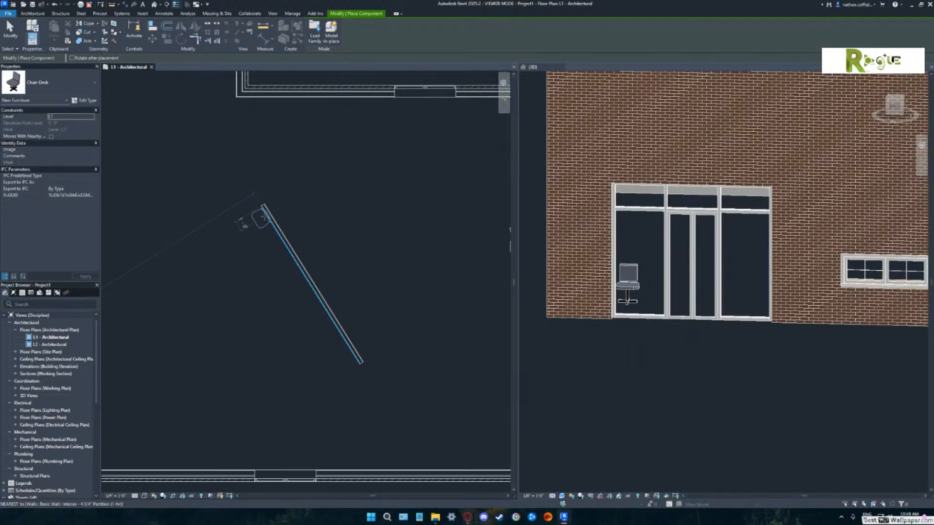
pyautogui.moveTo(382, 254); pyautogui.dragTo(183, 250, button='middle')
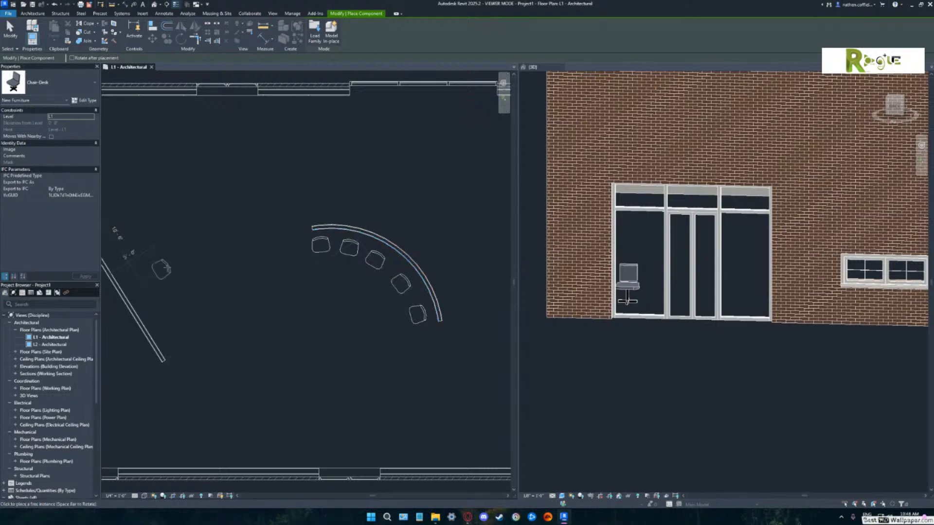
pyautogui.moveTo(206, 273); pyautogui.dragTo(267, 273, button='middle')
pyautogui.scroll(-3, 278, 258)
pyautogui.press('Escape')
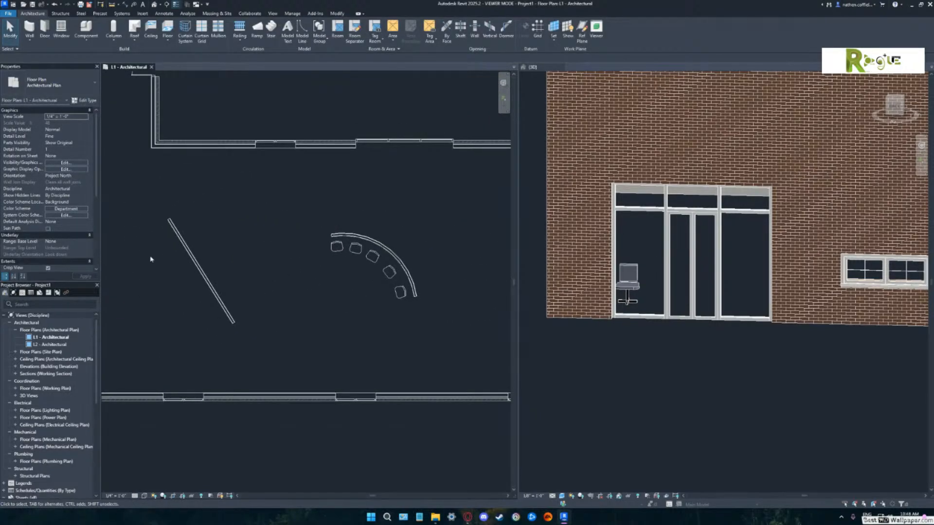
# Delete the straight diagonal partition wall beside the curved wall.
pyautogui.click(198, 266)
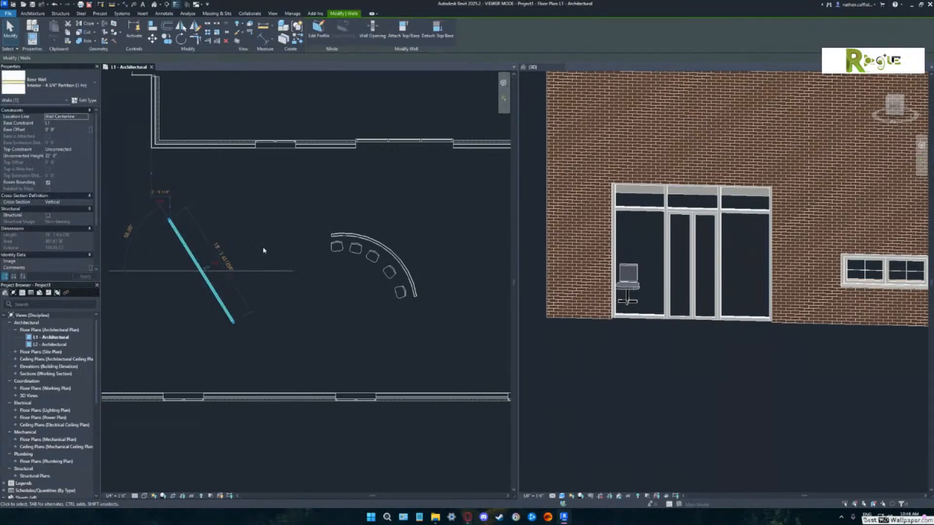
pyautogui.press('Delete')
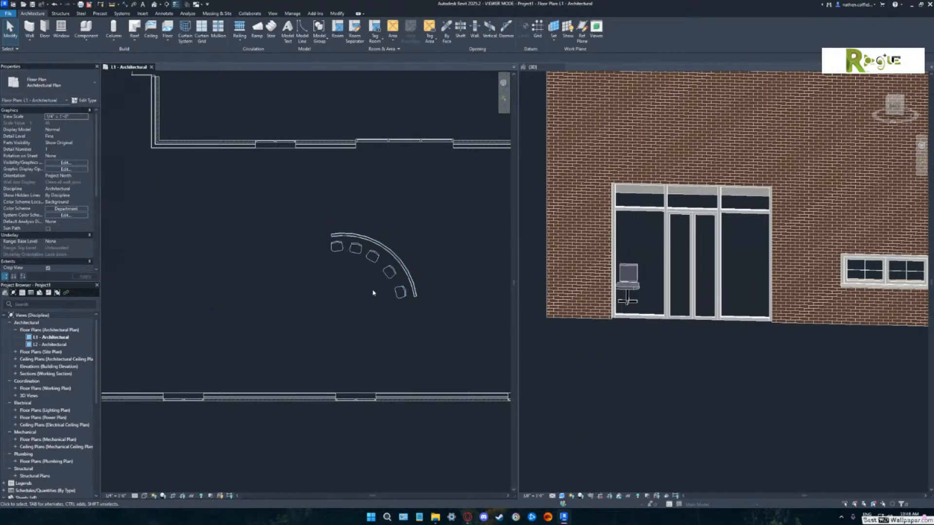
pyautogui.moveTo(375, 292); pyautogui.dragTo(297, 273, button='middle')
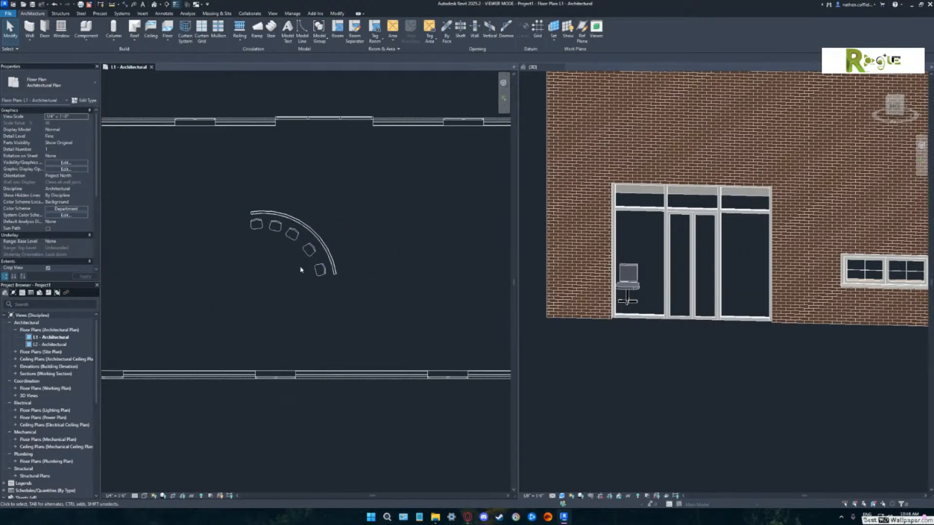
pyautogui.moveTo(230, 292); pyautogui.dragTo(316, 237)
pyautogui.moveTo(247, 182); pyautogui.dragTo(358, 302)
pyautogui.click(225, 201)
pyautogui.click(257, 225)
pyautogui.press('Escape')
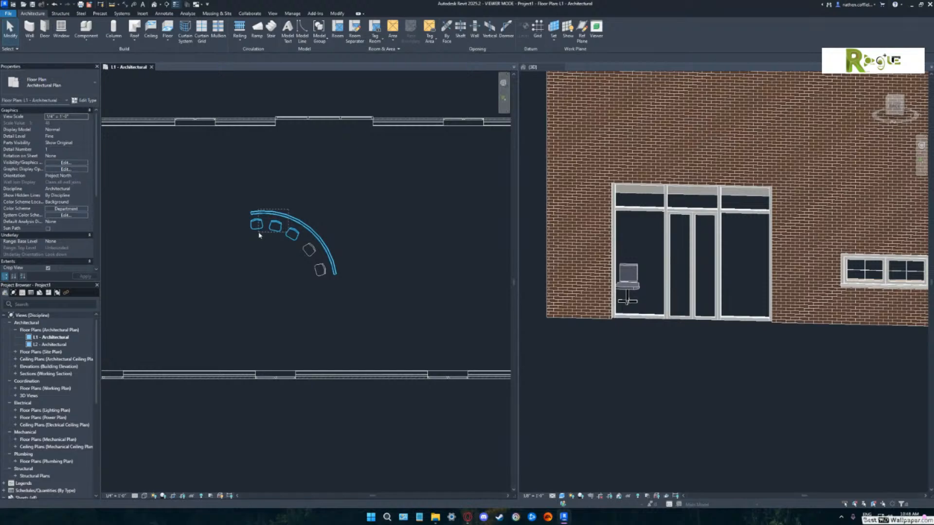
# Move the curved partition wall slightly northeast in the L1 plan, away from the row of Chair-Desk components.
pyautogui.moveTo(271, 219)
pyautogui.mouseDown()
pyautogui.moveTo(253, 237)
pyautogui.moveTo(290, 214)
pyautogui.moveTo(250, 233)
pyautogui.moveTo(282, 207)
pyautogui.mouseUp()
pyautogui.click(273, 269)
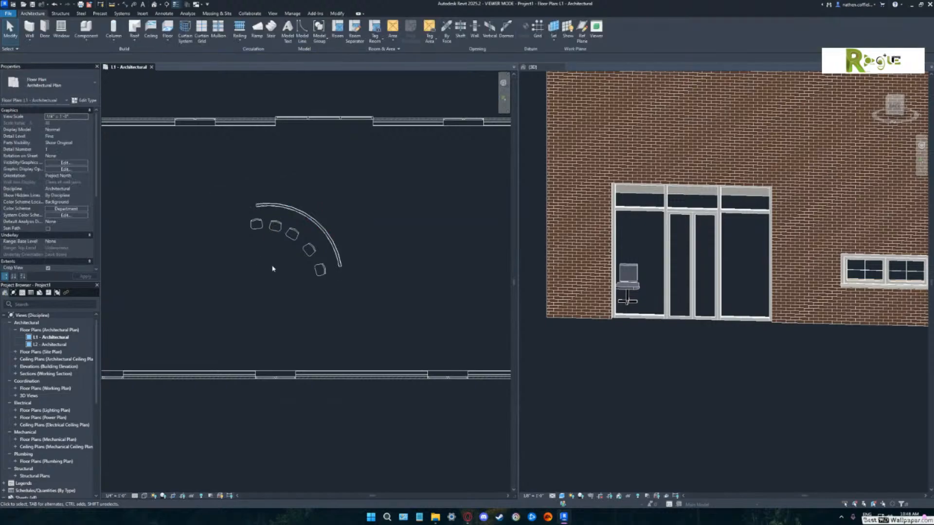
pyautogui.click(312, 250)
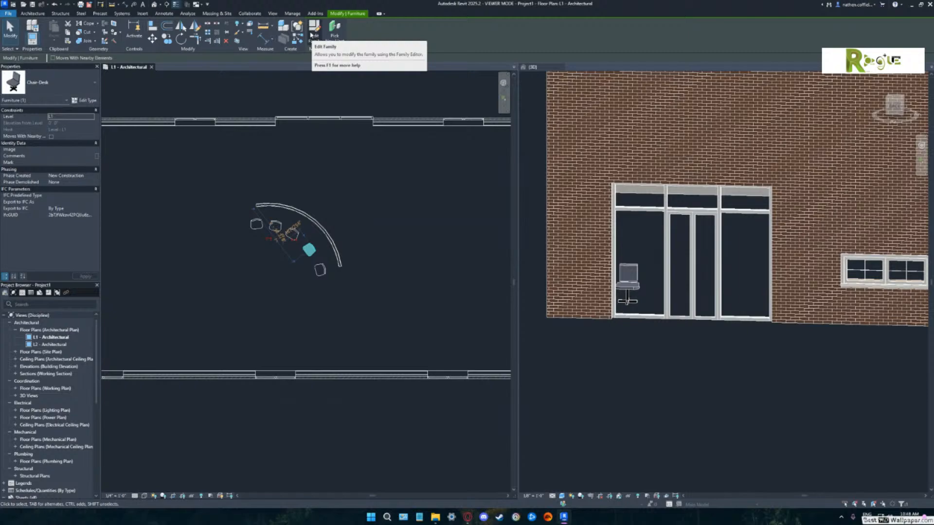
pyautogui.click(314, 208)
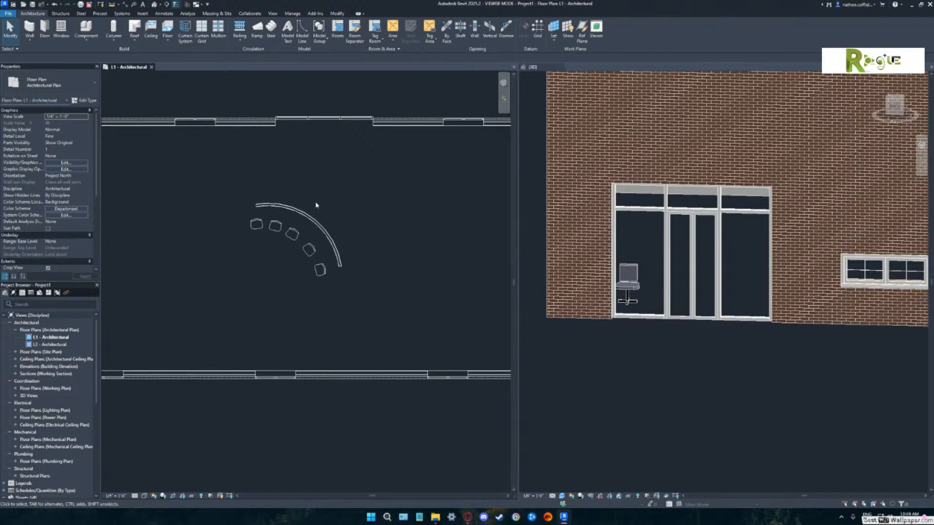
# Compare the availability of the Wall Sweep and Wall Reveal commands in the L1 floor plan and the 3D view.
pyautogui.click(29, 40)
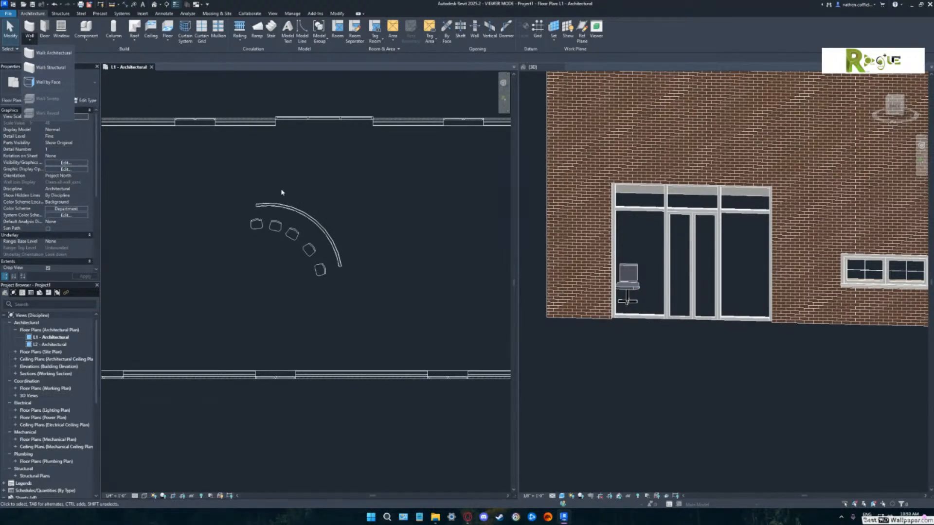
pyautogui.click(285, 207)
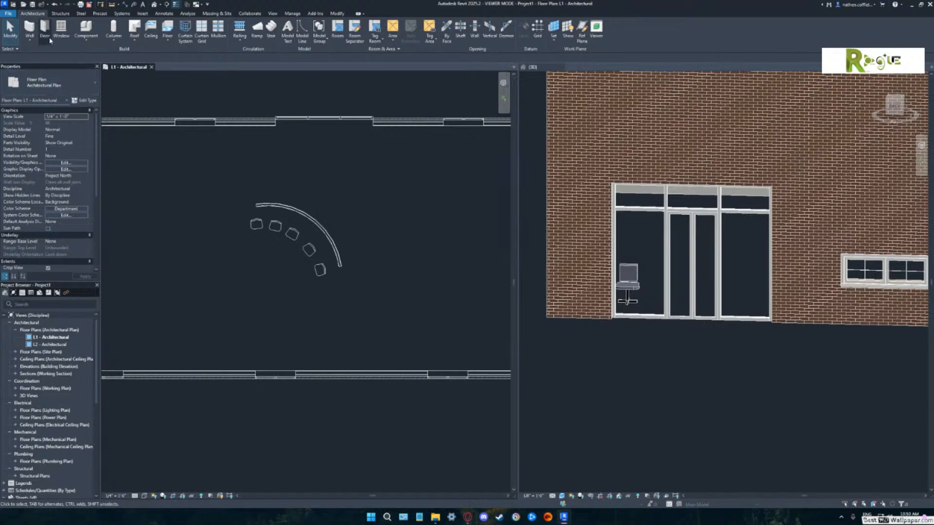
pyautogui.click(33, 35)
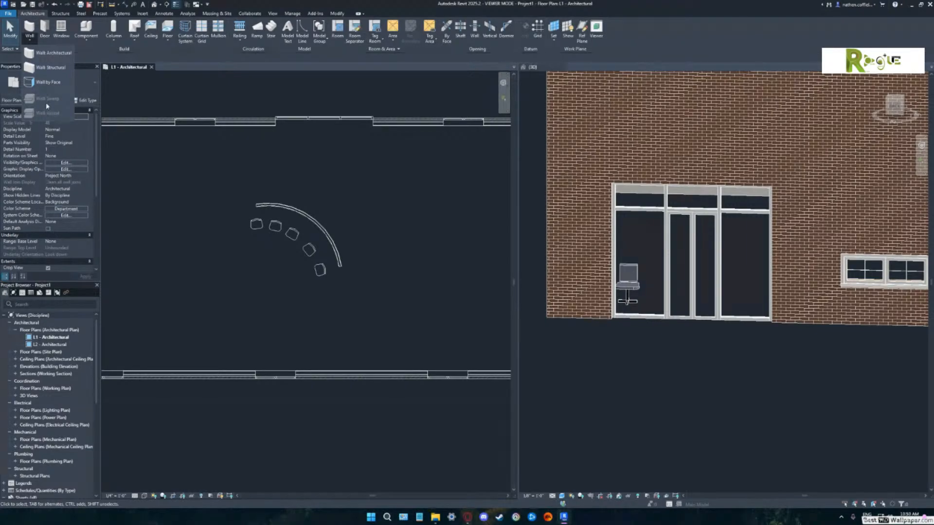
pyautogui.click(582, 345)
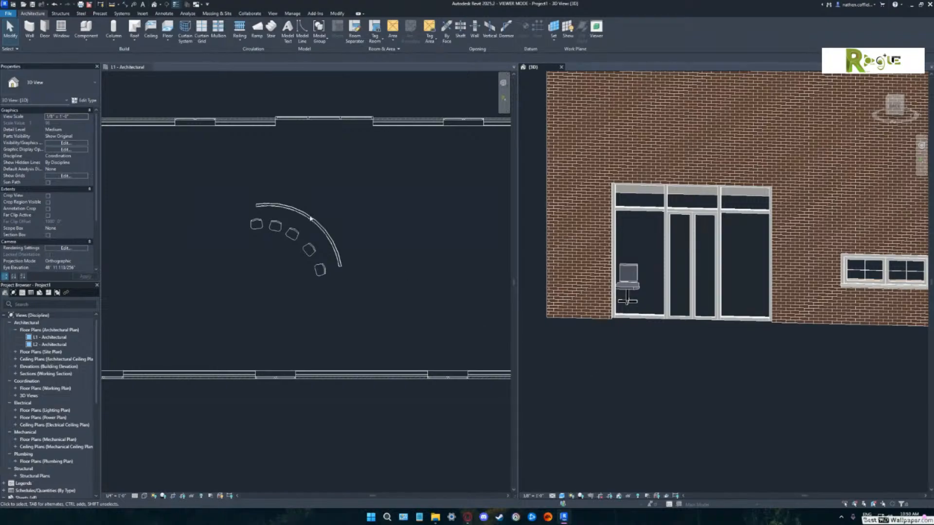
pyautogui.click(29, 38)
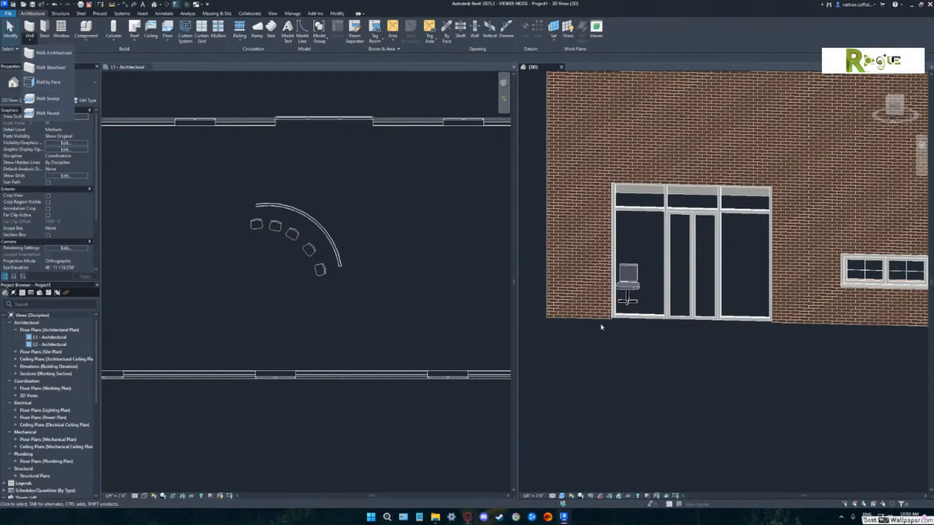
pyautogui.click(635, 361)
pyautogui.click(393, 224)
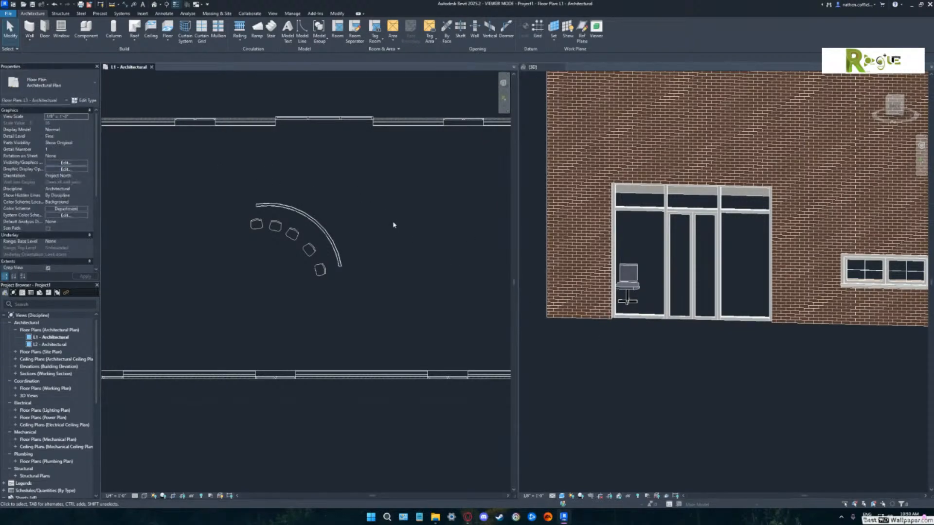
pyautogui.click(575, 324)
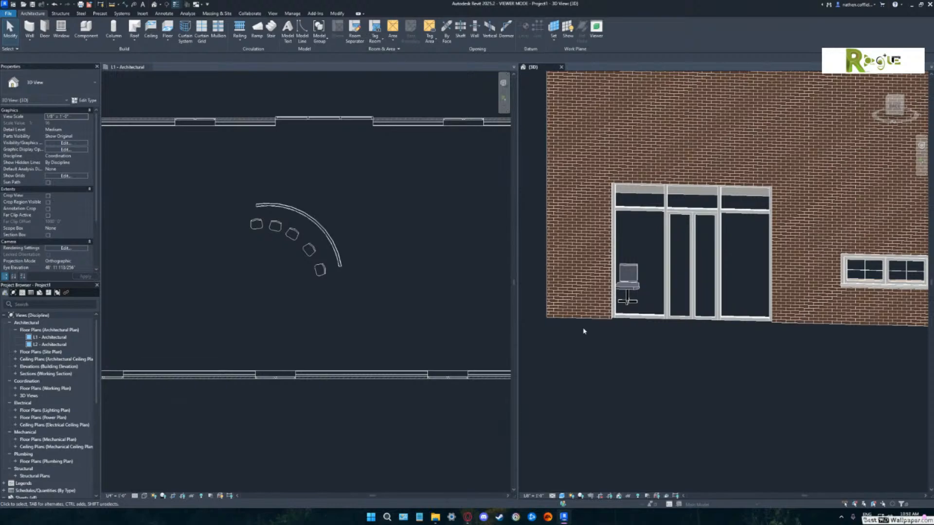
pyautogui.click(483, 283)
pyautogui.click(644, 383)
pyautogui.click(420, 261)
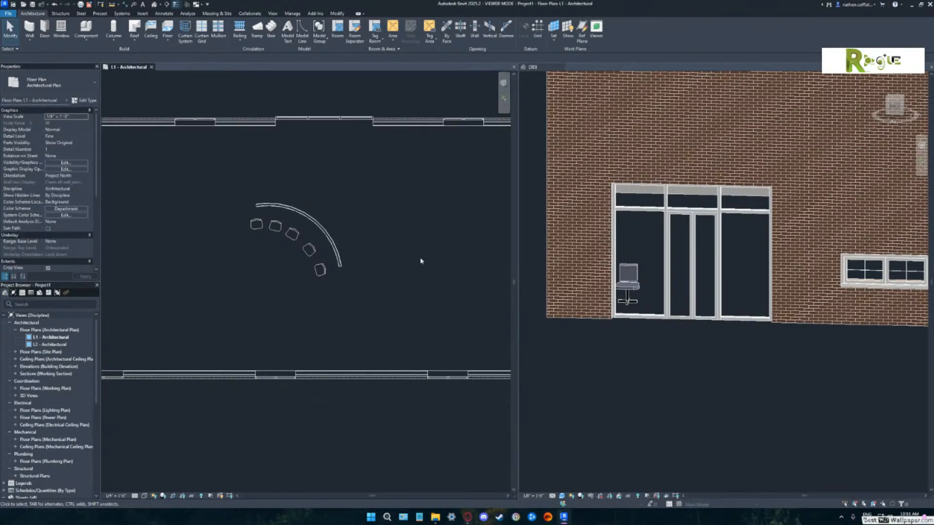
pyautogui.click(588, 380)
pyautogui.click(30, 39)
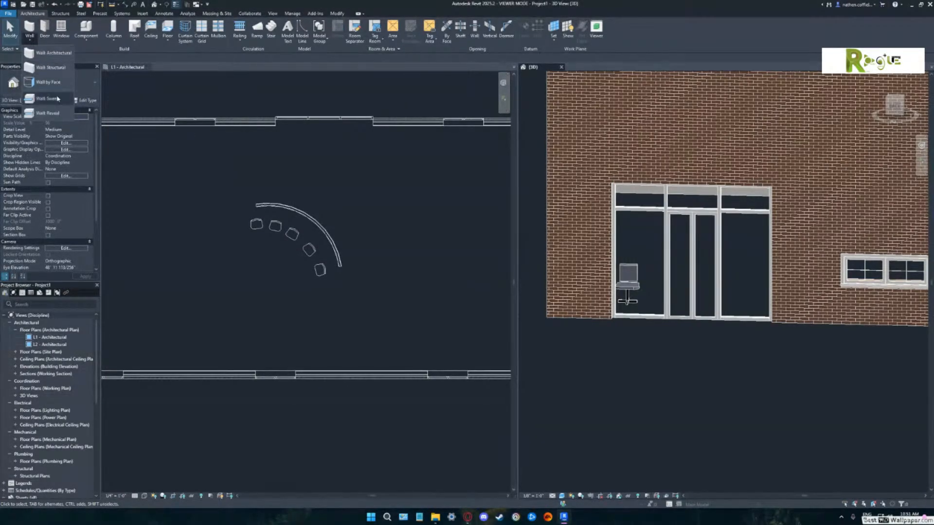
pyautogui.click(469, 278)
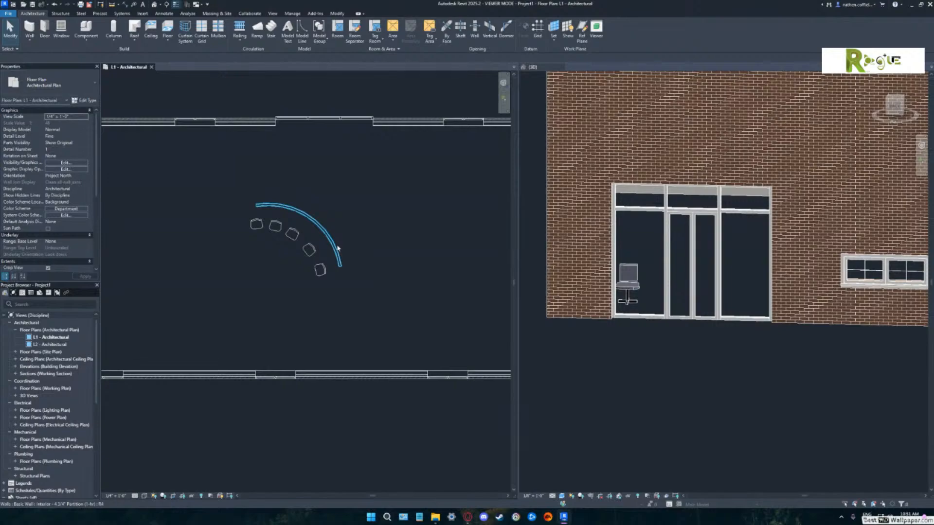
# Pull both ends of the Cornice wall sweep back from the building corner beside the double door, leaving a gap on each wall.
pyautogui.click(606, 357)
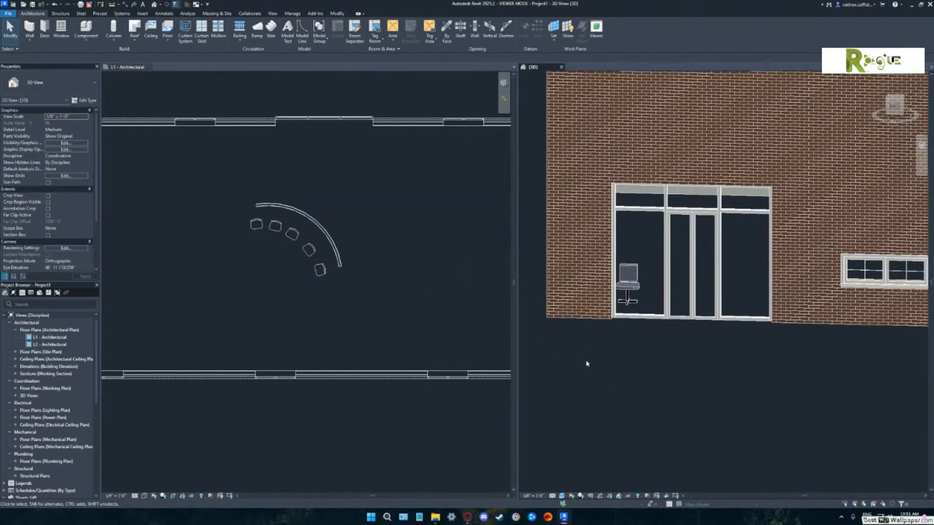
pyautogui.scroll(-1, 618, 354)
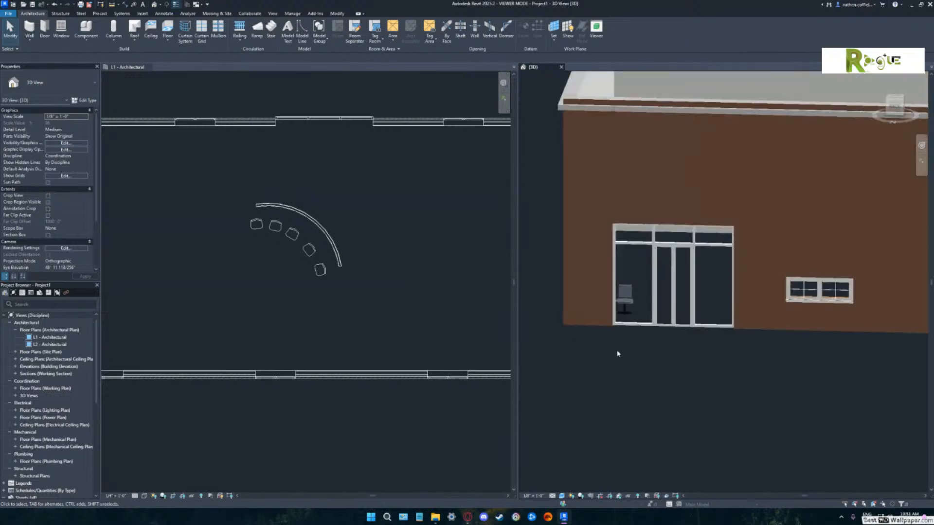
pyautogui.scroll(-2, 618, 354)
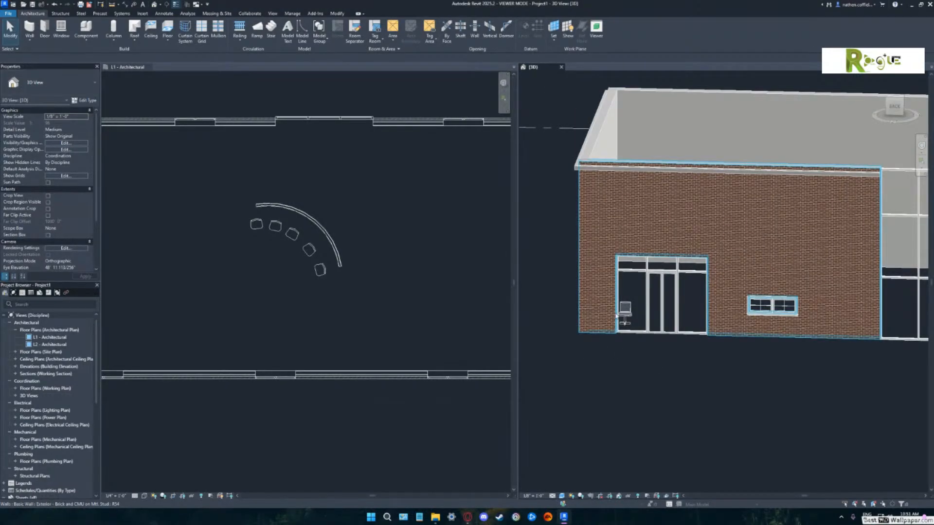
pyautogui.keyDown('shift'); pyautogui.moveTo(616, 316); pyautogui.dragTo(809, 379, button='middle'); pyautogui.keyUp('shift')
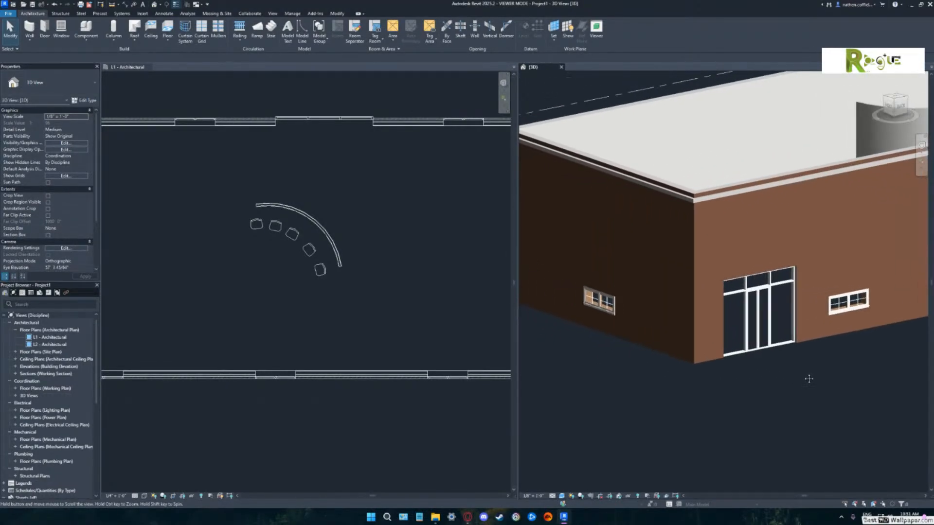
pyautogui.click(703, 204)
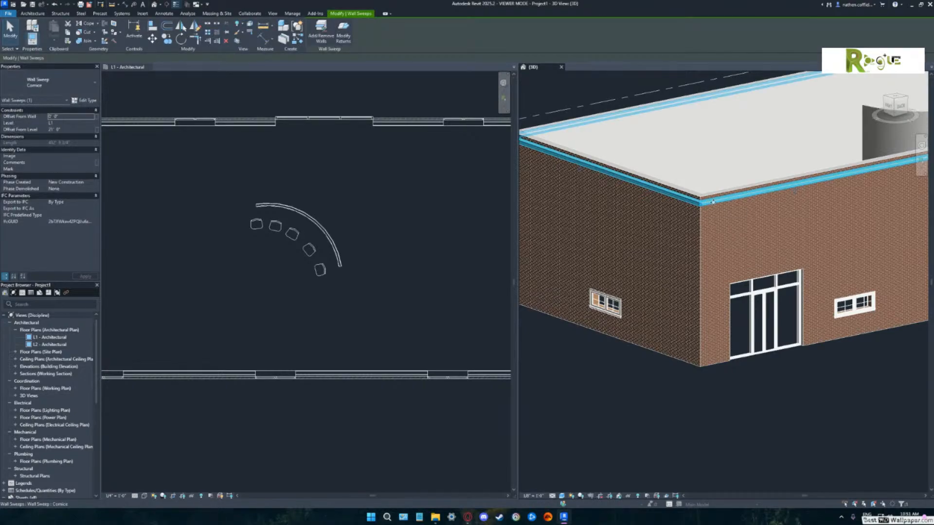
pyautogui.scroll(3, 713, 201)
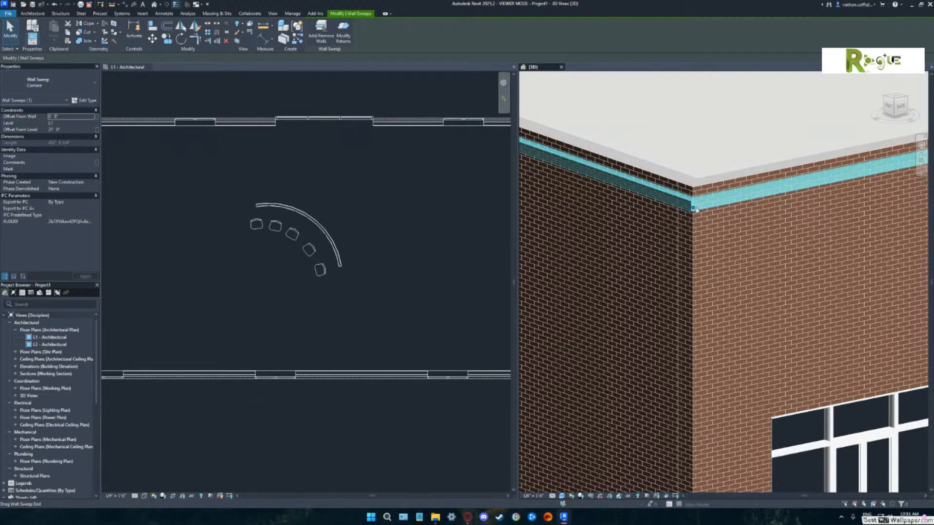
pyautogui.moveTo(693, 209)
pyautogui.mouseDown()
pyautogui.moveTo(683, 207)
pyautogui.moveTo(693, 210)
pyautogui.mouseUp()
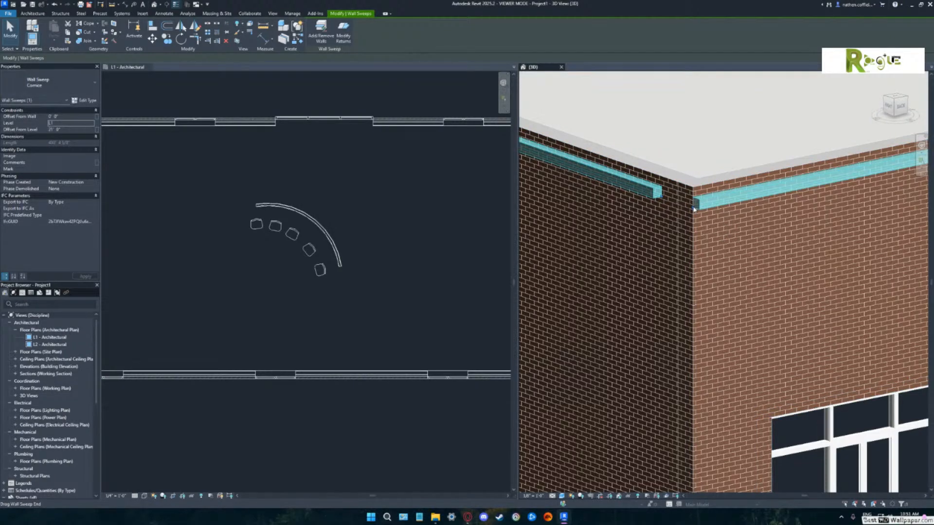
pyautogui.moveTo(694, 209); pyautogui.dragTo(737, 203)
pyautogui.scroll(2, 696, 221)
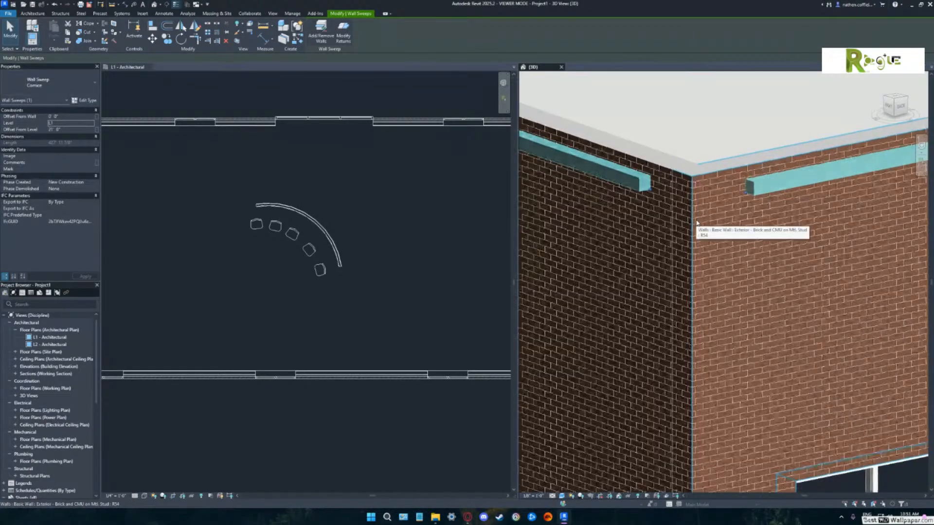
pyautogui.moveTo(697, 222); pyautogui.dragTo(729, 253, button='middle')
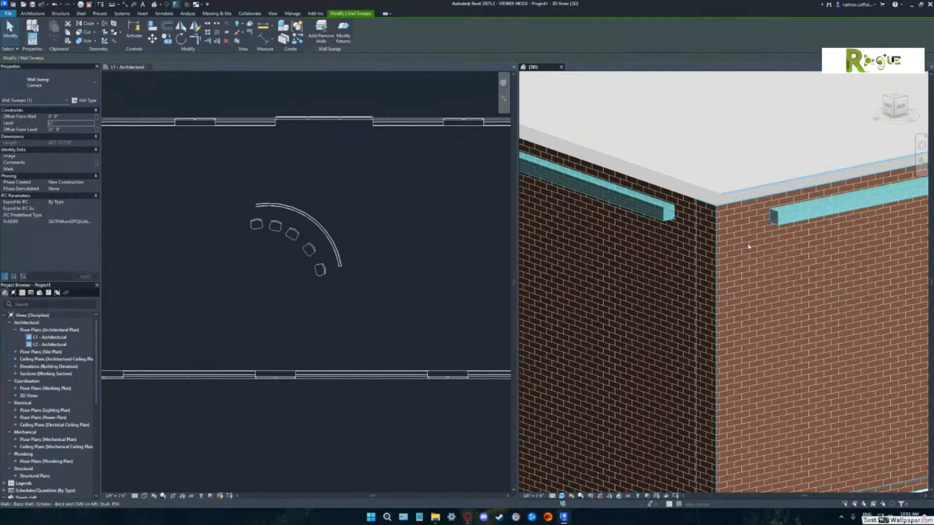
pyautogui.click(445, 212)
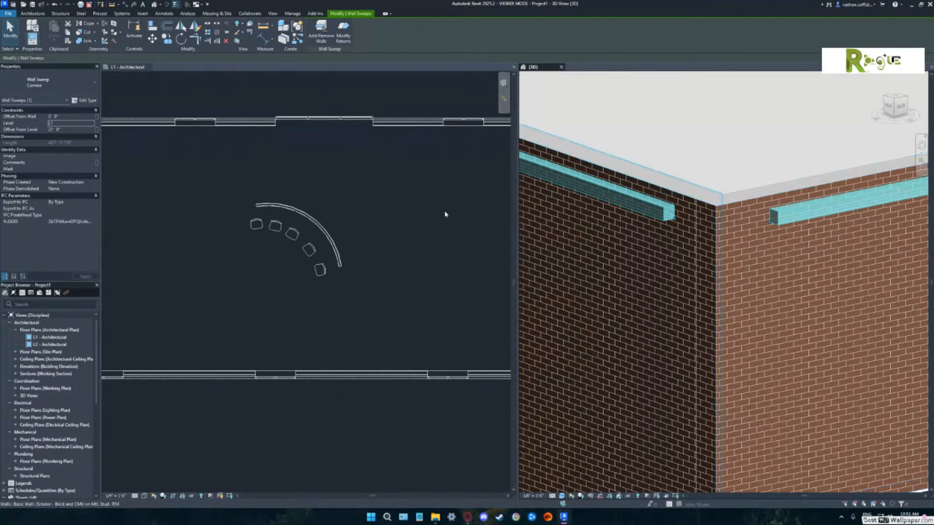
pyautogui.moveTo(433, 220); pyautogui.dragTo(285, 256, button='middle')
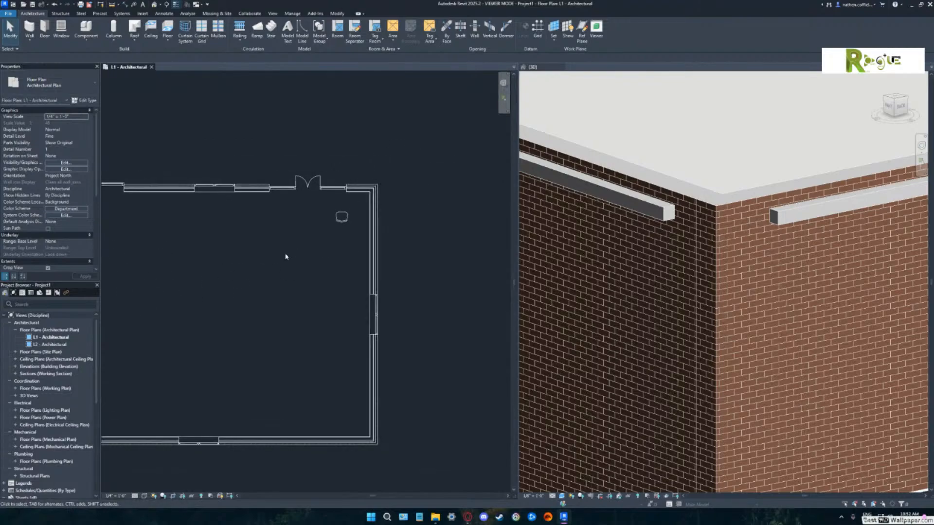
pyautogui.click(749, 353)
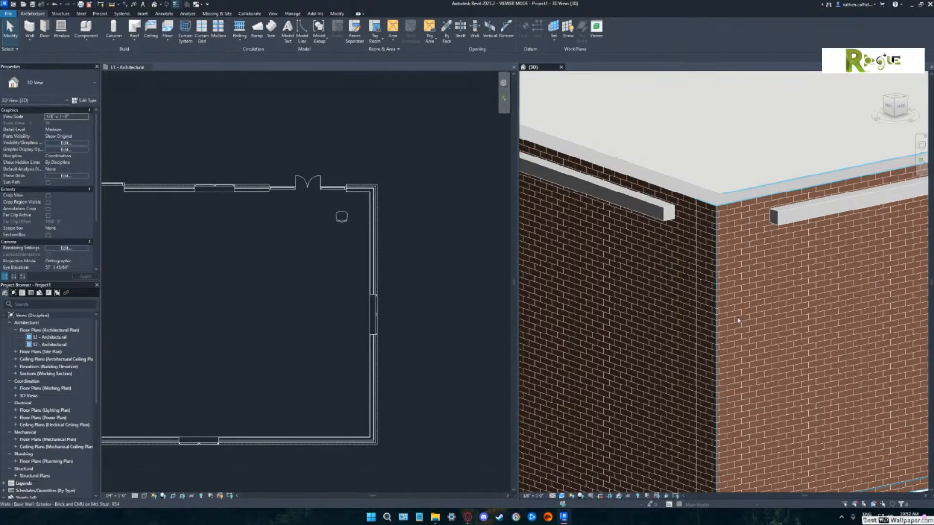
pyautogui.click(776, 217)
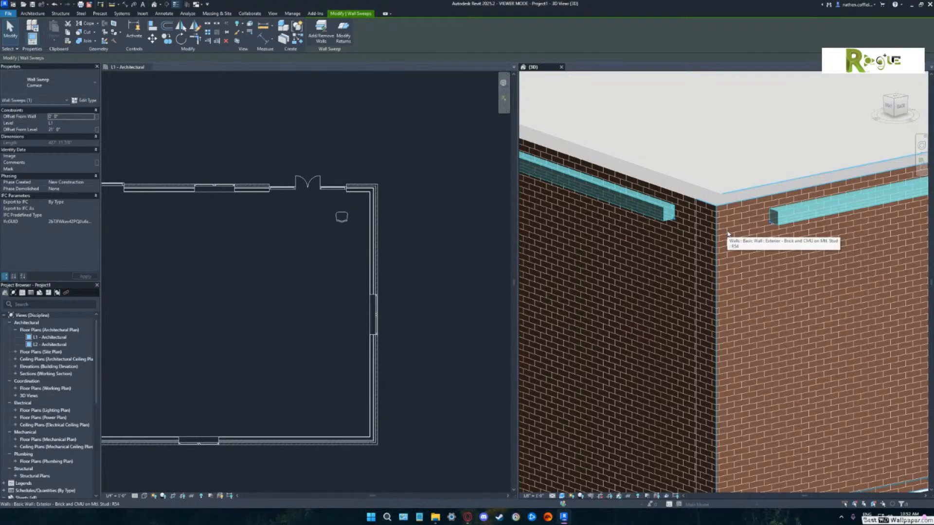
pyautogui.click(460, 174)
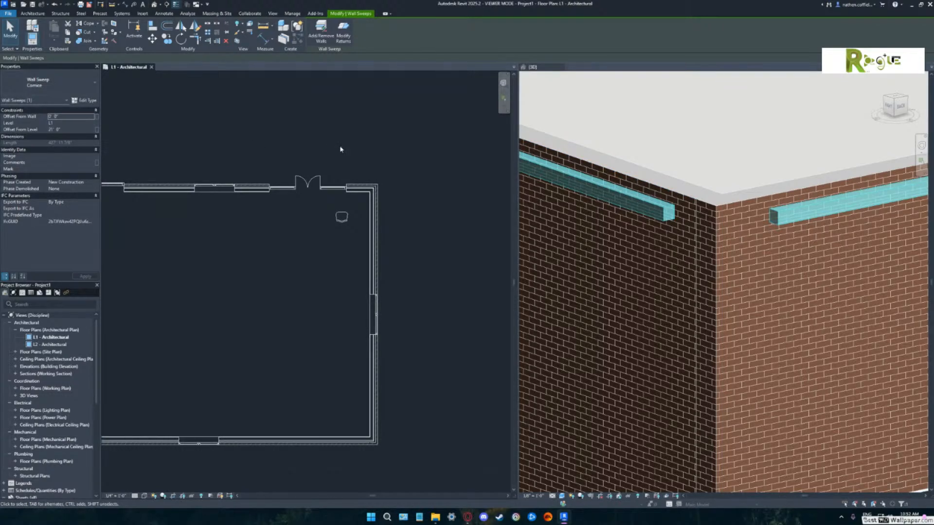
# Create a new family from the English-Imperial Profile.rft template.
pyautogui.click(8, 14)
pyautogui.moveTo(24, 43)
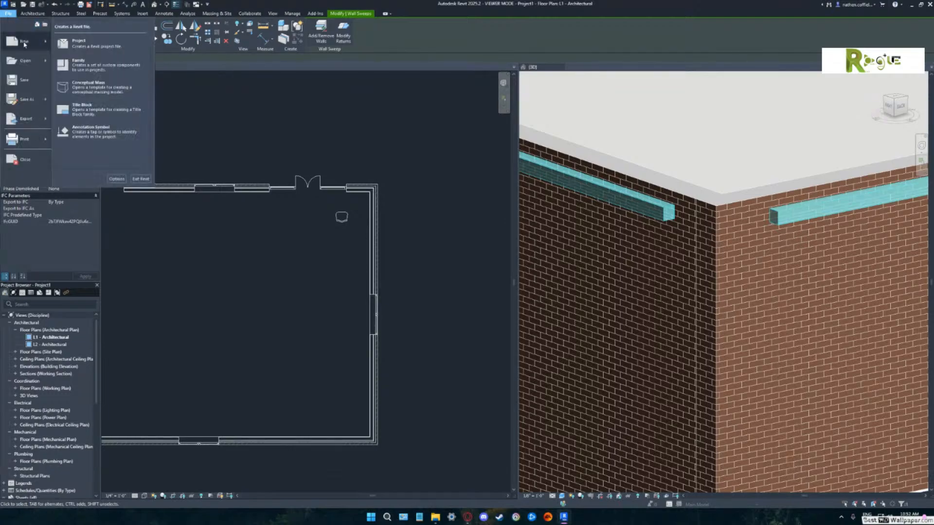
pyautogui.click(93, 64)
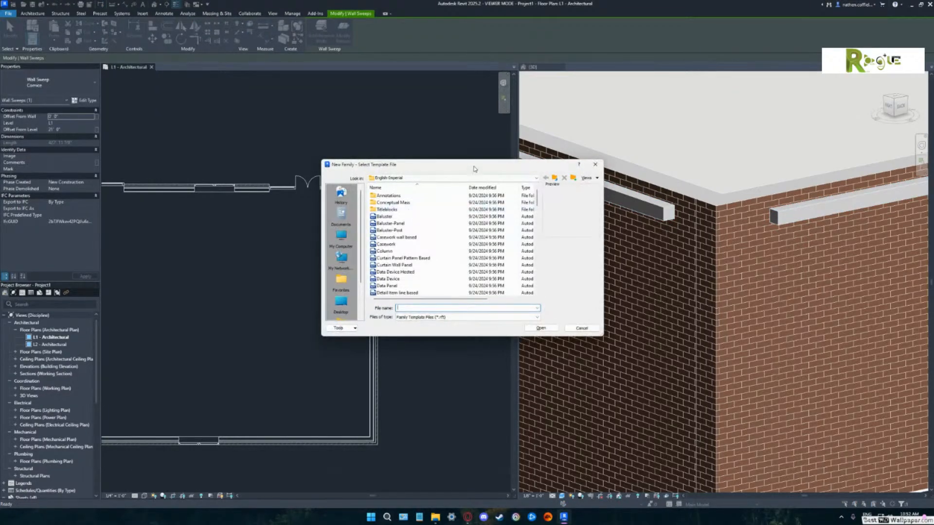
pyautogui.moveTo(475, 164); pyautogui.dragTo(468, 161)
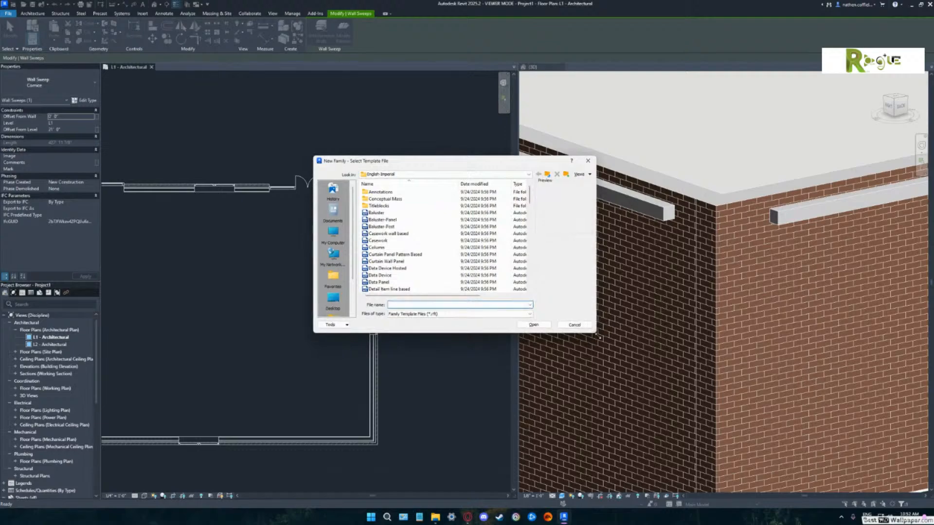
pyautogui.moveTo(592, 328); pyautogui.dragTo(646, 372)
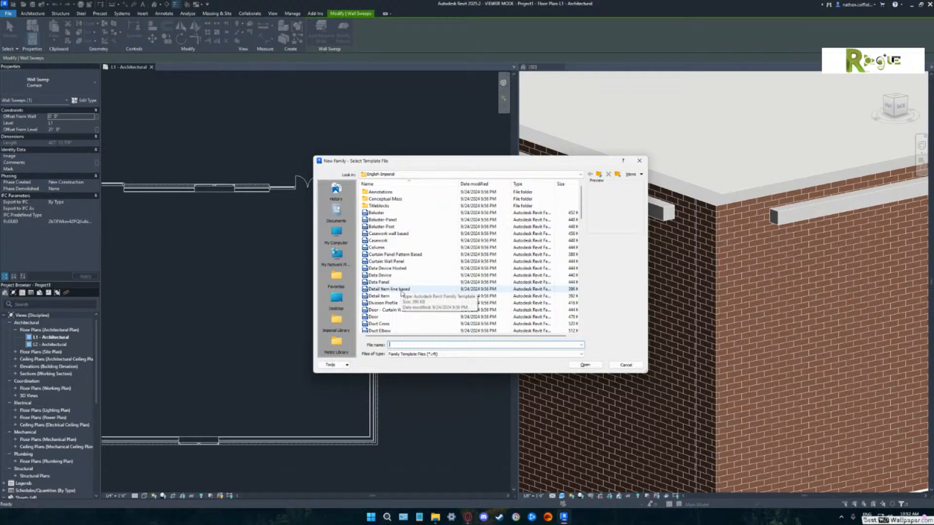
pyautogui.scroll(-9, 402, 292)
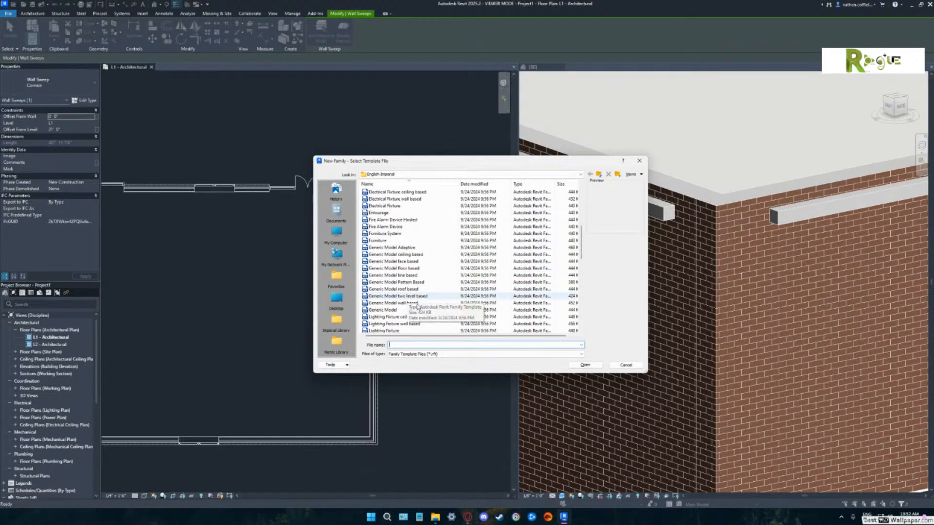
pyautogui.write('p')
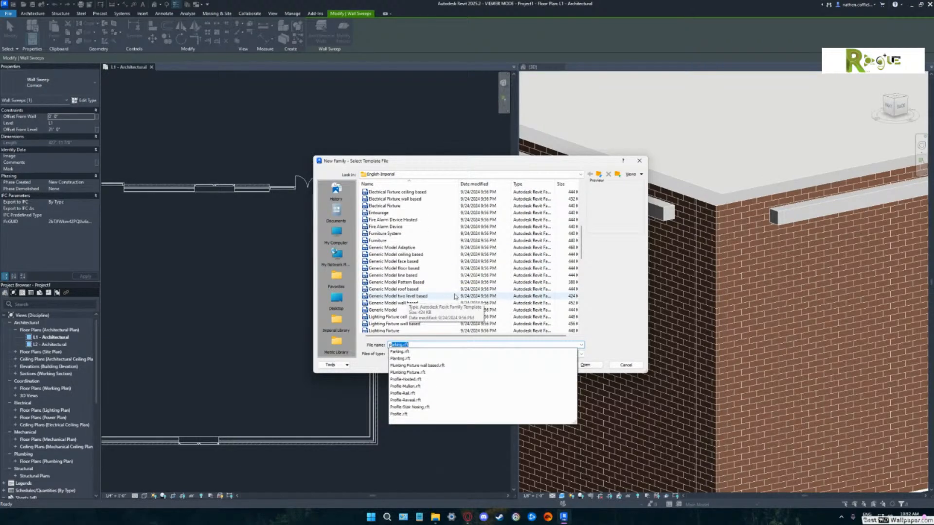
pyautogui.click(424, 414)
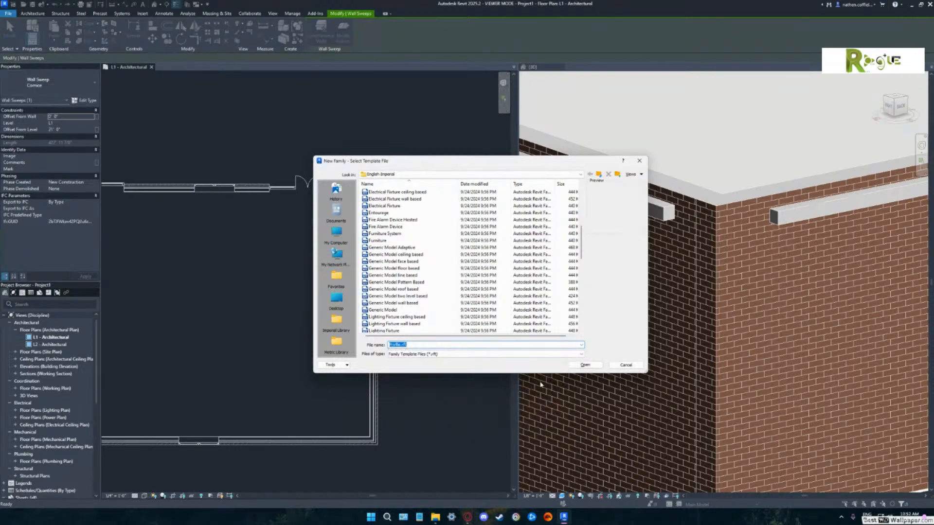
pyautogui.click(574, 366)
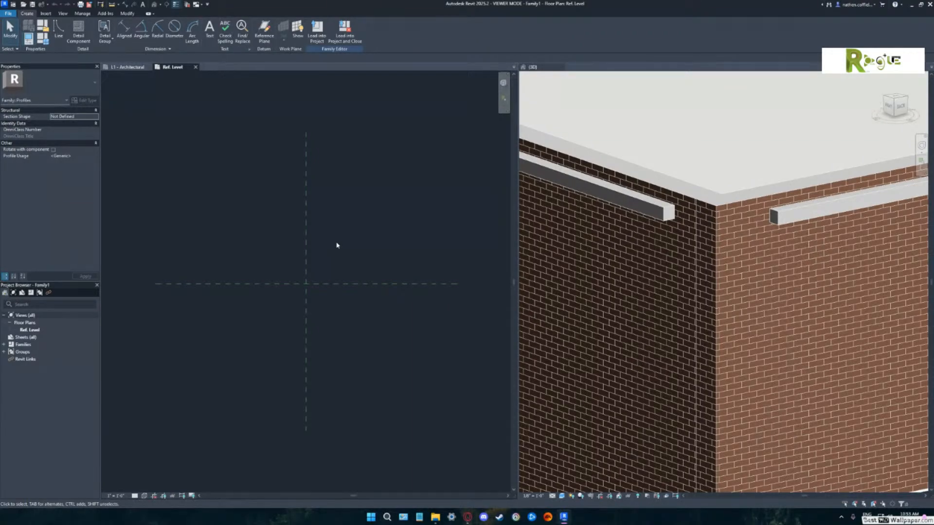
pyautogui.click(130, 69)
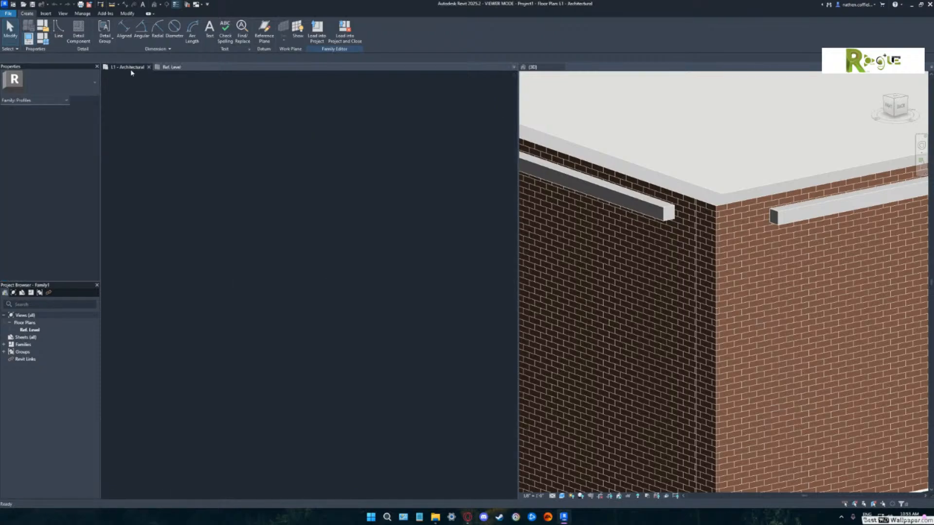
pyautogui.click(168, 68)
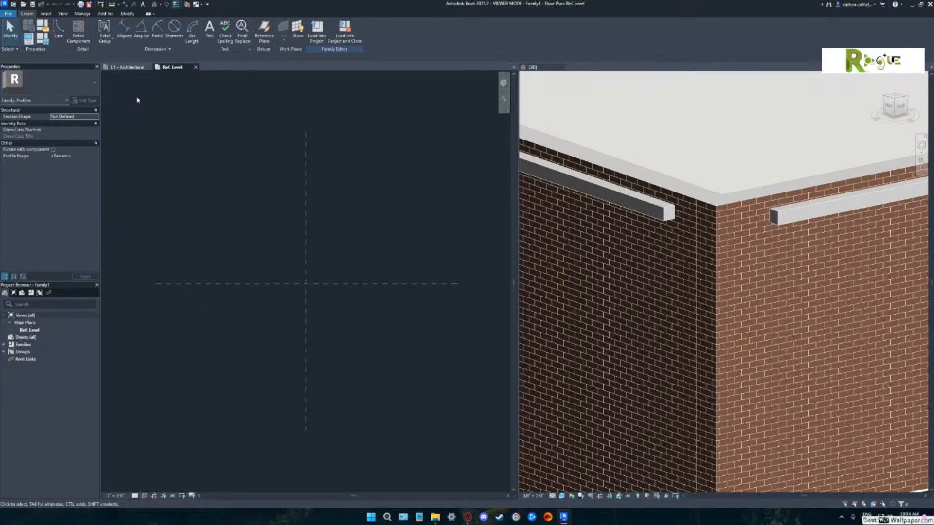
pyautogui.click(124, 32)
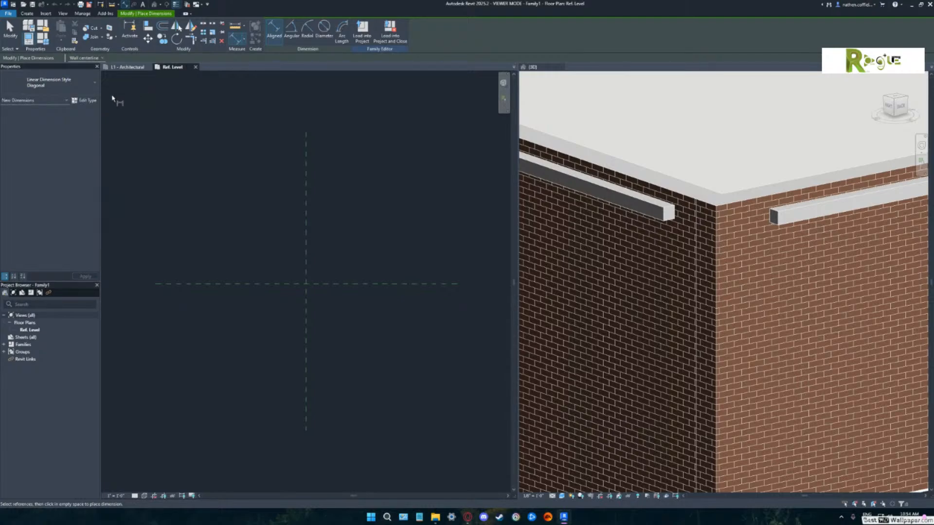
pyautogui.press('Escape')
pyautogui.press('Escape')
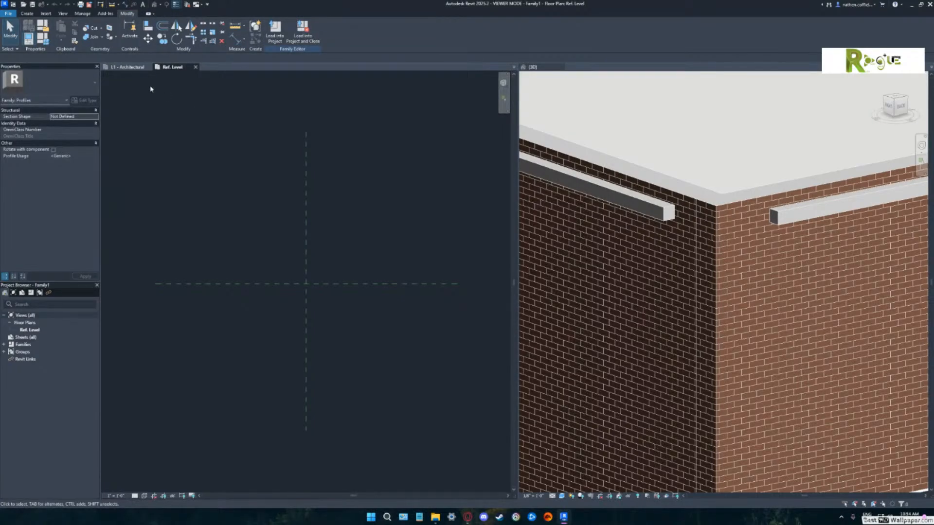
# Draw a closed, nearly square profile up and left from the reference plane intersection, with its left side as an outward-bulging arc.
pyautogui.click(28, 14)
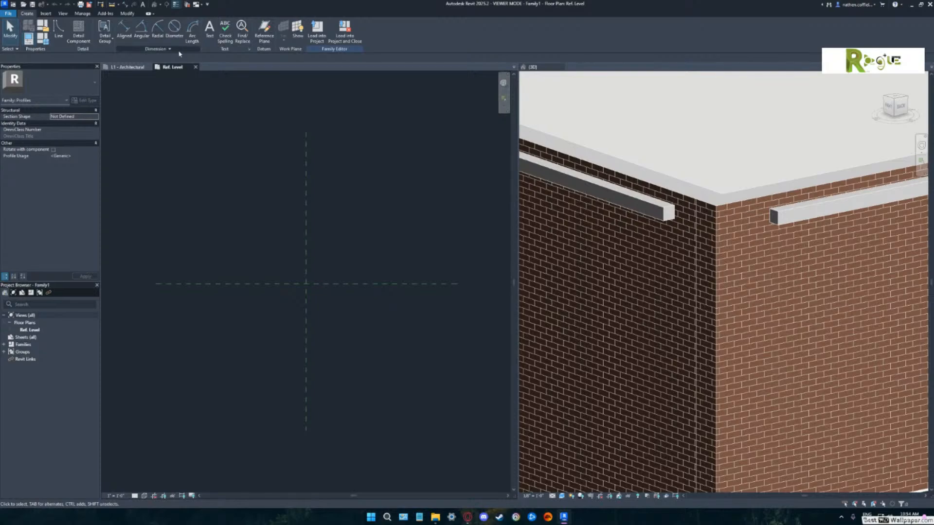
pyautogui.click(58, 27)
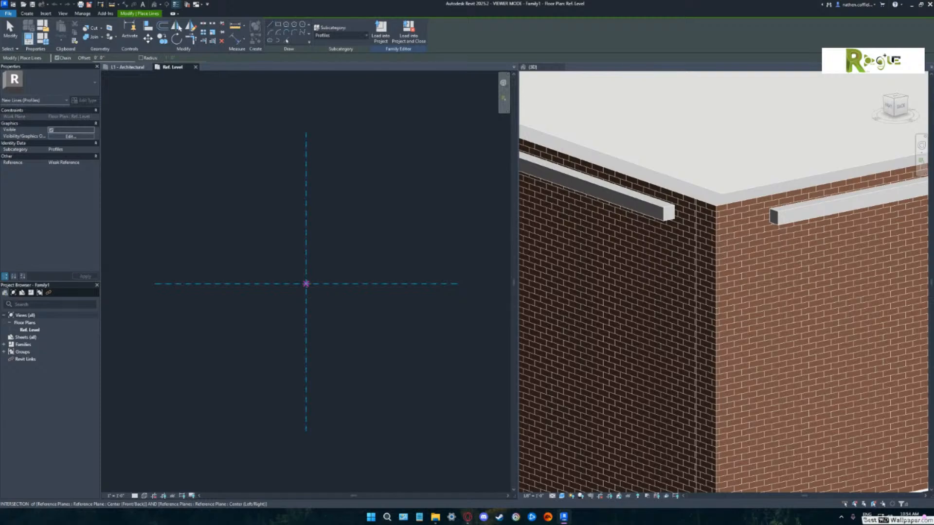
pyautogui.click(306, 284)
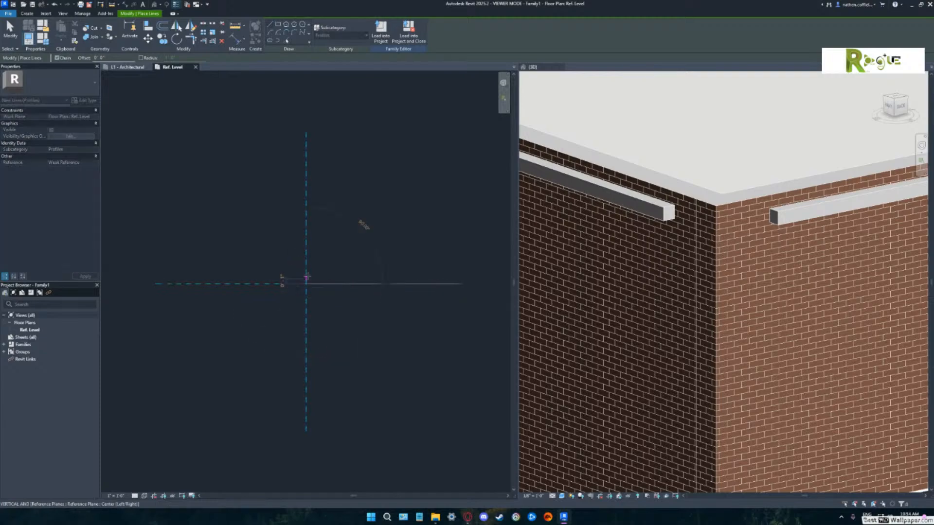
pyautogui.click(305, 244)
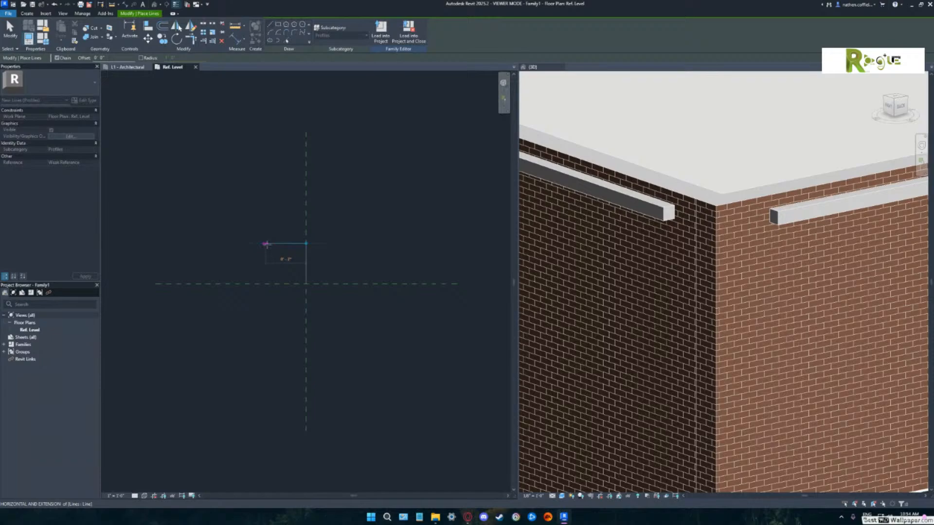
pyautogui.click(266, 245)
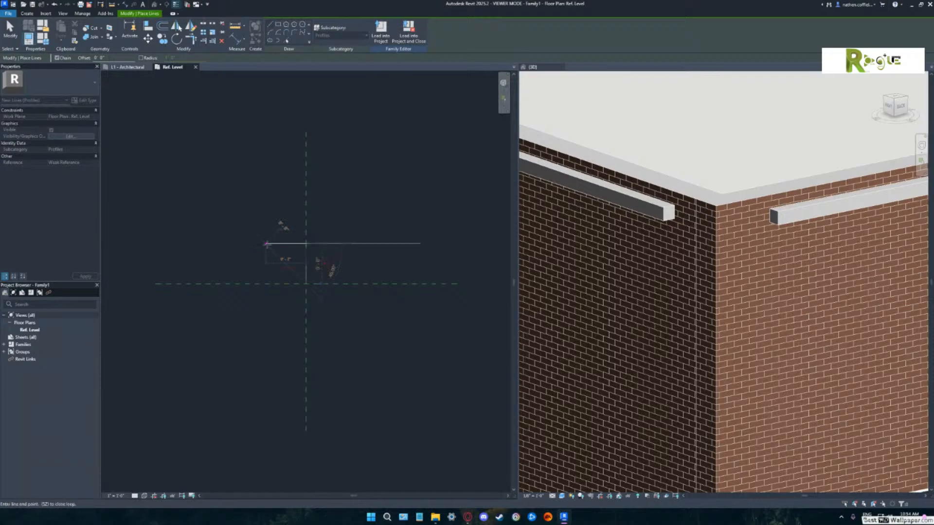
pyautogui.click(270, 33)
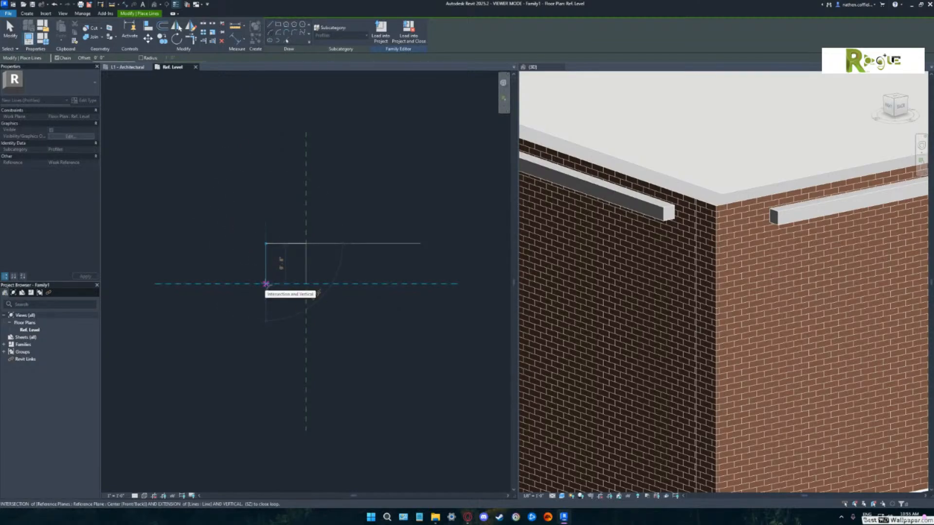
pyautogui.click(265, 284)
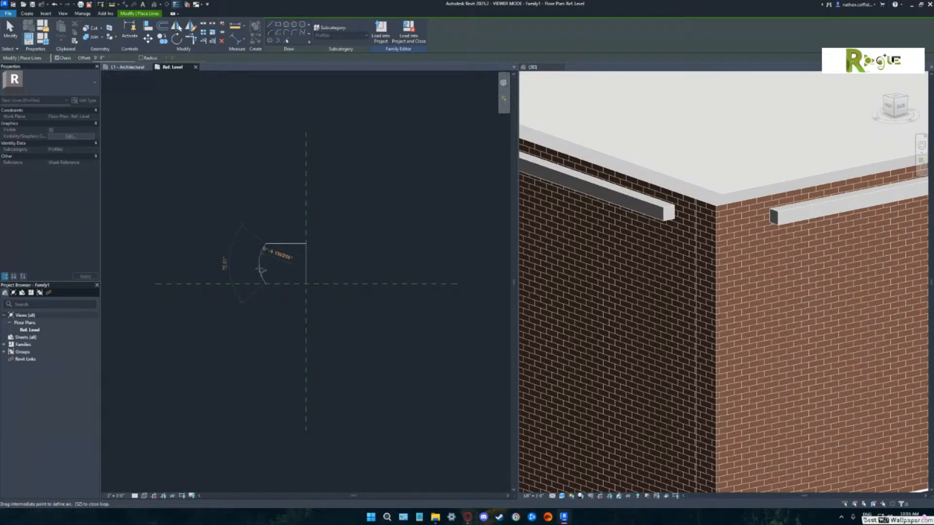
pyautogui.click(260, 265)
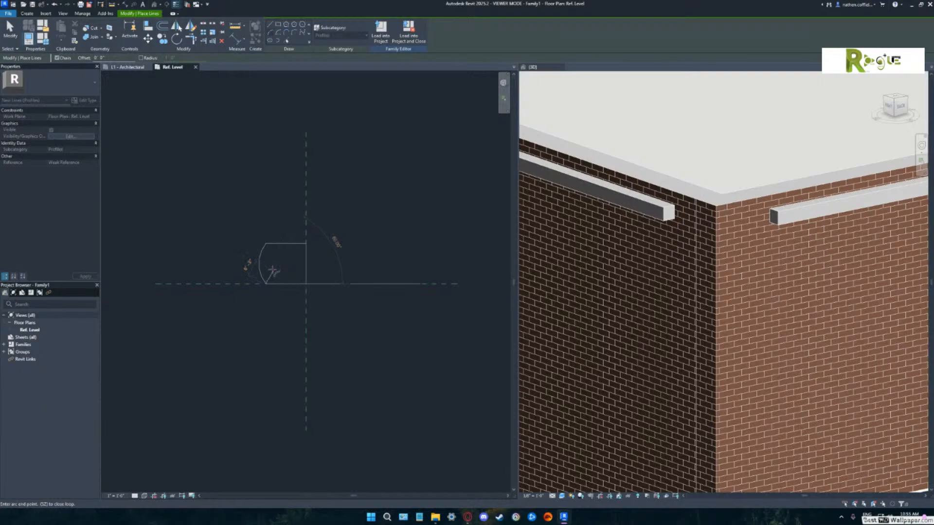
pyautogui.click(306, 283)
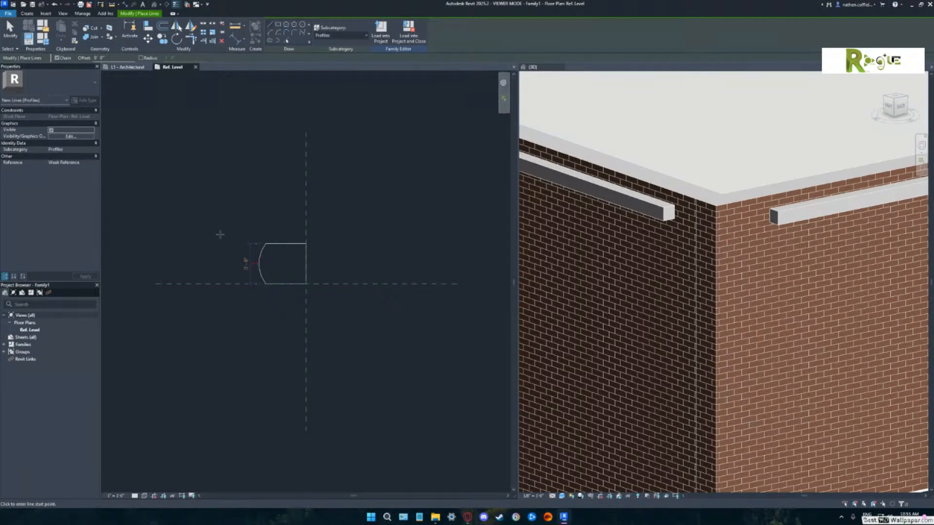
# Load the profile family into the project and set the Cornice wall sweep type's profile to Family1 : Family1.
pyautogui.click(380, 30)
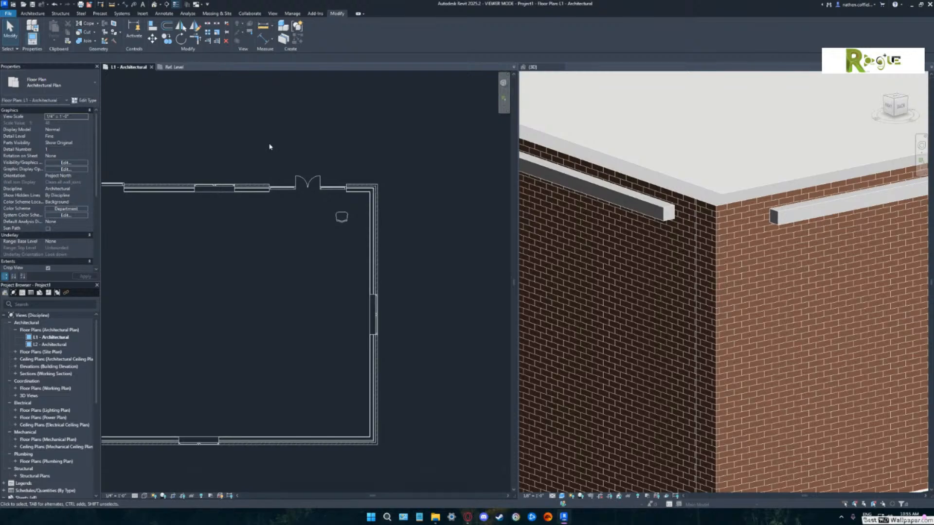
pyautogui.click(691, 236)
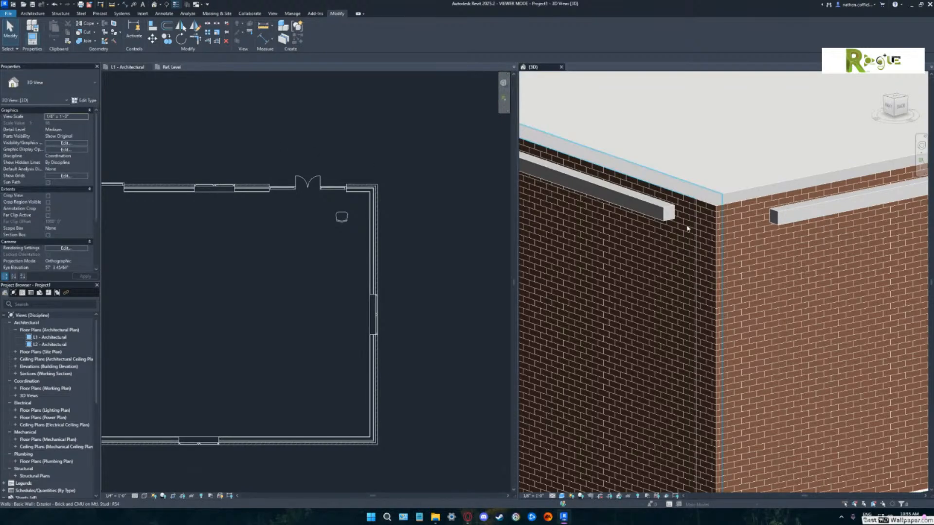
pyautogui.click(788, 215)
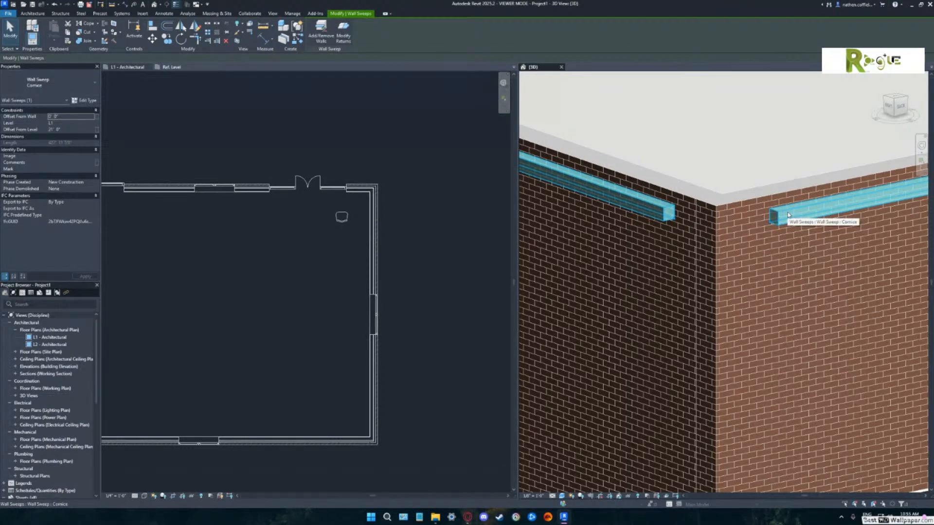
pyautogui.click(84, 102)
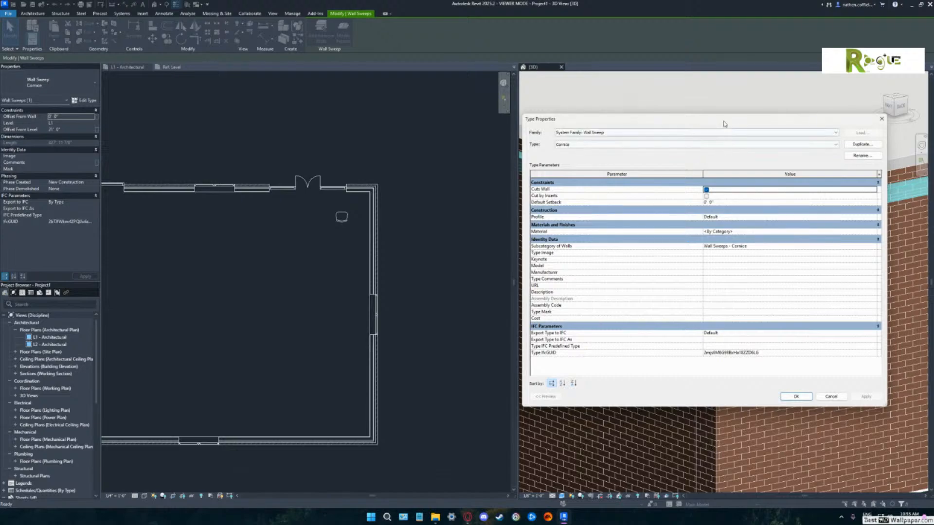
pyautogui.moveTo(723, 121); pyautogui.dragTo(615, 121)
pyautogui.moveTo(430, 115); pyautogui.dragTo(318, 113)
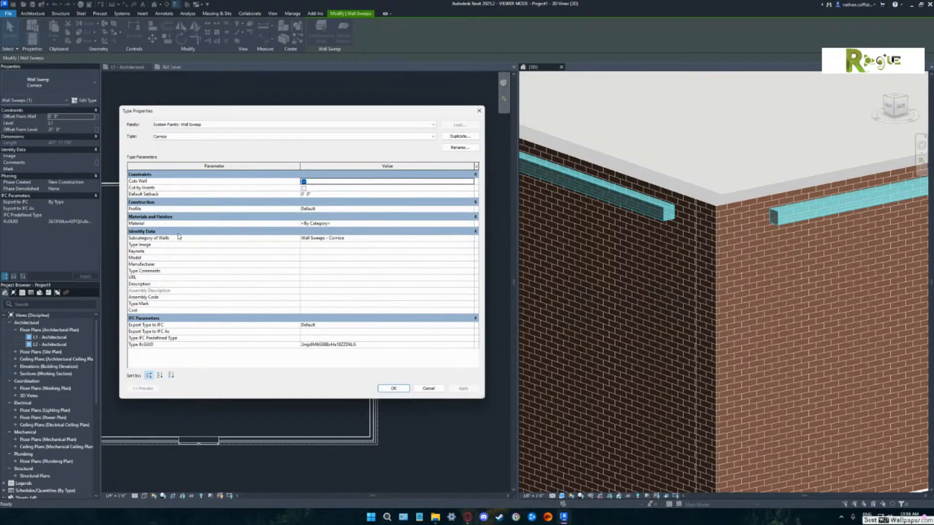
pyautogui.click(317, 210)
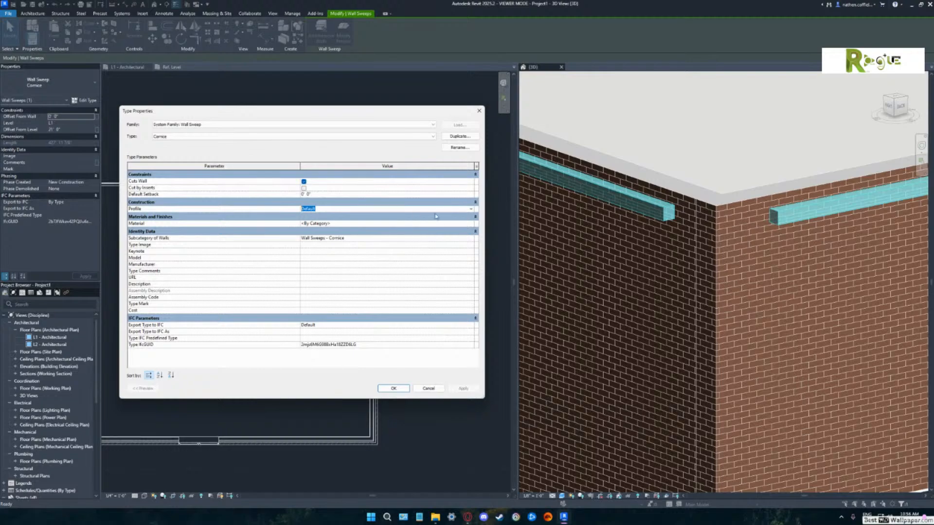
pyautogui.click(471, 210)
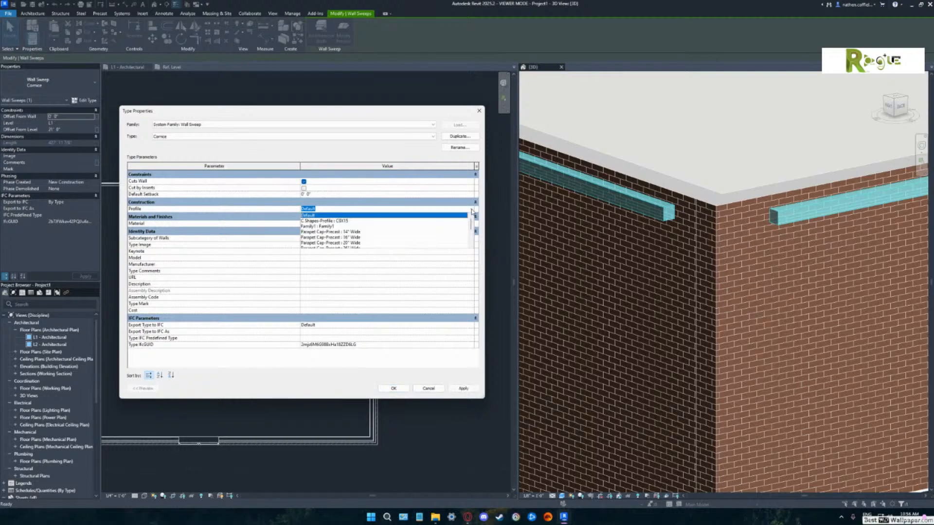
pyautogui.click(304, 227)
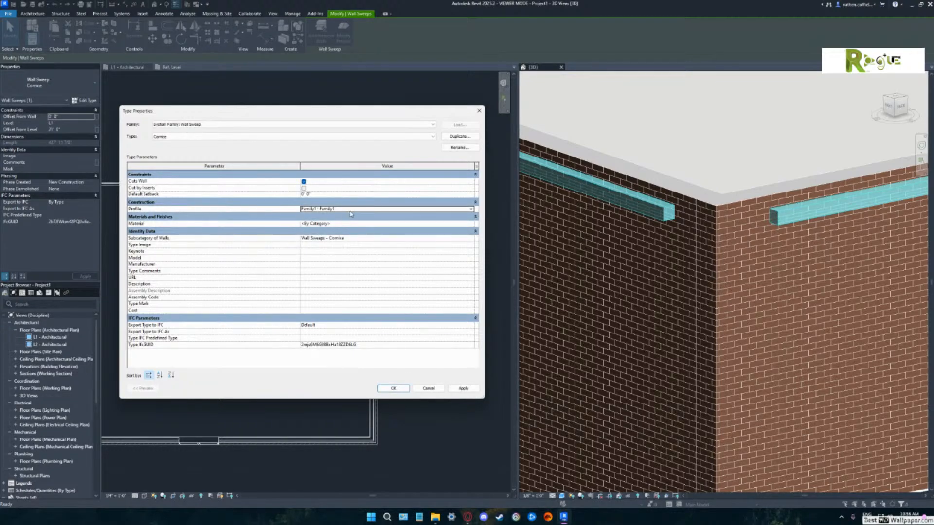
pyautogui.click(393, 388)
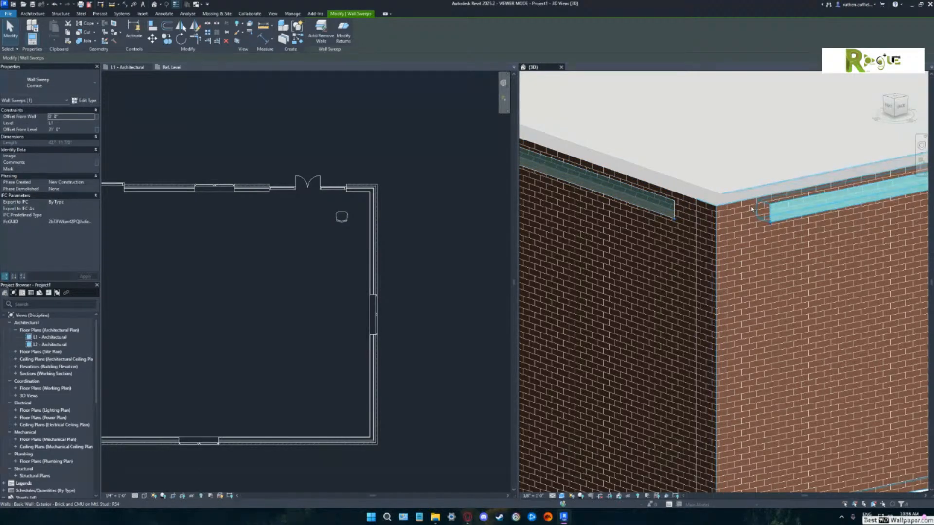
# Mirror all four profile lines in the Family1 Ref. Level view across the vertical reference plane without keeping a copy.
pyautogui.click(175, 72)
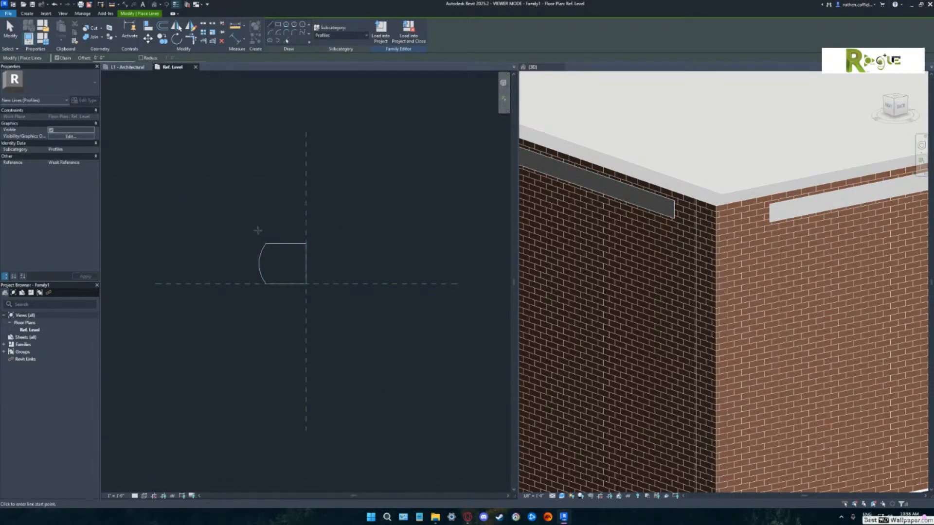
pyautogui.press('Escape')
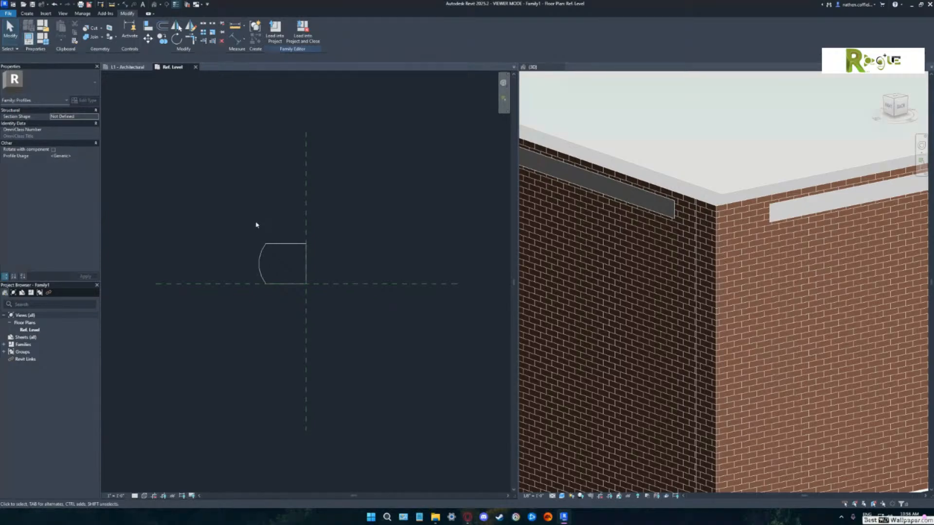
pyautogui.moveTo(254, 225); pyautogui.dragTo(333, 304)
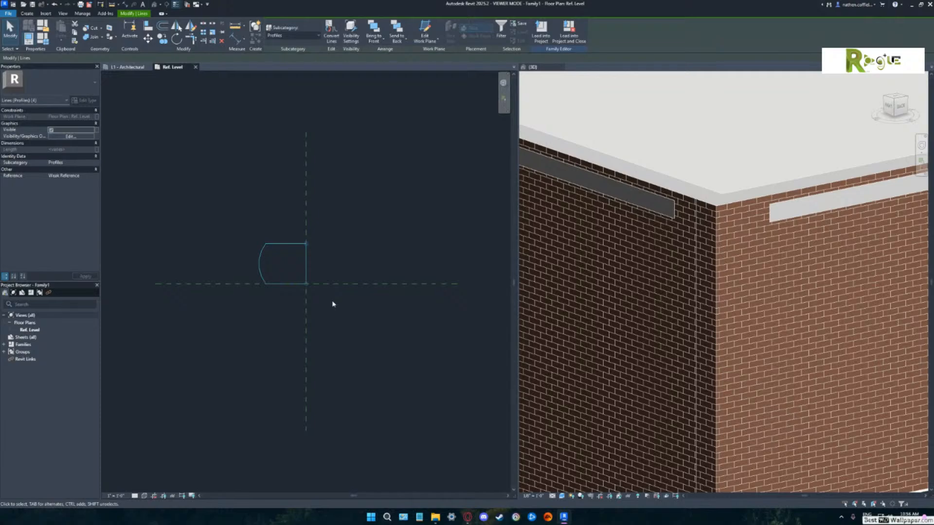
pyautogui.click(177, 27)
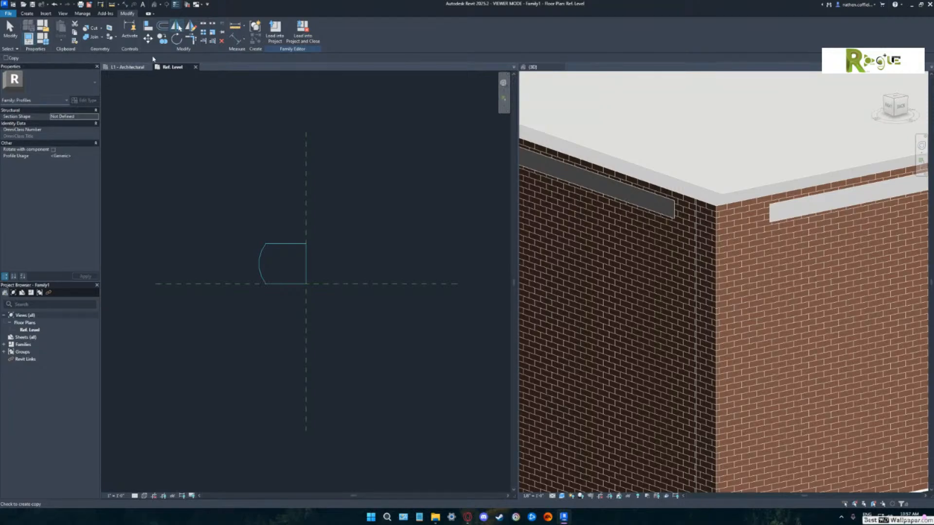
pyautogui.click(306, 199)
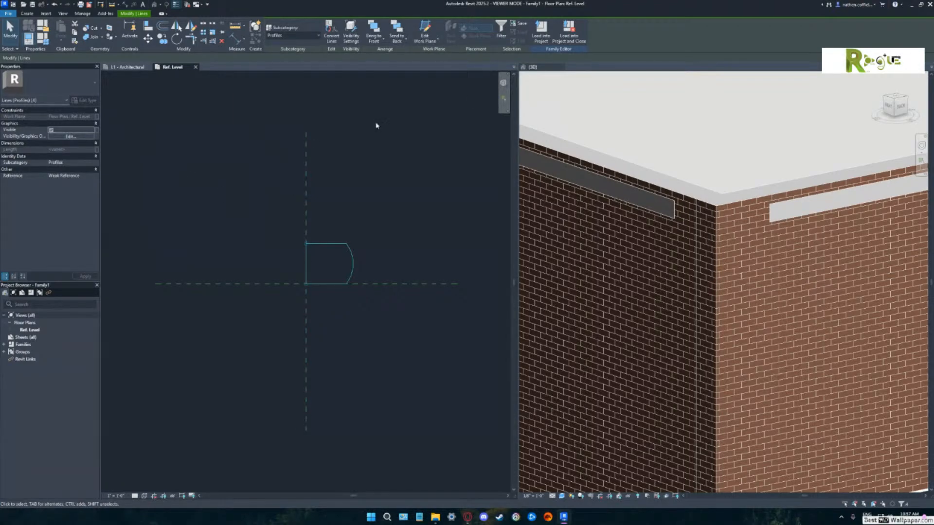
# Load the mirrored Family1 profile into the project, overwriting the existing version.
pyautogui.click(541, 30)
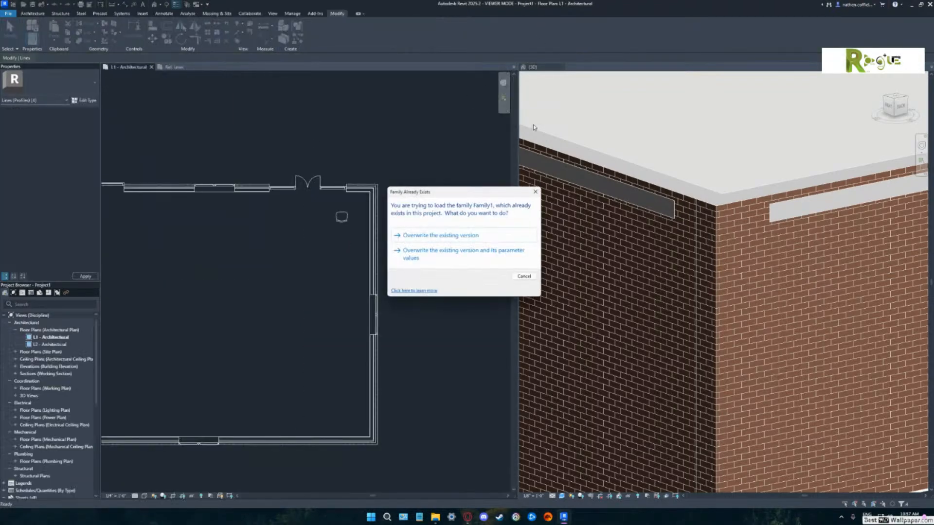
pyautogui.click(441, 235)
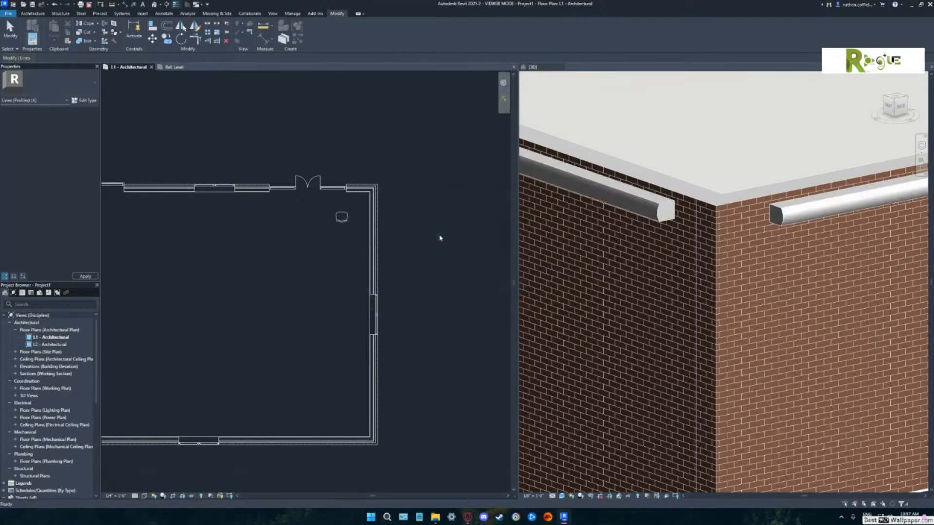
# Modify the returns of the Cornice wall sweep, applying a 90° return to both of its ends near the building corner.
pyautogui.click(773, 264)
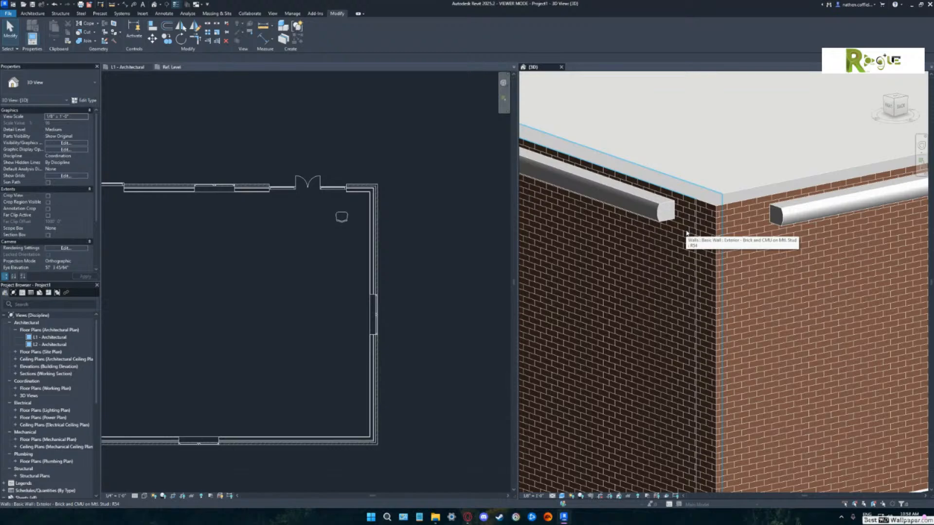
pyautogui.click(781, 209)
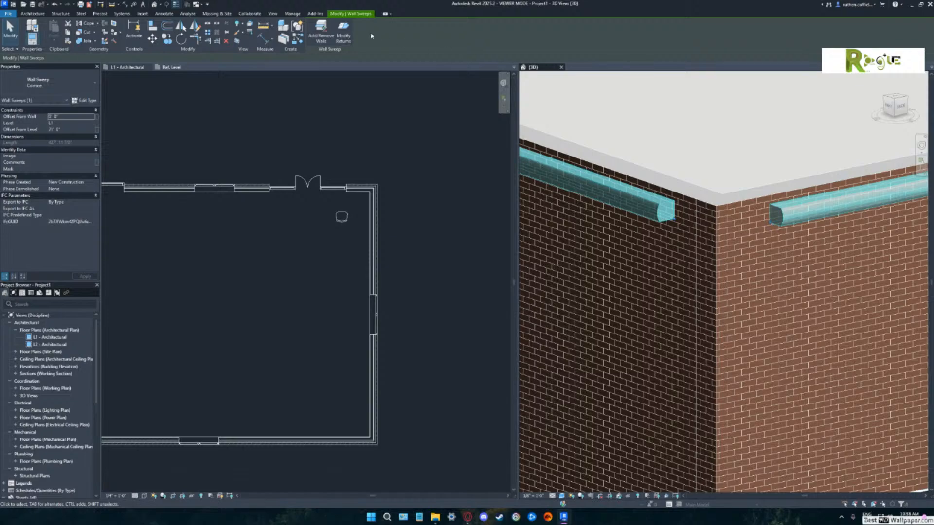
pyautogui.click(343, 33)
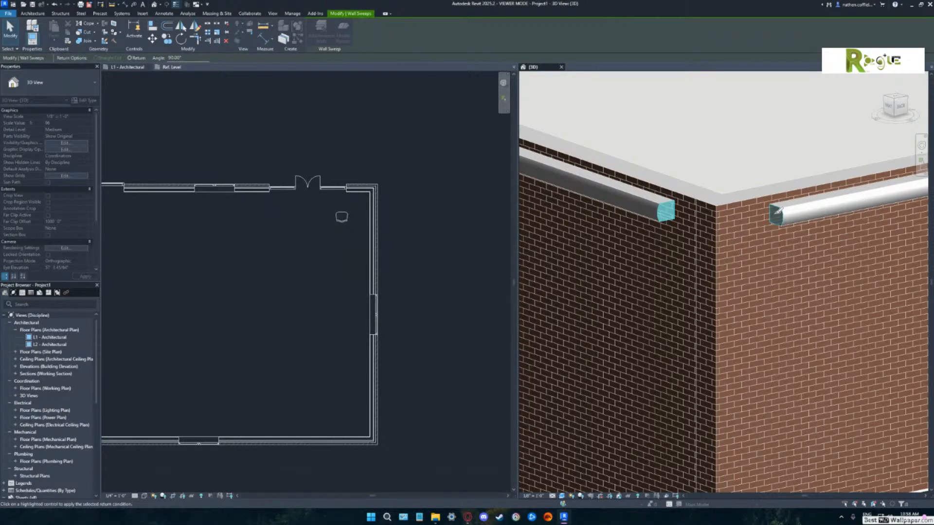
pyautogui.click(773, 210)
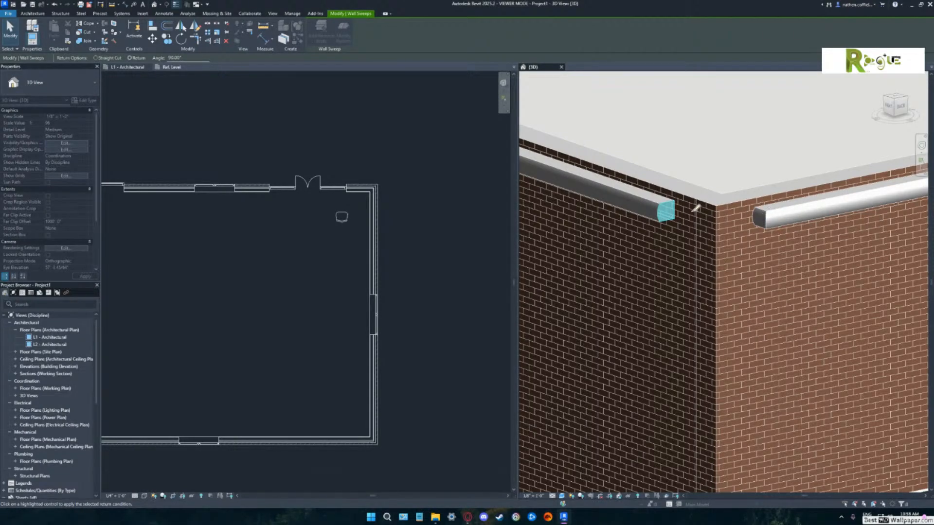
pyautogui.click(679, 207)
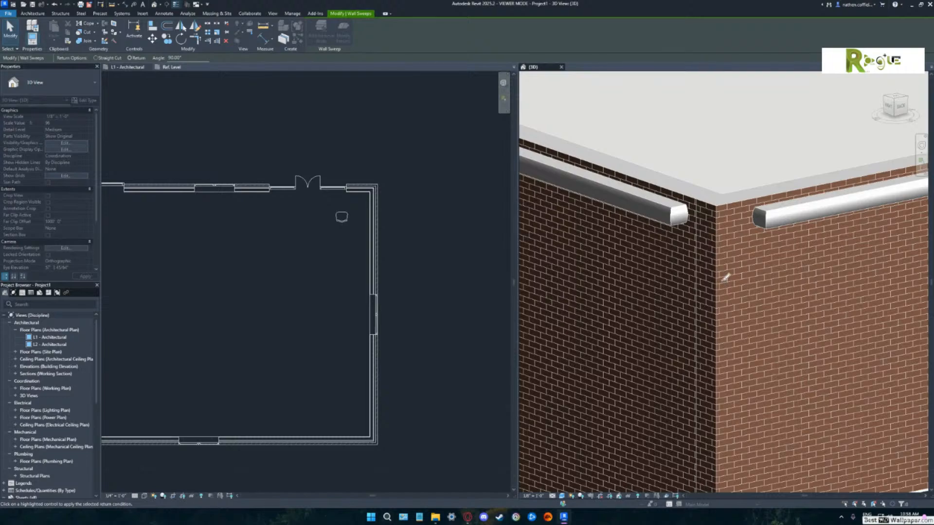
pyautogui.press('Escape')
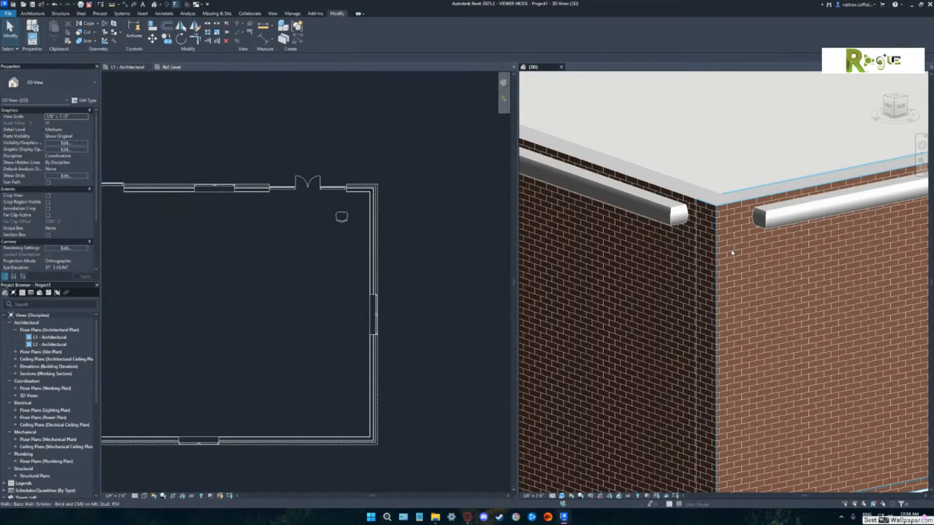
pyautogui.keyDown('shift'); pyautogui.moveTo(732, 252); pyautogui.dragTo(756, 251, button='middle'); pyautogui.keyUp('shift')
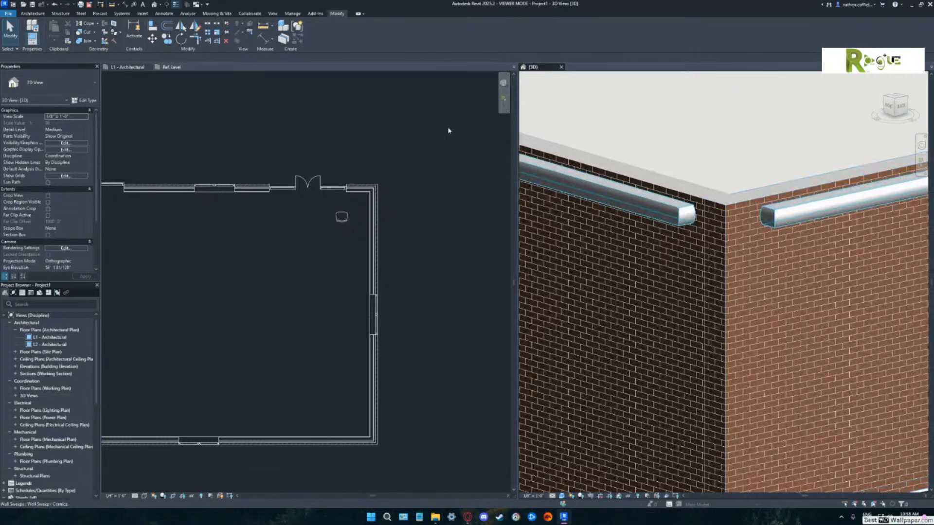
pyautogui.click(768, 211)
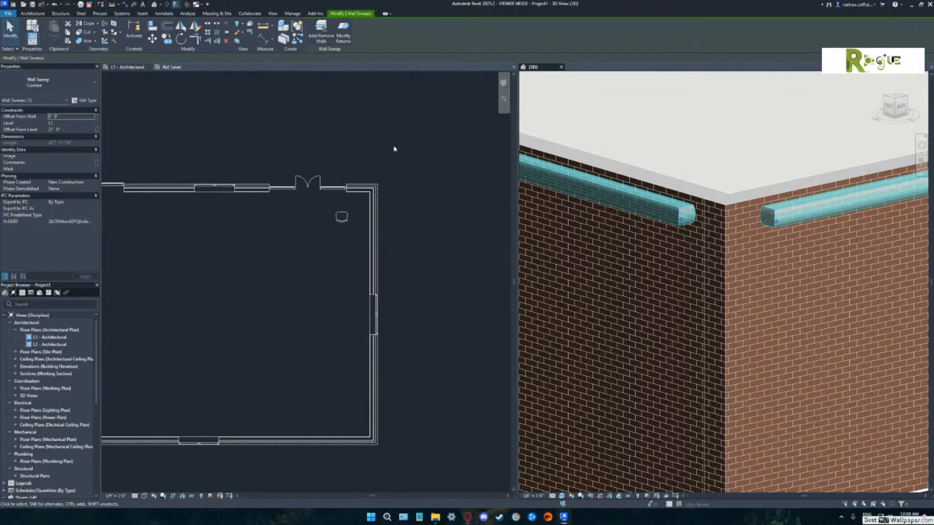
pyautogui.press('Escape')
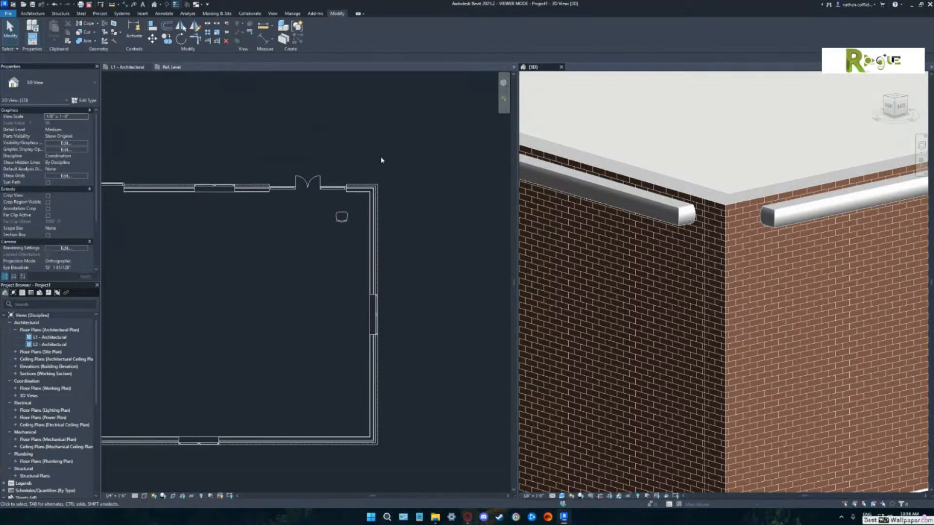
# In the Family1 Ref. Level view, shorten the profile's upper horizontal line by pulling its right end away from the arc.
pyautogui.click(165, 67)
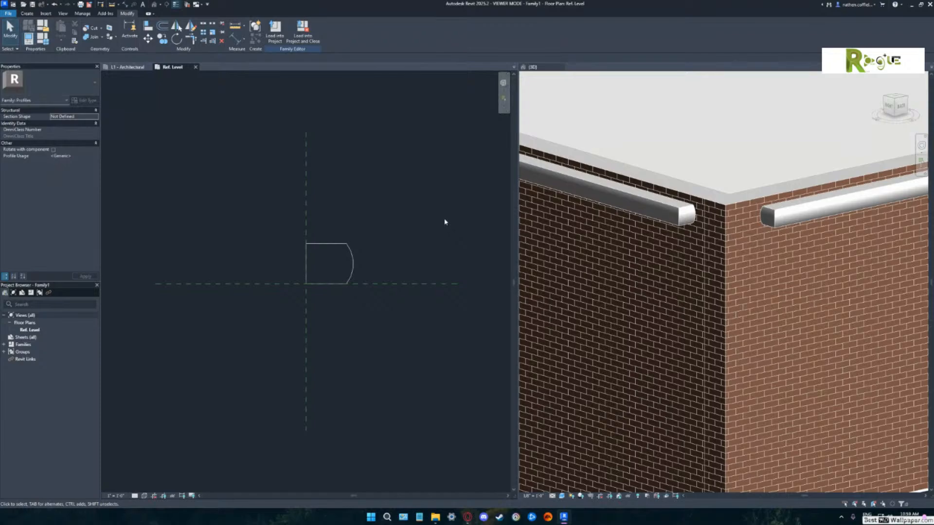
pyautogui.click(343, 247)
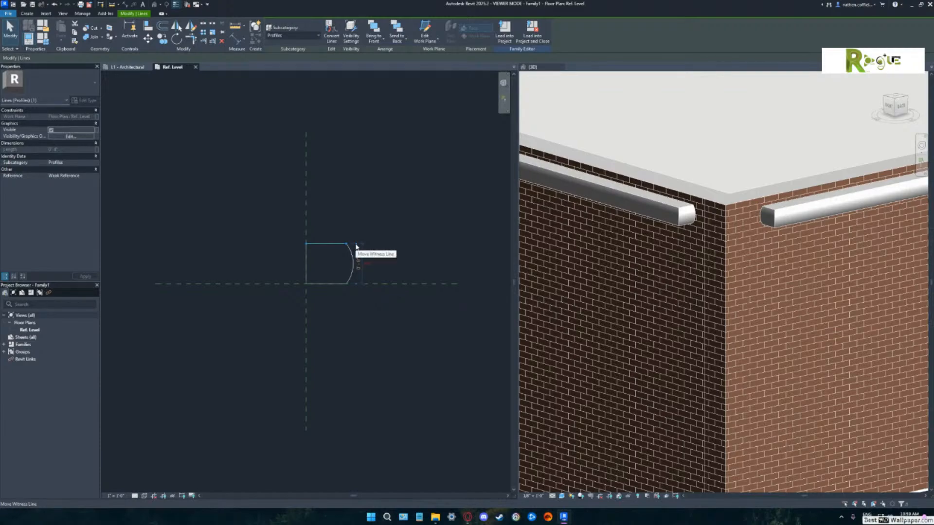
pyautogui.moveTo(347, 247); pyautogui.dragTo(332, 243)
pyautogui.click(316, 259)
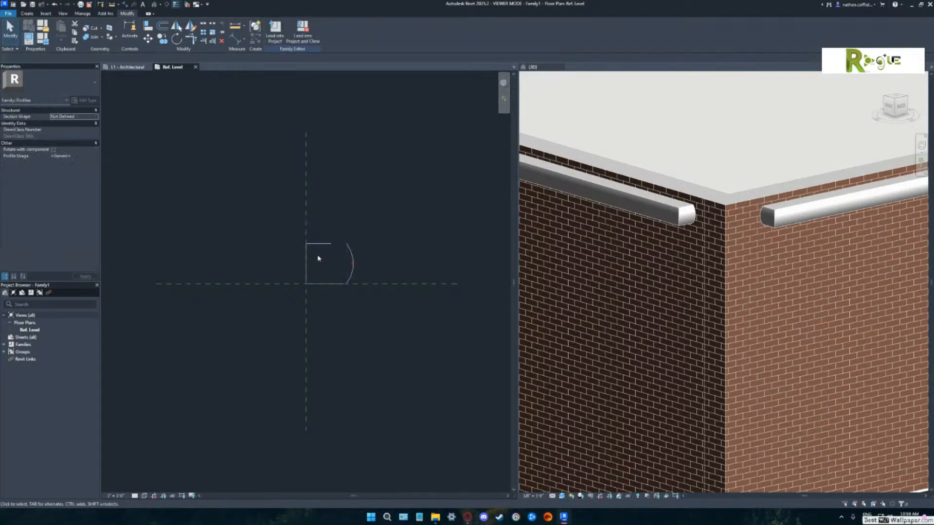
# Draw a small upward-bulging arc closing the gap between the large arc's upper end and the shortened upper line.
pyautogui.click(28, 13)
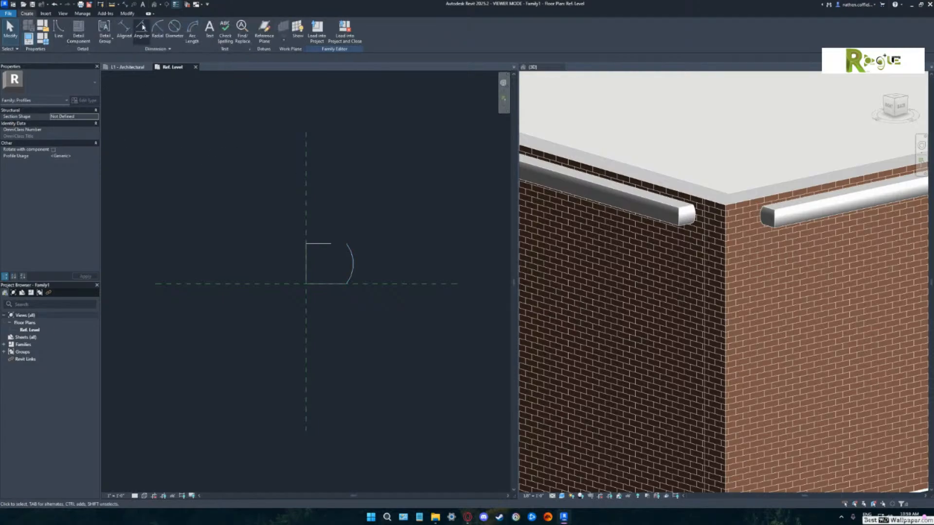
pyautogui.click(59, 30)
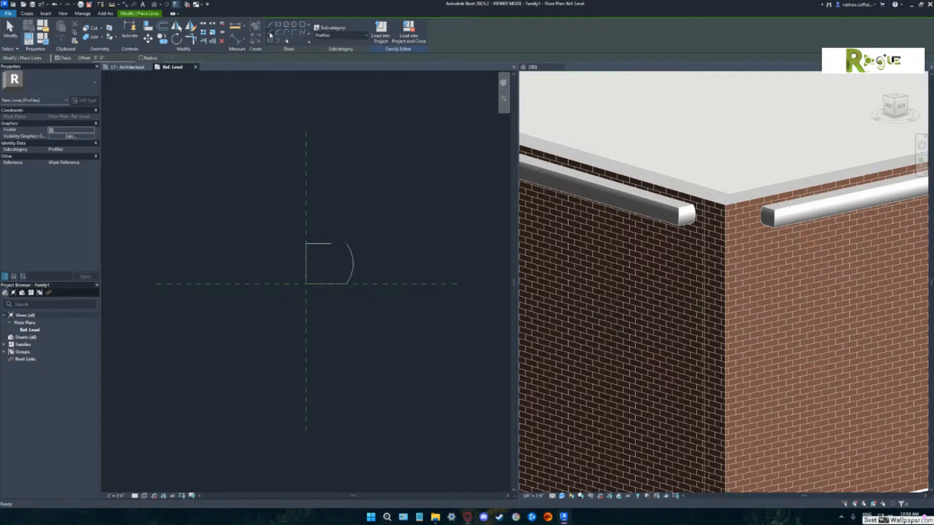
pyautogui.click(347, 244)
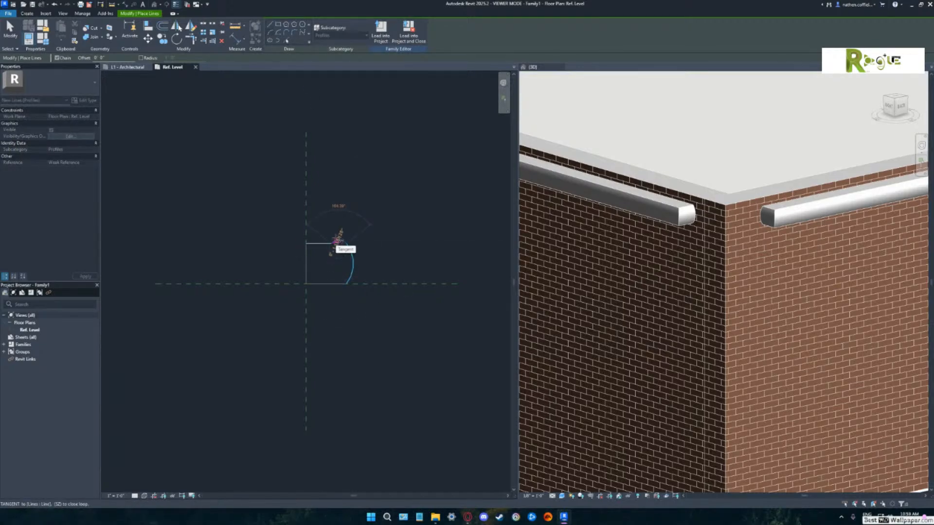
pyautogui.click(339, 236)
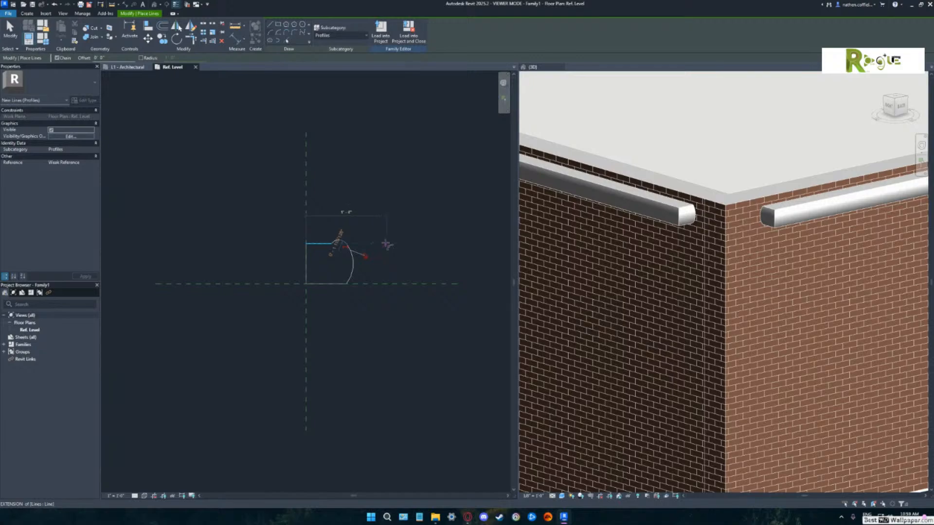
pyautogui.press('Escape')
pyautogui.press('Escape')
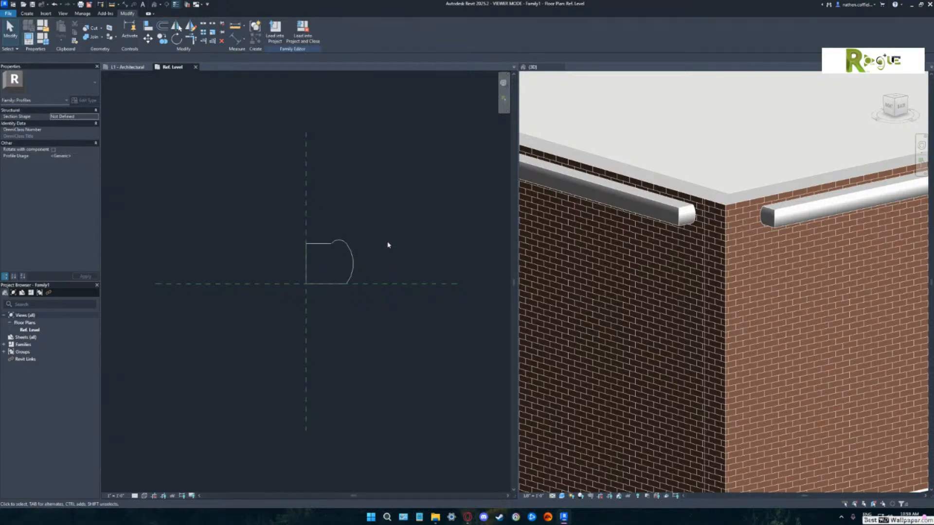
# Reload the edited Family1 profile with its added arc into the project, overwriting the existing version.
pyautogui.click(274, 30)
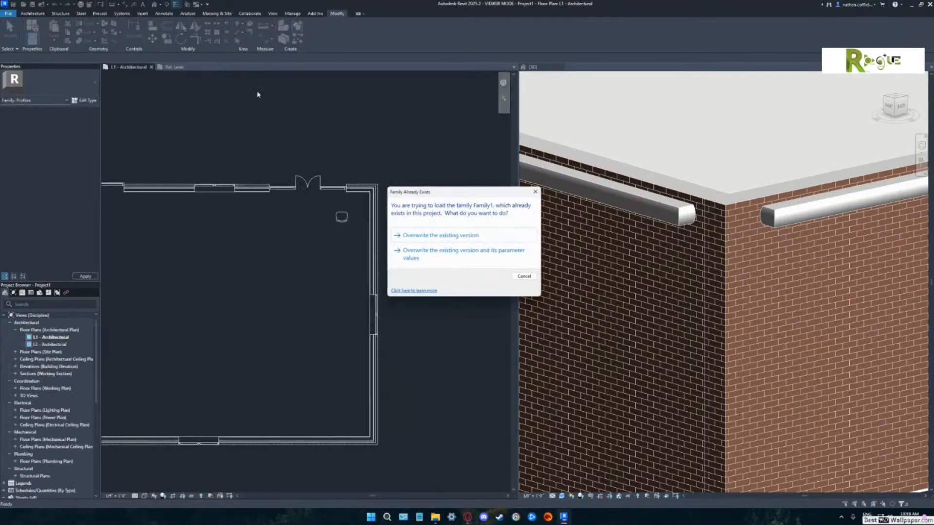
pyautogui.click(448, 236)
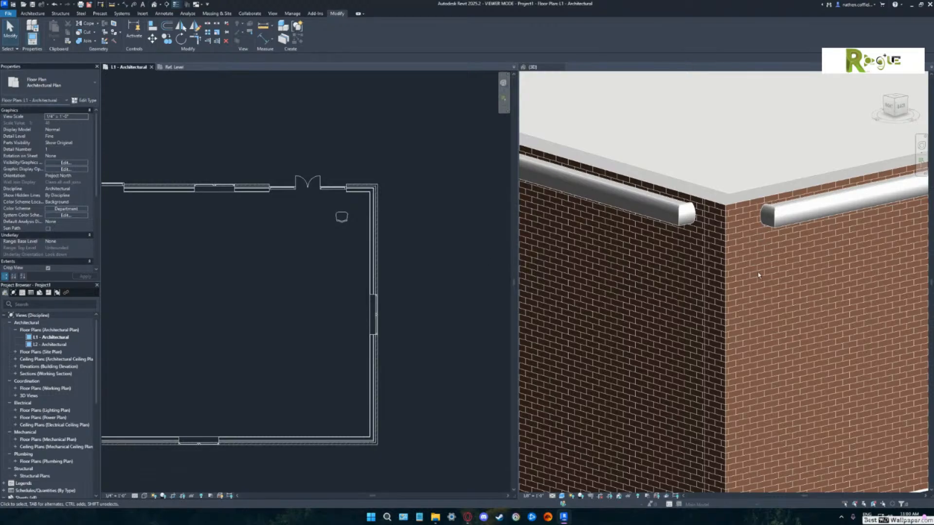
pyautogui.click(774, 266)
pyautogui.keyDown('shift'); pyautogui.moveTo(774, 266); pyautogui.dragTo(759, 243, button='middle'); pyautogui.keyUp('shift')
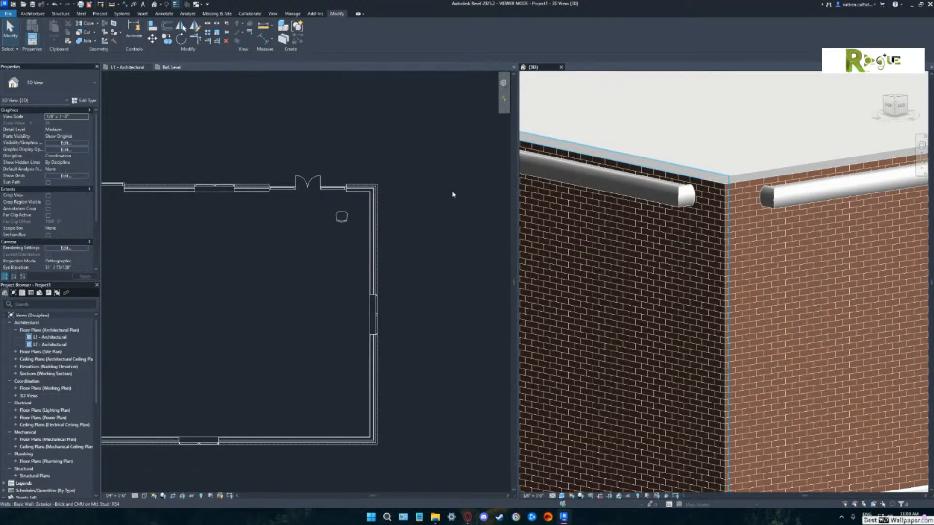
pyautogui.click(171, 67)
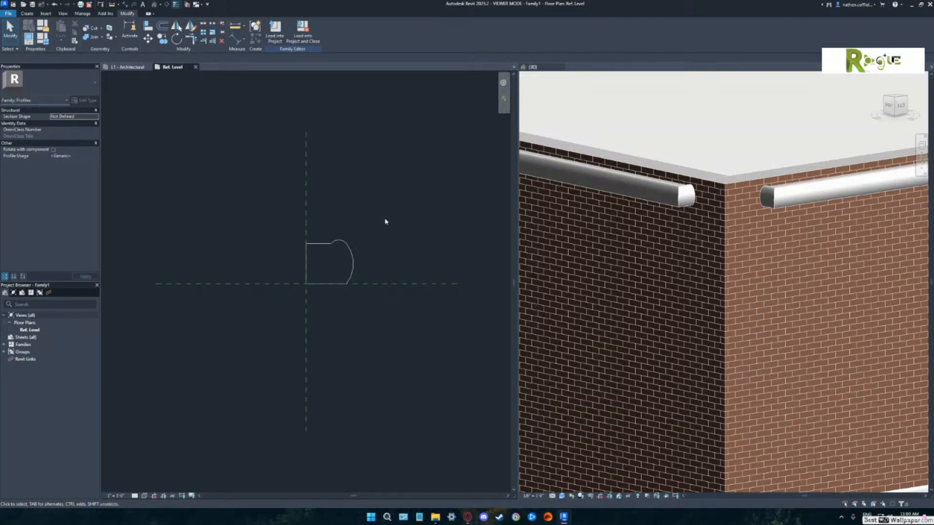
pyautogui.click(753, 219)
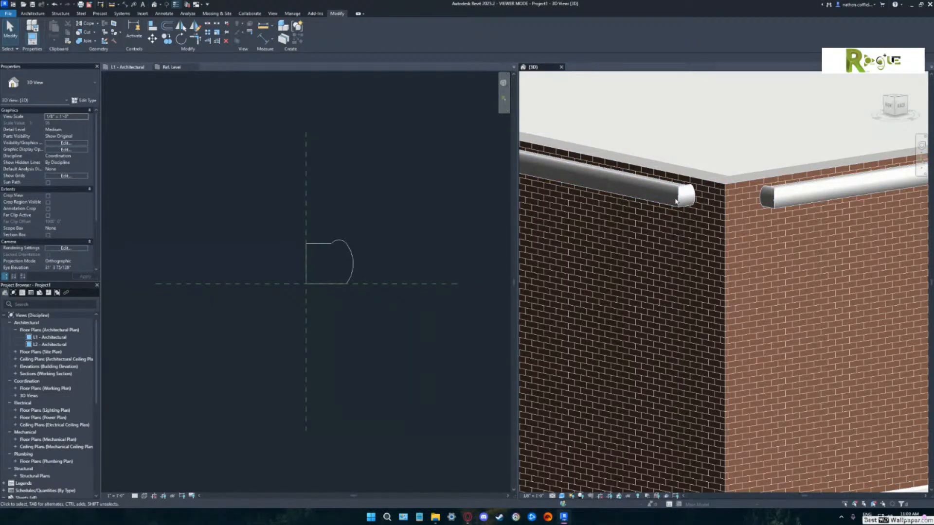
# Set the material of the Cornice wall sweep type to Wood Planks.
pyautogui.click(764, 189)
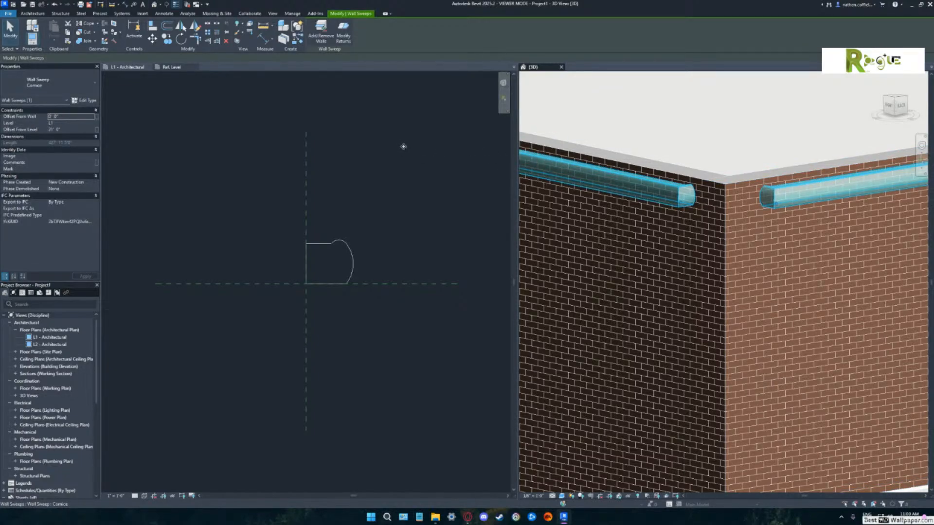
pyautogui.click(87, 101)
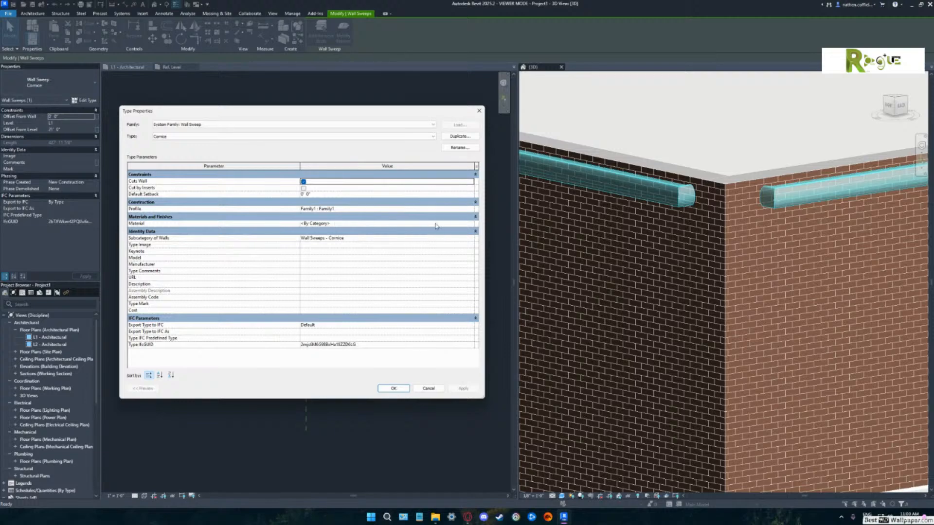
pyautogui.click(330, 225)
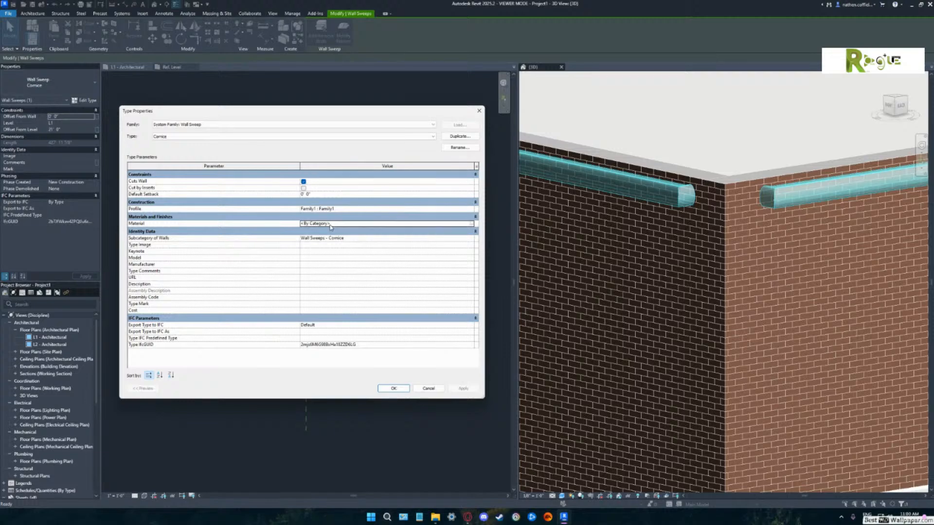
pyautogui.click(471, 224)
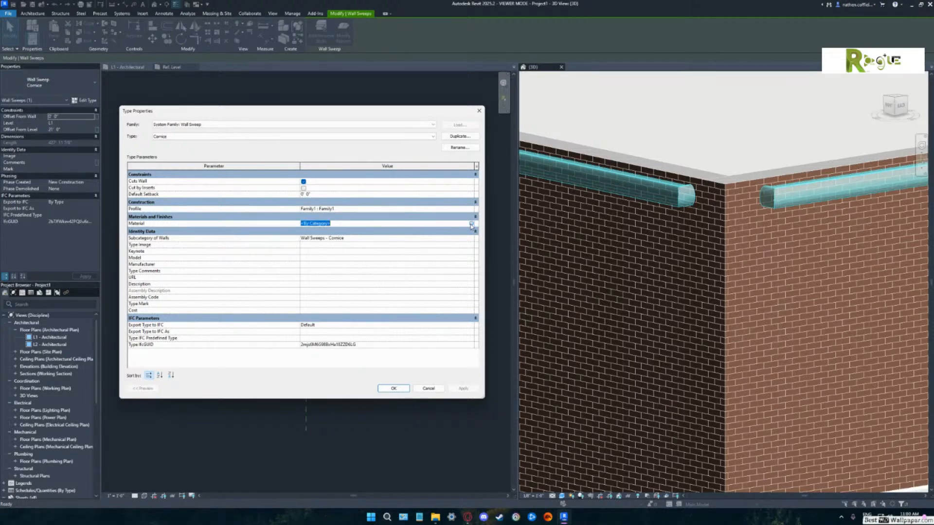
pyautogui.click(471, 224)
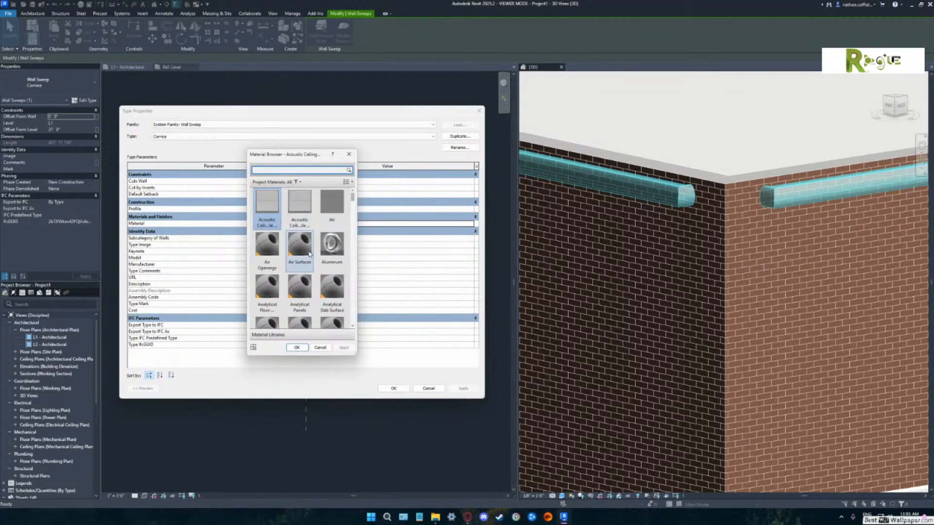
pyautogui.scroll(-3, 309, 254)
pyautogui.scroll(3, 308, 254)
pyautogui.scroll(-3, 309, 254)
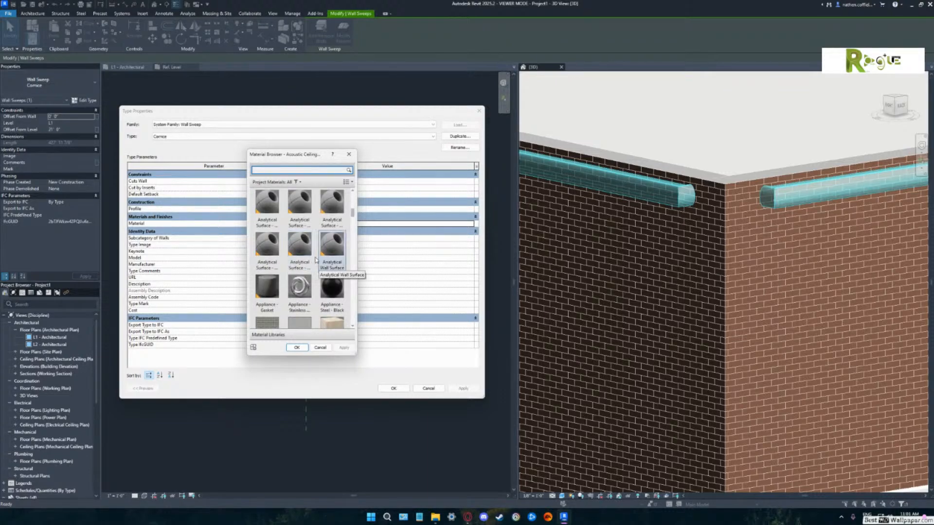
pyautogui.scroll(-3, 314, 258)
pyautogui.scroll(-2, 299, 239)
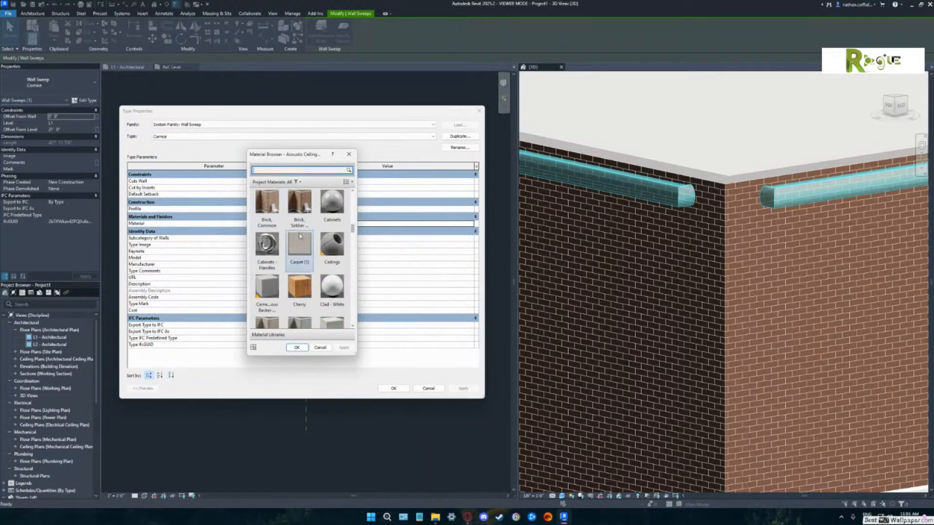
pyautogui.scroll(-3, 299, 238)
pyautogui.scroll(-5, 308, 257)
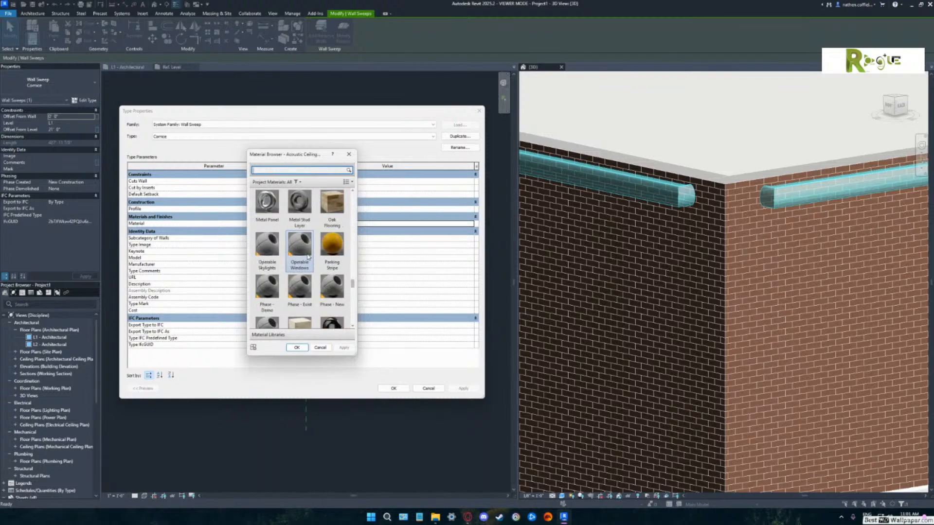
pyautogui.scroll(-5, 307, 256)
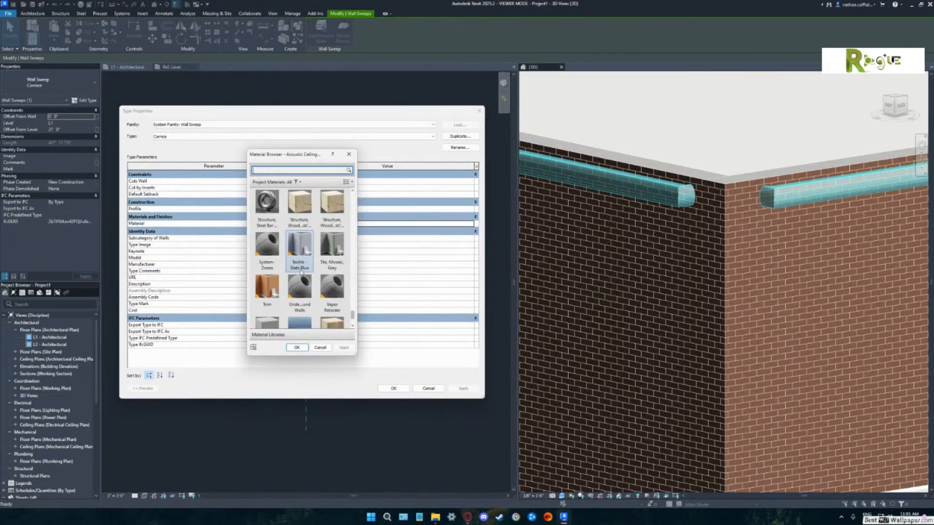
pyautogui.scroll(-3, 304, 273)
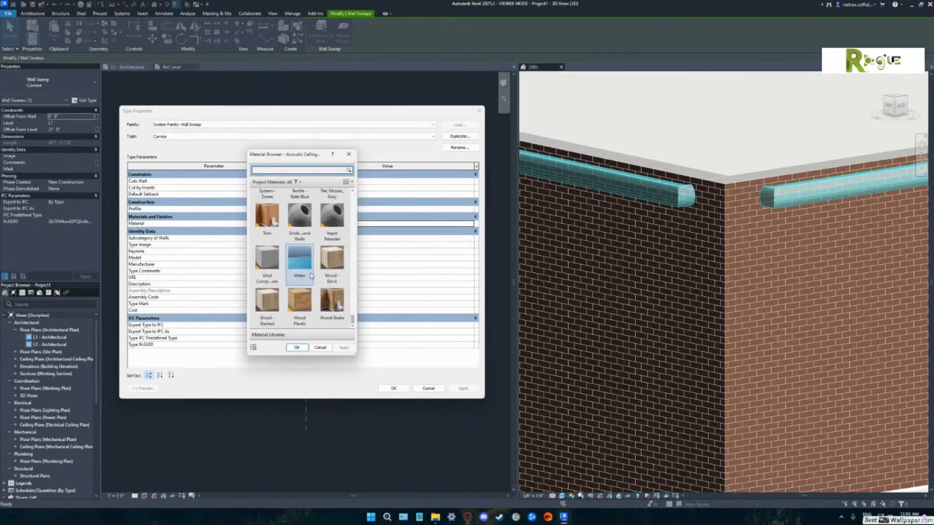
pyautogui.click(307, 299)
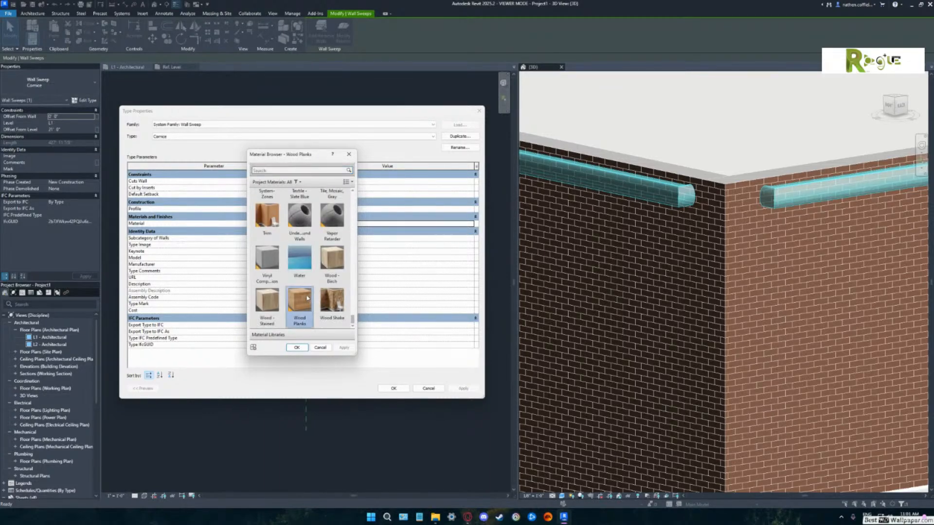
pyautogui.click(297, 348)
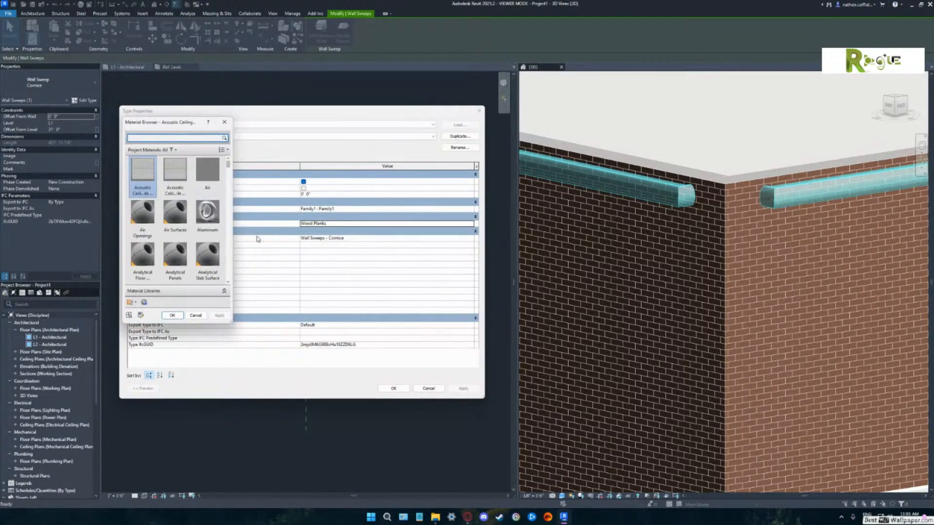
# Accept Acoustic Ceiling Tile 24 x 24 as the Cornice type's material and apply the type properties.
pyautogui.scroll(-1, 175, 262)
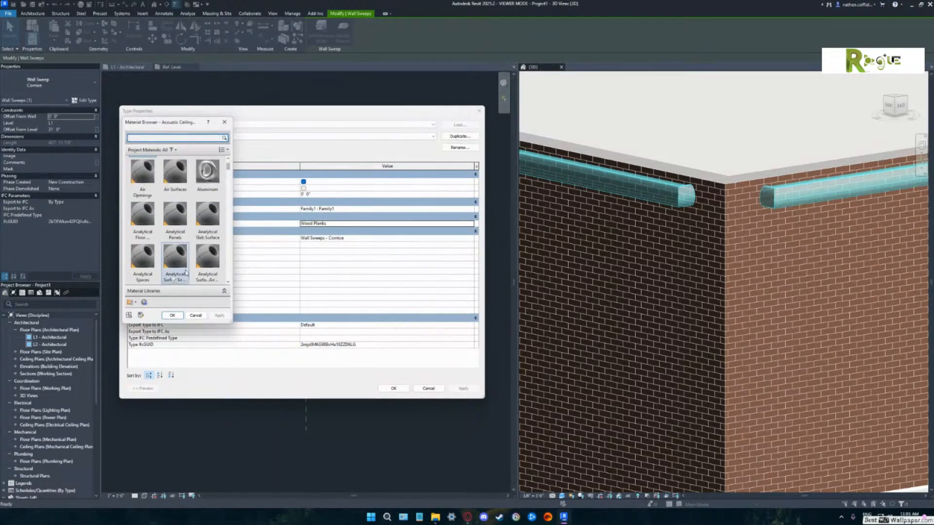
pyautogui.click(180, 318)
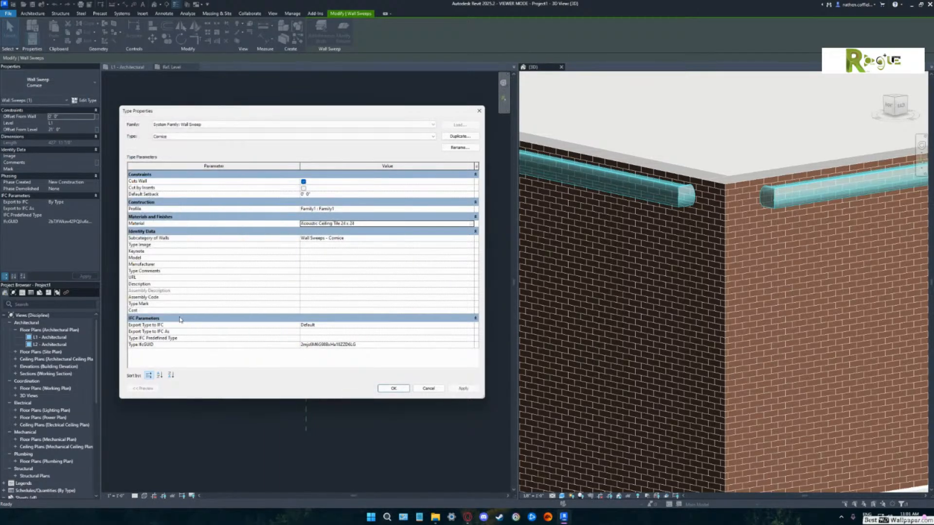
pyautogui.click(394, 389)
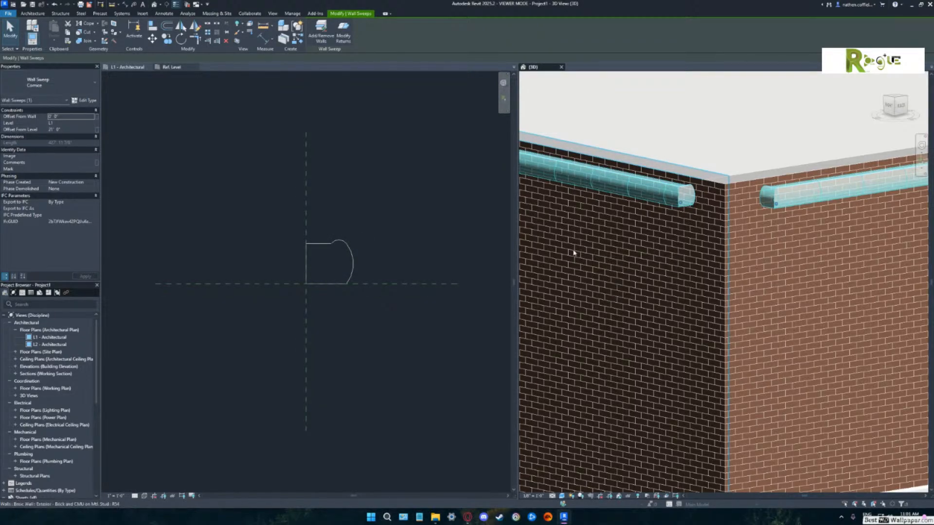
# Deselect the cornice sweep and examine its profile and ends around the building corner in the 3D view.
pyautogui.click(480, 222)
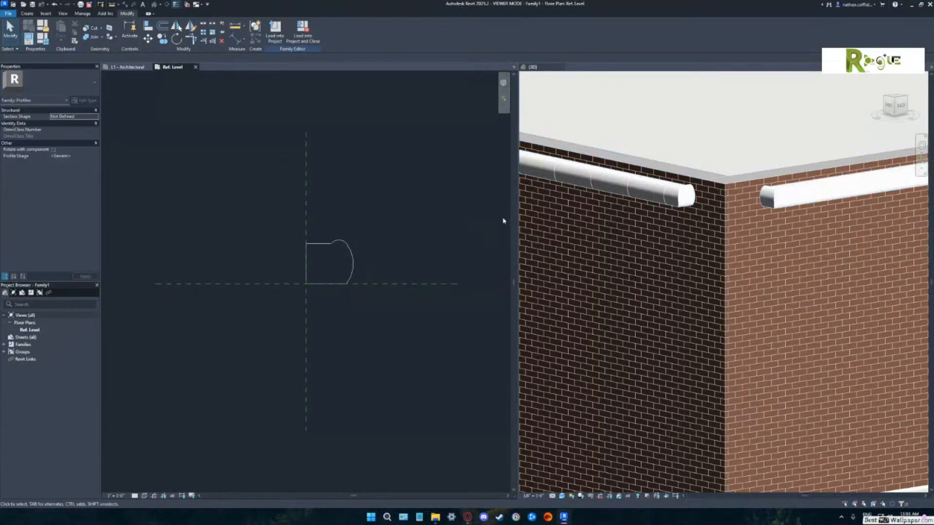
pyautogui.click(693, 233)
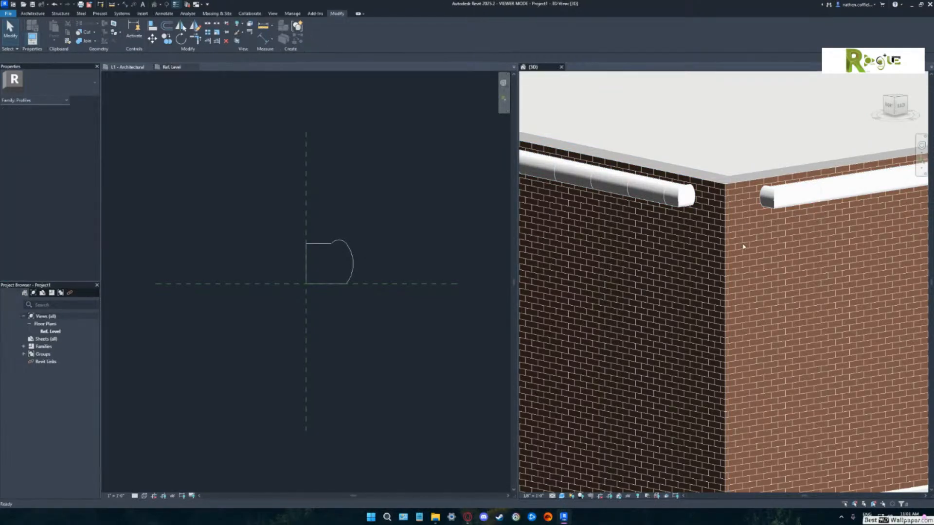
pyautogui.keyDown('shift'); pyautogui.moveTo(694, 236); pyautogui.dragTo(745, 262, button='middle'); pyautogui.keyUp('shift')
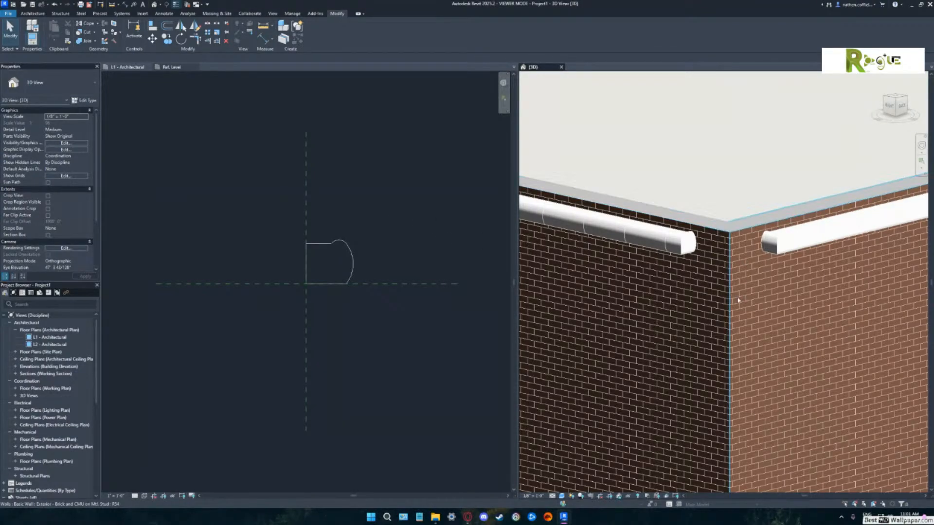
pyautogui.moveTo(736, 306); pyautogui.dragTo(722, 283, button='middle')
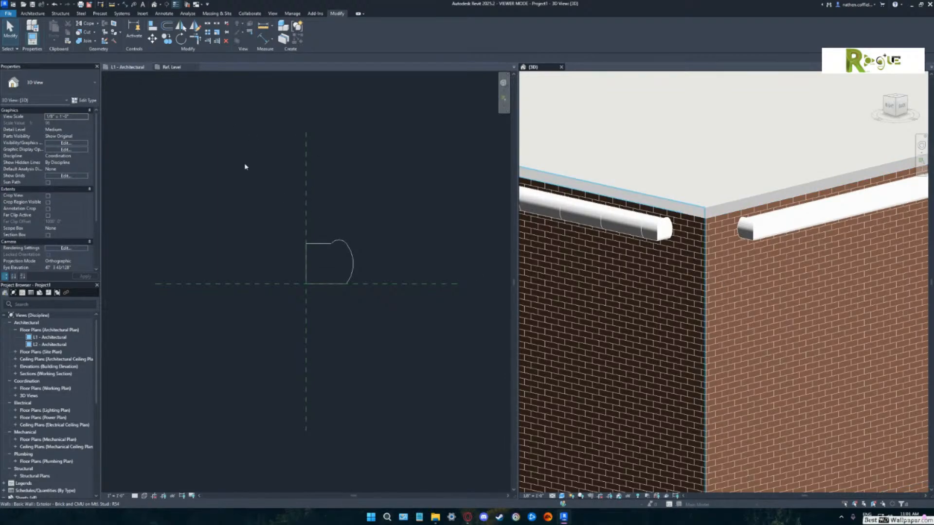
# Bring up the L1 - Architectural floor plan and frame the whole building in both the plan and the 3D view.
pyautogui.click(128, 67)
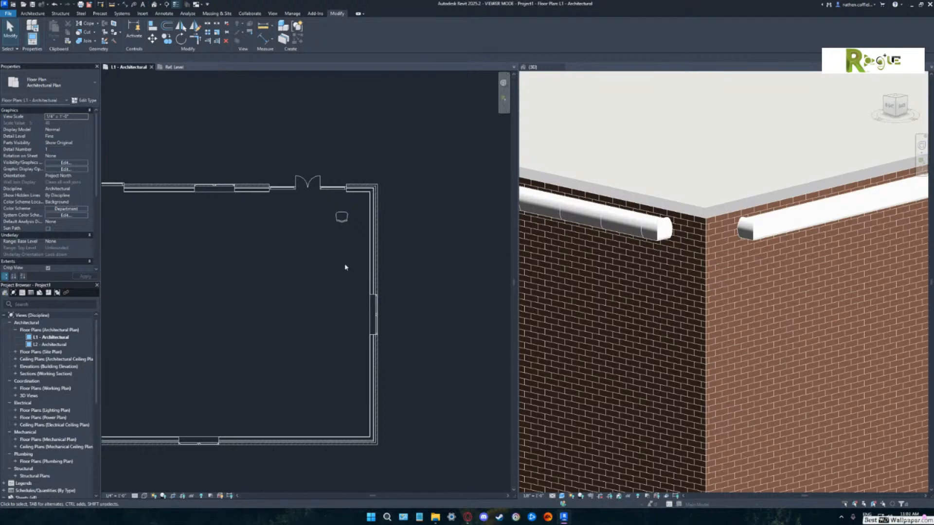
pyautogui.scroll(-5, 317, 270)
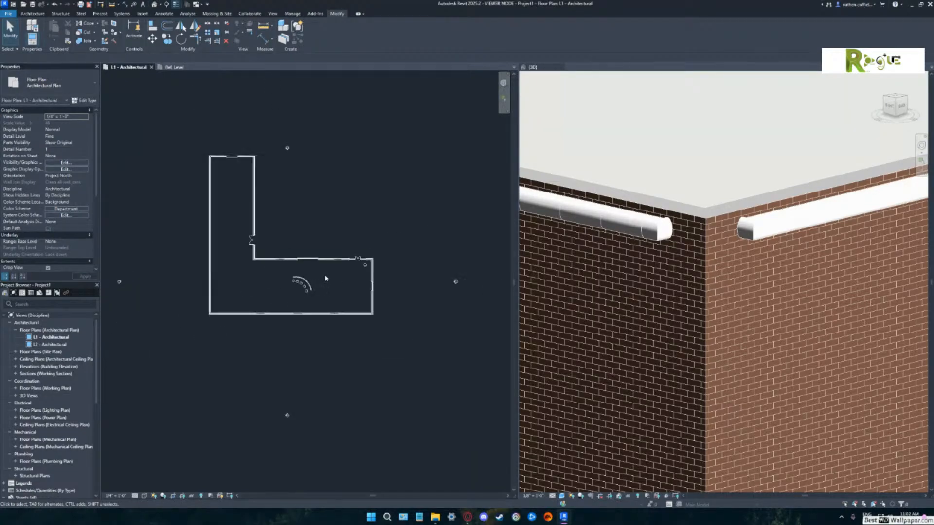
pyautogui.moveTo(342, 280); pyautogui.dragTo(360, 302, button='middle')
pyautogui.scroll(3, 358, 284)
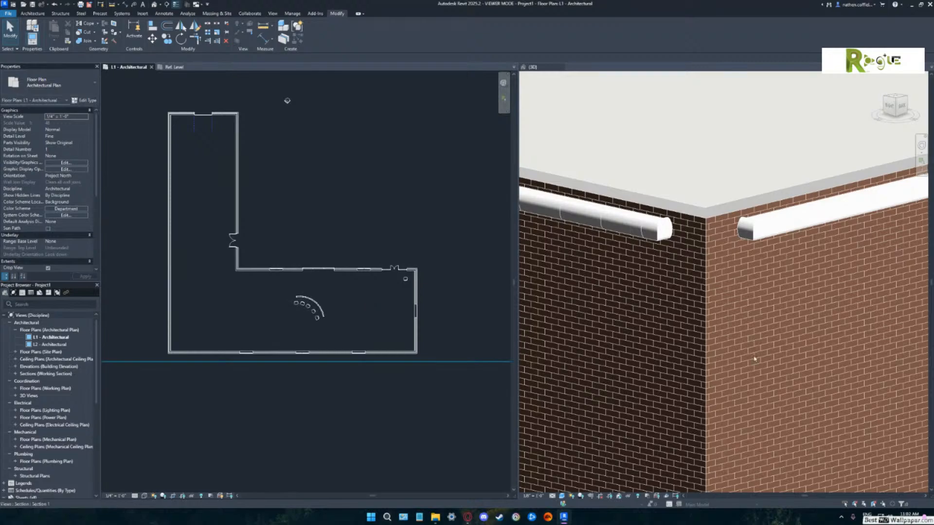
pyautogui.click(751, 334)
pyautogui.scroll(-5, 737, 322)
pyautogui.scroll(-6, 788, 355)
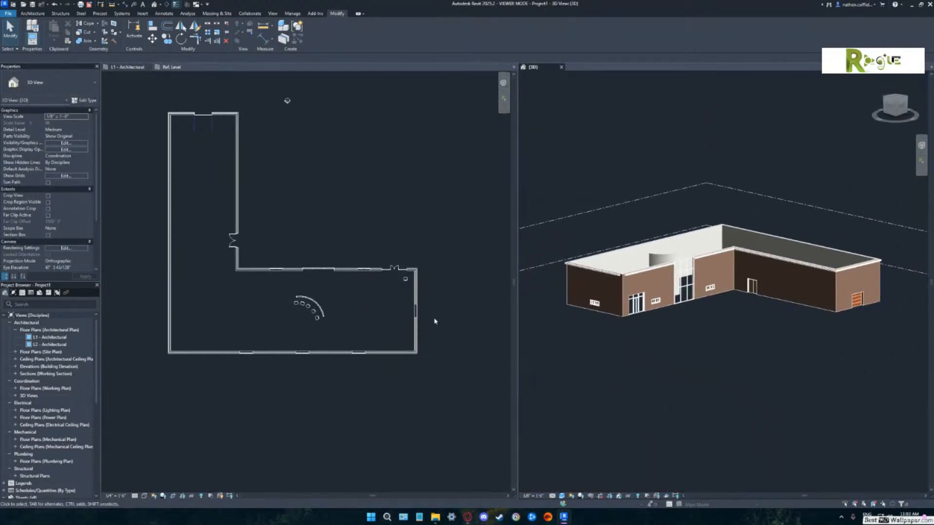
pyautogui.click(445, 258)
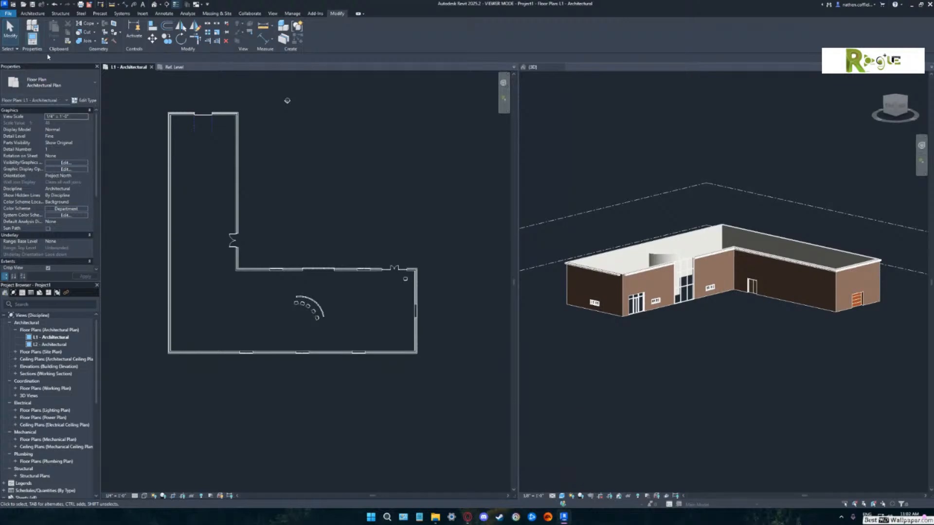
# Start placing an architectural column in the L1 plan using the Rectangular Column 18" x 18" type.
pyautogui.click(33, 13)
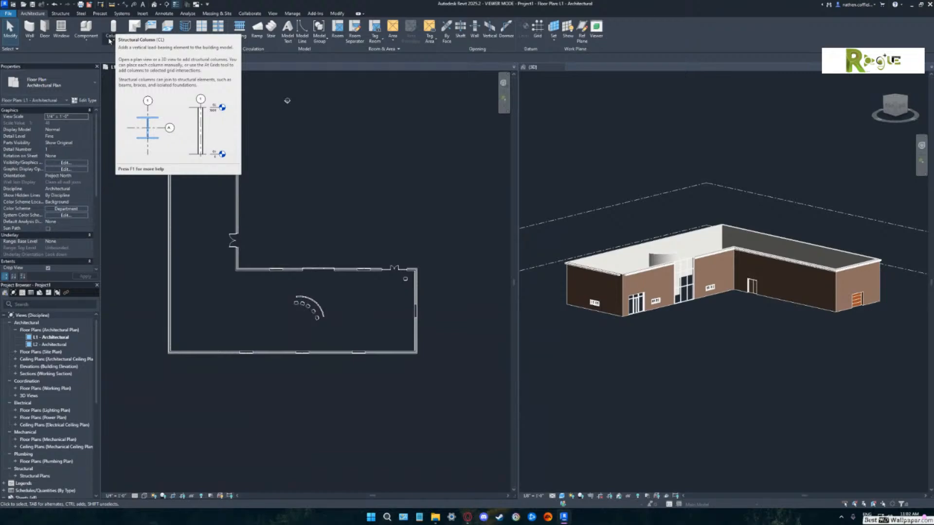
pyautogui.click(113, 41)
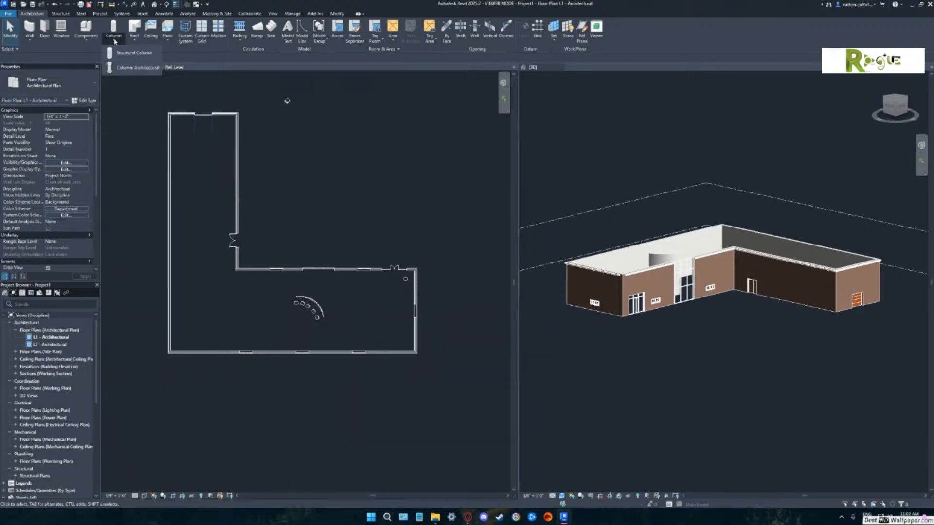
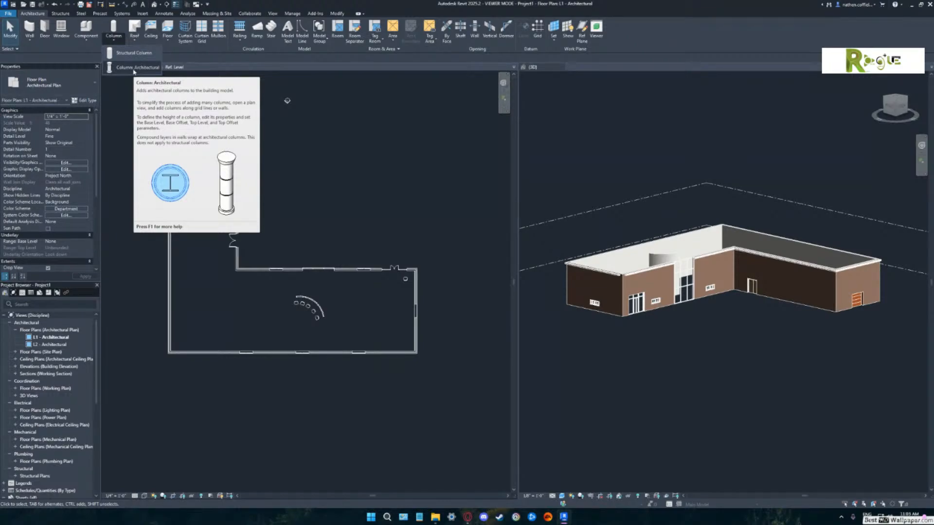
pyautogui.click(134, 68)
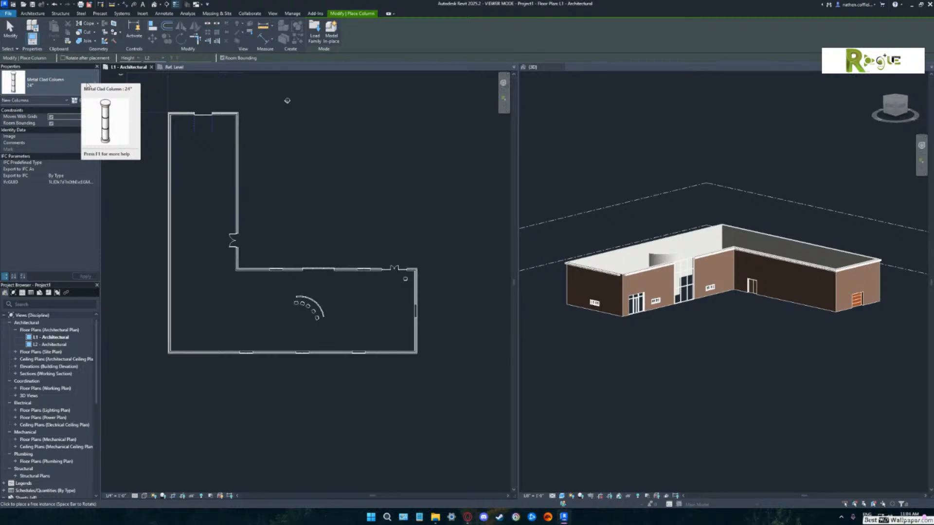
pyautogui.click(87, 85)
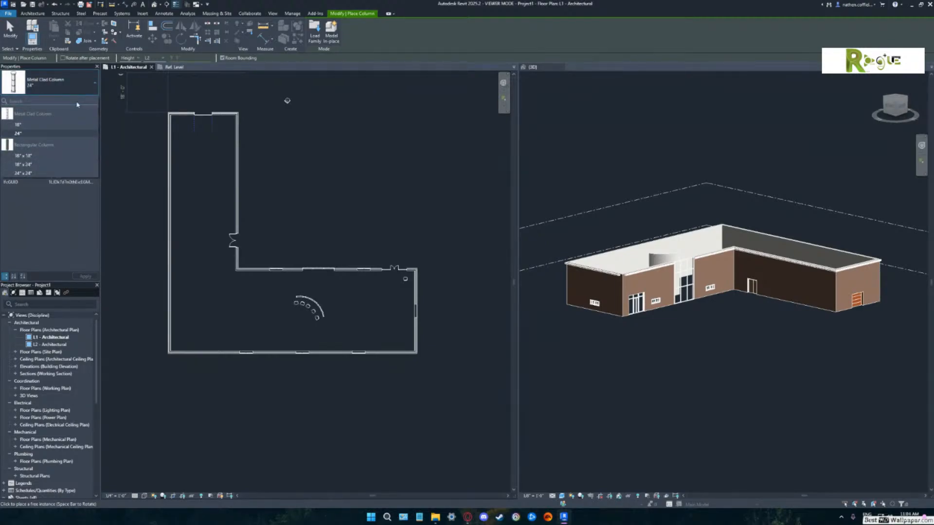
pyautogui.click(85, 83)
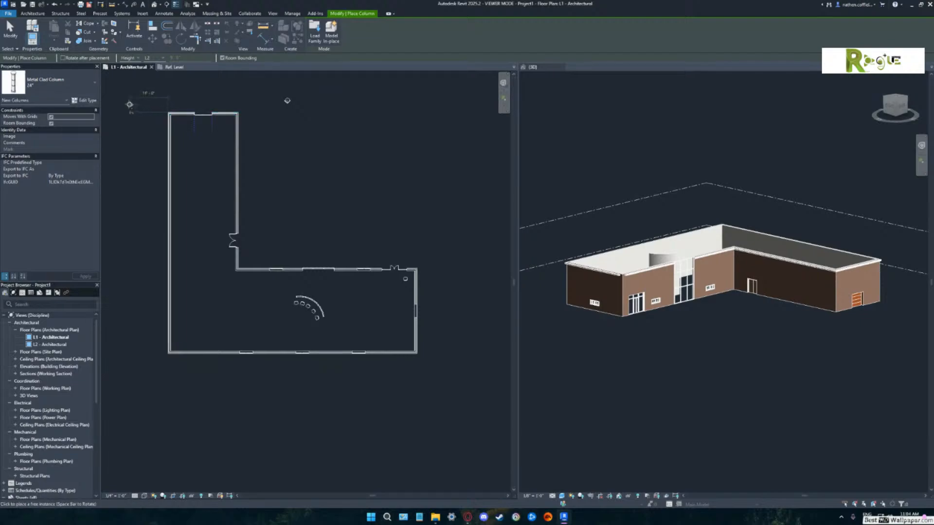
pyautogui.click(91, 90)
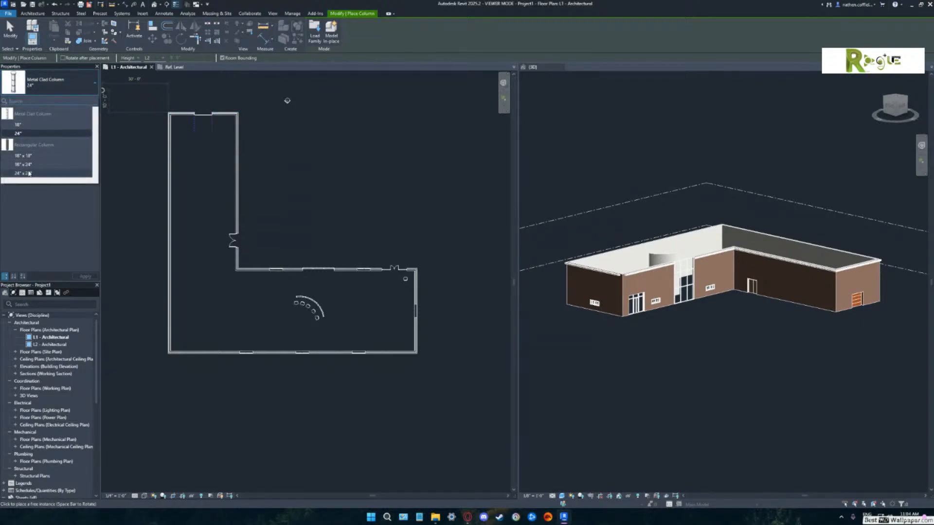
pyautogui.click(29, 156)
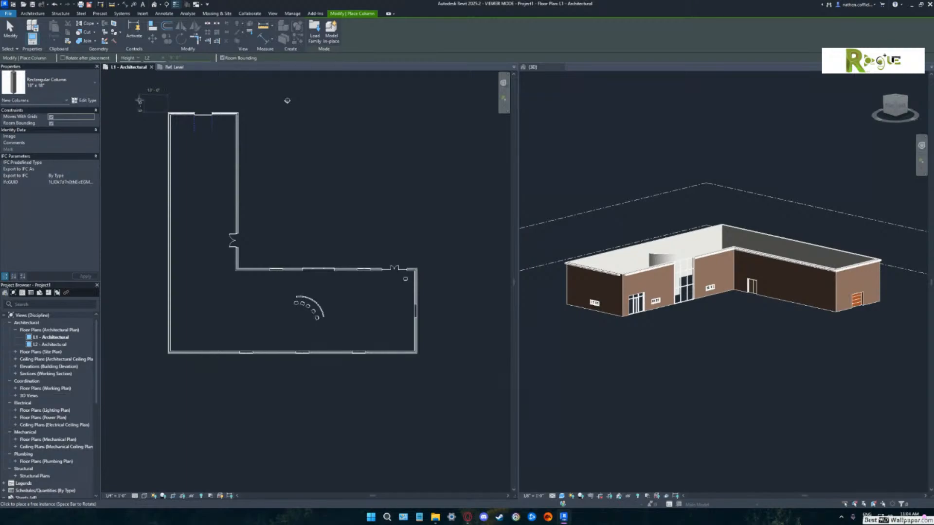
# Place one 18" x 18" column freely inside the north wing below the wall opening and another in its northwest interior corner.
pyautogui.scroll(5, 176, 129)
pyautogui.moveTo(195, 132); pyautogui.dragTo(200, 247, button='middle')
pyautogui.scroll(3, 228, 207)
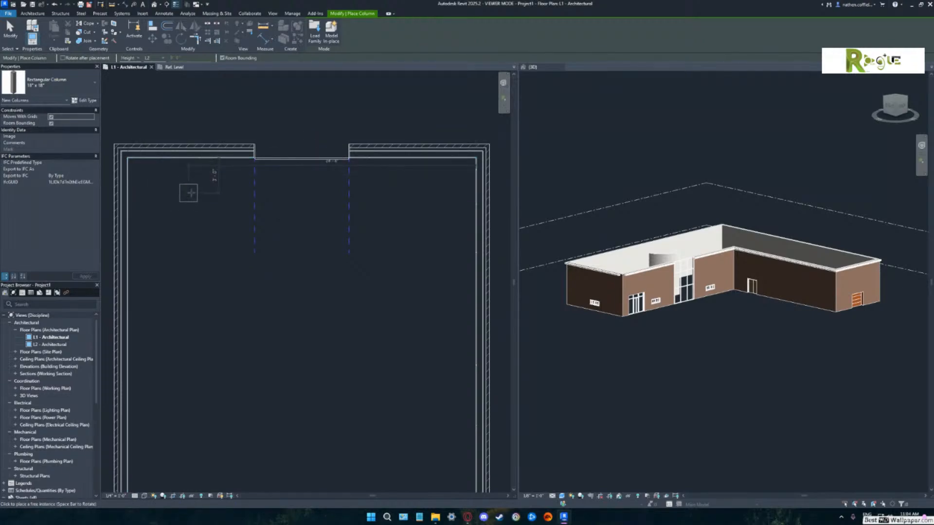
pyautogui.click(291, 268)
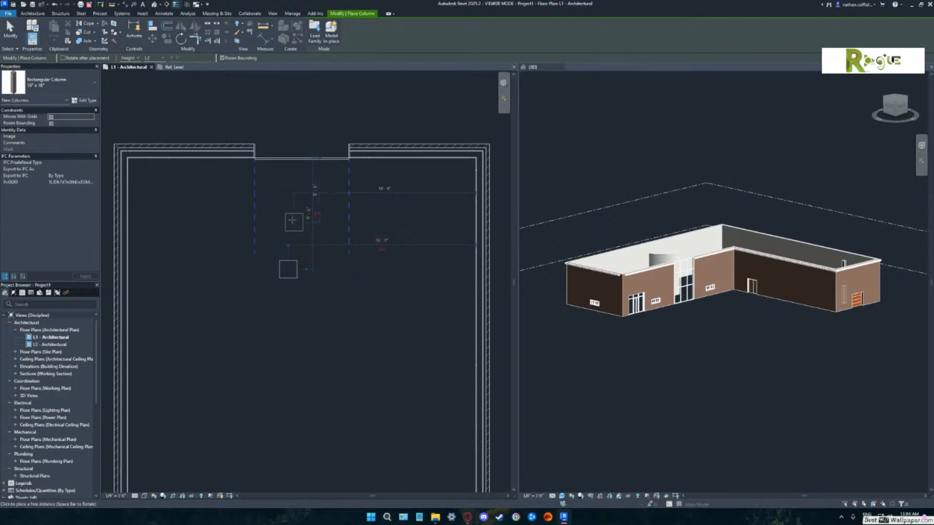
pyautogui.click(137, 165)
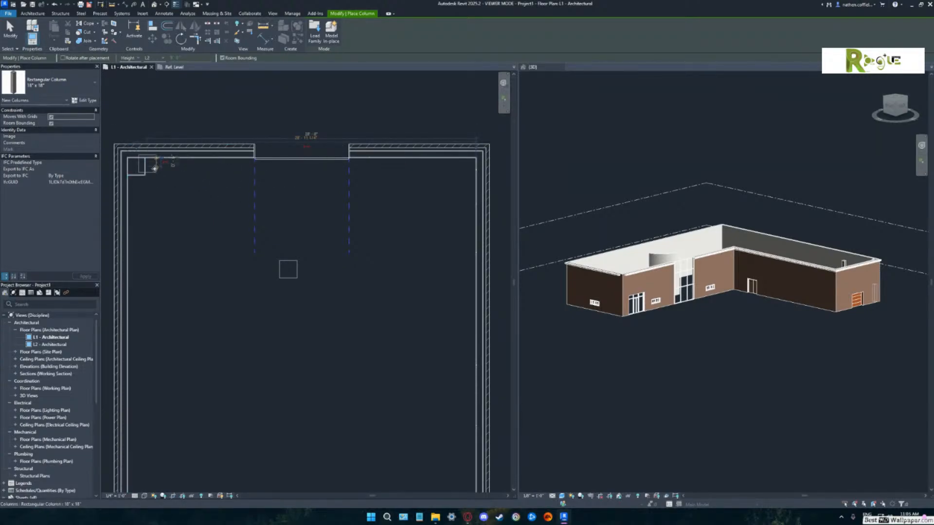
pyautogui.moveTo(154, 168); pyautogui.dragTo(225, 202, button='middle')
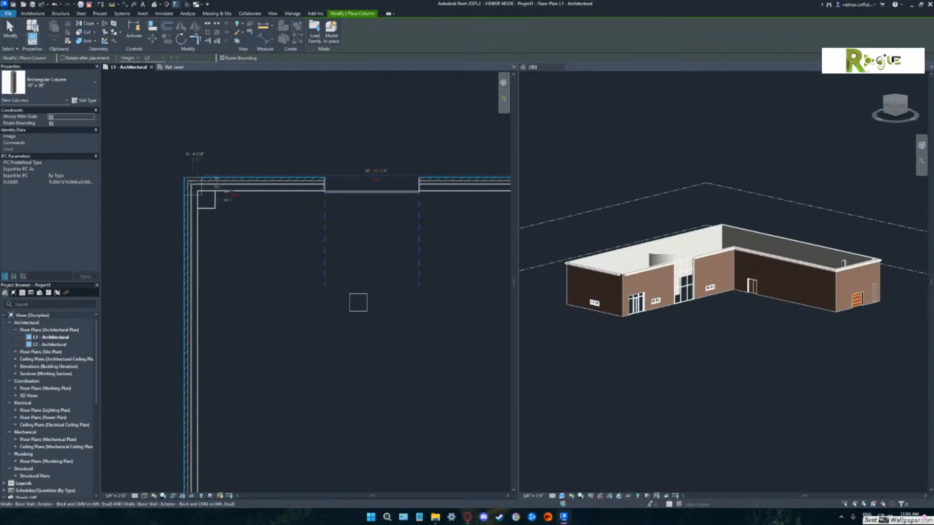
# Place an 18" x 18" architectural rectangular column, with its height up to L2, on the building's upper-left exterior wall corner.
pyautogui.click(206, 200)
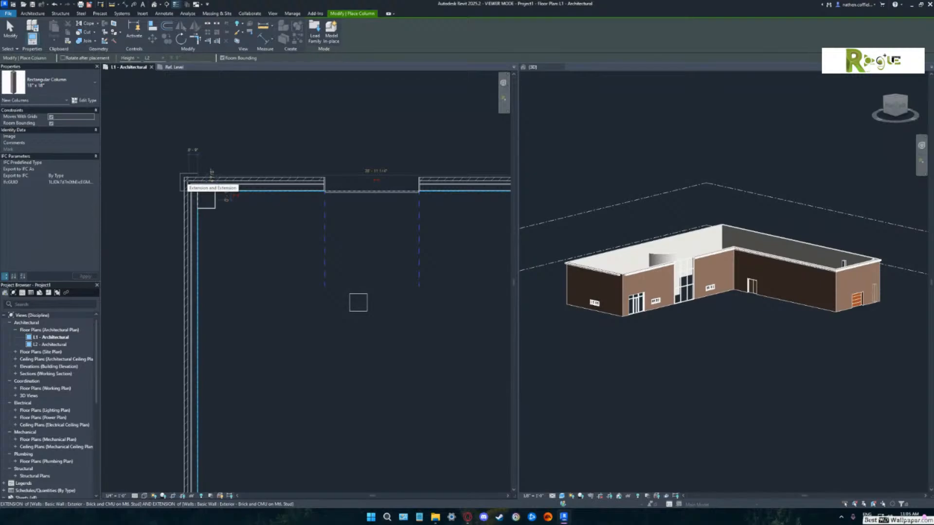
pyautogui.click(188, 182)
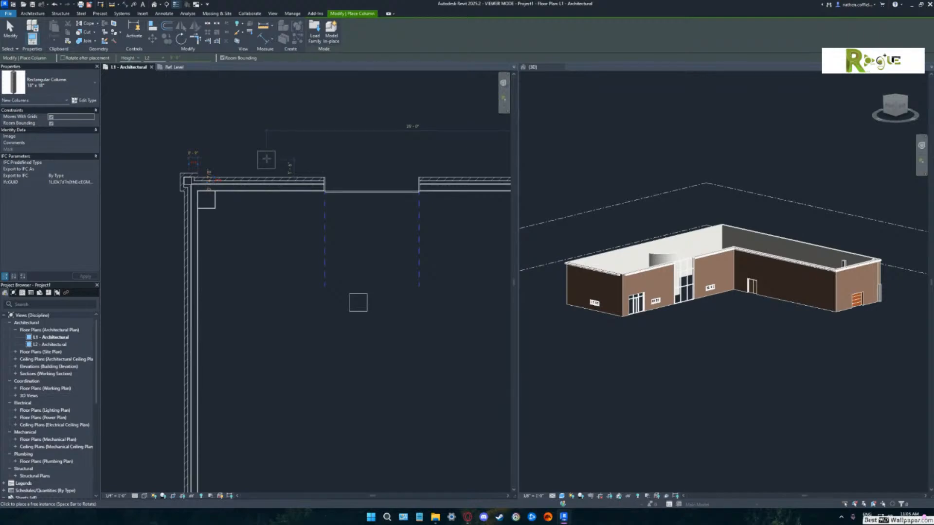
pyautogui.scroll(5, 190, 181)
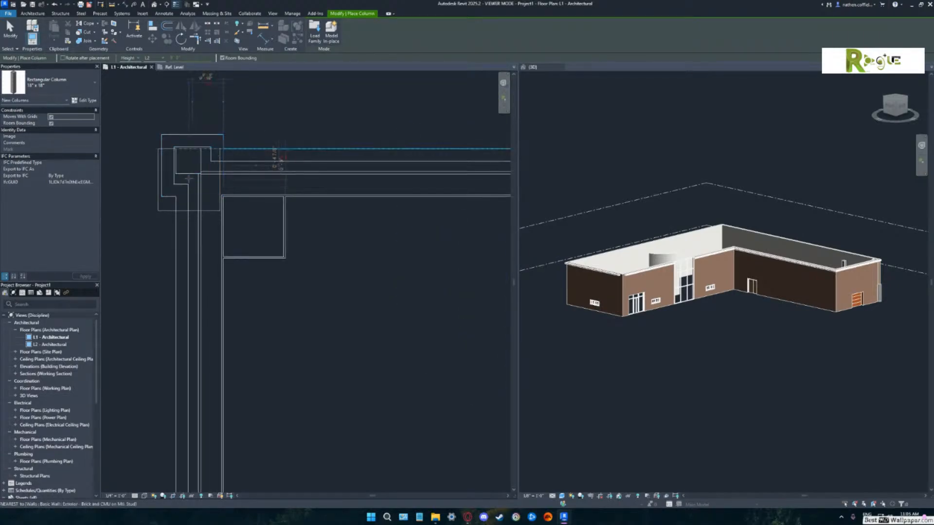
pyautogui.press('Escape')
# Examine how the corner column joins the exterior wall layers, compare it with the columns inside the room, and review the available column kinds.
pyautogui.moveTo(195, 191); pyautogui.dragTo(252, 227, button='middle')
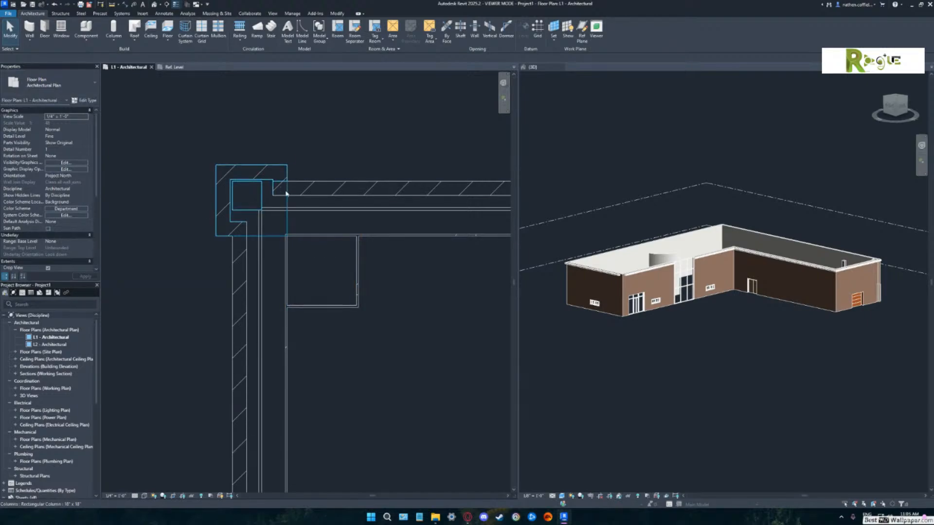
pyautogui.moveTo(365, 204)
pyautogui.mouseDown(button='middle')
pyautogui.moveTo(322, 206)
pyautogui.moveTo(338, 209)
pyautogui.mouseUp(button='middle')
pyautogui.moveTo(372, 211); pyautogui.dragTo(401, 212, button='middle')
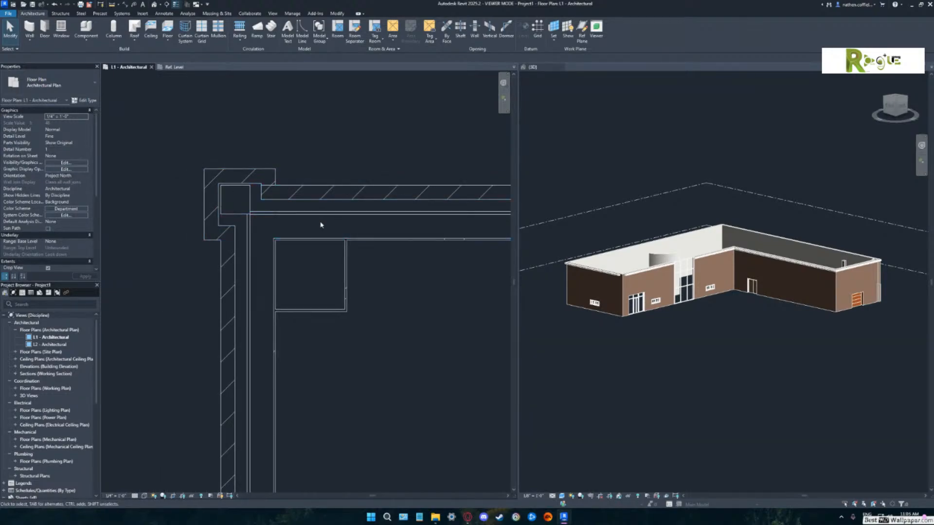
pyautogui.scroll(-2, 320, 223)
pyautogui.moveTo(431, 263); pyautogui.dragTo(316, 260, button='middle')
pyautogui.scroll(-2, 295, 242)
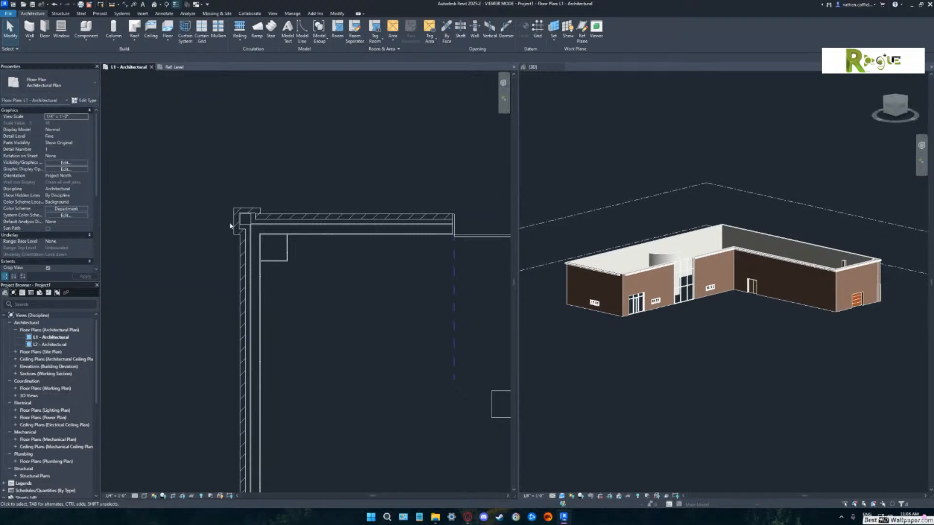
pyautogui.scroll(2, 225, 225)
pyautogui.moveTo(236, 223); pyautogui.dragTo(225, 217, button='middle')
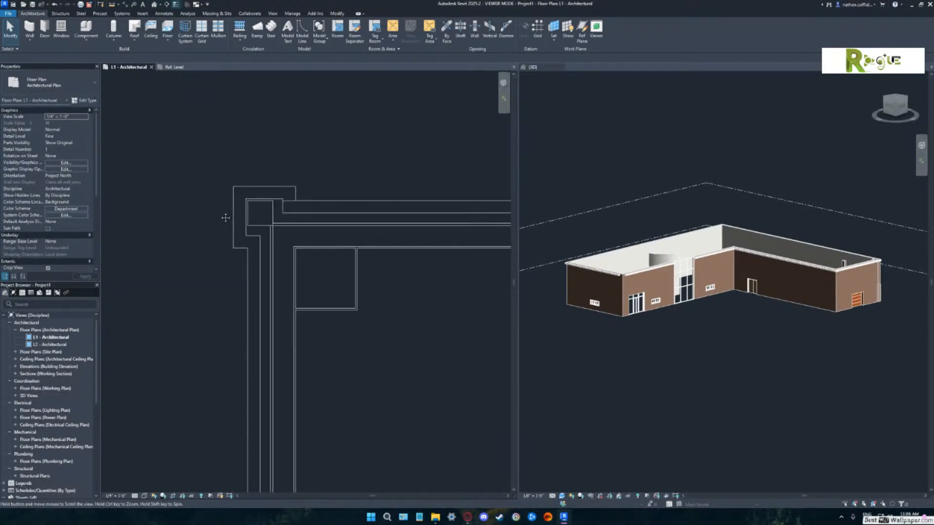
pyautogui.scroll(1, 234, 237)
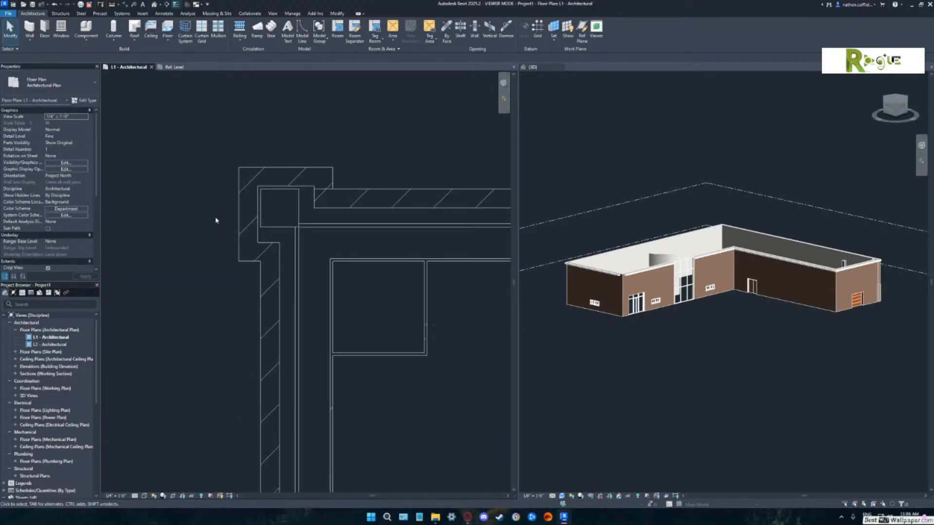
pyautogui.moveTo(217, 221); pyautogui.dragTo(205, 230, button='middle')
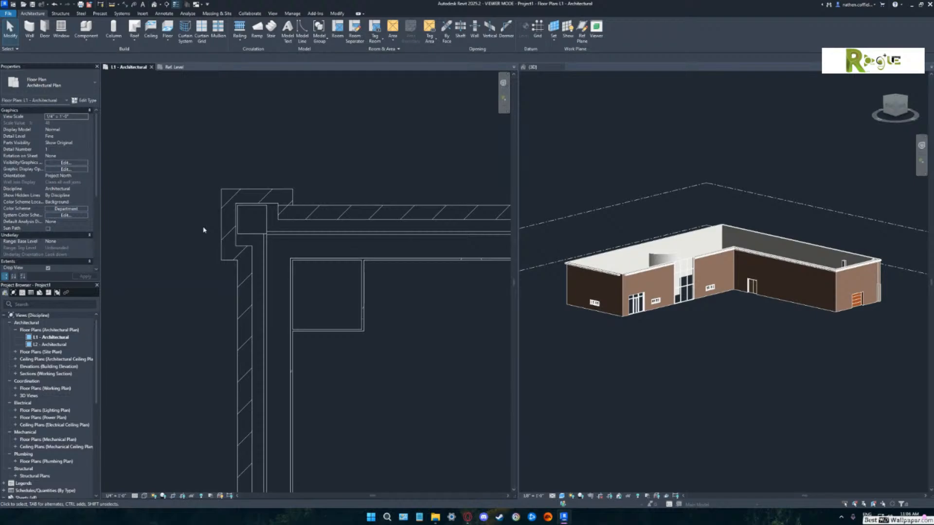
pyautogui.scroll(-2, 204, 227)
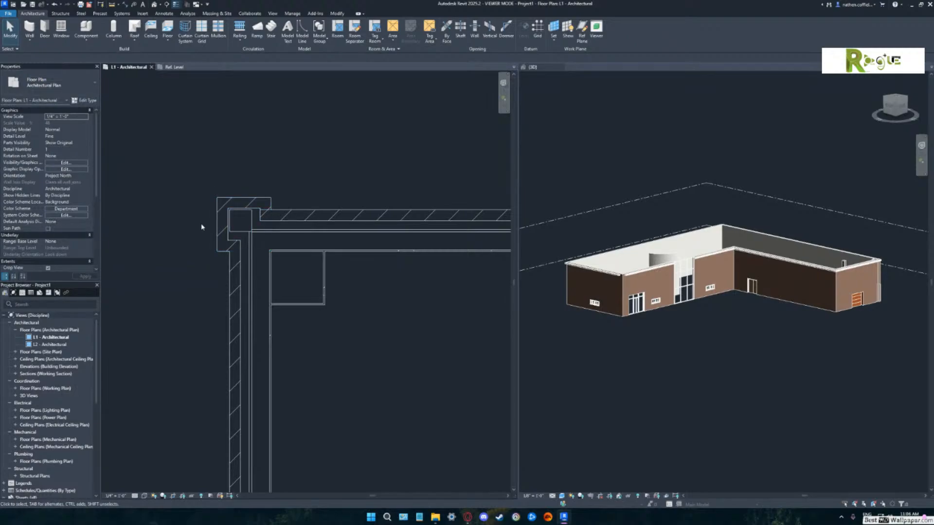
pyautogui.scroll(-1, 201, 227)
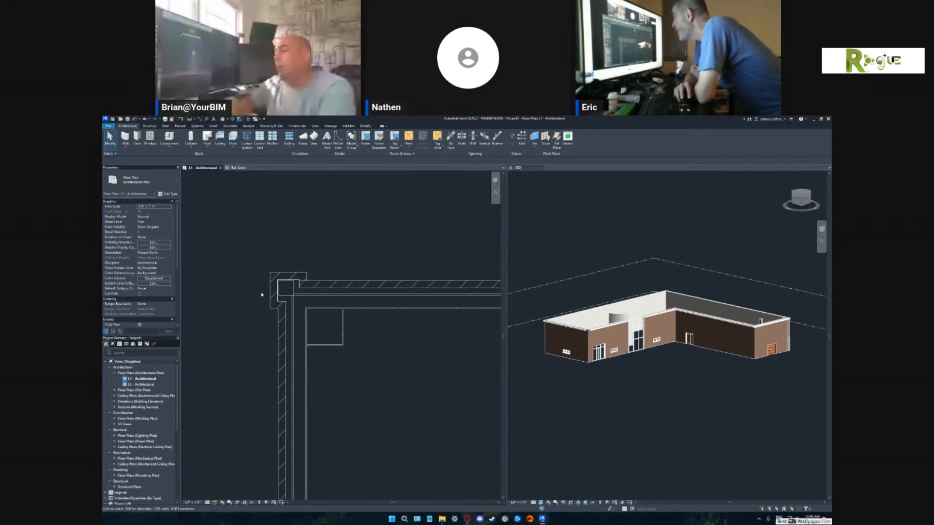
pyautogui.moveTo(259, 294); pyautogui.dragTo(294, 301, button='middle')
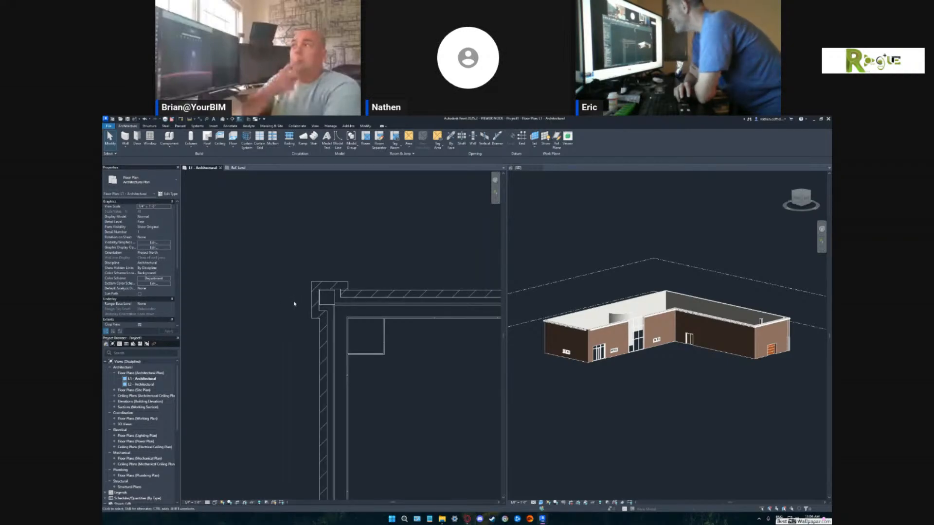
pyautogui.scroll(2, 294, 302)
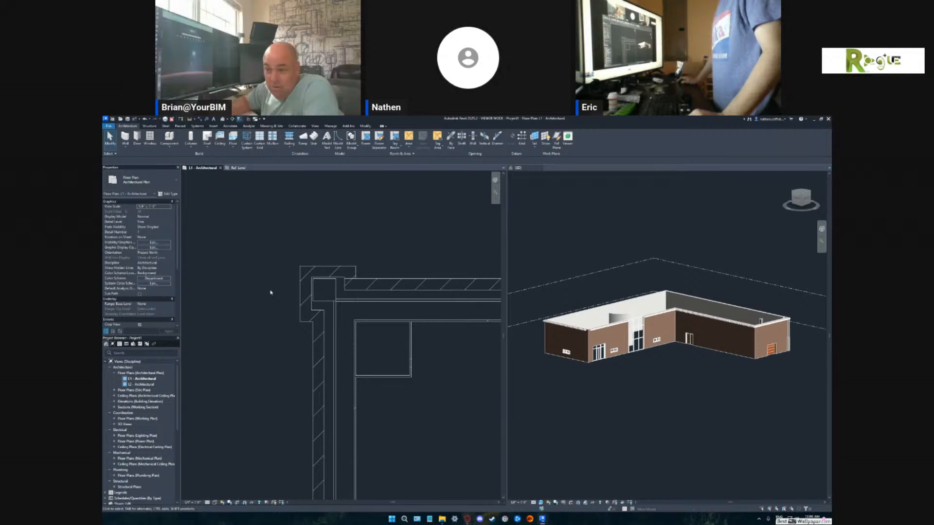
pyautogui.scroll(-3, 272, 291)
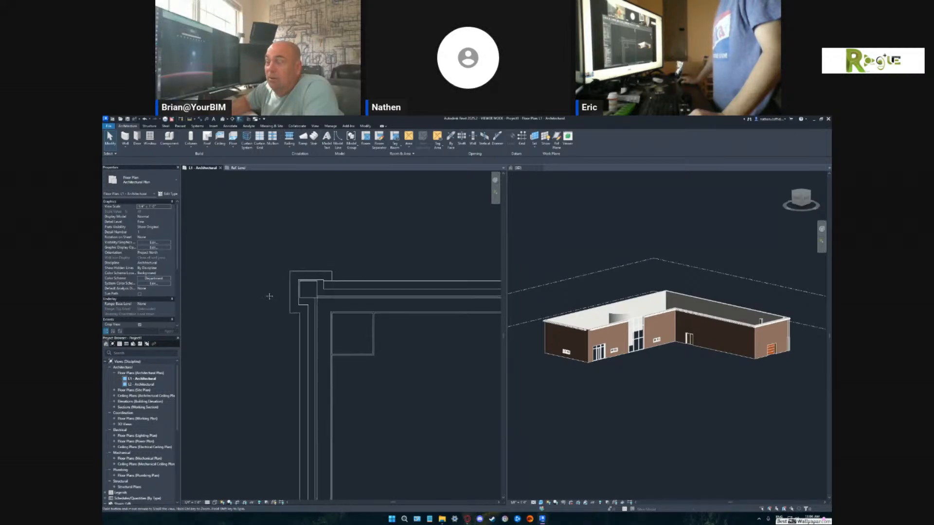
pyautogui.moveTo(269, 295); pyautogui.dragTo(210, 262, button='middle')
pyautogui.moveTo(388, 318); pyautogui.dragTo(343, 323, button='middle')
pyautogui.scroll(-3, 329, 318)
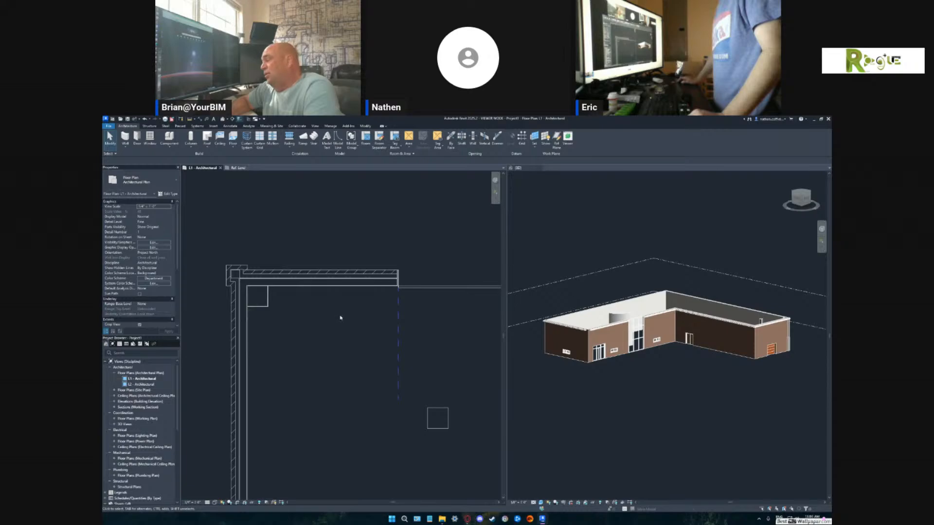
pyautogui.moveTo(357, 336); pyautogui.dragTo(316, 319, button='middle')
pyautogui.scroll(-3, 354, 338)
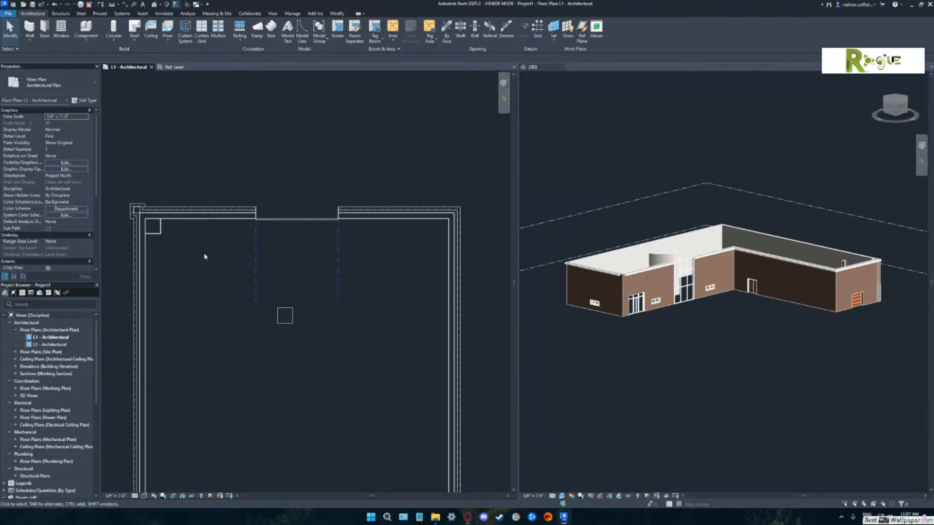
pyautogui.scroll(3, 202, 260)
pyautogui.moveTo(202, 260); pyautogui.dragTo(332, 308, button='middle')
pyautogui.scroll(3, 296, 273)
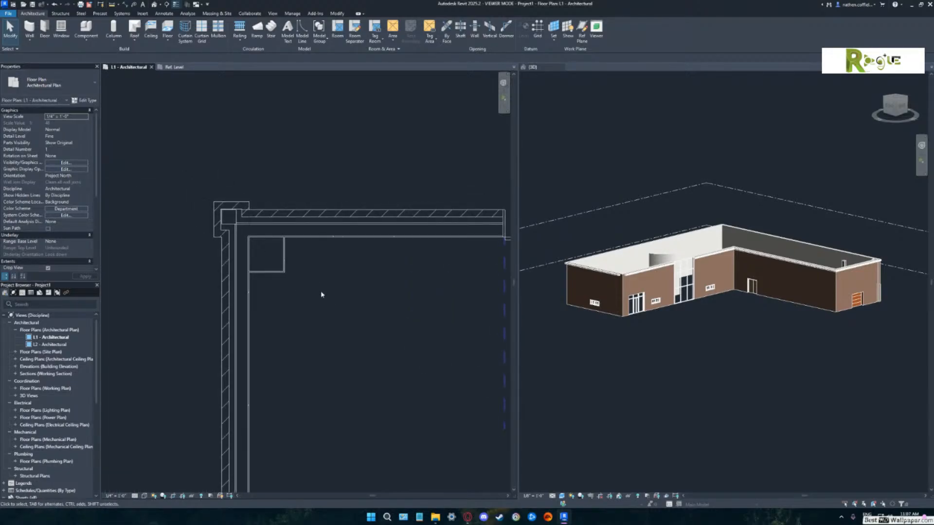
pyautogui.click(118, 40)
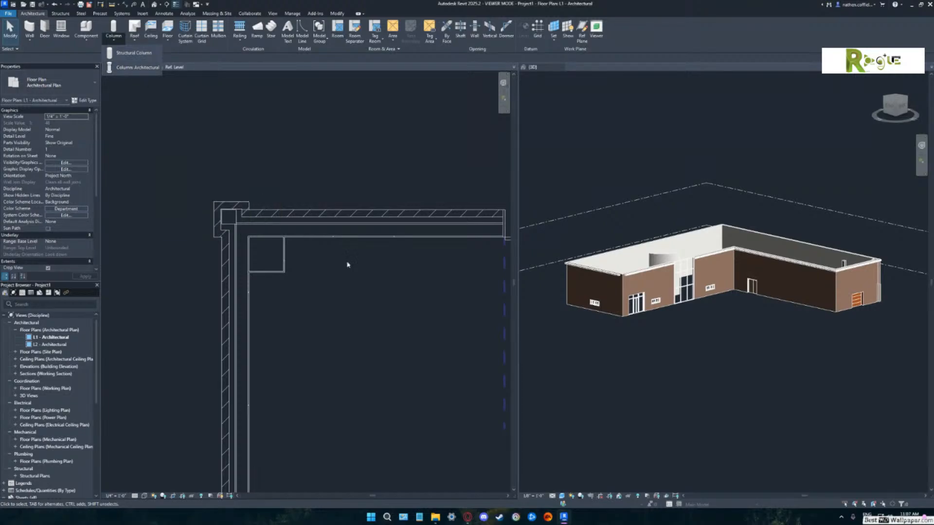
# Create a Generic - 12" floor on L1, using the entire chain of exterior walls as its boundary.
pyautogui.scroll(-3, 346, 265)
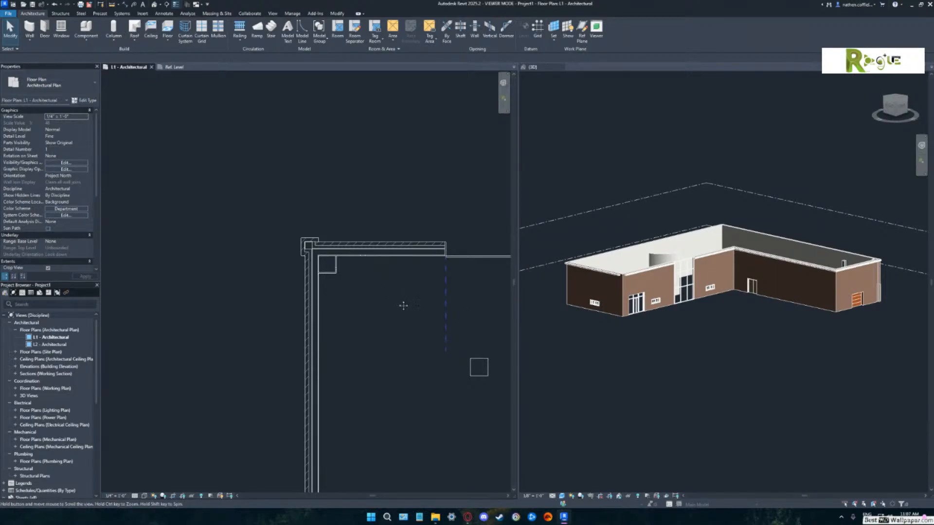
pyautogui.moveTo(402, 306); pyautogui.dragTo(250, 216, button='middle')
pyautogui.scroll(-2, 351, 243)
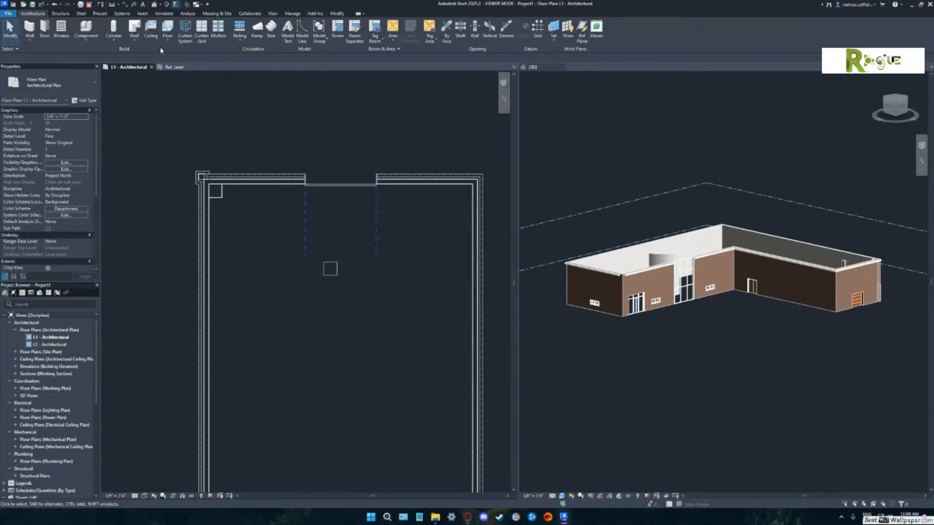
pyautogui.click(167, 27)
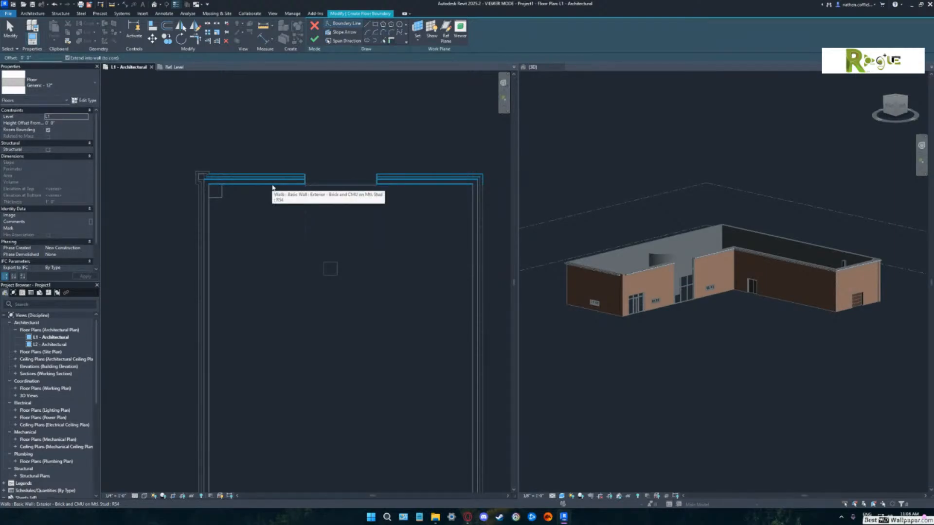
pyautogui.press('Tab')
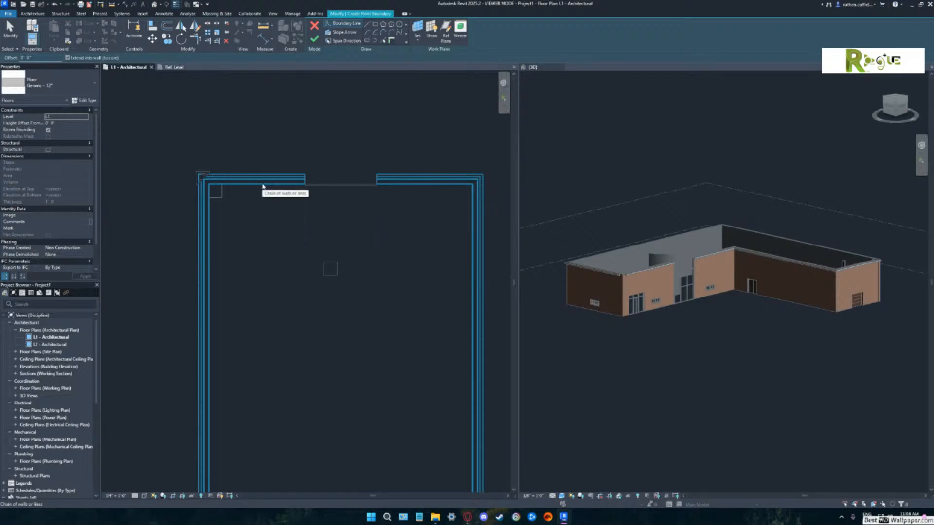
pyautogui.scroll(-4, 263, 187)
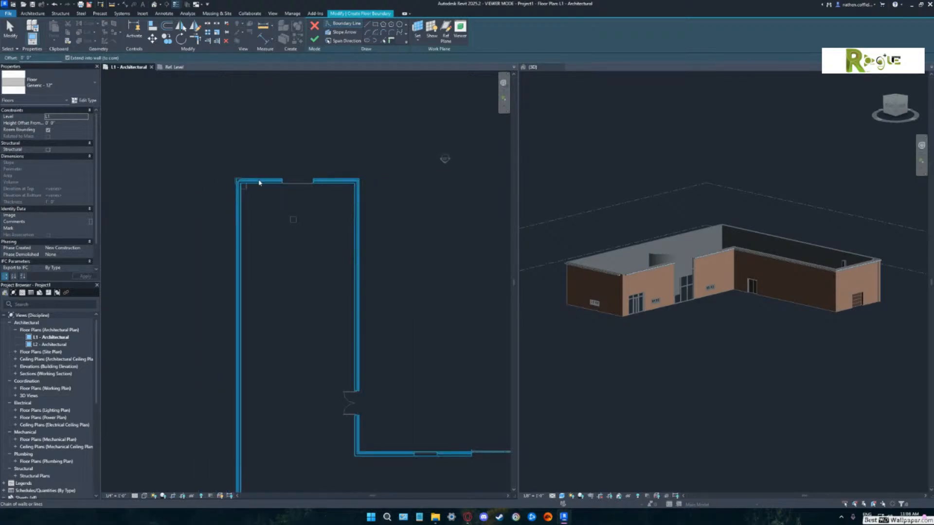
pyautogui.click(260, 183)
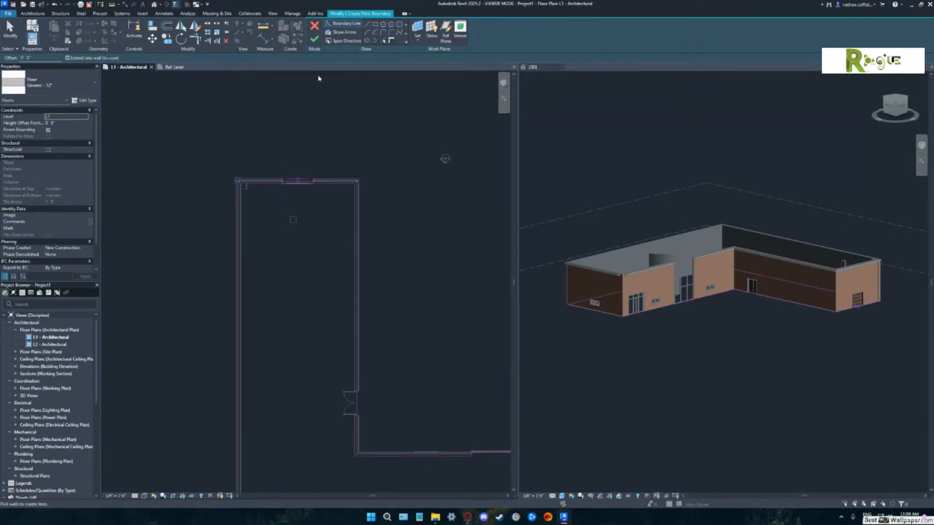
pyautogui.click(315, 45)
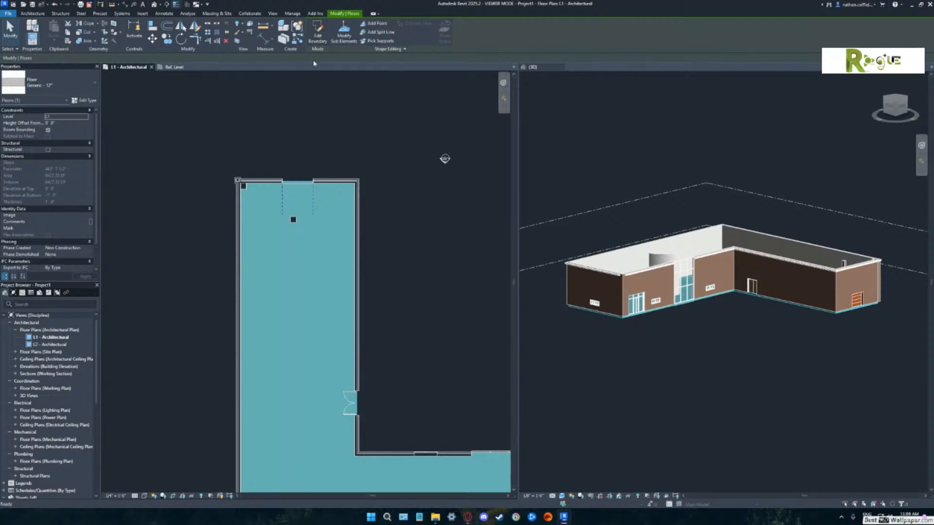
# Inspect the new floor's overall extent in plan and its slab edge and underside below the exterior walls in 3D.
pyautogui.moveTo(399, 304); pyautogui.dragTo(327, 237, button='middle')
pyautogui.scroll(-2, 346, 215)
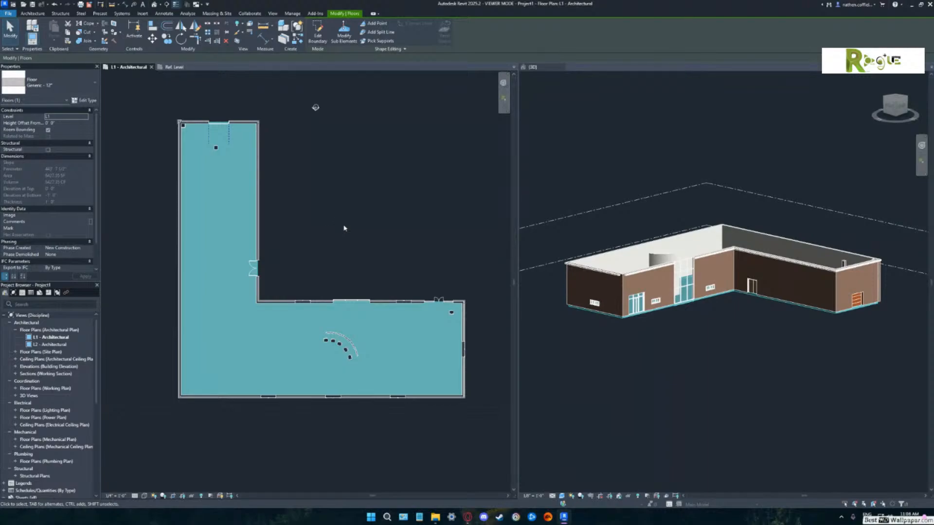
pyautogui.moveTo(319, 224); pyautogui.dragTo(384, 258, button='middle')
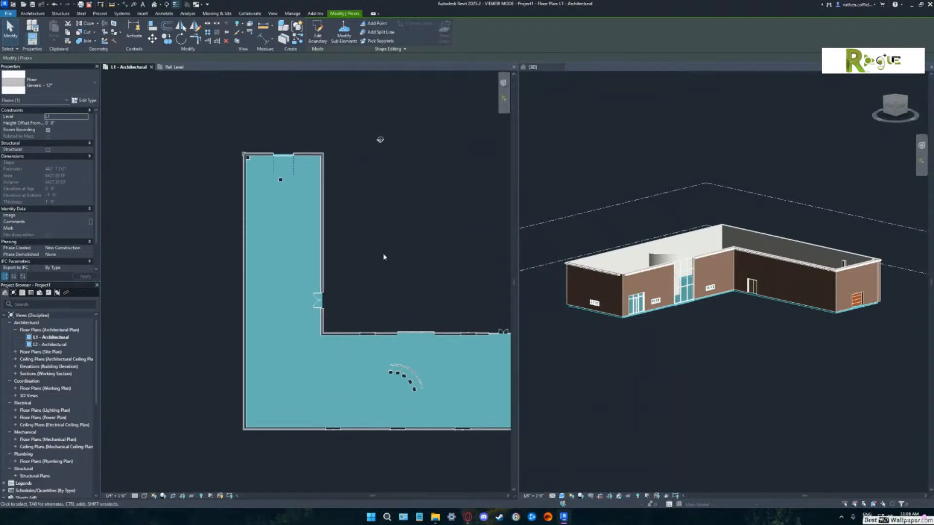
pyautogui.moveTo(373, 214); pyautogui.dragTo(304, 187, button='middle')
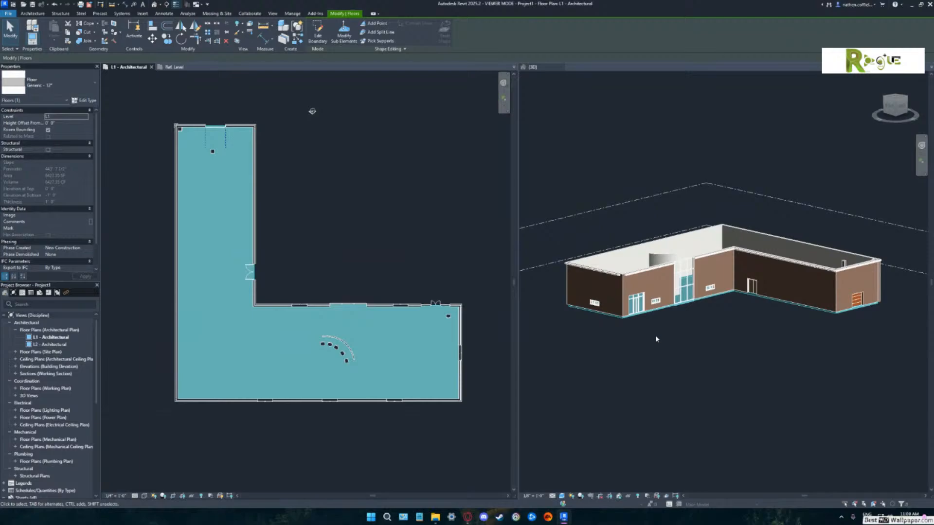
pyautogui.scroll(5, 654, 335)
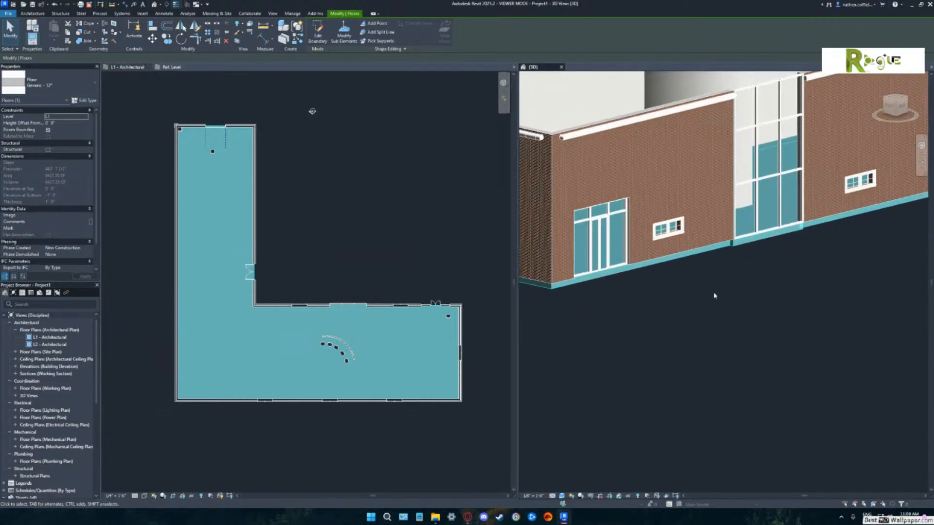
pyautogui.keyDown('shift'); pyautogui.moveTo(714, 295); pyautogui.dragTo(615, 280, button='middle'); pyautogui.keyUp('shift')
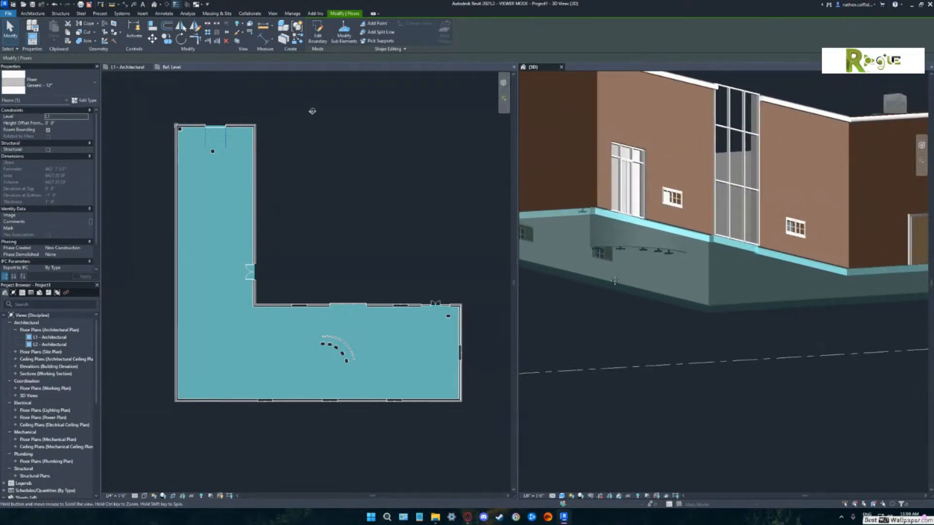
pyautogui.scroll(3, 732, 269)
pyautogui.moveTo(733, 268); pyautogui.dragTo(767, 294, button='middle')
# Examine where the floor edge meets the exterior walls, the double entrance door and the garage door in the L1 plan.
pyautogui.click(409, 329)
pyautogui.scroll(2, 431, 315)
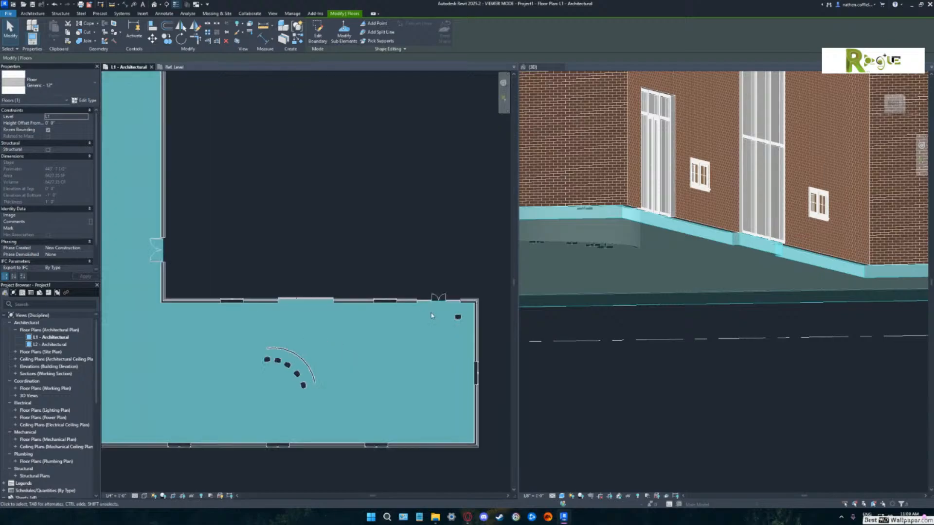
pyautogui.scroll(1, 428, 314)
pyautogui.scroll(1, 328, 308)
pyautogui.scroll(1, 299, 311)
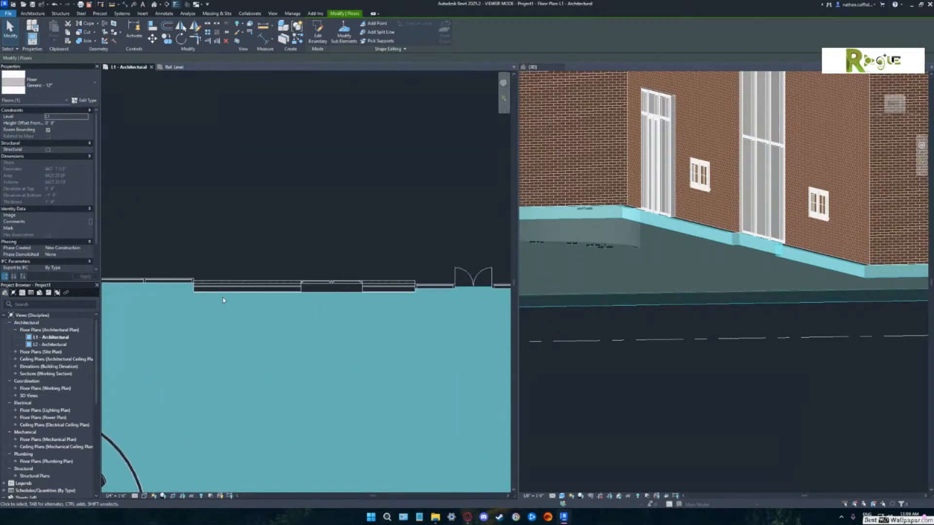
pyautogui.moveTo(223, 300)
pyautogui.mouseDown(button='middle')
pyautogui.moveTo(369, 301)
pyautogui.moveTo(226, 290)
pyautogui.mouseUp(button='middle')
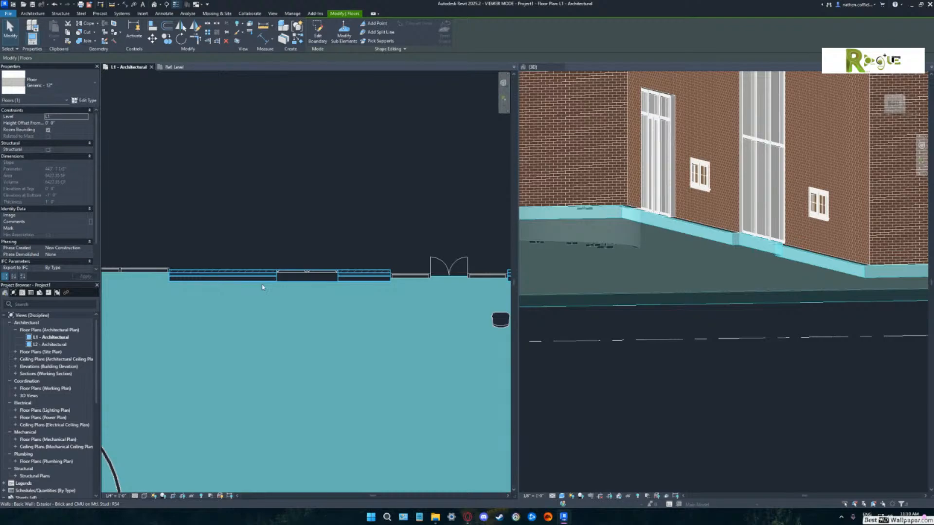
pyautogui.scroll(-5, 205, 288)
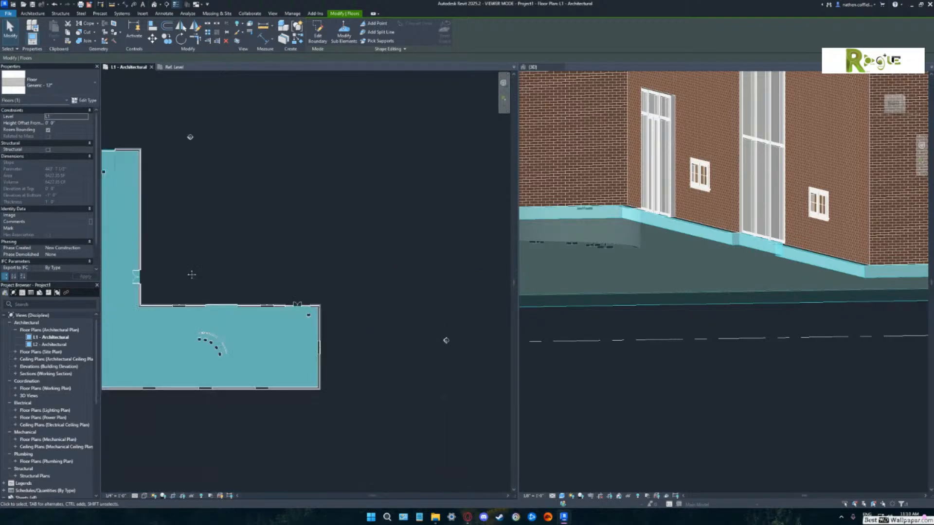
pyautogui.moveTo(192, 275); pyautogui.dragTo(384, 337, button='middle')
pyautogui.scroll(4, 297, 218)
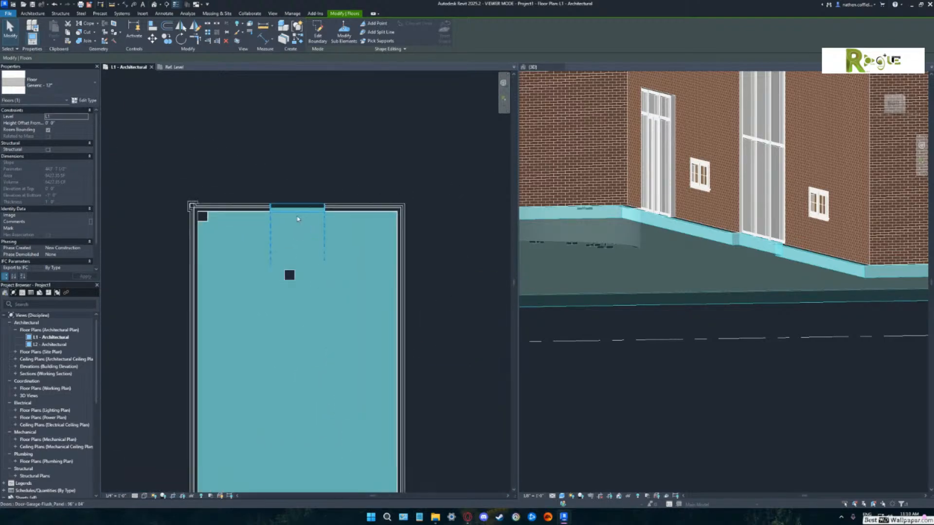
# Examine how the floor edge runs across the garage door opening between the adjoining walls in the L1 plan.
pyautogui.scroll(2, 298, 219)
pyautogui.moveTo(302, 232); pyautogui.dragTo(306, 266, button='middle')
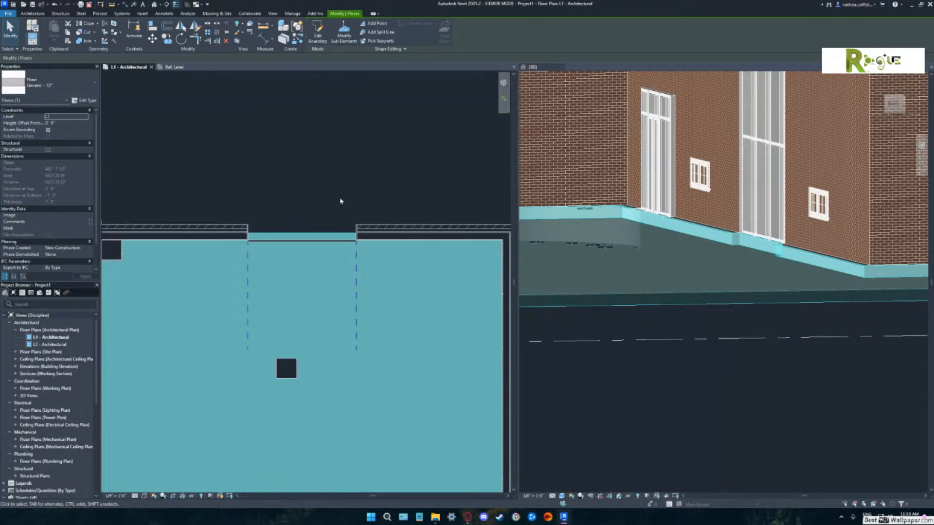
pyautogui.moveTo(298, 258); pyautogui.dragTo(317, 258, button='middle')
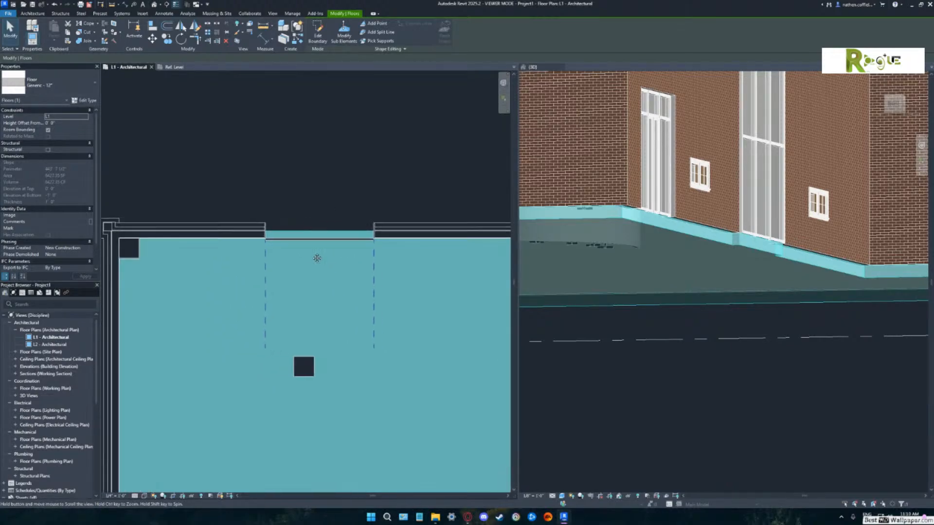
pyautogui.scroll(-2, 316, 258)
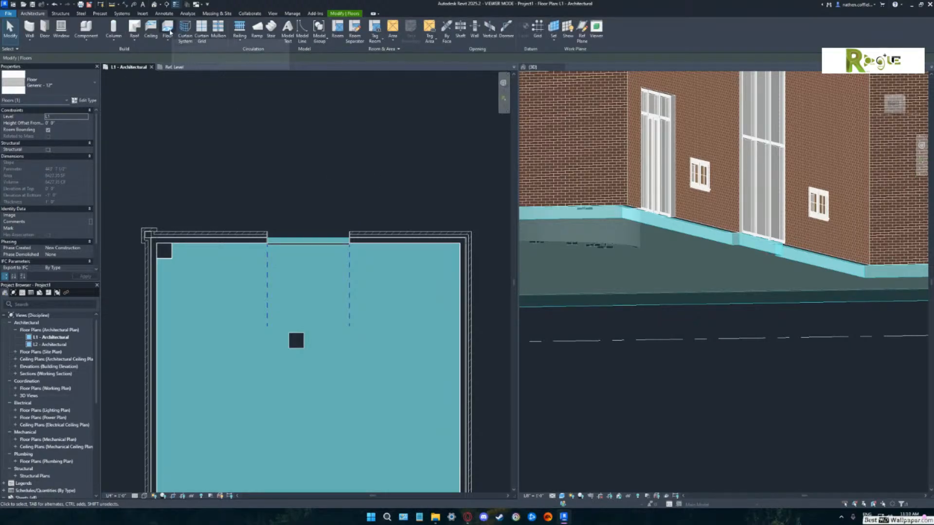
pyautogui.click(317, 30)
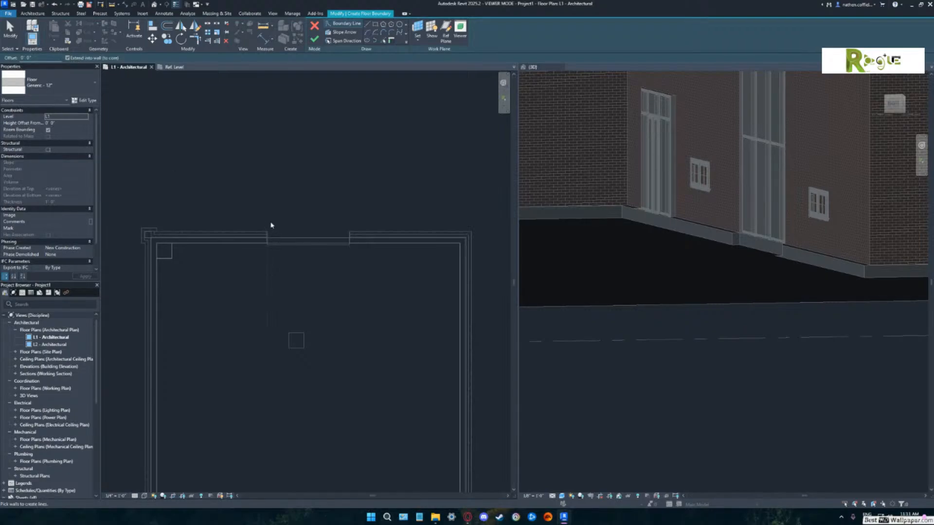
pyautogui.scroll(-5, 271, 225)
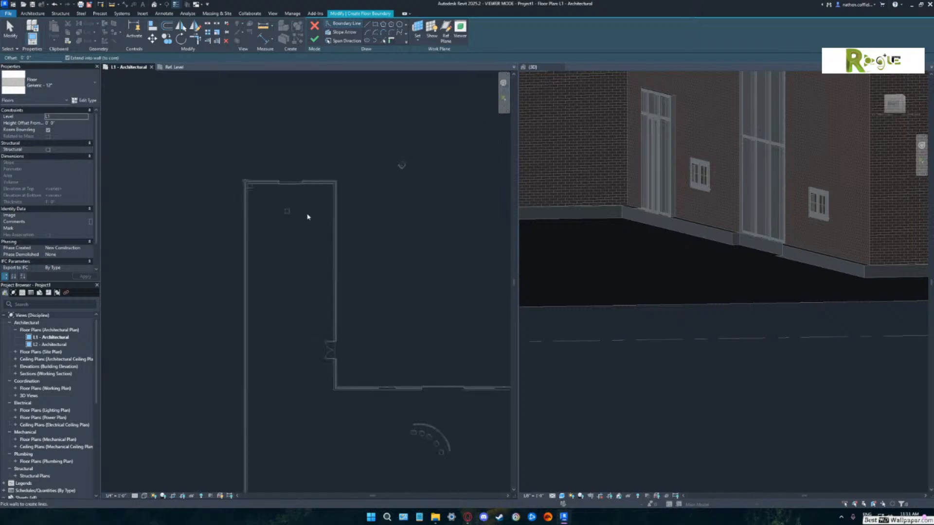
pyautogui.moveTo(308, 217); pyautogui.dragTo(198, 151, button='middle')
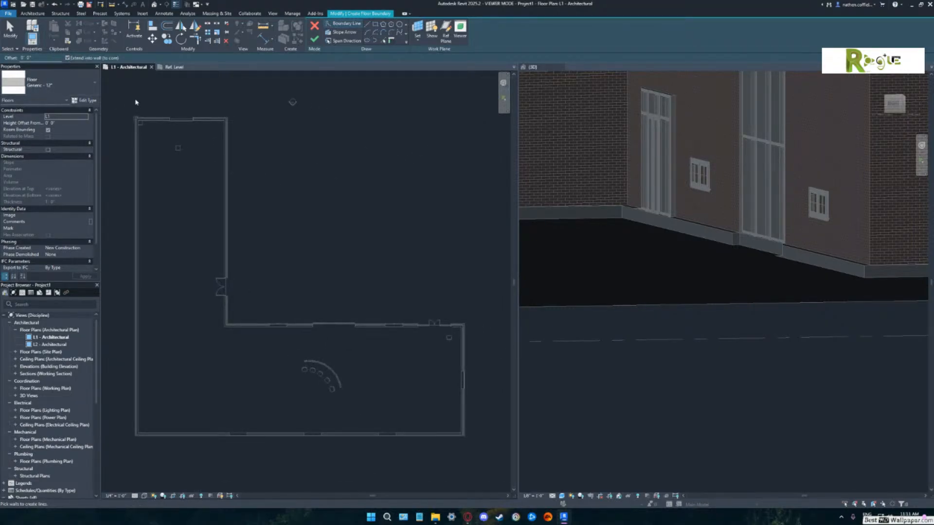
pyautogui.moveTo(183, 152)
pyautogui.mouseDown(button='middle')
pyautogui.moveTo(224, 182)
pyautogui.moveTo(190, 159)
pyautogui.mouseUp(button='middle')
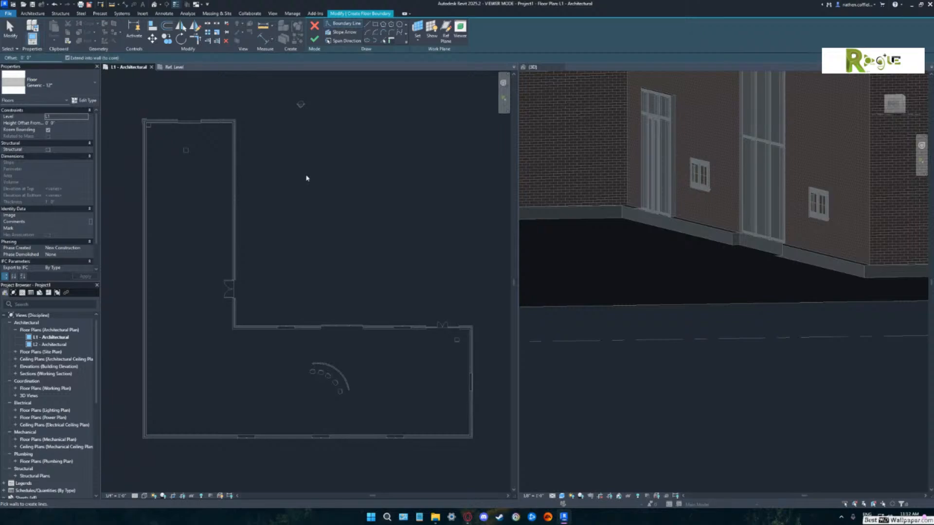
pyautogui.click(316, 40)
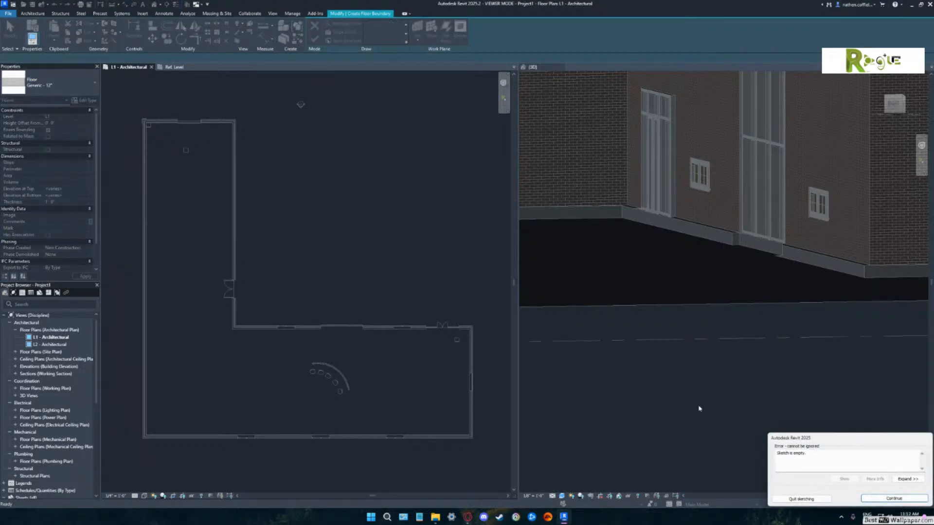
pyautogui.click(801, 499)
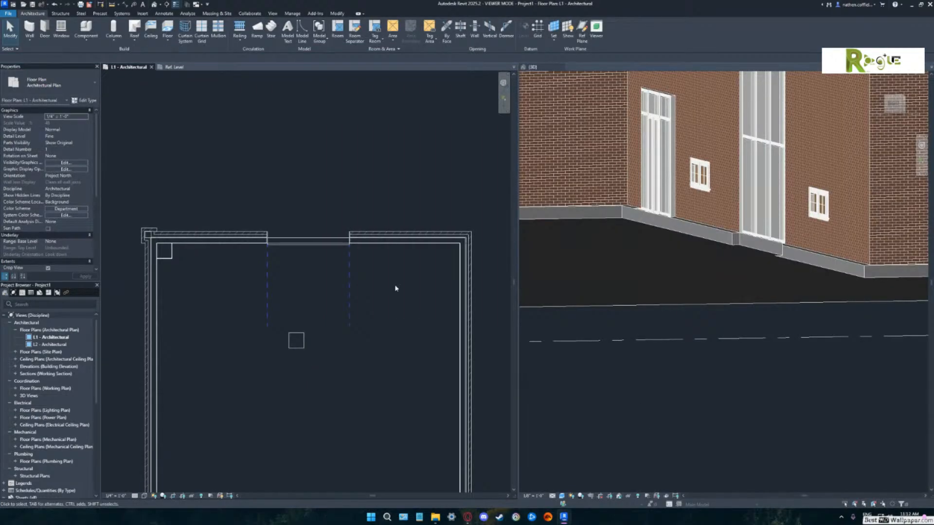
pyautogui.scroll(3, 395, 288)
pyautogui.moveTo(391, 298); pyautogui.dragTo(355, 221, button='middle')
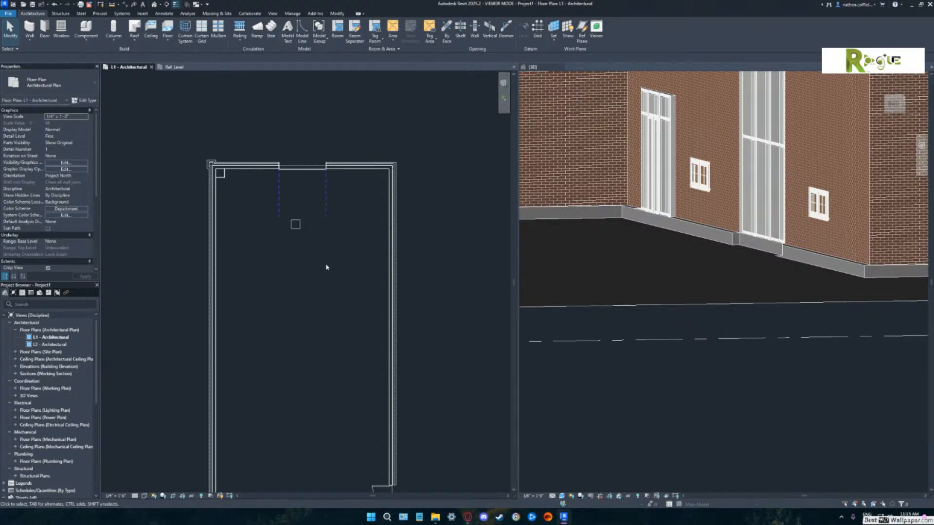
pyautogui.moveTo(326, 267); pyautogui.dragTo(291, 271, button='middle')
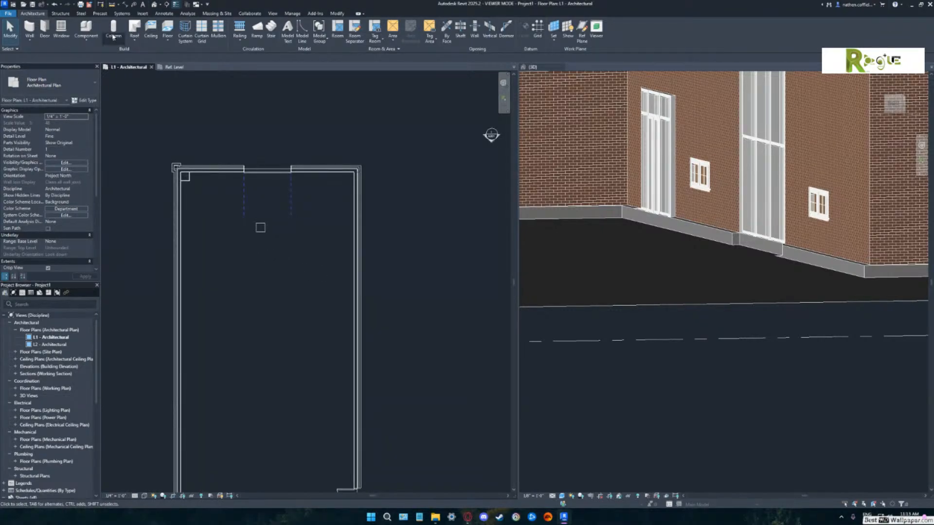
pyautogui.click(167, 28)
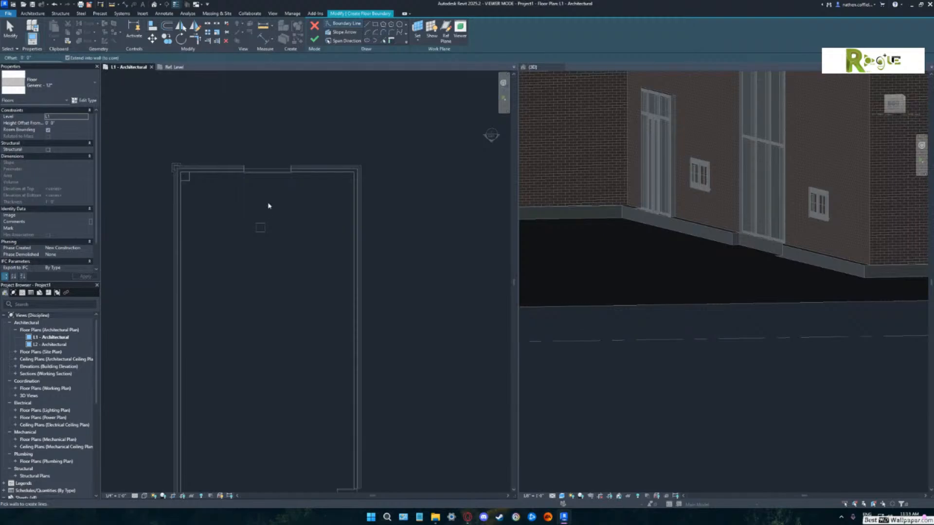
pyautogui.press('Tab')
pyautogui.click(314, 25)
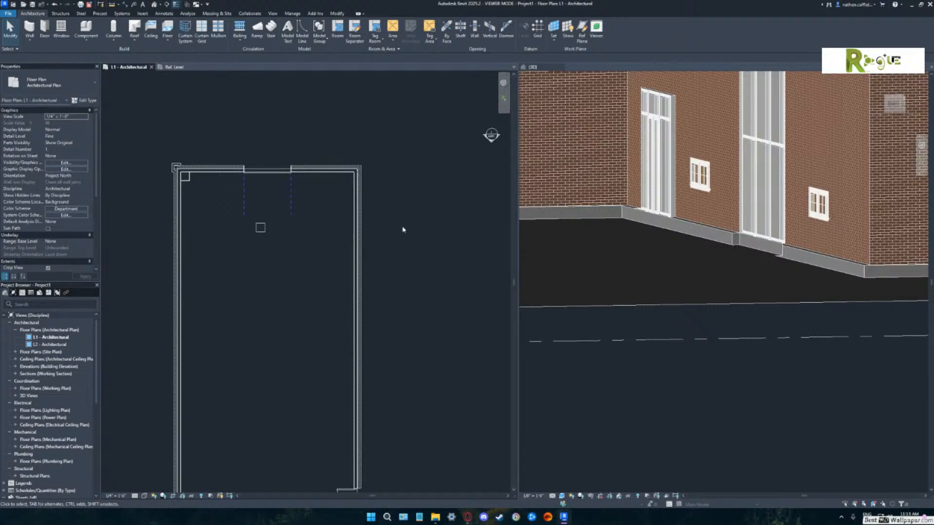
# Inspect the whole L-shaped building and its floor from above in the 3D view.
pyautogui.keyDown('shift'); pyautogui.moveTo(654, 247); pyautogui.dragTo(686, 284, button='middle'); pyautogui.keyUp('shift')
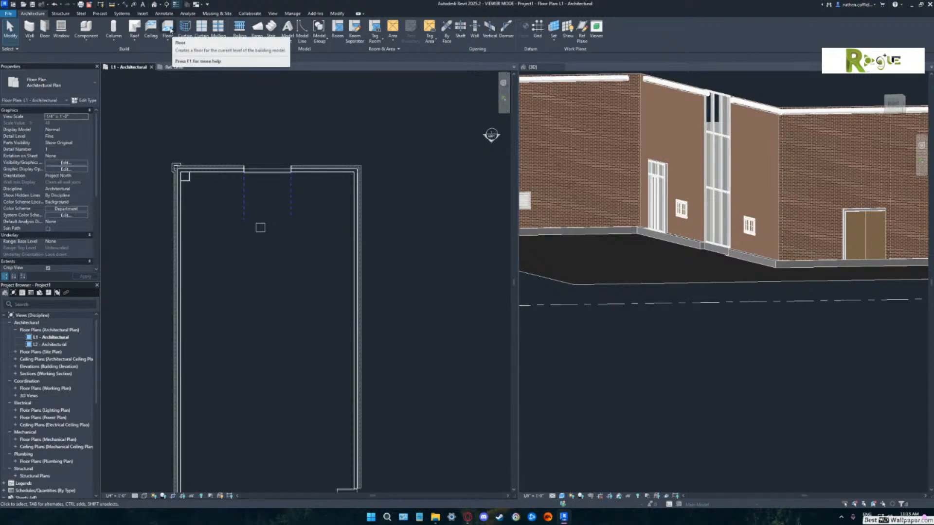
pyautogui.click(633, 275)
pyautogui.scroll(-6, 652, 310)
pyautogui.keyDown('shift'); pyautogui.moveTo(696, 348); pyautogui.dragTo(718, 426, button='middle'); pyautogui.keyUp('shift')
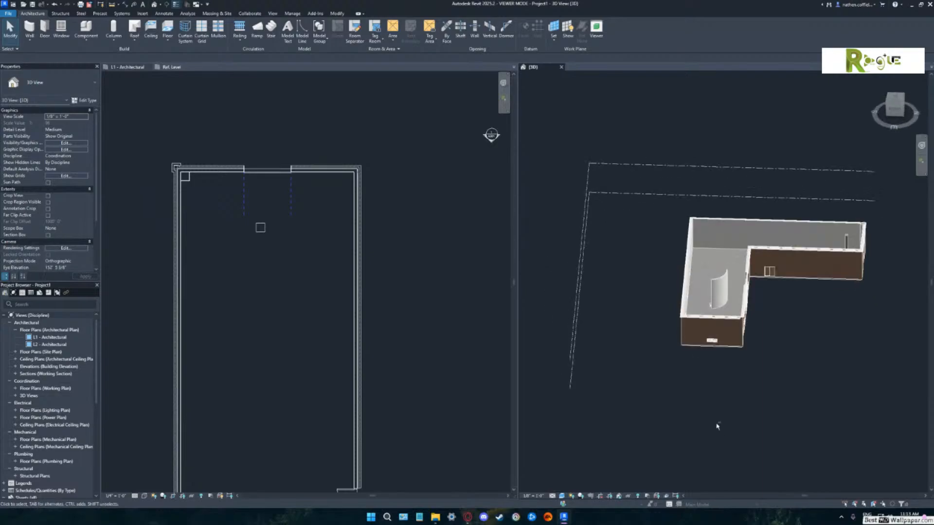
pyautogui.click(341, 144)
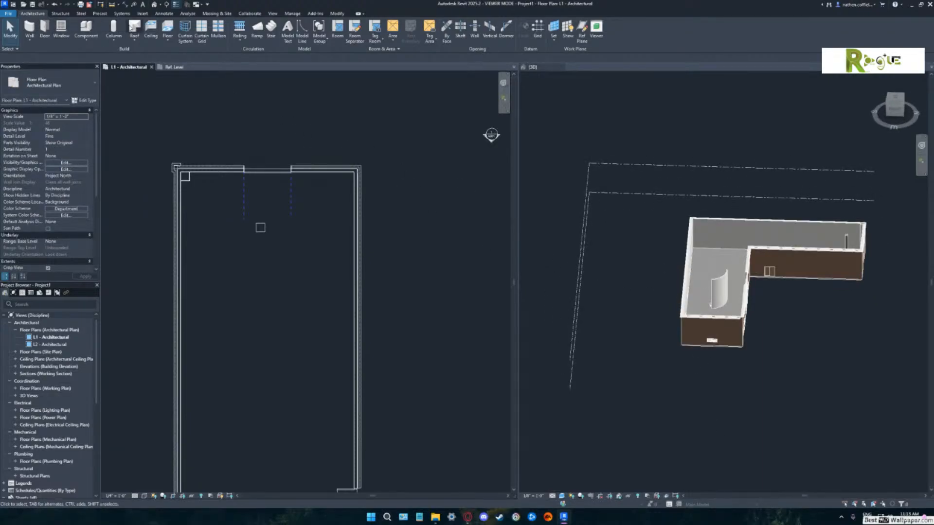
pyautogui.click(168, 27)
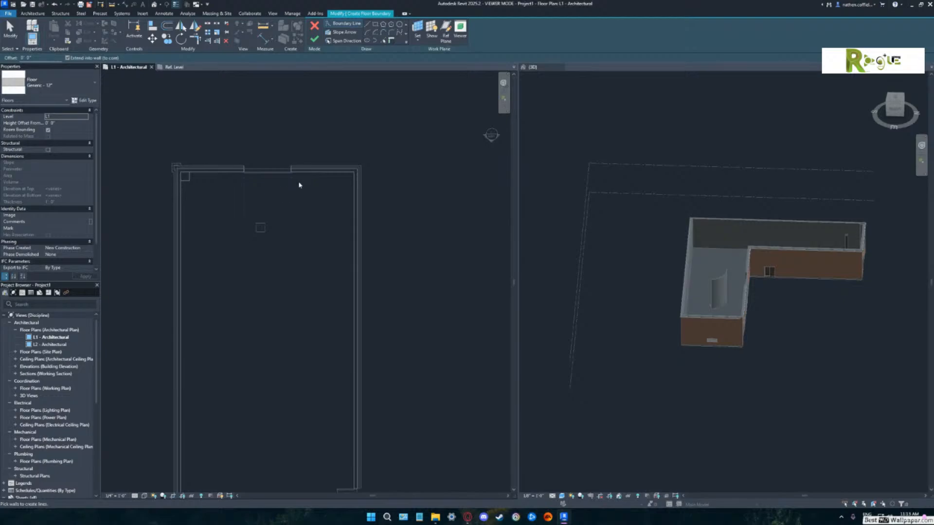
pyautogui.click(316, 25)
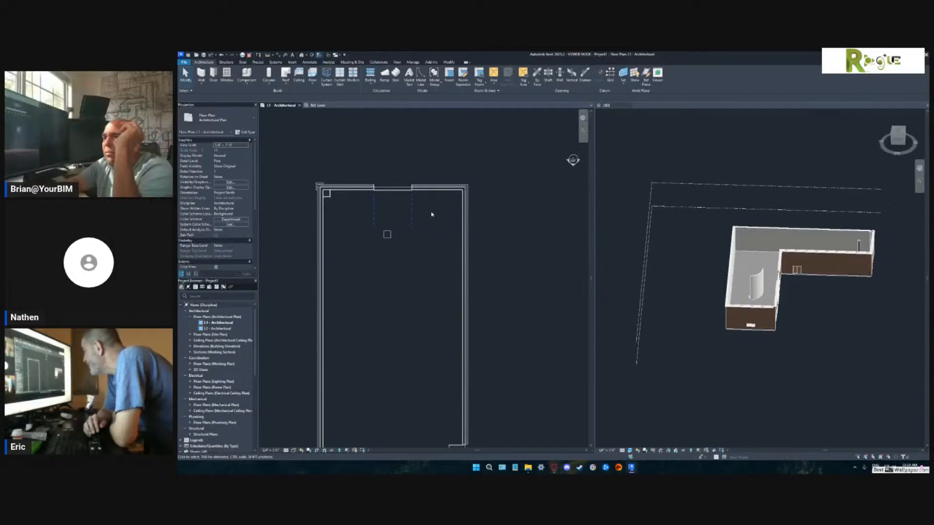
# Edit the L1 floor's boundary to cut a rectangular opening about 9'-6" wide inside the slab, beyond the freestanding column near the garage door.
pyautogui.click(753, 268)
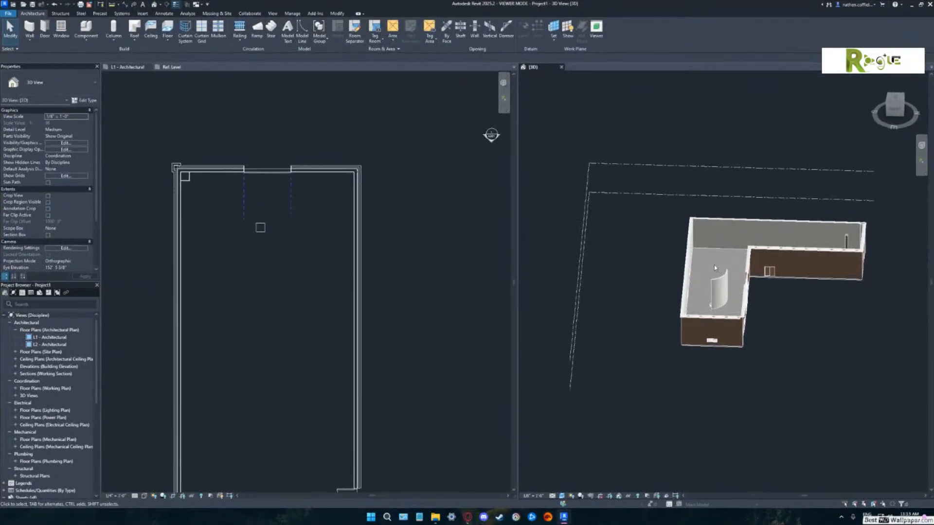
pyautogui.click(714, 255)
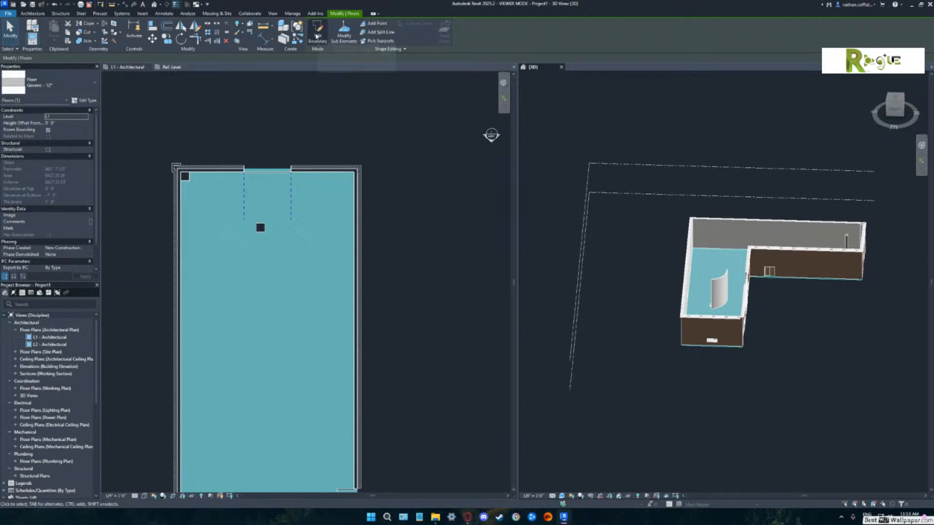
pyautogui.click(317, 33)
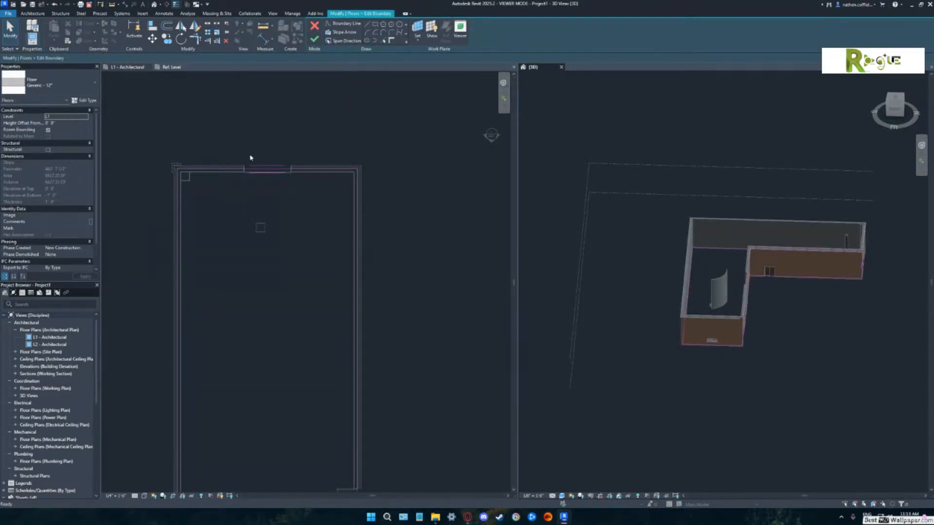
pyautogui.click(368, 23)
pyautogui.click(242, 270)
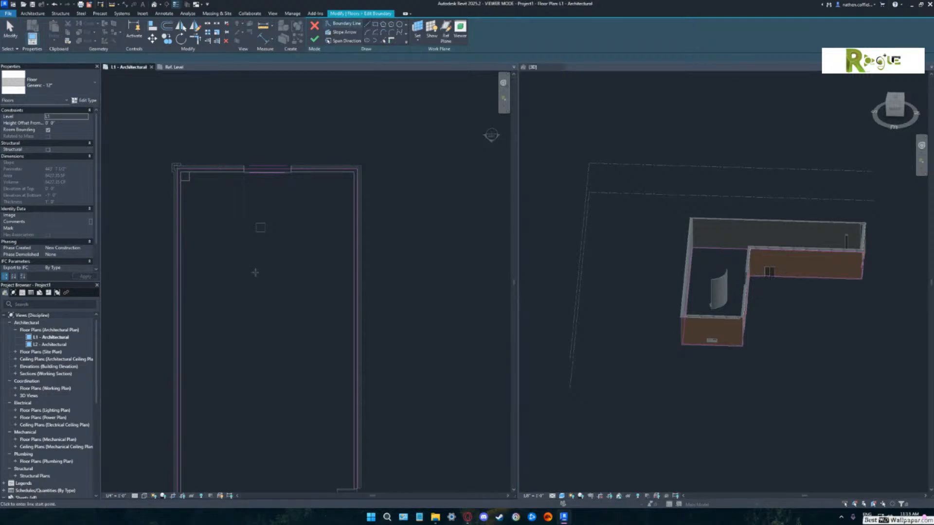
pyautogui.click(239, 270)
pyautogui.click(290, 271)
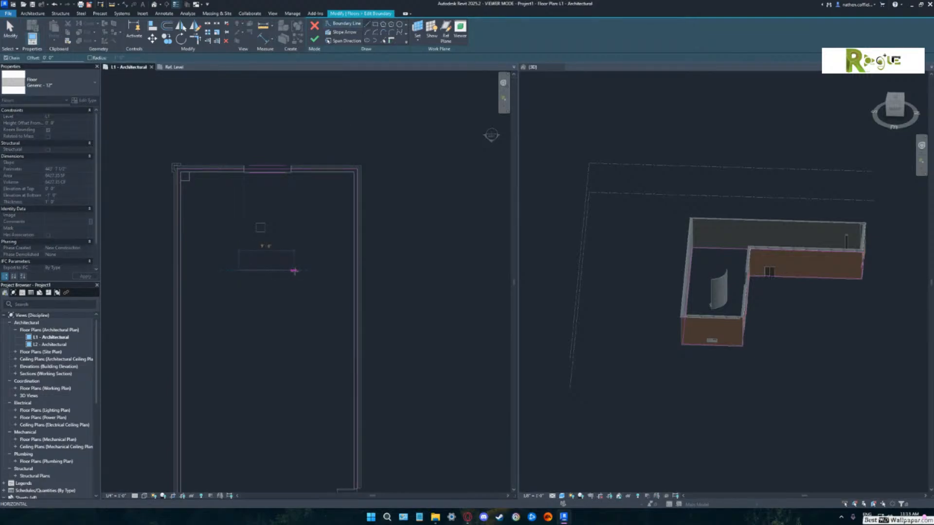
pyautogui.click(294, 319)
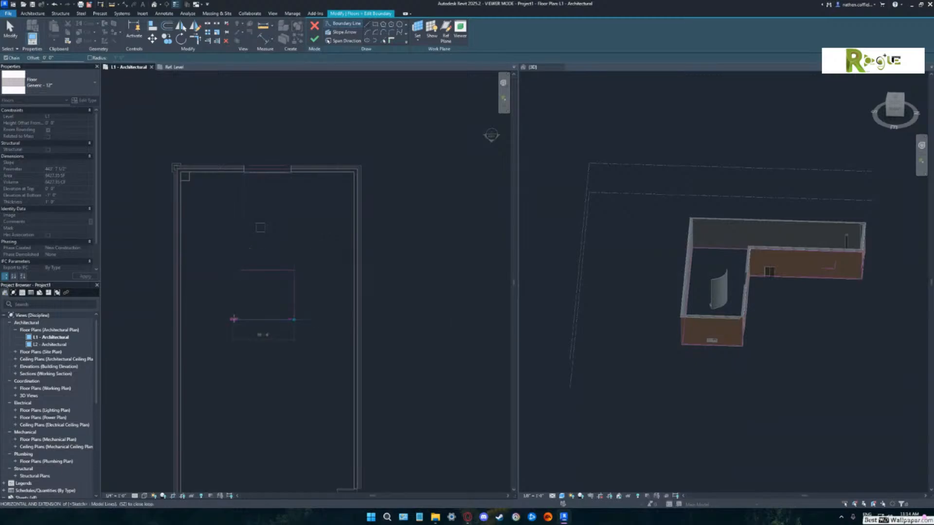
pyautogui.click(238, 319)
pyautogui.click(238, 271)
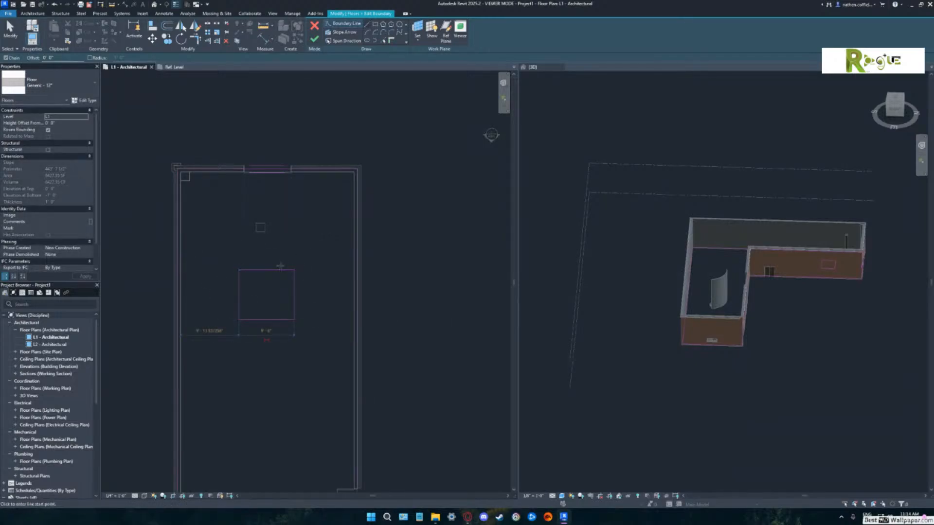
pyautogui.click(314, 41)
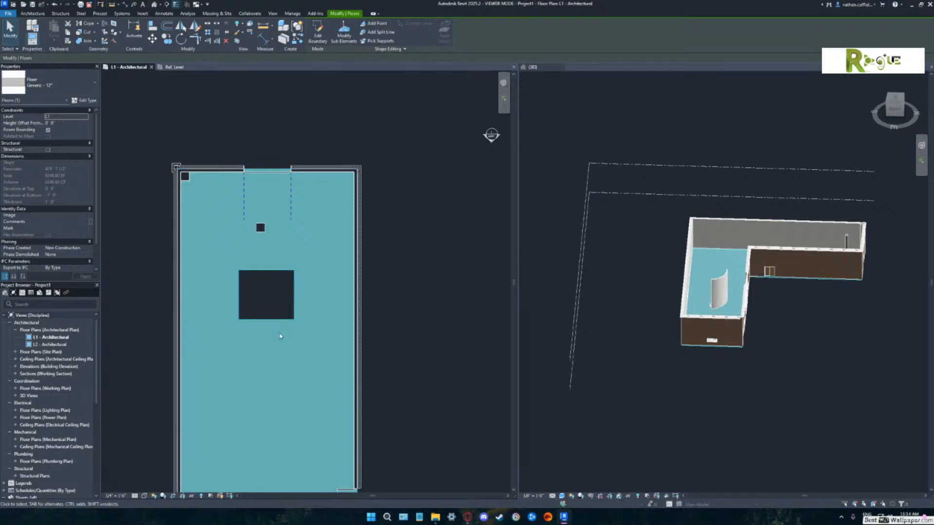
# Inspect the rectangular floor opening in the L1 plan and from above in the 3D view.
pyautogui.scroll(2, 280, 337)
pyautogui.moveTo(274, 337); pyautogui.dragTo(344, 308, button='middle')
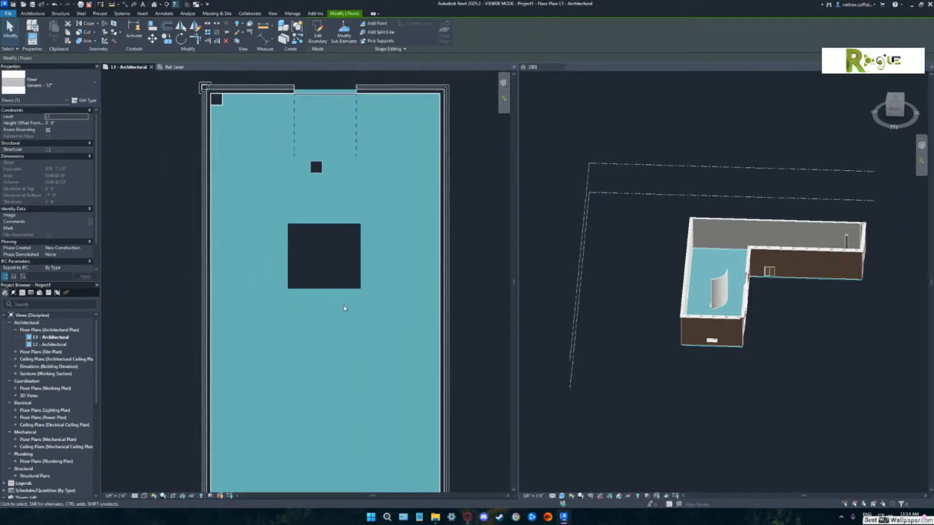
pyautogui.scroll(1, 728, 307)
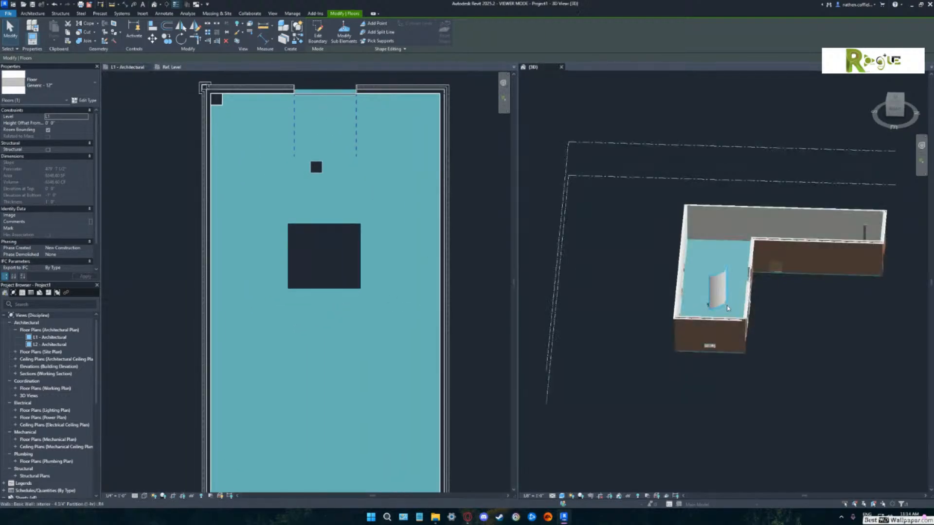
pyautogui.keyDown('shift'); pyautogui.moveTo(773, 306); pyautogui.dragTo(789, 294, button='middle'); pyautogui.keyUp('shift')
pyautogui.scroll(6, 711, 238)
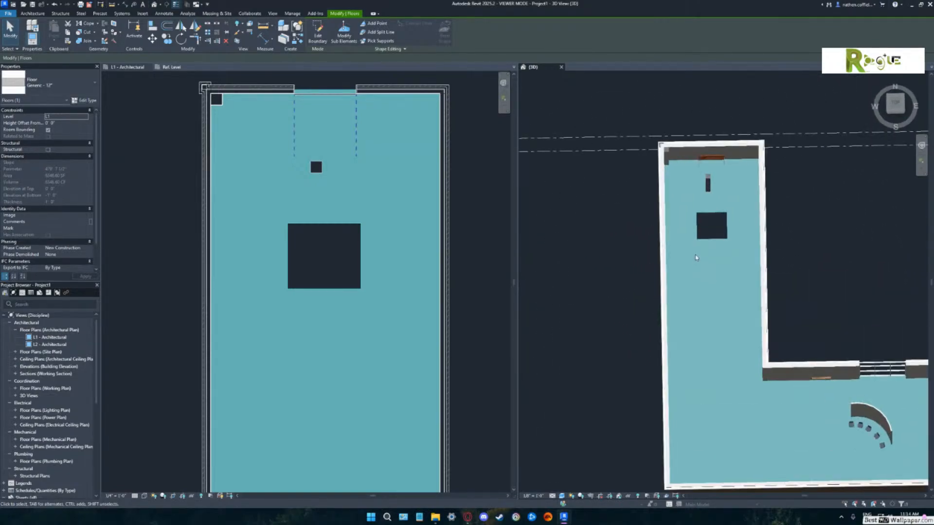
pyautogui.keyDown('shift'); pyautogui.moveTo(713, 231); pyautogui.dragTo(833, 285, button='middle'); pyautogui.keyUp('shift')
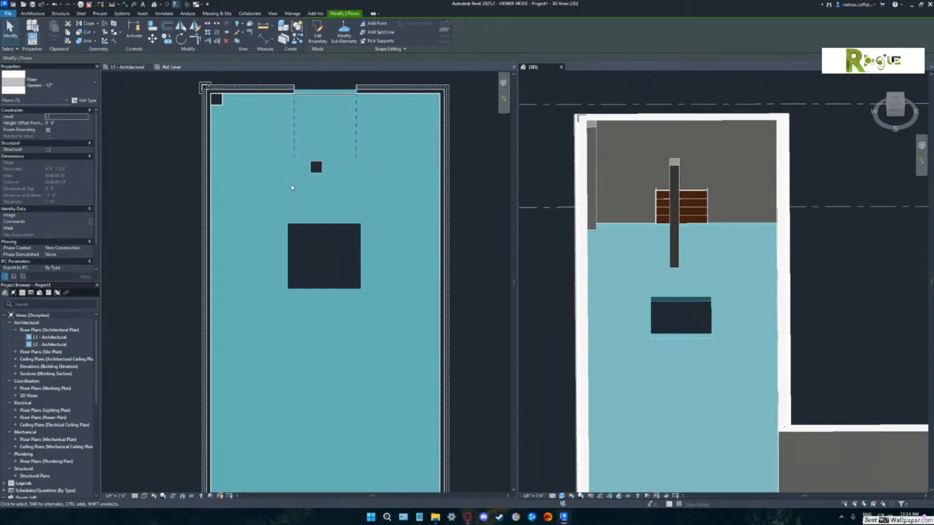
# Edit the L1 floor's boundary and sketch two lines enclosing a corner beside the garage door, about 6' wide and 11' long.
pyautogui.click(292, 202)
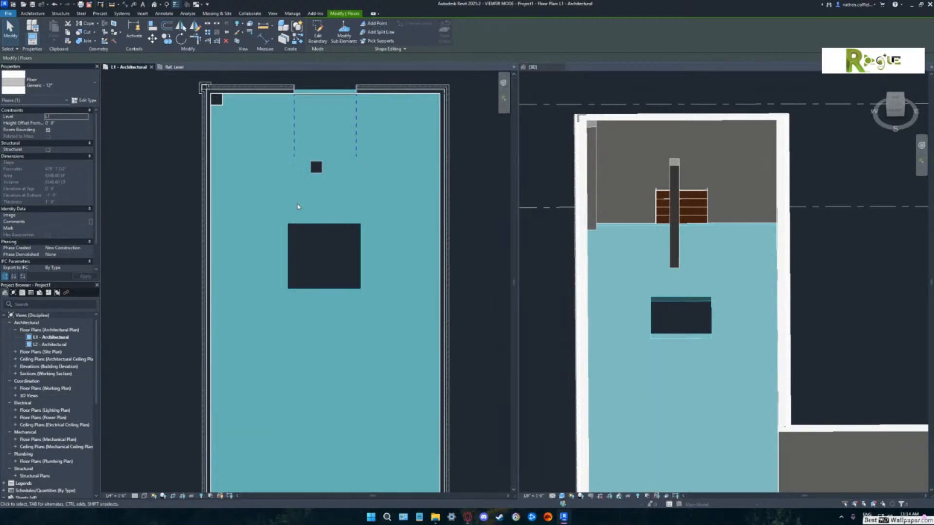
pyautogui.click(317, 32)
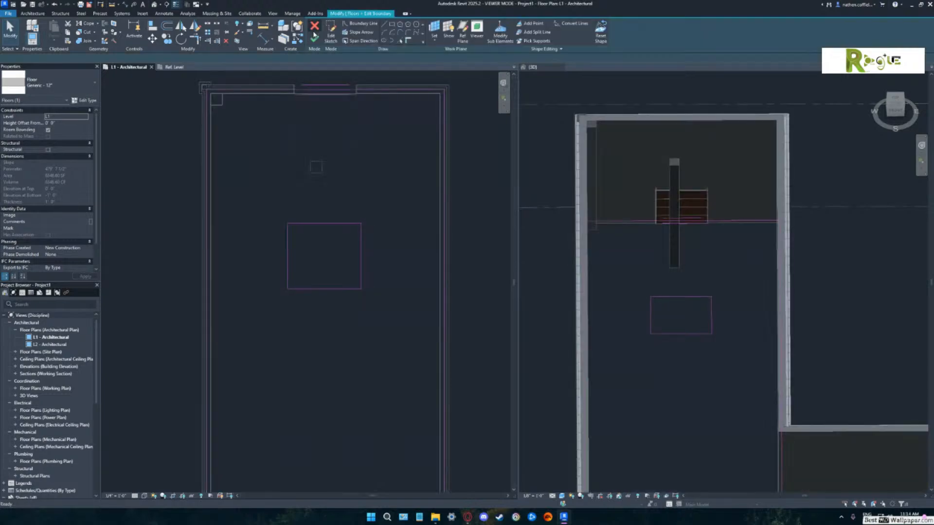
pyautogui.click(367, 28)
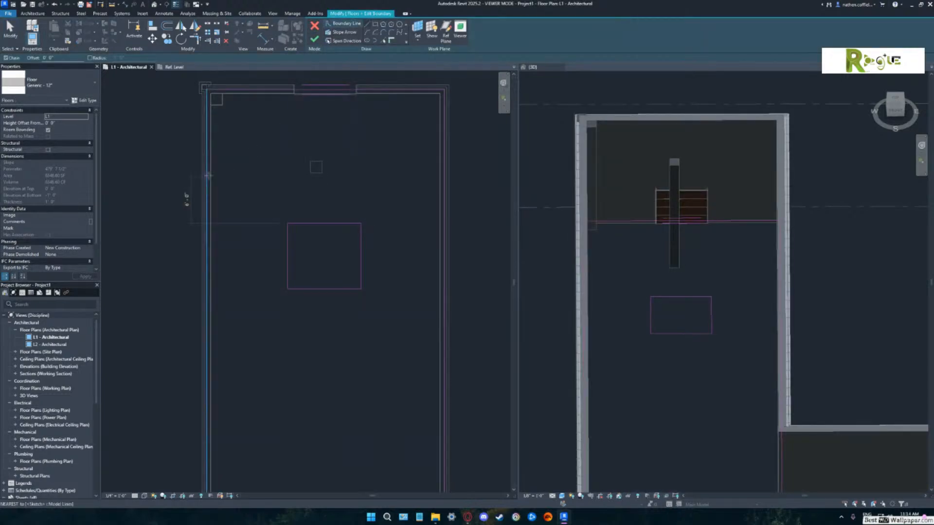
pyautogui.click(393, 94)
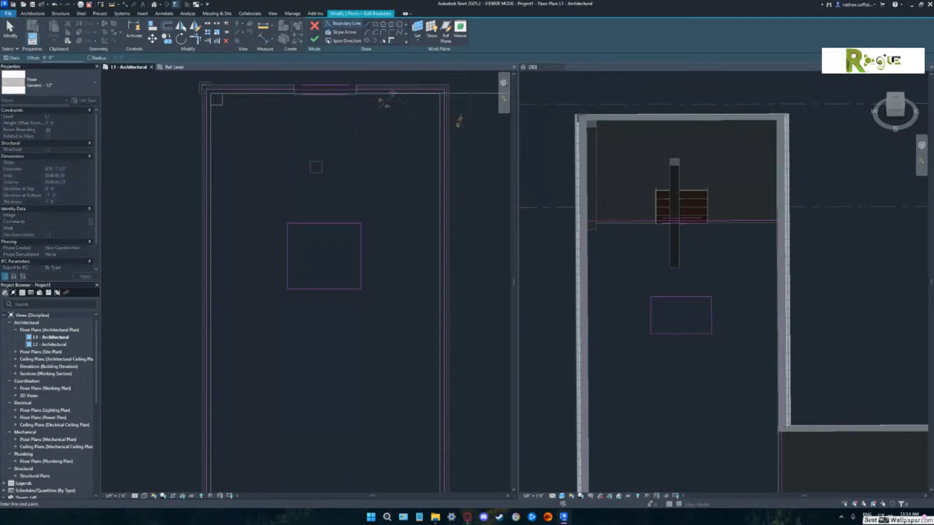
pyautogui.click(393, 179)
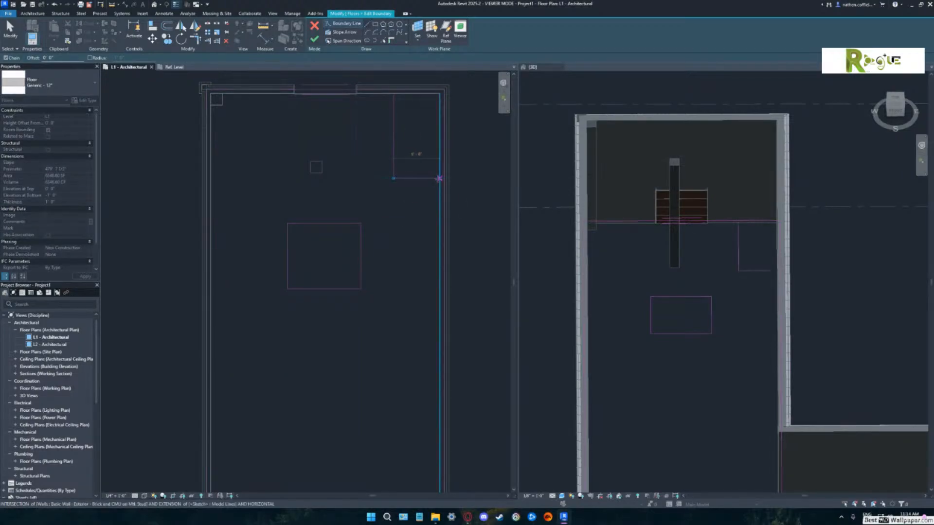
pyautogui.click(444, 178)
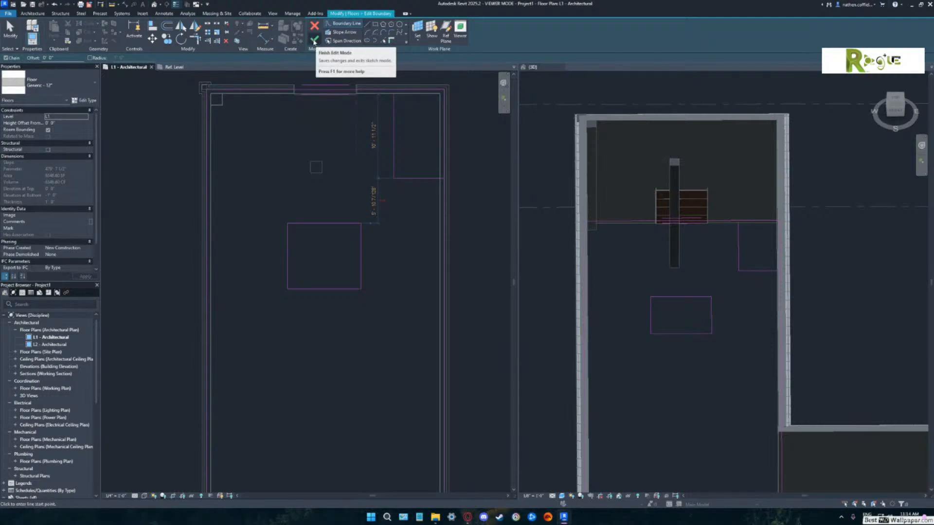
pyautogui.click(325, 87)
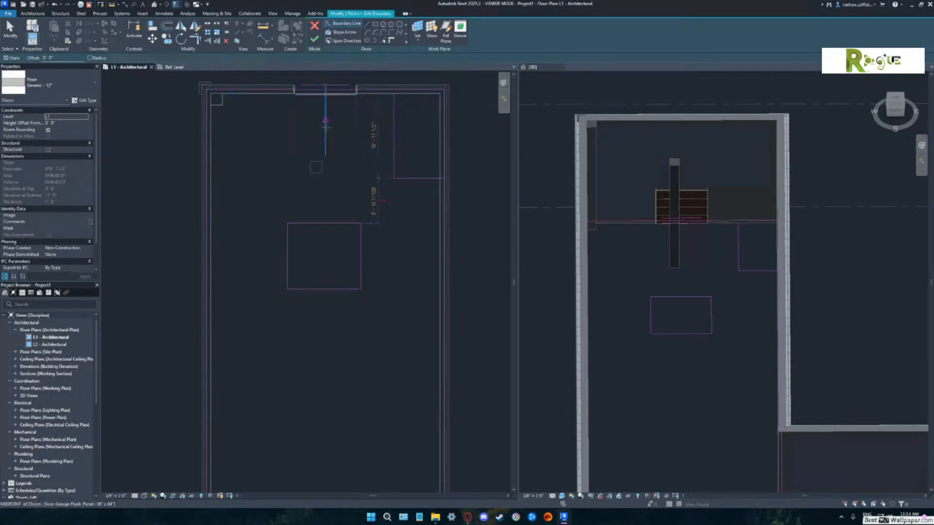
pyautogui.press('Escape')
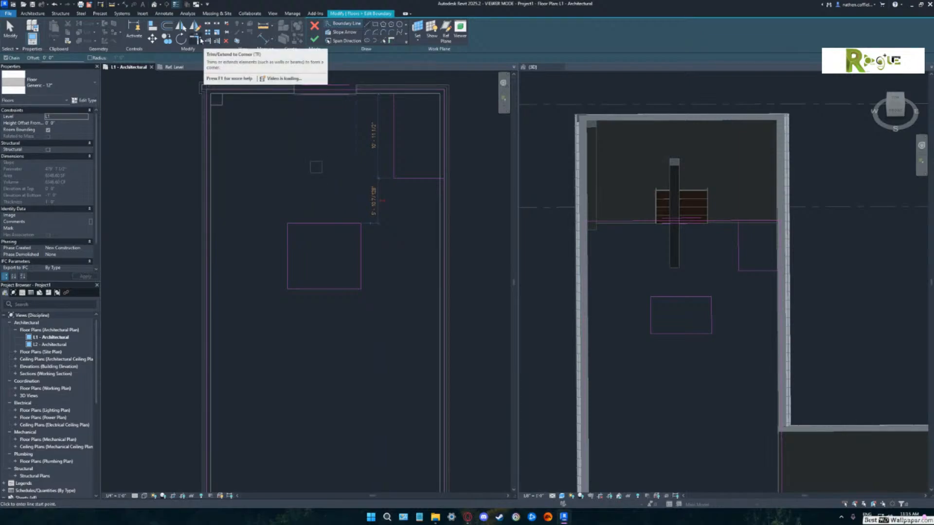
# Trim the outer floor boundary lines to the corner sketch lines and finish the sketch, cutting the rectangular notch out of the slab.
pyautogui.click(200, 40)
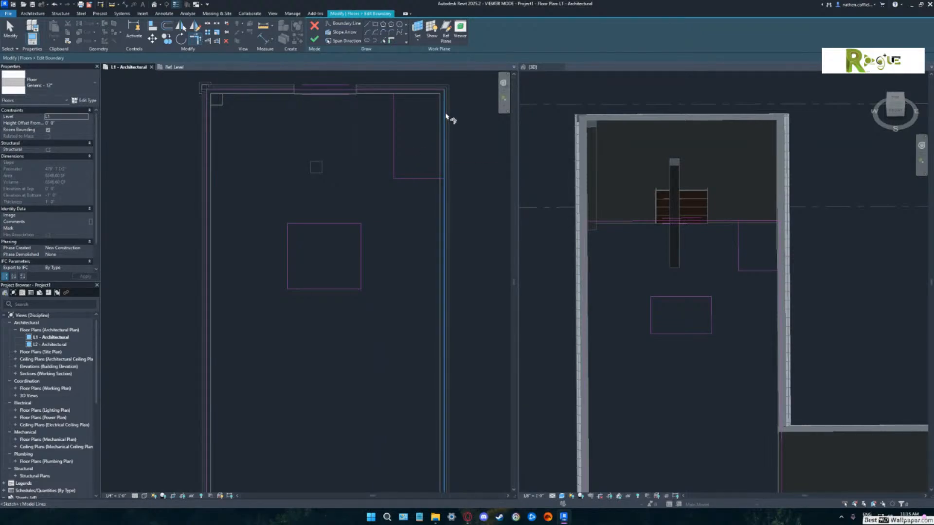
pyautogui.click(420, 179)
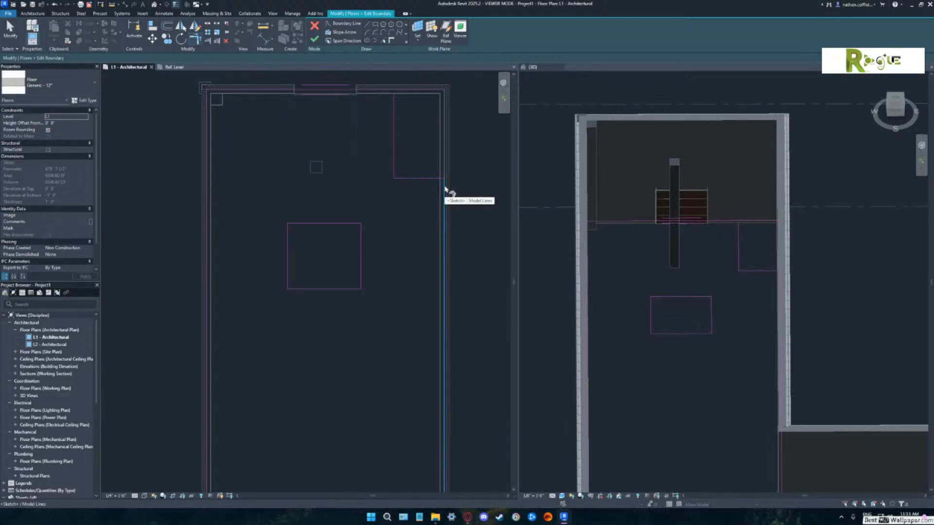
pyautogui.click(409, 92)
pyautogui.click(54, 4)
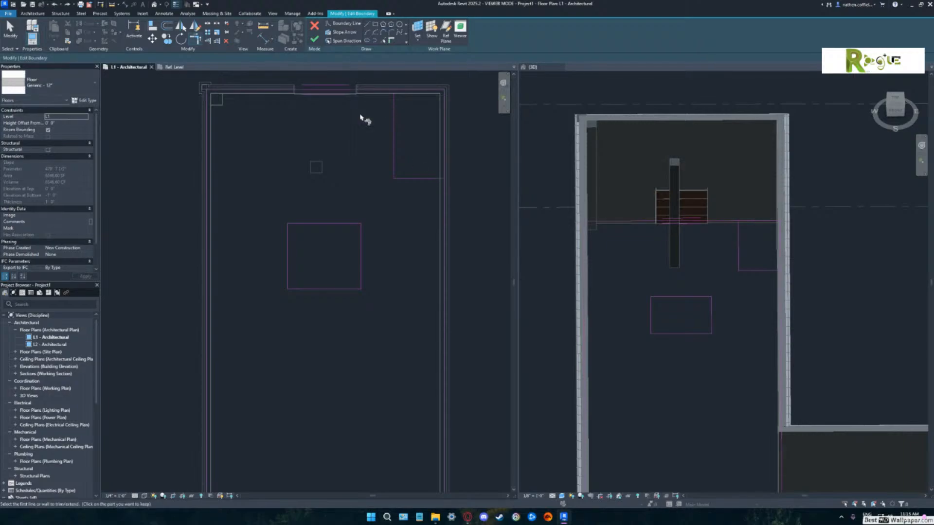
pyautogui.click(194, 38)
pyautogui.rightClick(378, 91)
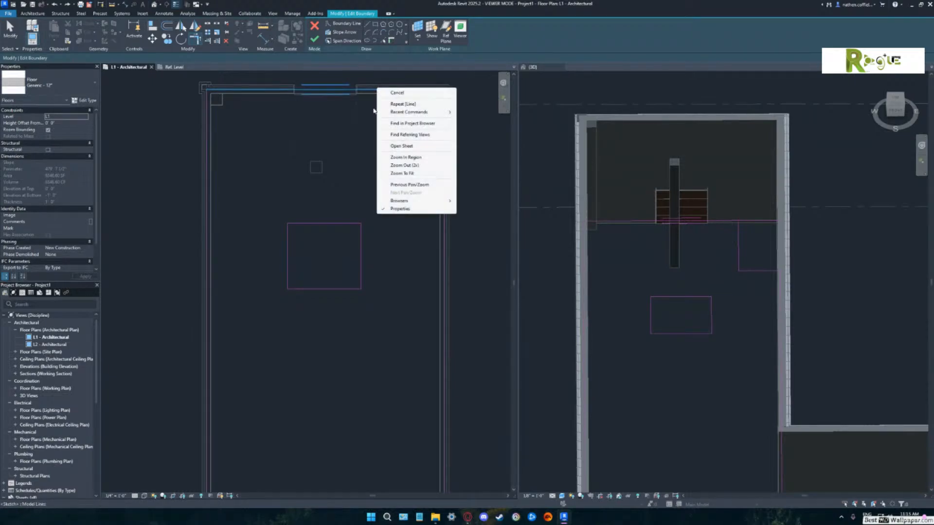
pyautogui.click(380, 93)
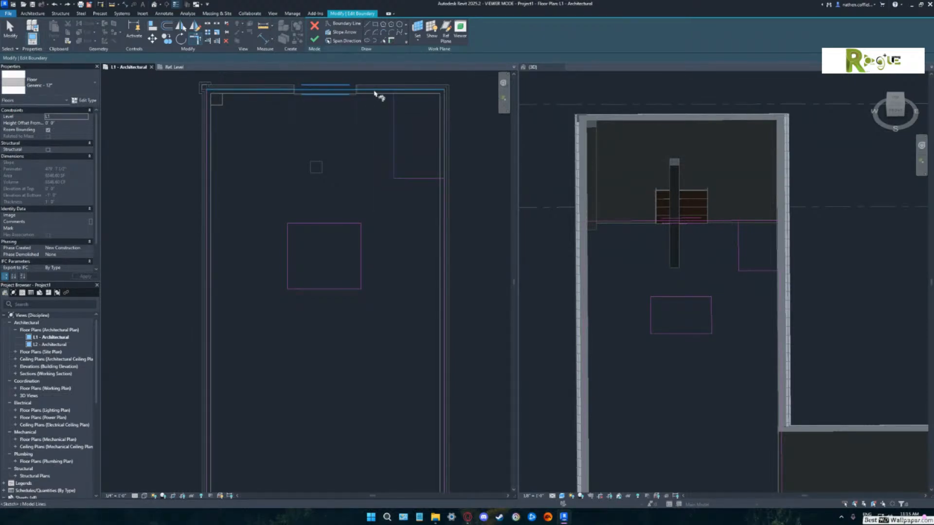
pyautogui.press('t')
pyautogui.press('r')
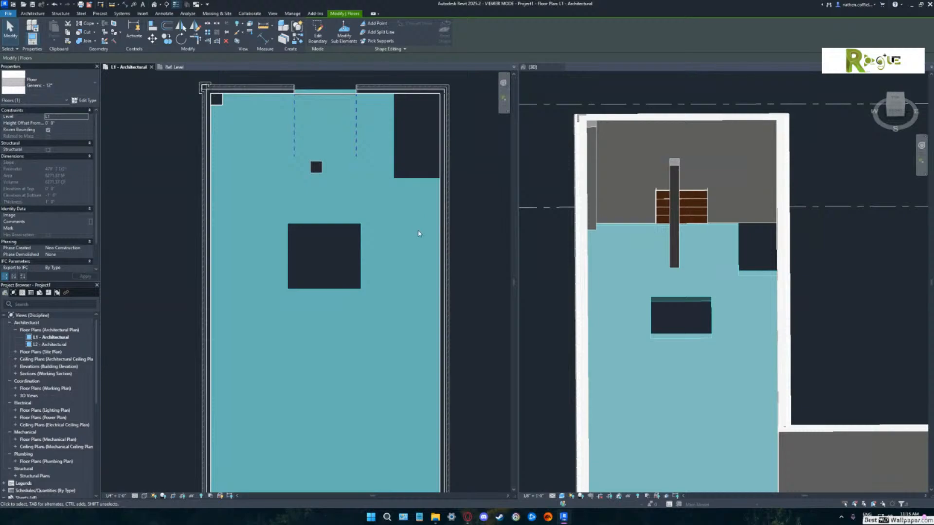
# Edit the floor's boundary to add a square slab island of about 2'-6" per side inside the rectangular opening.
pyautogui.moveTo(415, 228); pyautogui.dragTo(410, 235, button='middle')
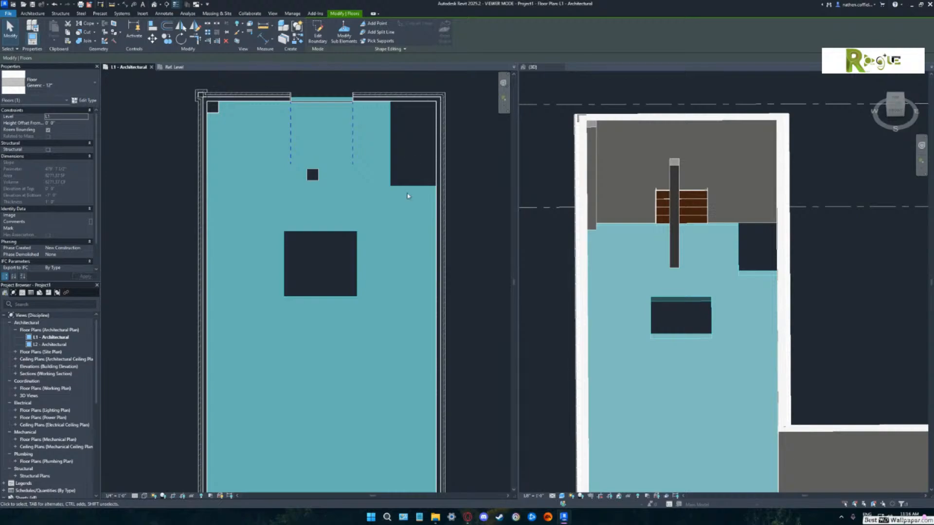
pyautogui.moveTo(399, 204); pyautogui.dragTo(374, 231, button='middle')
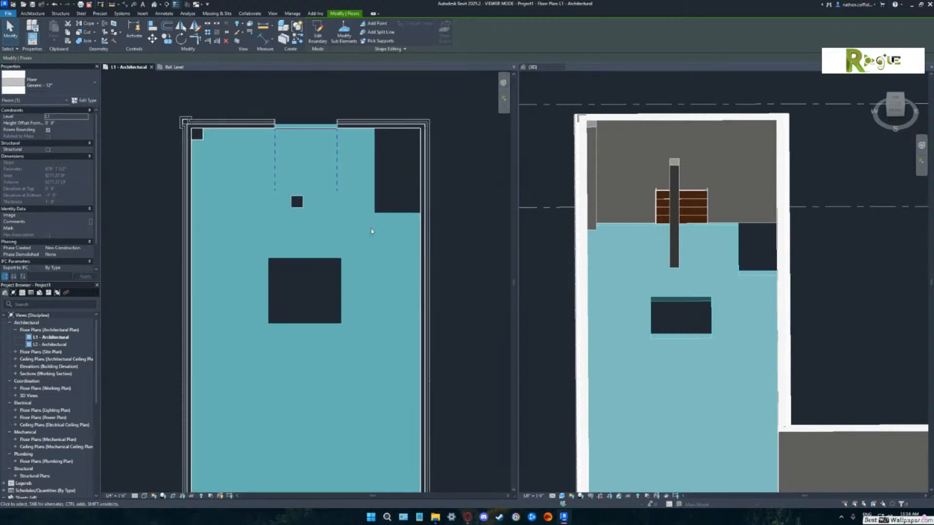
pyautogui.click(638, 280)
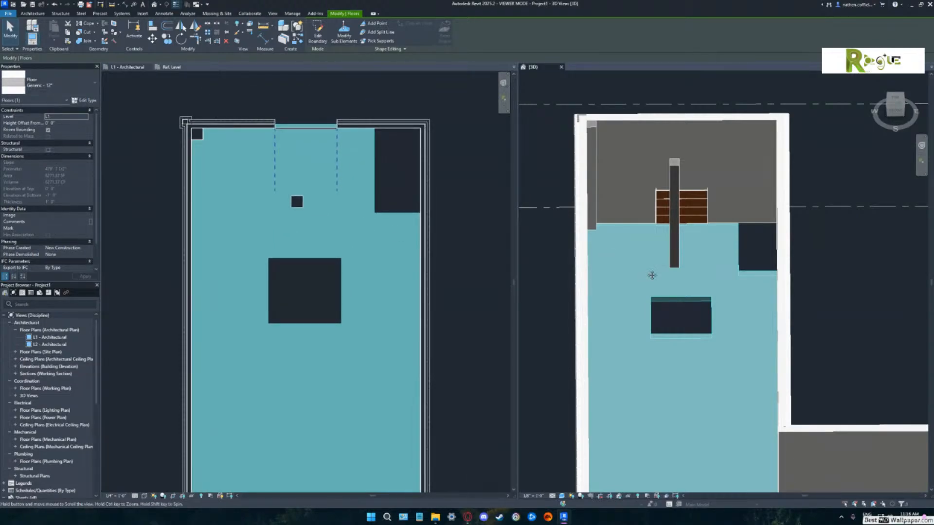
pyautogui.keyDown('shift'); pyautogui.moveTo(650, 273); pyautogui.dragTo(650, 298, button='middle'); pyautogui.keyUp('shift')
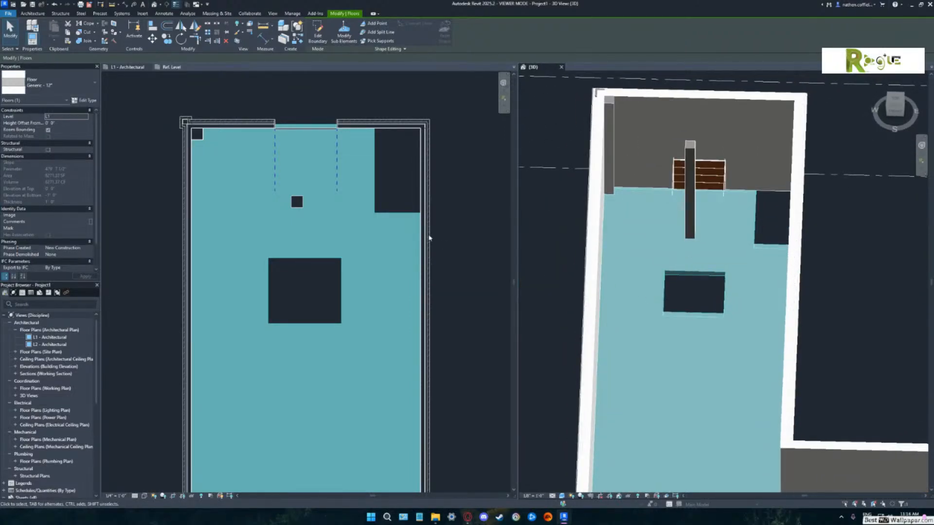
pyautogui.click(394, 229)
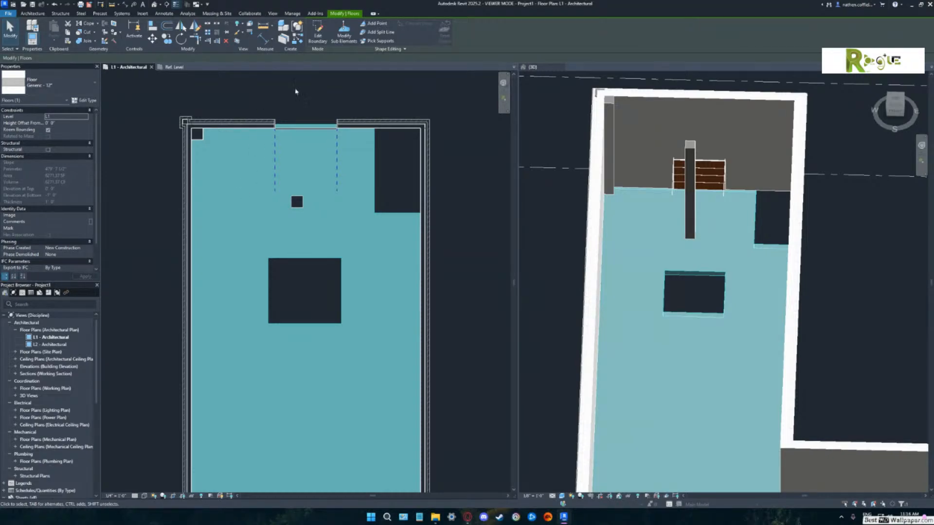
pyautogui.click(318, 32)
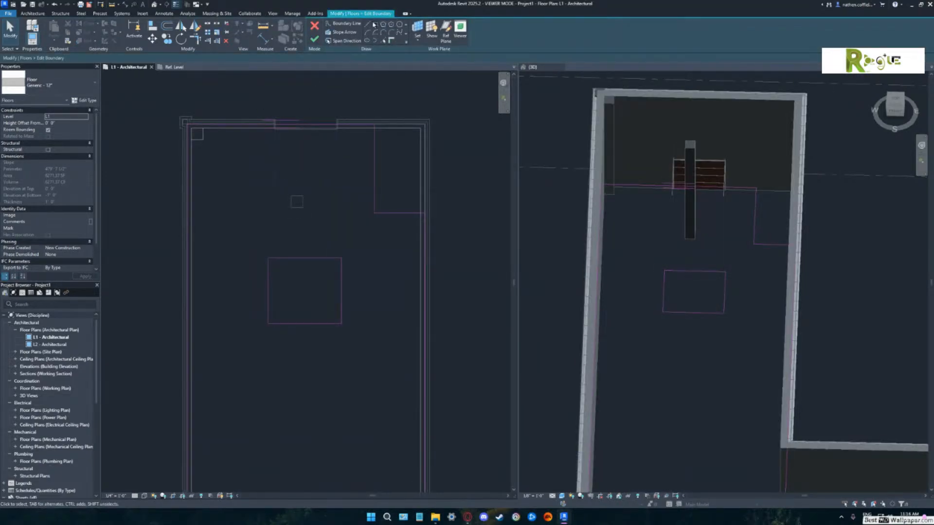
pyautogui.click(372, 24)
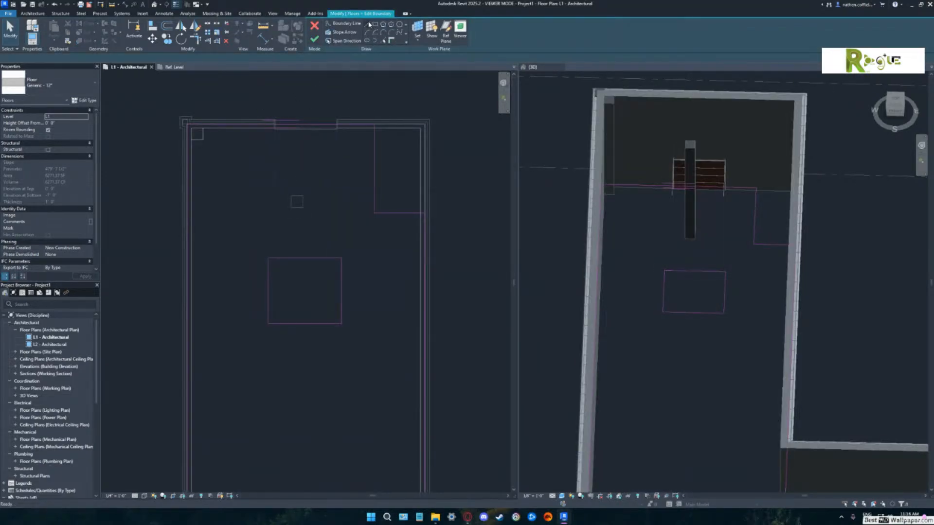
pyautogui.click(313, 280)
pyautogui.click(313, 299)
pyautogui.click(295, 299)
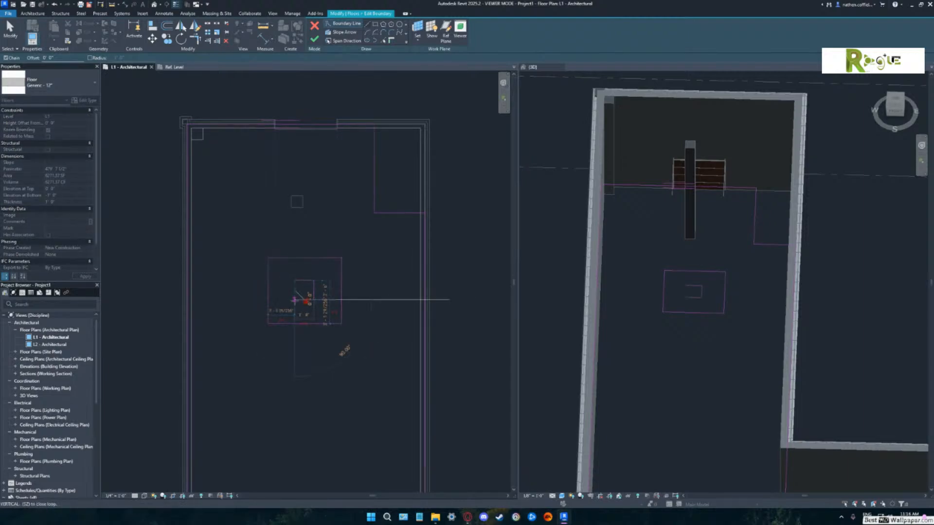
pyautogui.click(295, 280)
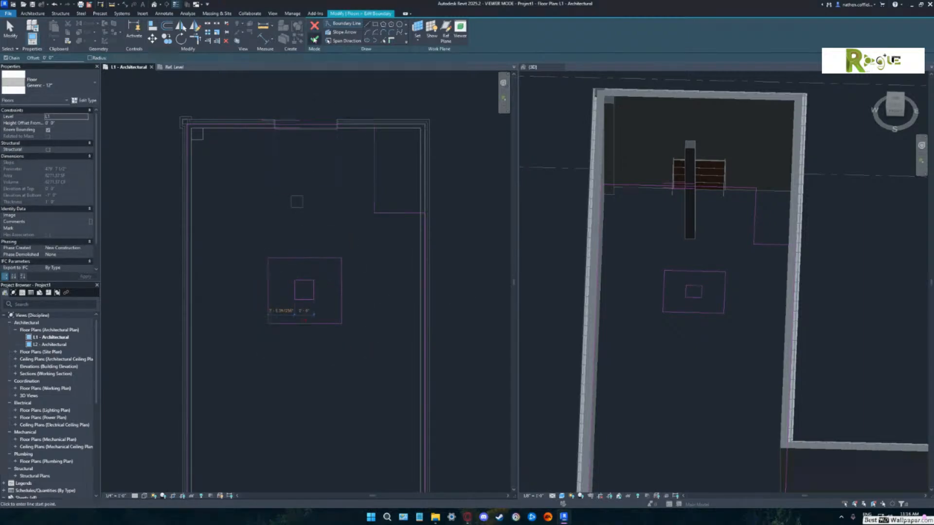
pyautogui.click(314, 40)
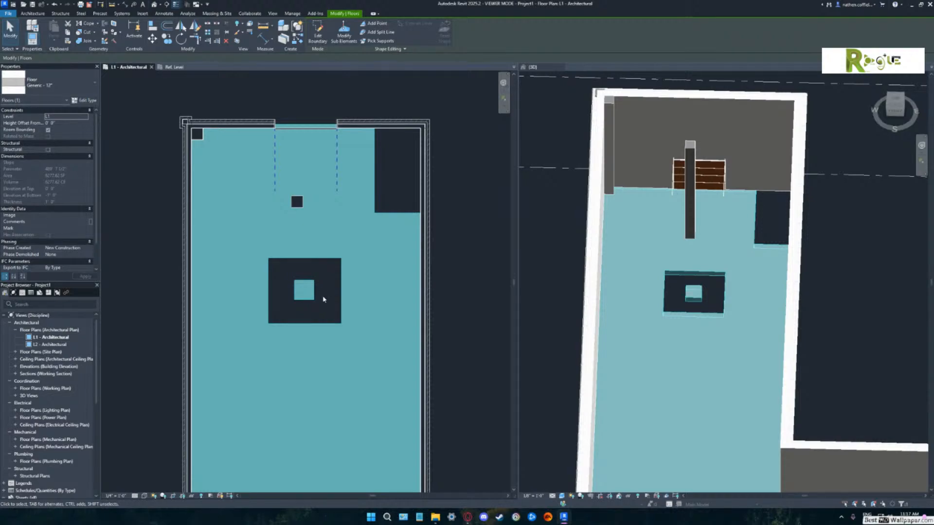
# Edit the floor's boundary to add a smaller rectangular island about 1' wide inside the opening, near its upper-left corner in plan.
pyautogui.click(318, 32)
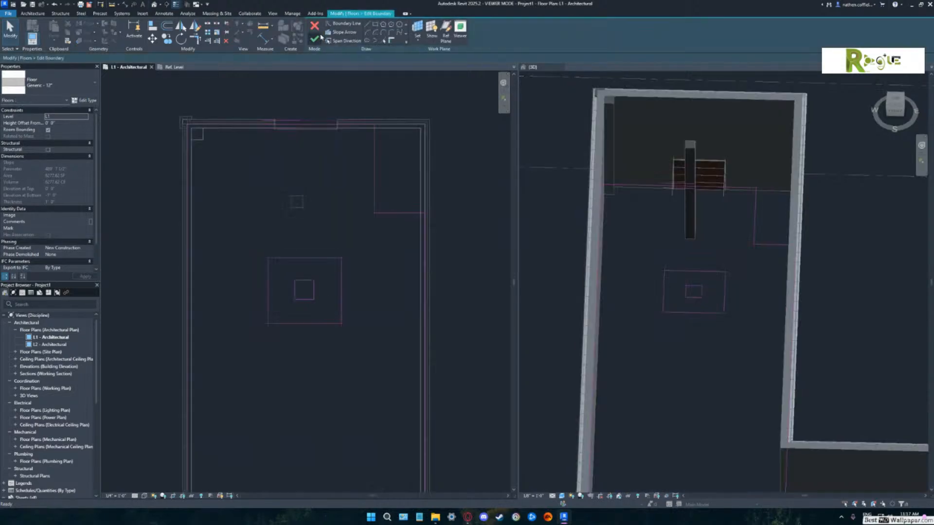
pyautogui.click(376, 24)
pyautogui.click(280, 265)
pyautogui.click(288, 277)
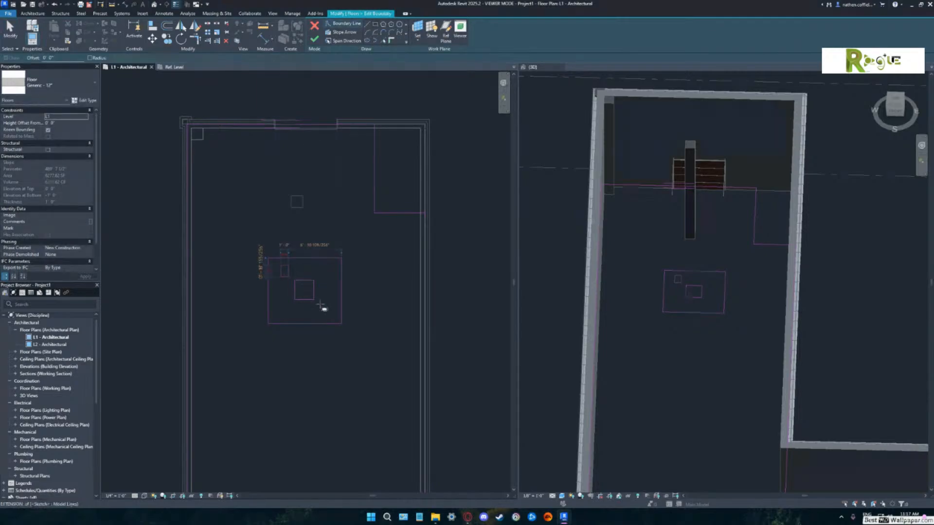
pyautogui.click(314, 39)
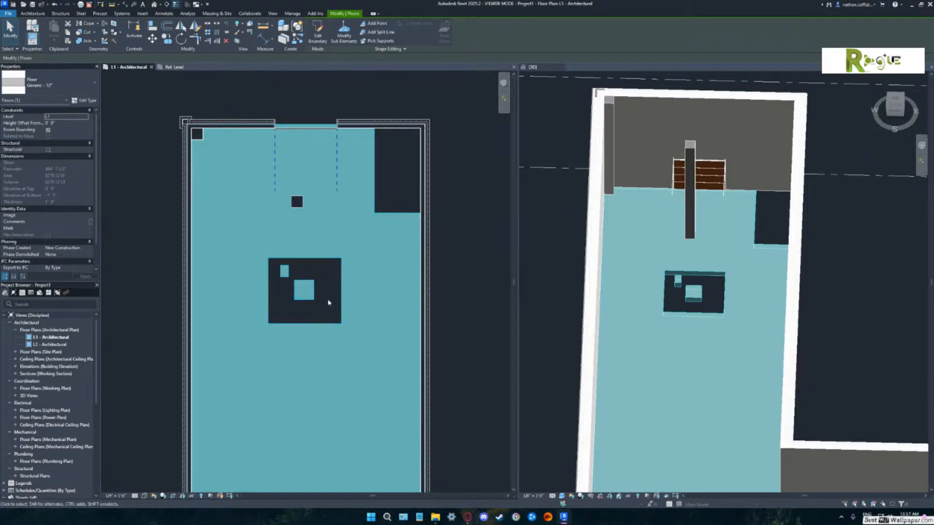
# Reopen the floor's boundary sketch and finish it without making changes.
pyautogui.moveTo(318, 319); pyautogui.dragTo(325, 294, button='middle')
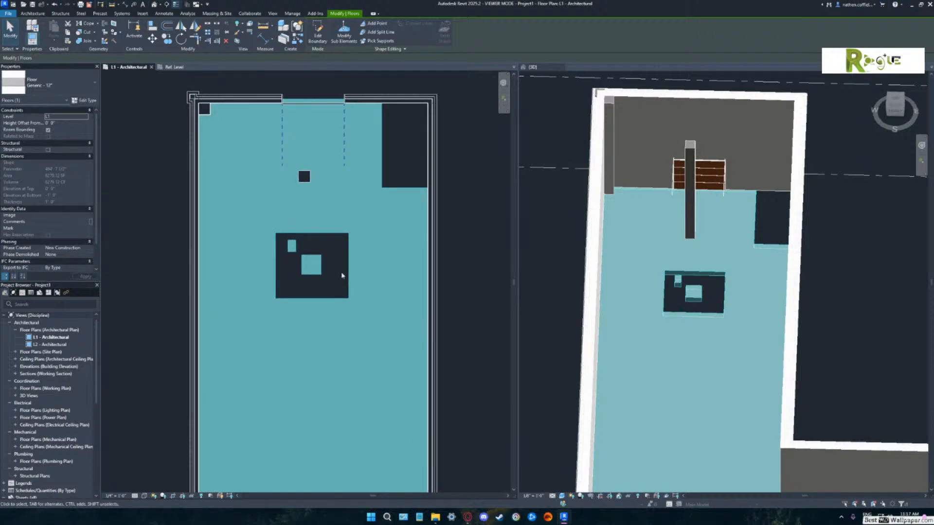
pyautogui.moveTo(703, 345); pyautogui.dragTo(680, 285, button='middle')
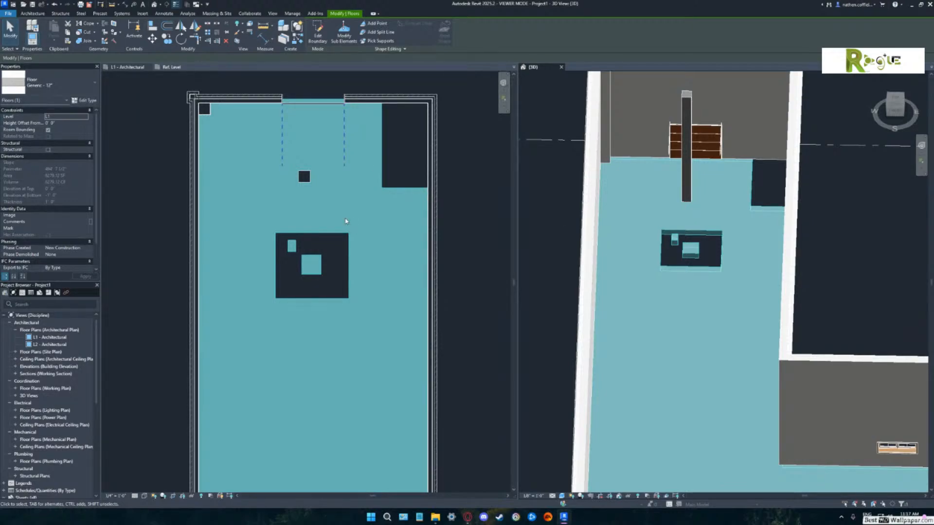
pyautogui.doubleClick(331, 166)
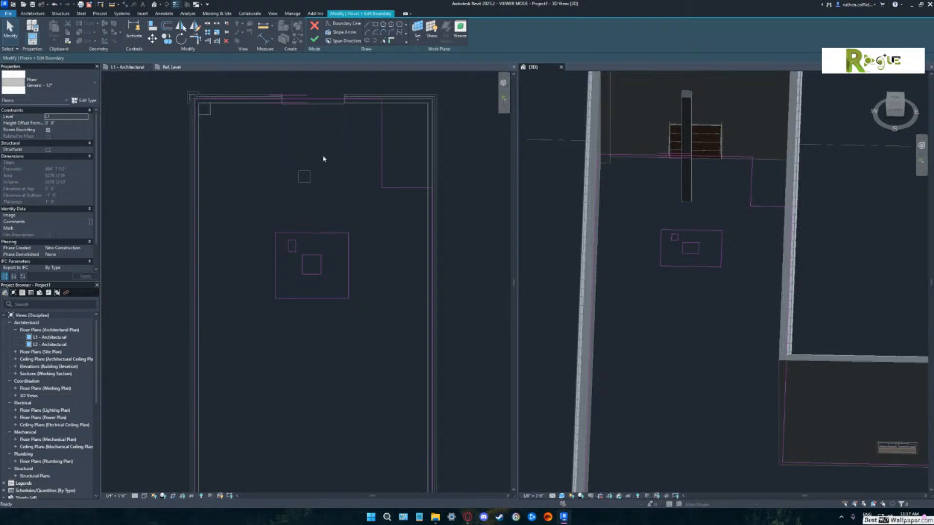
pyautogui.click(314, 40)
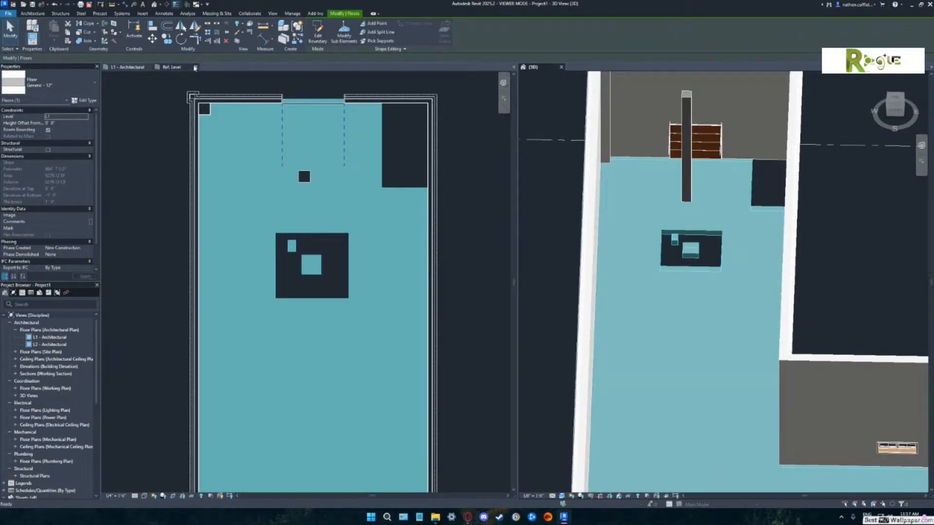
# Place a Thickened 24" x 12" slab edge along the right-hand edge, in plan, of the floor's central rectangular opening.
pyautogui.click(176, 115)
pyautogui.click(33, 13)
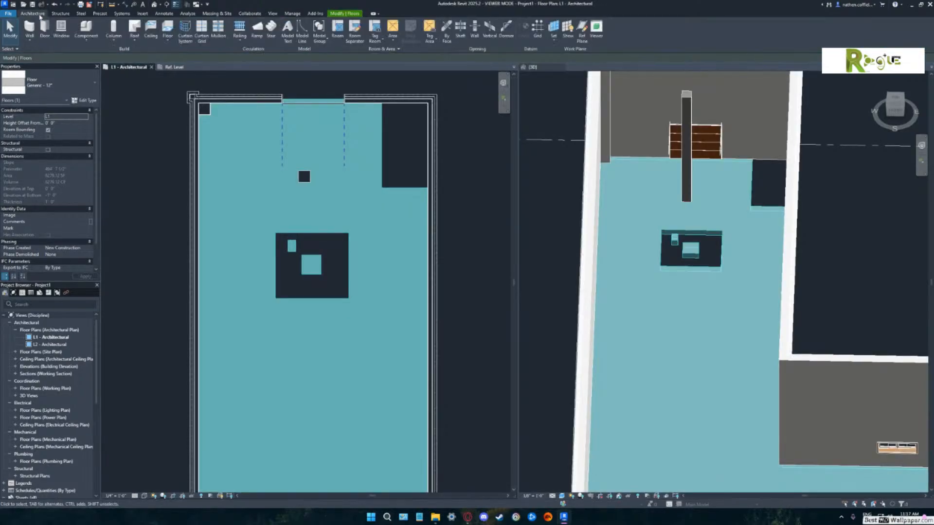
pyautogui.click(168, 42)
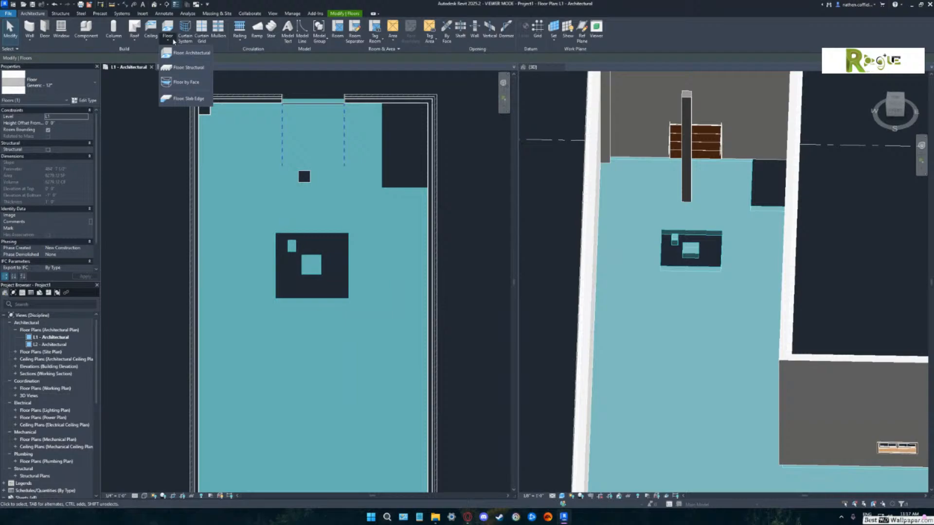
pyautogui.click(185, 99)
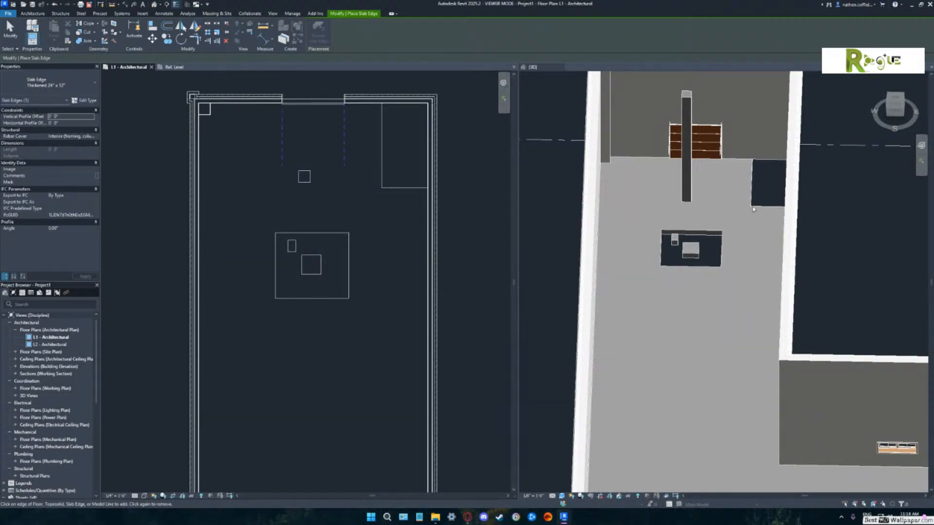
pyautogui.click(859, 214)
pyautogui.keyDown('shift'); pyautogui.moveTo(739, 233); pyautogui.dragTo(744, 259, button='middle'); pyautogui.keyUp('shift')
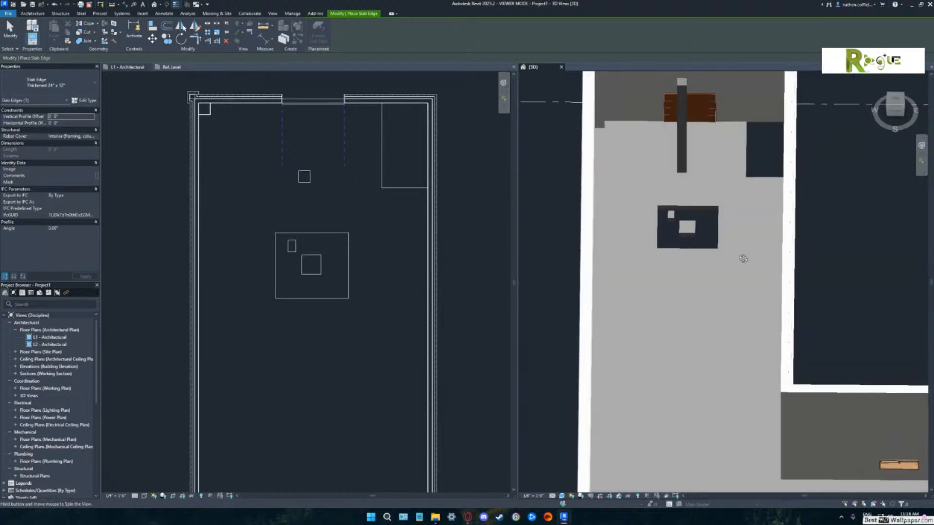
pyautogui.click(719, 213)
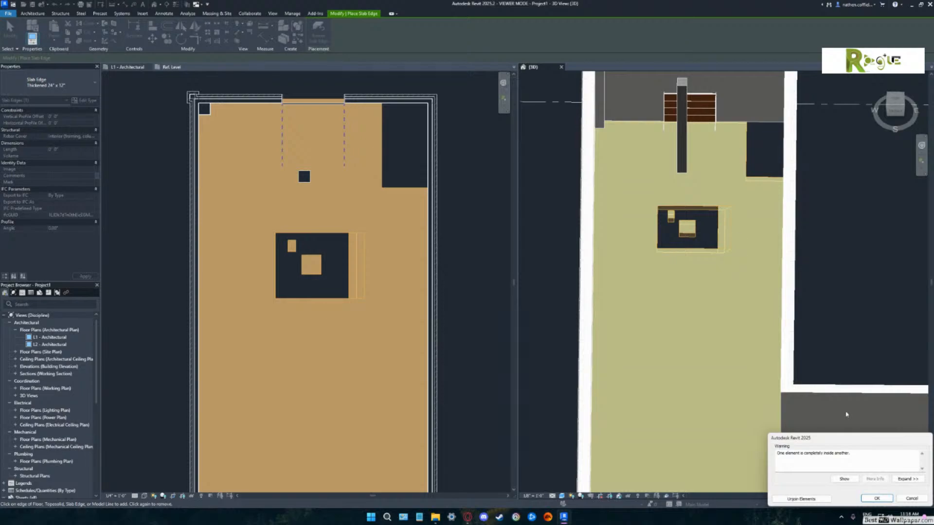
pyautogui.click(877, 499)
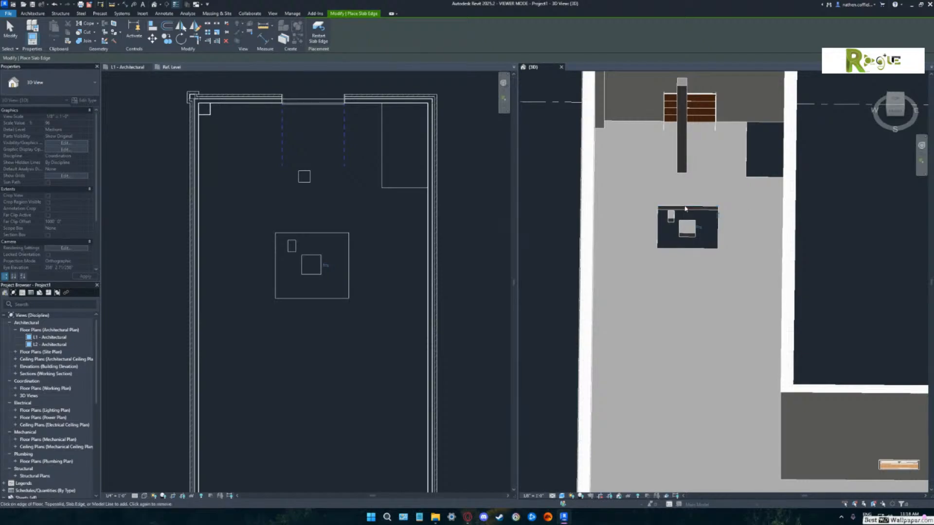
# Extend the slab edge along the opening's upper edge in plan and end the placement.
pyautogui.moveTo(694, 267); pyautogui.dragTo(709, 324, button='middle')
pyautogui.scroll(3, 714, 321)
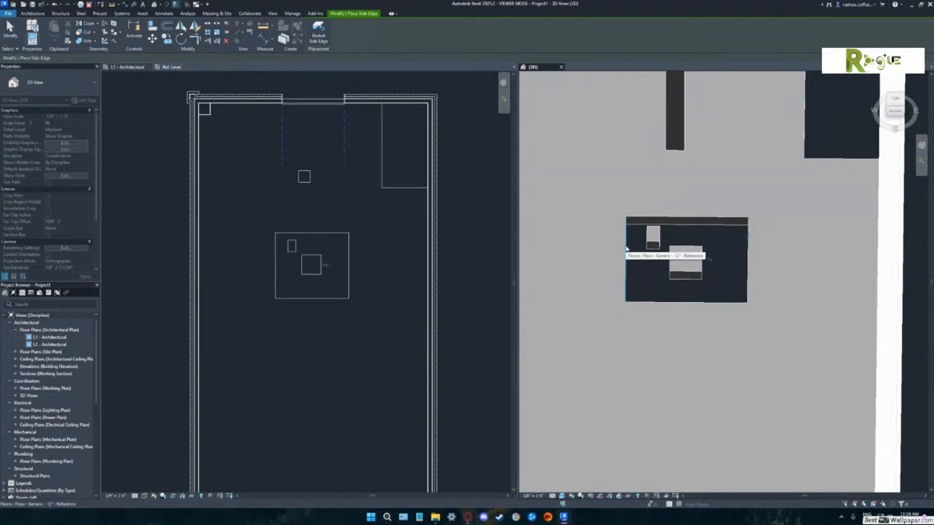
pyautogui.click(714, 227)
pyautogui.press('Escape')
pyautogui.press('Escape')
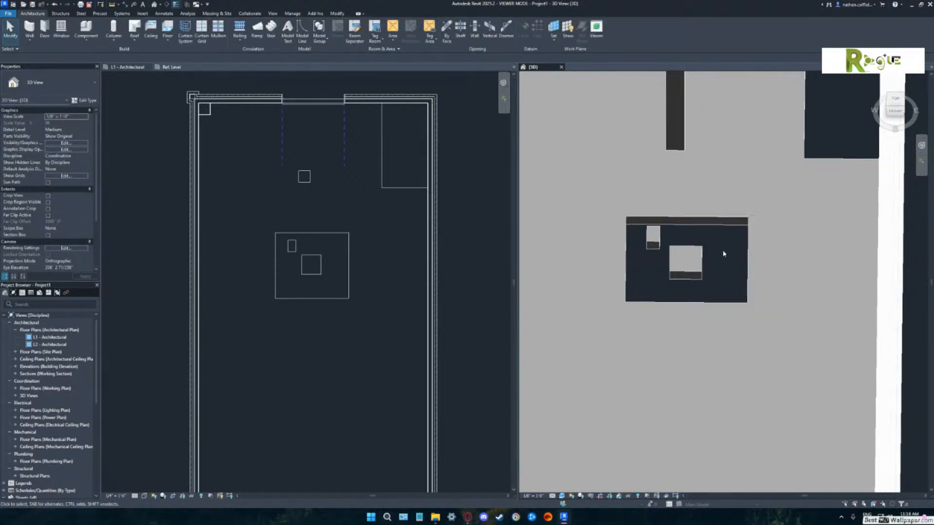
# Change the profile in the opening's slab edge type to Family1 : Family1.
pyautogui.moveTo(728, 285); pyautogui.dragTo(696, 352, button='middle')
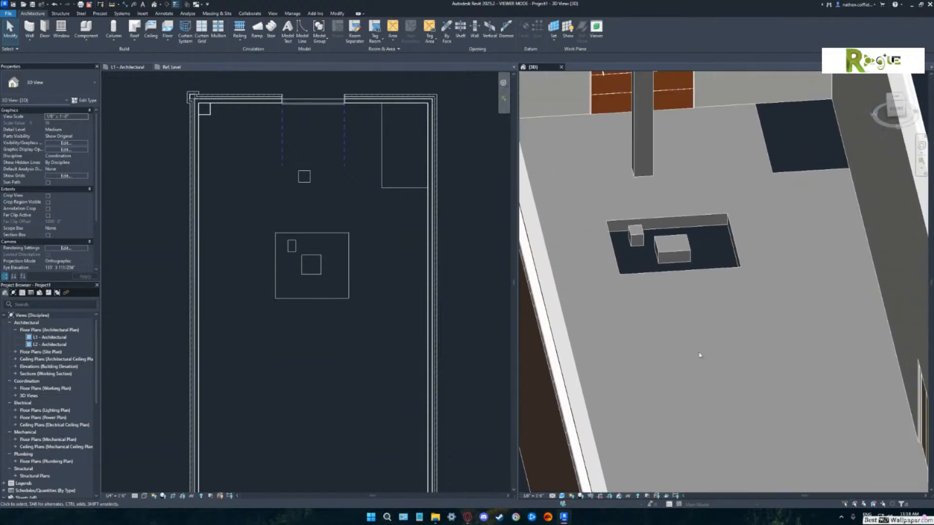
pyautogui.click(729, 231)
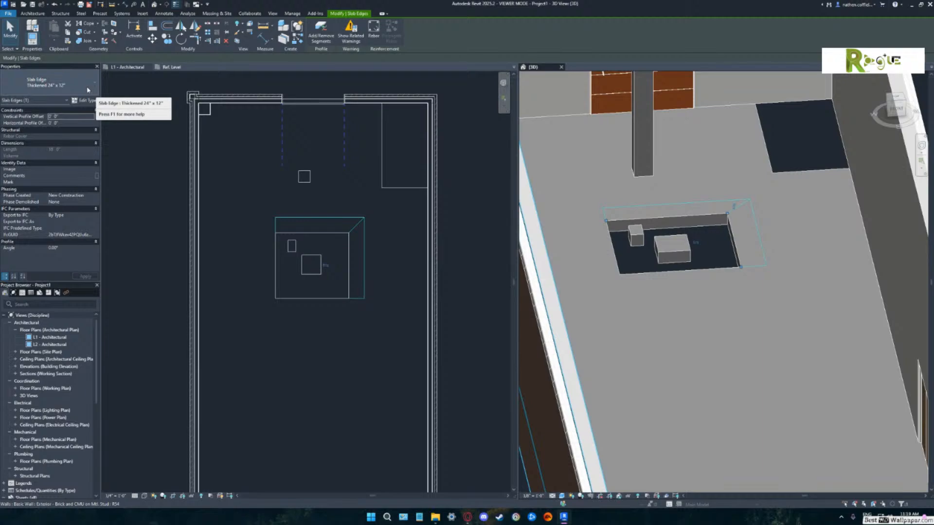
pyautogui.click(85, 100)
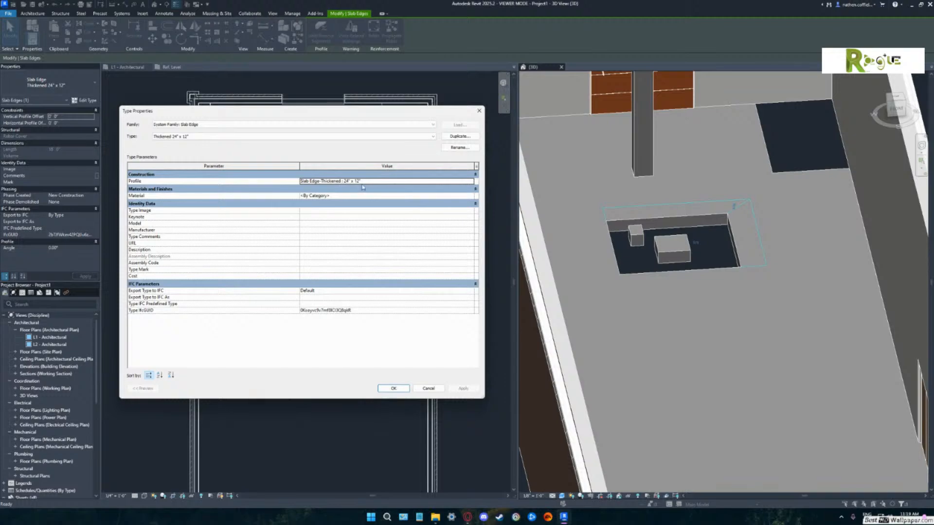
pyautogui.click(466, 183)
pyautogui.click(471, 184)
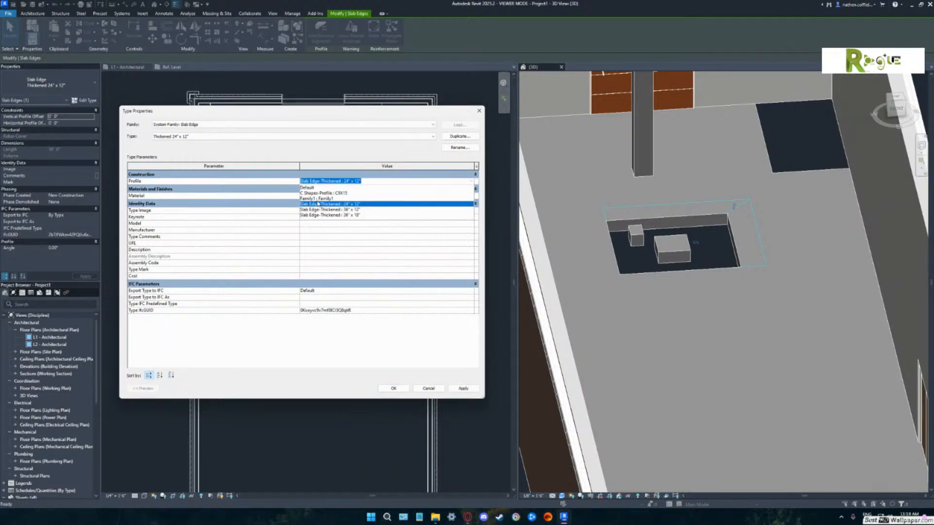
pyautogui.click(317, 199)
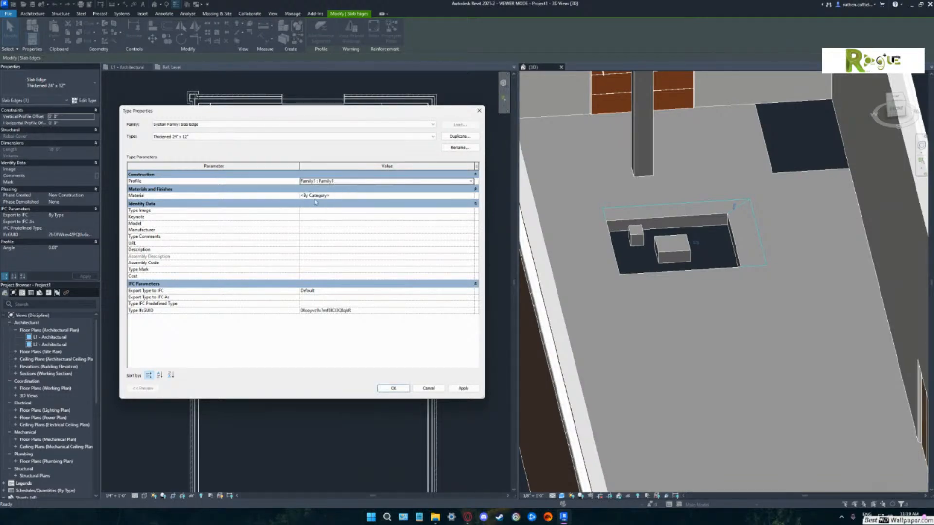
pyautogui.click(393, 389)
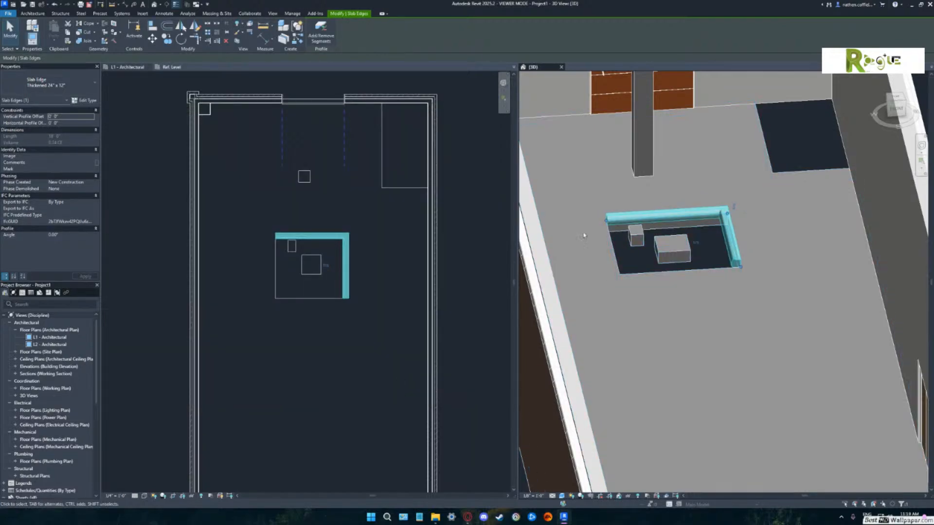
# Compare the custom profile family's outline with the slab edge running around the opening in 3D.
pyautogui.click(168, 66)
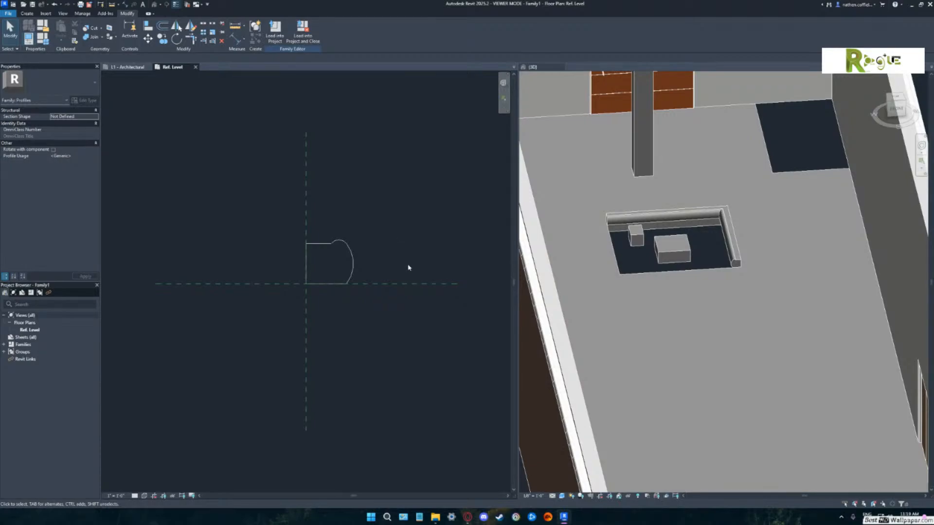
pyautogui.moveTo(392, 267); pyautogui.dragTo(380, 267, button='middle')
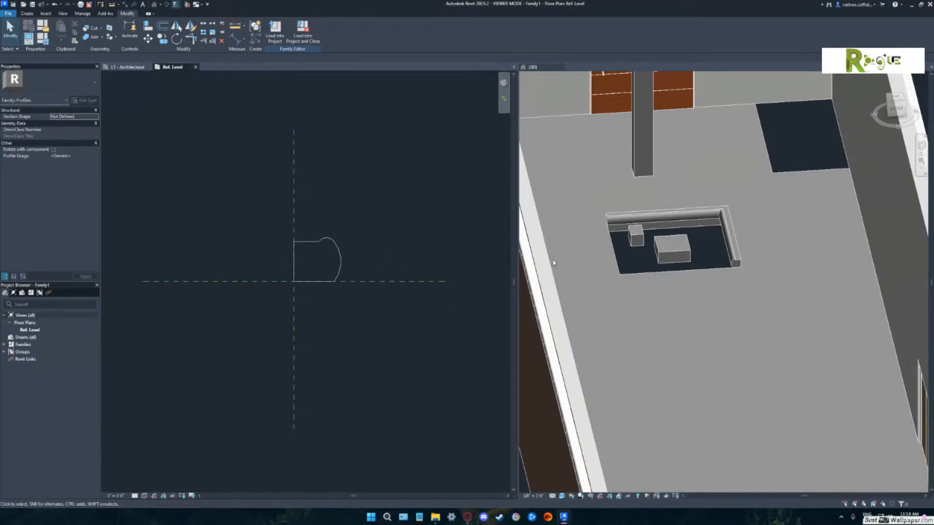
pyautogui.click(717, 283)
pyautogui.keyDown('shift'); pyautogui.moveTo(710, 288); pyautogui.dragTo(694, 328, button='middle'); pyautogui.keyUp('shift')
pyautogui.scroll(6, 701, 306)
pyautogui.keyDown('shift'); pyautogui.moveTo(694, 328); pyautogui.dragTo(691, 305, button='middle'); pyautogui.keyUp('shift')
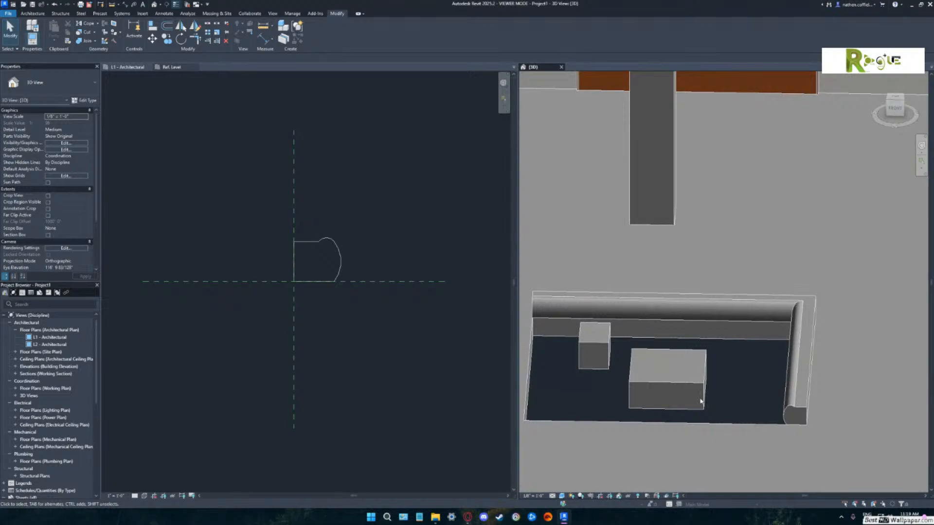
pyautogui.moveTo(701, 401); pyautogui.dragTo(715, 265, button='middle')
pyautogui.keyDown('shift'); pyautogui.moveTo(728, 336); pyautogui.dragTo(756, 282, button='middle'); pyautogui.keyUp('shift')
pyautogui.keyDown('shift'); pyautogui.moveTo(768, 335); pyautogui.dragTo(749, 392, button='middle'); pyautogui.keyUp('shift')
pyautogui.scroll(-4, 767, 340)
pyautogui.scroll(-2, 768, 347)
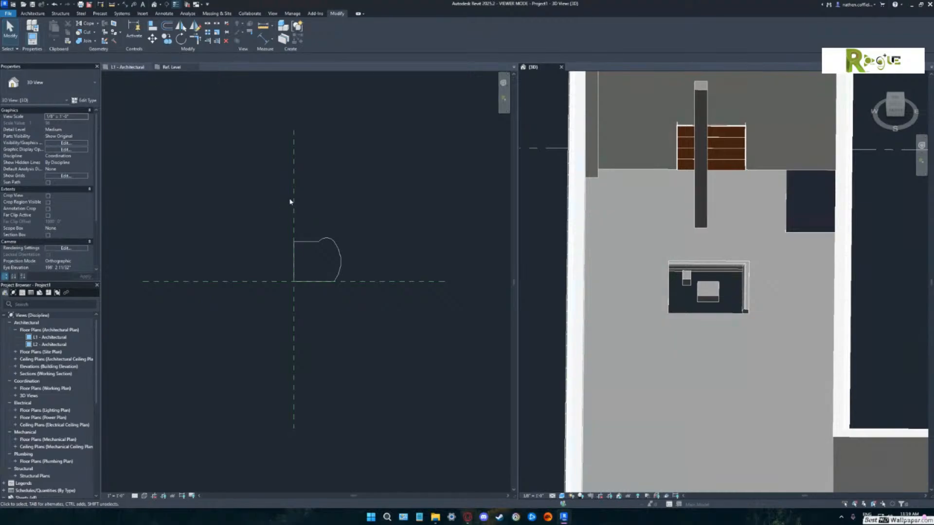
# Undo the slab edge type's profile change and delete the slab edge around the opening.
pyautogui.click(126, 67)
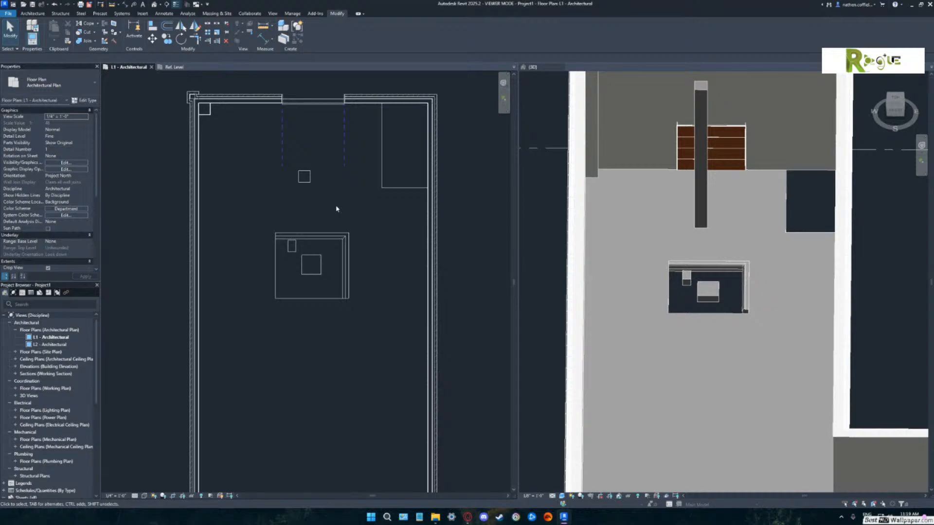
pyautogui.click(56, 4)
pyautogui.click(56, 4)
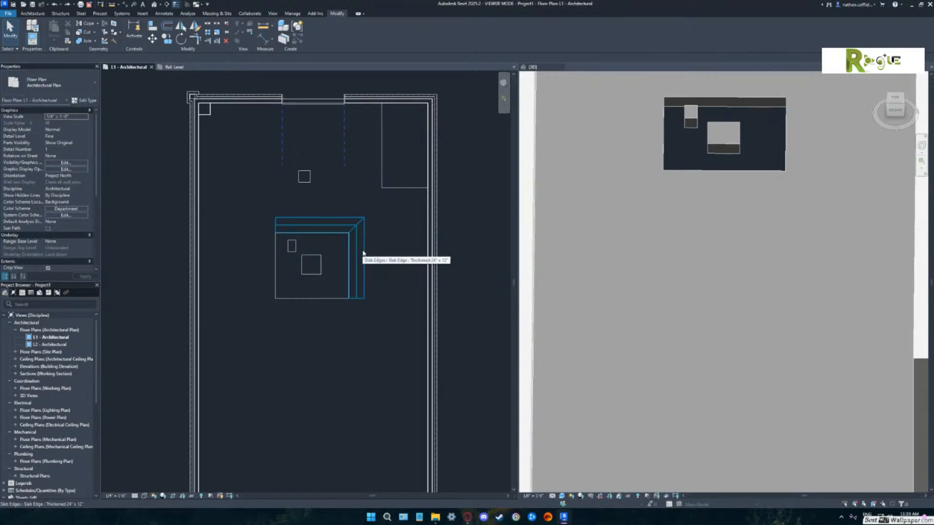
pyautogui.click(362, 253)
pyautogui.press('Delete')
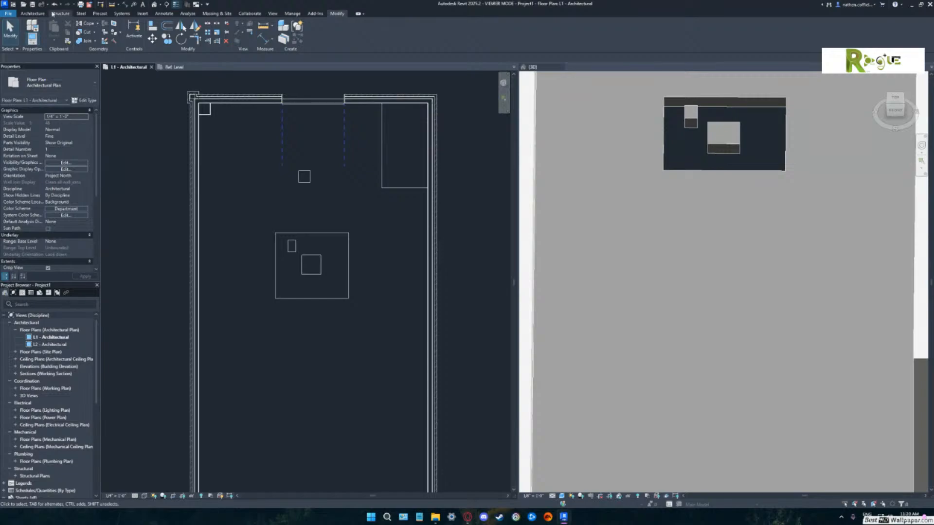
# Place a Thickened 24" x 12" slab edge along only the upper edge, in plan, of the floor's central opening.
pyautogui.click(33, 13)
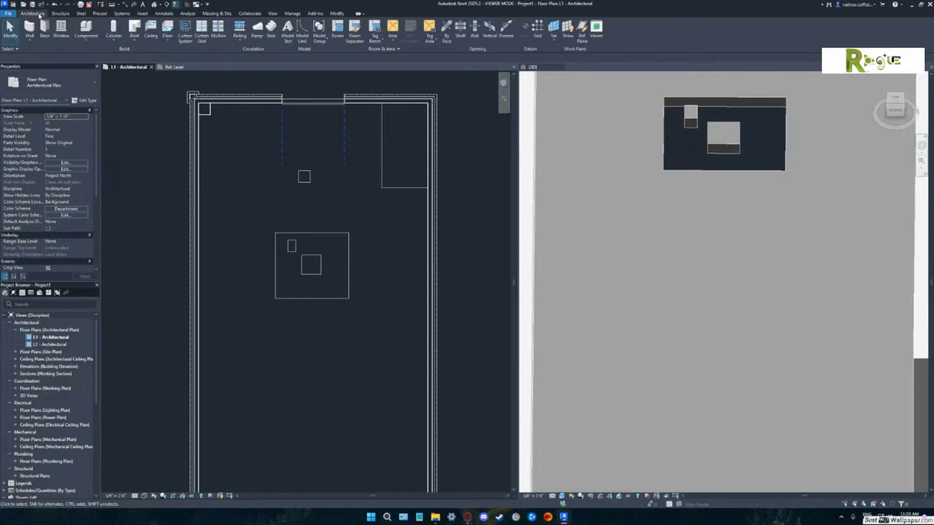
pyautogui.click(168, 42)
pyautogui.click(186, 99)
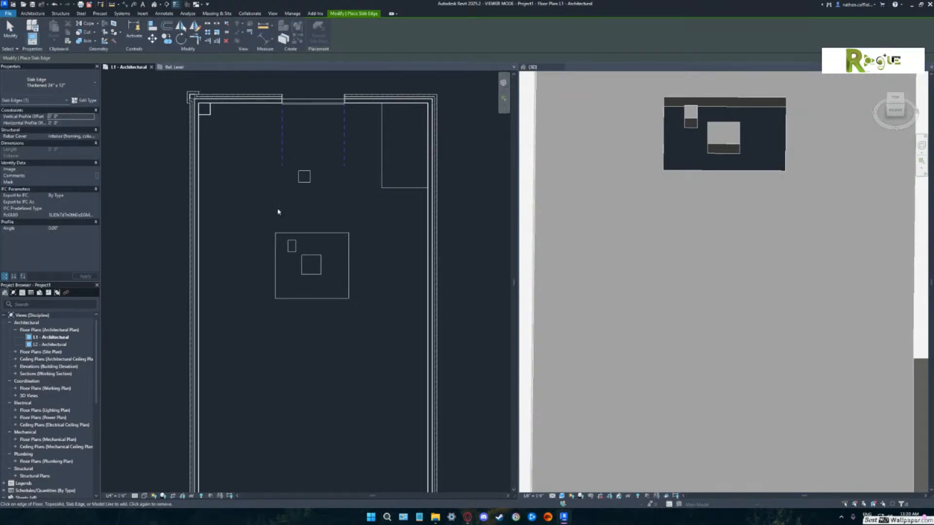
pyautogui.click(765, 202)
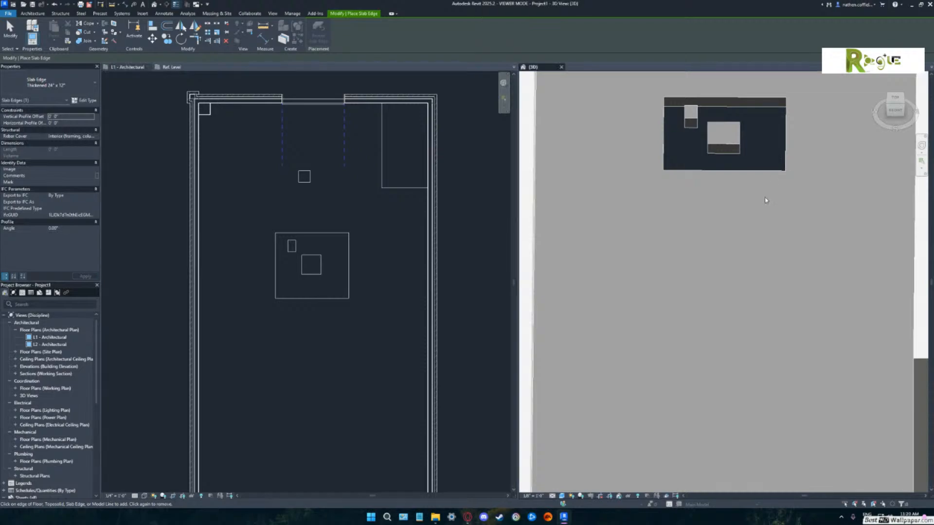
pyautogui.moveTo(766, 202); pyautogui.dragTo(728, 284, button='middle')
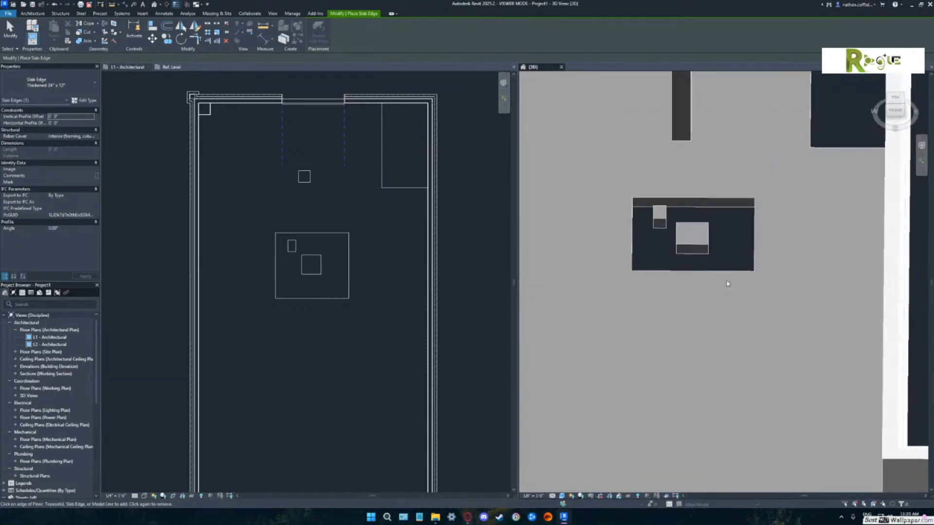
pyautogui.click(711, 210)
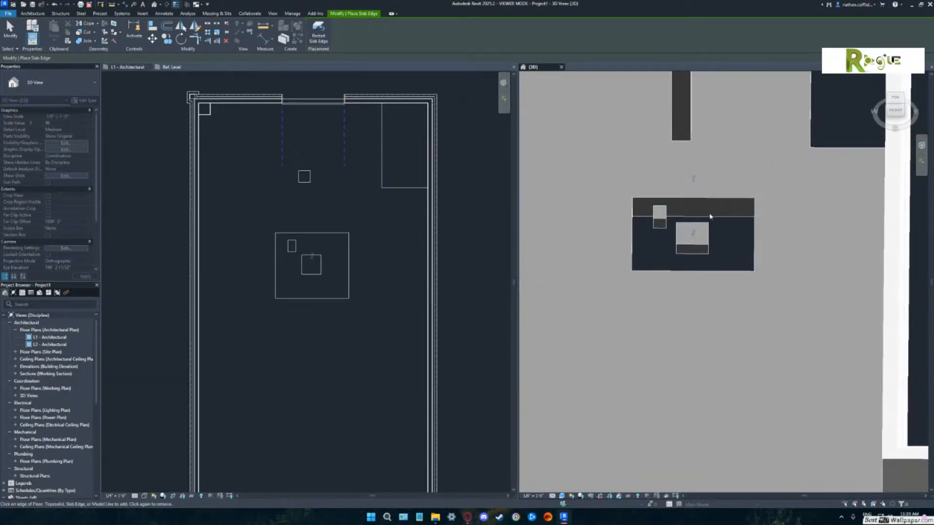
# Examine the new slab edge's shape and its position against the opening from below and above the floor.
pyautogui.keyDown('shift'); pyautogui.moveTo(717, 263); pyautogui.dragTo(740, 122, button='middle'); pyautogui.keyUp('shift')
pyautogui.moveTo(750, 294); pyautogui.dragTo(576, 307, button='middle')
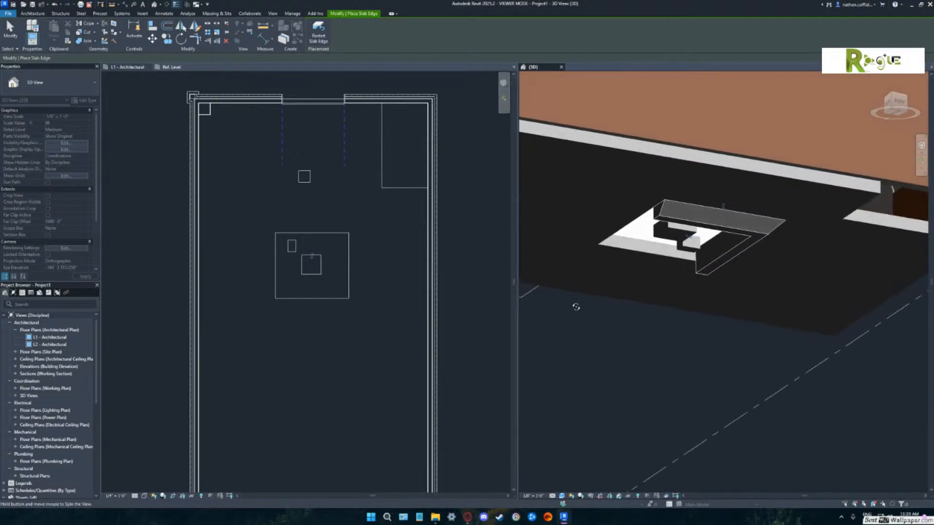
pyautogui.moveTo(704, 280)
pyautogui.keyDown('shift'); pyautogui.mouseDown(button='middle')
pyautogui.moveTo(661, 290)
pyautogui.moveTo(747, 273)
pyautogui.moveTo(619, 273)
pyautogui.moveTo(692, 296)
pyautogui.moveTo(847, 304)
pyautogui.mouseUp(button='middle'); pyautogui.keyUp('shift')
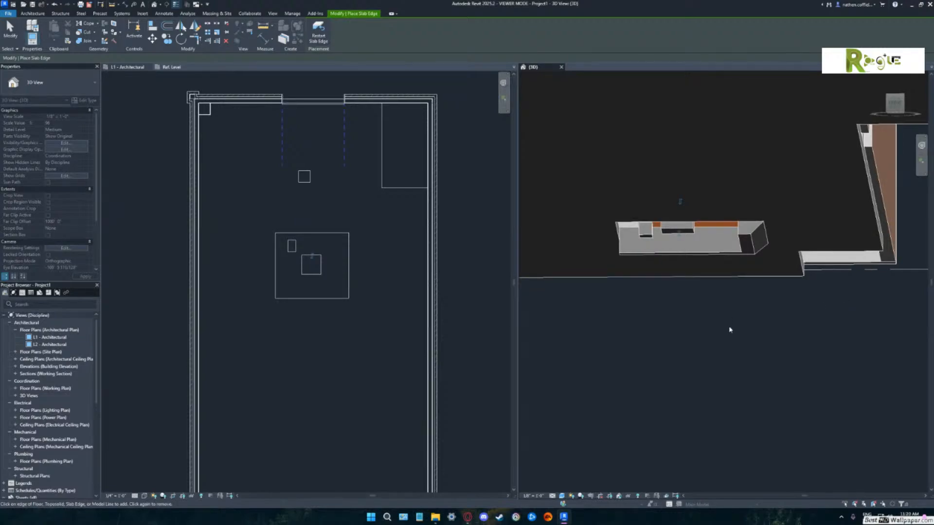
pyautogui.keyDown('shift'); pyautogui.moveTo(746, 326); pyautogui.dragTo(751, 302, button='middle'); pyautogui.keyUp('shift')
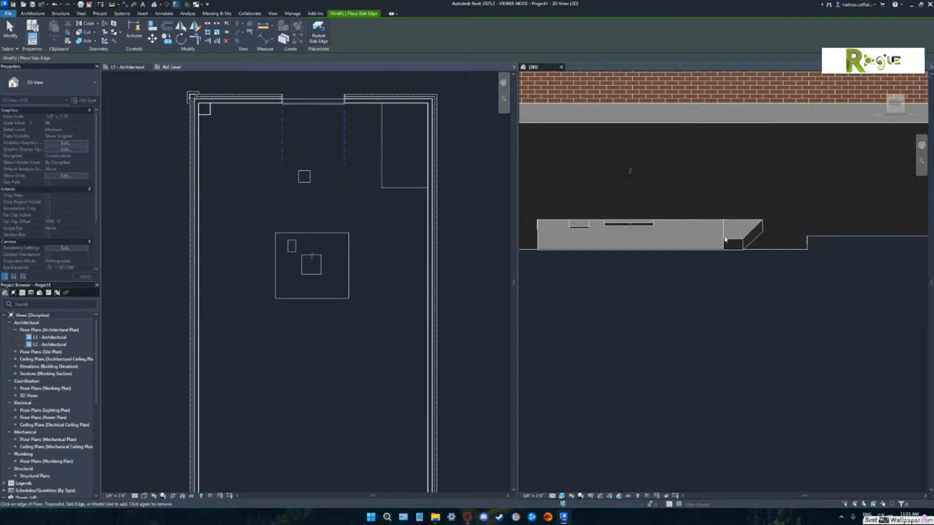
pyautogui.keyDown('shift'); pyautogui.moveTo(722, 286); pyautogui.dragTo(760, 327, button='middle'); pyautogui.keyUp('shift')
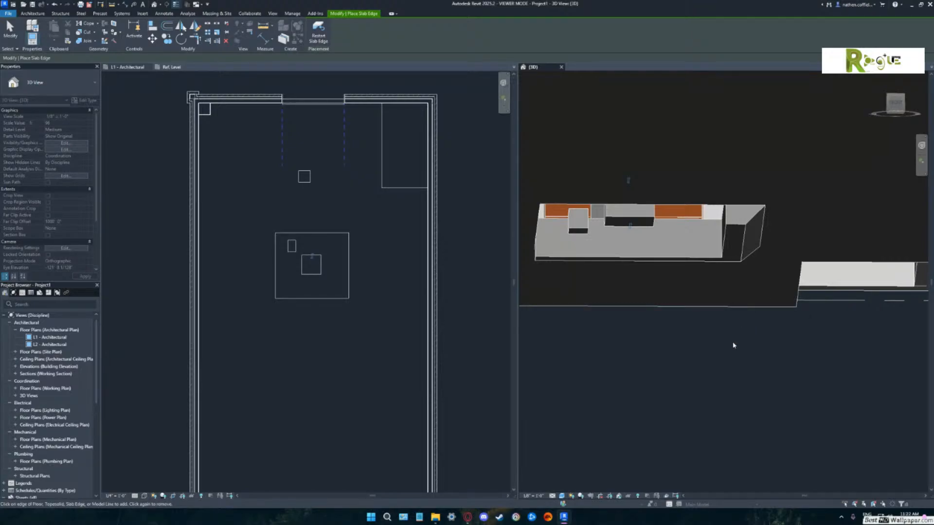
pyautogui.keyDown('shift'); pyautogui.moveTo(753, 334); pyautogui.dragTo(793, 356, button='middle'); pyautogui.keyUp('shift')
pyautogui.keyDown('shift'); pyautogui.moveTo(763, 463); pyautogui.dragTo(738, 379, button='middle'); pyautogui.keyUp('shift')
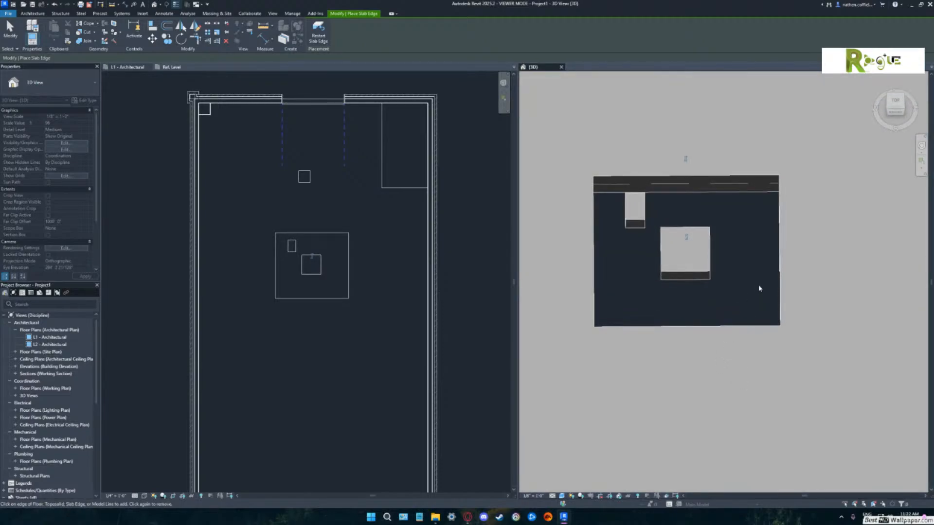
pyautogui.keyDown('shift'); pyautogui.moveTo(744, 294); pyautogui.dragTo(744, 313, button='middle'); pyautogui.keyUp('shift')
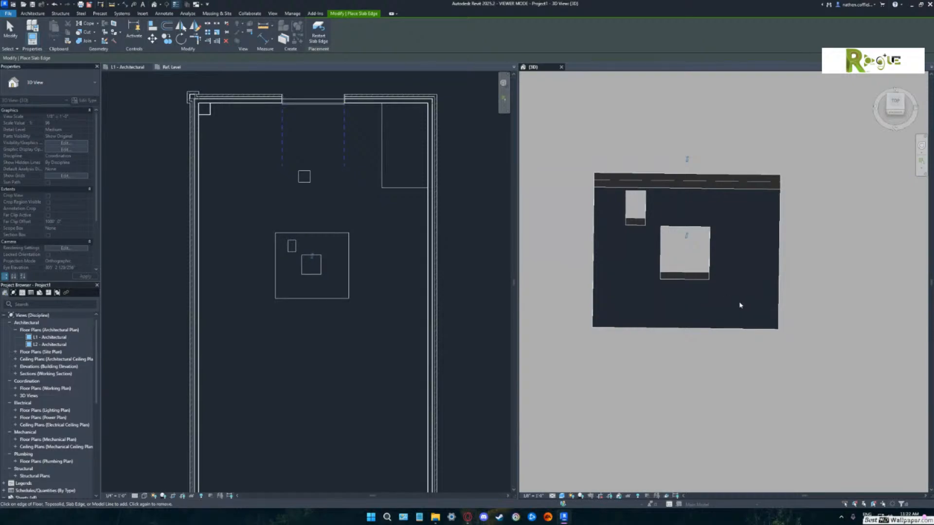
pyautogui.keyDown('shift'); pyautogui.moveTo(750, 306); pyautogui.dragTo(746, 213, button='middle'); pyautogui.keyUp('shift')
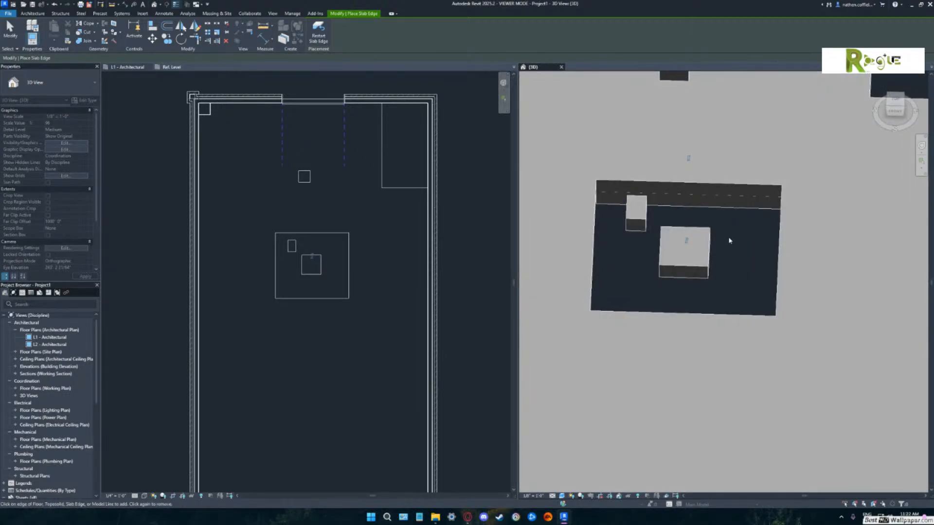
pyautogui.moveTo(744, 249)
pyautogui.keyDown('shift'); pyautogui.mouseDown(button='middle')
pyautogui.moveTo(756, 225)
pyautogui.moveTo(741, 256)
pyautogui.mouseUp(button='middle'); pyautogui.keyUp('shift')
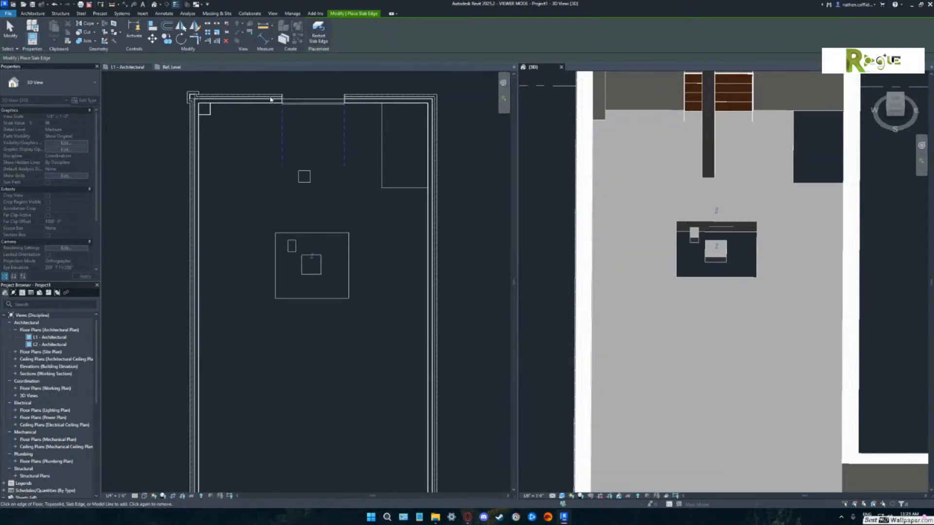
# Sketch a sloped roof footprint based on level L2 from the complete chain of exterior walls, with no overhang.
pyautogui.click(32, 14)
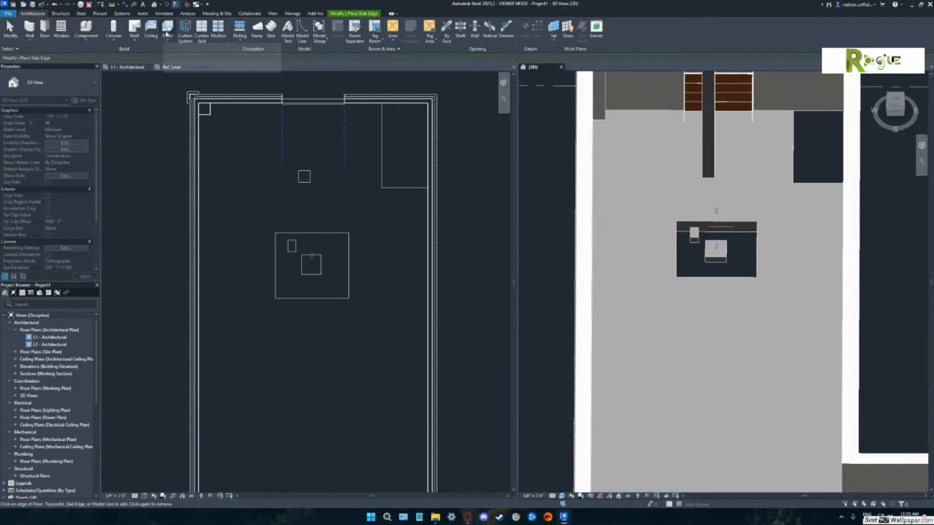
pyautogui.click(136, 31)
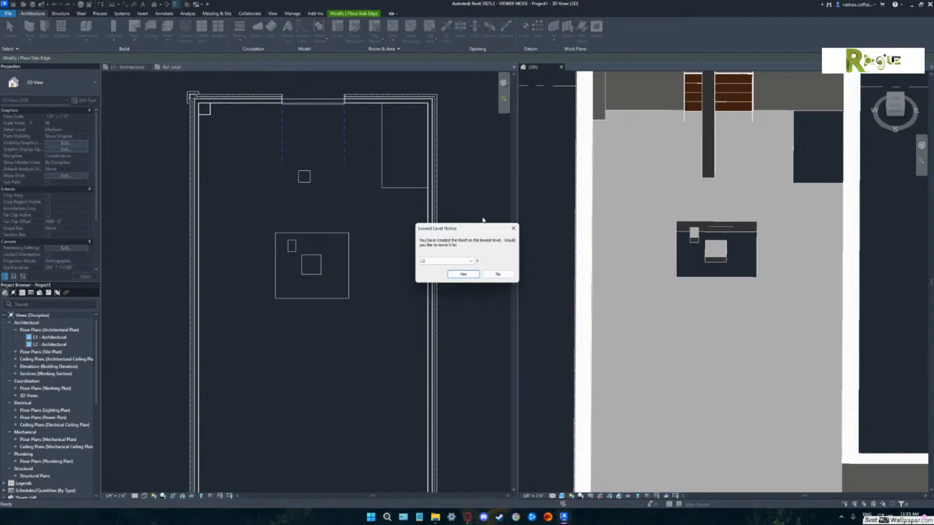
pyautogui.click(463, 274)
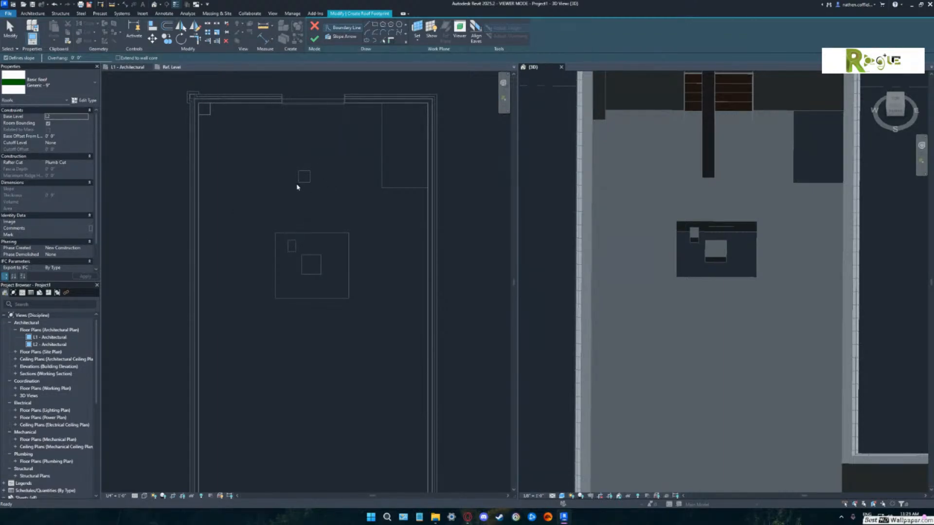
pyautogui.scroll(-2, 298, 187)
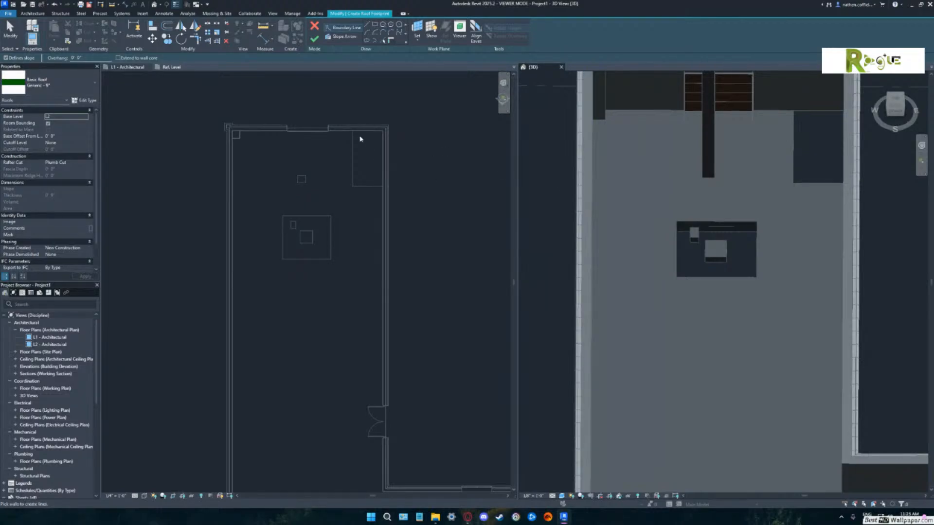
pyautogui.click(360, 120)
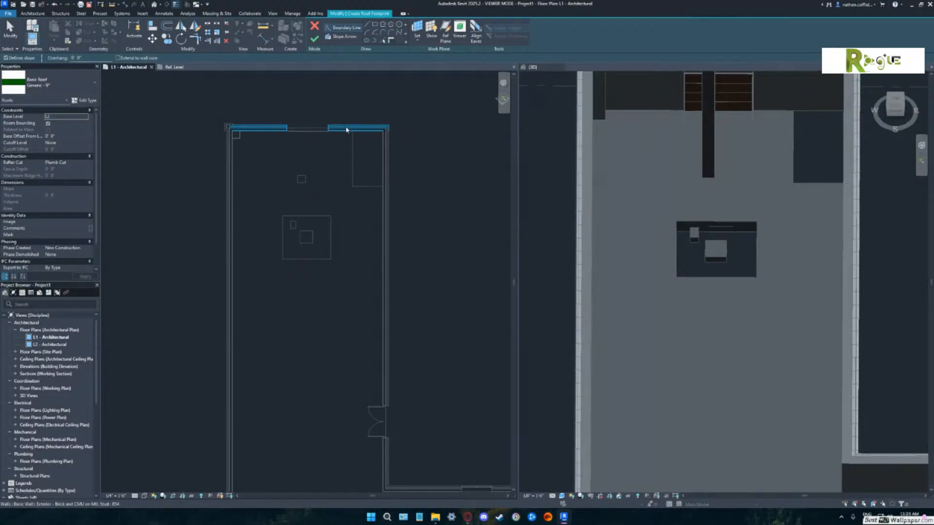
pyautogui.press('Tab')
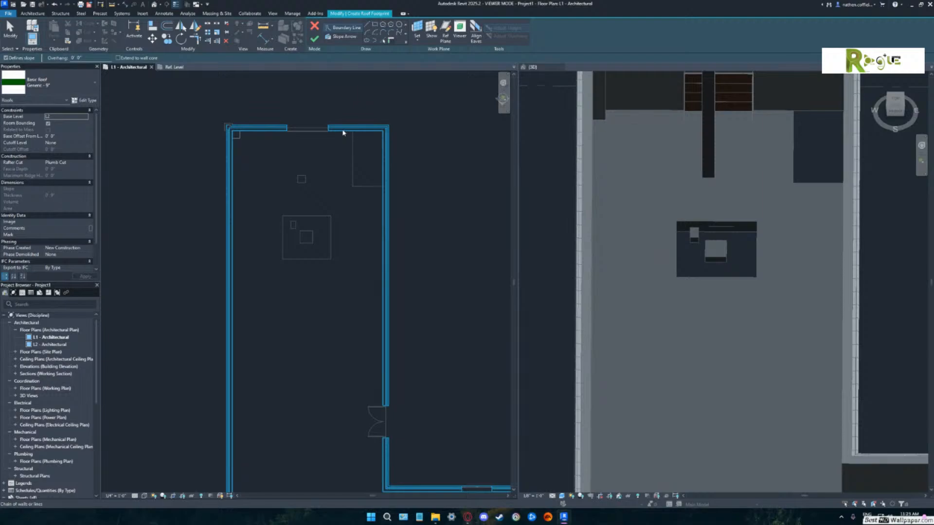
pyautogui.click(343, 131)
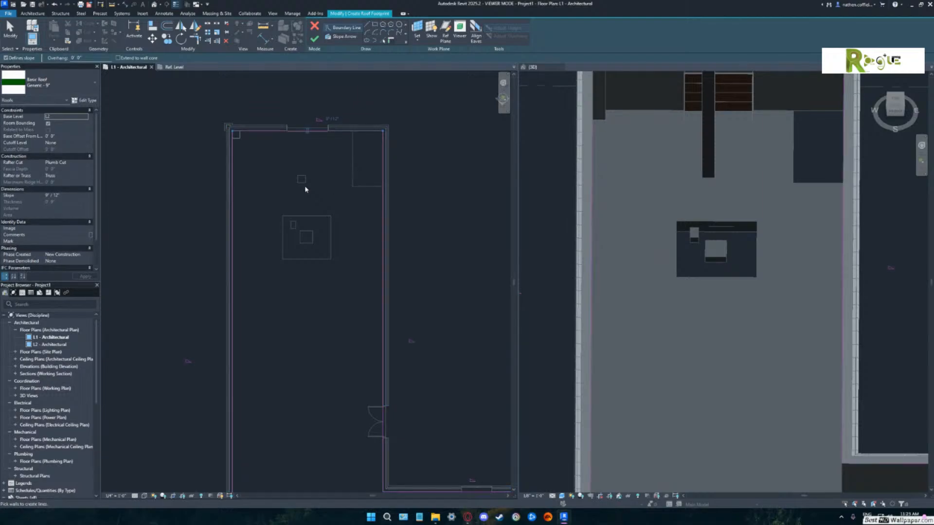
# Finish the footprint roof and attach the highlighted walls to it.
pyautogui.click(314, 39)
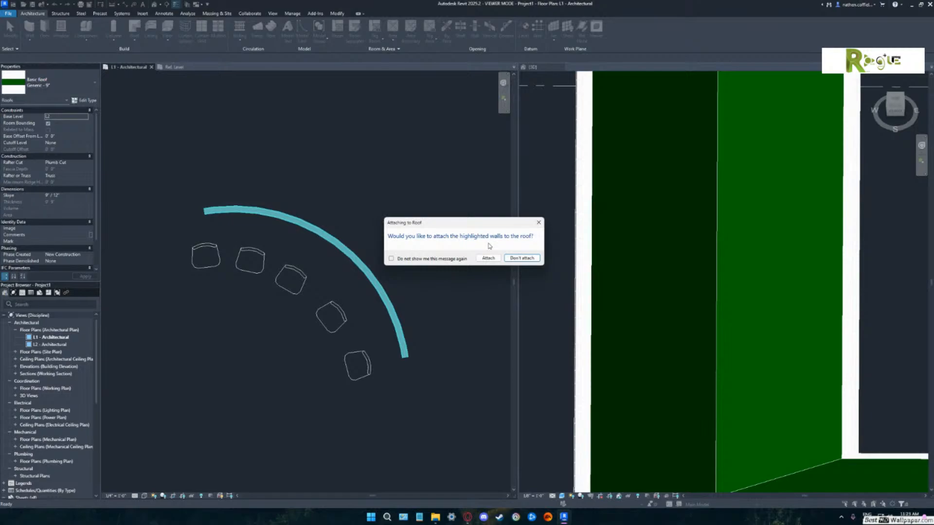
pyautogui.click(488, 258)
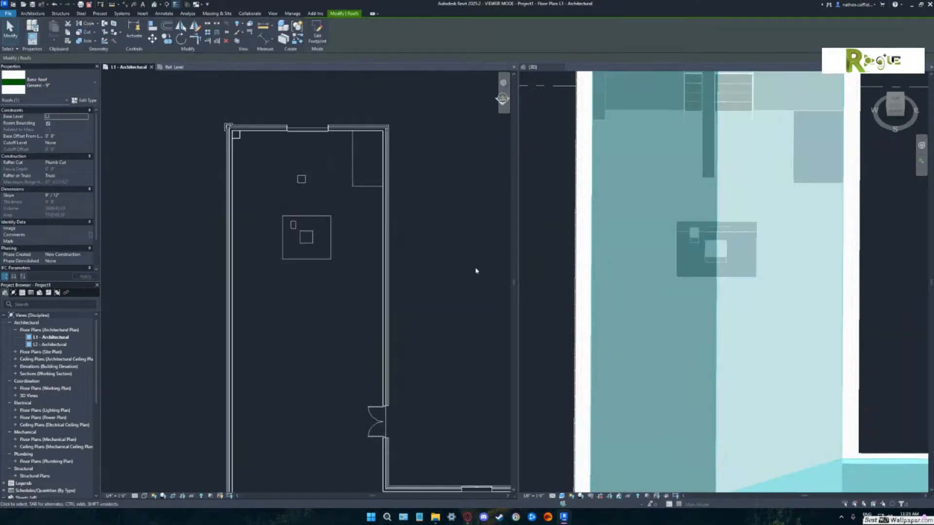
pyautogui.click(677, 321)
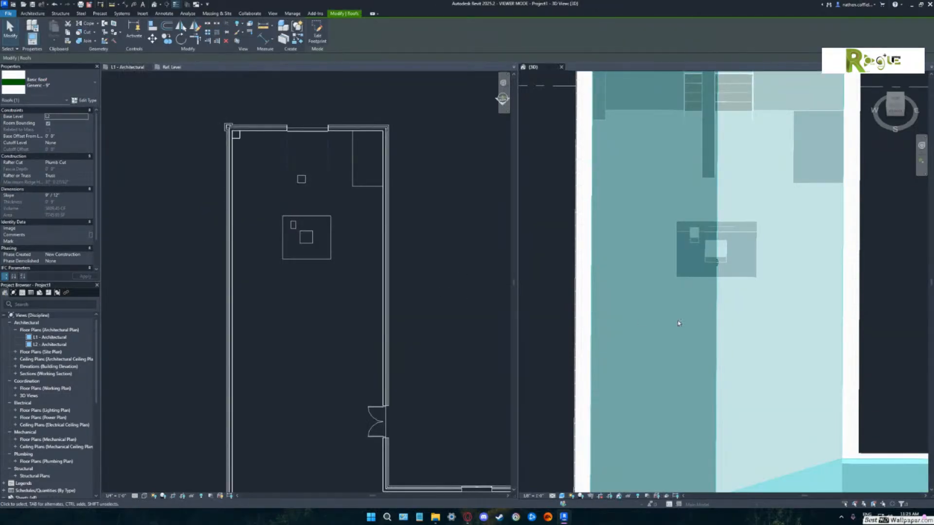
pyautogui.keyDown('shift'); pyautogui.moveTo(677, 321); pyautogui.dragTo(744, 235, button='middle'); pyautogui.keyUp('shift')
pyautogui.scroll(-2, 735, 315)
pyautogui.scroll(-3, 780, 348)
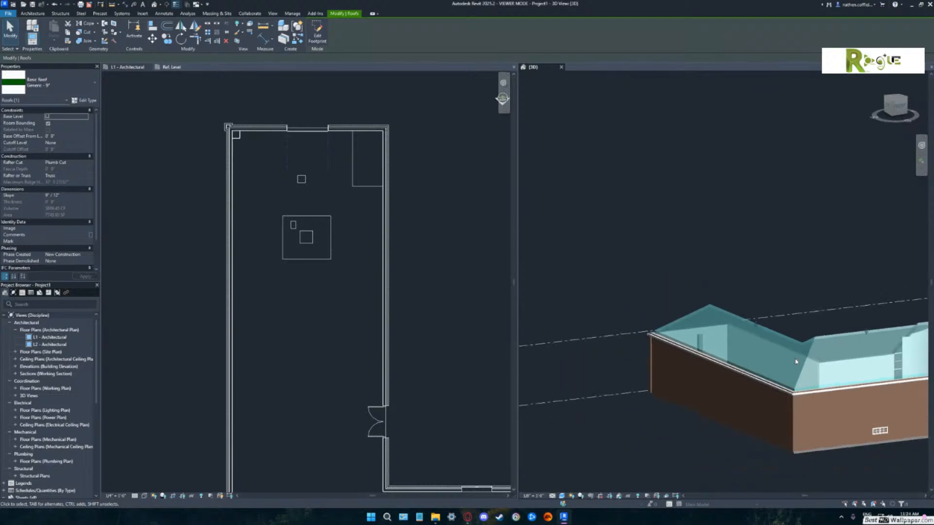
pyautogui.moveTo(804, 360); pyautogui.dragTo(794, 301, button='middle')
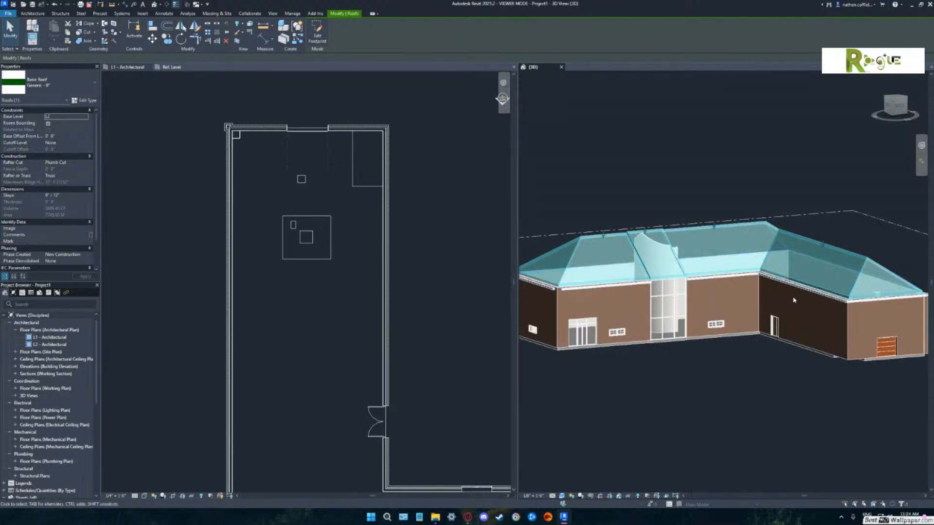
pyautogui.scroll(3, 767, 307)
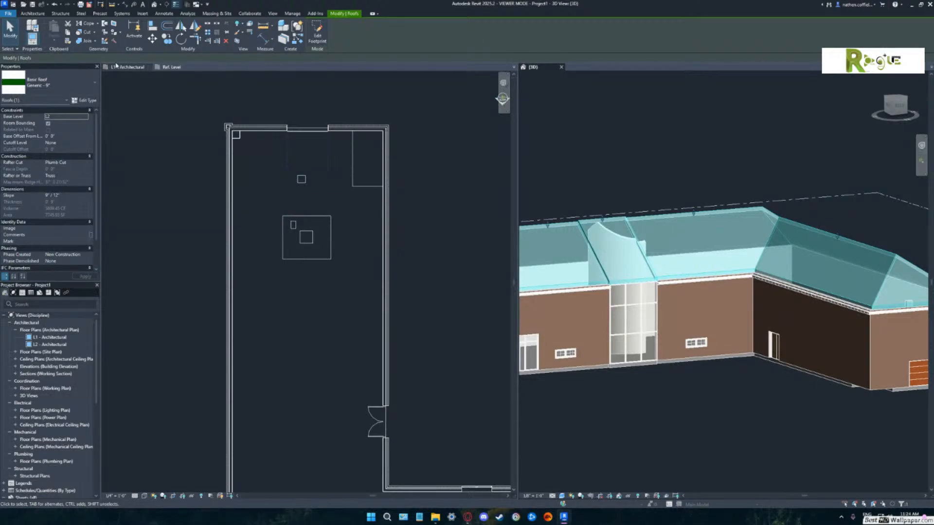
# Edit the roof footprint, offset its whole boundary chain 2' outward without keeping a copy, and finish the sketch.
pyautogui.click(317, 32)
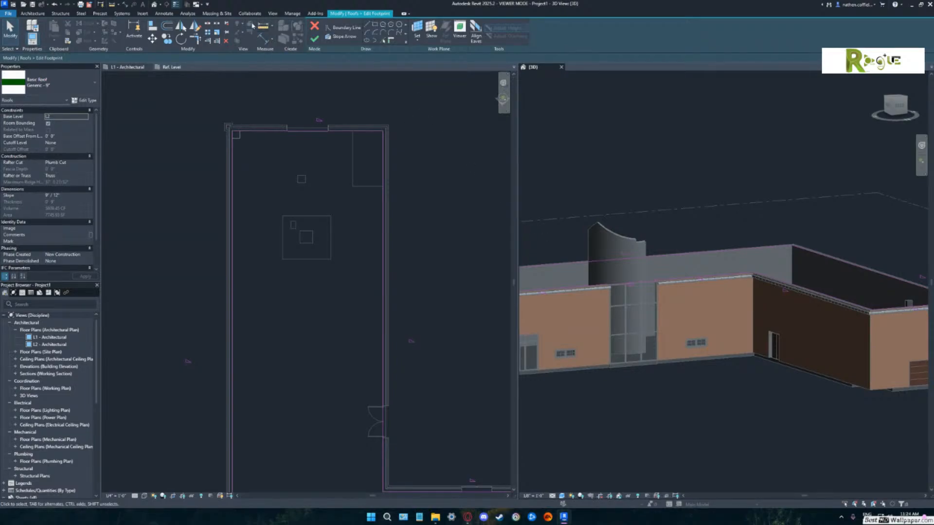
pyautogui.click(169, 28)
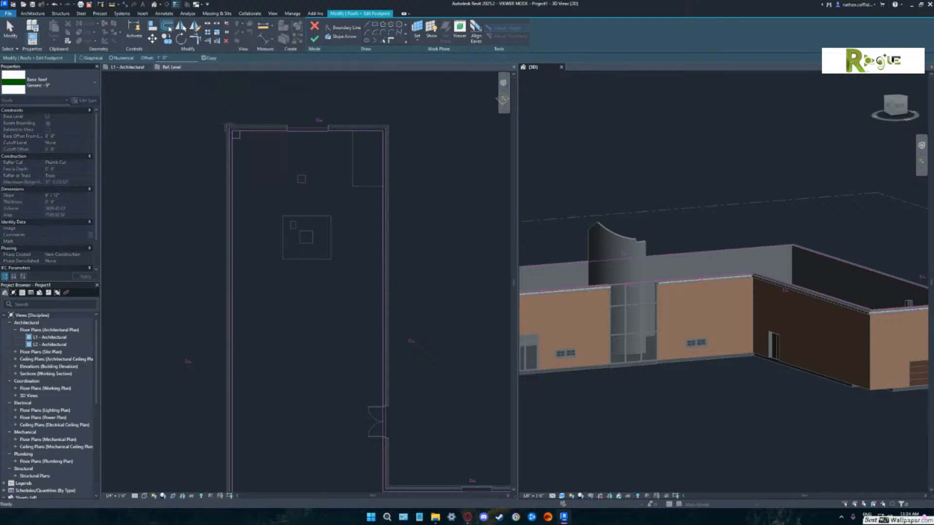
pyautogui.click(158, 58)
pyautogui.click(280, 134)
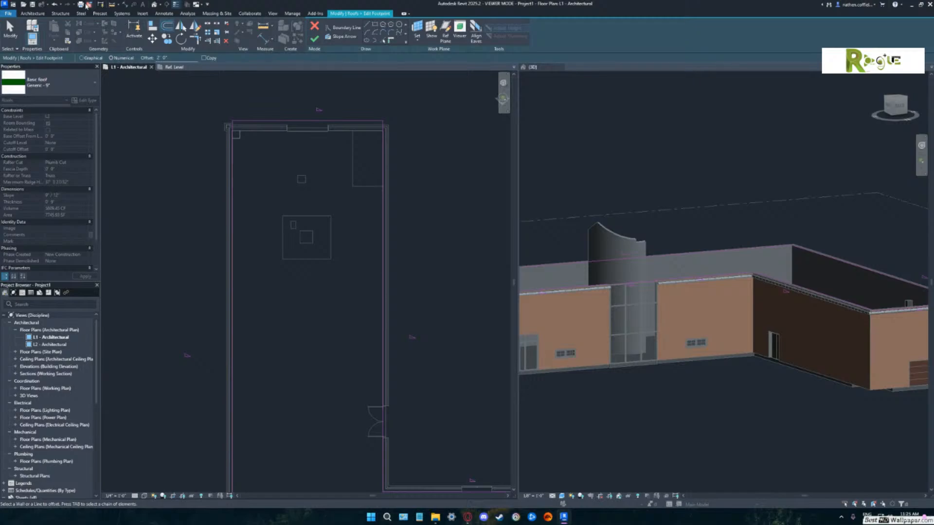
pyautogui.press('Escape')
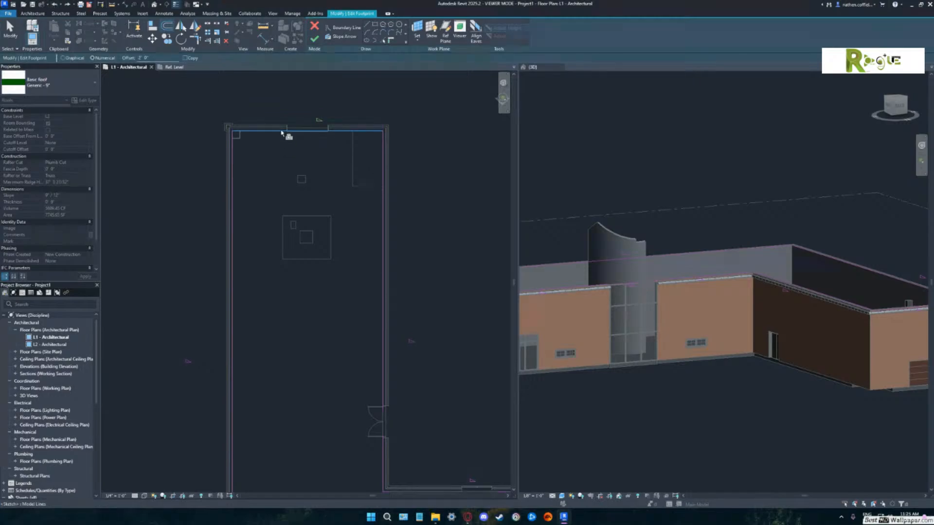
pyautogui.press('o')
pyautogui.press('f')
pyautogui.press('Tab')
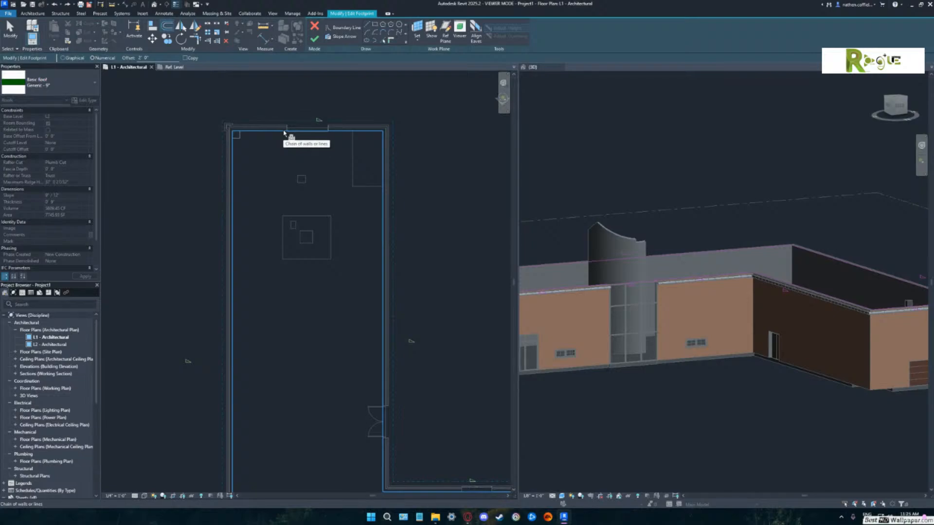
pyautogui.click(284, 133)
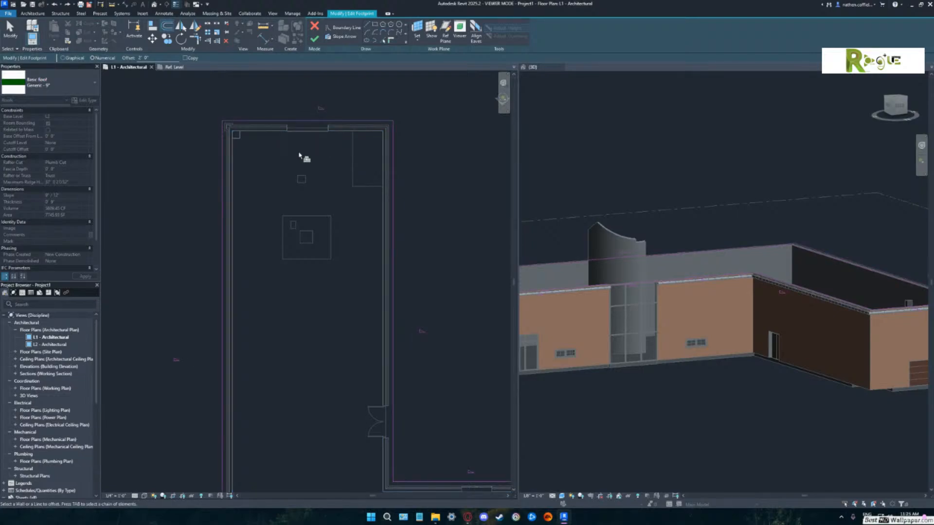
pyautogui.click(315, 38)
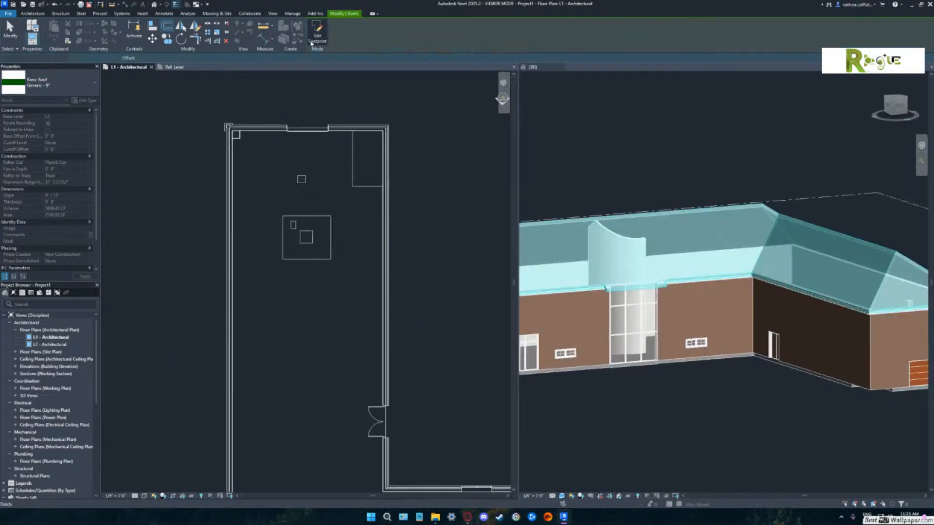
# Examine the roof's overhang at the eaves and wall corners from below and around the building in 3D.
pyautogui.keyDown('shift'); pyautogui.moveTo(806, 393); pyautogui.dragTo(691, 177, button='middle'); pyautogui.keyUp('shift')
pyautogui.scroll(8, 690, 177)
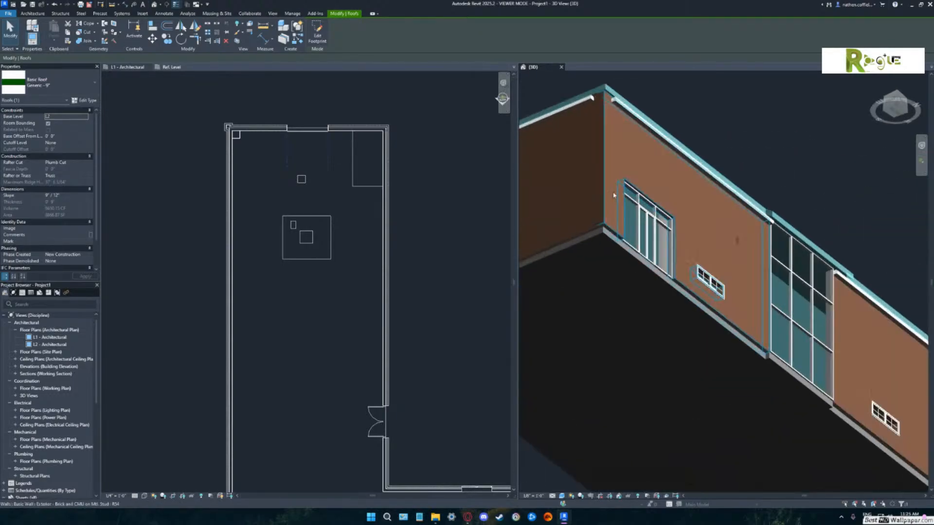
pyautogui.scroll(3, 612, 182)
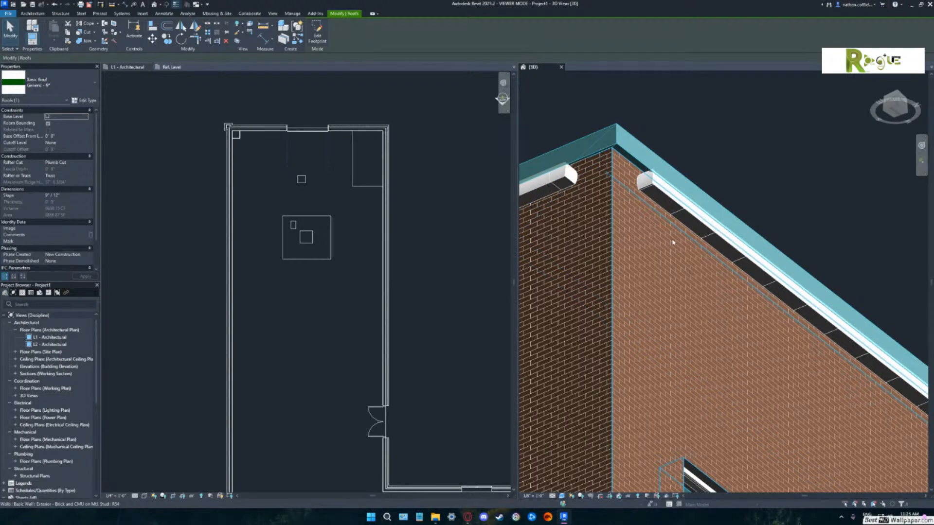
pyautogui.keyDown('shift'); pyautogui.moveTo(671, 244); pyautogui.dragTo(635, 346, button='middle'); pyautogui.keyUp('shift')
pyautogui.scroll(-6, 646, 379)
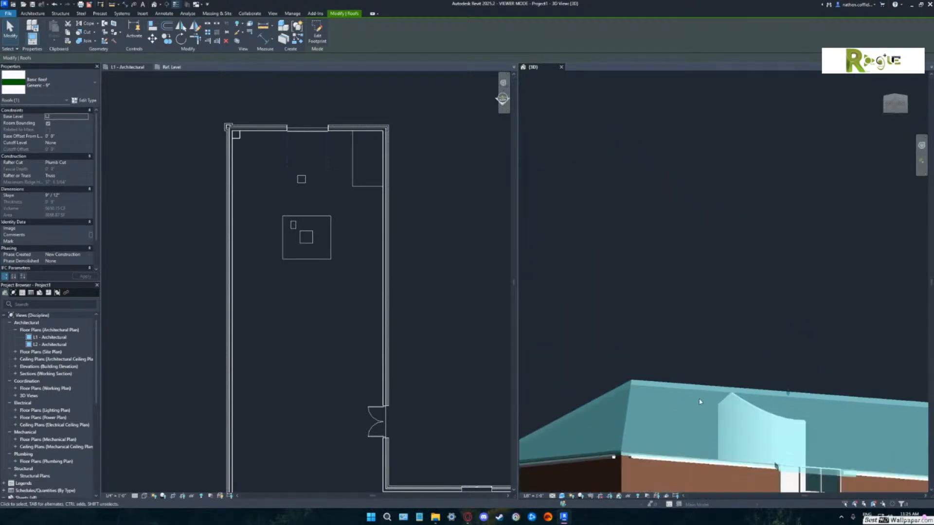
pyautogui.moveTo(723, 421); pyautogui.dragTo(740, 280, button='middle')
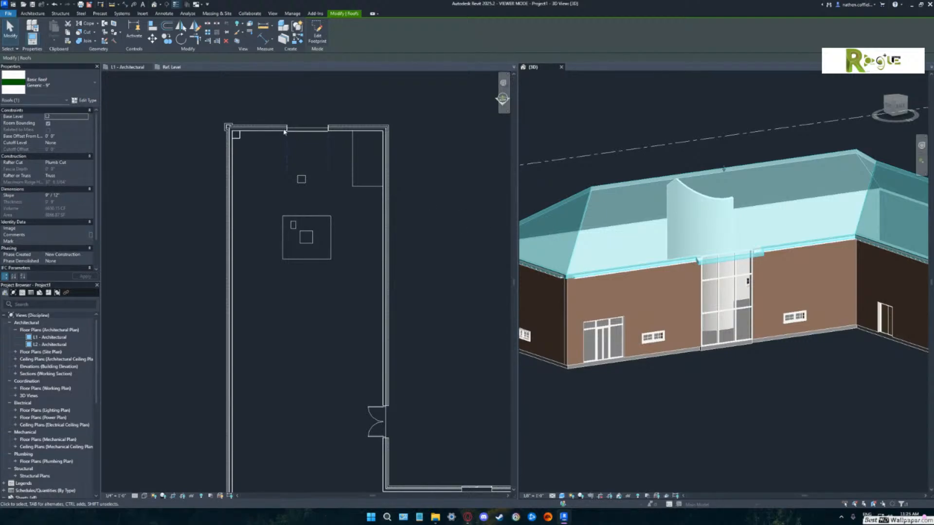
pyautogui.keyDown('shift'); pyautogui.moveTo(851, 292); pyautogui.dragTo(806, 281, button='middle'); pyautogui.keyUp('shift')
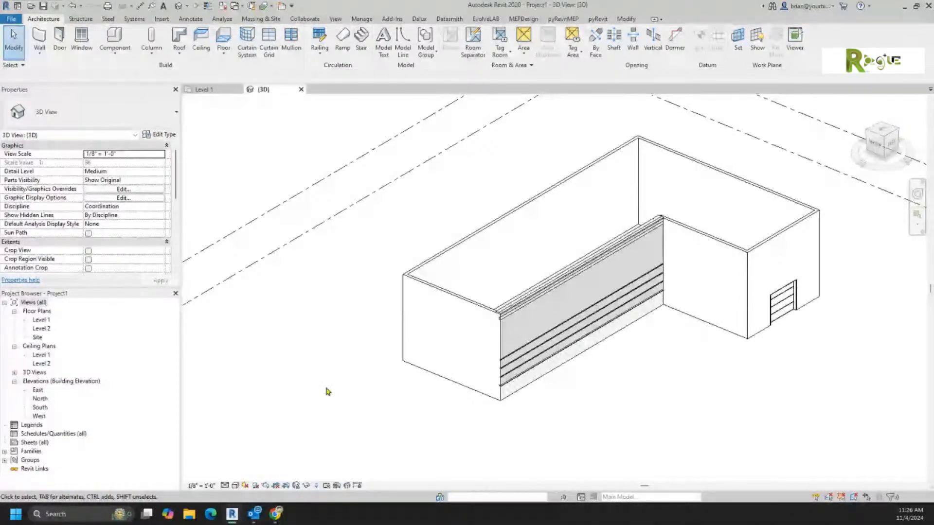
# In the Revit 2020 project, open the Level 1 floor plan and start a footprint roof based on Level 2.
pyautogui.doubleClick(37, 321)
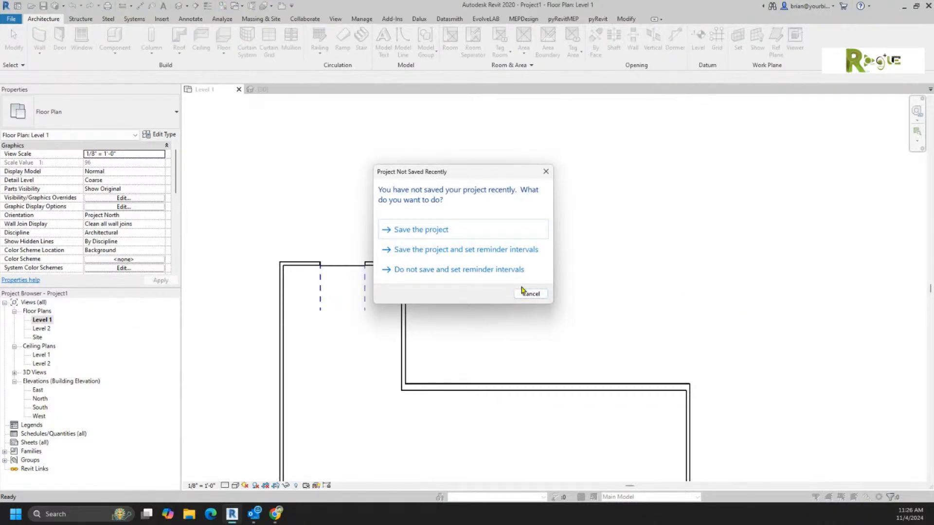
pyautogui.click(541, 294)
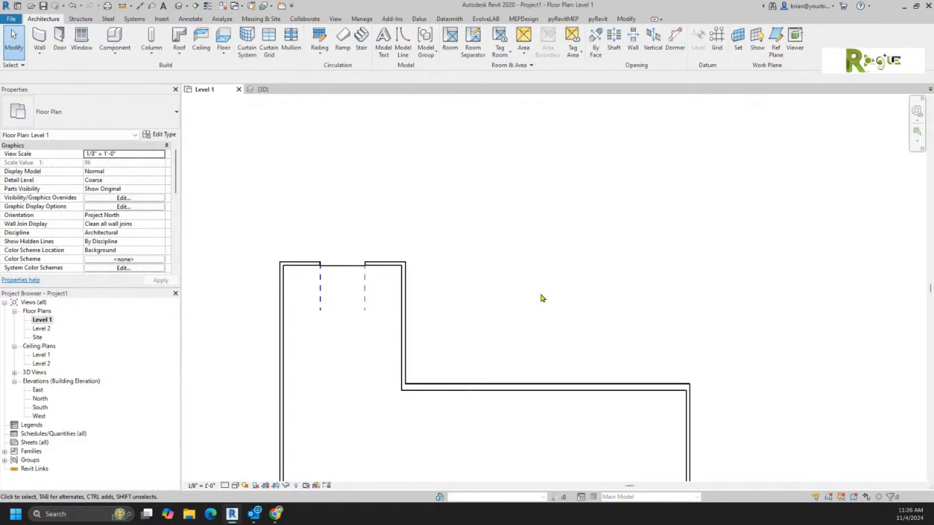
pyautogui.moveTo(553, 300); pyautogui.dragTo(618, 194, button='middle')
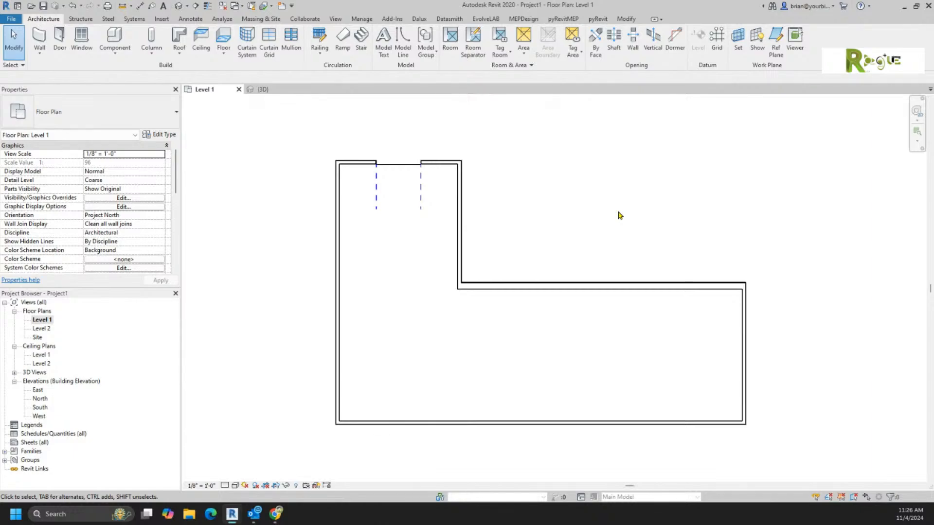
pyautogui.press('r')
pyautogui.press('f')
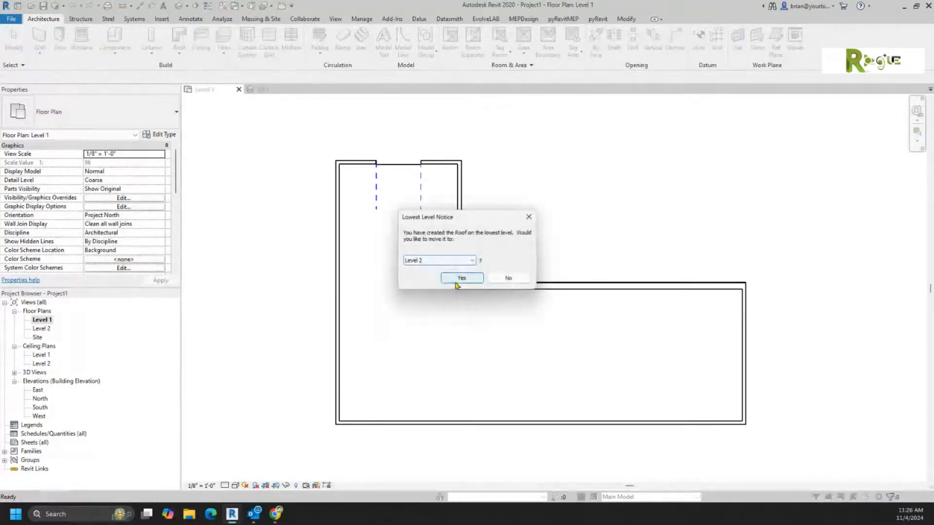
pyautogui.click(458, 277)
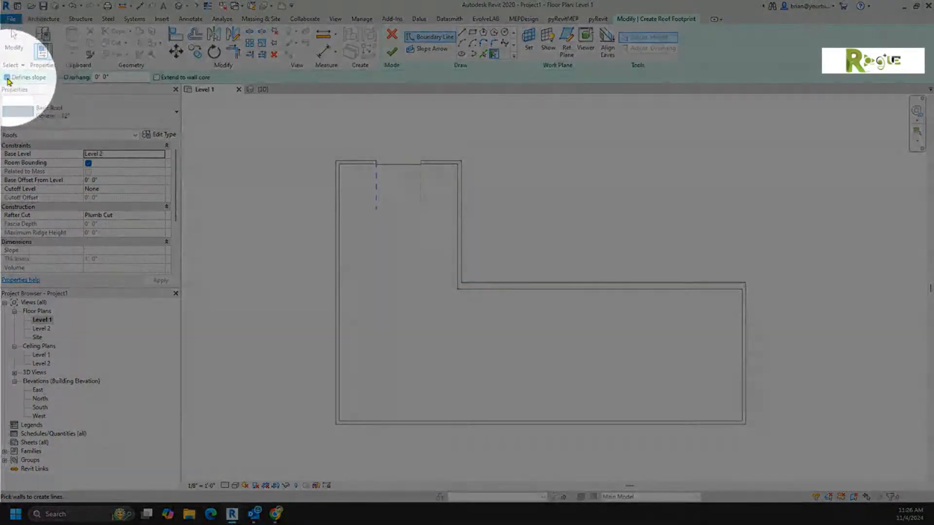
# Create the roof boundary from the whole exterior wall chain with a 2' overhang, and tile the plan and 3D views.
pyautogui.doubleClick(109, 78)
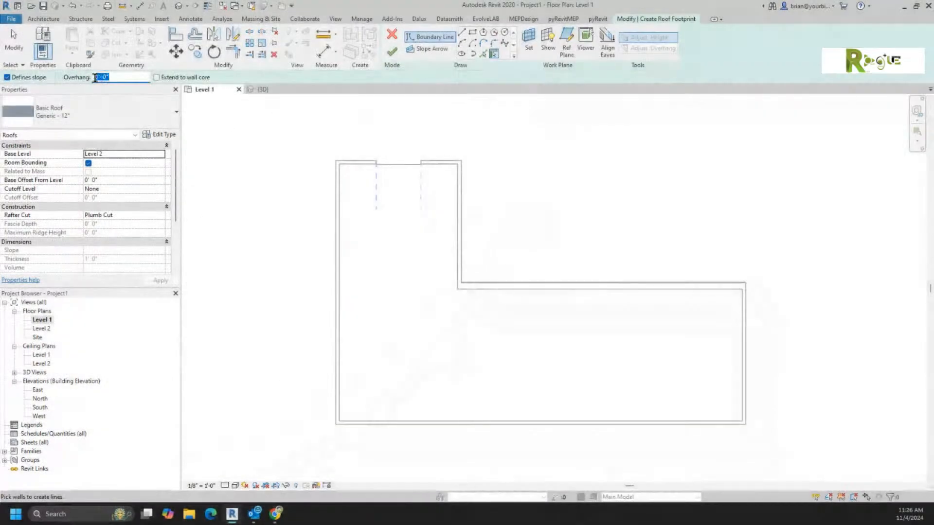
pyautogui.write('2')
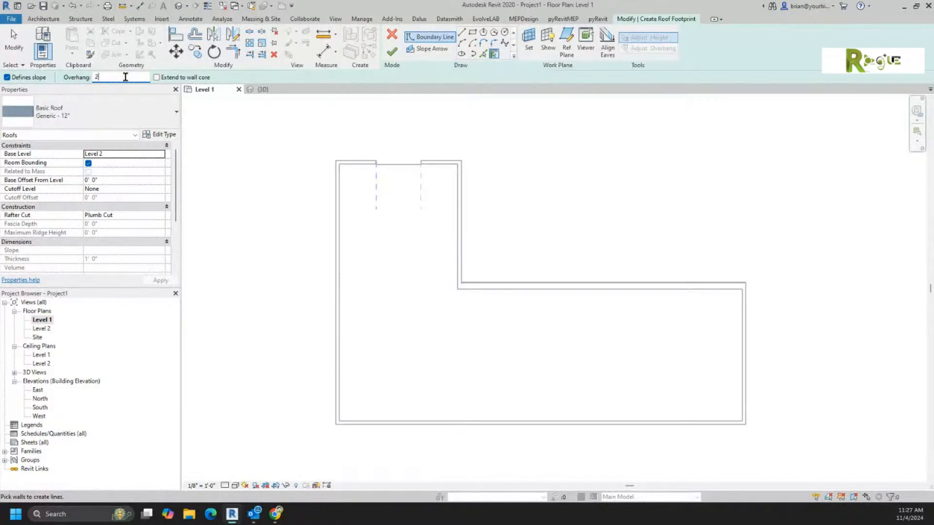
pyautogui.press('Tab')
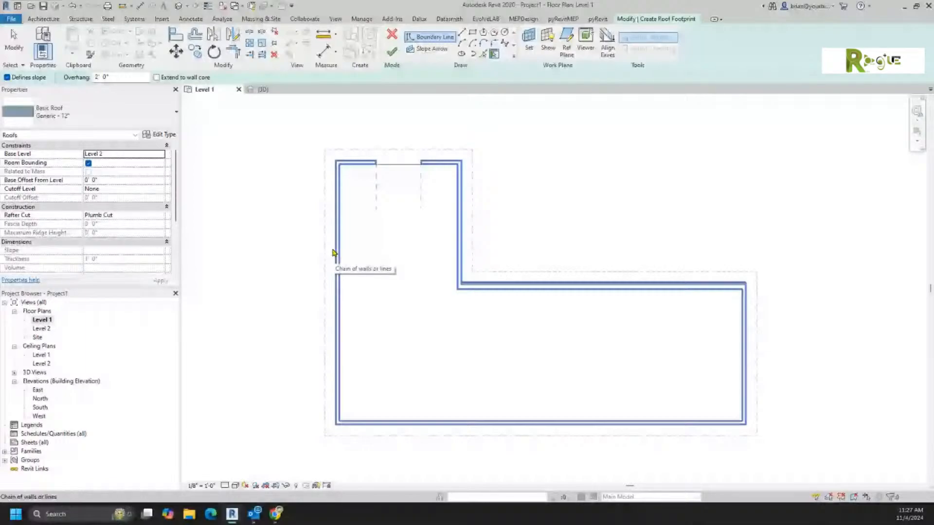
pyautogui.click(333, 253)
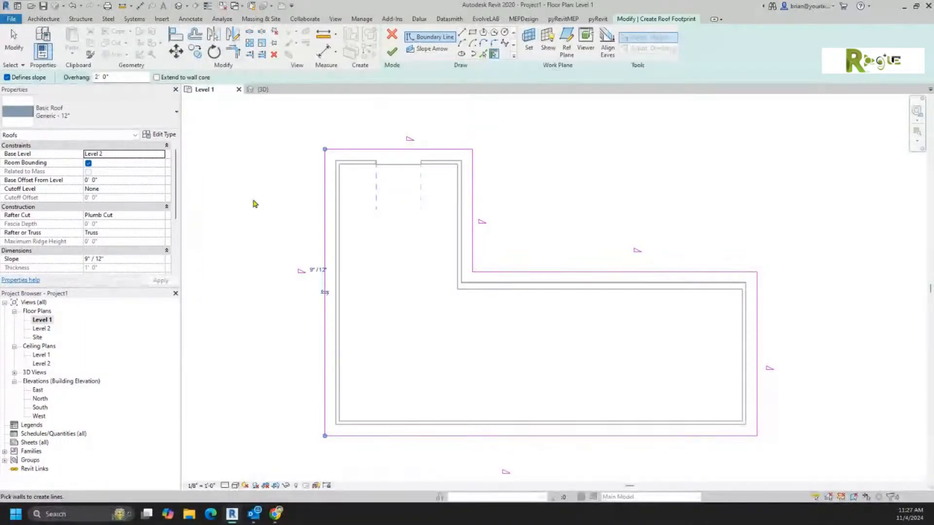
pyautogui.press('w')
pyautogui.press('t')
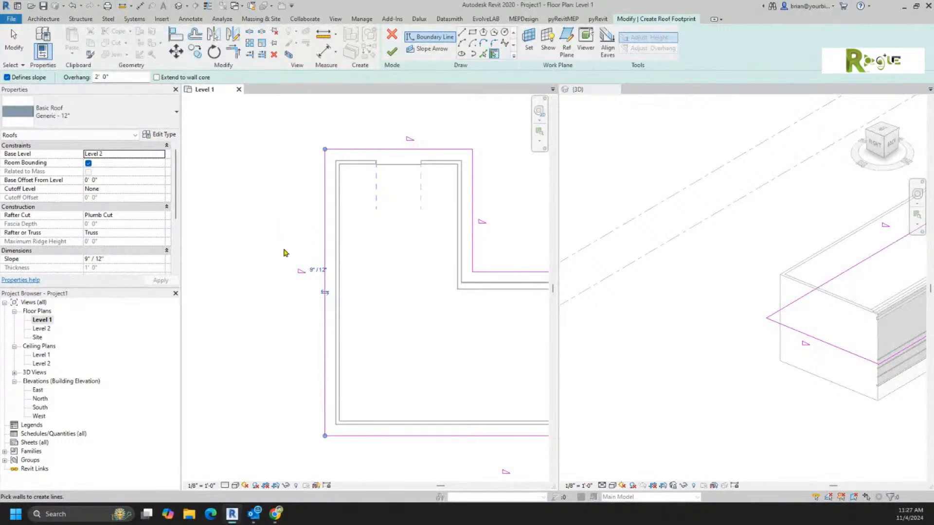
# Set the overhang of the roof boundary line along the building's short east end to 3'.
pyautogui.moveTo(284, 262); pyautogui.dragTo(164, 253, button='middle')
pyautogui.scroll(-2, 167, 253)
pyautogui.scroll(-2, 261, 267)
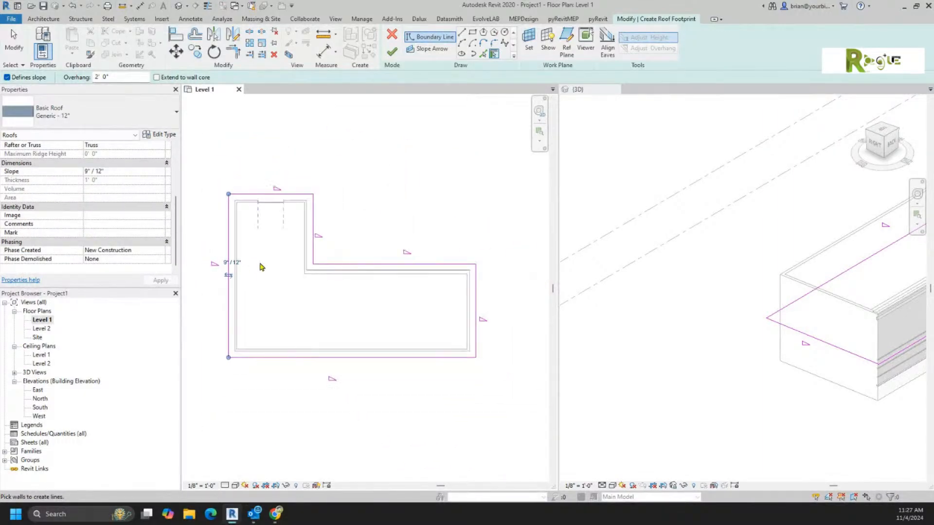
pyautogui.moveTo(356, 274); pyautogui.dragTo(344, 287, button='middle')
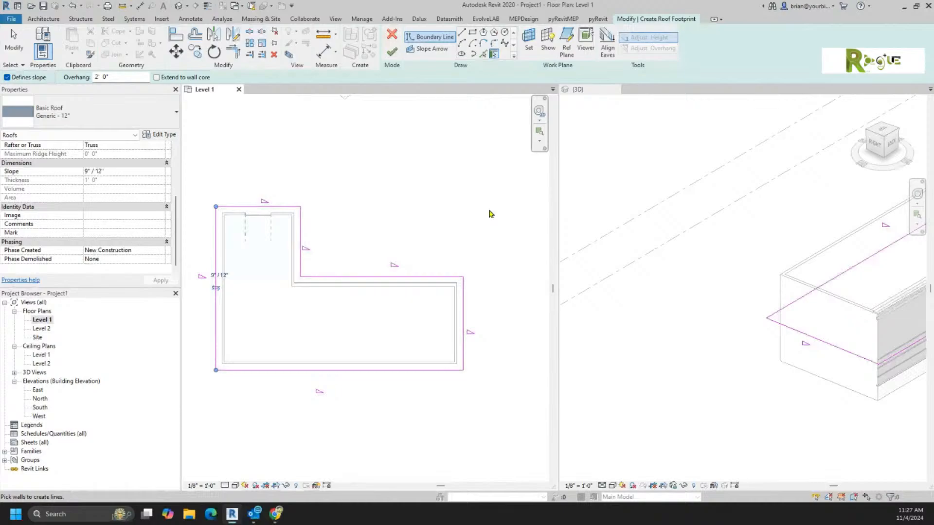
pyautogui.click(465, 294)
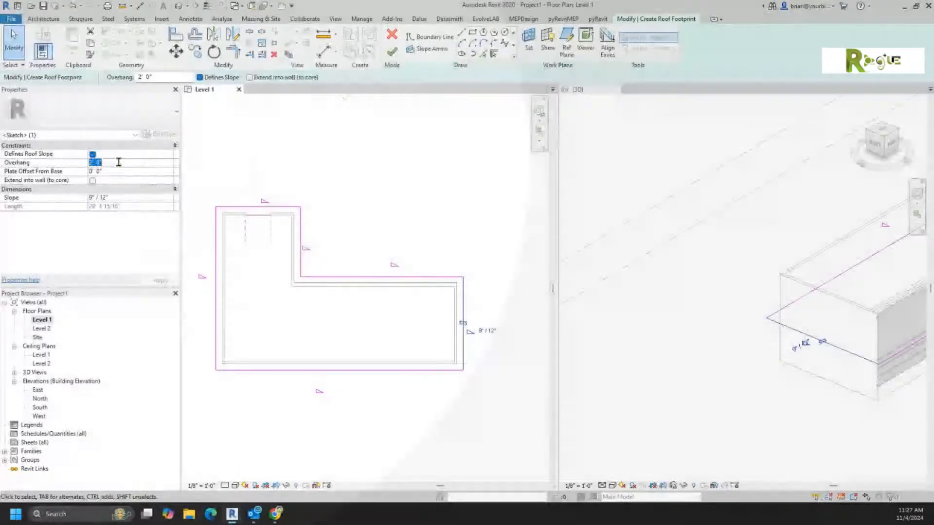
pyautogui.click(118, 162)
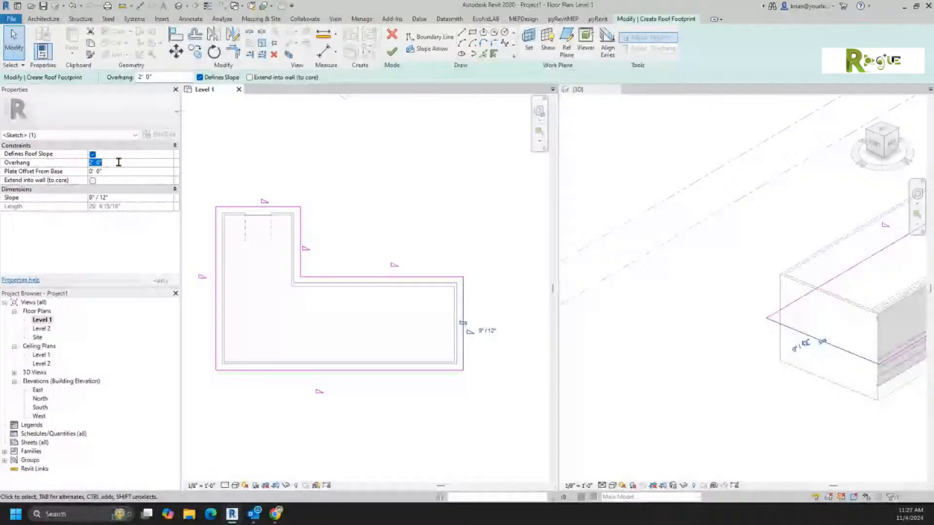
pyautogui.write('3')
pyautogui.press('Return')
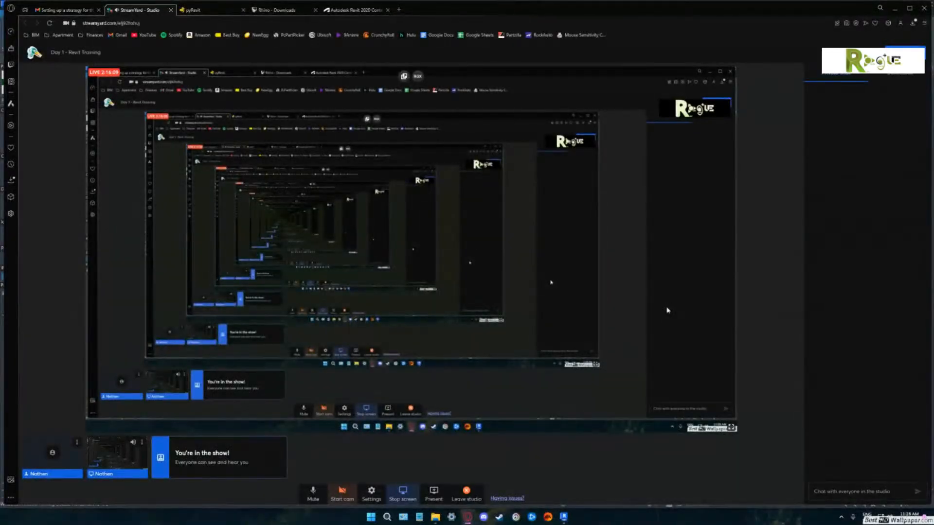
# Switch to the Revit 2025 project and select its footprint roof over the L-shaped building.
pyautogui.click(566, 517)
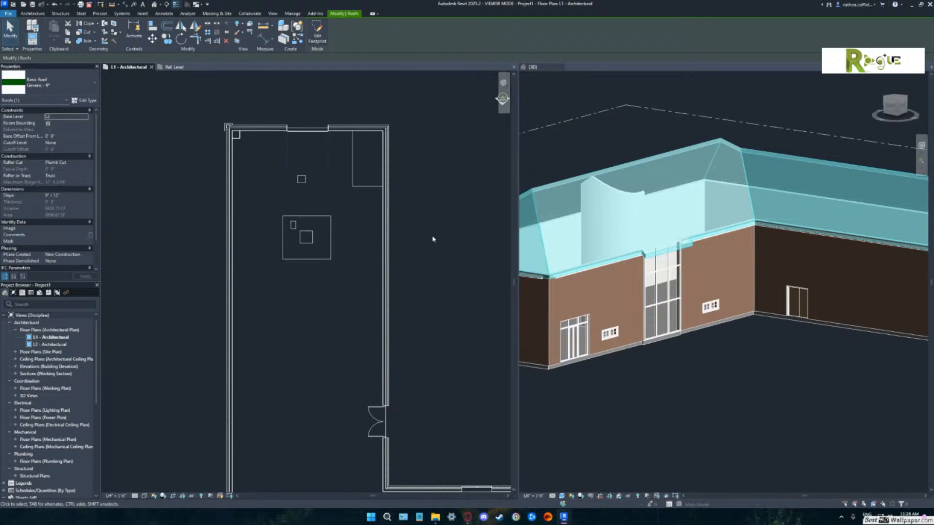
pyautogui.scroll(-3, 433, 238)
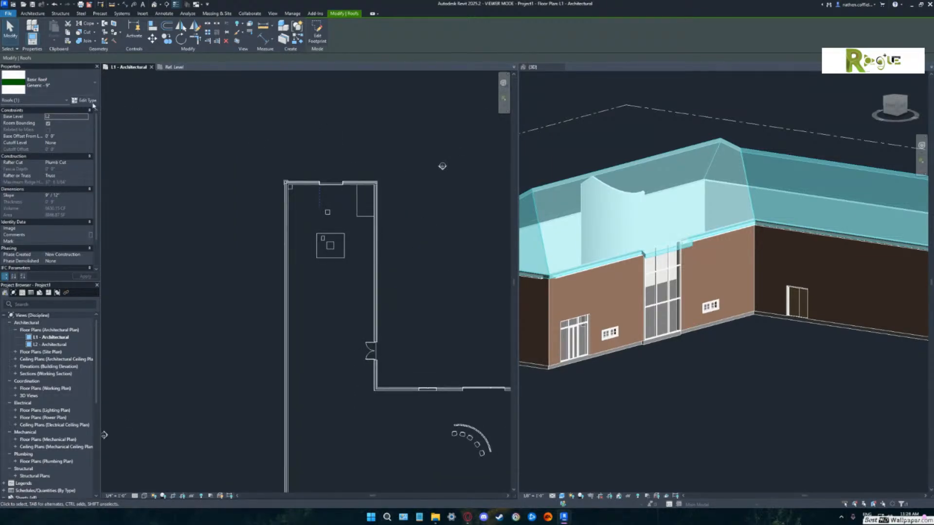
pyautogui.click(49, 344)
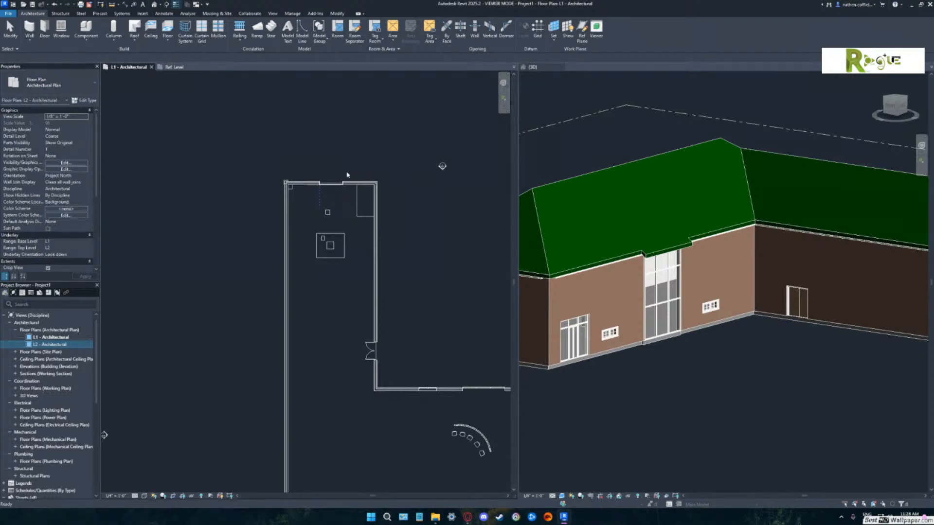
pyautogui.click(304, 184)
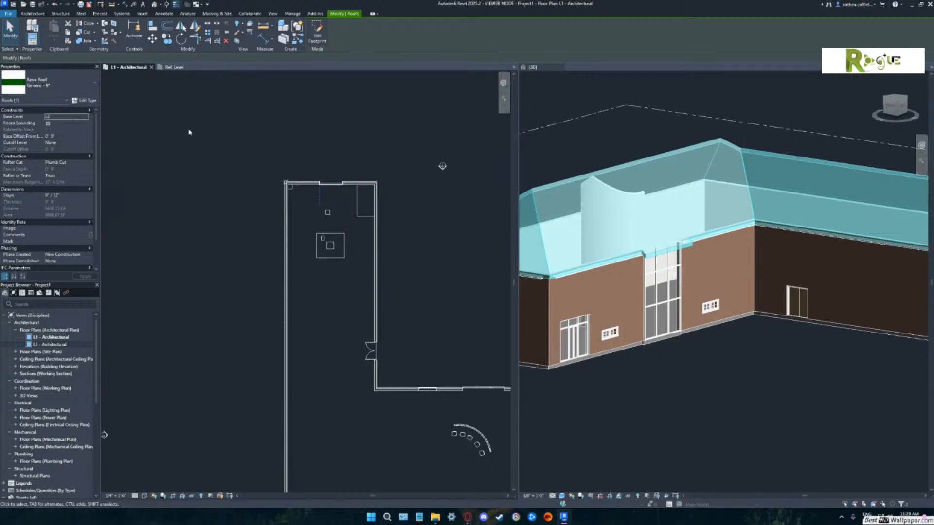
pyautogui.moveTo(223, 169); pyautogui.dragTo(200, 150, button='middle')
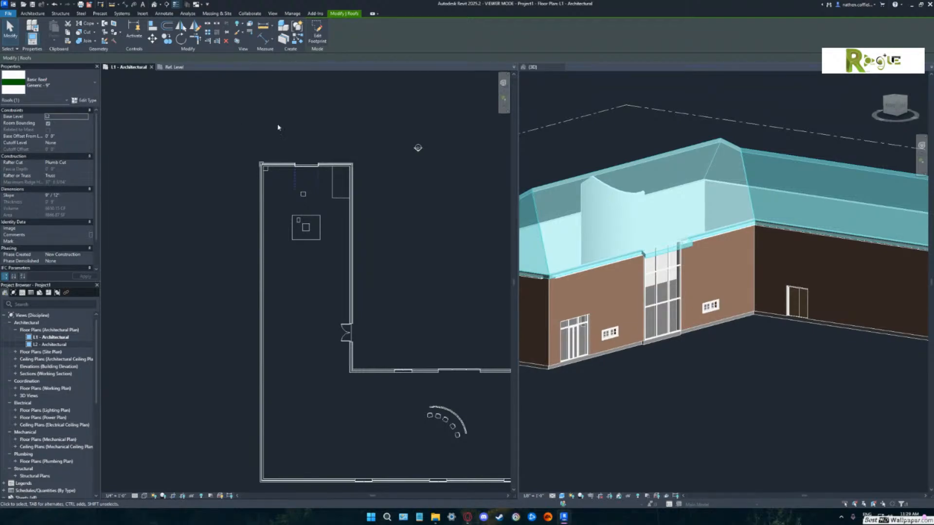
pyautogui.click(677, 157)
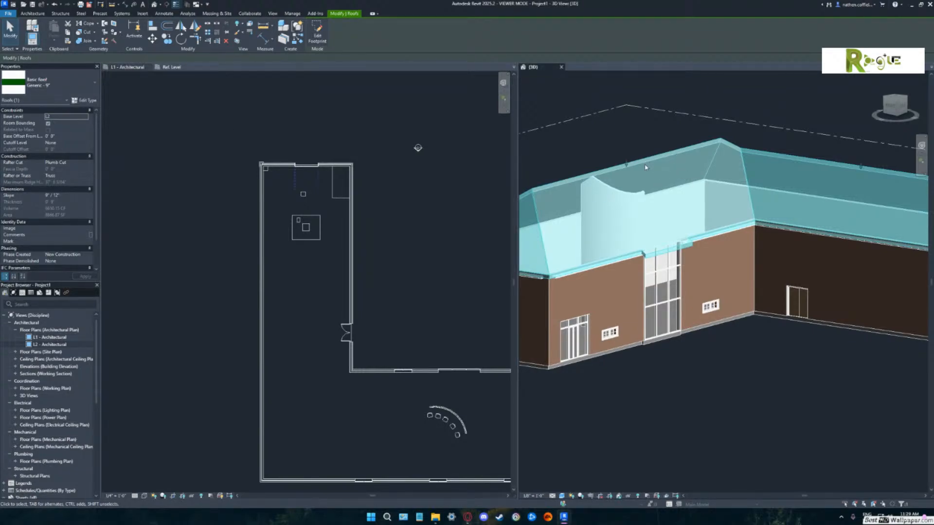
pyautogui.click(305, 161)
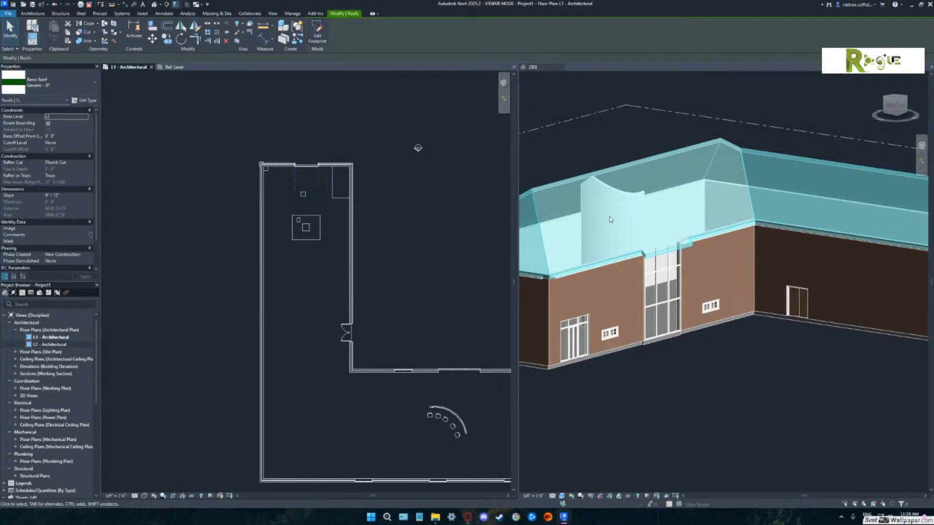
# Edit the roof footprint, remove the slope from the boundary line over the short end wall, and finish the sketch.
pyautogui.keyDown('shift'); pyautogui.moveTo(609, 217); pyautogui.dragTo(771, 244, button='middle'); pyautogui.keyUp('shift')
pyautogui.scroll(5, 772, 244)
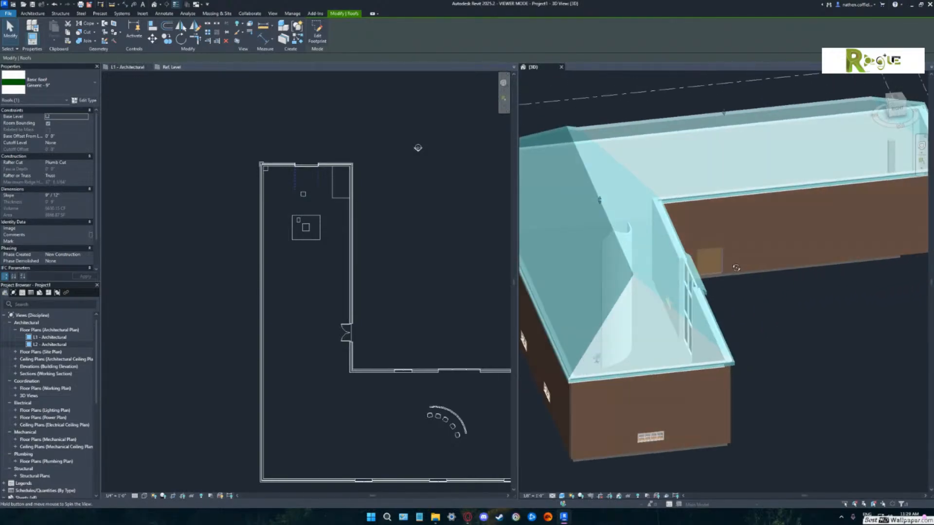
pyautogui.moveTo(717, 264); pyautogui.dragTo(754, 249, button='middle')
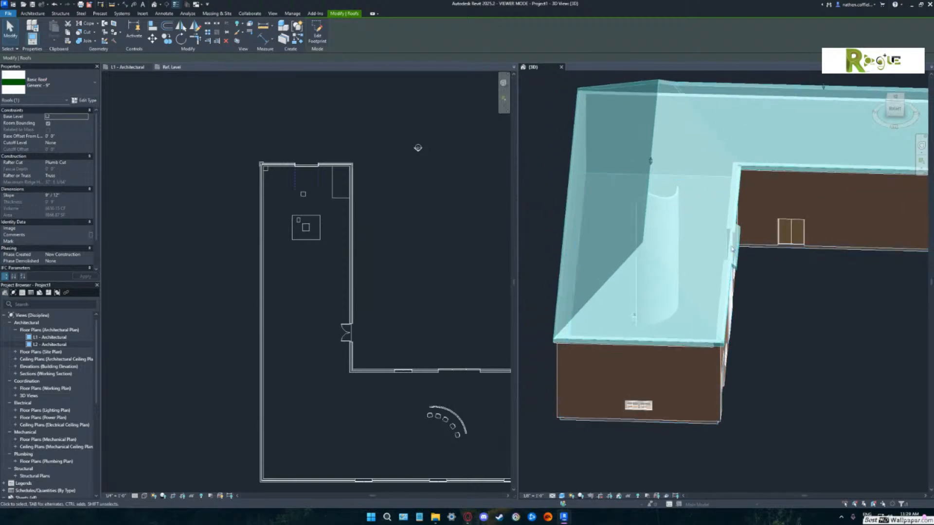
pyautogui.keyDown('shift'); pyautogui.moveTo(683, 245); pyautogui.dragTo(647, 227, button='middle'); pyautogui.keyUp('shift')
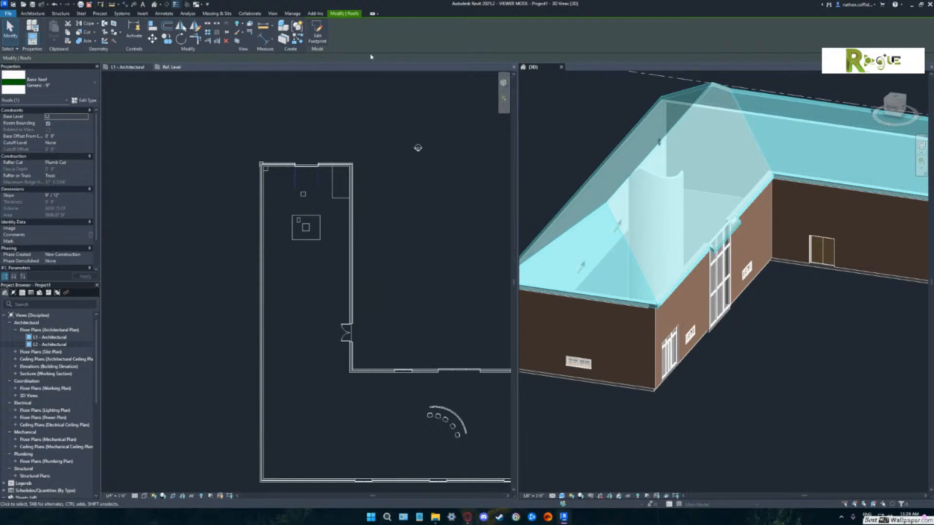
pyautogui.click(318, 33)
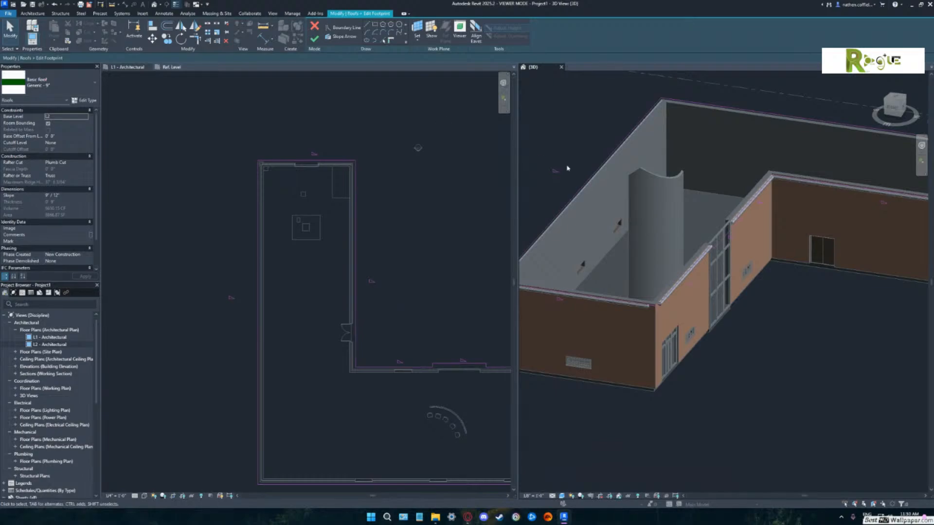
pyautogui.click(640, 306)
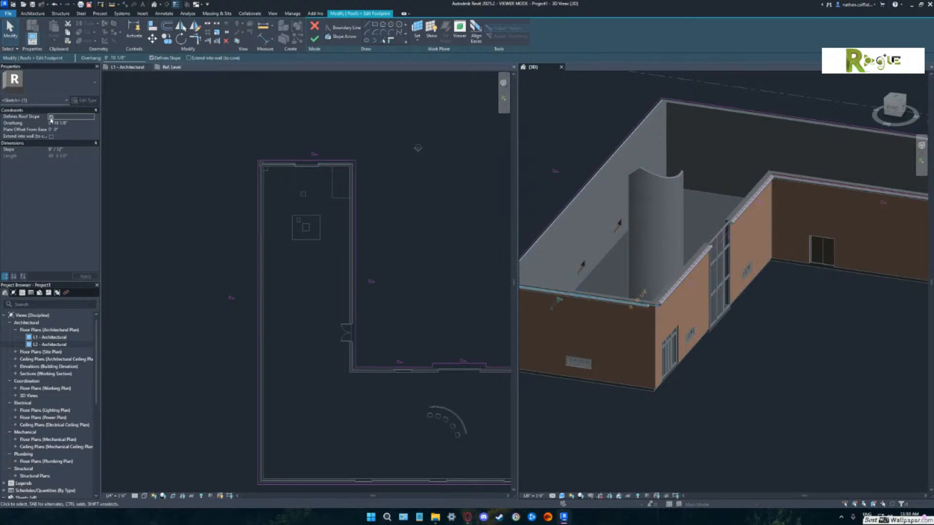
pyautogui.click(151, 59)
pyautogui.click(314, 38)
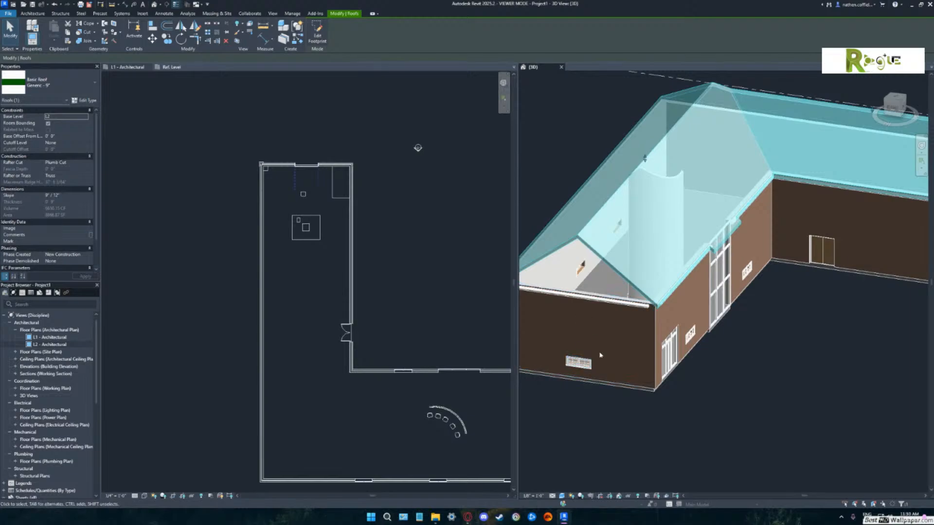
# Attach the top of the brick end wall to the roof so it fills the open gable.
pyautogui.keyDown('shift'); pyautogui.moveTo(601, 355); pyautogui.dragTo(617, 345, button='middle'); pyautogui.keyUp('shift')
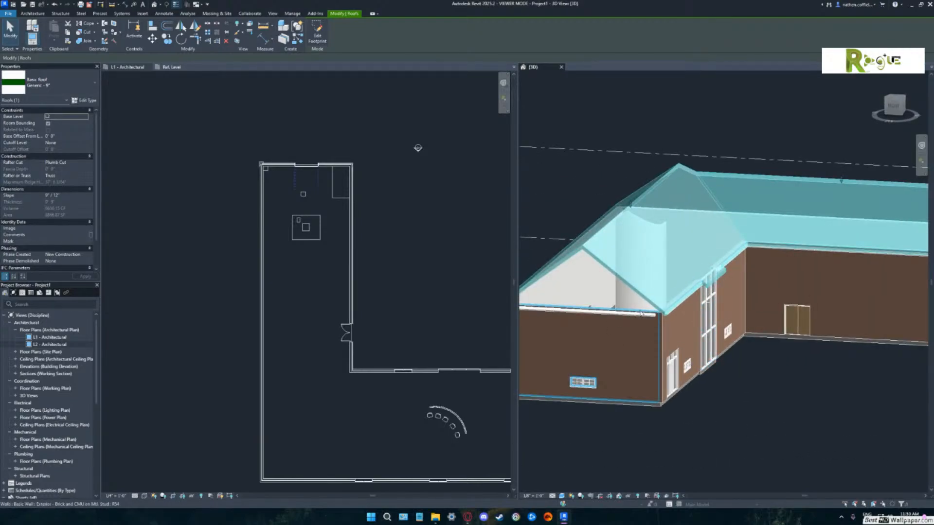
pyautogui.click(629, 313)
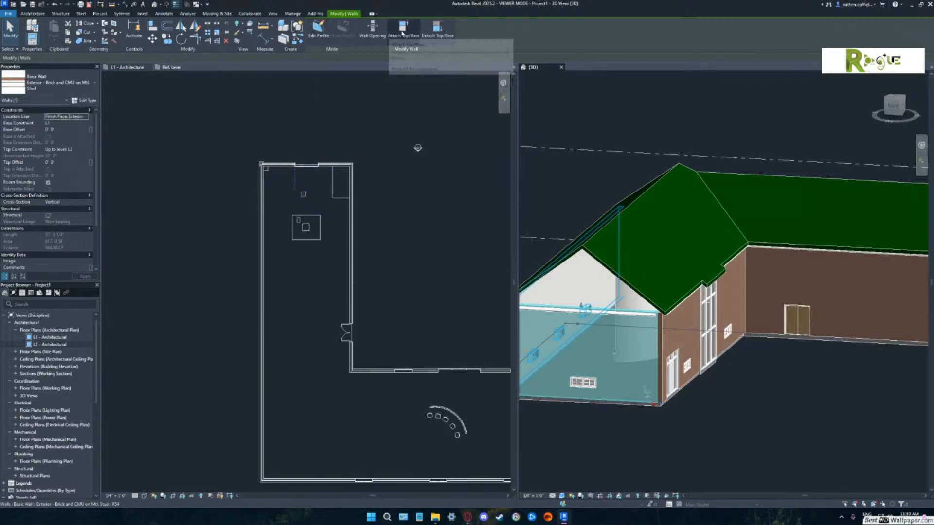
pyautogui.click(404, 31)
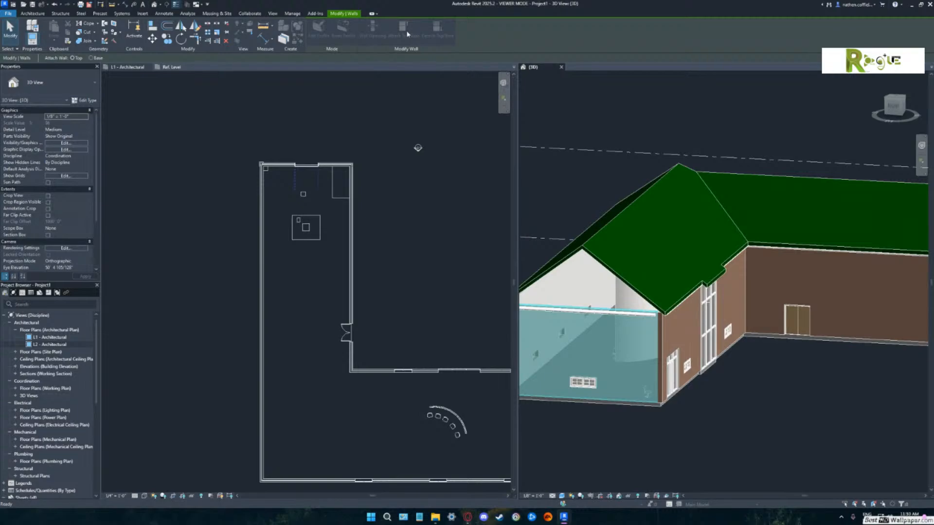
pyautogui.click(614, 273)
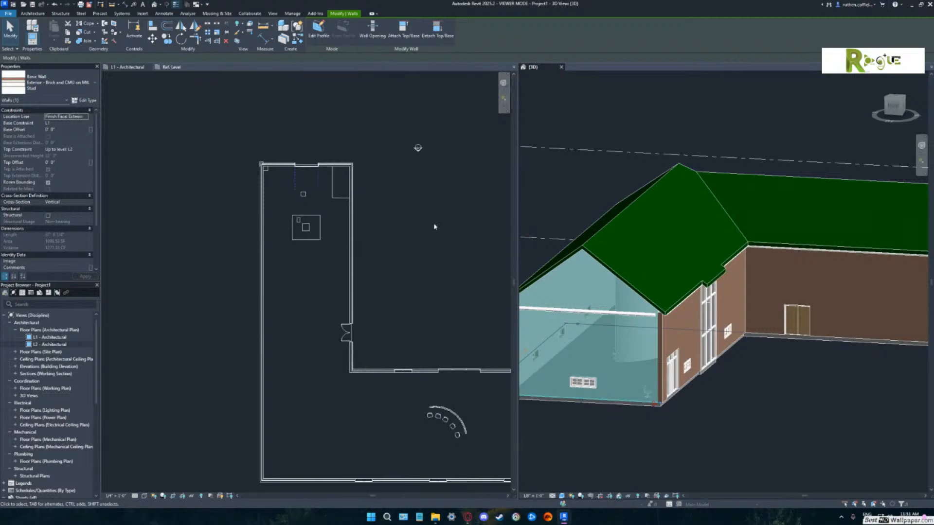
pyautogui.press('Escape')
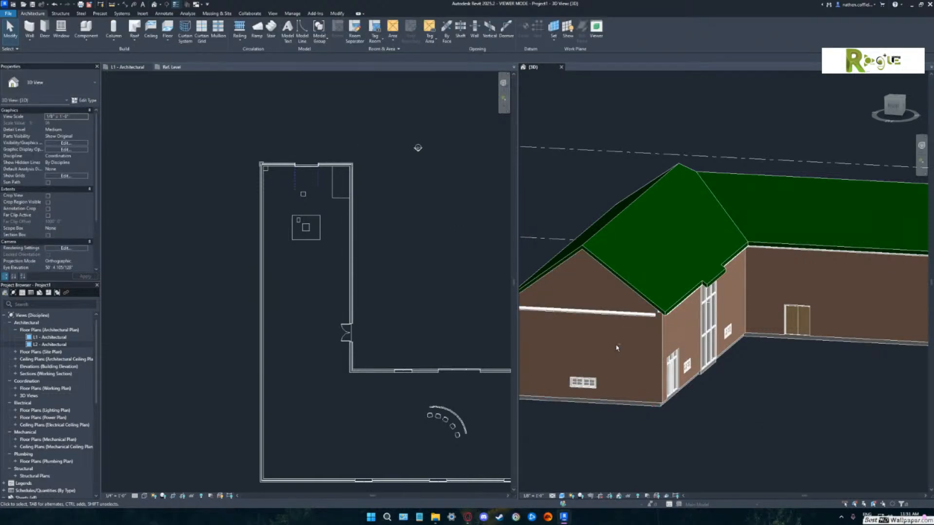
# Attach the top of the adjacent brick wall containing the entrance doors to the roof.
pyautogui.keyDown('shift'); pyautogui.moveTo(616, 348); pyautogui.dragTo(665, 330, button='middle'); pyautogui.keyUp('shift')
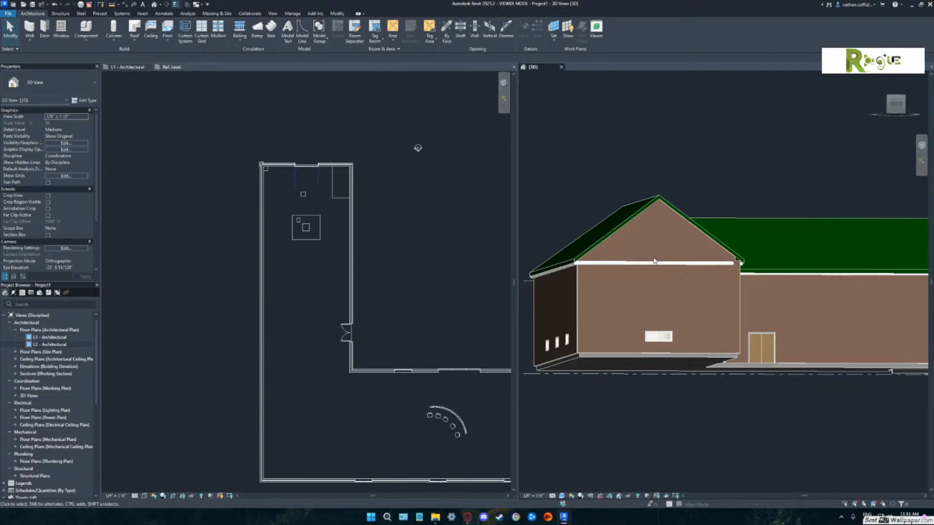
pyautogui.keyDown('shift'); pyautogui.moveTo(654, 260); pyautogui.dragTo(665, 293, button='middle'); pyautogui.keyUp('shift')
pyautogui.scroll(4, 665, 295)
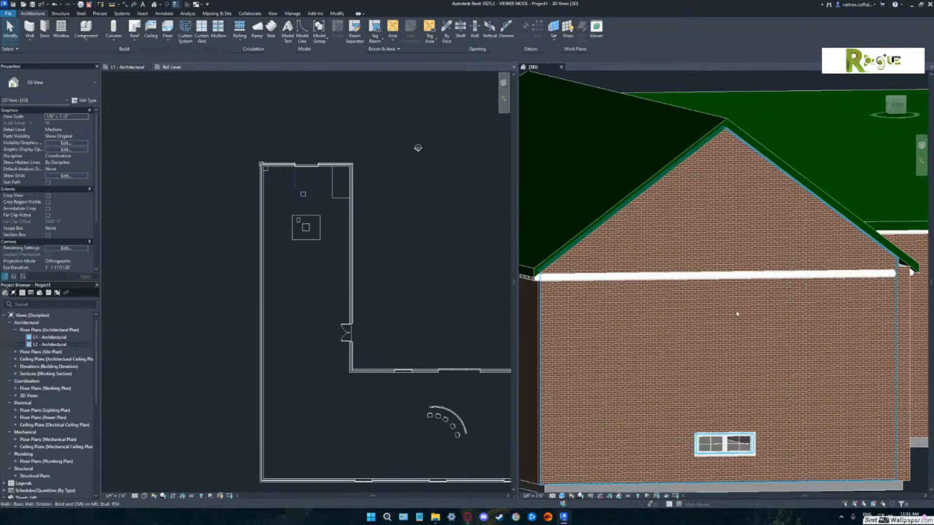
pyautogui.keyDown('shift'); pyautogui.moveTo(737, 314); pyautogui.dragTo(668, 237, button='middle'); pyautogui.keyUp('shift')
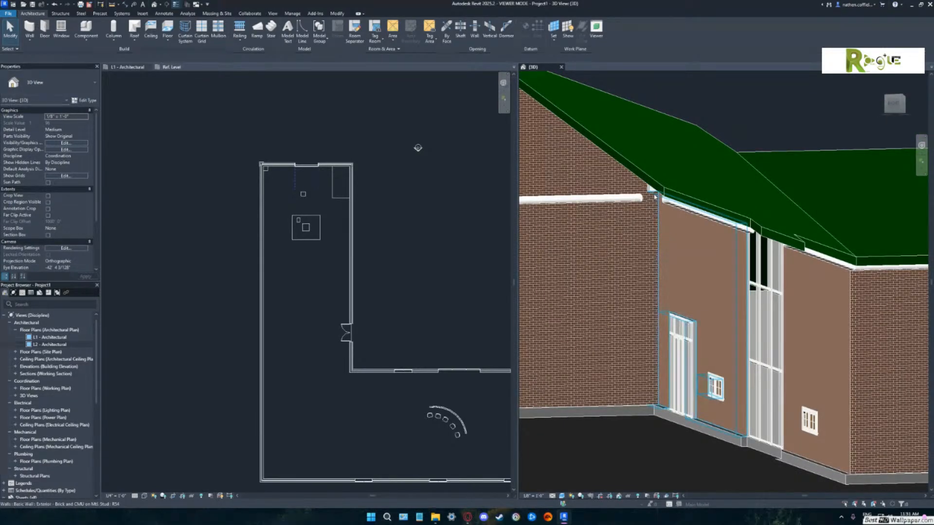
pyautogui.click(654, 194)
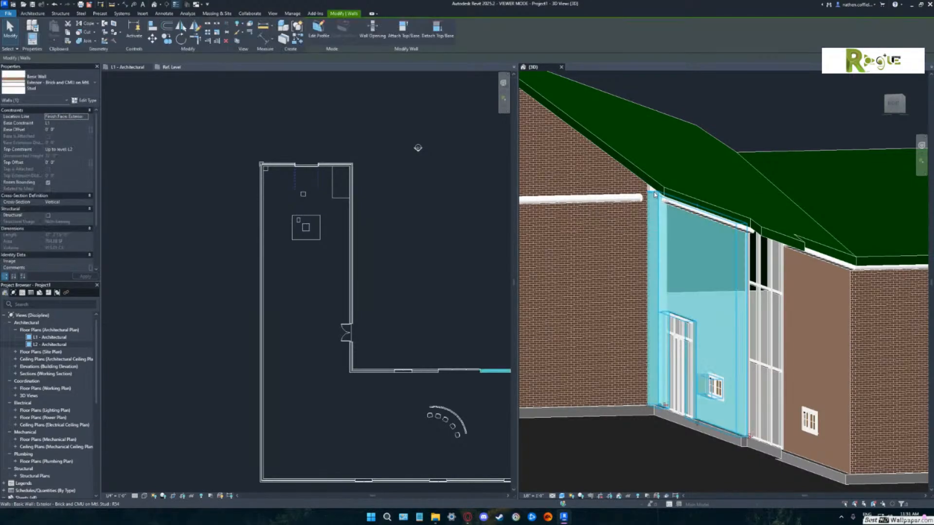
pyautogui.click(413, 33)
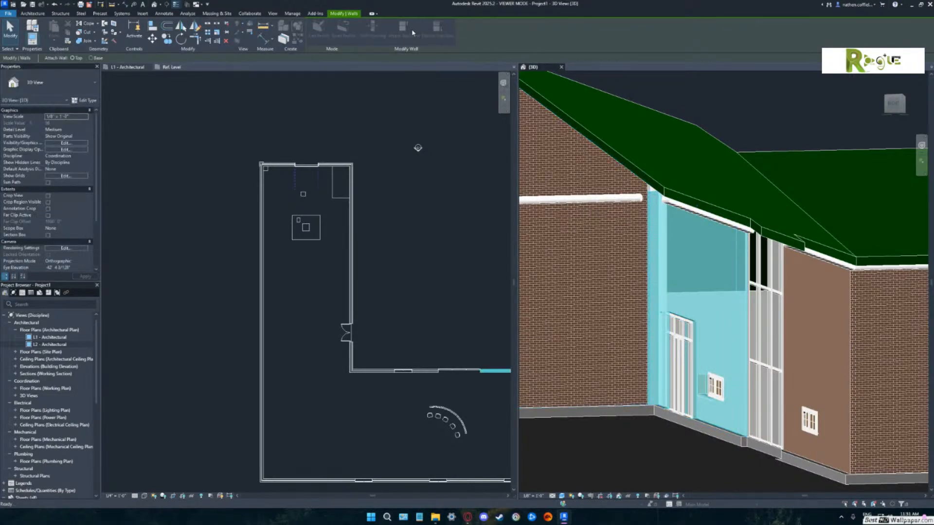
pyautogui.click(669, 198)
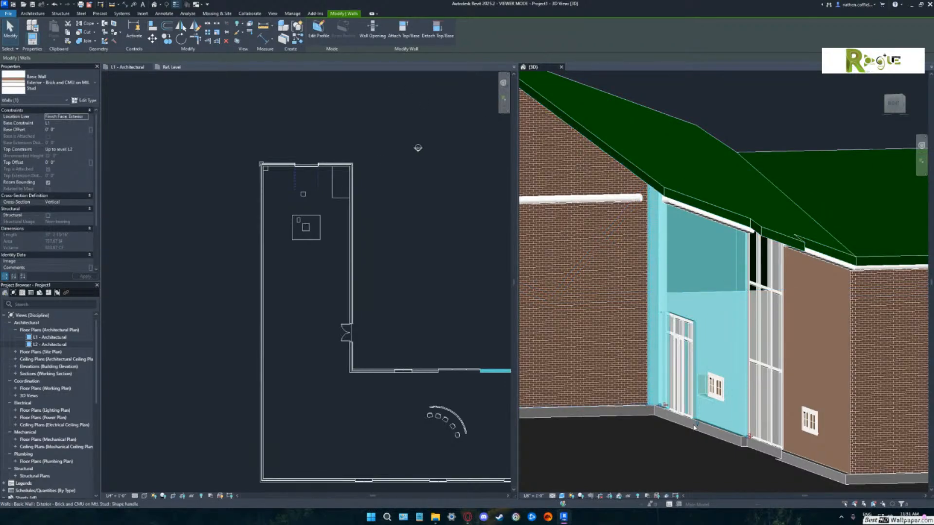
pyautogui.press('Escape')
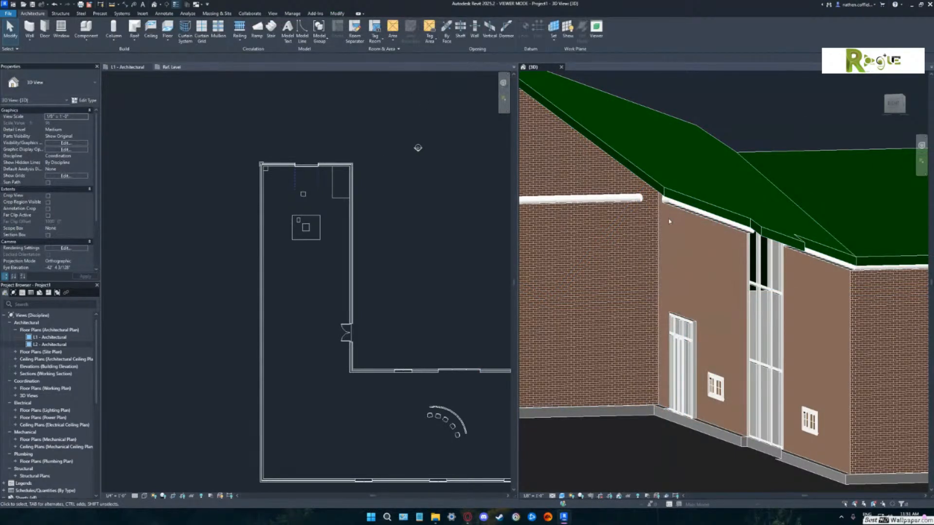
# Examine the corners where the gable wall and its neighbouring side walls meet the roof in 3D.
pyautogui.keyDown('shift'); pyautogui.moveTo(670, 221); pyautogui.dragTo(642, 161, button='middle'); pyautogui.keyUp('shift')
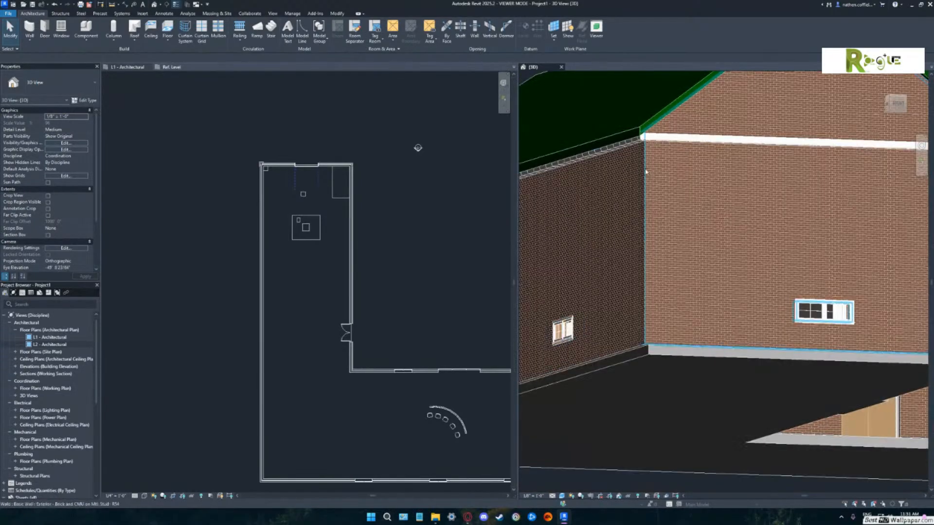
pyautogui.click(641, 146)
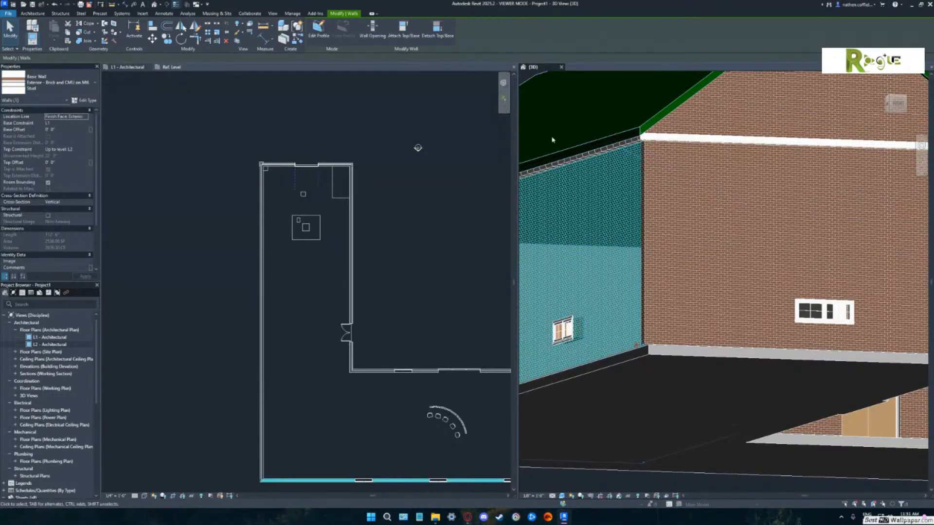
pyautogui.keyDown('shift'); pyautogui.moveTo(767, 383); pyautogui.dragTo(663, 382, button='middle'); pyautogui.keyUp('shift')
pyautogui.press('Escape')
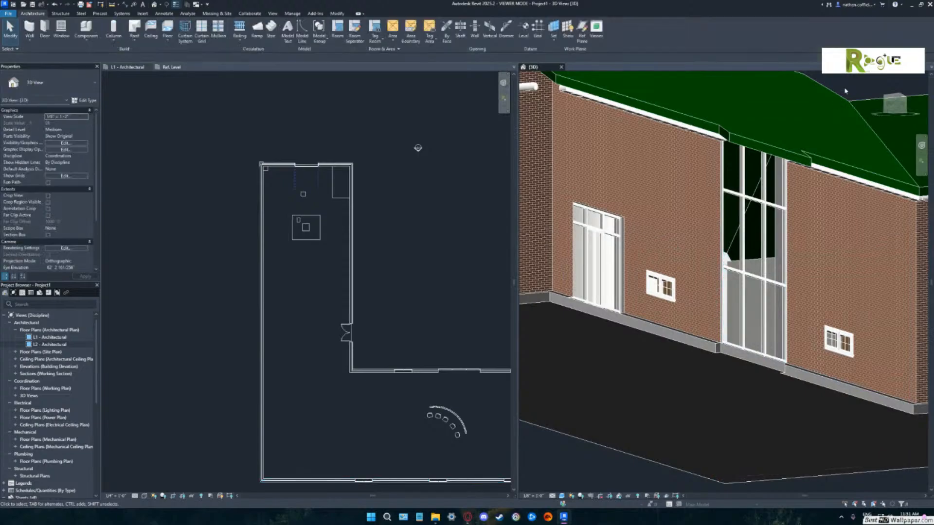
pyautogui.keyDown('shift'); pyautogui.moveTo(621, 258); pyautogui.dragTo(670, 350, button='middle'); pyautogui.keyUp('shift')
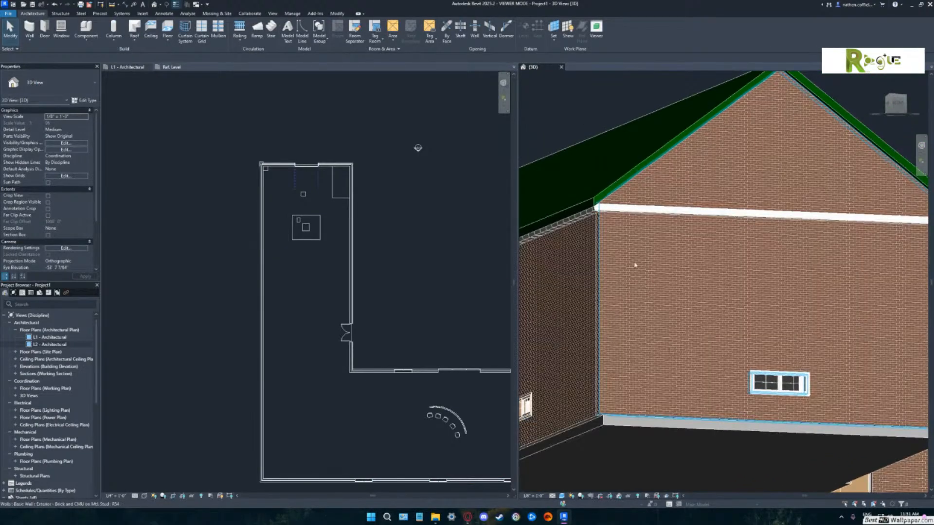
pyautogui.keyDown('shift'); pyautogui.moveTo(638, 265); pyautogui.dragTo(676, 271, button='middle'); pyautogui.keyUp('shift')
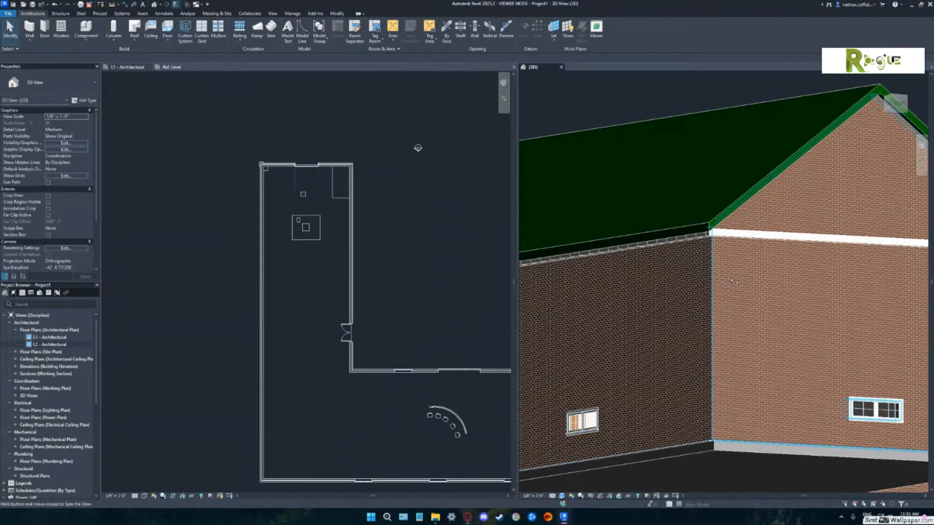
# Select the roof and examine its gable end, ridges and valleys over both wings of the building from several sides and above.
pyautogui.keyDown('shift'); pyautogui.moveTo(735, 282); pyautogui.dragTo(665, 302, button='middle'); pyautogui.keyUp('shift')
pyautogui.scroll(-3, 666, 303)
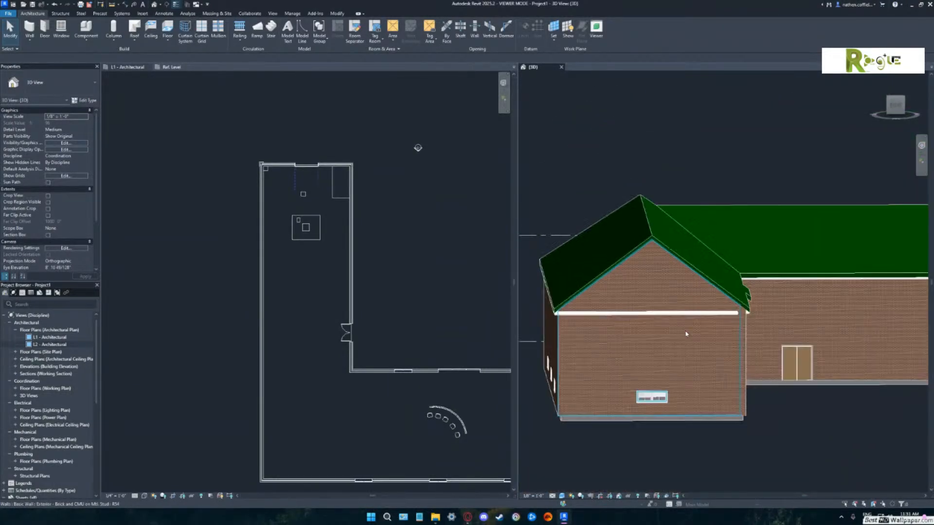
pyautogui.keyDown('shift'); pyautogui.moveTo(684, 349); pyautogui.dragTo(663, 267, button='middle'); pyautogui.keyUp('shift')
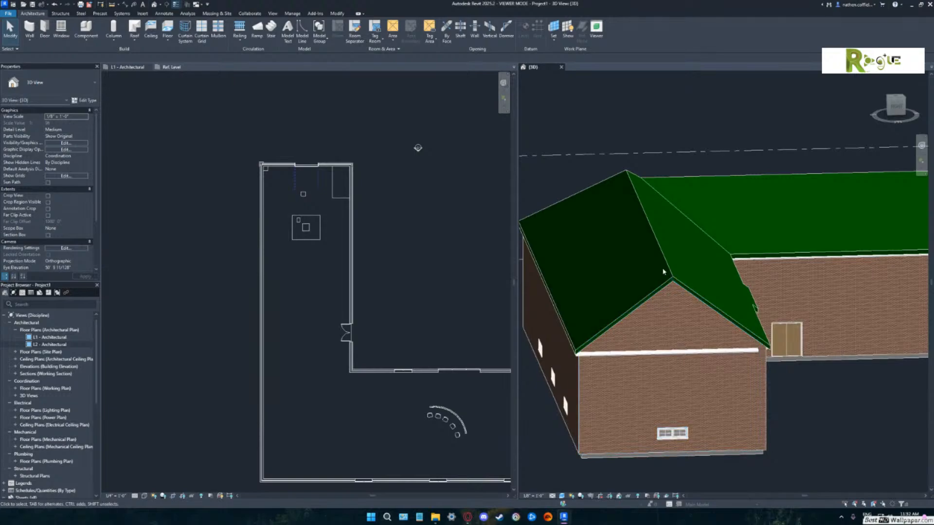
pyautogui.click(664, 267)
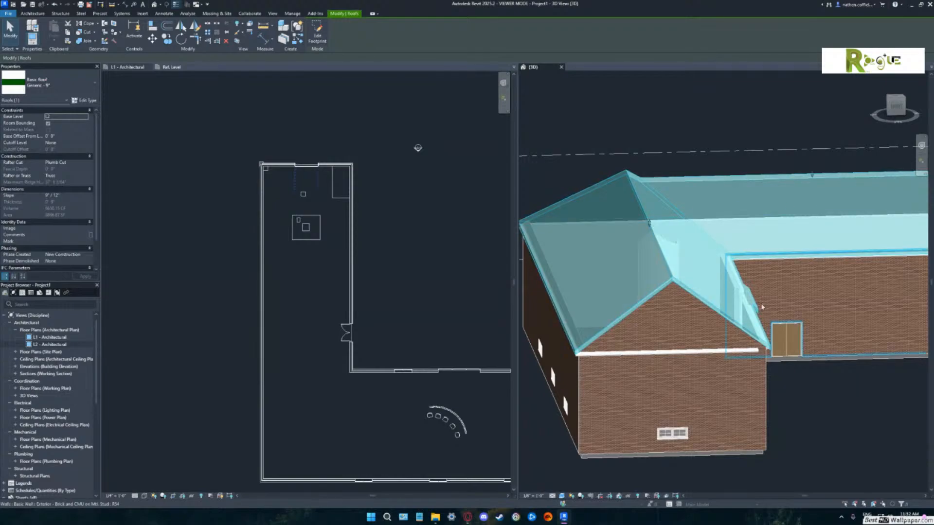
pyautogui.moveTo(773, 303)
pyautogui.keyDown('shift'); pyautogui.mouseDown(button='middle')
pyautogui.moveTo(784, 273)
pyautogui.moveTo(752, 304)
pyautogui.moveTo(765, 303)
pyautogui.mouseUp(button='middle'); pyautogui.keyUp('shift')
pyautogui.keyDown('shift'); pyautogui.moveTo(762, 301); pyautogui.dragTo(693, 200, button='middle'); pyautogui.keyUp('shift')
pyautogui.scroll(-1, 756, 306)
pyautogui.scroll(-2, 724, 290)
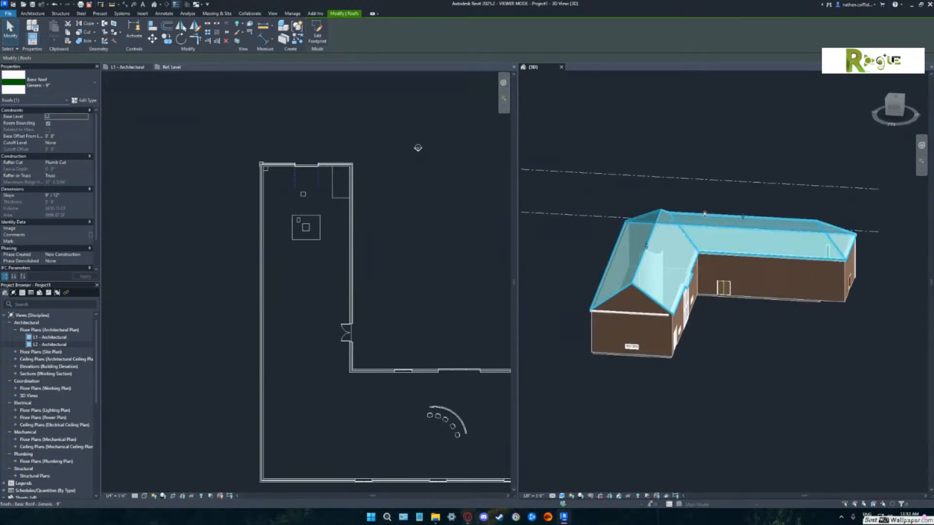
pyautogui.scroll(1, 691, 207)
pyautogui.keyDown('shift'); pyautogui.moveTo(735, 214); pyautogui.dragTo(716, 289, button='middle'); pyautogui.keyUp('shift')
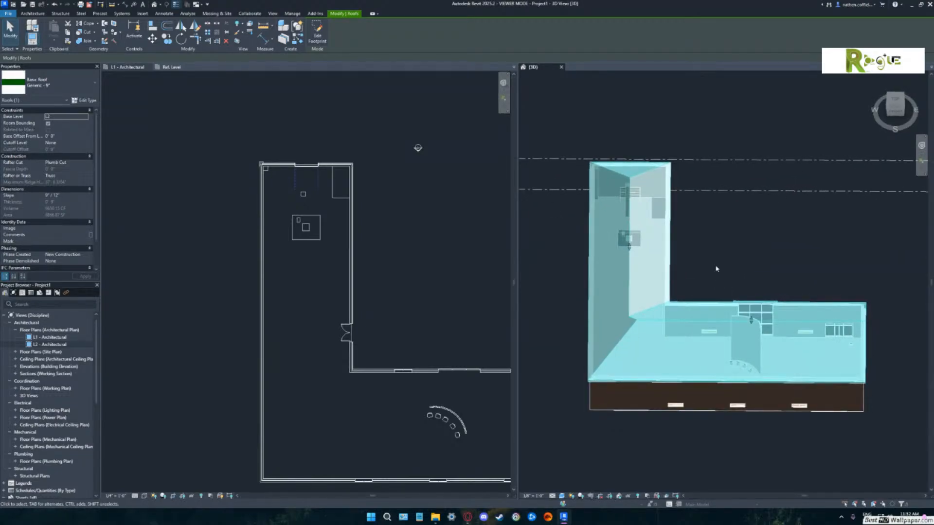
pyautogui.keyDown('shift'); pyautogui.moveTo(705, 252); pyautogui.dragTo(592, 166, button='middle'); pyautogui.keyUp('shift')
pyautogui.keyDown('shift'); pyautogui.moveTo(627, 212); pyautogui.dragTo(584, 258, button='middle'); pyautogui.keyUp('shift')
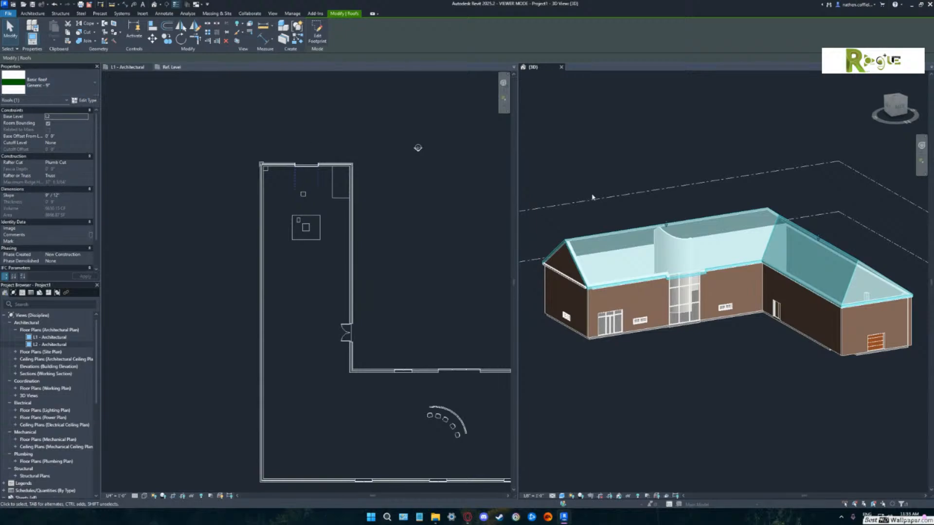
pyautogui.keyDown('shift'); pyautogui.moveTo(621, 210); pyautogui.dragTo(869, 303, button='middle'); pyautogui.keyUp('shift')
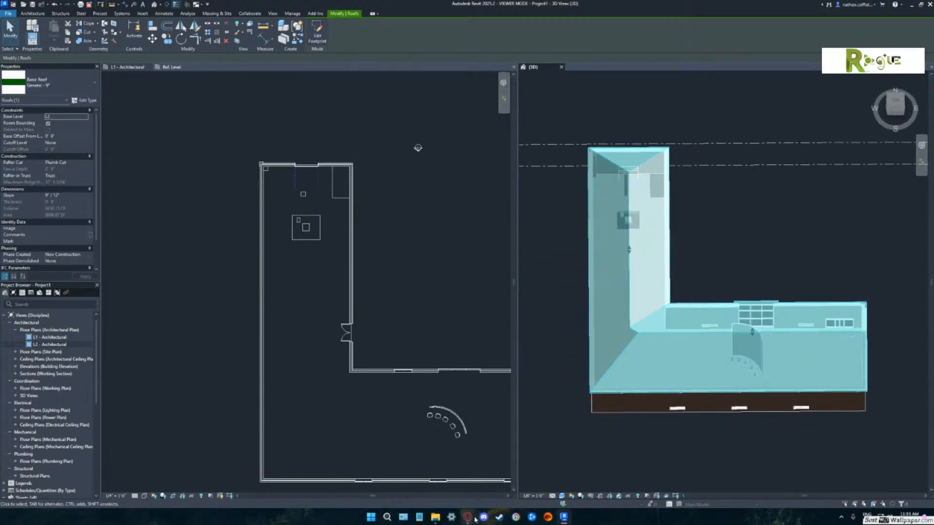
pyautogui.moveTo(473, 520)
pyautogui.click(424, 479)
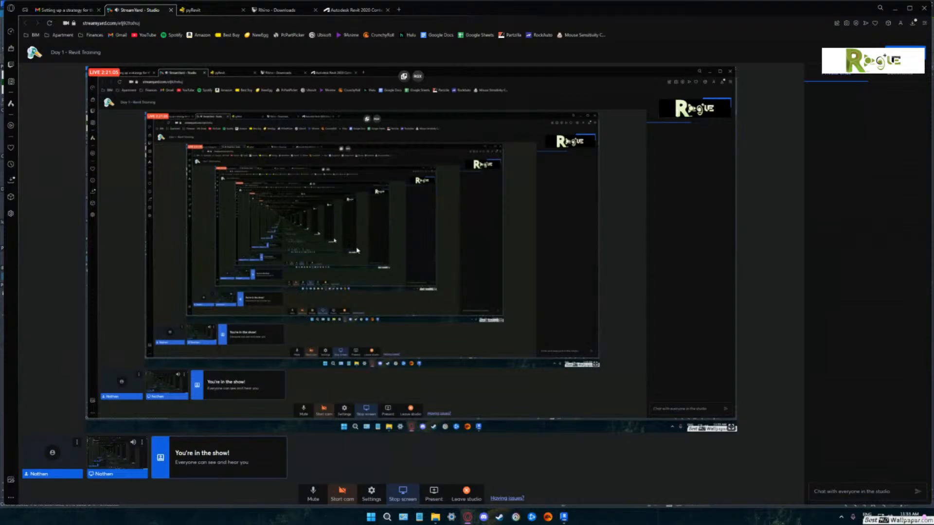
pyautogui.click(563, 517)
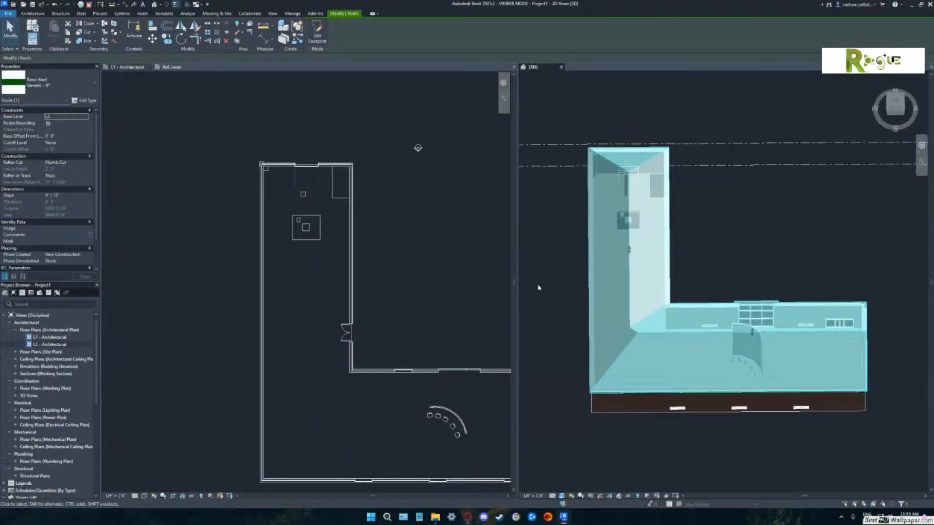
# Look through the selected roof's properties and compare its shape in 3D with the whole building outline on the L1 floor plan.
pyautogui.keyDown('shift'); pyautogui.moveTo(794, 279); pyautogui.dragTo(816, 272, button='middle'); pyautogui.keyUp('shift')
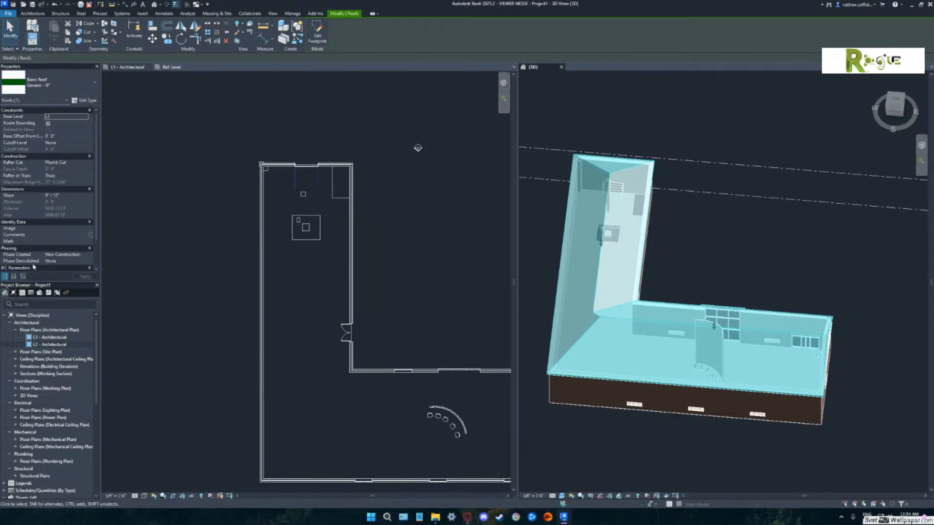
pyautogui.scroll(-2, 50, 227)
pyautogui.scroll(-5, 50, 323)
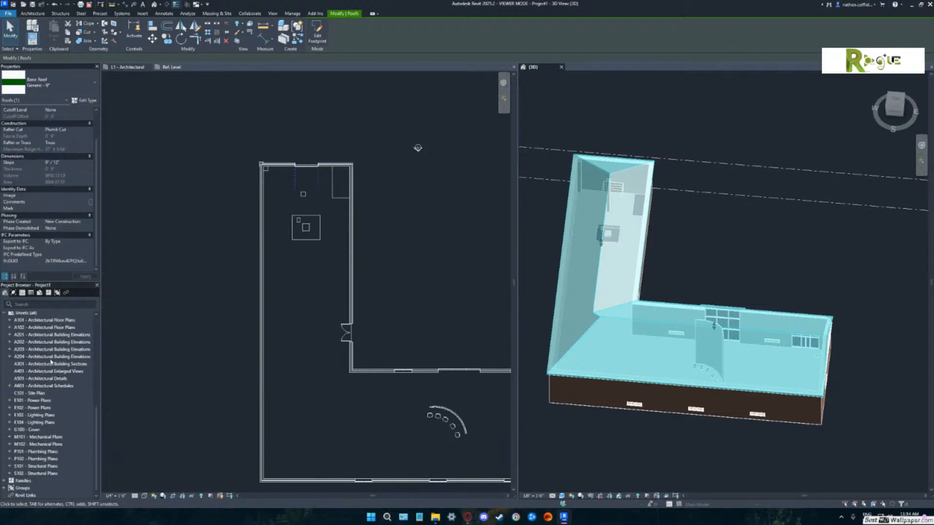
pyautogui.scroll(5, 52, 372)
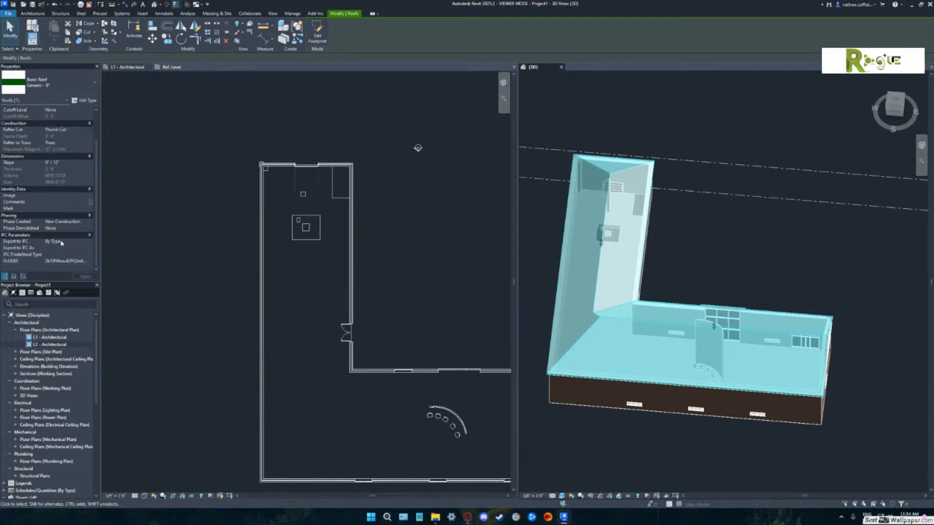
pyautogui.scroll(3, 71, 197)
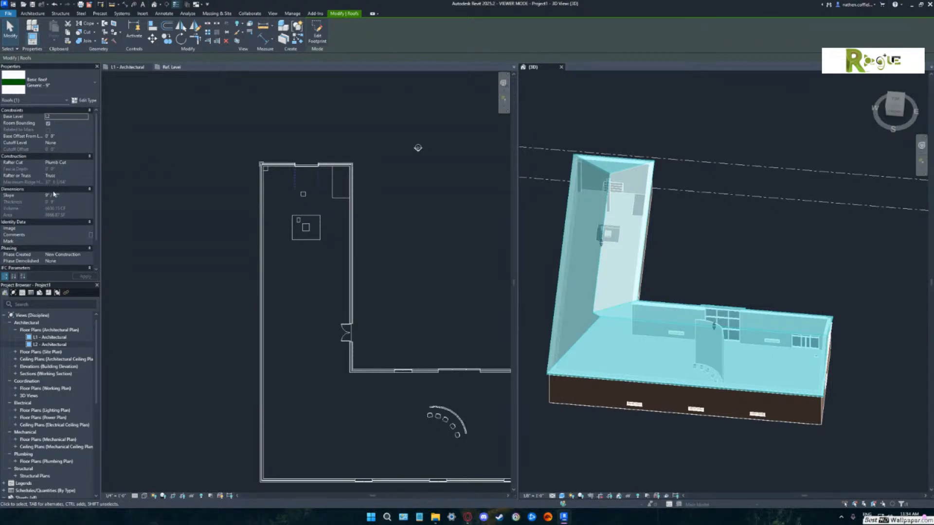
pyautogui.scroll(-2, 54, 211)
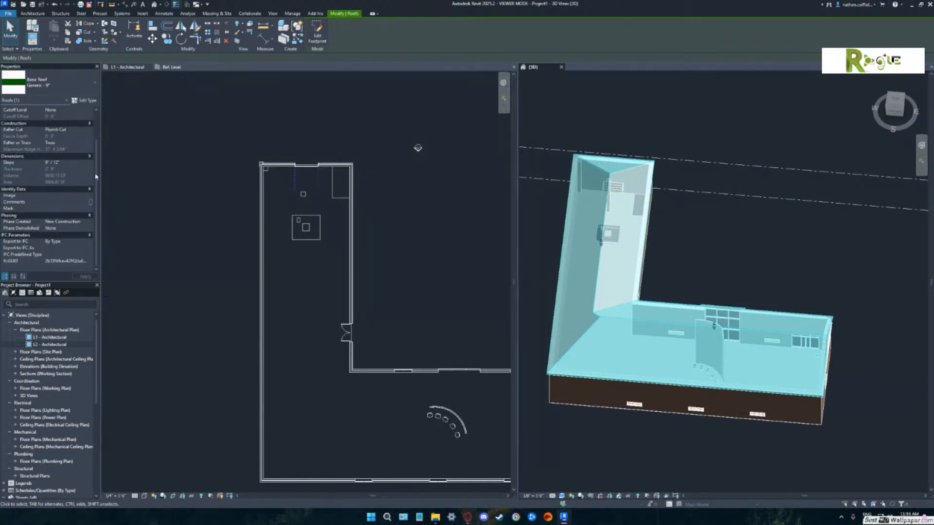
pyautogui.moveTo(515, 285)
pyautogui.mouseDown()
pyautogui.moveTo(515, 214)
pyautogui.moveTo(515, 338)
pyautogui.moveTo(515, 295)
pyautogui.moveTo(514, 327)
pyautogui.moveTo(525, 292)
pyautogui.mouseUp()
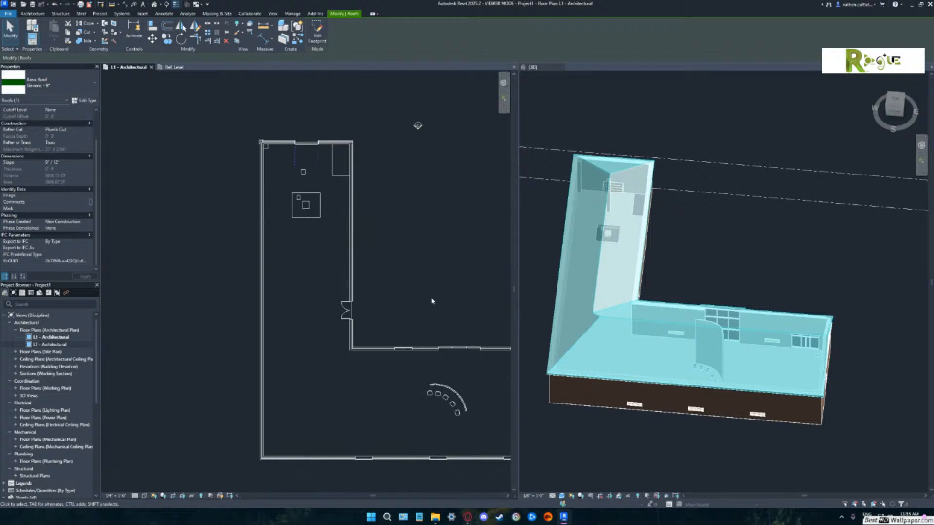
pyautogui.moveTo(431, 299); pyautogui.dragTo(323, 276, button='middle')
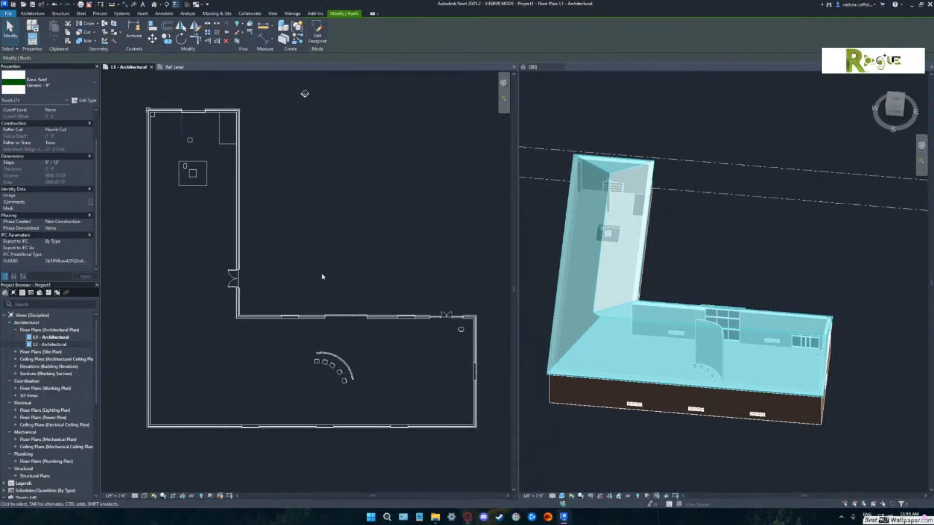
pyautogui.scroll(-3, 323, 275)
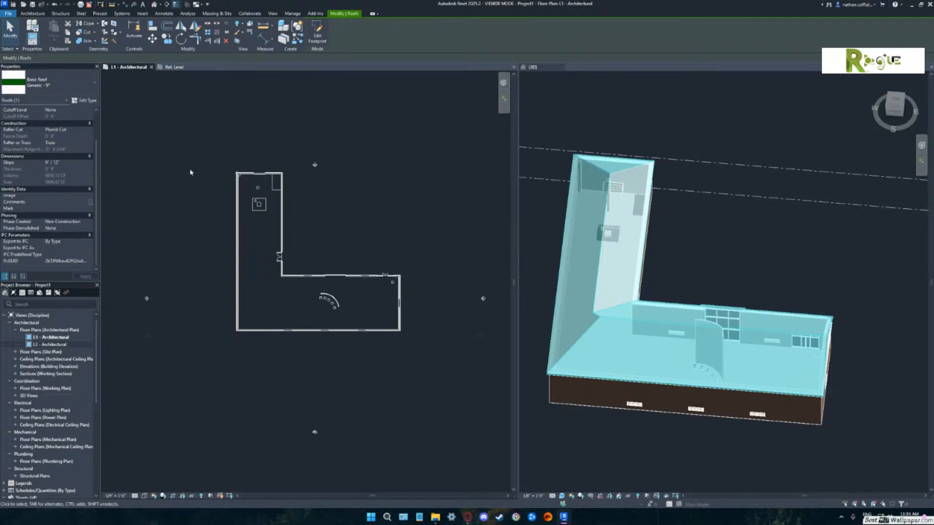
pyautogui.moveTo(313, 246); pyautogui.dragTo(296, 230, button='middle')
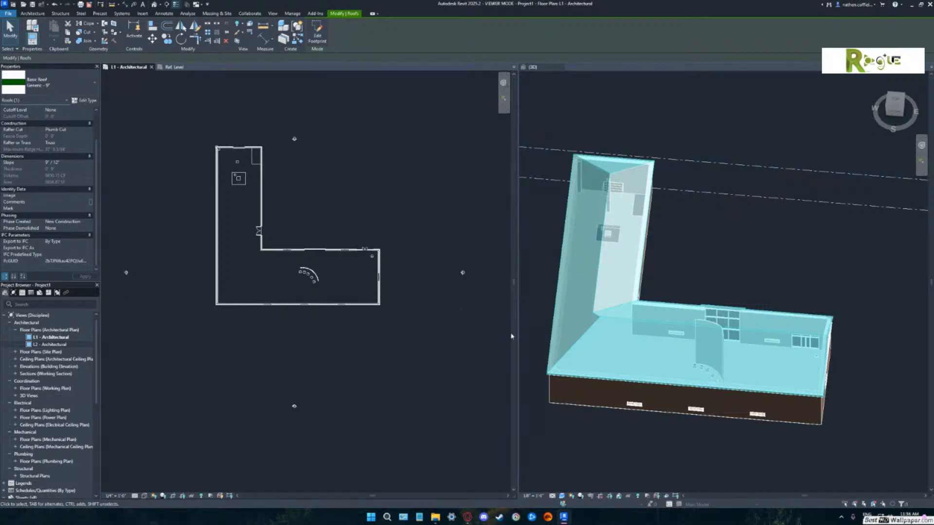
pyautogui.keyDown('shift'); pyautogui.moveTo(665, 314); pyautogui.dragTo(687, 259, button='middle'); pyautogui.keyUp('shift')
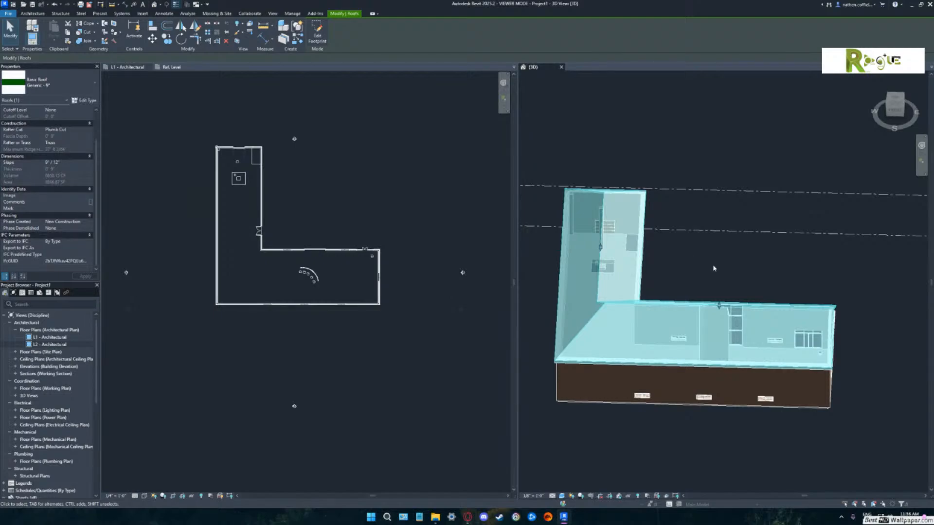
pyautogui.keyDown('shift'); pyautogui.moveTo(707, 286); pyautogui.dragTo(709, 280, button='middle'); pyautogui.keyUp('shift')
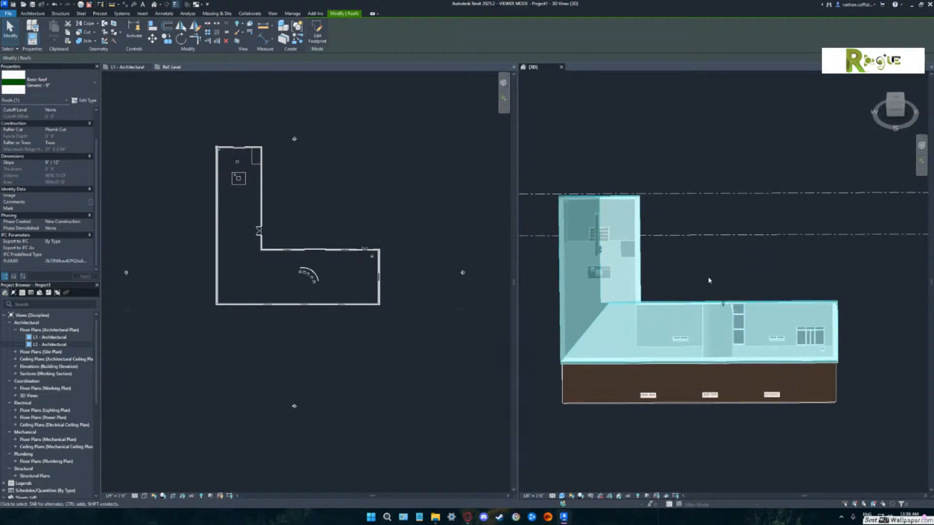
pyautogui.keyDown('shift'); pyautogui.moveTo(707, 265); pyautogui.dragTo(700, 269, button='middle'); pyautogui.keyUp('shift')
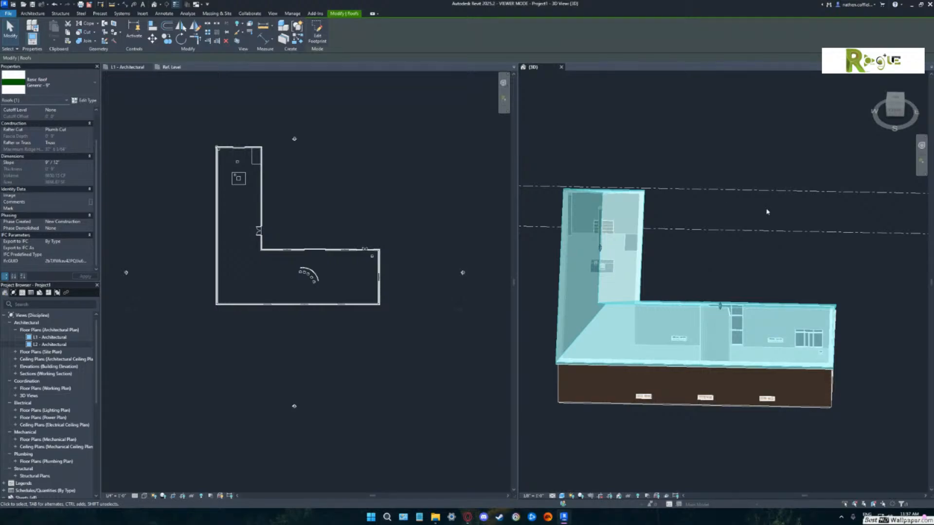
# Create a rectangular Generic - 12" floor about 27'-6" by 25'-6" in the open area inside the L-shaped building's corner.
pyautogui.click(32, 14)
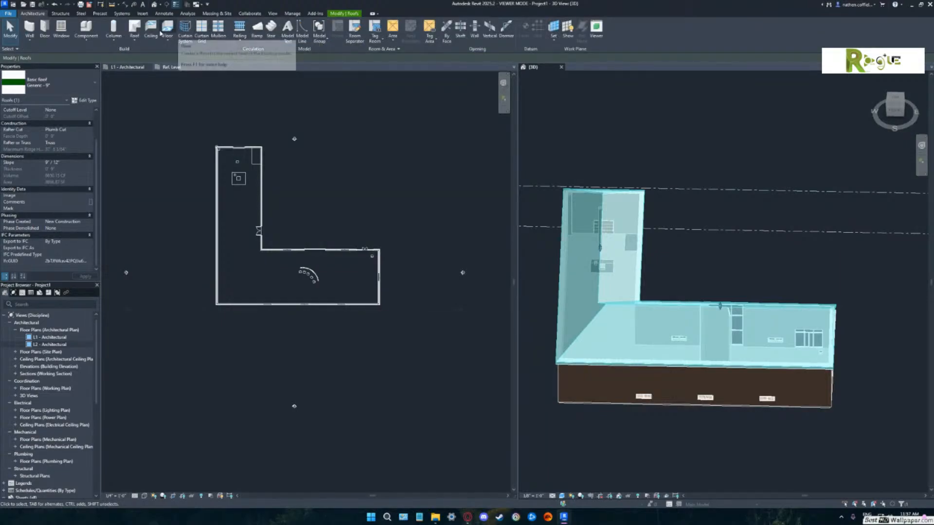
pyautogui.click(168, 28)
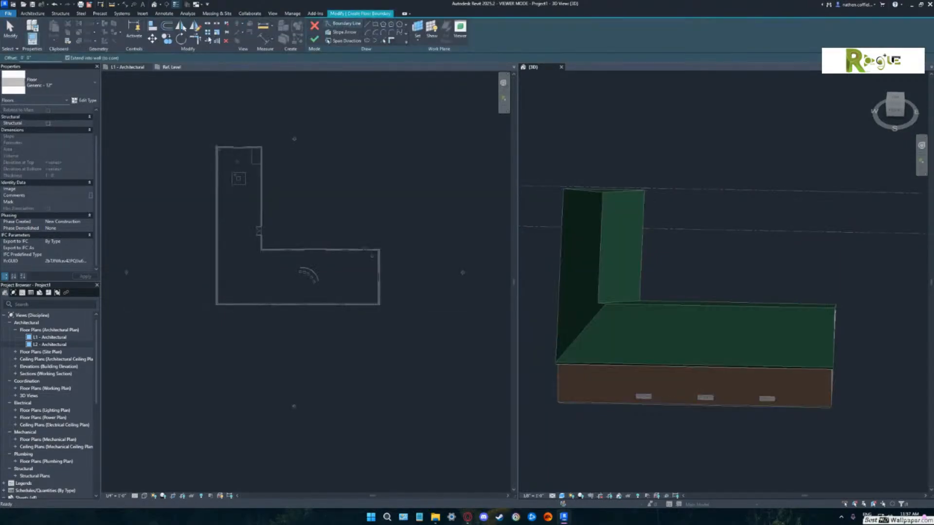
pyautogui.click(368, 24)
pyautogui.click(718, 252)
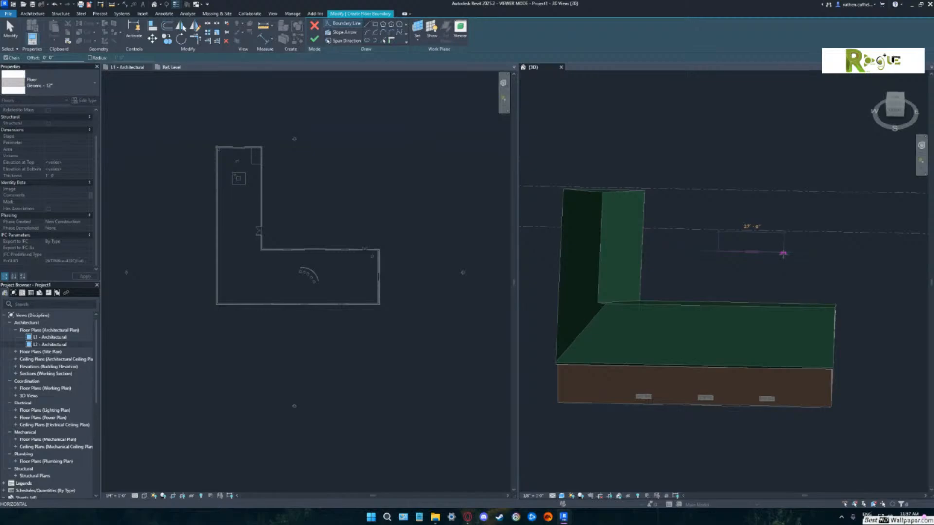
pyautogui.press('Escape')
pyautogui.click(375, 23)
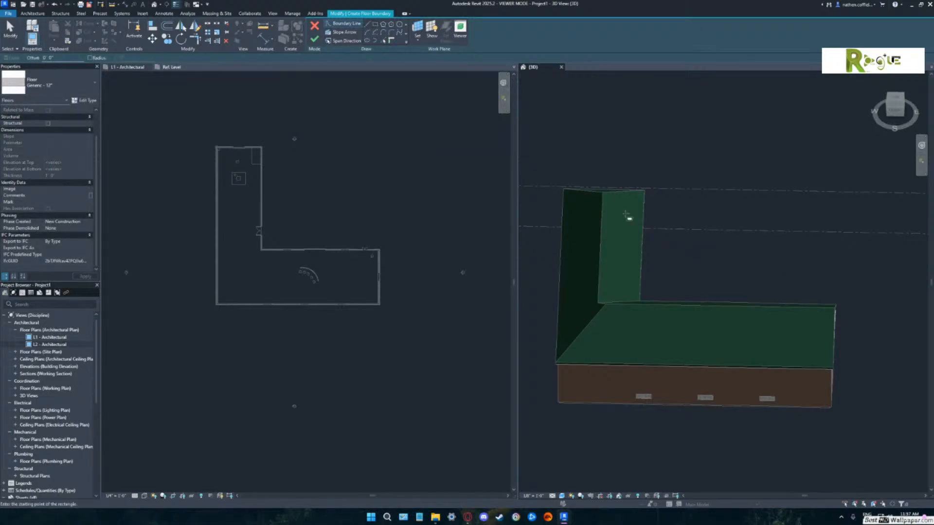
pyautogui.click(689, 246)
pyautogui.click(756, 289)
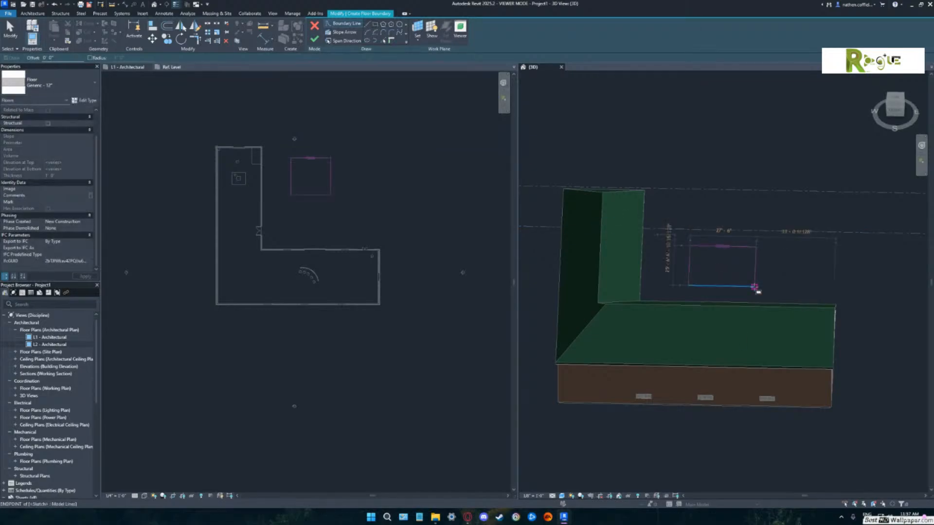
pyautogui.click(313, 41)
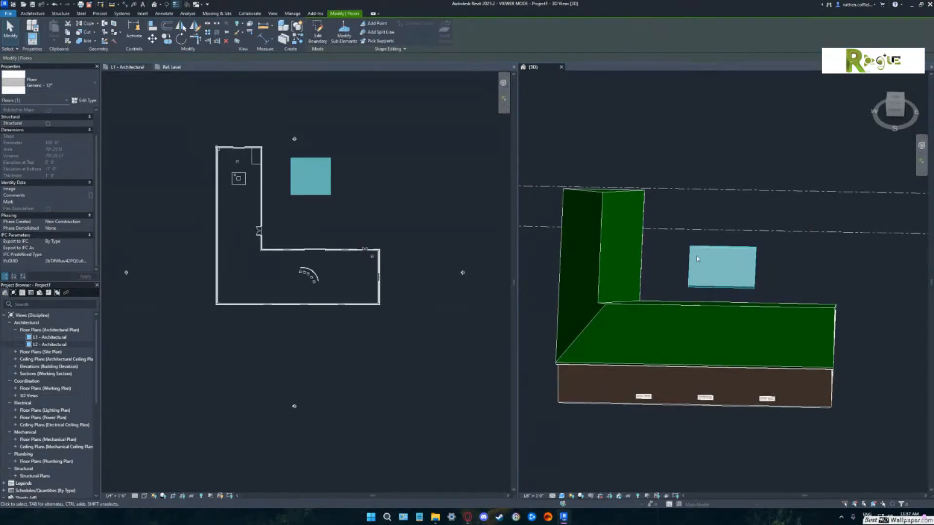
pyautogui.click(806, 297)
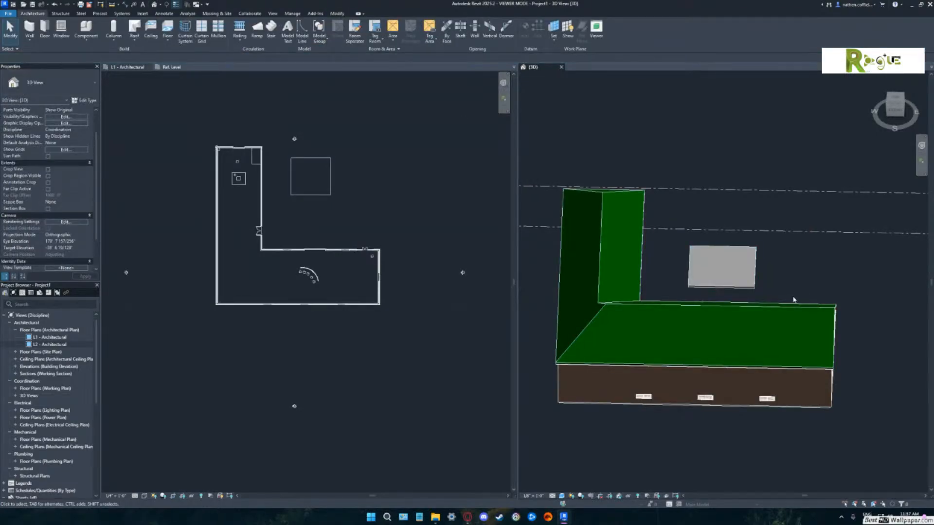
# Edit the rectangular floor's boundary sketch and draw a row of three small rectangular openings, each about 3' wide, near its far edge.
pyautogui.click(693, 254)
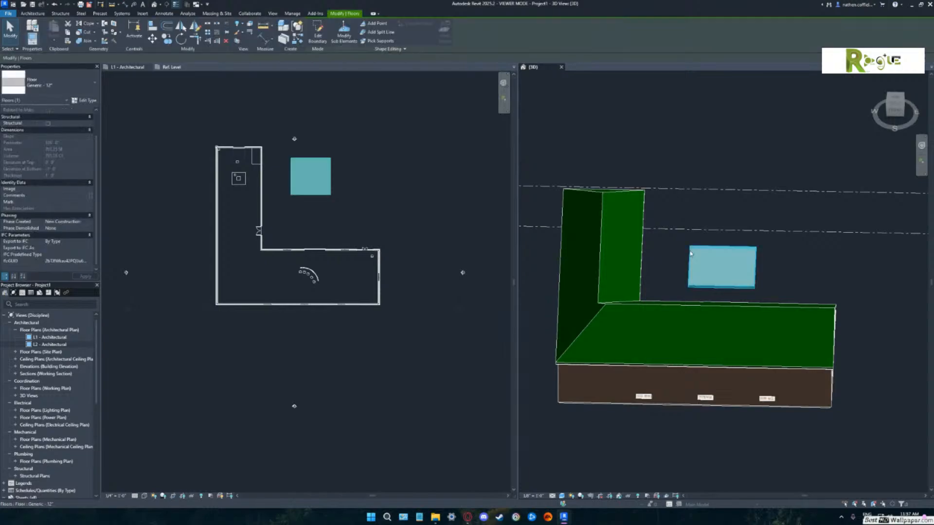
pyautogui.click(318, 34)
pyautogui.click(375, 23)
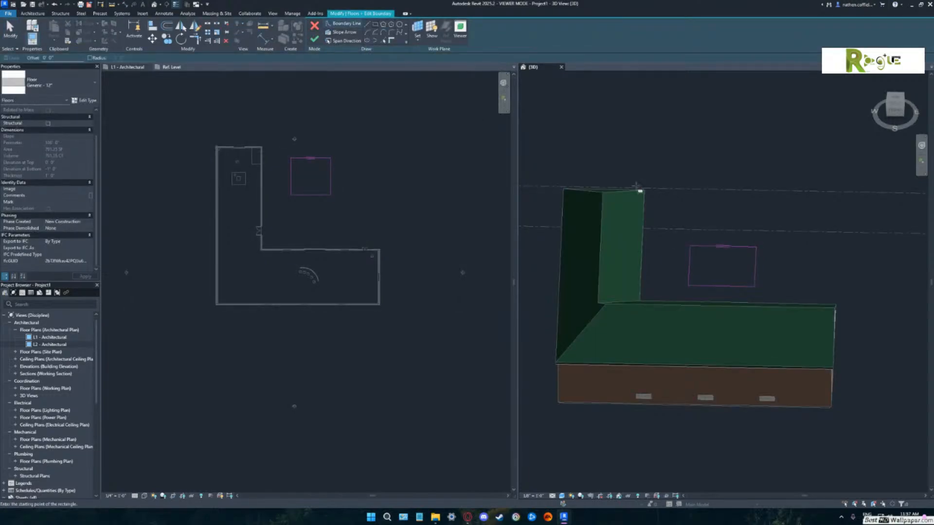
pyautogui.click(697, 251)
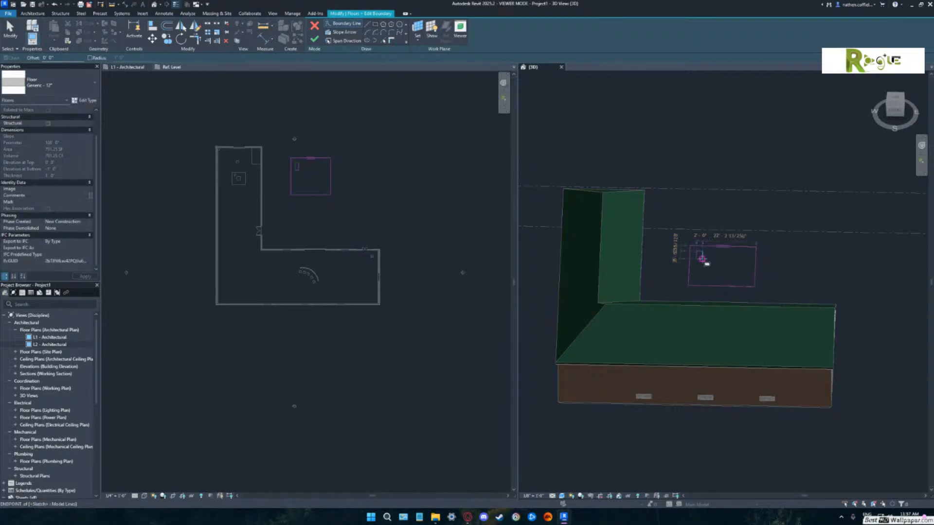
pyautogui.click(717, 252)
pyautogui.click(723, 260)
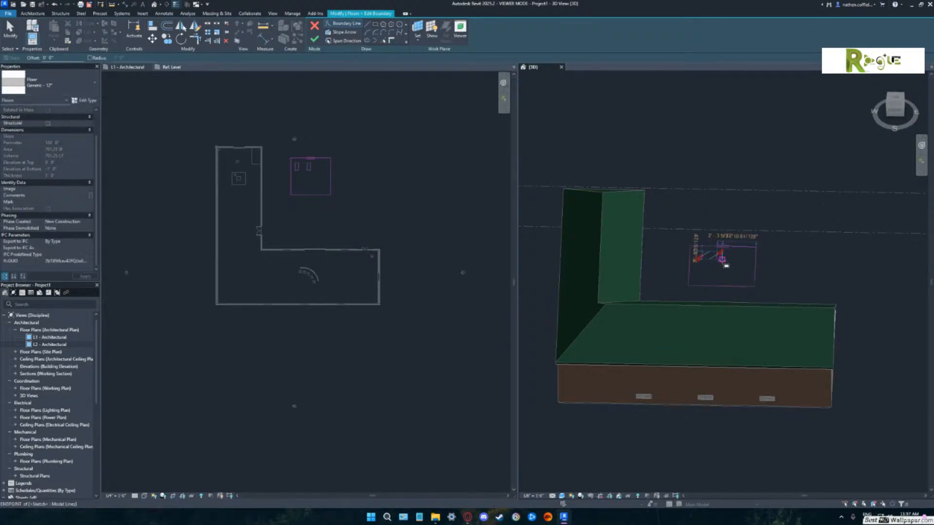
pyautogui.click(741, 253)
pyautogui.click(747, 260)
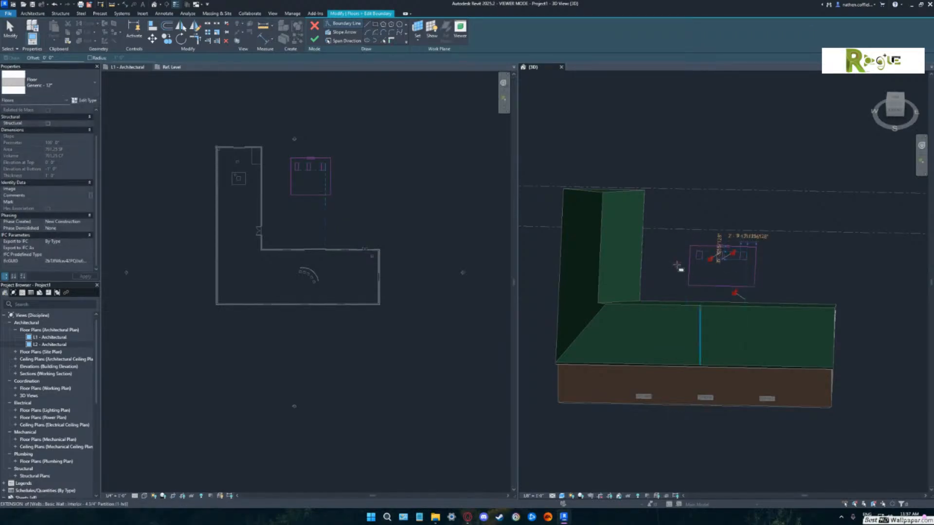
# Add a second row of three matching rectangular openings below the first in the floor's boundary sketch and finish the edit.
pyautogui.click(699, 269)
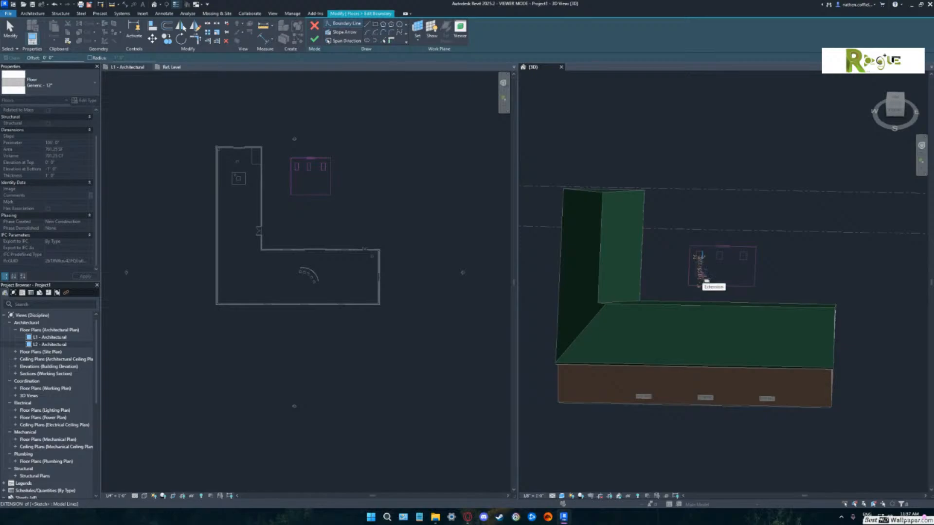
pyautogui.click(717, 267)
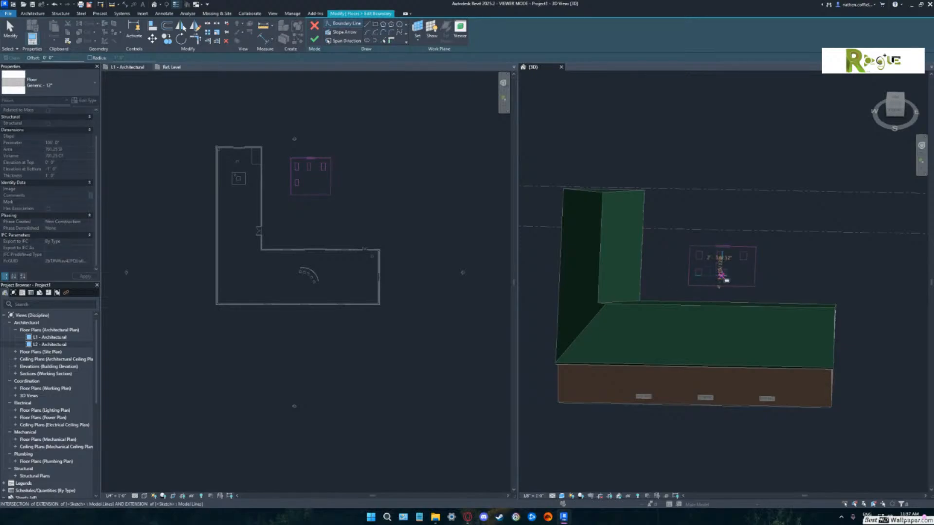
pyautogui.click(744, 275)
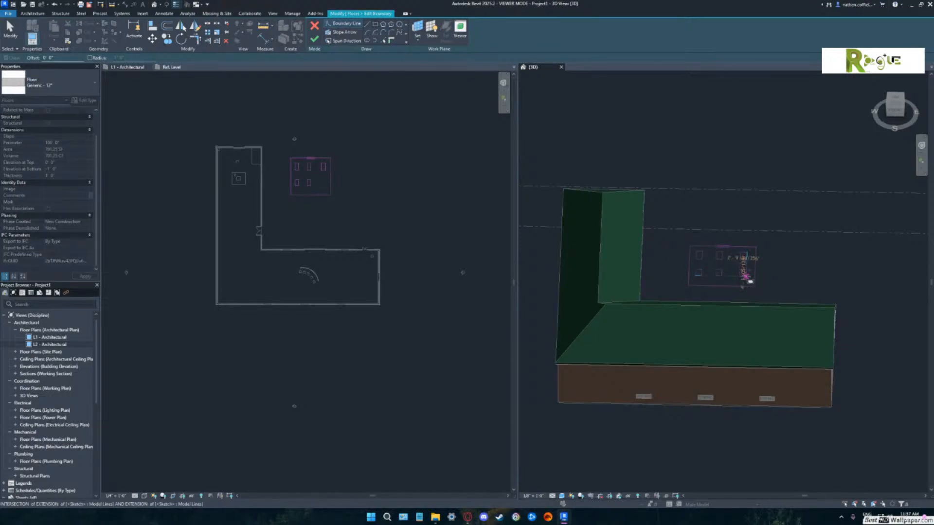
pyautogui.click(749, 281)
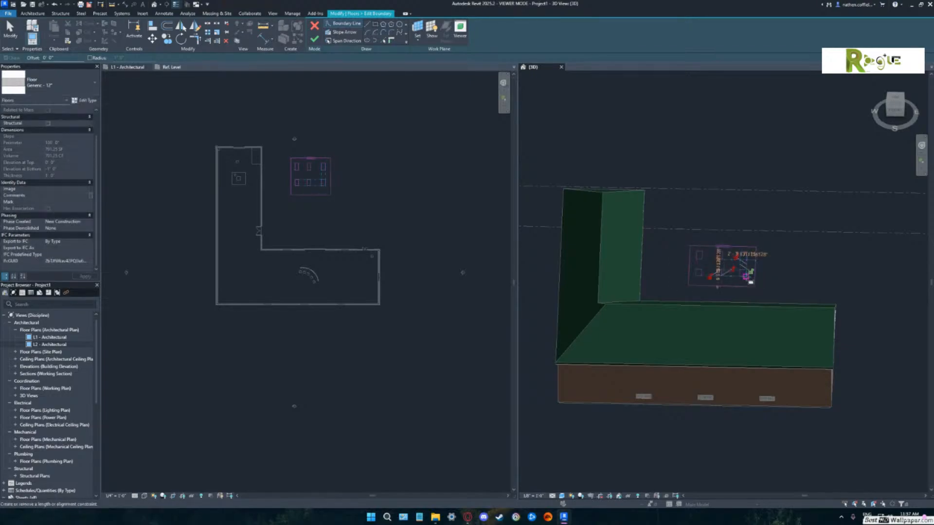
pyautogui.click(315, 38)
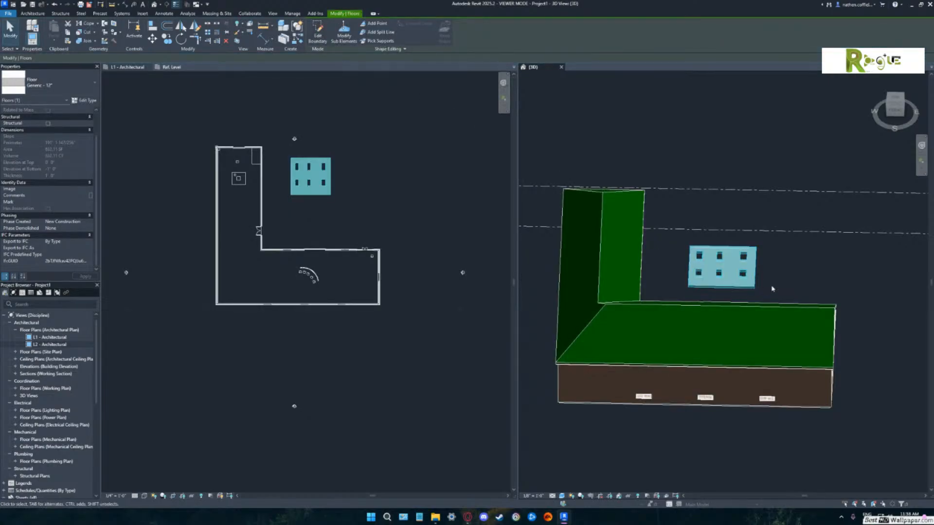
# Delete the Generic - 12" floor with the six openings from the open area beside the building.
pyautogui.keyDown('shift'); pyautogui.moveTo(775, 282); pyautogui.dragTo(753, 279, button='middle'); pyautogui.keyUp('shift')
pyautogui.click(799, 252)
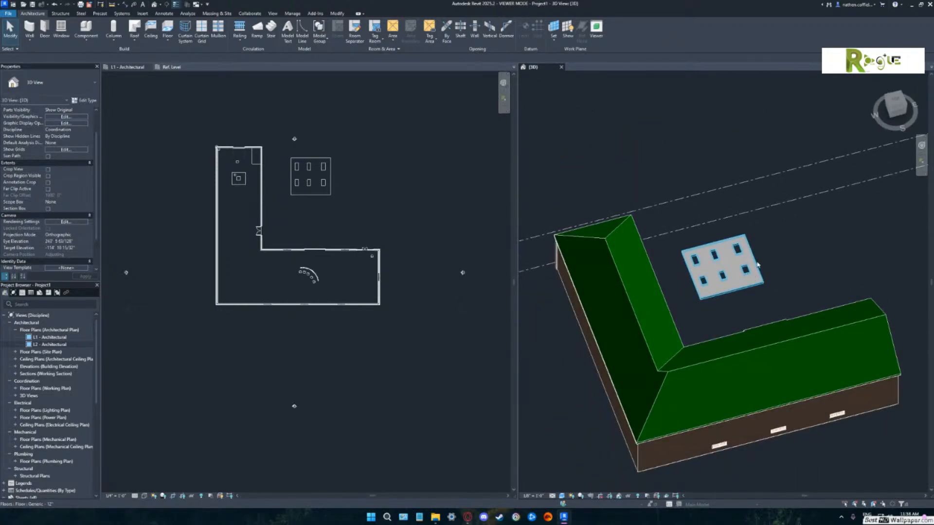
pyautogui.click(757, 265)
pyautogui.press('Delete')
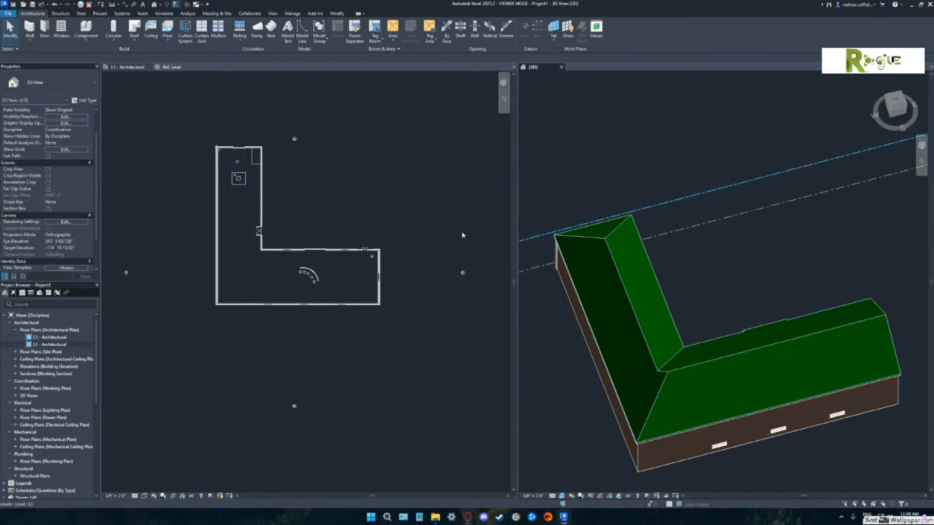
# Examine the gabled roof and the facades of both building wings from several sides in 3D.
pyautogui.keyDown('shift'); pyautogui.moveTo(753, 296); pyautogui.dragTo(702, 248, button='middle'); pyautogui.keyUp('shift')
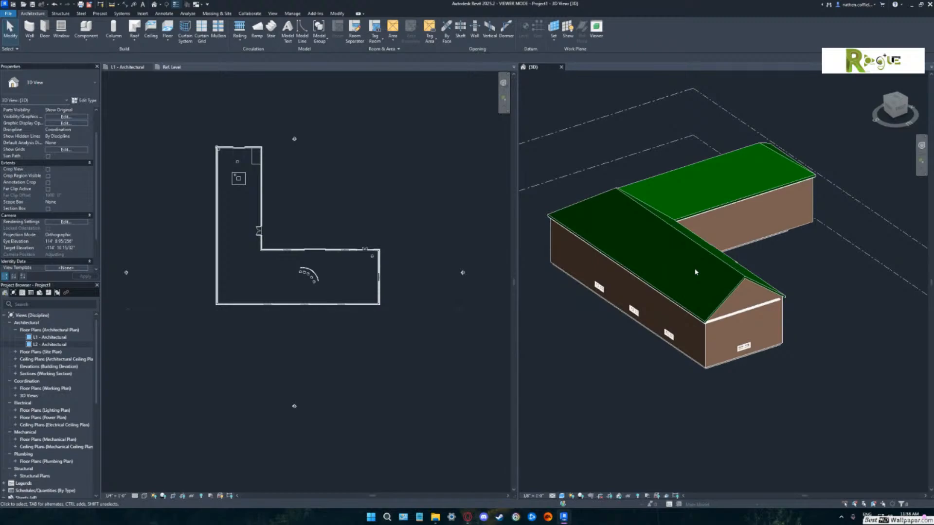
pyautogui.keyDown('shift'); pyautogui.moveTo(780, 275); pyautogui.dragTo(721, 283, button='middle'); pyautogui.keyUp('shift')
pyautogui.click(714, 211)
pyautogui.click(720, 283)
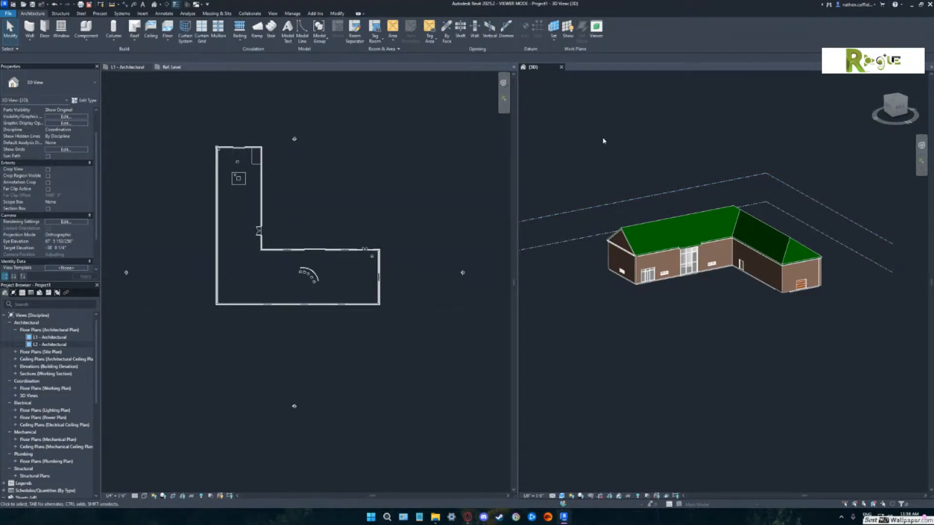
pyautogui.keyDown('shift'); pyautogui.moveTo(730, 288); pyautogui.dragTo(539, 222, button='middle'); pyautogui.keyUp('shift')
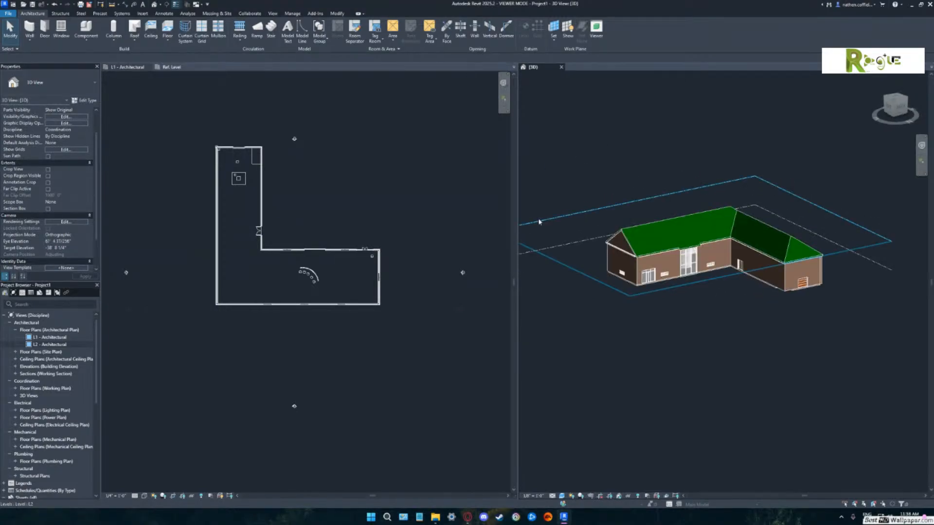
pyautogui.click(206, 215)
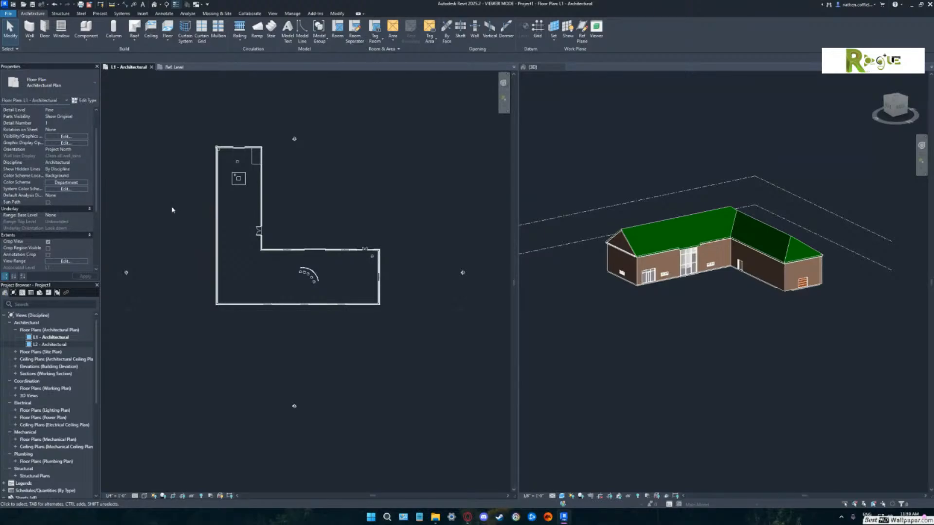
pyautogui.moveTo(467, 517)
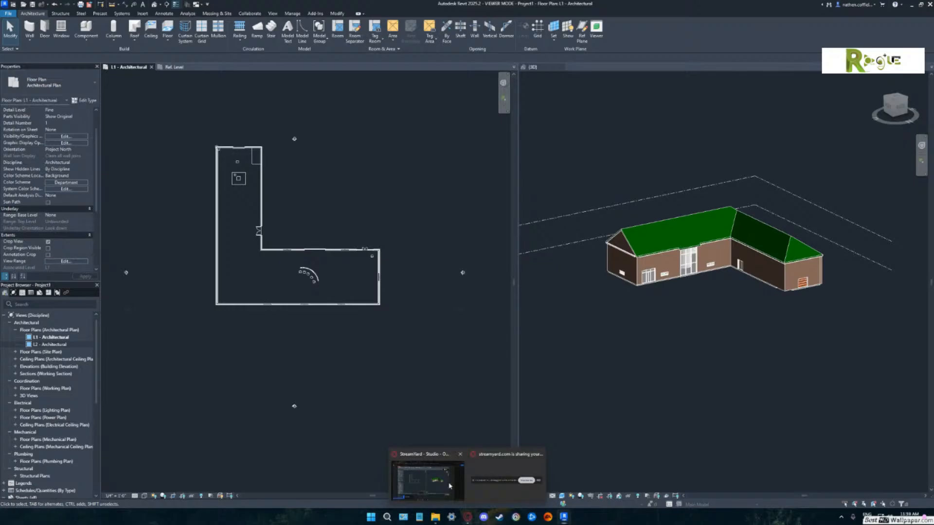
pyautogui.click(424, 474)
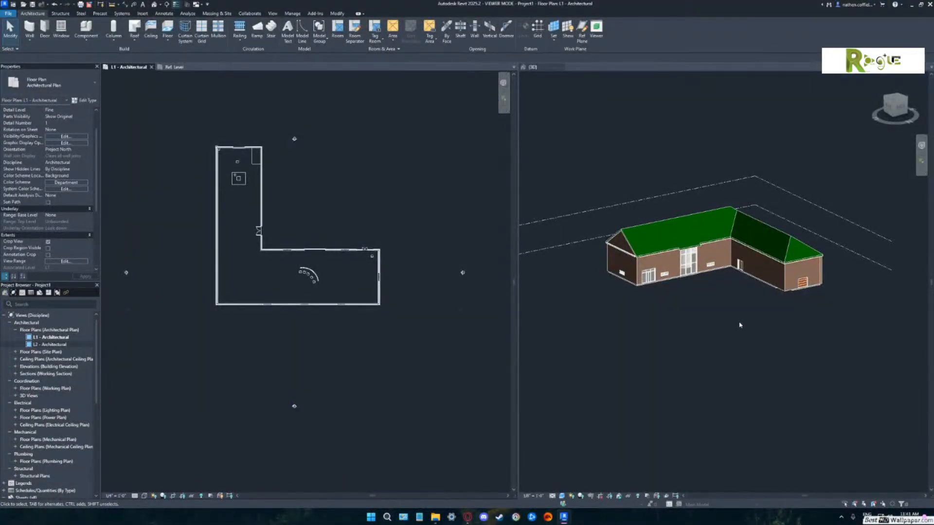
# Examine the brick gable end wall up close beneath the roof, and both wings of the building from the inner-corner side.
pyautogui.click(717, 311)
pyautogui.keyDown('shift'); pyautogui.moveTo(715, 313); pyautogui.dragTo(696, 157, button='middle'); pyautogui.keyUp('shift')
pyautogui.scroll(8, 618, 278)
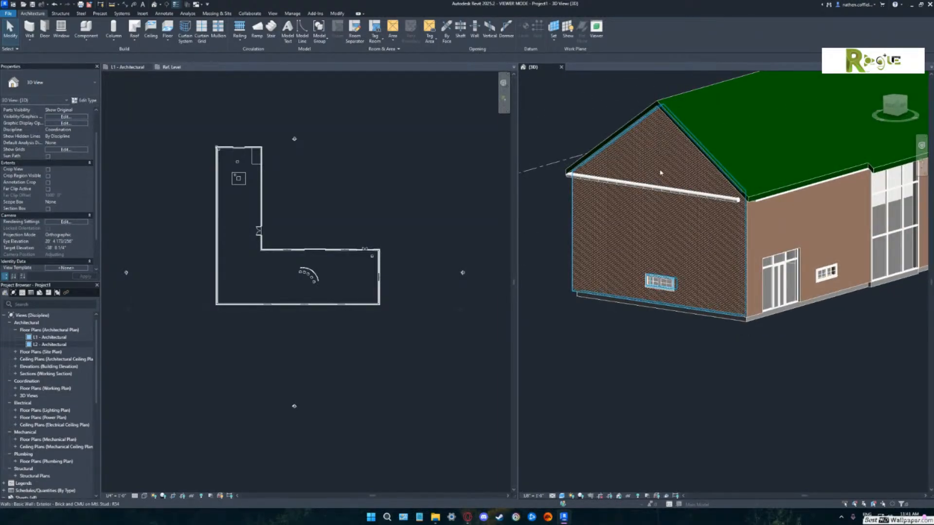
pyautogui.moveTo(667, 168)
pyautogui.keyDown('shift'); pyautogui.mouseDown(button='middle')
pyautogui.moveTo(681, 180)
pyautogui.moveTo(656, 154)
pyautogui.mouseUp(button='middle'); pyautogui.keyUp('shift')
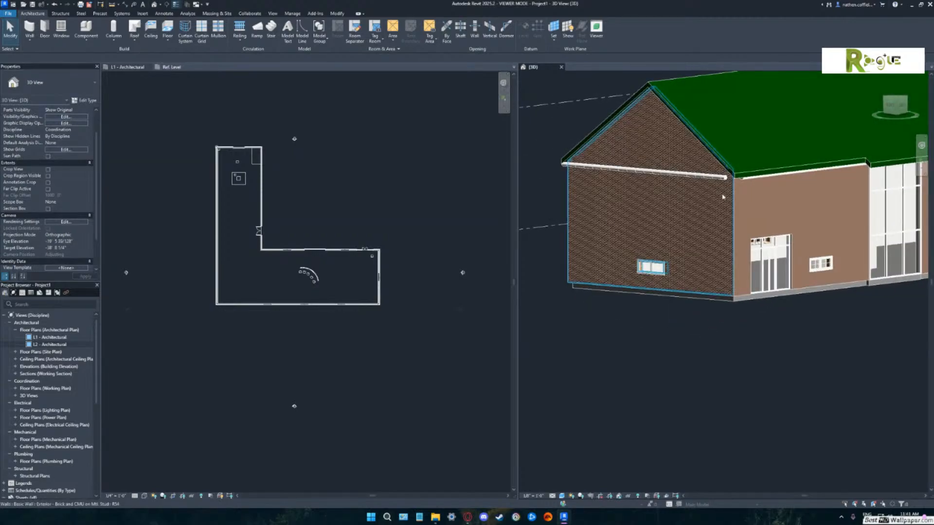
pyautogui.moveTo(701, 195)
pyautogui.keyDown('shift'); pyautogui.mouseDown(button='middle')
pyautogui.moveTo(691, 193)
pyautogui.moveTo(705, 199)
pyautogui.moveTo(693, 205)
pyautogui.mouseUp(button='middle'); pyautogui.keyUp('shift')
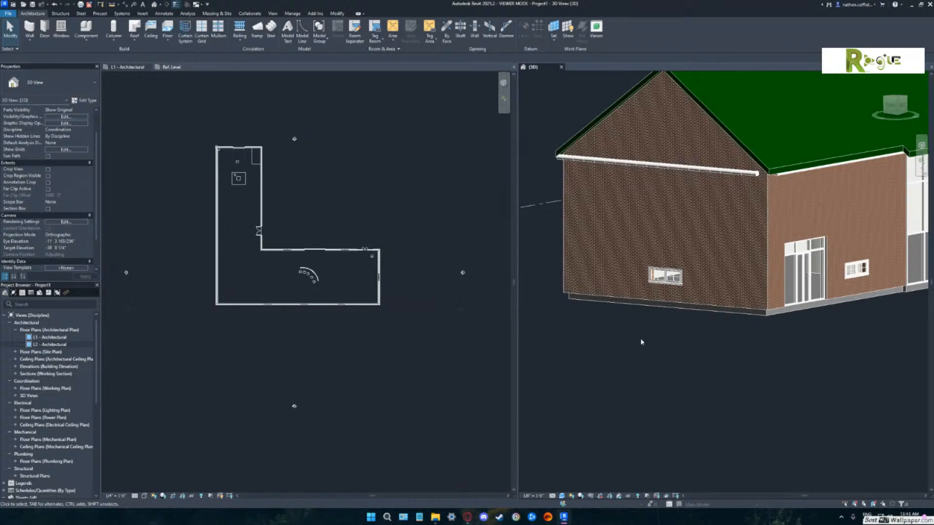
pyautogui.keyDown('shift'); pyautogui.moveTo(641, 342); pyautogui.dragTo(678, 386, button='middle'); pyautogui.keyUp('shift')
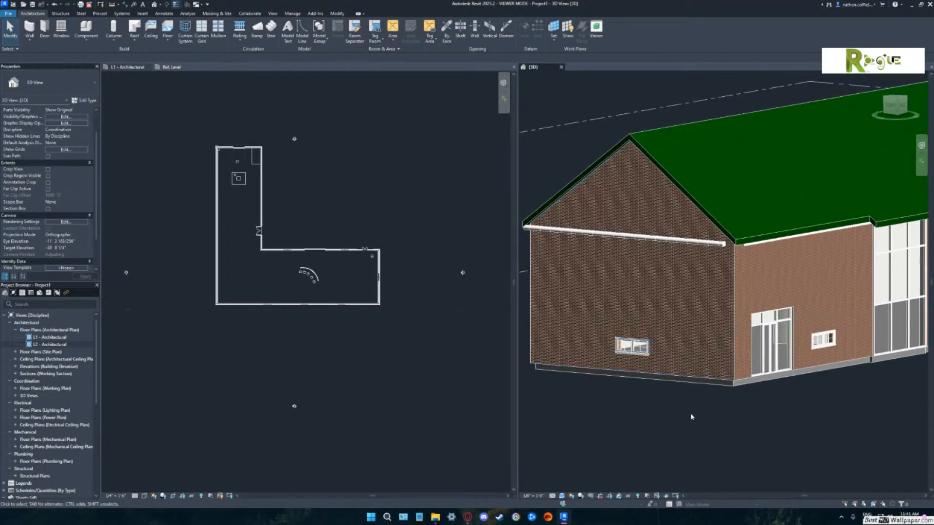
pyautogui.keyDown('shift'); pyautogui.moveTo(692, 417); pyautogui.dragTo(724, 377, button='middle'); pyautogui.keyUp('shift')
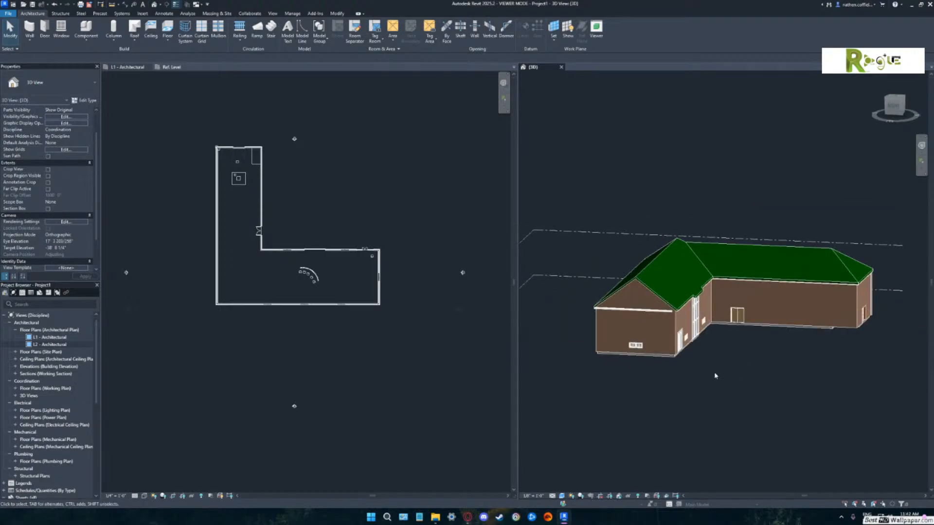
pyautogui.keyDown('shift'); pyautogui.moveTo(728, 371); pyautogui.dragTo(711, 345, button='middle'); pyautogui.keyUp('shift')
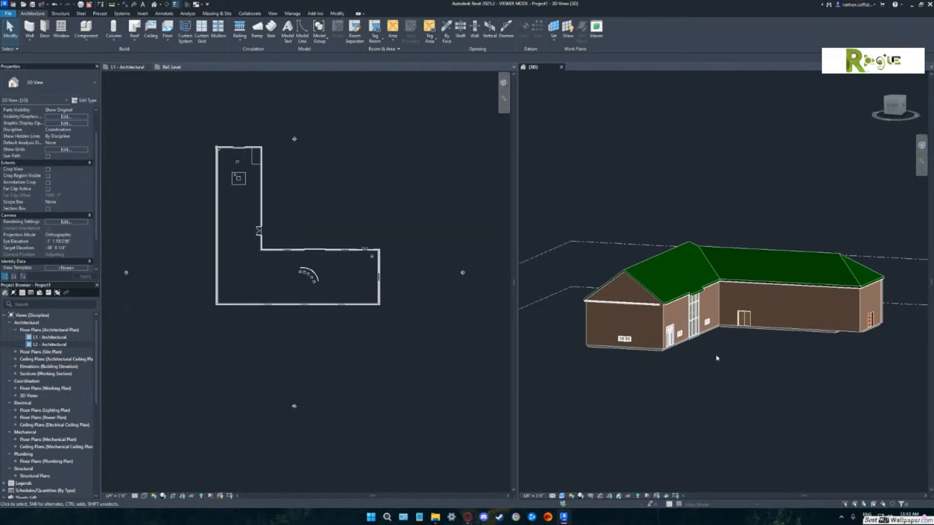
pyautogui.moveTo(739, 363); pyautogui.dragTo(539, 316, button='middle')
pyautogui.keyDown('shift'); pyautogui.moveTo(682, 336); pyautogui.dragTo(667, 334, button='middle'); pyautogui.keyUp('shift')
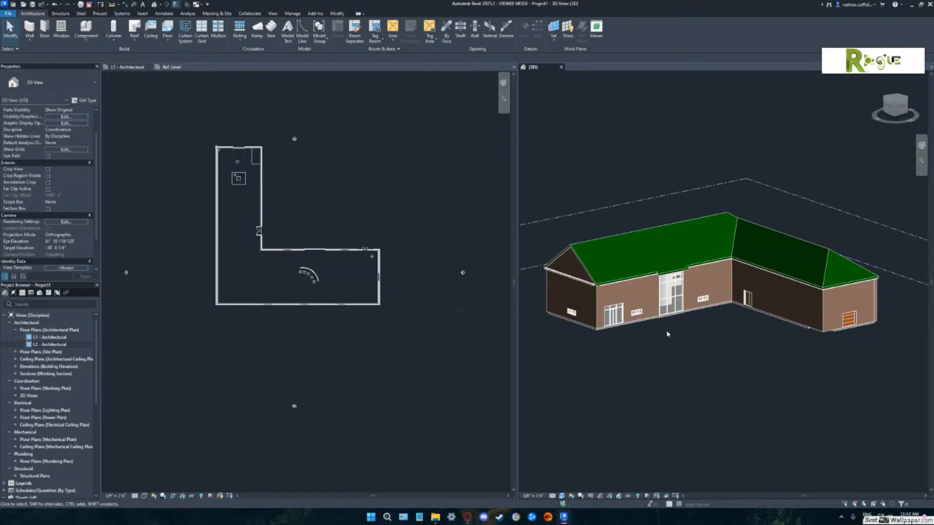
# Go to the Revit home screen and look at the dialogs for opening a model and creating a new project.
pyautogui.hotkey('ctrl', 'd')
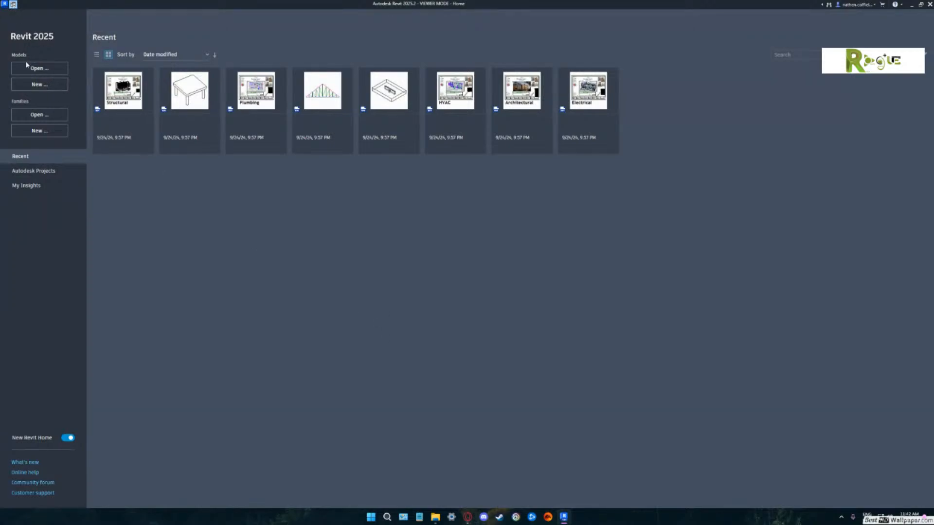
pyautogui.click(40, 68)
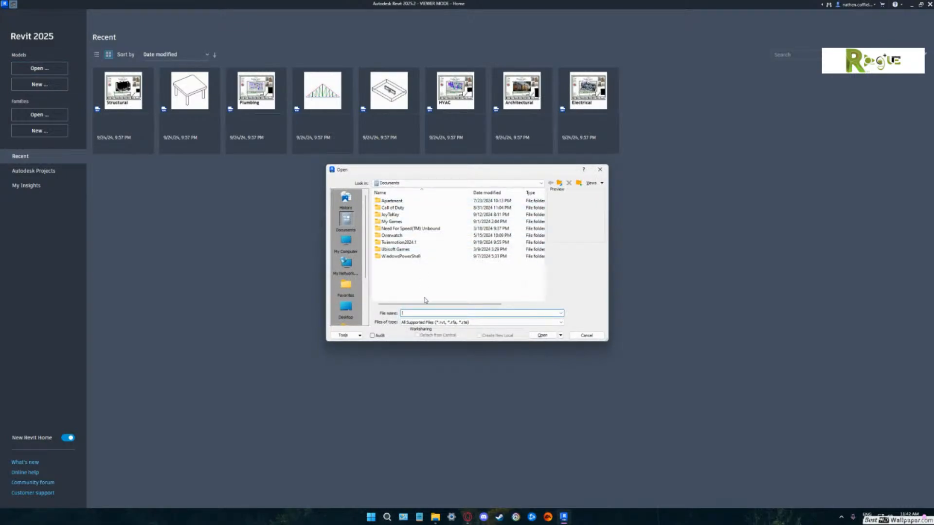
pyautogui.click(598, 170)
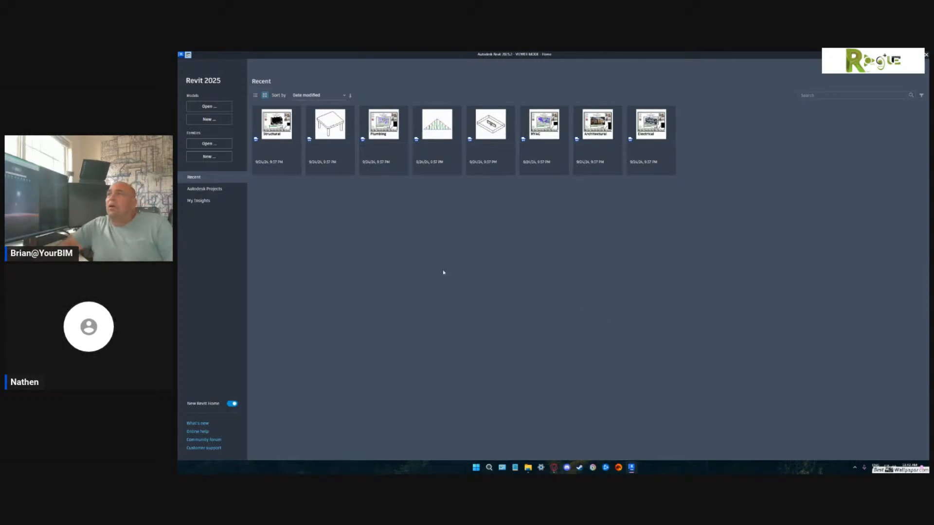
pyautogui.click(214, 120)
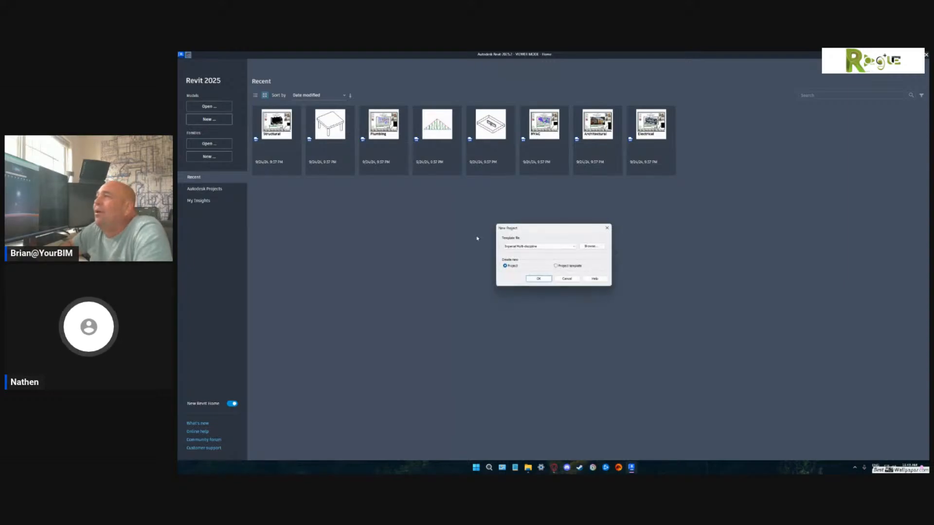
pyautogui.click(608, 227)
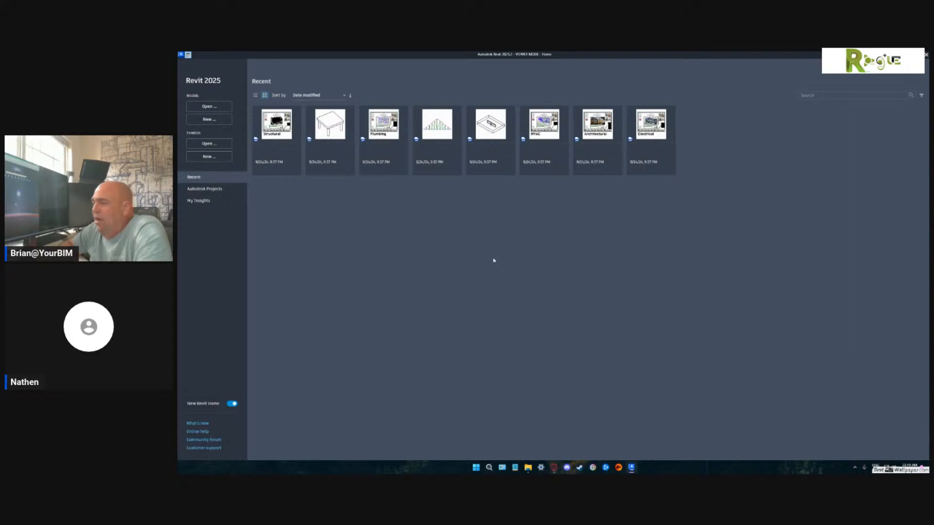
pyautogui.moveTo(632, 467)
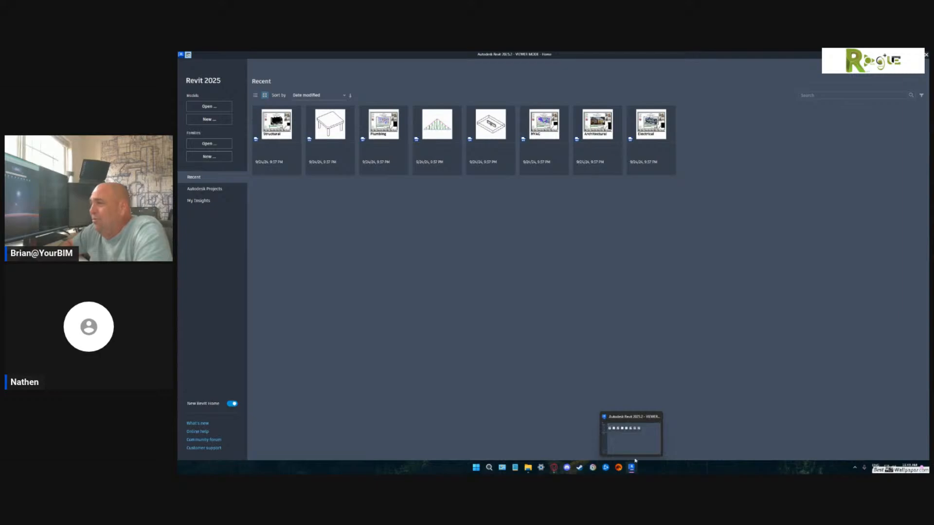
# Create a new project from the Imperial Multi-discipline template, and close its L1 - Architectural plan after returning to the building's 3D view.
pyautogui.click(213, 120)
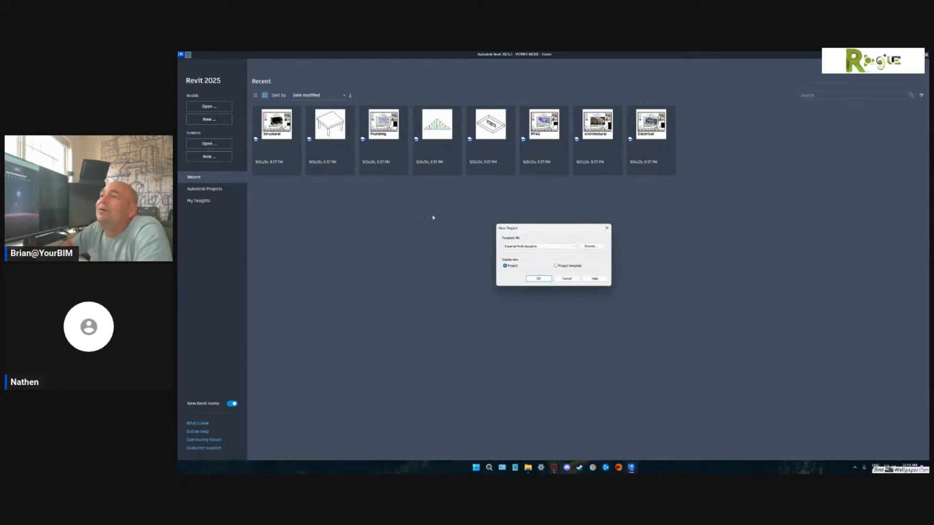
pyautogui.click(548, 280)
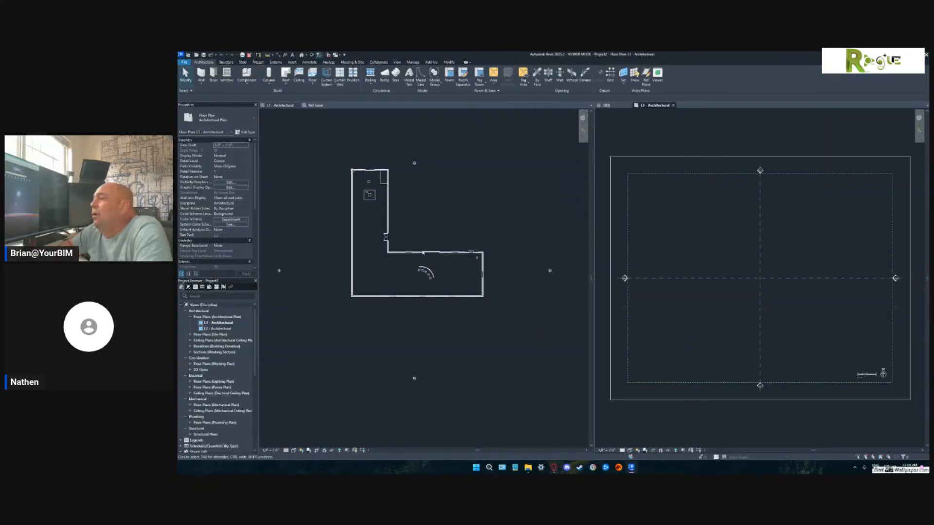
pyautogui.click(610, 106)
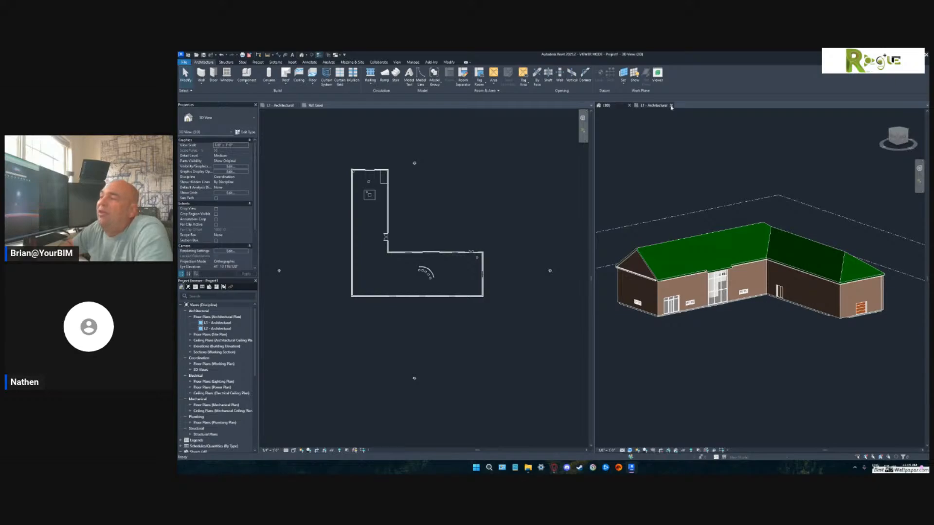
pyautogui.click(672, 106)
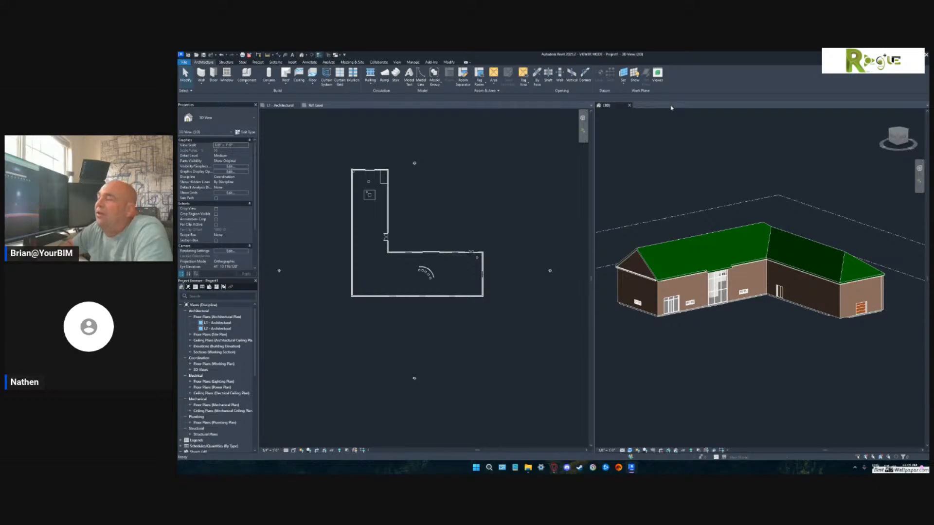
pyautogui.click(526, 228)
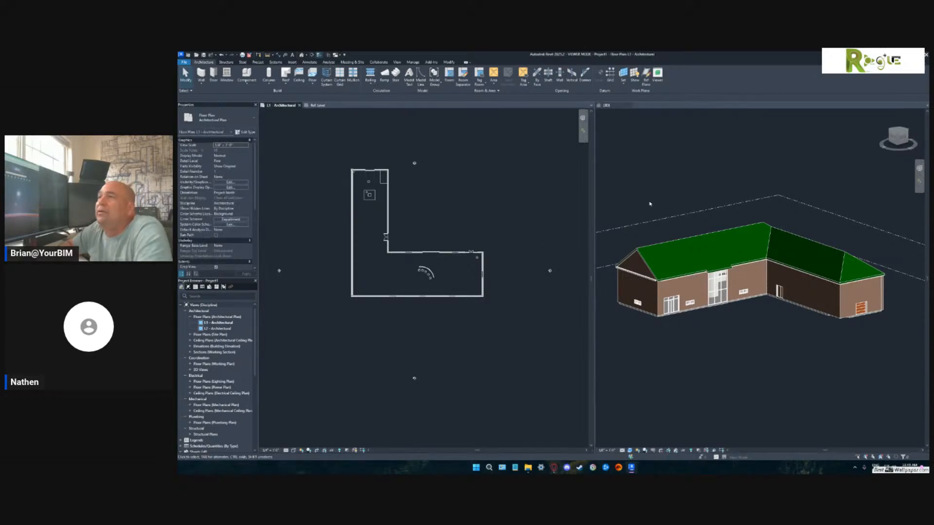
pyautogui.moveTo(504, 217)
pyautogui.mouseDown(button='middle')
pyautogui.moveTo(519, 211)
pyautogui.moveTo(504, 212)
pyautogui.mouseUp(button='middle')
pyautogui.scroll(-3, 645, 192)
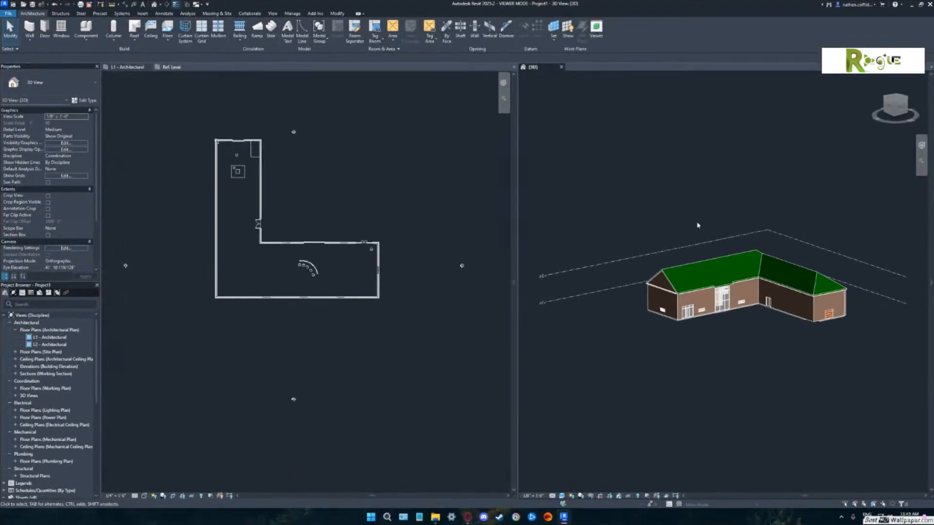
pyautogui.moveTo(791, 332); pyautogui.dragTo(761, 316, button='middle')
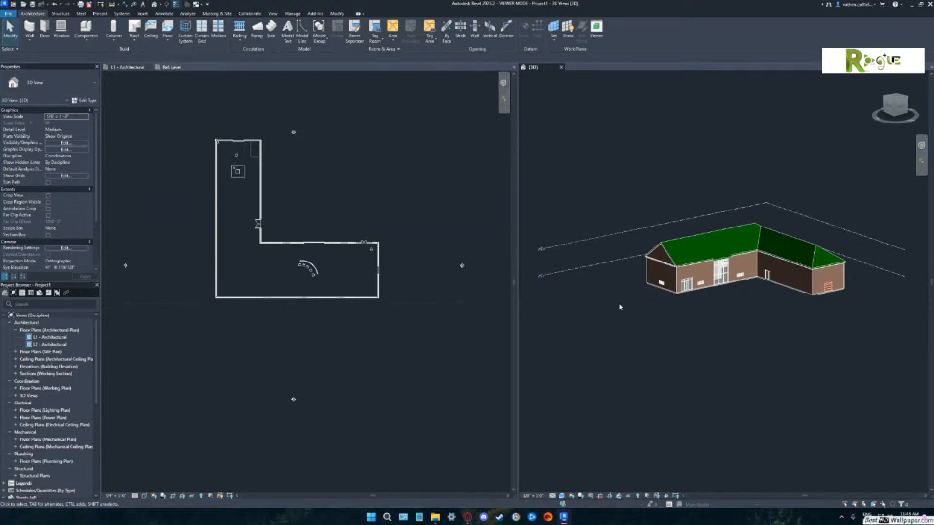
pyautogui.click(407, 250)
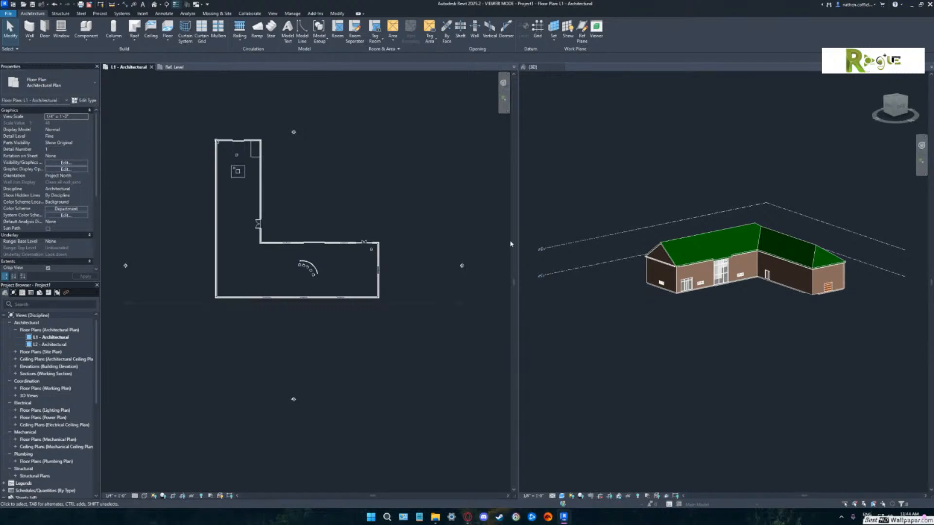
pyautogui.click(721, 310)
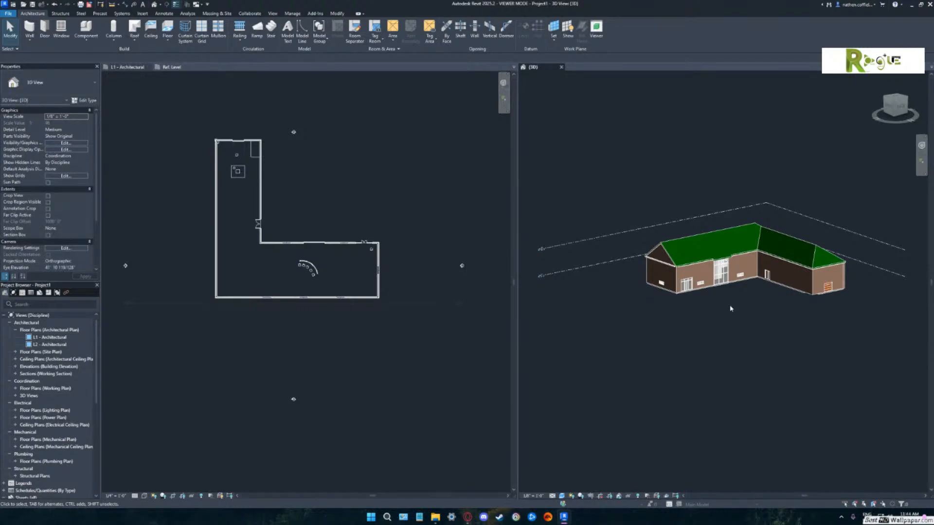
pyautogui.scroll(2, 746, 308)
pyautogui.moveTo(746, 308); pyautogui.dragTo(719, 328, button='middle')
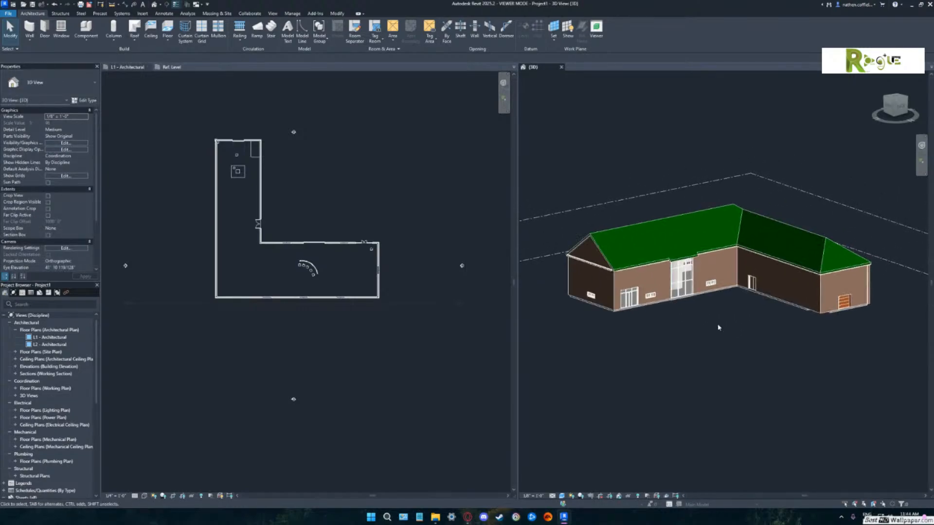
# Select the entire L-shaped building in the L1 - Architectural plan and move it diagonally down and left to free space beside it.
pyautogui.click(351, 109)
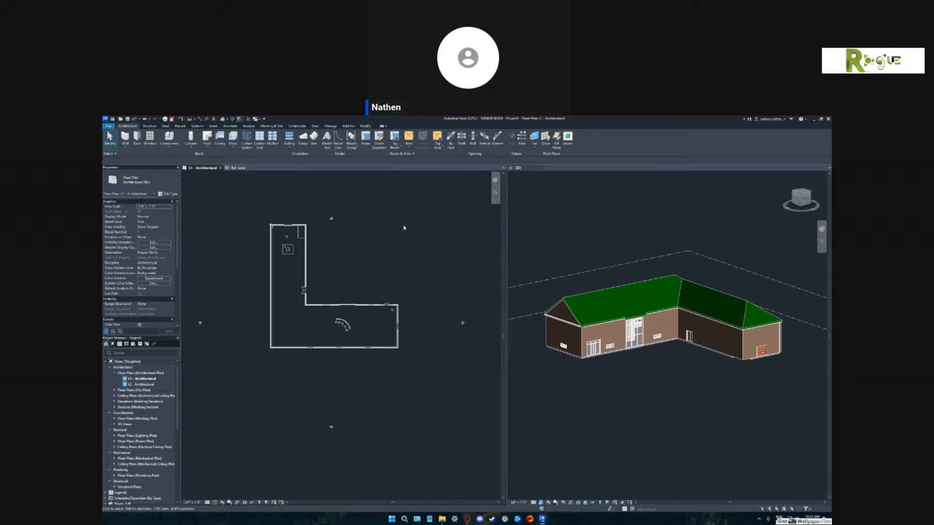
pyautogui.moveTo(405, 222); pyautogui.dragTo(245, 369)
pyautogui.click(245, 370)
pyautogui.click(261, 354)
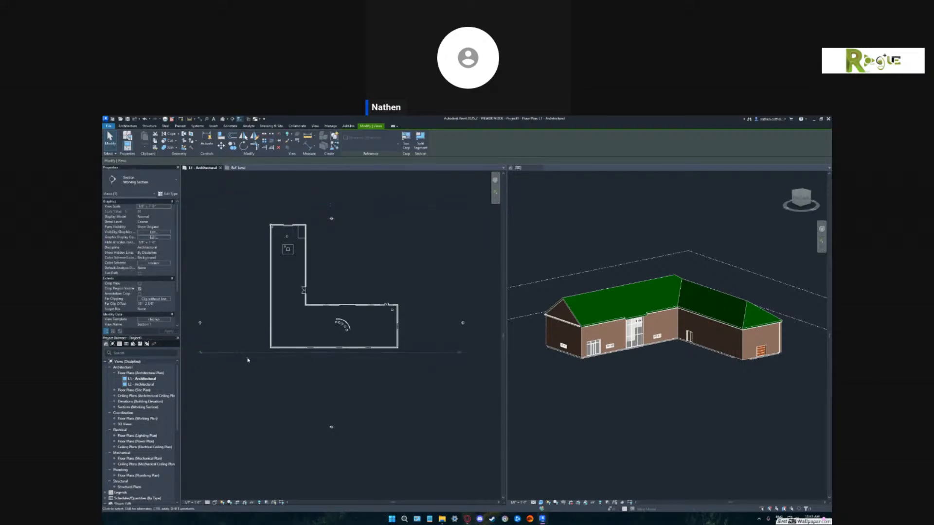
pyautogui.moveTo(248, 360); pyautogui.dragTo(420, 213)
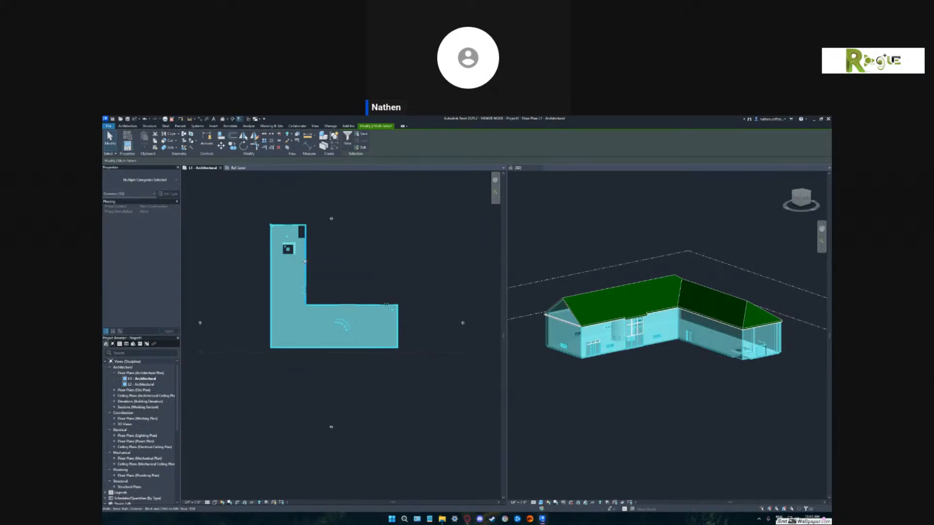
pyautogui.moveTo(305, 262); pyautogui.dragTo(254, 326)
pyautogui.click(375, 311)
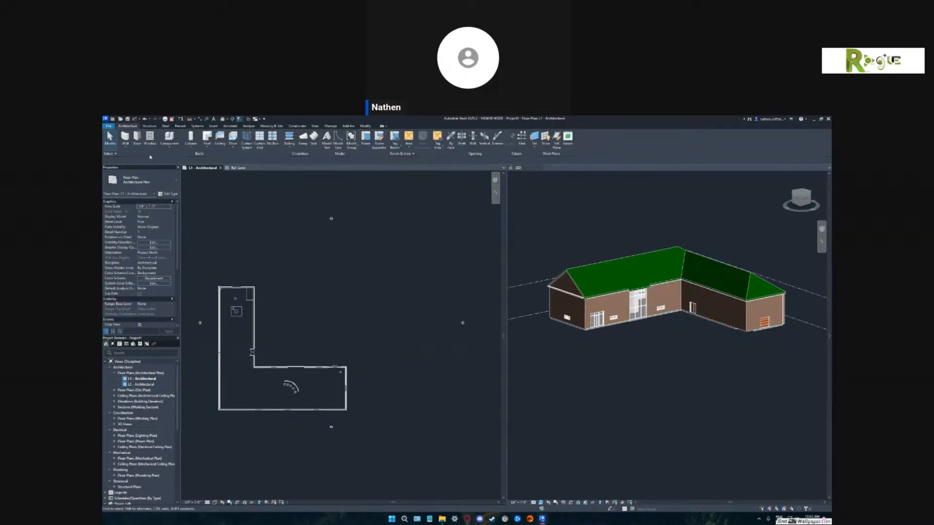
pyautogui.click(125, 139)
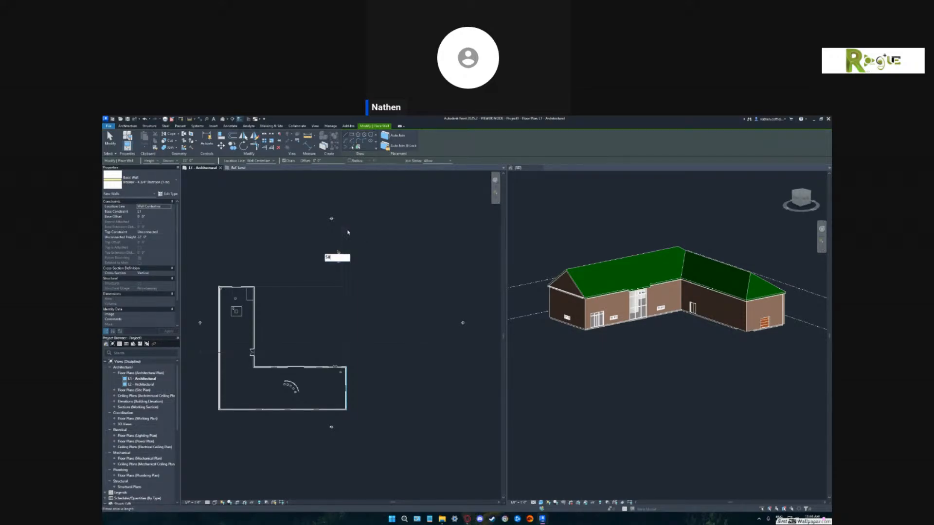
pyautogui.click(346, 229)
pyautogui.press('Escape')
pyautogui.press('Escape')
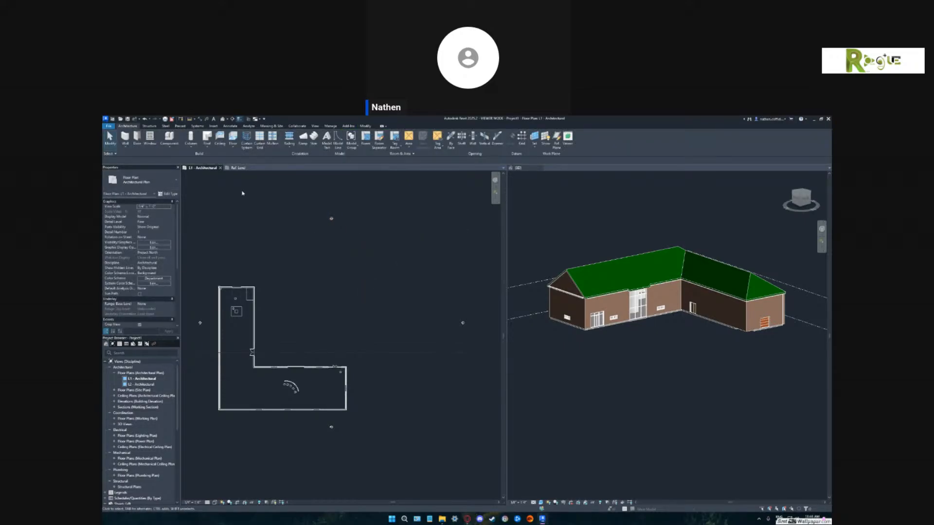
pyautogui.click(125, 139)
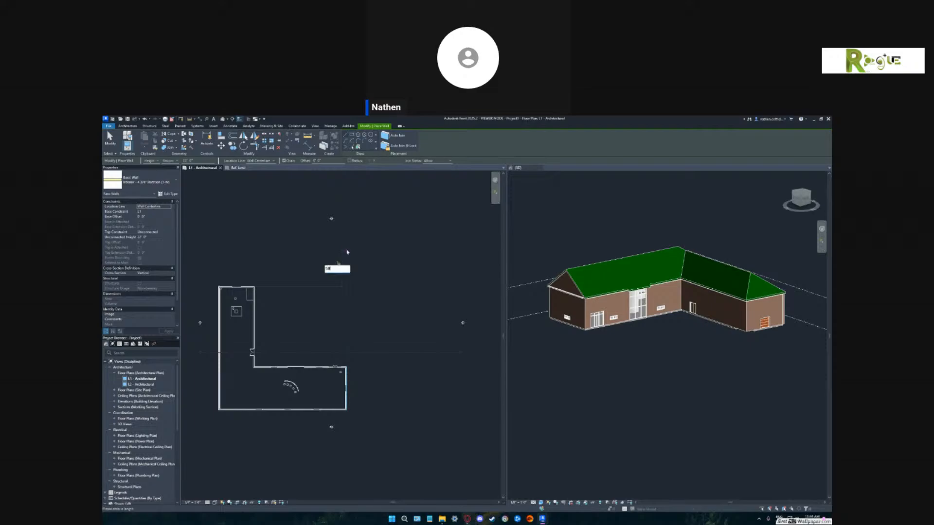
pyautogui.click(347, 250)
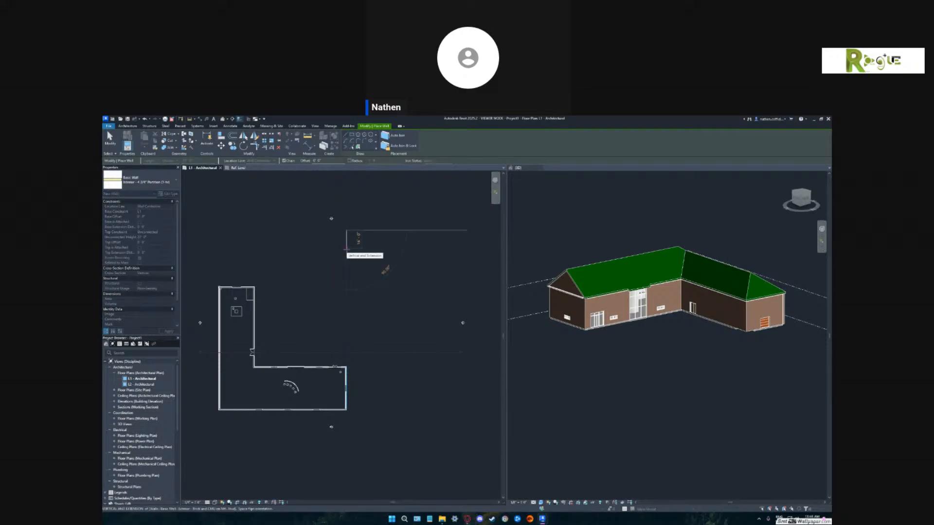
pyautogui.click(346, 248)
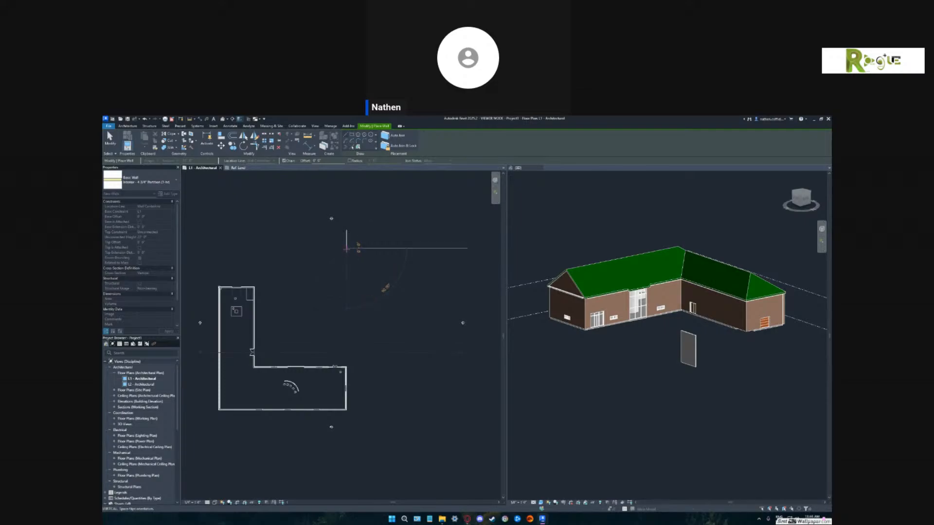
pyautogui.press('Escape')
pyautogui.press('Escape')
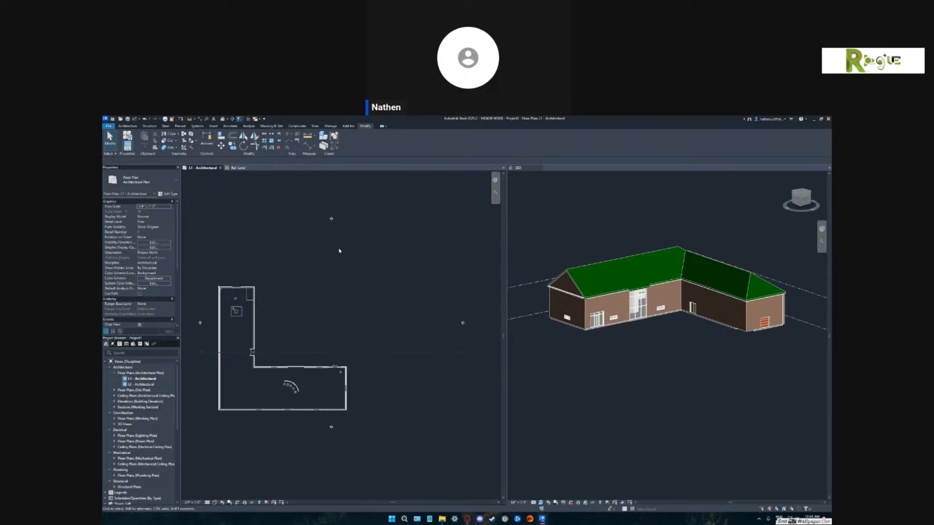
# Draw a closed rectangle of four interior partition walls in the free area northeast of the L-shaped building.
pyautogui.click(127, 126)
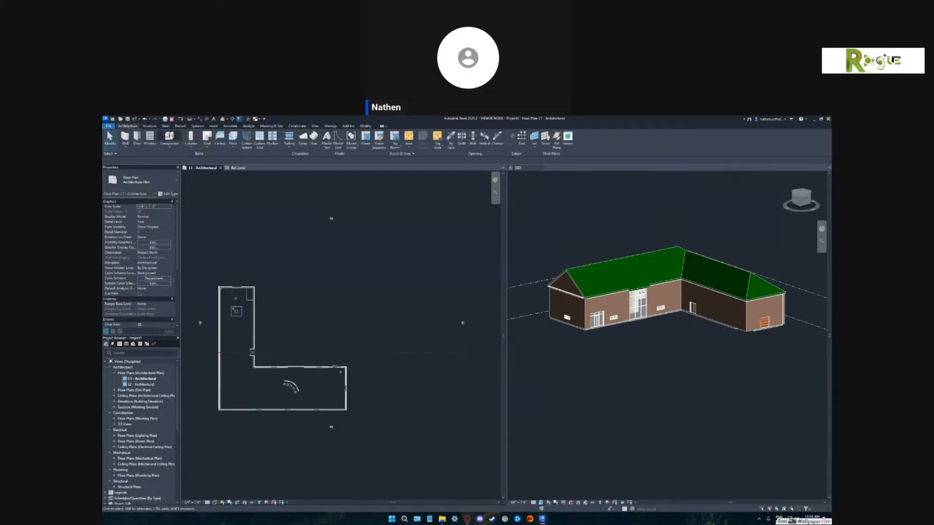
pyautogui.click(125, 137)
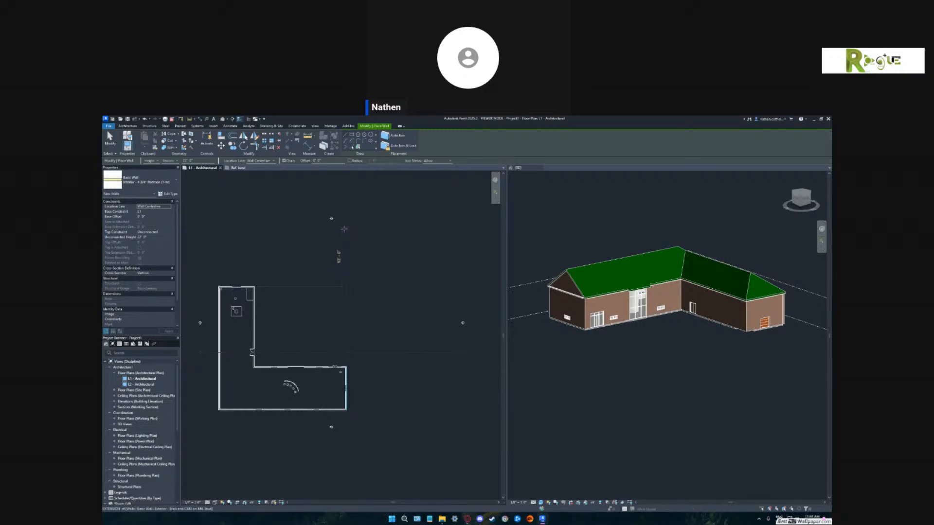
pyautogui.click(344, 228)
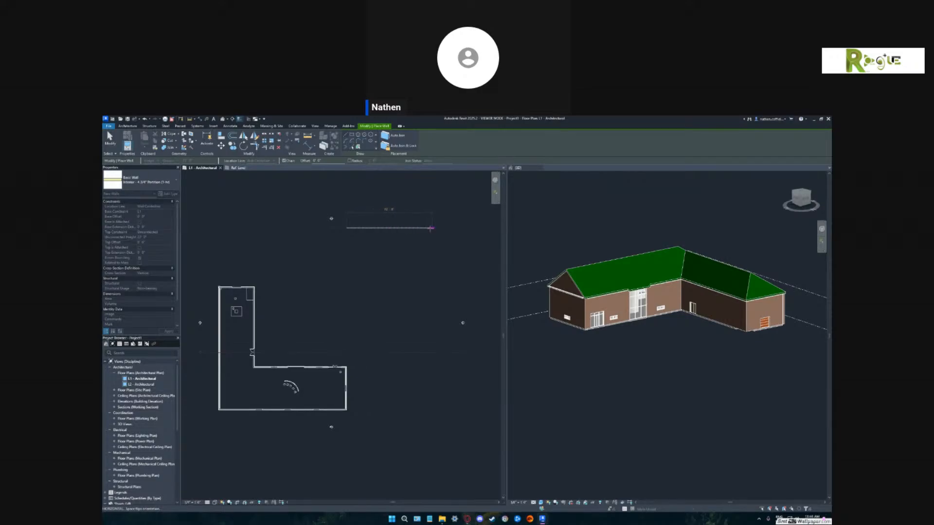
pyautogui.click(436, 227)
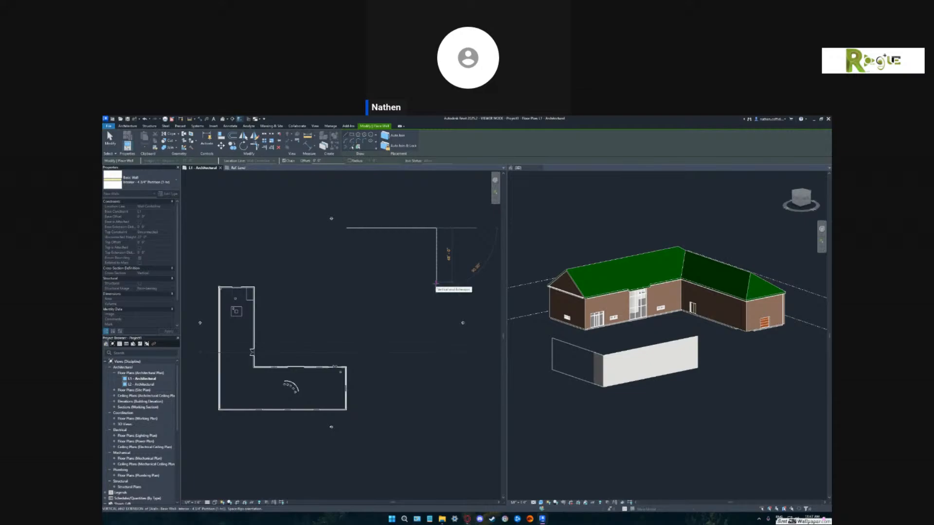
pyautogui.click(436, 287)
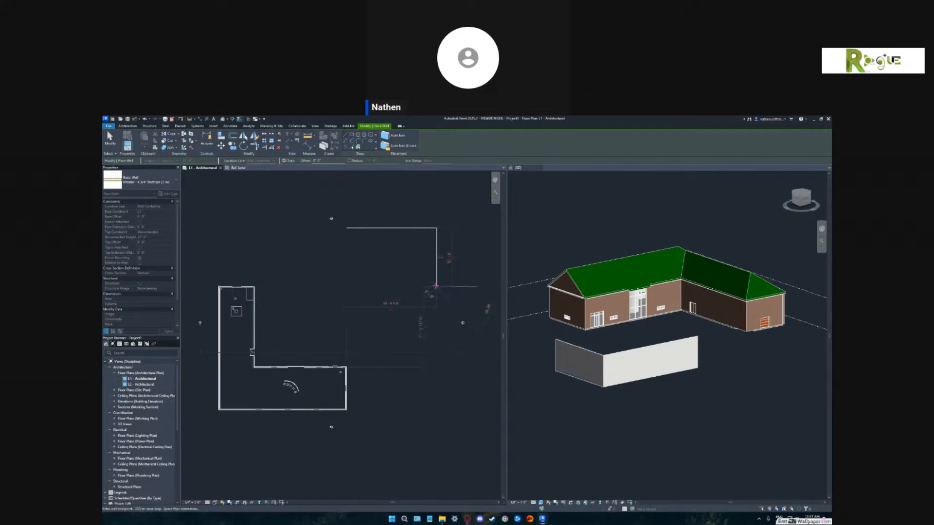
pyautogui.click(349, 285)
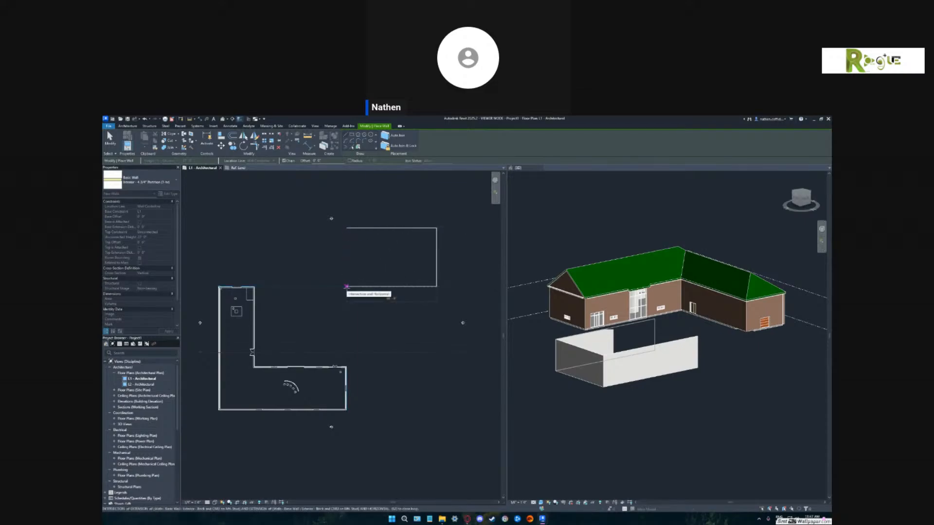
pyautogui.click(346, 287)
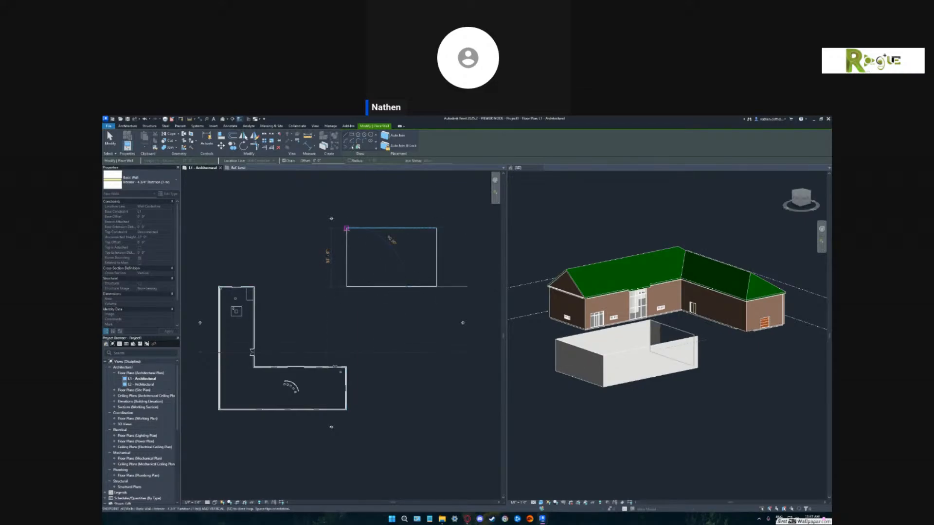
pyautogui.click(346, 228)
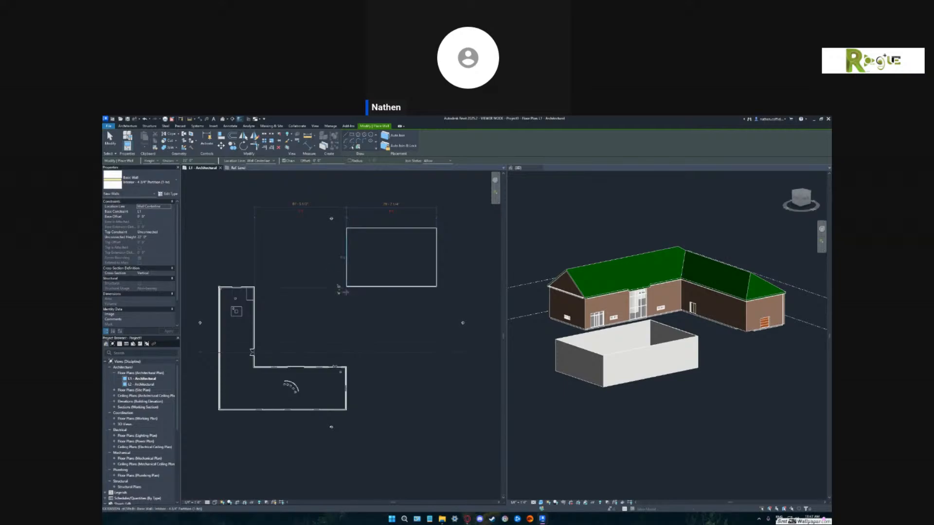
pyautogui.press('Escape')
pyautogui.press('Escape')
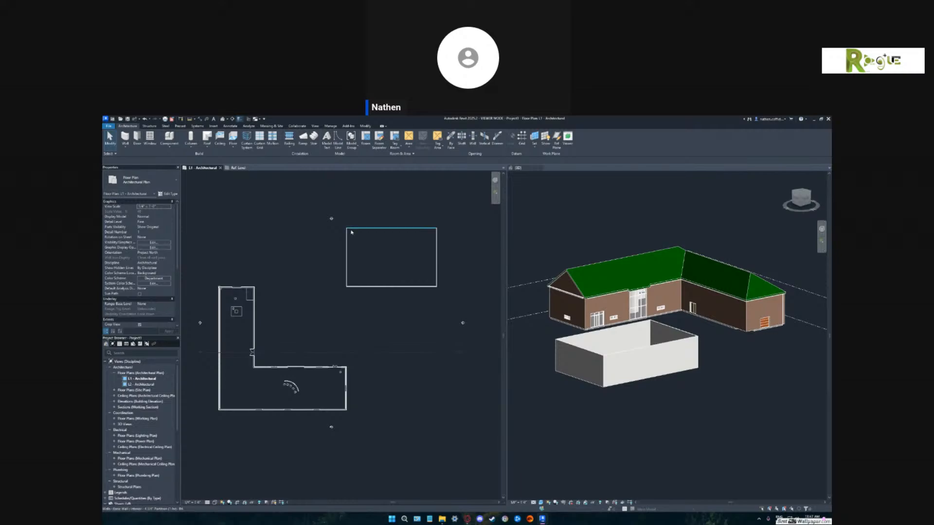
# Change all four walls of the new rectangle to the Exterior - Brick and CMU on MTL. Stud type.
pyautogui.moveTo(342, 225); pyautogui.dragTo(464, 297)
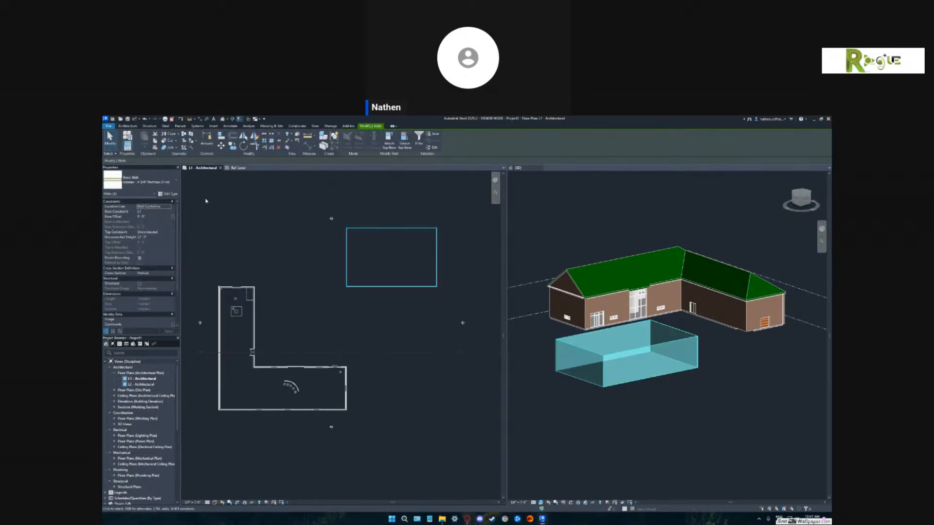
pyautogui.click(149, 185)
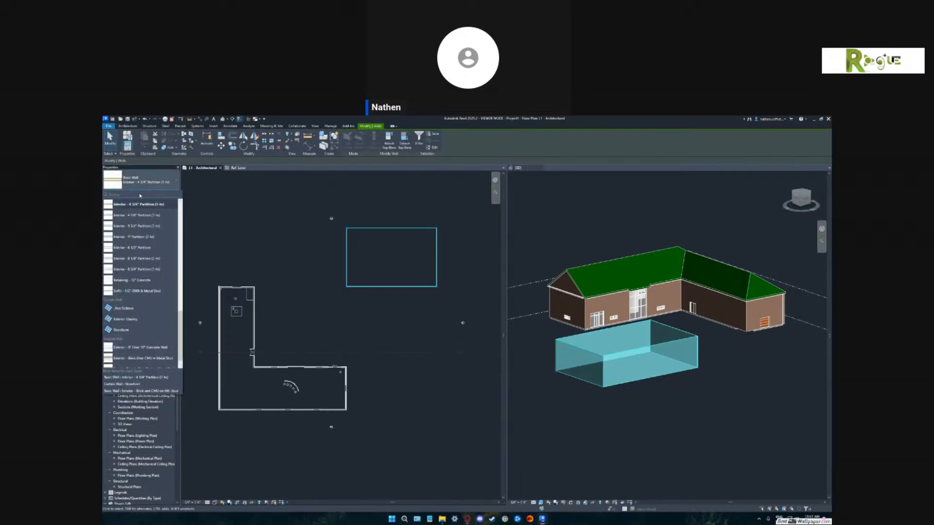
pyautogui.scroll(-1, 146, 333)
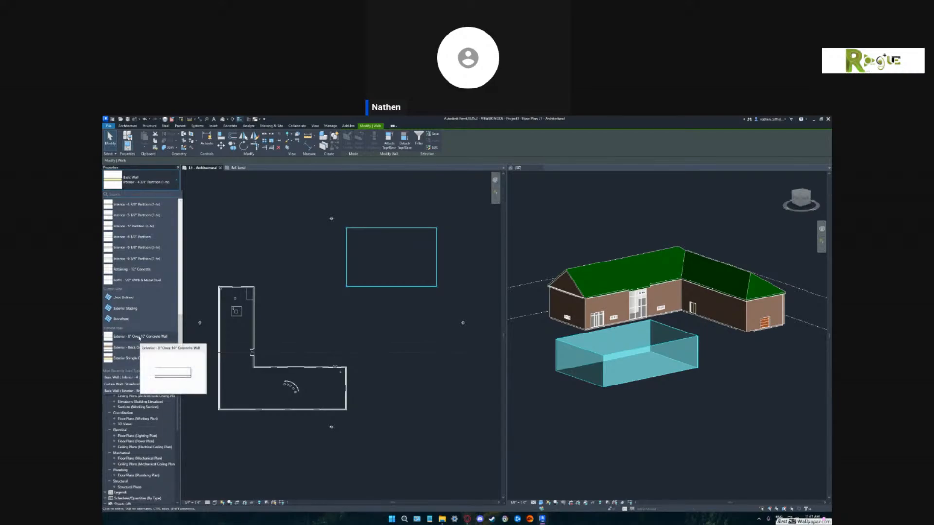
pyautogui.scroll(6, 143, 316)
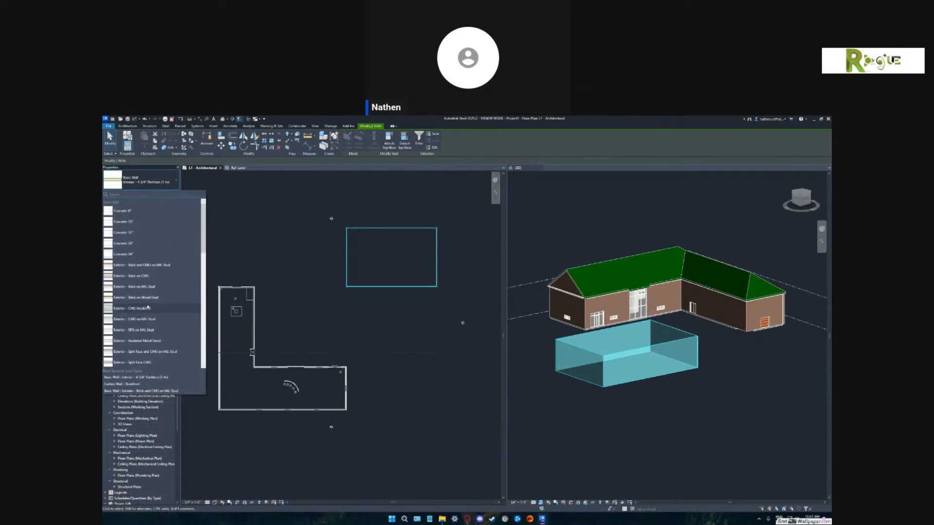
pyautogui.click(140, 266)
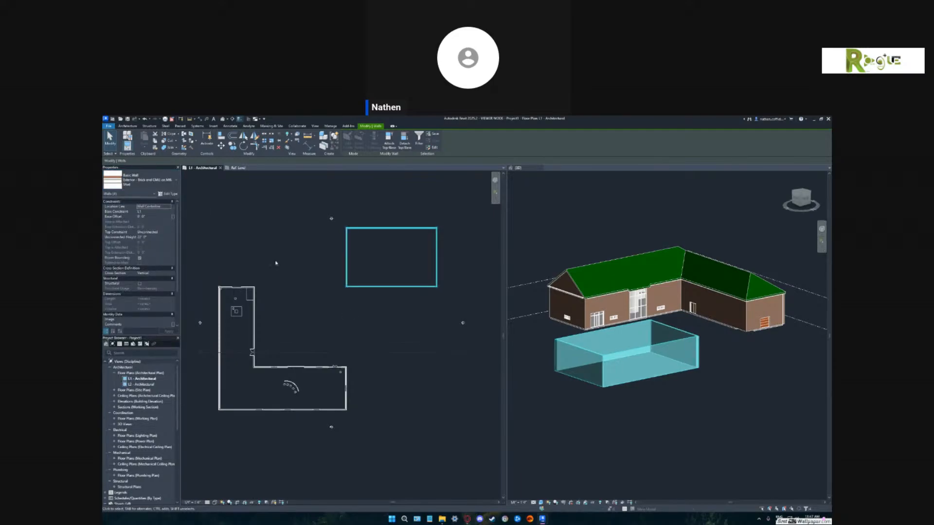
# Open the brick wall type's assembly structure with its section preview and delete the Thermal/Air Layer behind the brick finish.
pyautogui.click(177, 194)
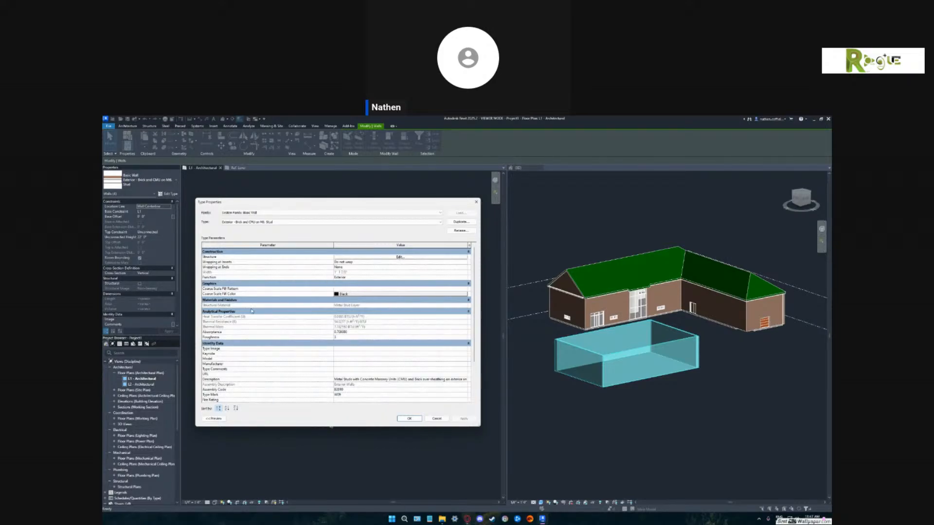
pyautogui.click(399, 258)
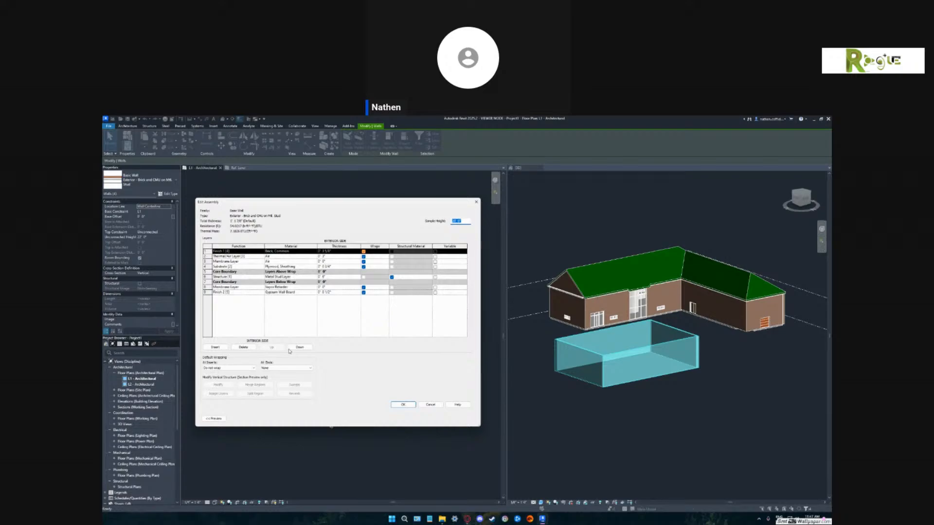
pyautogui.click(215, 418)
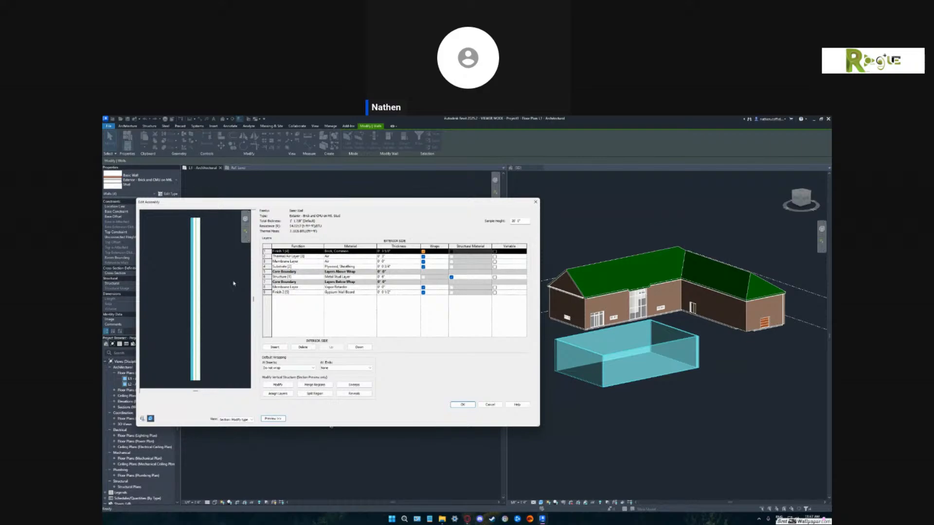
pyautogui.click(278, 394)
pyautogui.click(266, 256)
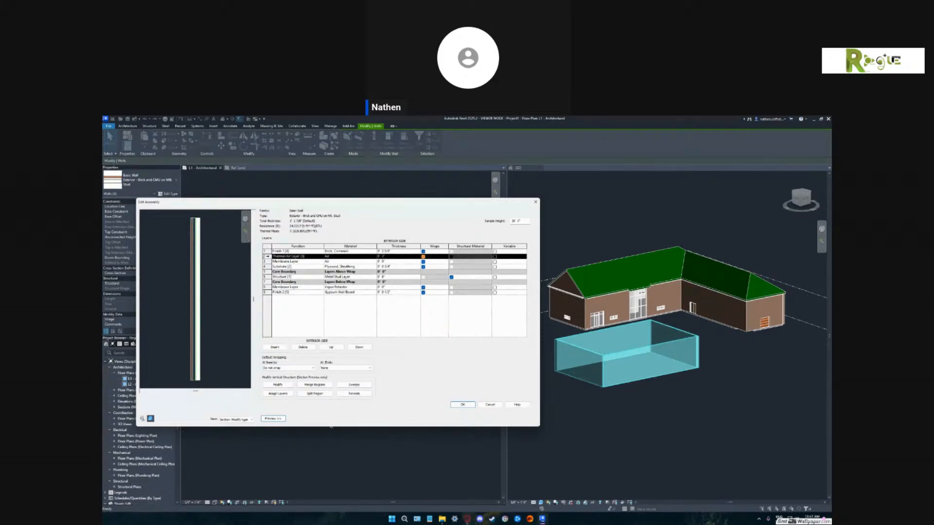
pyautogui.click(303, 348)
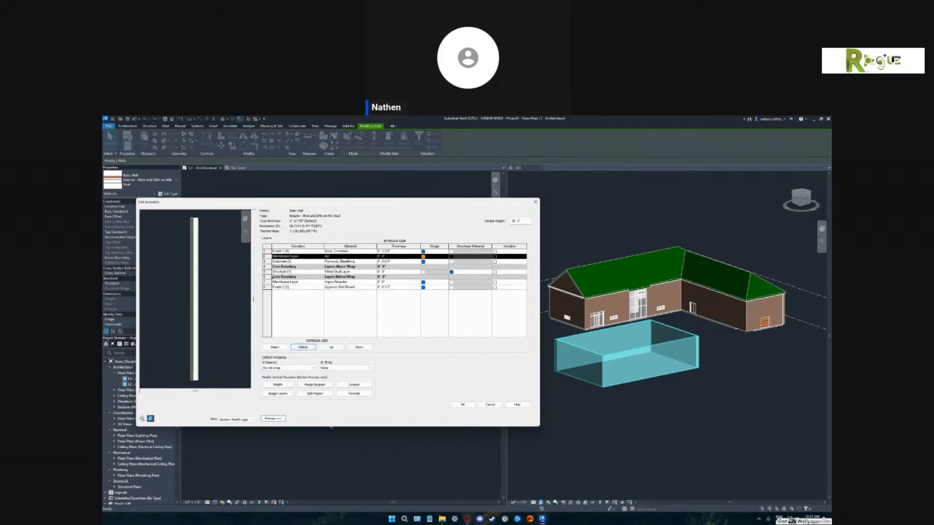
# Delete the Air membrane layer behind the brick finish from the brick wall type's assembly and apply the type changes.
pyautogui.click(304, 348)
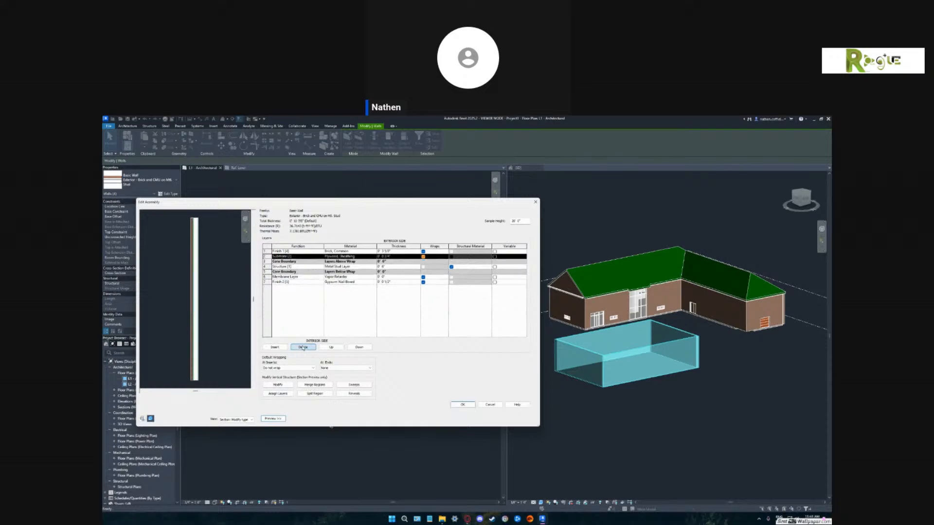
pyautogui.click(464, 404)
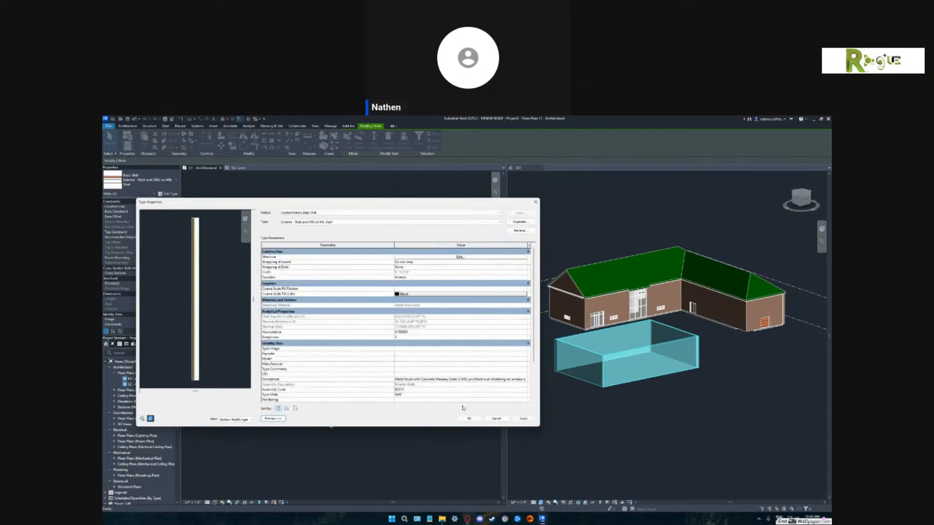
pyautogui.click(471, 419)
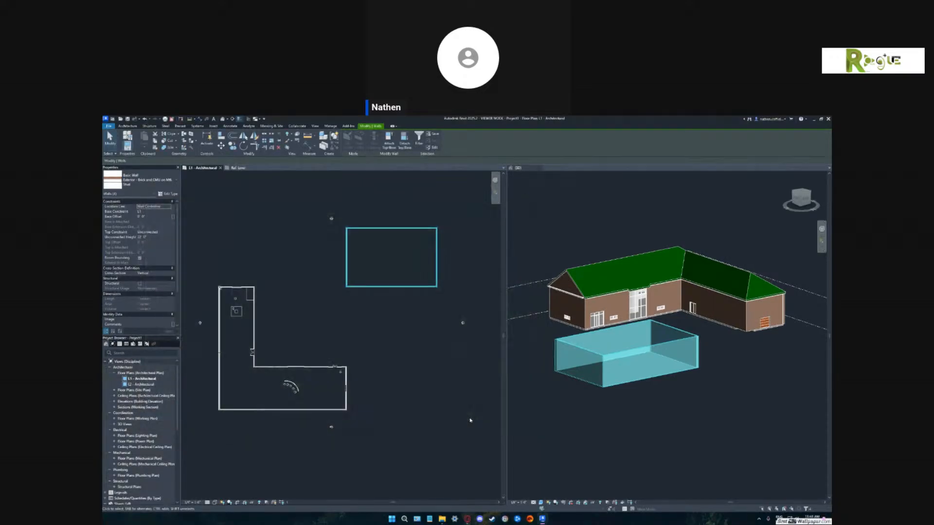
pyautogui.click(411, 350)
pyautogui.click(632, 396)
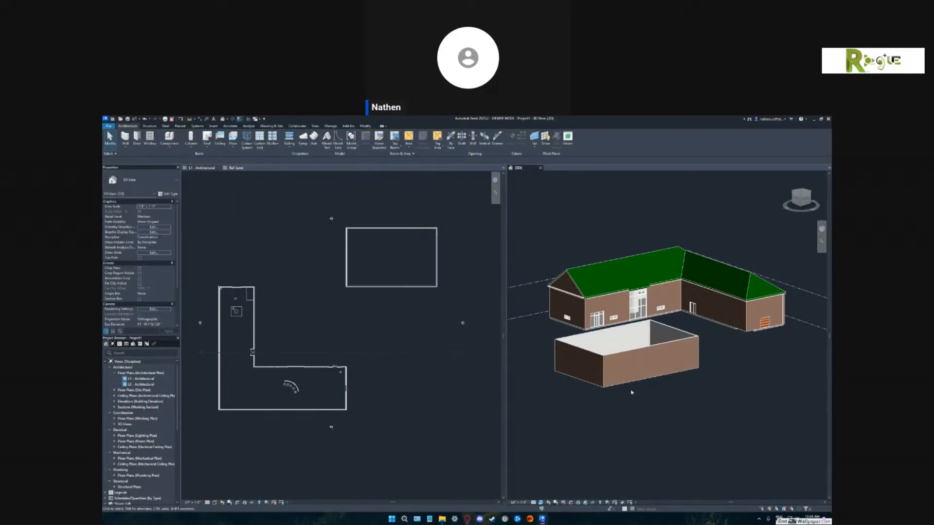
pyautogui.keyDown('shift'); pyautogui.moveTo(632, 392); pyautogui.dragTo(661, 431, button='middle'); pyautogui.keyUp('shift')
pyautogui.scroll(2, 679, 349)
pyautogui.keyDown('shift'); pyautogui.moveTo(647, 375); pyautogui.dragTo(742, 365, button='middle'); pyautogui.keyUp('shift')
pyautogui.scroll(-2, 633, 384)
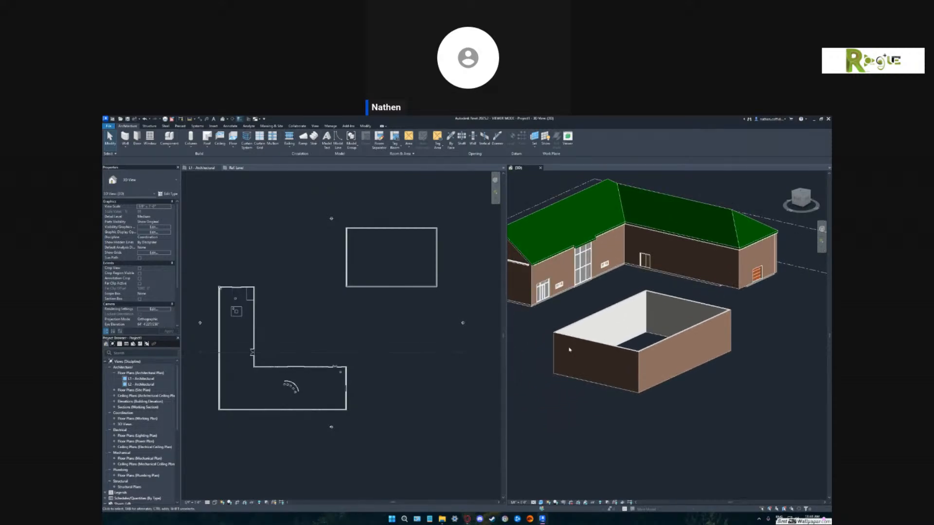
pyautogui.click(310, 220)
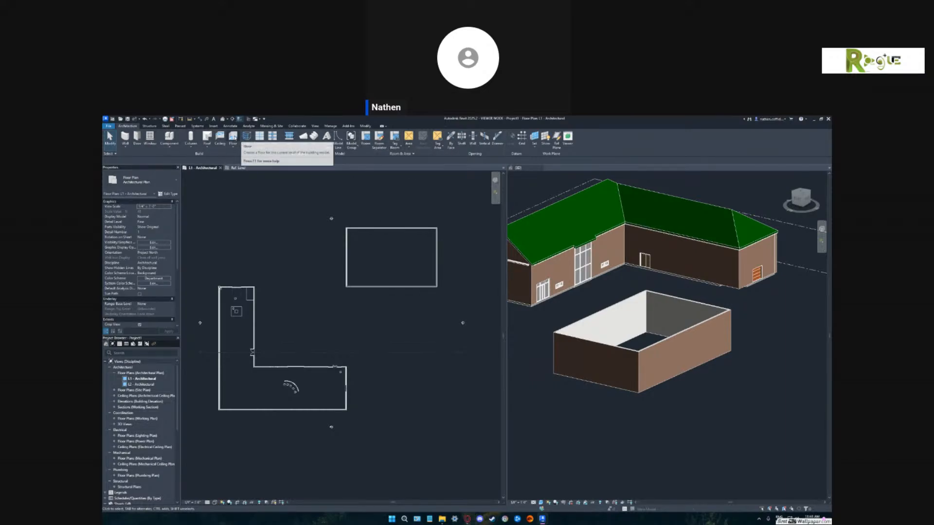
pyautogui.click(233, 138)
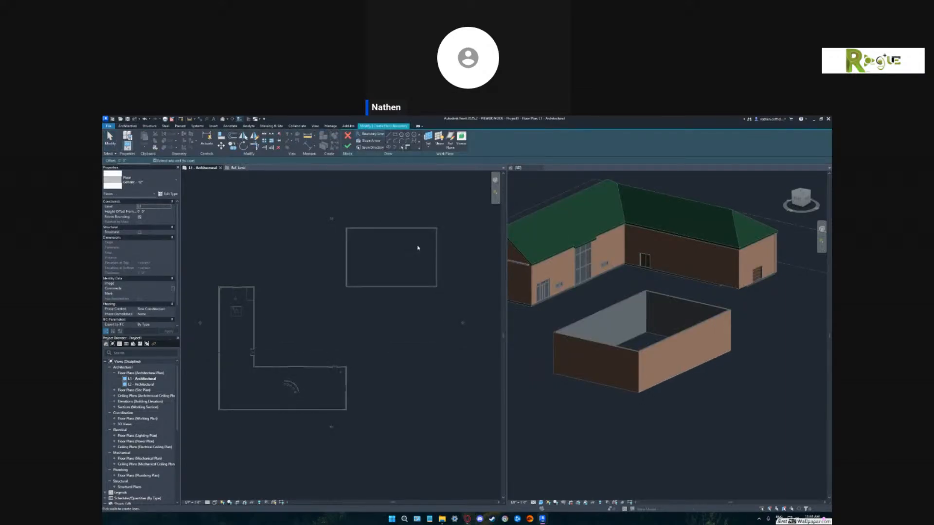
pyautogui.click(395, 135)
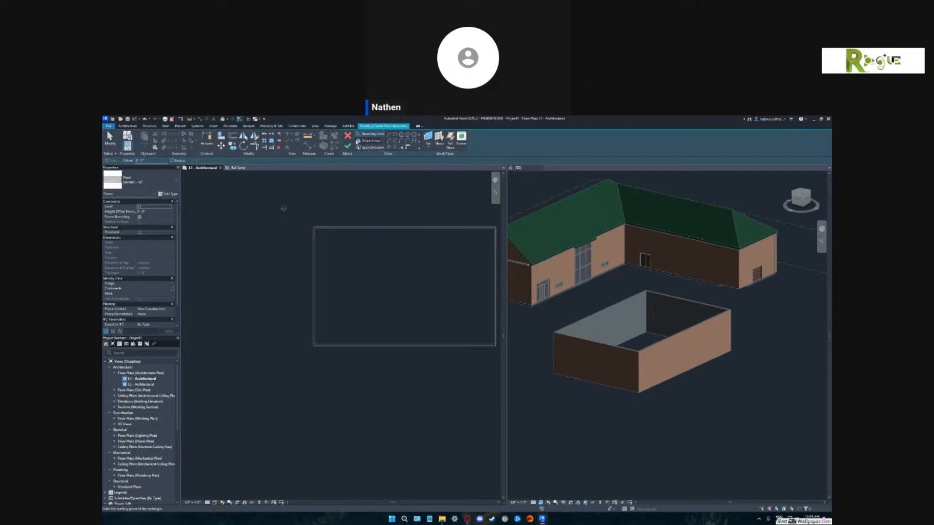
pyautogui.click(348, 135)
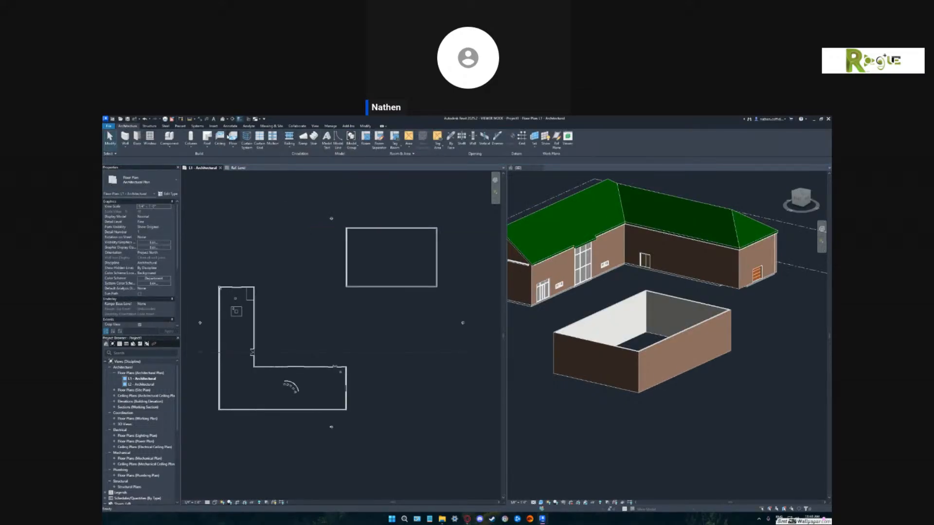
# Create an architectural floor in the L1 - Architectural plan, bounded by all four walls of the new brick rectangle.
pyautogui.click(233, 137)
pyautogui.press('Tab')
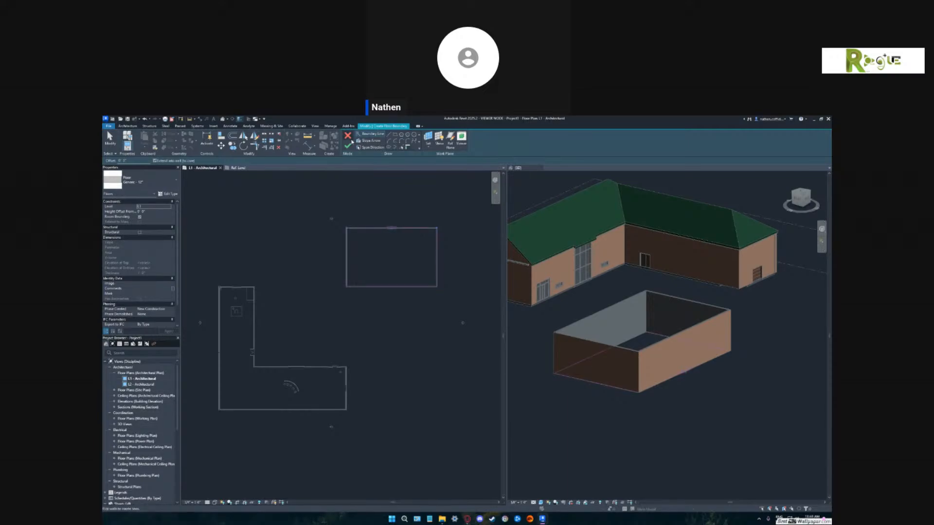
pyautogui.click(348, 145)
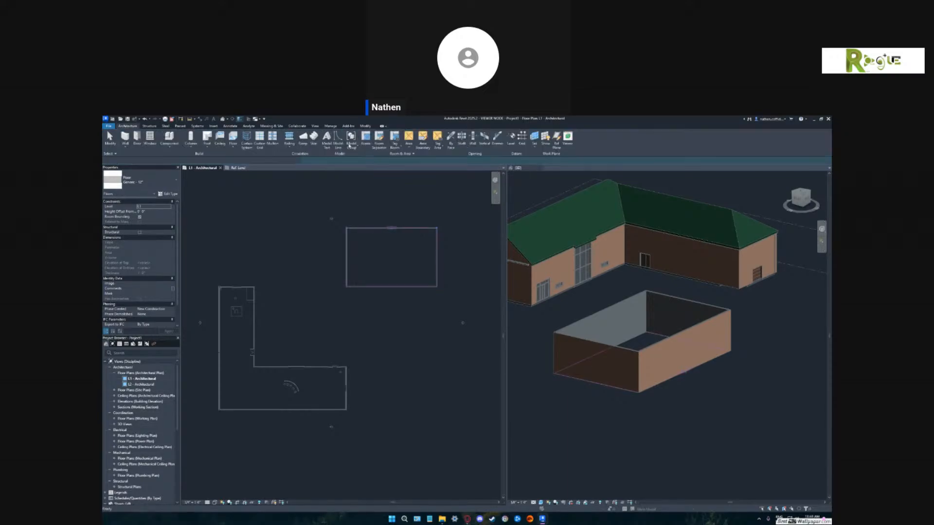
pyautogui.click(456, 307)
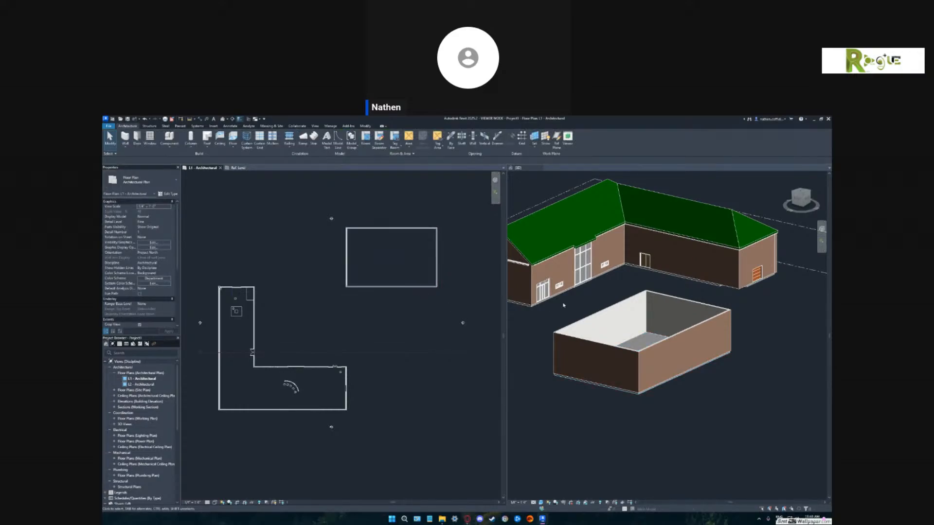
pyautogui.click(679, 419)
pyautogui.keyDown('shift'); pyautogui.moveTo(670, 423); pyautogui.dragTo(739, 403, button='middle'); pyautogui.keyUp('shift')
pyautogui.scroll(3, 710, 409)
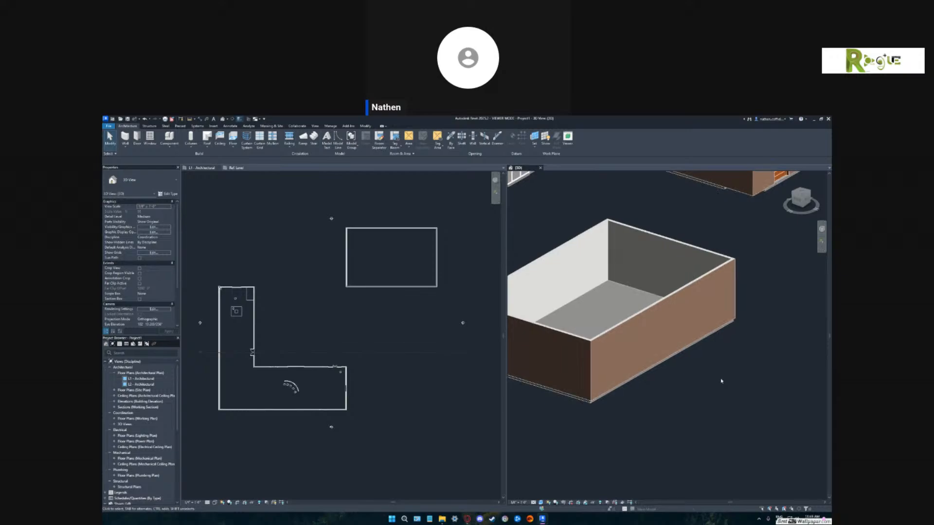
pyautogui.scroll(2, 772, 375)
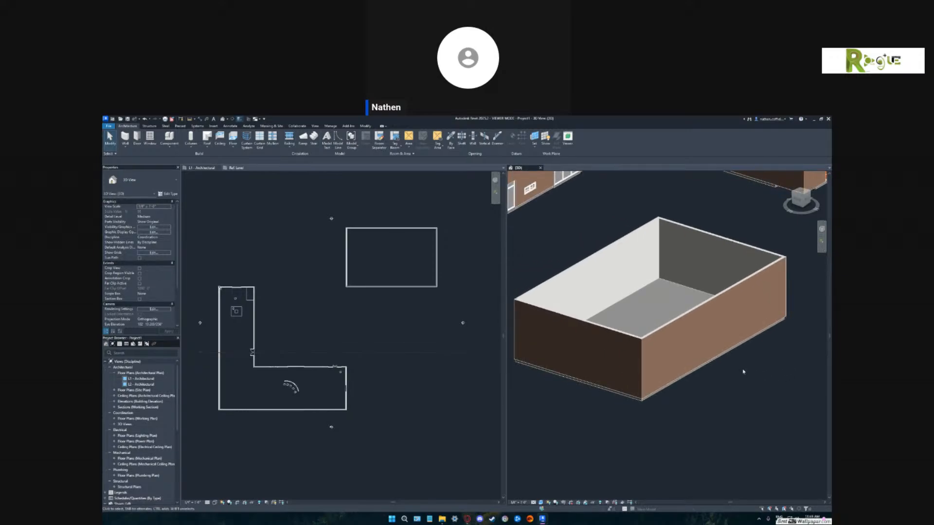
pyautogui.keyDown('shift'); pyautogui.moveTo(744, 371); pyautogui.dragTo(751, 388, button='middle'); pyautogui.keyUp('shift')
pyautogui.scroll(-1, 752, 391)
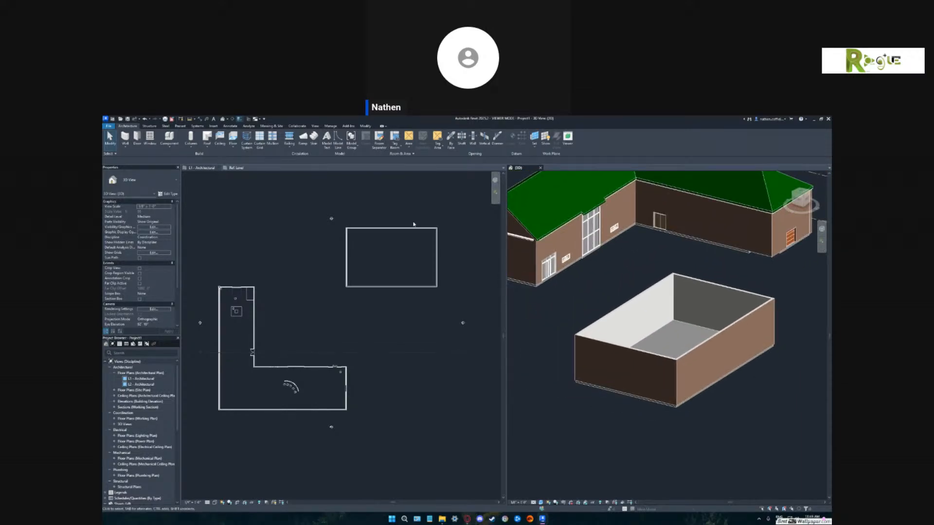
# Start a new wall in the L1 - Architectural plan and choose the Storefront curtain wall type for it.
pyautogui.click(405, 298)
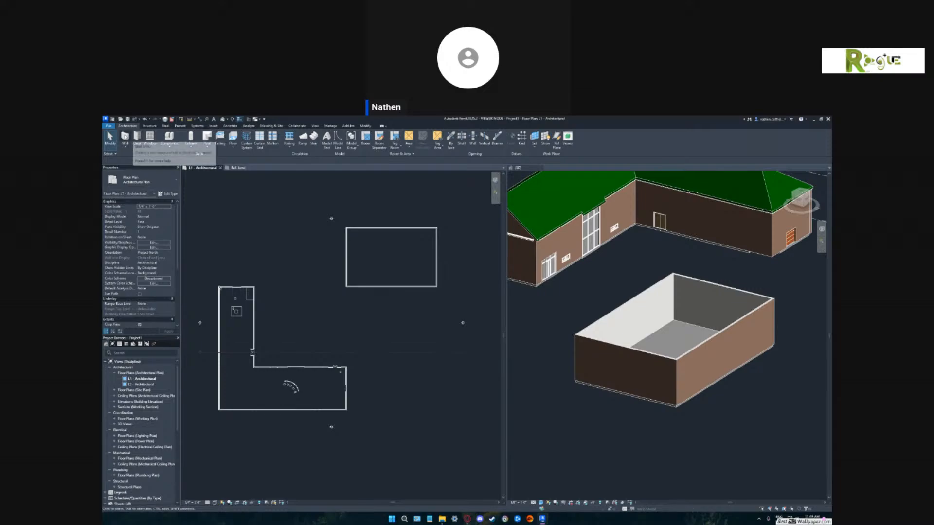
pyautogui.click(126, 139)
pyautogui.click(143, 182)
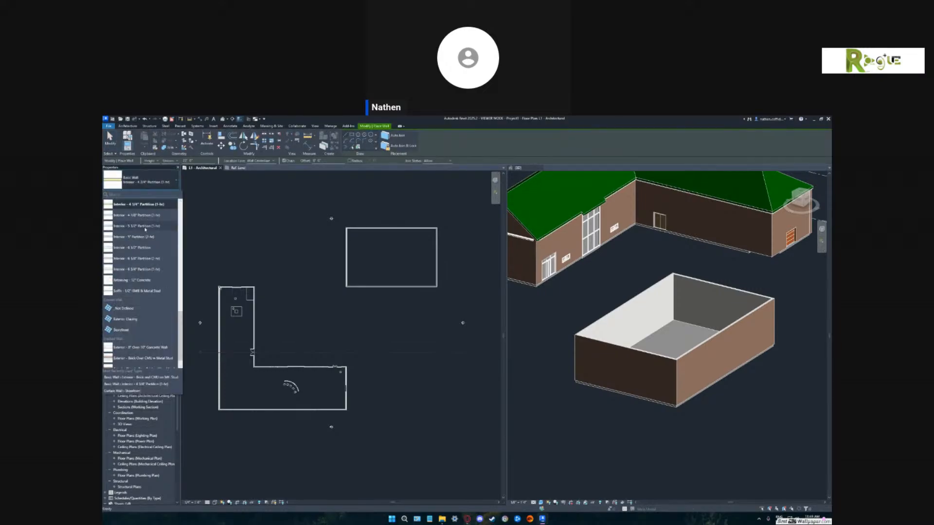
pyautogui.scroll(-1, 138, 253)
pyautogui.click(124, 319)
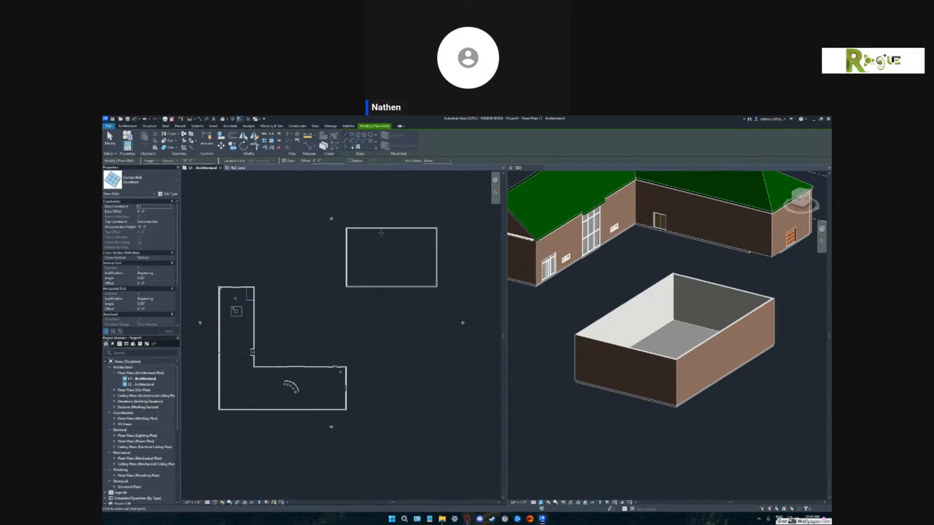
pyautogui.scroll(3, 381, 233)
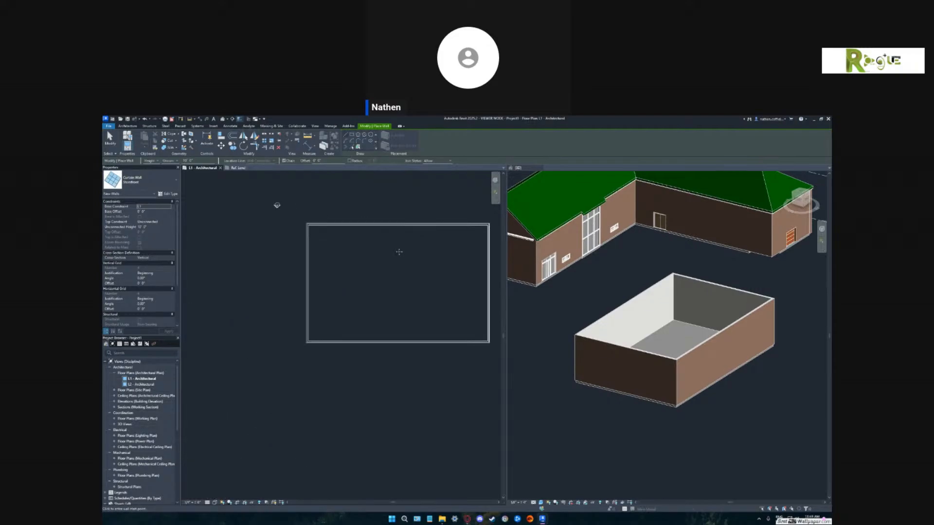
pyautogui.moveTo(399, 252); pyautogui.dragTo(376, 279, button='middle')
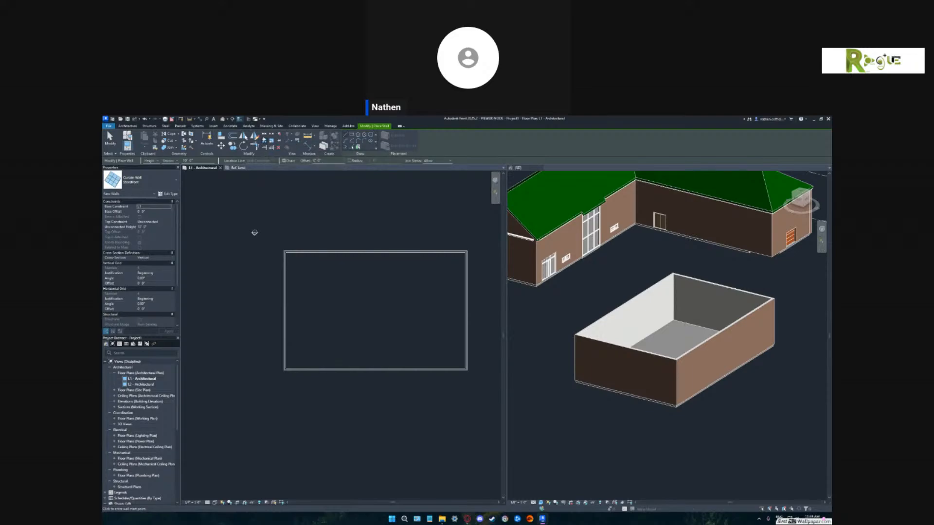
pyautogui.click(264, 136)
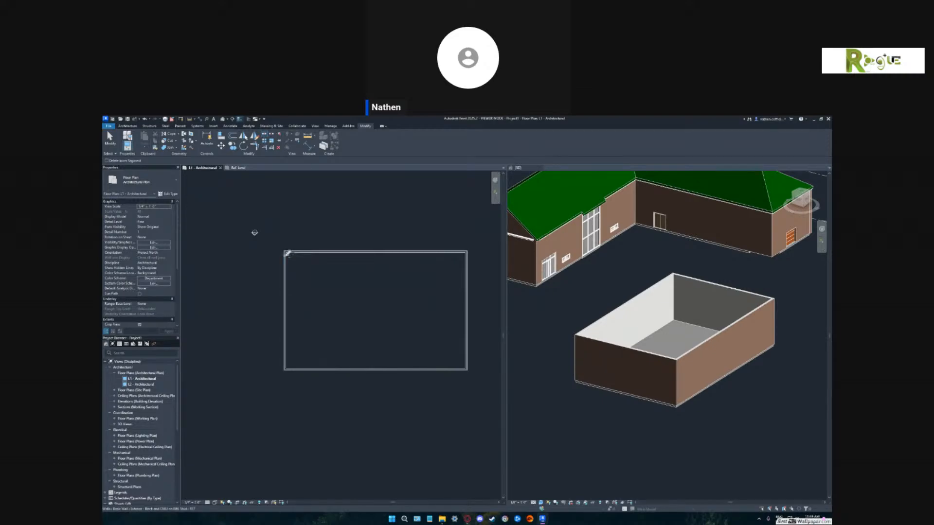
pyautogui.scroll(3, 287, 253)
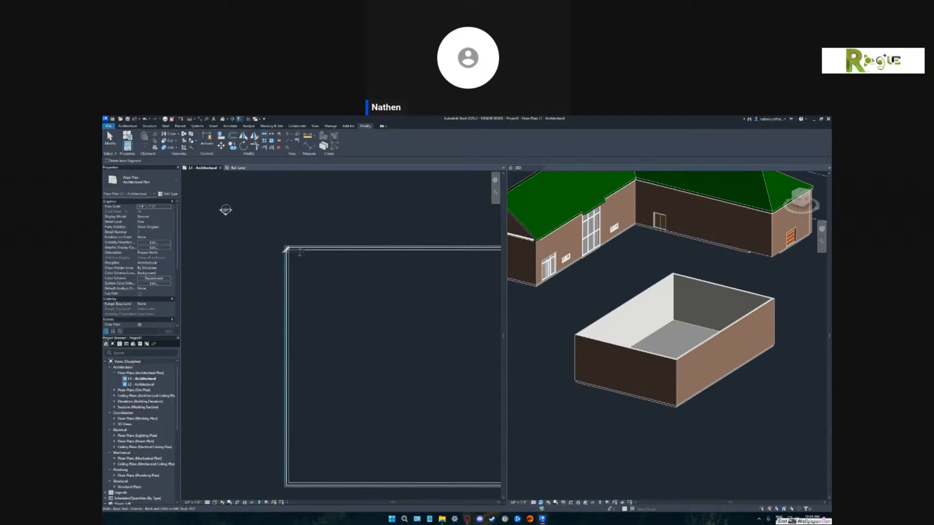
pyautogui.press('w')
pyautogui.press('a')
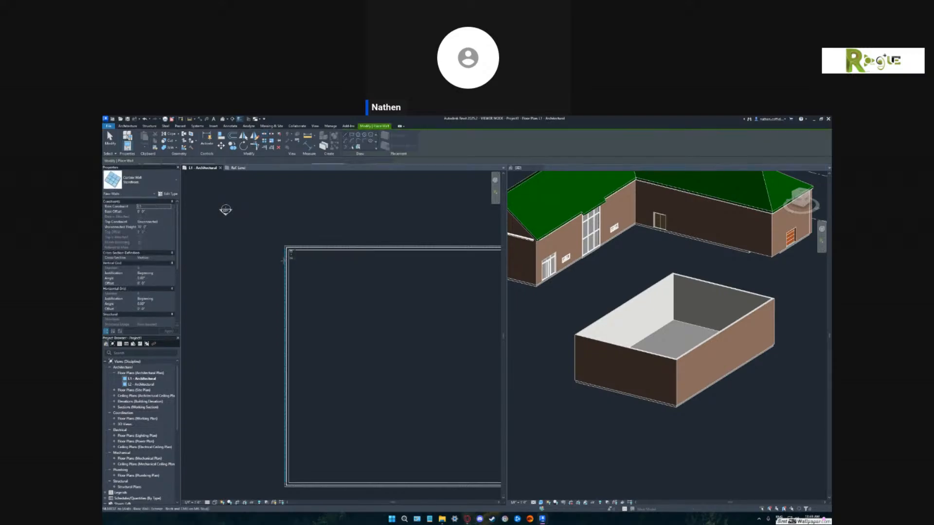
pyautogui.moveTo(303, 348); pyautogui.dragTo(303, 277, button='middle')
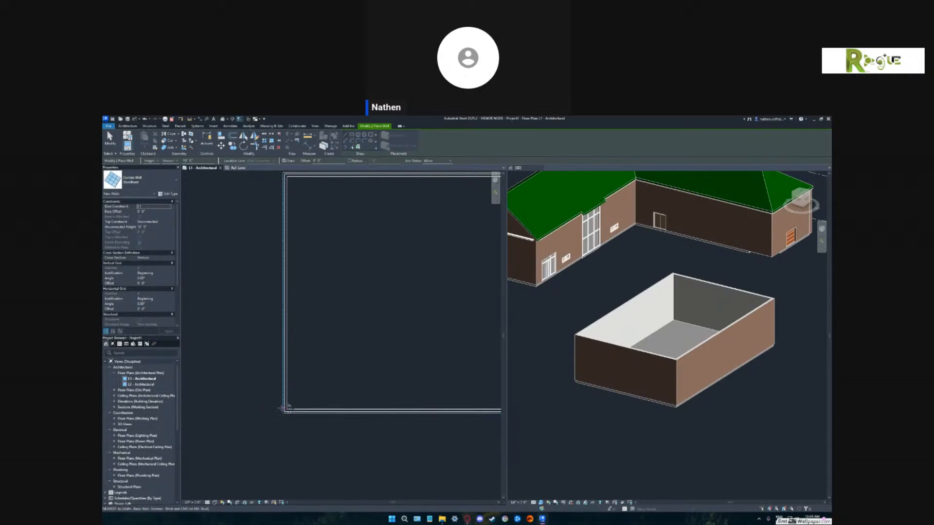
pyautogui.click(284, 409)
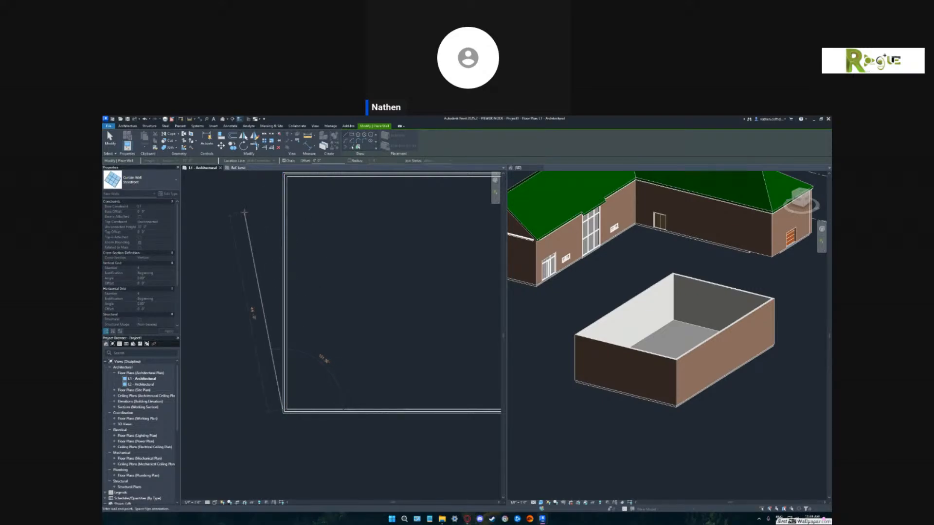
pyautogui.press('Escape')
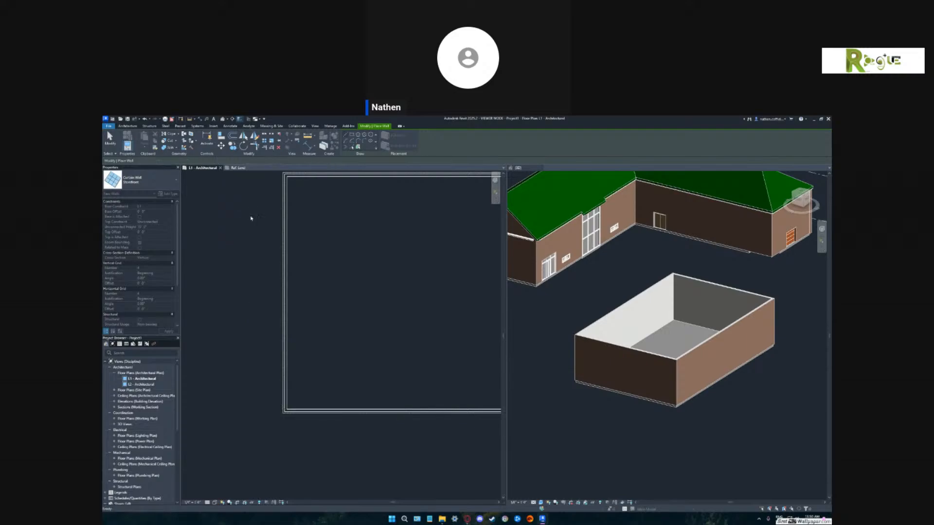
pyautogui.moveTo(329, 308); pyautogui.dragTo(362, 327, button='middle')
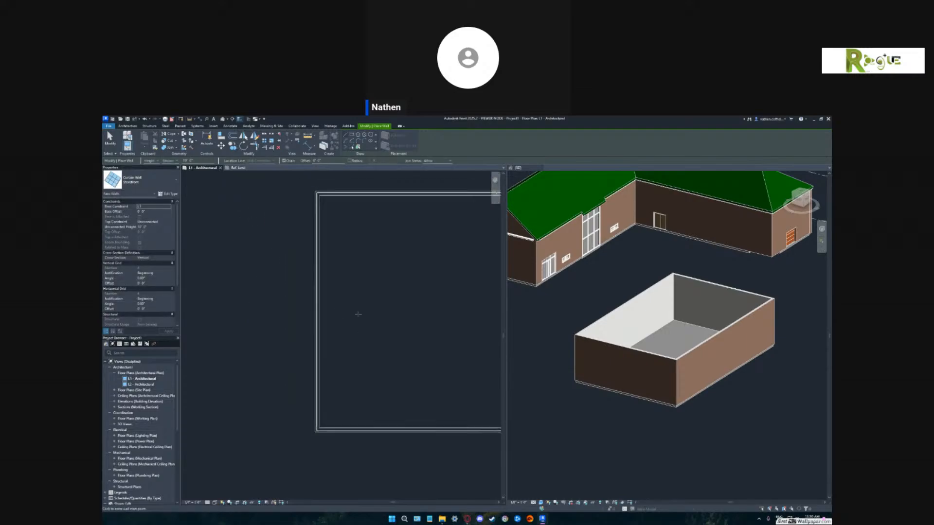
# Undo back into the rectangle's floor boundary sketch, finish the sketch again and deselect the floor.
pyautogui.click(143, 119)
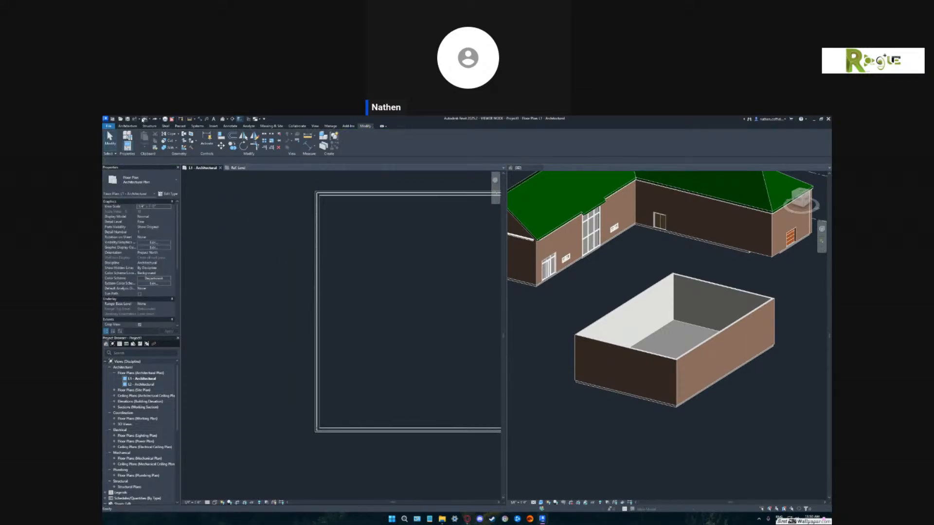
pyautogui.click(143, 120)
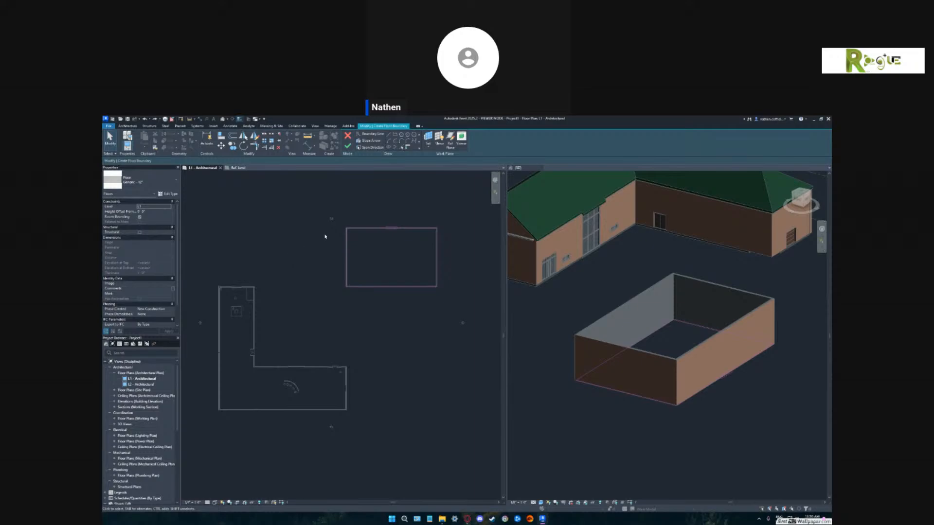
pyautogui.click(348, 145)
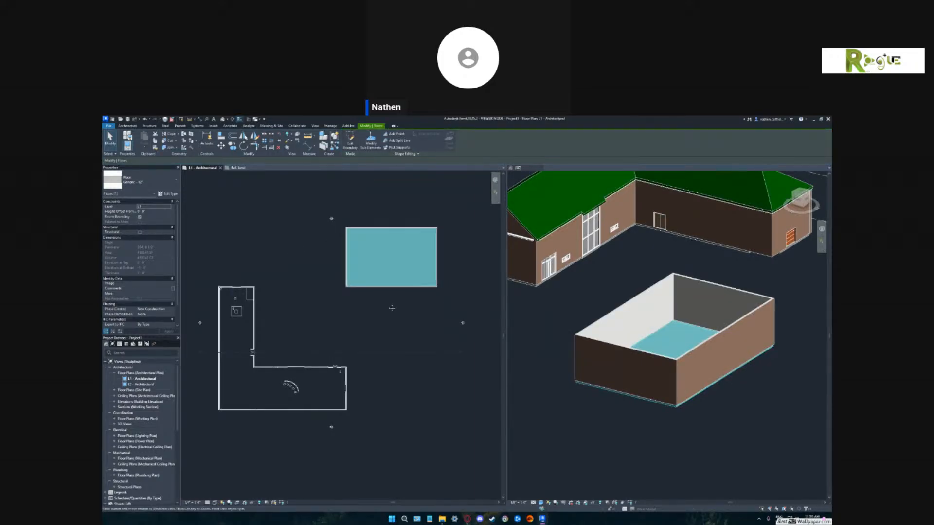
pyautogui.click(377, 317)
# Start a new architectural wall in the L1 - Architectural plan and choose the Storefront curtain wall type.
pyautogui.scroll(2, 359, 315)
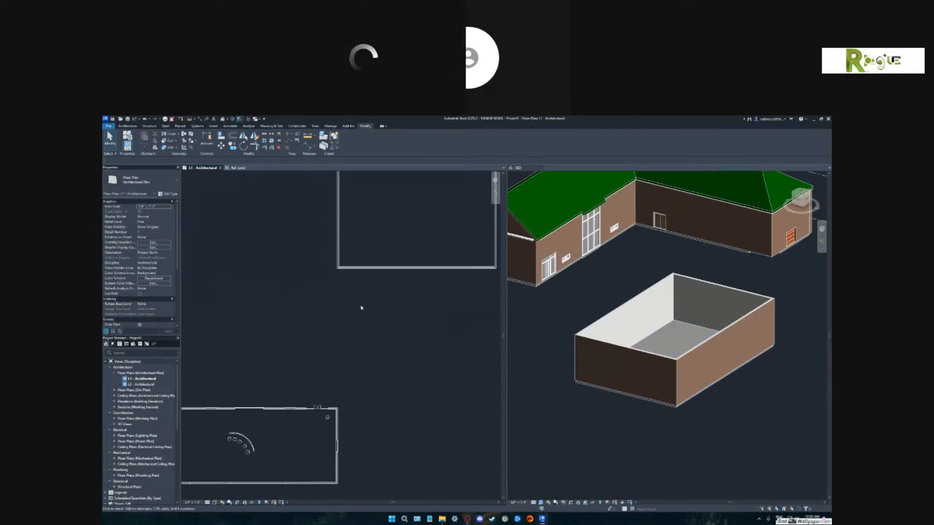
pyautogui.moveTo(360, 309); pyautogui.dragTo(354, 363, button='middle')
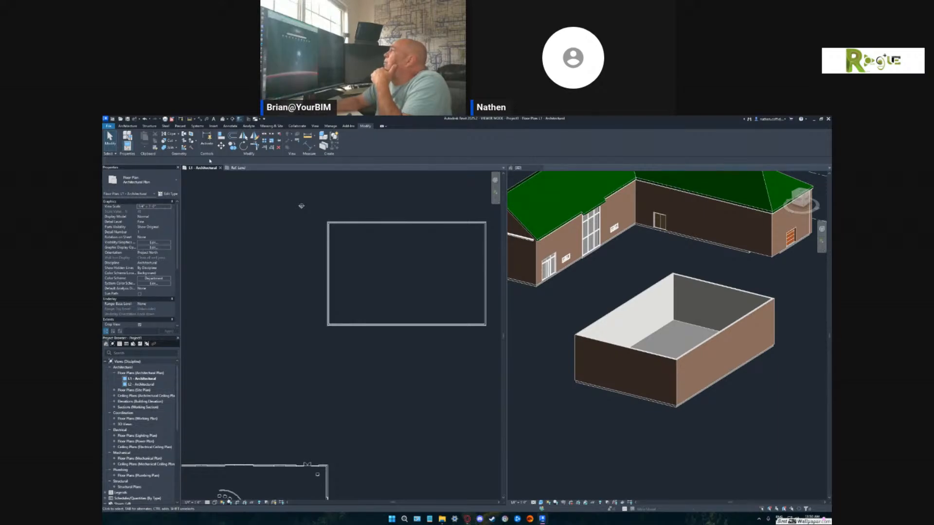
pyautogui.scroll(-2, 275, 273)
pyautogui.moveTo(276, 276); pyautogui.dragTo(316, 280, button='middle')
pyautogui.scroll(-2, 313, 270)
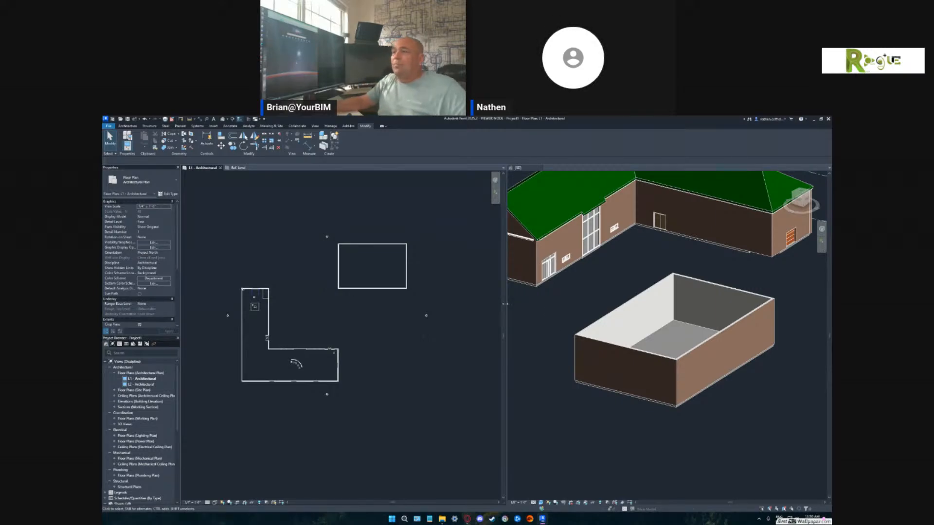
pyautogui.scroll(2, 331, 274)
pyautogui.moveTo(329, 271); pyautogui.dragTo(298, 287, button='middle')
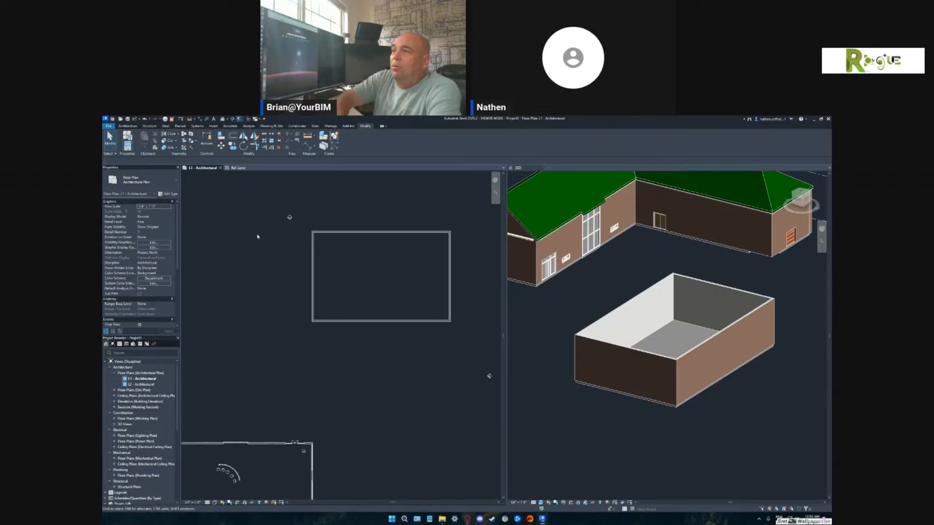
pyautogui.click(131, 126)
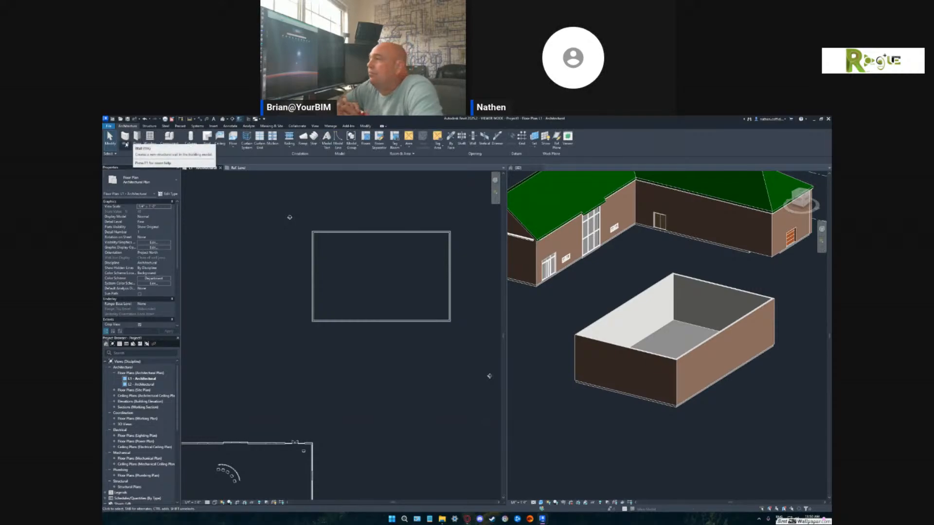
pyautogui.click(125, 137)
pyautogui.click(153, 184)
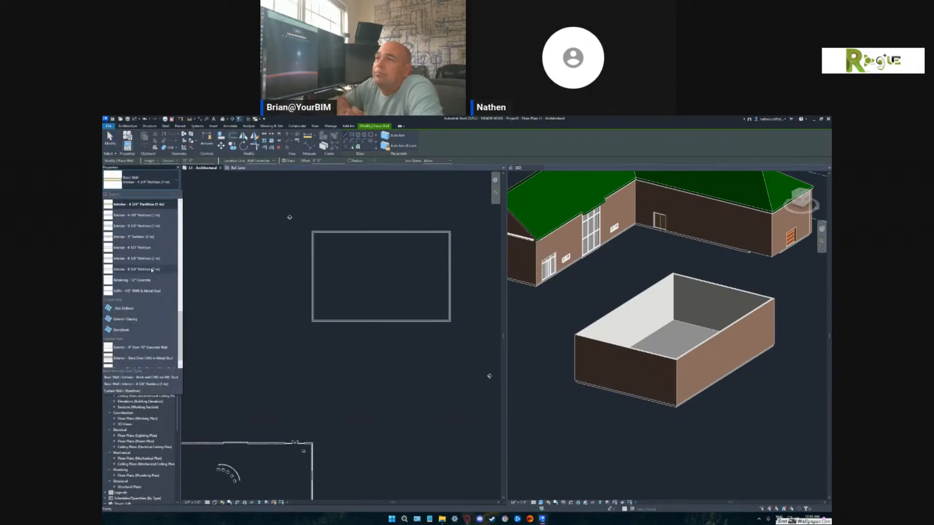
pyautogui.click(141, 320)
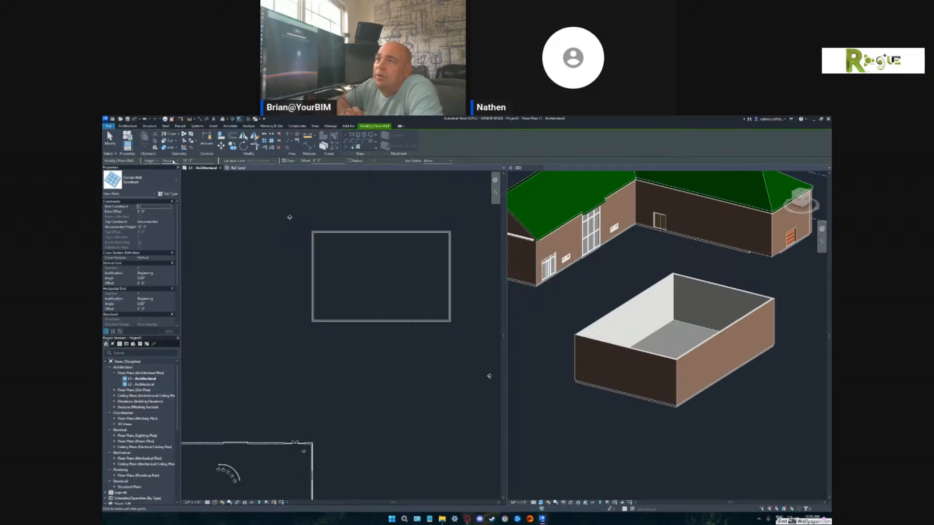
pyautogui.click(171, 161)
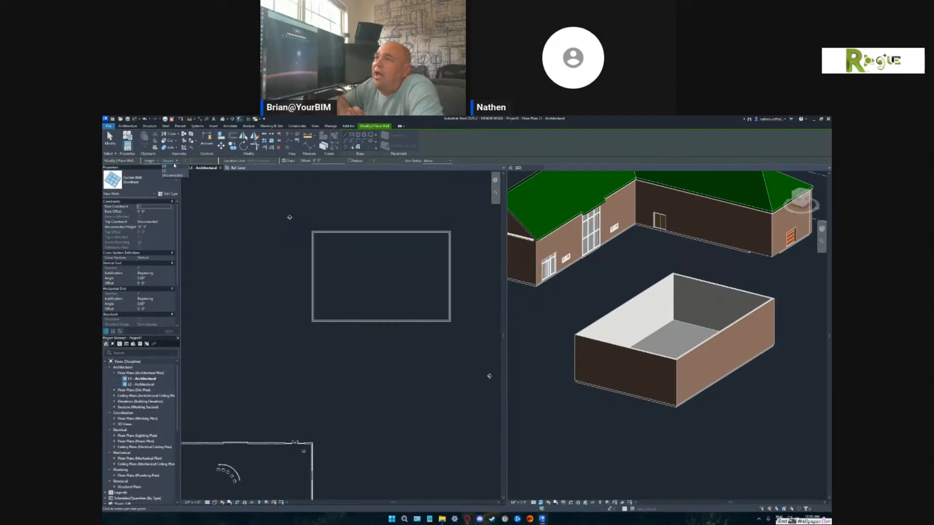
pyautogui.click(174, 164)
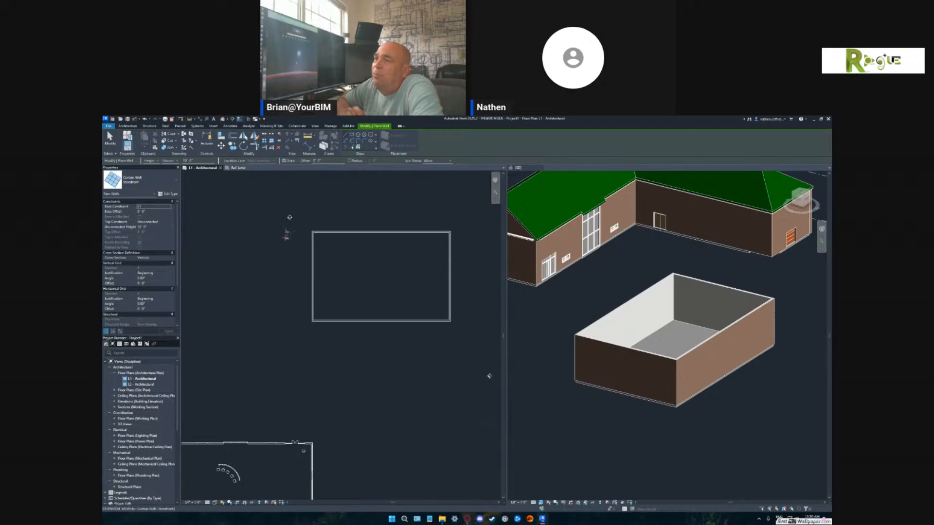
pyautogui.press('Escape')
pyautogui.press('Escape')
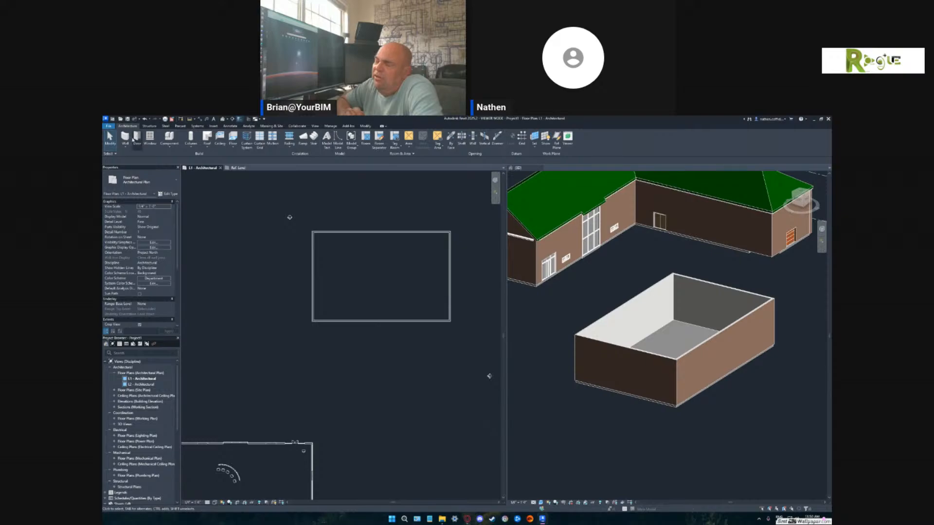
pyautogui.click(125, 138)
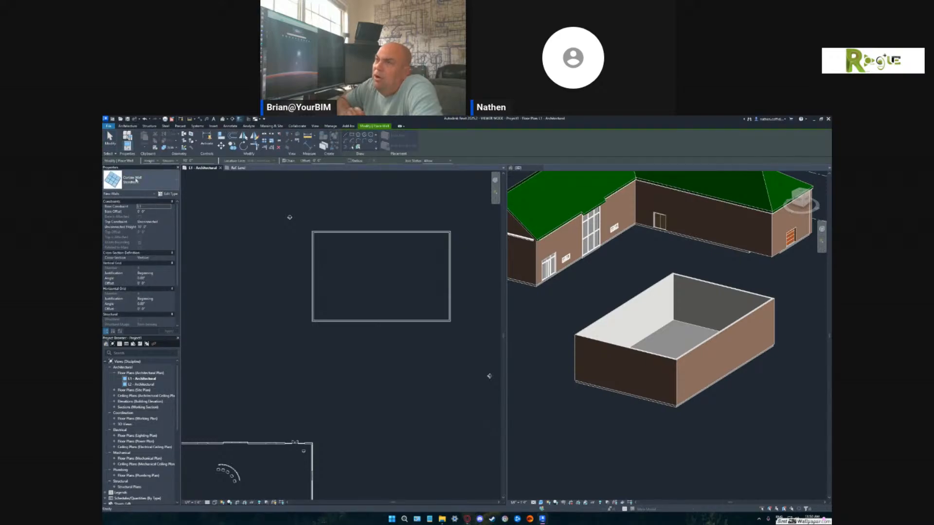
pyautogui.click(146, 180)
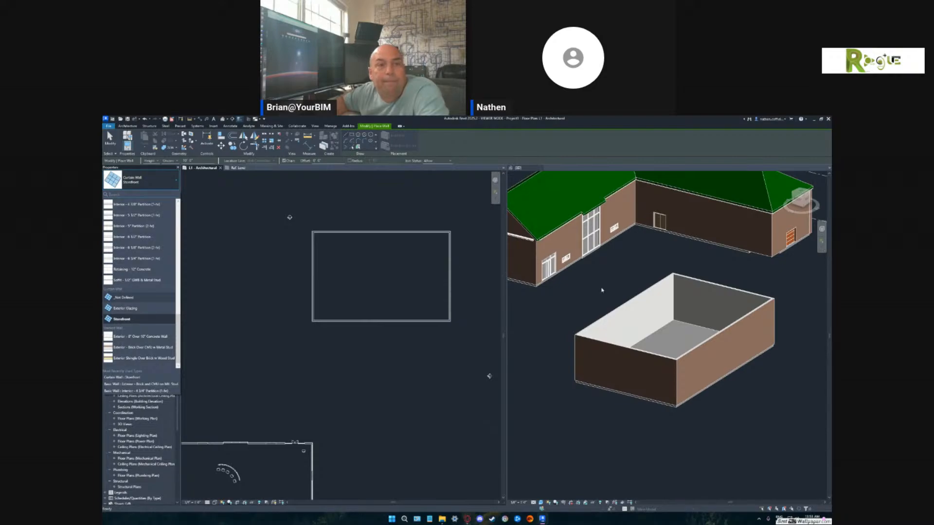
pyautogui.click(138, 321)
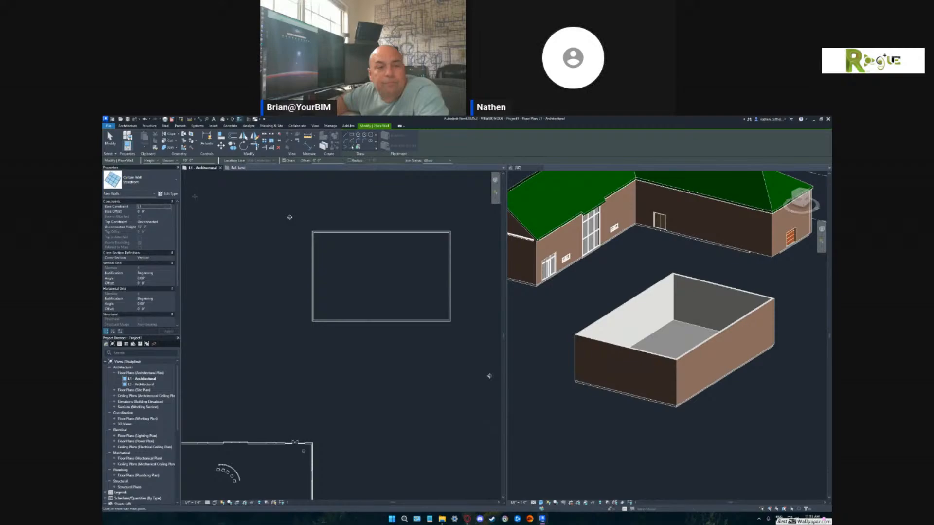
pyautogui.click(175, 161)
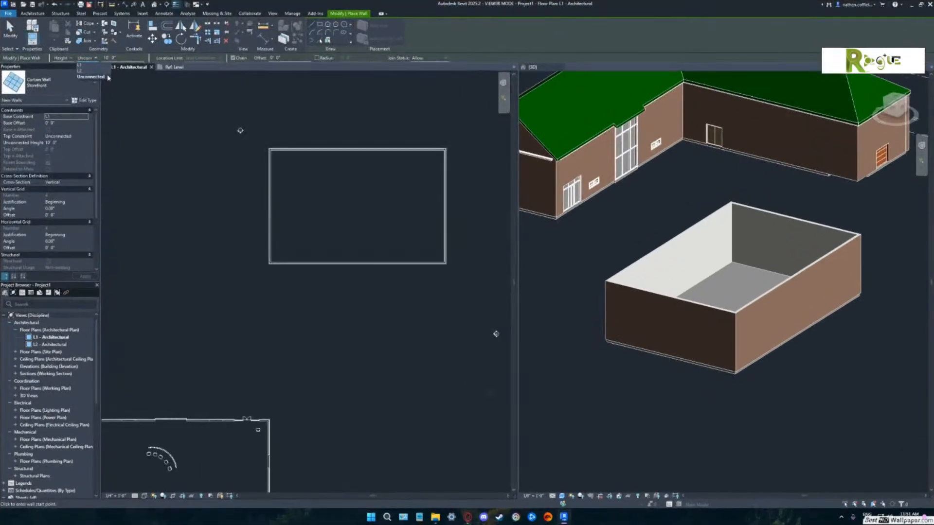
pyautogui.click(192, 179)
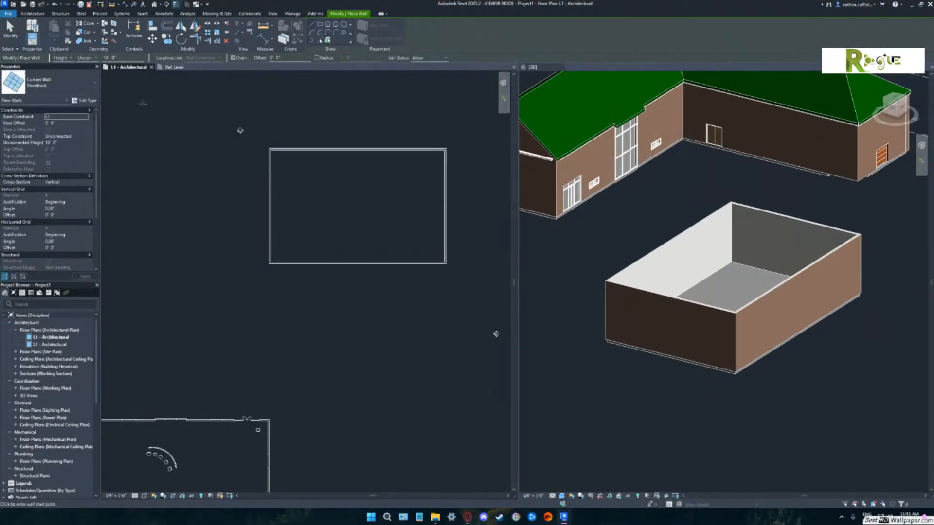
pyautogui.click(9, 31)
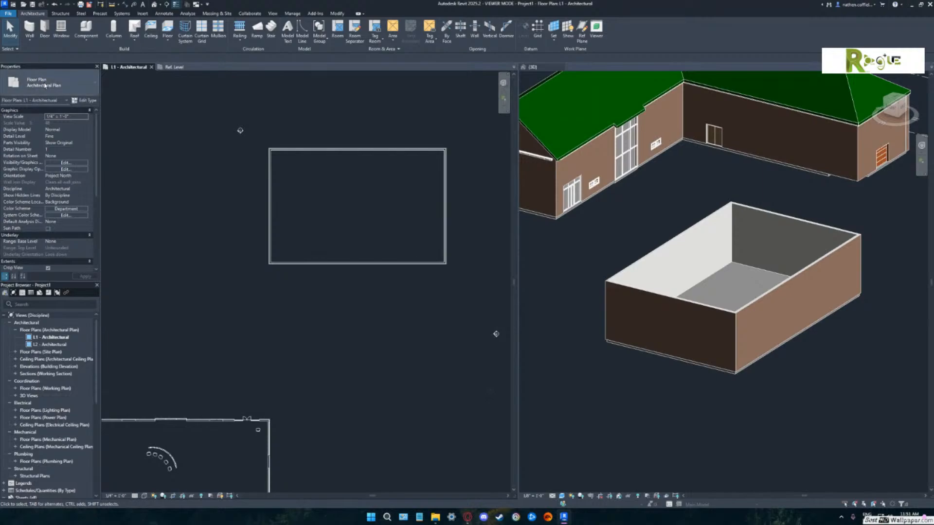
pyautogui.click(30, 29)
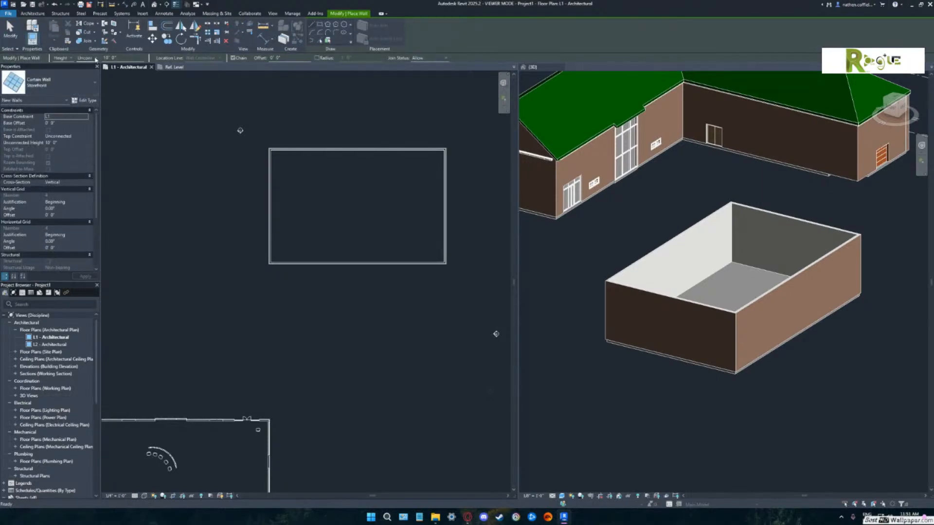
pyautogui.press('Escape')
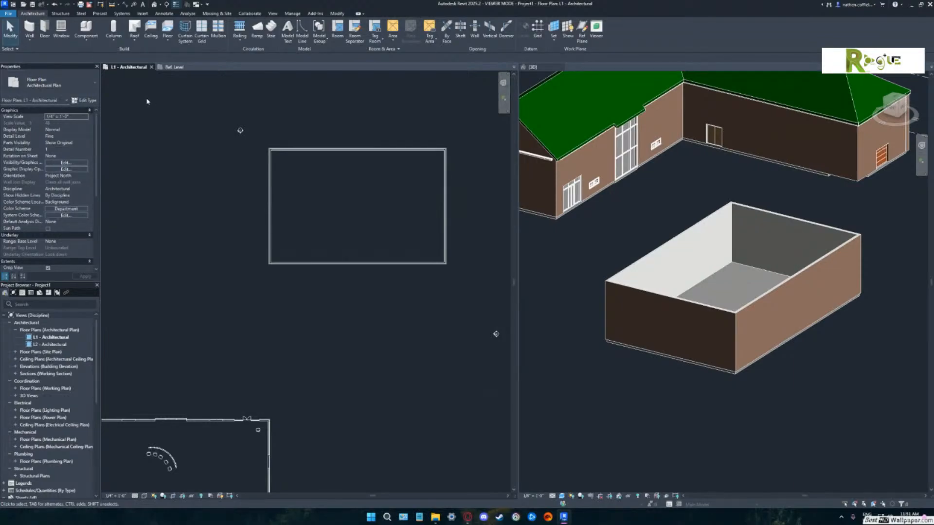
# Start a structural wall with the Storefront type and look through the options of its Depth setting.
pyautogui.click(30, 40)
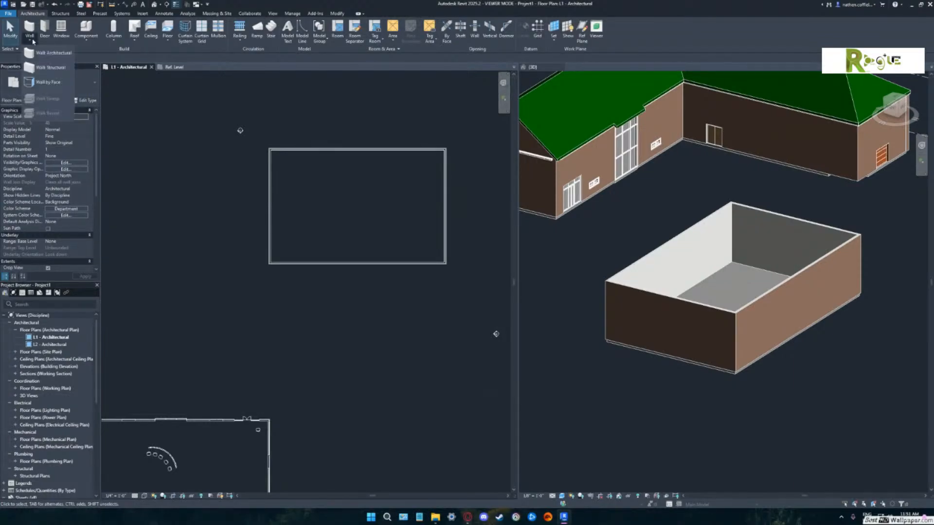
pyautogui.click(52, 71)
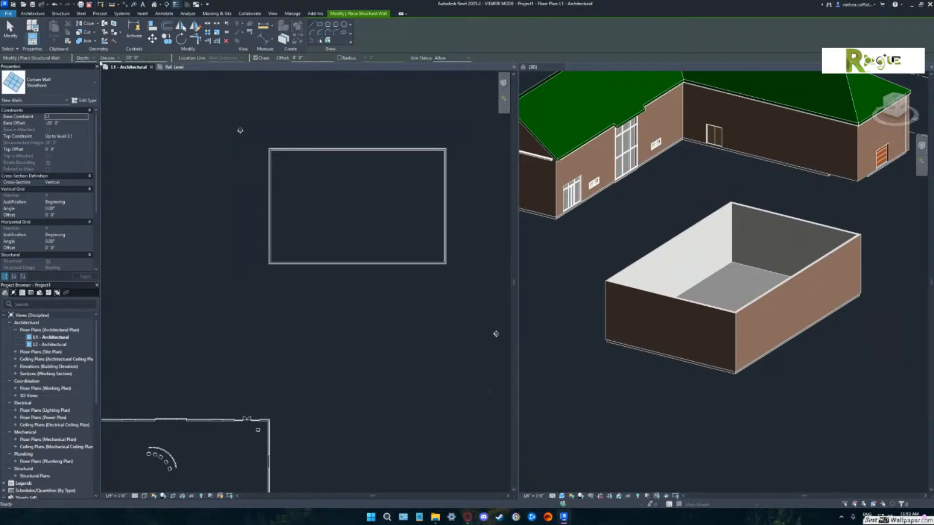
pyautogui.click(94, 58)
pyautogui.click(94, 60)
pyautogui.click(116, 71)
pyautogui.click(32, 13)
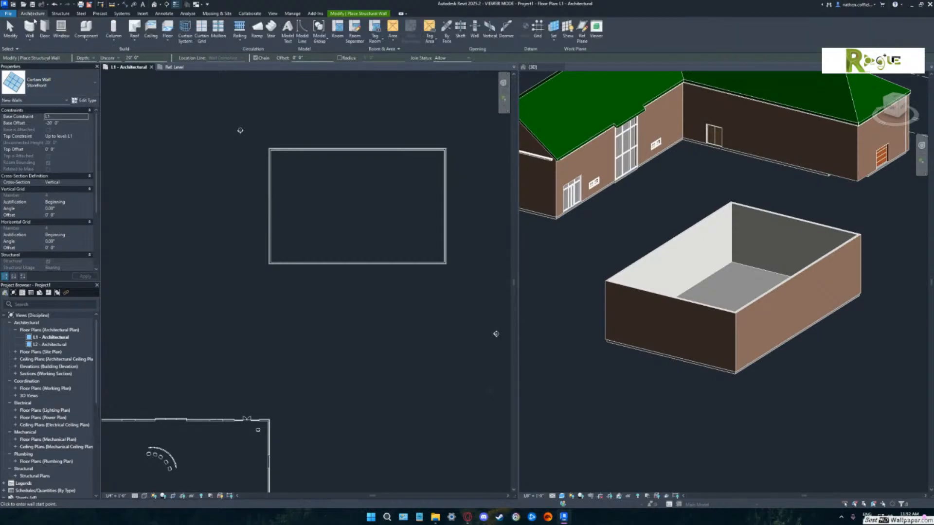
# Start an architectural Storefront curtain wall and constrain its height up to level L2.
pyautogui.click(30, 40)
pyautogui.click(47, 56)
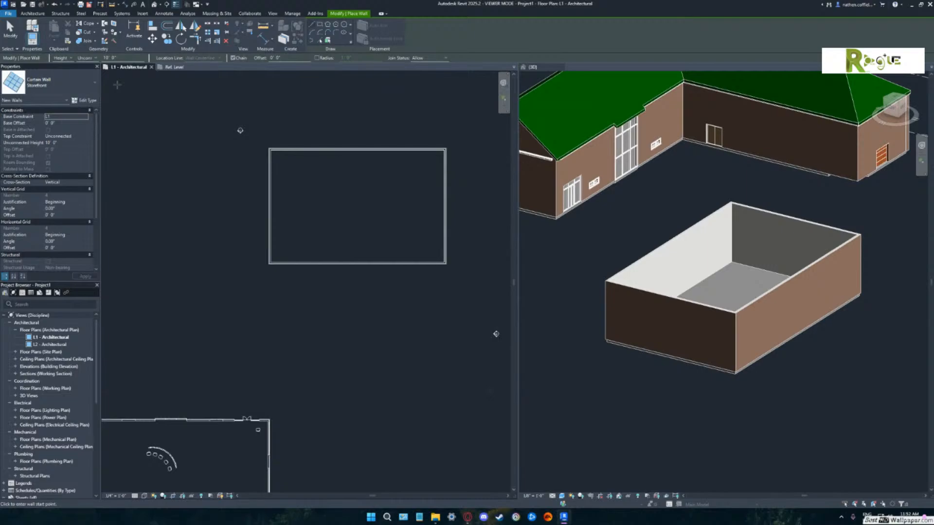
pyautogui.click(93, 58)
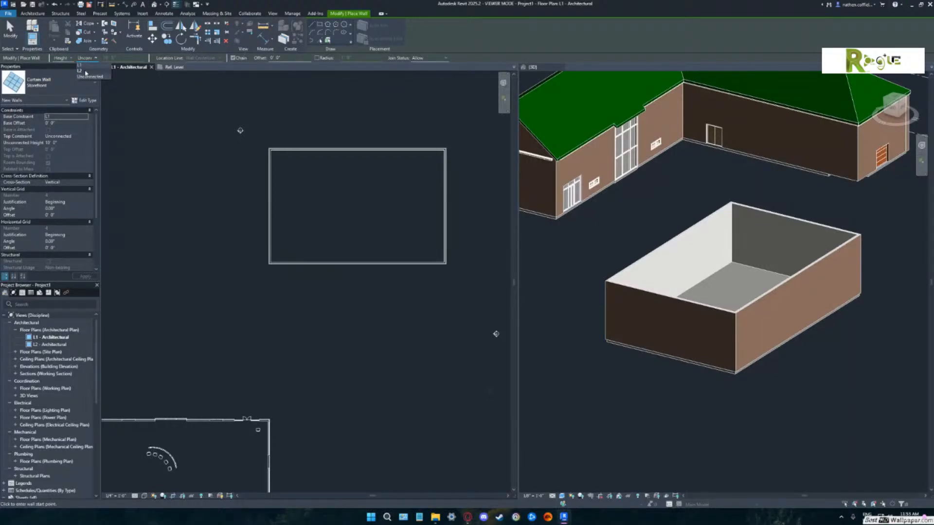
pyautogui.click(85, 71)
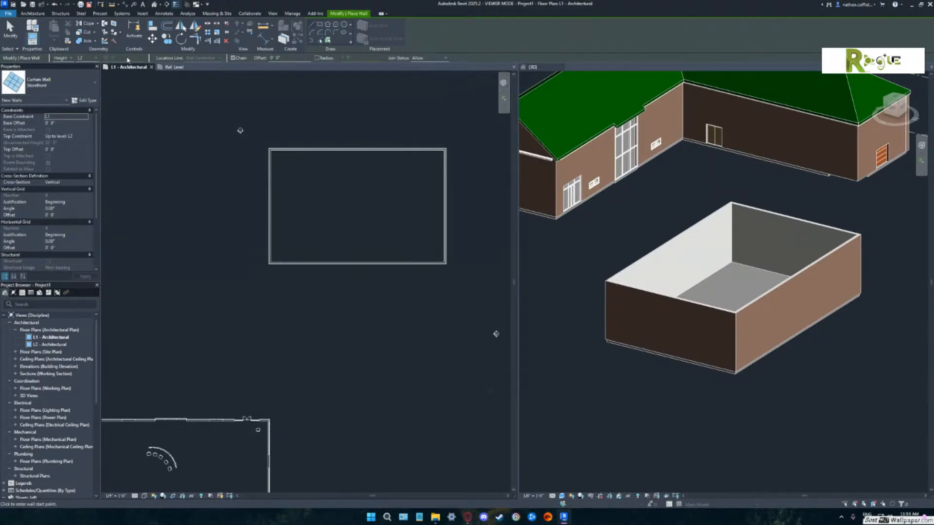
# Try to constrain the new Storefront wall's height to its own base level L1, and cancel the resulting error.
pyautogui.click(87, 58)
pyautogui.click(87, 64)
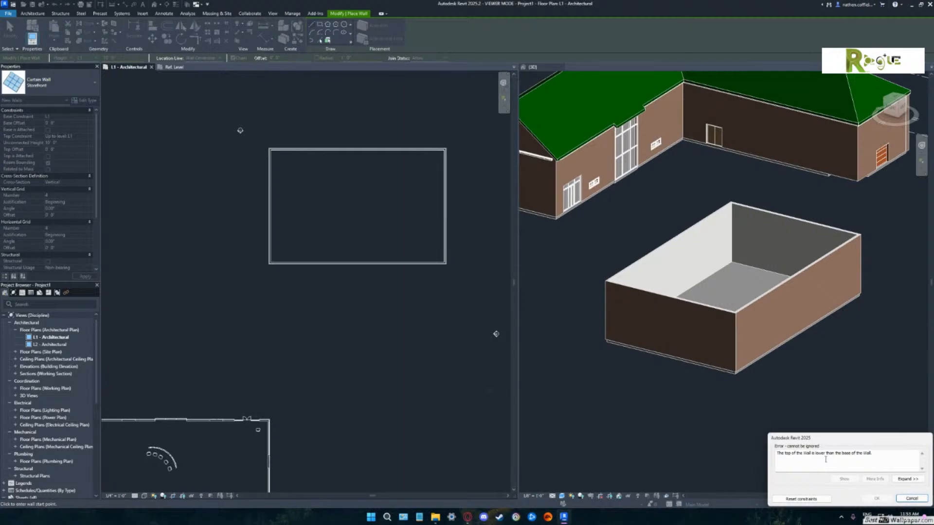
pyautogui.click(905, 500)
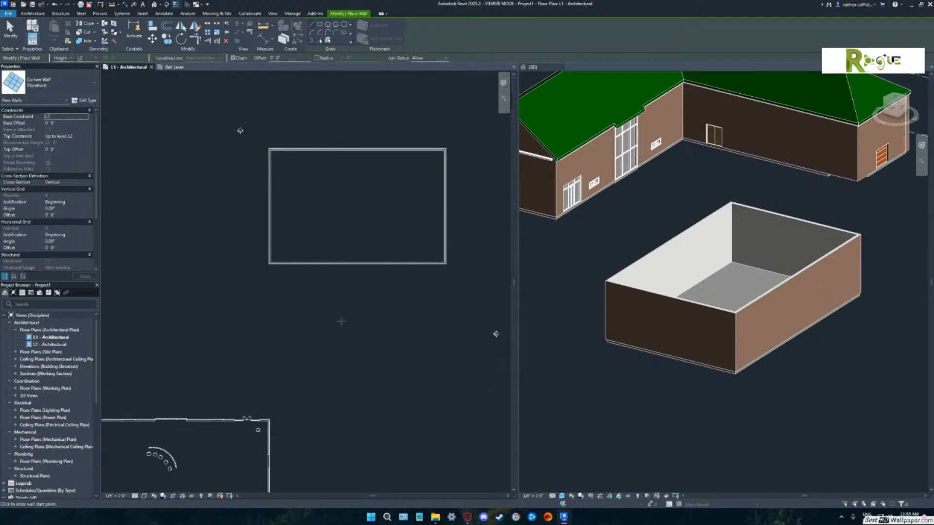
# Restart the Wall command in the Level 1 plan of the other Revit project with the Generic - 8" basic wall type.
pyautogui.moveTo(466, 516)
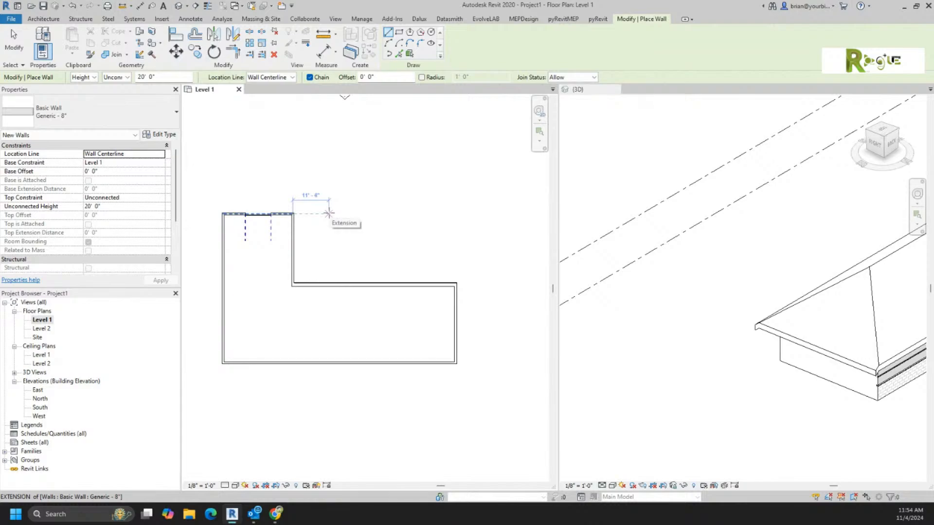
pyautogui.press('Escape')
pyautogui.press('Escape')
pyautogui.moveTo(323, 219); pyautogui.dragTo(383, 218, button='middle')
pyautogui.click(40, 38)
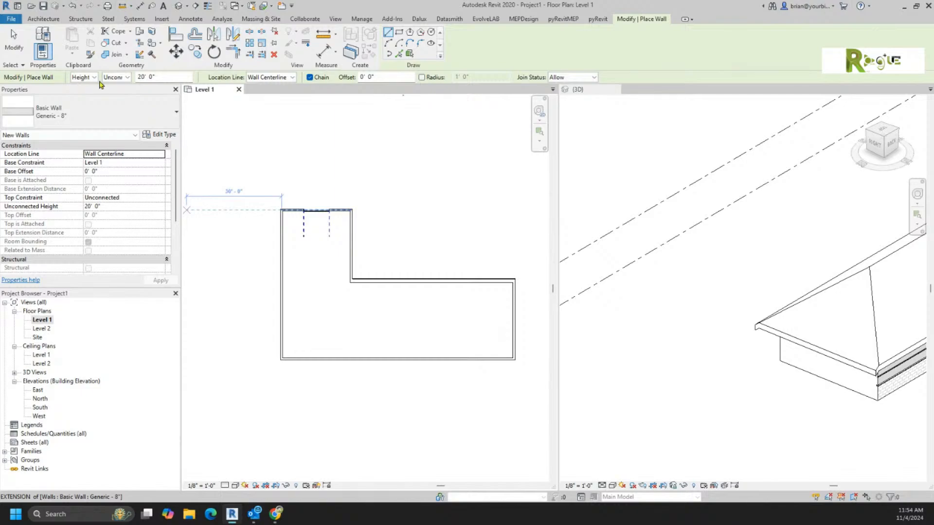
# Constrain the height of new Generic - 8" walls to Level 2, checking the level markers in the 3D view.
pyautogui.click(127, 78)
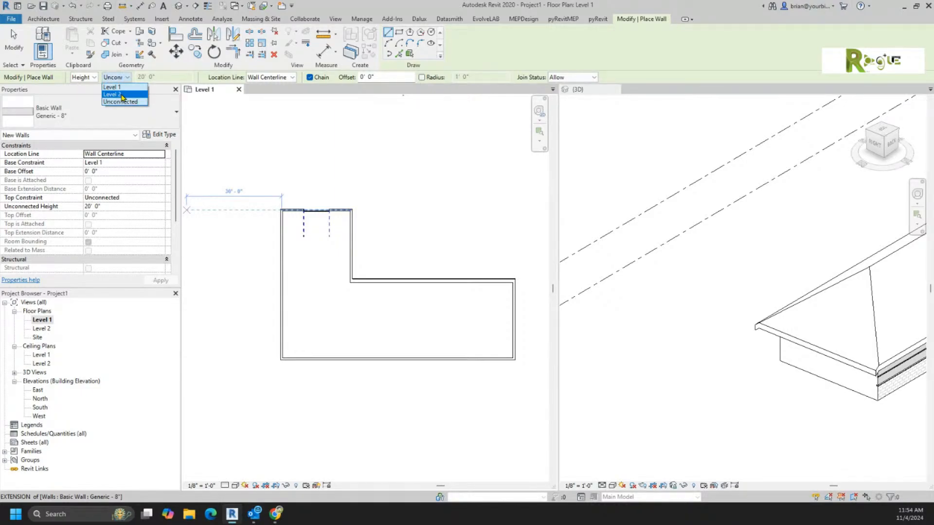
pyautogui.click(116, 94)
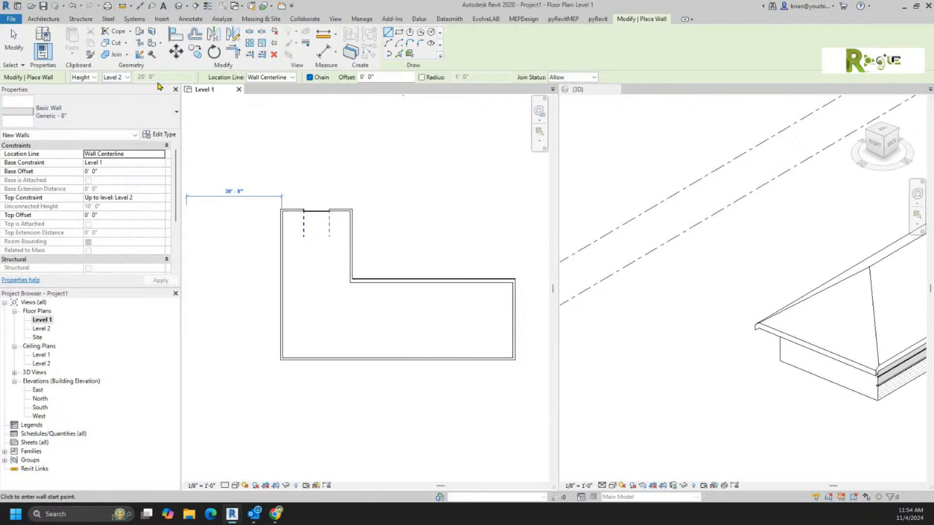
pyautogui.scroll(-2, 692, 320)
pyautogui.scroll(-1, 692, 320)
pyautogui.scroll(5, 596, 336)
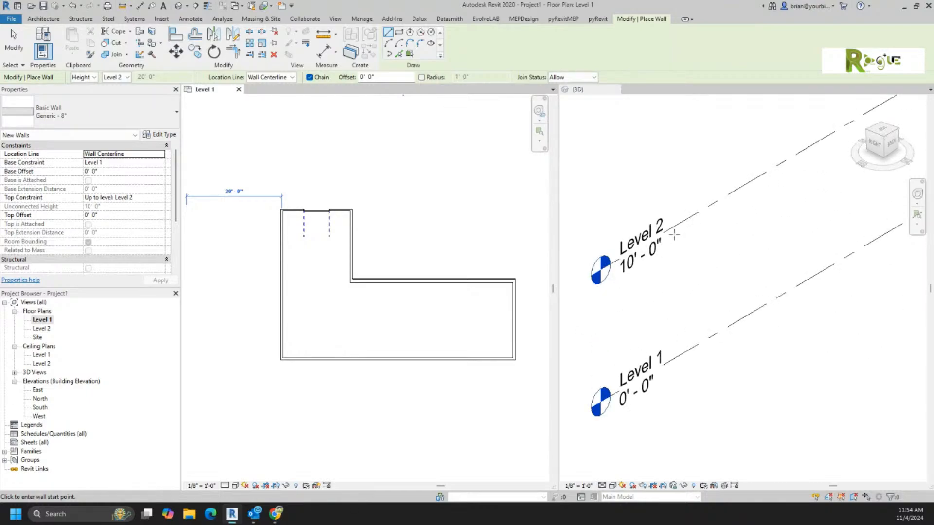
pyautogui.scroll(-3, 675, 235)
pyautogui.scroll(-2, 253, 386)
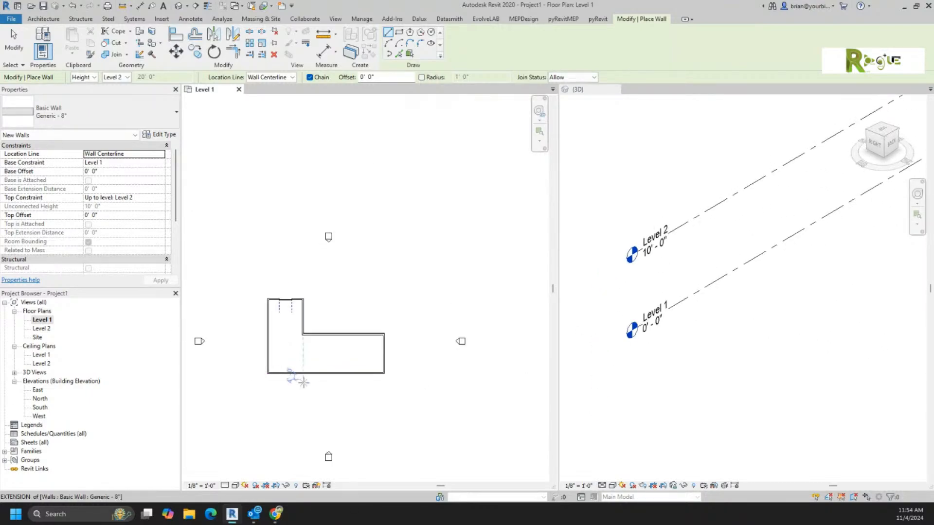
# Set the top offset of new walls to 6' above Level 2.
pyautogui.scroll(3, 308, 359)
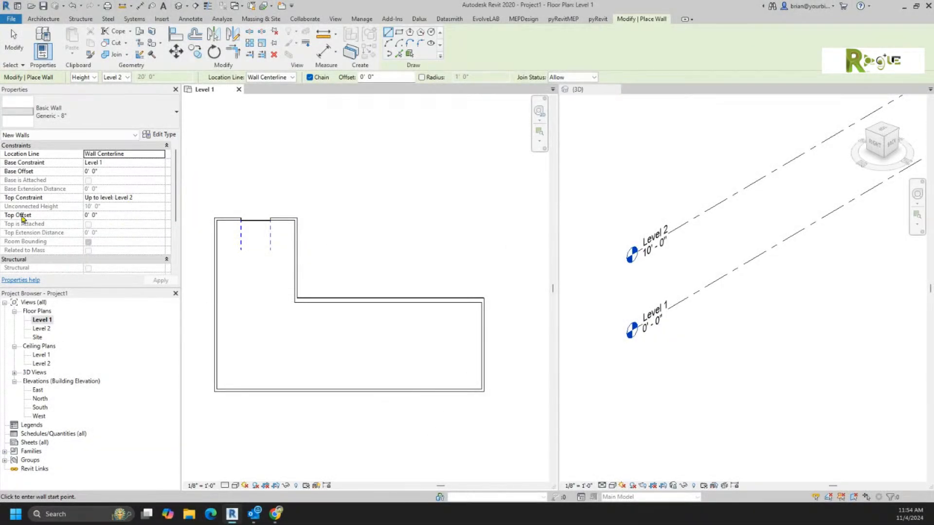
pyautogui.click(108, 218)
pyautogui.doubleClick(106, 215)
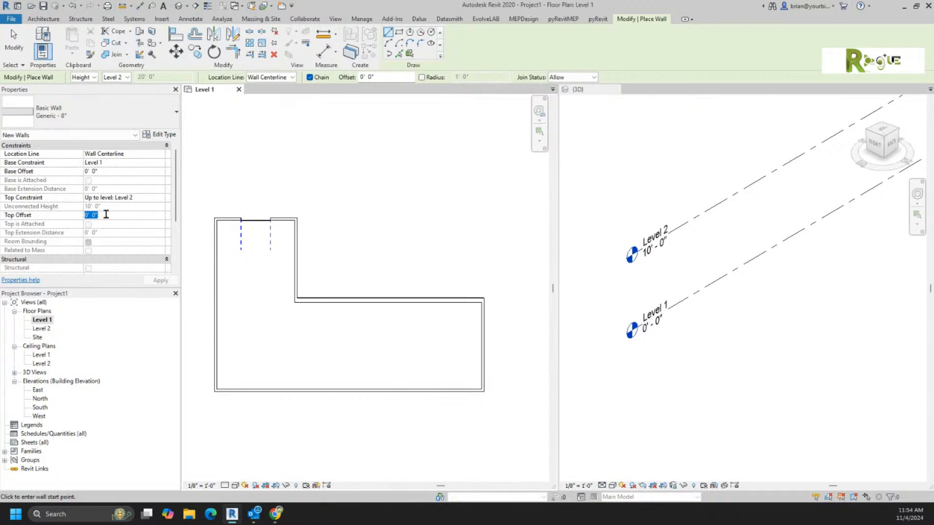
pyautogui.write('6')
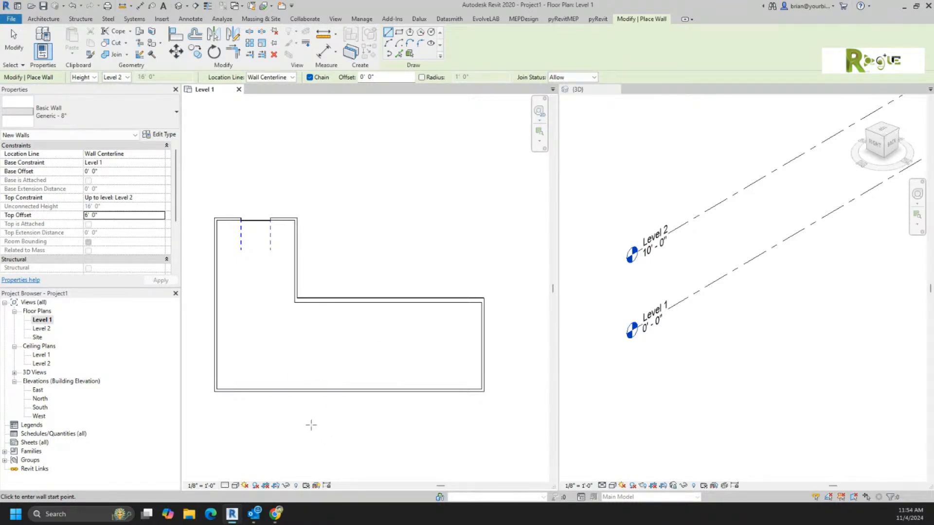
# Draw a freestanding horizontal wall just south of the building on the Level 1 plan and end the Wall command.
pyautogui.click(365, 429)
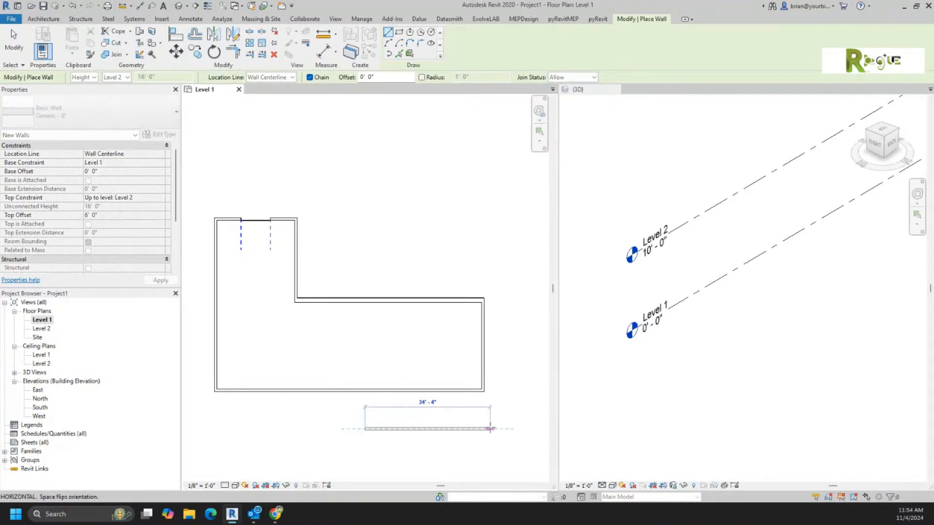
pyautogui.click(514, 429)
pyautogui.press('Escape')
pyautogui.press('Escape')
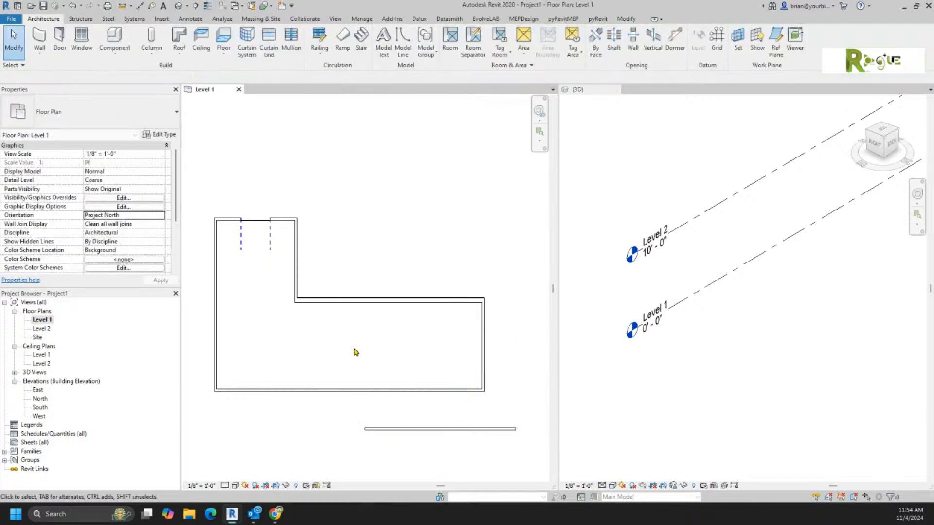
# In the South elevation, add an aligned dimension between the new wall's top edge and Level 2.
pyautogui.scroll(-3, 355, 352)
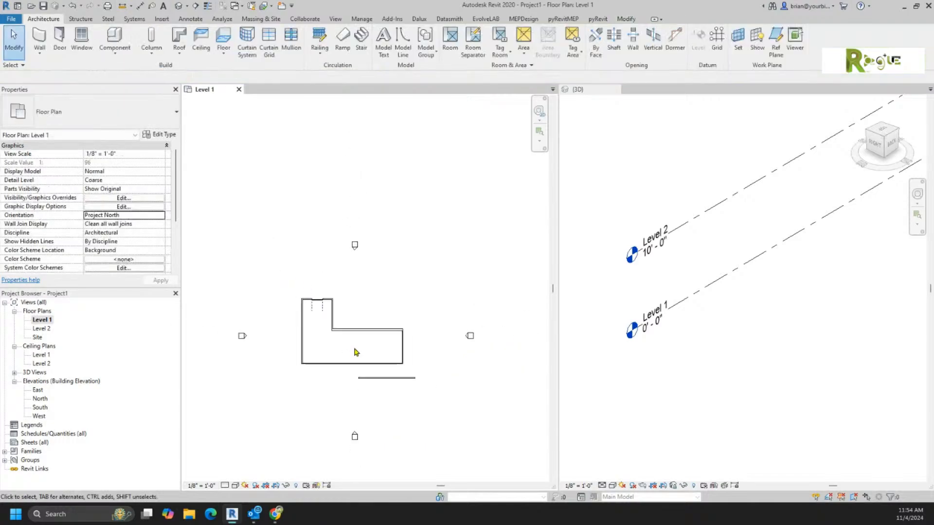
pyautogui.doubleClick(355, 435)
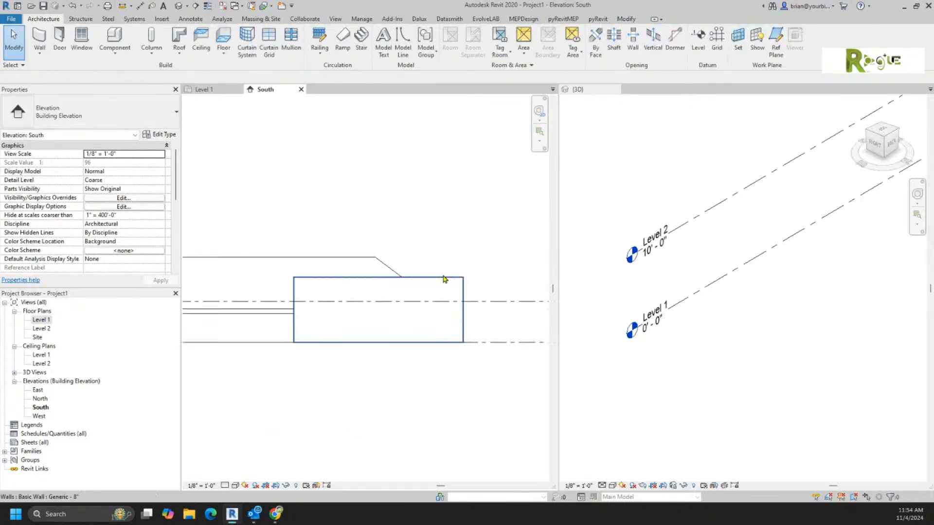
pyautogui.scroll(5, 373, 369)
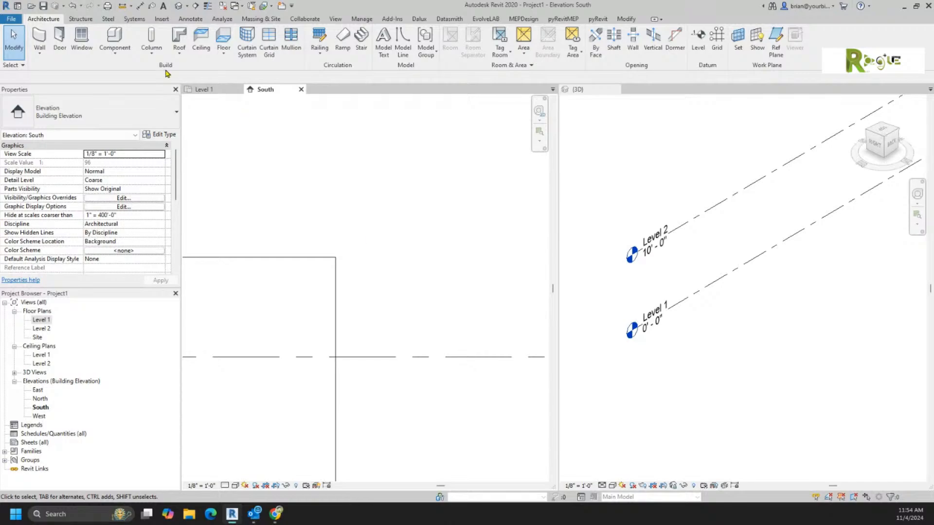
pyautogui.click(140, 6)
pyautogui.click(290, 257)
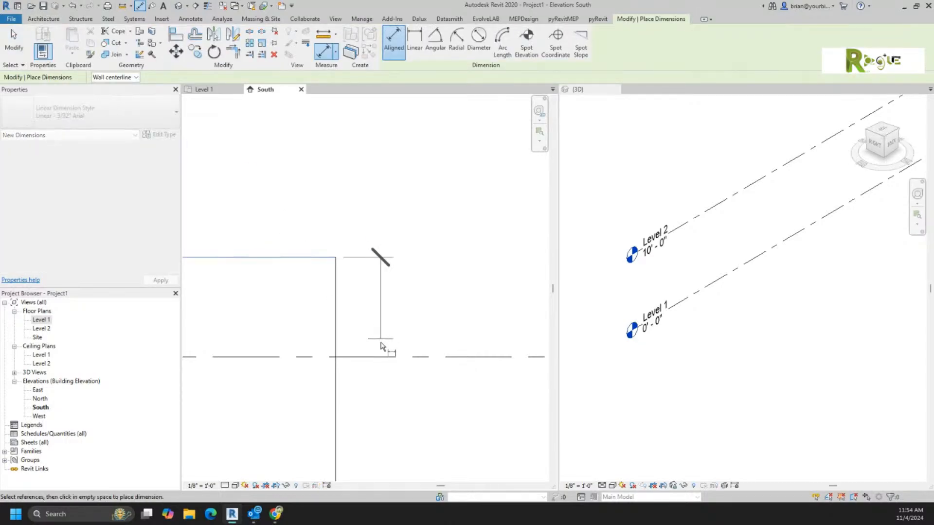
pyautogui.click(381, 357)
pyautogui.click(388, 312)
pyautogui.scroll(-1, 418, 391)
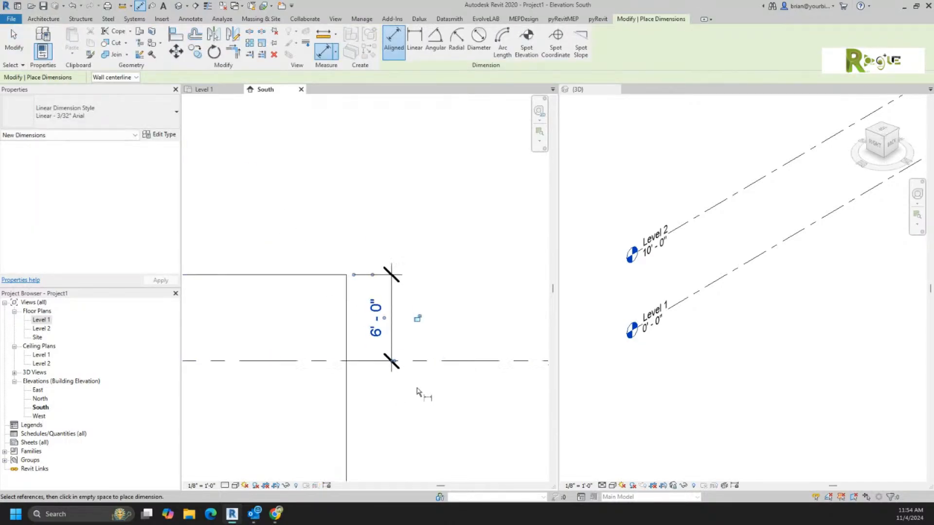
pyautogui.scroll(-4, 417, 389)
pyautogui.moveTo(393, 381); pyautogui.dragTo(222, 344, button='middle')
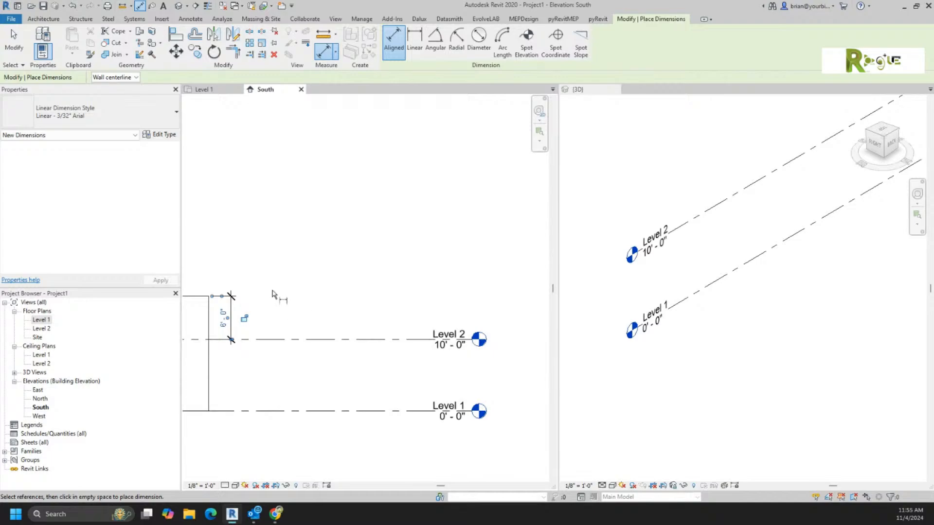
pyautogui.press('Escape')
pyautogui.press('Escape')
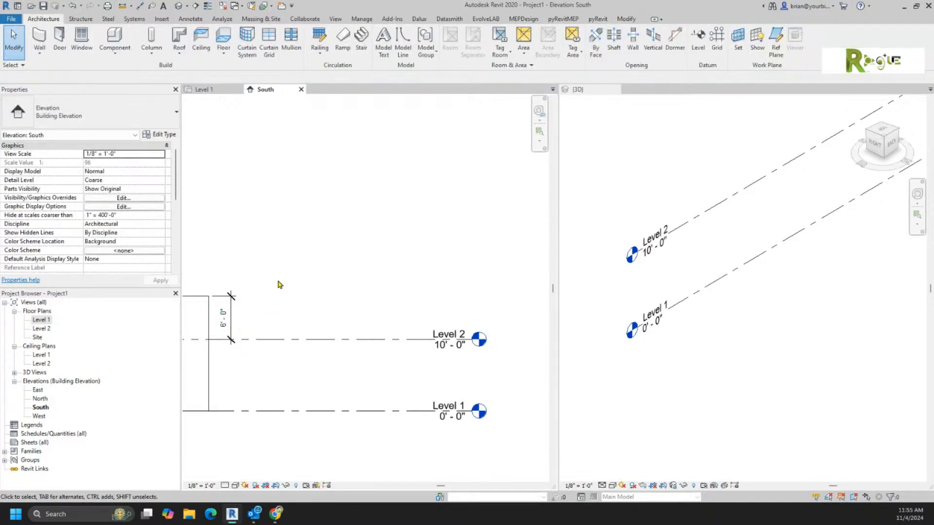
# Return to the Level 1 plan, set the top offset of new walls to 0' 0", and leave the Wall command.
pyautogui.click(200, 89)
pyautogui.click(39, 39)
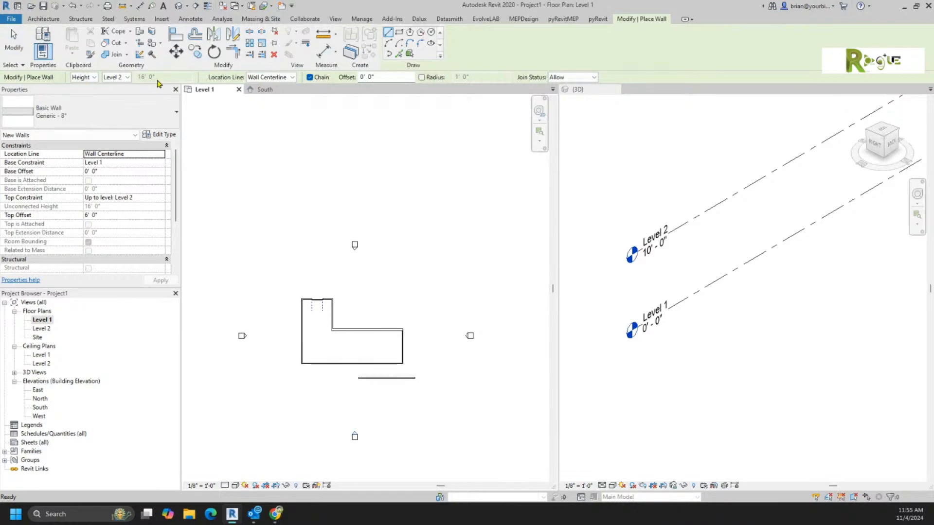
pyautogui.click(112, 213)
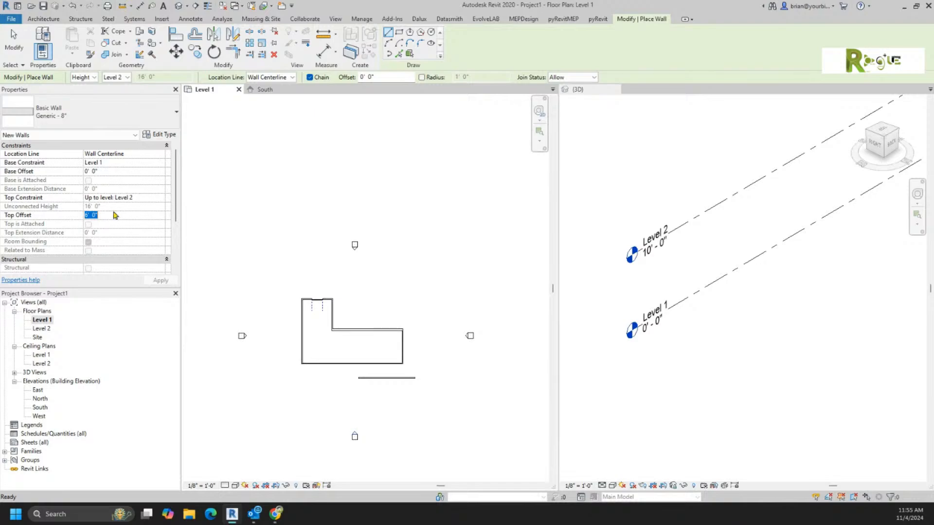
pyautogui.write('0\' 0"')
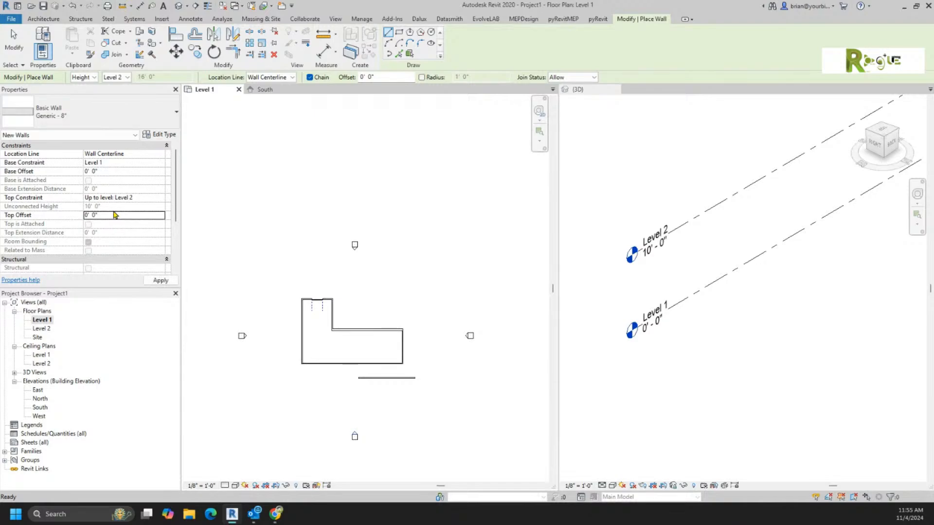
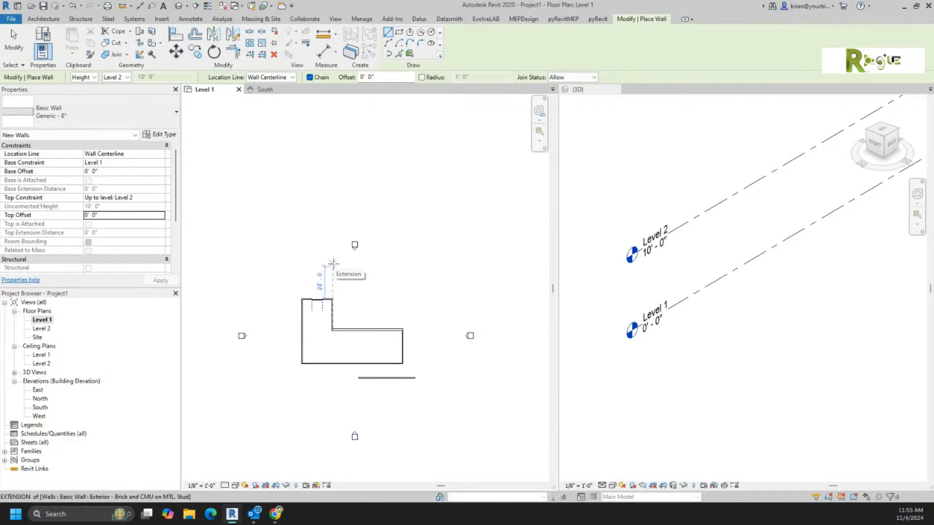
pyautogui.rightClick(274, 288)
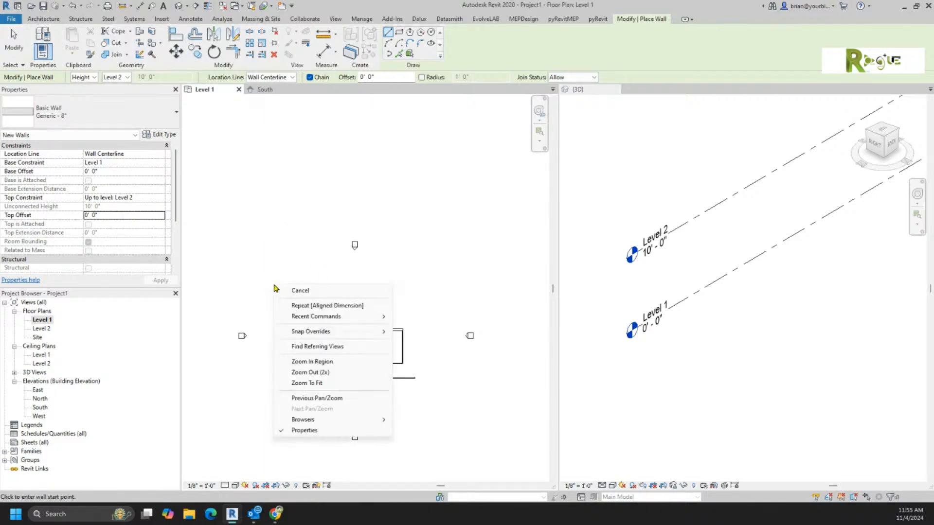
pyautogui.click(285, 290)
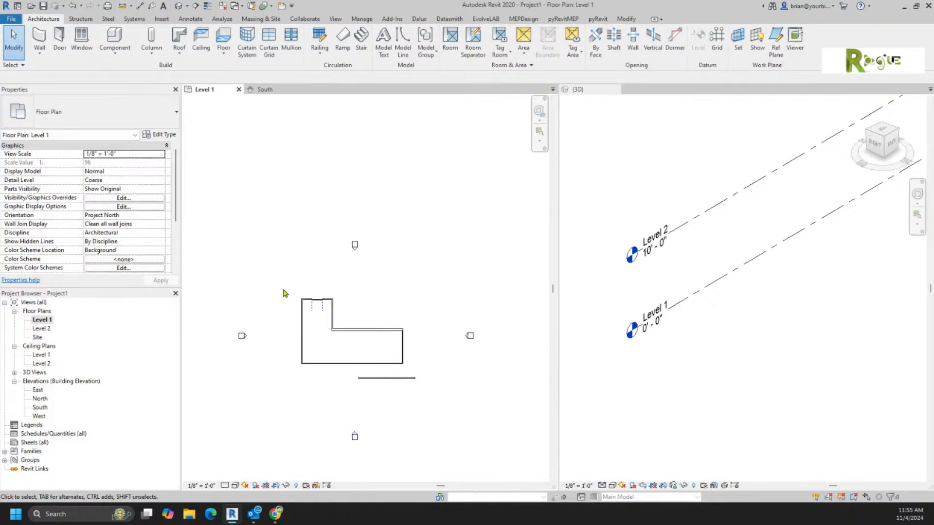
# Select Level 2 in the 3D view and orient the model to the Right view.
pyautogui.click(744, 324)
pyautogui.scroll(5, 738, 326)
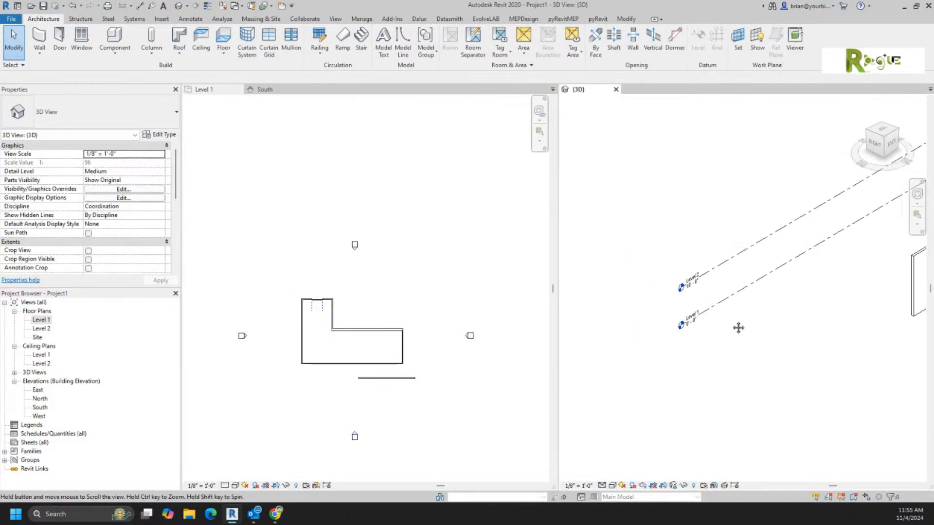
pyautogui.scroll(-5, 700, 312)
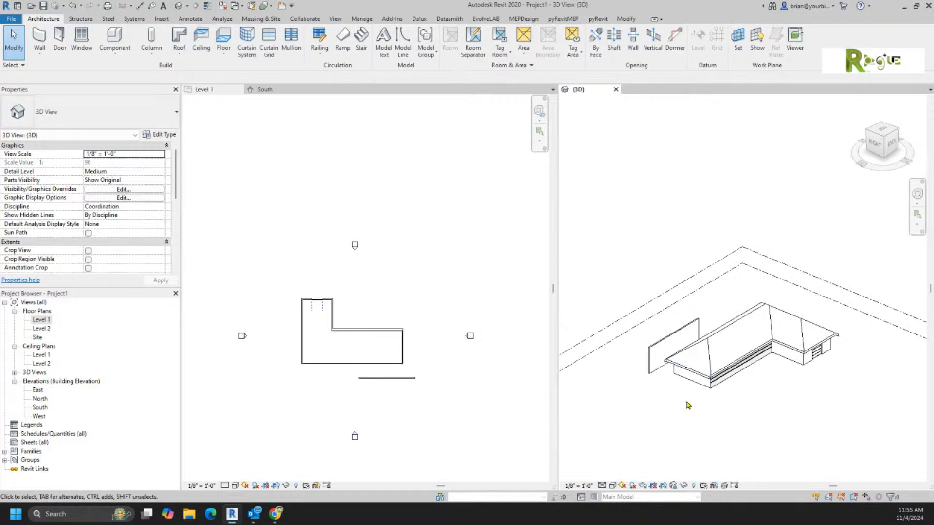
pyautogui.moveTo(698, 415); pyautogui.dragTo(690, 387, button='middle')
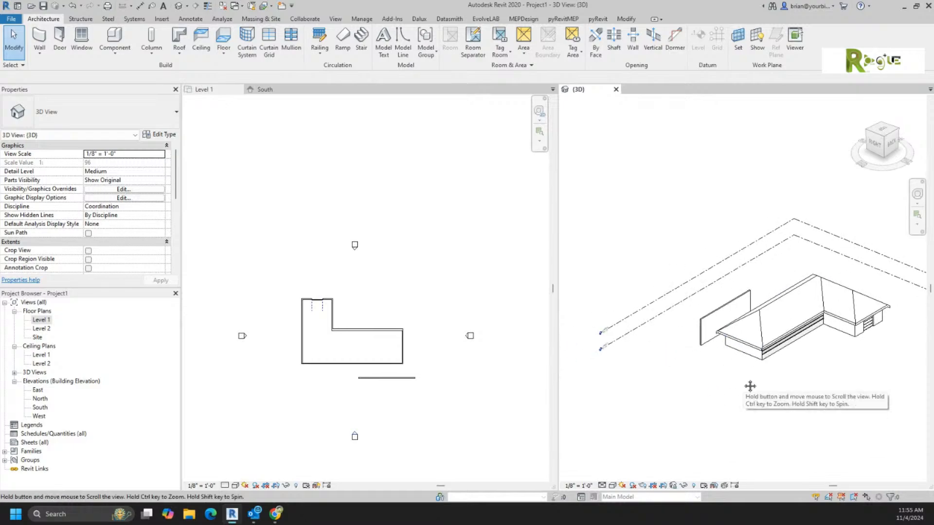
pyautogui.click(685, 291)
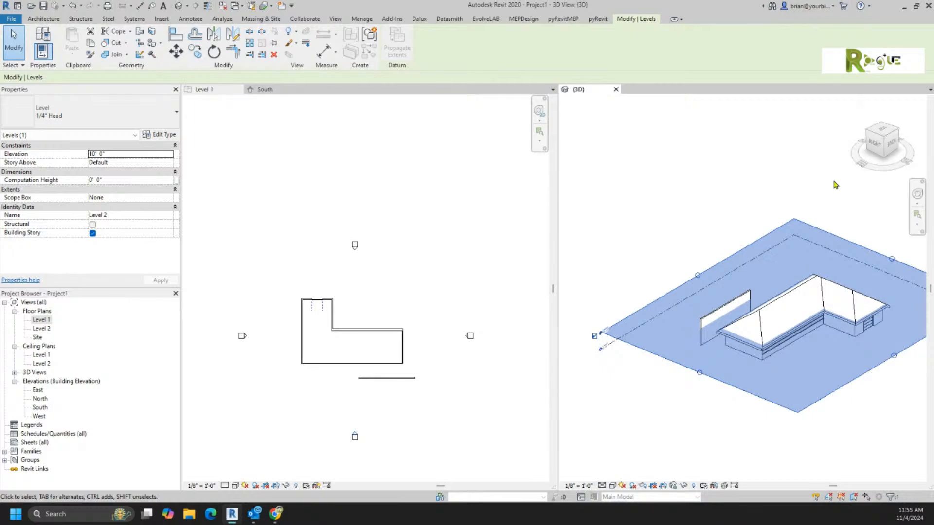
pyautogui.click(878, 151)
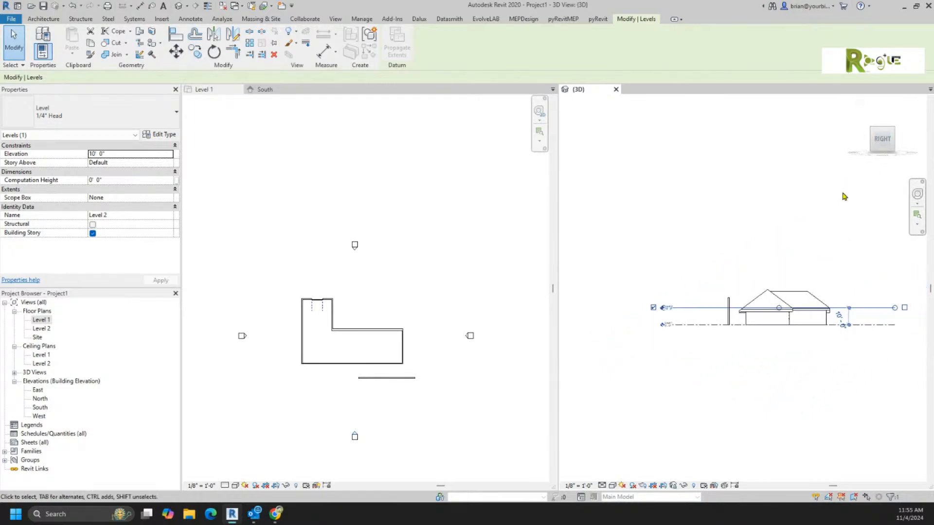
# Nudge Level 2 repeatedly up to 50' and down to 20' to test how the constrained walls and roof follow it.
pyautogui.hotkey('shift', 'Up')
pyautogui.hotkey('shift', 'Up')
pyautogui.hotkey('shift', 'Up')
pyautogui.hotkey('shift', 'Up')
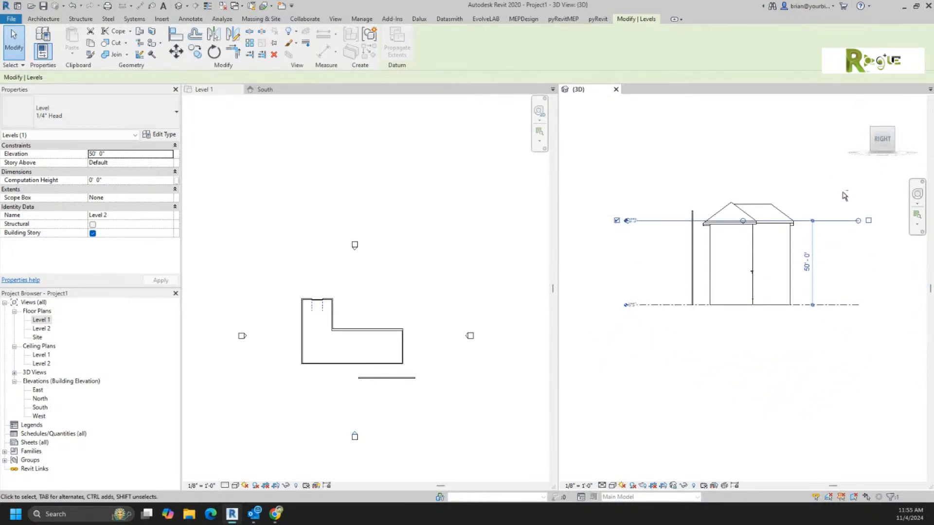
pyautogui.hotkey('shift', 'Down')
pyautogui.hotkey('shift', 'Down')
pyautogui.hotkey('shift', 'Down')
pyautogui.hotkey('shift', 'Down')
pyautogui.hotkey('shift', 'Up')
pyautogui.hotkey('shift', 'Up')
pyautogui.hotkey('shift', 'Up')
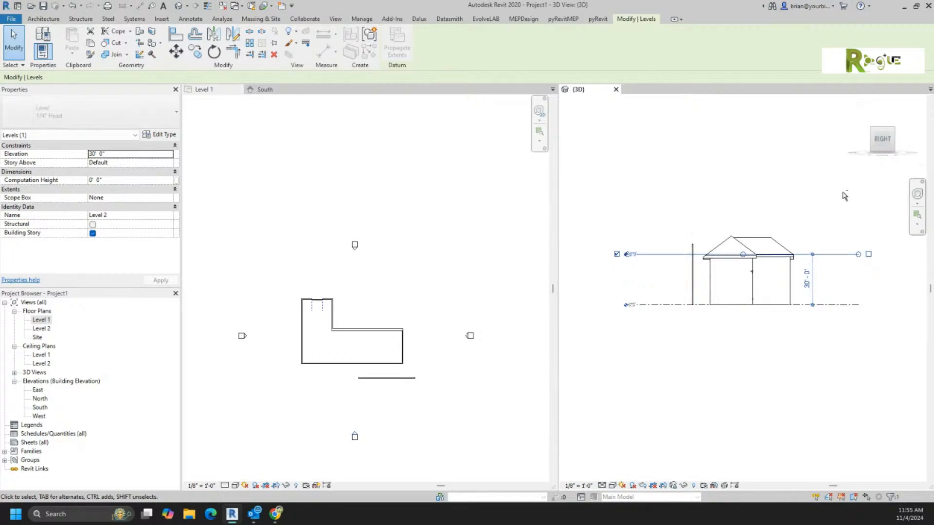
pyautogui.hotkey('shift', 'Down')
pyautogui.hotkey('shift', 'Down')
pyautogui.hotkey('shift', 'Down')
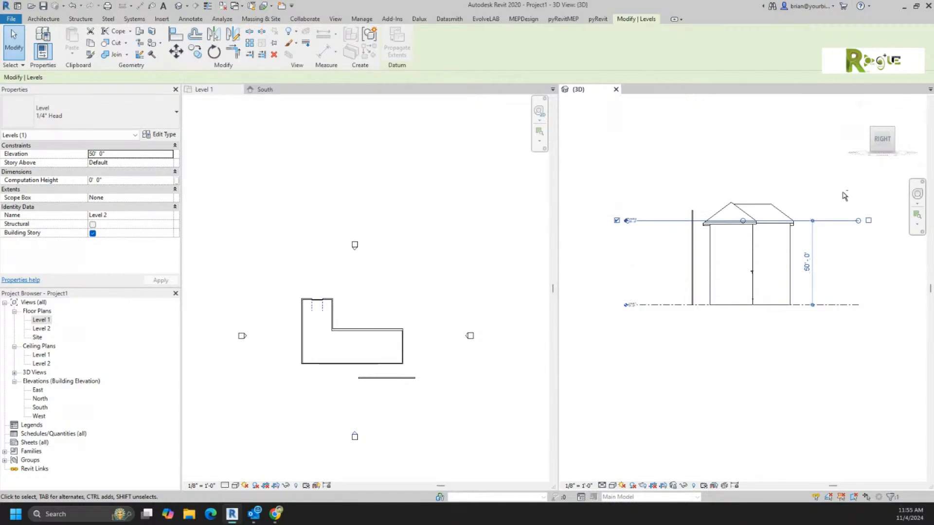
pyautogui.scroll(3, 704, 257)
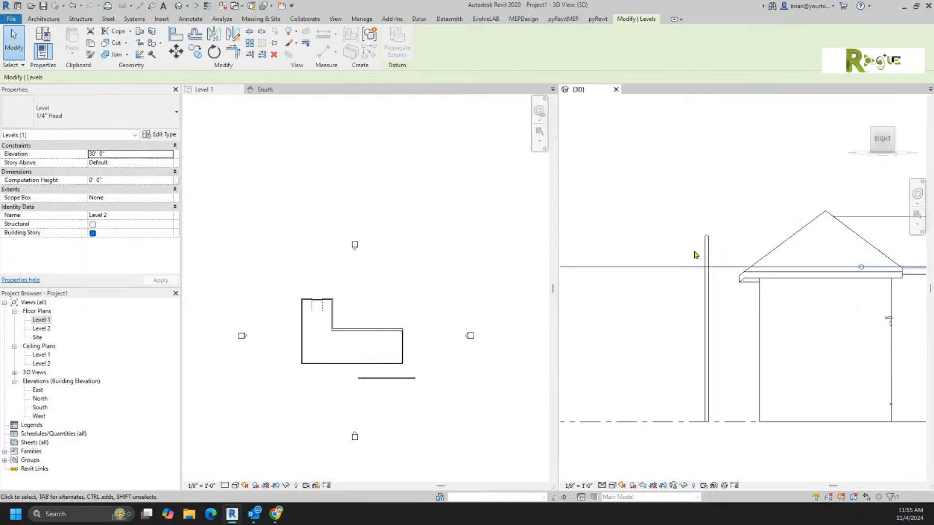
pyautogui.hotkey('shift', 'Down')
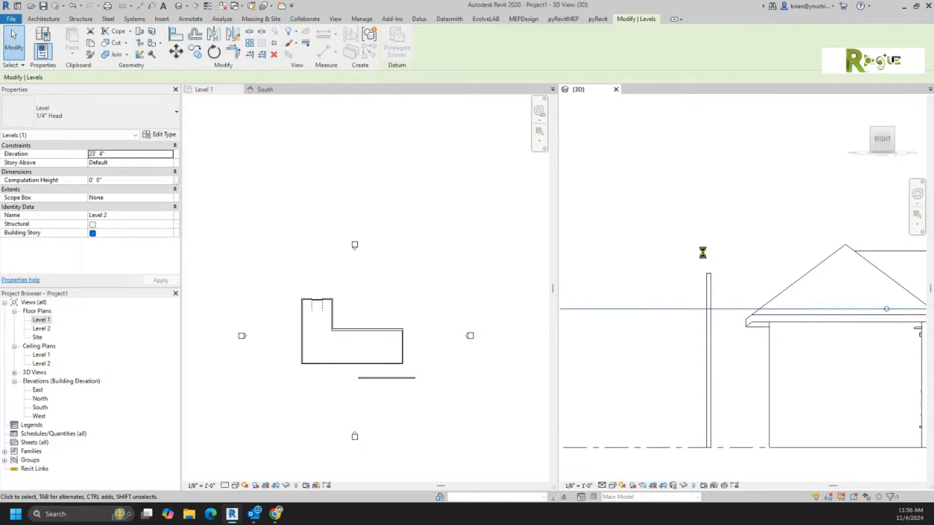
# Set the elevation of Level 2 to 10' and deselect it.
pyautogui.scroll(-3, 705, 326)
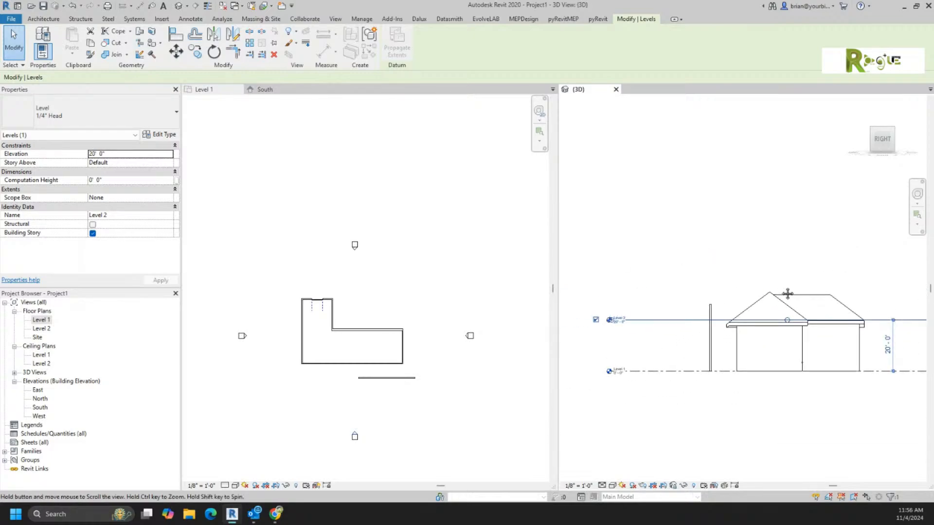
pyautogui.scroll(3, 645, 318)
pyautogui.click(642, 321)
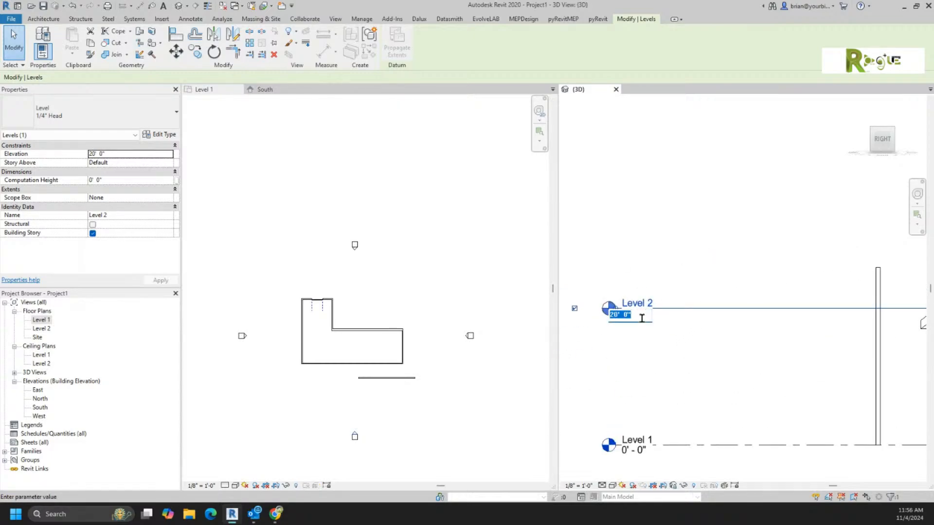
pyautogui.write('10')
pyautogui.press('Return')
pyautogui.click(708, 299)
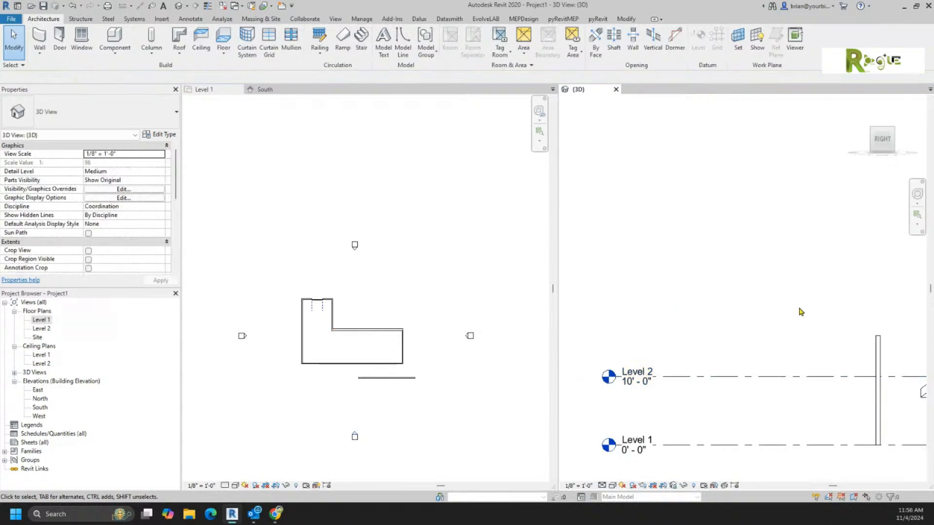
# Set the top constraint of the freestanding wall in the 3D view to Unconnected and deselect it.
pyautogui.scroll(-3, 613, 292)
pyautogui.scroll(4, 640, 319)
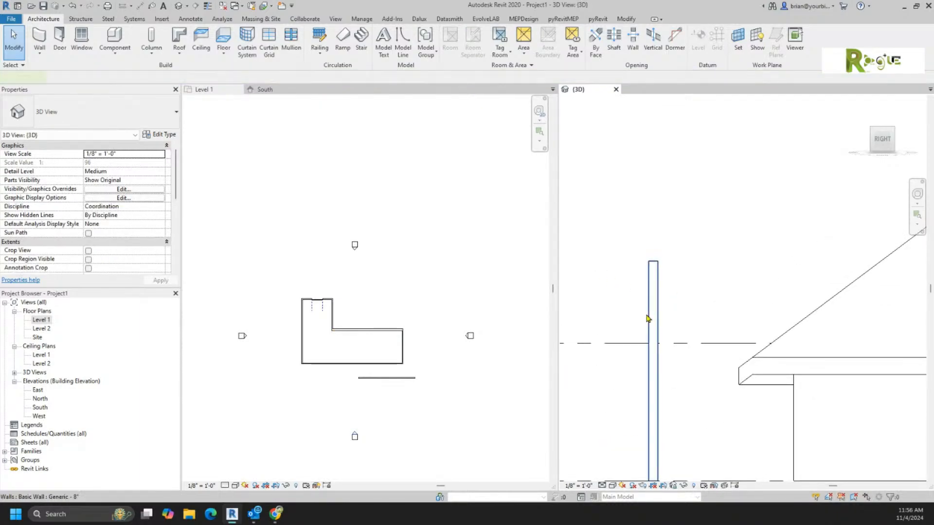
pyautogui.click(646, 318)
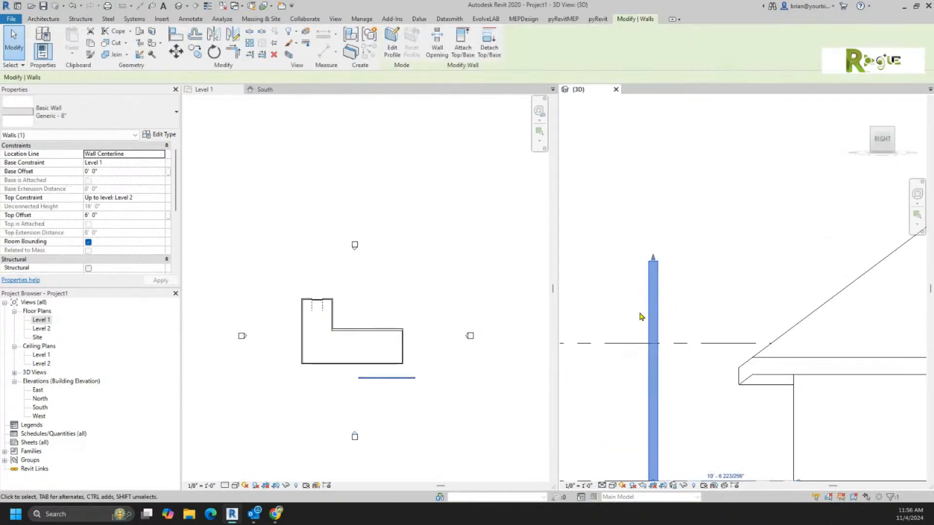
pyautogui.click(113, 198)
pyautogui.click(160, 198)
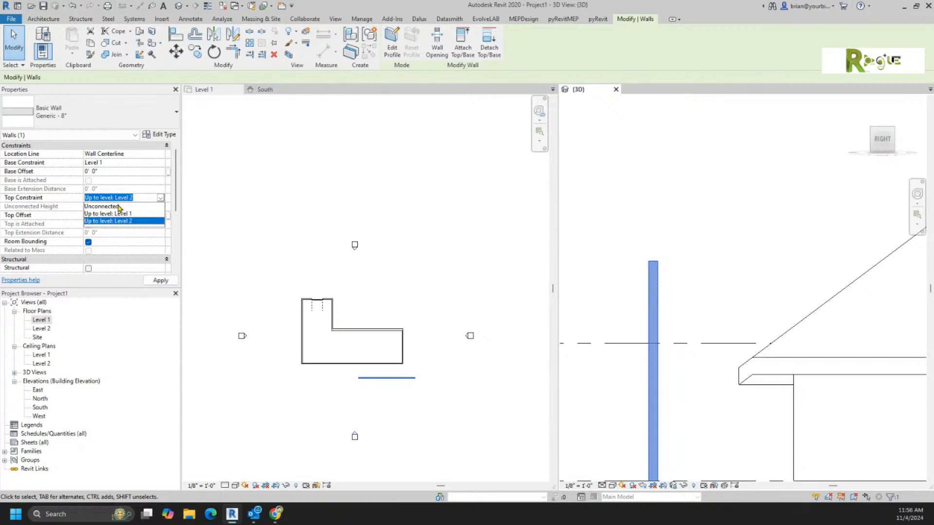
pyautogui.click(119, 208)
pyautogui.click(120, 206)
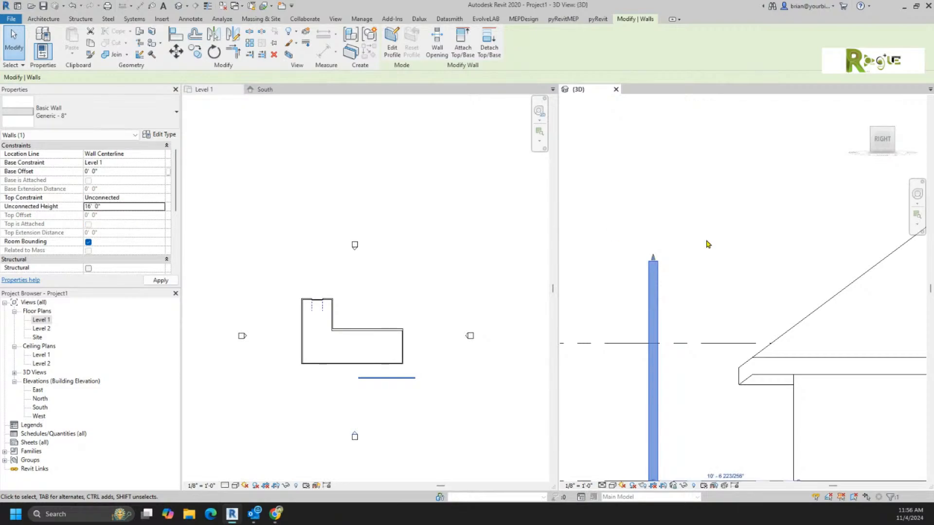
pyautogui.click(731, 225)
# Nudge Level 2 up and down in large increments, ending at 23' 4", to test the unconnected freestanding wall.
pyautogui.scroll(-5, 714, 237)
pyautogui.moveTo(731, 320); pyautogui.dragTo(727, 413, button='middle')
pyautogui.click(655, 355)
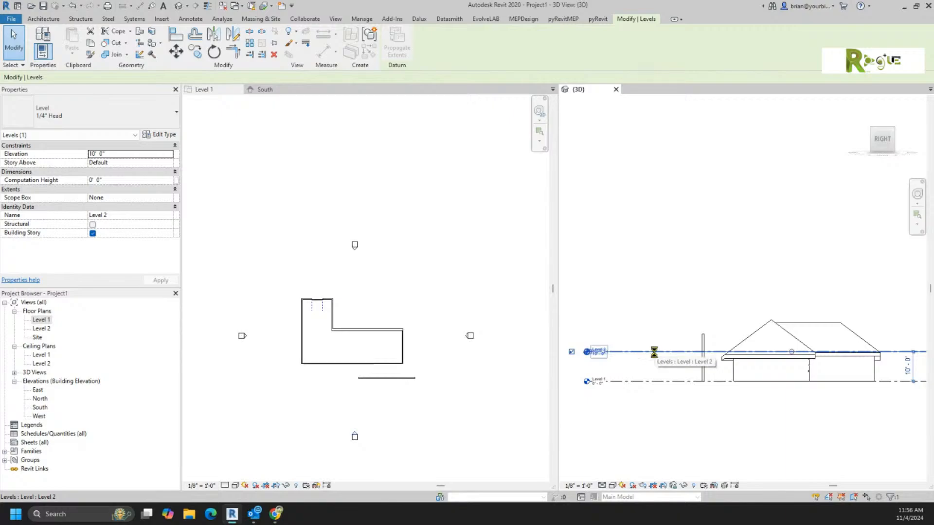
pyautogui.hotkey('shift', 'Up')
pyautogui.hotkey('shift', 'Up')
pyautogui.hotkey('shift', 'Up')
pyautogui.hotkey('shift', 'Up')
pyautogui.hotkey('shift', 'Up')
pyautogui.hotkey('shift', 'Down')
pyautogui.hotkey('shift', 'Down')
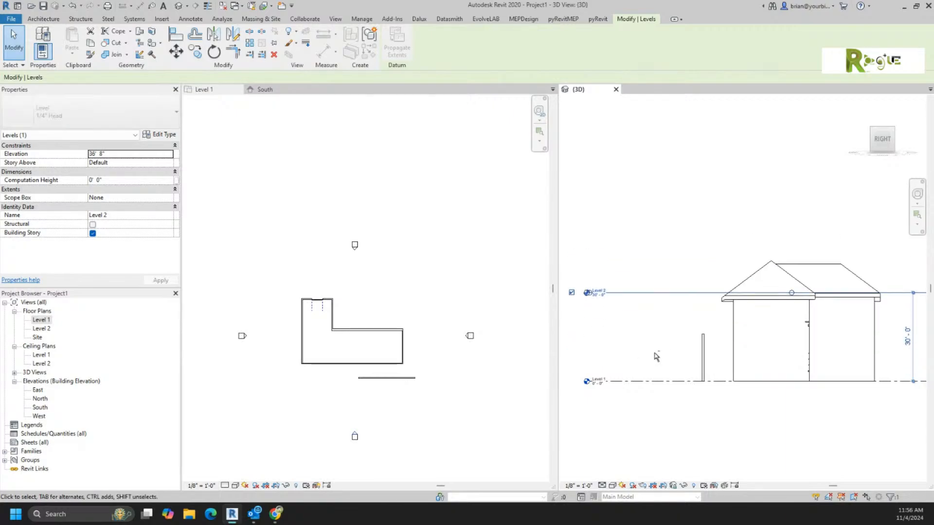
pyautogui.hotkey('shift', 'Down')
pyautogui.hotkey('shift', 'Down')
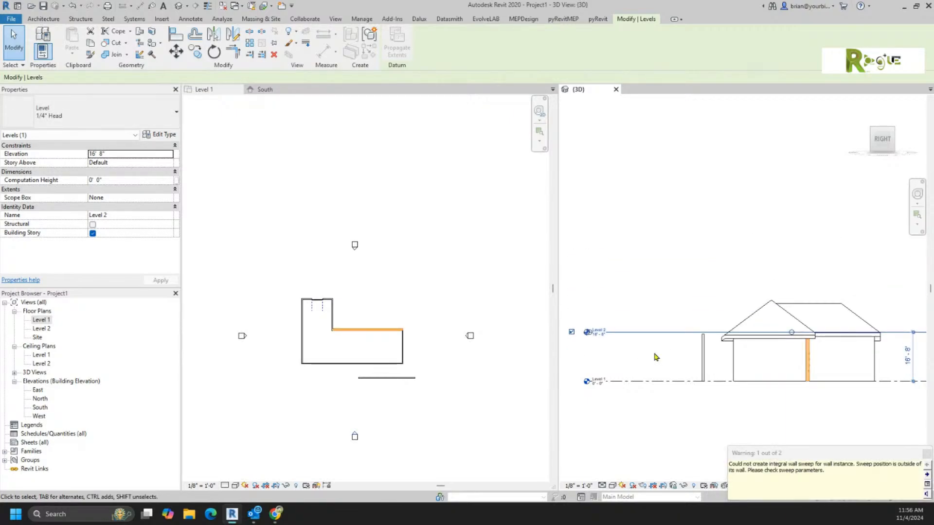
pyautogui.click(680, 304)
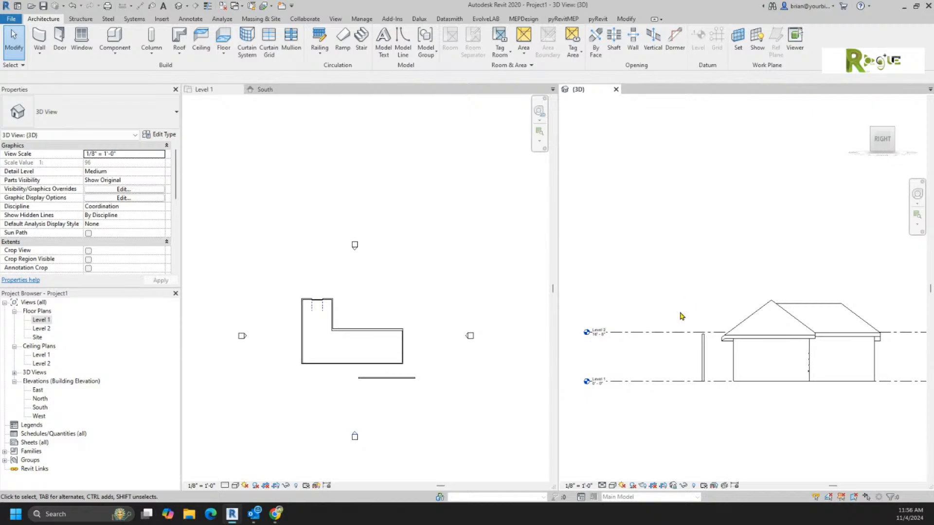
pyautogui.click(674, 333)
pyautogui.hotkey('shift', 'Up')
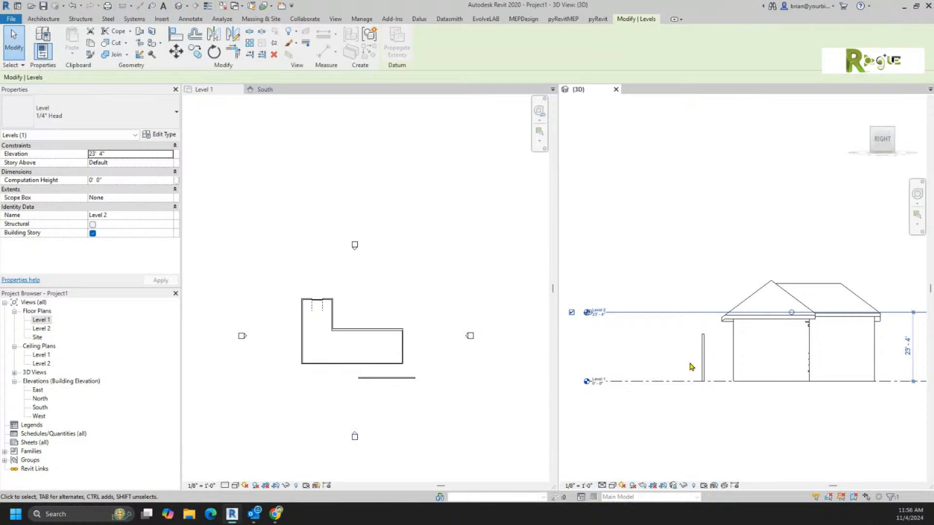
# Constrain the top of the freestanding wall up to Level 2.
pyautogui.click(712, 365)
pyautogui.click(704, 360)
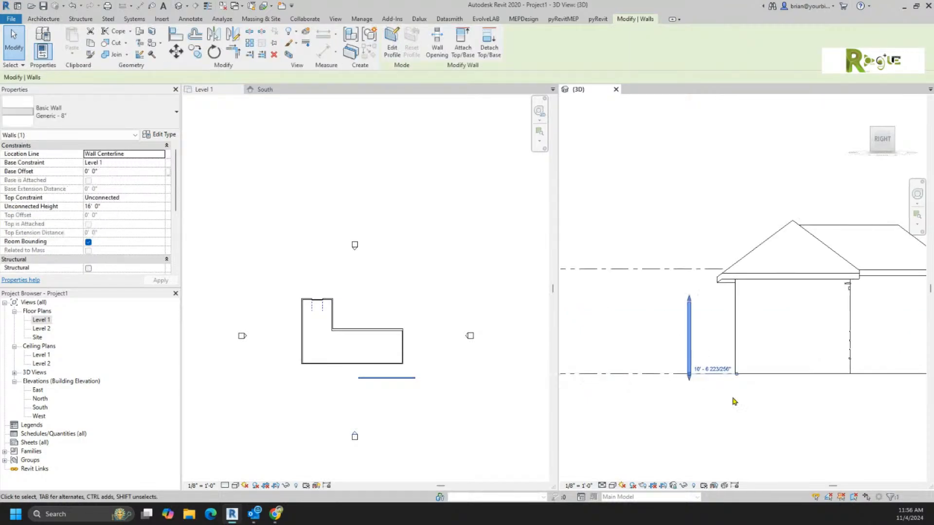
pyautogui.scroll(4, 706, 362)
pyautogui.moveTo(731, 398); pyautogui.dragTo(795, 426, button='middle')
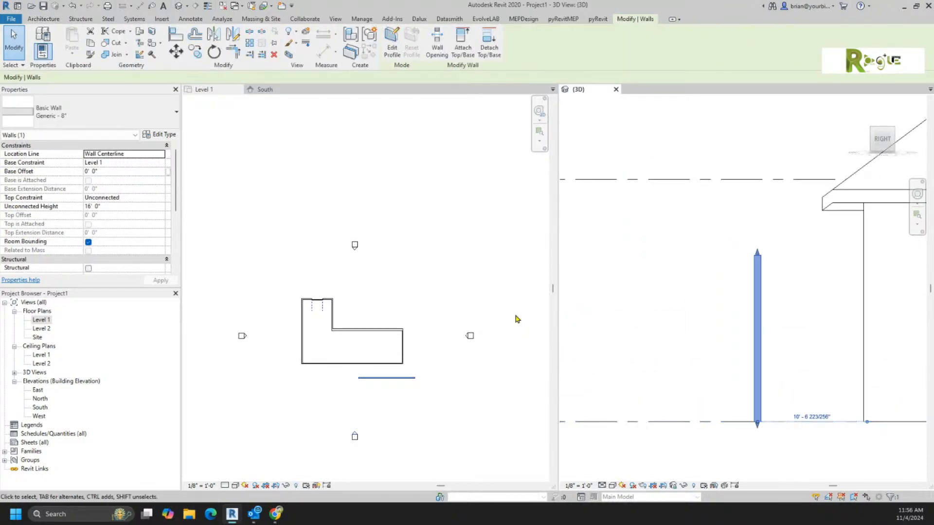
pyautogui.click(162, 199)
pyautogui.click(111, 221)
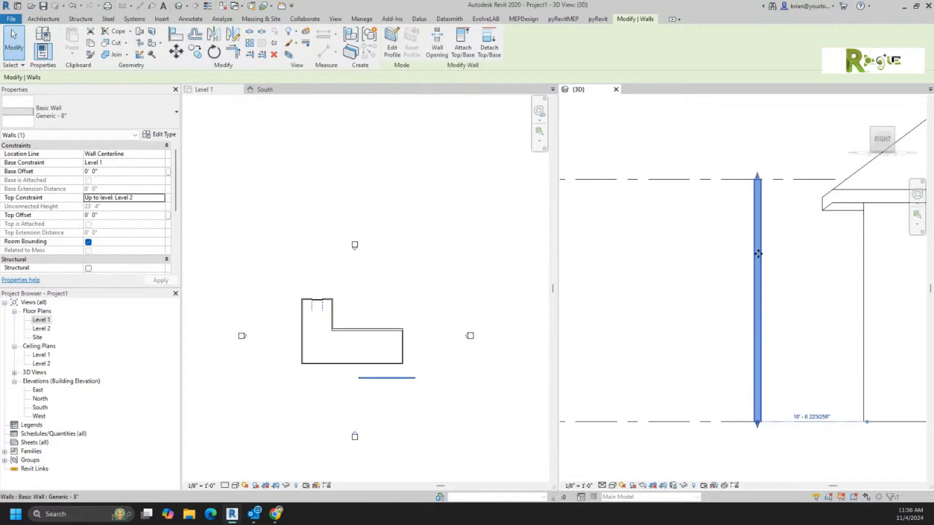
# Give the freestanding wall a base offset of -2' 0" and a top offset of 2' 0", and deselect it.
pyautogui.click(110, 172)
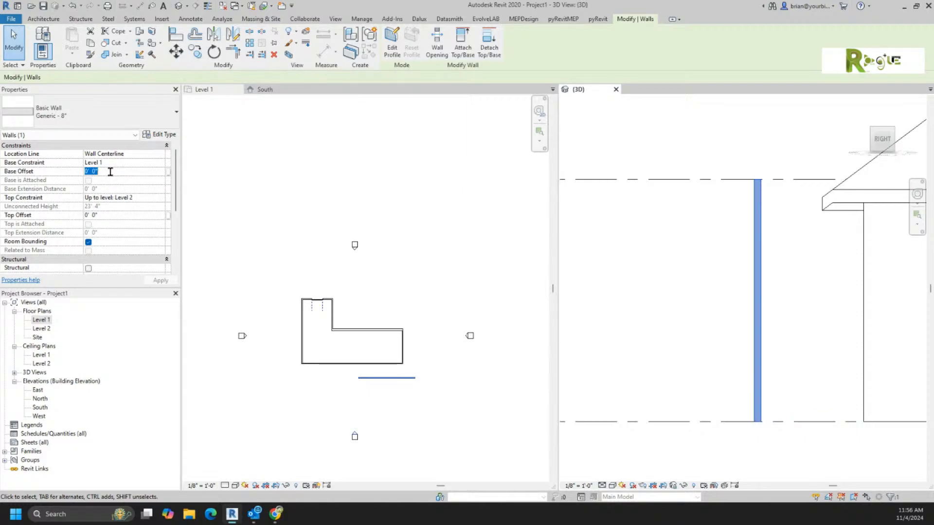
pyautogui.write('-2')
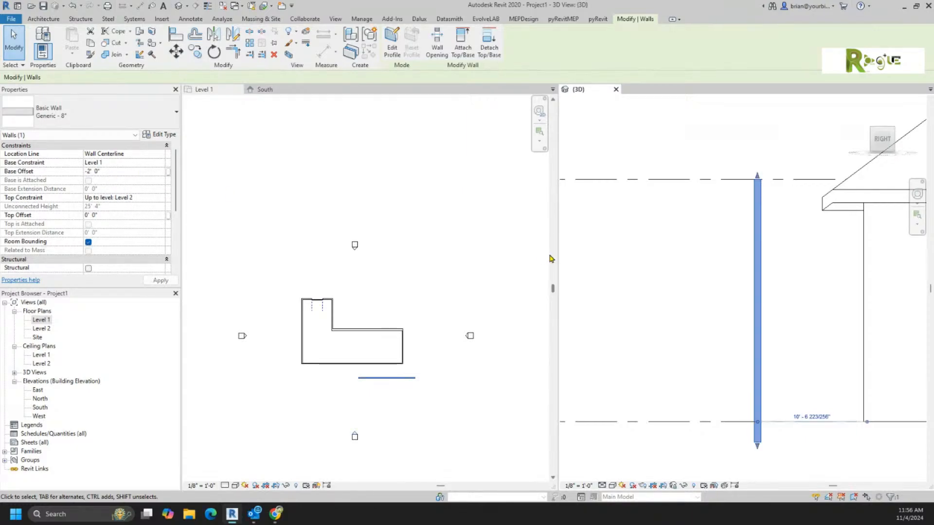
pyautogui.click(108, 217)
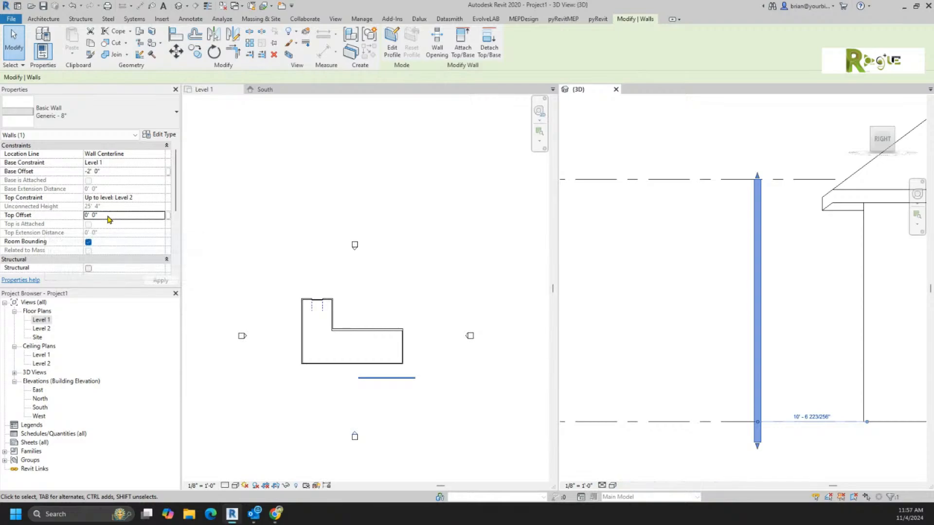
pyautogui.click(108, 215)
pyautogui.write('2')
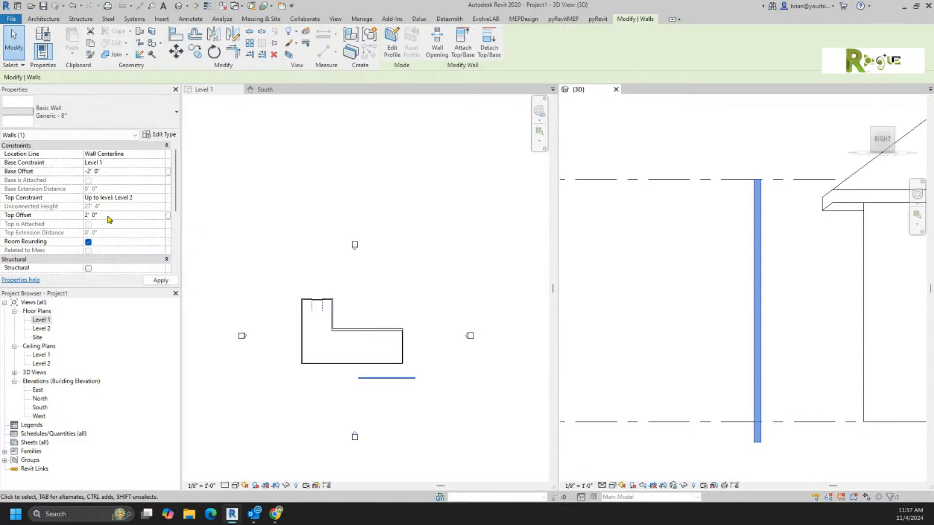
pyautogui.click(827, 308)
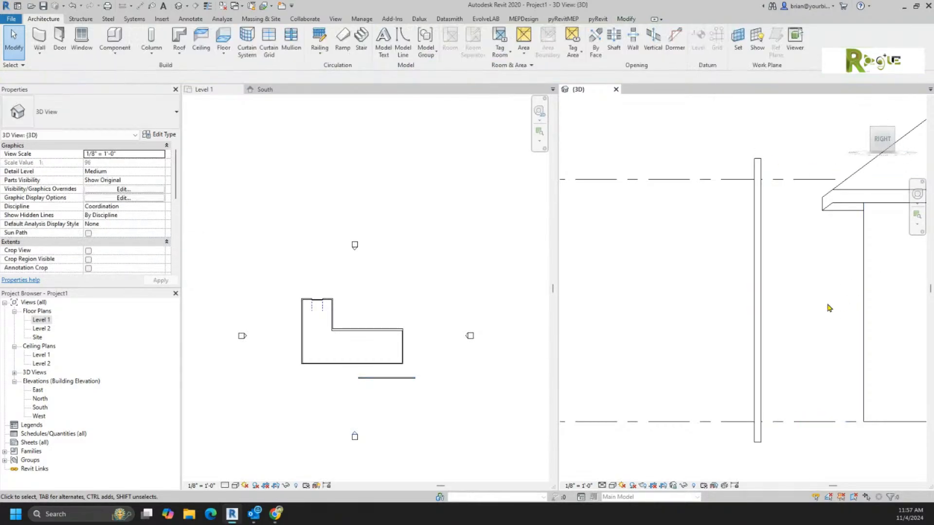
# Nudge Level 2 upward in small and large increments to 40' 8" to test the offset wall.
pyautogui.scroll(-4, 828, 306)
pyautogui.moveTo(828, 297); pyautogui.dragTo(758, 351, button='middle')
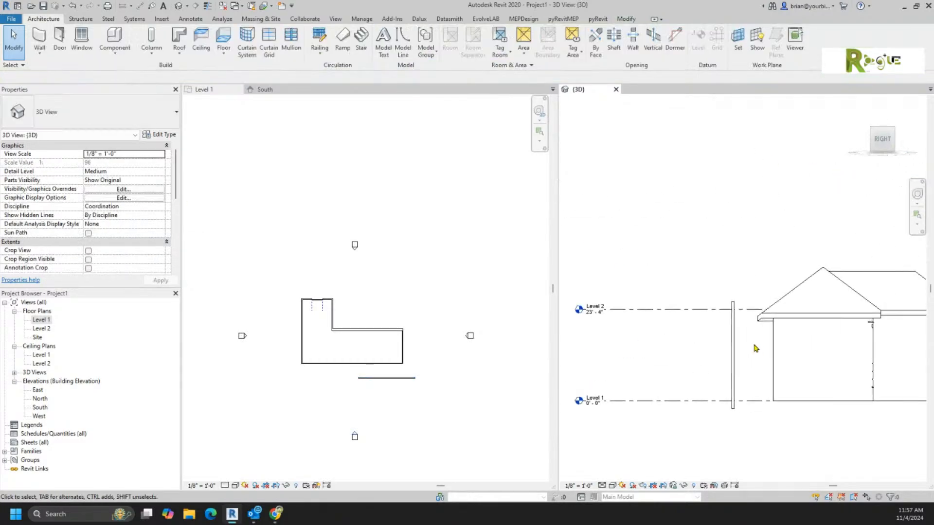
pyautogui.click(668, 309)
pyautogui.press('Up')
pyautogui.press('Up')
pyautogui.press('Up')
pyautogui.press('Up')
pyautogui.press('Up')
pyautogui.press('Up')
pyautogui.press('Up')
pyautogui.press('Up')
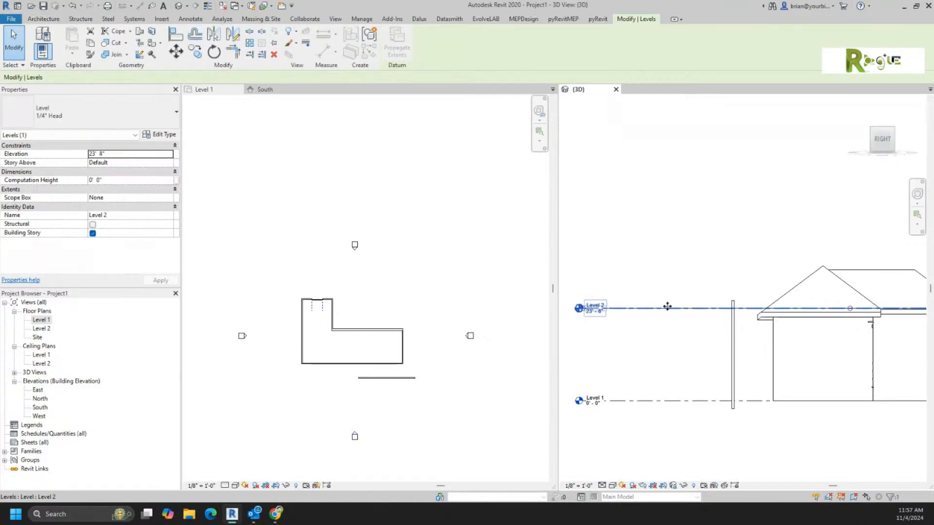
pyautogui.hotkey('shift', 'Up')
pyautogui.hotkey('shift', 'Up')
pyautogui.hotkey('shift', 'Up')
pyautogui.hotkey('shift', 'Up')
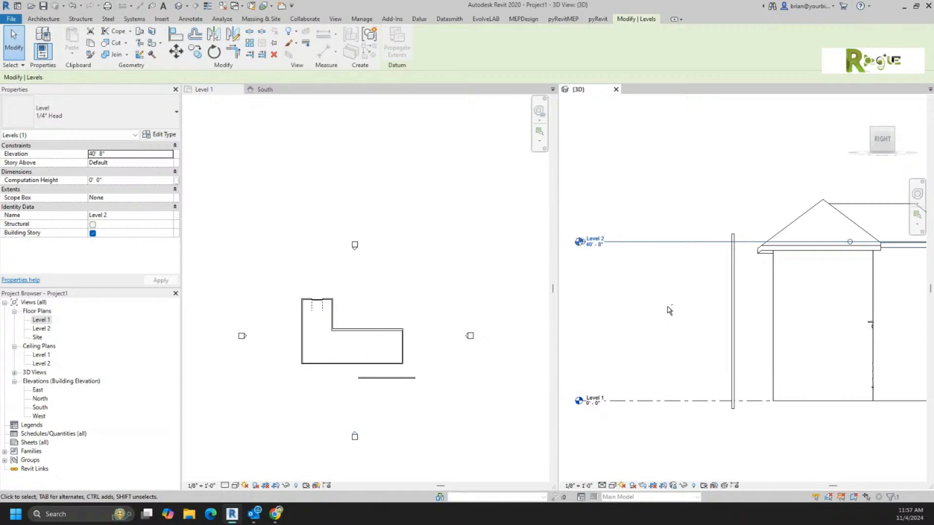
# Nudge Level 2 down to 17' 4" and back up to 20' 8".
pyautogui.hotkey('shift', 'Down')
pyautogui.hotkey('shift', 'Down')
pyautogui.hotkey('shift', 'Down')
pyautogui.hotkey('shift', 'Down')
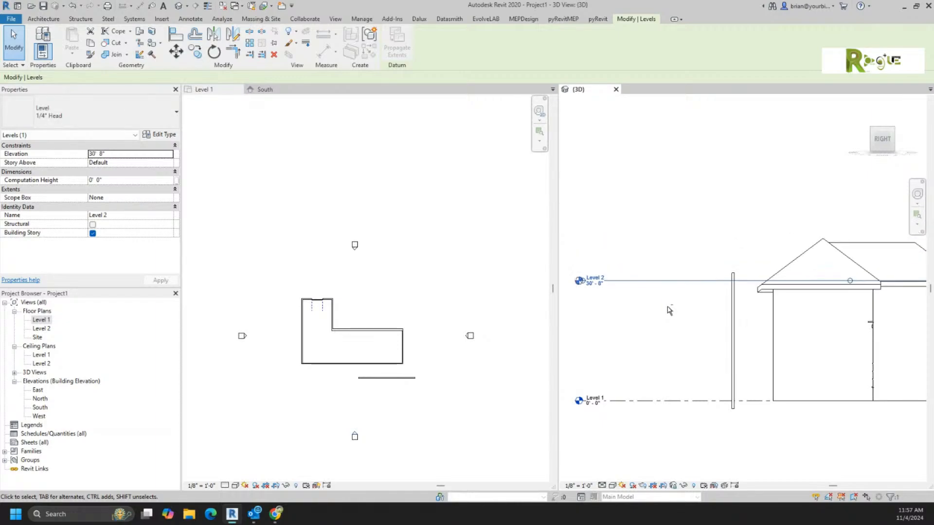
pyautogui.hotkey('shift', 'Down')
pyautogui.hotkey('shift', 'Down')
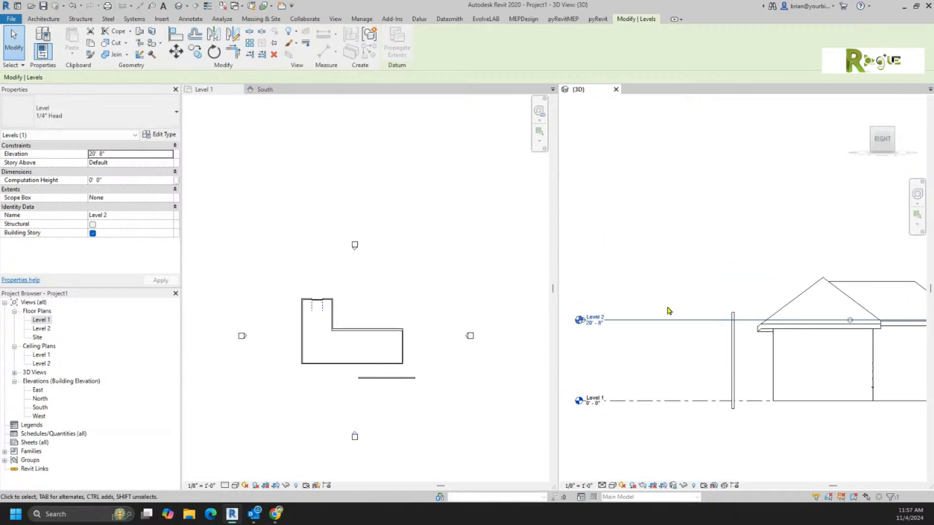
pyautogui.hotkey('shift', 'Down')
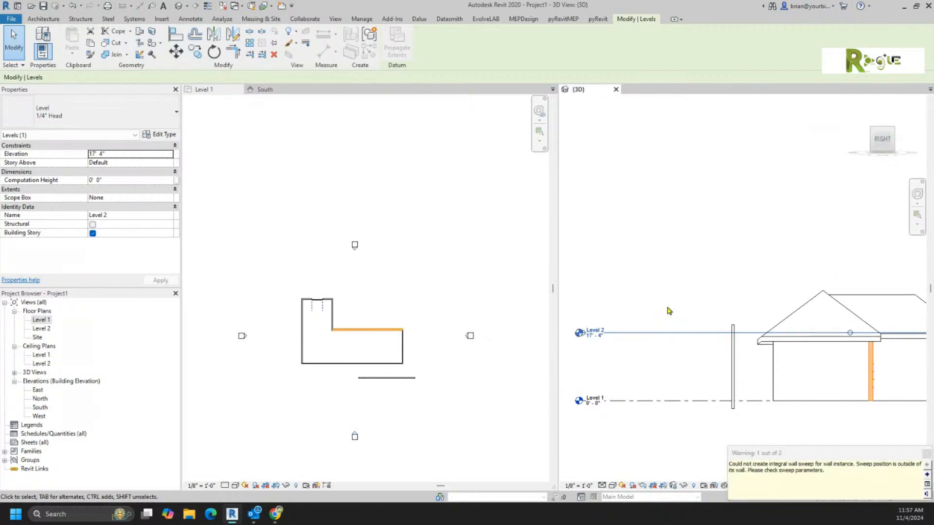
pyautogui.hotkey('shift', 'Up')
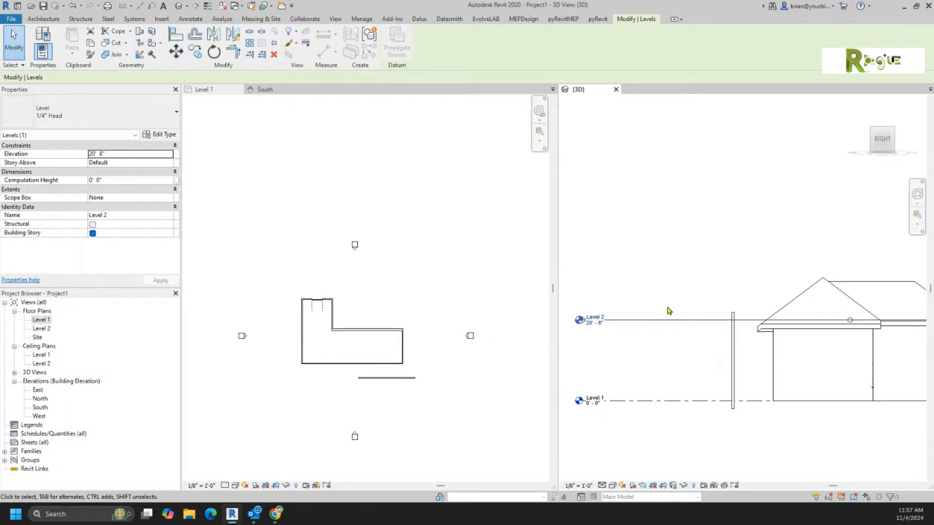
# In the Level 1 plan, nudge the building's east end wall outward and back inward, and deselect it.
pyautogui.click(397, 368)
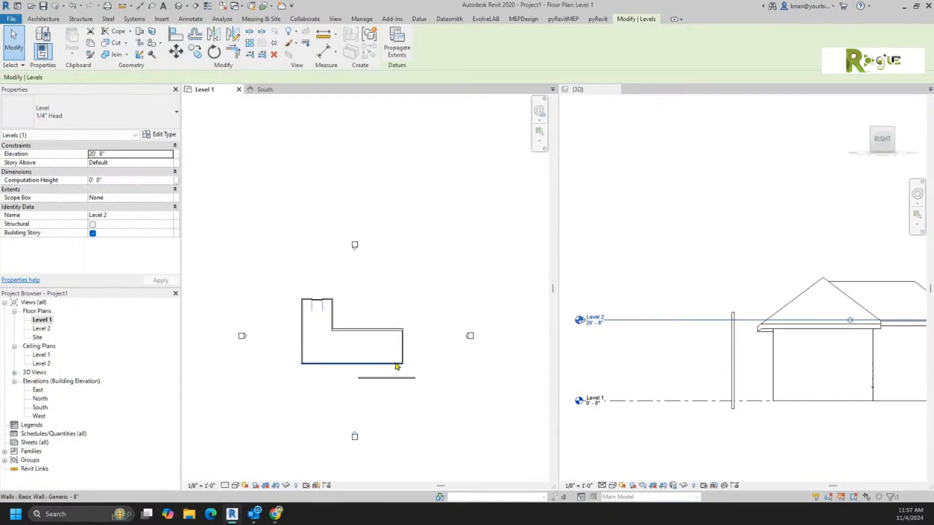
pyautogui.scroll(4, 398, 360)
pyautogui.scroll(3, 396, 359)
pyautogui.scroll(-2, 444, 316)
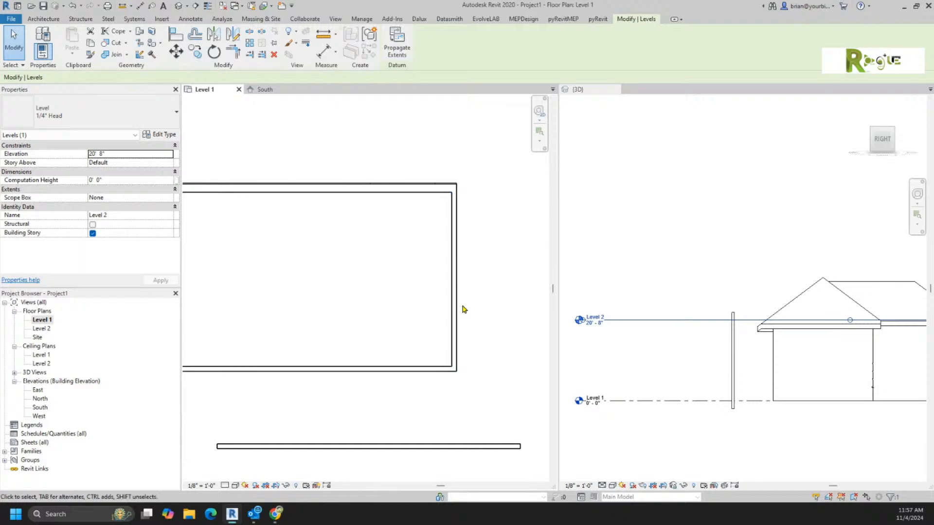
pyautogui.click(456, 309)
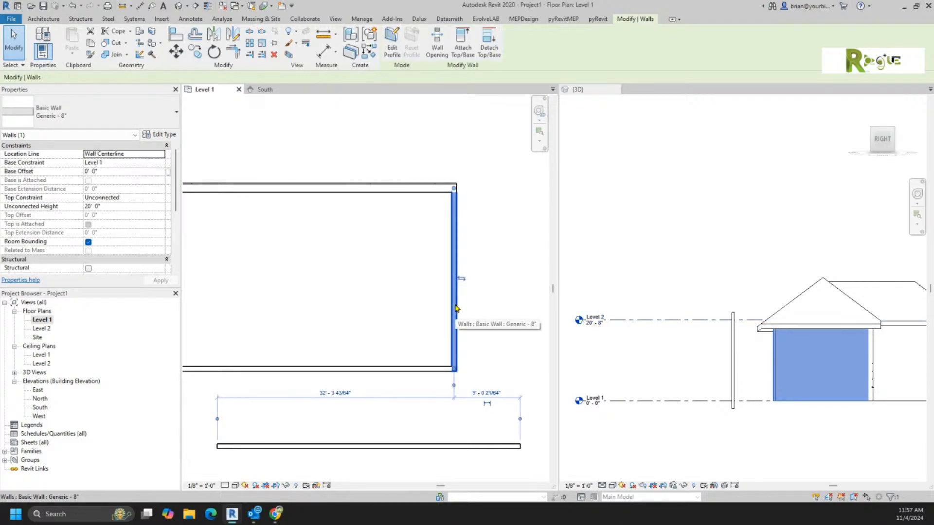
pyautogui.press('Right')
pyautogui.press('Right')
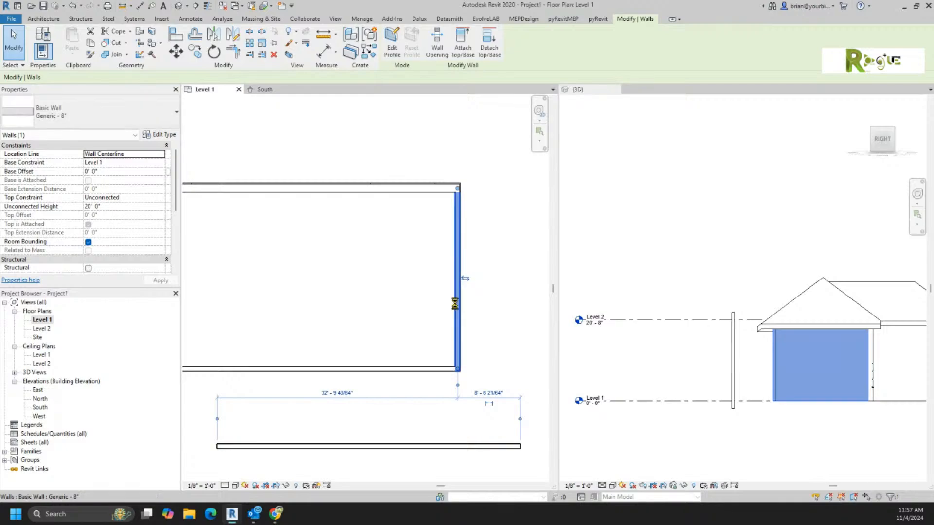
pyautogui.press('Left')
pyautogui.press('Left')
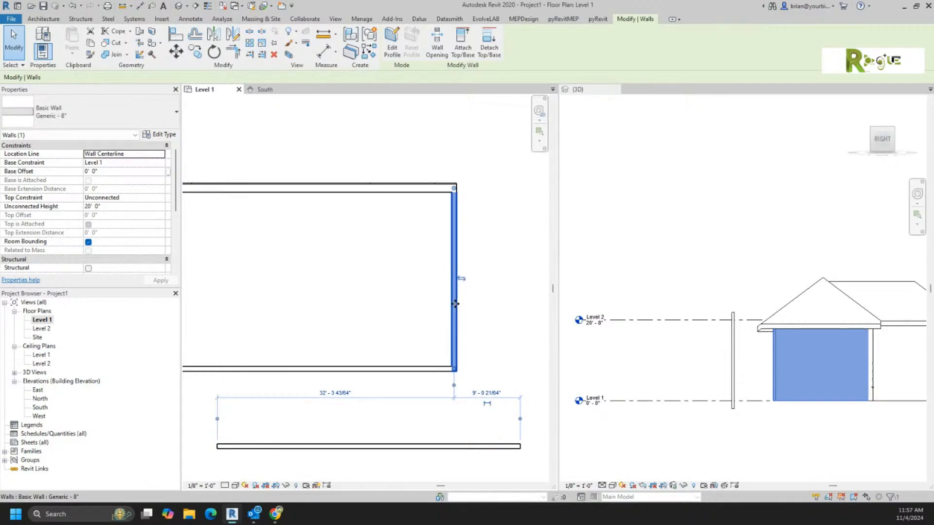
pyautogui.click(495, 274)
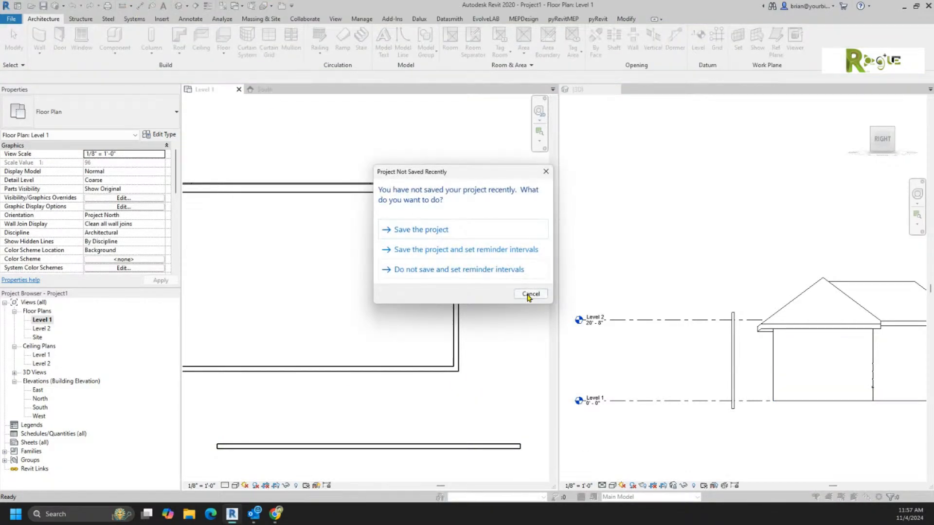
# Dismiss the save reminder and place an aligned dimension from the freestanding wall's east end to the east wall's outer face.
pyautogui.click(530, 294)
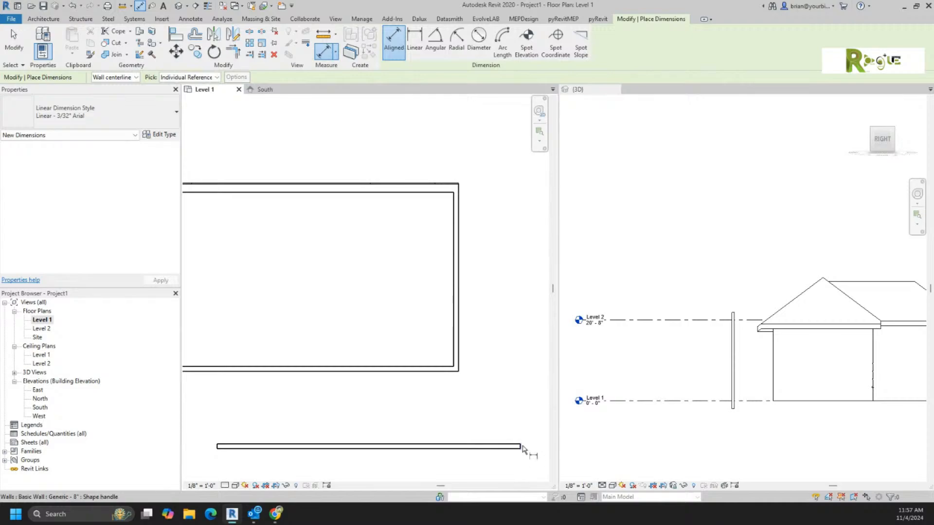
pyautogui.click(522, 447)
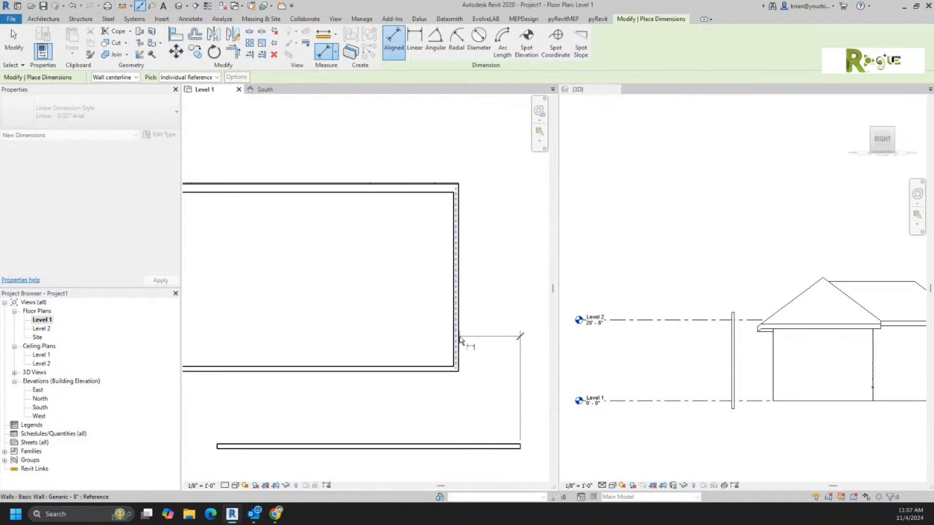
pyautogui.click(461, 340)
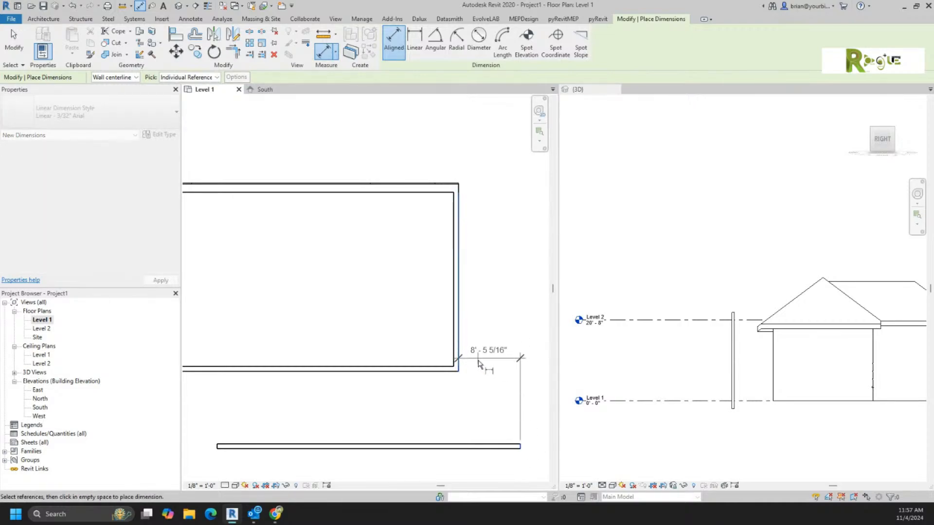
pyautogui.click(457, 415)
pyautogui.rightClick(372, 409)
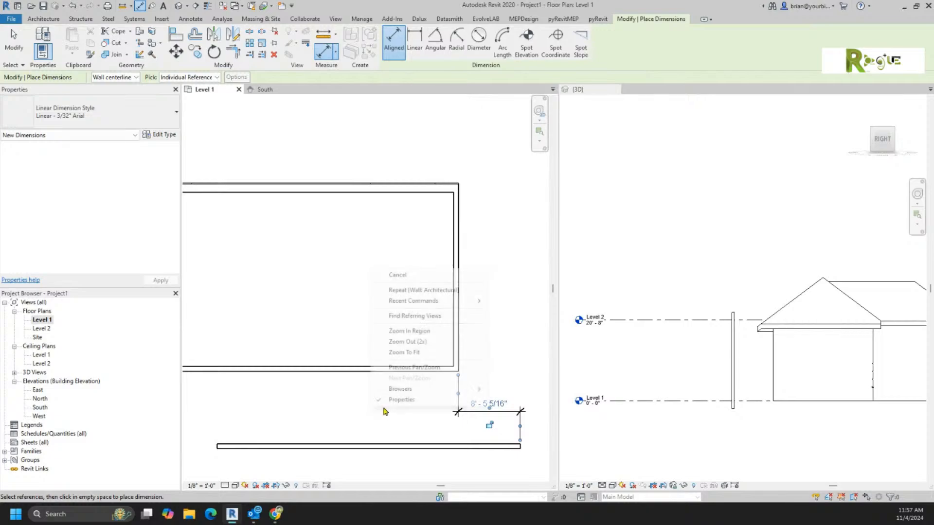
pyautogui.click(410, 281)
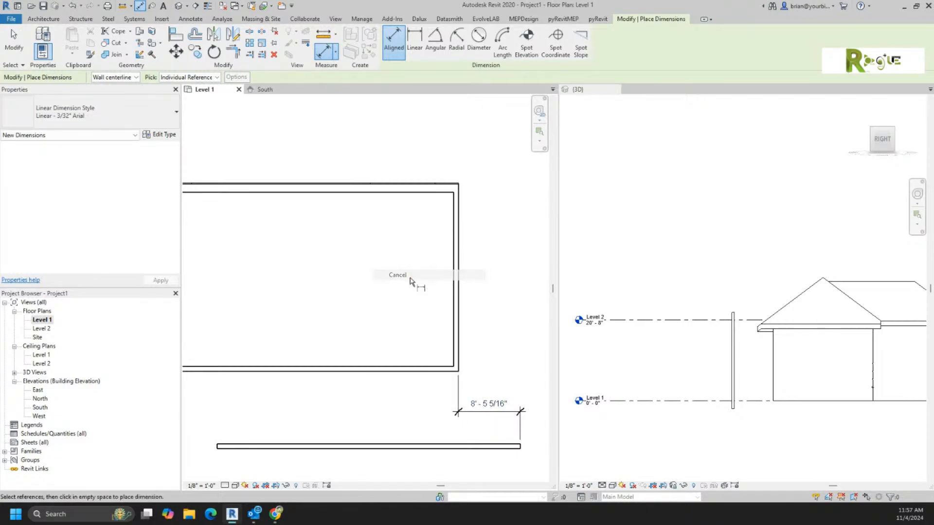
# End dimensioning, move the building's east wall so its dimension to the freestanding wall's east end is 10', and deselect it.
pyautogui.rightClick(333, 263)
pyautogui.click(364, 268)
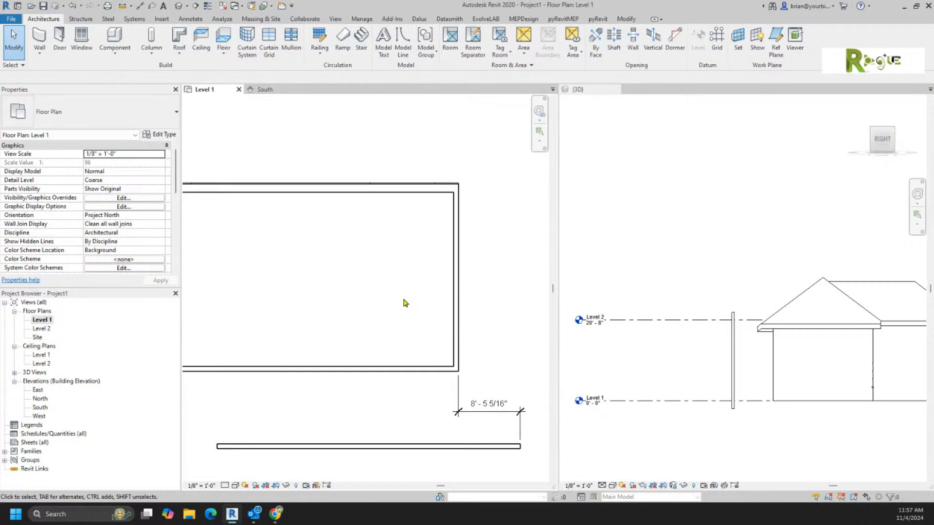
pyautogui.click(454, 315)
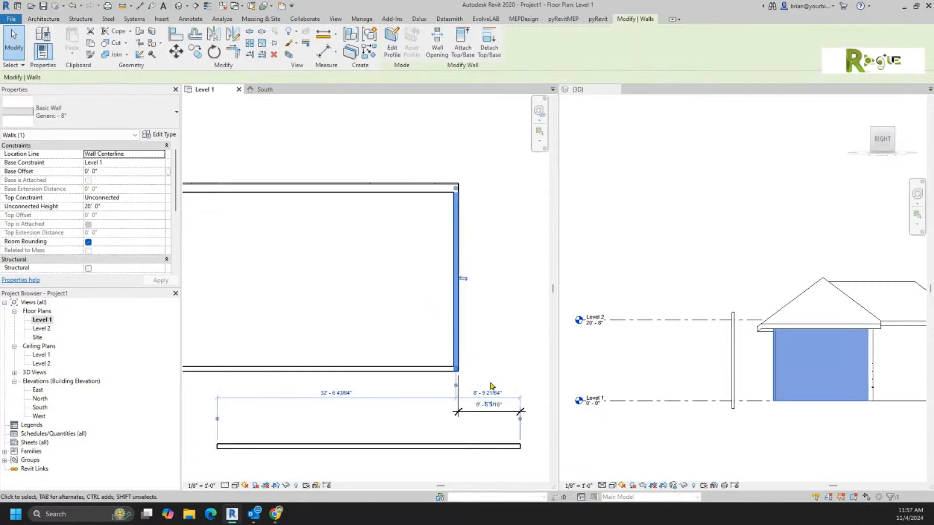
pyautogui.click(498, 410)
pyautogui.write('10')
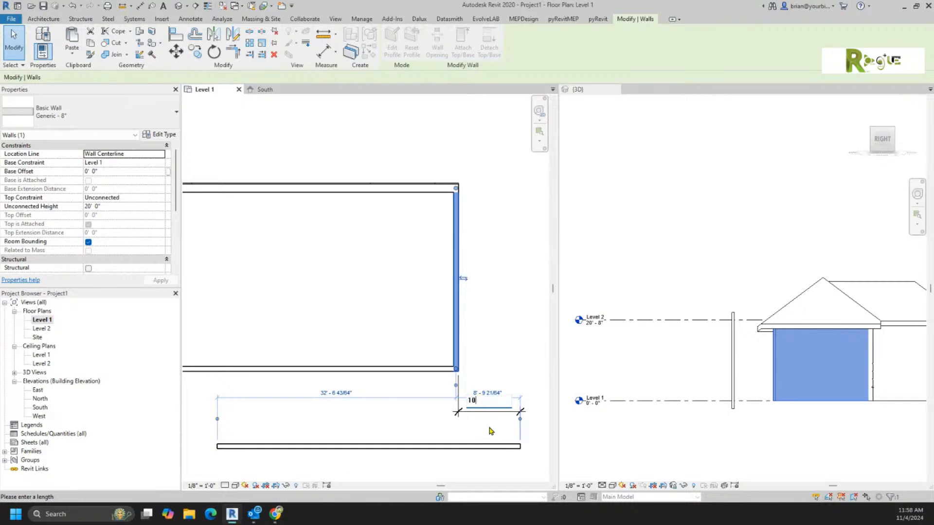
pyautogui.press('Return')
pyautogui.click(535, 260)
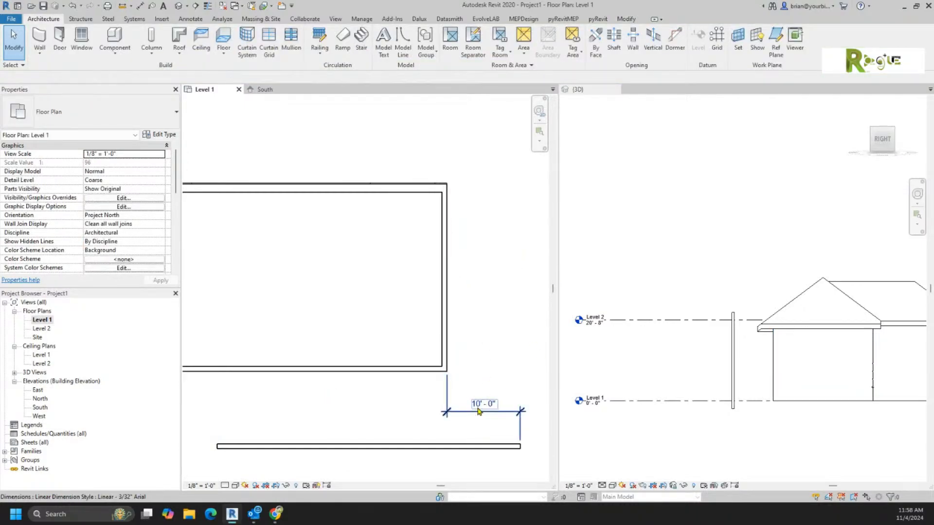
pyautogui.click(447, 349)
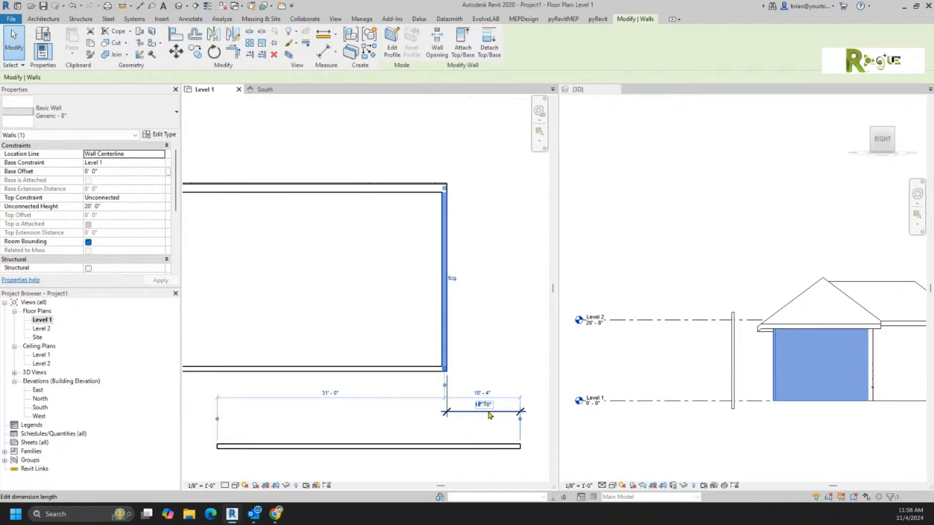
pyautogui.click(489, 410)
pyautogui.click(488, 421)
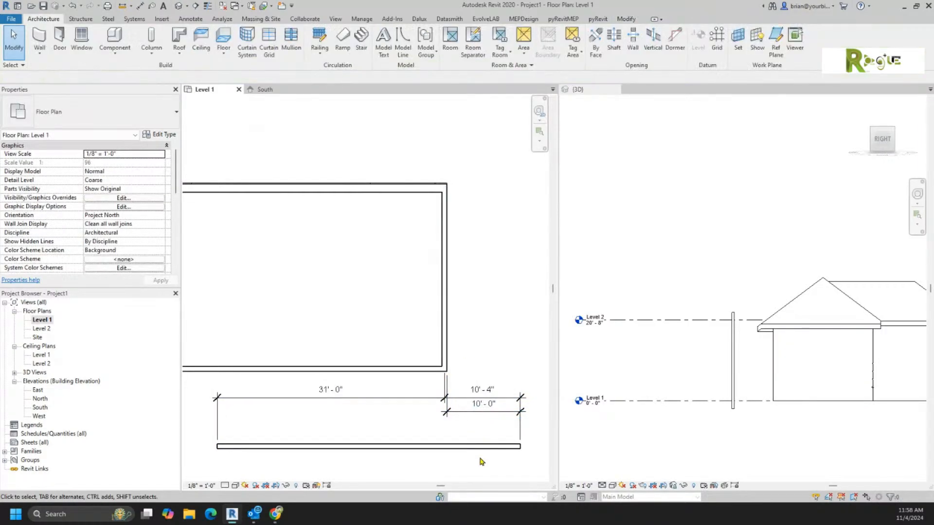
pyautogui.click(421, 398)
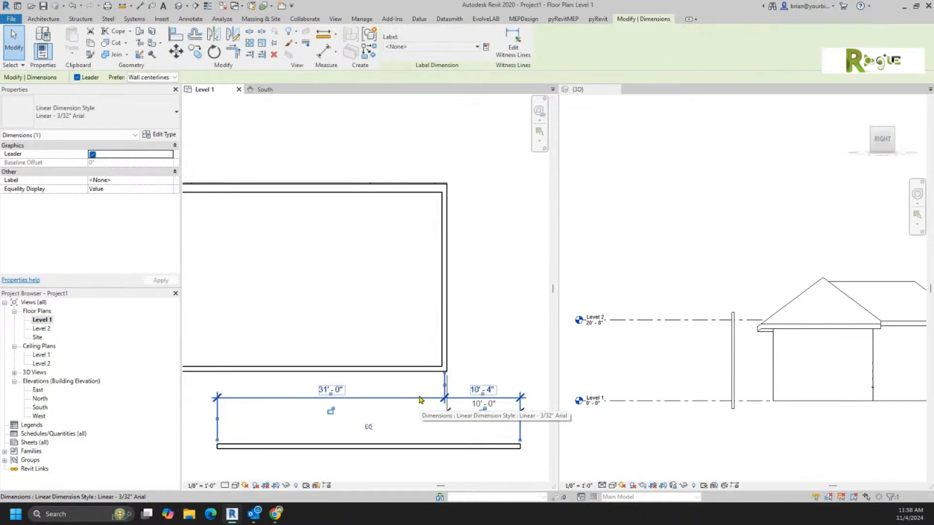
pyautogui.press('Delete')
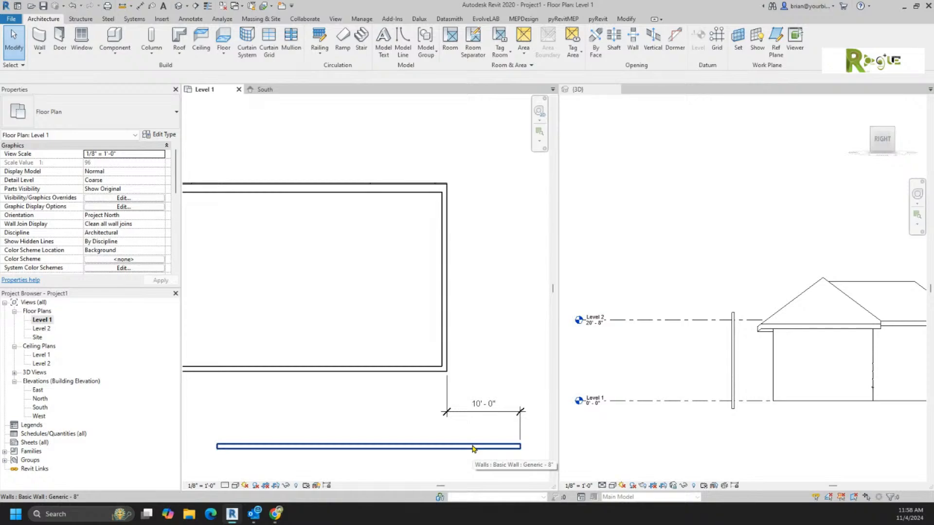
# Move the freestanding wall by setting the dimension between its east end and the building's east wall to 8', and deselect it.
pyautogui.click(474, 447)
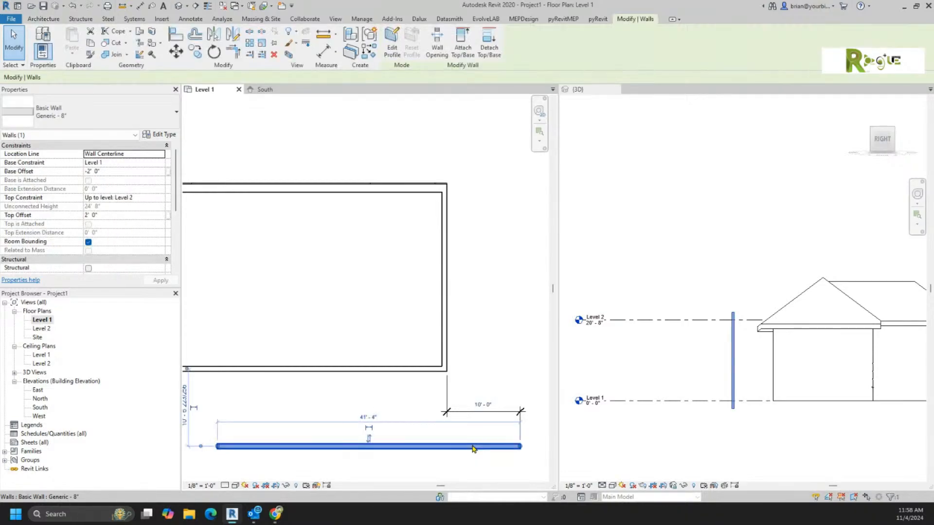
pyautogui.click(479, 399)
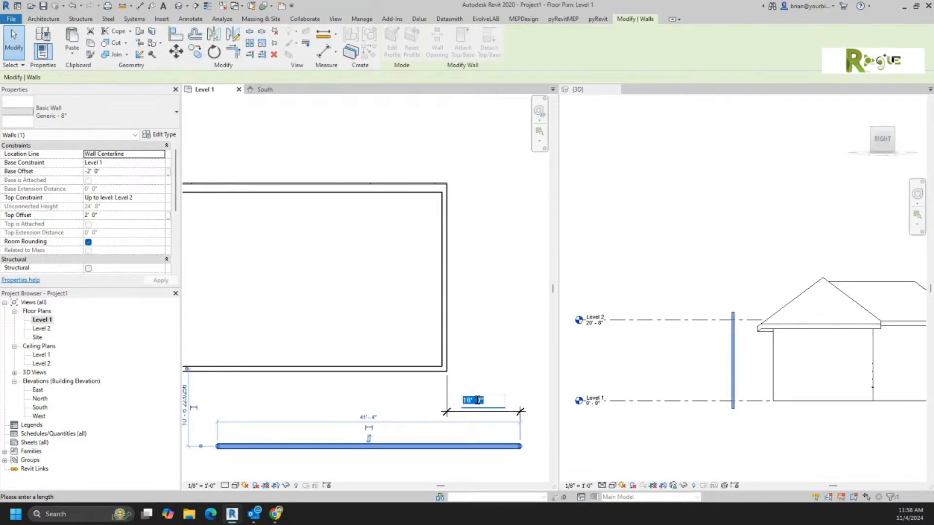
pyautogui.write('8')
pyautogui.press('Return')
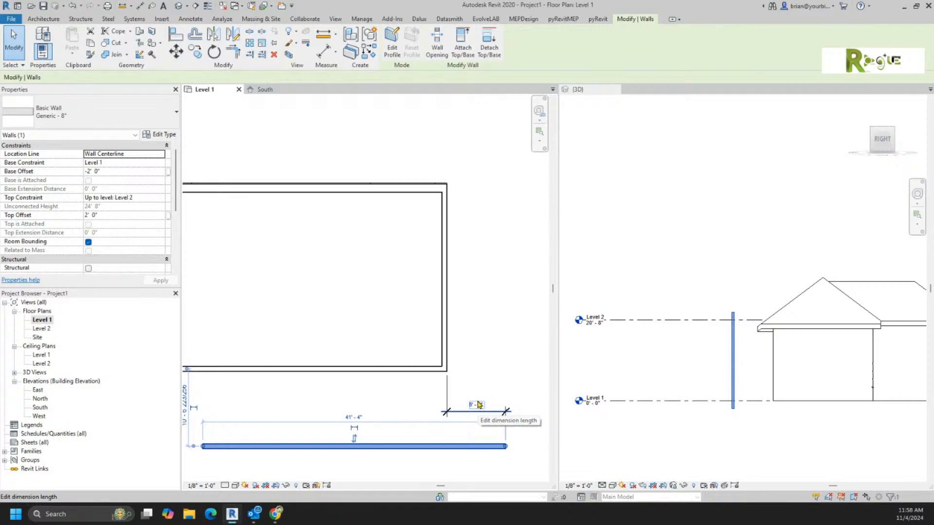
pyautogui.click(483, 371)
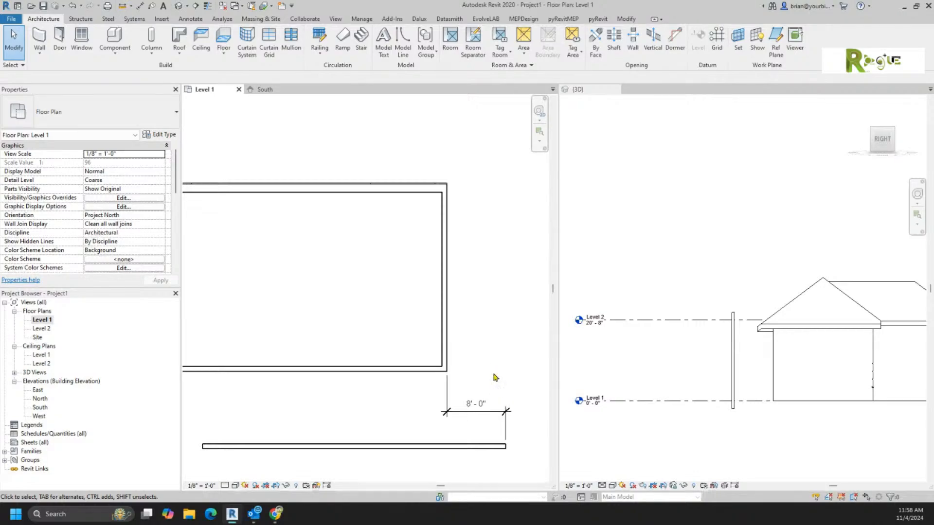
# Shift the building's east wall 3" inward and move the dimension line beyond the building's north wall.
pyautogui.click(444, 347)
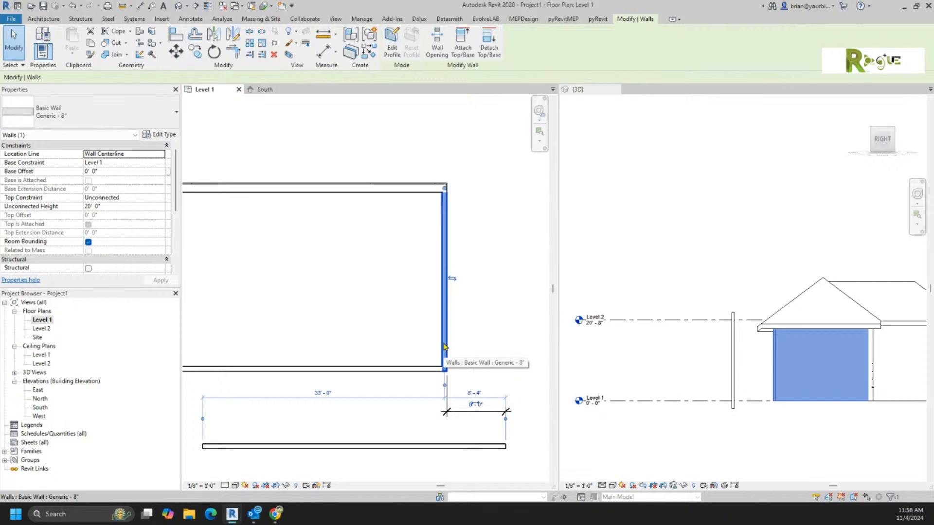
pyautogui.moveTo(444, 347); pyautogui.dragTo(444, 342)
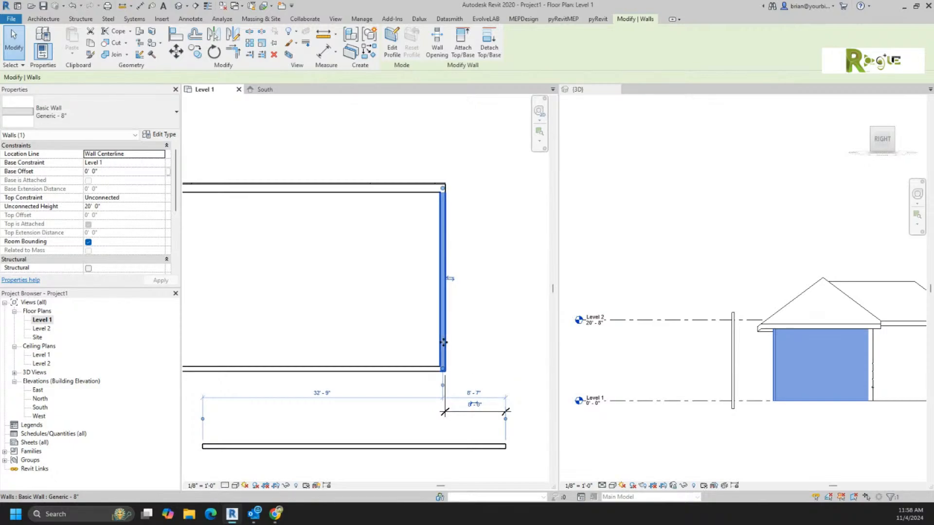
pyautogui.click(508, 343)
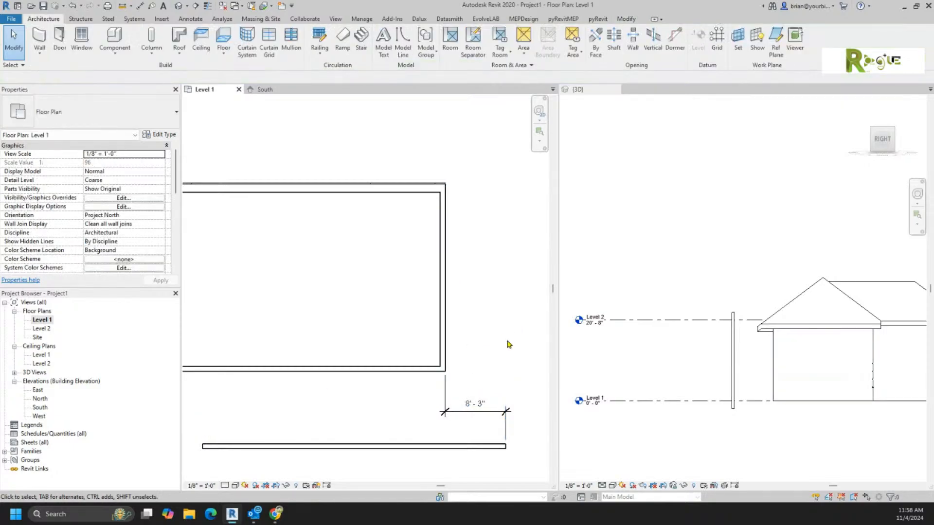
pyautogui.moveTo(472, 412); pyautogui.dragTo(463, 199)
# Nudge the building's east wall inward until the dimension to the freestanding wall's end is 9' 6".
pyautogui.click(444, 321)
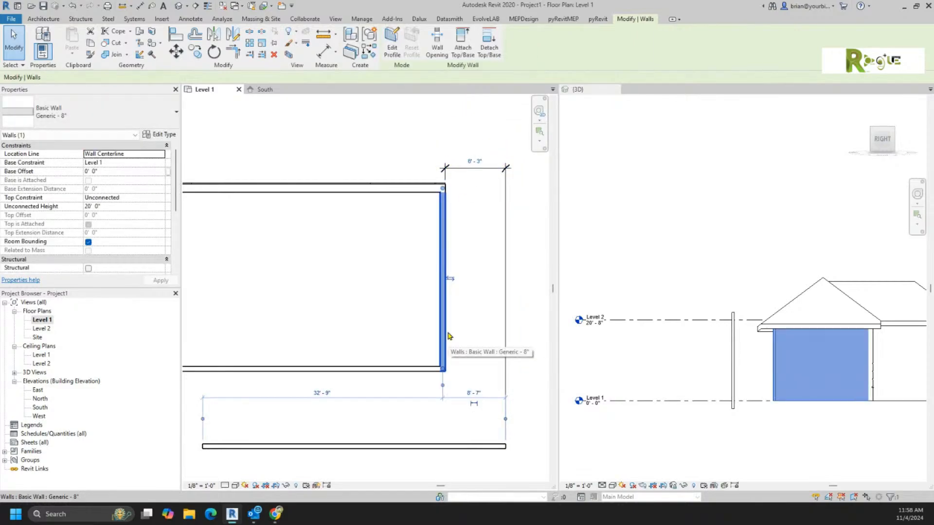
pyautogui.press('Left')
pyautogui.press('Left')
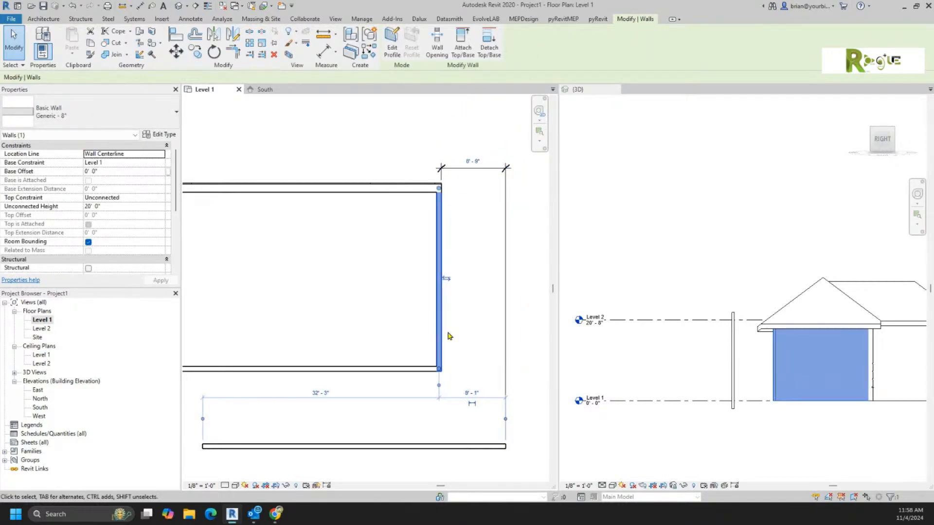
pyautogui.press('Left')
pyautogui.press('Left')
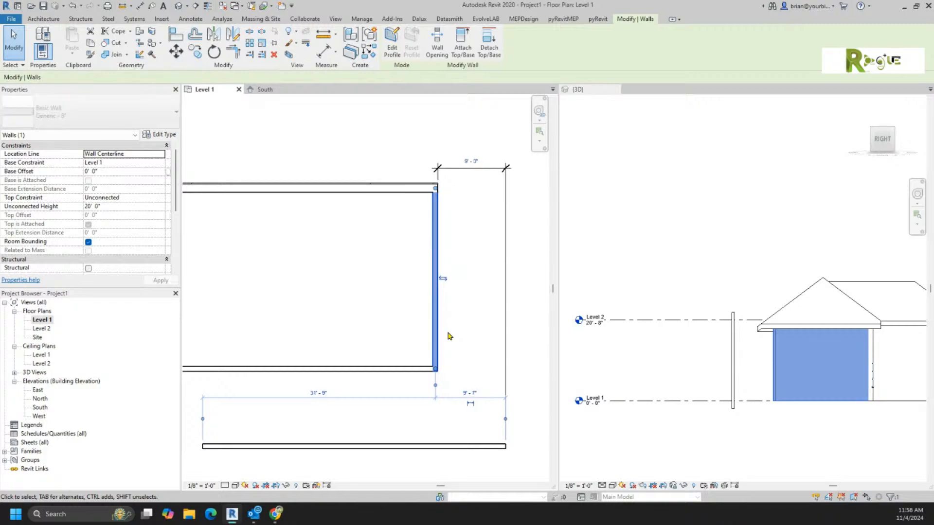
pyautogui.press('Left')
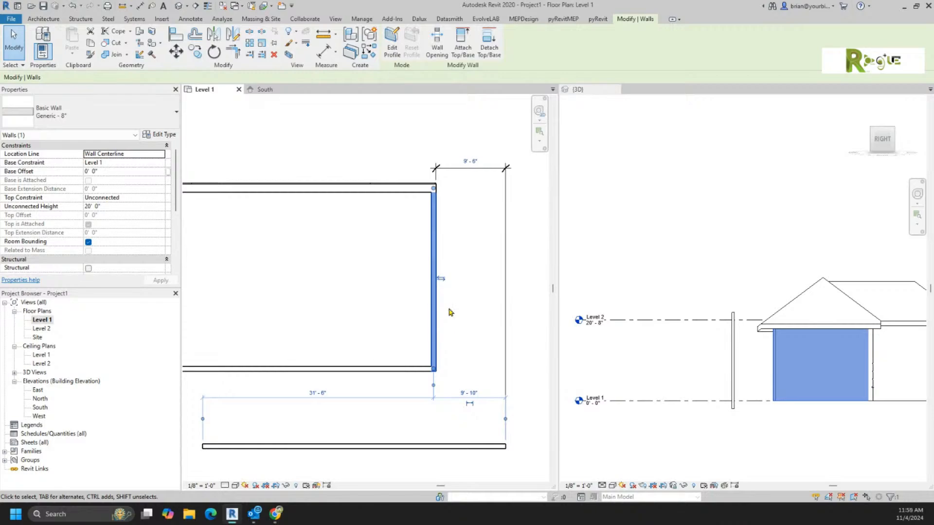
# At close zoom, nudge the east wall inward in half-inch increments until the dimension is 9' 8".
pyautogui.scroll(2, 470, 158)
pyautogui.scroll(3, 470, 160)
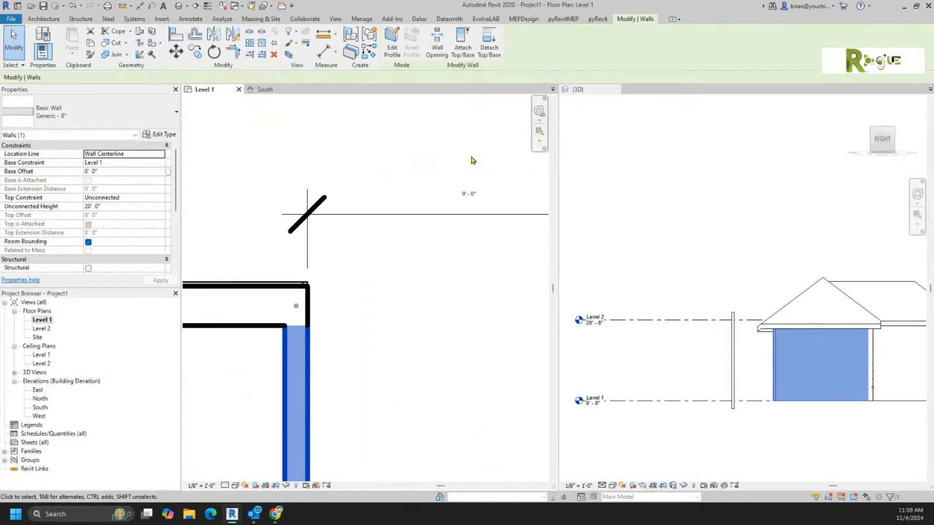
pyautogui.press('Left')
pyautogui.press('Left')
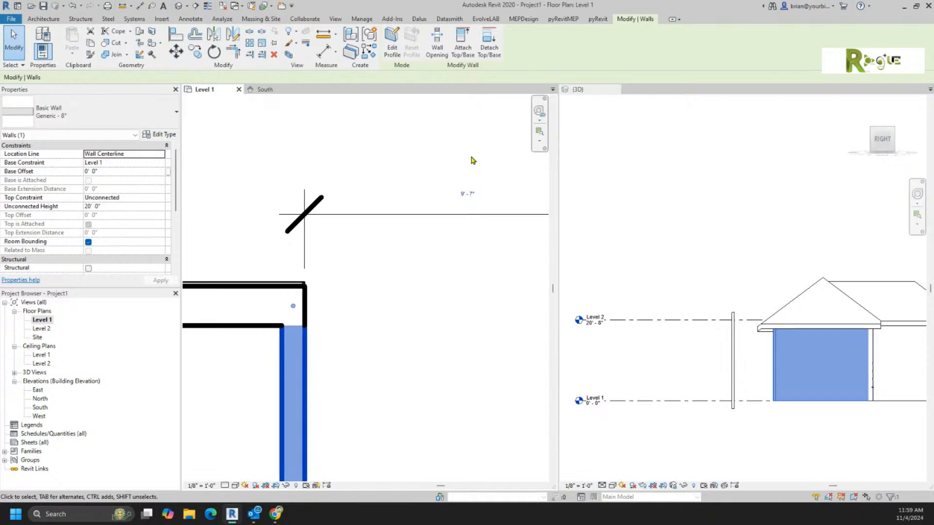
pyautogui.press('Left')
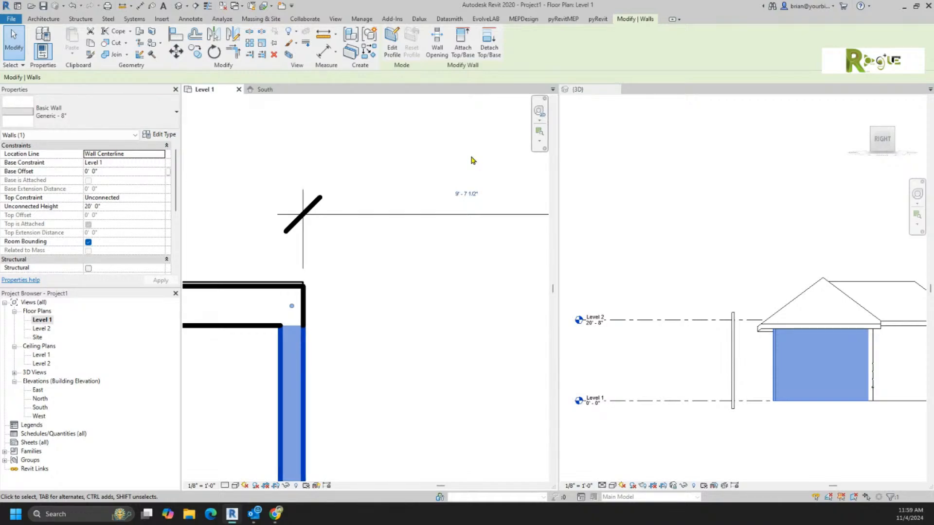
pyautogui.press('Left')
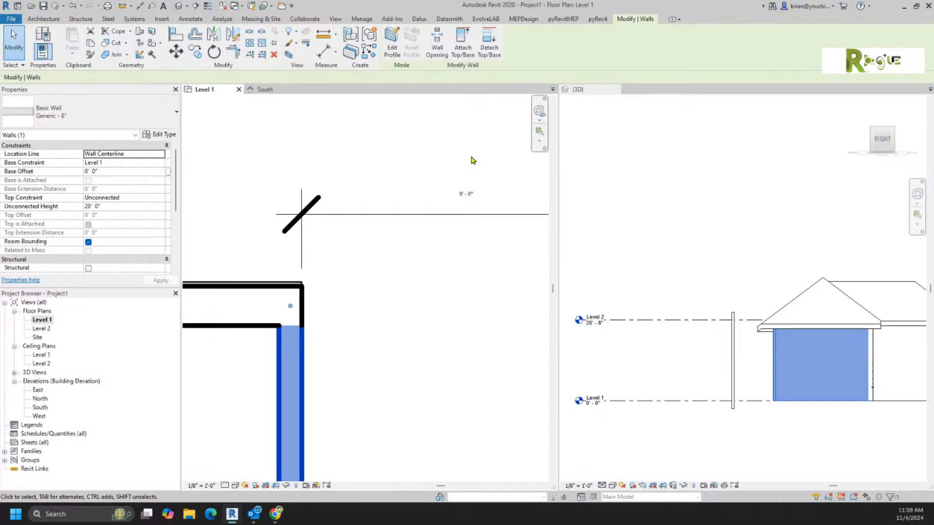
# At a wider zoom, nudge the east wall outward in 4" increments until the dimension is 9' 0".
pyautogui.scroll(-3, 471, 160)
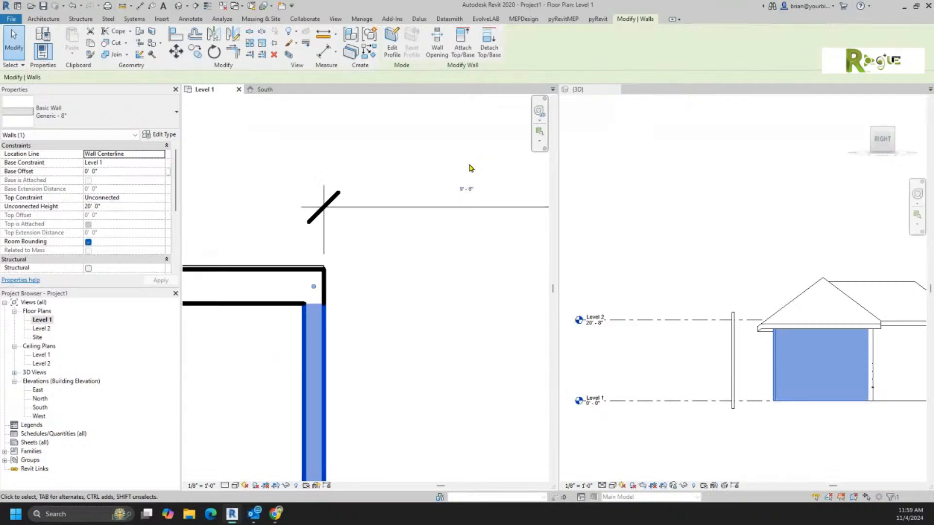
pyautogui.scroll(-5, 470, 173)
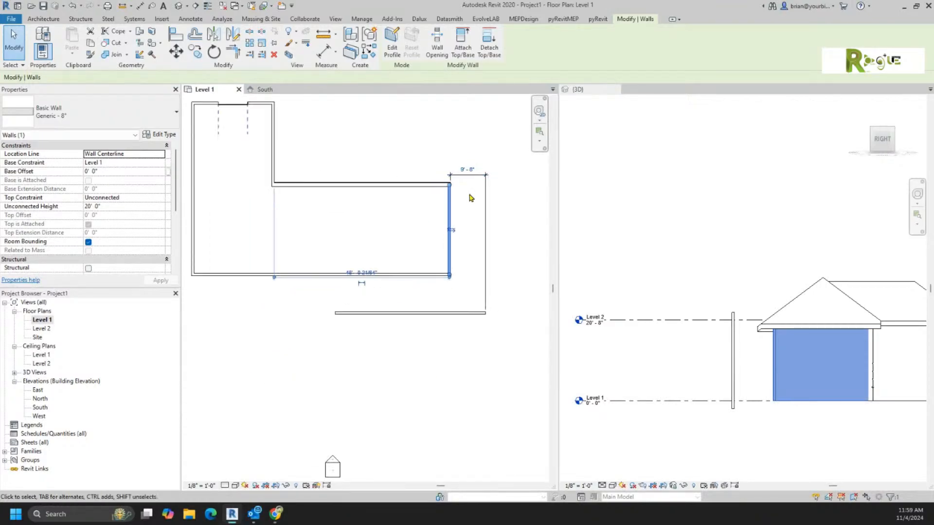
pyautogui.moveTo(462, 260); pyautogui.dragTo(440, 317, button='middle')
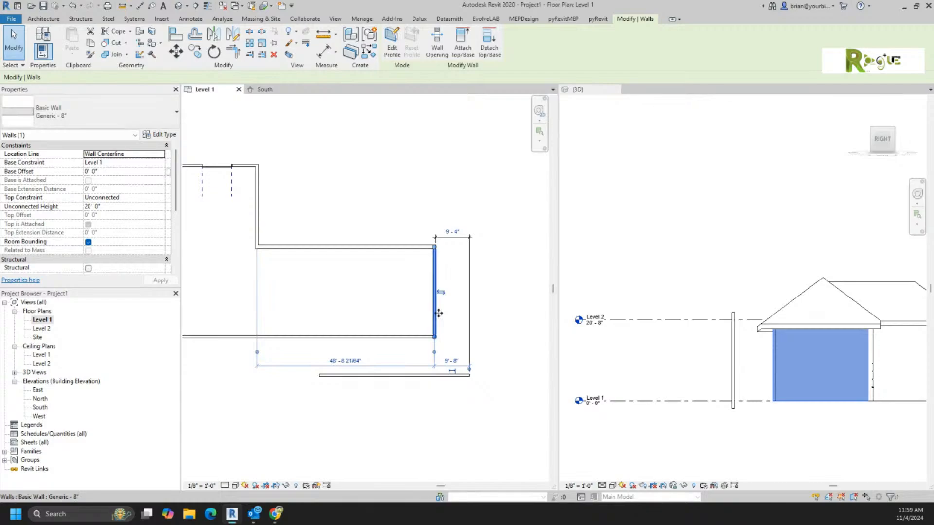
pyautogui.press('Right')
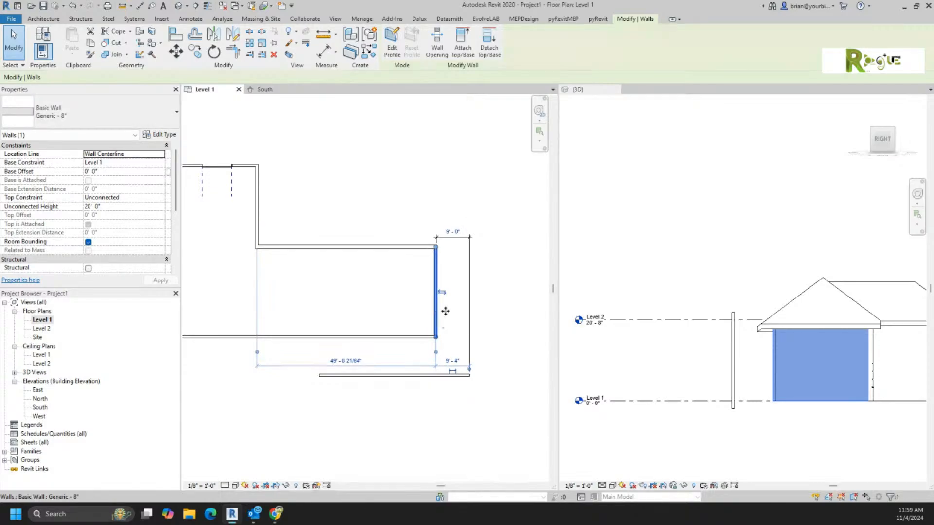
# With the whole plan in view, nudge the east wall outward and back inward in 1' 4" increments to a 10' 4" dimension.
pyautogui.scroll(-5, 461, 314)
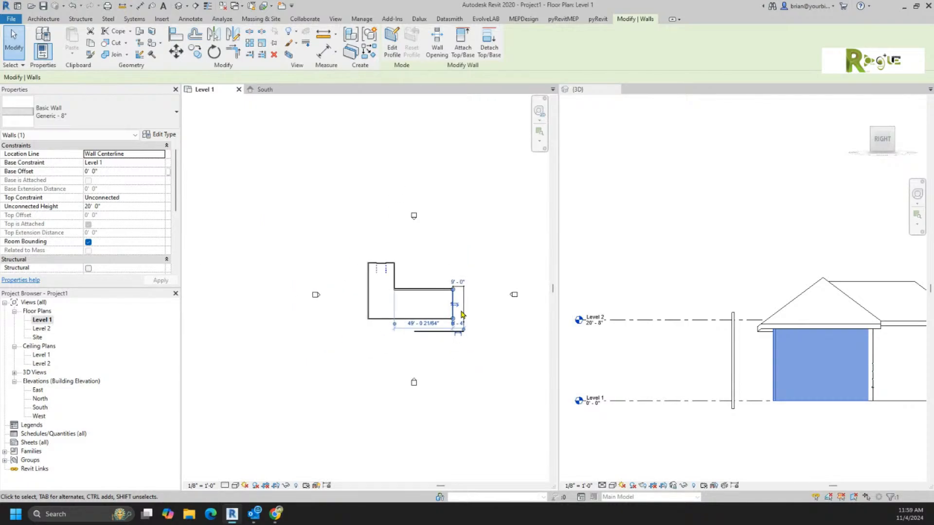
pyautogui.press('Right')
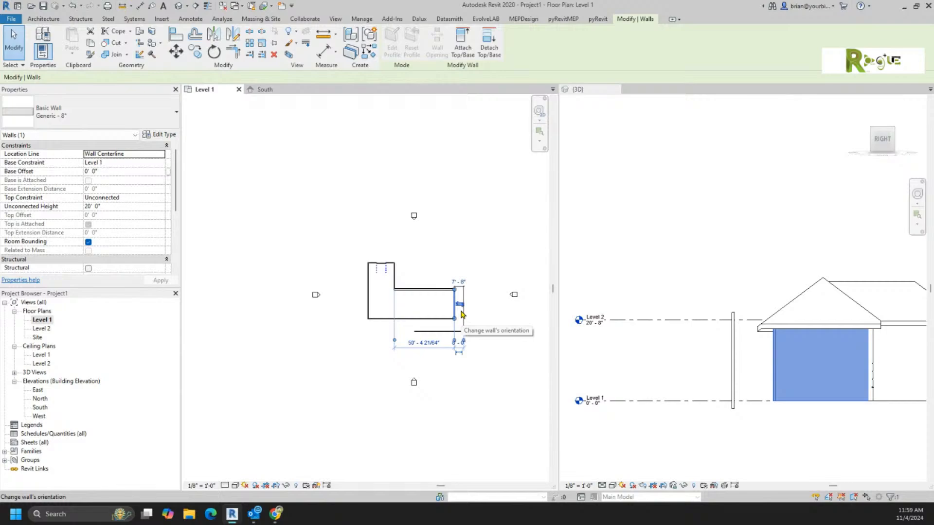
pyautogui.press('Left')
pyautogui.press('Left')
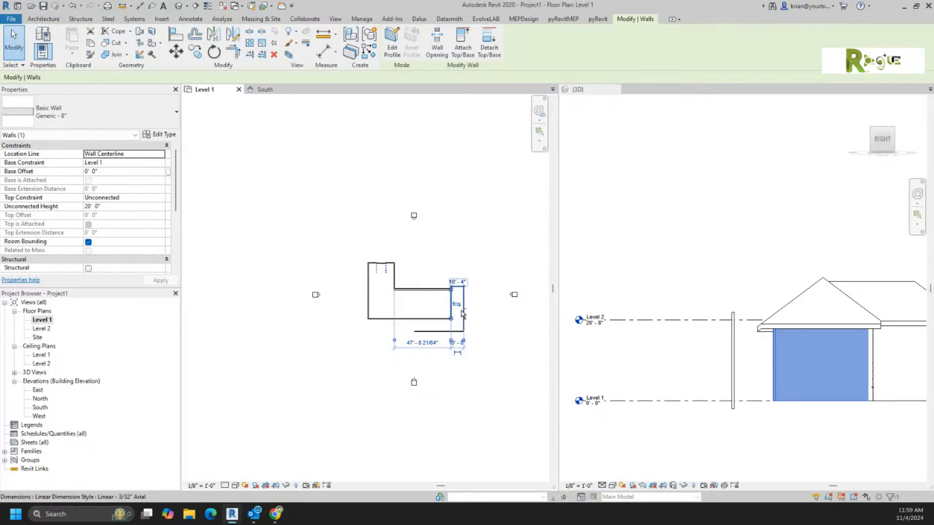
# Nudge the east wall inward in small and then large increments until the dimension is 13' 7", and deselect it.
pyautogui.scroll(6, 462, 314)
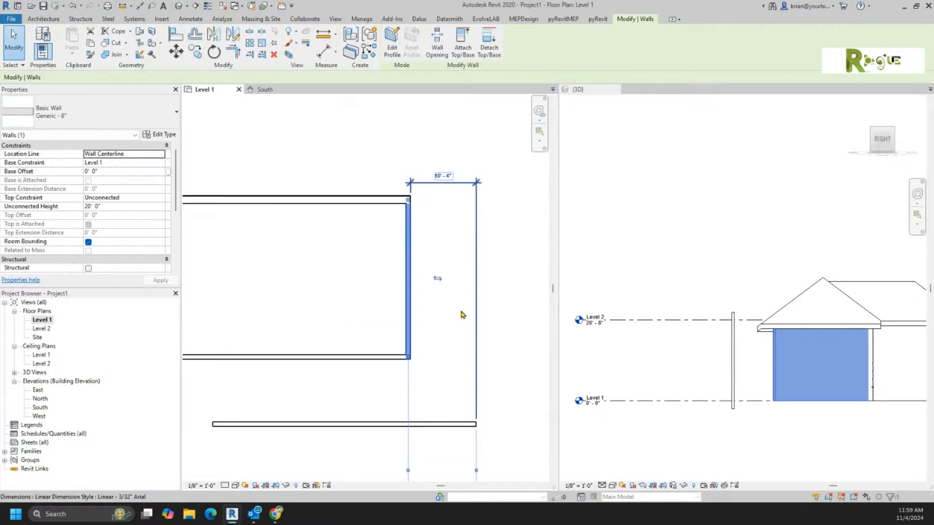
pyautogui.press('Left')
pyautogui.press('Left')
pyautogui.press('Left')
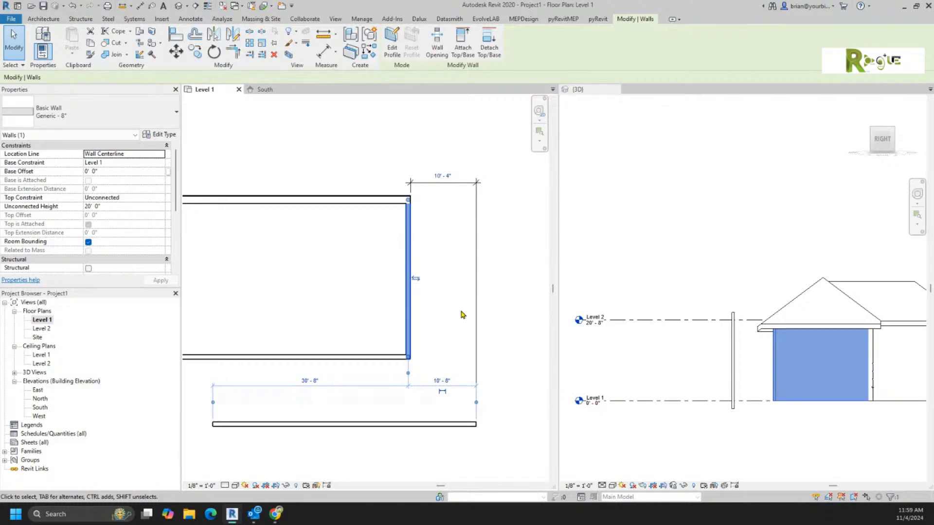
pyautogui.press('Left')
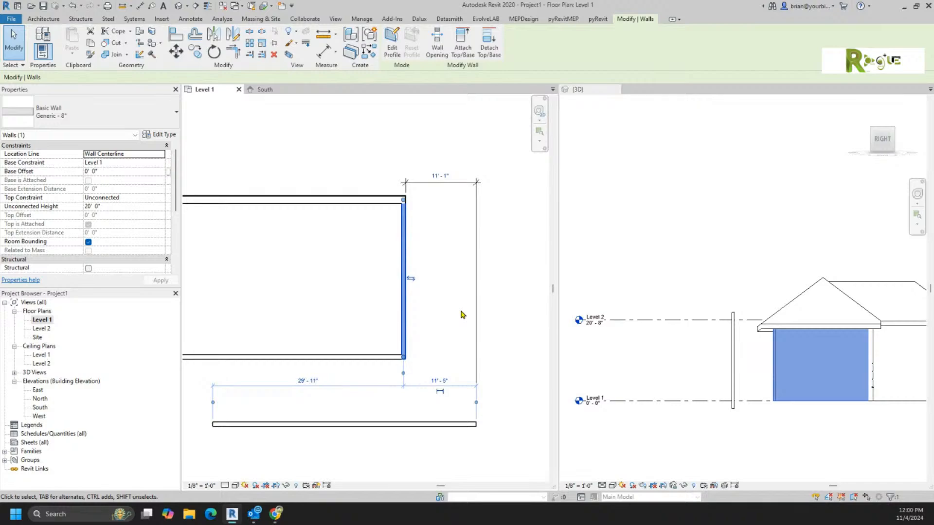
pyautogui.hotkey('shift', 'Left')
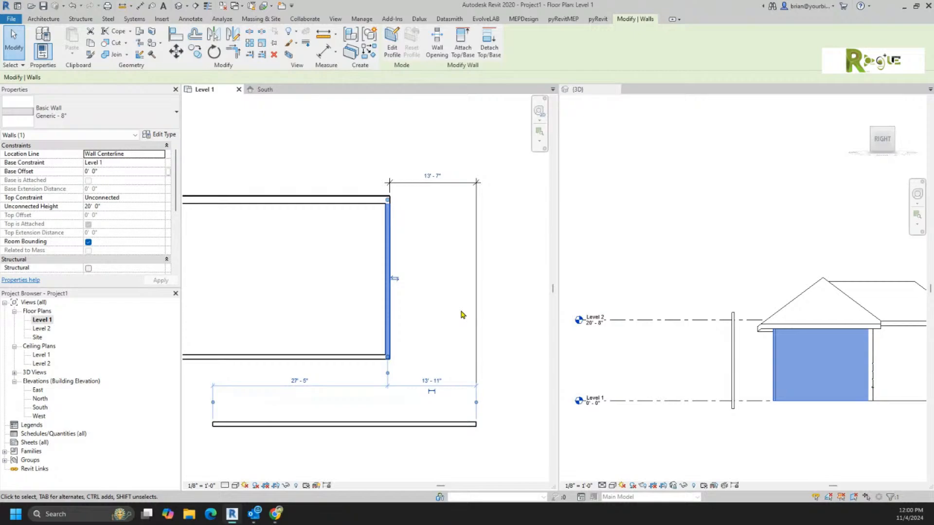
pyautogui.click(436, 326)
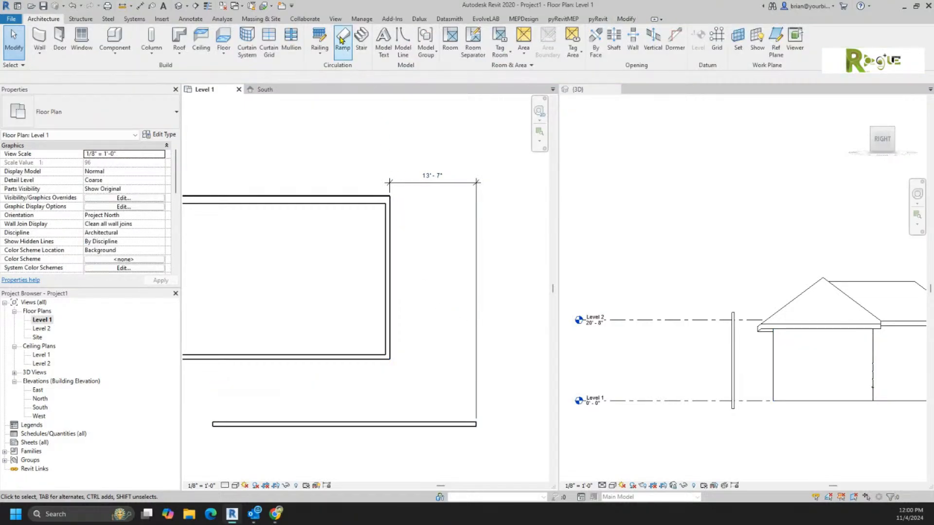
# Examine the length dimension snap increments in the Snaps settings and close them without changes.
pyautogui.click(359, 20)
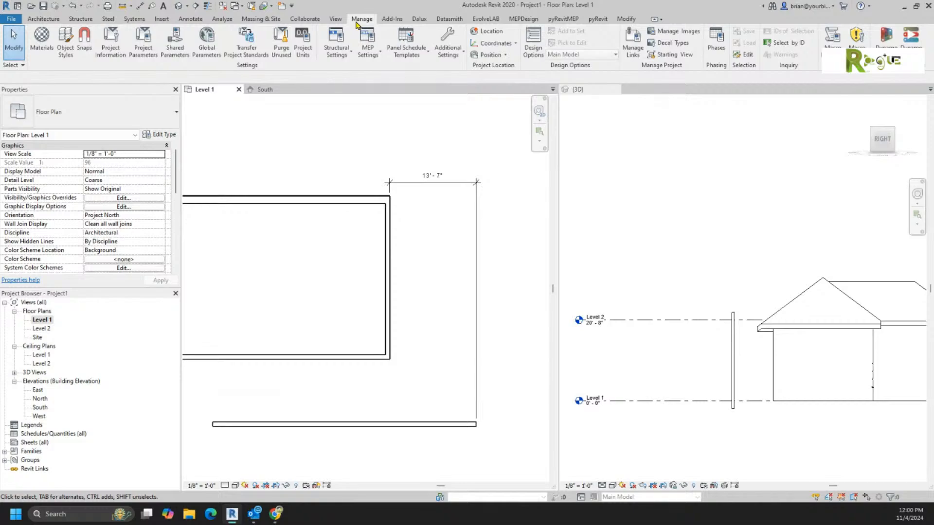
pyautogui.click(89, 56)
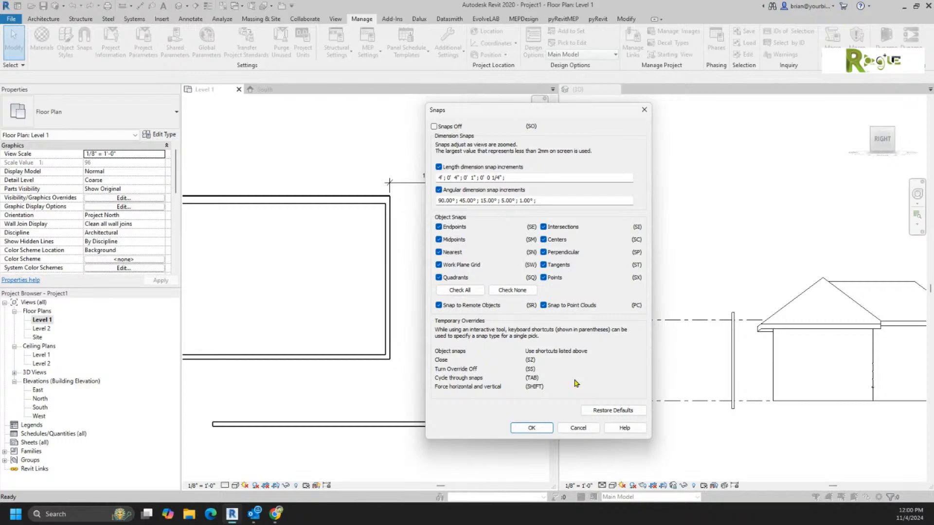
pyautogui.click(579, 428)
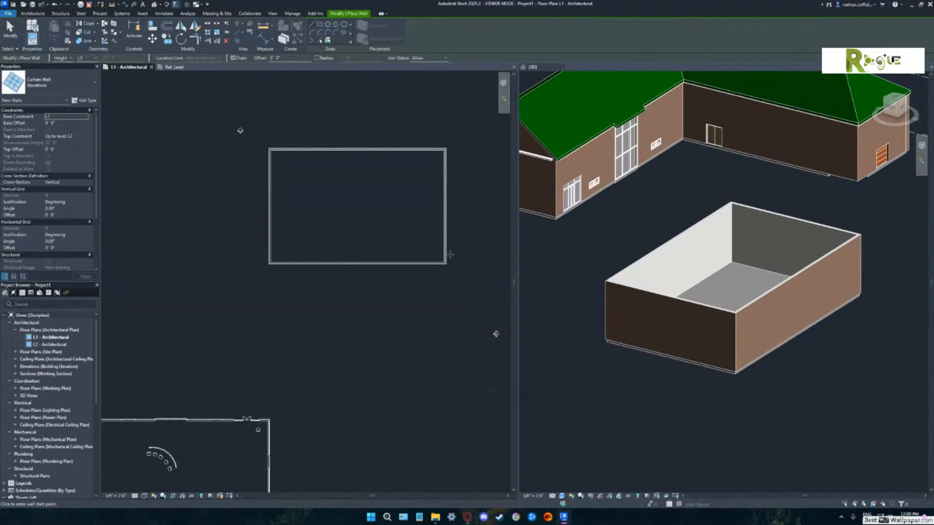
# Leave wall placement and nudge the rectangular building's east wall outward in small increments, bringing it back to its starting position.
pyautogui.scroll(-1, 466, 256)
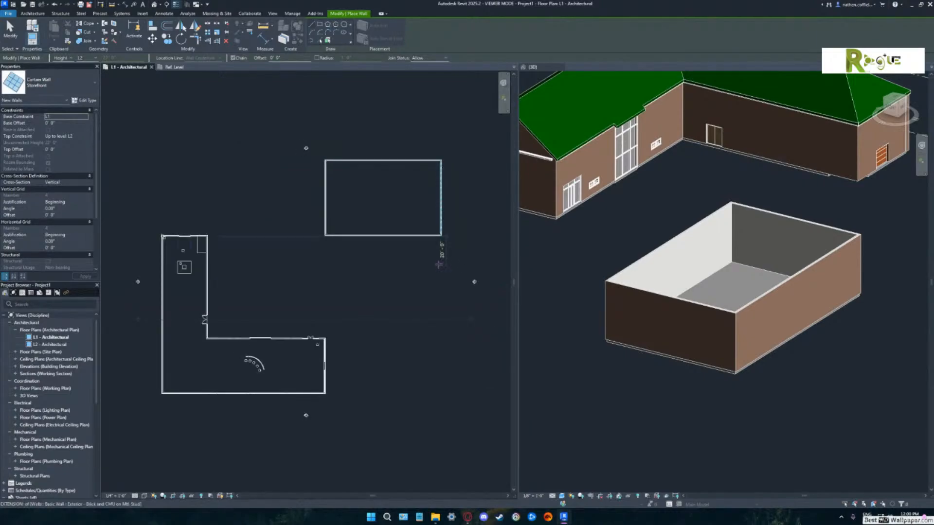
pyautogui.moveTo(441, 270); pyautogui.dragTo(422, 288, button='middle')
pyautogui.scroll(1, 423, 261)
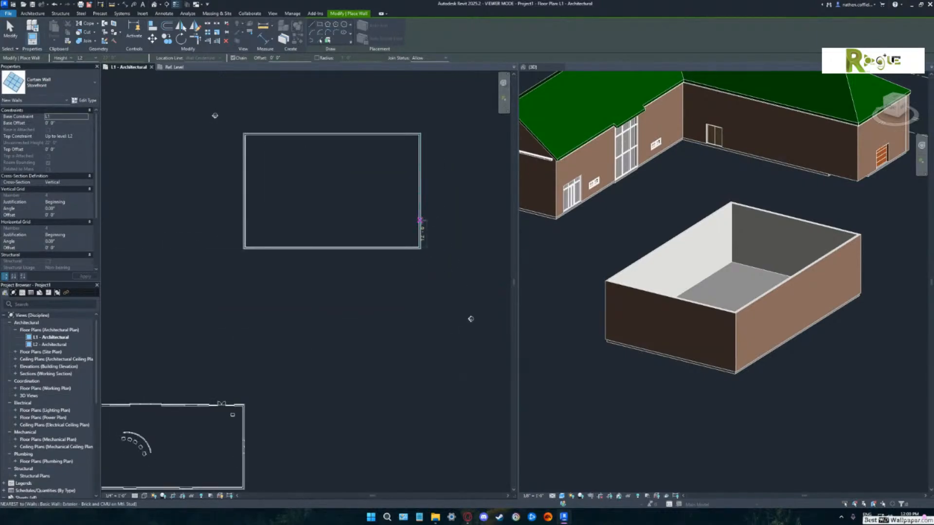
pyautogui.press('Escape')
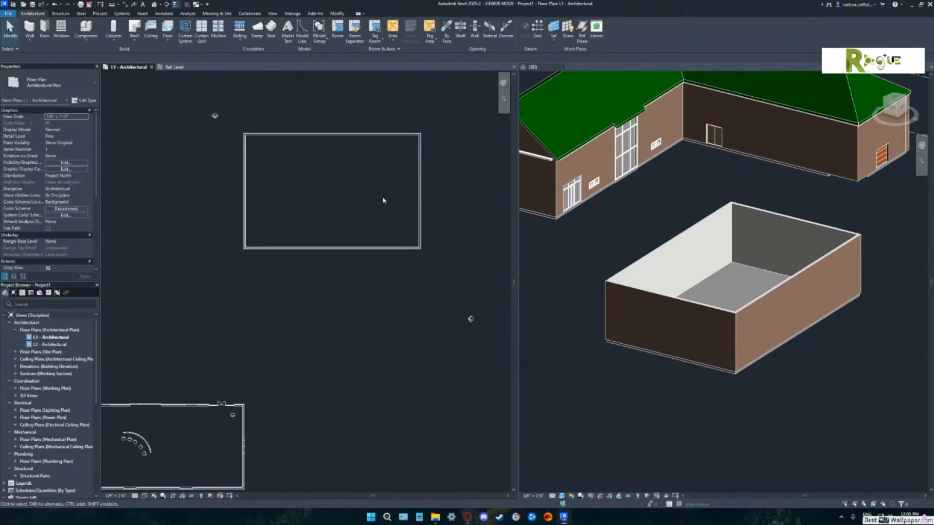
pyautogui.click(419, 224)
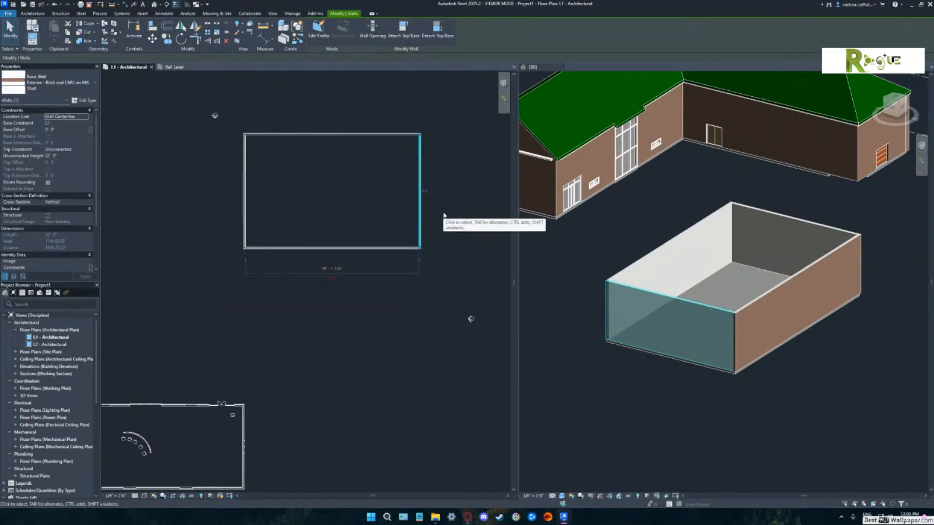
pyautogui.press('Right')
pyautogui.press('Right')
pyautogui.press('Right')
pyautogui.press('Right')
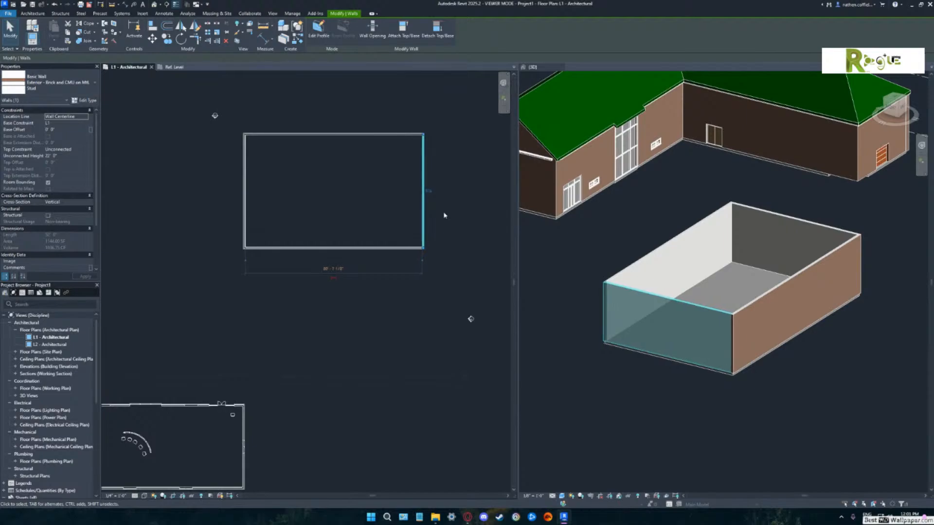
pyautogui.press('Left')
pyautogui.press('Left')
pyautogui.press('Left')
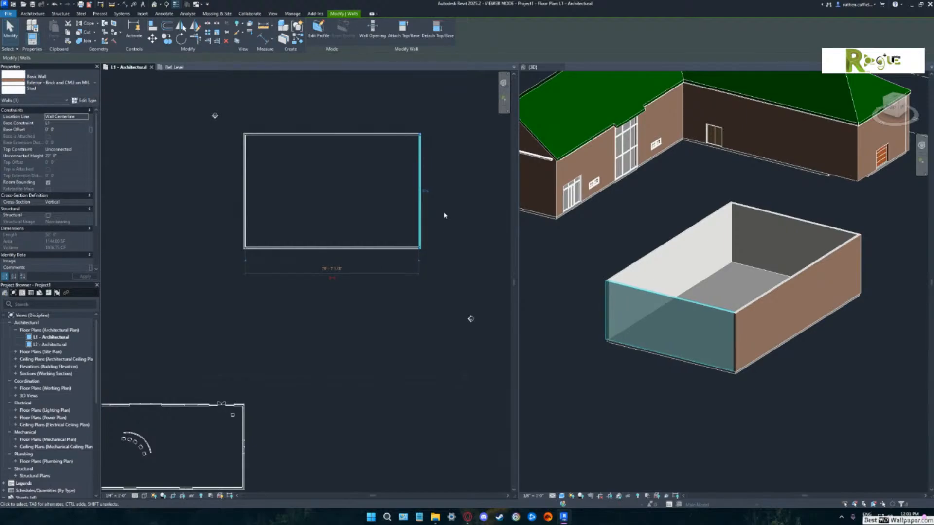
# Repeat the small outward and inward nudges on the selected east wall, ending at its original position.
pyautogui.press('Right')
pyautogui.press('Right')
pyautogui.press('Right')
pyautogui.press('Right')
pyautogui.press('Left')
pyautogui.press('Left')
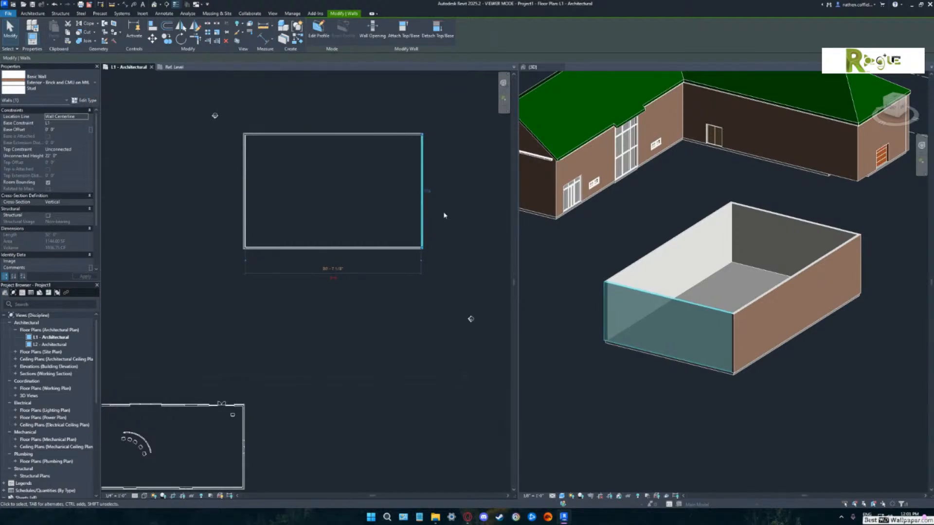
pyautogui.press('Left')
pyautogui.press('Right')
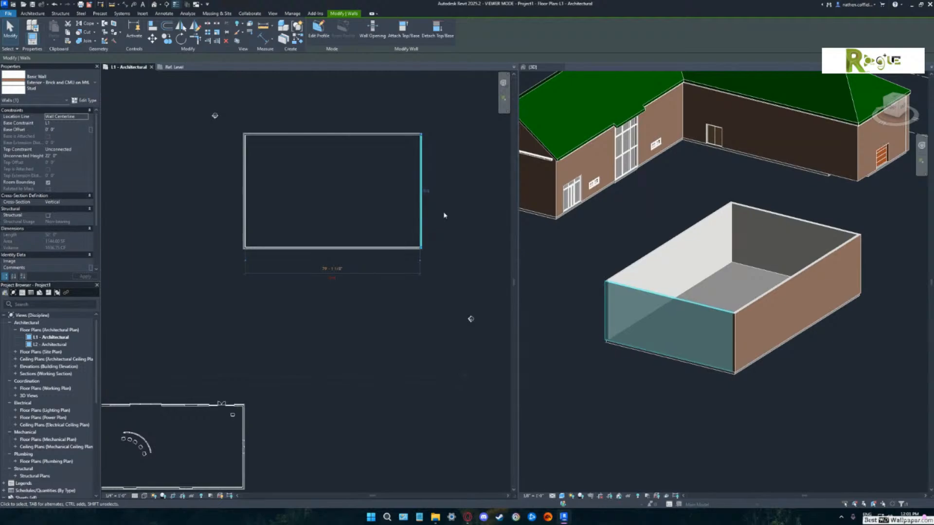
pyautogui.press('Right')
pyautogui.press('Left')
pyautogui.press('Left')
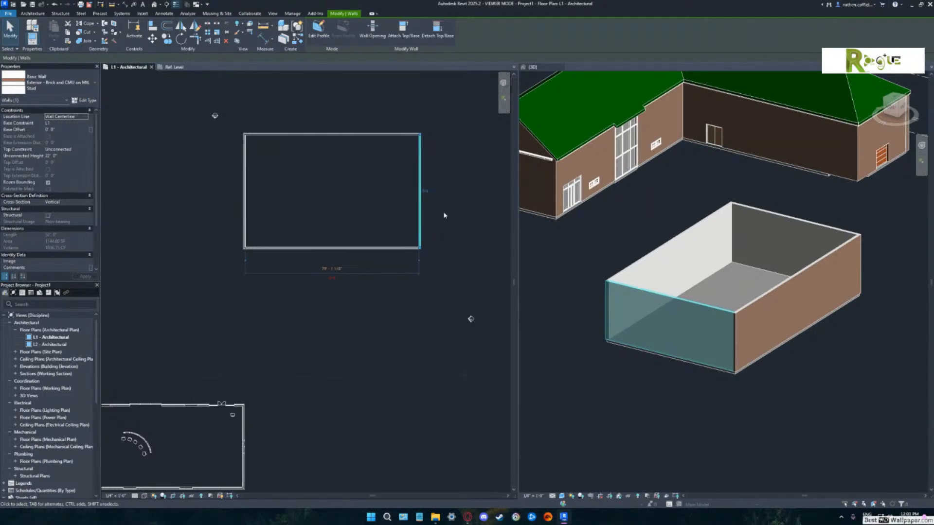
# Compare large and small nudges on the east wall by moving it outward and back to its original position with each.
pyautogui.hotkey('shift', 'Right')
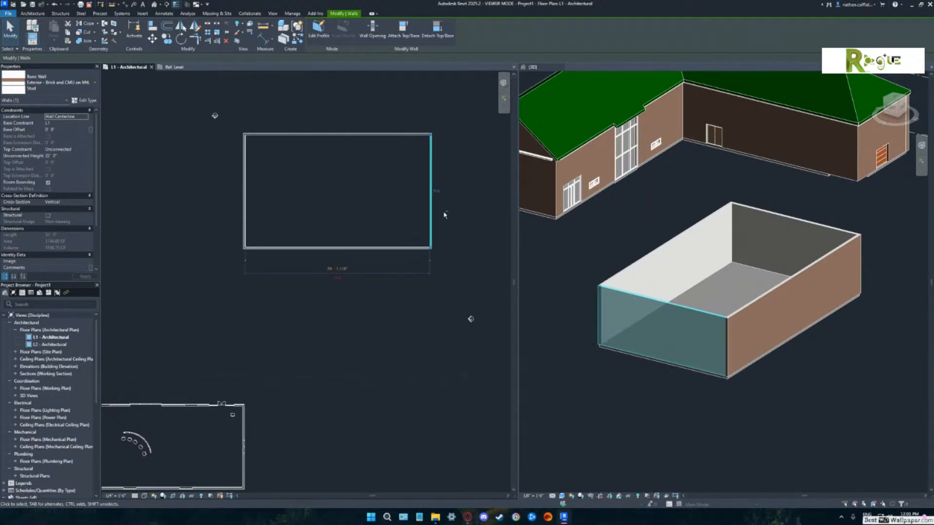
pyautogui.hotkey('shift', 'Right')
pyautogui.hotkey('shift', 'Left')
pyautogui.hotkey('shift', 'Left')
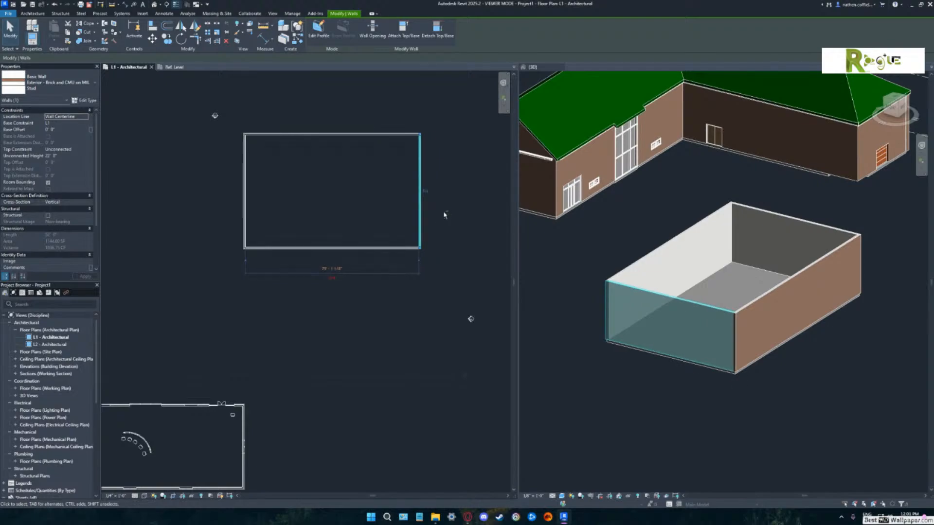
pyautogui.hotkey('shift', 'Right')
pyautogui.hotkey('shift', 'Right')
pyautogui.hotkey('shift', 'Left')
pyautogui.hotkey('shift', 'Left')
pyautogui.press('Right')
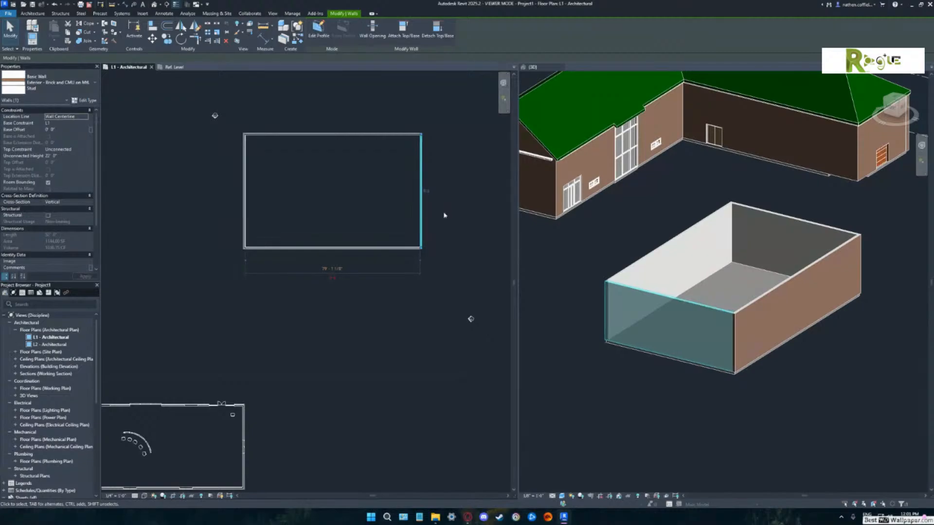
pyautogui.press('Right')
pyautogui.press('Left')
pyautogui.press('Left')
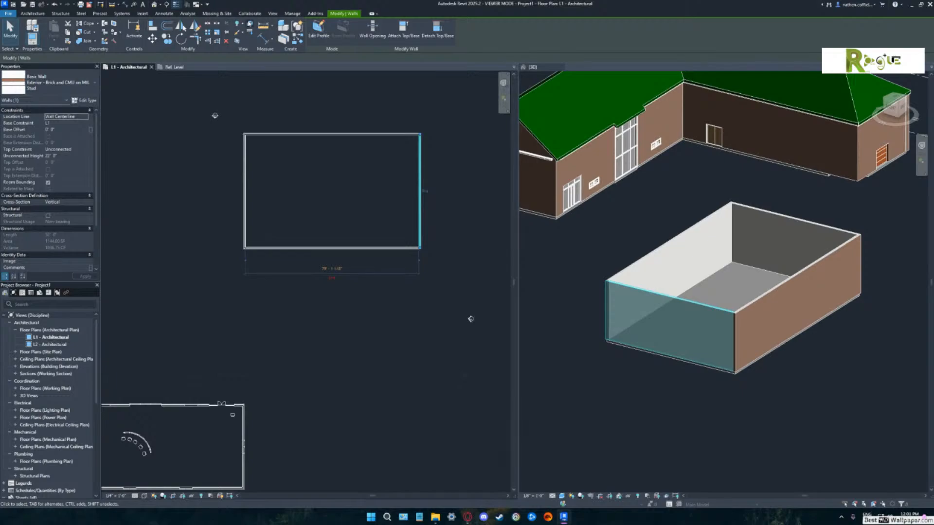
# Examine the length dimension snap increments in the Snaps settings, switch them off and on again, and accept; deselect the wall.
pyautogui.click(292, 14)
pyautogui.click(63, 30)
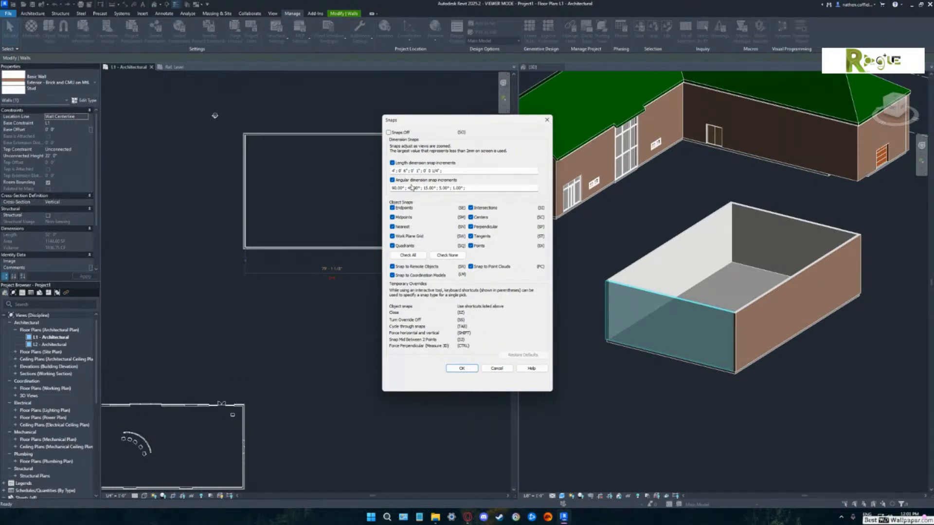
pyautogui.doubleClick(405, 171)
pyautogui.click(462, 163)
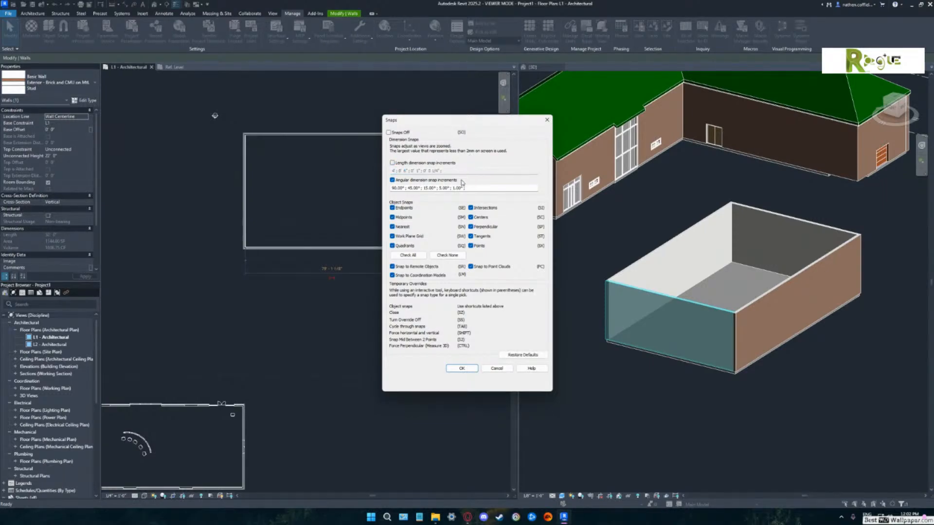
pyautogui.click(394, 163)
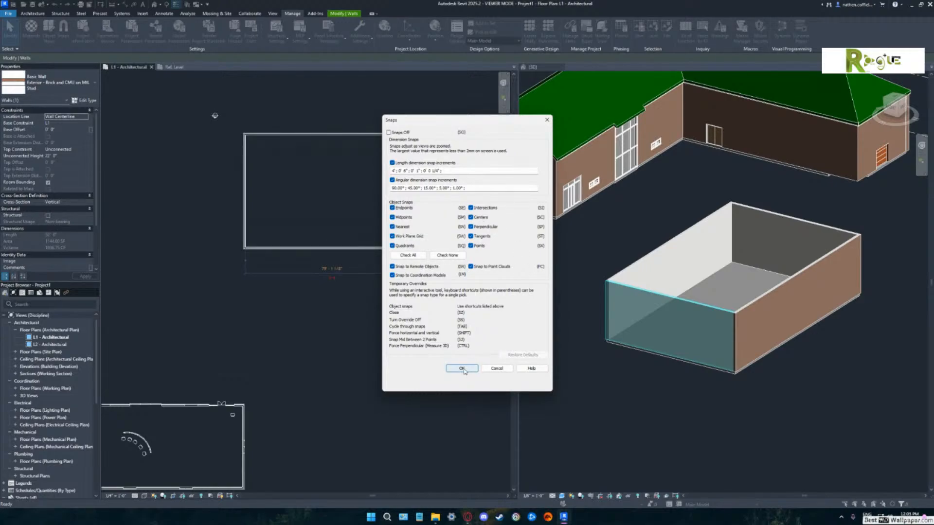
pyautogui.moveTo(484, 121); pyautogui.dragTo(670, 92)
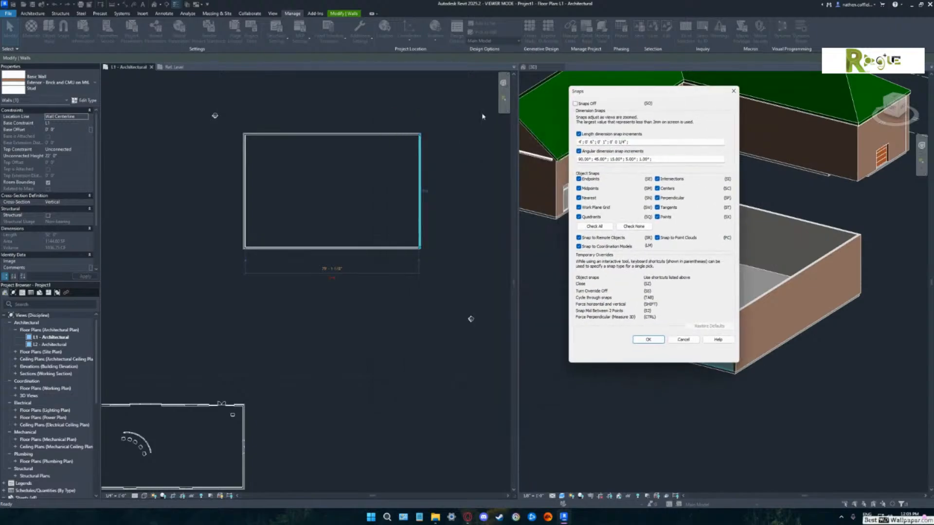
pyautogui.click(639, 340)
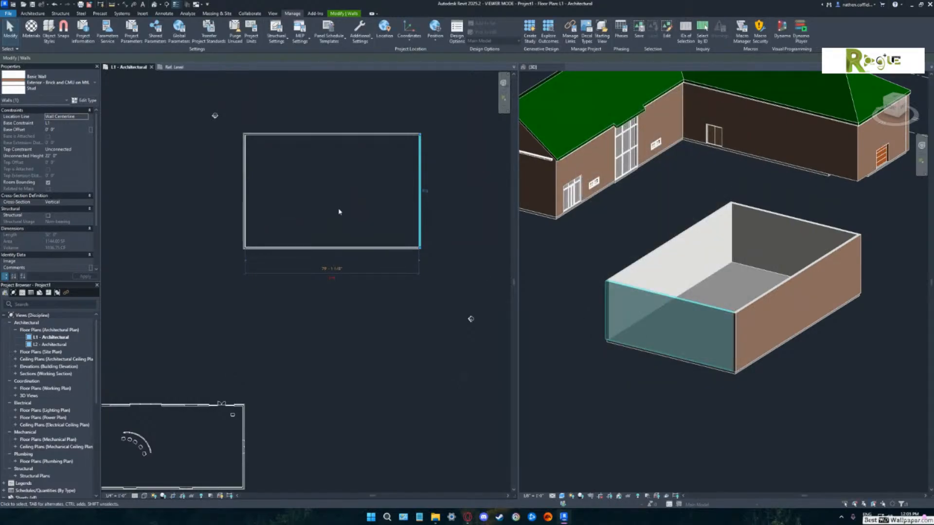
pyautogui.click(338, 316)
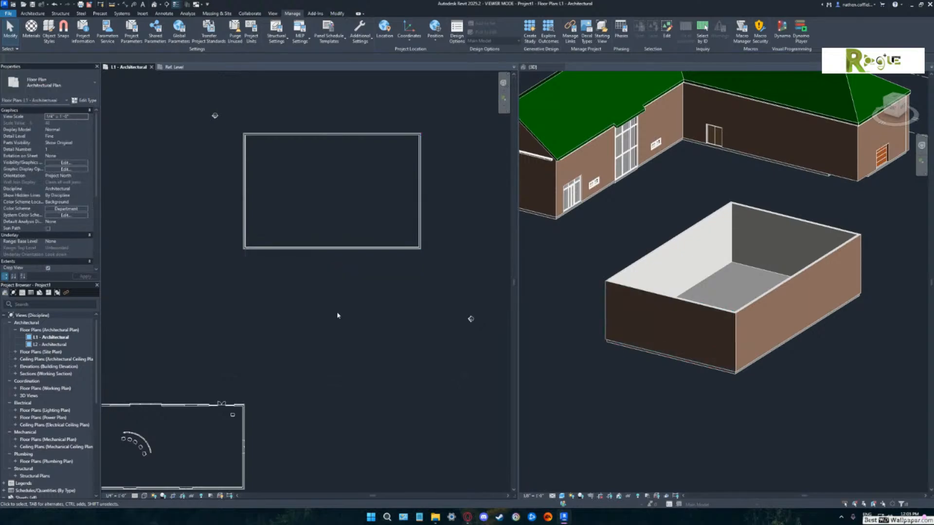
# Draw a horizontal Storefront curtain wall in the open area south of the rectangular building on the L1 plan.
pyautogui.click(33, 13)
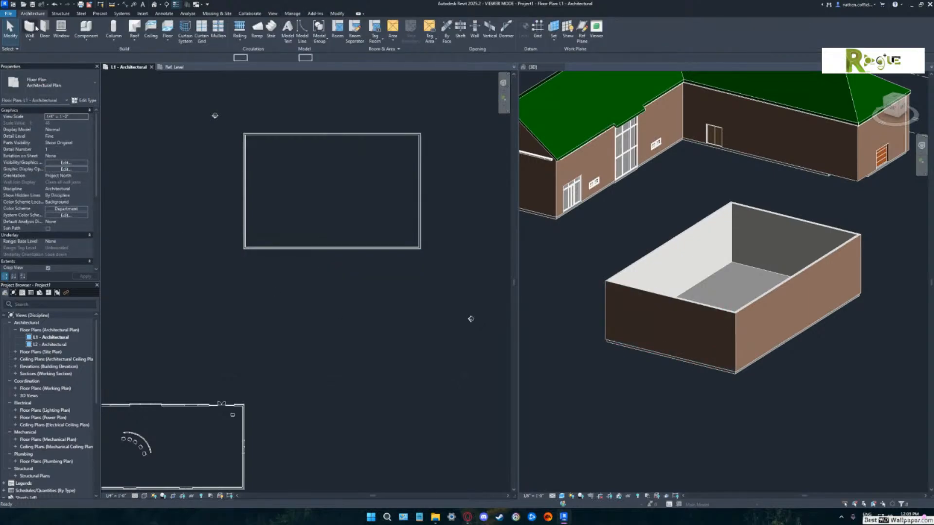
pyautogui.click(36, 28)
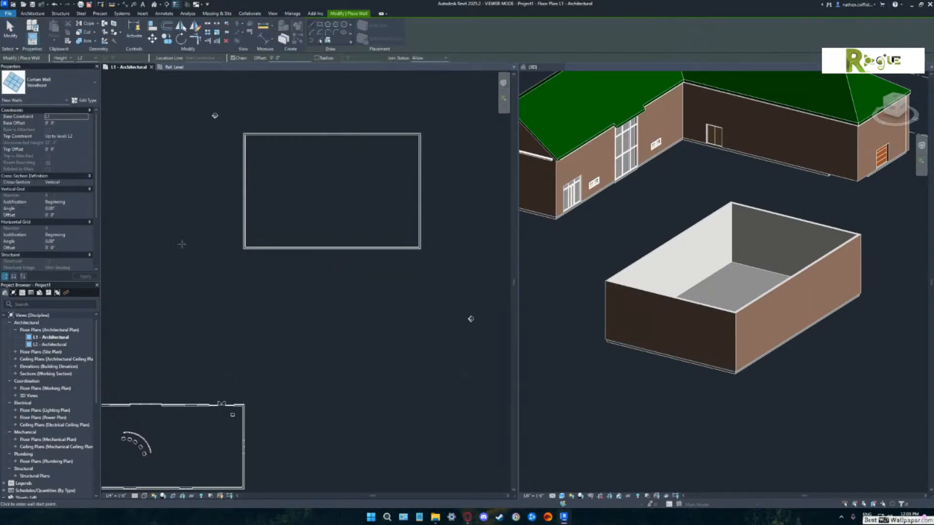
pyautogui.click(198, 318)
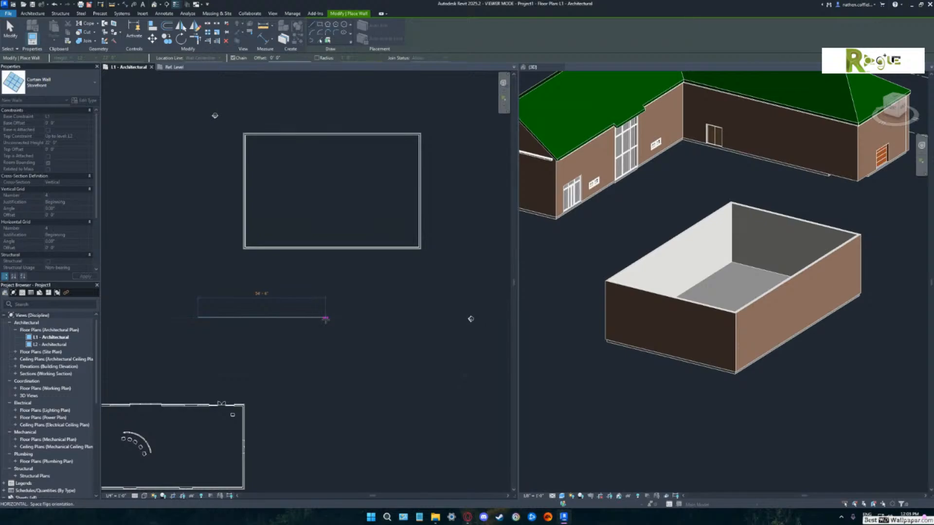
pyautogui.click(325, 318)
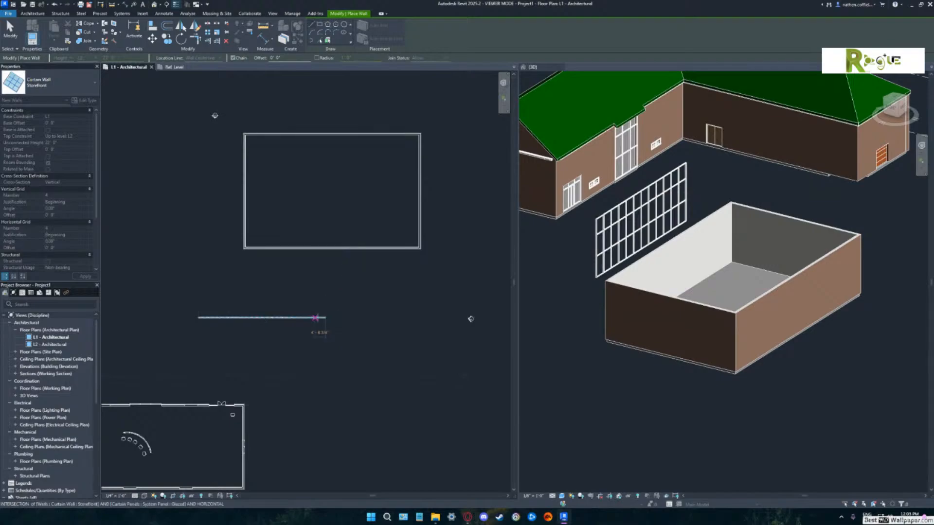
# Start a perpendicular Storefront segment southward from the east end of the horizontal curtain wall and compare its length snapping at close zoom levels.
pyautogui.click(325, 317)
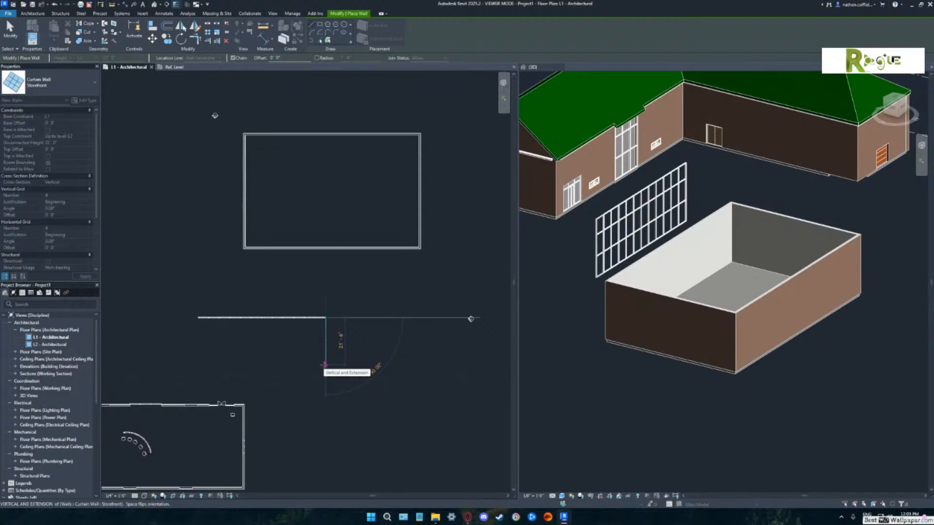
pyautogui.scroll(-3, 324, 365)
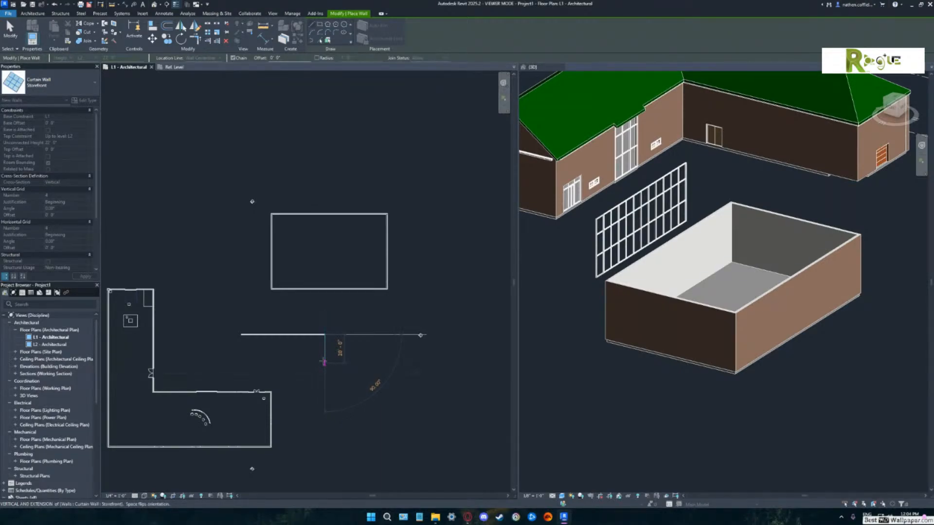
pyautogui.scroll(2, 324, 362)
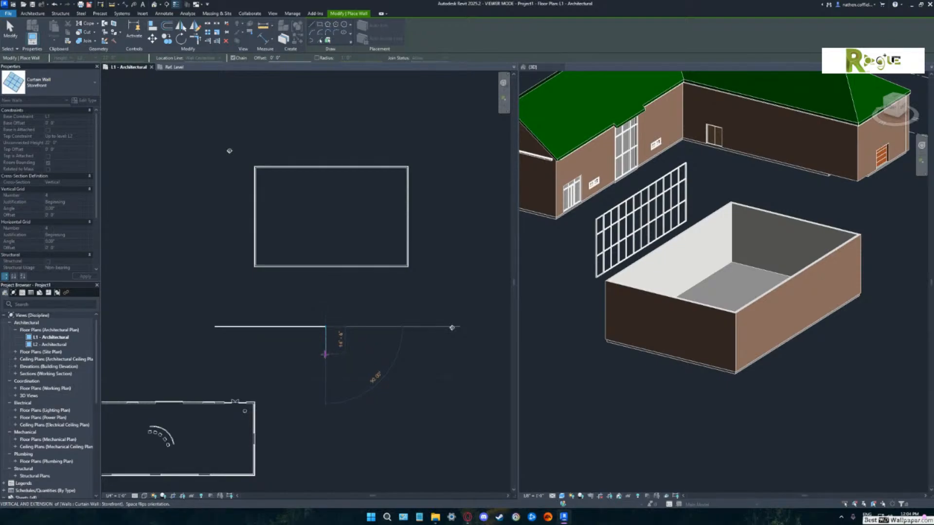
pyautogui.scroll(5, 323, 358)
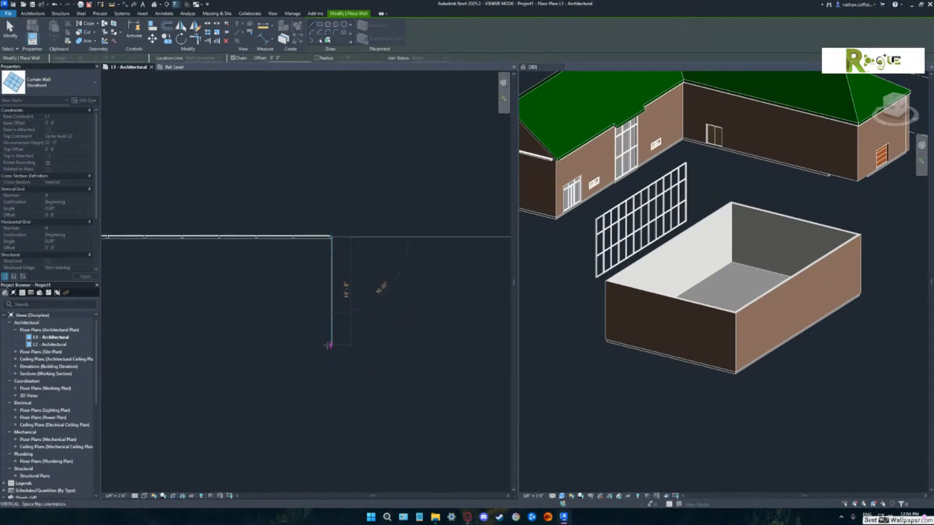
pyautogui.scroll(2, 330, 346)
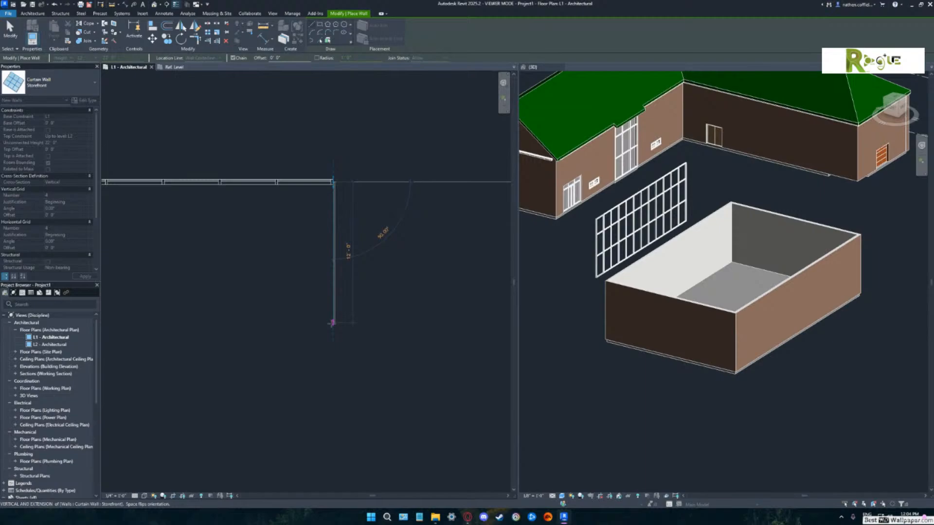
pyautogui.scroll(4, 333, 324)
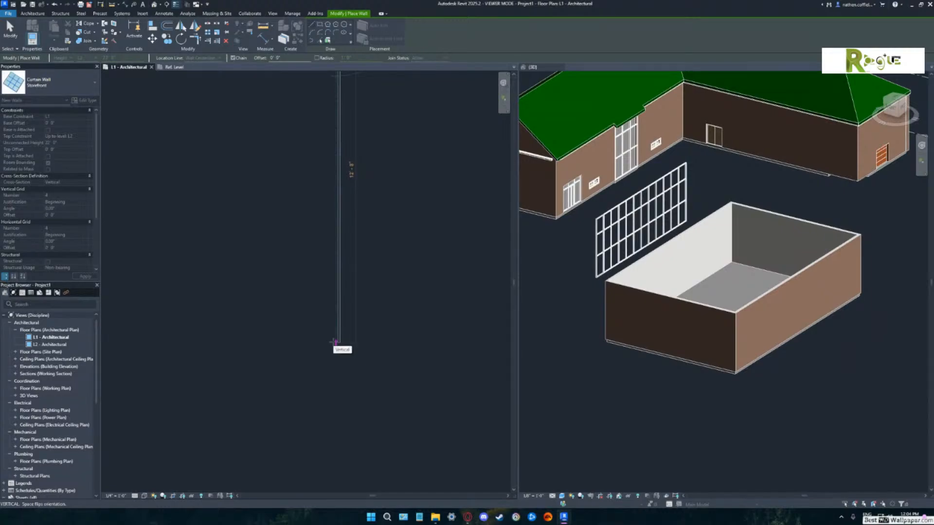
pyautogui.scroll(-1, 334, 348)
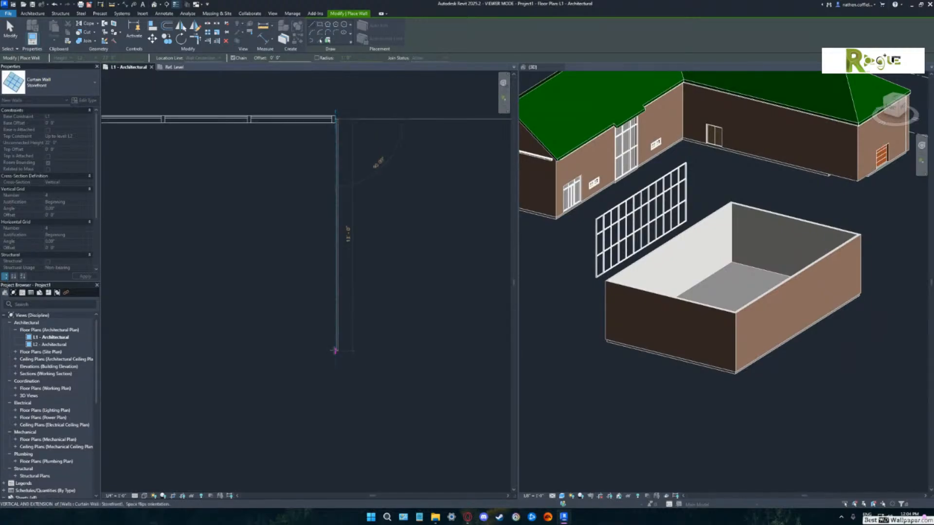
pyautogui.scroll(-1, 333, 349)
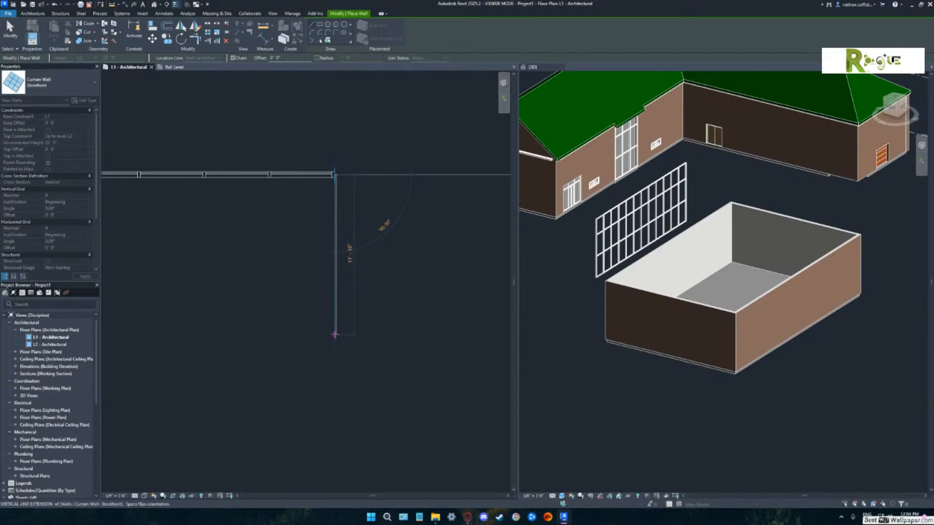
# Examine how the pending vertical segment's length snap increment changes as more of the L1 plan comes into view.
pyautogui.scroll(-3, 334, 334)
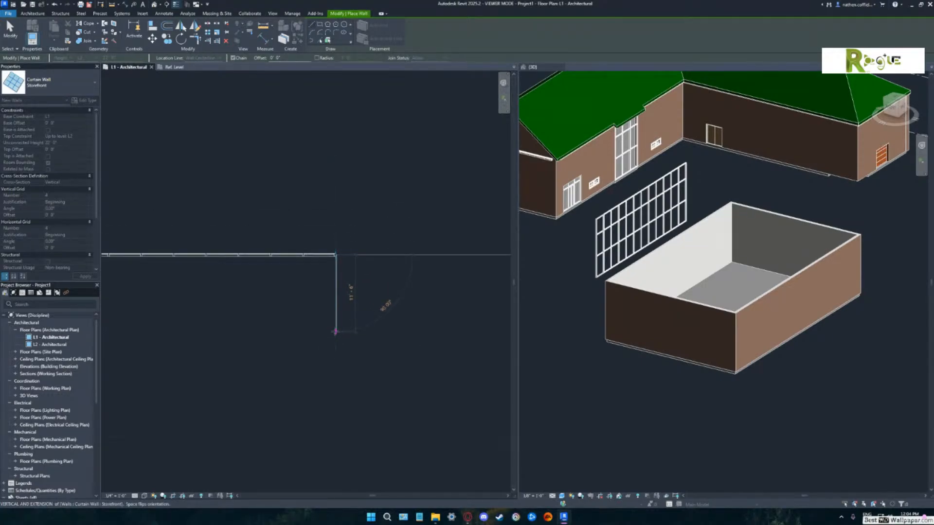
pyautogui.scroll(-2, 335, 331)
pyautogui.scroll(-1, 334, 322)
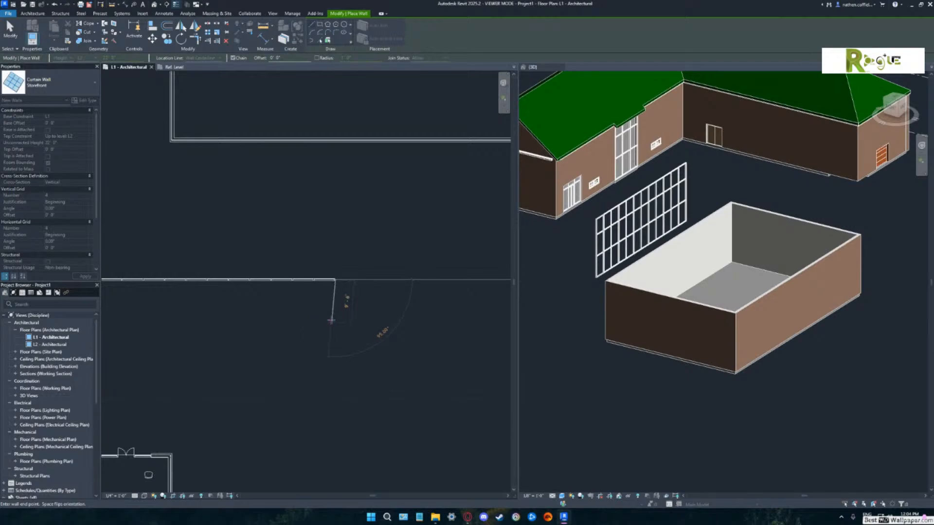
pyautogui.scroll(-3, 331, 321)
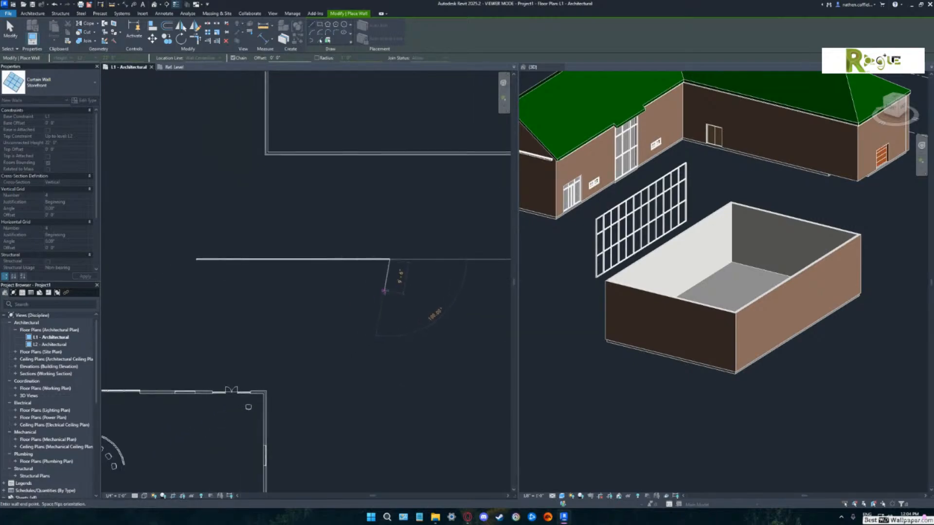
pyautogui.scroll(2, 387, 293)
pyautogui.scroll(-1, 389, 295)
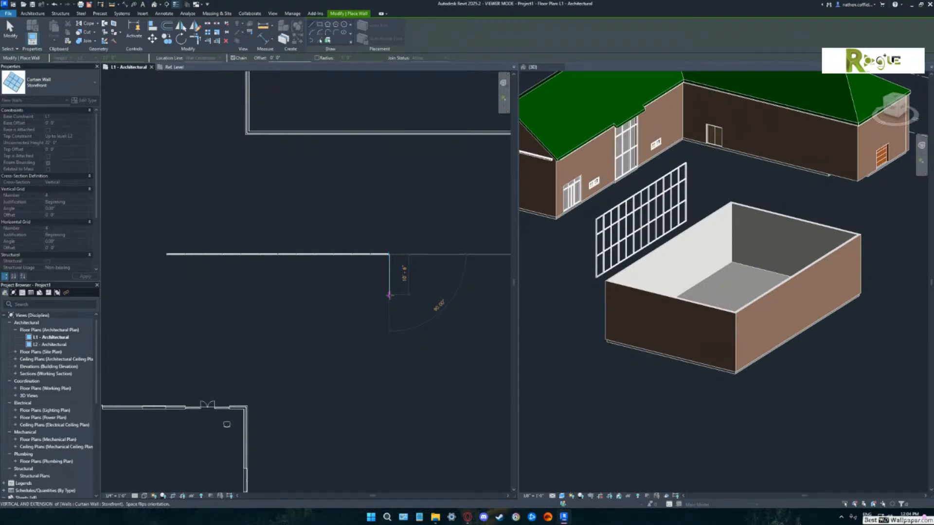
pyautogui.scroll(-1, 389, 296)
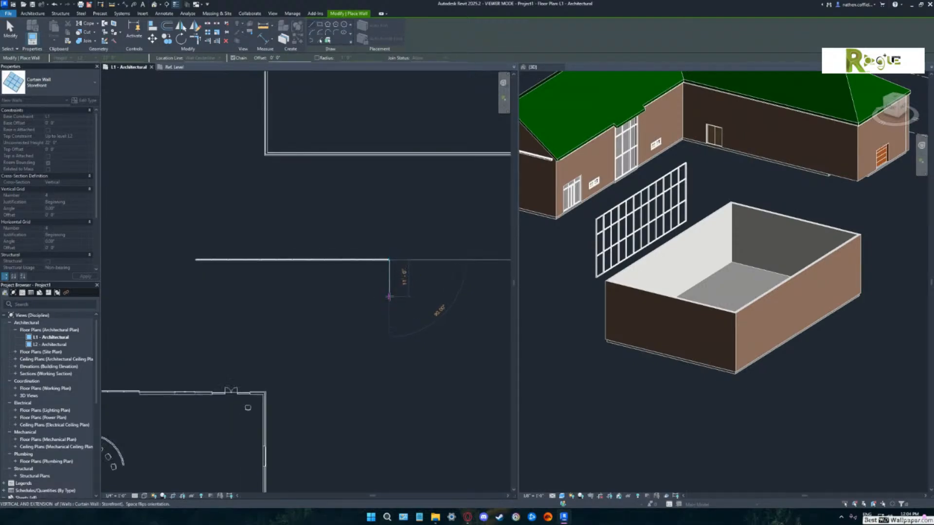
pyautogui.scroll(-1, 389, 296)
pyautogui.scroll(-1, 389, 302)
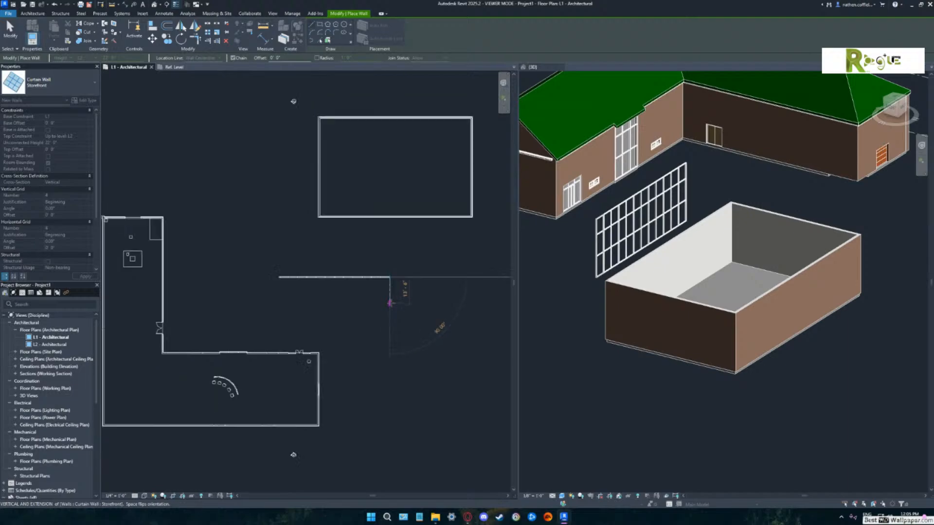
pyautogui.scroll(-1, 390, 303)
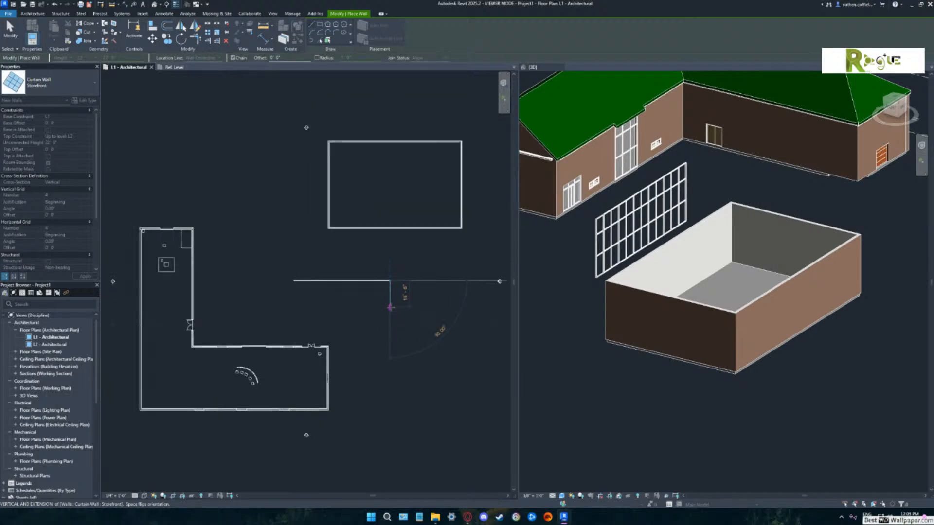
pyautogui.scroll(-1, 390, 307)
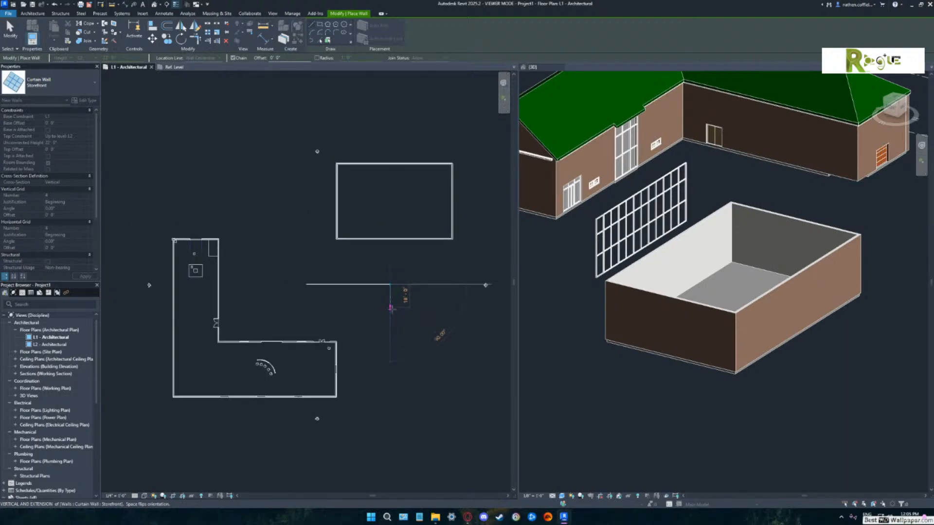
pyautogui.scroll(-1, 390, 308)
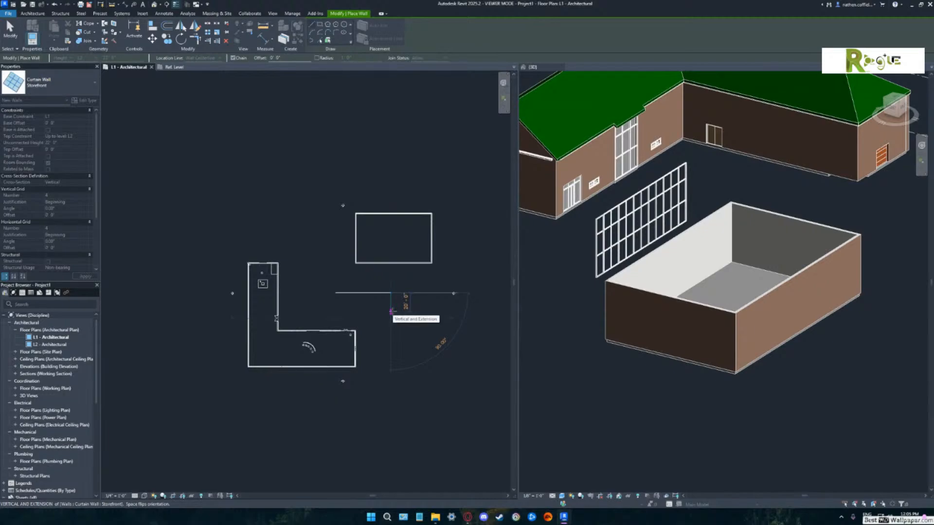
# Place the east Storefront segment about 20 ft long and a parallel south segment about 58 ft long, then end the wall chain.
pyautogui.scroll(4, 391, 312)
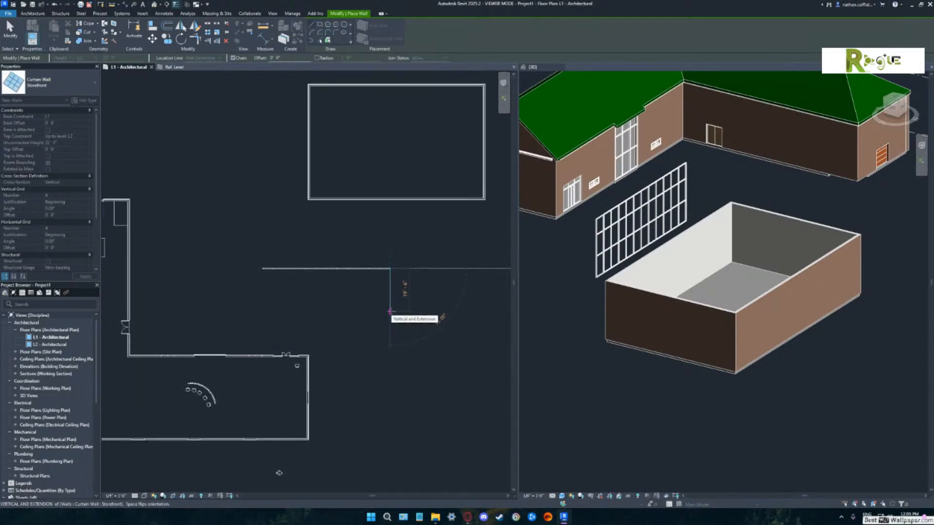
pyautogui.scroll(2, 390, 312)
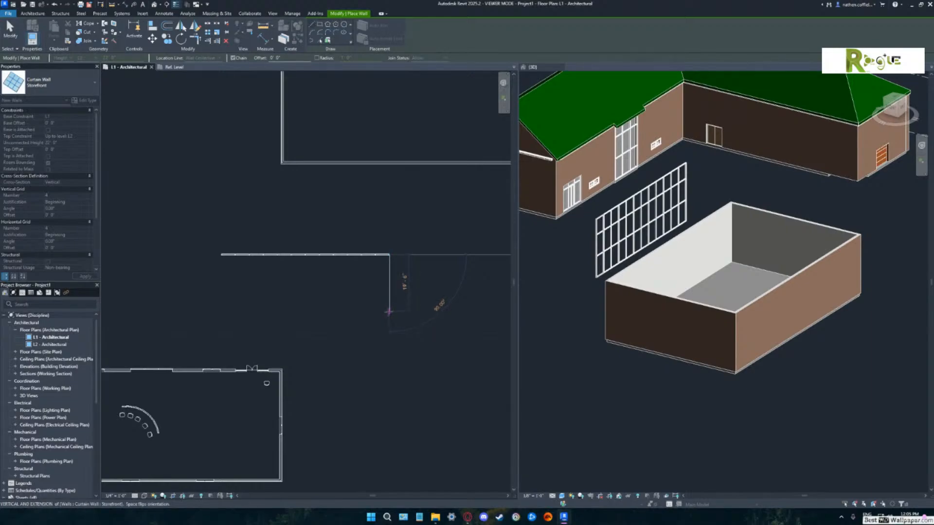
pyautogui.click(389, 312)
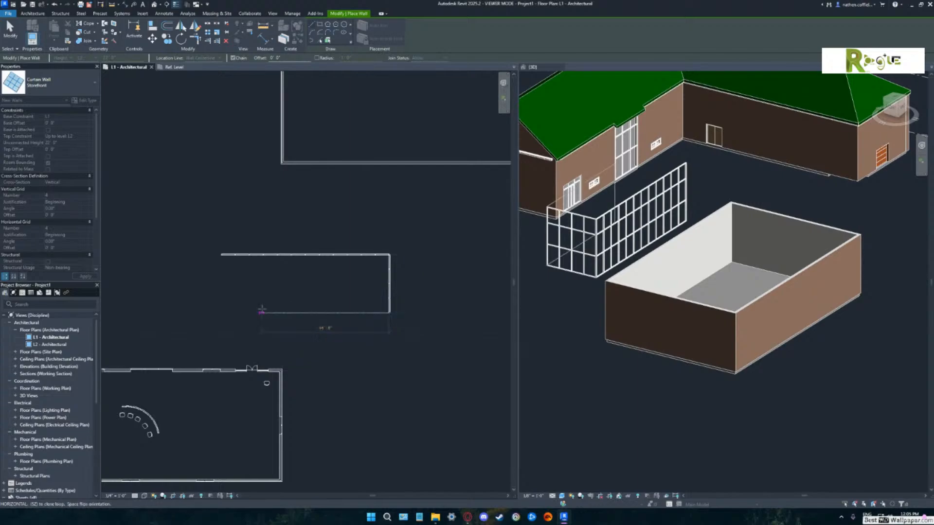
pyautogui.click(220, 311)
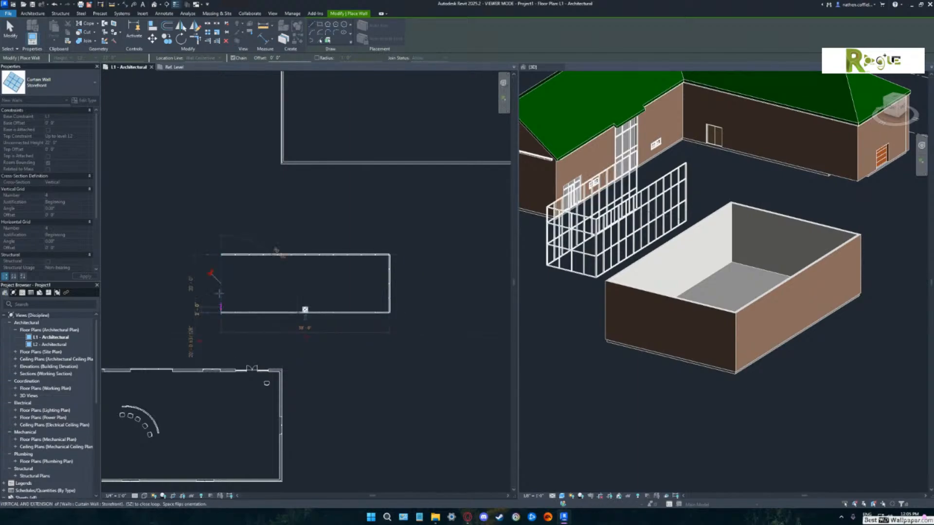
pyautogui.press('Escape')
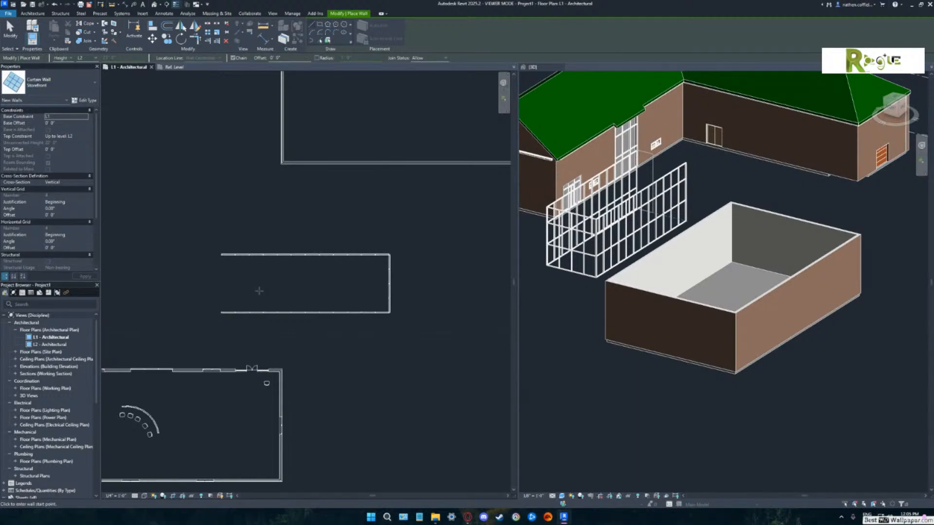
# Draw a horizontal _Not Defined curtain wall about 36 ft long between the Storefront walls and the rectangular building, and finish the wall command.
pyautogui.click(91, 86)
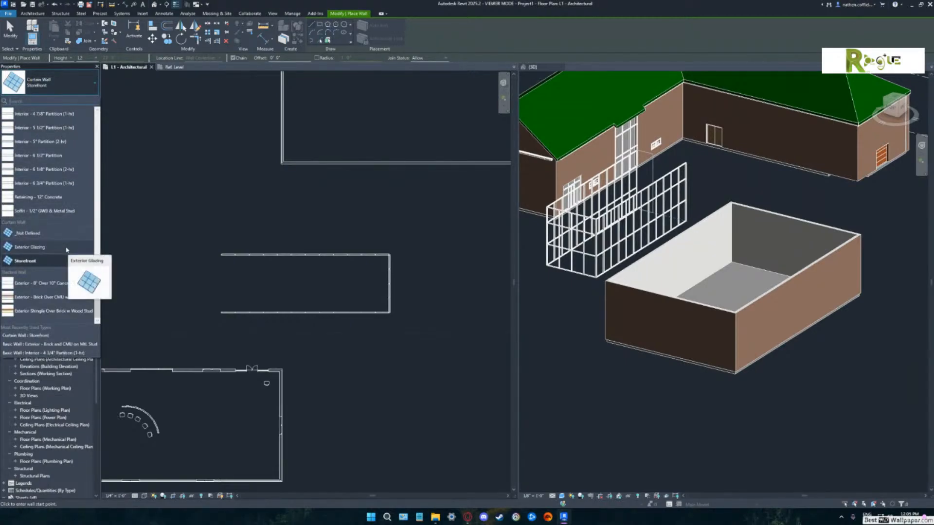
pyautogui.click(44, 234)
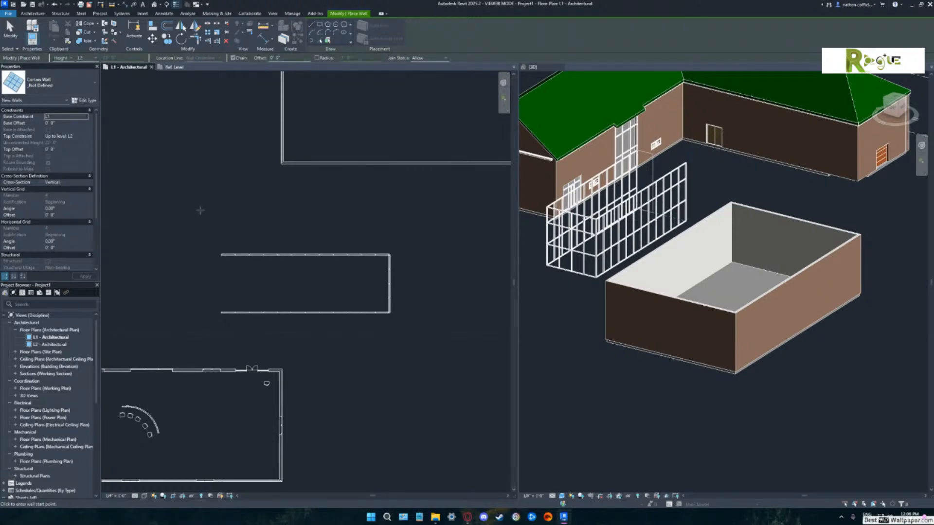
pyautogui.click(200, 210)
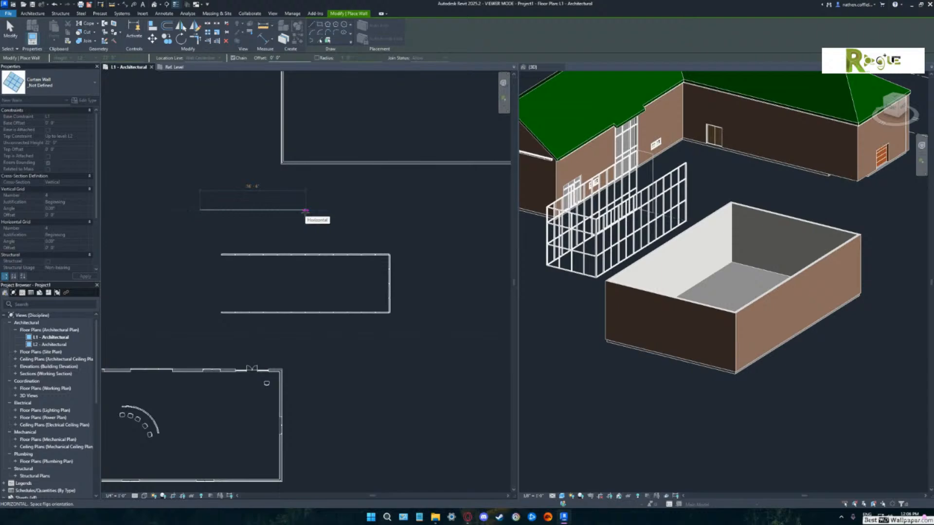
pyautogui.click(305, 211)
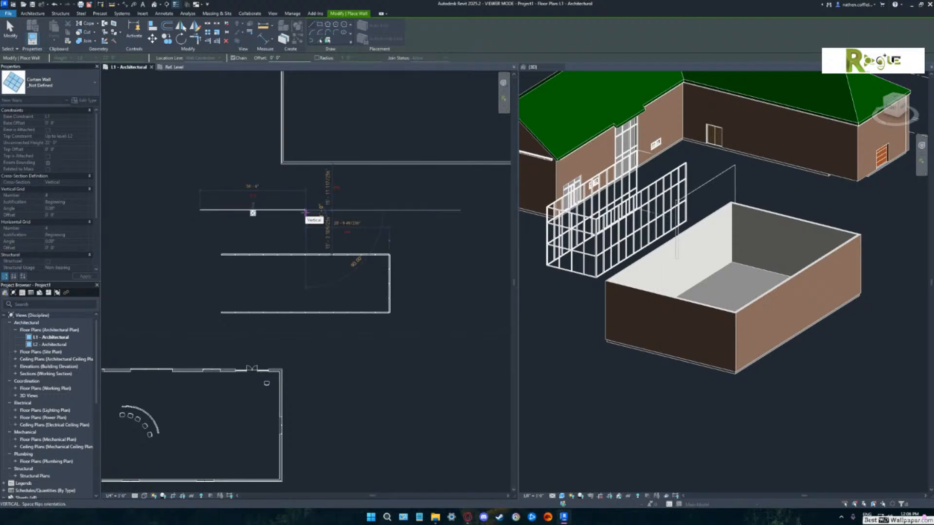
pyautogui.press('Escape')
pyautogui.press('Escape')
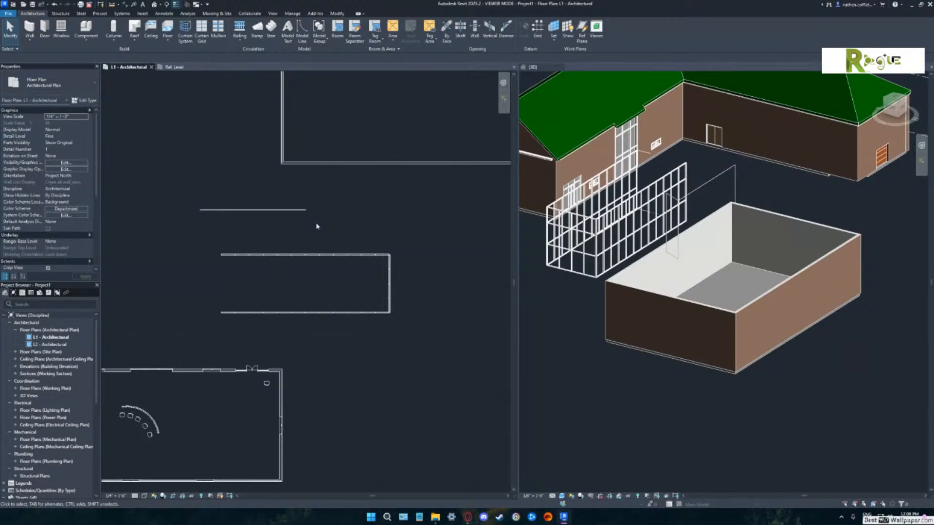
# Examine the type properties of the _Not Defined curtain wall and close them without changes.
pyautogui.click(298, 212)
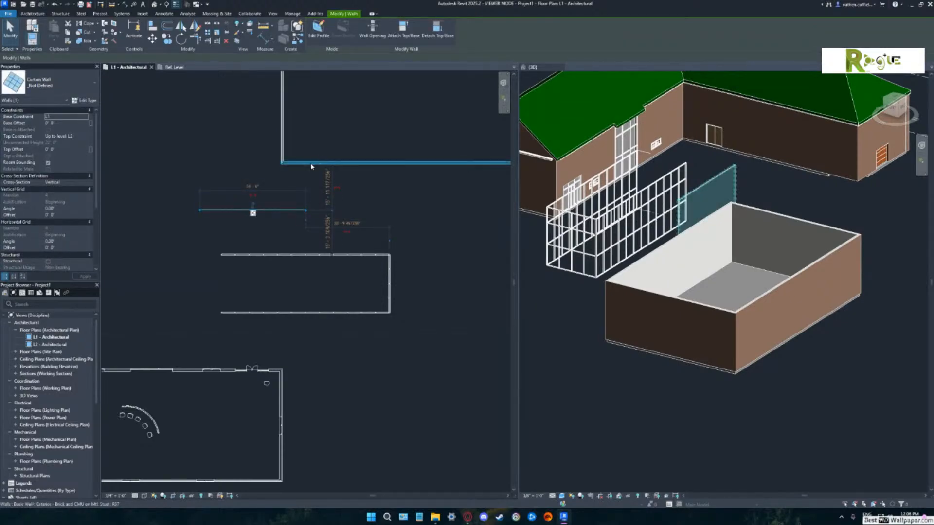
pyautogui.click(86, 101)
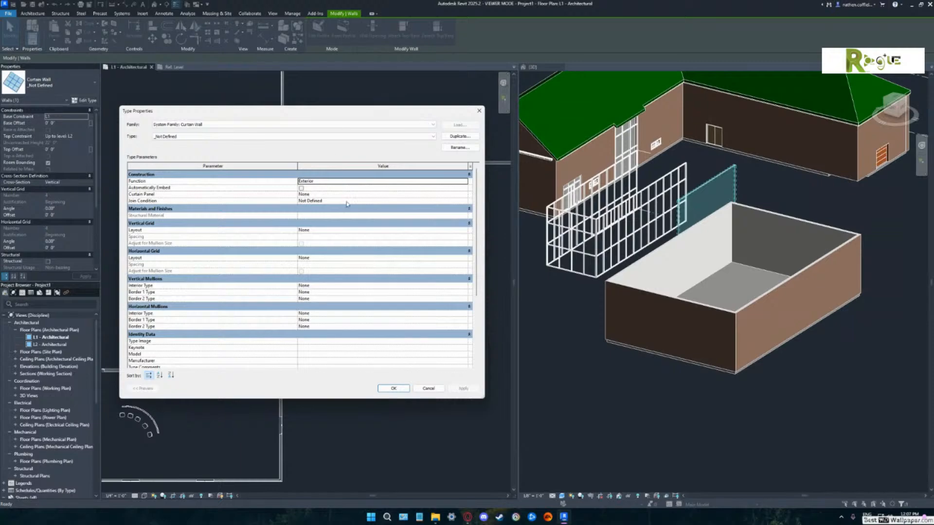
pyautogui.click(428, 388)
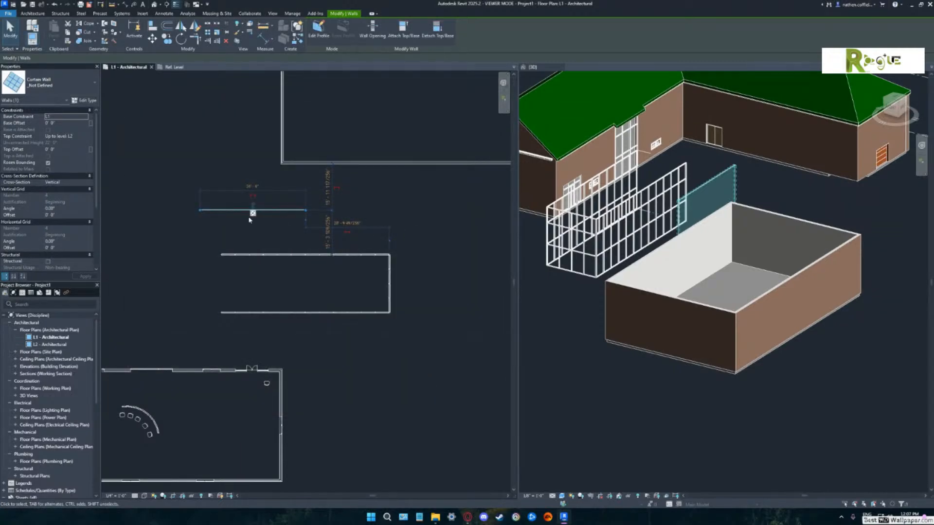
# Place three vertical and two horizontal curtain grid lines across all segments of the _Not Defined curtain wall in the 3D view.
pyautogui.scroll(3, 244, 217)
pyautogui.click(675, 229)
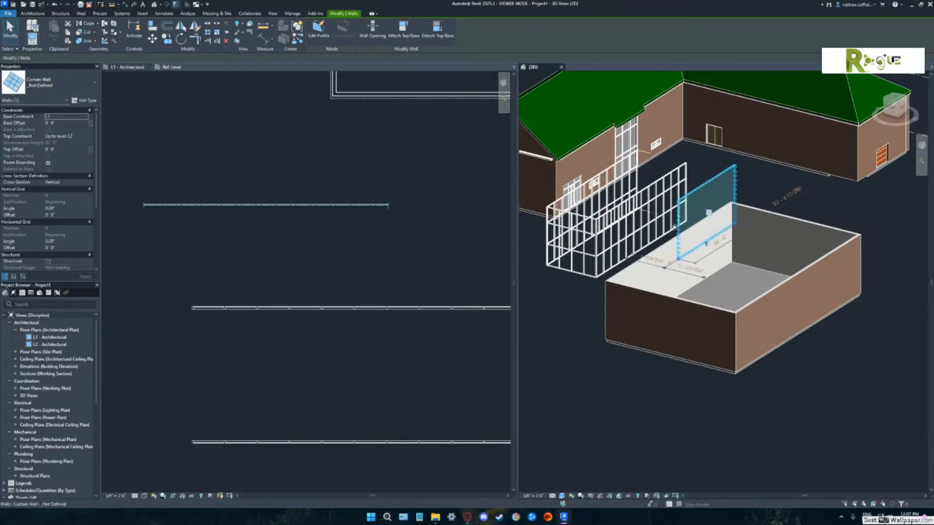
pyautogui.scroll(3, 701, 232)
pyautogui.scroll(3, 702, 233)
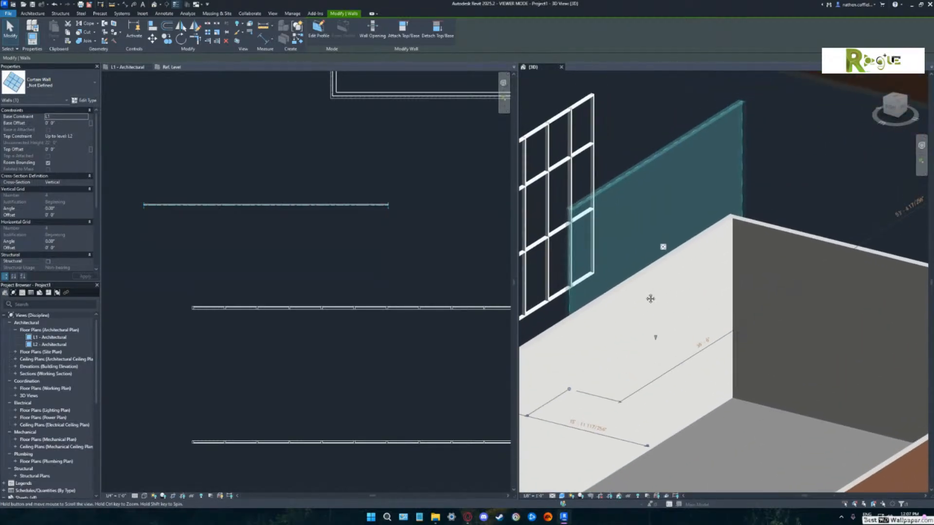
pyautogui.keyDown('shift'); pyautogui.moveTo(651, 291); pyautogui.dragTo(601, 330, button='middle'); pyautogui.keyUp('shift')
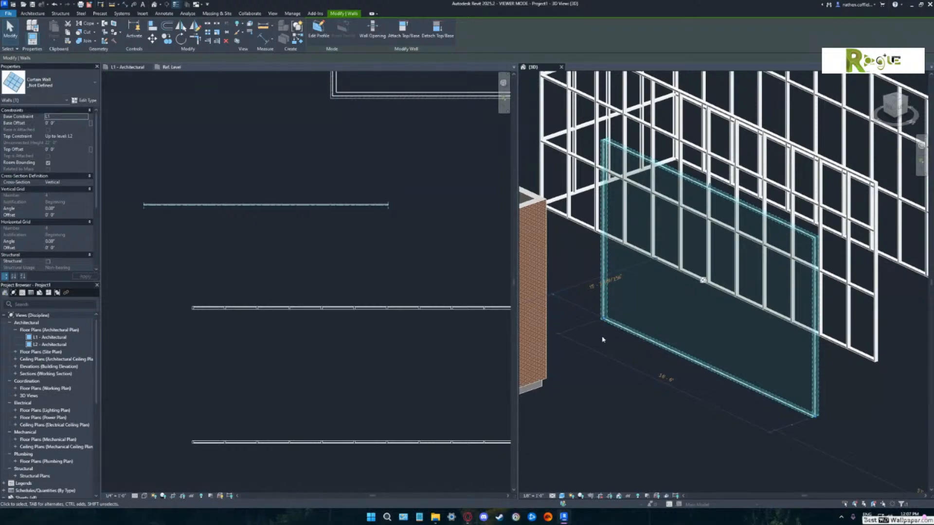
pyautogui.click(602, 338)
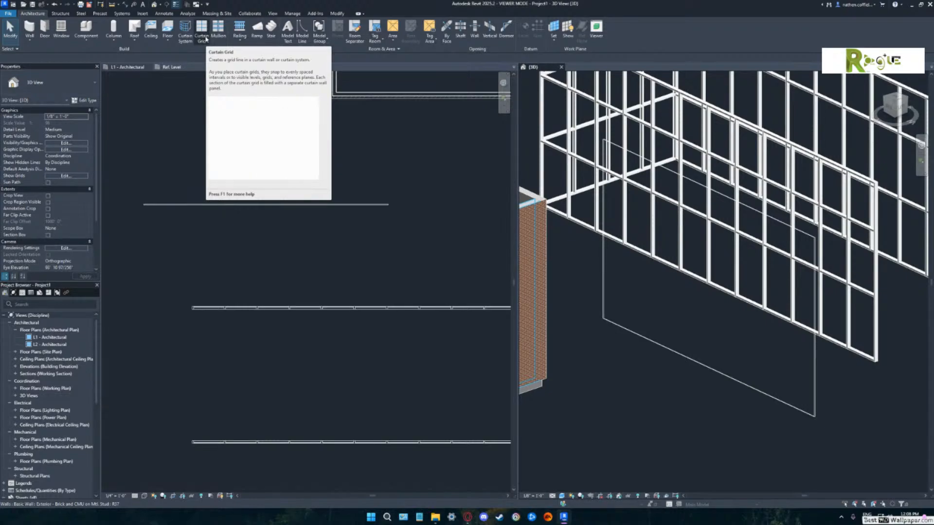
pyautogui.click(206, 39)
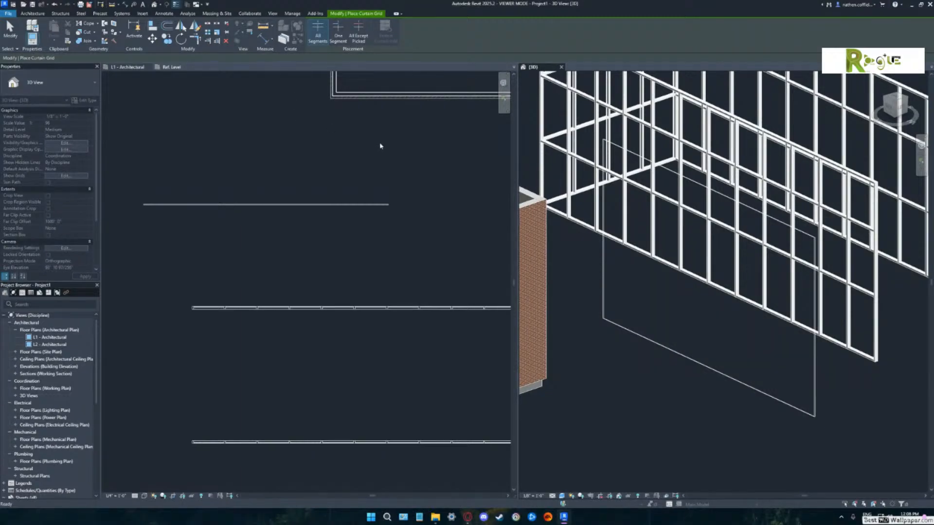
pyautogui.click(633, 332)
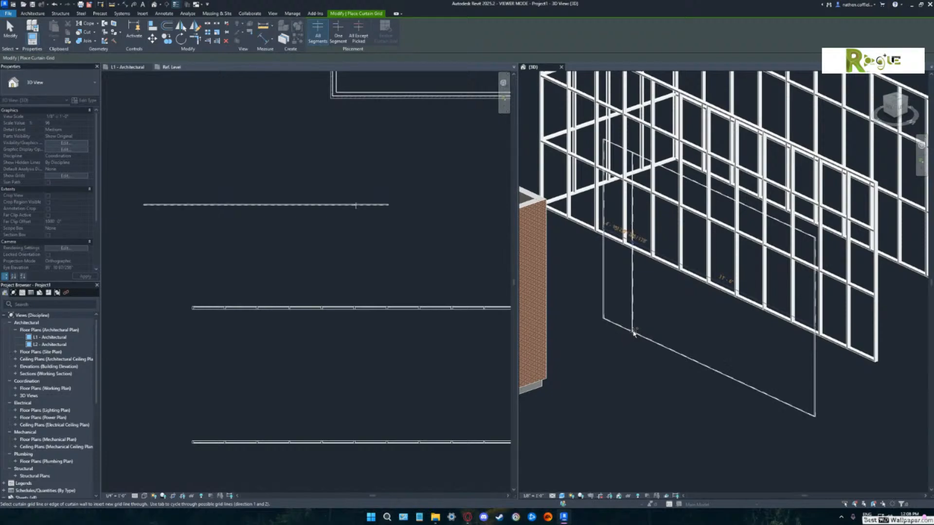
pyautogui.click(663, 344)
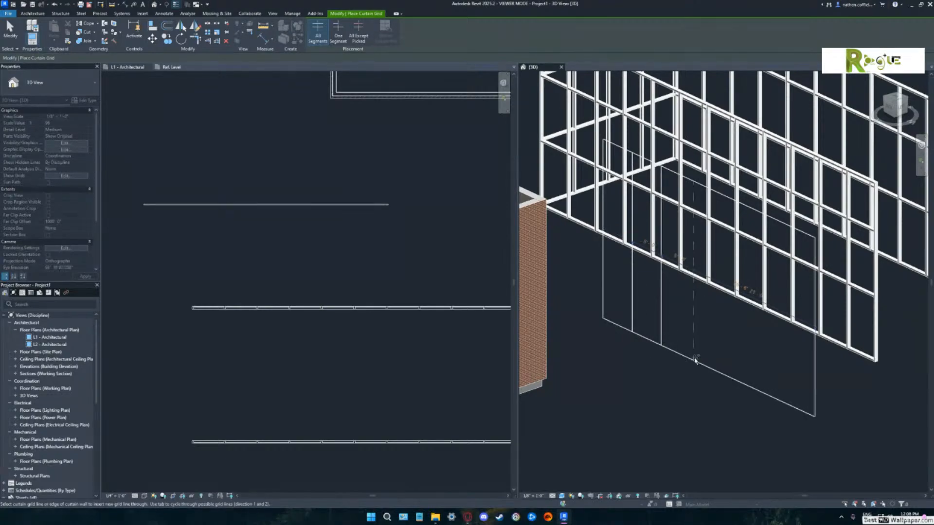
pyautogui.click(689, 358)
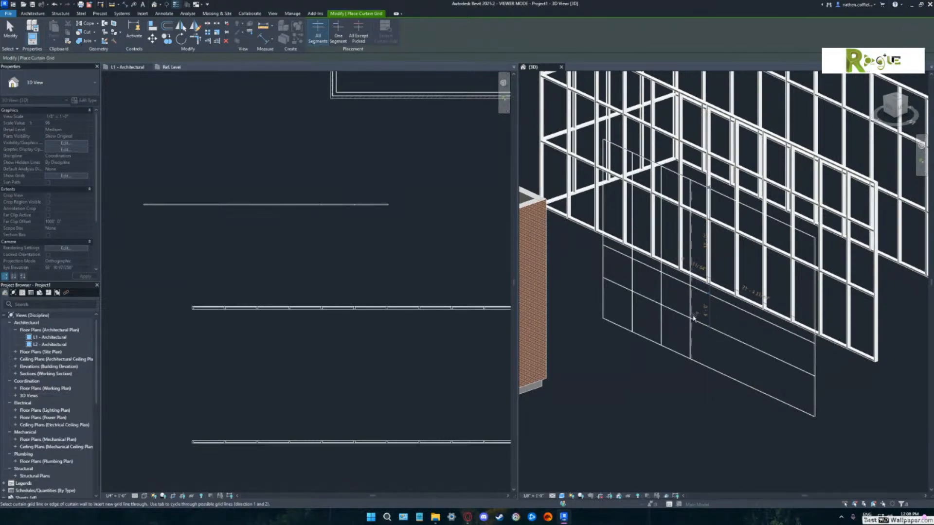
pyautogui.press('Escape')
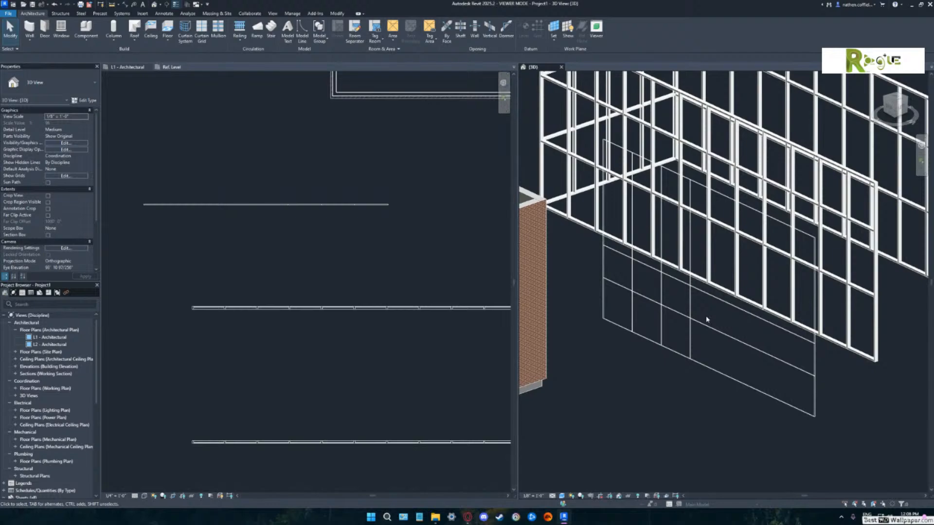
# Add 2.5" x 5" rectangular mullions to all grid lines of the _Not Defined curtain wall at once and finish the command.
pyautogui.click(219, 30)
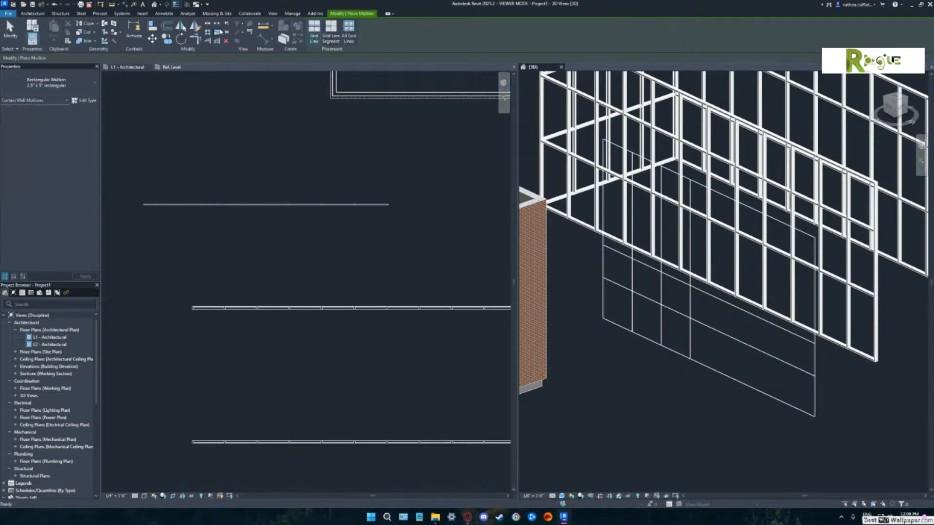
pyautogui.click(314, 32)
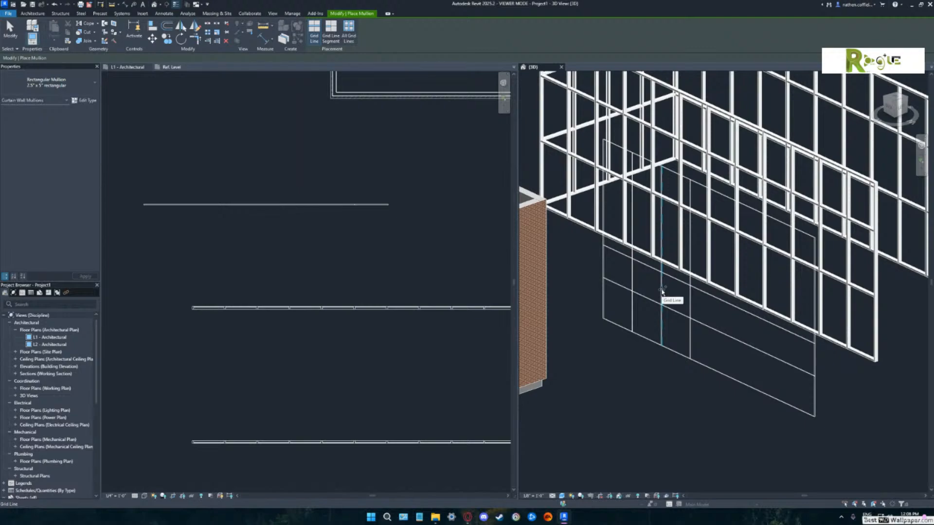
pyautogui.click(350, 42)
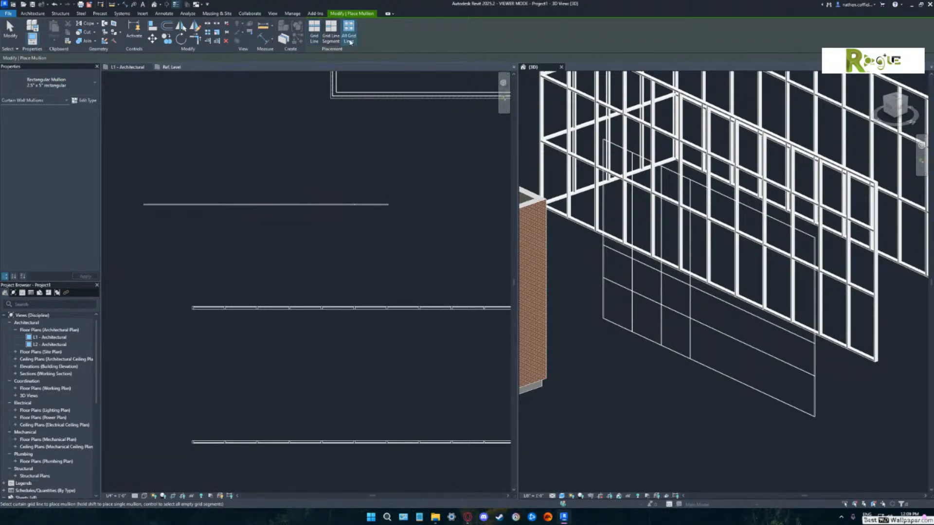
pyautogui.click(605, 248)
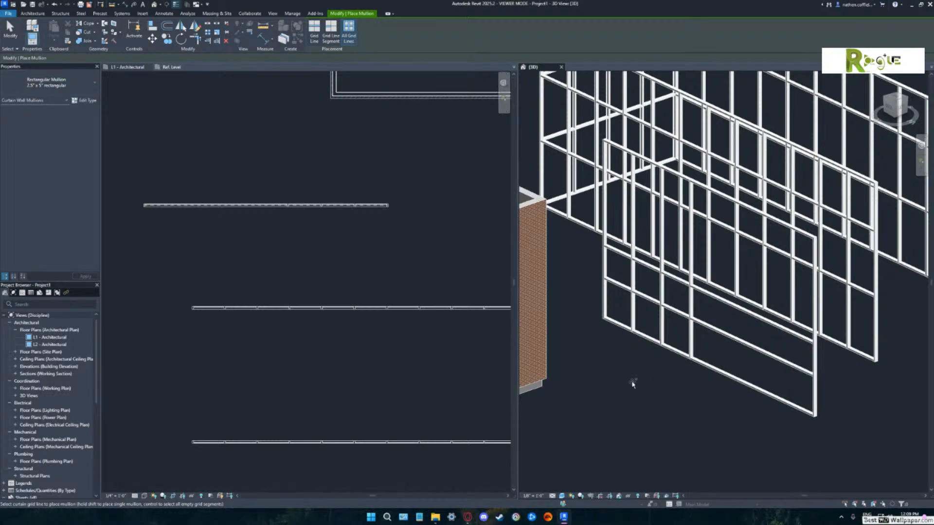
pyautogui.moveTo(637, 389); pyautogui.dragTo(594, 406, button='middle')
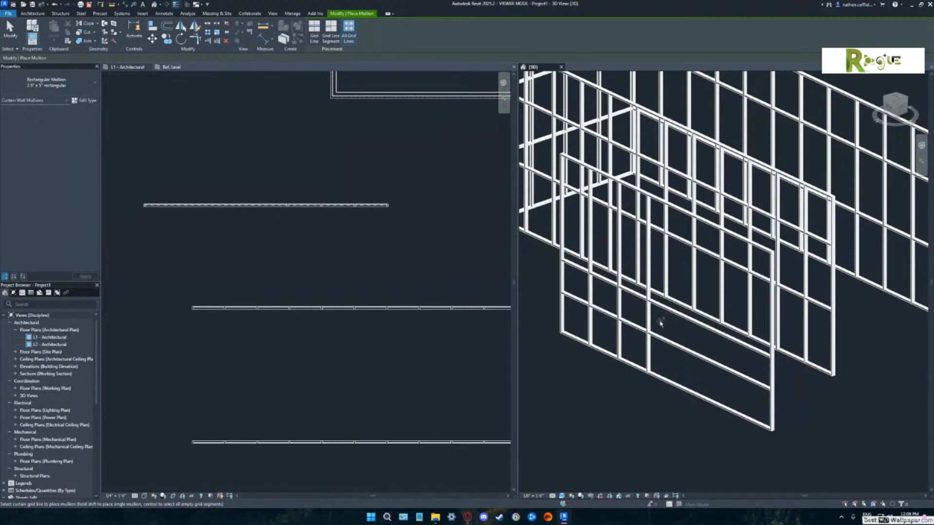
pyautogui.moveTo(662, 323); pyautogui.dragTo(680, 297, button='middle')
pyautogui.press('Escape')
pyautogui.press('Escape')
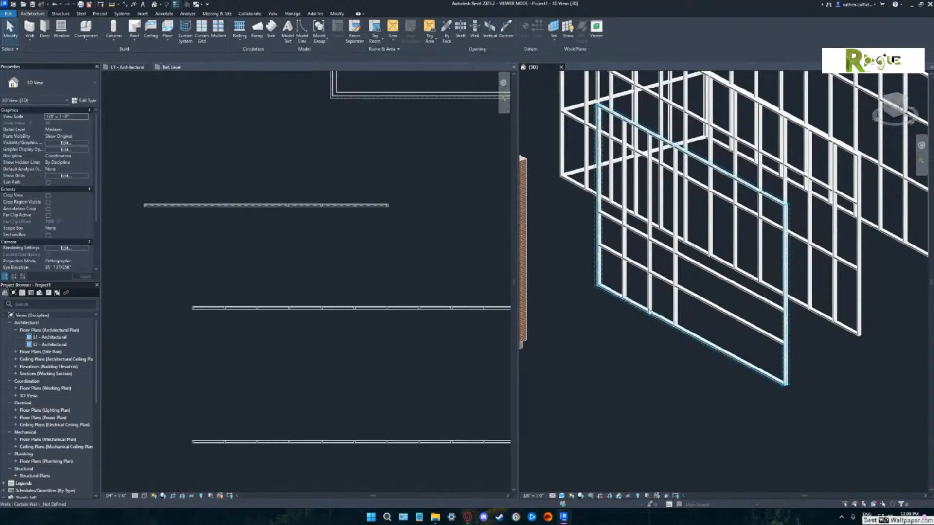
# Select the vertical grid line bordering the wide bay of the _Not Defined wall and nudge it into that bay.
pyautogui.keyDown('shift'); pyautogui.moveTo(642, 326); pyautogui.dragTo(666, 292, button='middle'); pyautogui.keyUp('shift')
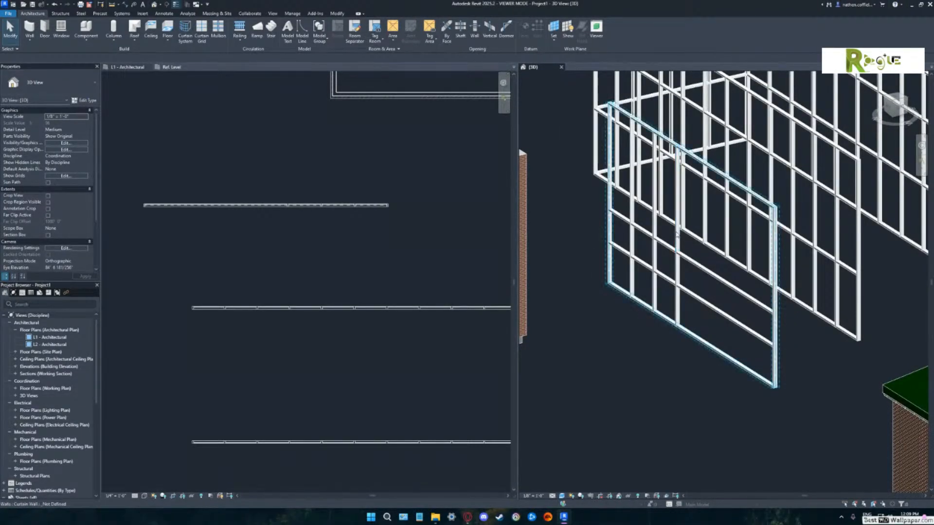
pyautogui.press('Tab')
pyautogui.press('Tab')
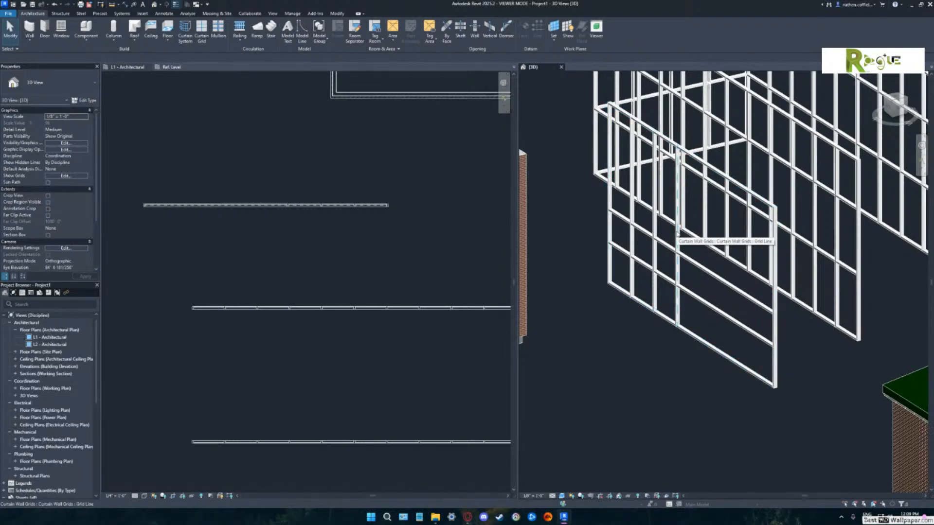
pyautogui.click(677, 234)
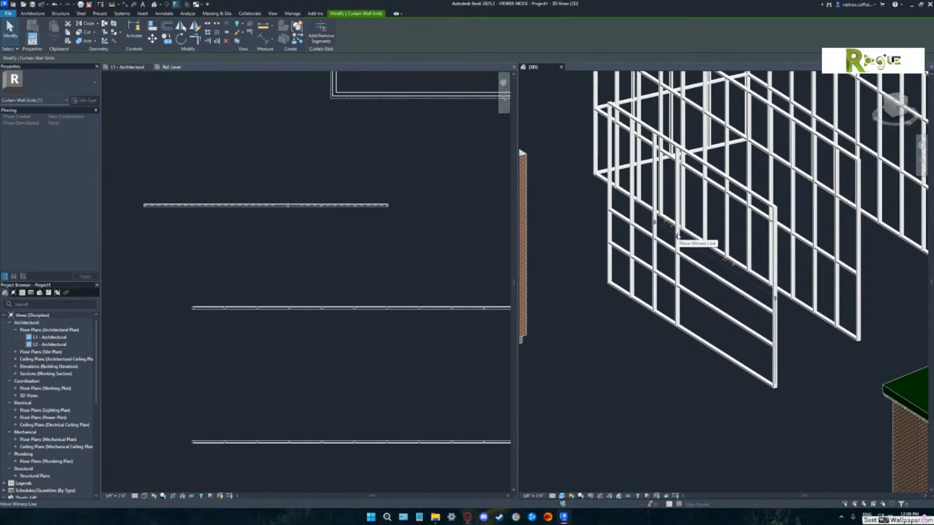
pyautogui.moveTo(678, 237); pyautogui.dragTo(679, 238)
pyautogui.press('Right')
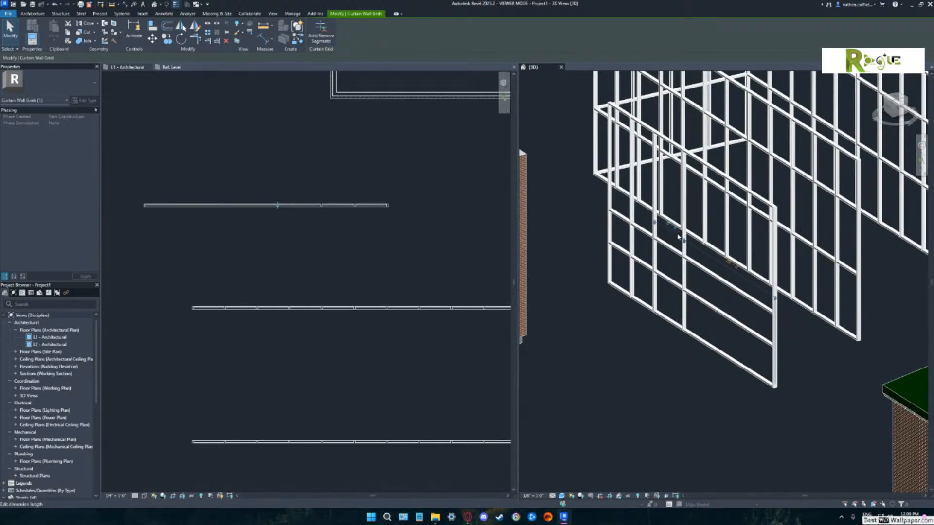
pyautogui.press('Right')
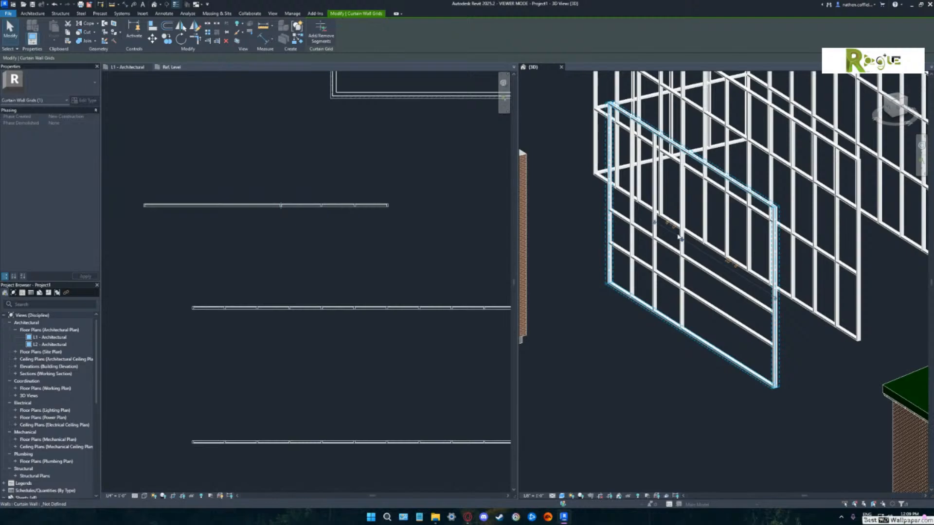
pyautogui.press('Right')
pyautogui.press('Right')
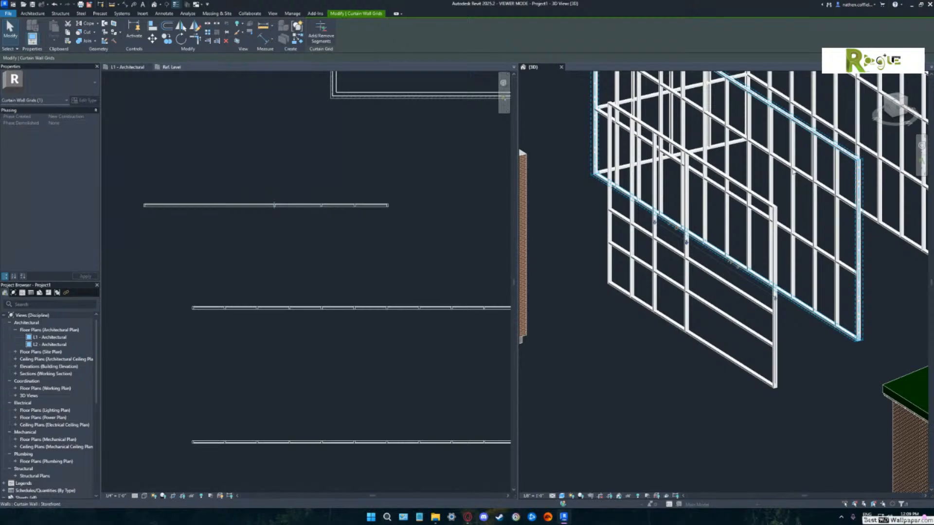
# Select the whole Storefront curtain wall directly behind the _Not Defined wall, cycling from one of its mullions.
pyautogui.click(793, 196)
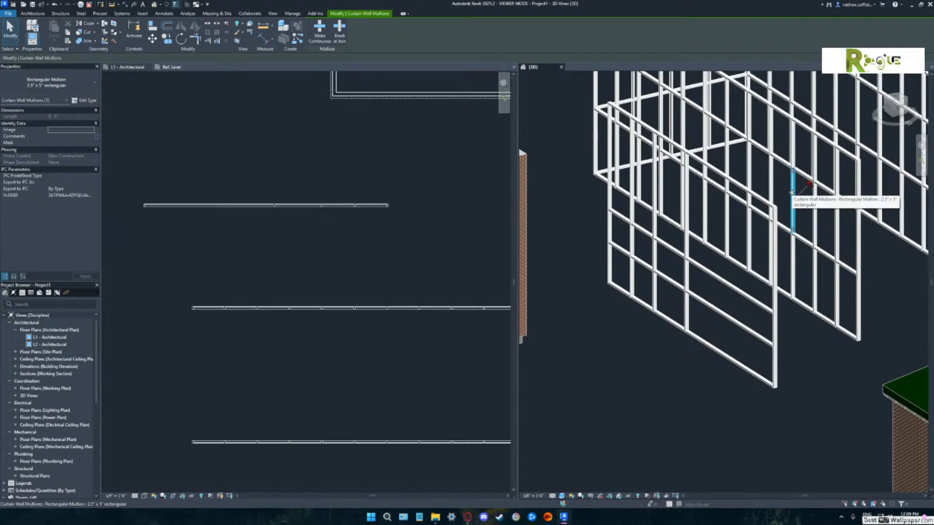
pyautogui.press('Tab')
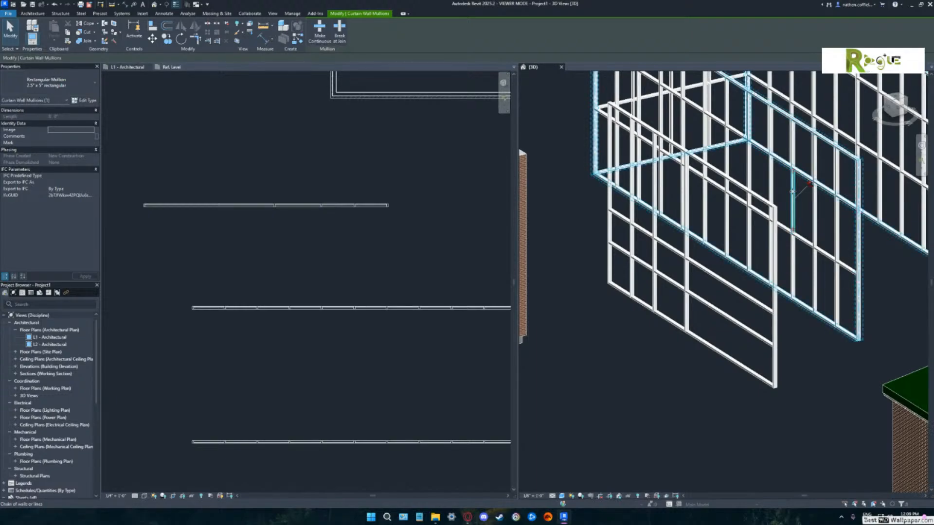
pyautogui.press('Tab')
pyautogui.press('Tab')
pyautogui.press('Tab')
pyautogui.press('Tab')
pyautogui.press('Tab')
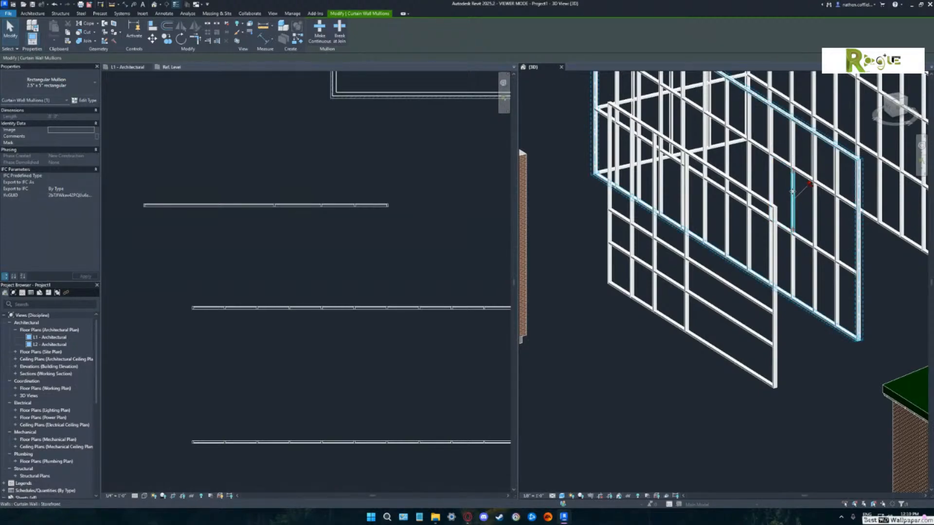
pyautogui.click(792, 193)
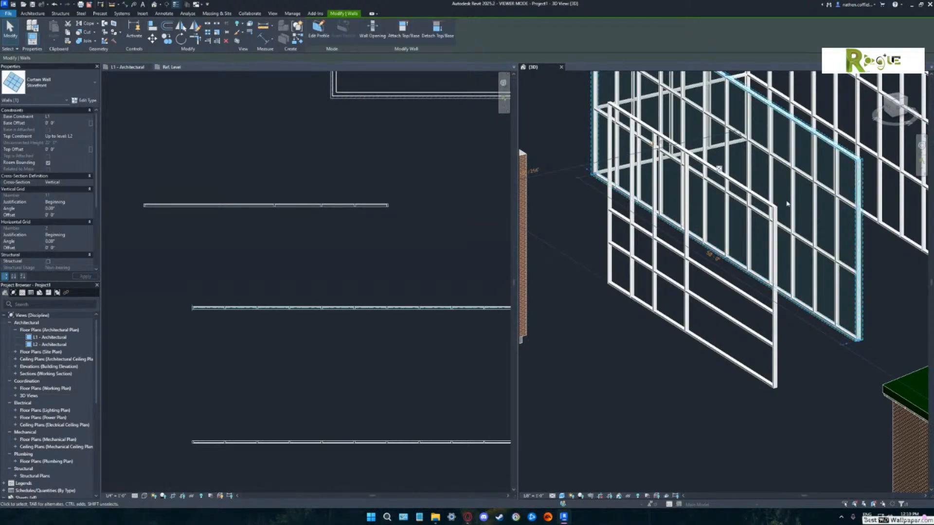
pyautogui.moveTo(787, 203); pyautogui.dragTo(766, 304, button='middle')
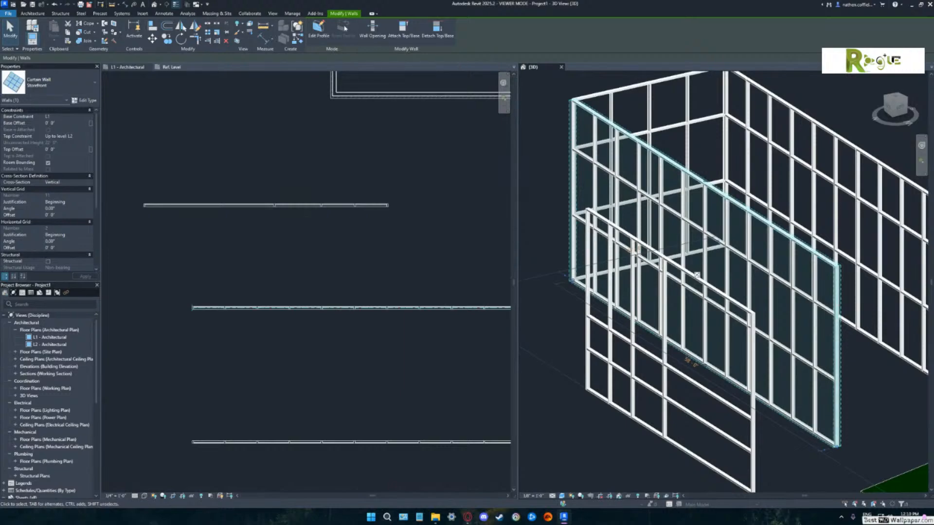
# Examine the Vertical Grid layout options in the Storefront type properties and close them without changes.
pyautogui.click(85, 100)
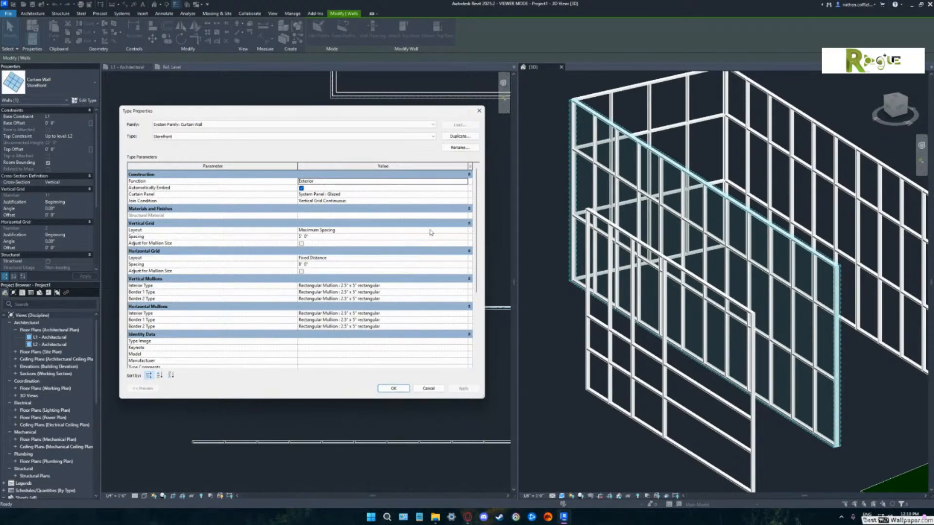
pyautogui.click(464, 233)
pyautogui.click(464, 233)
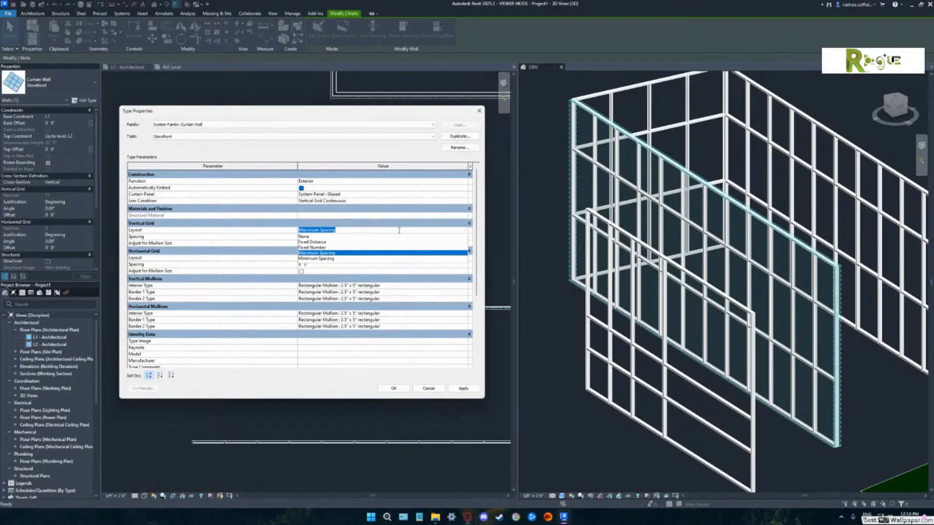
pyautogui.click(465, 232)
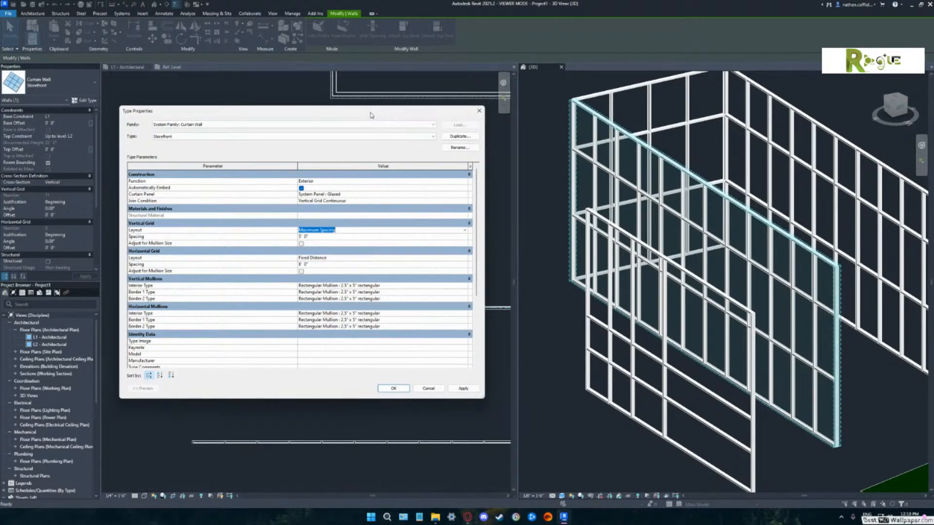
pyautogui.click(346, 230)
pyautogui.click(428, 389)
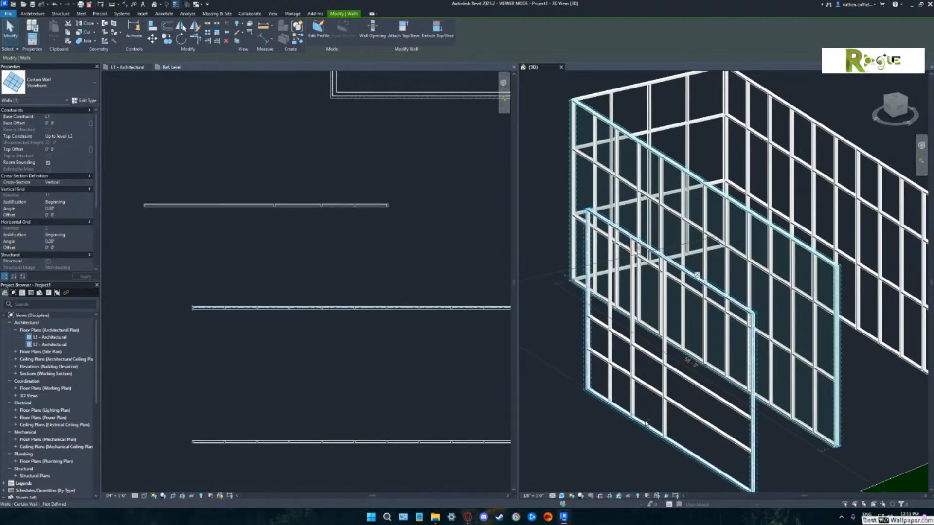
# Change the selected Storefront wall's type to _Not Defined, accepting the non-associated gridlines instead of deleting them.
pyautogui.keyDown('shift'); pyautogui.moveTo(654, 426); pyautogui.dragTo(662, 402, button='middle'); pyautogui.keyUp('shift')
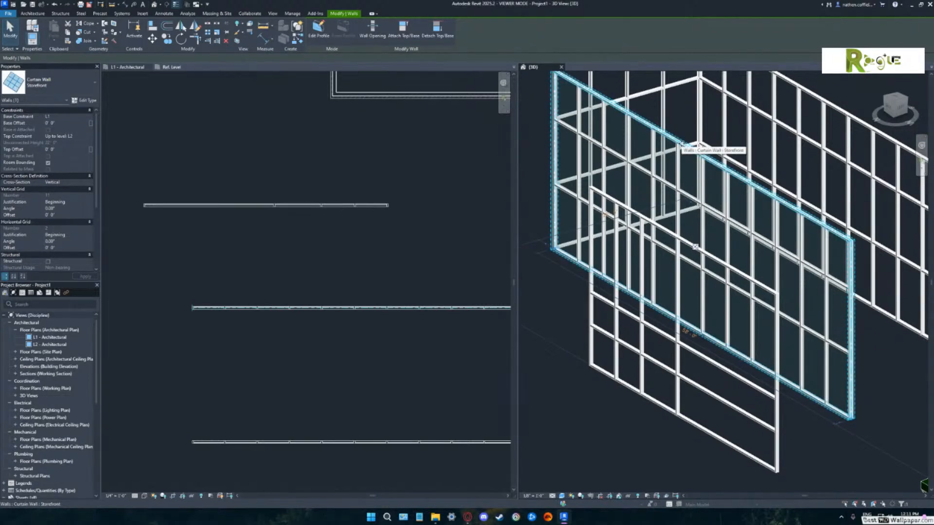
pyautogui.click(87, 83)
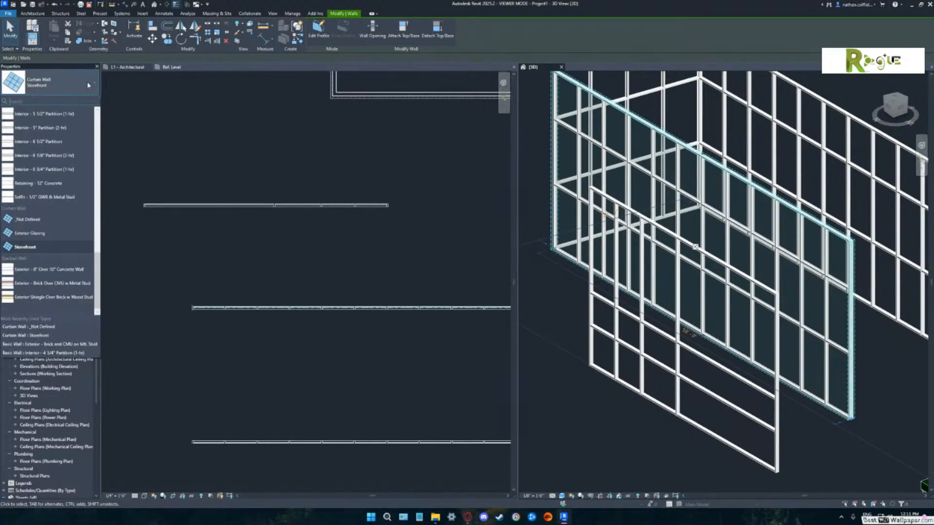
pyautogui.click(46, 220)
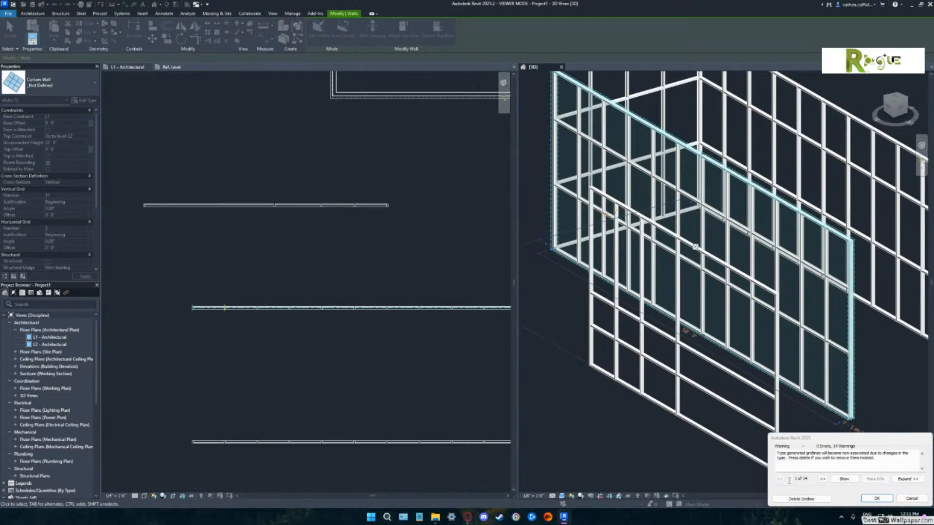
pyautogui.click(875, 499)
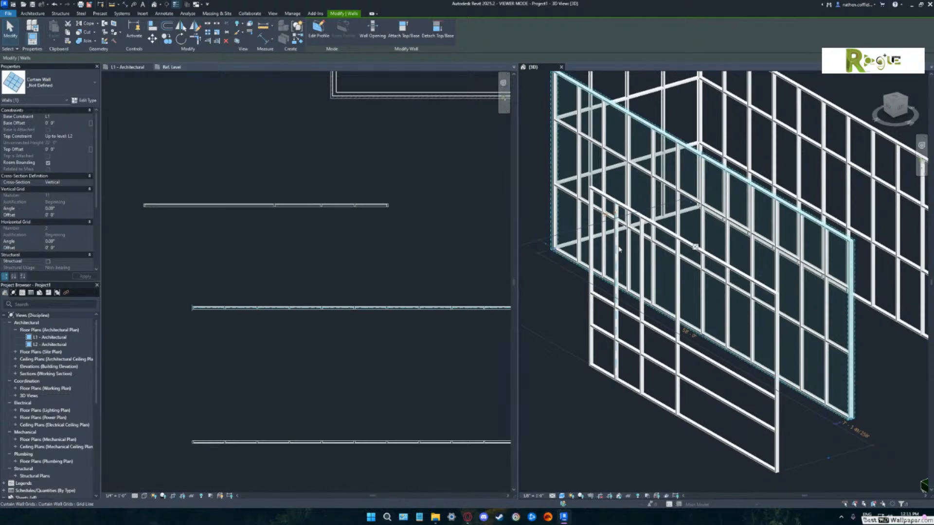
pyautogui.keyDown('shift'); pyautogui.moveTo(806, 353); pyautogui.dragTo(737, 413, button='middle'); pyautogui.keyUp('shift')
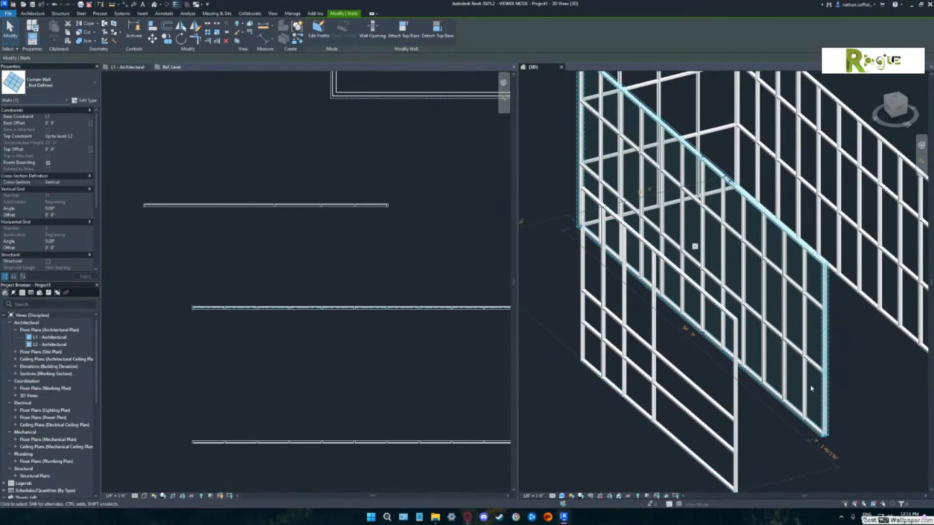
# Delete the shorter freestanding curtain wall at the front of the 3D view, together with its grids and mullions.
pyautogui.keyDown('shift'); pyautogui.moveTo(824, 346); pyautogui.dragTo(817, 364, button='middle'); pyautogui.keyUp('shift')
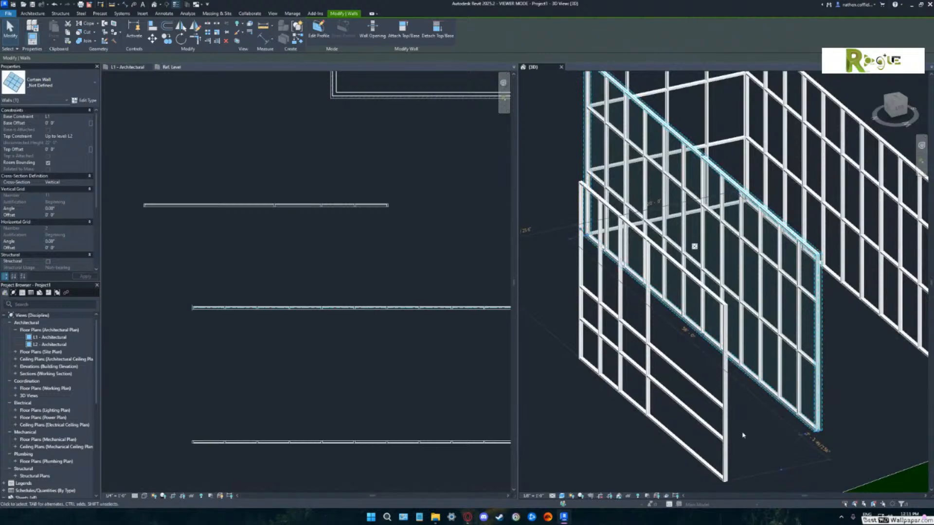
pyautogui.moveTo(740, 436); pyautogui.dragTo(578, 360)
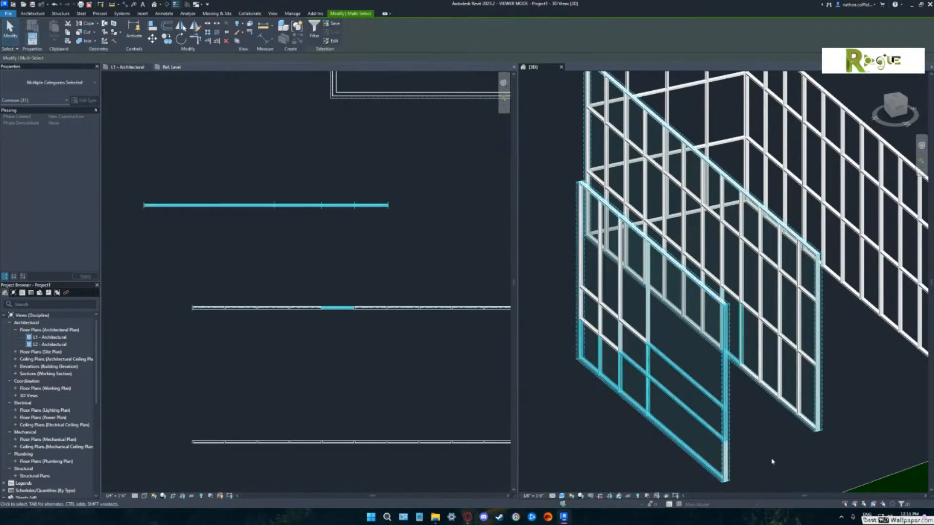
pyautogui.click(724, 430)
pyautogui.press('Delete')
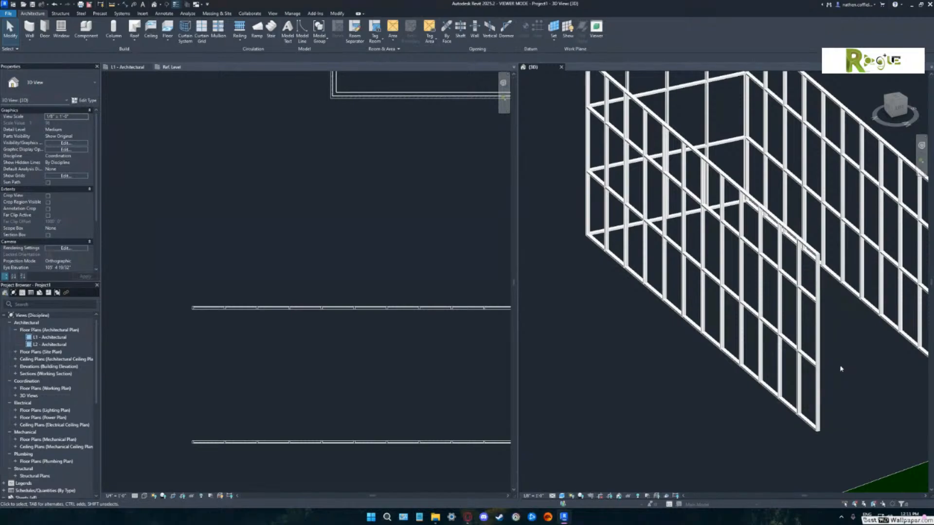
# Select the vertical grid line near the middle of the remaining front _Not Defined curtain wall, then clear the selection.
pyautogui.keyDown('shift'); pyautogui.moveTo(827, 363); pyautogui.dragTo(849, 373, button='middle'); pyautogui.keyUp('shift')
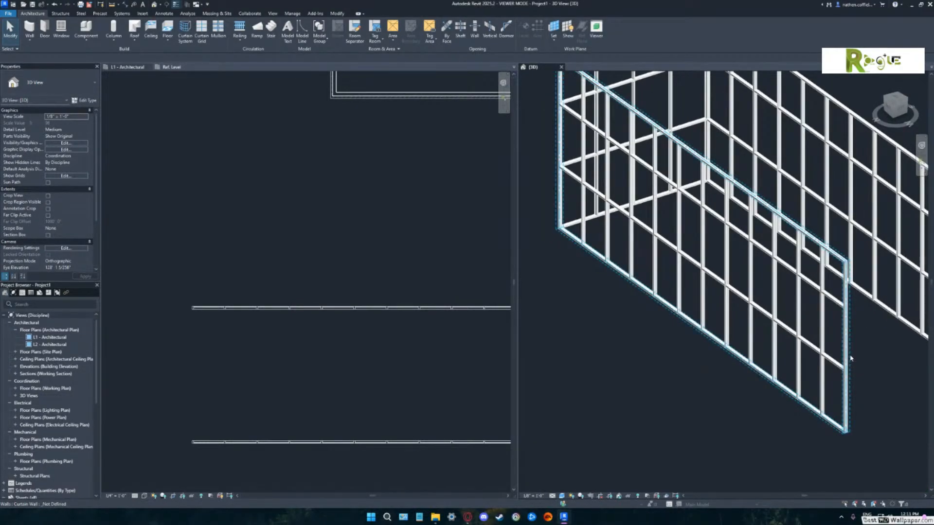
pyautogui.click(692, 284)
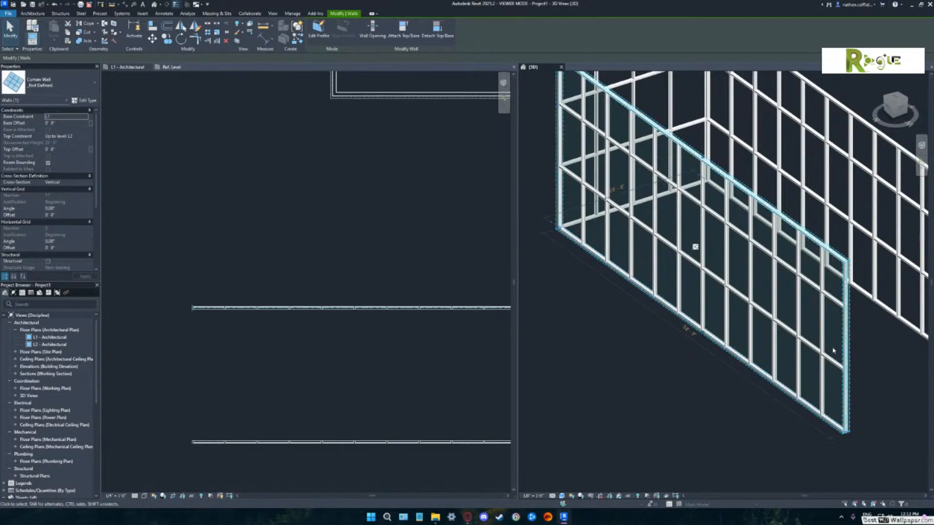
pyautogui.keyDown('shift'); pyautogui.moveTo(671, 350); pyautogui.dragTo(703, 362, button='middle'); pyautogui.keyUp('shift')
pyautogui.scroll(1, 677, 341)
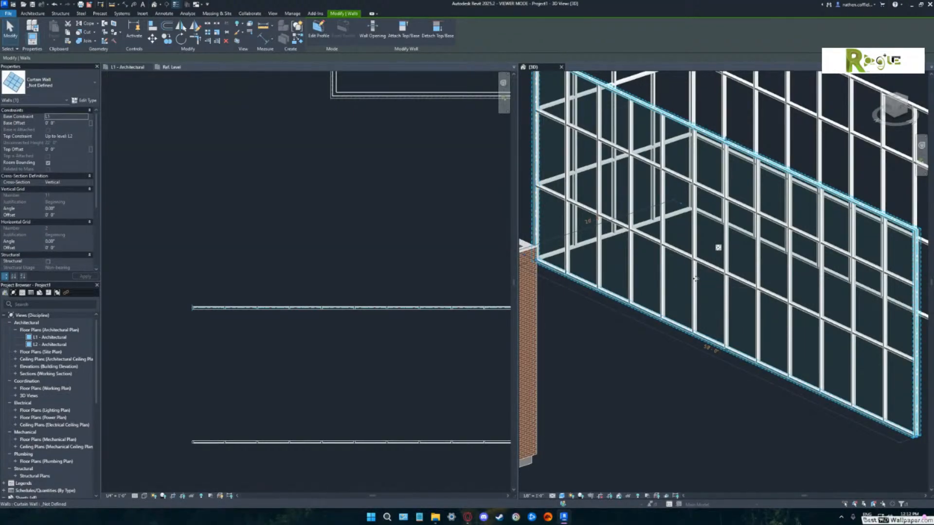
pyautogui.press('Tab')
pyautogui.press('Tab')
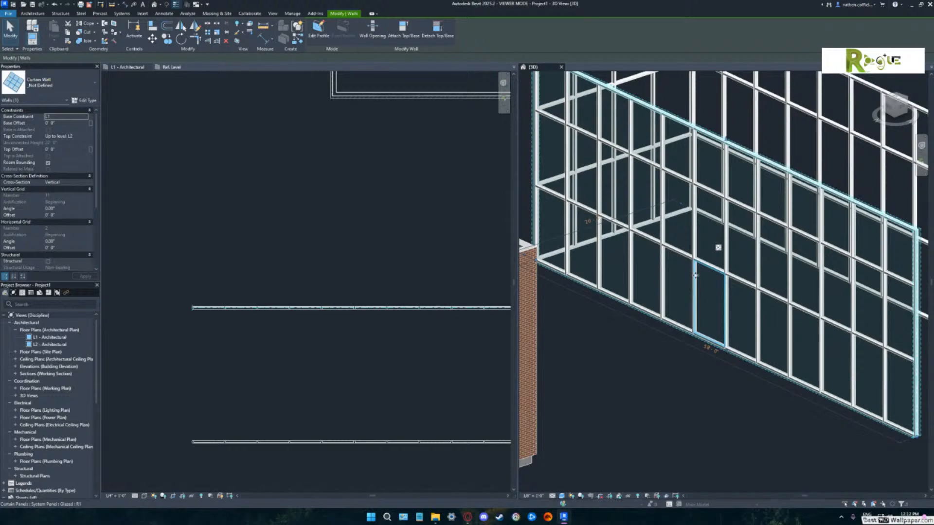
pyautogui.press('Tab')
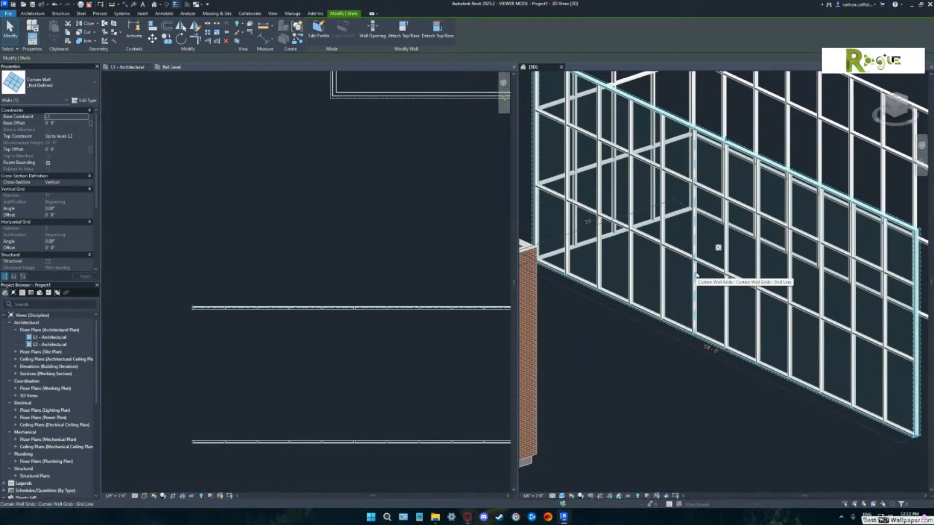
pyautogui.click(696, 275)
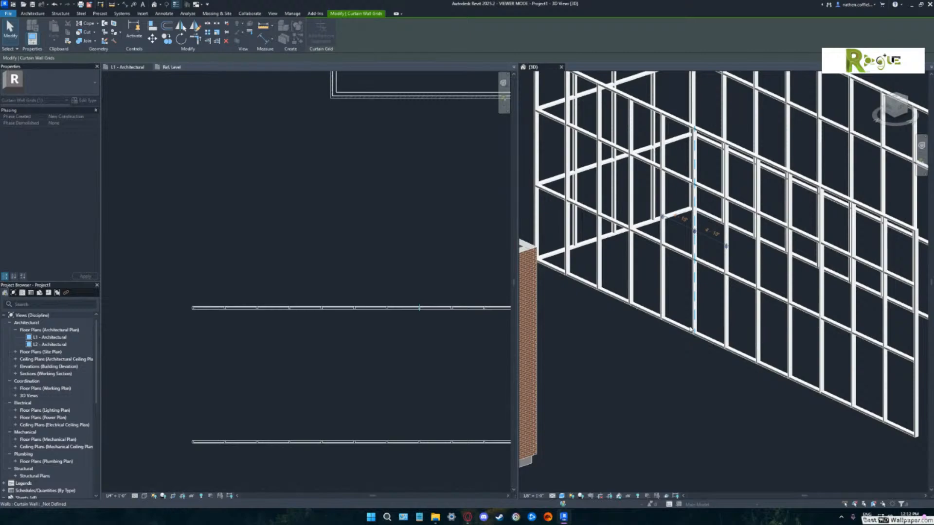
pyautogui.press('Escape')
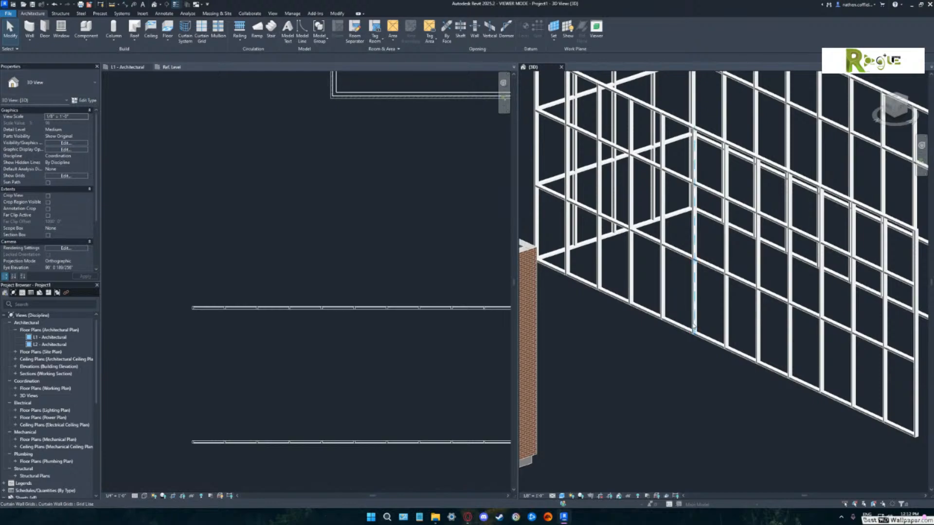
# Remove the bottom segment of that vertical grid line with Add/Remove Segments, deleting the mullion between the two joined panels.
pyautogui.click(694, 325)
pyautogui.click(321, 36)
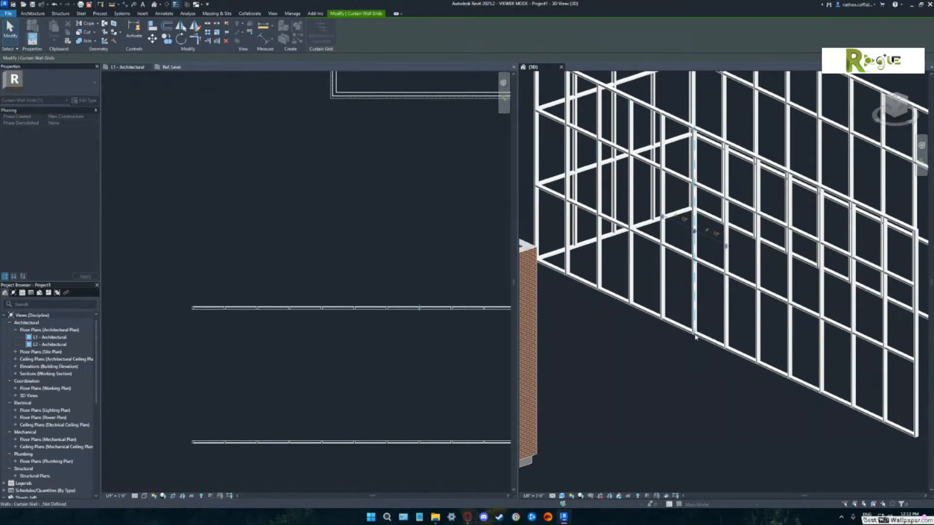
pyautogui.click(694, 274)
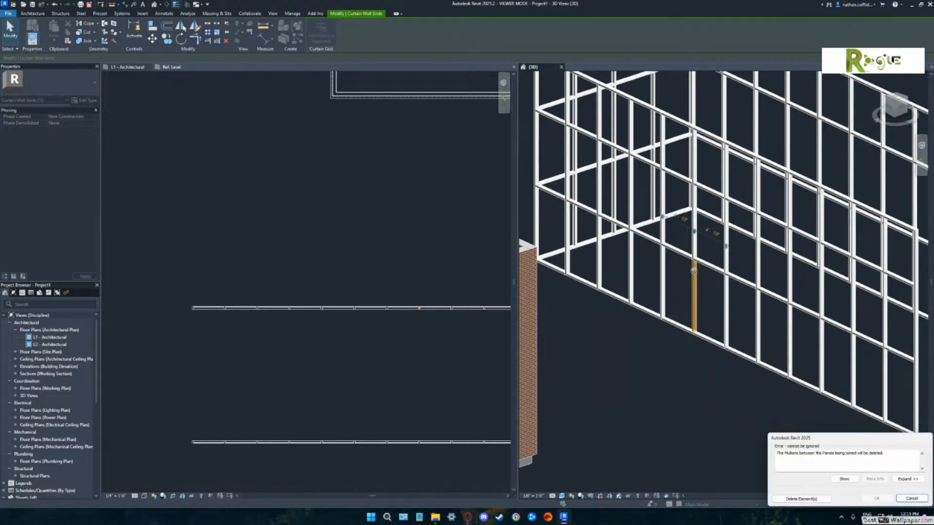
pyautogui.click(805, 500)
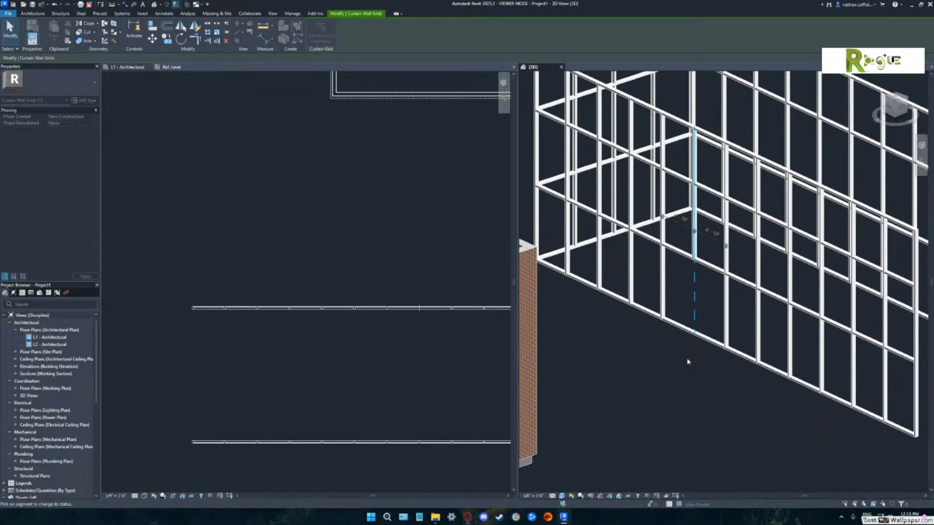
pyautogui.keyDown('shift'); pyautogui.moveTo(688, 358); pyautogui.dragTo(713, 365, button='middle'); pyautogui.keyUp('shift')
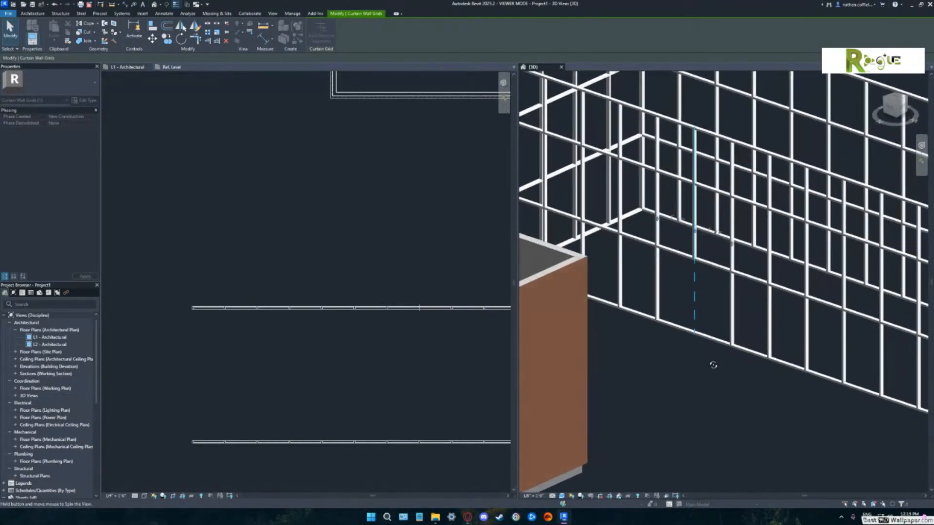
pyautogui.click(701, 350)
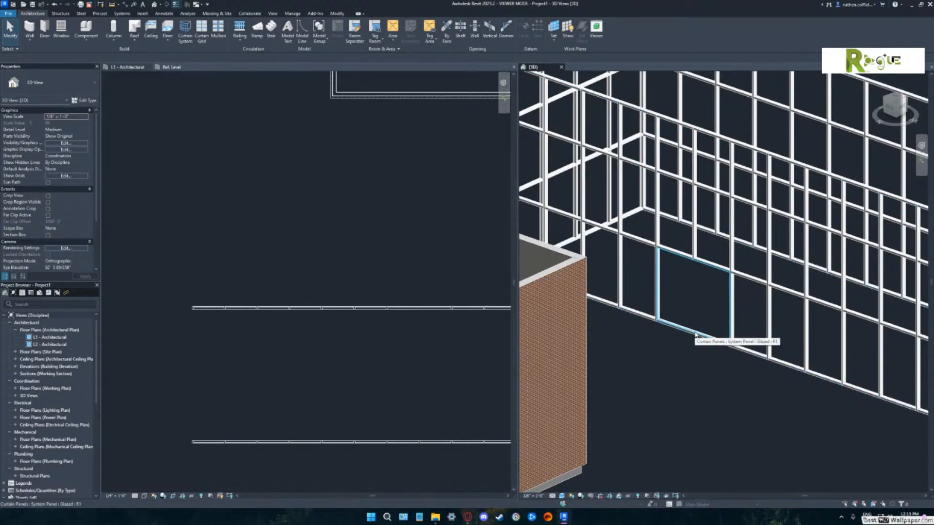
# Change the merged double-width glazed panel to the Door-Curtain-Wall-Double-Storefront type.
pyautogui.click(695, 334)
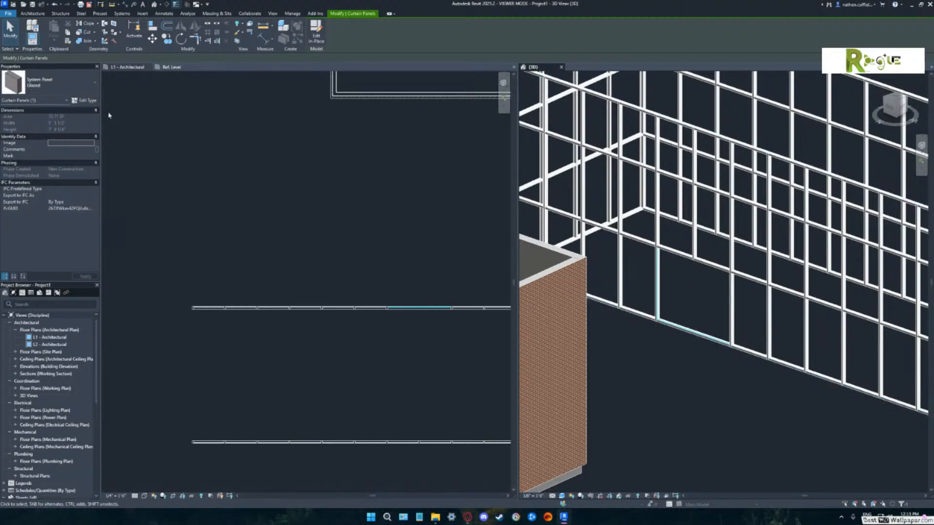
pyautogui.click(93, 88)
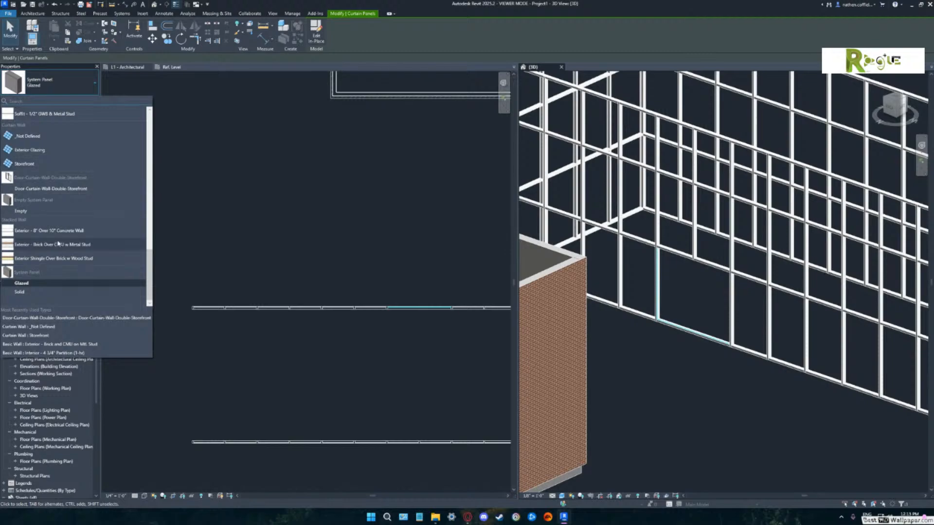
pyautogui.scroll(4, 62, 208)
pyautogui.scroll(-4, 65, 198)
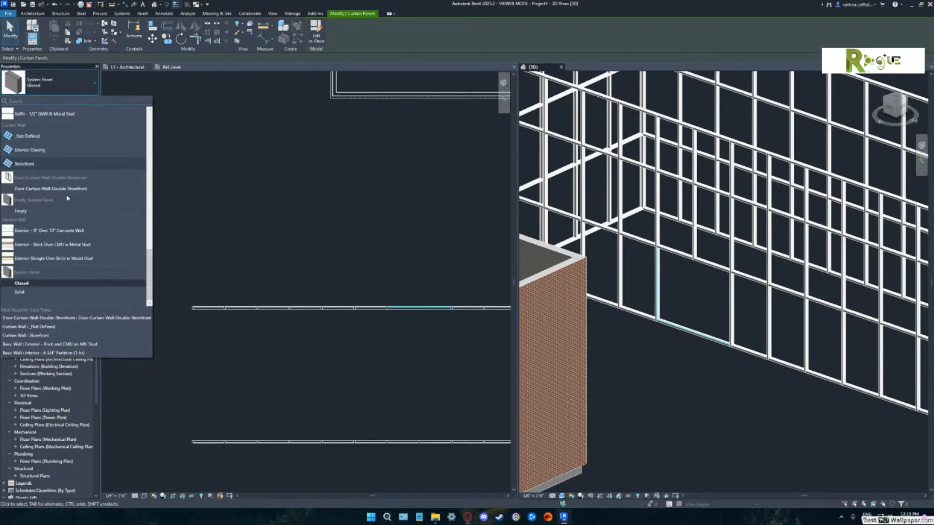
pyautogui.click(36, 190)
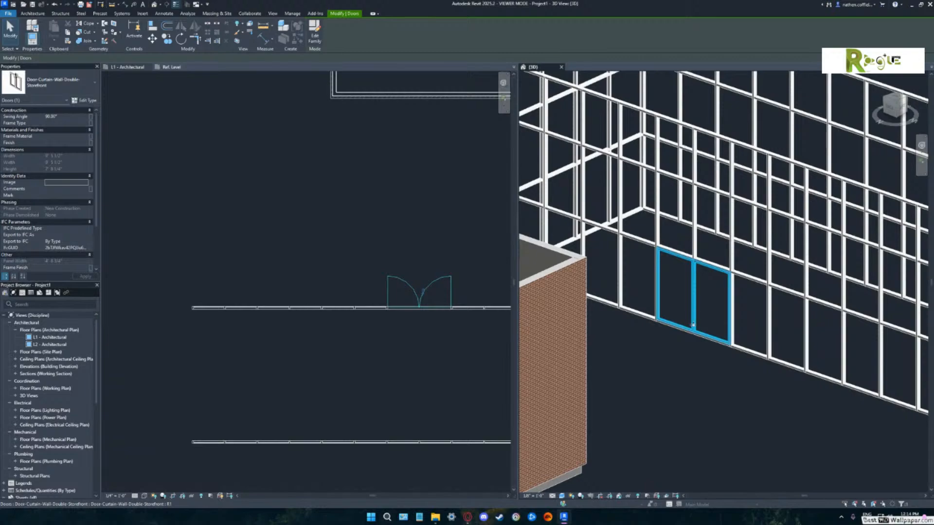
pyautogui.press('Escape')
pyautogui.press('Escape')
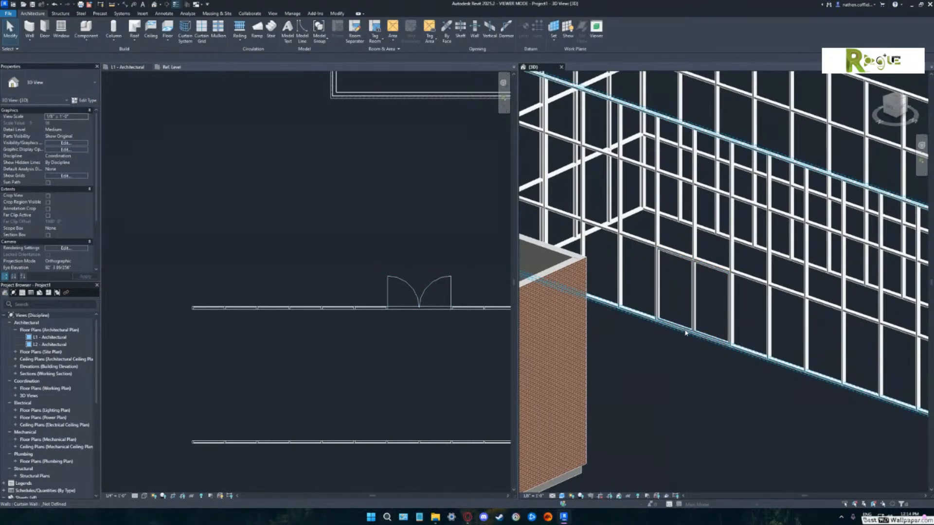
# Cycle through the overlapping elements at the base of the double door and select one of its bottom mullion pieces.
pyautogui.press('Tab')
pyautogui.press('Tab')
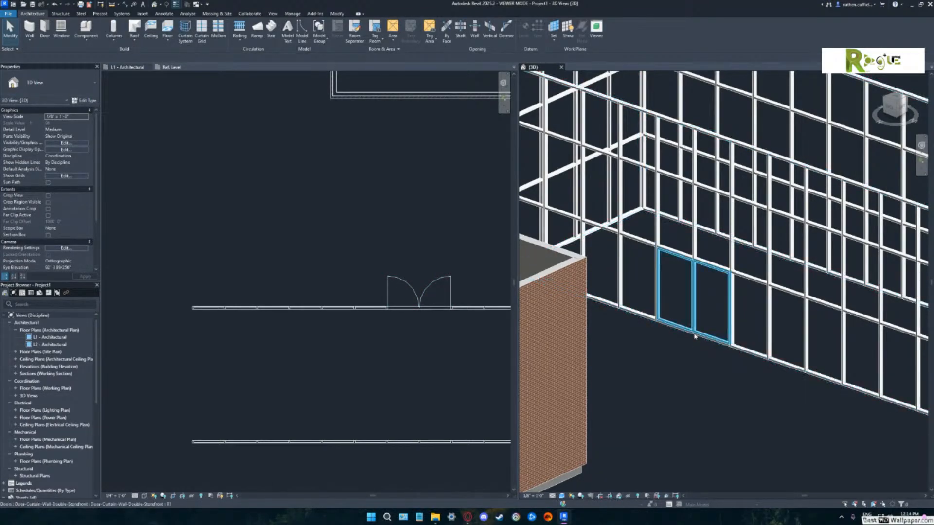
pyautogui.press('Tab')
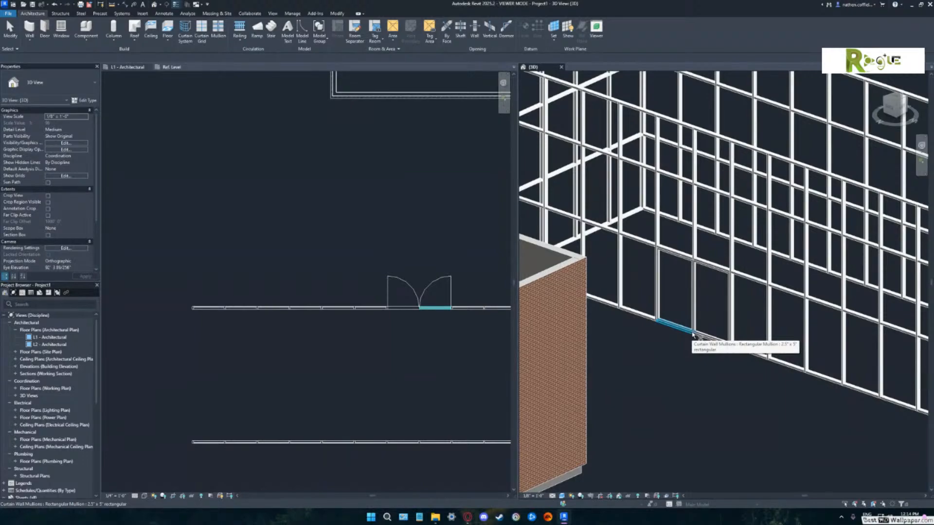
pyautogui.press('Tab')
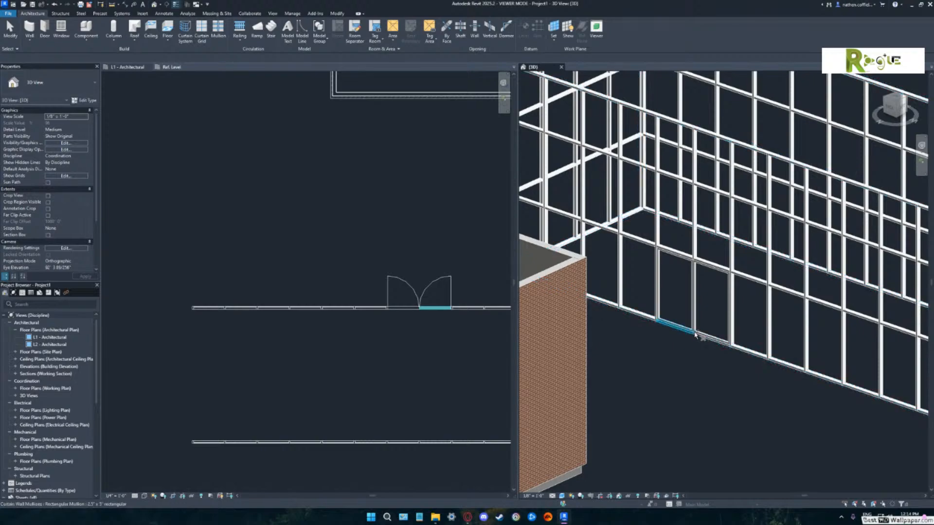
pyautogui.hotkey('ctrl', 'Tab')
pyautogui.hotkey('ctrl', 'Tab')
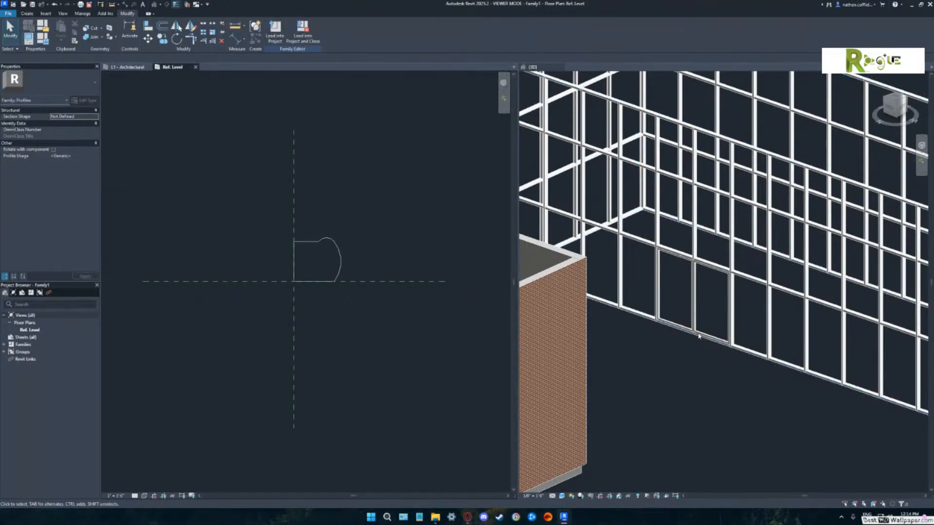
pyautogui.hotkey('ctrl', 'Tab')
pyautogui.click(674, 331)
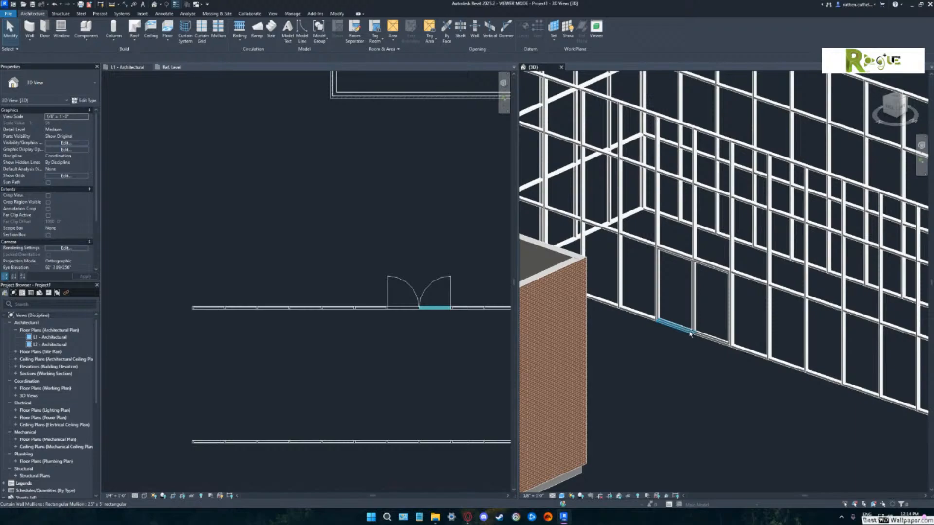
pyautogui.click(686, 335)
# Select both rectangular mullion pieces beneath the double storefront door with a selection window and delete them.
pyautogui.press('Tab')
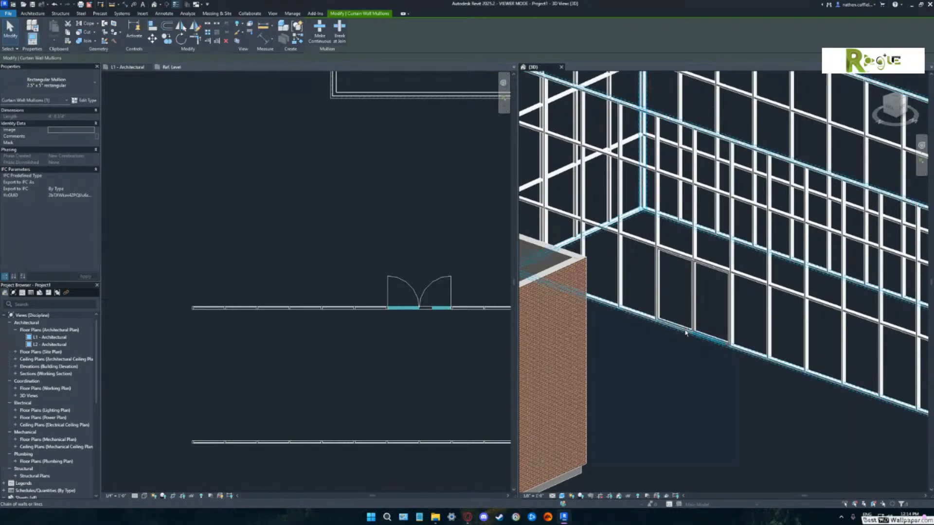
pyautogui.press('Tab')
pyautogui.press('Tab')
pyautogui.press('Tab')
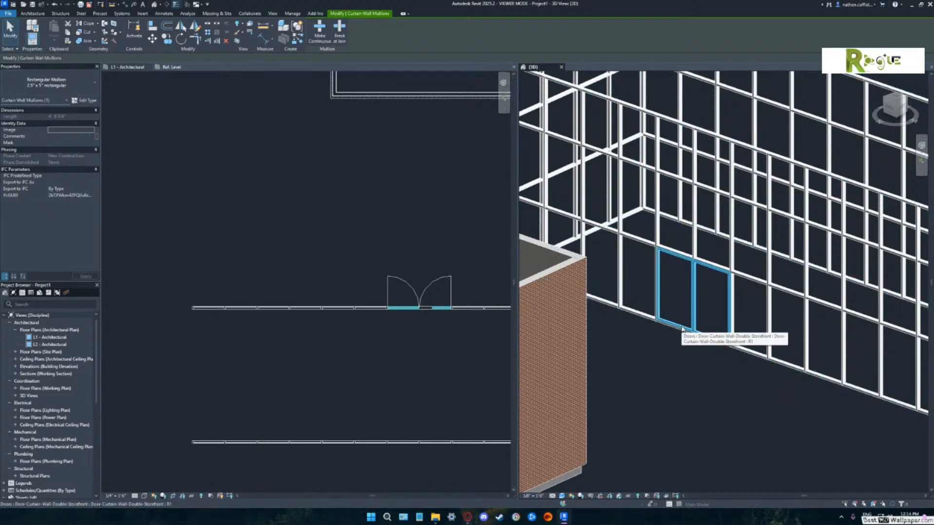
pyautogui.press('Tab')
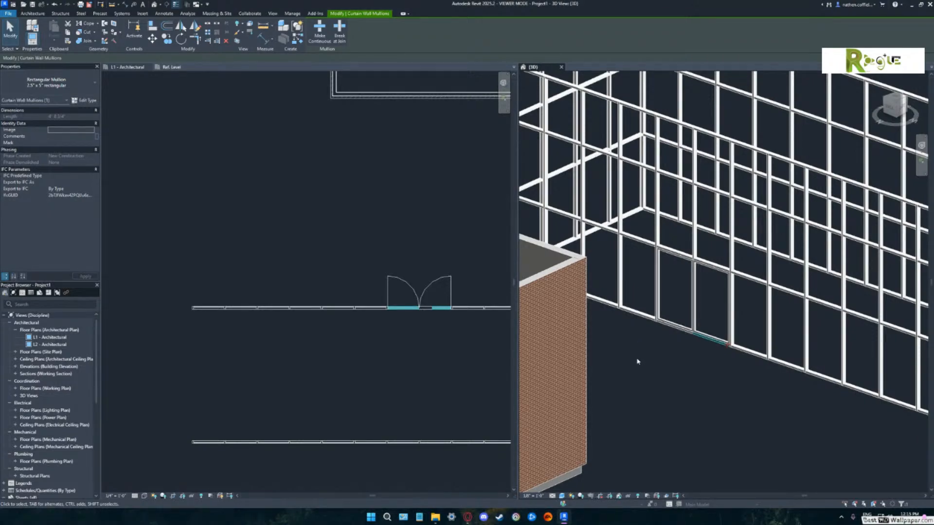
pyautogui.press('Escape')
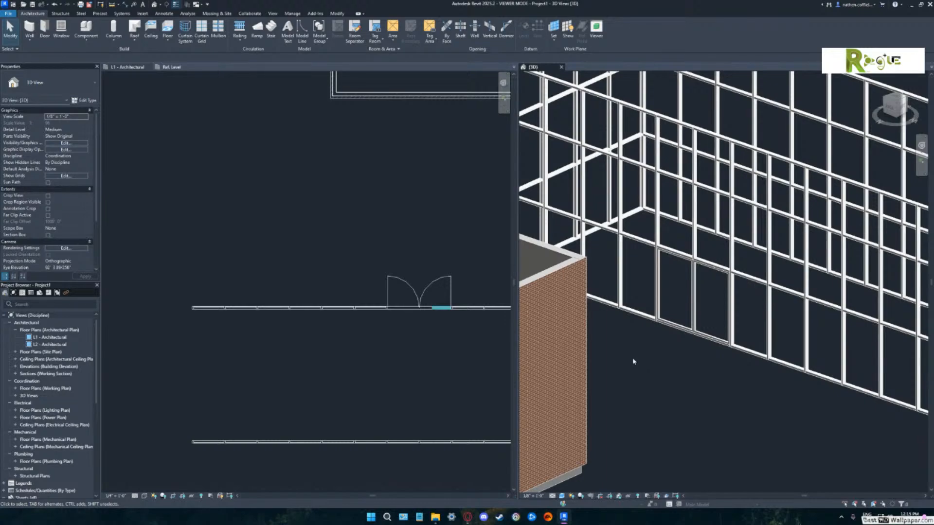
pyautogui.moveTo(619, 361); pyautogui.dragTo(751, 307)
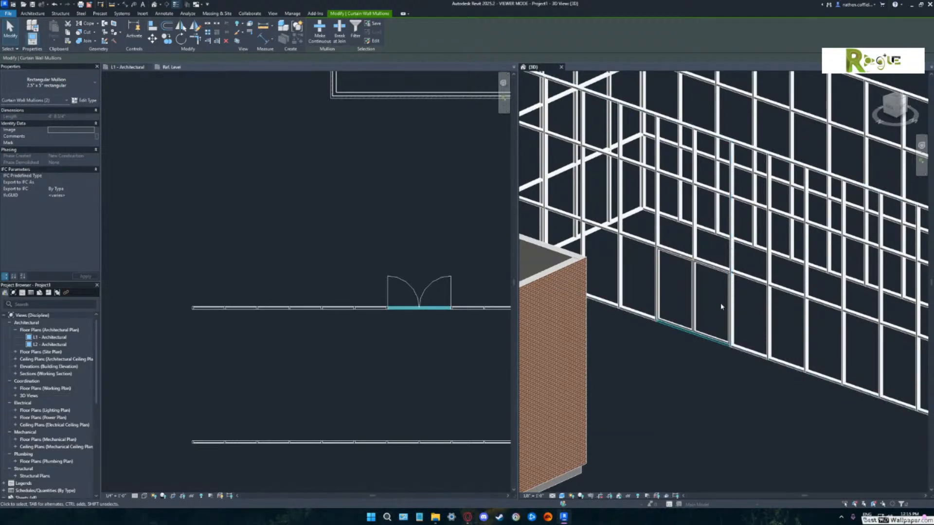
pyautogui.press('Escape')
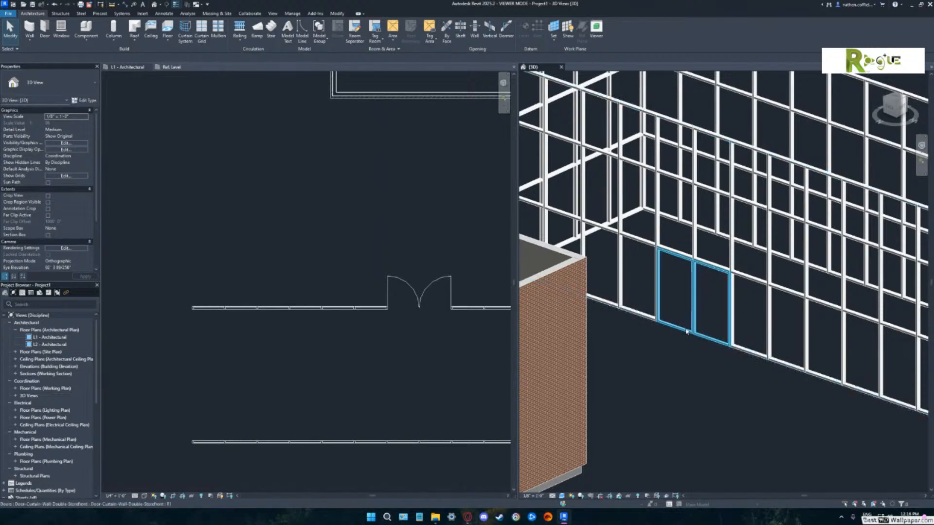
# Demonstrate selection windows around the base of the double door and across the bays beside it.
pyautogui.moveTo(628, 358); pyautogui.dragTo(755, 293)
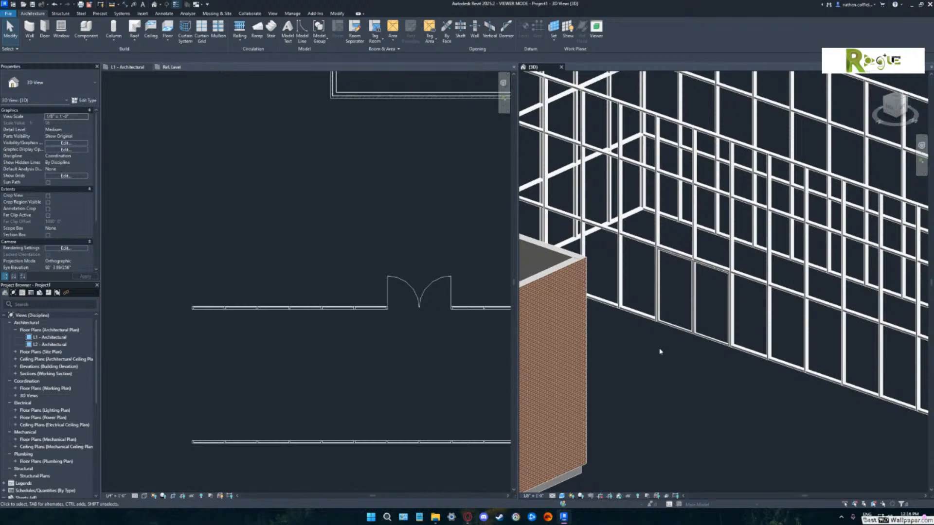
pyautogui.moveTo(653, 350); pyautogui.dragTo(757, 302)
pyautogui.moveTo(627, 366); pyautogui.dragTo(751, 318)
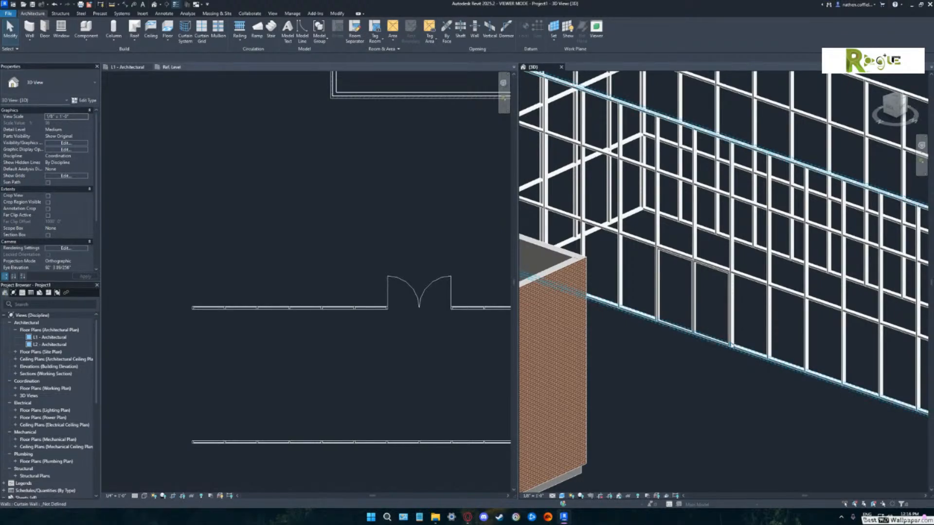
pyautogui.press('Tab')
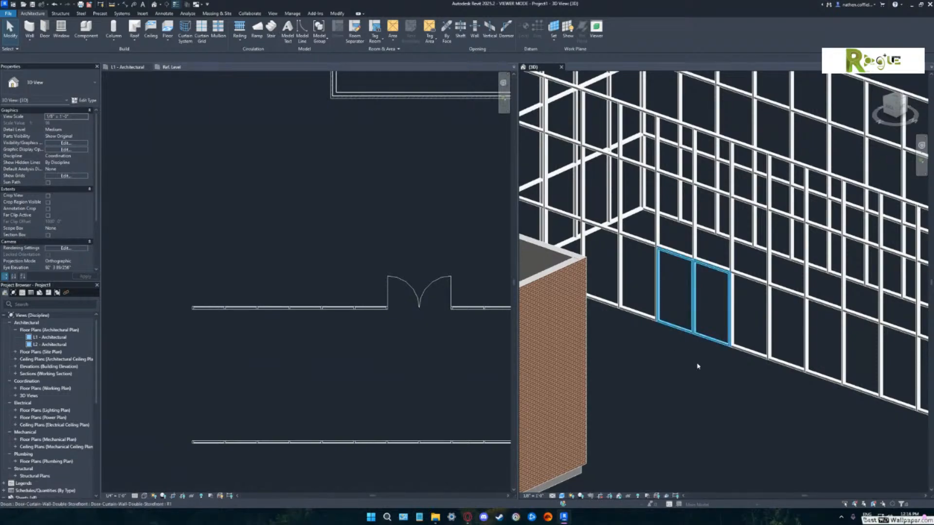
pyautogui.moveTo(697, 370); pyautogui.dragTo(927, 135)
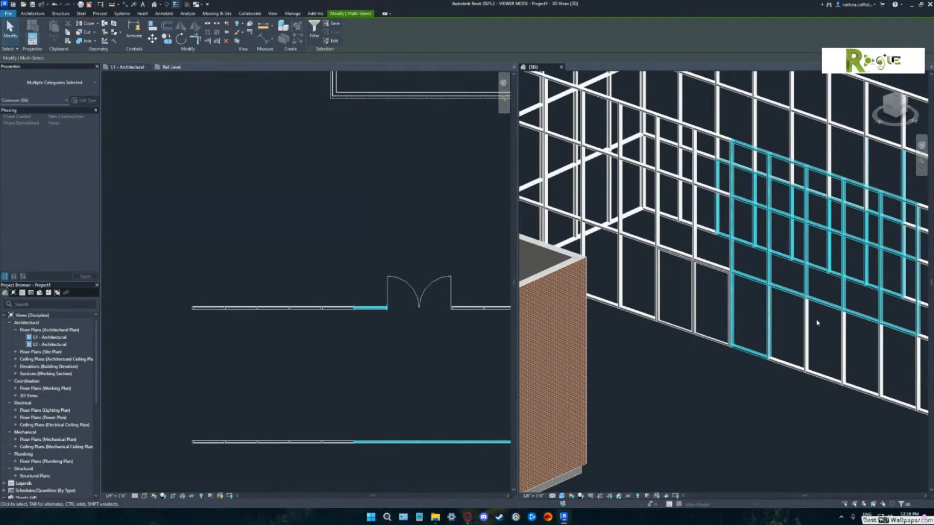
# Filter the multi-category selection down to only the curtain wall mullions, excluding the curtain panels and curtain wall grids.
pyautogui.moveTo(814, 326); pyautogui.dragTo(646, 357, button='middle')
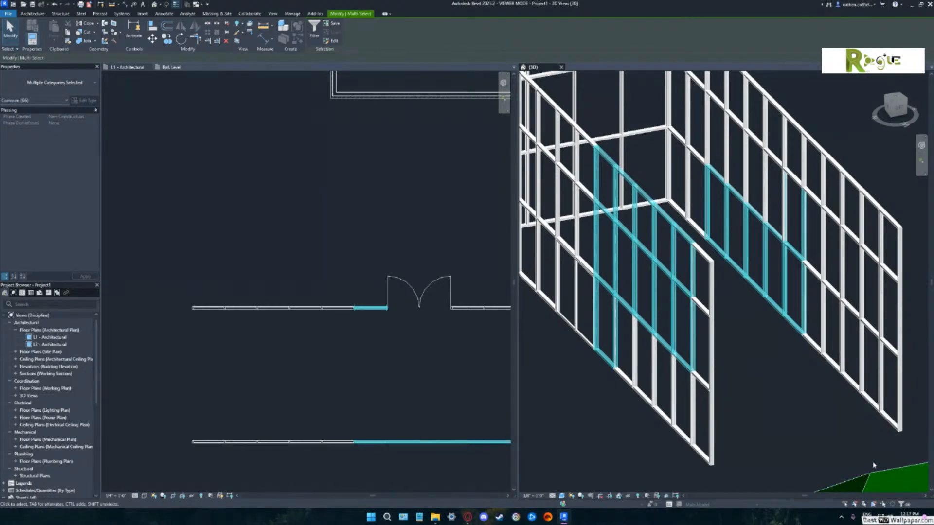
pyautogui.click(902, 506)
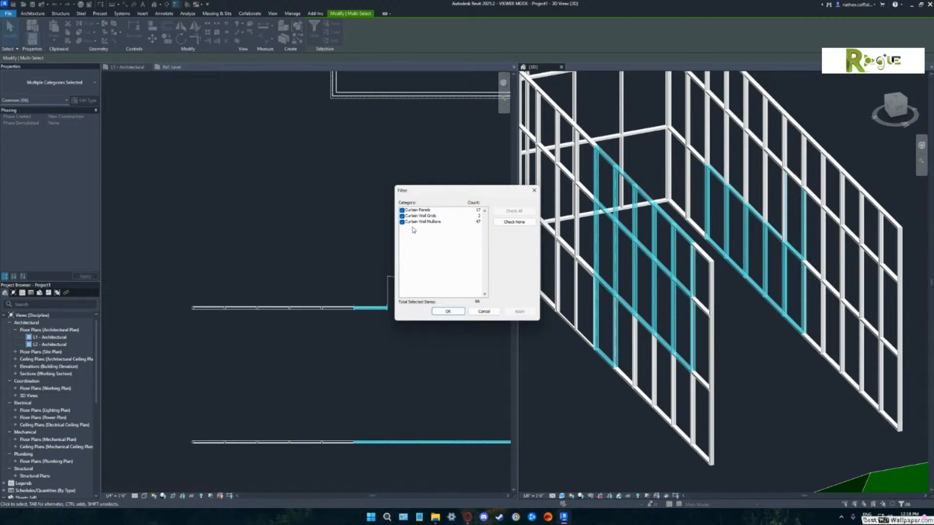
pyautogui.click(402, 216)
pyautogui.click(402, 210)
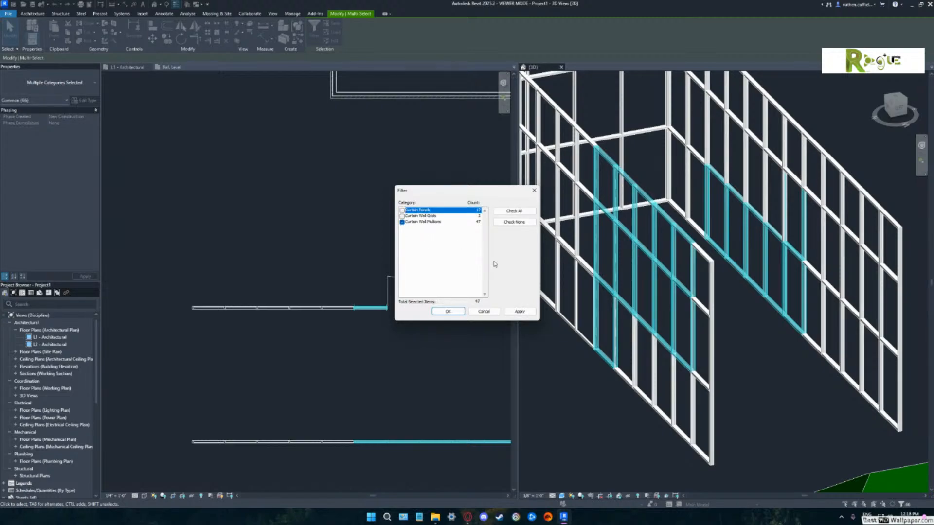
pyautogui.click(459, 312)
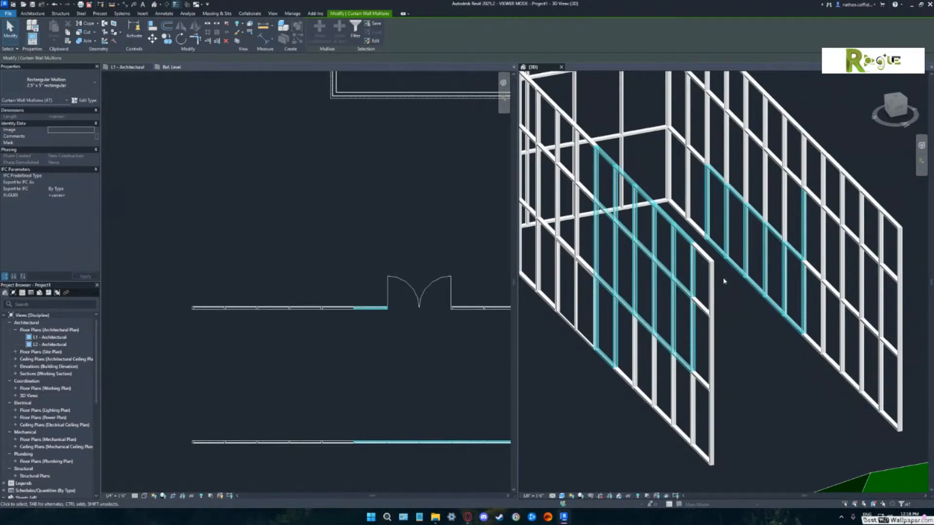
# Unpin the selected mullions and change their type to the 1" Square Rectangular Mullion.
pyautogui.click(227, 25)
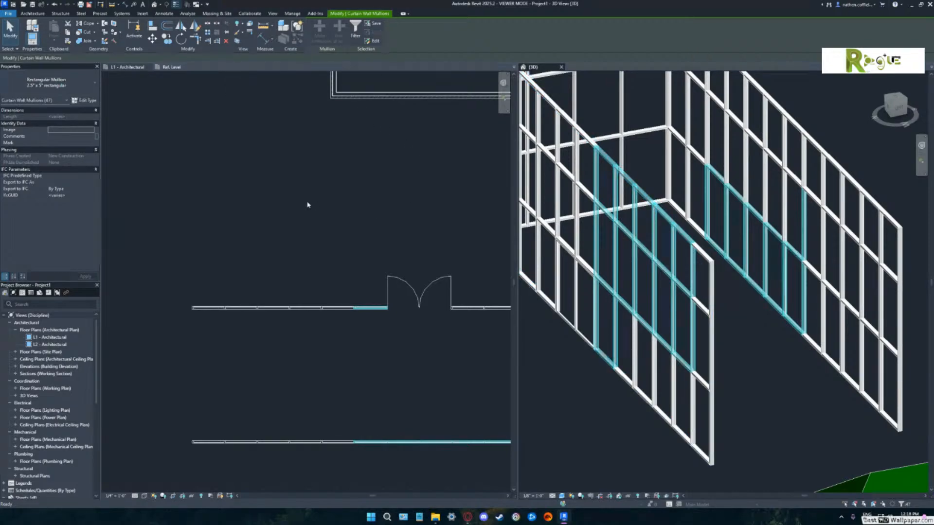
pyautogui.click(94, 83)
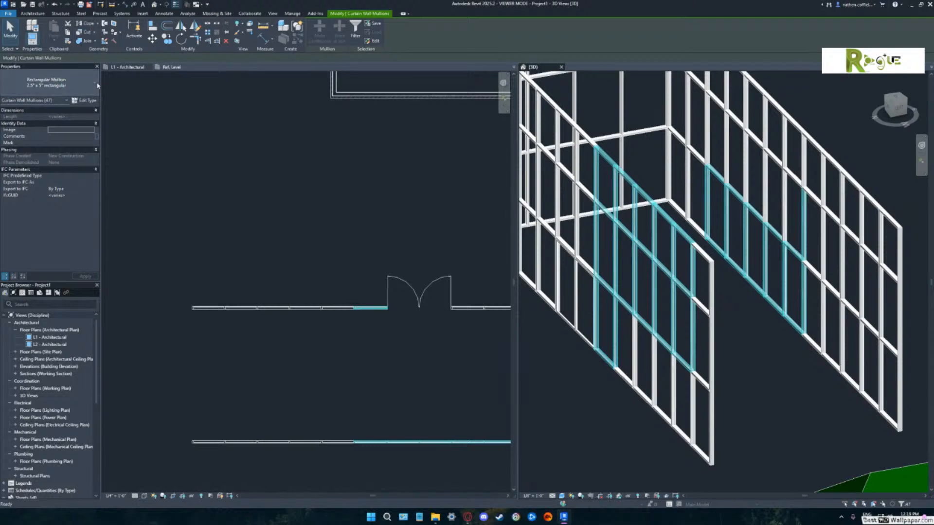
pyautogui.click(24, 137)
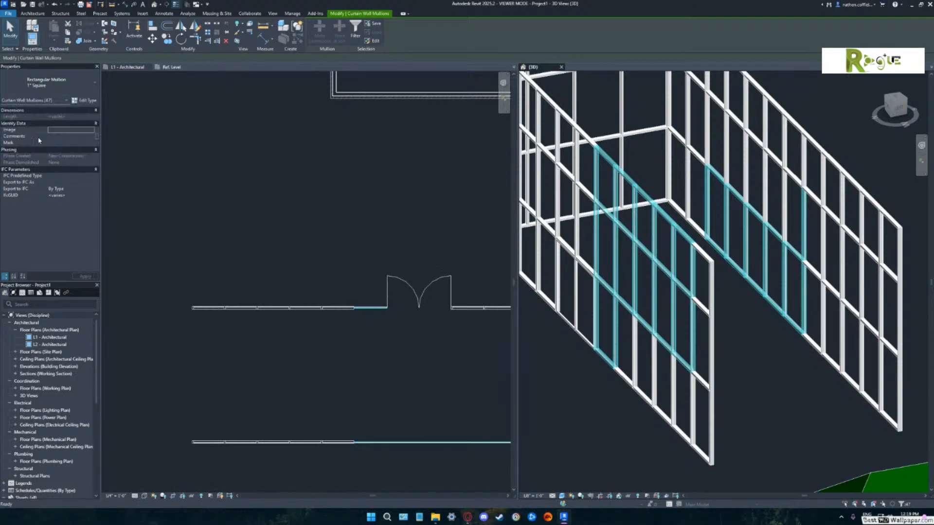
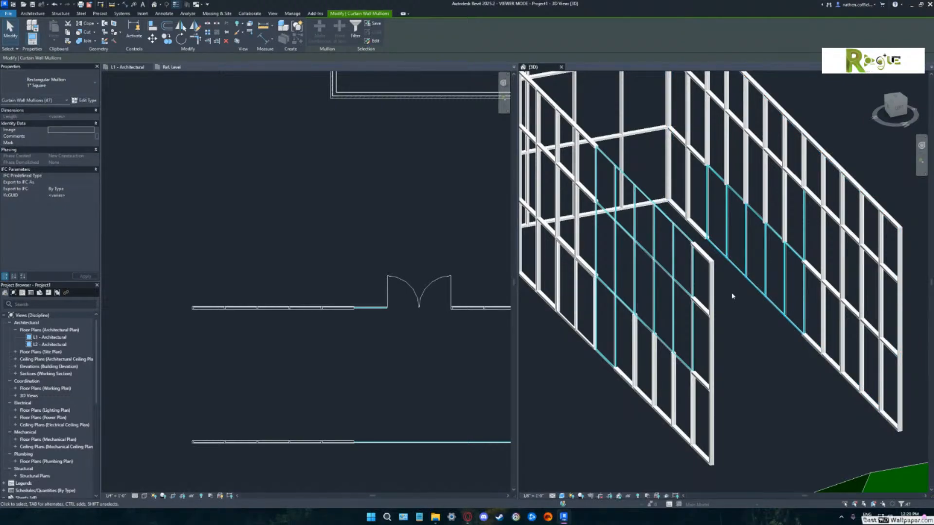
pyautogui.moveTo(759, 314)
pyautogui.keyDown('shift'); pyautogui.mouseDown(button='middle')
pyautogui.moveTo(684, 297)
pyautogui.moveTo(676, 303)
pyautogui.moveTo(688, 327)
pyautogui.moveTo(788, 313)
pyautogui.moveTo(772, 327)
pyautogui.moveTo(760, 324)
pyautogui.mouseUp(button='middle'); pyautogui.keyUp('shift')
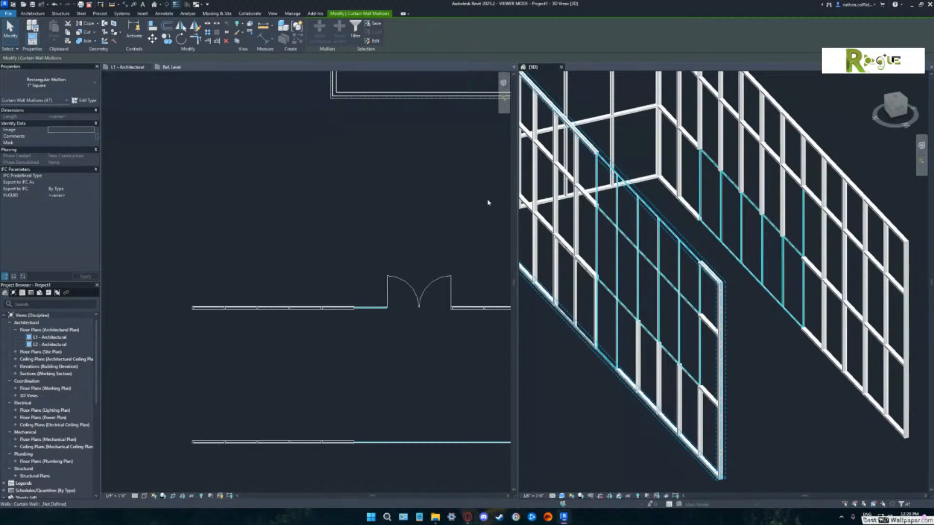
# Set the L1 - Architectural floor plan to the Fine detail level and the Consistent Colors visual style.
pyautogui.click(127, 67)
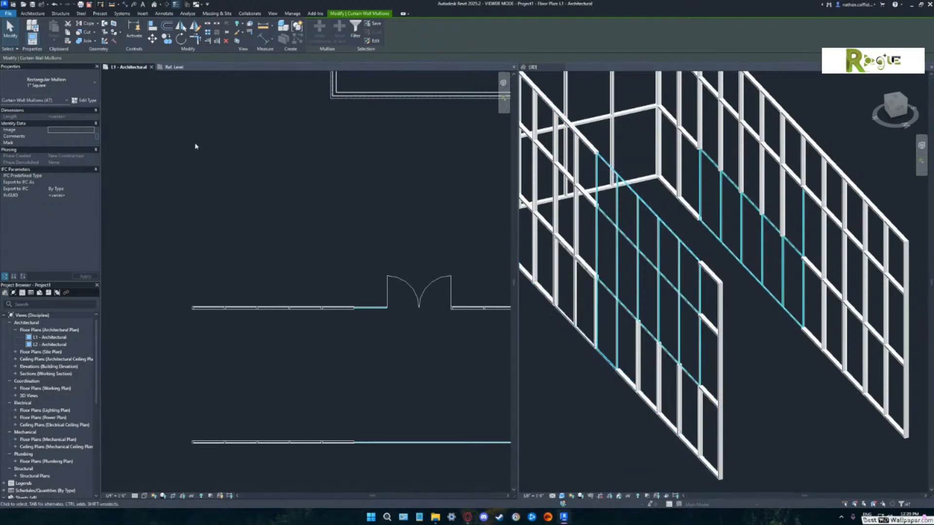
pyautogui.scroll(-4, 391, 266)
pyautogui.scroll(-3, 392, 267)
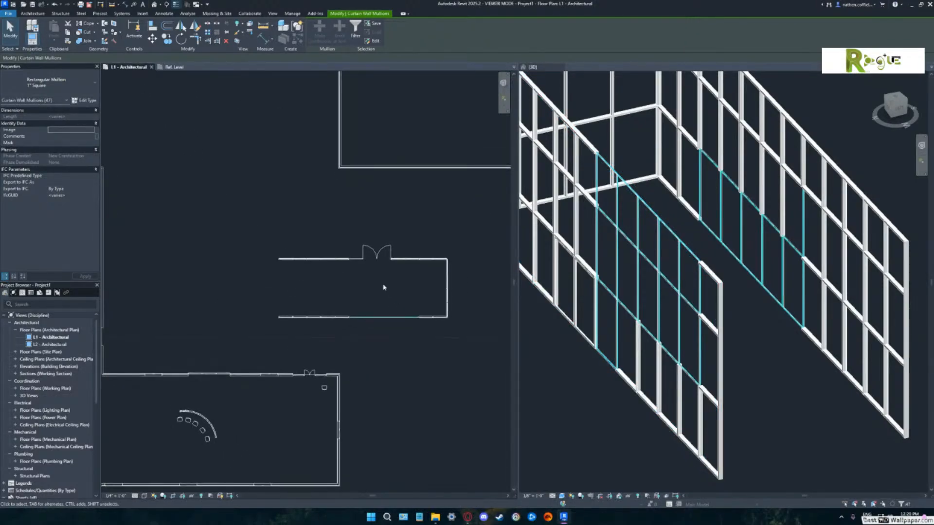
pyautogui.scroll(-2, 378, 284)
pyautogui.moveTo(381, 294); pyautogui.dragTo(360, 302, button='middle')
pyautogui.scroll(2, 369, 298)
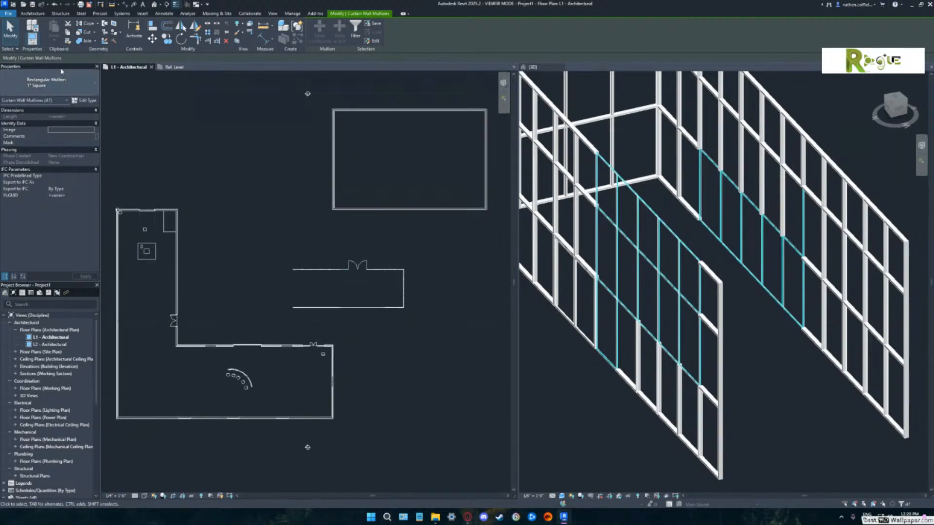
pyautogui.click(36, 16)
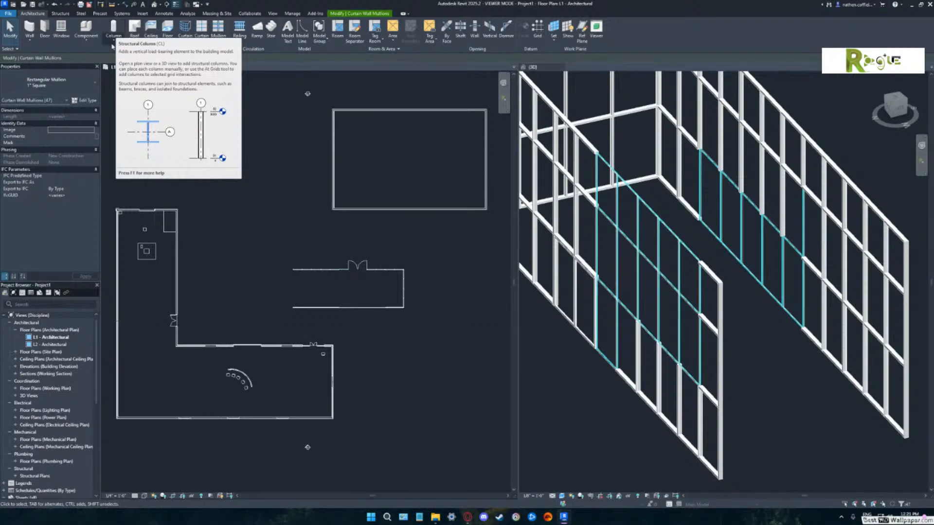
pyautogui.moveTo(215, 269); pyautogui.dragTo(316, 246, button='middle')
pyautogui.scroll(5, 294, 236)
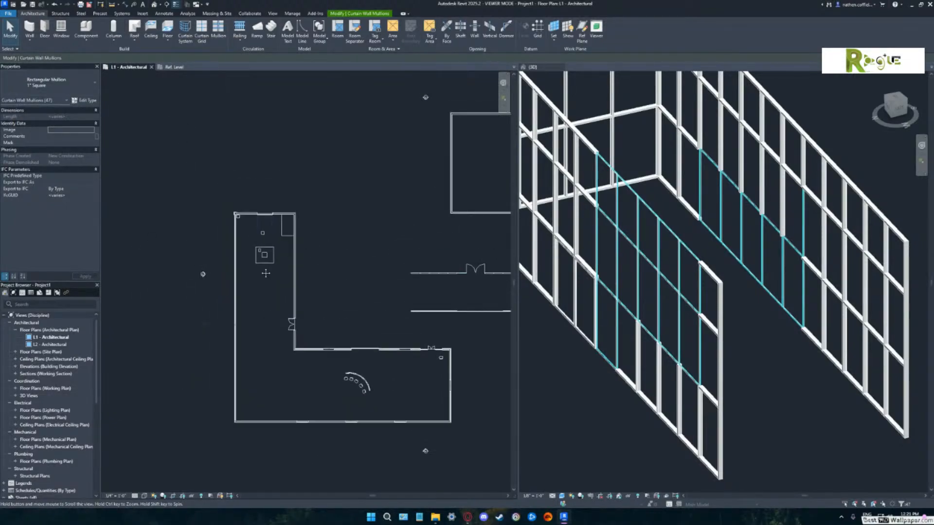
pyautogui.scroll(8, 299, 225)
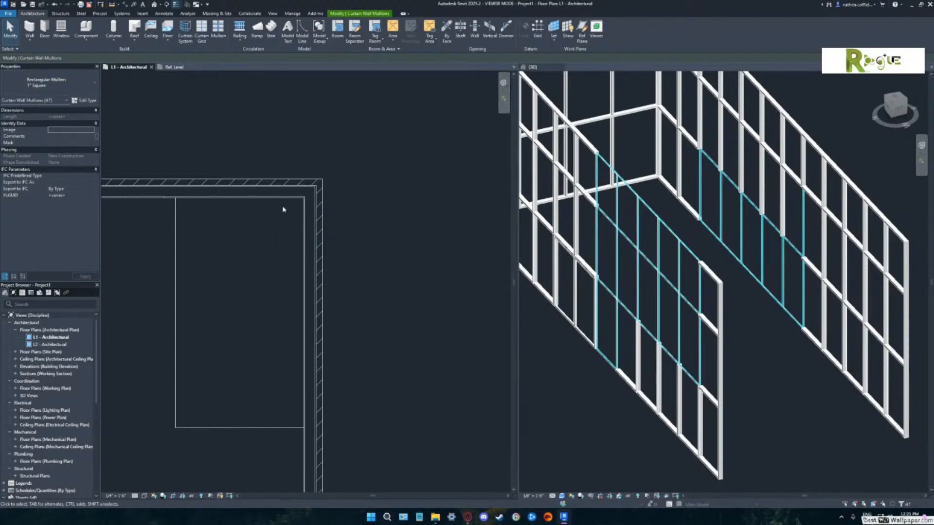
pyautogui.click(135, 496)
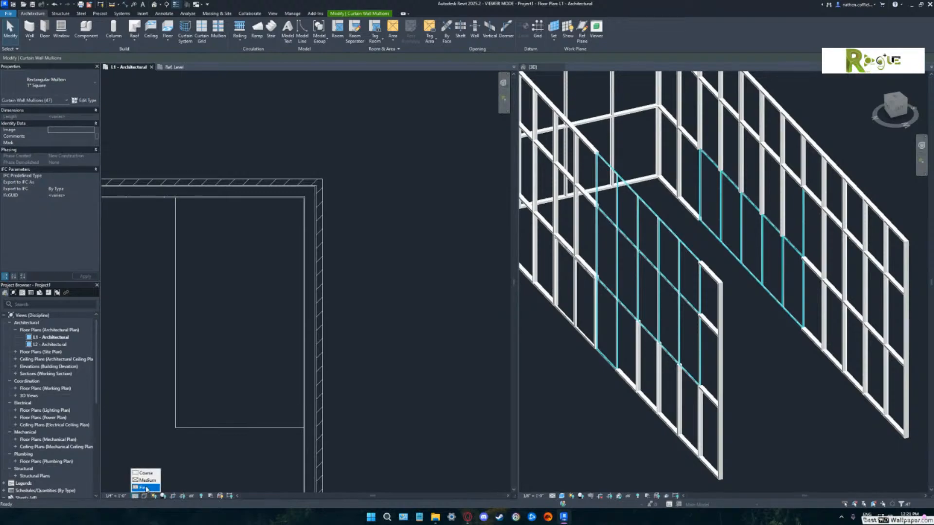
pyautogui.click(146, 488)
pyautogui.click(145, 496)
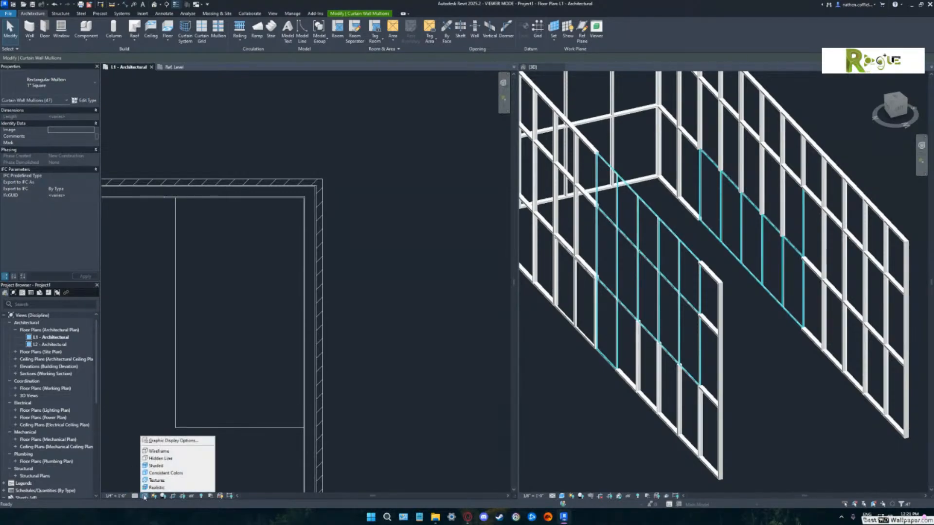
pyautogui.click(156, 473)
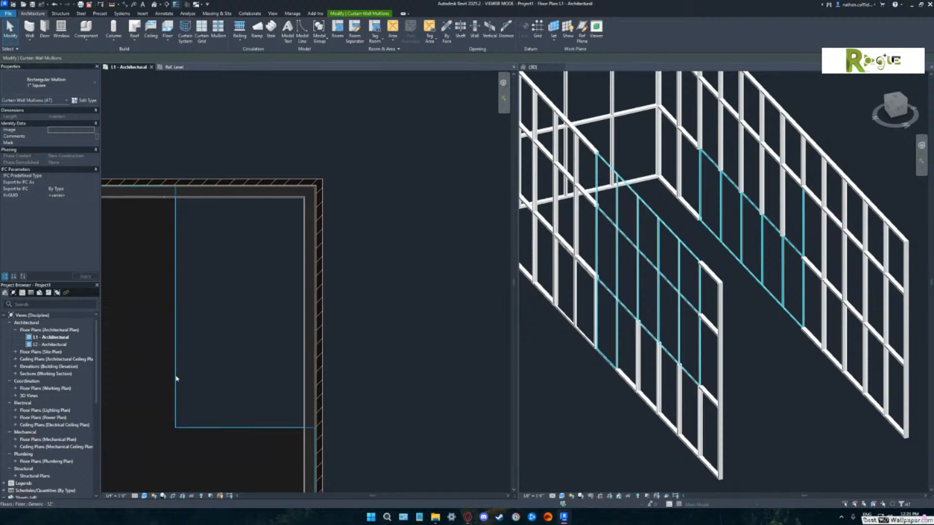
# Place two 18" x 18" rectangular architectural columns along the brick wall by the floor opening, one on the interior side and one projecting outside.
pyautogui.moveTo(177, 377)
pyautogui.mouseDown(button='middle')
pyautogui.moveTo(212, 359)
pyautogui.moveTo(226, 371)
pyautogui.mouseUp(button='middle')
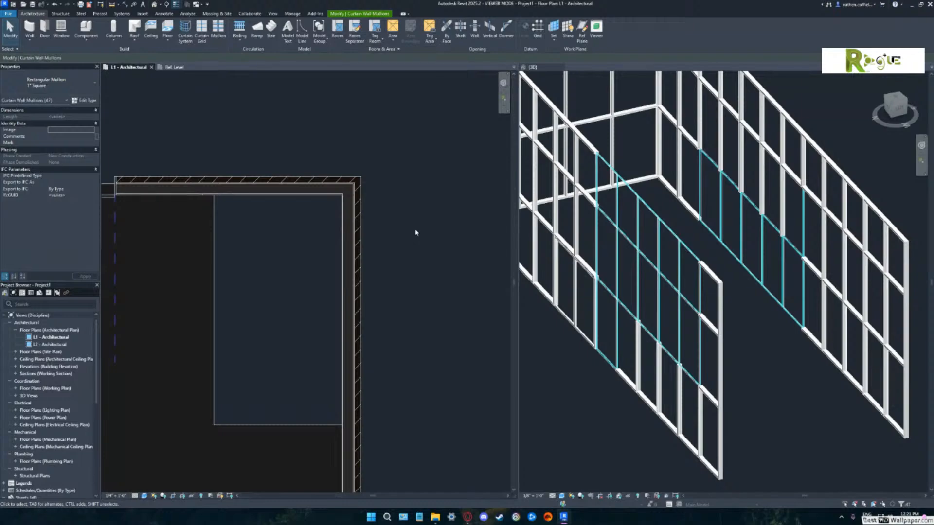
pyautogui.click(120, 39)
pyautogui.click(138, 68)
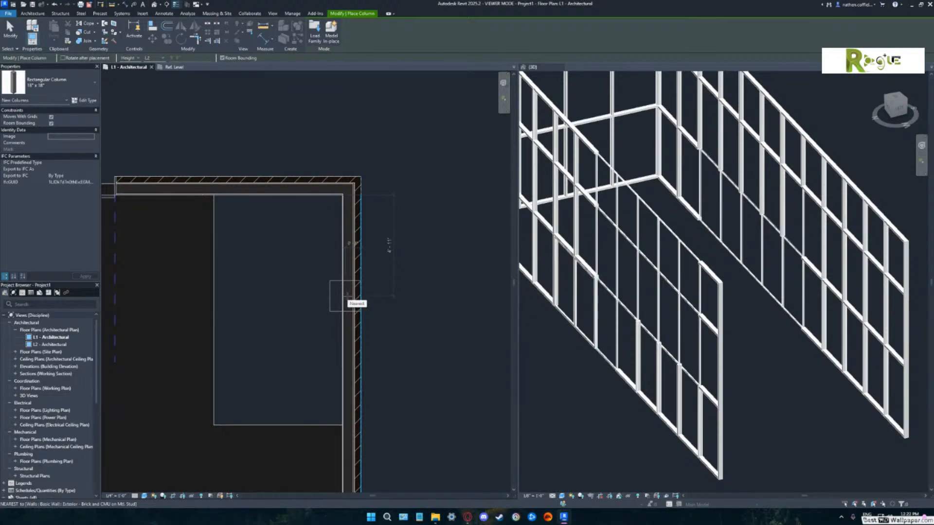
pyautogui.moveTo(348, 295); pyautogui.dragTo(340, 253, button='middle')
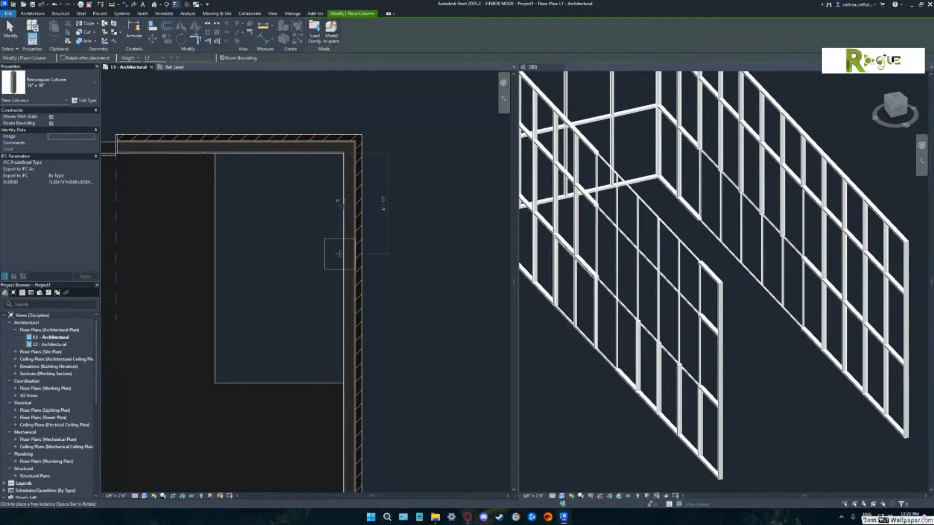
pyautogui.click(339, 254)
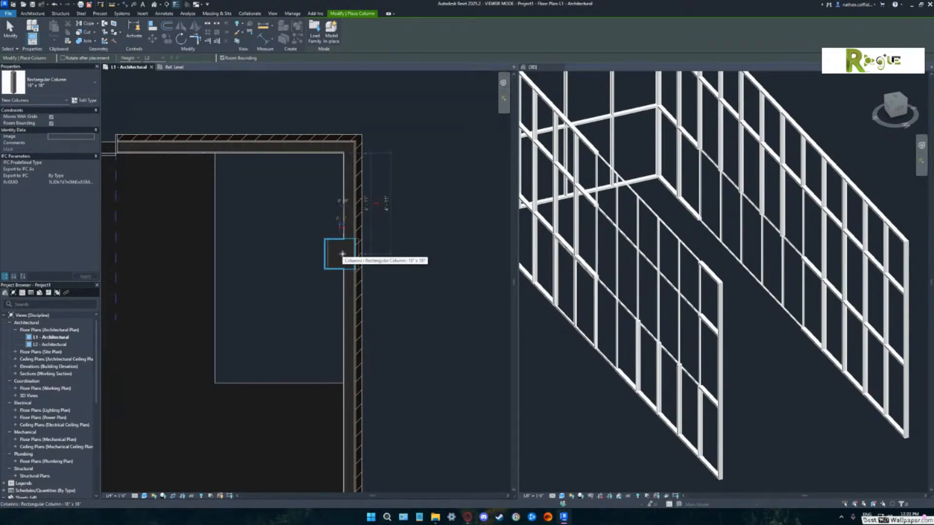
pyautogui.click(370, 297)
pyautogui.click(373, 316)
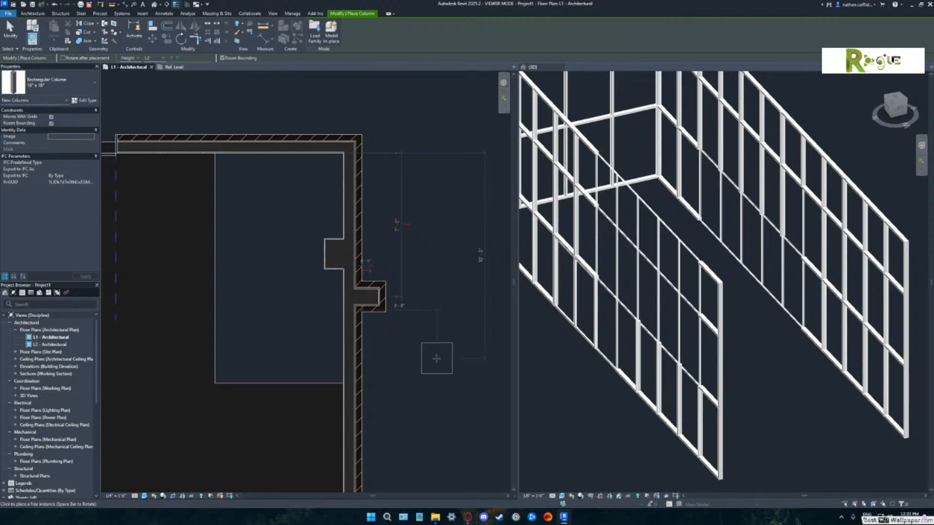
pyautogui.click(367, 297)
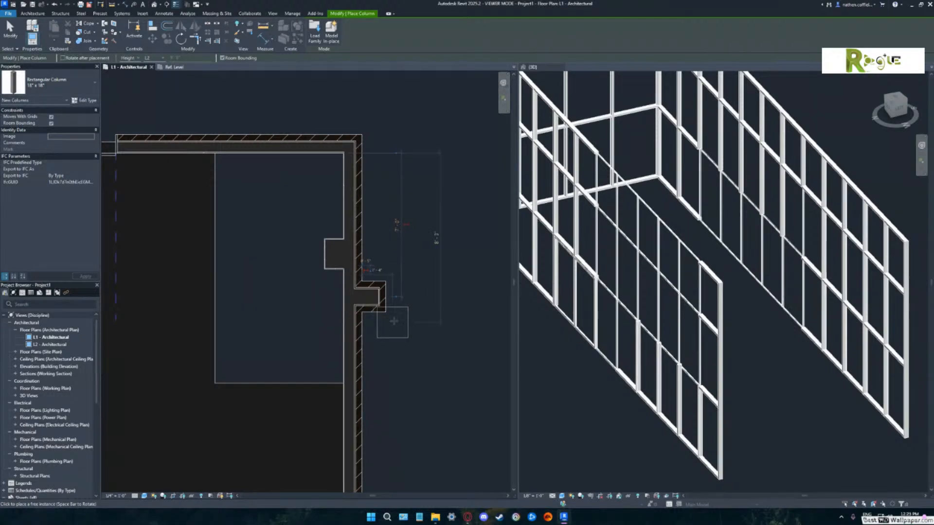
# Examine how the two placed columns merge with the layers of the brick wall and end column placement.
pyautogui.moveTo(404, 328); pyautogui.dragTo(478, 360, button='middle')
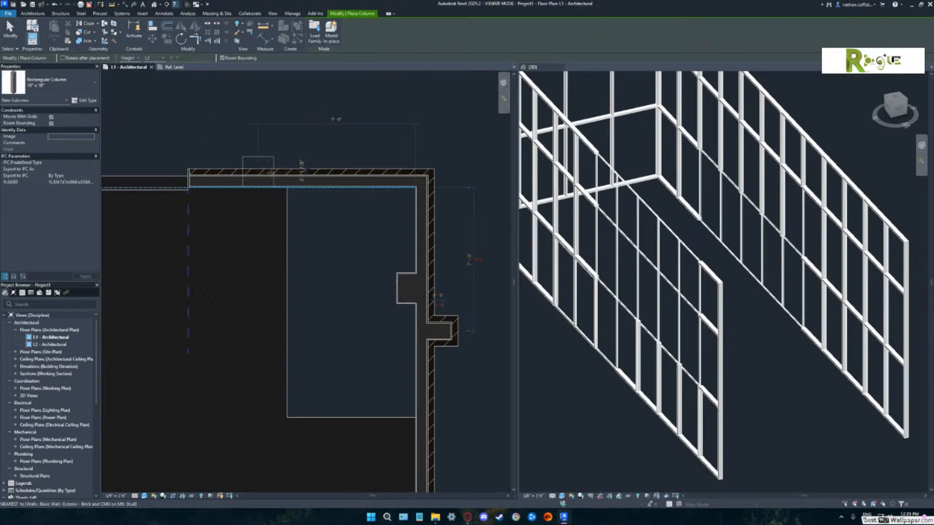
pyautogui.moveTo(464, 391); pyautogui.dragTo(400, 309, button='middle')
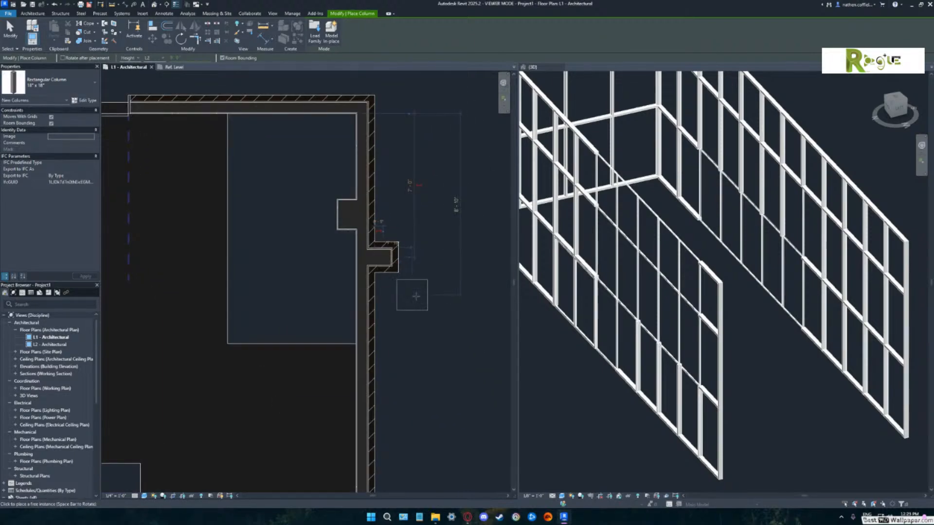
pyautogui.moveTo(450, 294); pyautogui.dragTo(439, 275, button='middle')
pyautogui.moveTo(423, 314); pyautogui.dragTo(426, 344, button='middle')
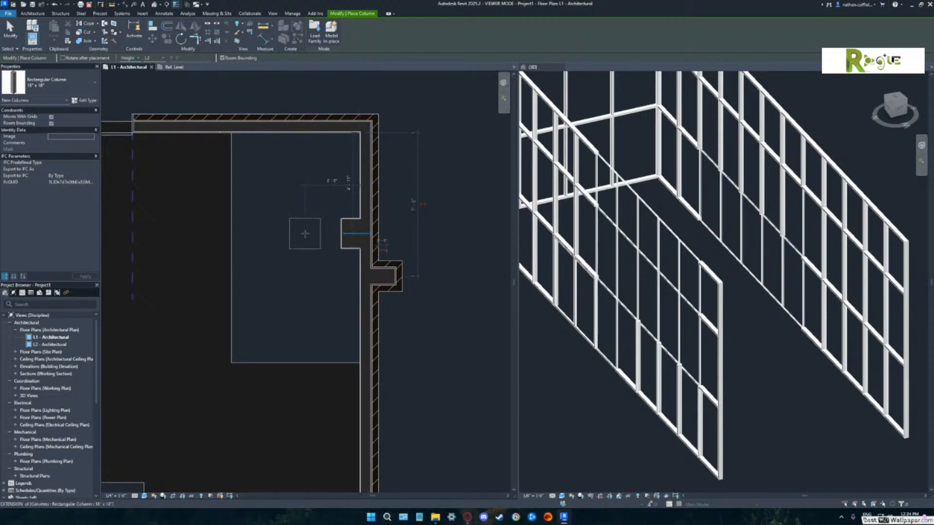
pyautogui.moveTo(294, 248); pyautogui.dragTo(295, 264, button='middle')
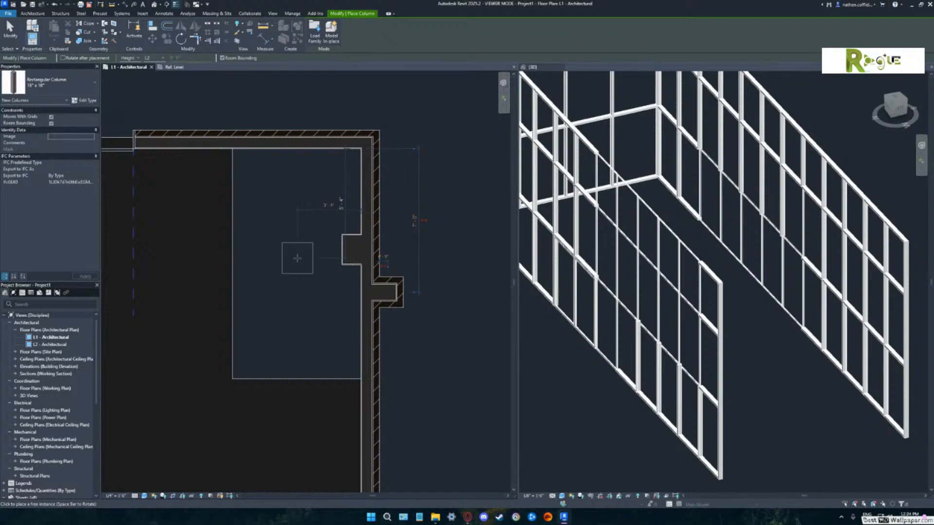
pyautogui.press('Escape')
# Compare the new wall columns with the existing columns at the opposite corner of the same room in the plan.
pyautogui.scroll(-3, 475, 292)
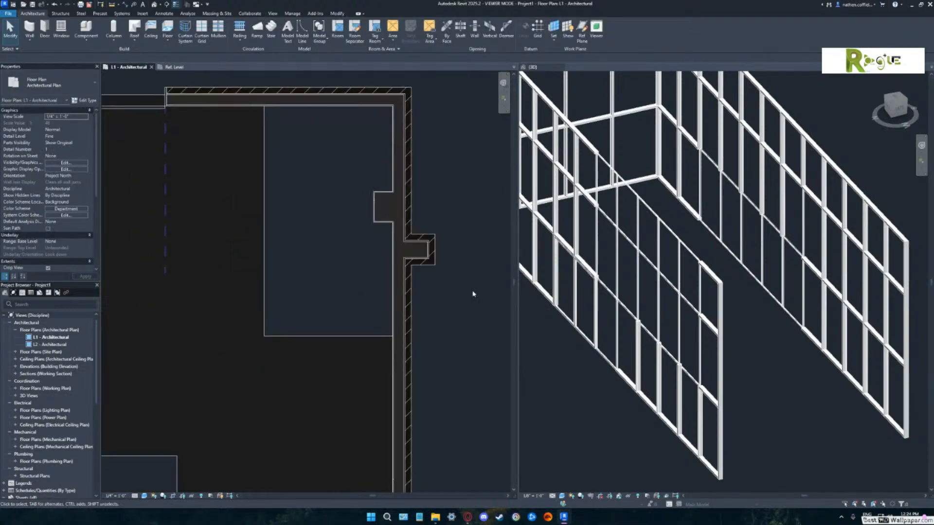
pyautogui.moveTo(469, 299); pyautogui.dragTo(456, 317, button='middle')
pyautogui.moveTo(318, 272); pyautogui.dragTo(456, 259, button='middle')
pyautogui.moveTo(271, 228); pyautogui.dragTo(339, 264, button='middle')
pyautogui.scroll(5, 271, 229)
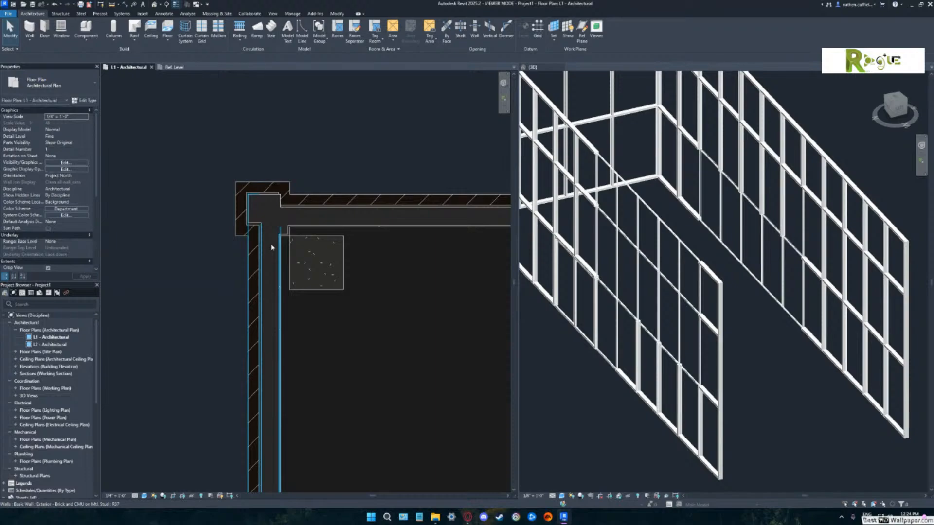
pyautogui.moveTo(391, 284)
pyautogui.mouseDown(button='middle')
pyautogui.moveTo(322, 272)
pyautogui.moveTo(393, 292)
pyautogui.mouseUp(button='middle')
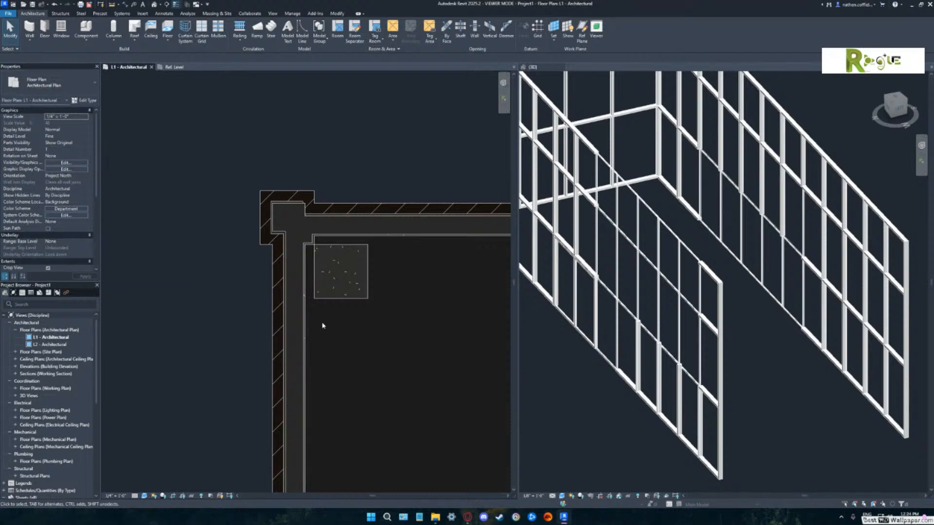
pyautogui.moveTo(326, 327); pyautogui.dragTo(301, 293, button='middle')
pyautogui.scroll(-3, 339, 311)
pyautogui.moveTo(406, 316); pyautogui.dragTo(277, 254, button='middle')
pyautogui.moveTo(368, 261); pyautogui.dragTo(204, 261, button='middle')
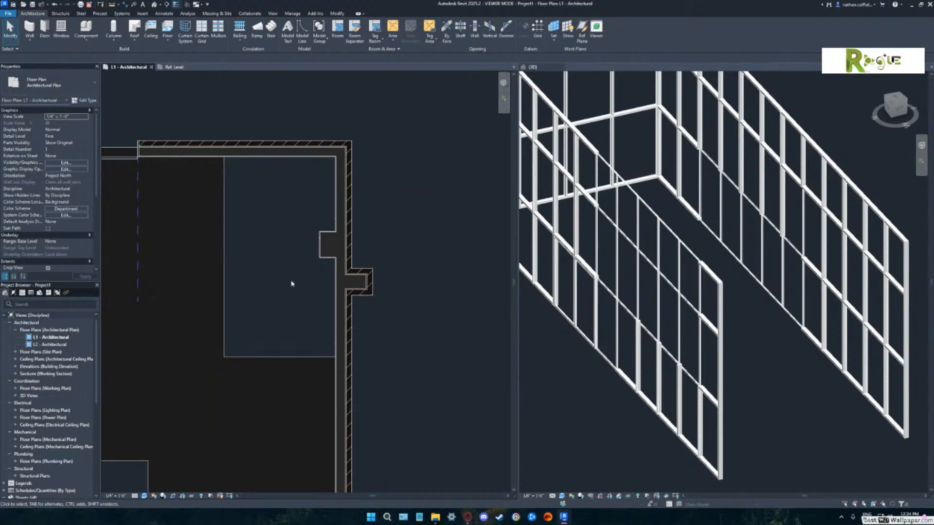
pyautogui.scroll(-2, 273, 272)
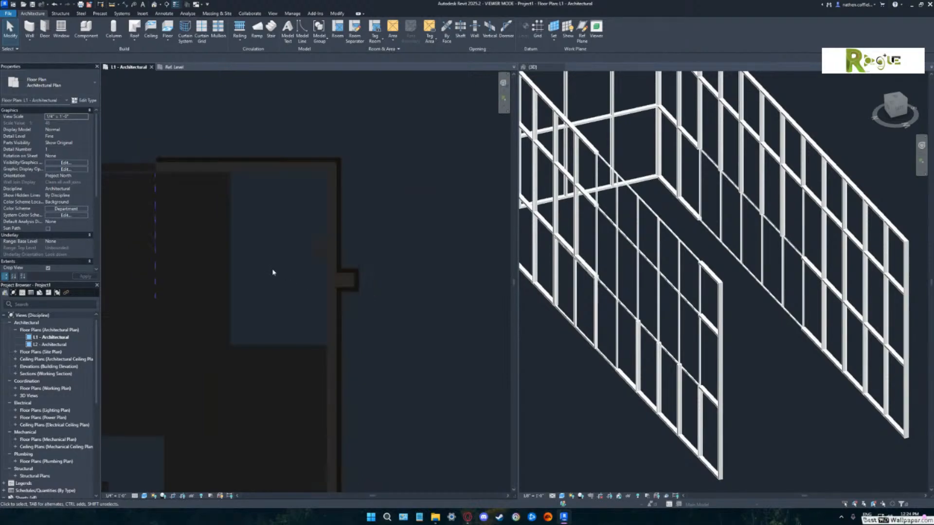
pyautogui.moveTo(272, 272); pyautogui.dragTo(444, 260, button='middle')
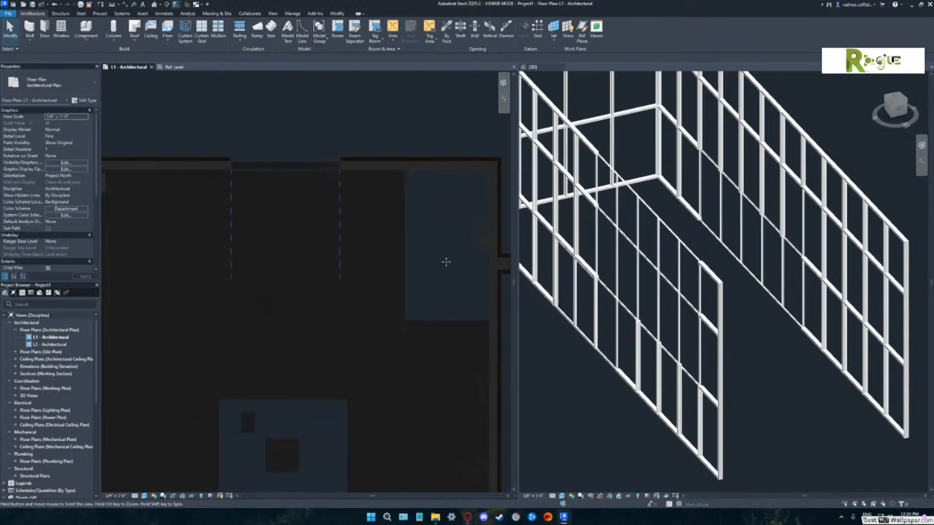
pyautogui.scroll(-2, 436, 265)
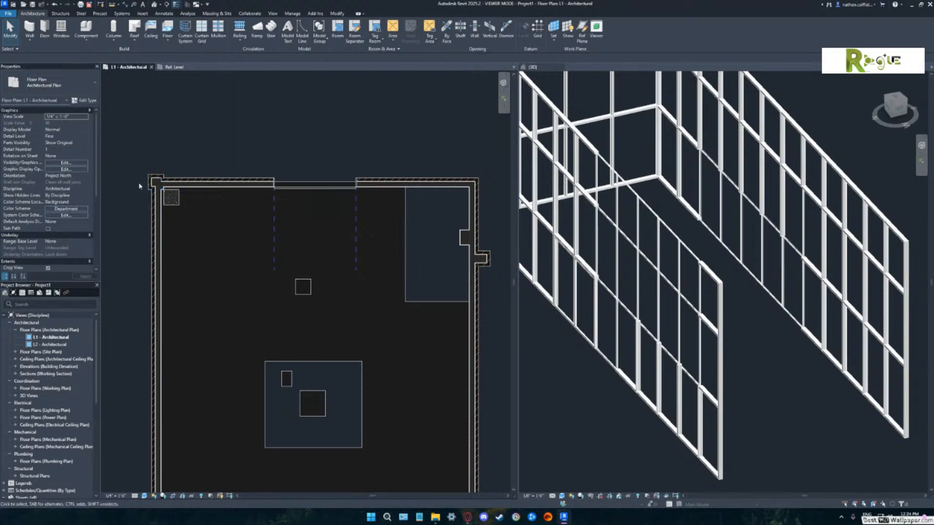
# Move the freestanding 18" x 18" rectangular column at the room's corner onto the adjacent brick wall so that it projects outside.
pyautogui.scroll(5, 139, 187)
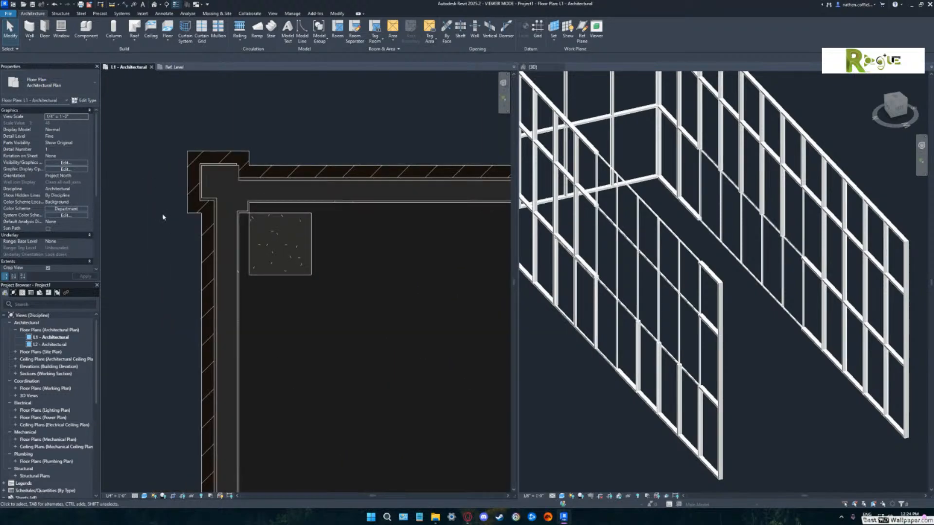
pyautogui.moveTo(163, 215); pyautogui.dragTo(206, 236, button='middle')
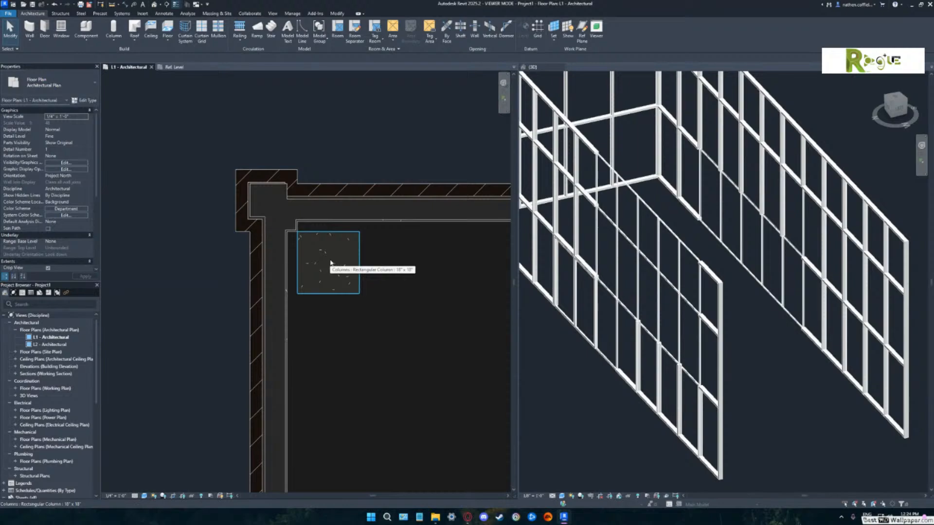
pyautogui.moveTo(330, 264); pyautogui.dragTo(235, 277)
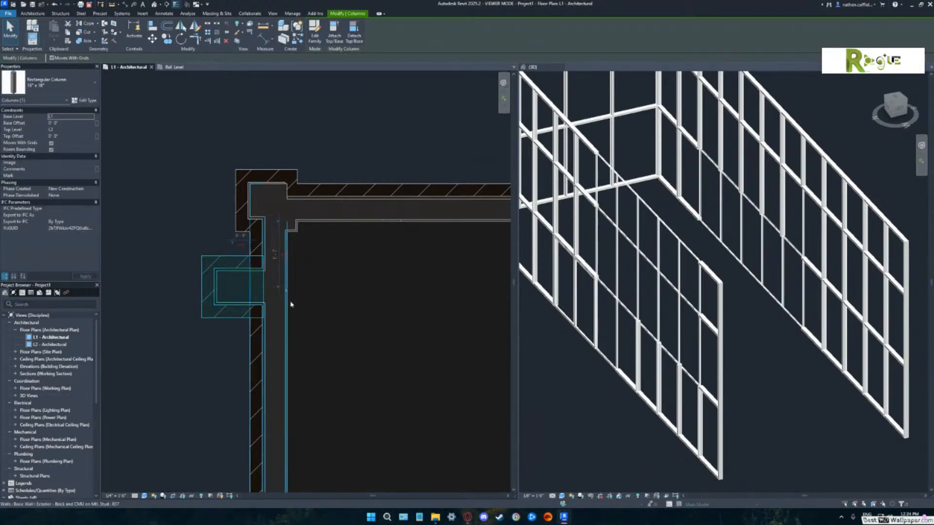
pyautogui.click(329, 310)
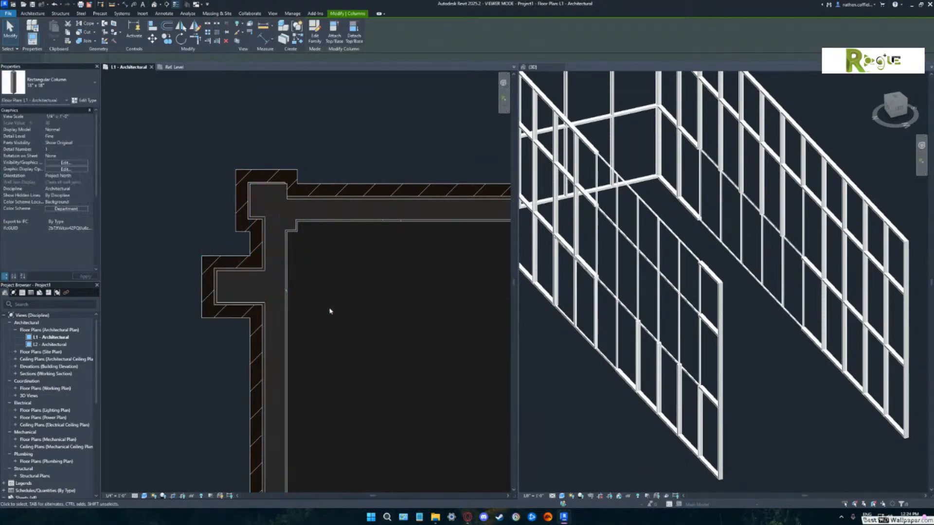
# Move the projecting 18" x 18" column across the brick wall to its interior side.
pyautogui.click(242, 287)
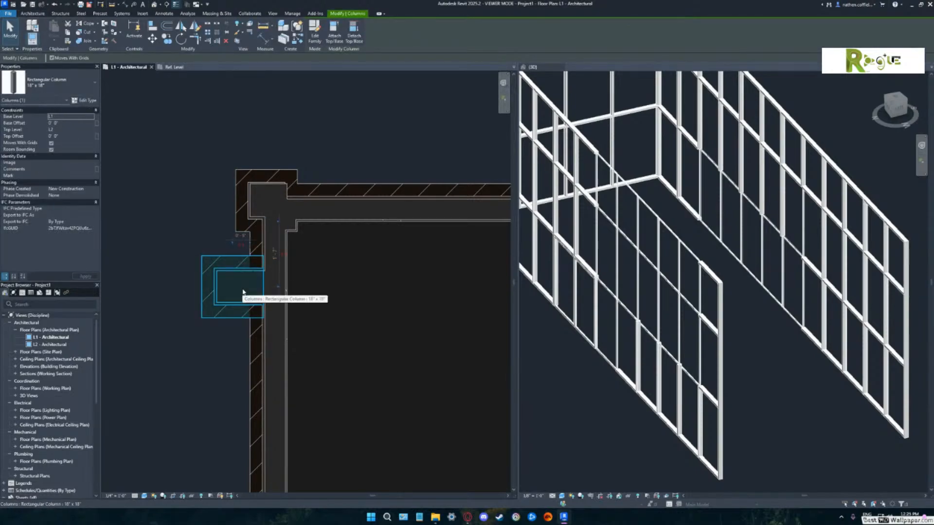
pyautogui.moveTo(243, 292); pyautogui.dragTo(304, 325)
pyautogui.click(351, 304)
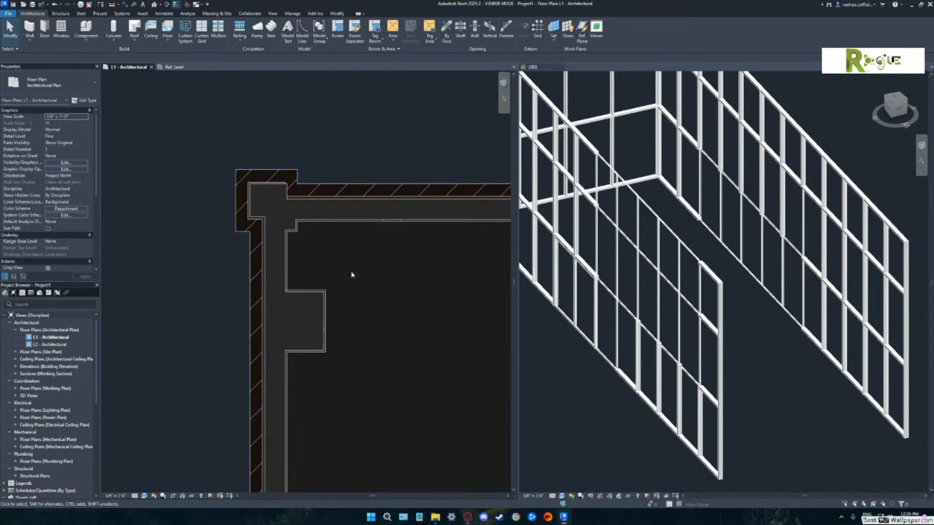
# Examine how the relocated column merges with the wall layers and compare it with the columns on the opposite wall.
pyautogui.scroll(-3, 370, 307)
pyautogui.moveTo(451, 319); pyautogui.dragTo(208, 224, button='middle')
pyautogui.scroll(-2, 317, 267)
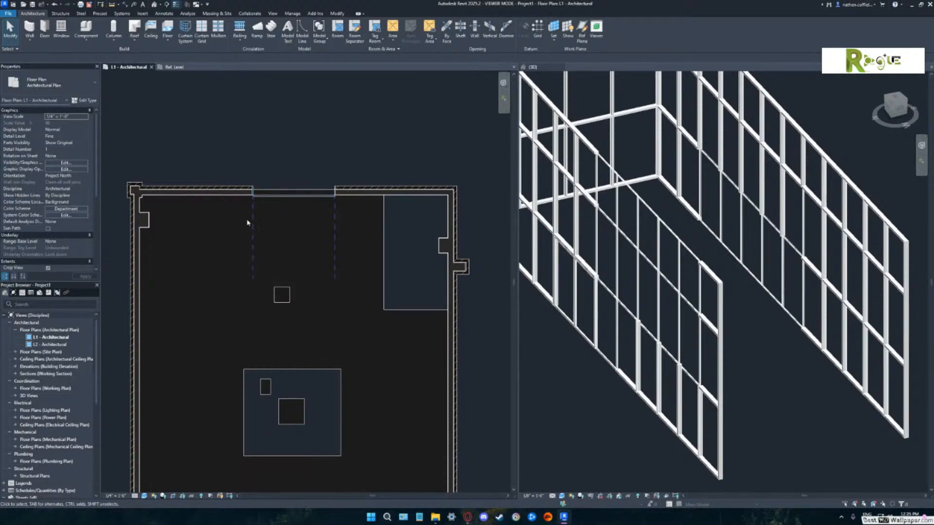
pyautogui.moveTo(208, 252); pyautogui.dragTo(285, 278, button='middle')
pyautogui.scroll(3, 254, 250)
pyautogui.scroll(3, 258, 269)
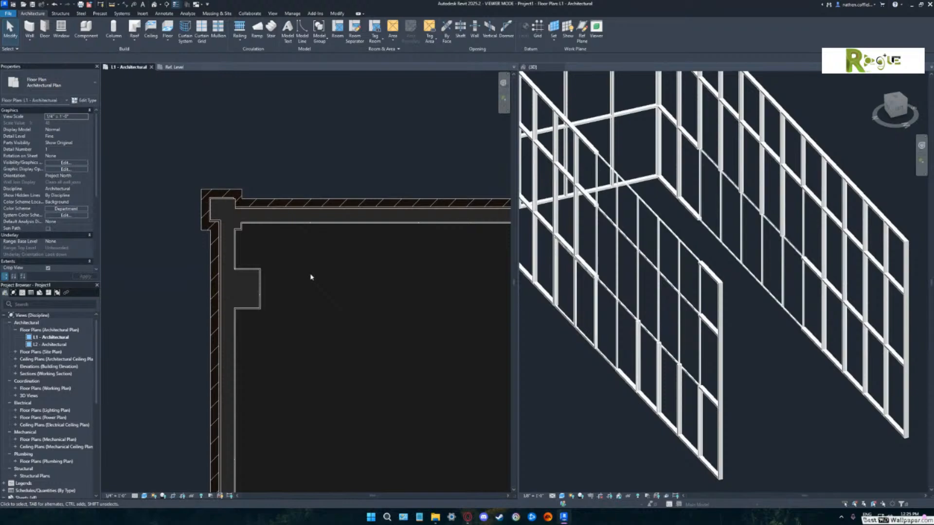
pyautogui.moveTo(310, 280); pyautogui.dragTo(299, 288, button='middle')
pyautogui.scroll(5, 302, 285)
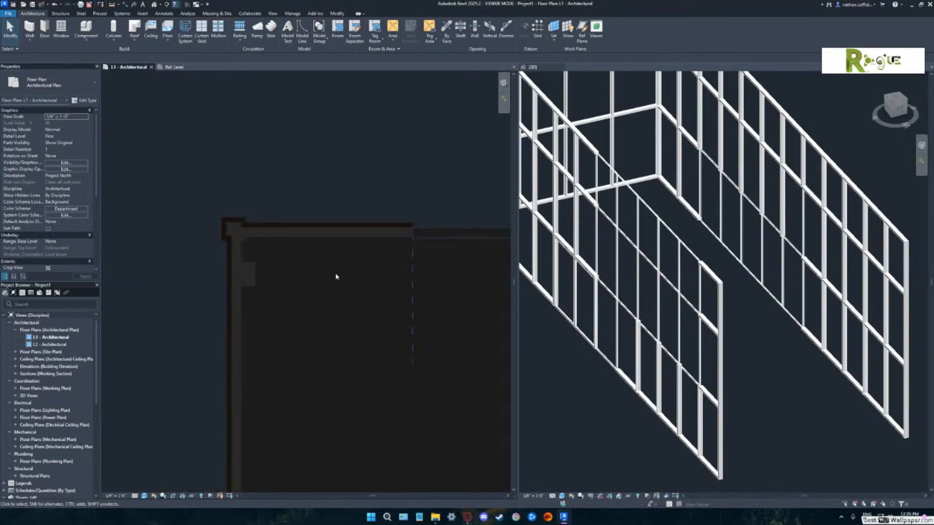
pyautogui.scroll(-2, 227, 237)
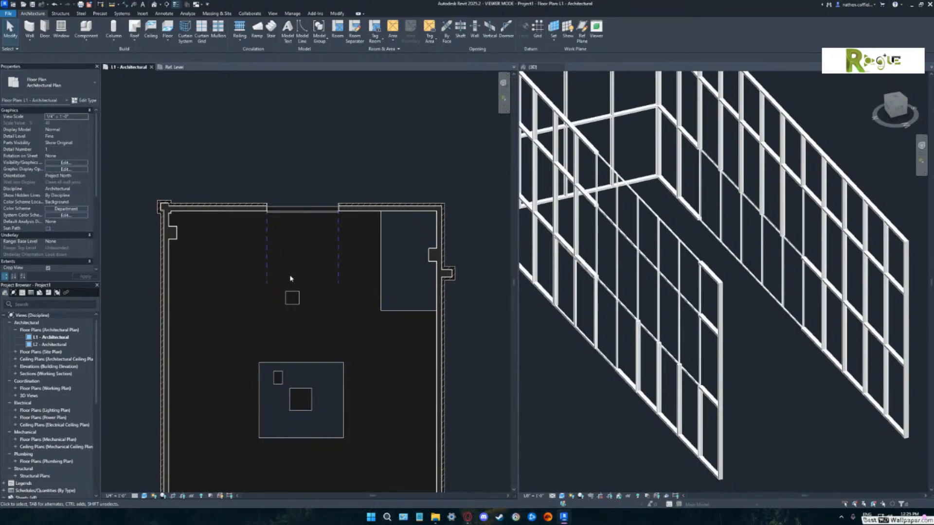
# Inspect the extent of the Generic - 12" floor and its openings in the plan.
pyautogui.click(260, 385)
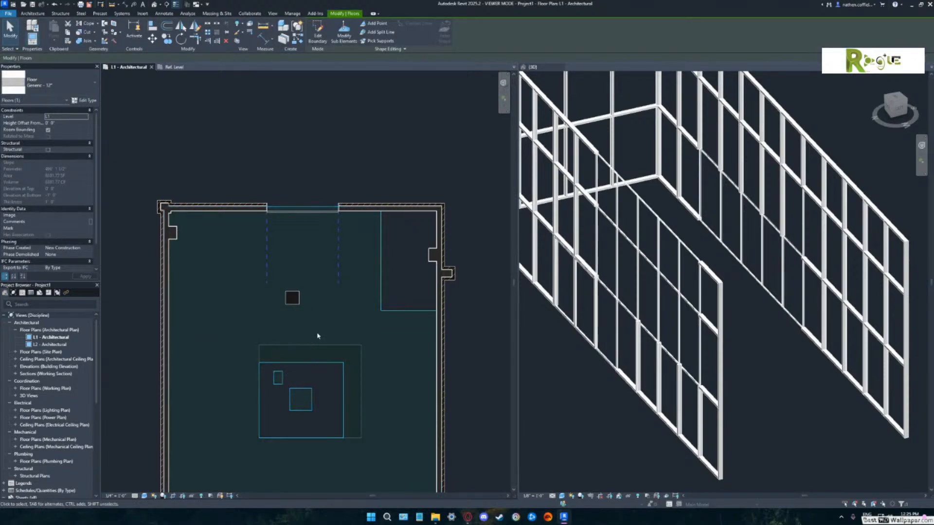
pyautogui.click(312, 222)
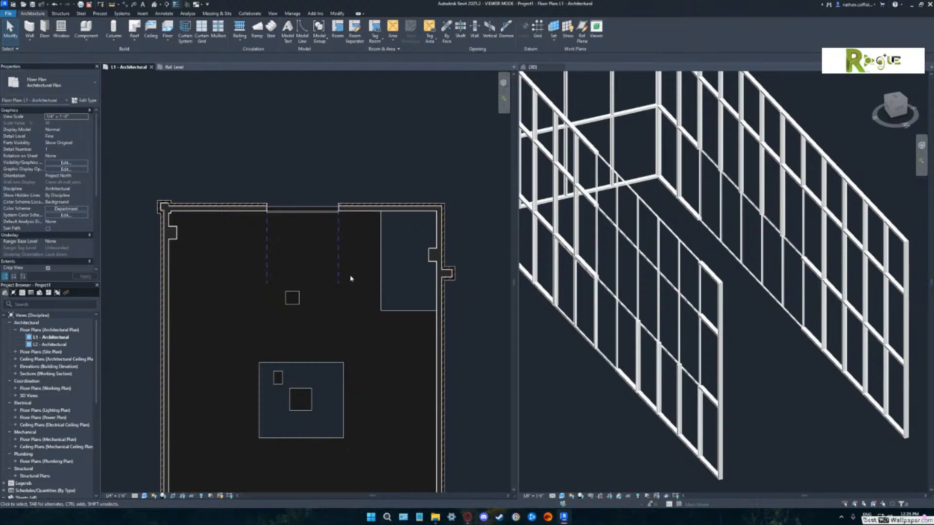
pyautogui.moveTo(353, 293); pyautogui.dragTo(356, 222, button='middle')
pyautogui.moveTo(309, 270); pyautogui.dragTo(284, 247, button='middle')
pyautogui.scroll(-2, 316, 255)
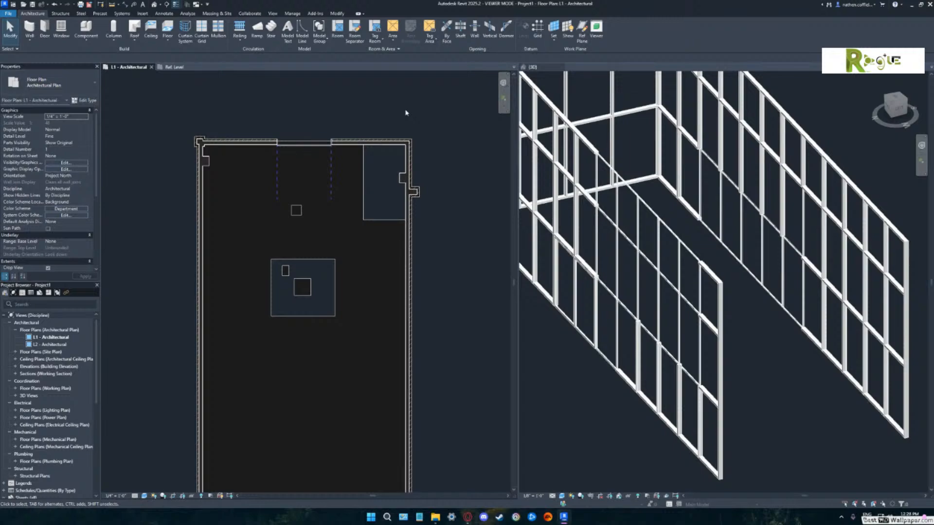
# Show the open views as tabs and delete the separate rectangular building and the freestanding walls beside the L-shaped building.
pyautogui.press('t')
pyautogui.press('w')
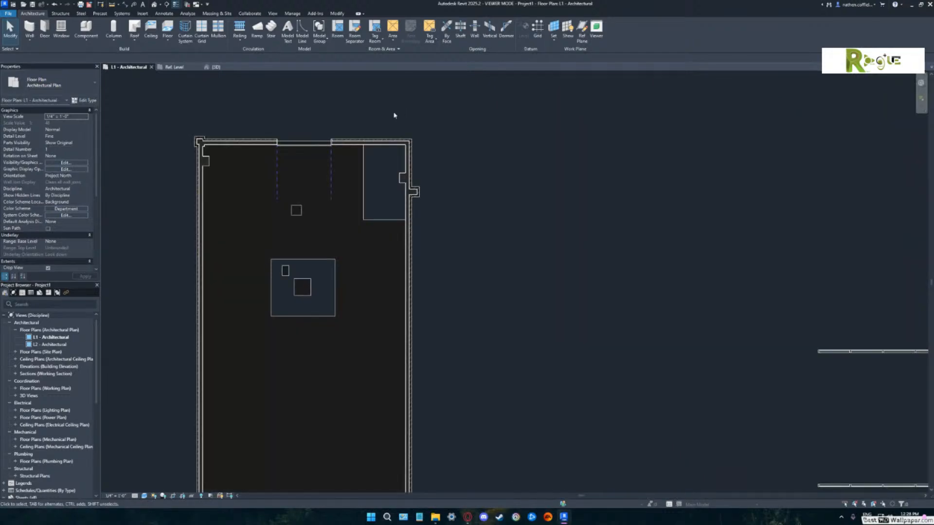
pyautogui.scroll(-10, 618, 290)
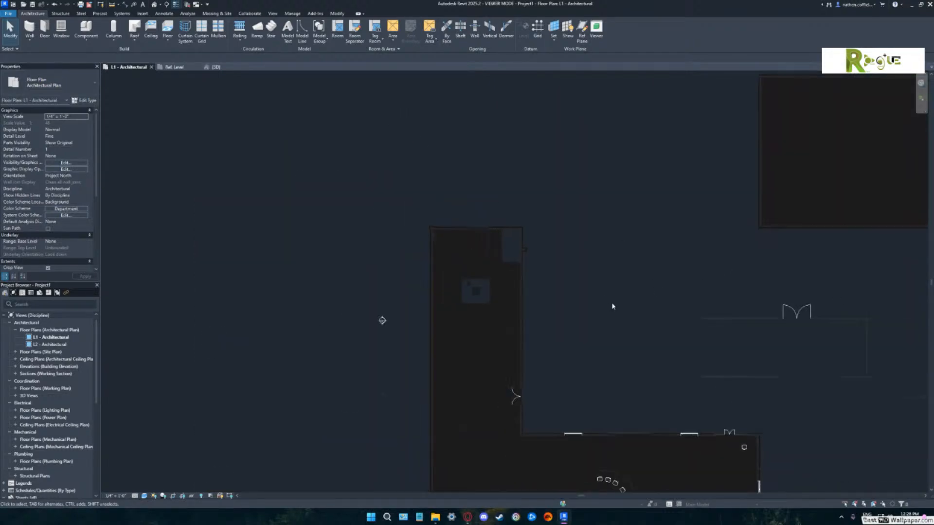
pyautogui.moveTo(504, 251); pyautogui.dragTo(392, 258, button='middle')
pyautogui.scroll(2, 440, 251)
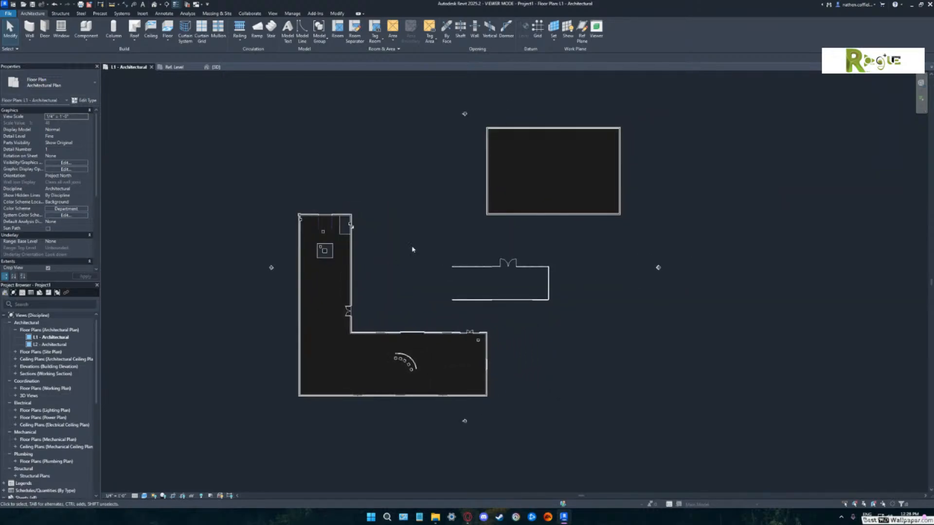
pyautogui.moveTo(455, 119); pyautogui.dragTo(639, 311)
pyautogui.press('Delete')
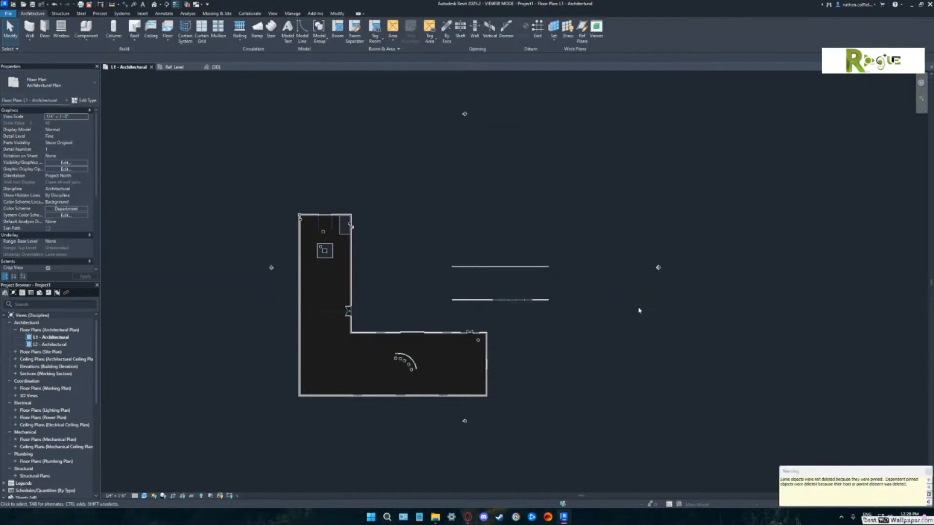
pyautogui.moveTo(438, 245); pyautogui.dragTo(559, 309)
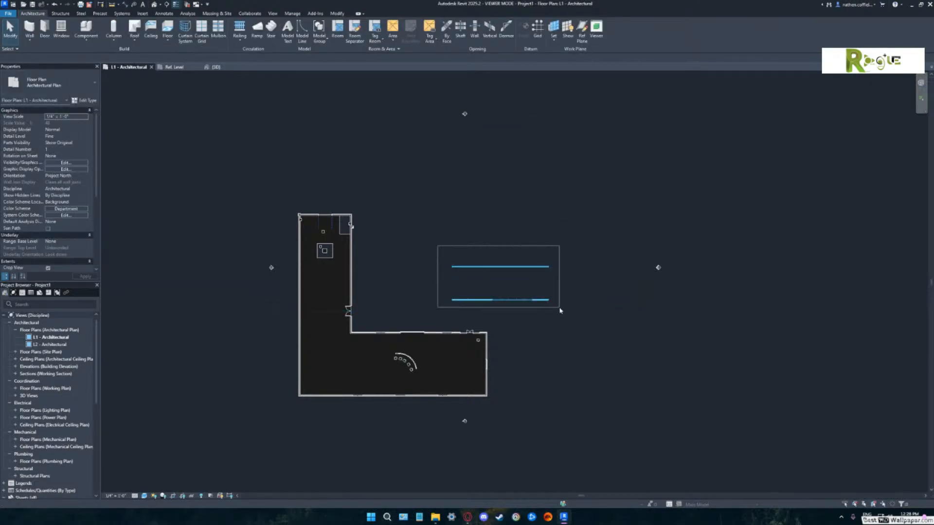
pyautogui.press('Delete')
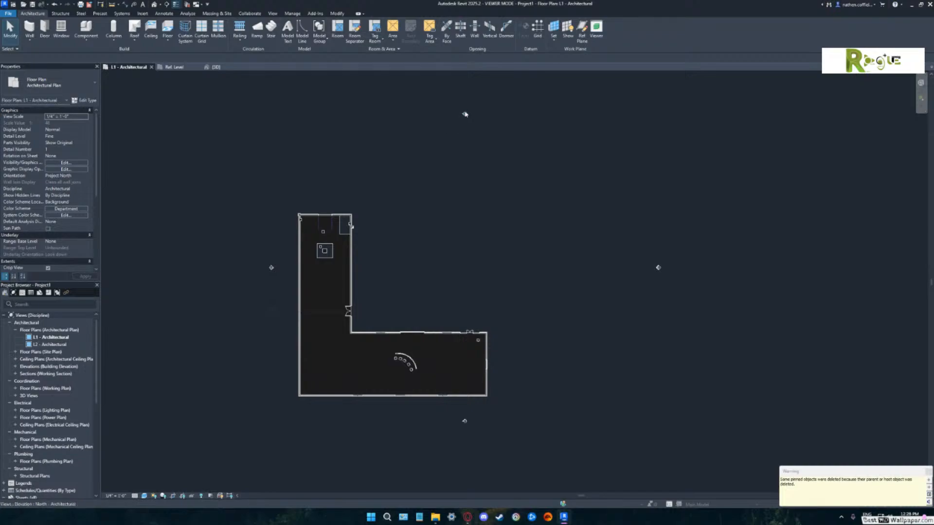
# Open the East elevation from its A203 marker in the plan, and open Section 1 from its section line there.
pyautogui.scroll(2, 654, 268)
pyautogui.scroll(4, 670, 265)
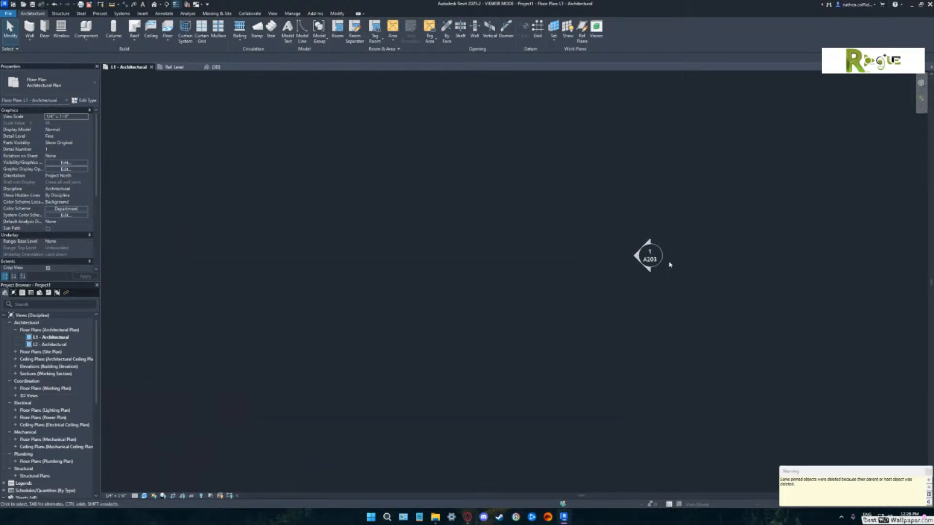
pyautogui.moveTo(674, 271); pyautogui.dragTo(633, 294, button='middle')
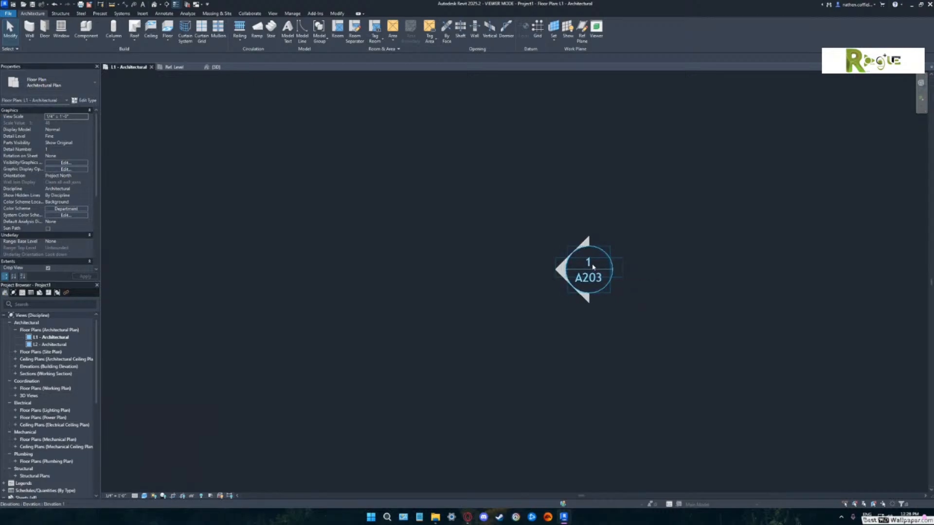
pyautogui.doubleClick(563, 272)
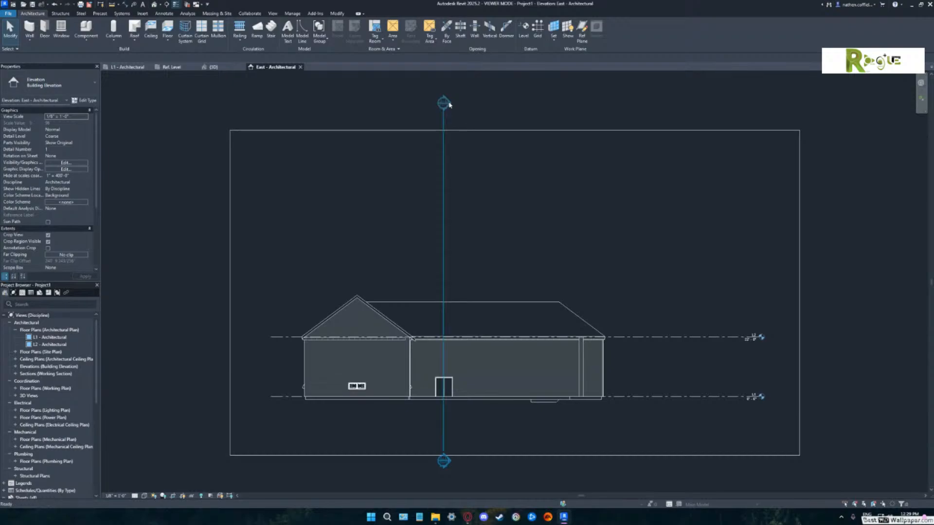
pyautogui.doubleClick(447, 105)
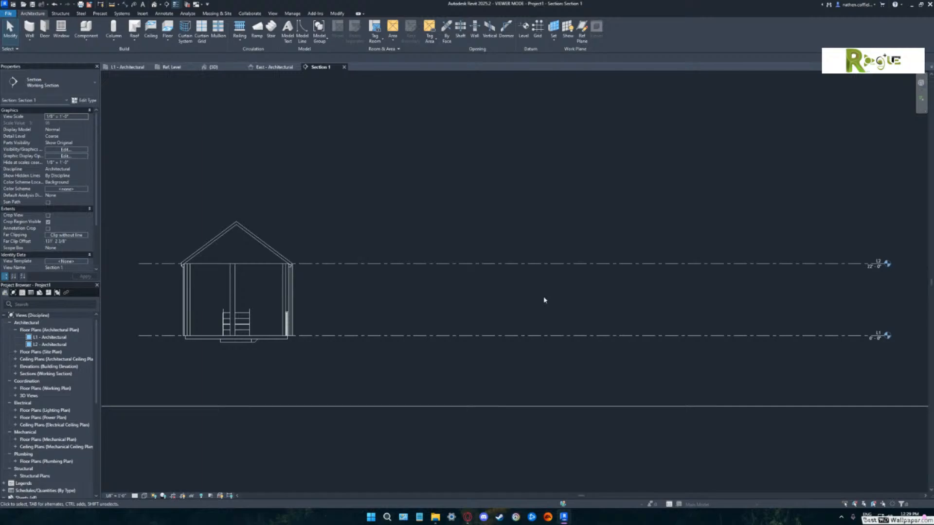
# Increase the detail level of Section 1 to show the wall layers in the cut through the gabled wing.
pyautogui.scroll(4, 235, 301)
pyautogui.scroll(-5, 238, 304)
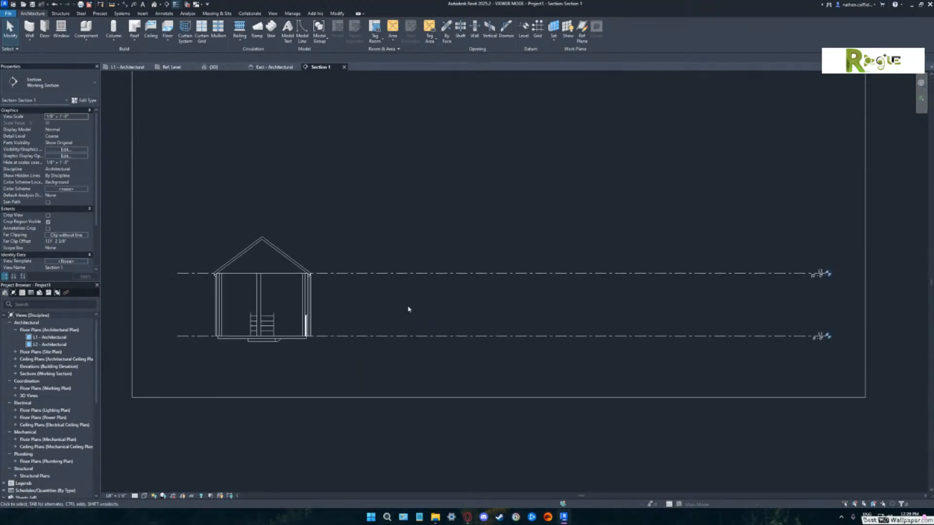
pyautogui.moveTo(476, 312); pyautogui.dragTo(448, 341, button='middle')
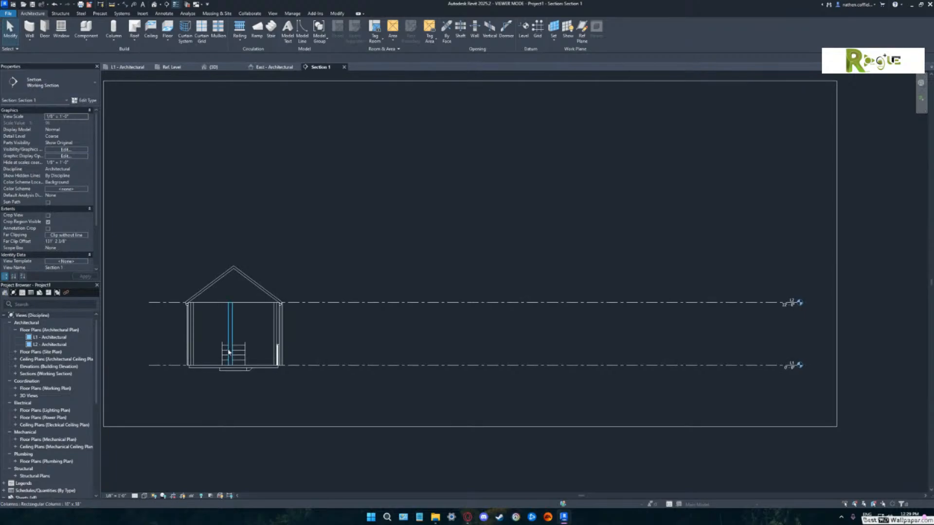
pyautogui.scroll(7, 229, 351)
pyautogui.moveTo(334, 323); pyautogui.dragTo(418, 321, button='middle')
pyautogui.scroll(1, 424, 316)
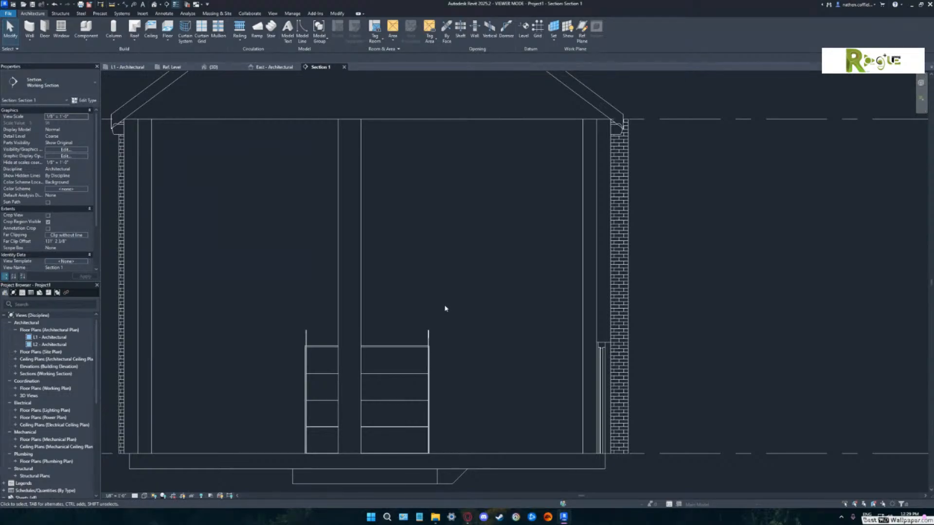
pyautogui.click(144, 496)
pyautogui.click(141, 488)
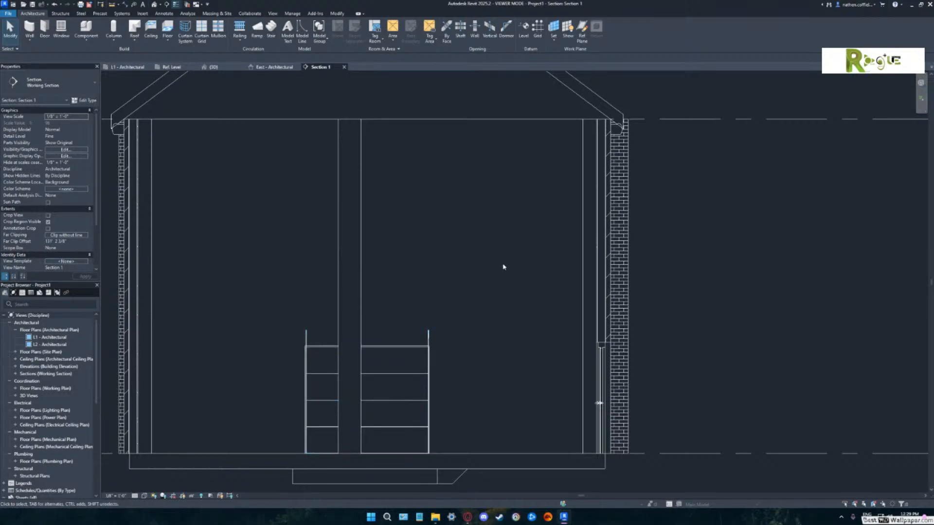
pyautogui.moveTo(512, 262)
pyautogui.mouseDown(button='middle')
pyautogui.moveTo(525, 279)
pyautogui.moveTo(524, 267)
pyautogui.mouseUp(button='middle')
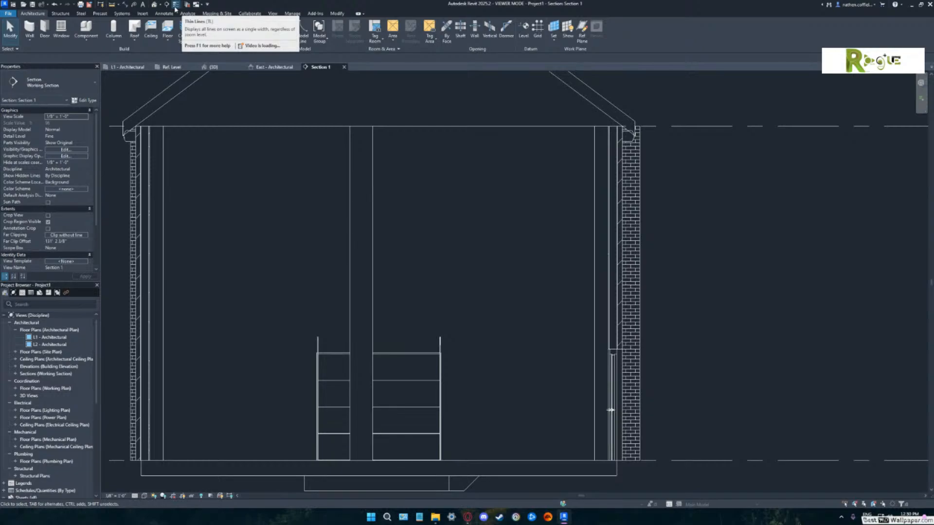
# Turn off Thin Lines and check the line weights of the cut walls, floor and roof in Section 1.
pyautogui.click(175, 6)
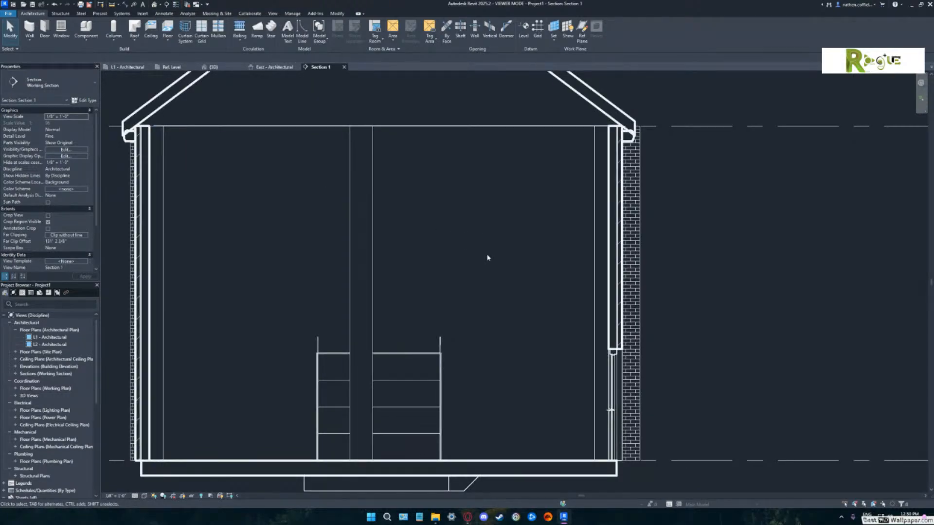
pyautogui.scroll(-2, 511, 264)
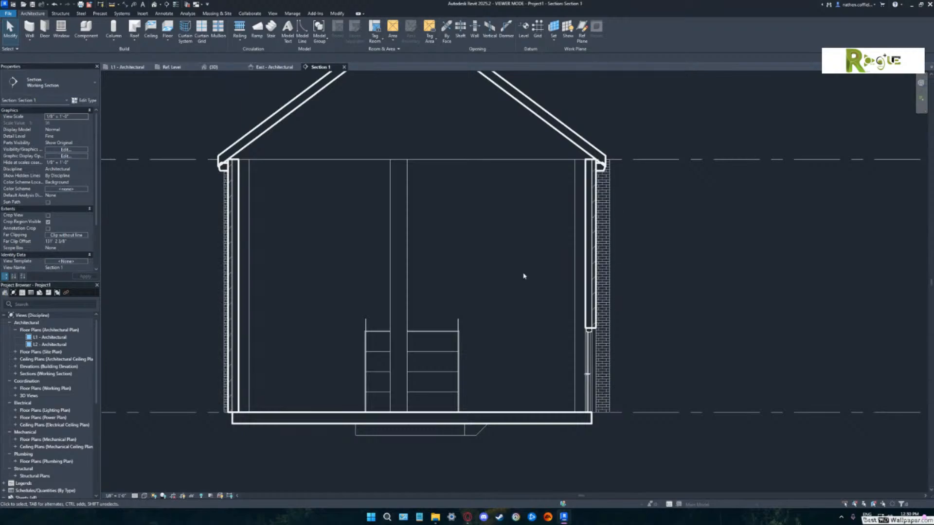
pyautogui.scroll(2, 536, 286)
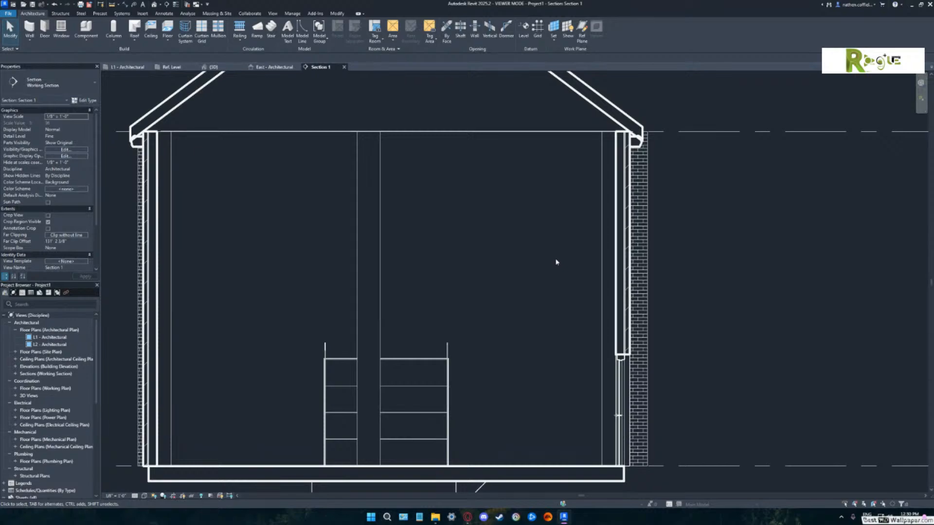
# In Section 1, rename level L2 to Roof and set its elevation to 60 feet.
pyautogui.scroll(-5, 555, 264)
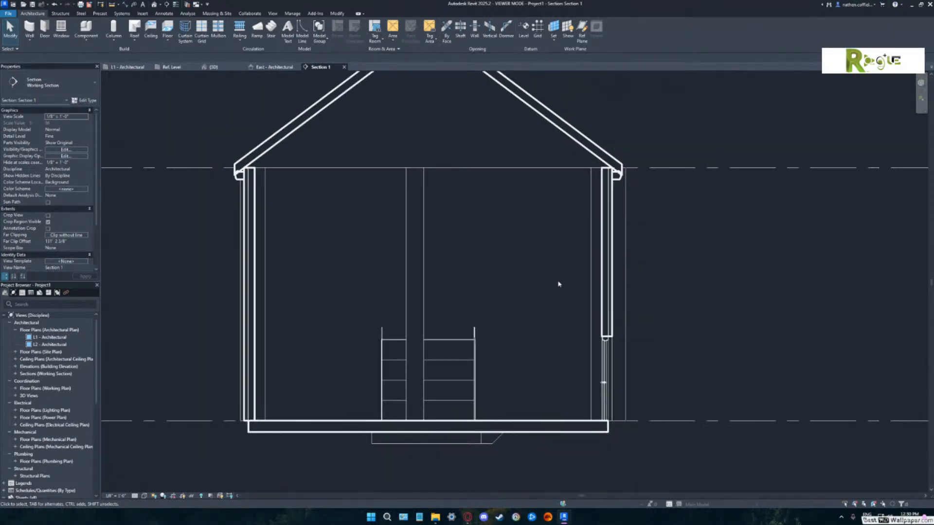
pyautogui.moveTo(566, 291); pyautogui.dragTo(436, 296, button='middle')
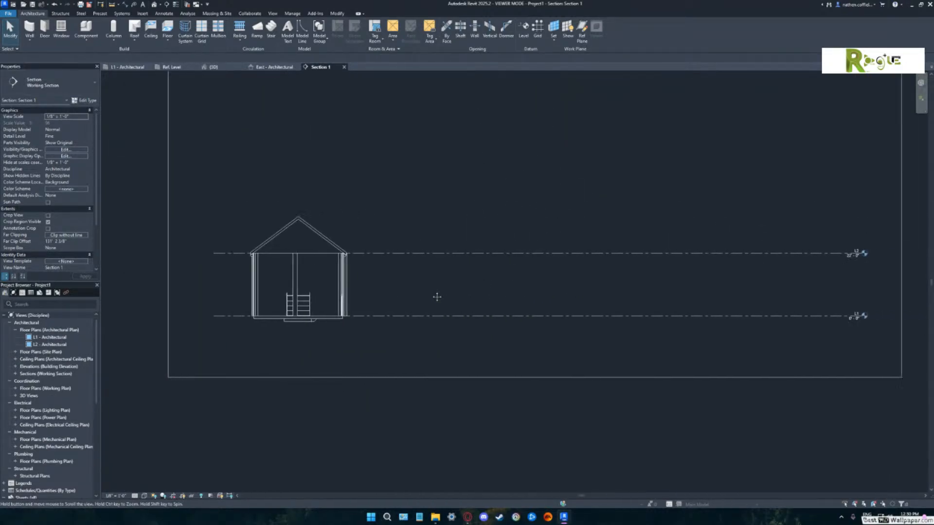
pyautogui.moveTo(532, 289); pyautogui.dragTo(504, 315, button='middle')
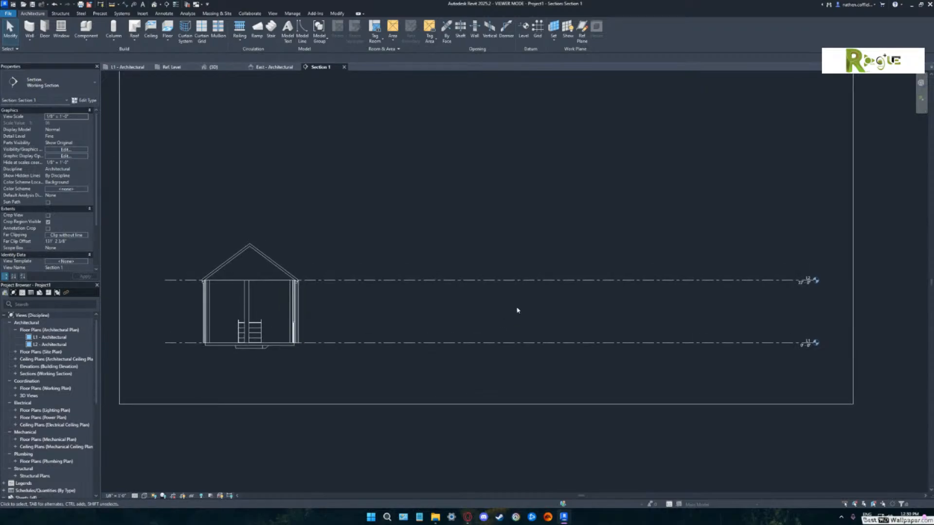
pyautogui.click(808, 282)
pyautogui.click(809, 279)
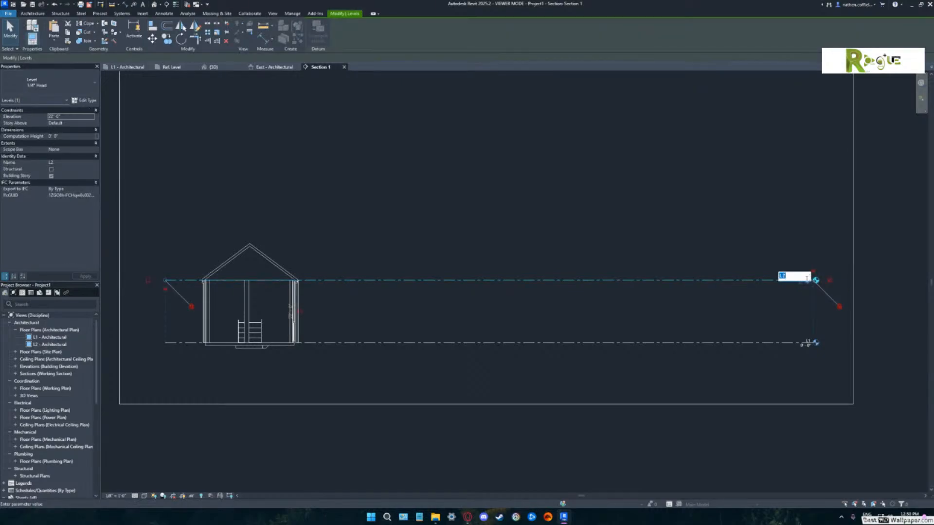
pyautogui.write('Roof')
pyautogui.press('Return')
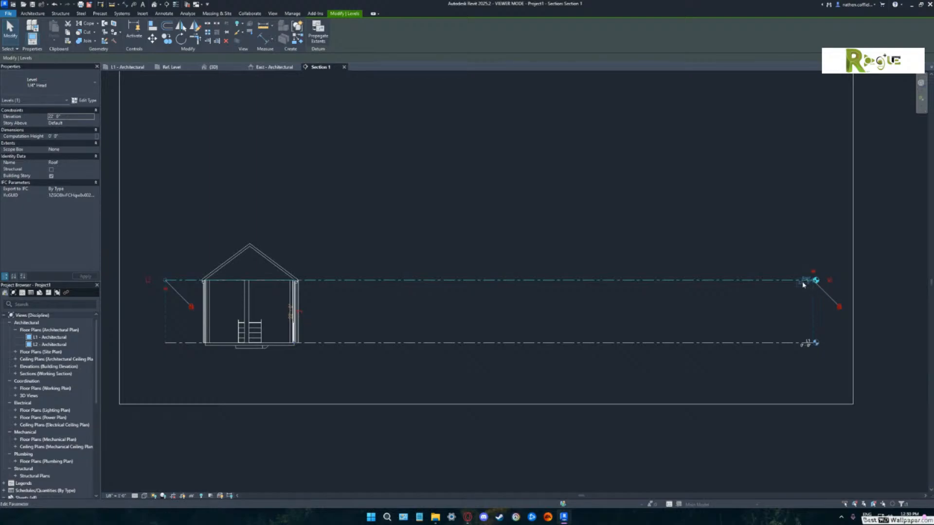
pyautogui.click(802, 281)
pyautogui.write('60')
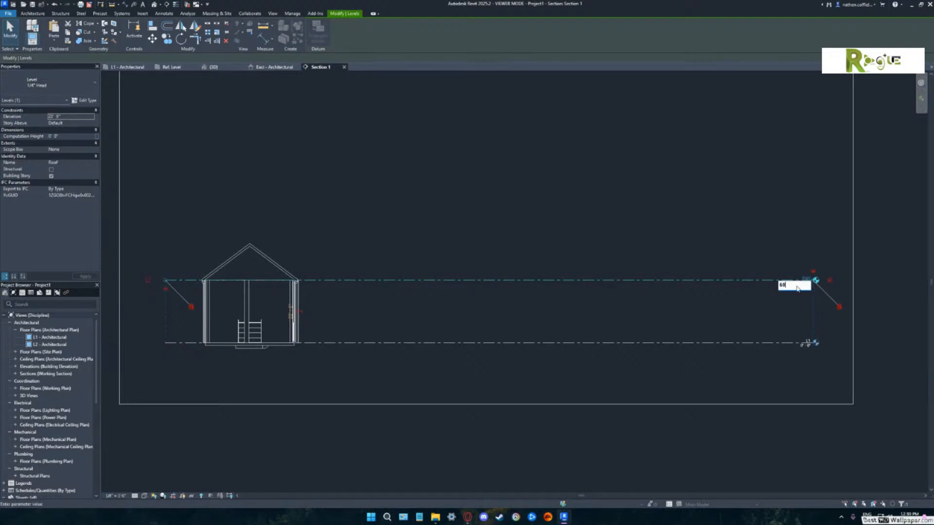
pyautogui.press('Return')
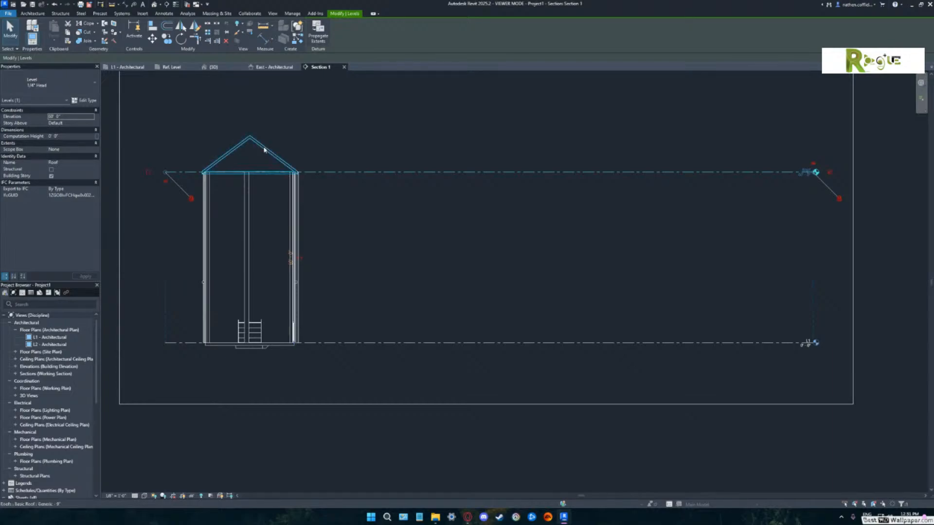
pyautogui.click(128, 67)
pyautogui.scroll(-5, 413, 257)
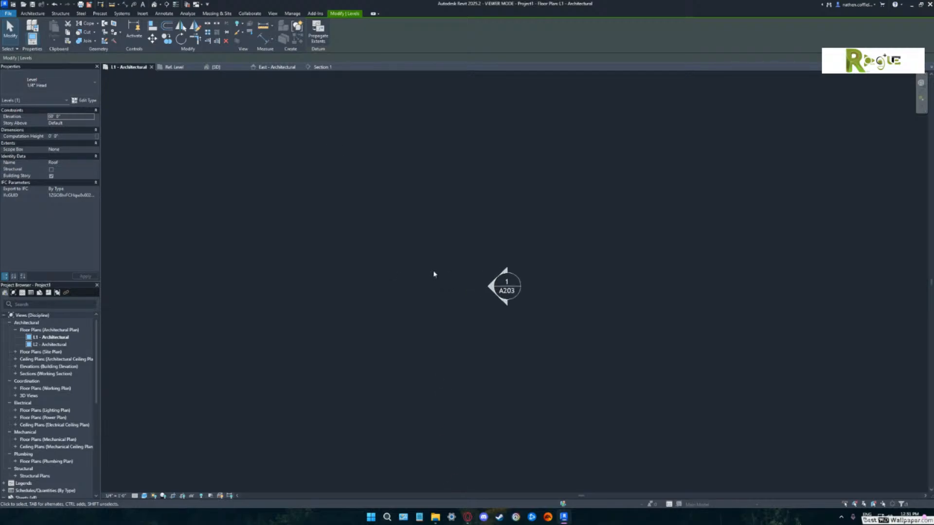
pyautogui.click(316, 68)
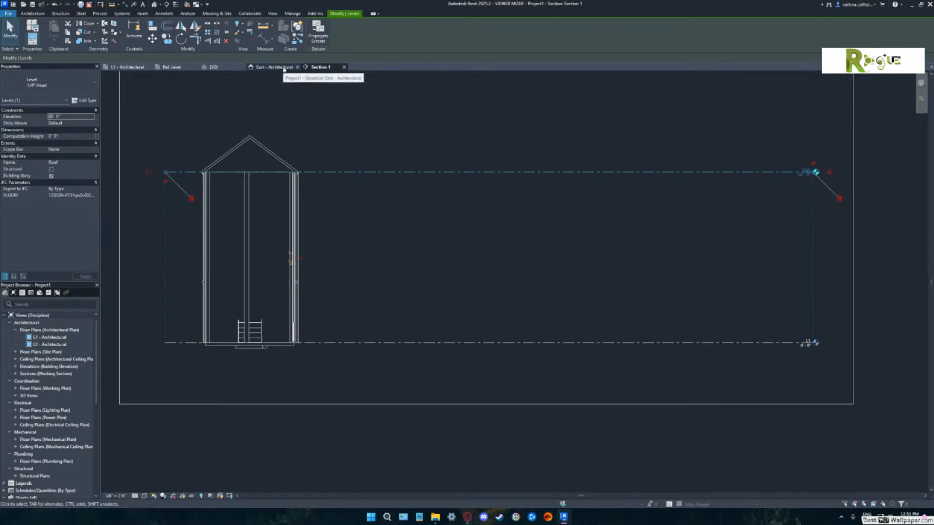
pyautogui.click(41, 14)
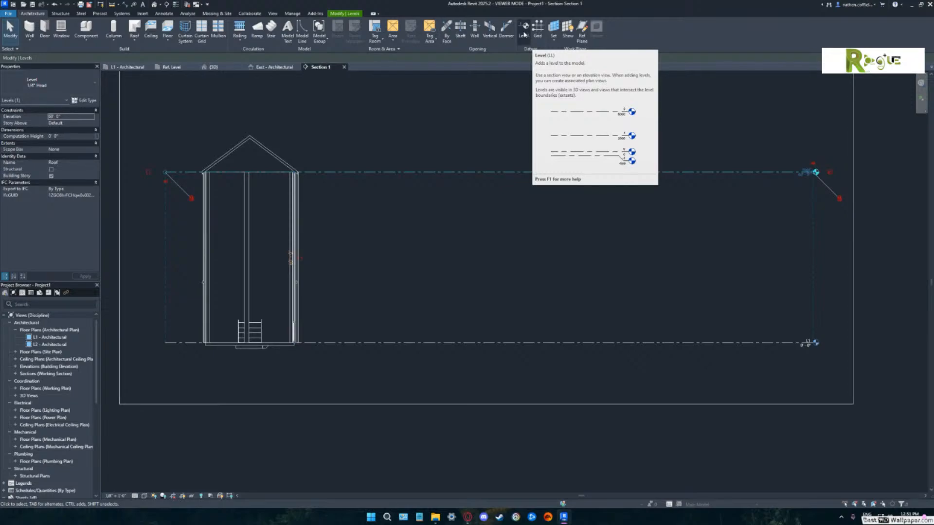
pyautogui.click(524, 31)
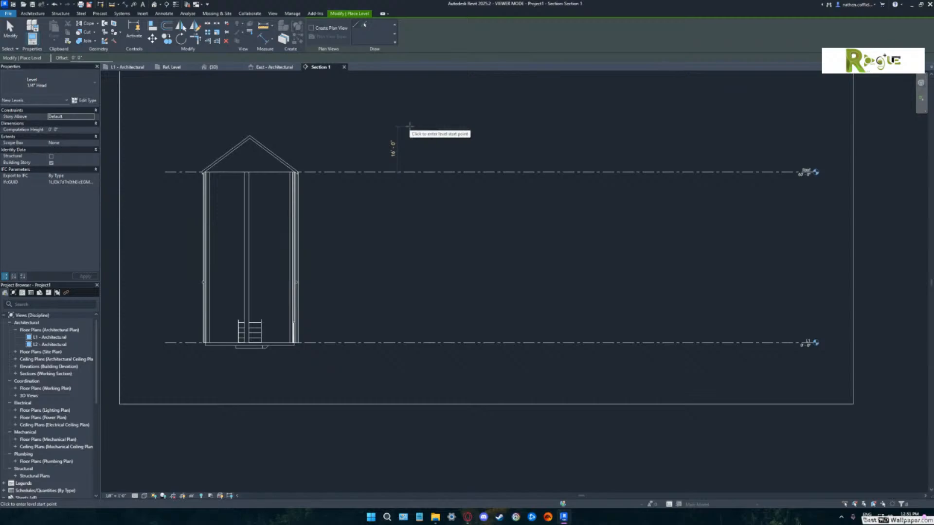
pyautogui.press('Escape')
pyautogui.press('Escape')
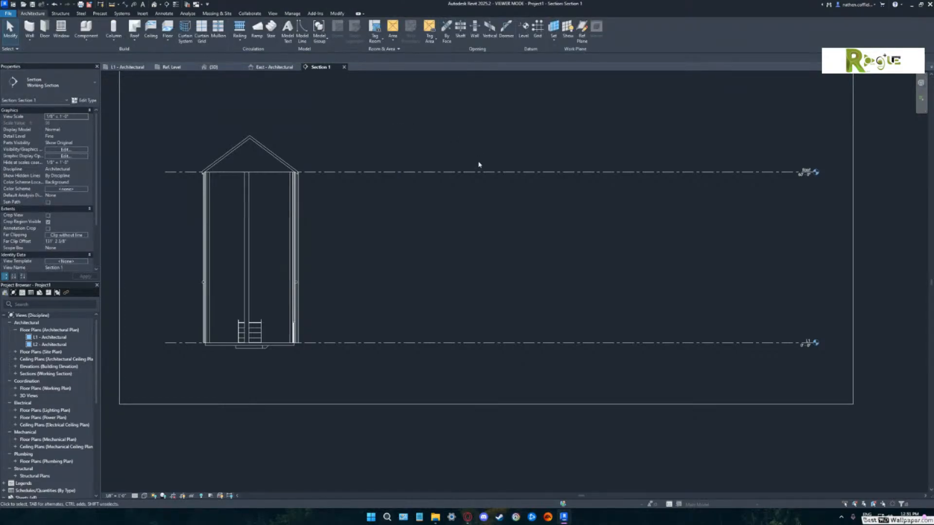
# Copy level L1 straight up twice with multiple copying, spacing the new levels 12 feet apart.
pyautogui.click(610, 343)
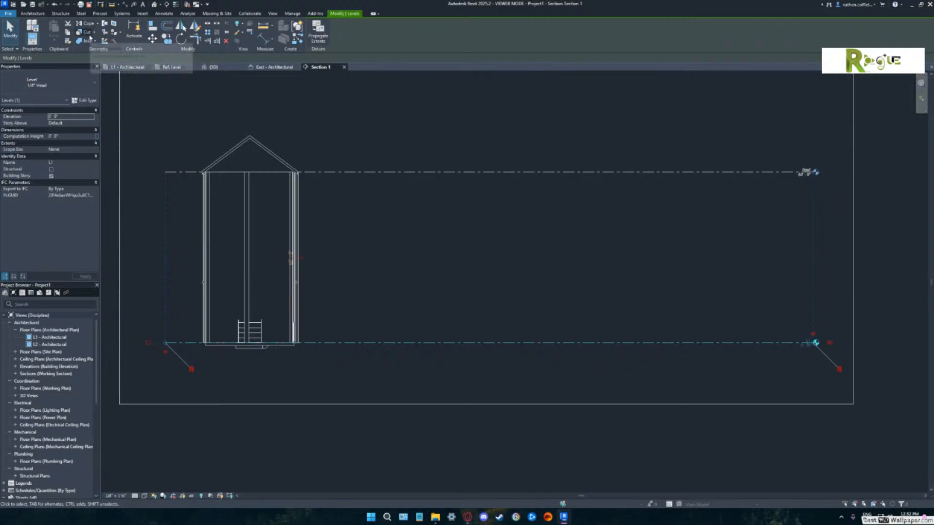
pyautogui.click(167, 40)
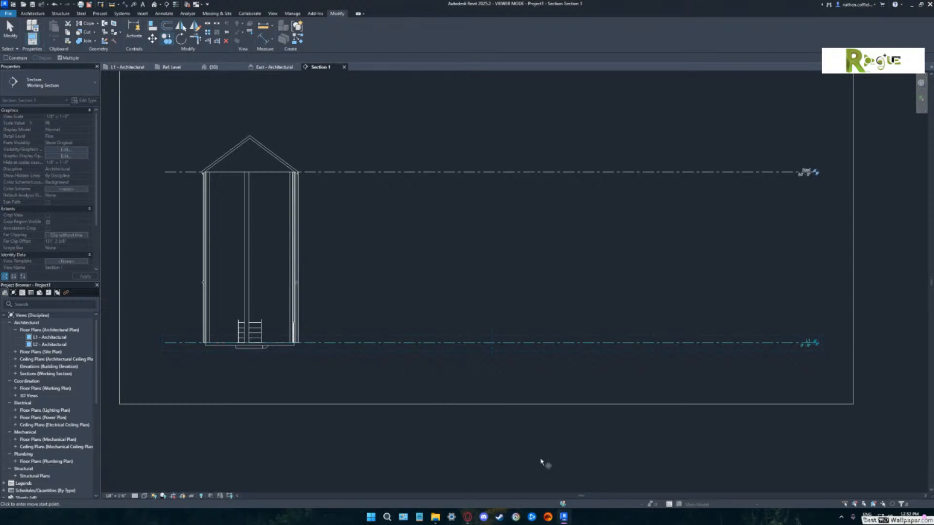
pyautogui.click(518, 438)
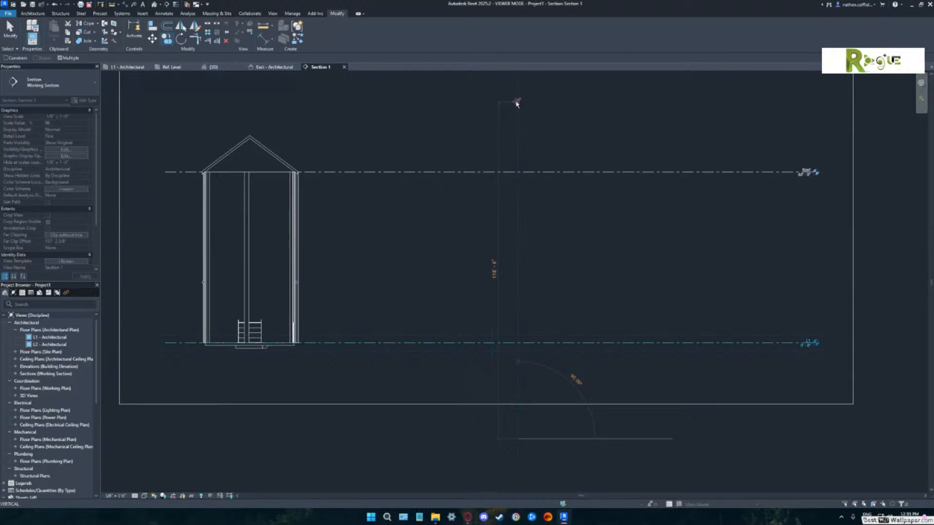
pyautogui.write('12')
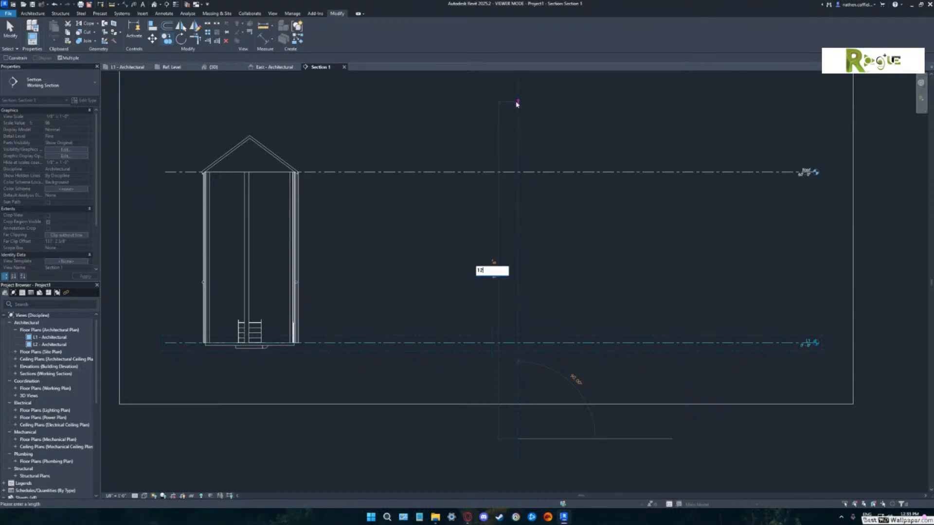
pyautogui.press('Return')
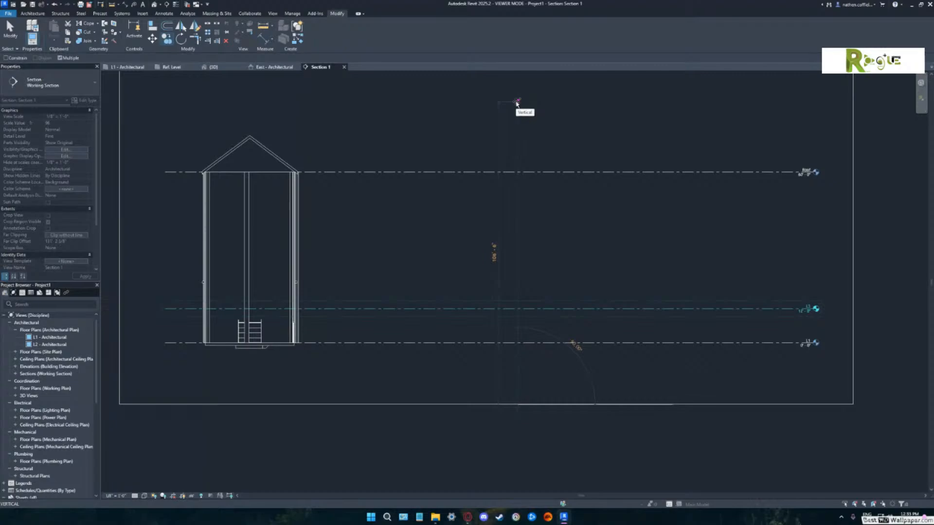
pyautogui.write('12')
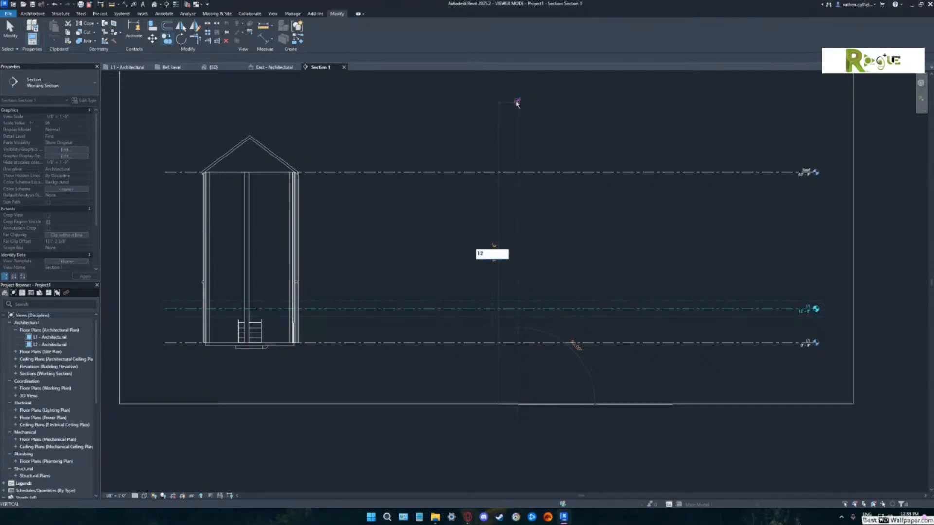
pyautogui.press('Return')
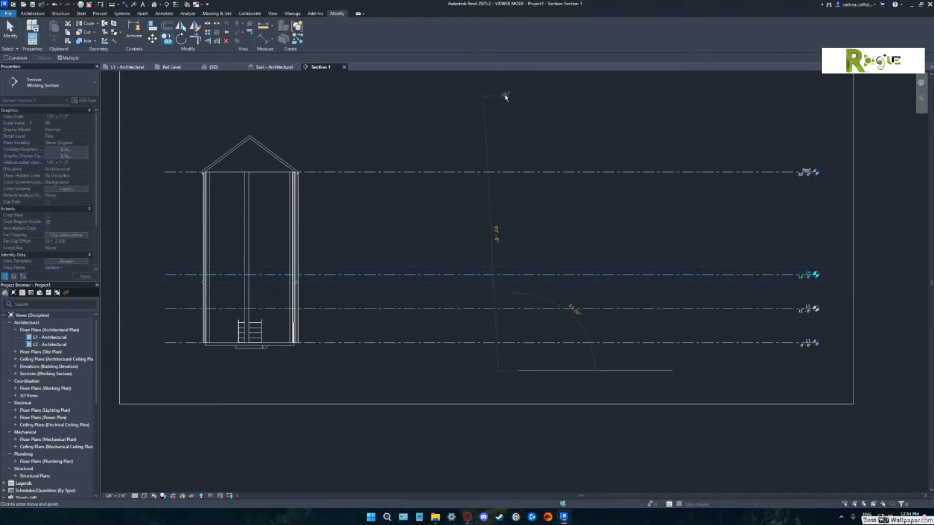
pyautogui.press('Escape')
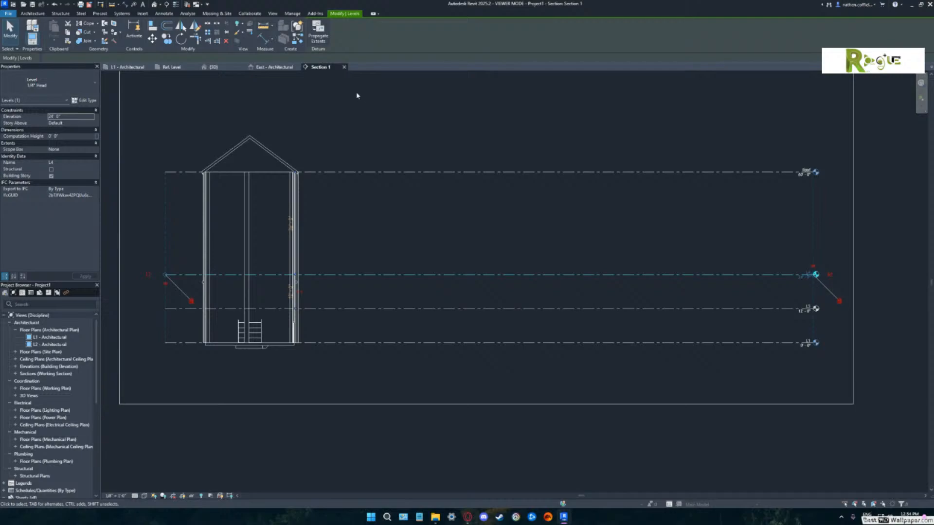
pyautogui.click(351, 94)
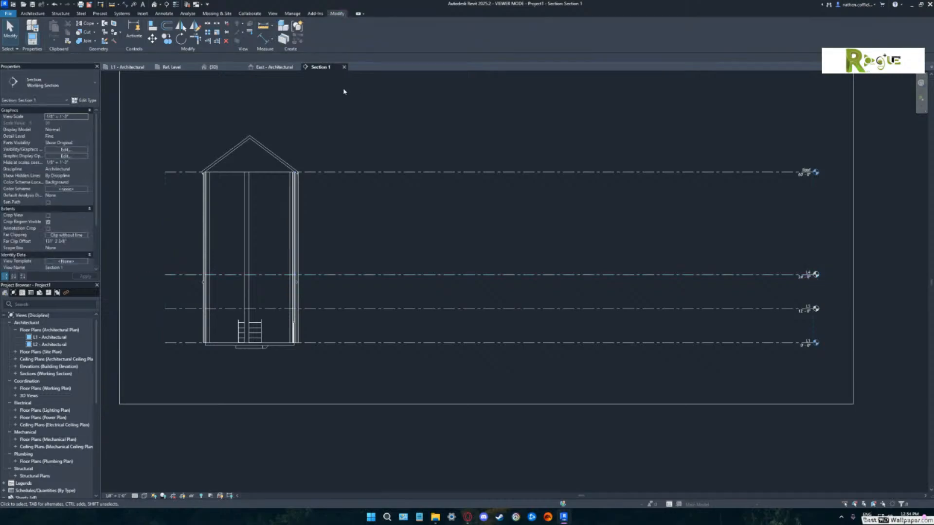
# Rename the copied level at 12 feet to L2.
pyautogui.click(491, 343)
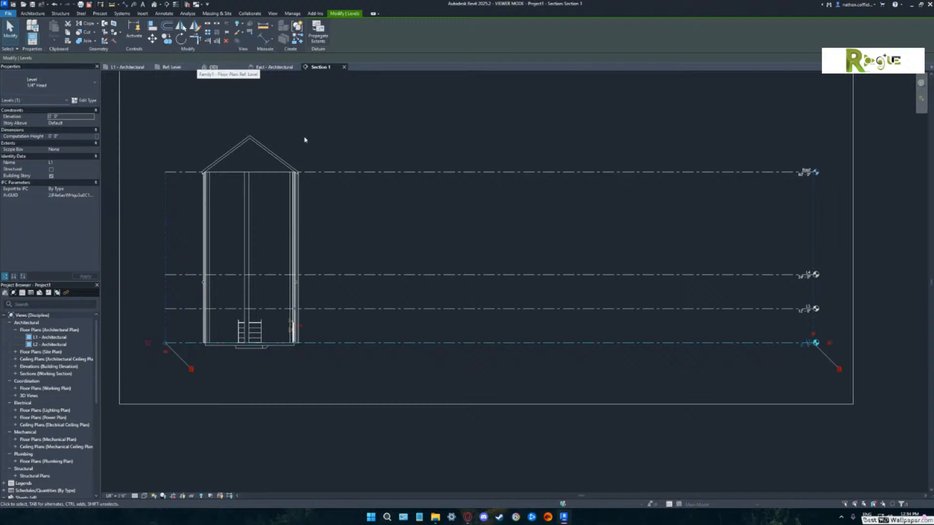
pyautogui.click(464, 221)
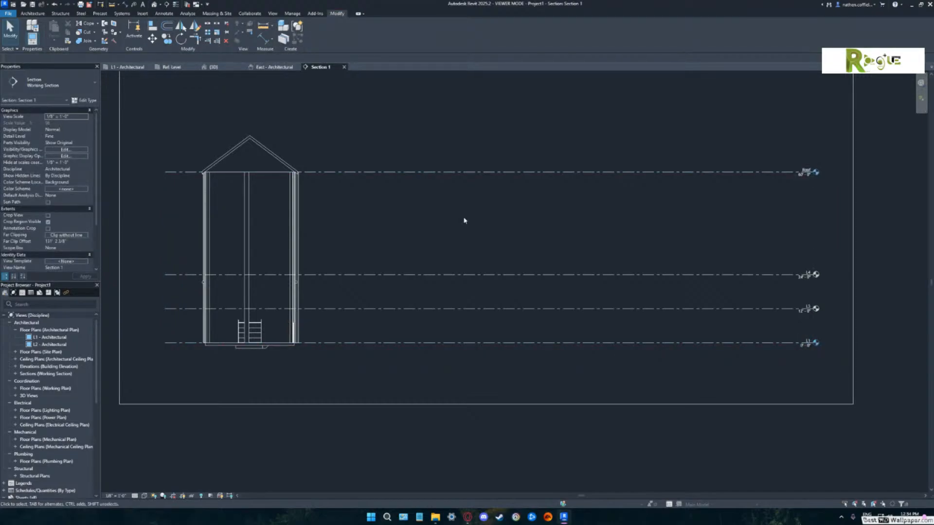
pyautogui.click(811, 309)
pyautogui.click(804, 306)
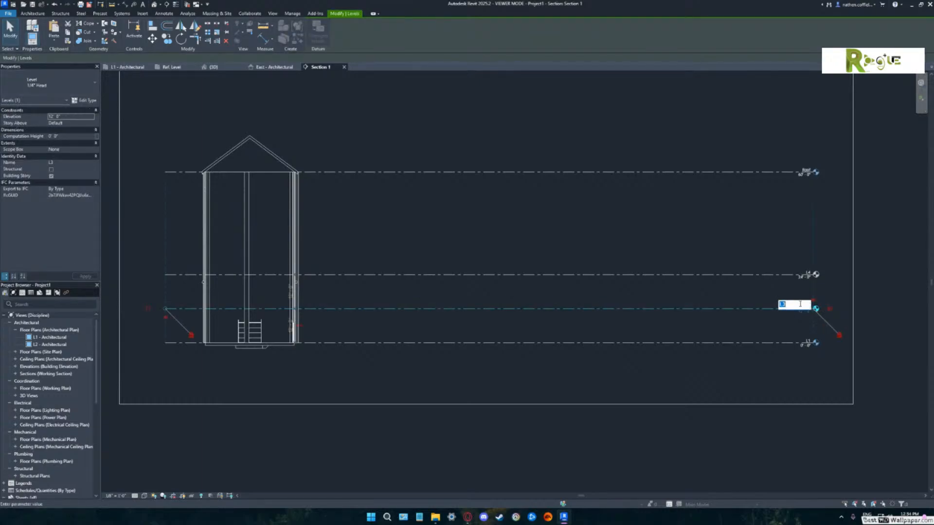
pyautogui.write('L2')
pyautogui.press('Return')
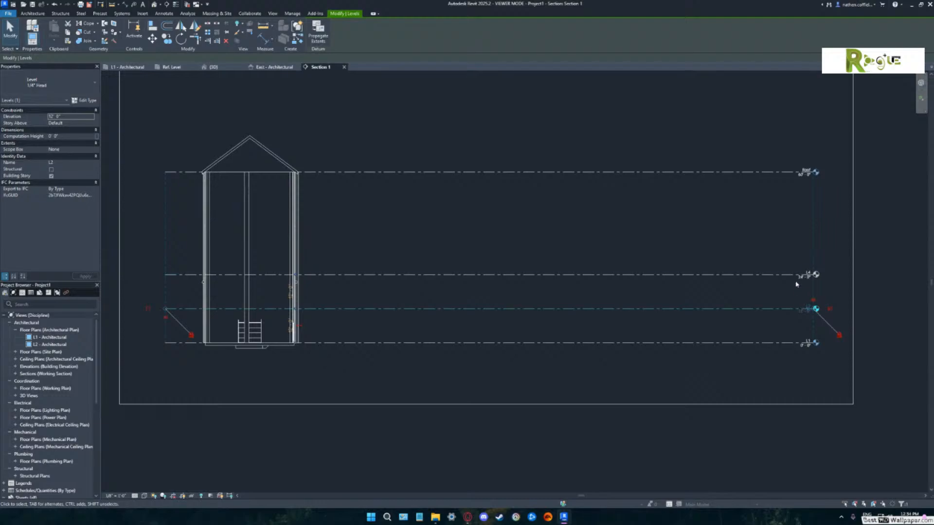
# Rename the copied level at 24 feet to L3.
pyautogui.click(808, 275)
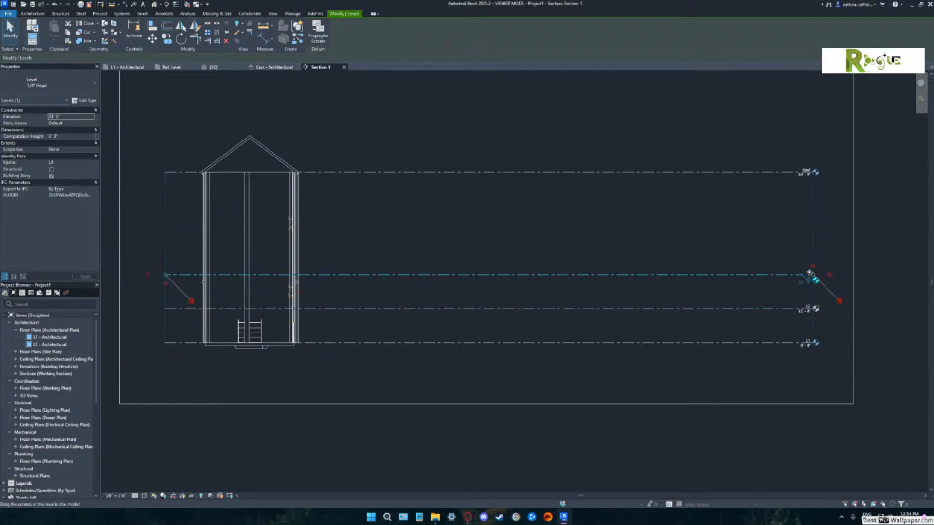
pyautogui.click(809, 273)
pyautogui.write('L3')
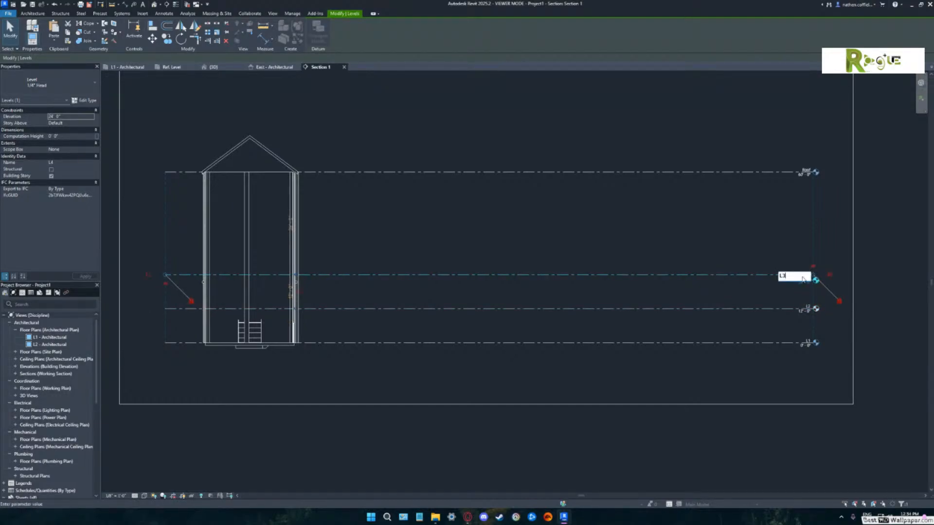
pyautogui.press('Return')
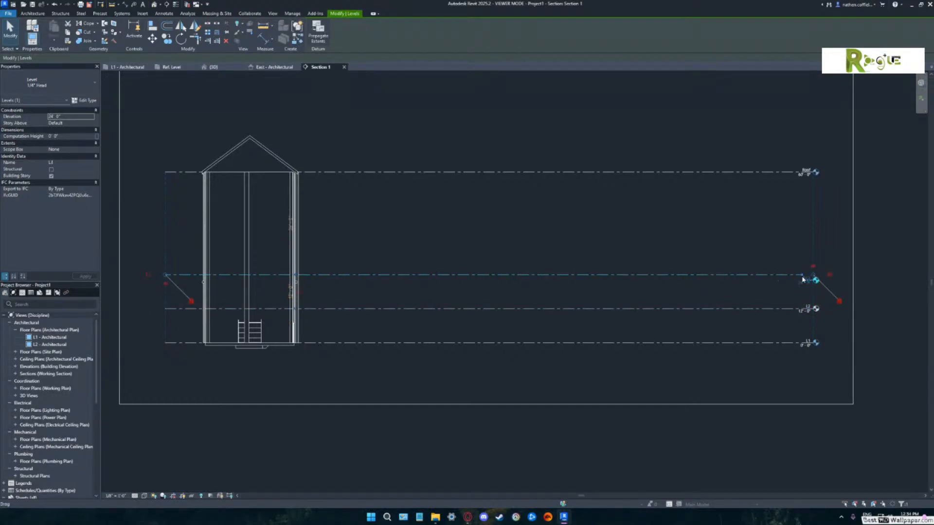
pyautogui.click(774, 218)
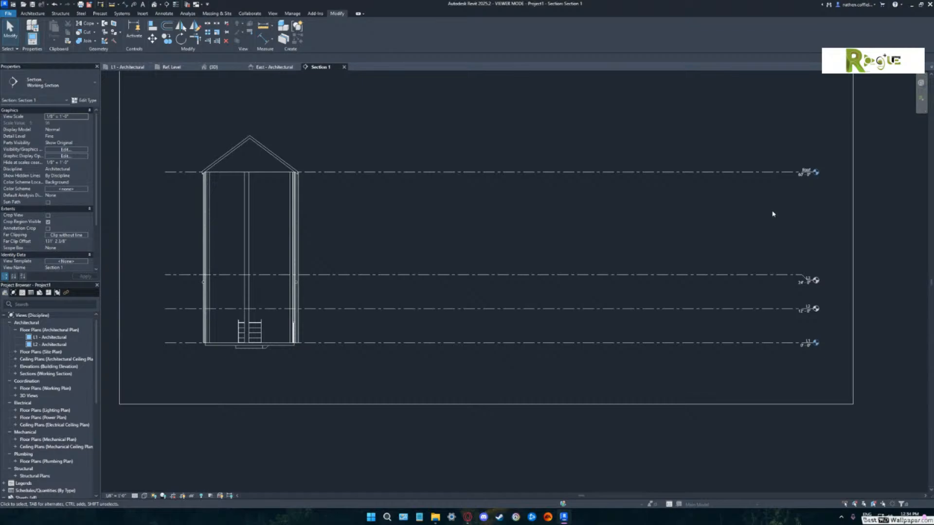
# Copy level L3 straight up twice at 12-foot intervals to add two more levels below the Roof level.
pyautogui.click(754, 275)
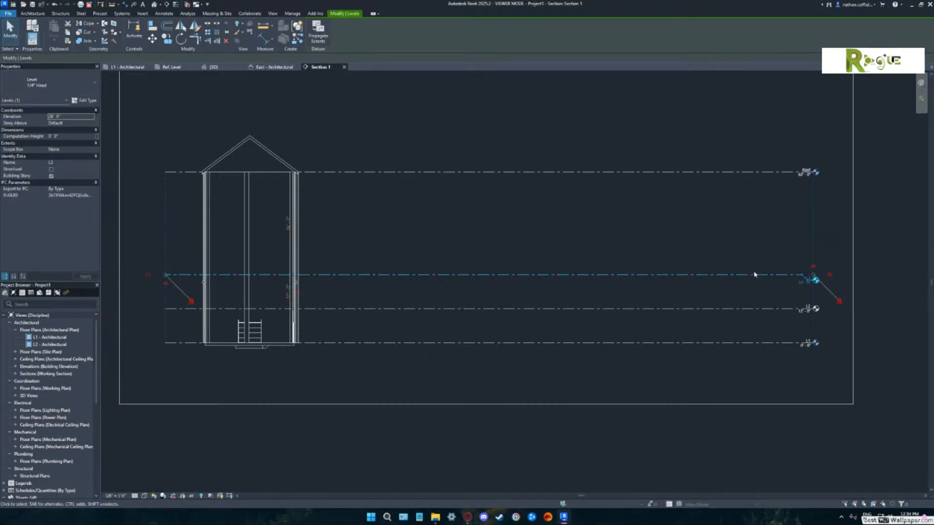
pyautogui.press('Escape')
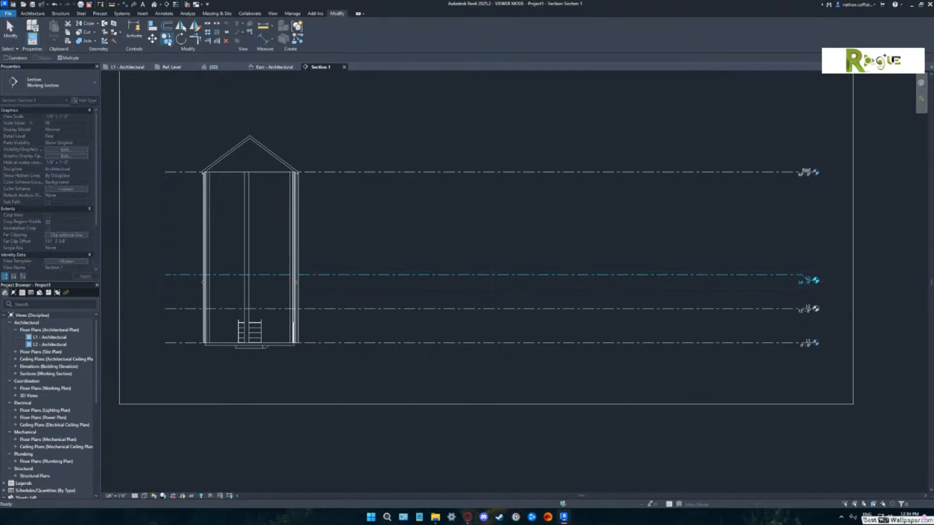
pyautogui.press('m')
pyautogui.press('v')
pyautogui.click(508, 417)
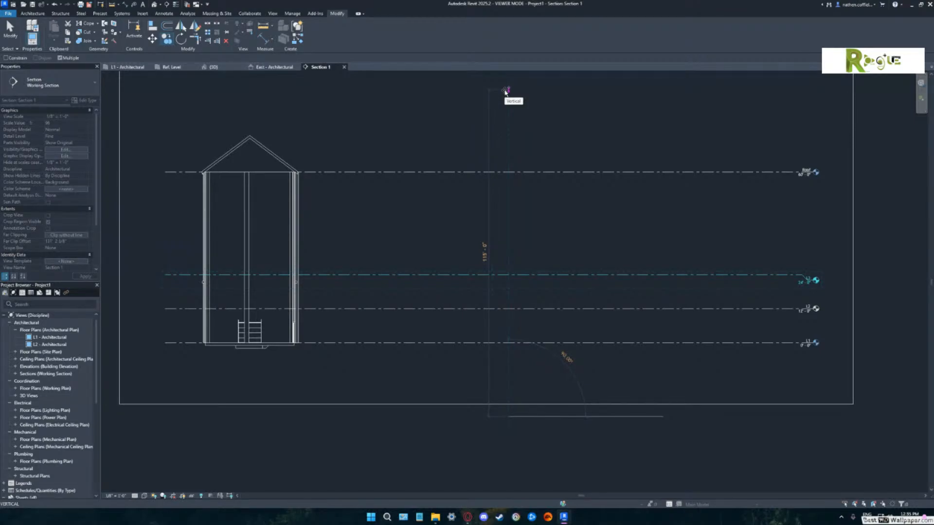
pyautogui.write('12')
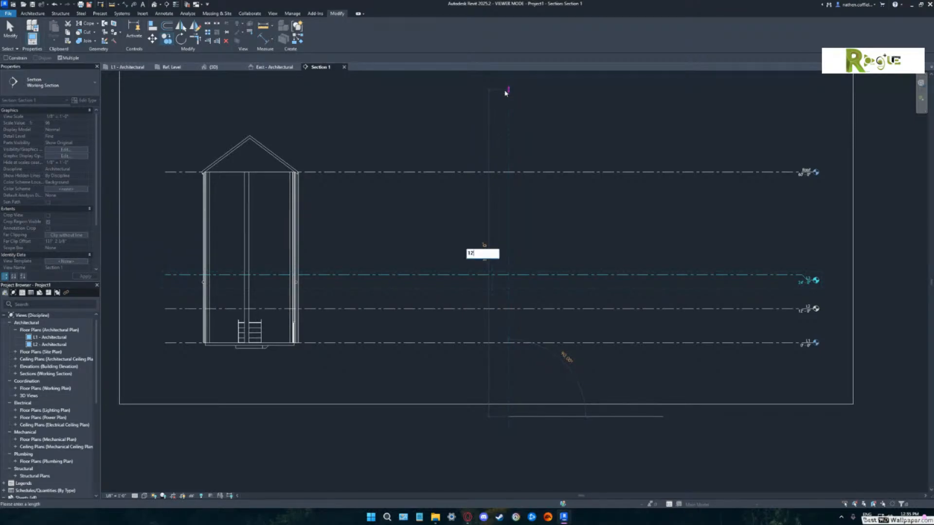
pyautogui.press('Return')
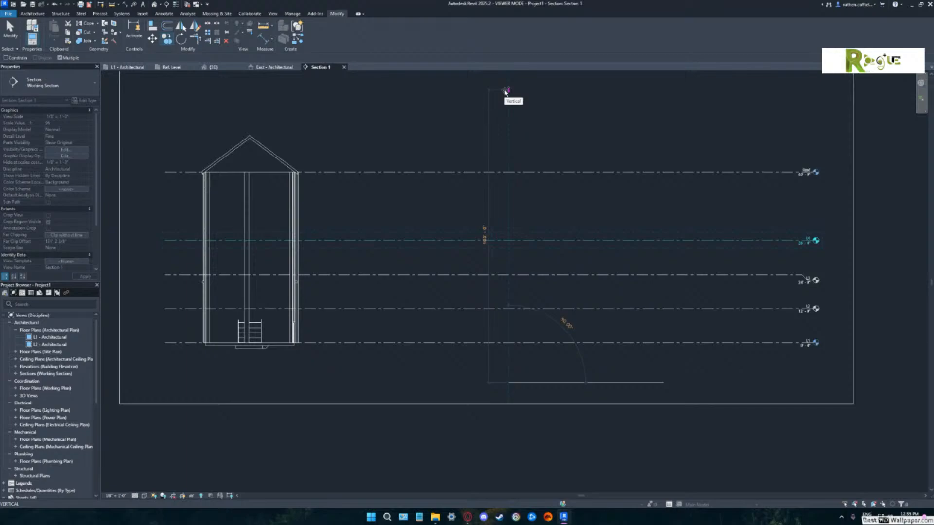
pyautogui.write('12')
pyautogui.press('Return')
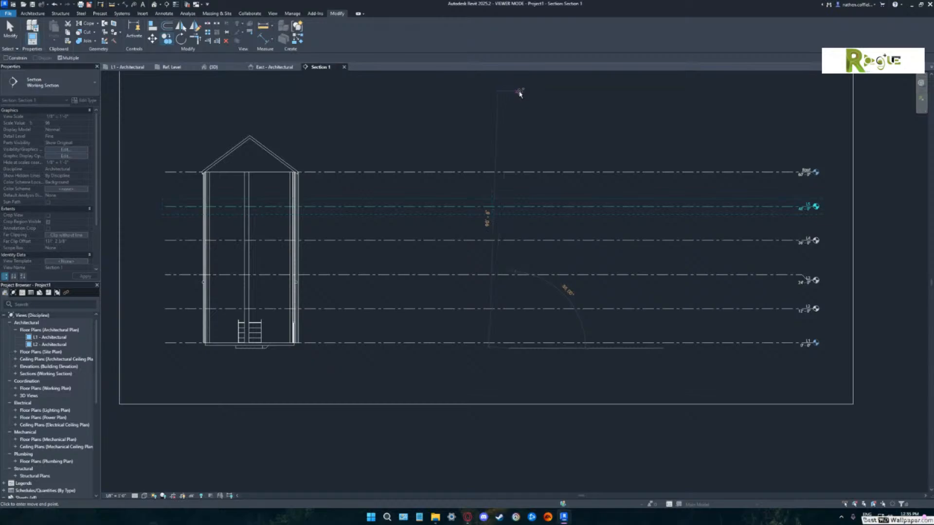
# Finish copying levels and open the L1 - Architectural floor plan with the whole L-shaped building in view.
pyautogui.press('Escape')
pyautogui.press('Escape')
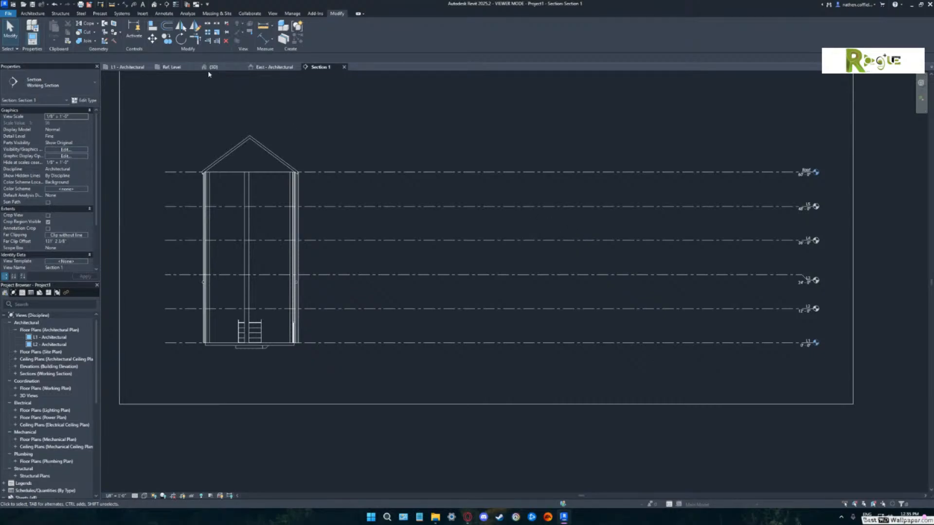
pyautogui.click(131, 68)
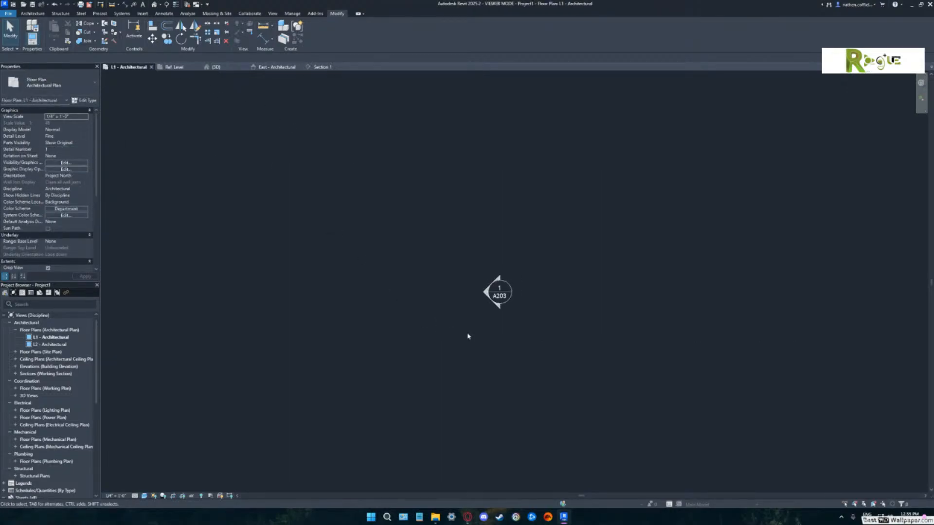
pyautogui.scroll(-4, 476, 330)
pyautogui.moveTo(427, 329); pyautogui.dragTo(603, 257, button='middle')
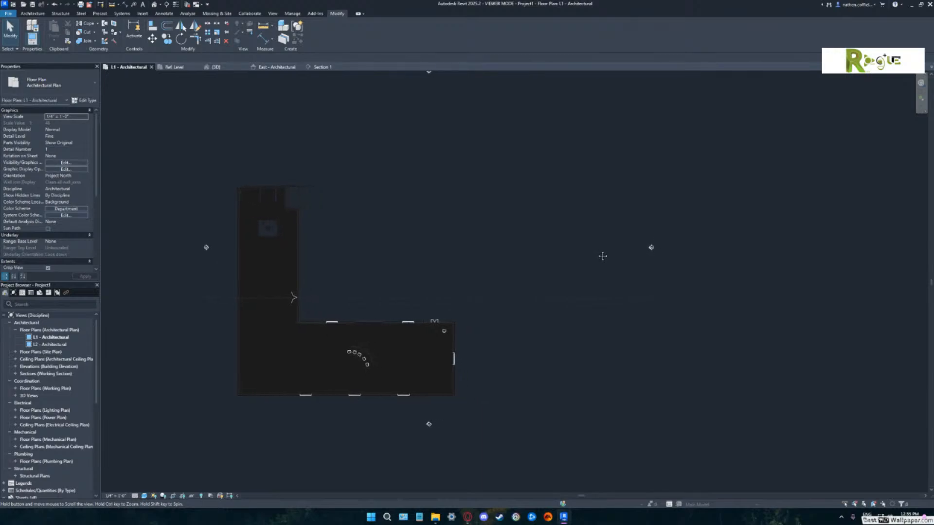
pyautogui.scroll(-1, 500, 262)
pyautogui.scroll(-1, 498, 258)
pyautogui.scroll(1, 442, 253)
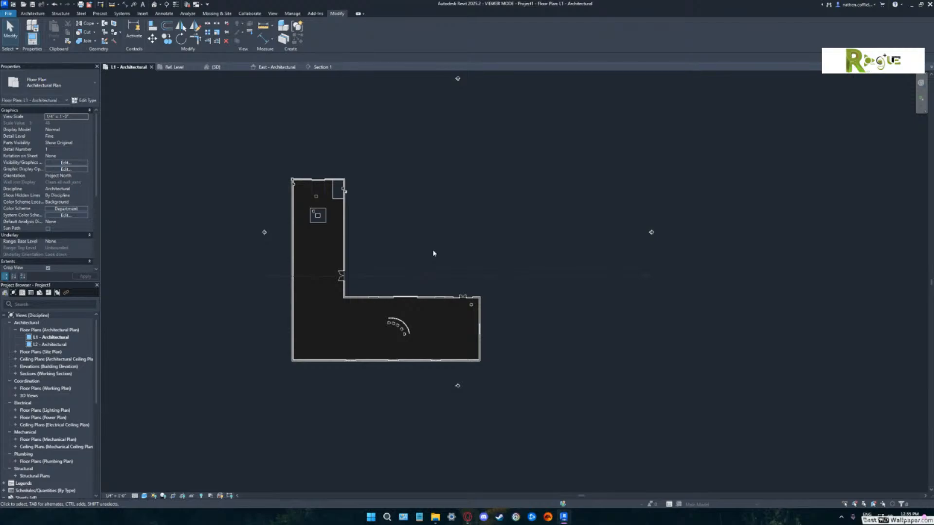
pyautogui.scroll(2, 439, 253)
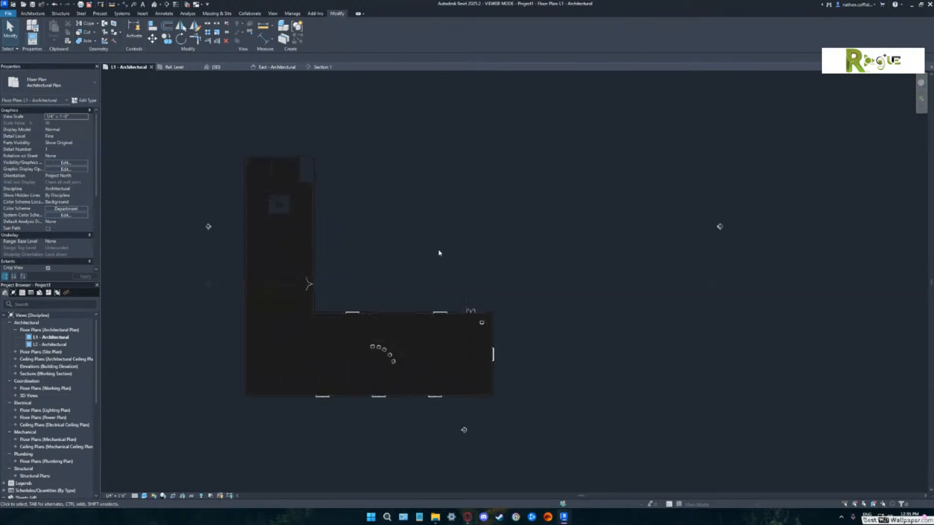
pyautogui.moveTo(442, 249); pyautogui.dragTo(430, 248, button='middle')
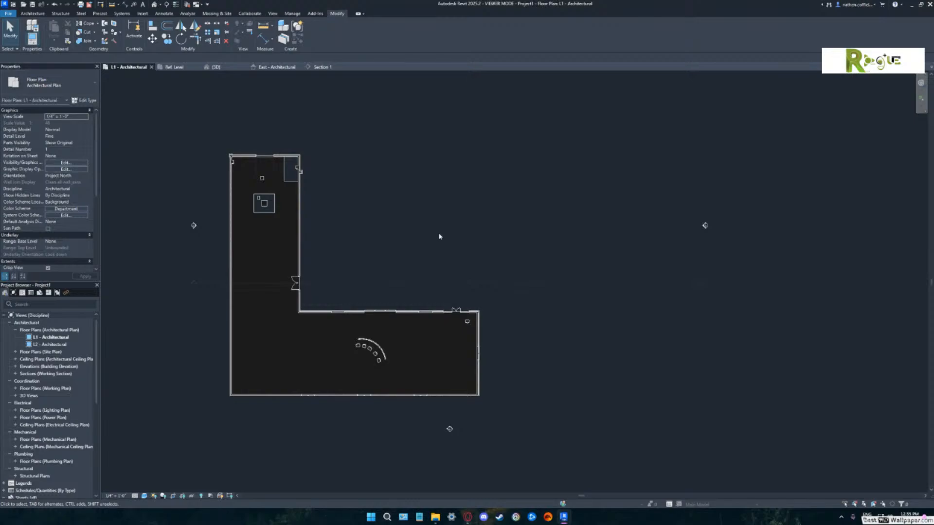
pyautogui.click(32, 13)
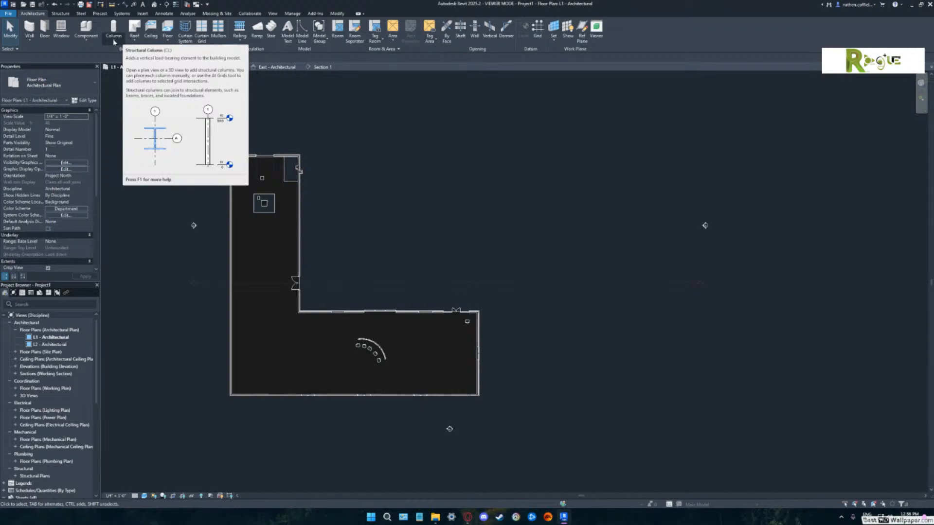
pyautogui.click(537, 30)
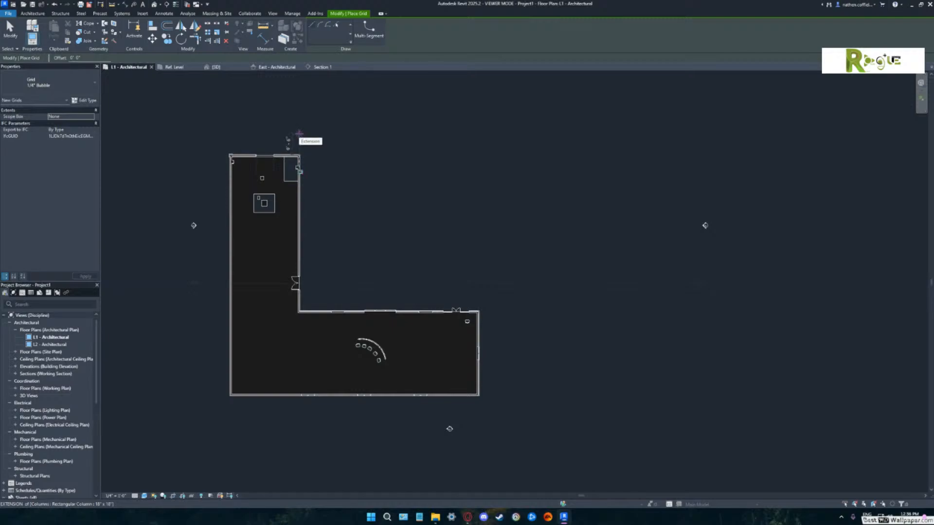
pyautogui.press('Escape')
pyautogui.press('Escape')
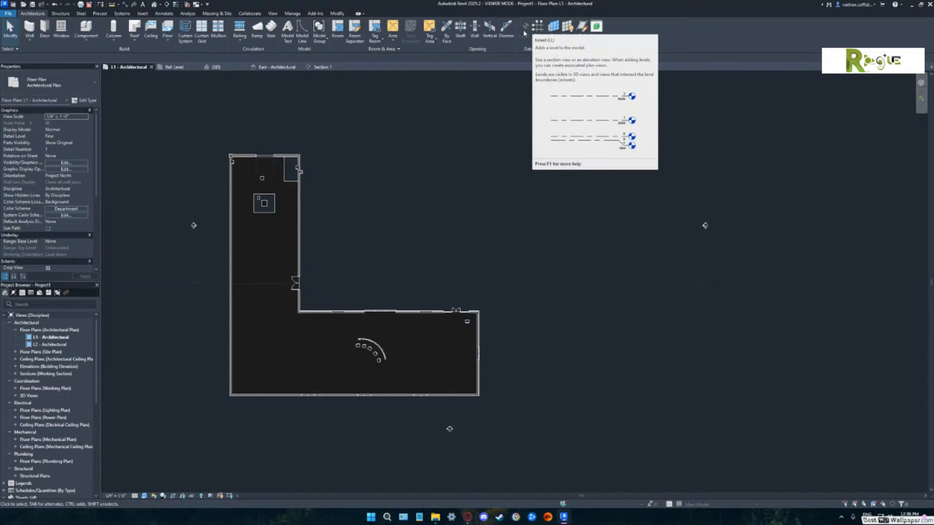
pyautogui.click(320, 67)
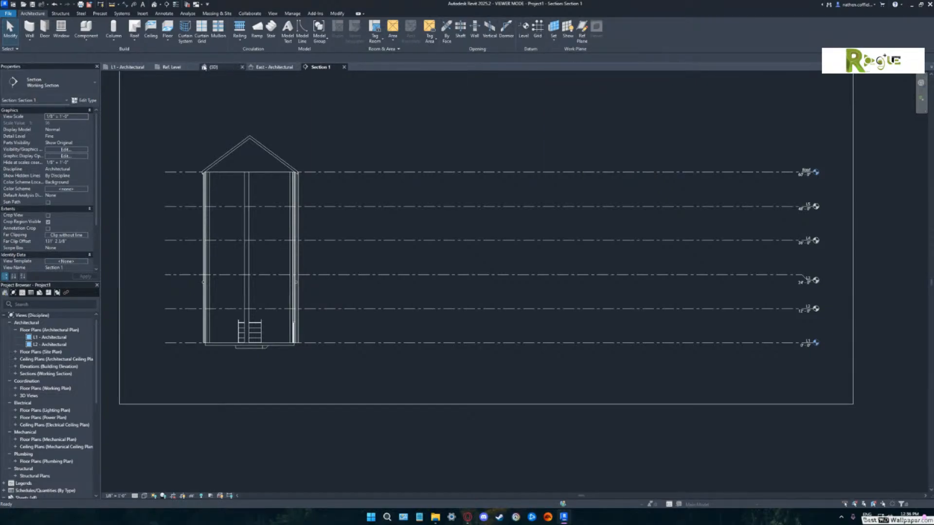
pyautogui.click(127, 67)
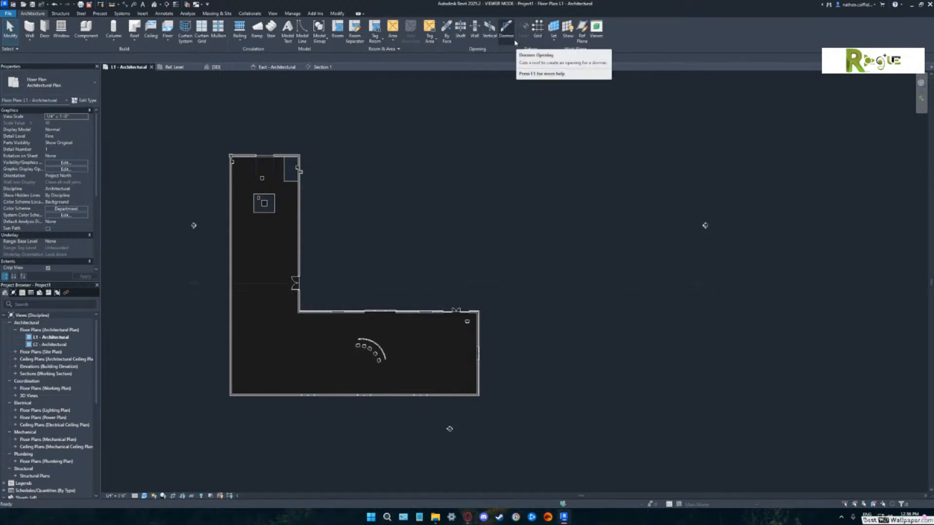
# Draw a horizontal grid line from the building's upper-left corner column to just beyond the far right exterior wall.
pyautogui.click(537, 29)
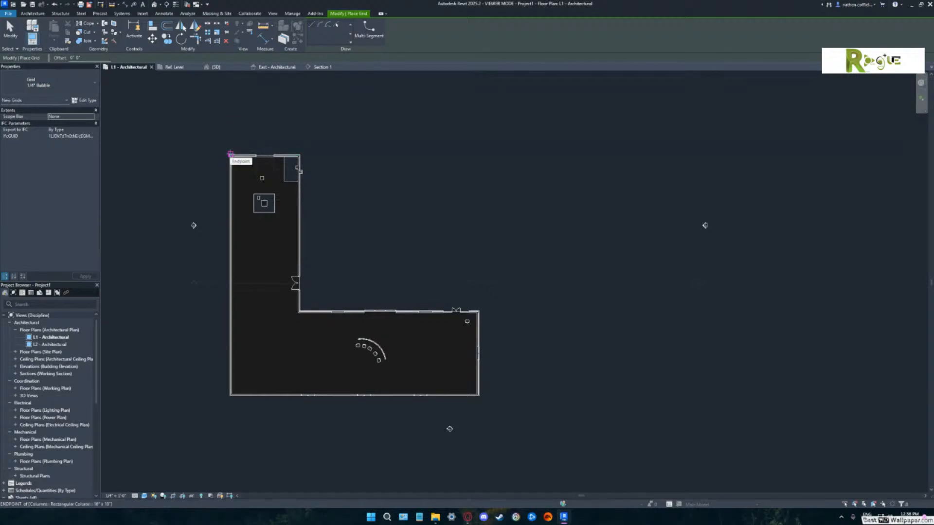
pyautogui.click(230, 154)
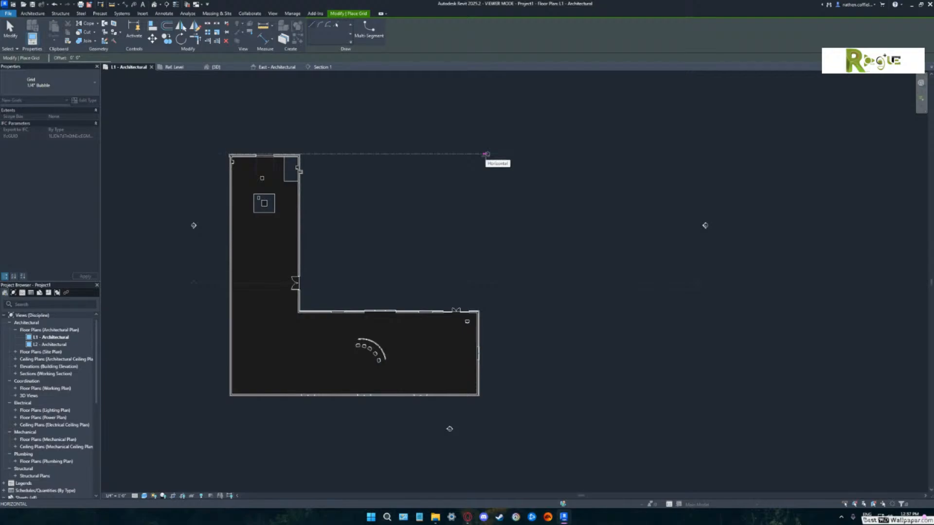
pyautogui.click(486, 154)
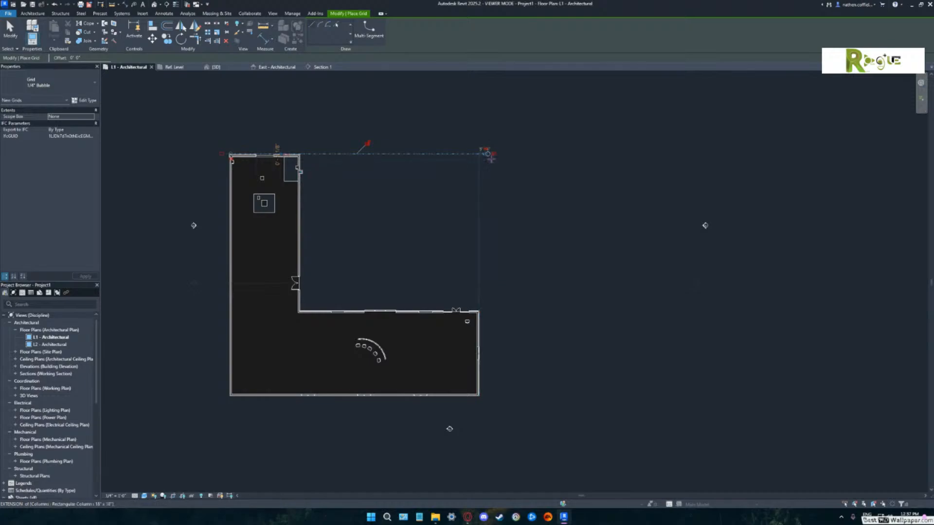
# Rename the new horizontal grid line's bubble to a.
pyautogui.scroll(5, 486, 153)
pyautogui.scroll(3, 484, 150)
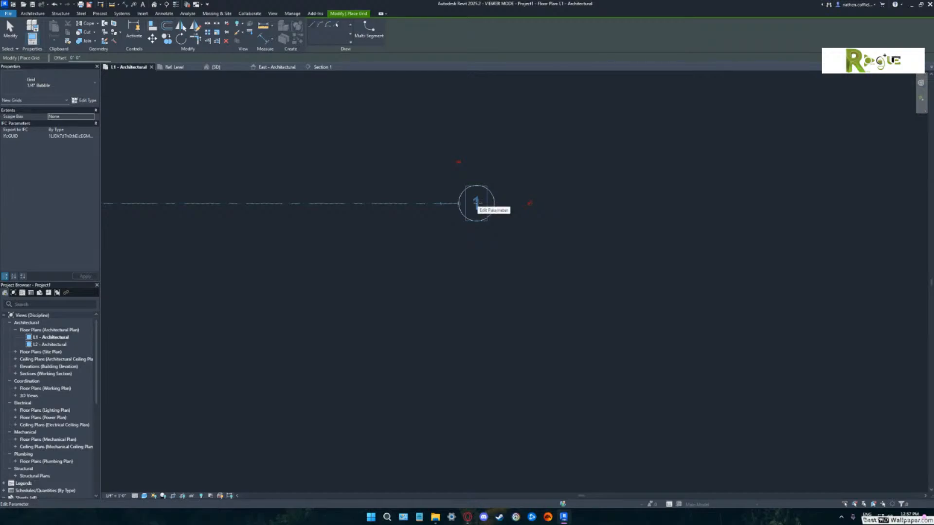
pyautogui.click(476, 203)
pyautogui.write('a')
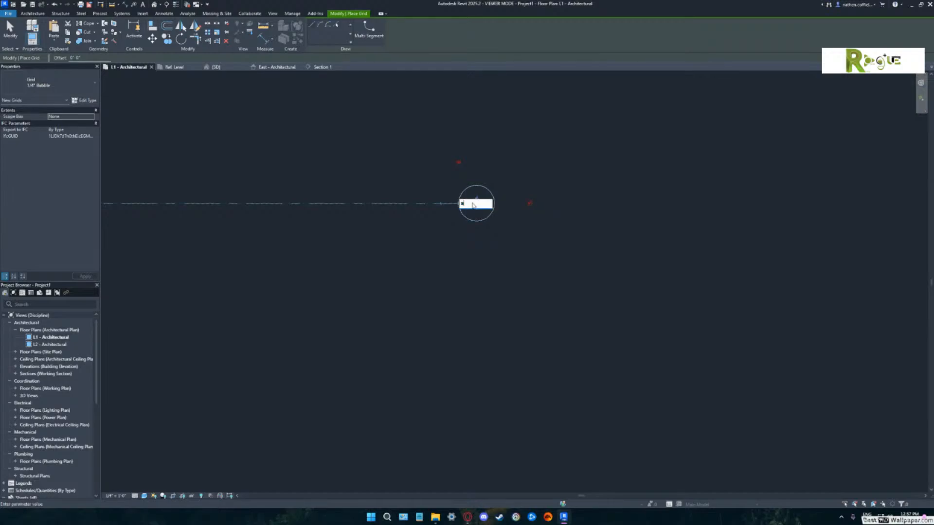
pyautogui.press('Return')
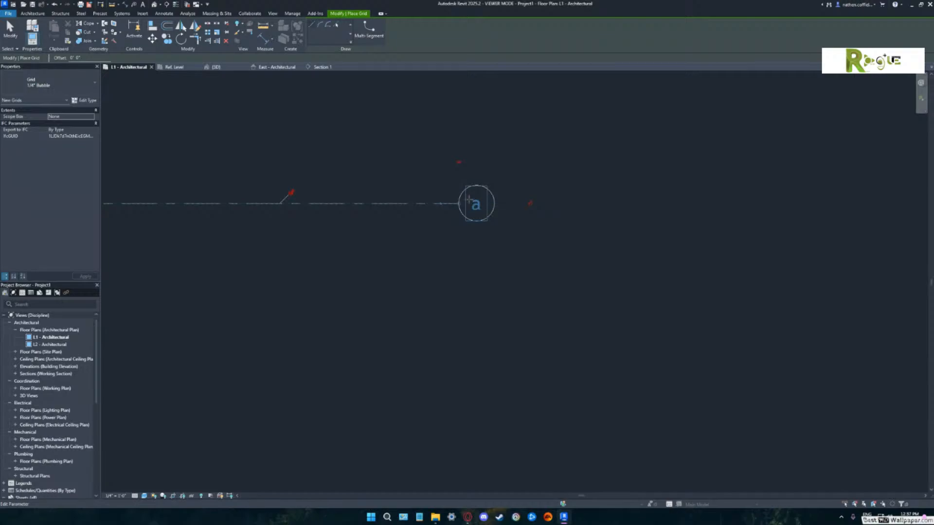
# Draw a second horizontal grid line about 12 feet below grid a, aligned with both of its ends.
pyautogui.scroll(-2, 469, 200)
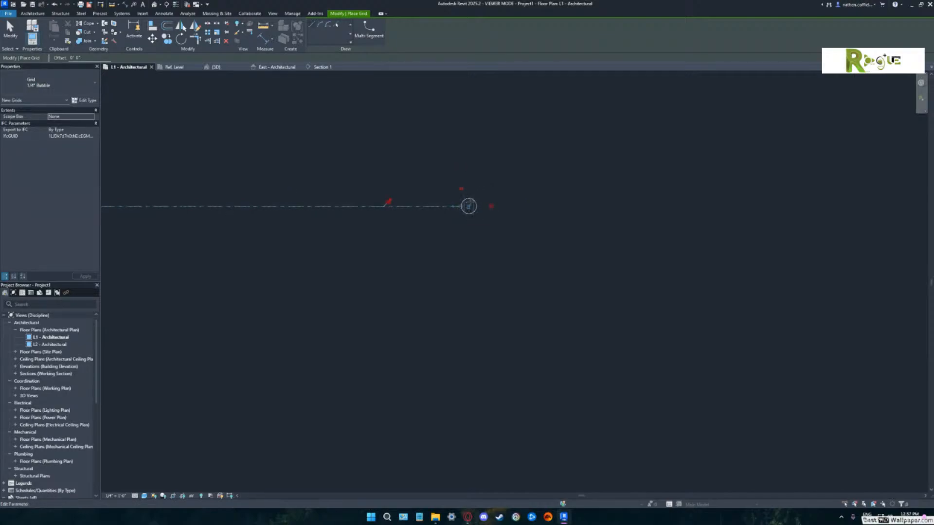
pyautogui.scroll(-1, 452, 233)
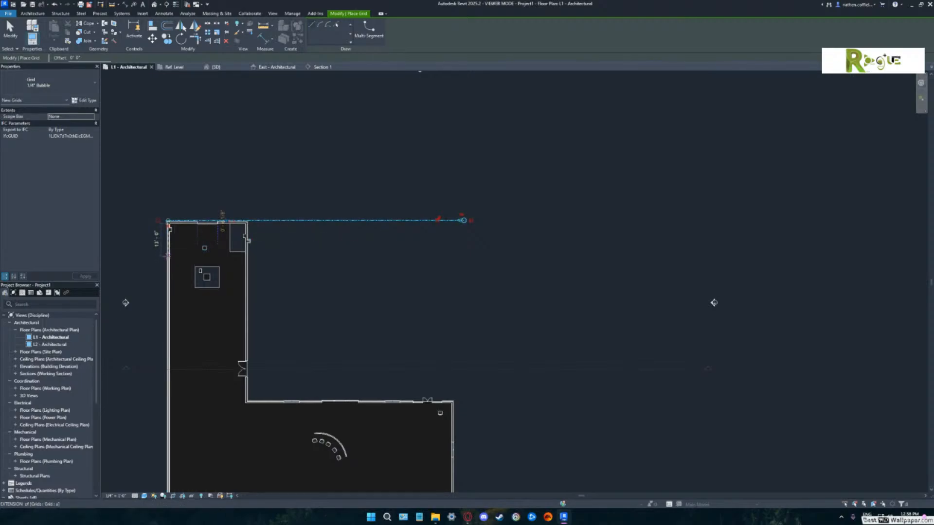
pyautogui.click(168, 256)
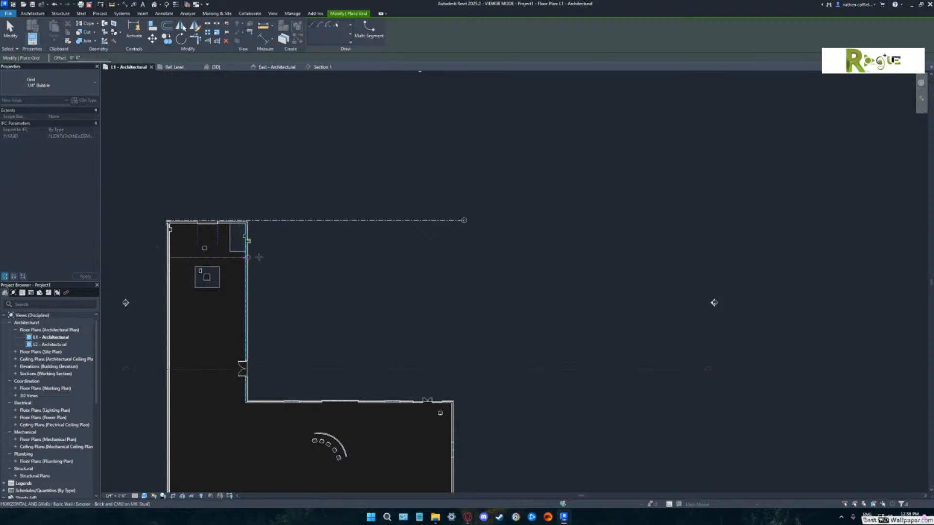
pyautogui.click(463, 257)
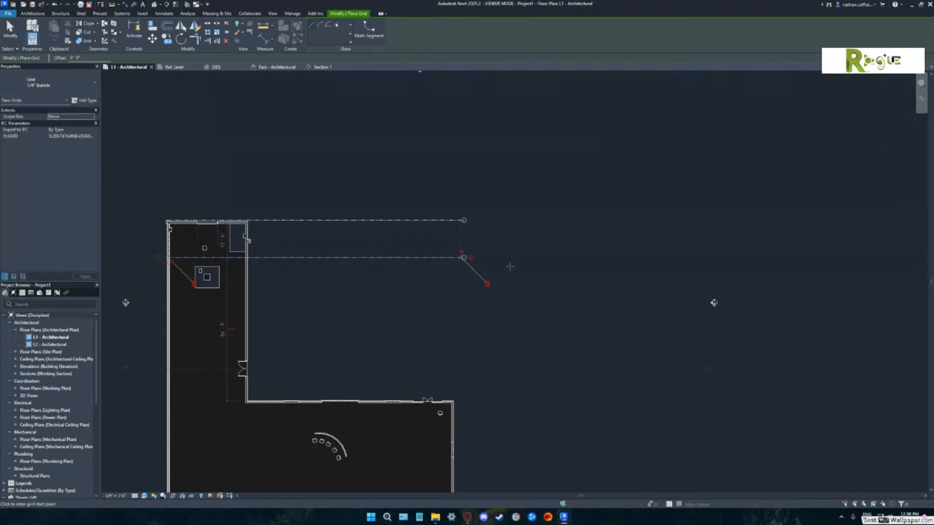
pyautogui.scroll(5, 479, 270)
pyautogui.moveTo(423, 237); pyautogui.dragTo(444, 344, button='middle')
pyautogui.scroll(1, 444, 283)
pyautogui.scroll(1, 416, 297)
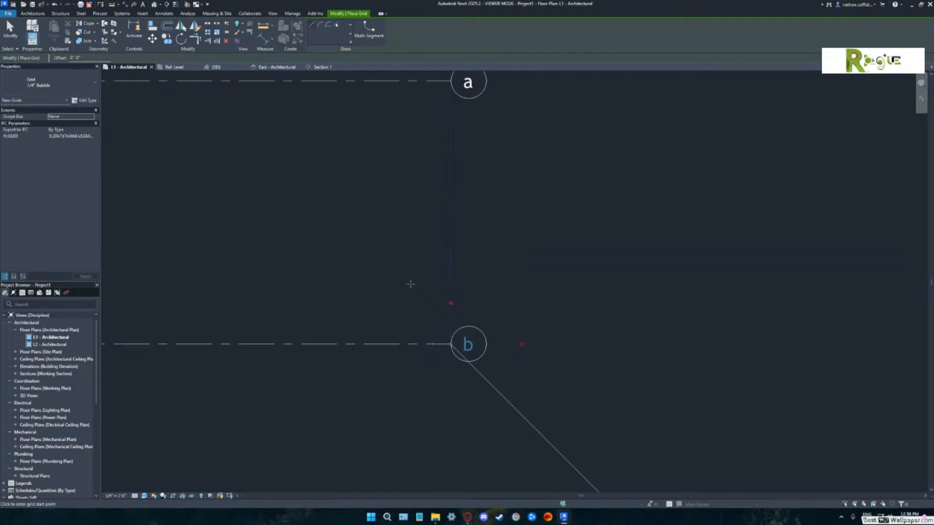
pyautogui.scroll(-6, 408, 283)
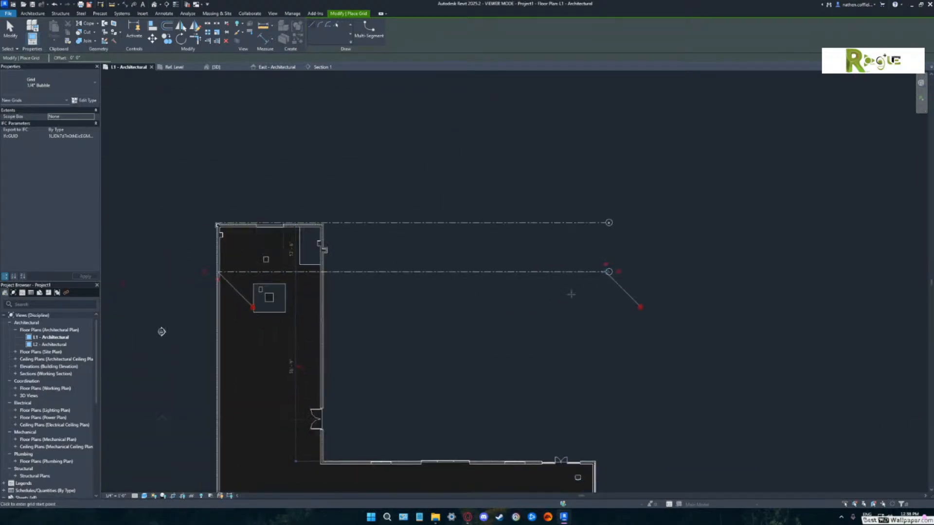
# Finish placing grids and open the West - Architectural elevation from its marker beside the L1 floor plan.
pyautogui.moveTo(545, 301); pyautogui.dragTo(505, 263, button='middle')
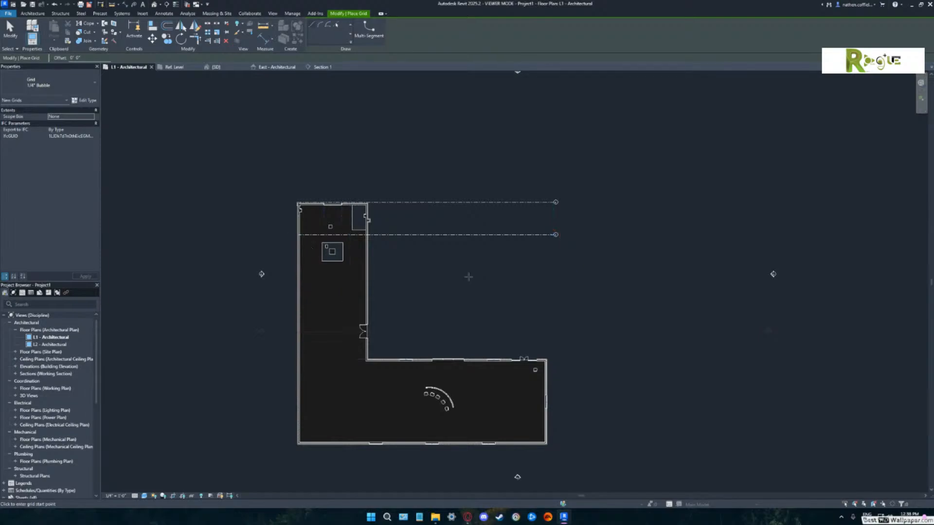
pyautogui.press('Escape')
pyautogui.press('Escape')
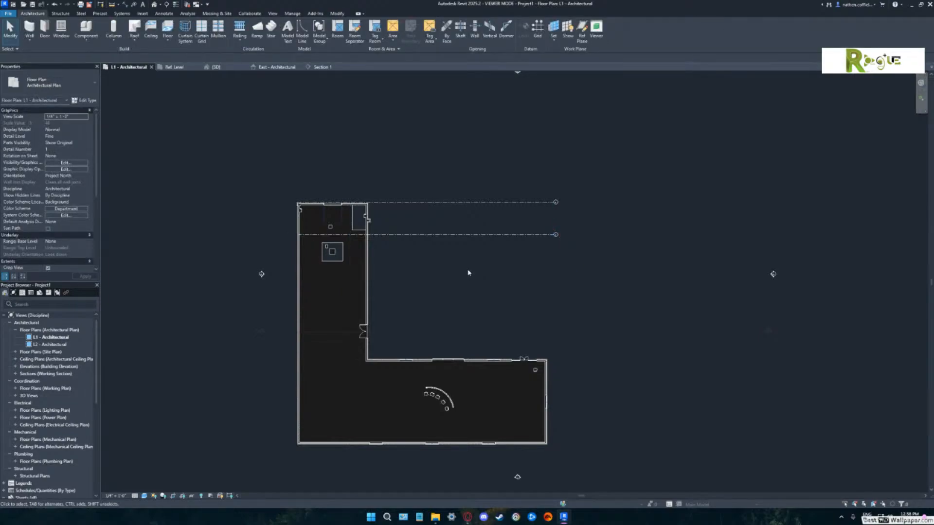
pyautogui.scroll(4, 258, 279)
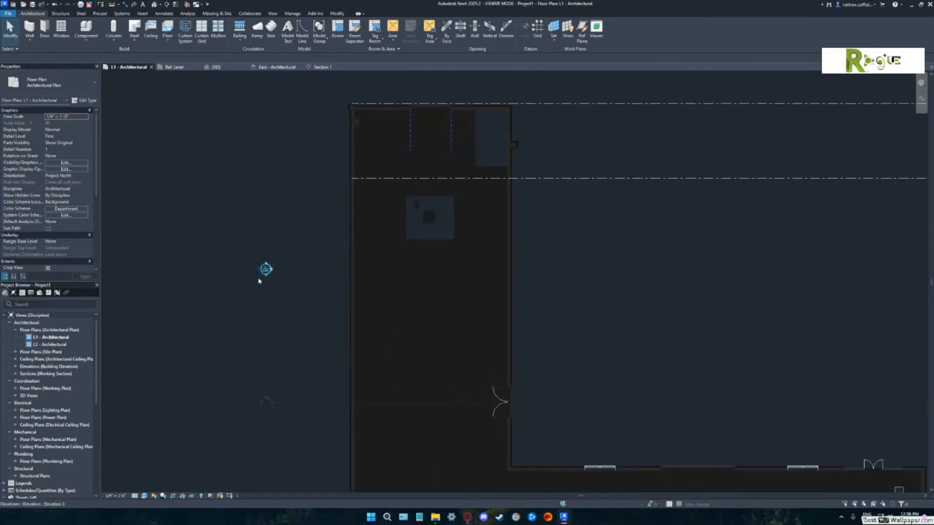
pyautogui.scroll(3, 259, 280)
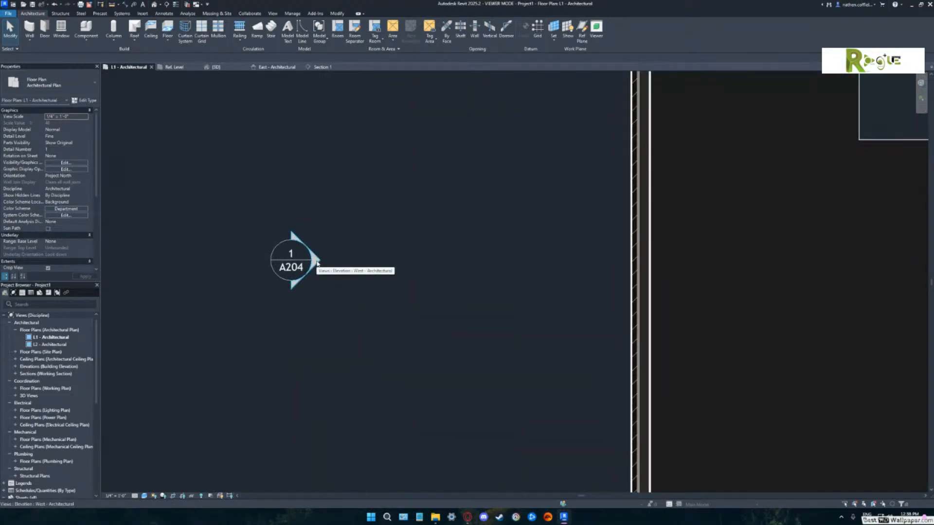
pyautogui.doubleClick(315, 262)
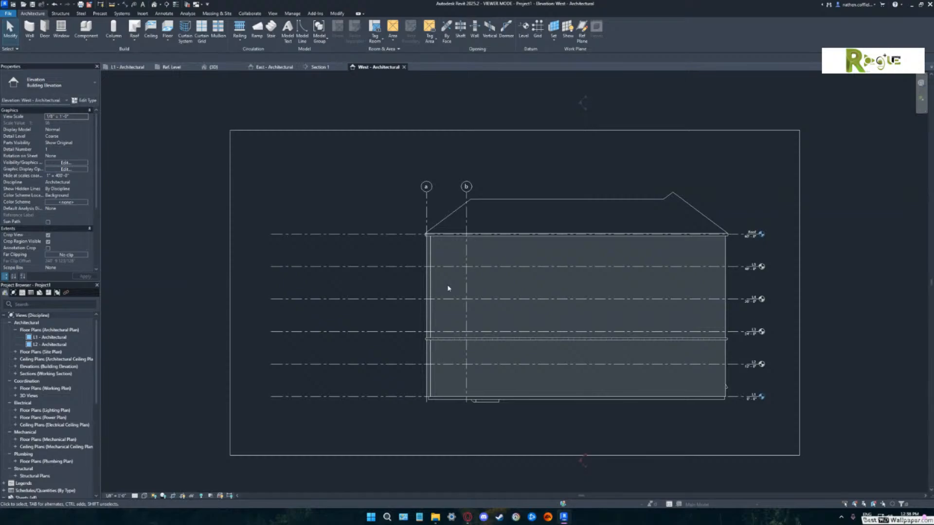
# Raise the Roof level to an elevation of 72' - 0" in the west elevation.
pyautogui.click(500, 203)
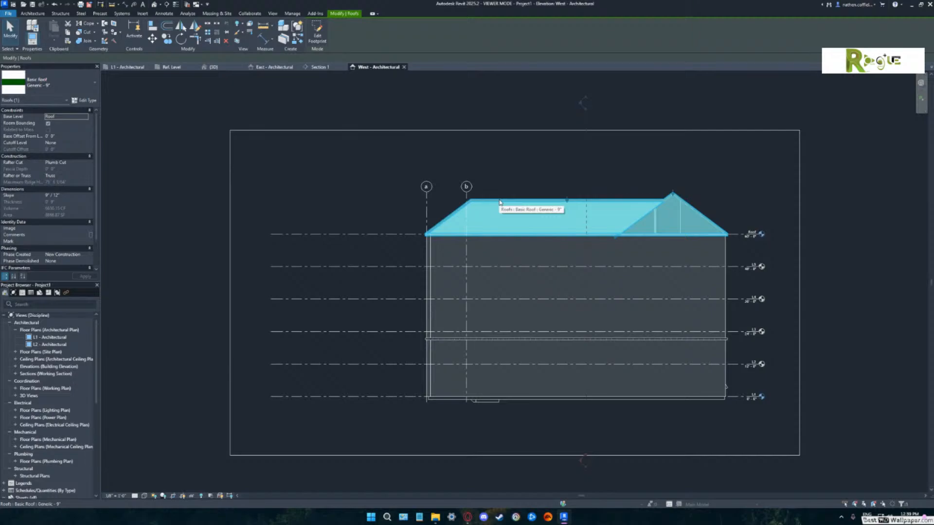
pyautogui.press('Escape')
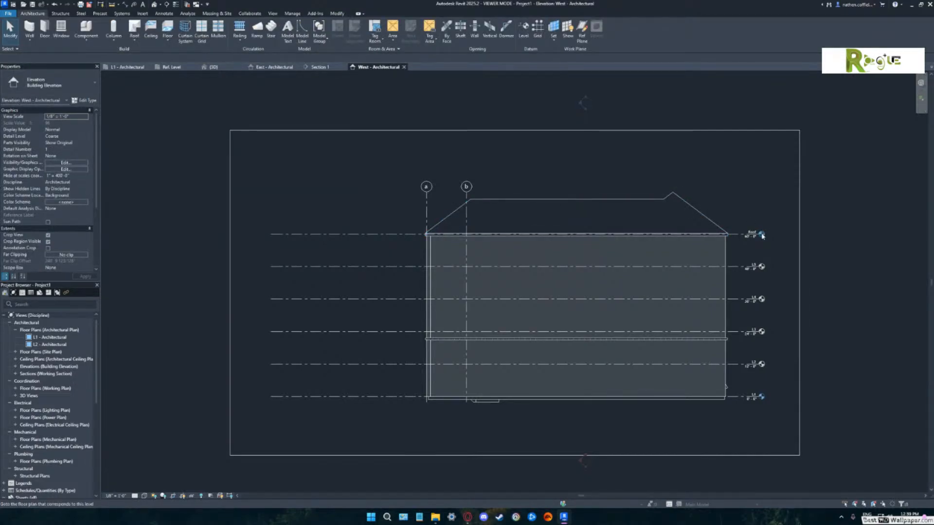
pyautogui.click(742, 234)
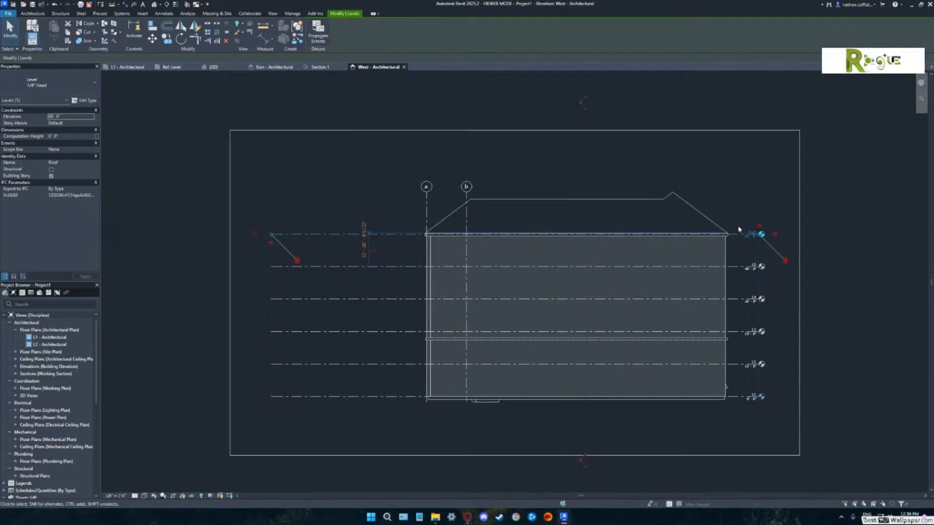
pyautogui.press('Up')
pyautogui.press('Up')
pyautogui.press('Up')
pyautogui.press('Up')
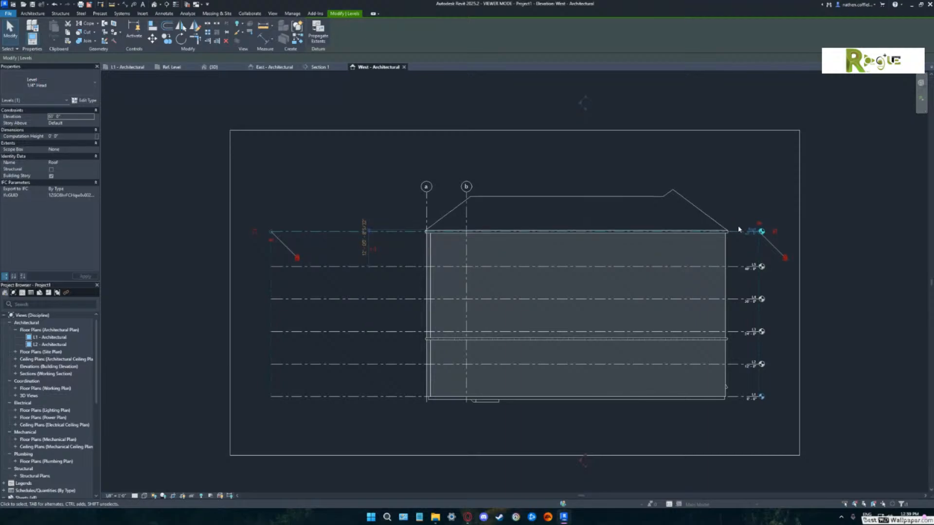
pyautogui.press('Up')
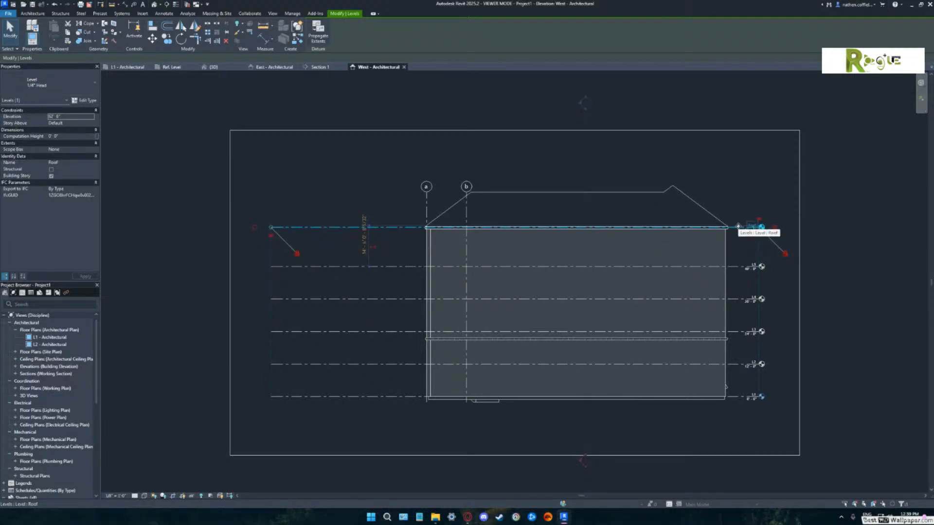
pyautogui.press('Up')
pyautogui.press('Up')
pyautogui.press('Up')
pyautogui.press('Up')
pyautogui.press('Up')
pyautogui.press('Up')
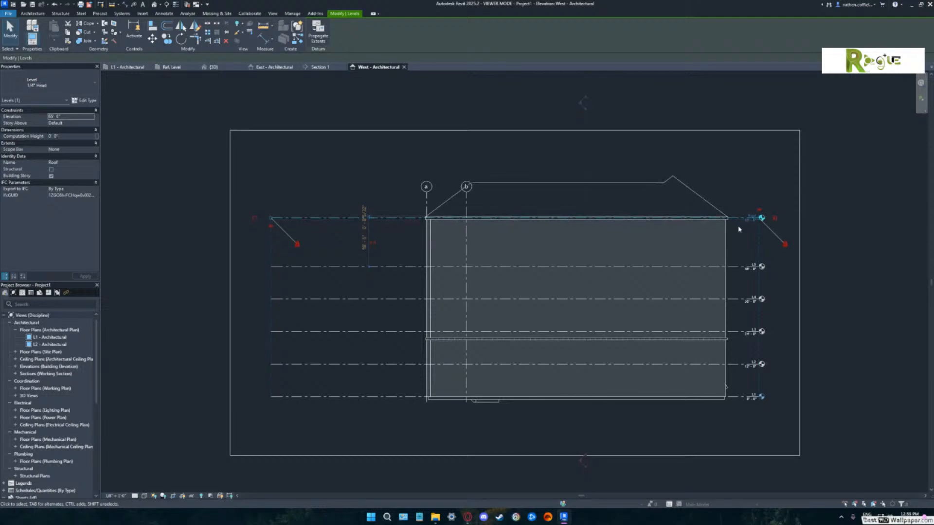
pyautogui.press('Up')
pyautogui.press('Up')
pyautogui.press('Up')
pyautogui.press('Up')
pyautogui.press('Up')
pyautogui.press('Up')
pyautogui.press('Up')
pyautogui.press('Up')
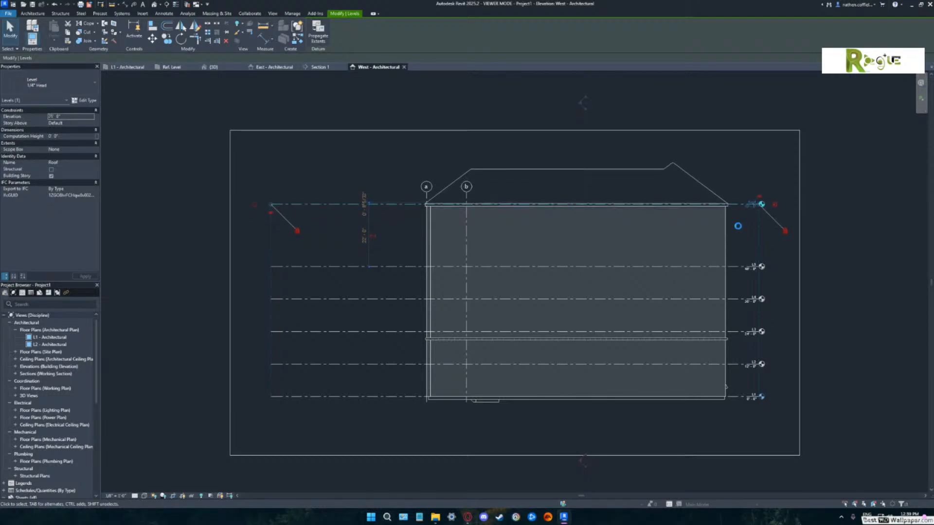
pyautogui.press('Up')
pyautogui.press('Up')
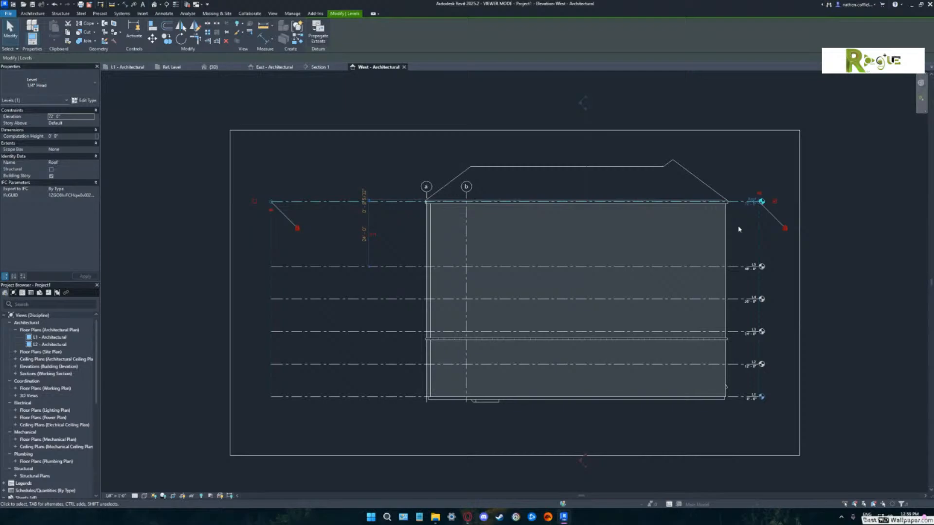
# In the L1 - Architectural plan, draw a third horizontal grid about 26' - 0" below grid a, ending in line with the existing bubbles.
pyautogui.click(127, 66)
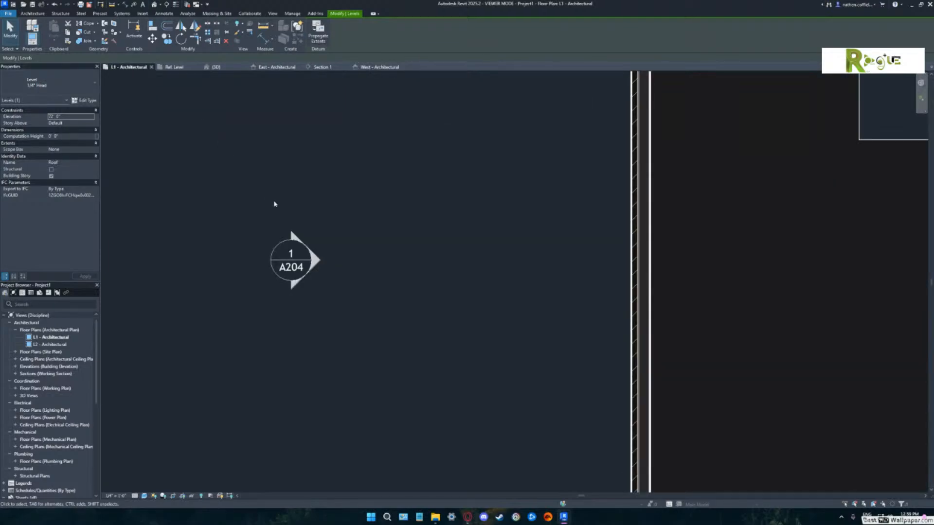
pyautogui.scroll(-2, 635, 333)
pyautogui.moveTo(636, 334); pyautogui.dragTo(407, 272, button='middle')
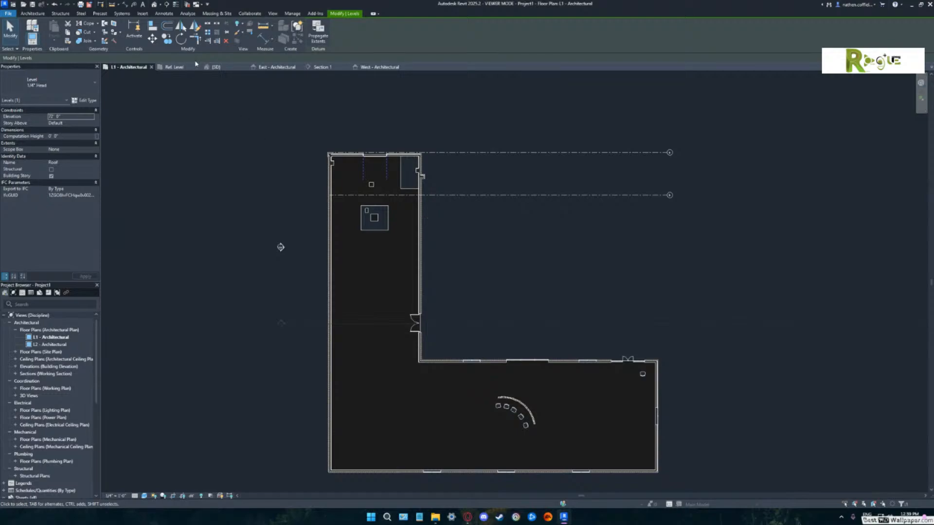
pyautogui.click(42, 15)
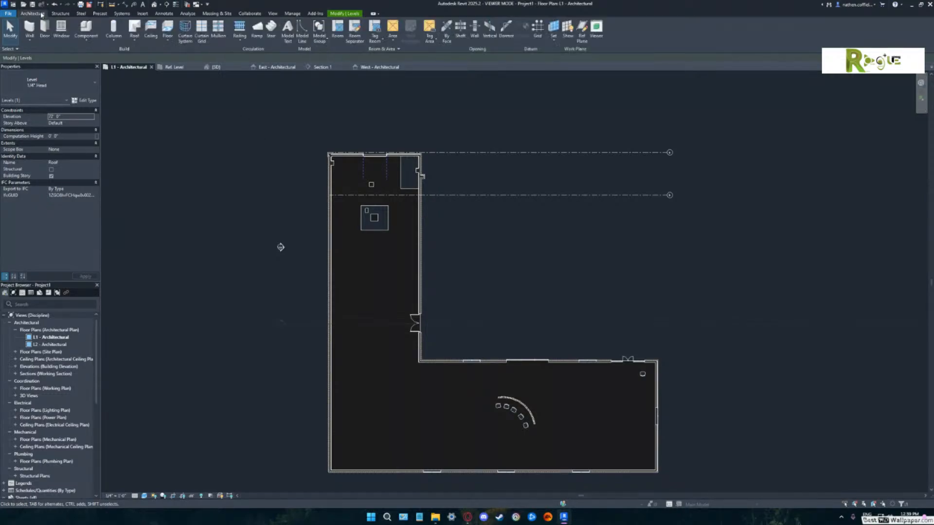
pyautogui.click(537, 28)
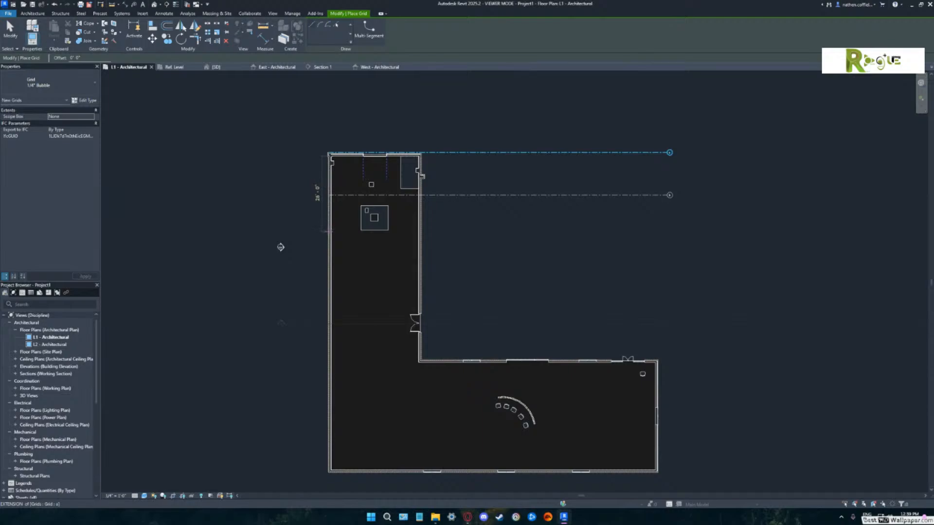
pyautogui.click(329, 232)
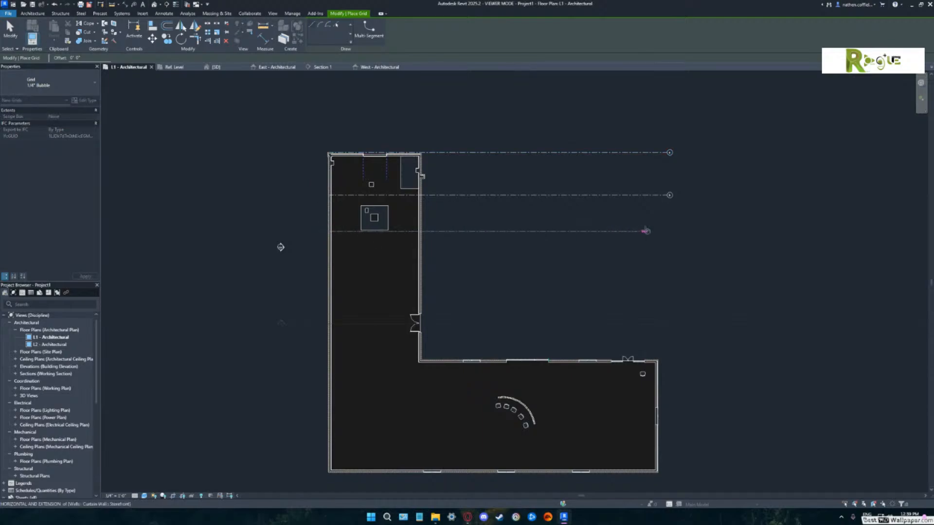
pyautogui.click(669, 232)
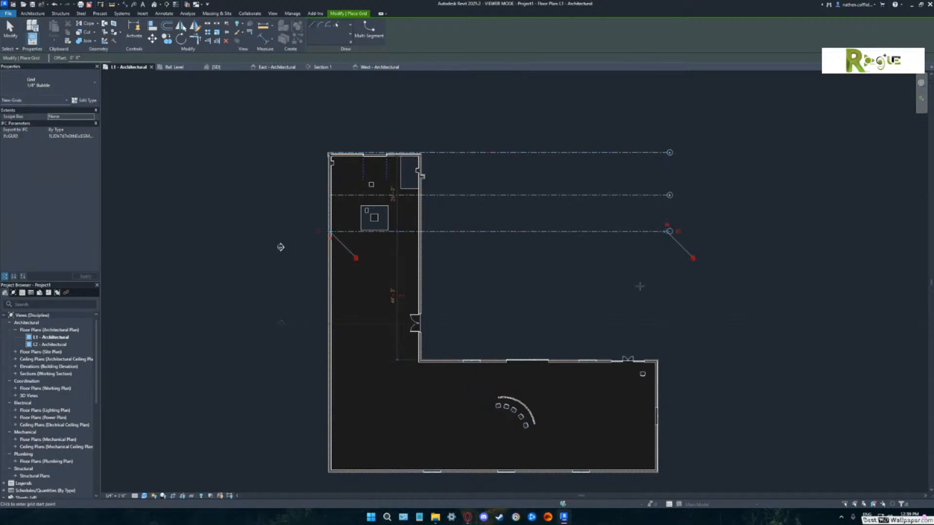
pyautogui.scroll(5, 651, 271)
pyautogui.moveTo(657, 227); pyautogui.dragTo(551, 339, button='middle')
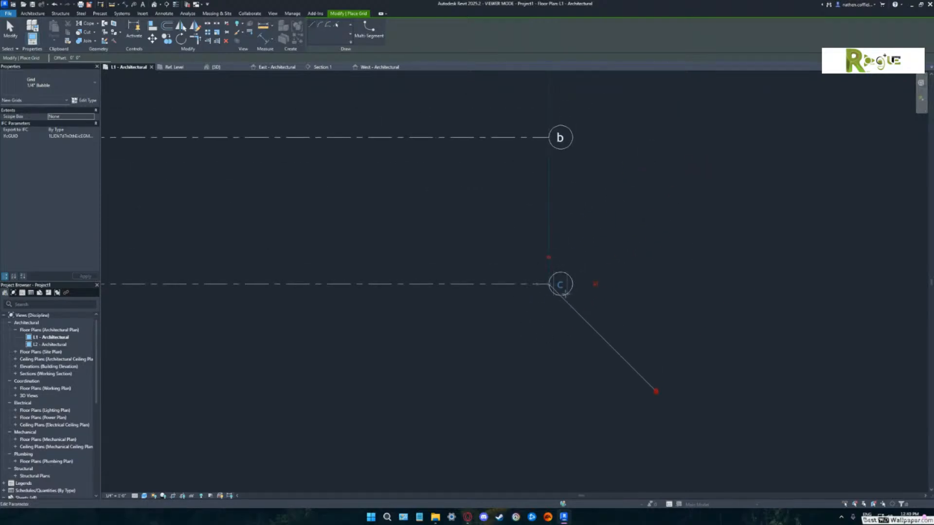
pyautogui.moveTo(522, 292); pyautogui.dragTo(589, 252, button='middle')
pyautogui.scroll(-6, 561, 295)
pyautogui.scroll(-1, 560, 295)
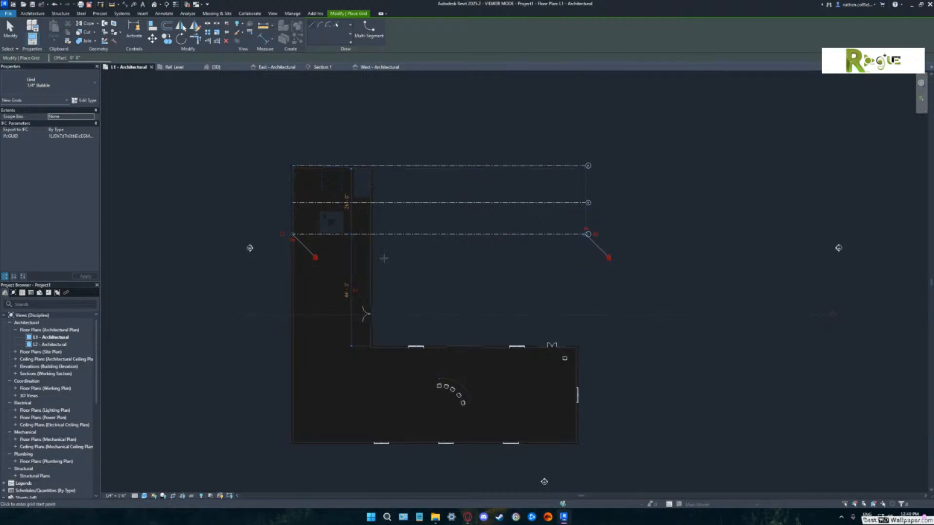
# Draw a fourth horizontal grid below grid c, from the west wall to the aligned bubble ends, and finish grid placement.
pyautogui.click(290, 269)
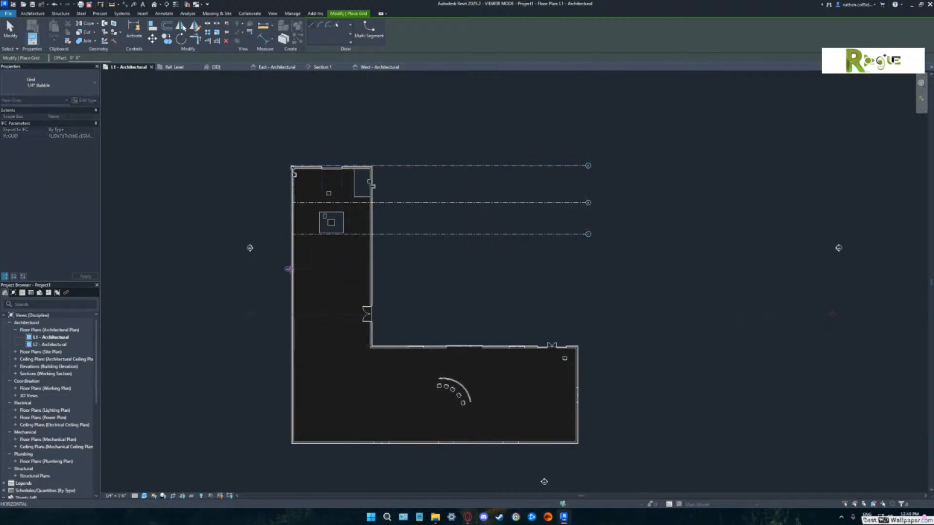
pyautogui.click(587, 269)
pyautogui.scroll(8, 590, 269)
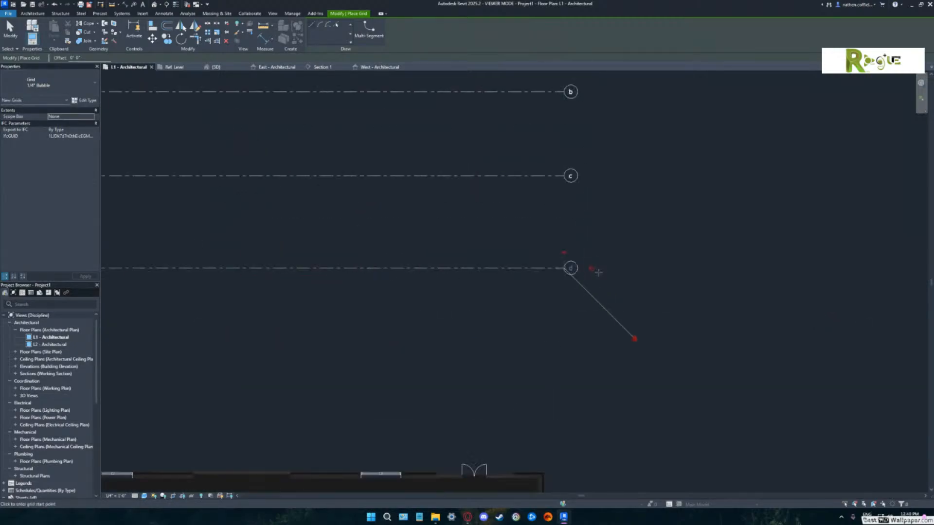
pyautogui.moveTo(594, 265); pyautogui.dragTo(588, 315, button='middle')
pyautogui.scroll(-6, 597, 267)
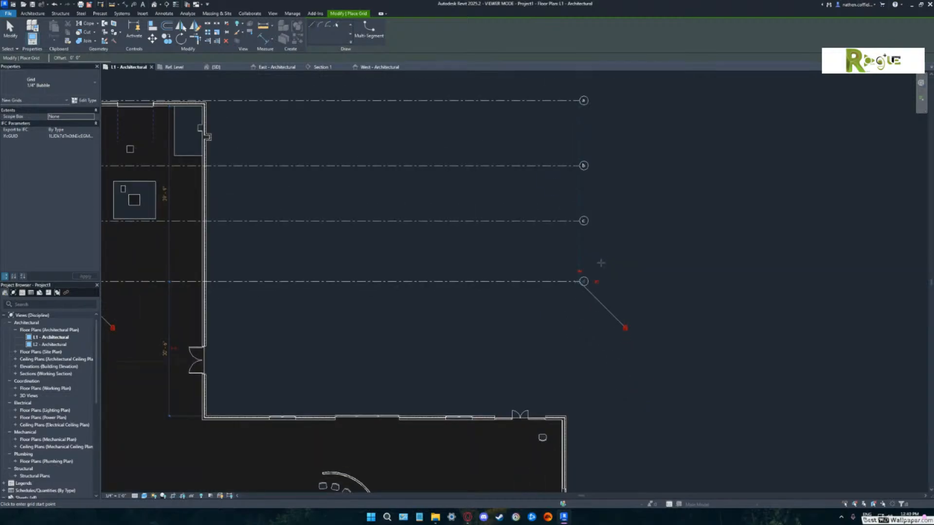
pyautogui.moveTo(595, 254); pyautogui.dragTo(617, 265, button='middle')
pyautogui.press('Escape')
pyautogui.press('Escape')
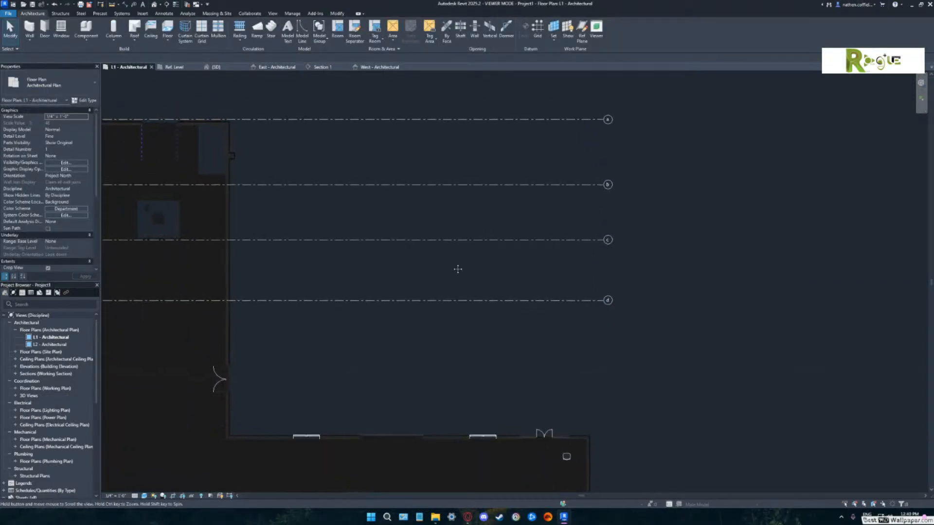
# Reopen the west elevation and extend the upper end of grid b to align its bubble with grids c and d.
pyautogui.scroll(-4, 486, 246)
pyautogui.doubleClick(266, 246)
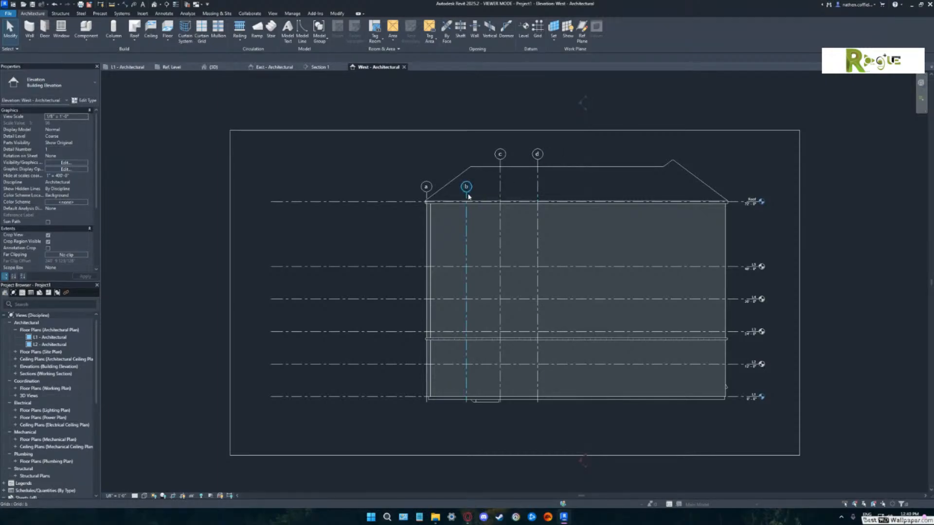
pyautogui.click(466, 214)
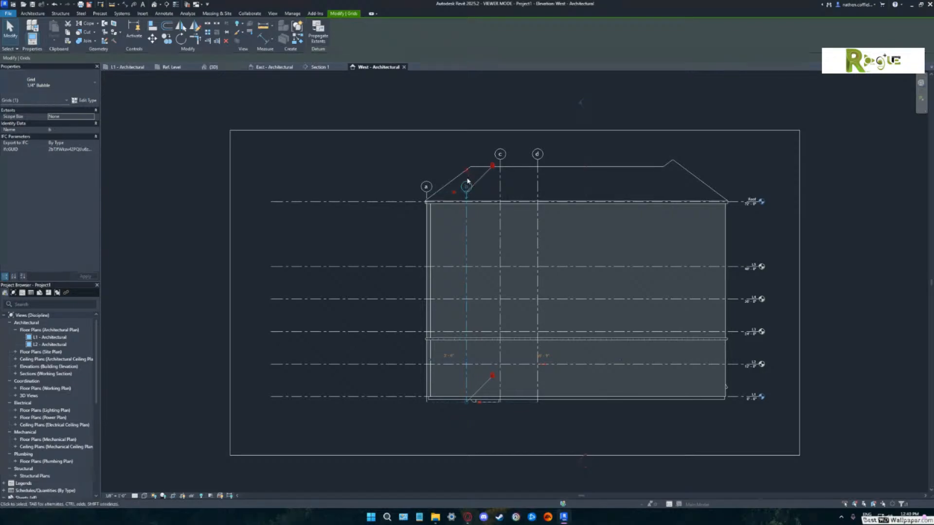
pyautogui.moveTo(467, 193); pyautogui.dragTo(468, 160)
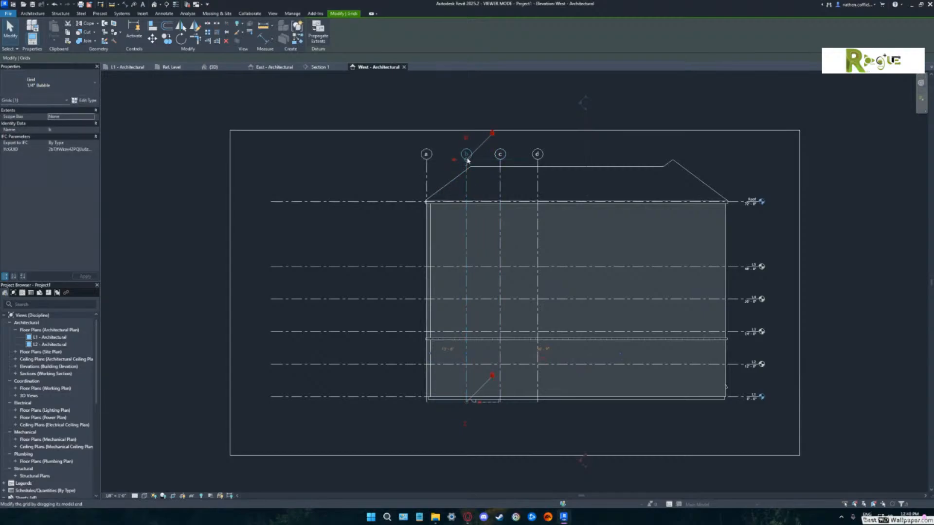
pyautogui.click(409, 160)
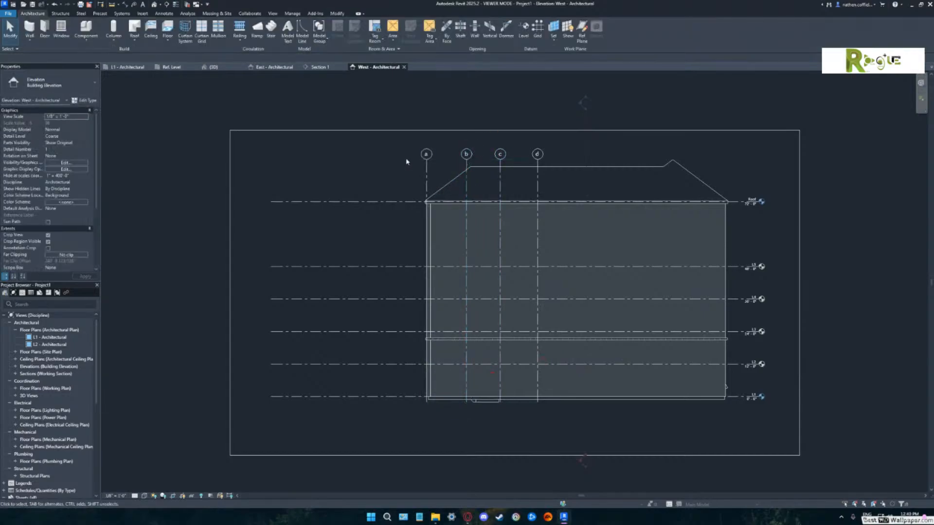
# Move the aligned bubbles of grids a to d slightly higher above the roof ridge.
pyautogui.click(468, 164)
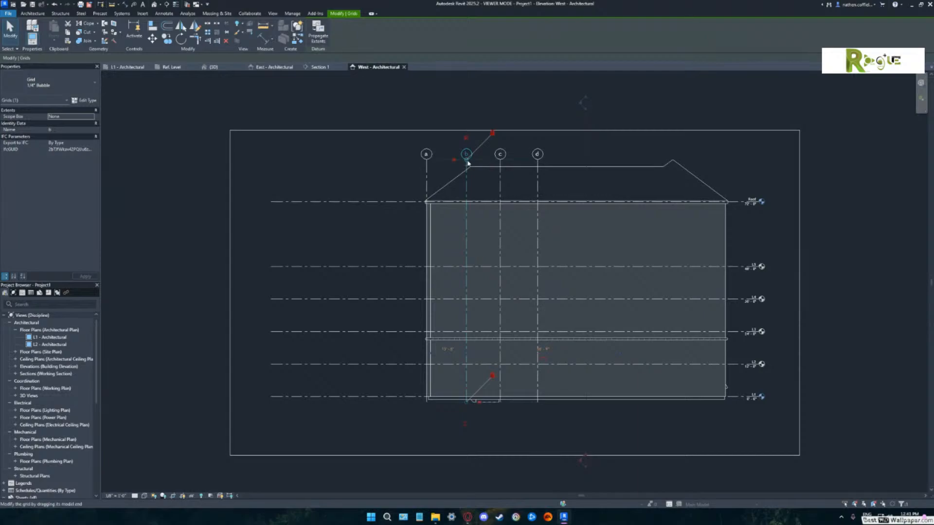
pyautogui.moveTo(468, 164); pyautogui.dragTo(467, 149)
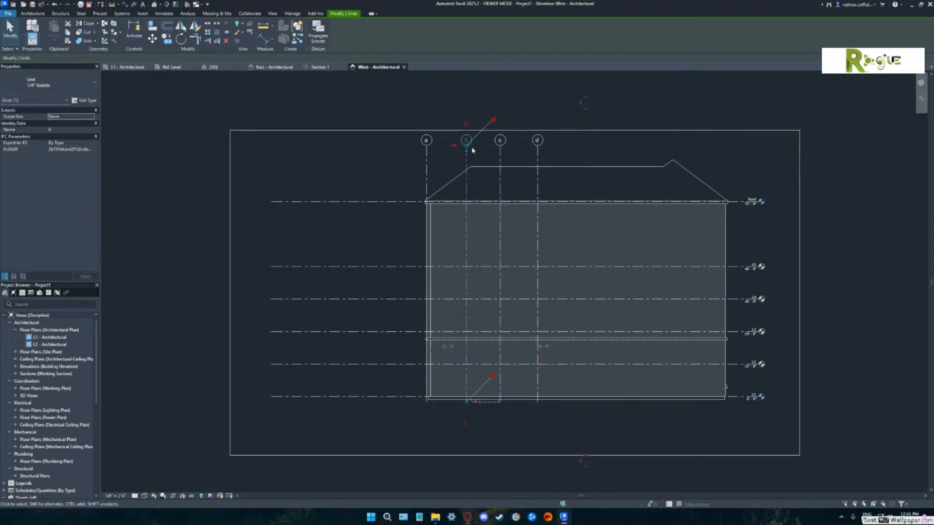
pyautogui.moveTo(466, 147)
pyautogui.mouseDown()
pyautogui.moveTo(467, 165)
pyautogui.moveTo(466, 148)
pyautogui.mouseUp()
pyautogui.moveTo(466, 149)
pyautogui.mouseDown()
pyautogui.moveTo(466, 161)
pyautogui.moveTo(466, 144)
pyautogui.mouseUp()
pyautogui.moveTo(466, 146)
pyautogui.mouseDown()
pyautogui.moveTo(466, 165)
pyautogui.moveTo(466, 149)
pyautogui.mouseUp()
pyautogui.click(557, 151)
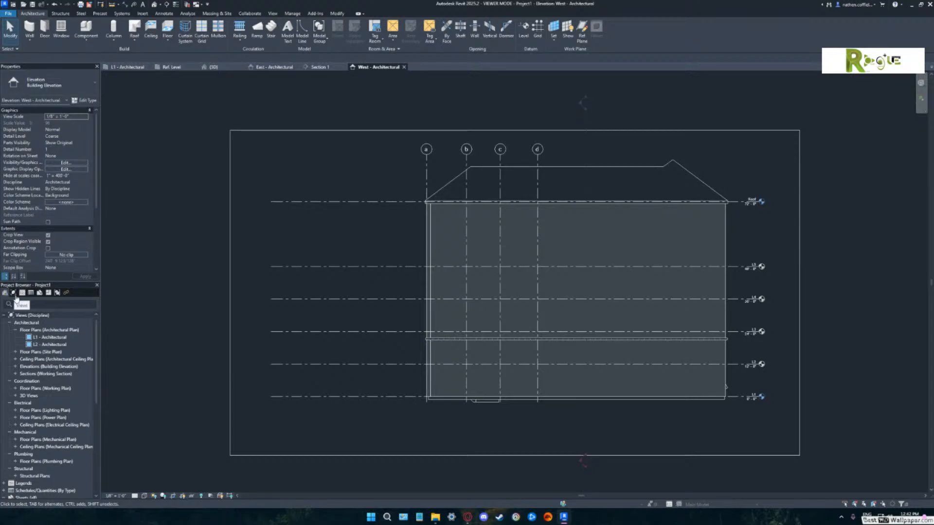
# Apply the "all" organization scheme to the Project Browser views and expand the Architectural Plan floor plans.
pyautogui.rightClick(38, 315)
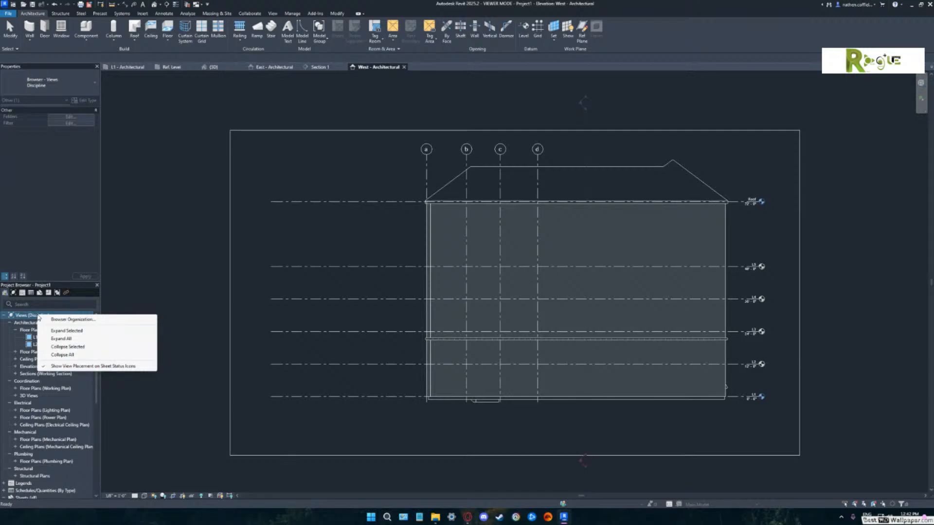
pyautogui.click(54, 319)
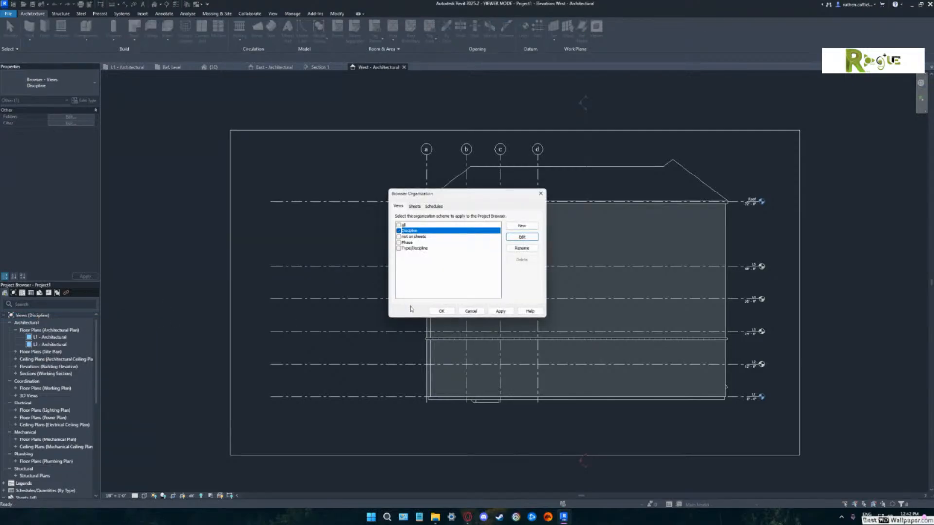
pyautogui.click(398, 225)
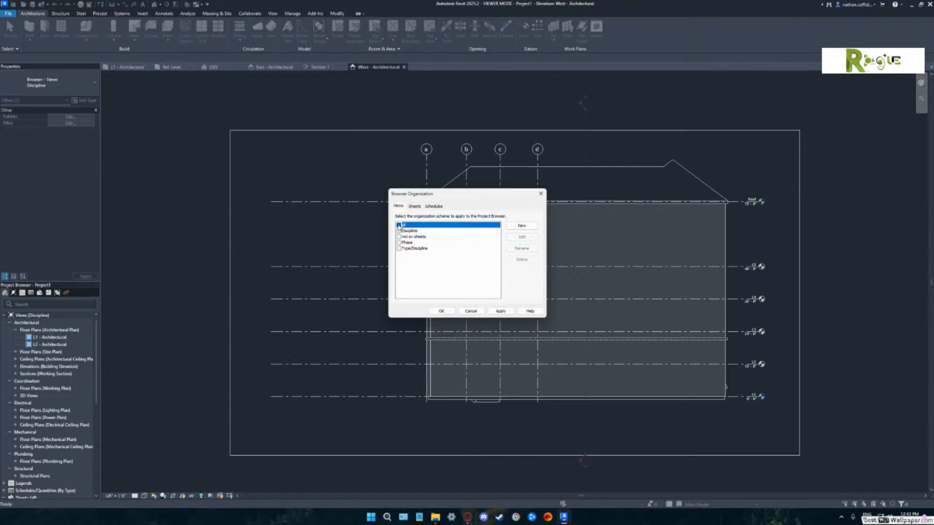
pyautogui.click(441, 311)
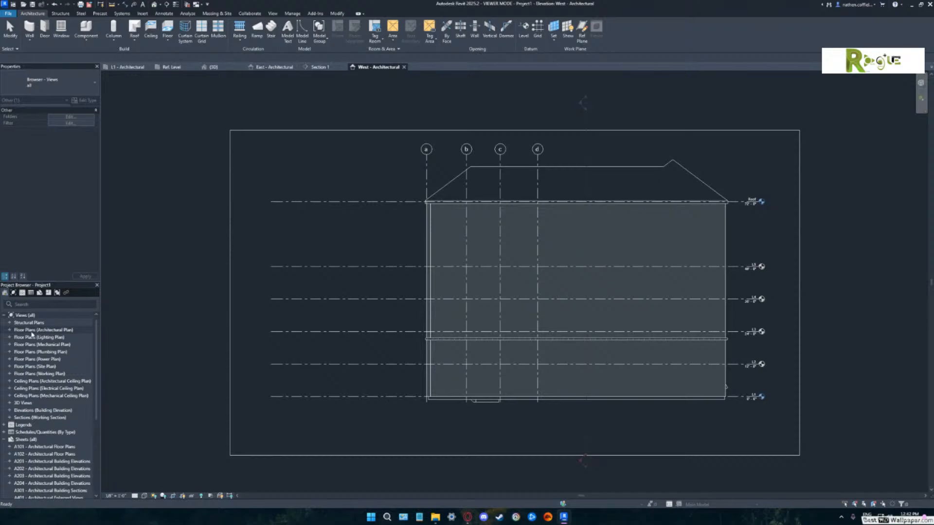
pyautogui.click(9, 330)
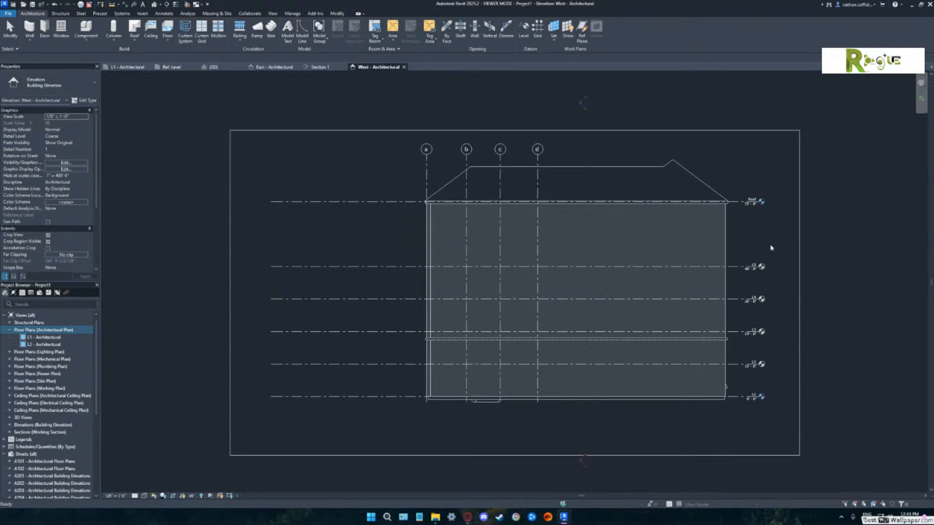
# View the L2 - Architectural floor plan, return to the west elevation, and delete that plan view from the project.
pyautogui.doubleClick(763, 202)
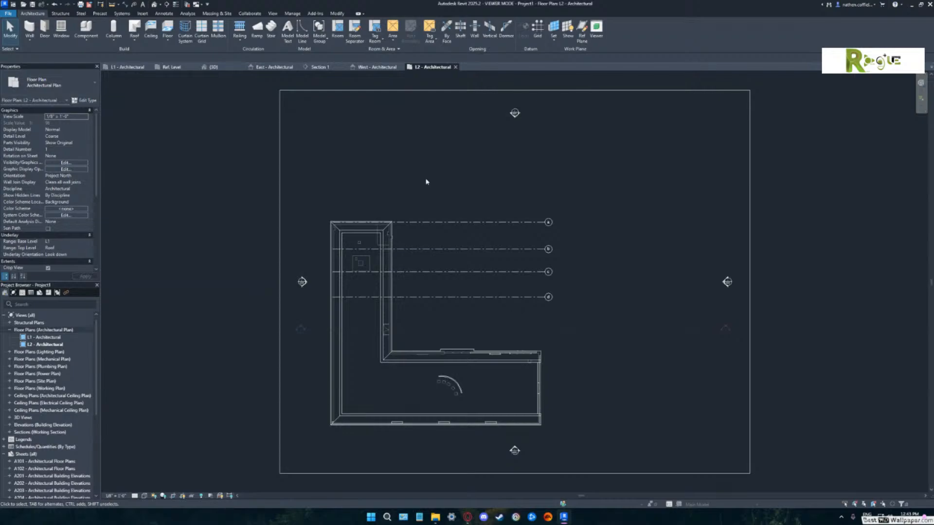
pyautogui.click(377, 67)
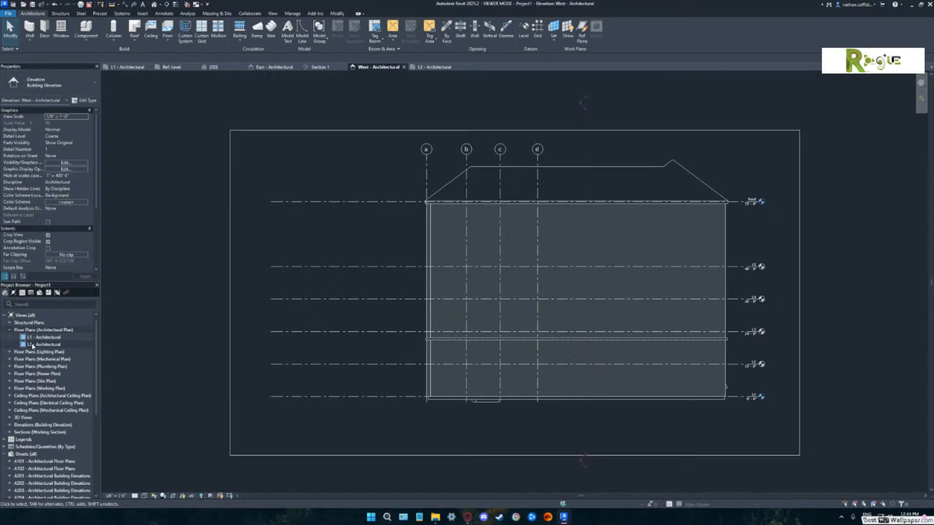
pyautogui.rightClick(33, 345)
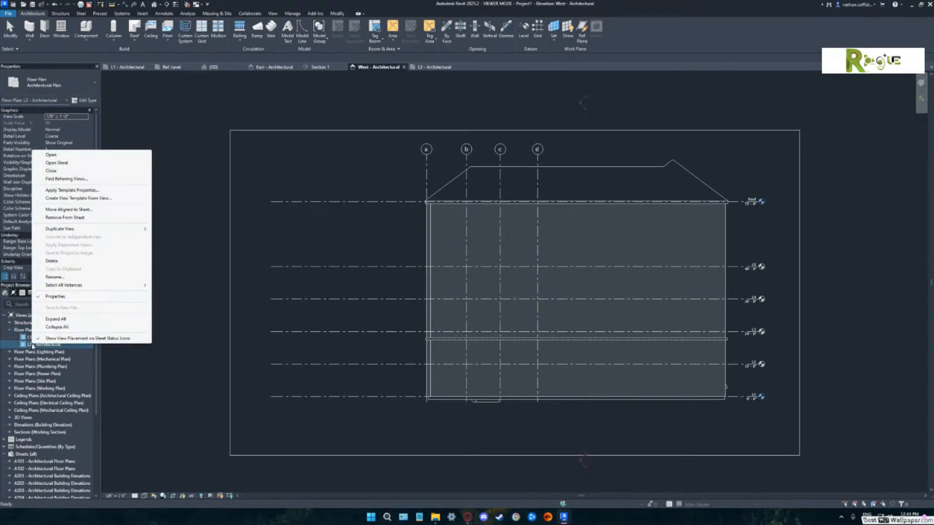
pyautogui.click(52, 261)
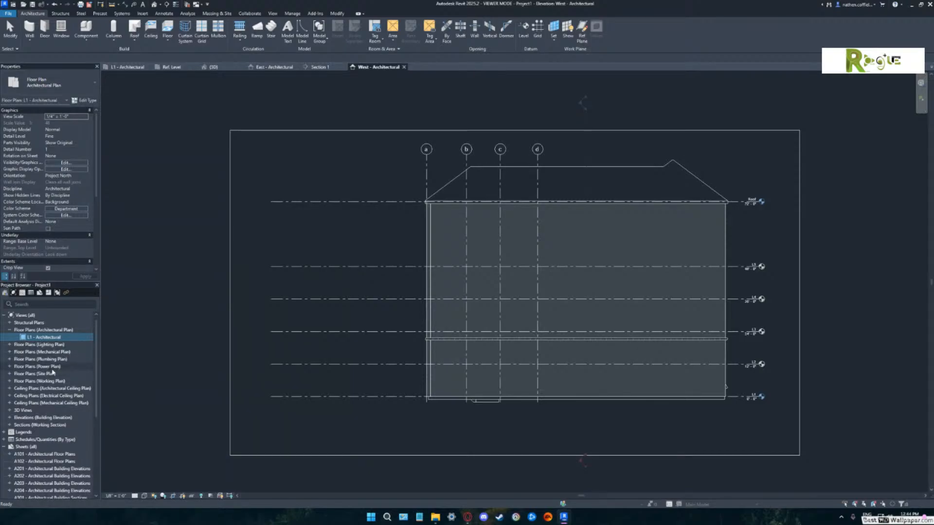
# Delete the L2 - Architectural view from the Architectural Ceiling Plans and expand the Electrical Ceiling Plan group.
pyautogui.click(10, 389)
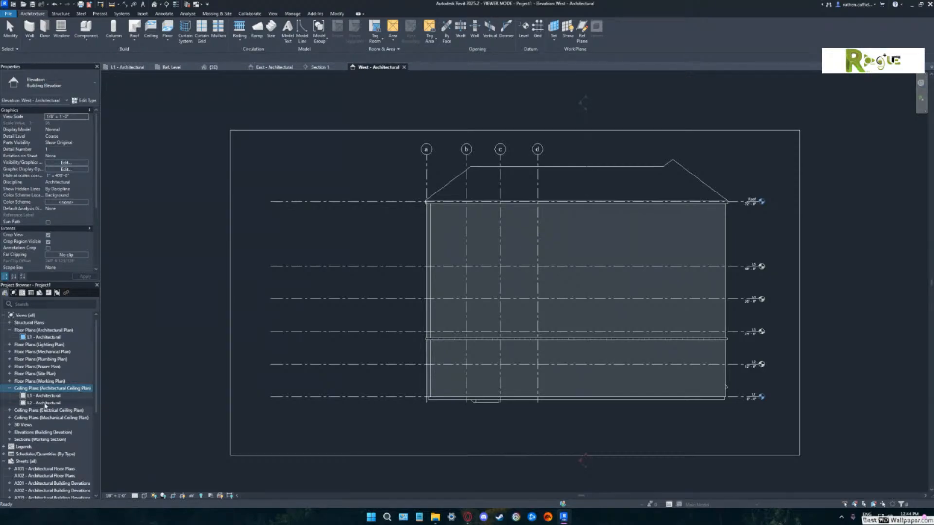
pyautogui.rightClick(46, 404)
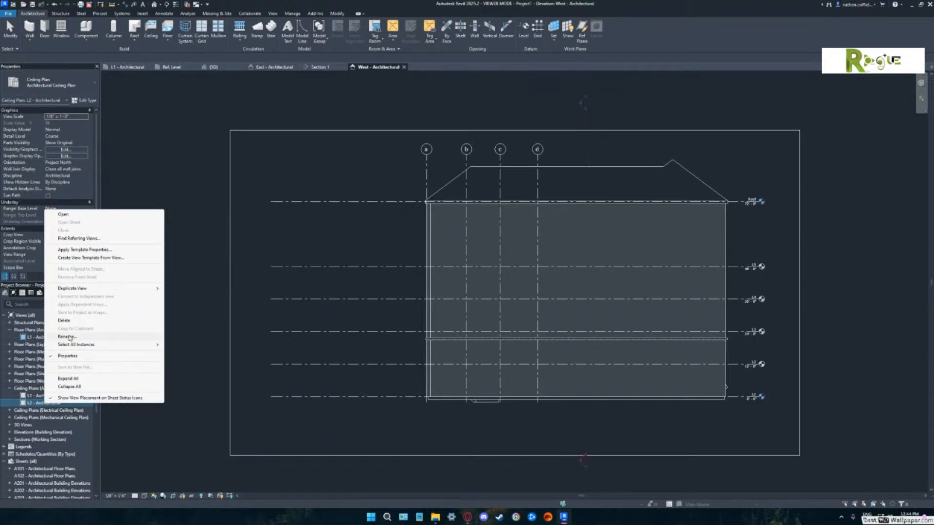
pyautogui.click(65, 321)
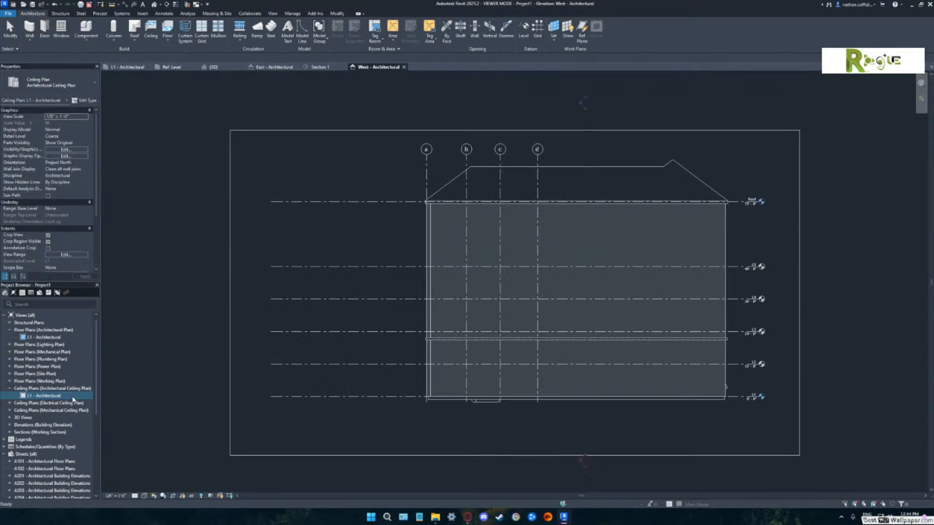
pyautogui.click(8, 404)
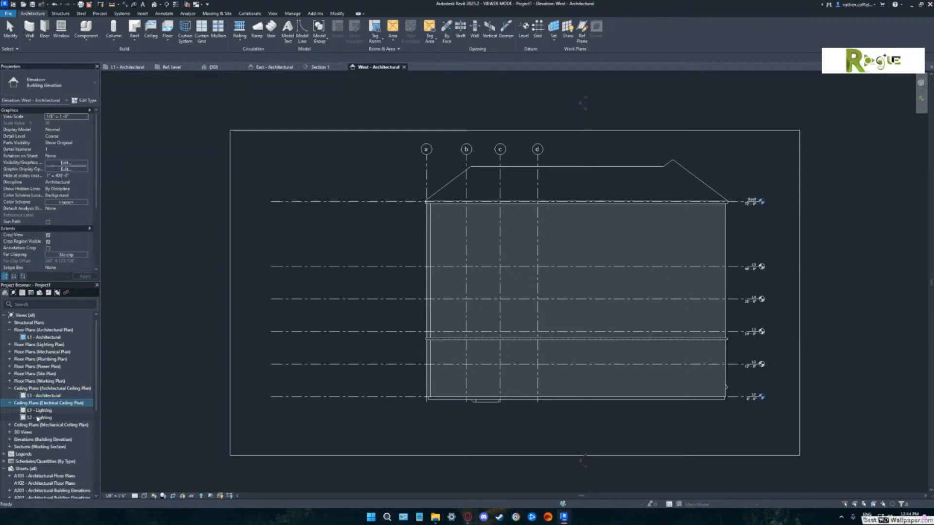
pyautogui.scroll(-1, 38, 419)
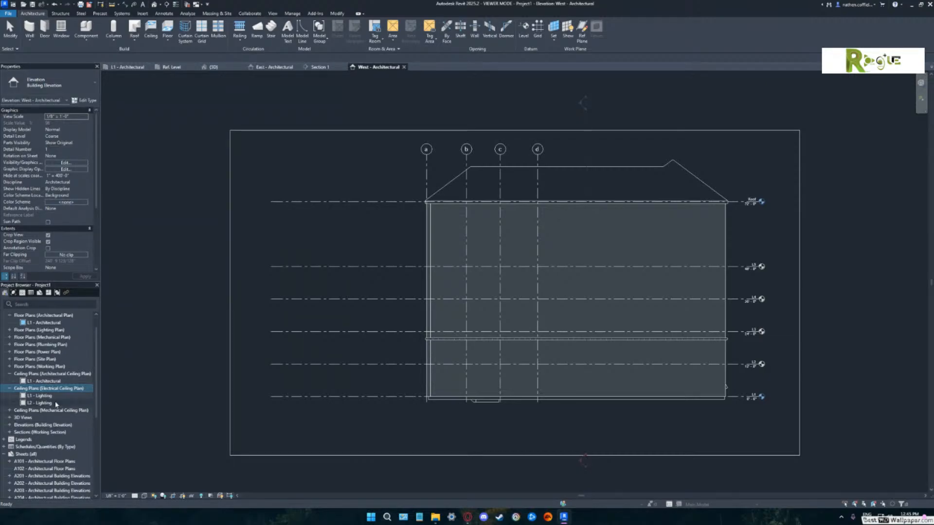
pyautogui.scroll(2, 57, 410)
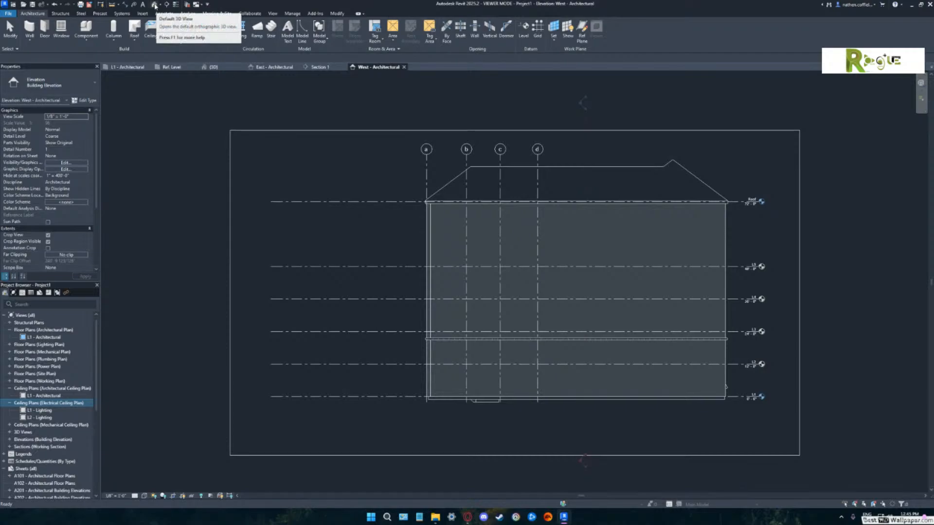
# Create new Architectural Plan floor plan views for levels L2, L3, L4, L5 and Roof.
pyautogui.click(273, 14)
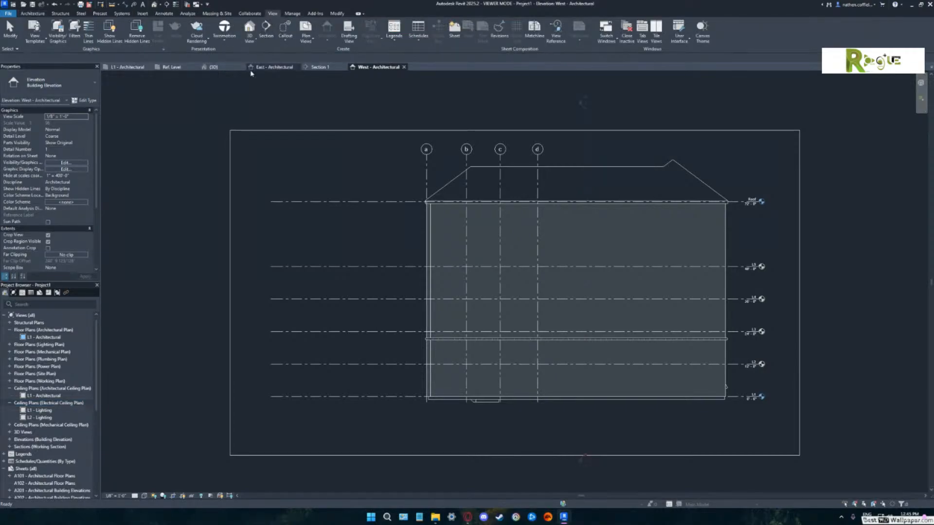
pyautogui.click(311, 33)
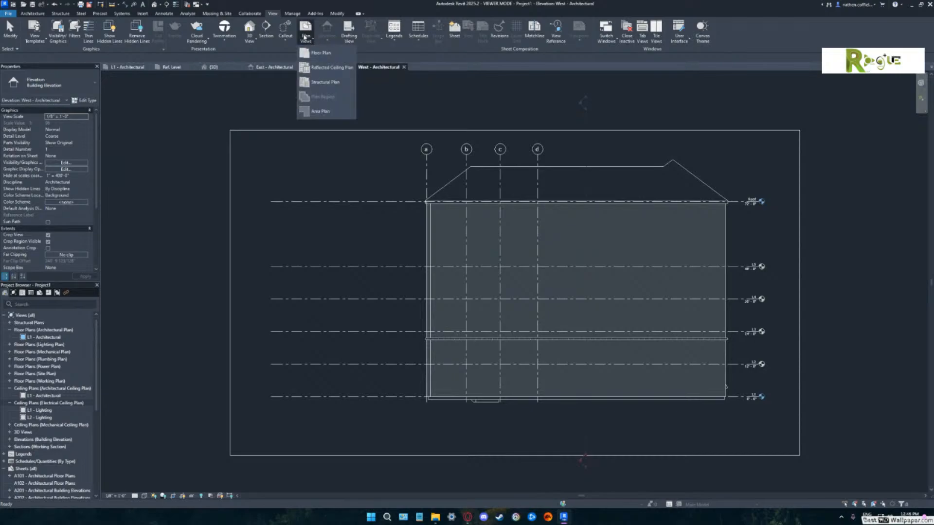
pyautogui.click(319, 53)
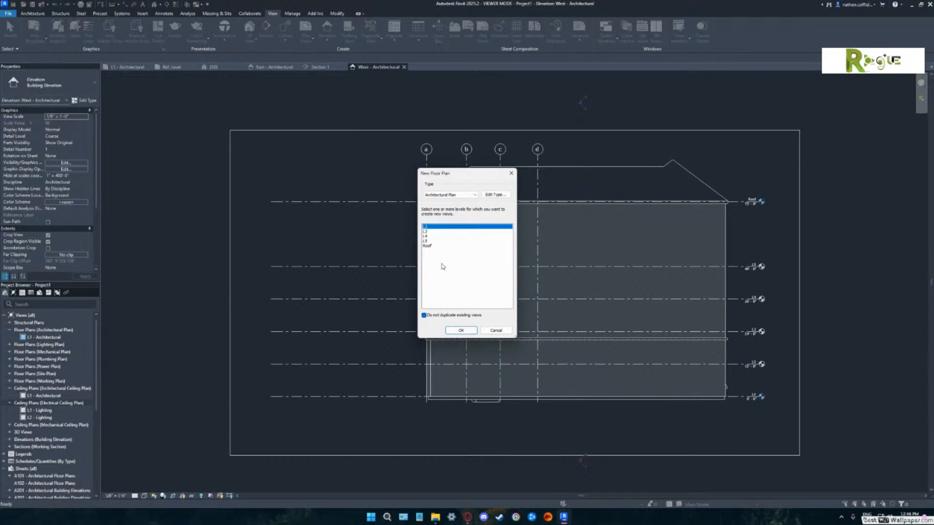
pyautogui.moveTo(430, 229); pyautogui.dragTo(453, 270)
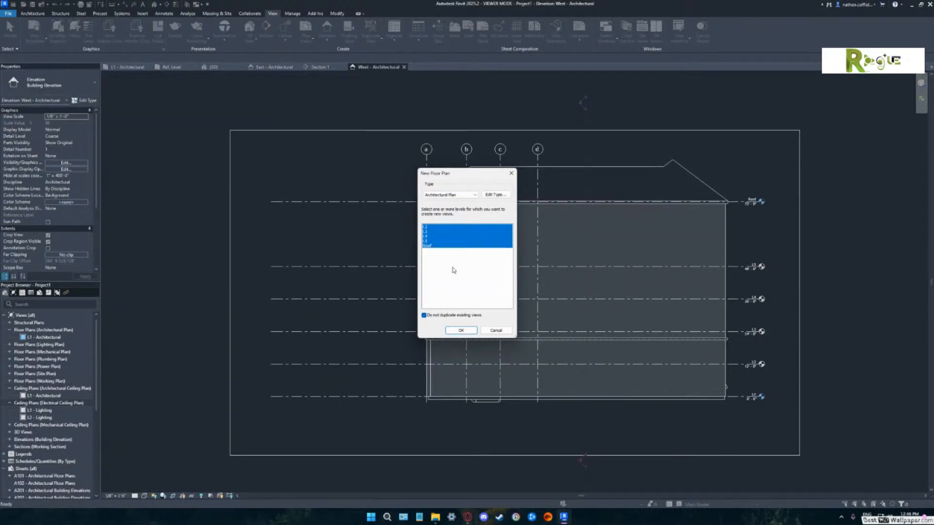
pyautogui.click(461, 330)
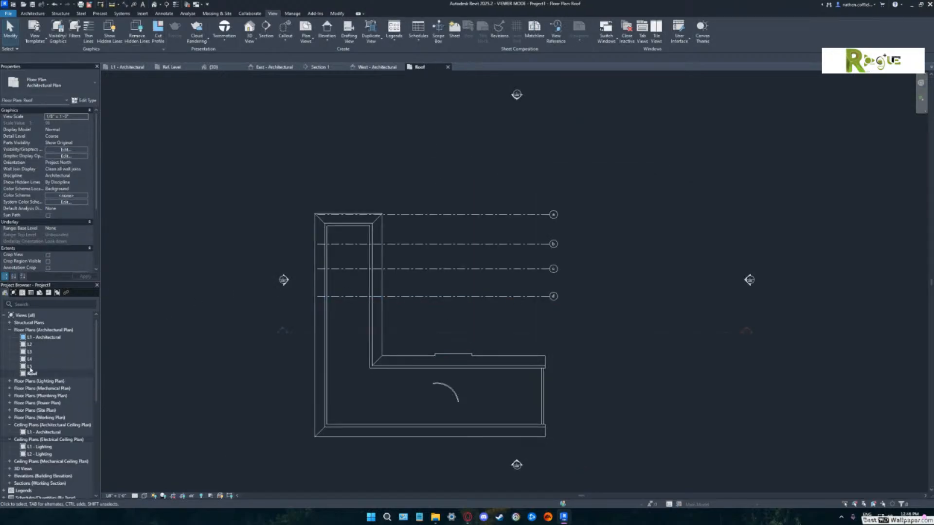
# Review the architectural floor plans in the browser, then the grids and levels in the west elevation, L1 - Architectural plan and east elevation.
pyautogui.click(40, 337)
pyautogui.click(44, 345)
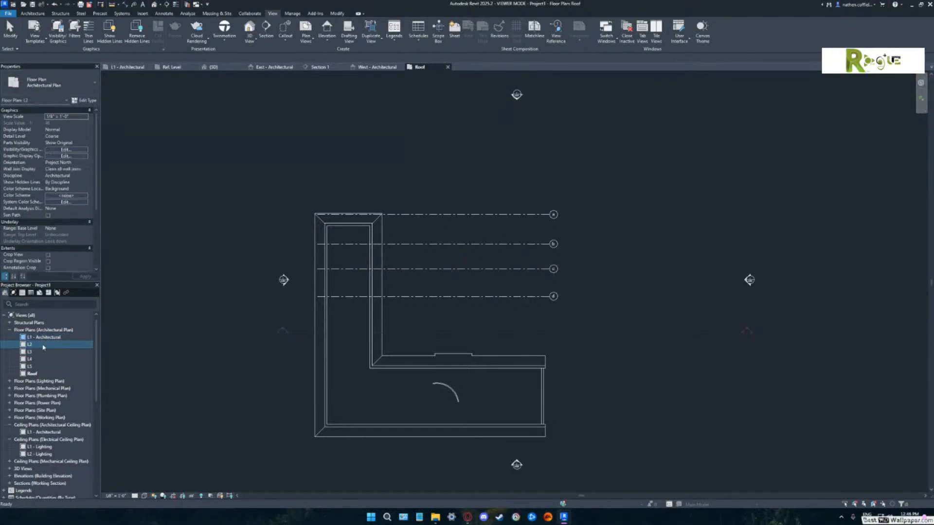
pyautogui.click(43, 345)
pyautogui.click(37, 374)
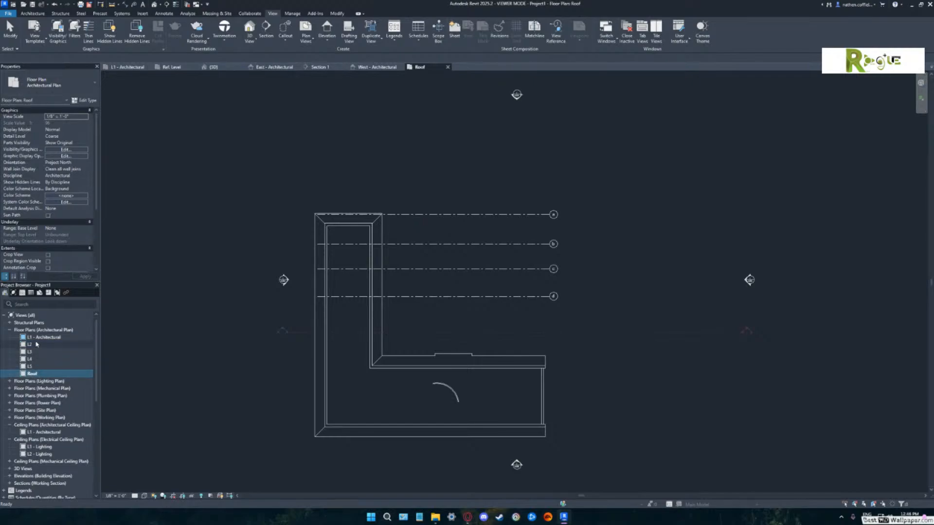
pyautogui.click(49, 339)
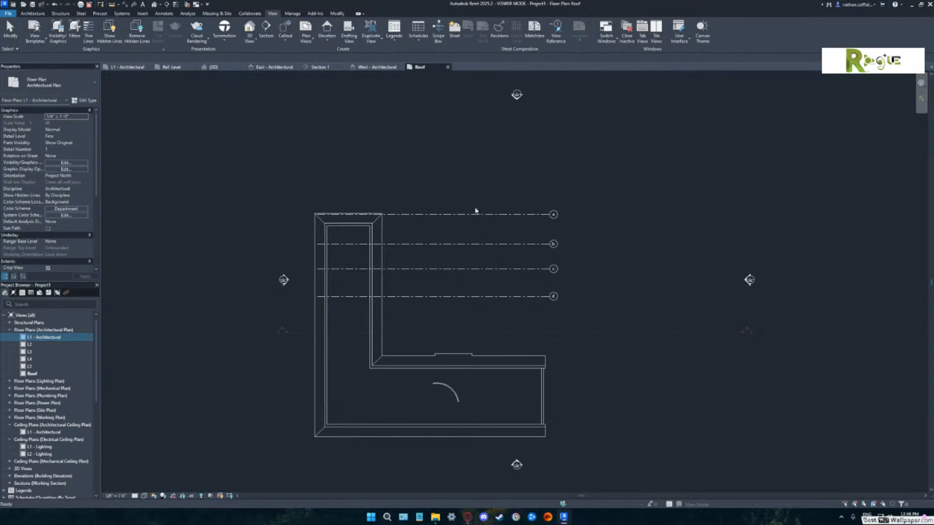
pyautogui.click(393, 69)
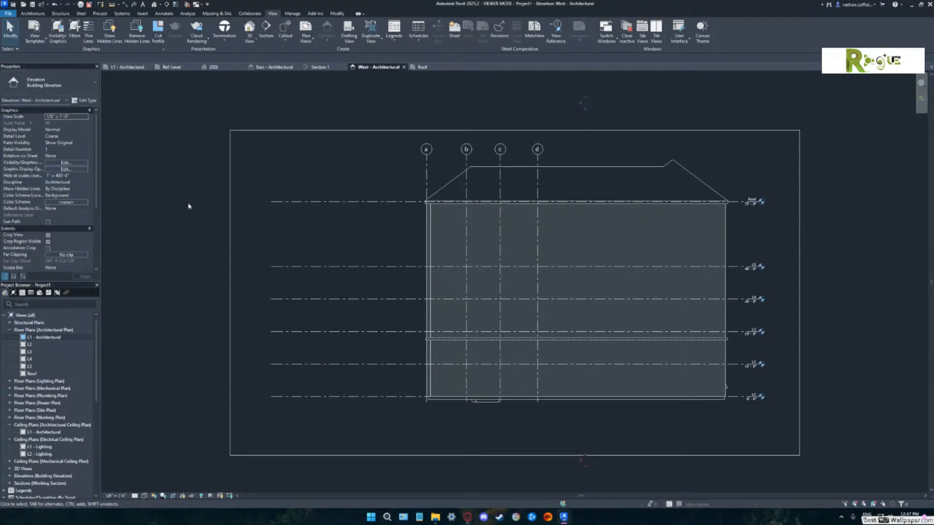
pyautogui.click(129, 67)
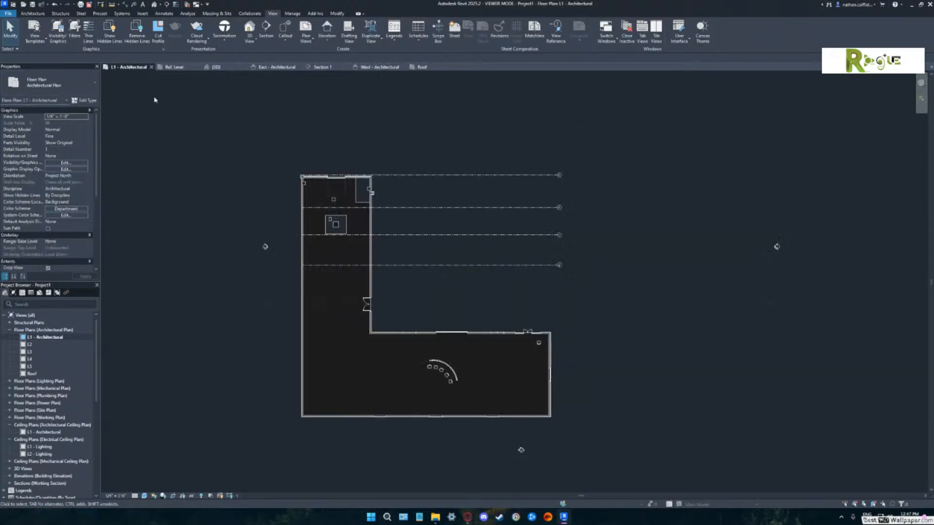
pyautogui.click(33, 13)
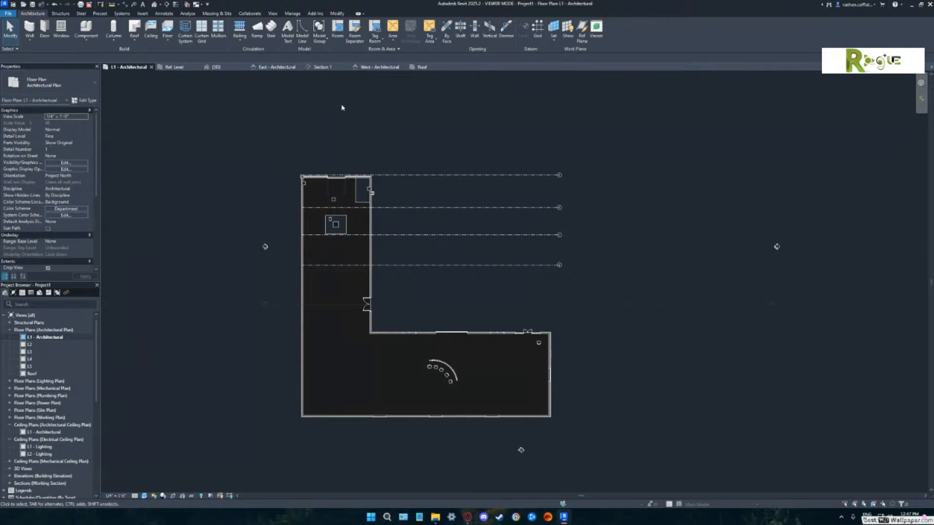
pyautogui.click(381, 68)
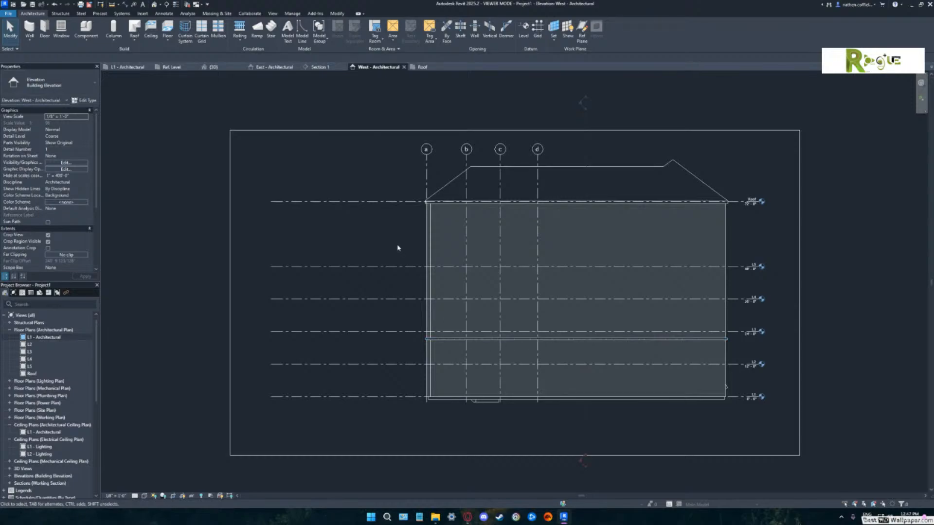
pyautogui.click(274, 67)
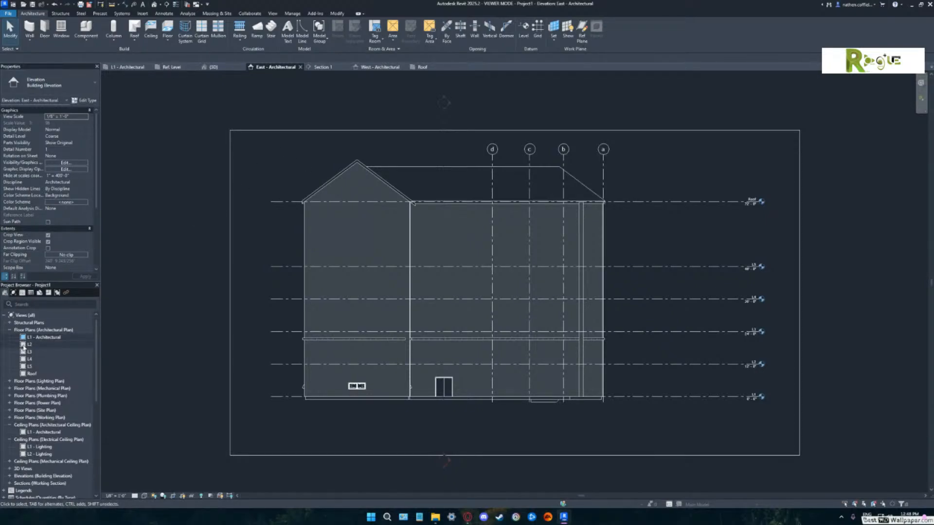
# Open the L2 floor plan and start a wall using the Interior - 5 1/2" Partition (1-hr) type.
pyautogui.doubleClick(27, 345)
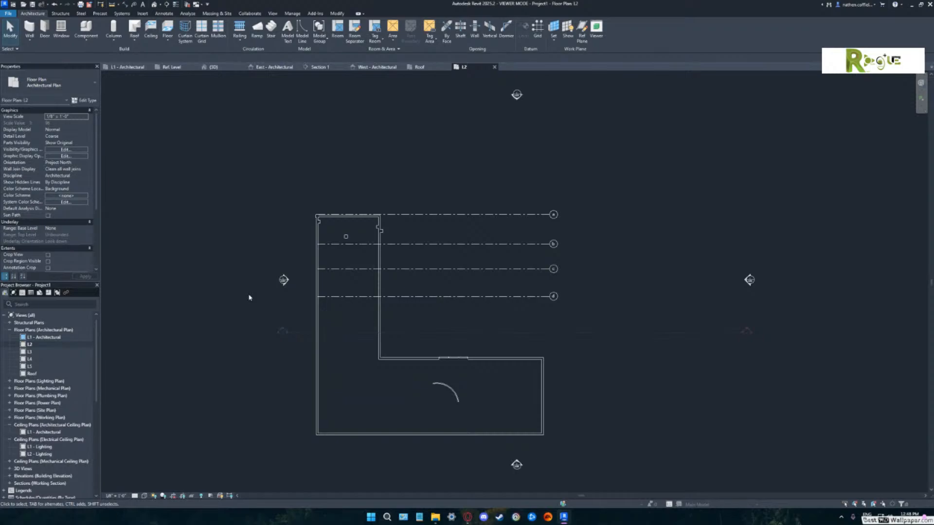
pyautogui.moveTo(447, 380); pyautogui.dragTo(453, 344, button='middle')
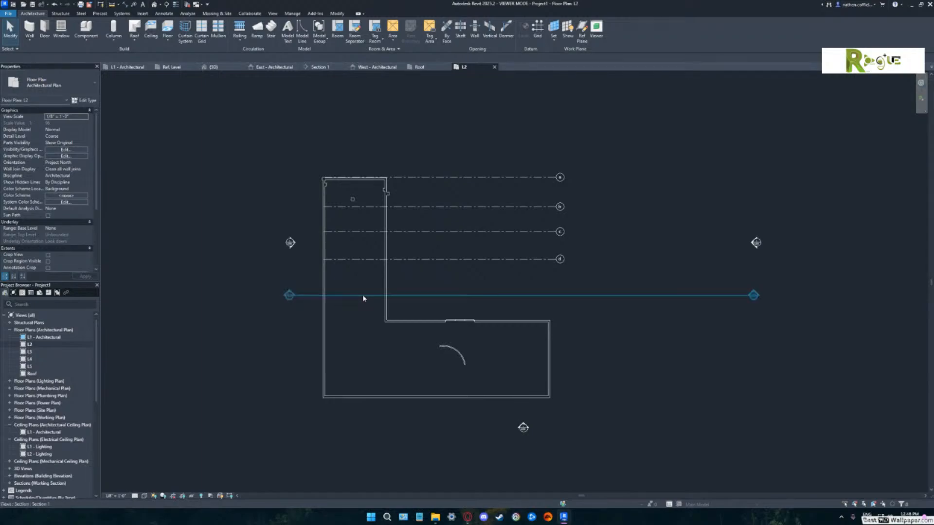
pyautogui.scroll(1, 363, 294)
pyautogui.click(30, 25)
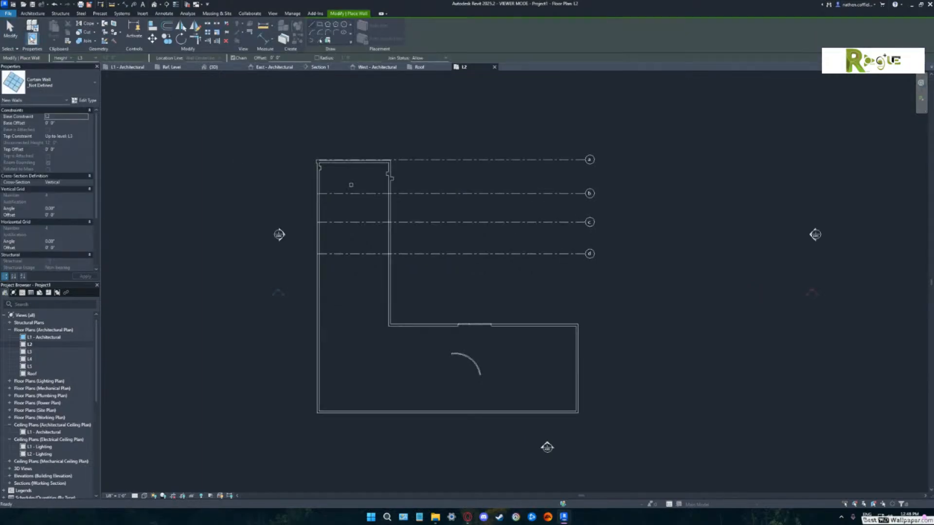
pyautogui.click(48, 82)
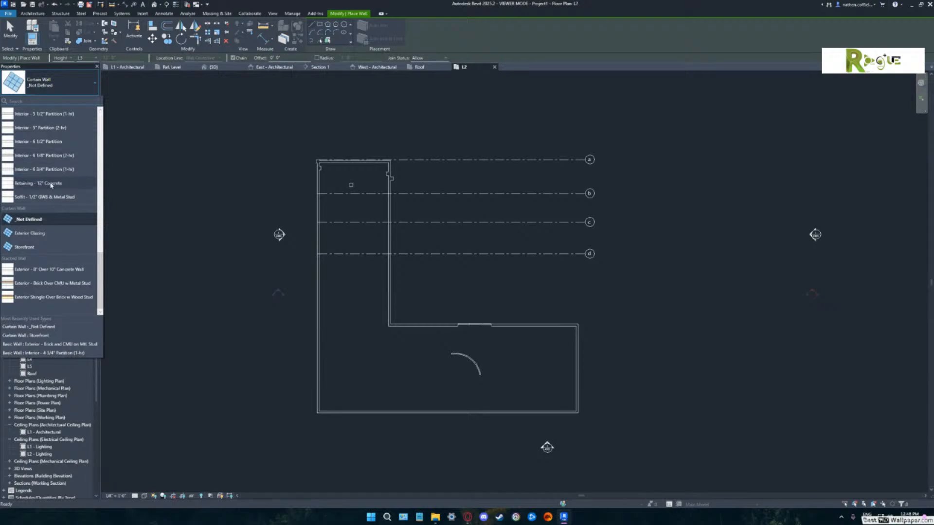
pyautogui.click(46, 115)
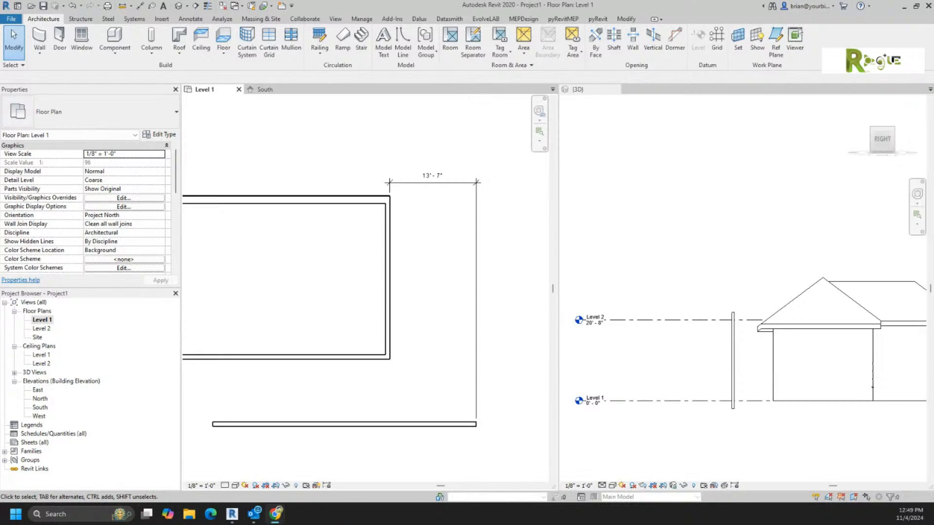
# Show more of the Level 1 plan and dismiss the save reminder without saving the project.
pyautogui.scroll(-5, 311, 292)
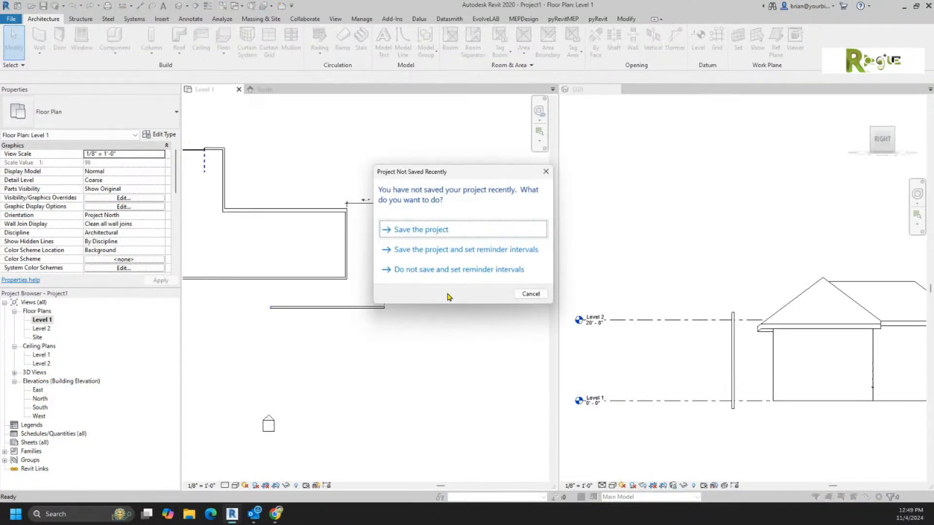
pyautogui.click(523, 294)
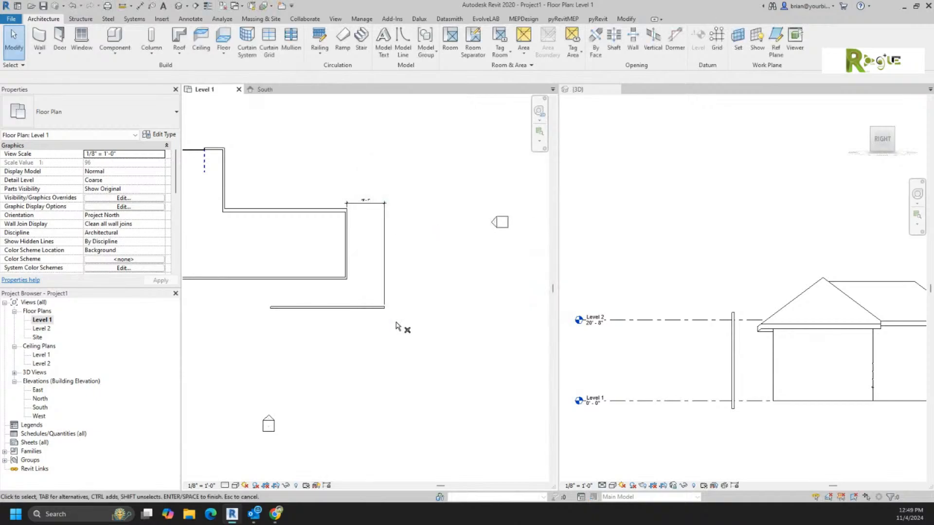
# Delete the loose horizontal wall below the building in the Level 1 floor plan.
pyautogui.click(346, 309)
pyautogui.press('Escape')
pyautogui.scroll(-4, 348, 308)
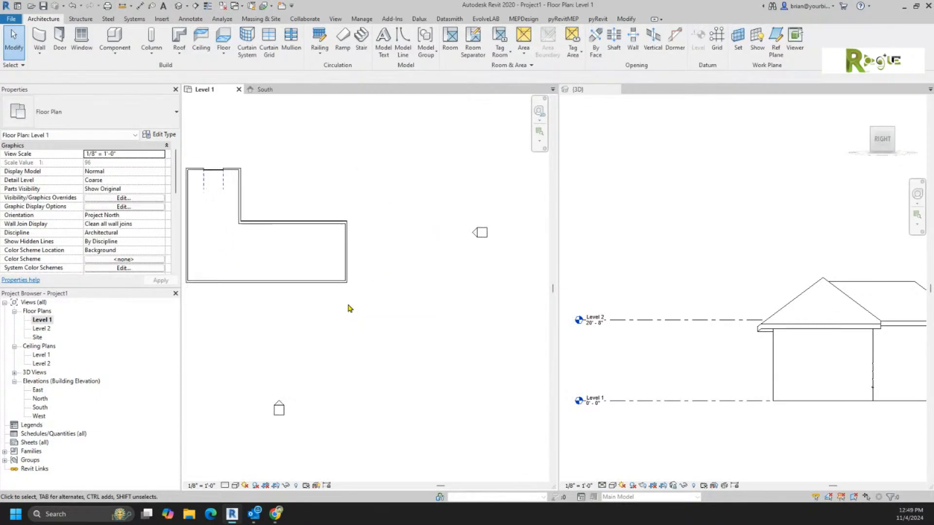
pyautogui.moveTo(356, 310); pyautogui.dragTo(351, 383, button='middle')
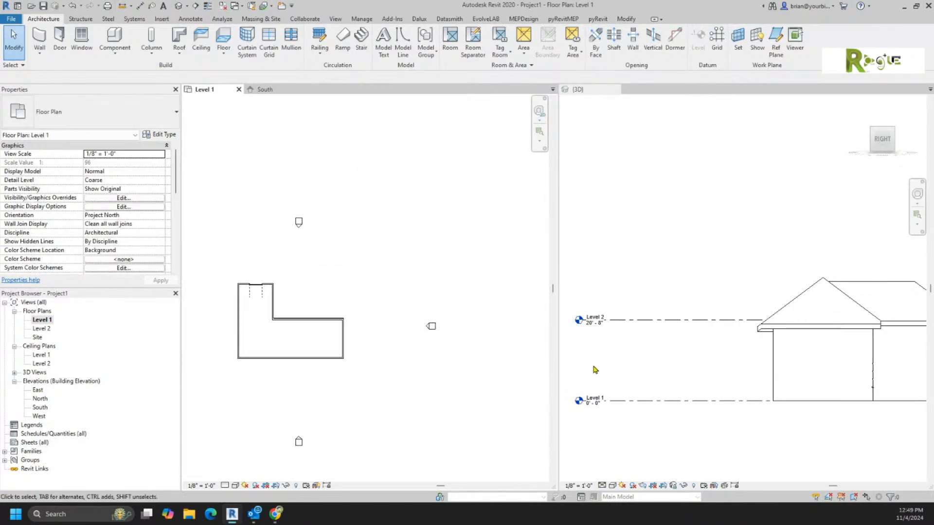
# Set the elevation of Level 2 to 100' in the 3D view.
pyautogui.click(655, 322)
pyautogui.click(657, 321)
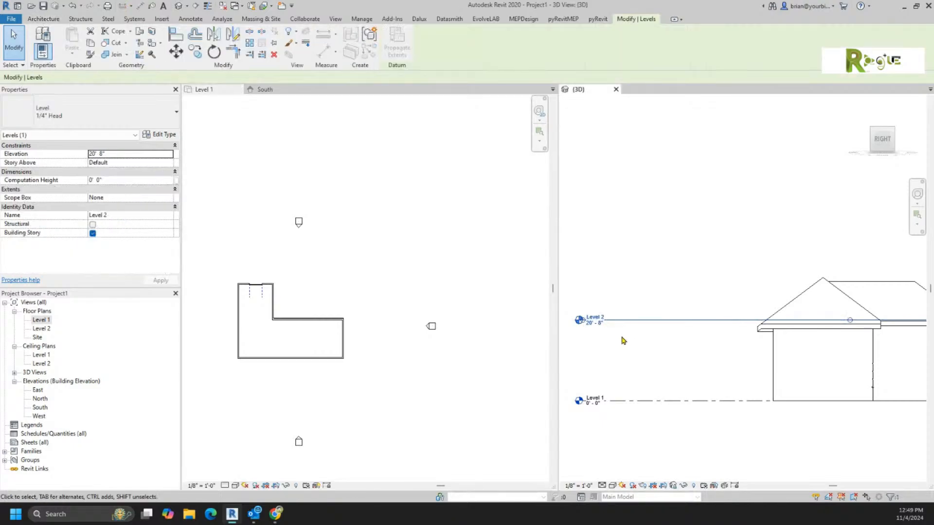
pyautogui.click(594, 323)
pyautogui.write('1')
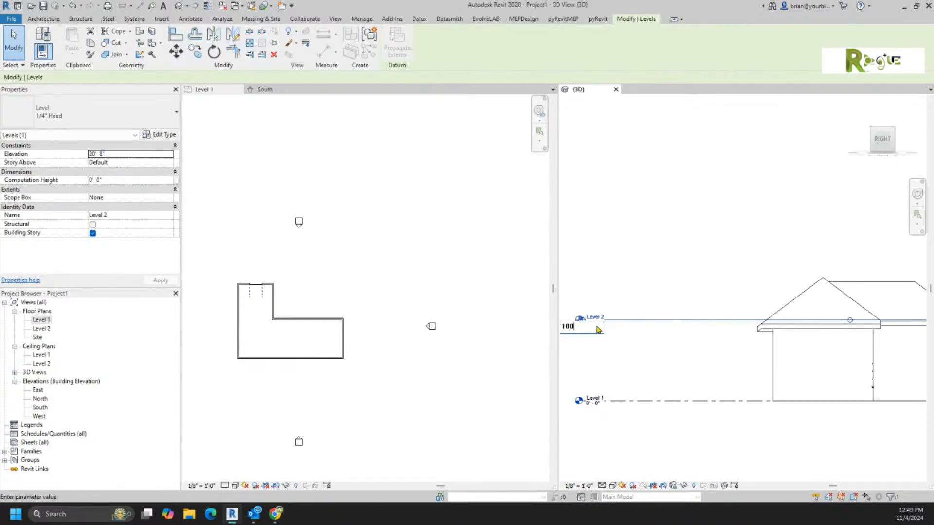
pyautogui.write('00')
pyautogui.press('Return')
pyautogui.click(639, 274)
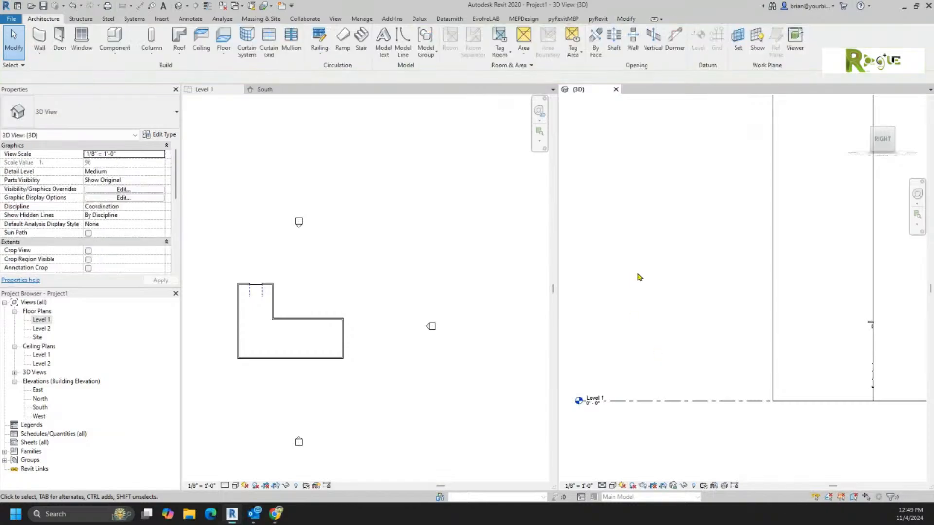
# Rename Level 2 to Roof and rename its corresponding views as well.
pyautogui.scroll(-4, 640, 275)
pyautogui.moveTo(651, 259); pyautogui.dragTo(656, 321, button='middle')
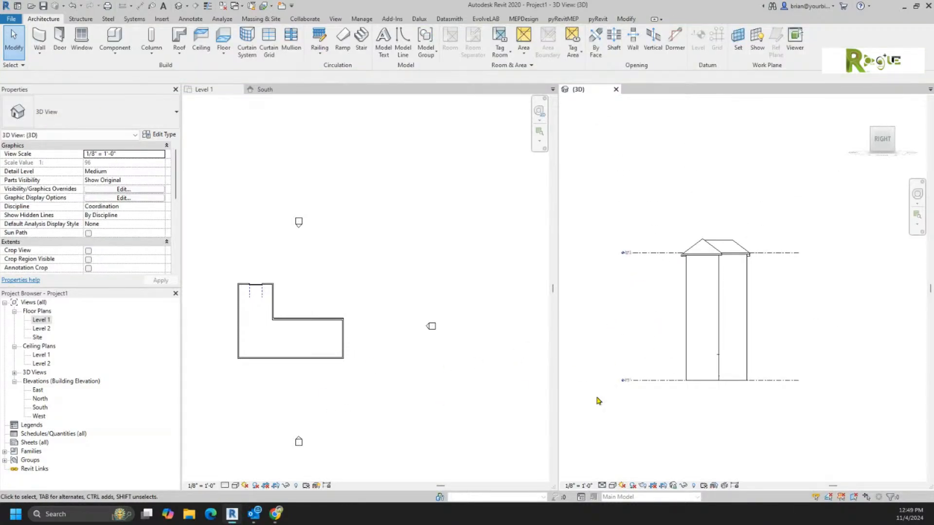
pyautogui.scroll(3, 637, 380)
pyautogui.scroll(-3, 638, 381)
pyautogui.moveTo(638, 378); pyautogui.dragTo(659, 336, button='middle')
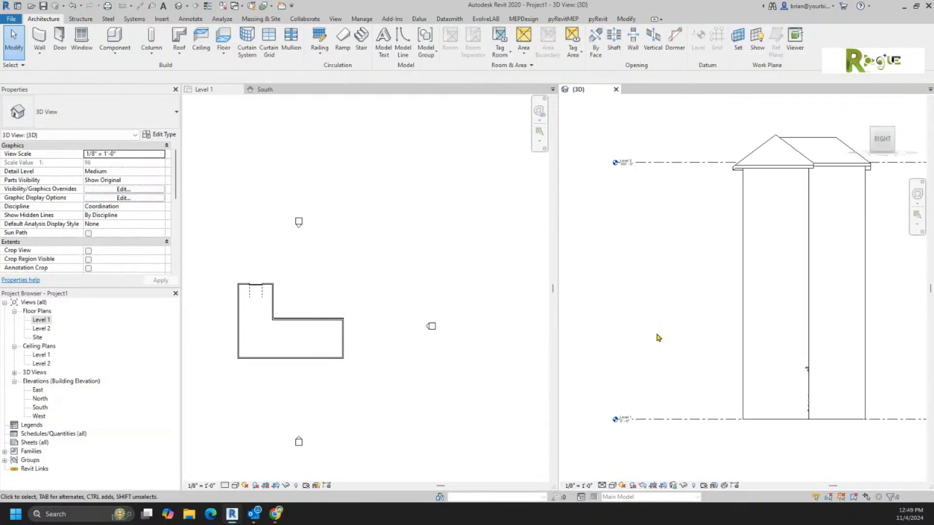
pyautogui.click(633, 163)
pyautogui.click(627, 160)
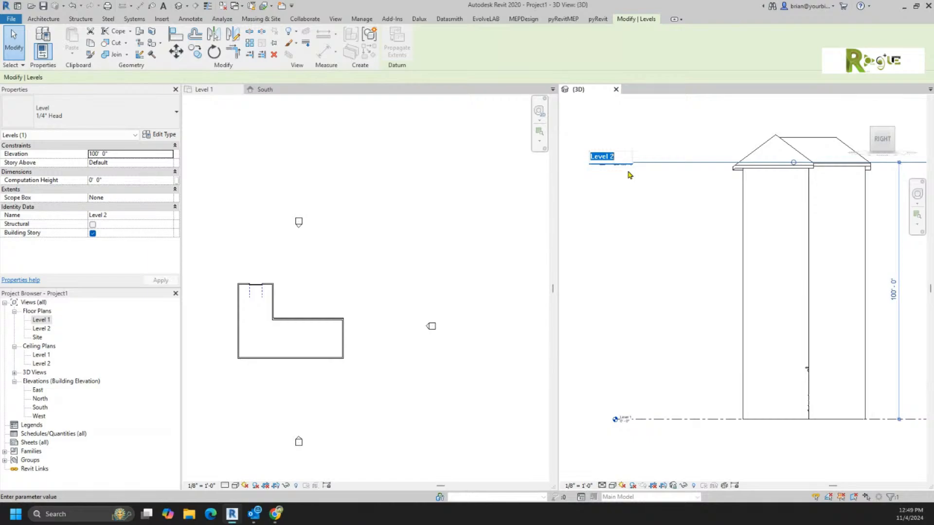
pyautogui.write('Roof')
pyautogui.press('Return')
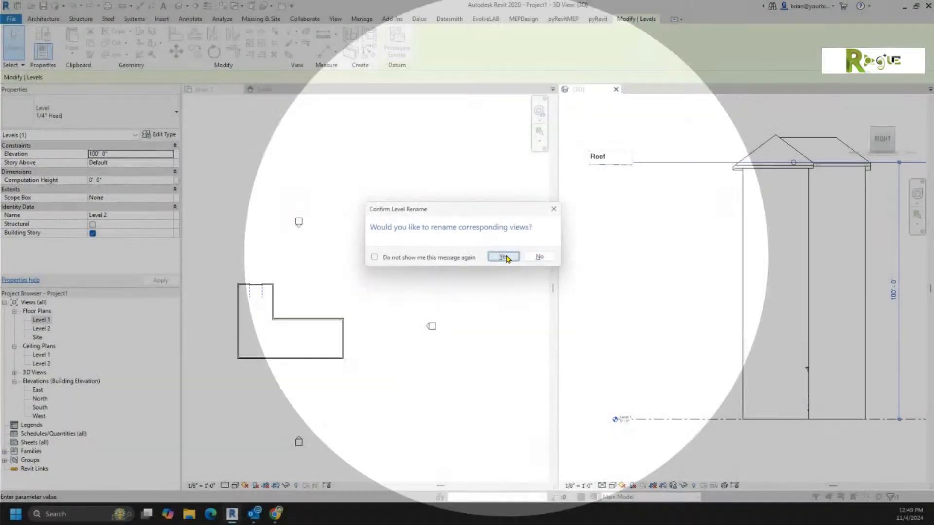
pyautogui.click(503, 257)
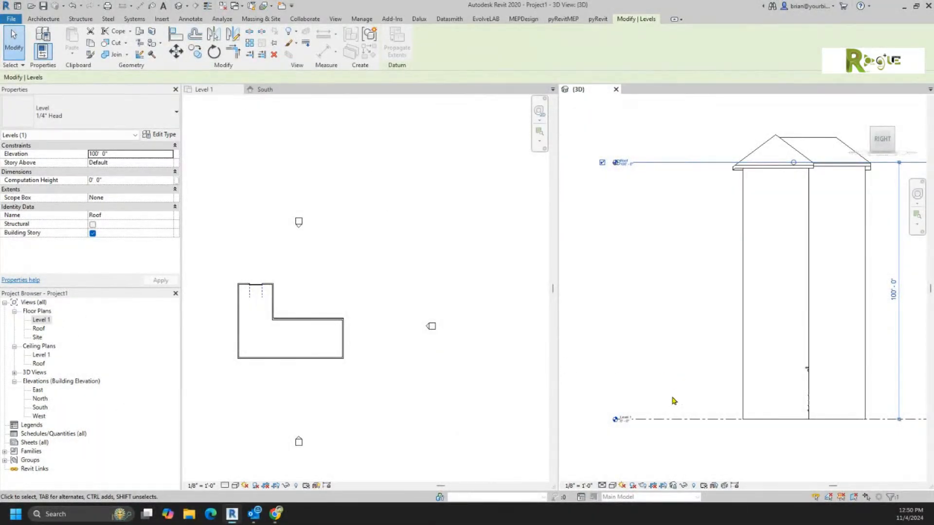
# Rename Level 1 to Floor 1 and rename its corresponding views as well.
pyautogui.click(668, 437)
pyautogui.scroll(5, 624, 438)
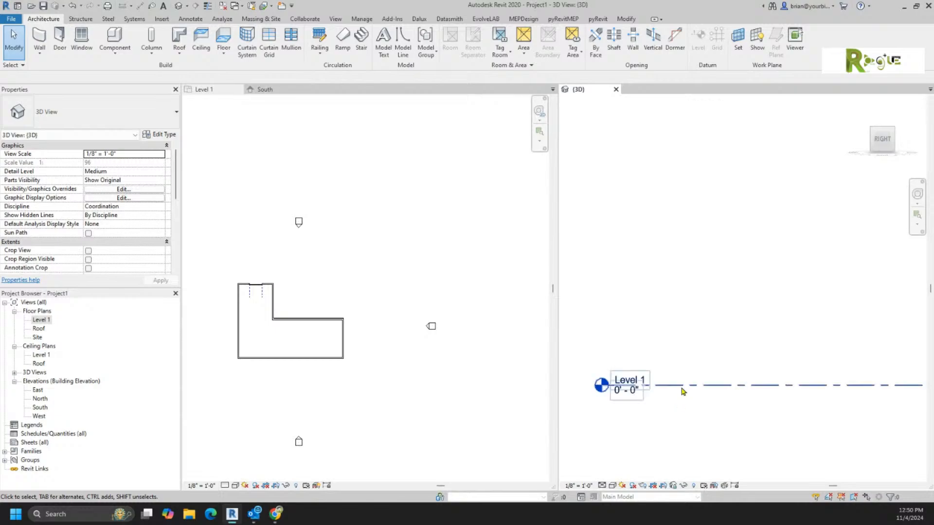
pyautogui.click(638, 382)
pyautogui.click(638, 381)
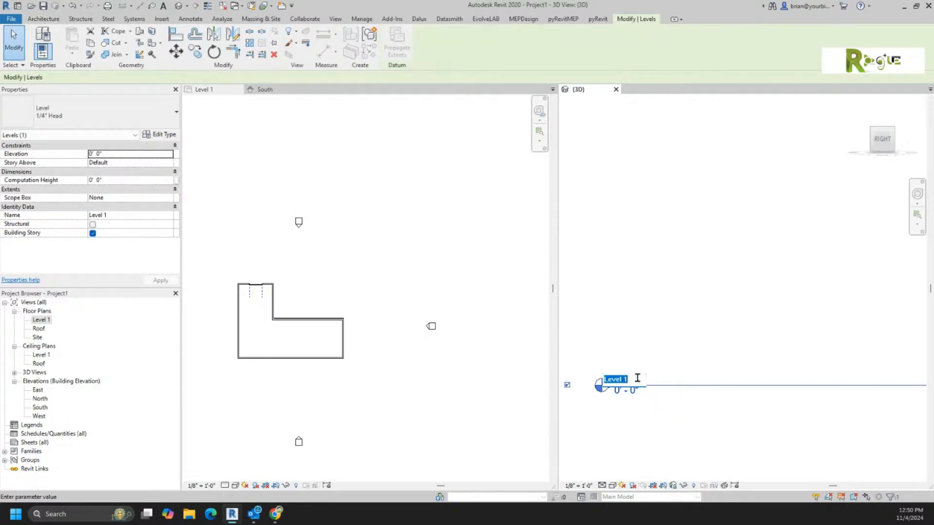
pyautogui.write('Floor')
pyautogui.press('Return')
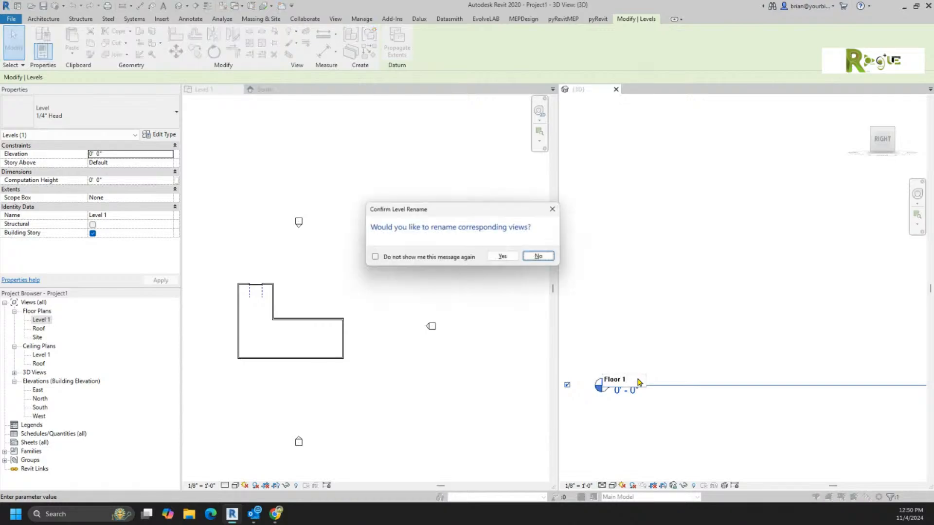
pyautogui.click(503, 257)
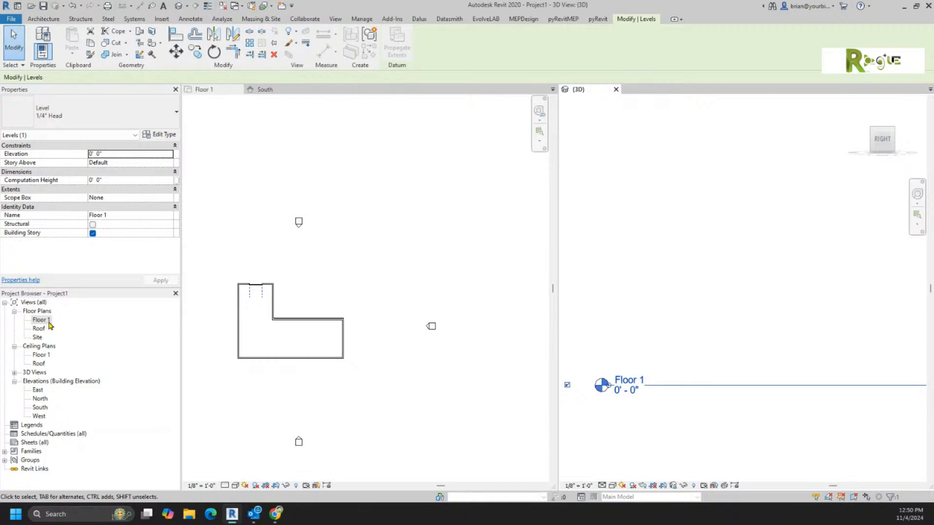
# Copy the Floor 1 level upward seven times at 12' intervals, using the Multiple option.
pyautogui.click(661, 277)
pyautogui.scroll(-5, 668, 268)
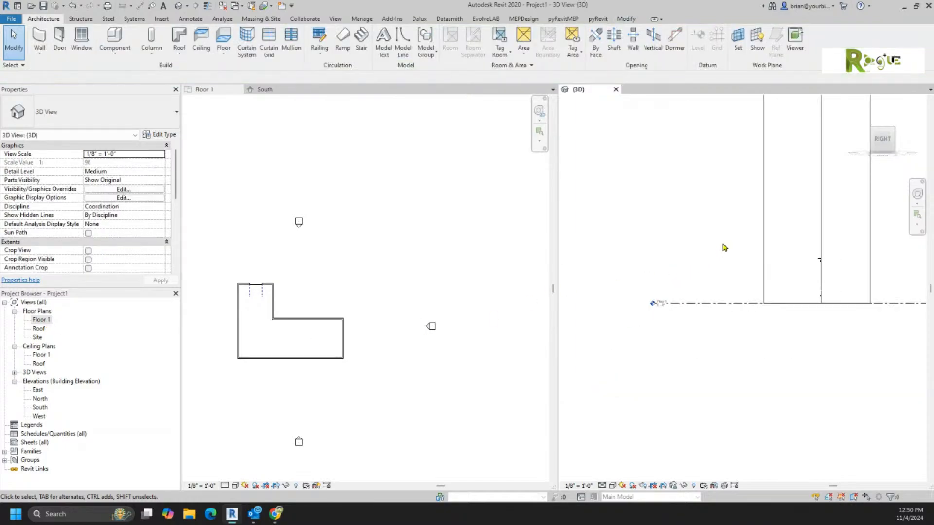
pyautogui.moveTo(724, 249); pyautogui.dragTo(717, 379, button='middle')
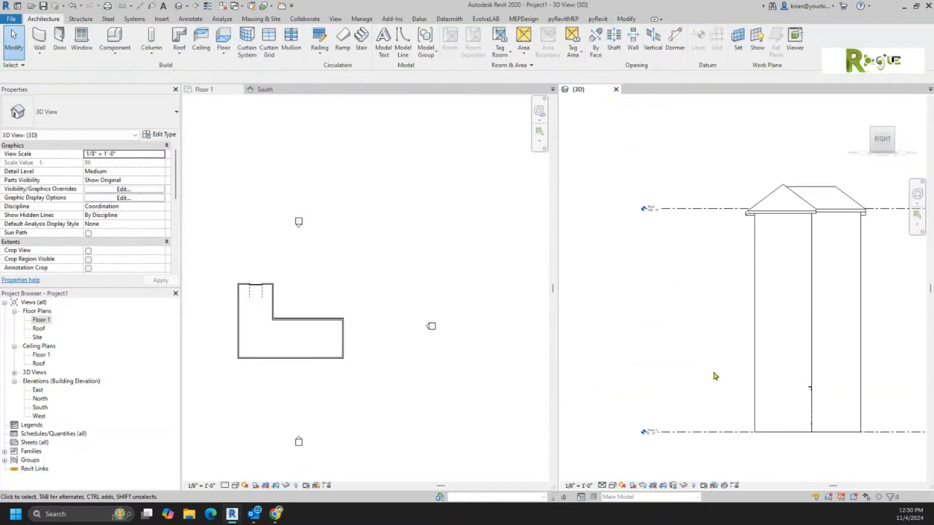
pyautogui.click(689, 432)
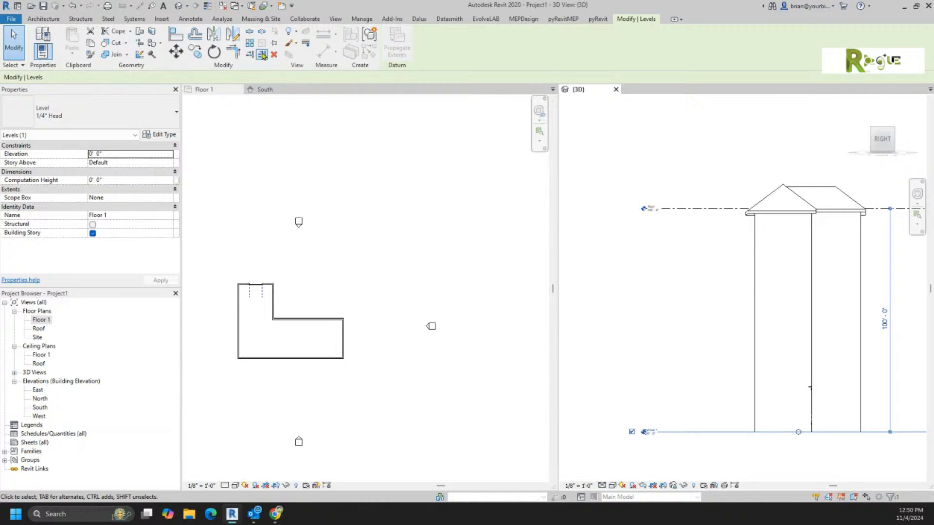
pyautogui.click(195, 51)
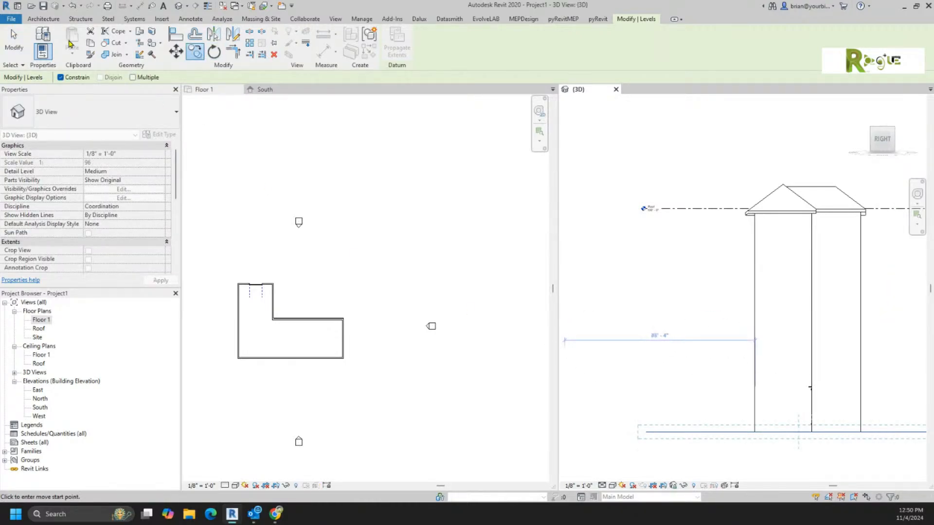
pyautogui.click(134, 78)
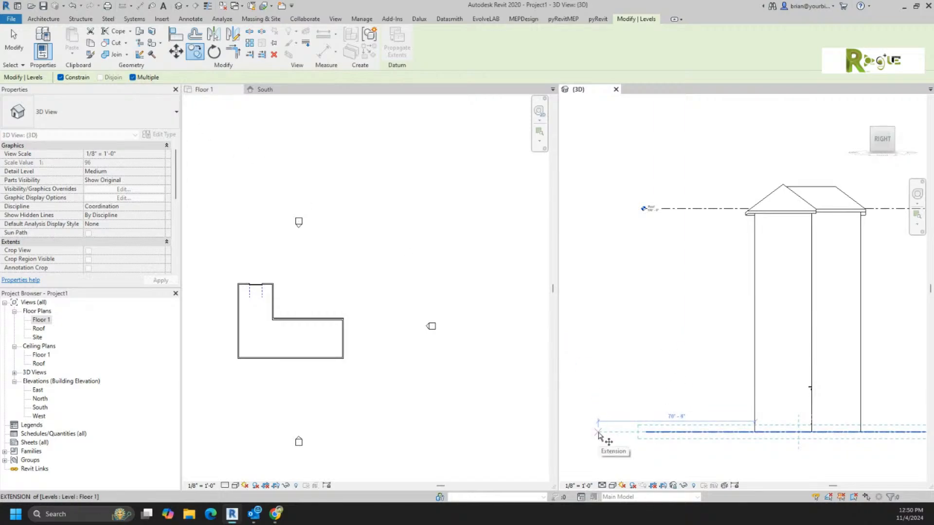
pyautogui.click(598, 432)
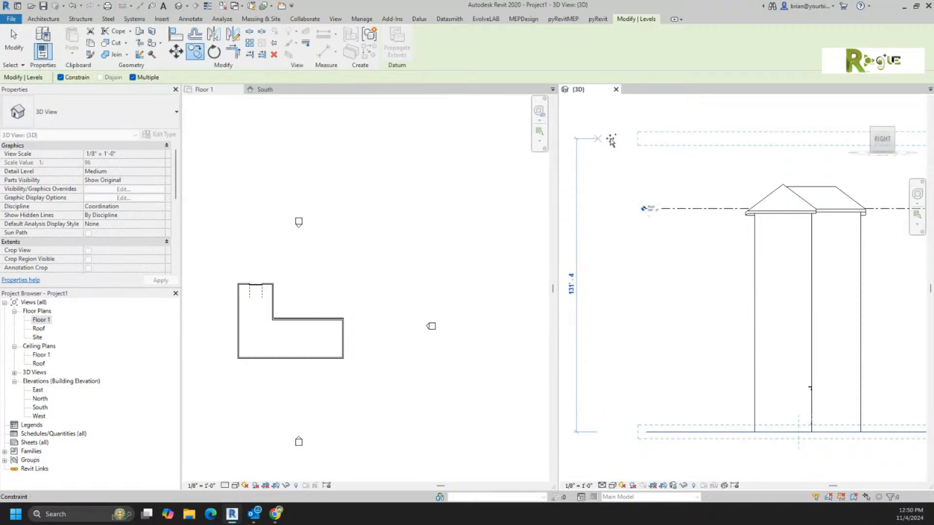
pyautogui.write('12')
pyautogui.press('Return')
pyautogui.write('12')
pyautogui.press('Return')
pyautogui.write('12')
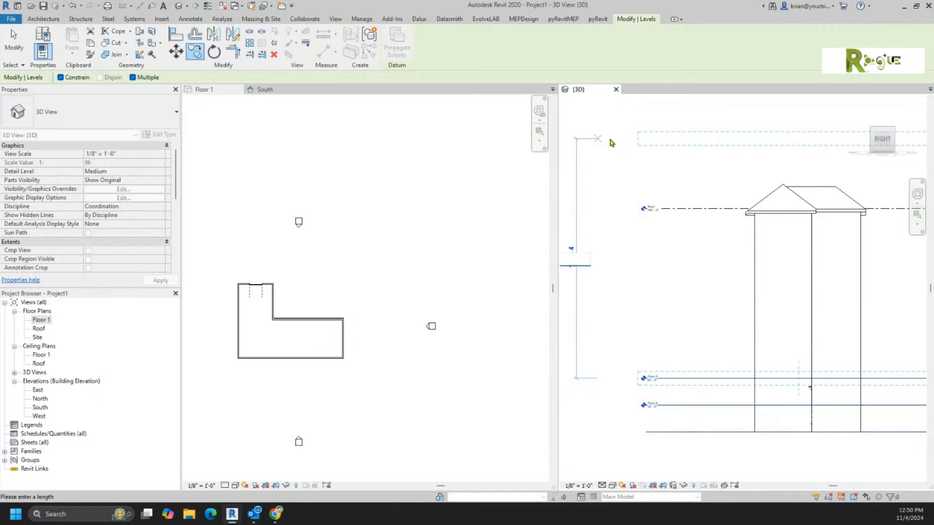
pyautogui.press('Return')
pyautogui.write('12')
pyautogui.press('Return')
pyautogui.write('12')
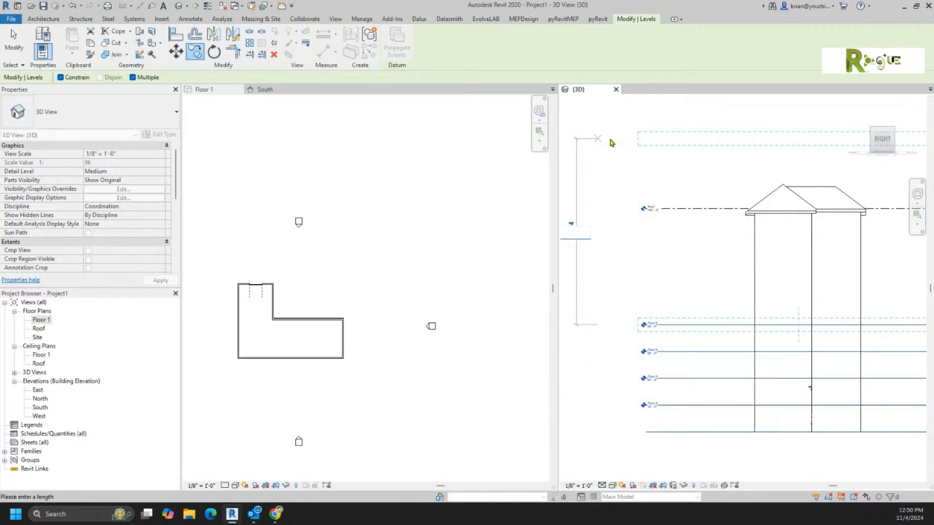
pyautogui.press('Return')
pyautogui.write('12')
pyautogui.press('Return')
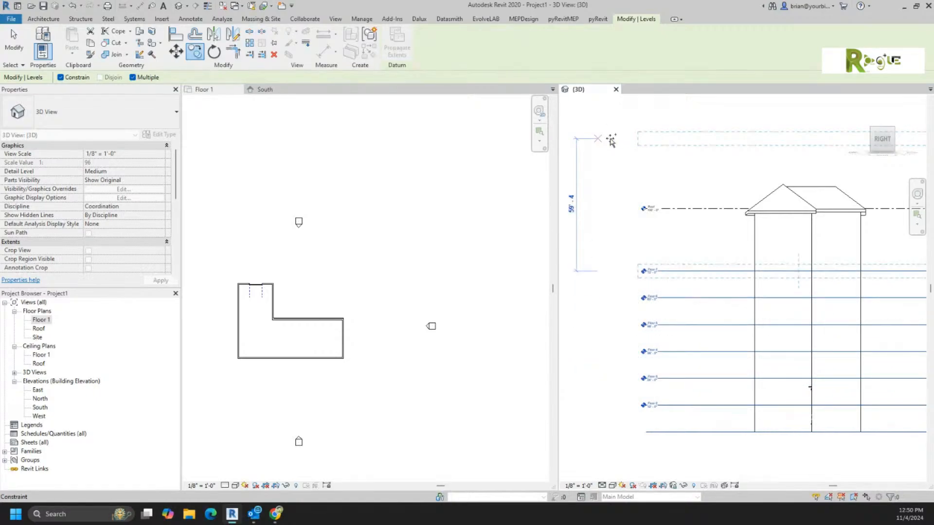
pyautogui.write('12')
pyautogui.press('Return')
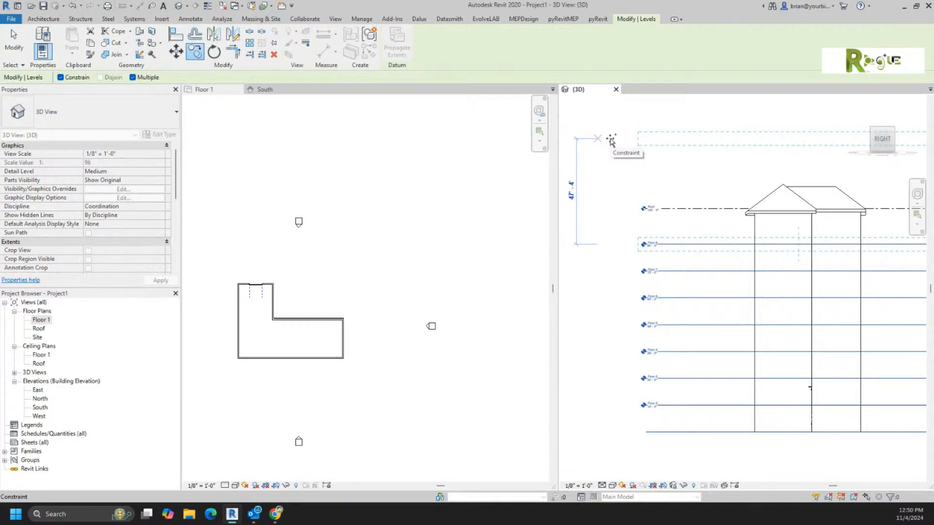
pyautogui.press('Escape')
pyautogui.press('Escape')
# Create new floor plan views for the levels Floor 2 through Floor 8.
pyautogui.scroll(4, 687, 267)
pyautogui.scroll(3, 502, 214)
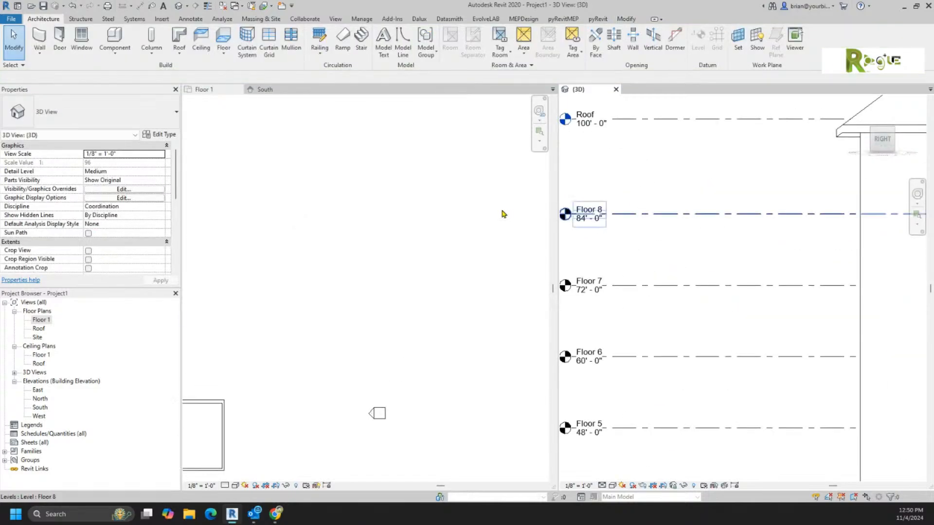
pyautogui.click(628, 224)
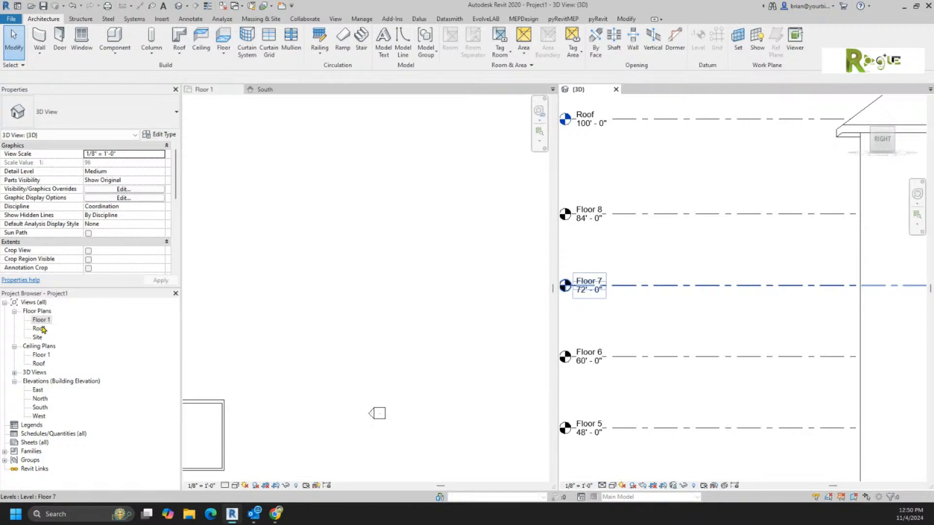
pyautogui.click(339, 22)
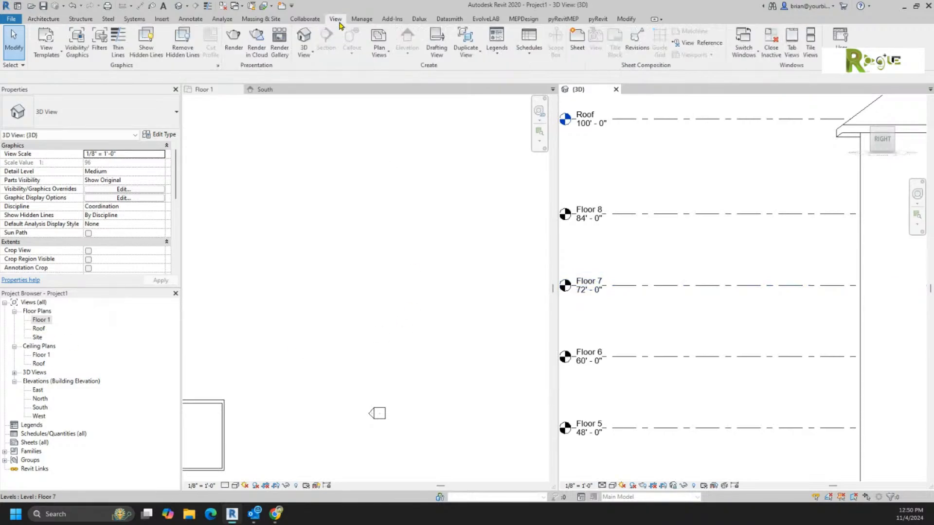
pyautogui.click(379, 46)
pyautogui.click(389, 71)
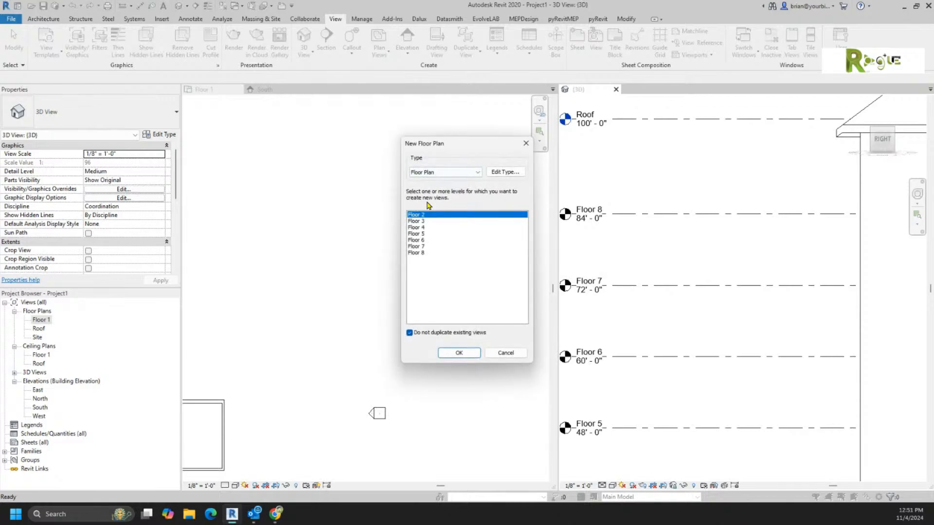
pyautogui.keyDown('shift'); pyautogui.click(421, 254); pyautogui.keyUp('shift')
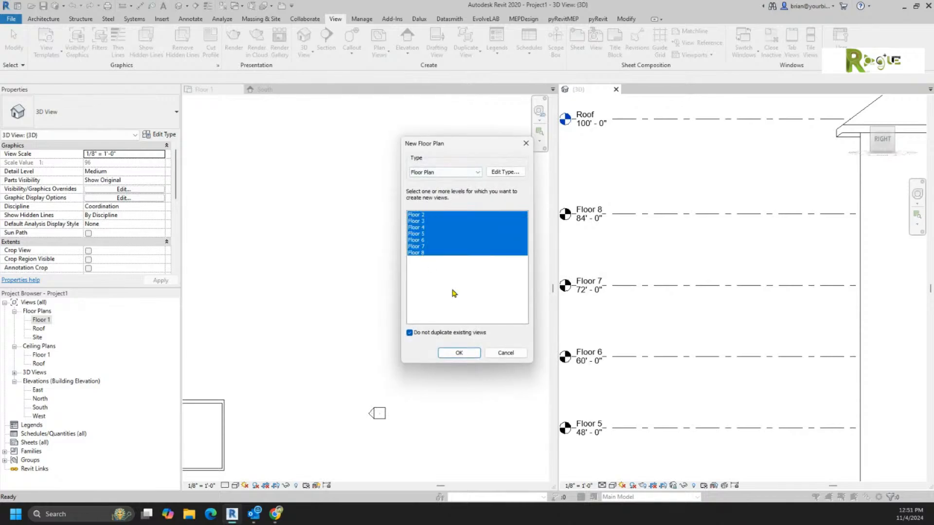
pyautogui.click(457, 352)
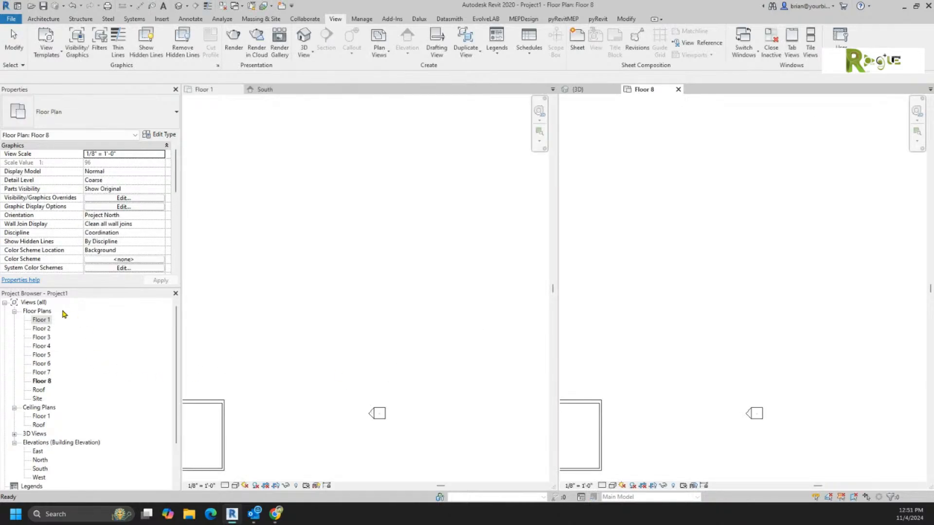
# In the Floor 1 plan, start a Generic - 12" floor with its boundary picked from the full chain of exterior walls.
pyautogui.click(309, 296)
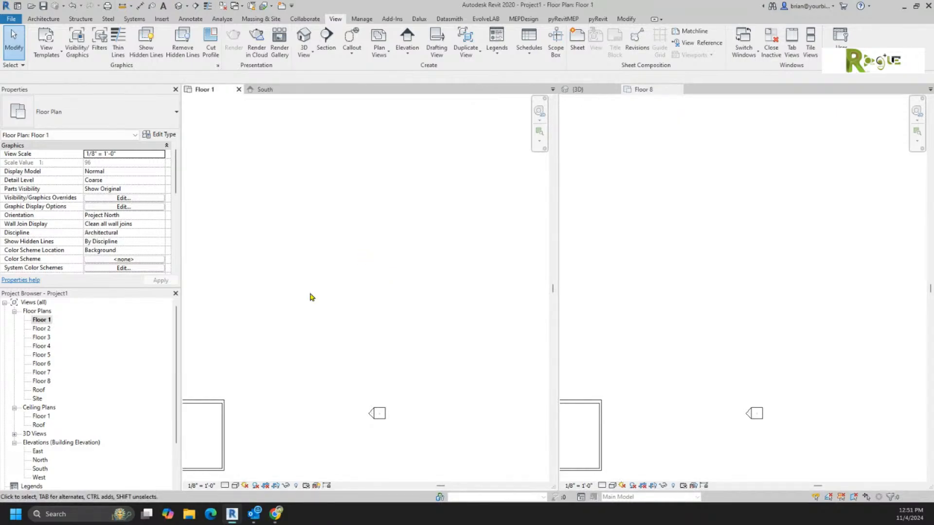
pyautogui.moveTo(308, 296); pyautogui.dragTo(468, 242, button='middle')
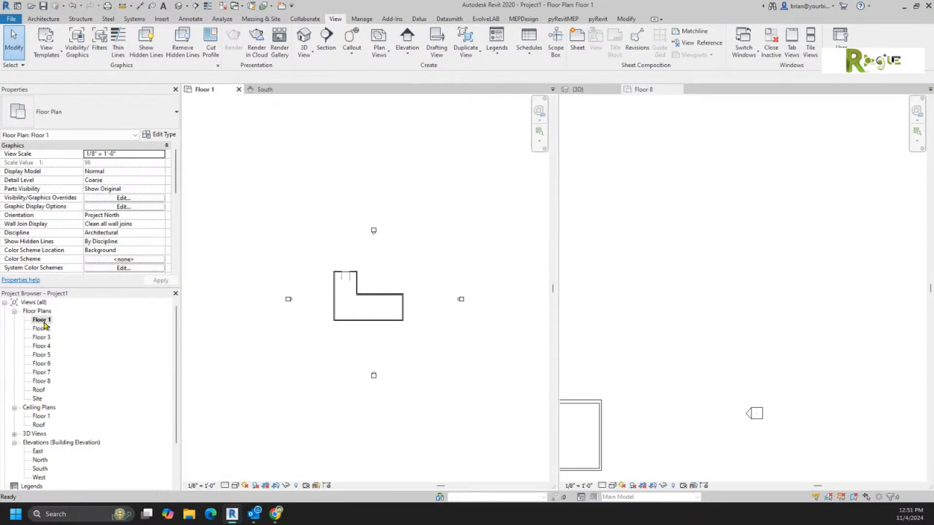
pyautogui.scroll(5, 350, 310)
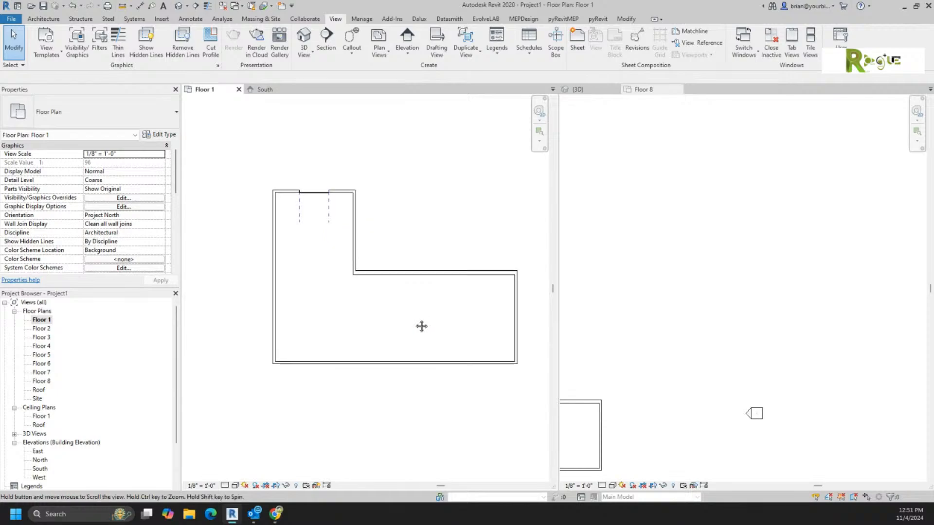
pyautogui.click(41, 19)
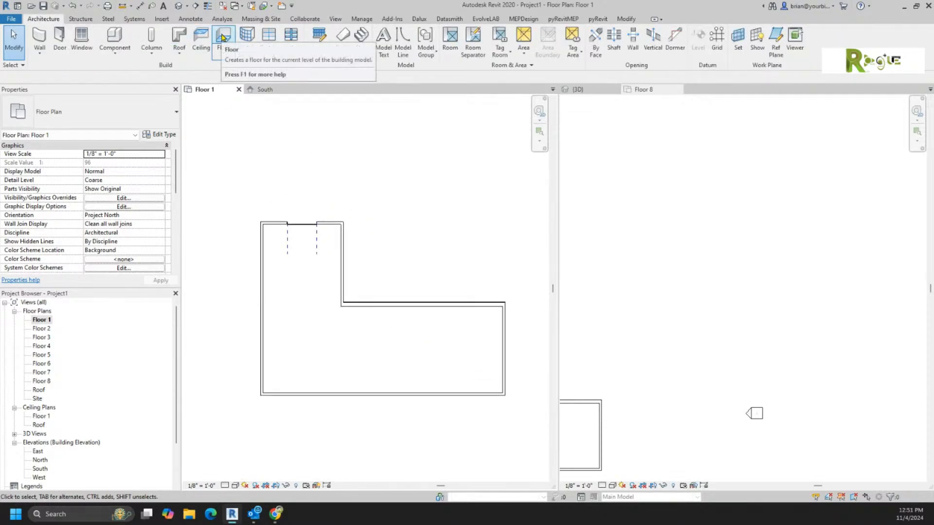
pyautogui.click(223, 37)
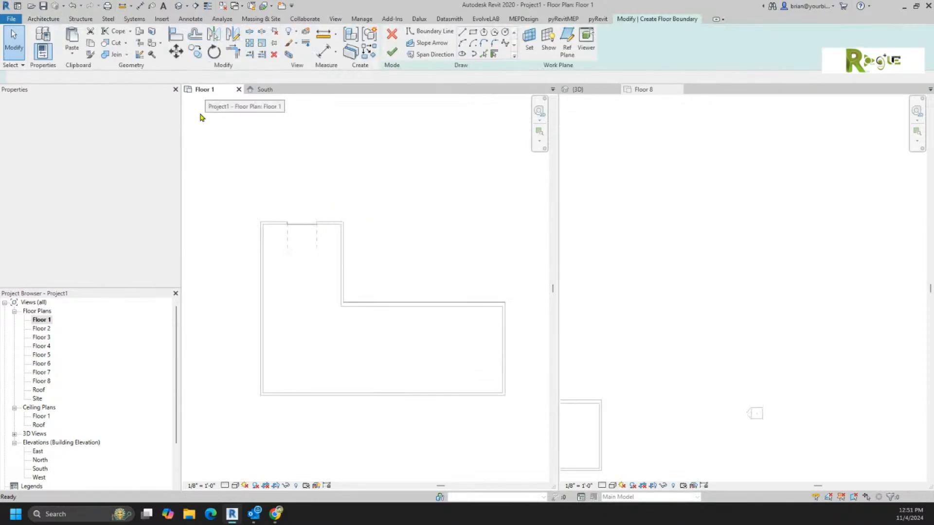
pyautogui.press('Tab')
pyautogui.click(266, 297)
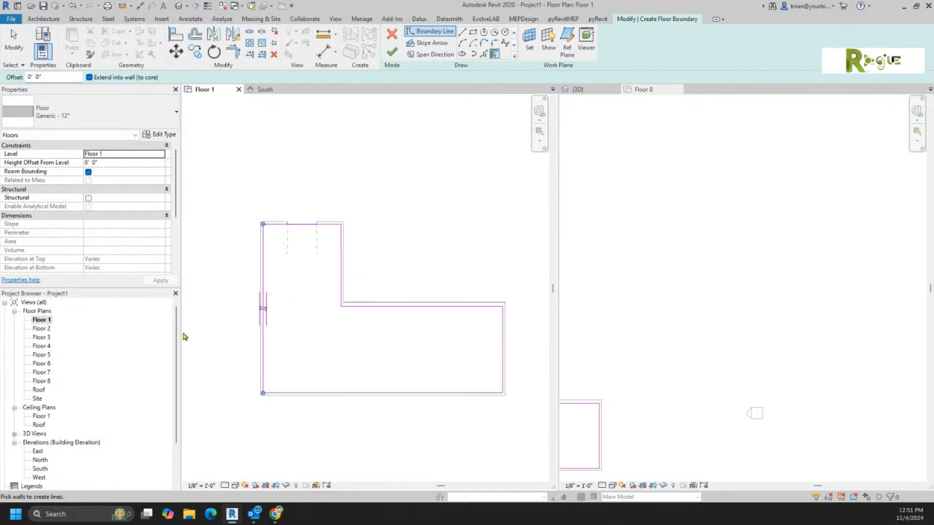
# Flip the floor boundary to the walls' outer faces and back to the inner faces, and finish the floor.
pyautogui.scroll(4, 213, 302)
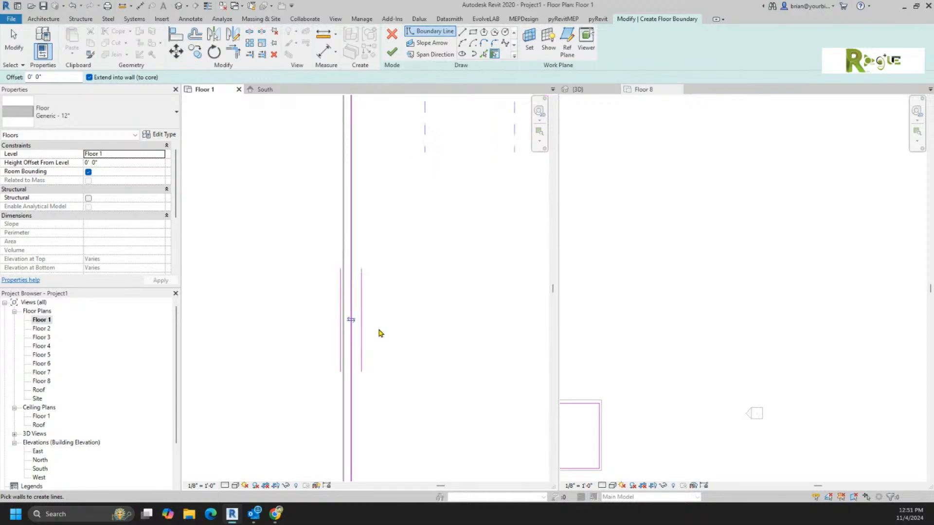
pyautogui.scroll(3, 379, 329)
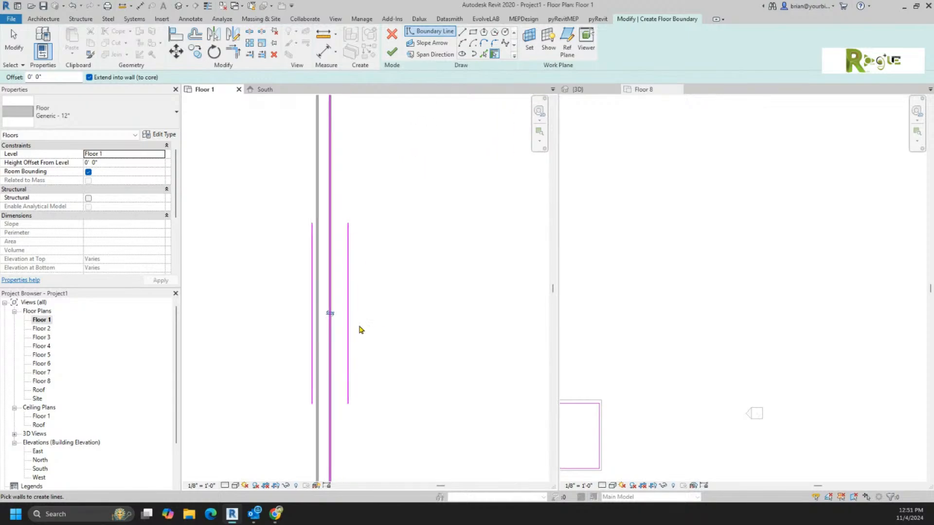
pyautogui.click(334, 315)
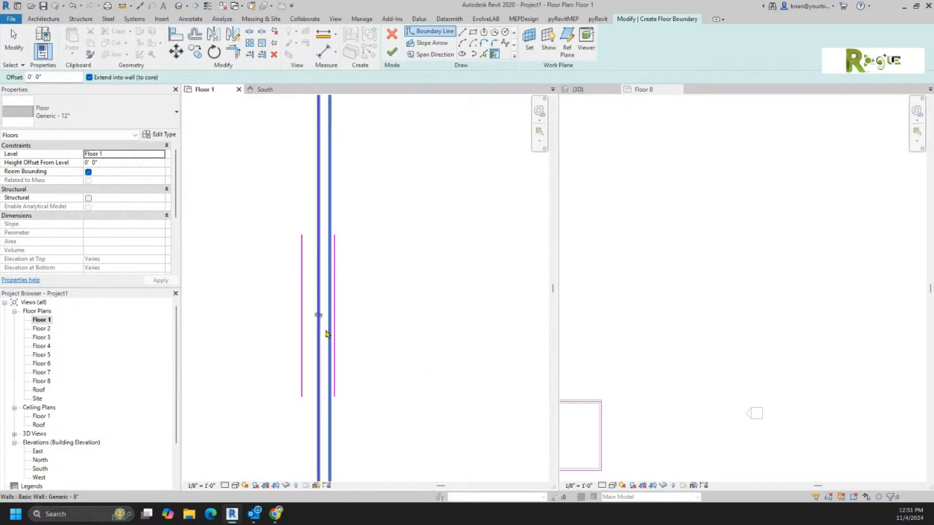
pyautogui.scroll(-3, 325, 327)
pyautogui.moveTo(446, 294)
pyautogui.mouseDown(button='middle')
pyautogui.moveTo(413, 293)
pyautogui.moveTo(342, 249)
pyautogui.mouseUp(button='middle')
pyautogui.moveTo(401, 288); pyautogui.dragTo(297, 284, button='middle')
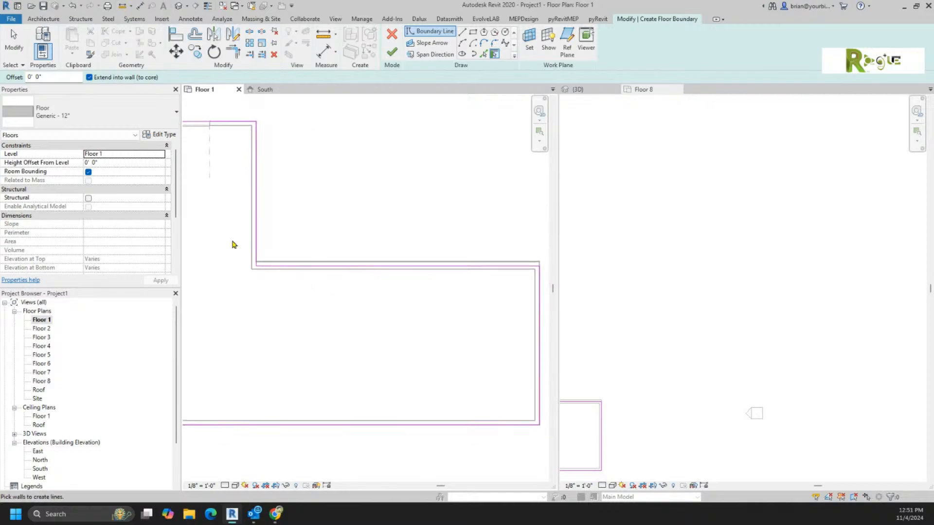
pyautogui.moveTo(321, 402); pyautogui.dragTo(453, 382, button='middle')
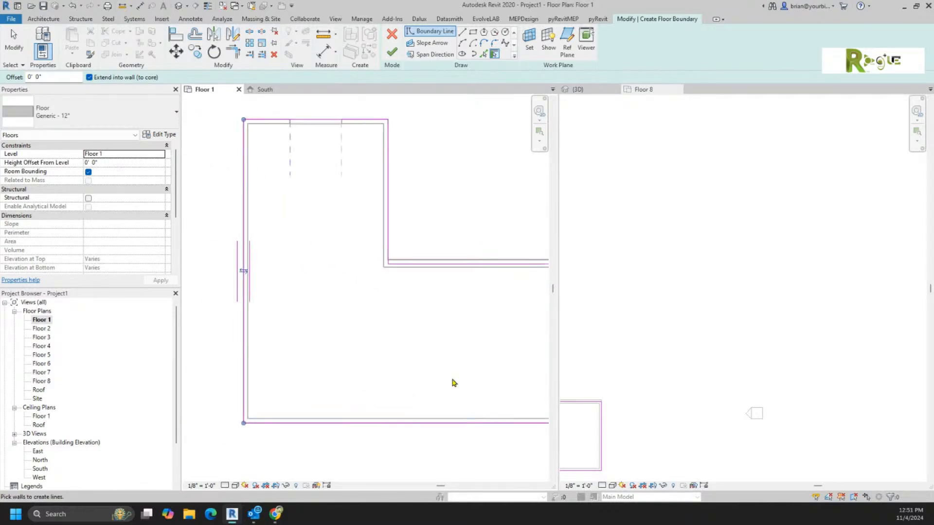
pyautogui.click(266, 302)
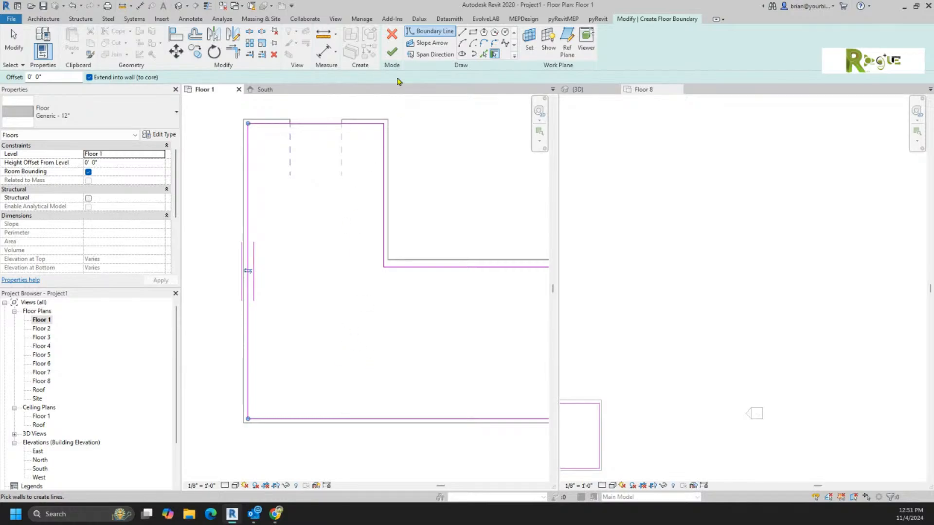
pyautogui.click(392, 51)
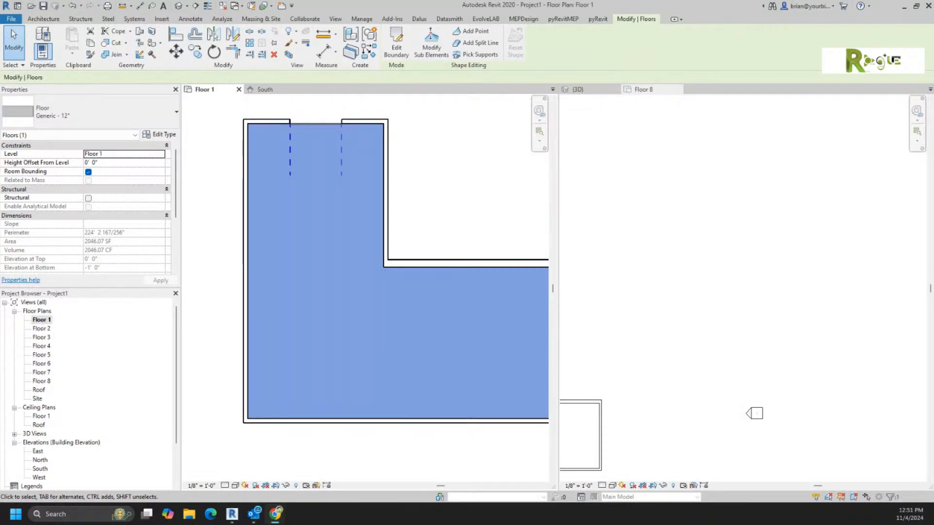
# Switch from the Floor 8 plan to the 3D view and turn on its section box.
pyautogui.click(661, 267)
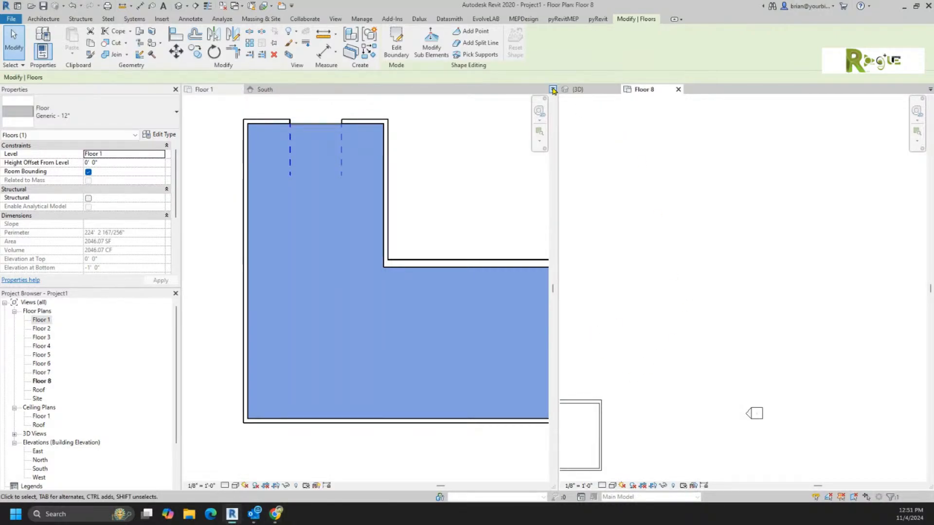
pyautogui.click(568, 91)
pyautogui.keyDown('shift'); pyautogui.moveTo(776, 267); pyautogui.dragTo(708, 386, button='middle'); pyautogui.keyUp('shift')
pyautogui.click(705, 389)
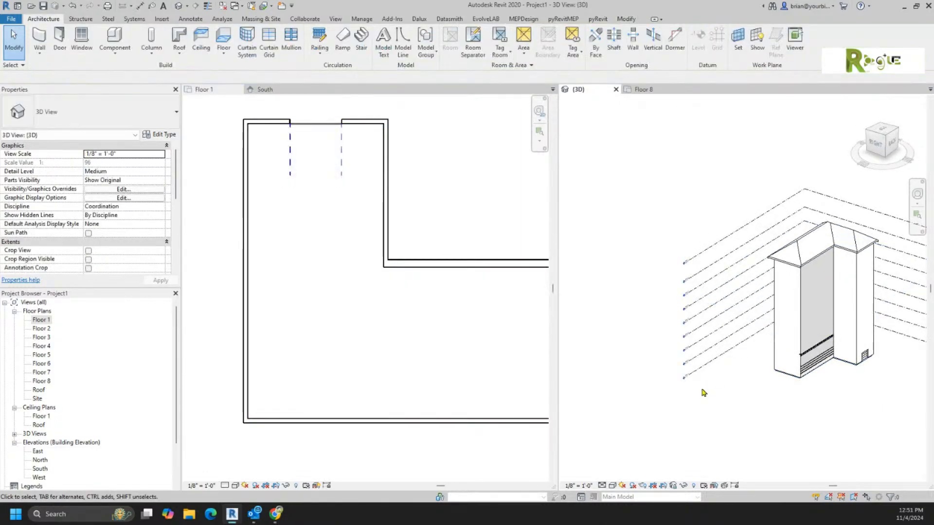
pyautogui.scroll(-3, 99, 225)
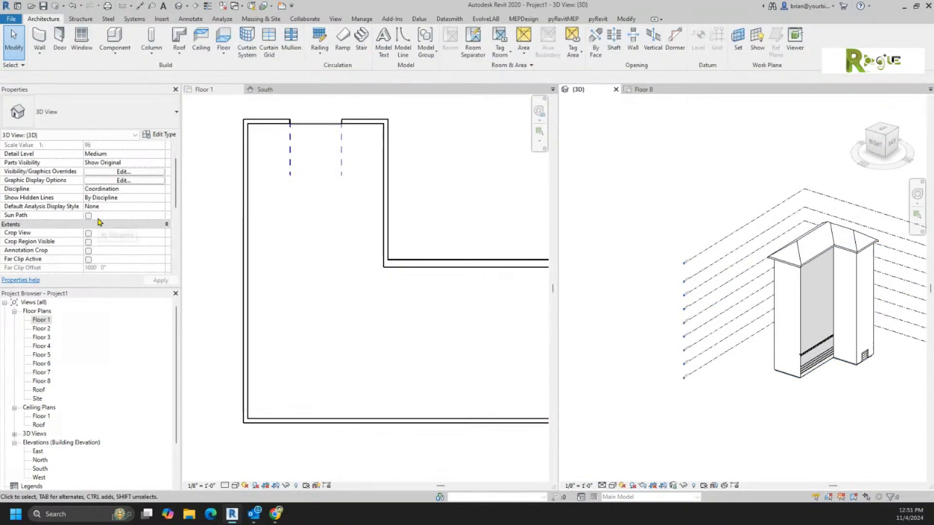
pyautogui.click(88, 260)
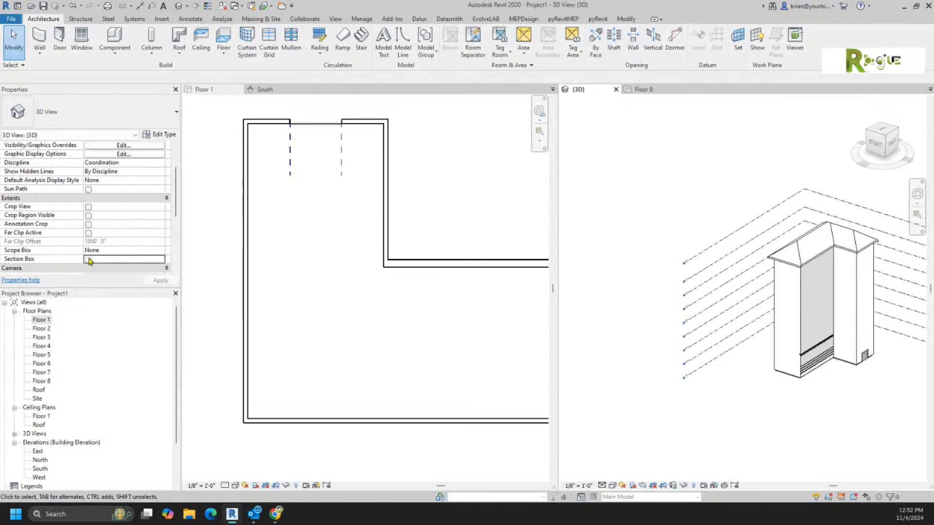
# Pull the near side of the section box inward until it cuts through the building and exposes the ground floor slab.
pyautogui.click(739, 411)
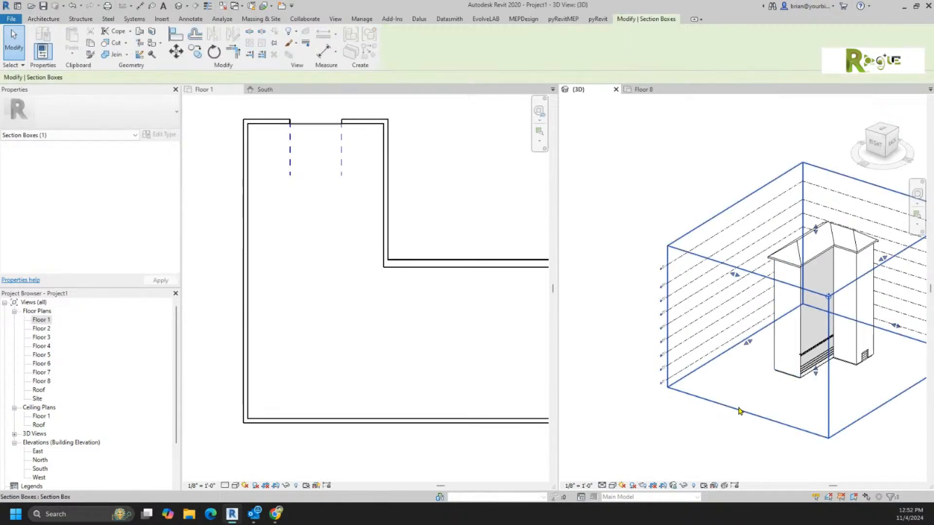
pyautogui.moveTo(768, 329); pyautogui.dragTo(829, 291)
pyautogui.scroll(8, 786, 378)
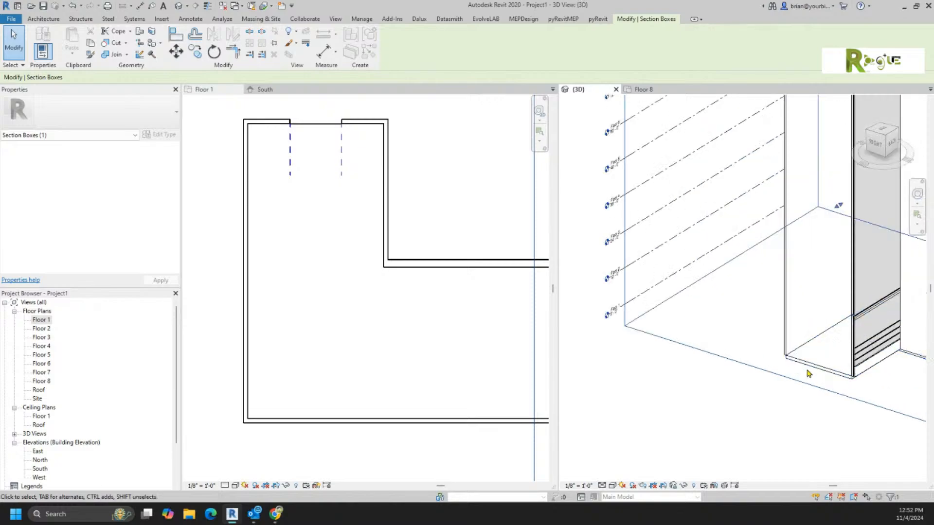
pyautogui.scroll(-4, 724, 460)
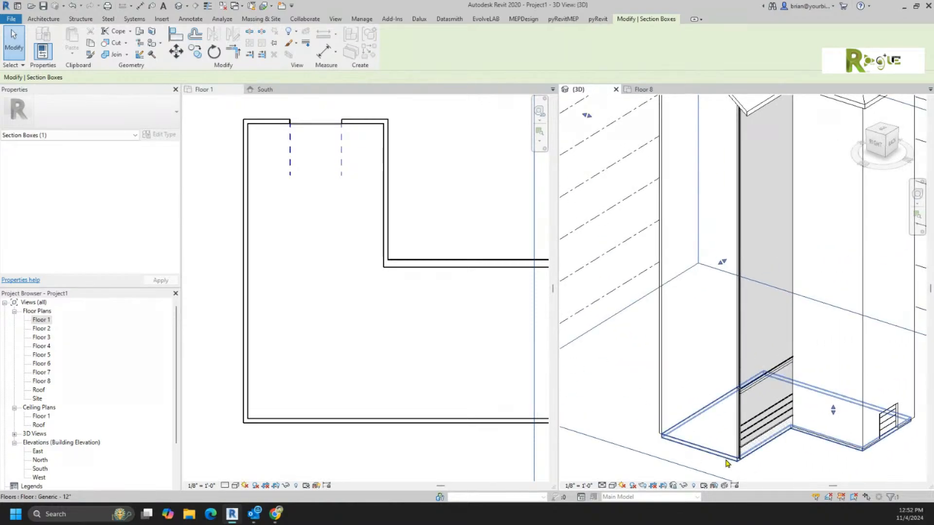
pyautogui.press('Escape')
pyautogui.scroll(-2, 654, 448)
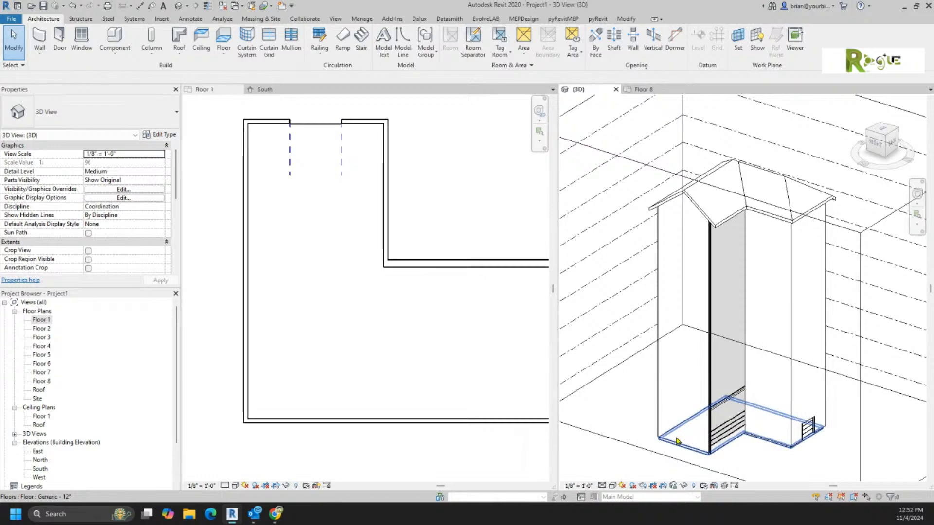
# Copy the Floor 1 slab to the clipboard and paste it aligned to the levels Floor 2 through Floor 8.
pyautogui.click(356, 127)
pyautogui.click(687, 443)
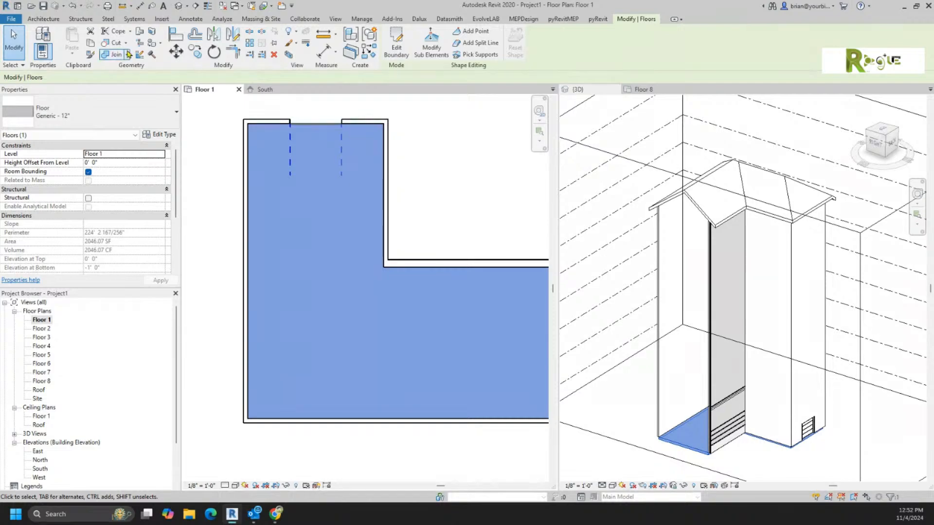
pyautogui.click(91, 48)
pyautogui.click(77, 56)
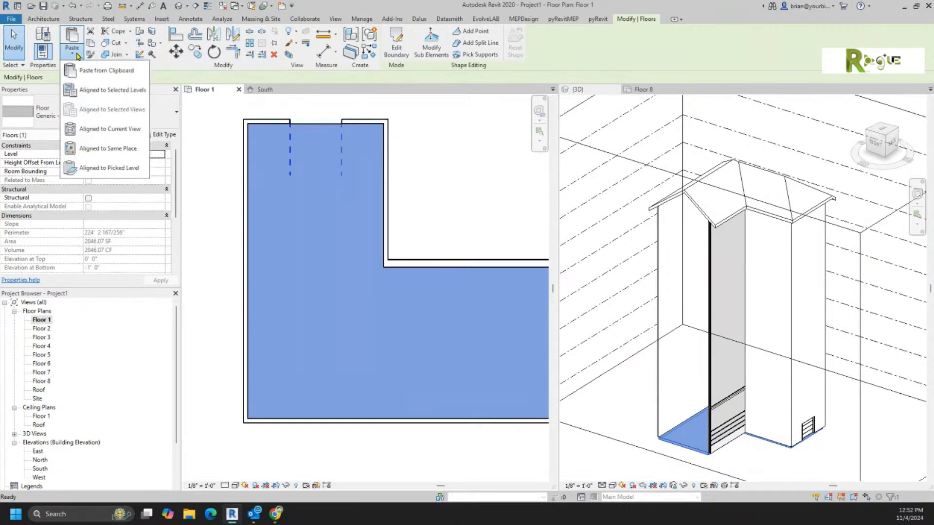
pyautogui.click(93, 91)
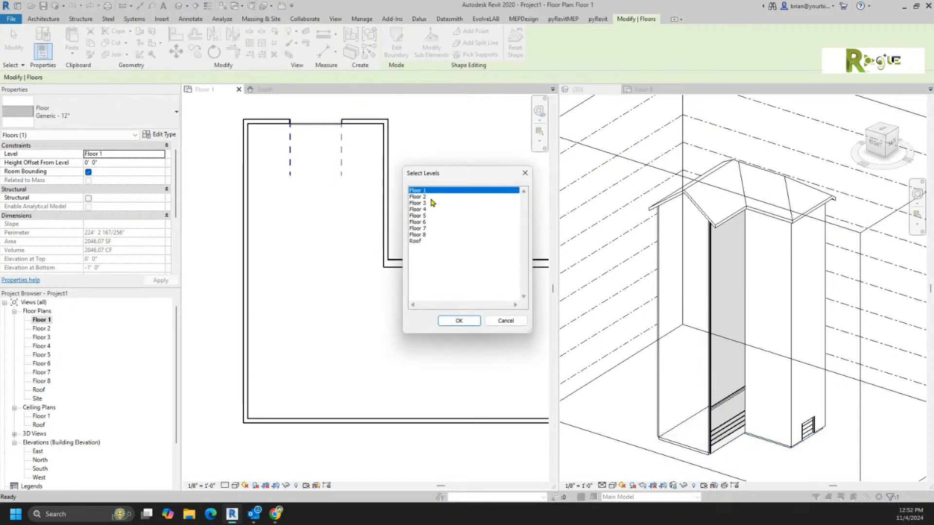
pyautogui.moveTo(431, 197); pyautogui.dragTo(429, 277)
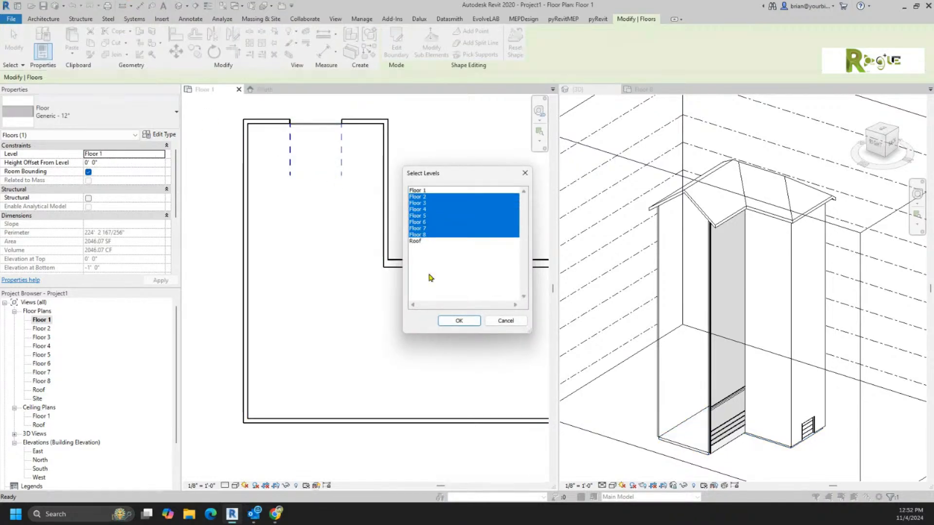
pyautogui.click(445, 319)
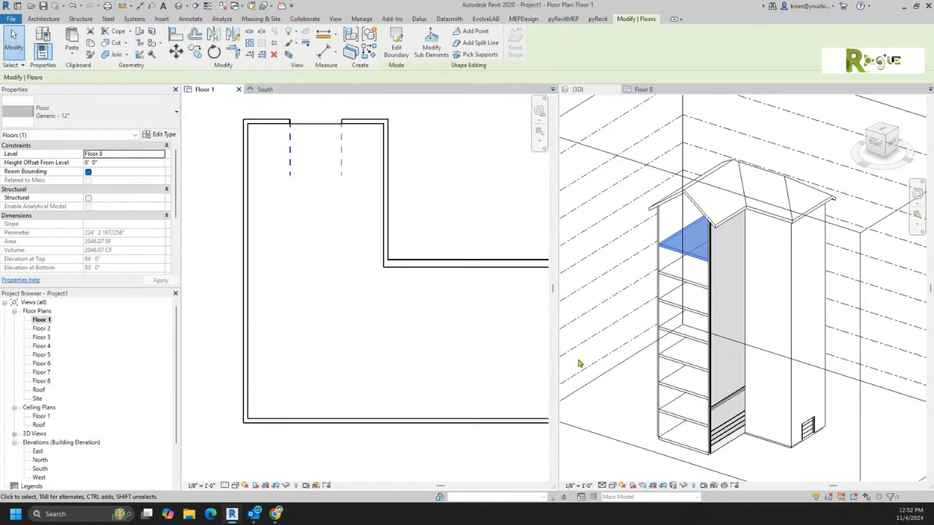
# Nudge the long exterior wall at the south side of the Floor 1 plan outward to about 59'-4" from the opposite recessed wall.
pyautogui.click(617, 392)
pyautogui.scroll(-2, 623, 379)
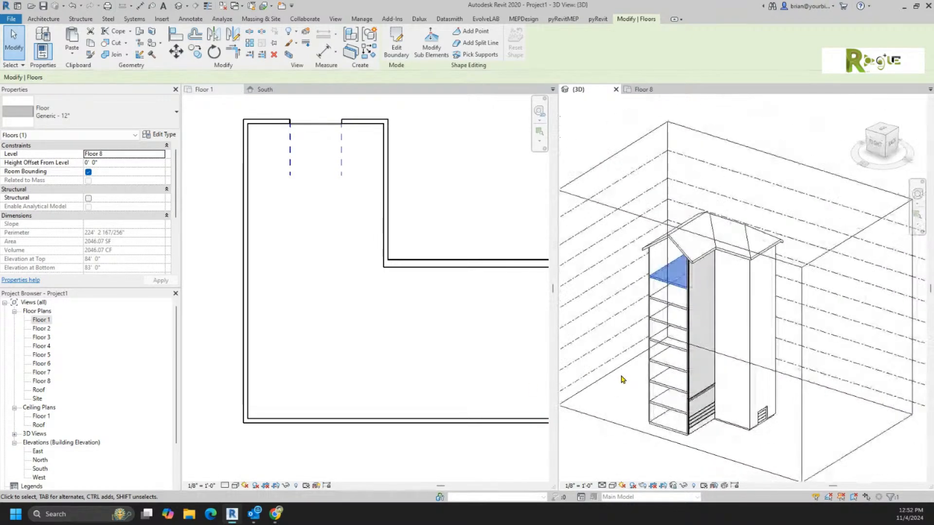
pyautogui.scroll(-1, 622, 379)
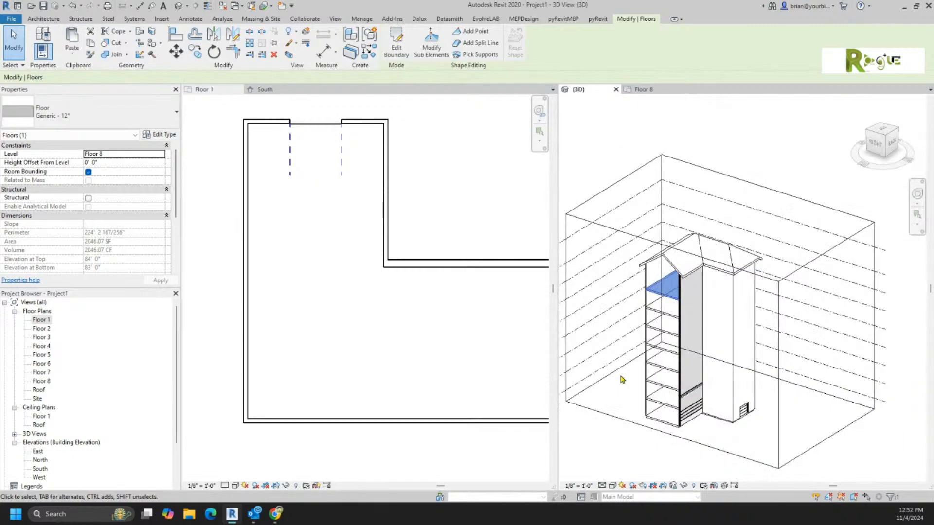
pyautogui.moveTo(633, 382); pyautogui.dragTo(658, 386, button='middle')
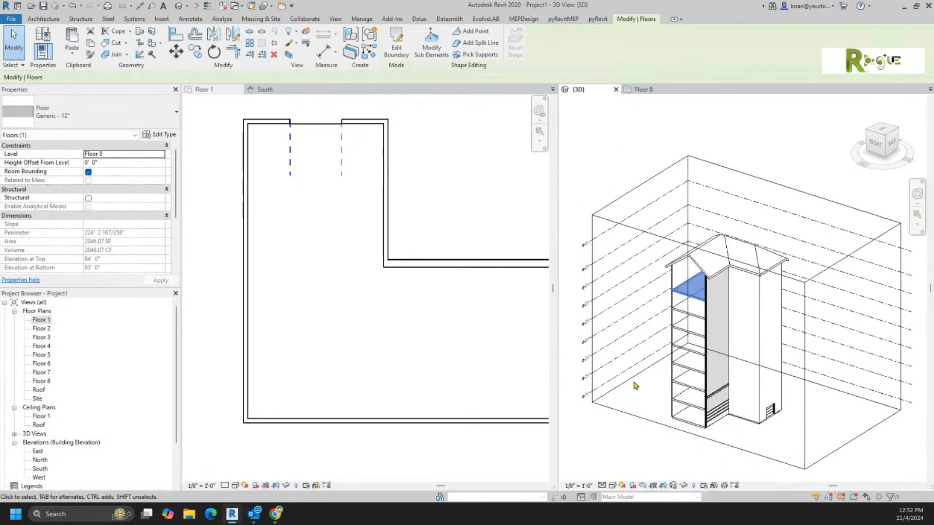
pyautogui.click(234, 326)
pyautogui.click(244, 325)
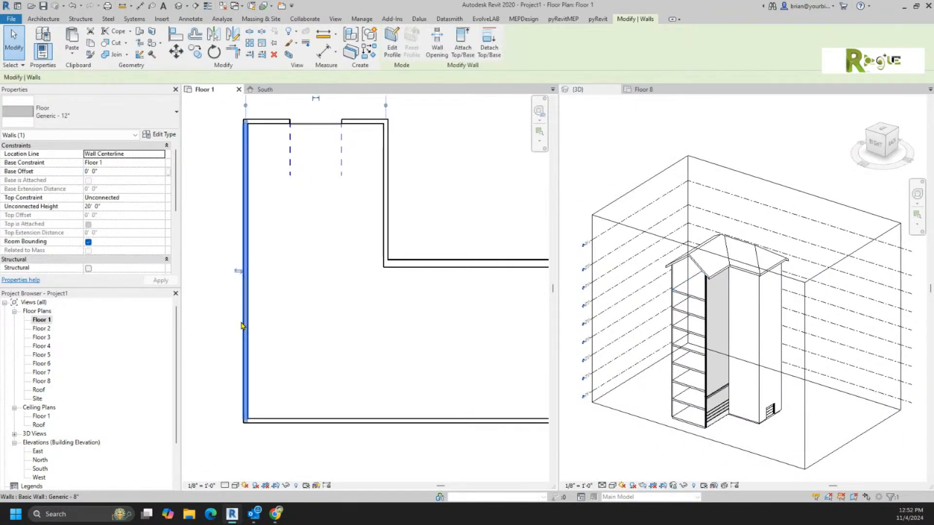
pyautogui.click(706, 325)
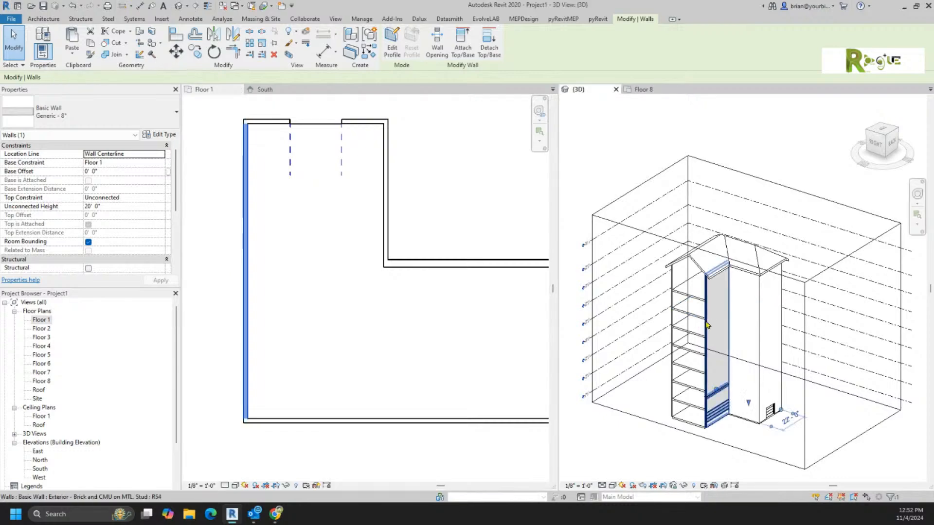
pyautogui.click(672, 320)
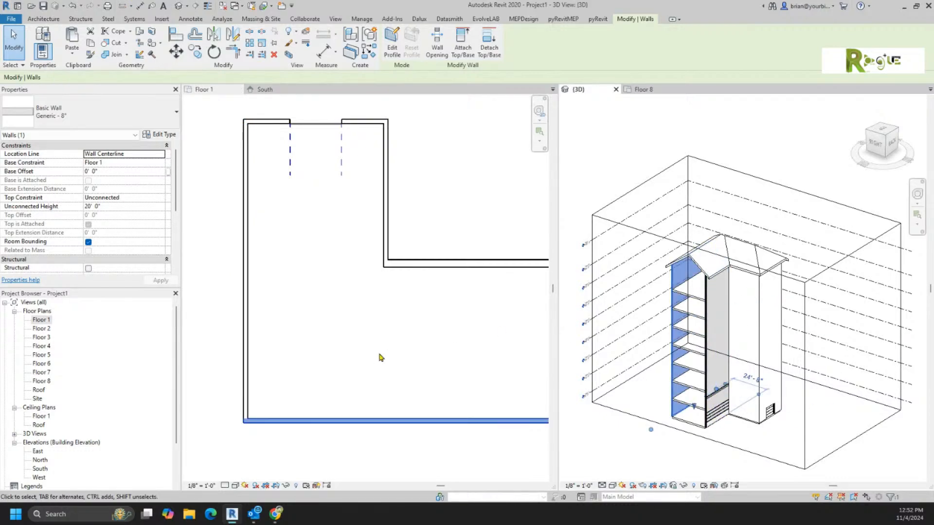
pyautogui.scroll(-1, 382, 355)
pyautogui.scroll(-4, 394, 331)
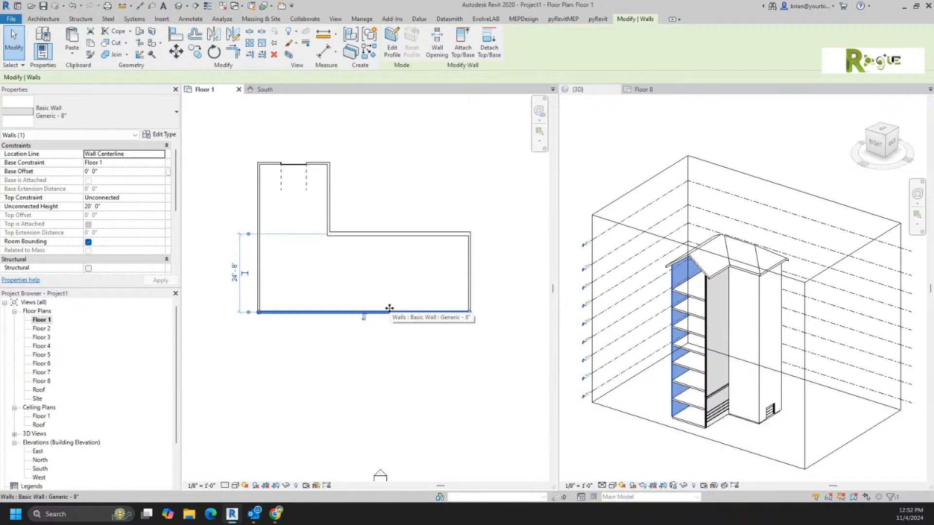
pyautogui.press('Down')
pyautogui.press('Down')
pyautogui.hotkey('shift', 'Down')
pyautogui.hotkey('shift', 'Down')
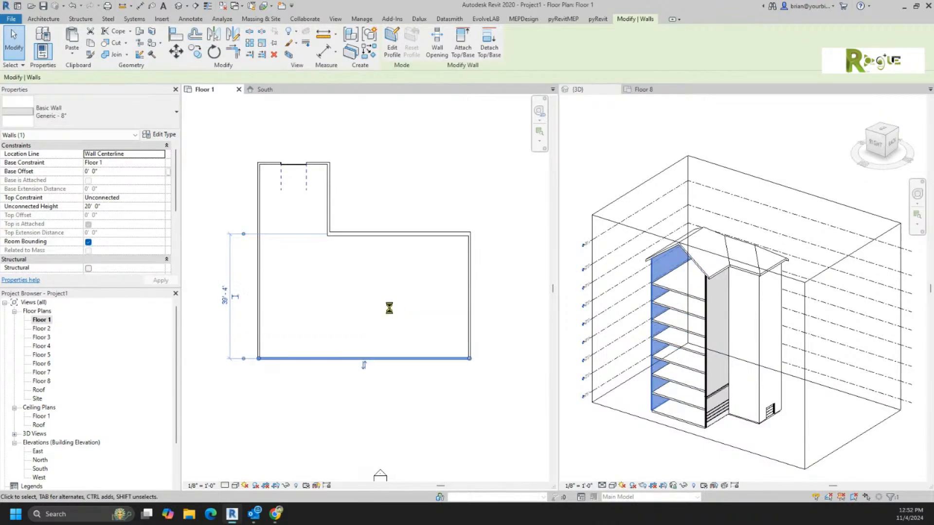
pyautogui.hotkey('shift', 'Down')
pyautogui.hotkey('shift', 'Down')
pyautogui.hotkey('shift', 'Down')
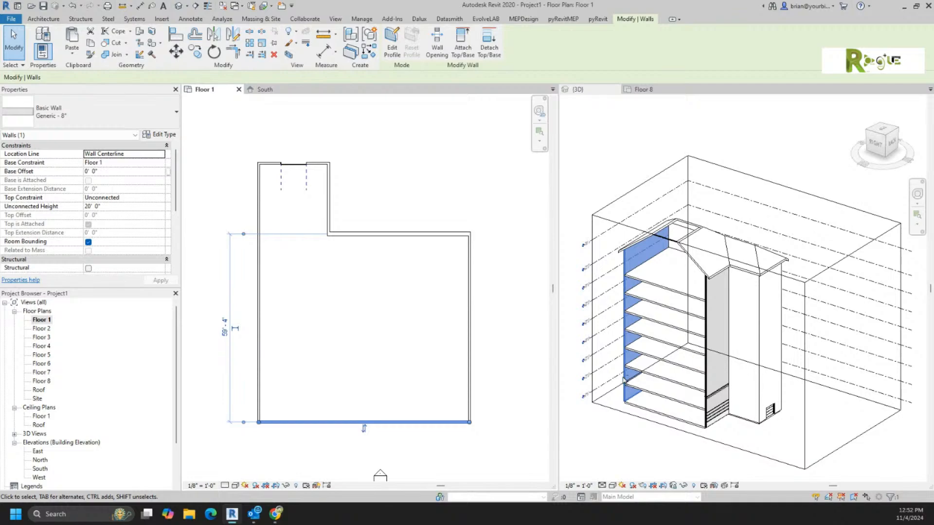
# Examine in the 3D view how the floor slabs on every story meet the moved exterior wall.
pyautogui.keyDown('shift'); pyautogui.moveTo(654, 394); pyautogui.dragTo(773, 409, button='middle'); pyautogui.keyUp('shift')
pyautogui.scroll(3, 788, 411)
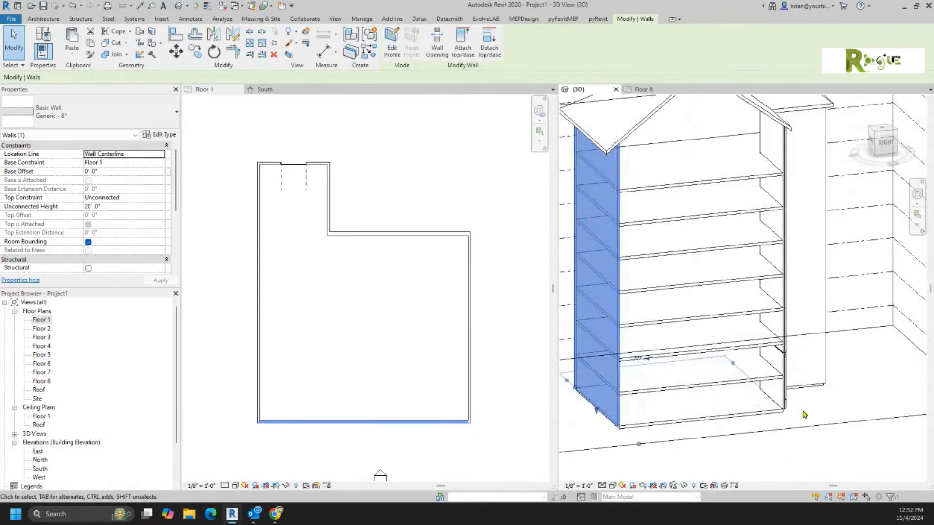
pyautogui.click(836, 428)
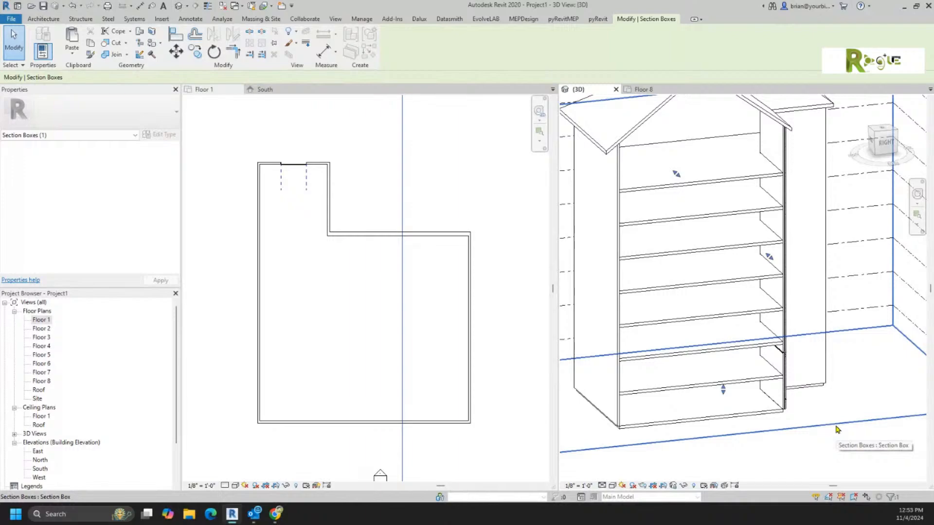
pyautogui.click(843, 449)
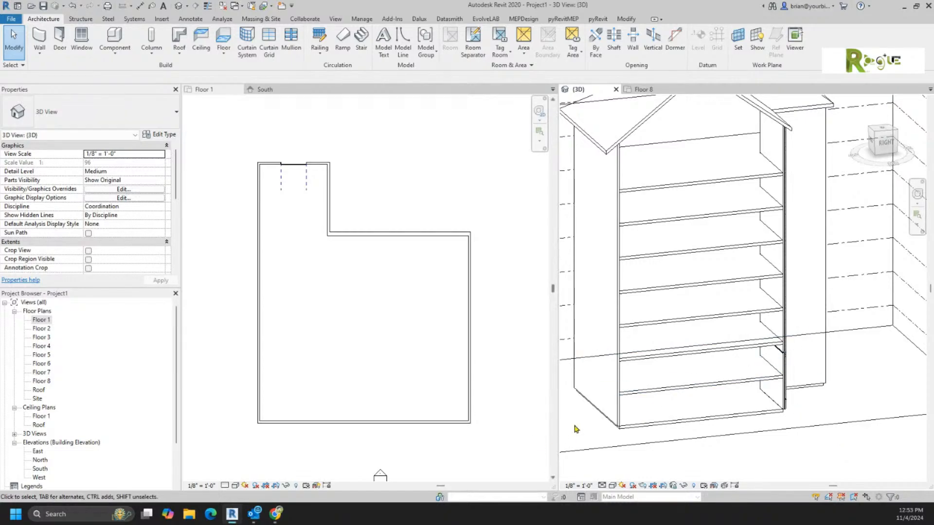
pyautogui.click(615, 423)
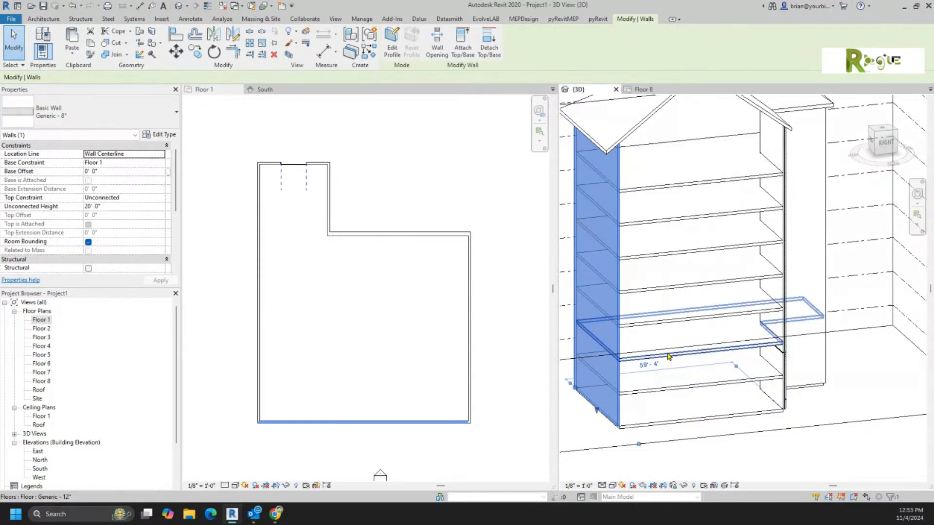
pyautogui.click(788, 418)
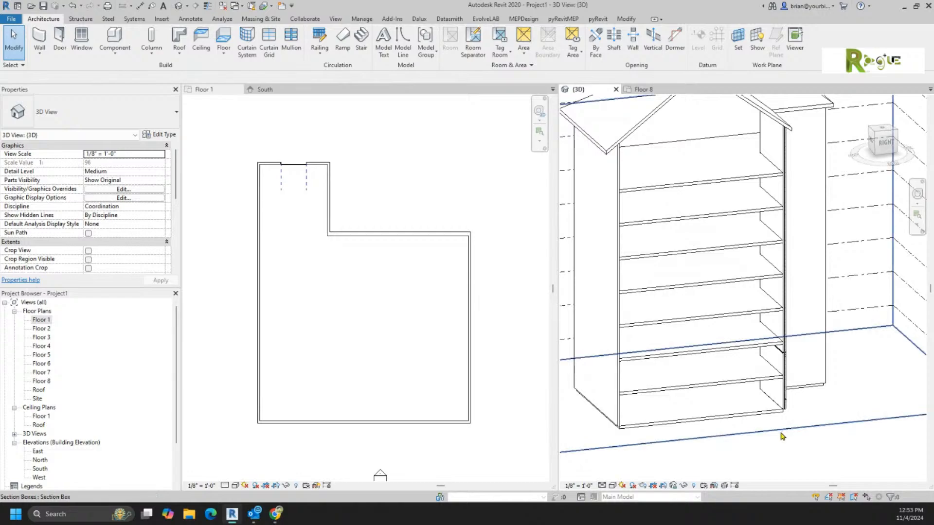
pyautogui.click(783, 429)
# Edit the Floor 1 slab's boundary to add a rectangular opening about 21'-0" by 19'-8" near the plan's southeast corner.
pyautogui.scroll(3, 428, 439)
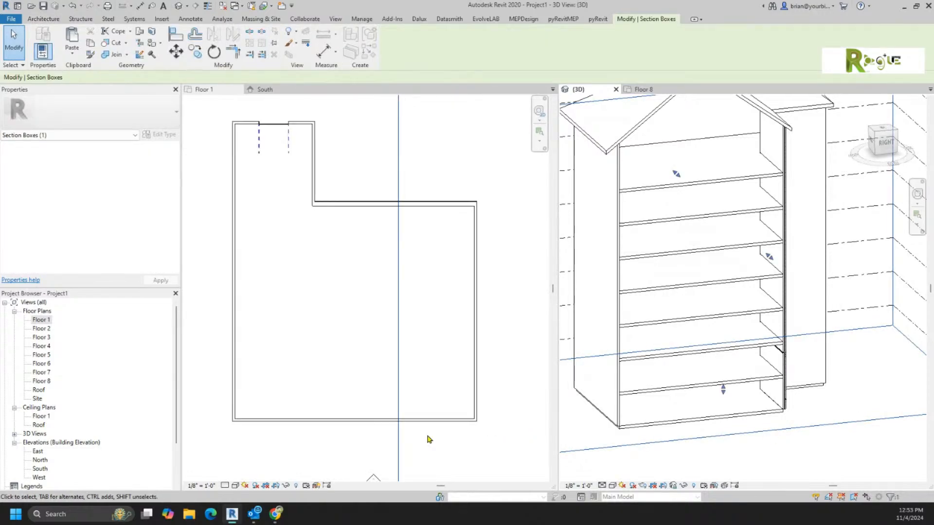
pyautogui.click(429, 324)
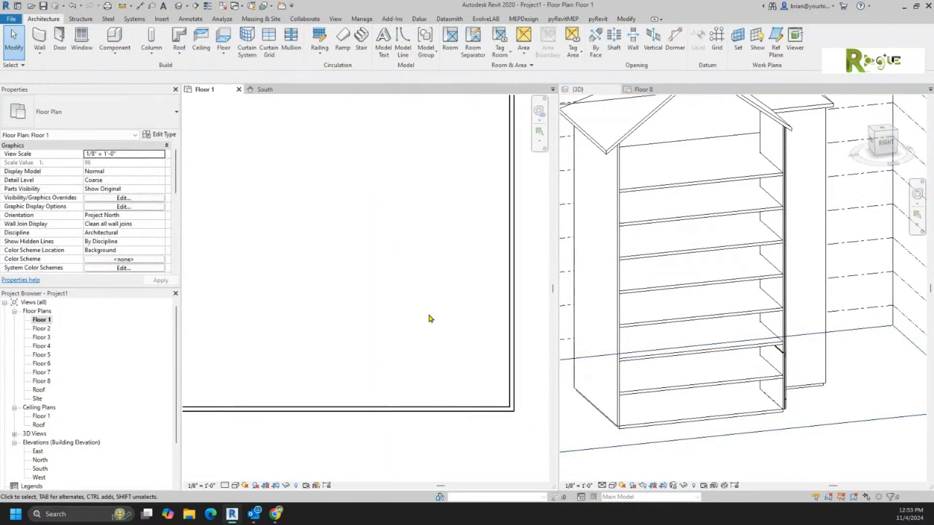
pyautogui.scroll(3, 438, 311)
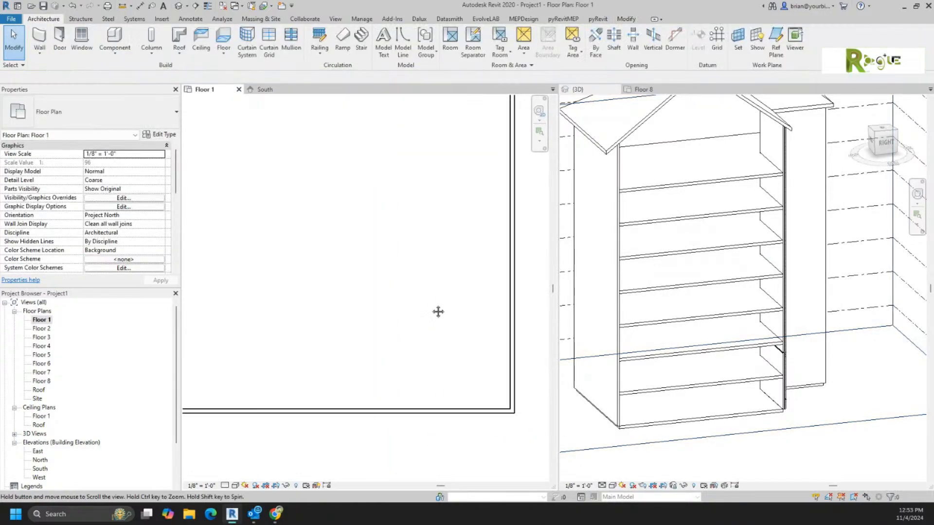
pyautogui.click(690, 418)
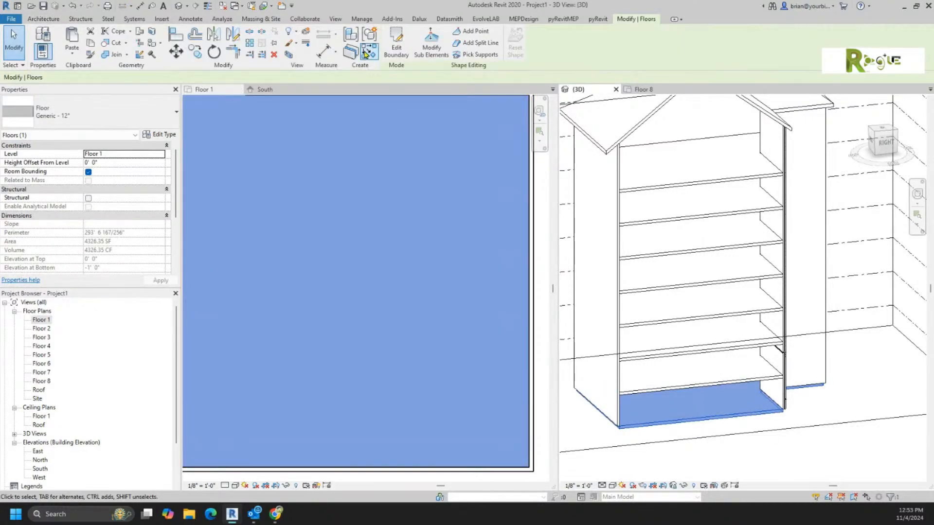
pyautogui.click(391, 43)
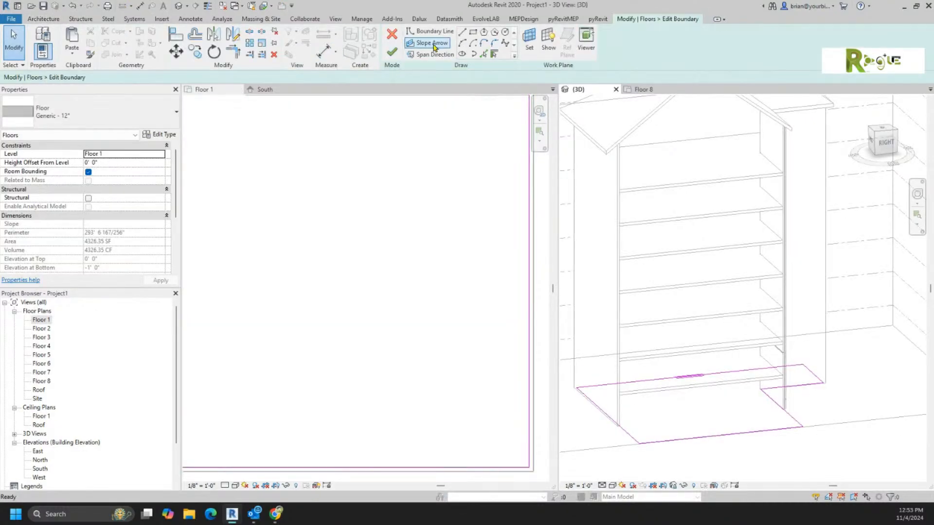
pyautogui.click(470, 35)
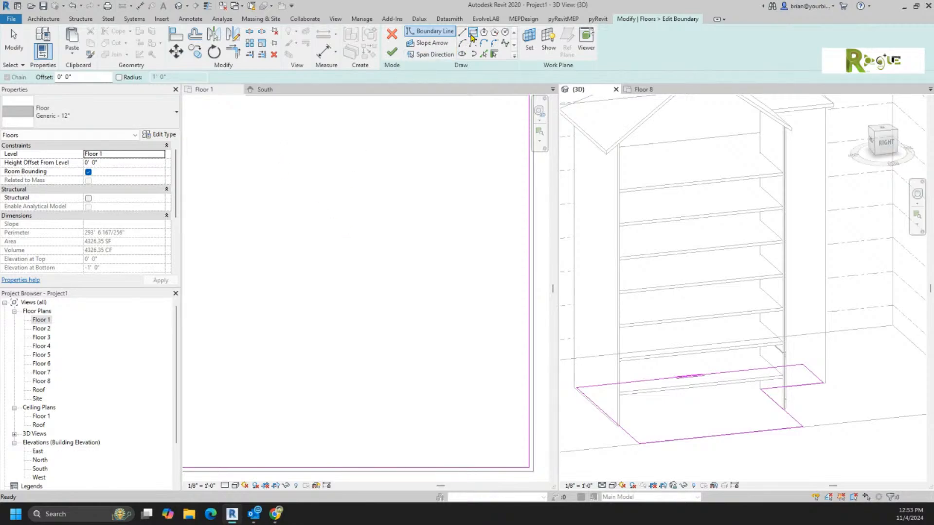
pyautogui.click(326, 220)
pyautogui.click(336, 201)
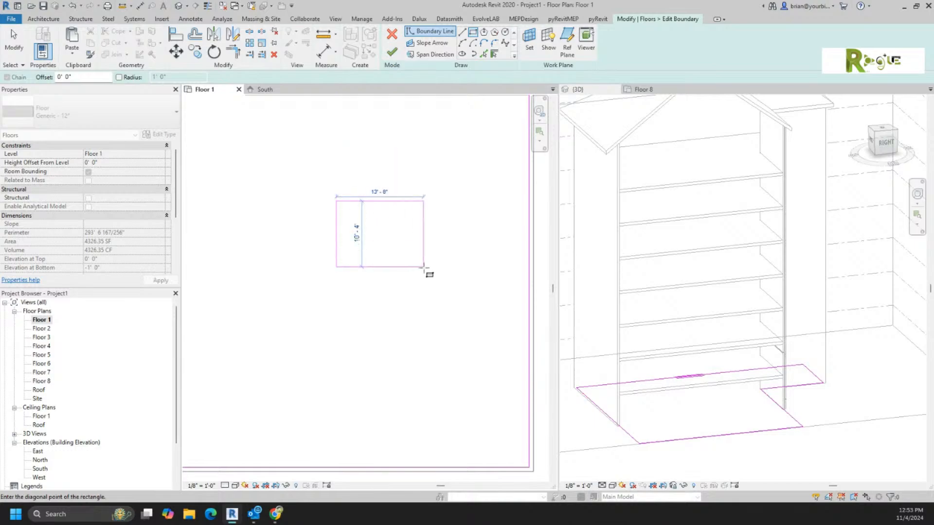
pyautogui.click(470, 327)
pyautogui.click(392, 52)
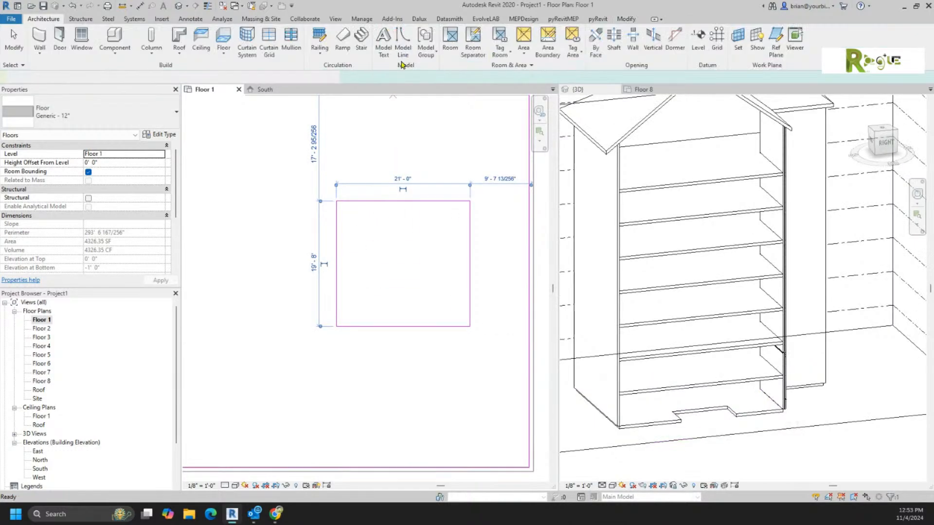
pyautogui.click(756, 456)
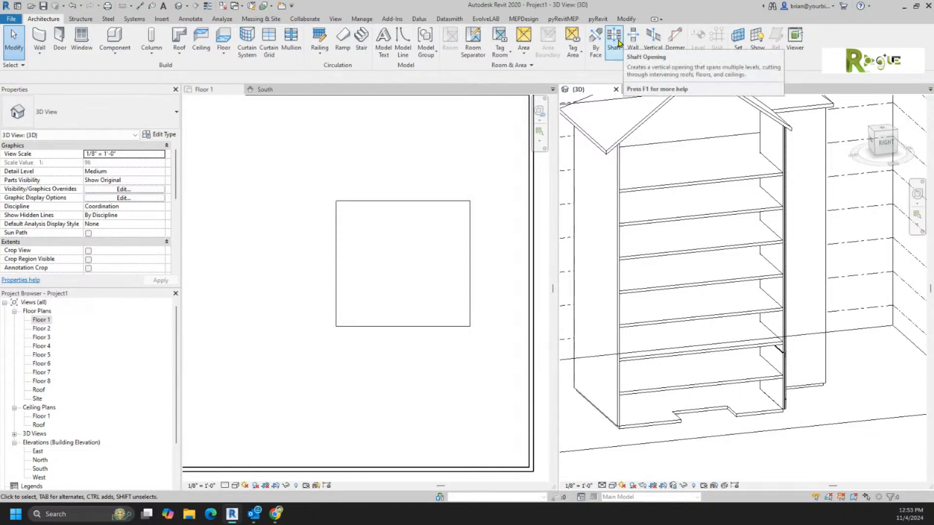
# Start a shaft opening and sketch its rectangular boundary, about 20'-0" by 17'-0", just south of the slab opening on Floor 1.
pyautogui.click(614, 39)
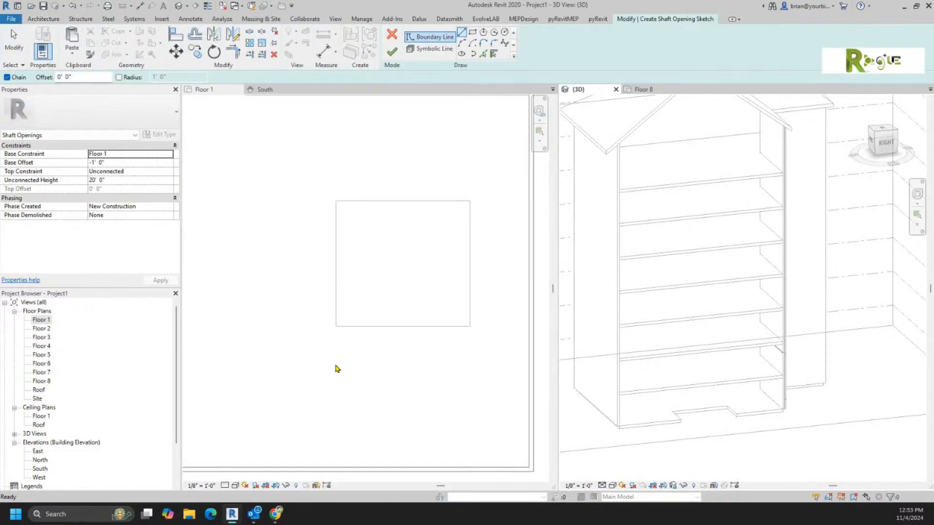
pyautogui.click(472, 32)
pyautogui.click(340, 369)
pyautogui.click(342, 349)
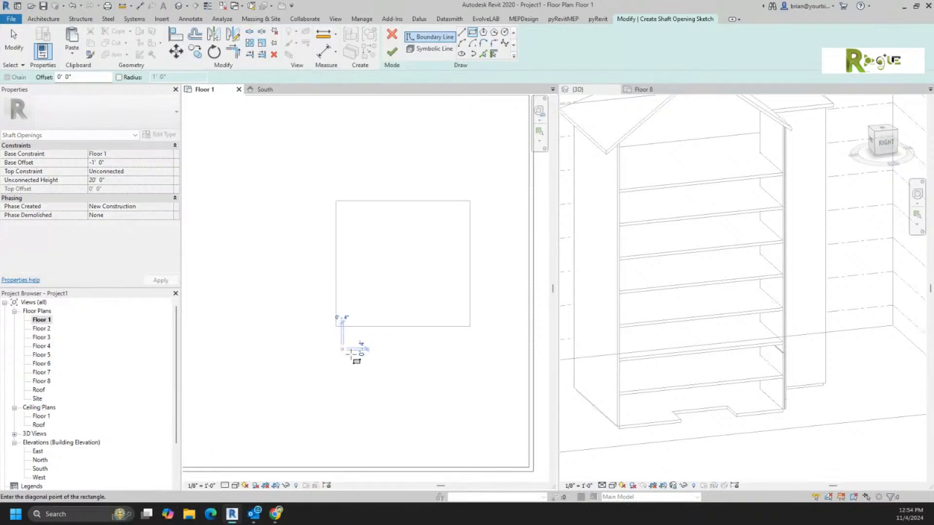
pyautogui.click(468, 457)
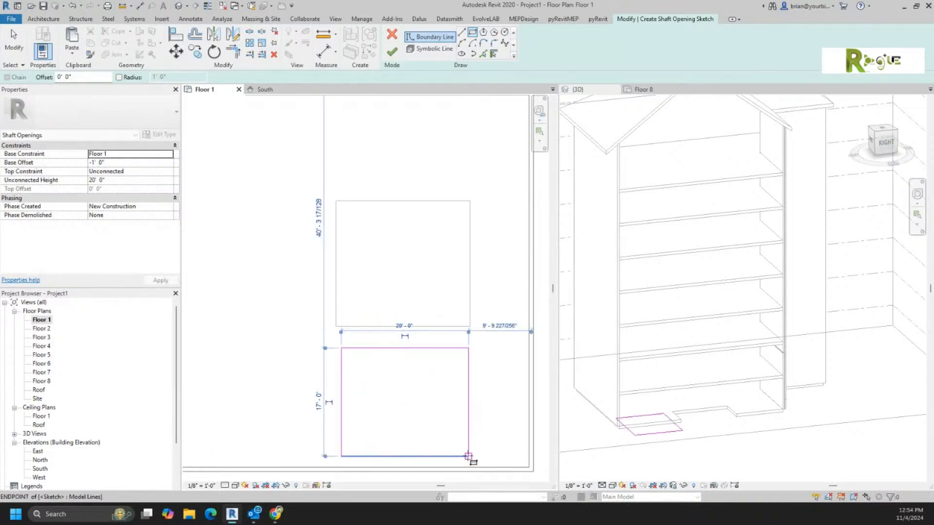
# Draw crossing diagonal symbolic lines between the shaft boundary's corners and finish the shaft opening sketch.
pyautogui.click(421, 51)
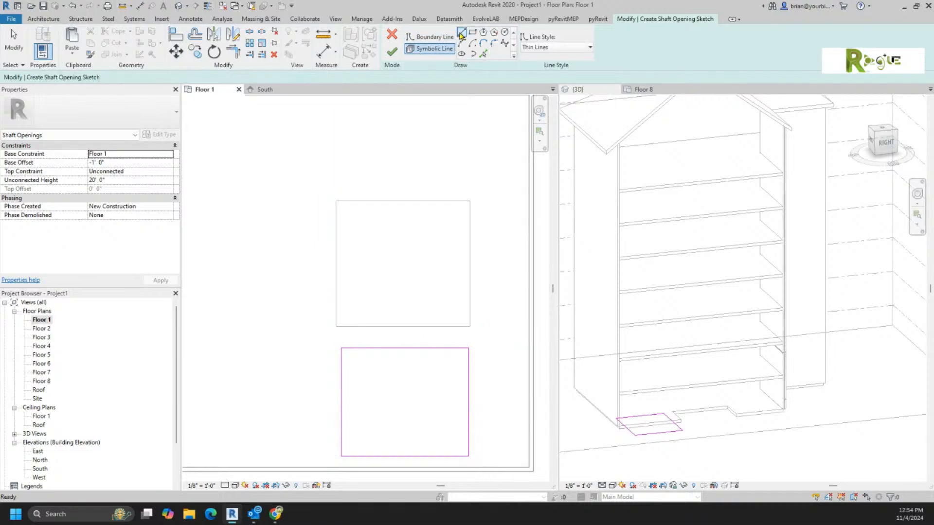
pyautogui.click(461, 33)
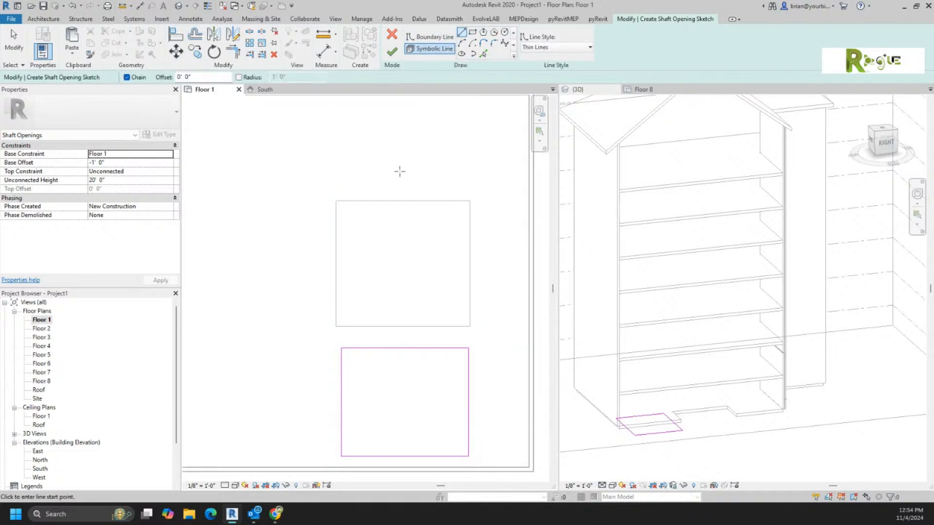
pyautogui.click(342, 348)
pyautogui.click(468, 456)
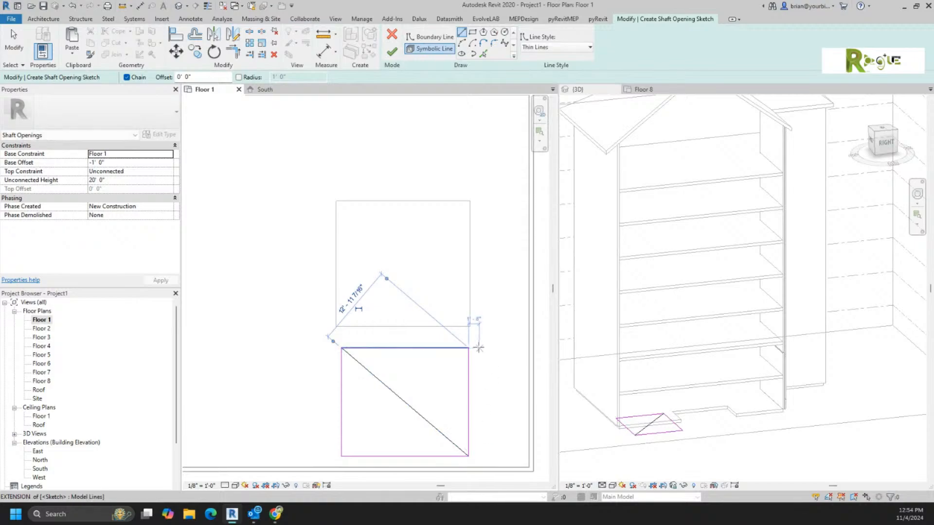
pyautogui.click(468, 347)
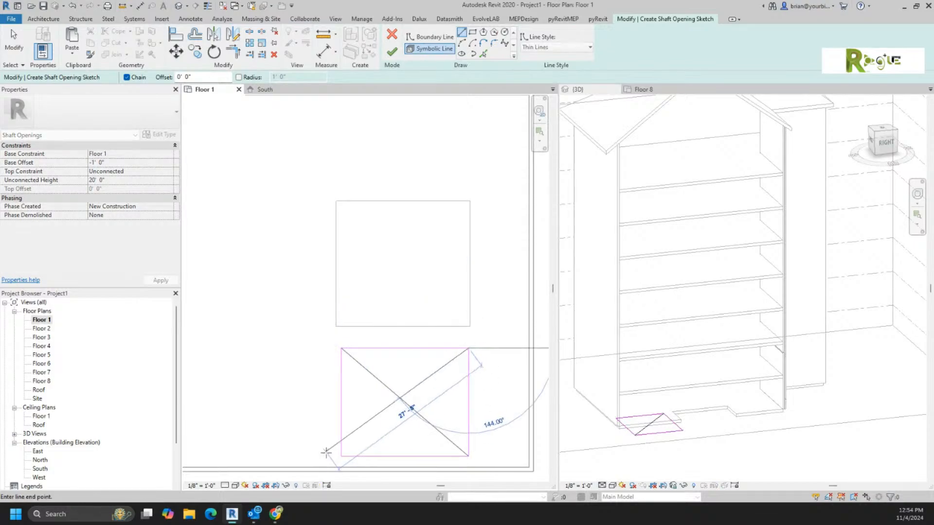
pyautogui.click(340, 456)
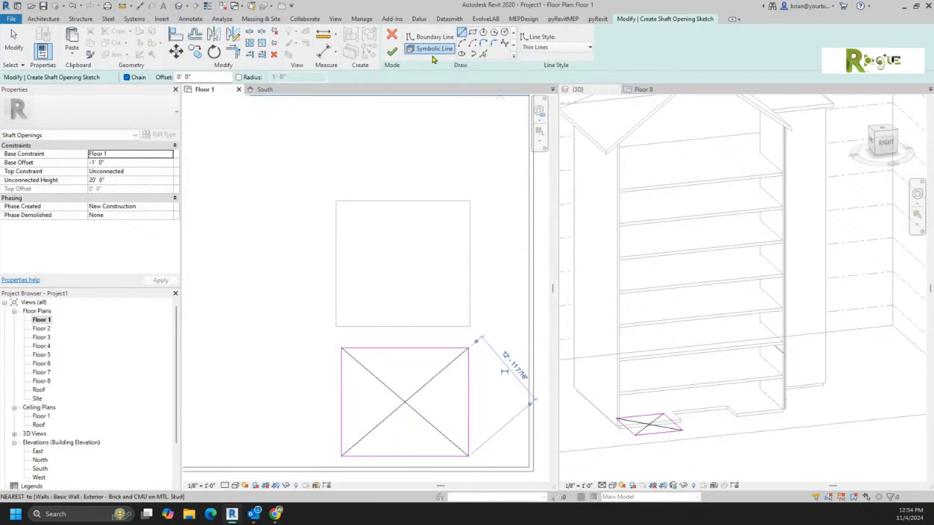
pyautogui.click(395, 54)
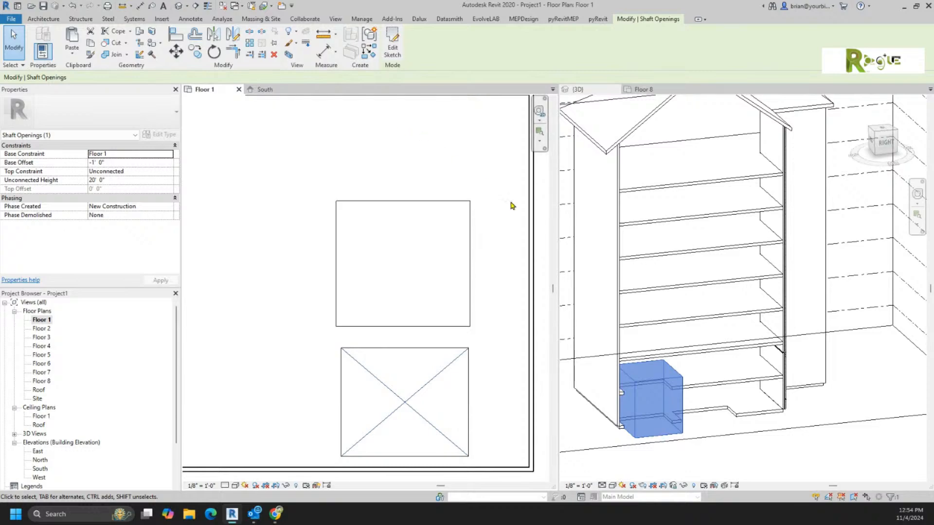
pyautogui.click(719, 440)
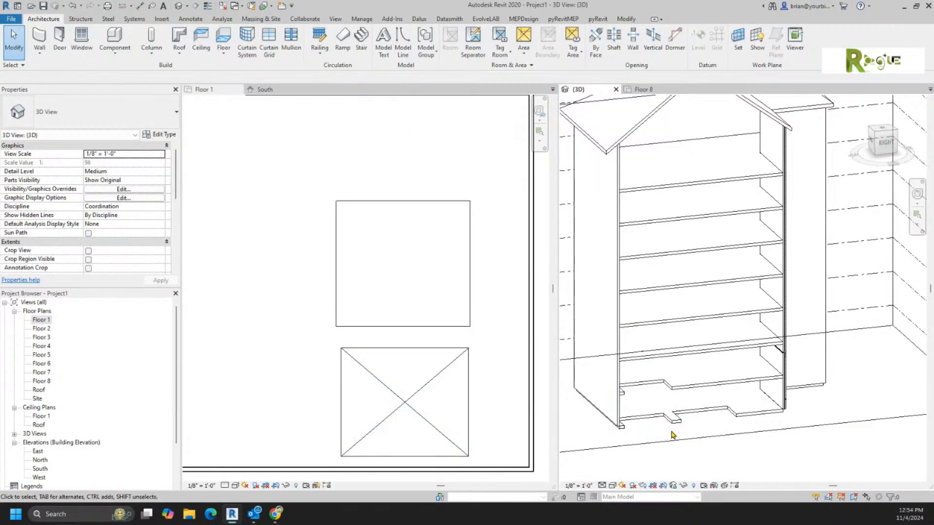
# Set the shaft opening's top constraint to Up to level: Floor 8 with a top offset of 2'.
pyautogui.click(674, 436)
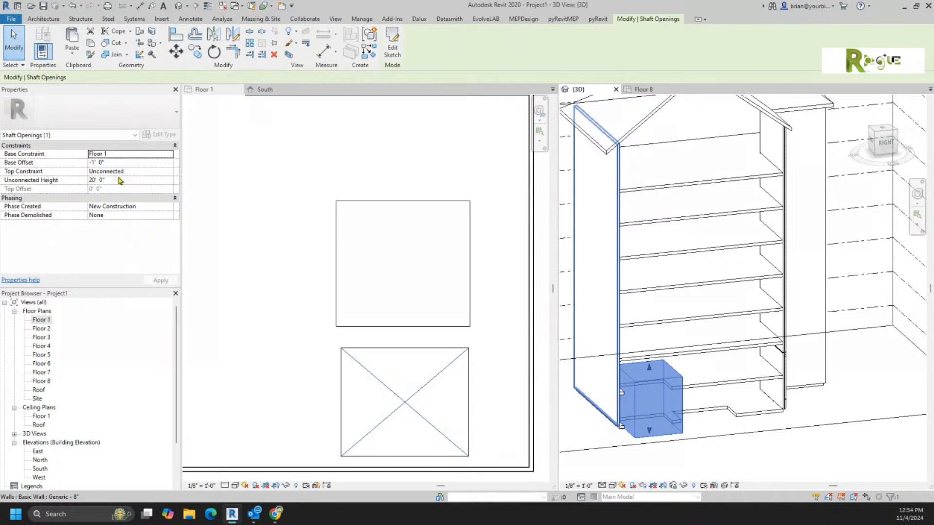
pyautogui.click(168, 173)
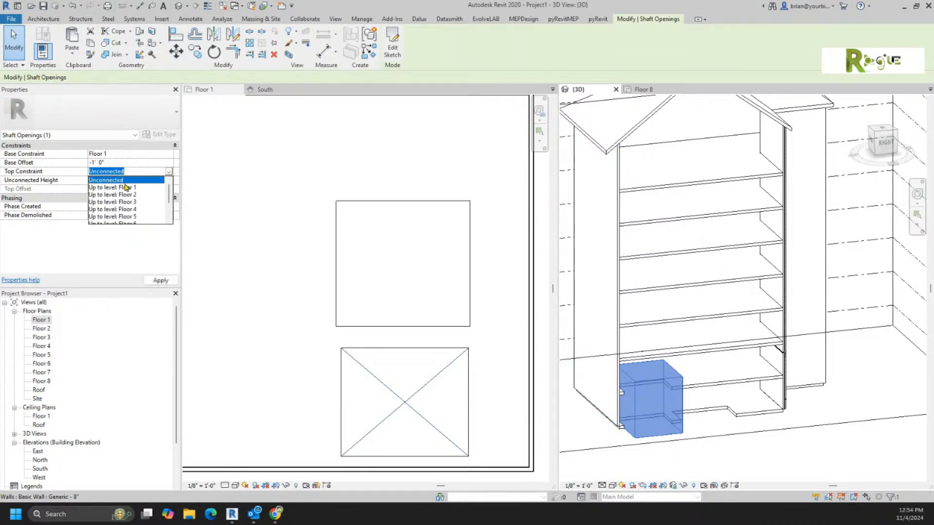
pyautogui.scroll(-2, 129, 193)
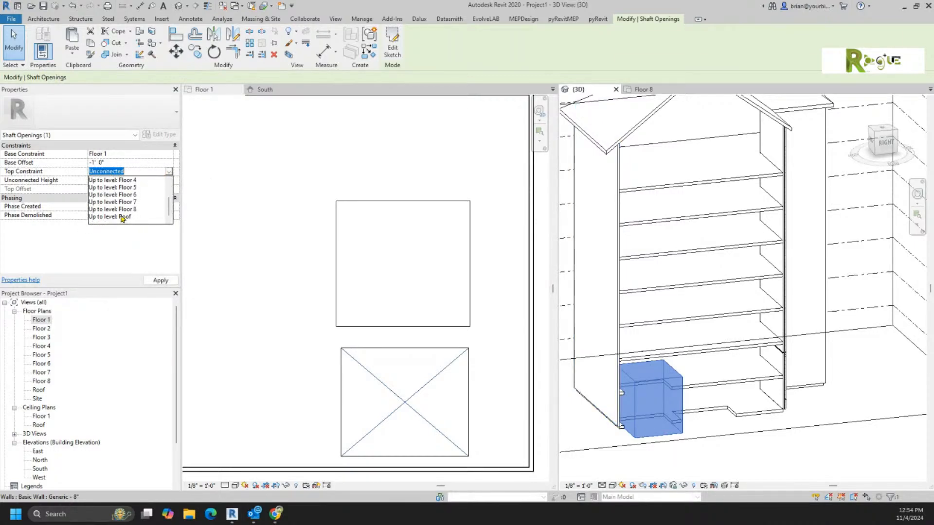
pyautogui.click(121, 210)
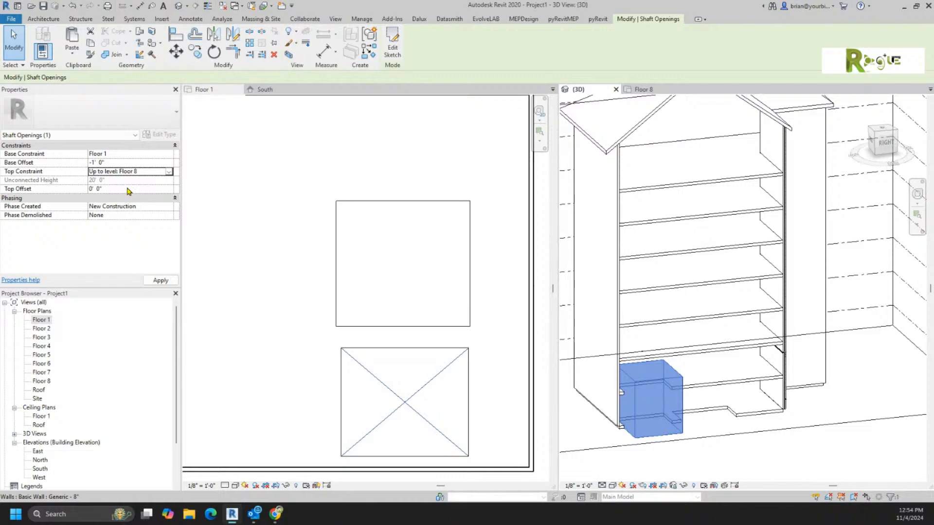
pyautogui.click(127, 189)
pyautogui.write('2')
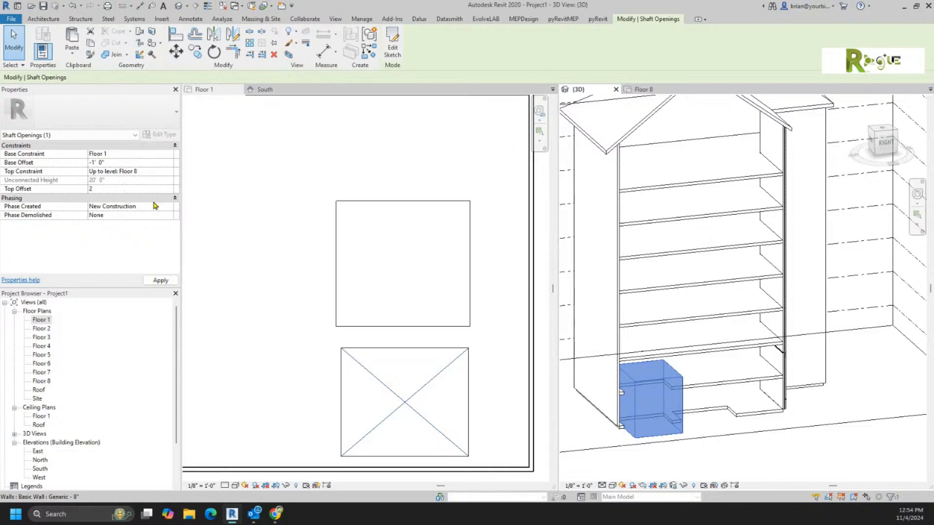
pyautogui.press('Return')
pyautogui.click(821, 425)
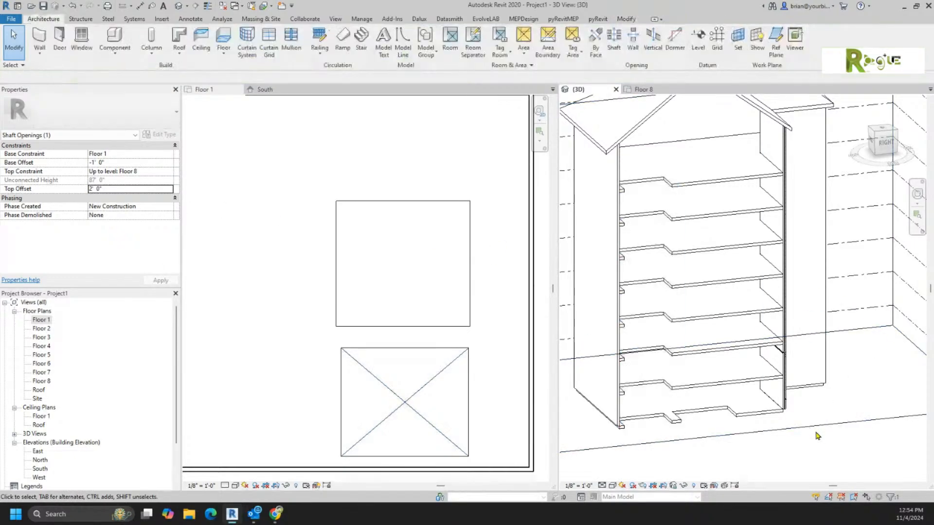
pyautogui.keyDown('shift'); pyautogui.moveTo(821, 436); pyautogui.dragTo(740, 433, button='middle'); pyautogui.keyUp('shift')
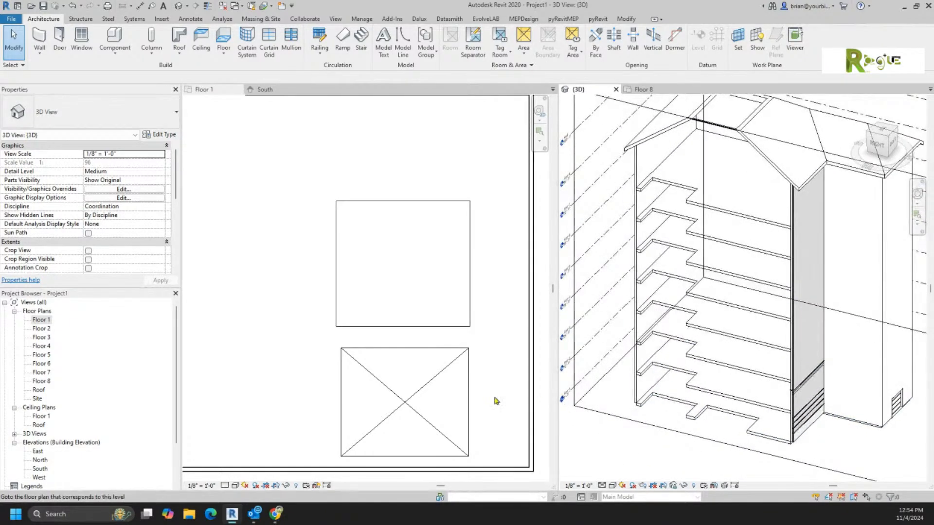
# Start a stair with a 5' run width and draw its first run, about 7'-4" long, eastward along the shaft's south side.
pyautogui.click(406, 416)
pyautogui.scroll(2, 416, 456)
pyautogui.scroll(1, 417, 462)
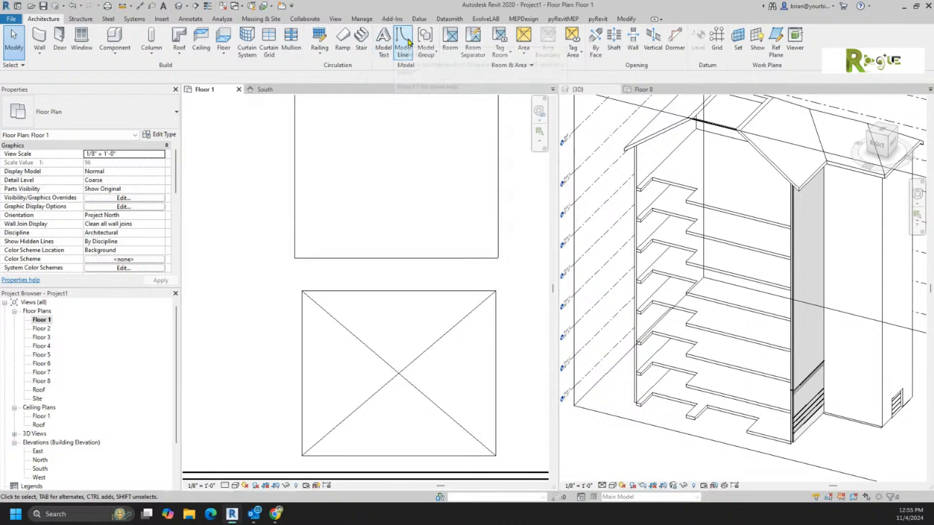
pyautogui.click(361, 40)
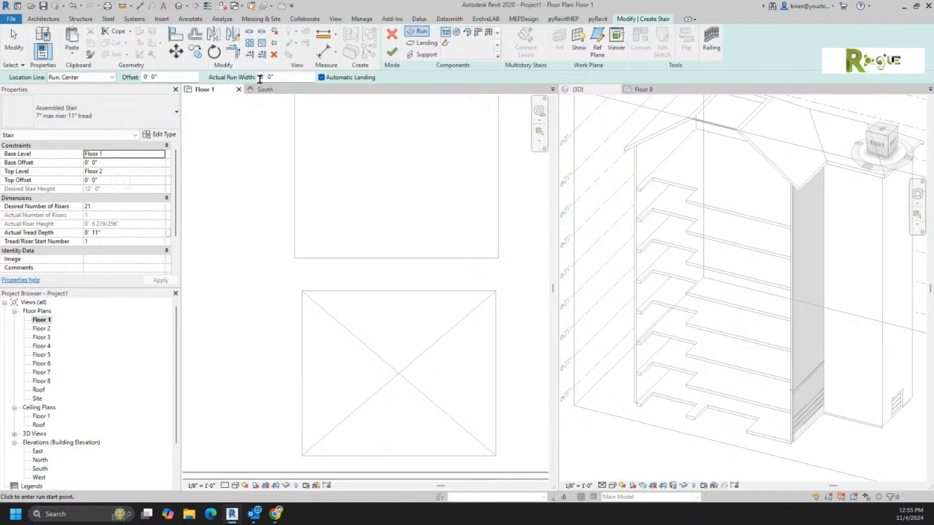
pyautogui.click(279, 78)
pyautogui.write('5')
pyautogui.click(167, 77)
pyautogui.click(320, 427)
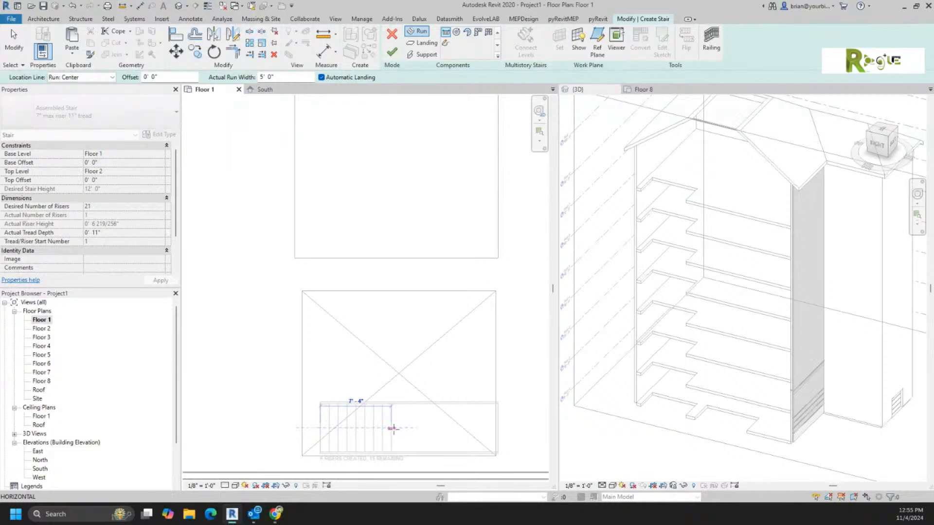
pyautogui.click(392, 428)
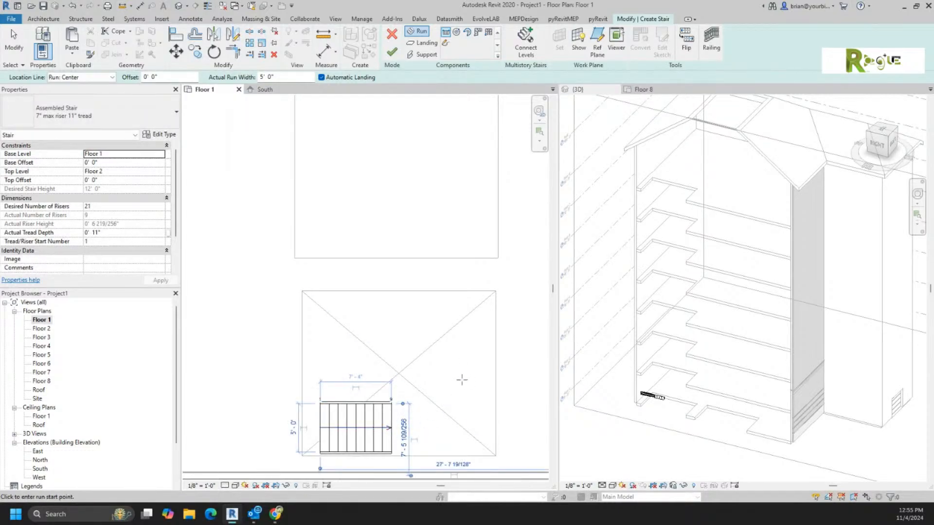
pyautogui.click(461, 395)
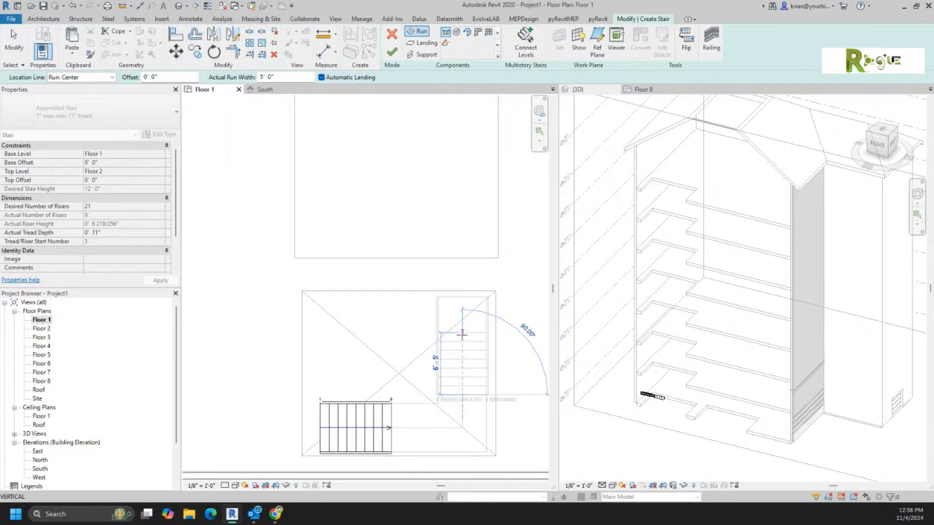
pyautogui.click(462, 333)
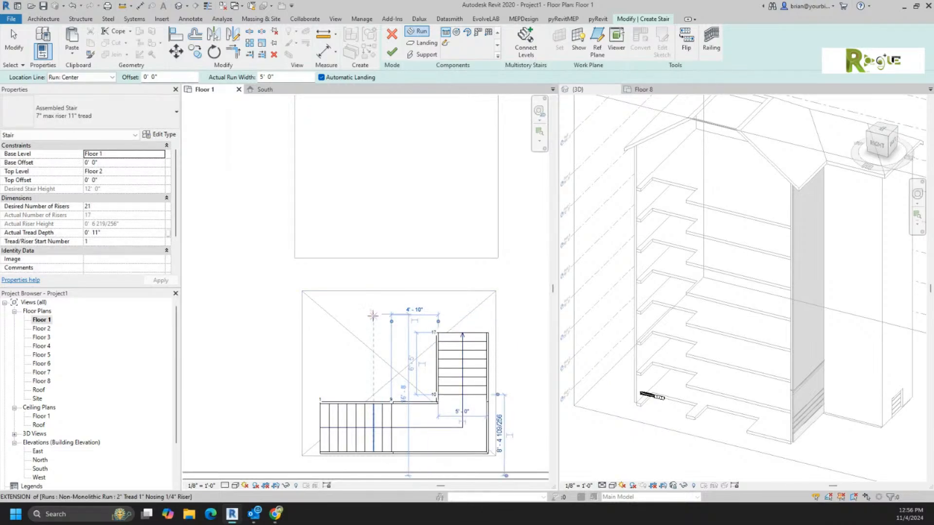
pyautogui.click(373, 314)
pyautogui.click(311, 314)
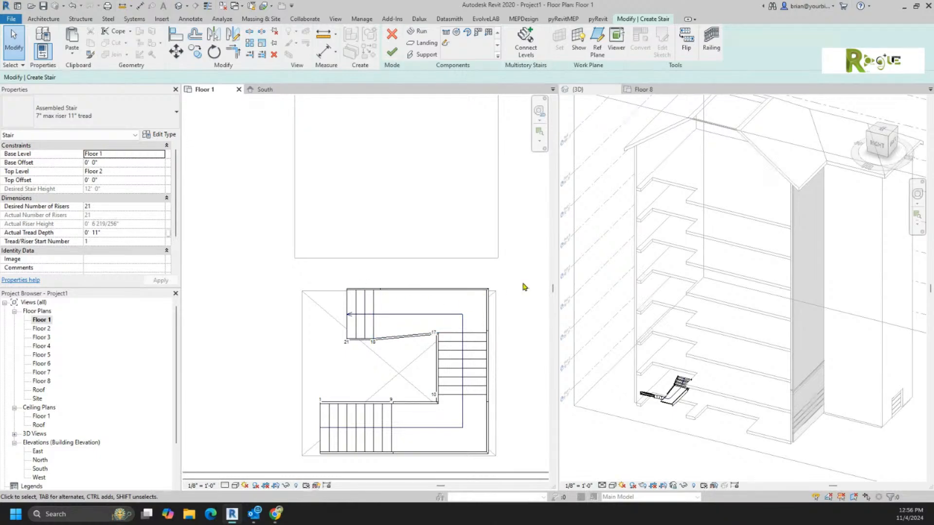
pyautogui.moveTo(522, 282); pyautogui.dragTo(426, 465)
pyautogui.press('Delete')
pyautogui.moveTo(412, 271); pyautogui.dragTo(316, 367)
pyautogui.press('Delete')
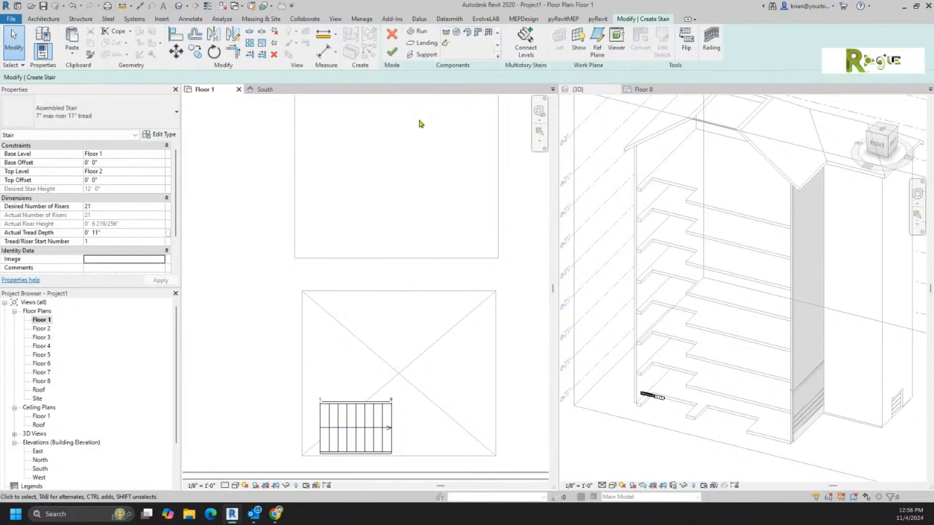
# Draw a second run about 4'-7" long northward at the shaft's east edge and a final run westward along its north side.
pyautogui.click(417, 31)
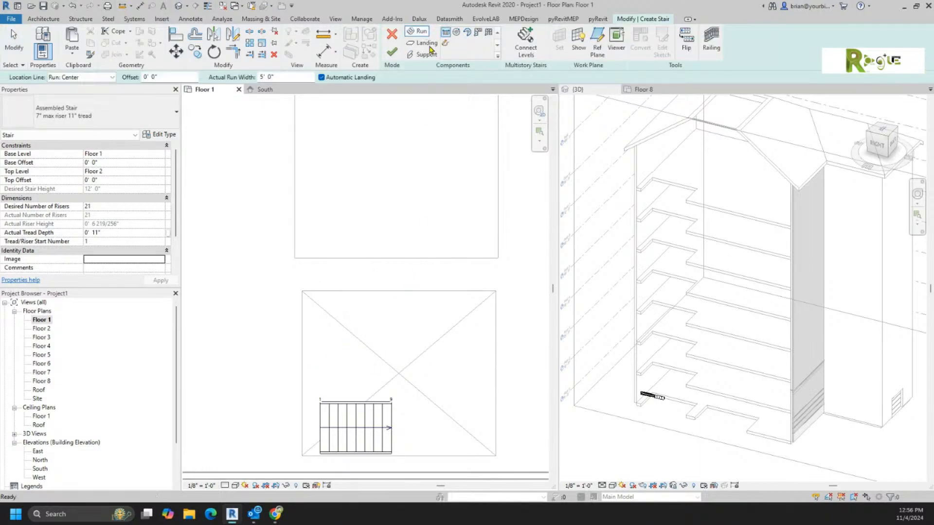
pyautogui.click(486, 401)
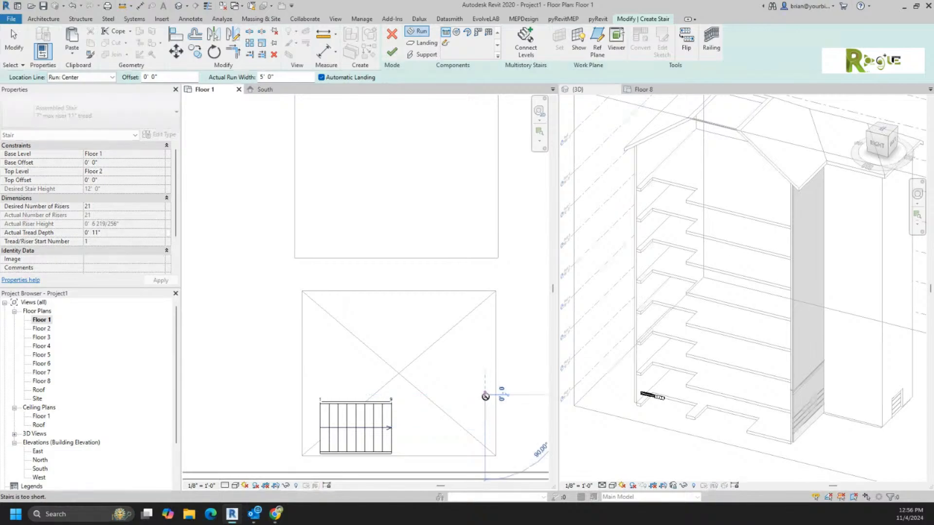
pyautogui.click(485, 350)
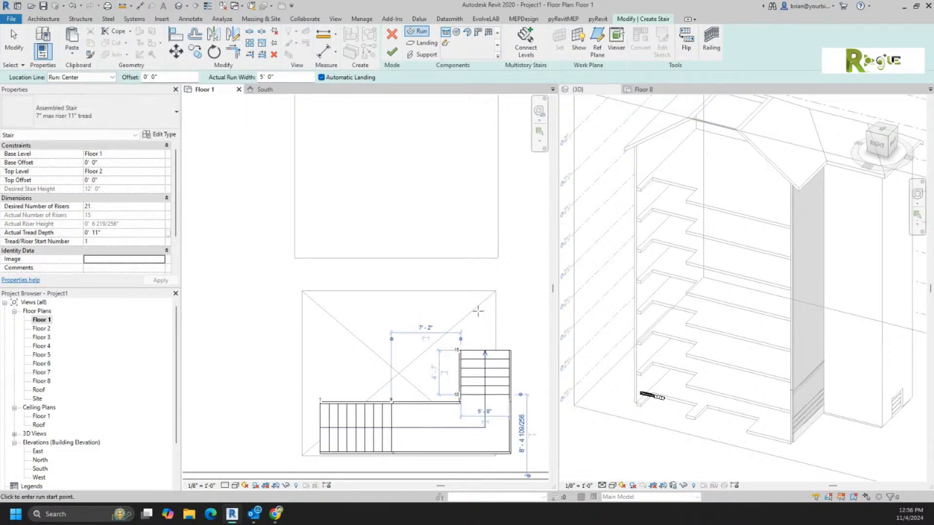
pyautogui.click(452, 318)
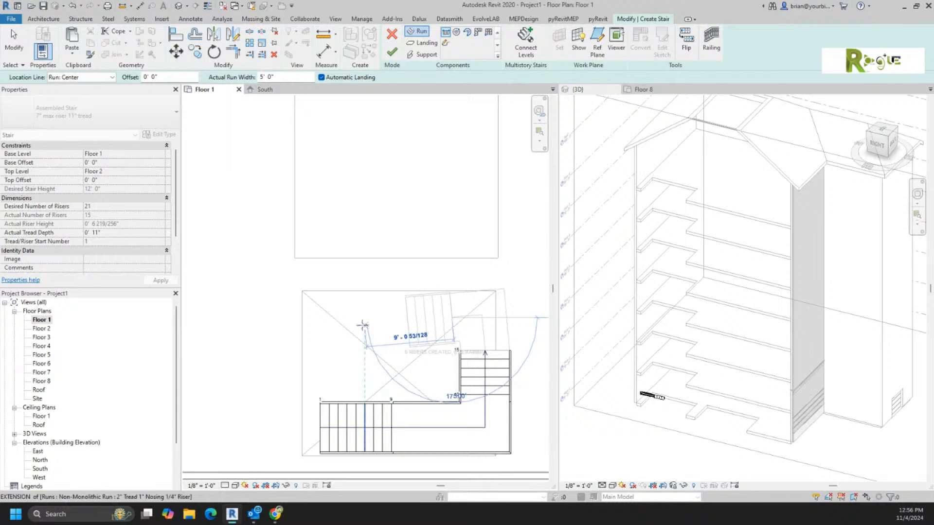
pyautogui.click(341, 317)
pyautogui.press('Escape')
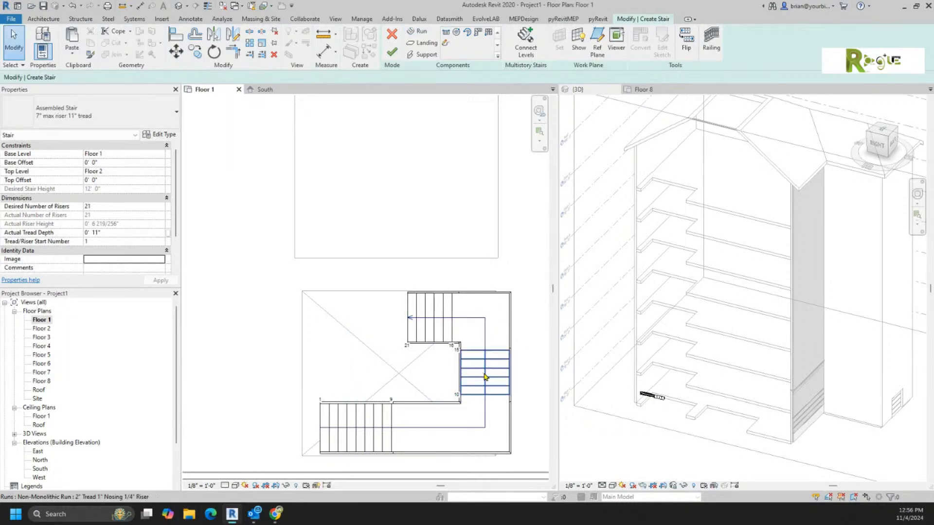
# Move the middle stair run west into the shaft and shift the final run west along the shaft's north edge.
pyautogui.click(506, 384)
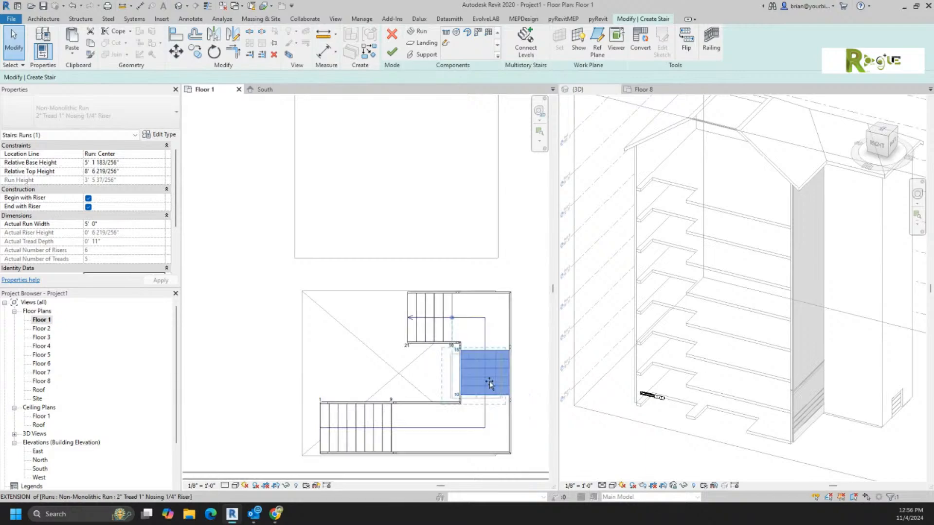
pyautogui.moveTo(489, 381); pyautogui.dragTo(482, 381)
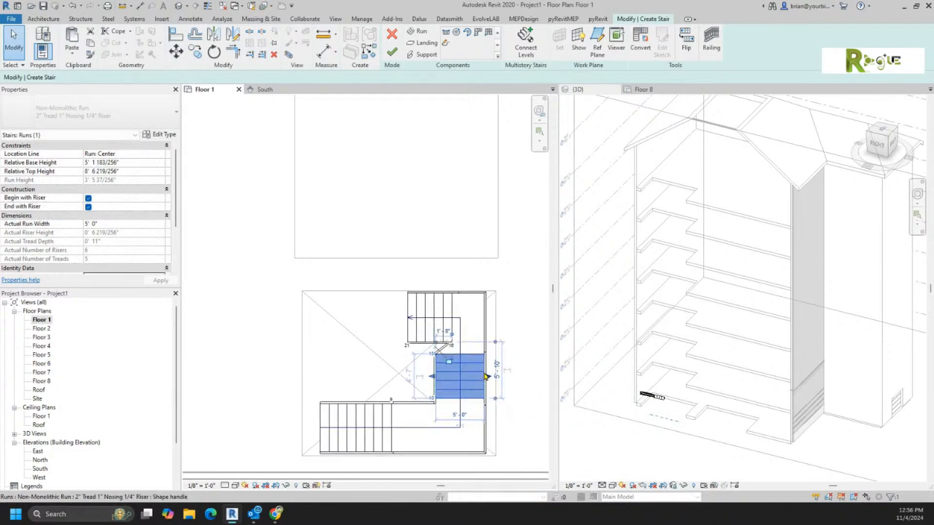
pyautogui.click(443, 311)
pyautogui.moveTo(440, 298); pyautogui.dragTo(394, 305)
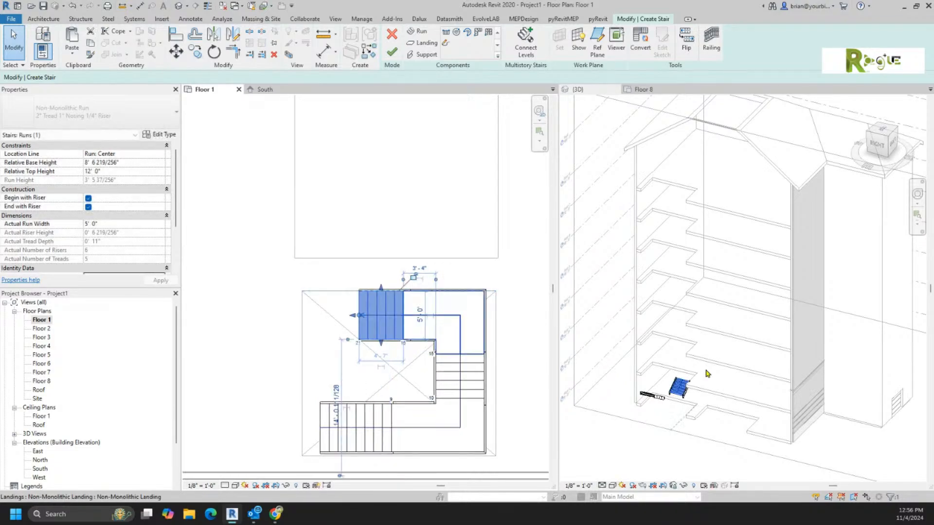
pyautogui.click(530, 438)
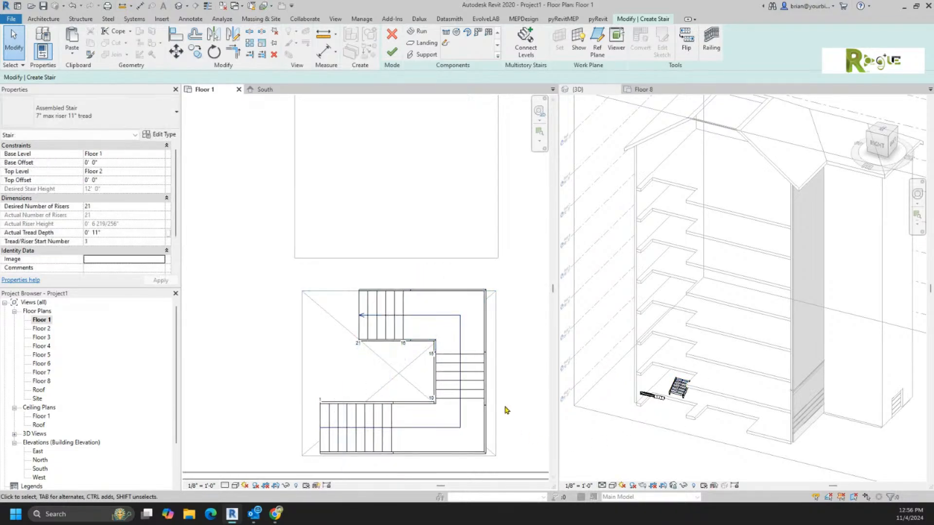
# Align the middle run with the shaft's east edge and the first run with its south edge, and finish the stair.
pyautogui.click(482, 387)
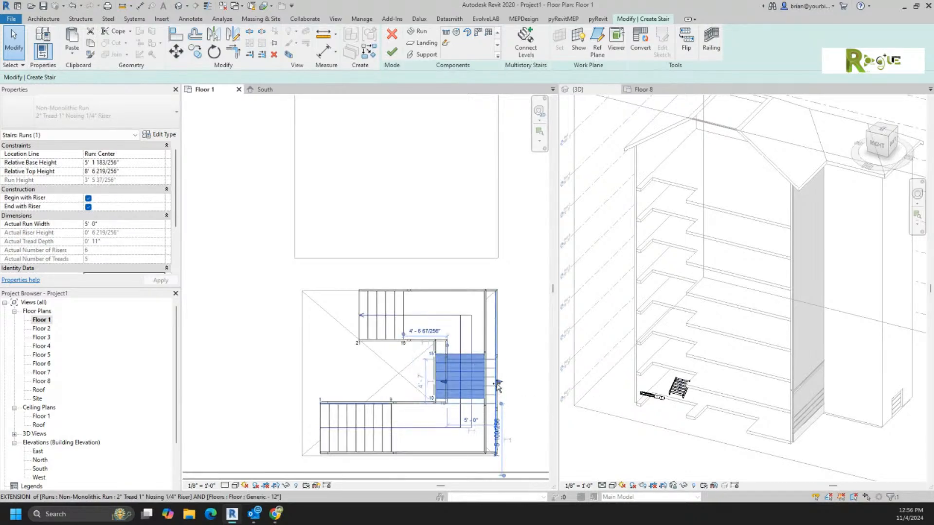
pyautogui.moveTo(495, 386); pyautogui.dragTo(530, 406)
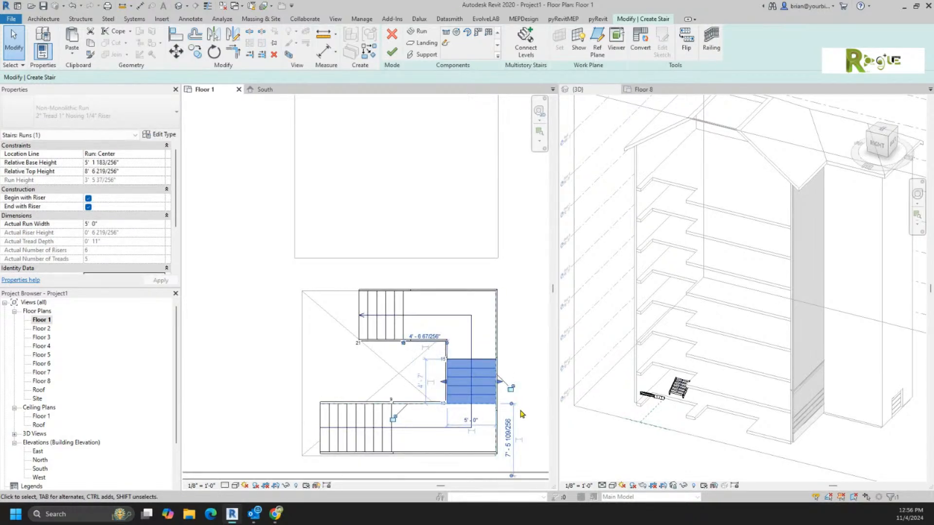
pyautogui.click(373, 428)
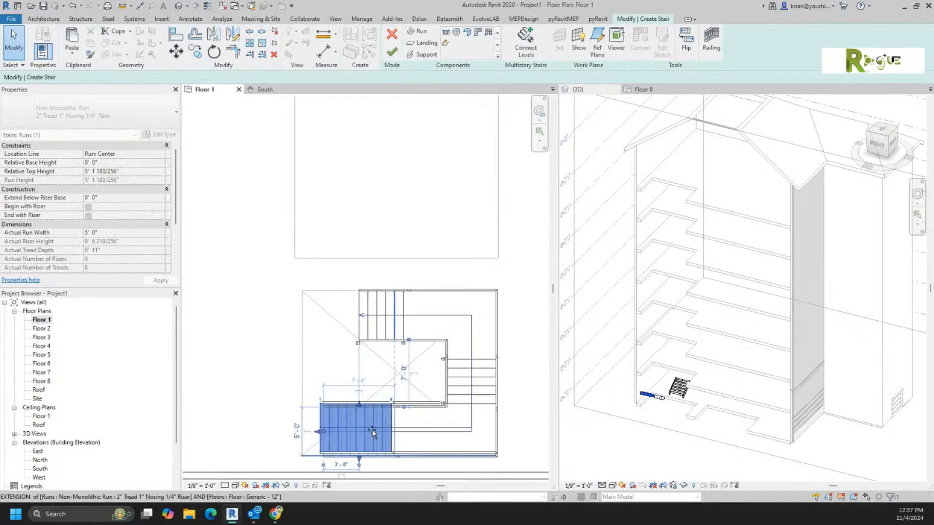
pyautogui.moveTo(372, 430); pyautogui.dragTo(371, 436)
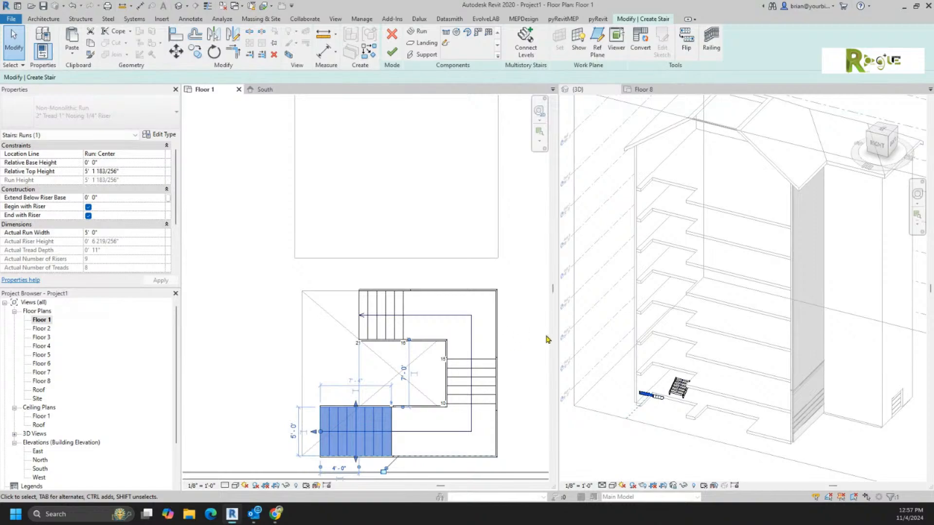
pyautogui.click(523, 336)
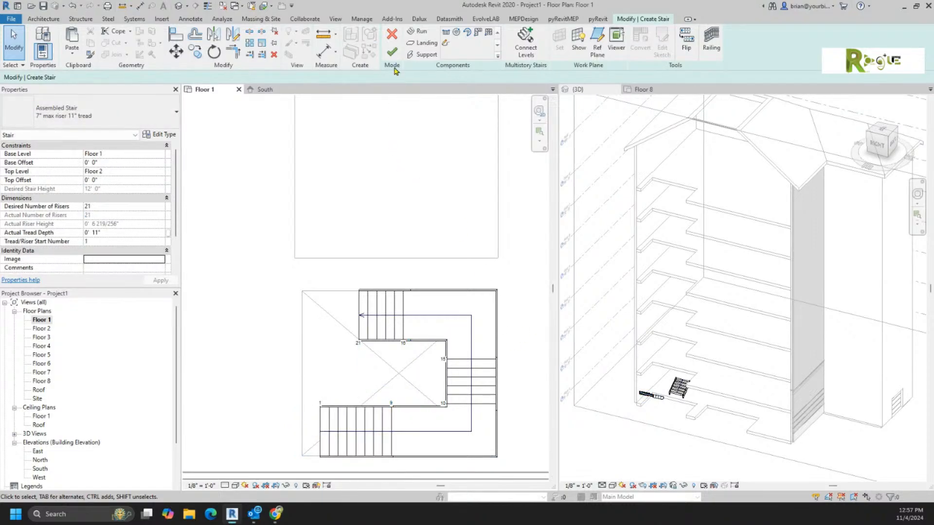
pyautogui.click(392, 51)
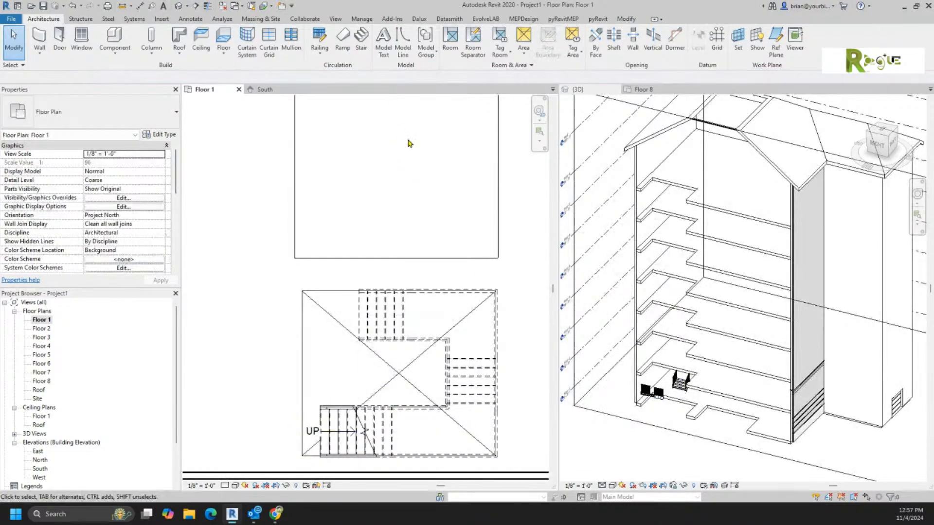
# Extend the 3D view's section box eastward in the Floor 1 plan so it cuts through the stair shaft.
pyautogui.click(727, 446)
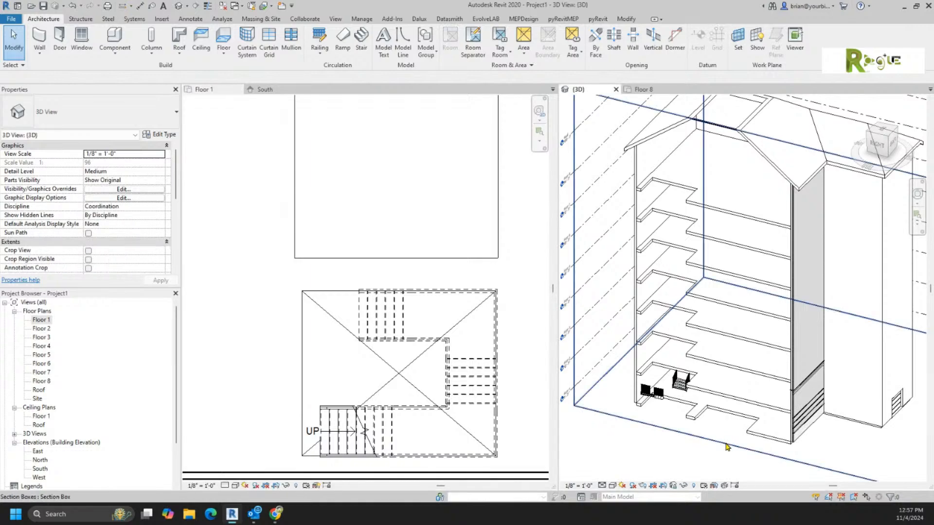
pyautogui.click(728, 447)
pyautogui.scroll(-4, 392, 373)
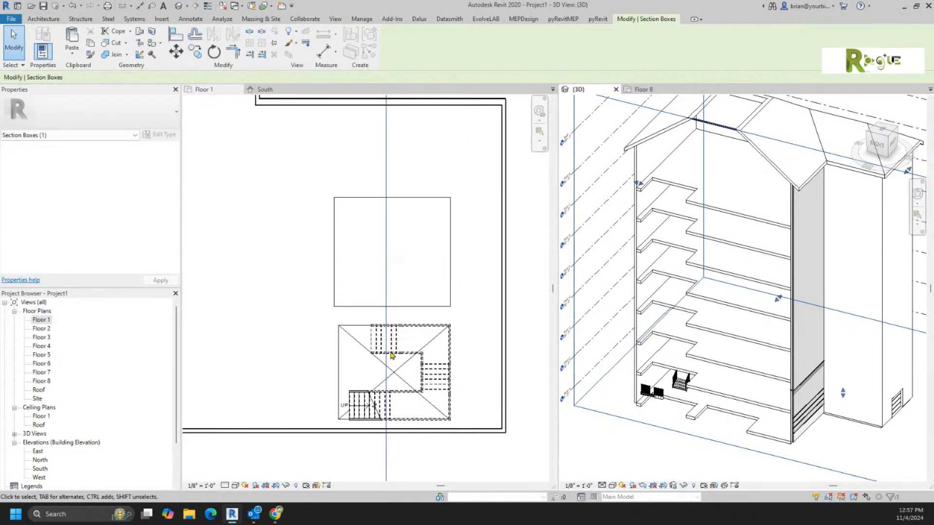
pyautogui.scroll(-4, 397, 292)
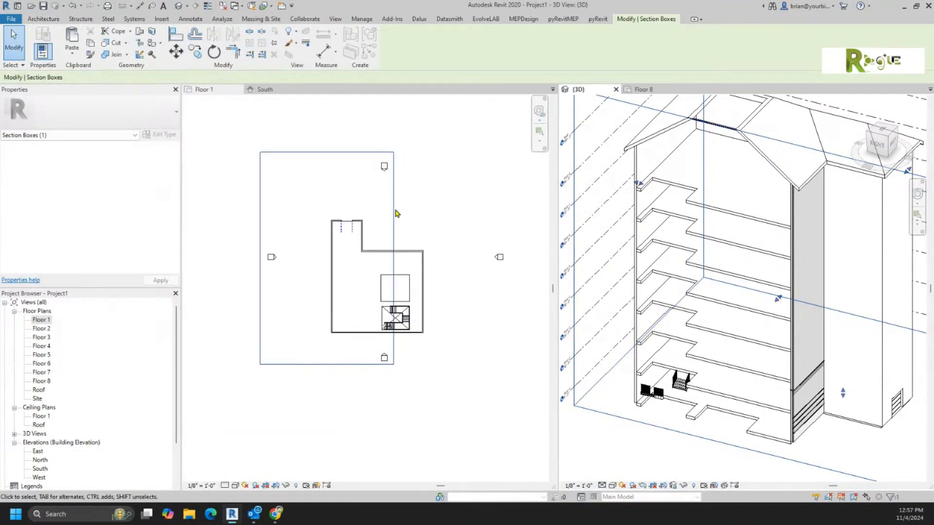
pyautogui.click(395, 214)
pyautogui.moveTo(394, 261); pyautogui.dragTo(407, 261)
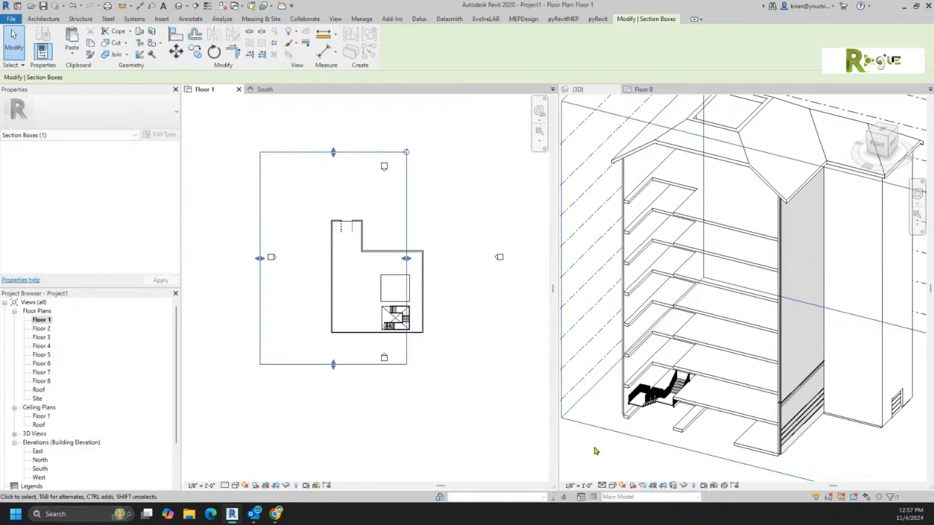
# Set the 3D view's visual style to Shaded and inspect the new stair up close.
pyautogui.click(613, 488)
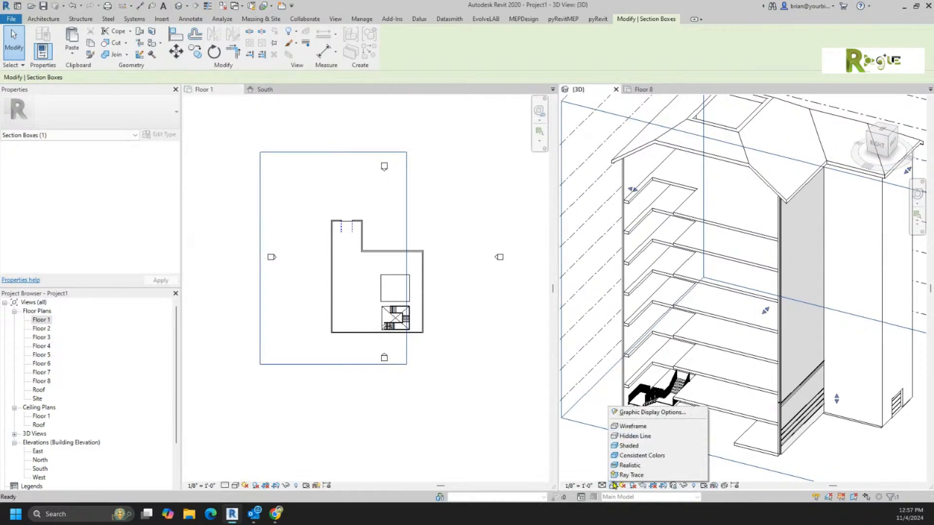
pyautogui.click(625, 445)
pyautogui.click(635, 456)
pyautogui.scroll(4, 647, 448)
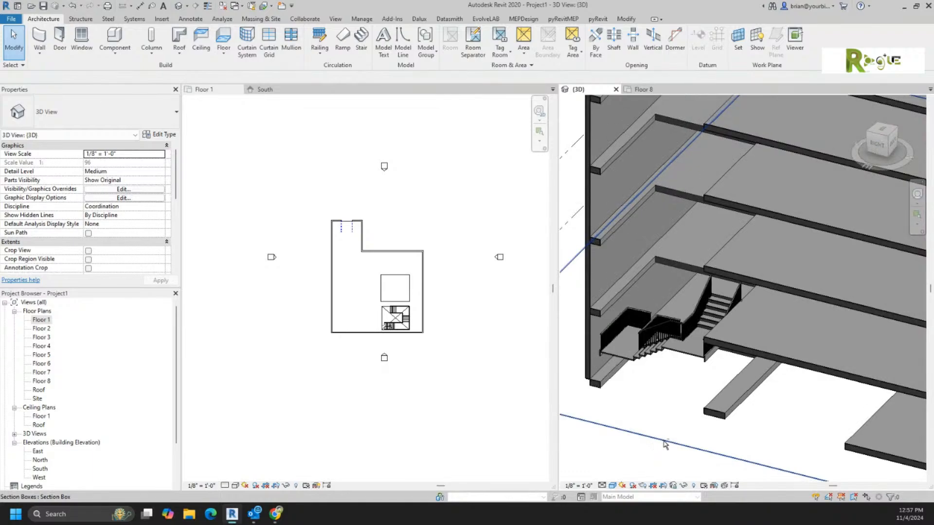
pyautogui.keyDown('shift'); pyautogui.moveTo(666, 443); pyautogui.dragTo(683, 425, button='middle'); pyautogui.keyUp('shift')
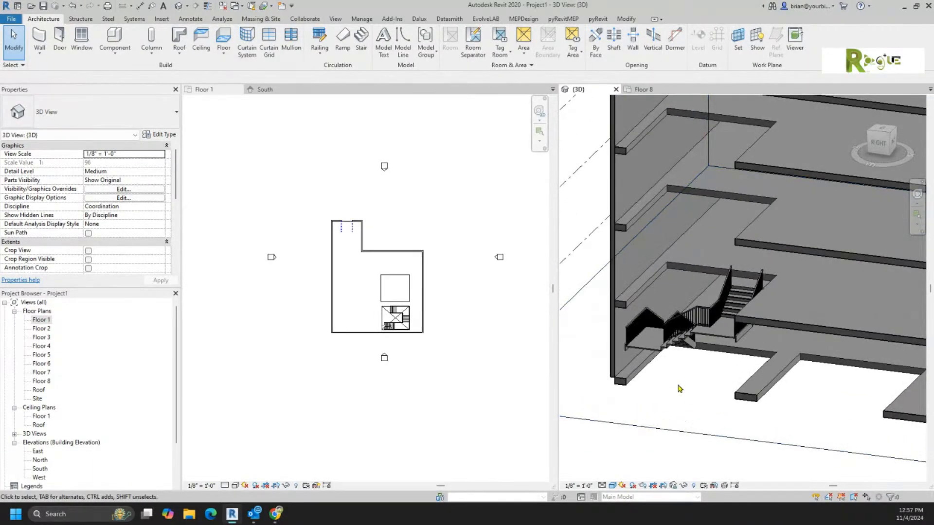
# Make the stair multistory by connecting it to the highest floor level below the roof, and inspect the result in 3D.
pyautogui.click(646, 349)
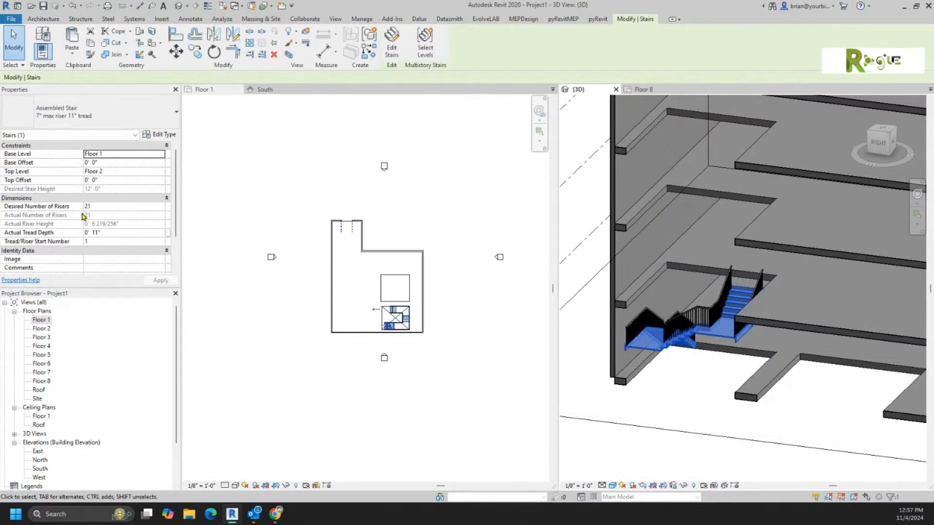
pyautogui.scroll(-2, 83, 217)
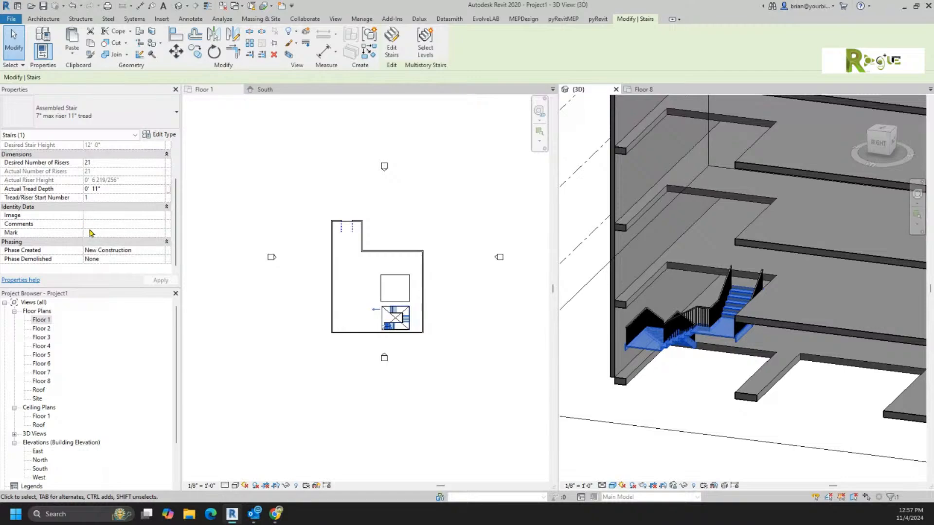
pyautogui.scroll(2, 90, 233)
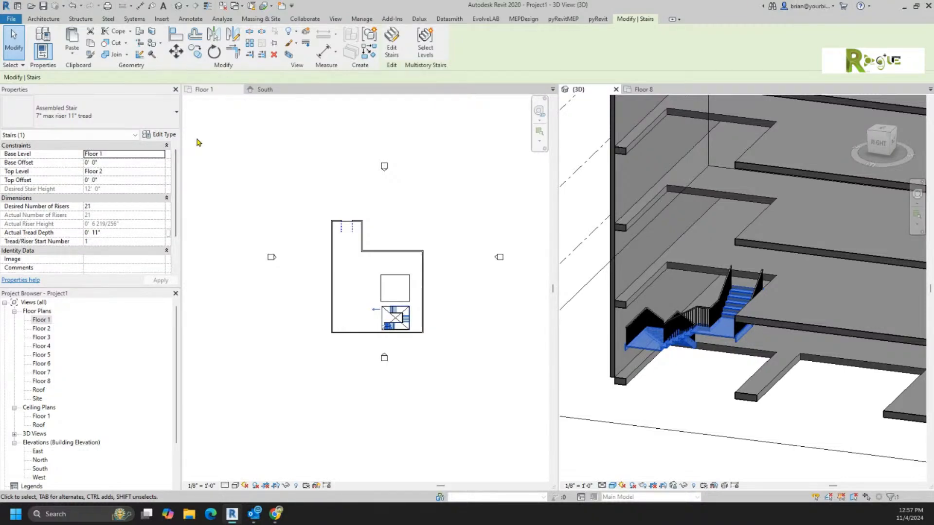
pyautogui.click(423, 51)
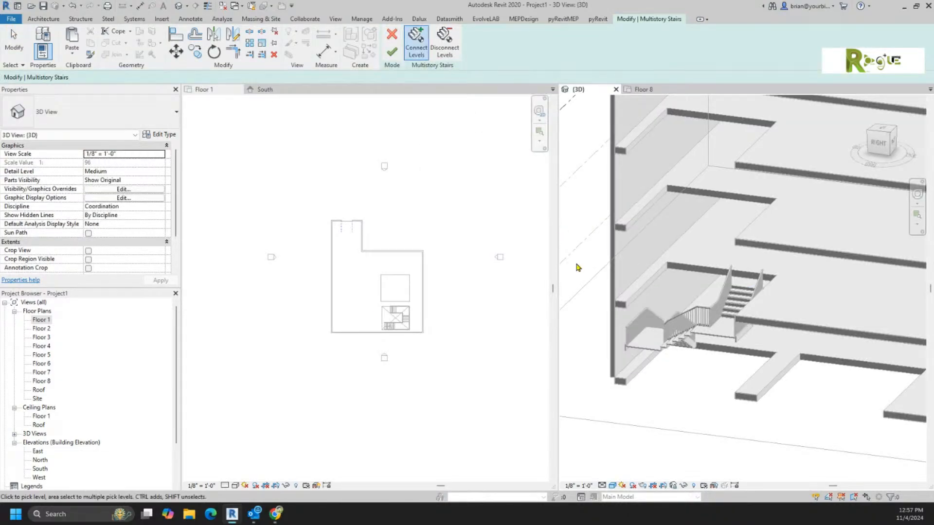
pyautogui.scroll(-5, 576, 268)
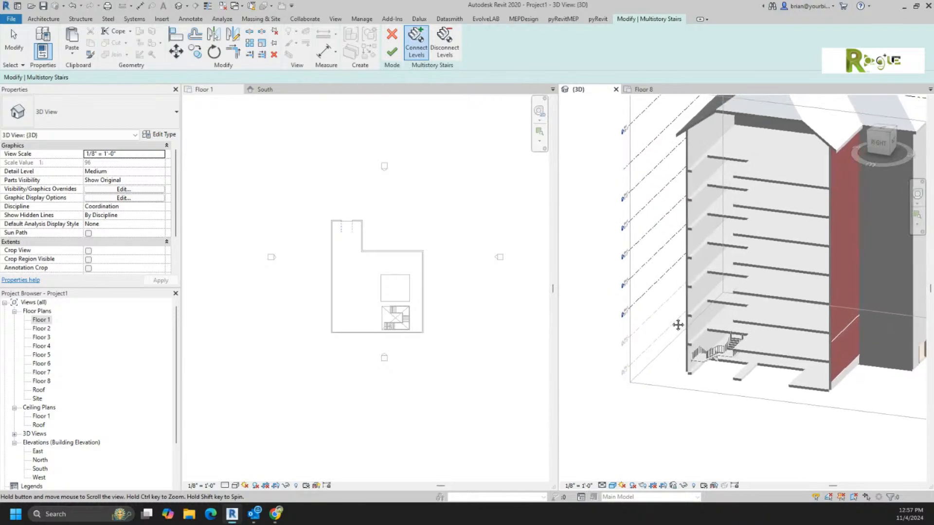
pyautogui.click(636, 163)
pyautogui.click(392, 50)
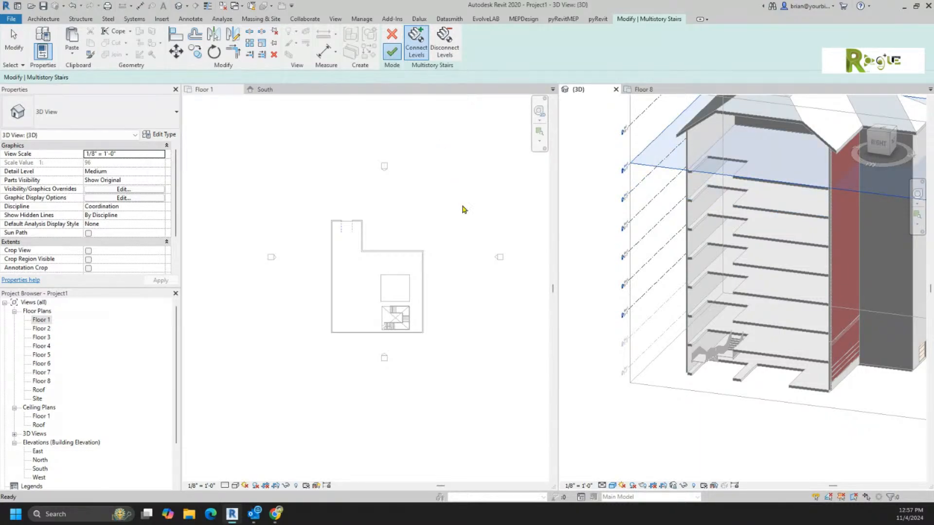
pyautogui.click(704, 441)
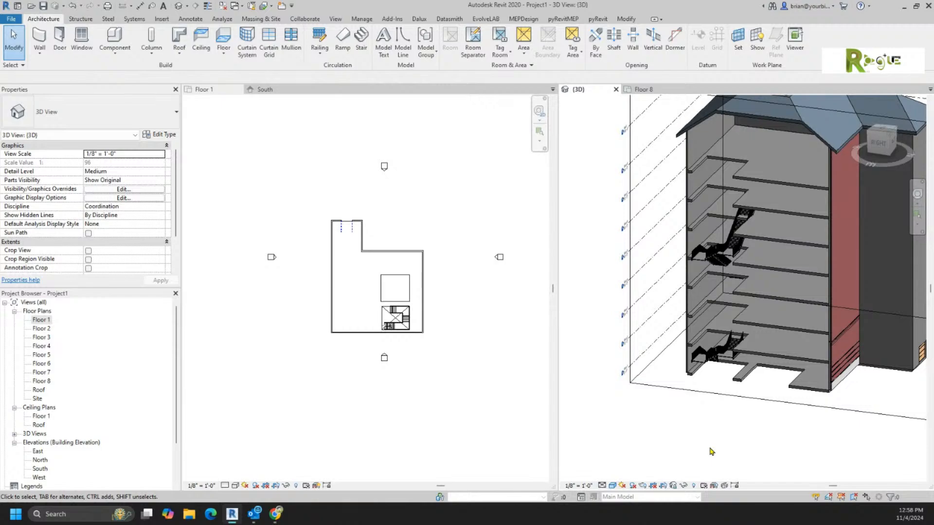
pyautogui.moveTo(711, 451)
pyautogui.keyDown('shift'); pyautogui.mouseDown(button='middle')
pyautogui.moveTo(726, 420)
pyautogui.moveTo(743, 418)
pyautogui.moveTo(714, 430)
pyautogui.moveTo(701, 456)
pyautogui.mouseUp(button='middle'); pyautogui.keyUp('shift')
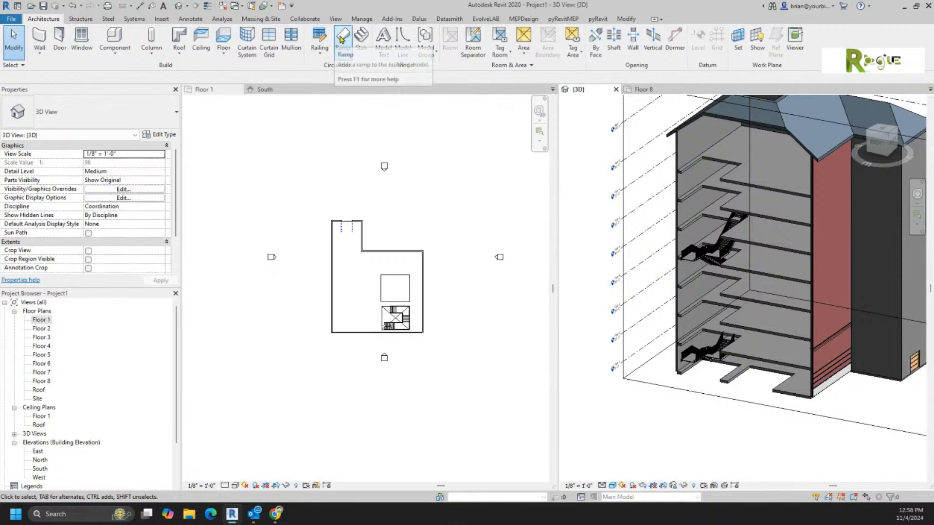
pyautogui.click(387, 217)
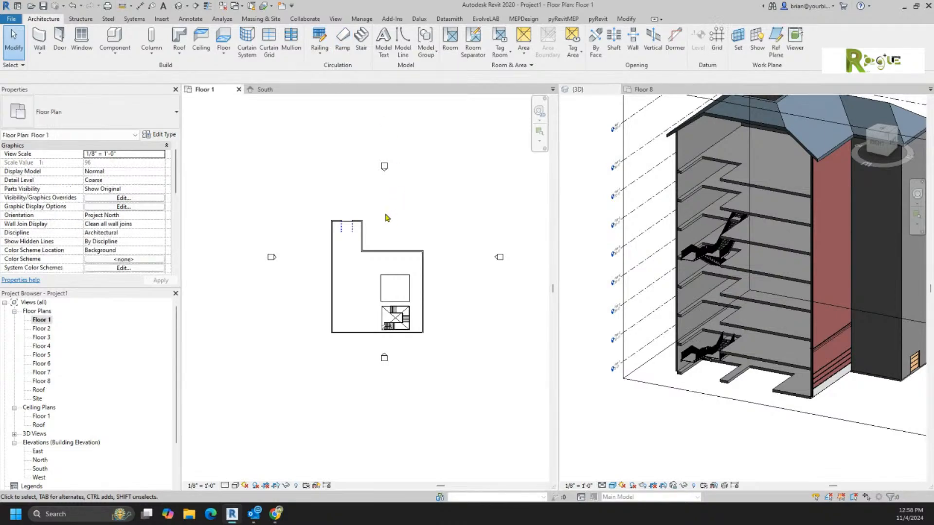
# Start a ramp in the Floor 1 plan with a base offset of -3' 0" and Floor 1 as its top level.
pyautogui.click(746, 412)
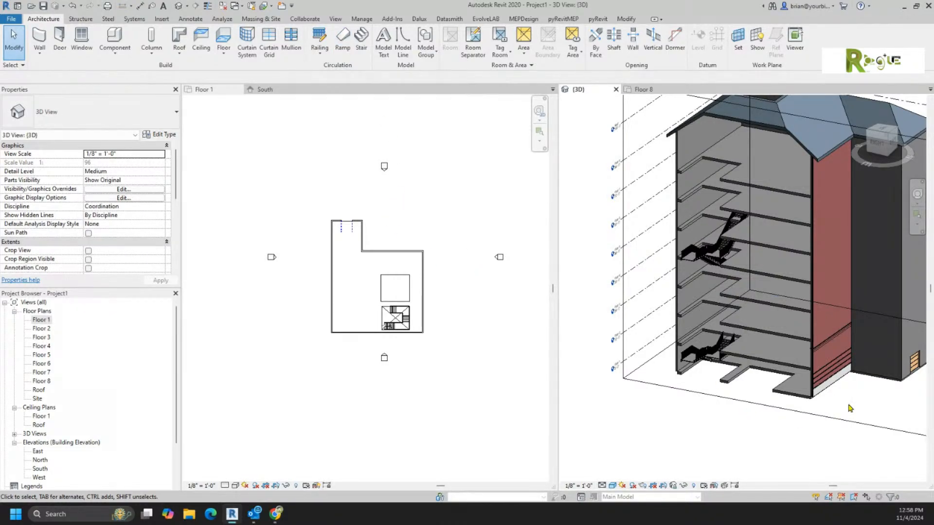
pyautogui.scroll(8, 849, 408)
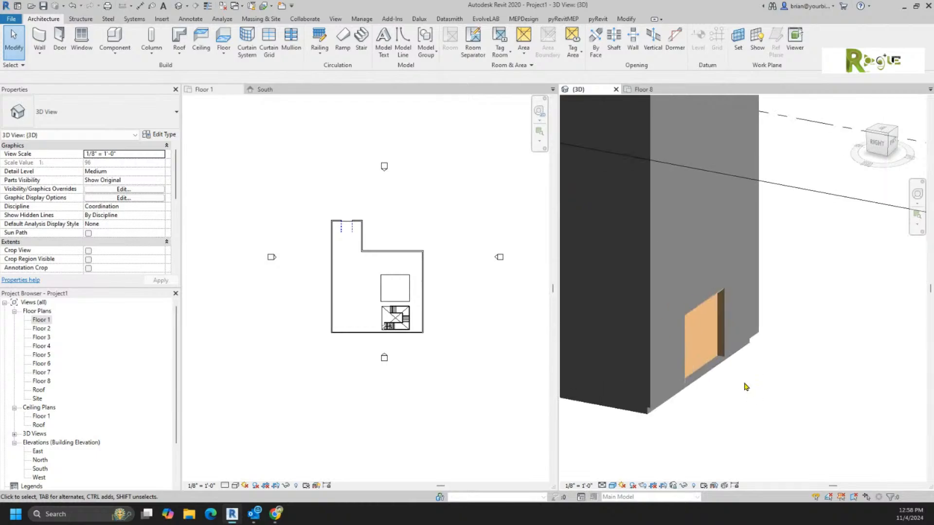
pyautogui.scroll(2, 747, 387)
pyautogui.click(353, 216)
pyautogui.scroll(4, 339, 219)
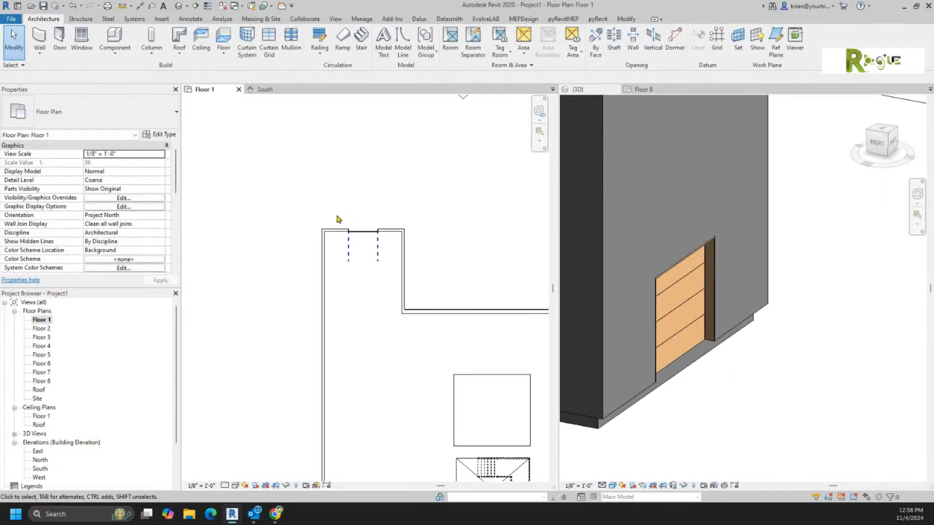
pyautogui.scroll(2, 339, 219)
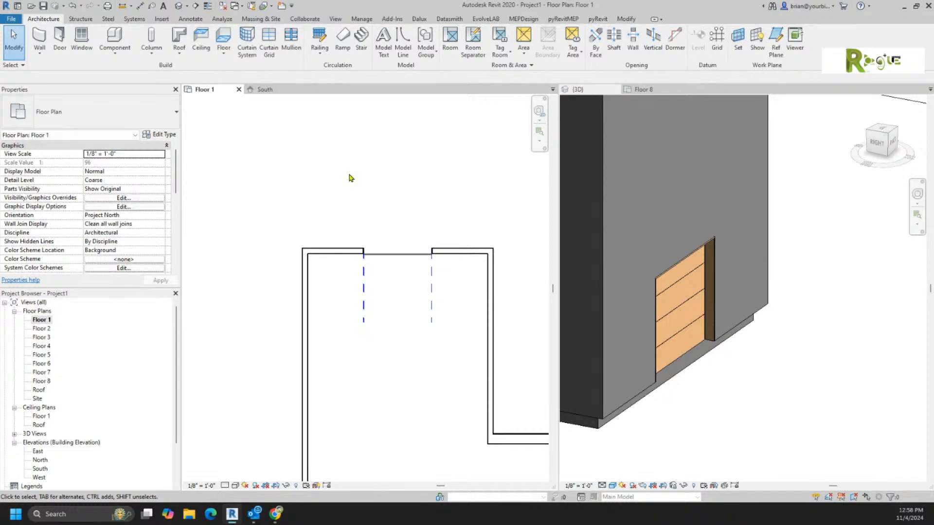
pyautogui.click(342, 38)
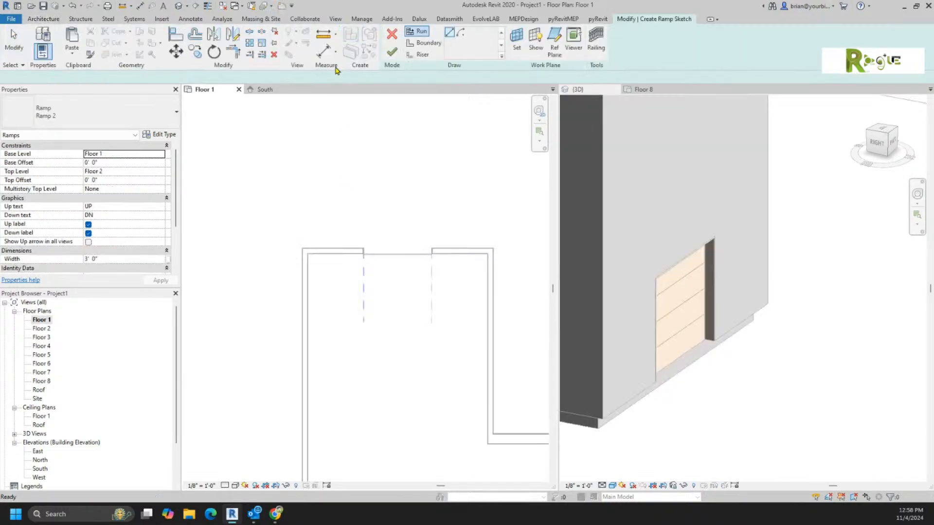
pyautogui.click(104, 163)
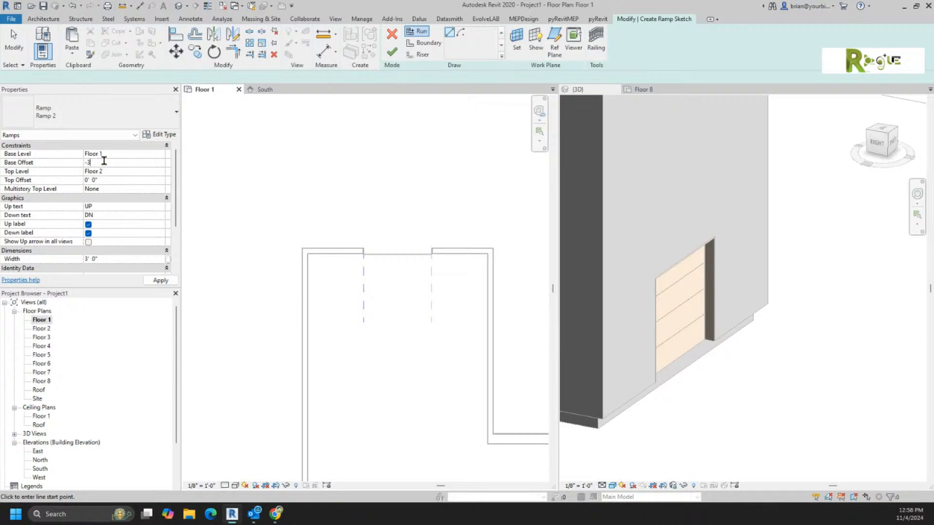
pyautogui.click(112, 179)
pyautogui.click(119, 171)
pyautogui.click(160, 172)
pyautogui.click(104, 188)
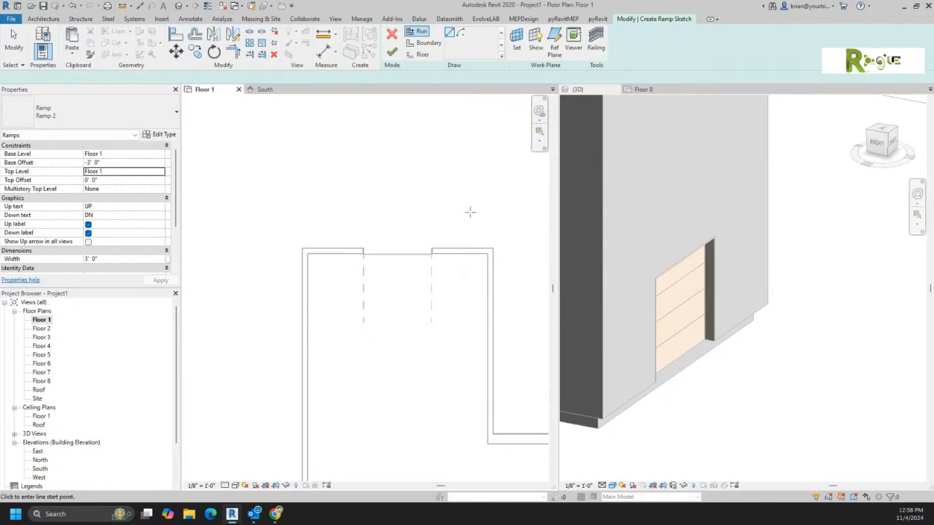
# Sketch a switchback ramp near the garage door with parallel runs of about 17', 16' and 3' joined by landings, and finish it.
pyautogui.click(477, 159)
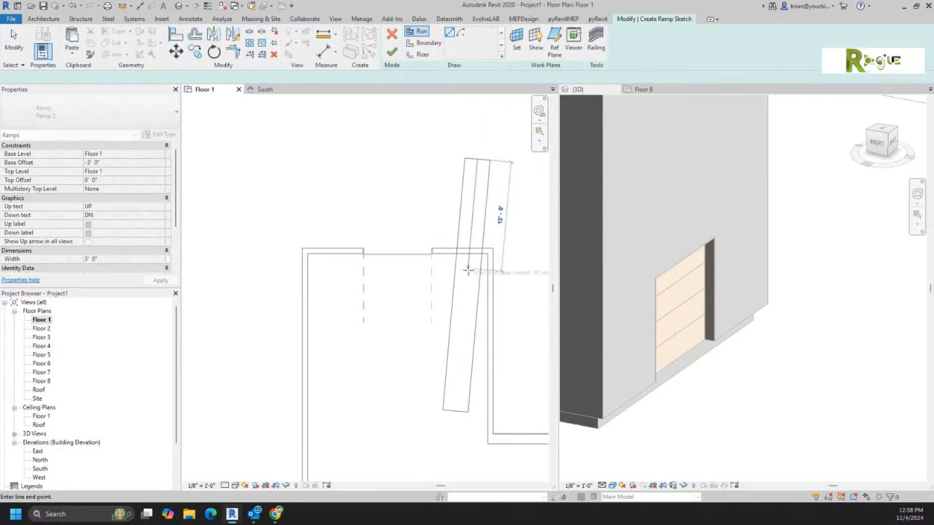
pyautogui.click(467, 302)
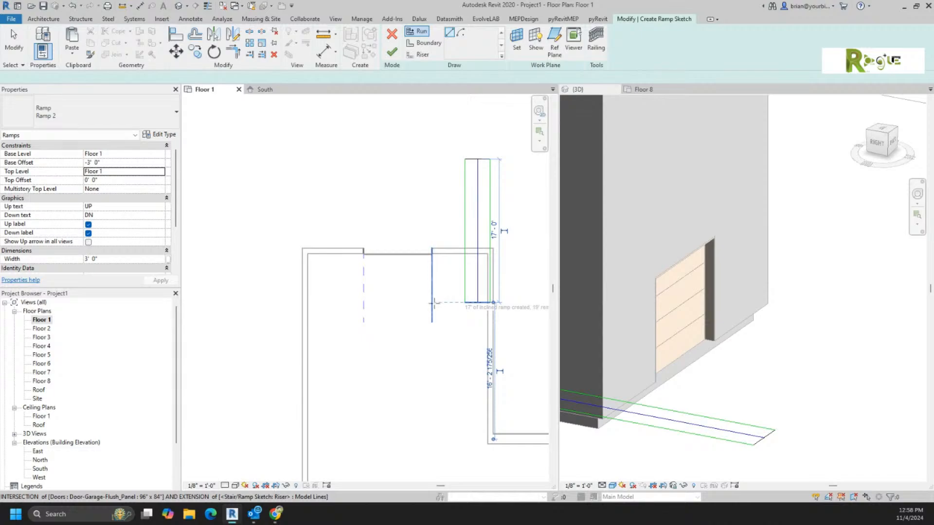
pyautogui.click(420, 303)
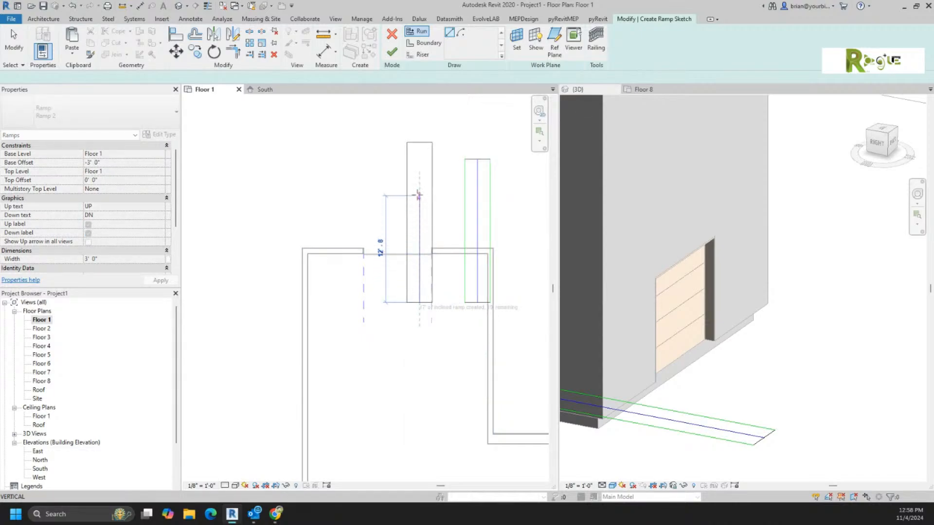
pyautogui.click(420, 168)
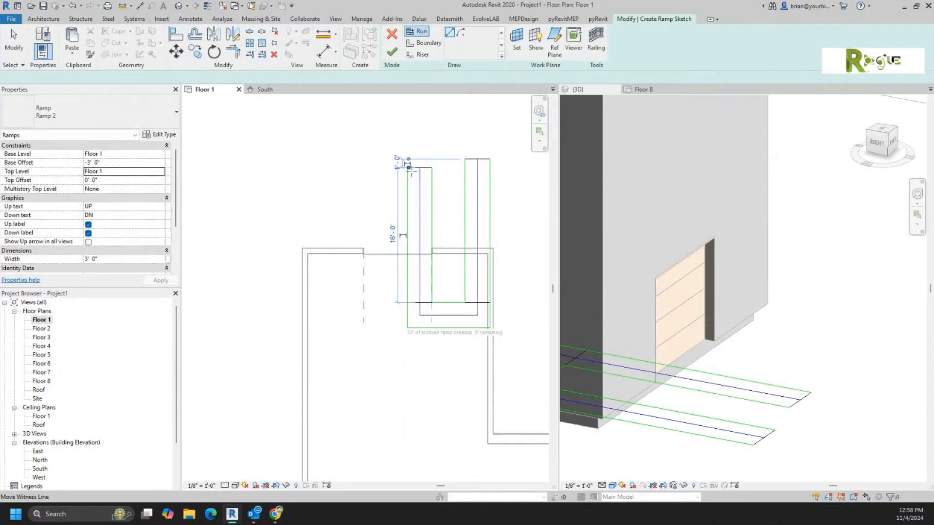
pyautogui.click(374, 168)
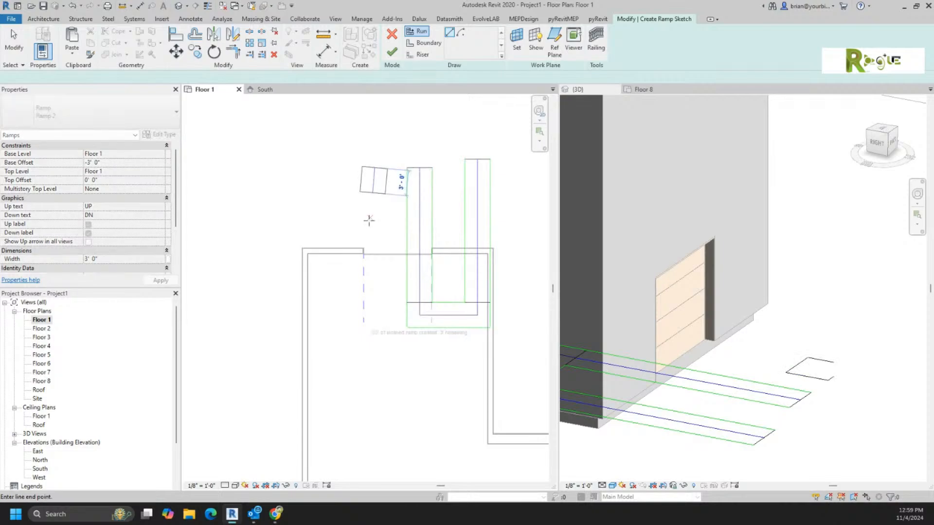
pyautogui.click(378, 238)
pyautogui.press('Escape')
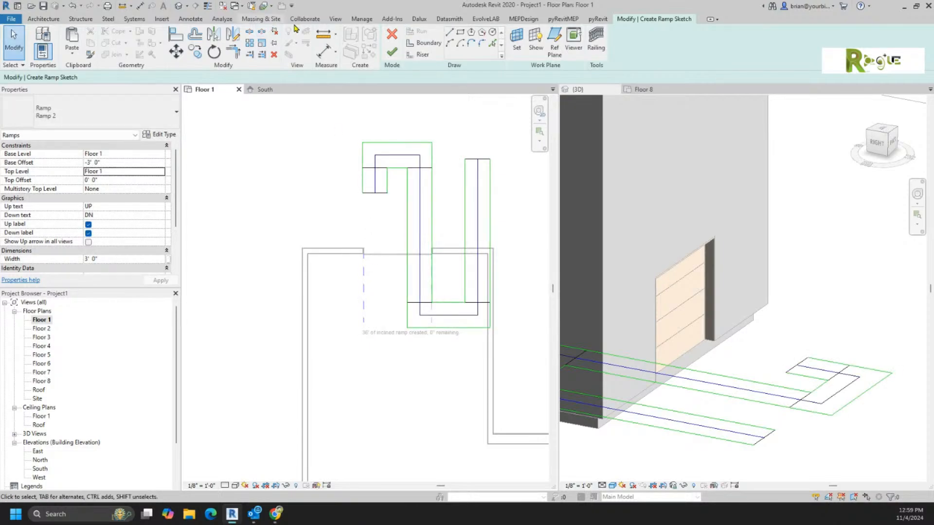
pyautogui.click(392, 51)
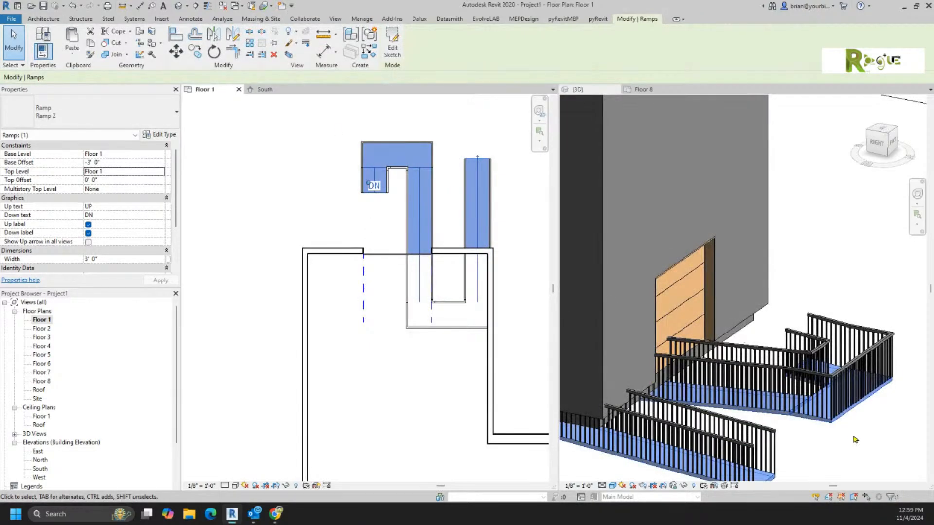
# Move the ramp so its upper end meets the north wall east of the garage door, and check its placement in 3D.
pyautogui.keyDown('shift'); pyautogui.moveTo(854, 439); pyautogui.dragTo(898, 414, button='middle'); pyautogui.keyUp('shift')
pyautogui.click(373, 222)
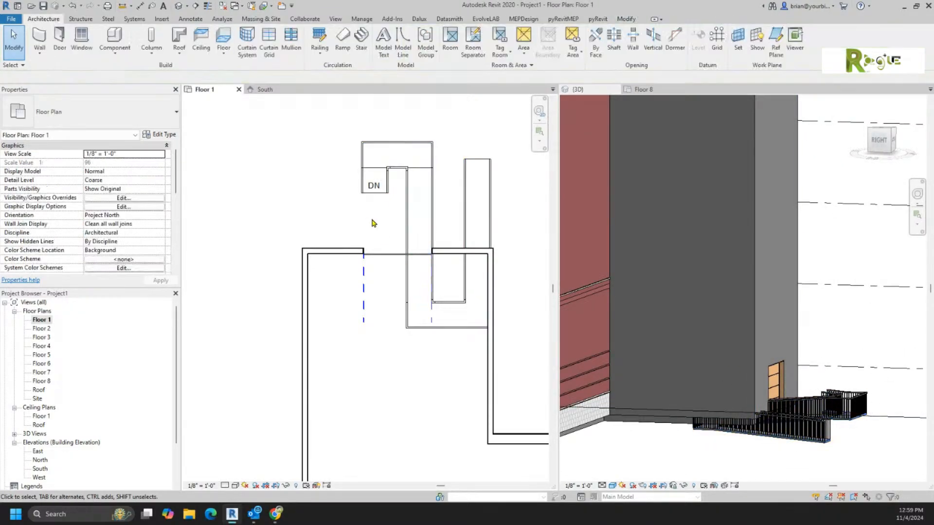
pyautogui.click(422, 217)
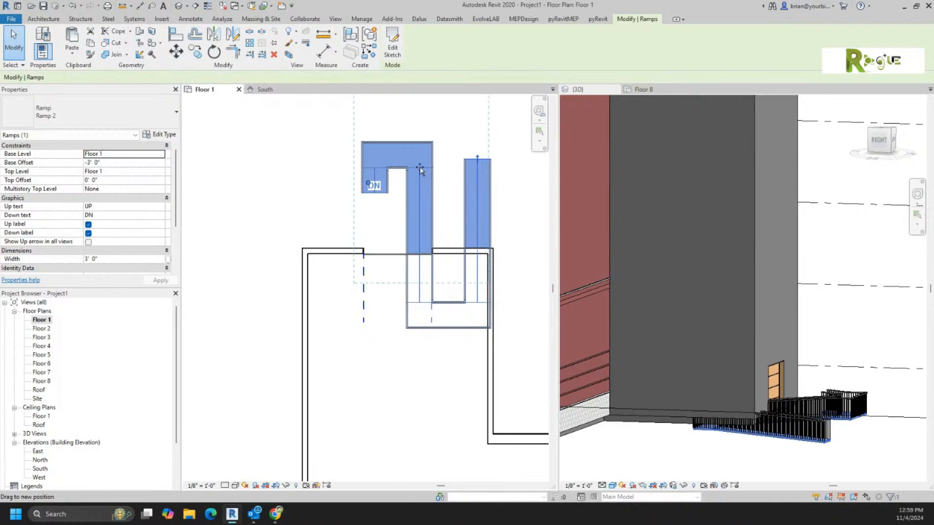
pyautogui.moveTo(422, 165); pyautogui.dragTo(527, 277)
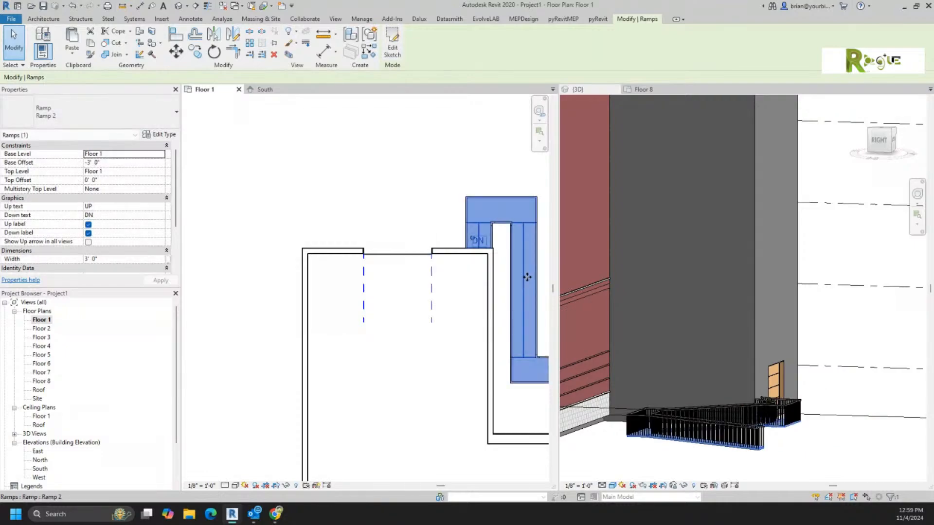
pyautogui.click(766, 479)
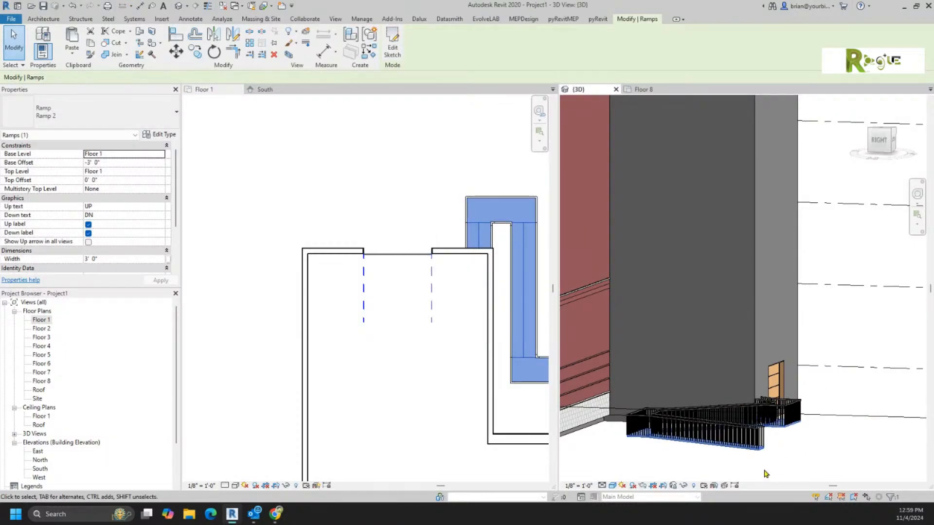
pyautogui.keyDown('shift'); pyautogui.moveTo(761, 468); pyautogui.dragTo(792, 484, button='middle'); pyautogui.keyUp('shift')
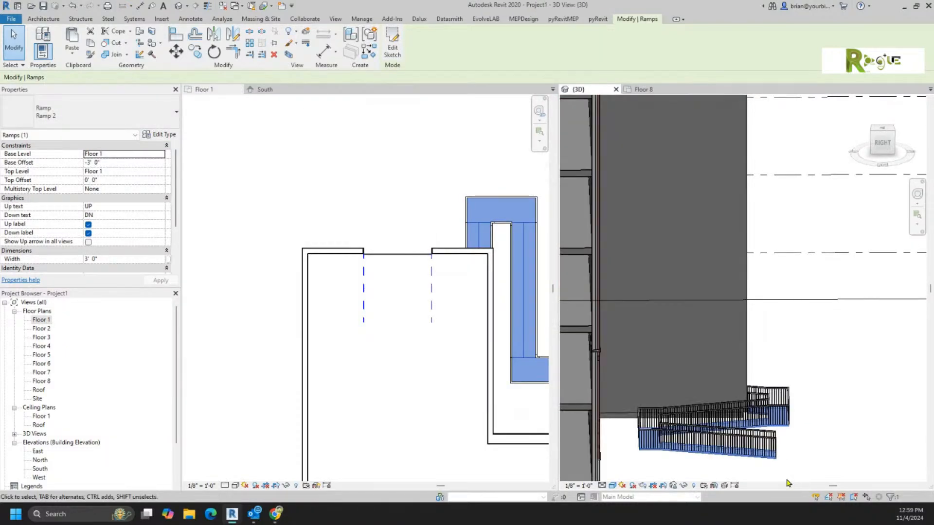
pyautogui.keyDown('shift'); pyautogui.moveTo(885, 465); pyautogui.dragTo(790, 459, button='middle'); pyautogui.keyUp('shift')
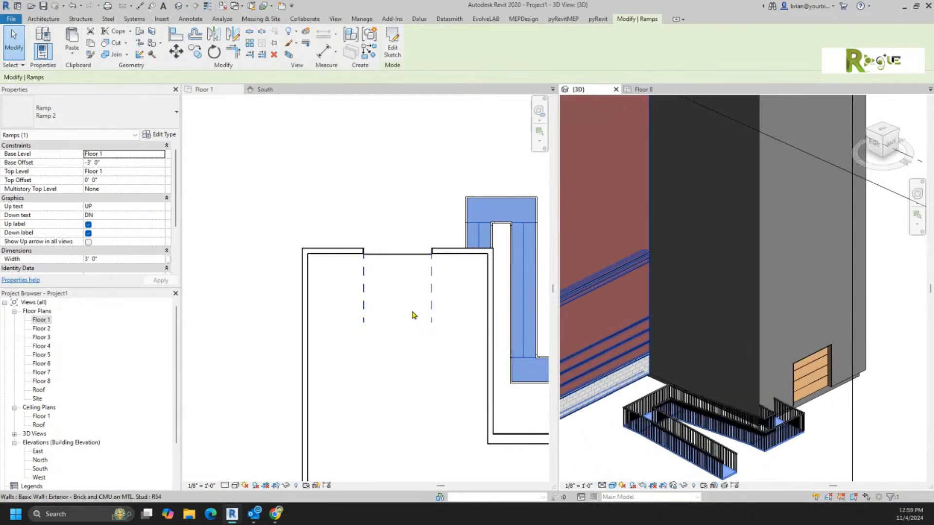
# Place a Single-Flush 30" x 80" door in the north wall at the ramp's upper end.
pyautogui.click(398, 303)
pyautogui.click(398, 302)
pyautogui.click(387, 364)
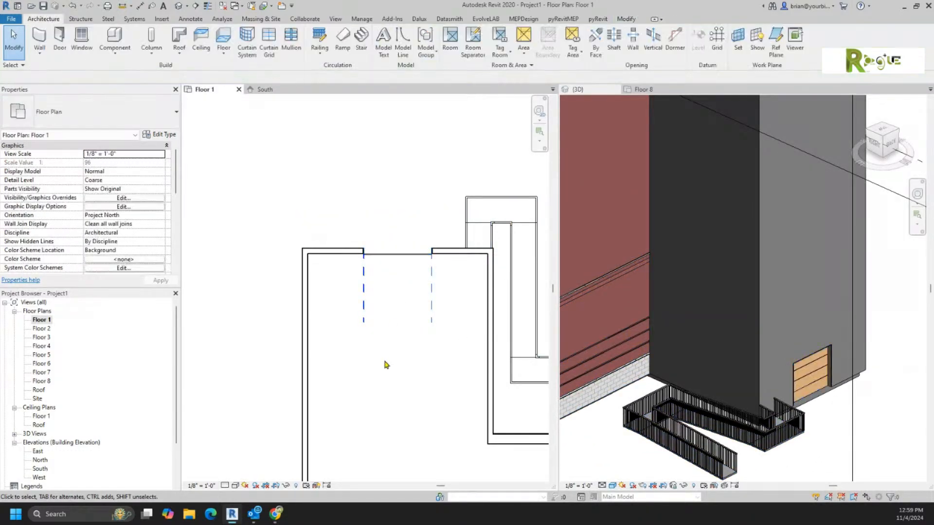
pyautogui.click(59, 35)
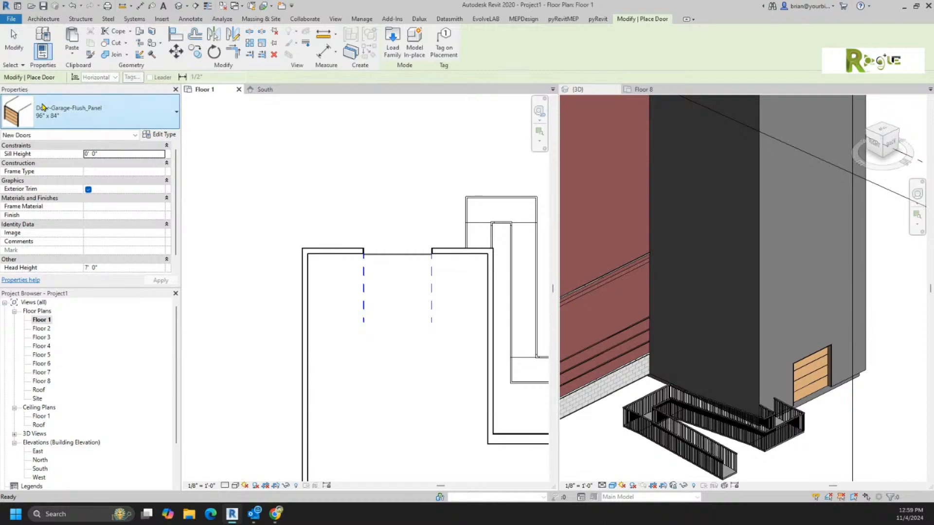
pyautogui.click(68, 115)
pyautogui.click(40, 179)
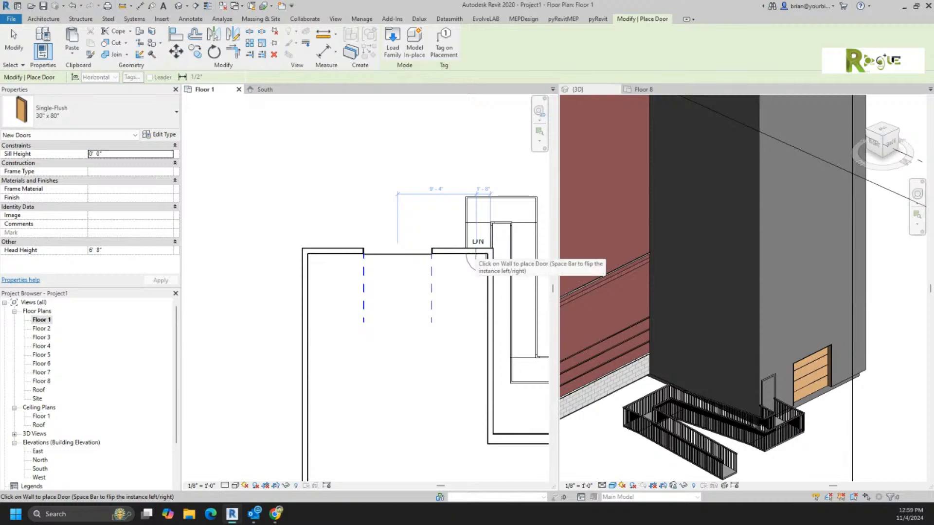
pyautogui.click(479, 261)
pyautogui.press('Escape')
pyautogui.press('Escape')
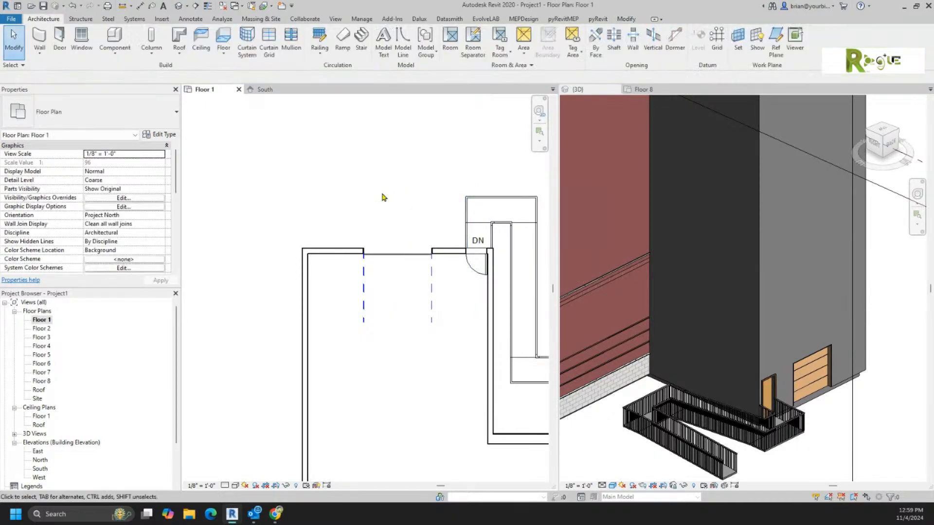
pyautogui.click(342, 40)
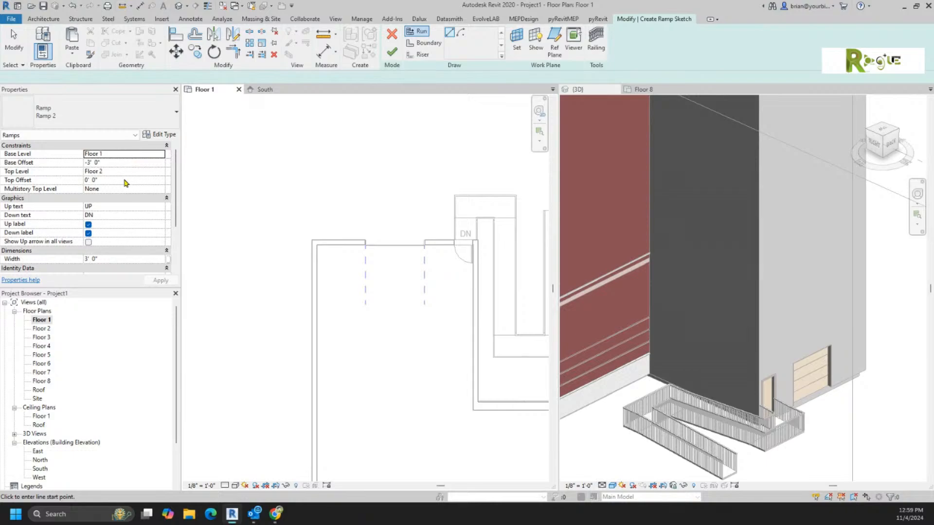
pyautogui.click(148, 173)
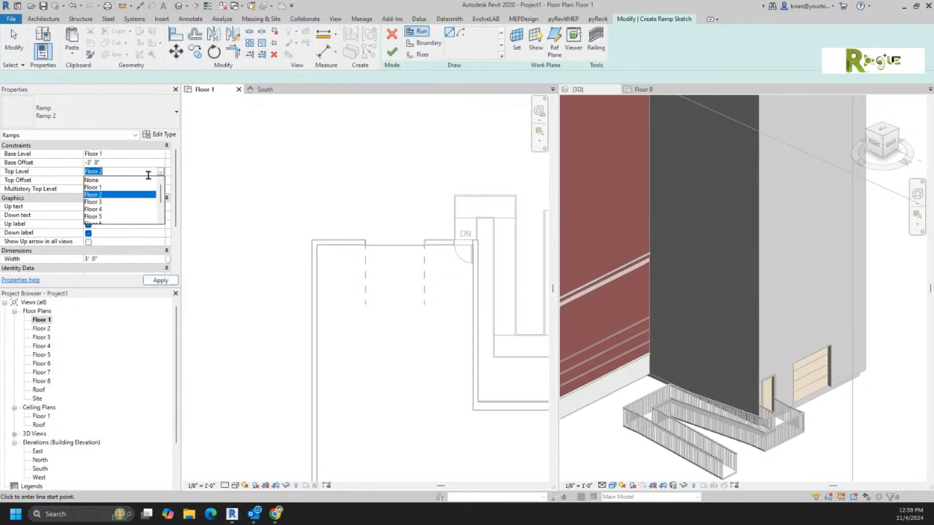
pyautogui.click(91, 188)
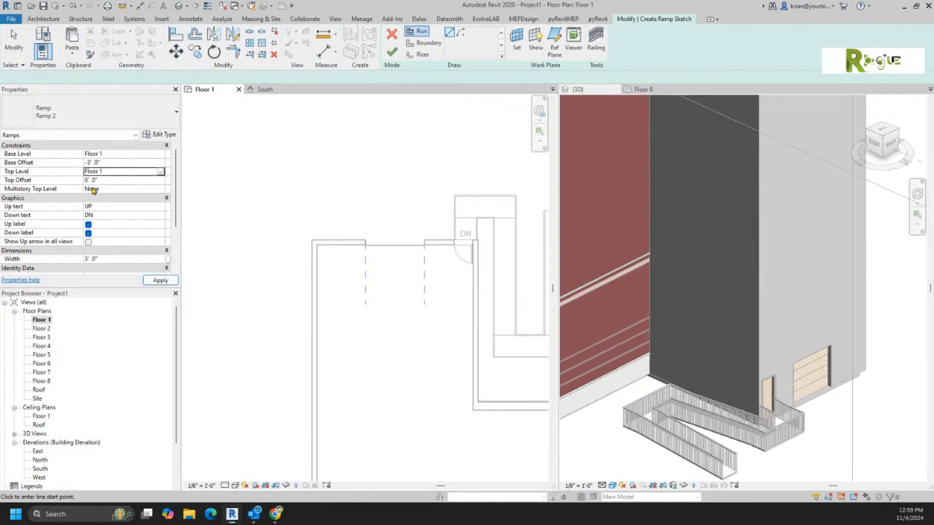
pyautogui.click(253, 162)
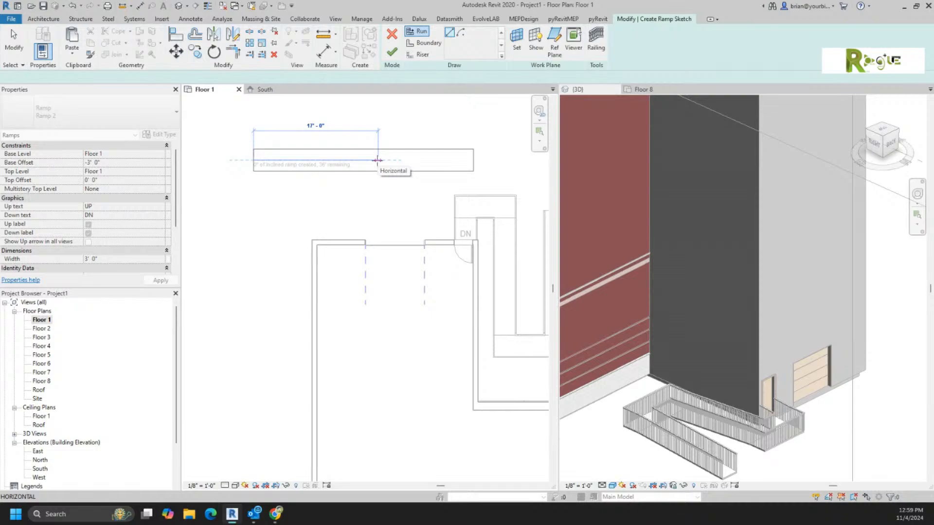
pyautogui.press('Escape')
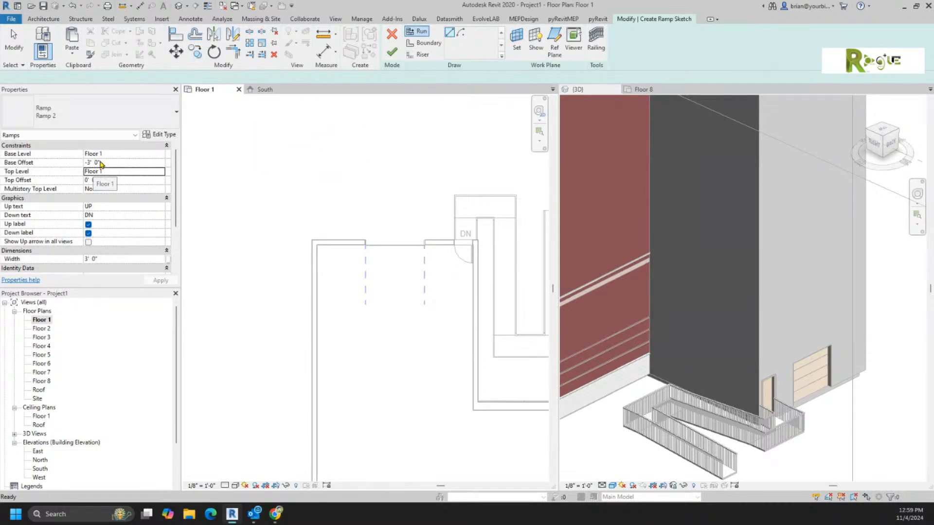
pyautogui.press('Escape')
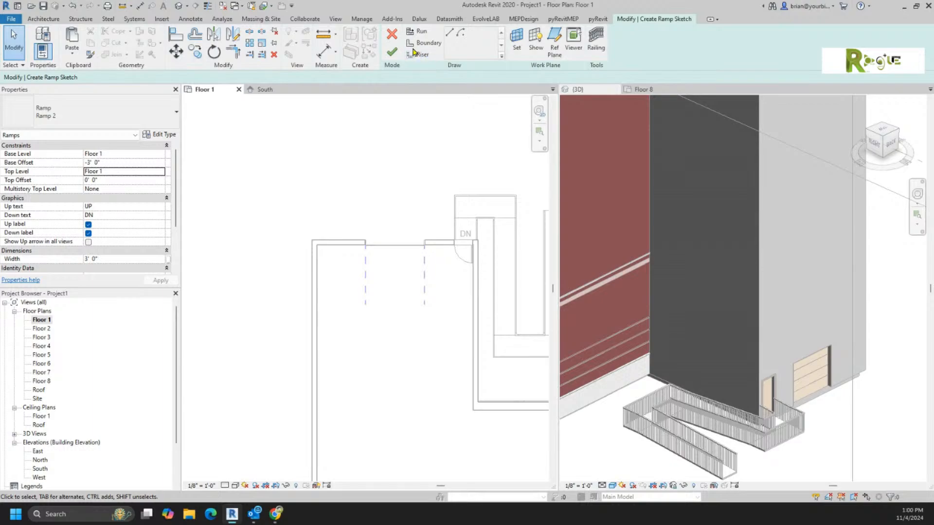
pyautogui.click(392, 34)
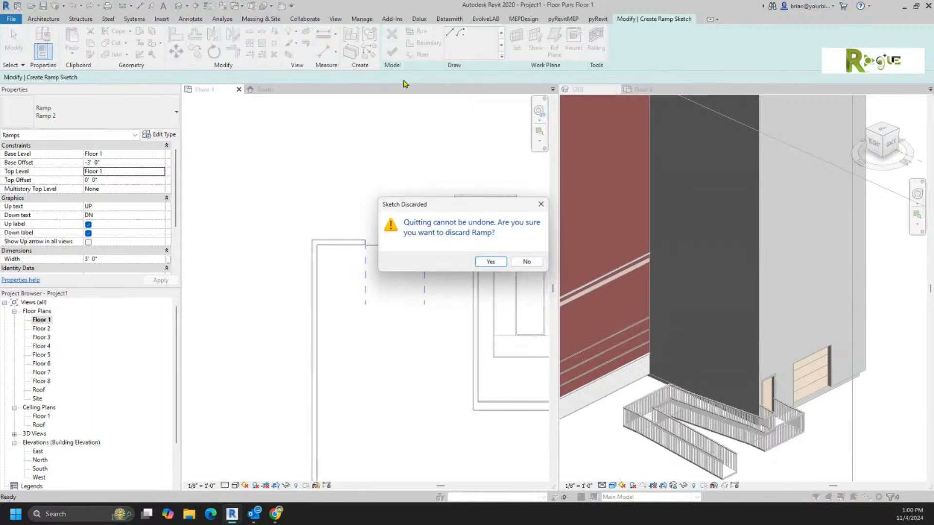
pyautogui.click(491, 262)
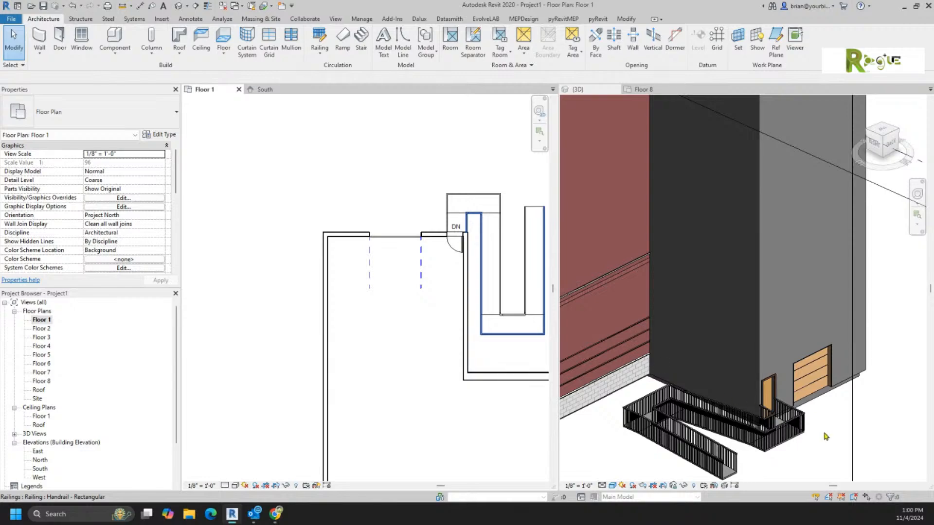
# Examine the ramp and its door against the whole building in the 3D view.
pyautogui.scroll(-4, 796, 458)
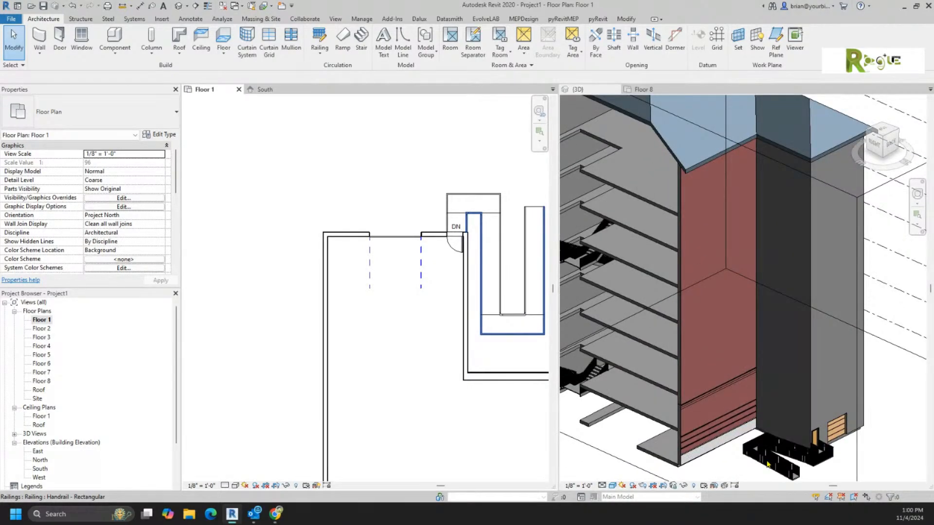
pyautogui.scroll(2, 738, 437)
pyautogui.click(735, 435)
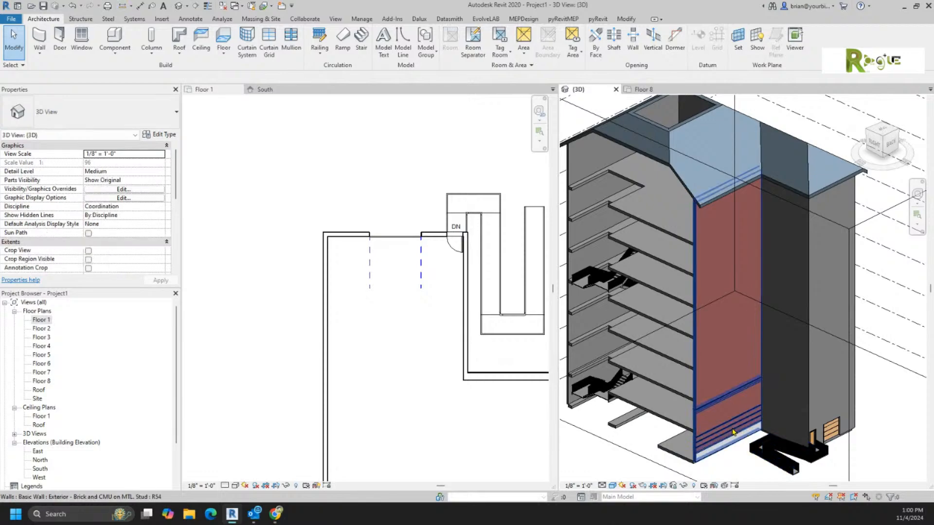
pyautogui.moveTo(761, 449); pyautogui.dragTo(693, 437, button='middle')
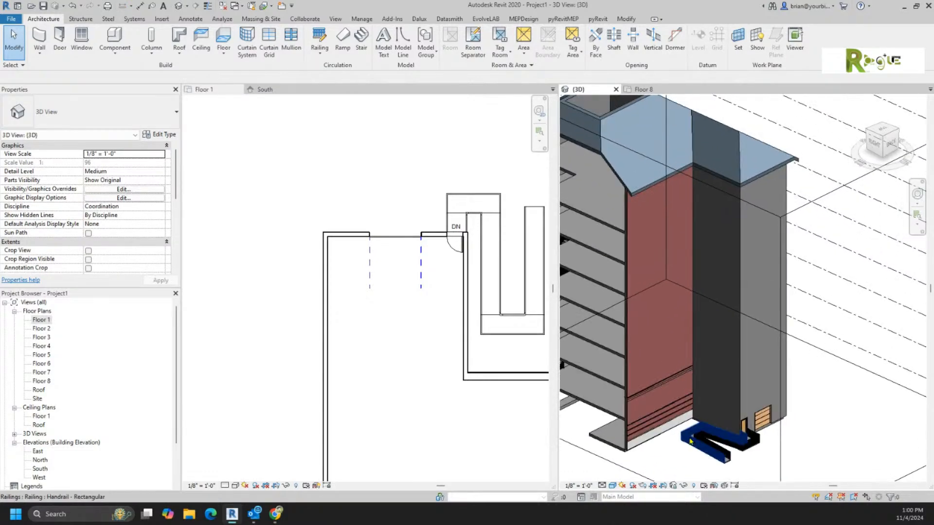
# Sketch an L-shaped railing path on Floor 1 from the building's northwest corner, 13' west and 10' south, and finish it.
pyautogui.scroll(5, 802, 433)
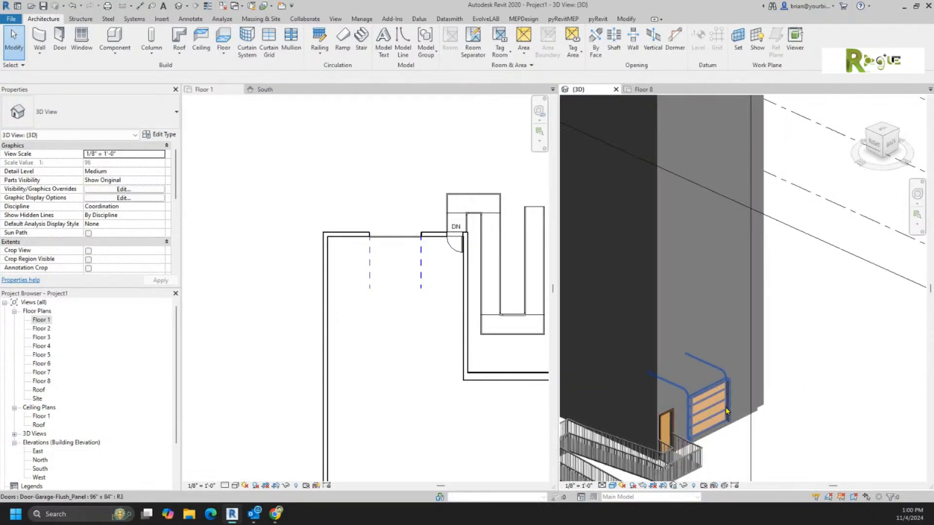
pyautogui.click(409, 270)
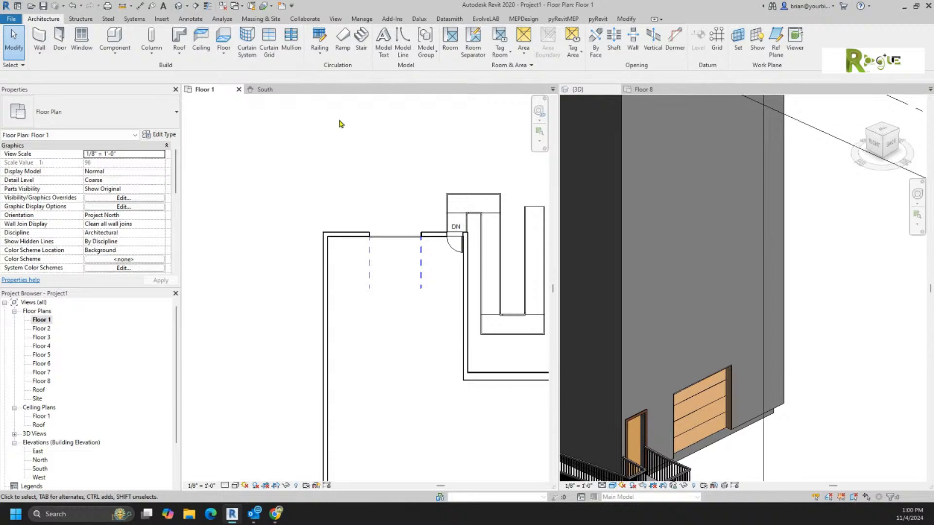
pyautogui.click(320, 41)
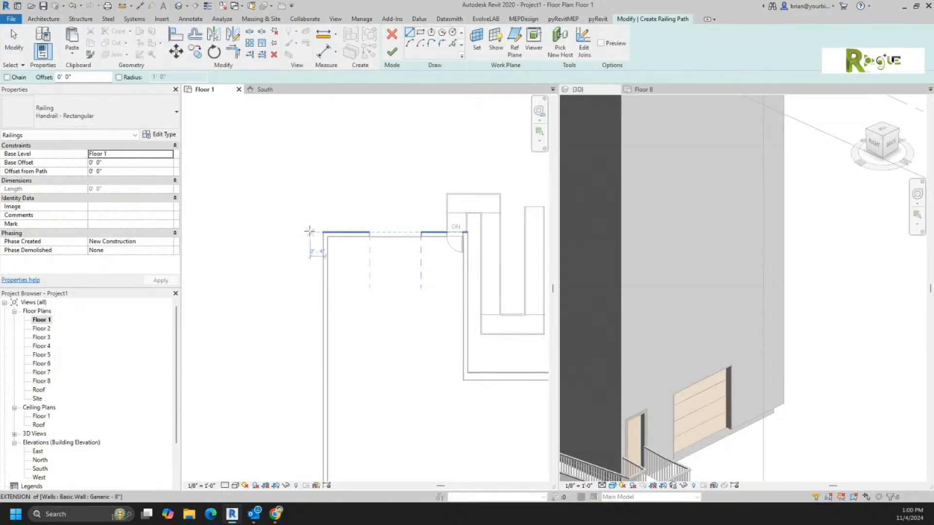
pyautogui.click(323, 233)
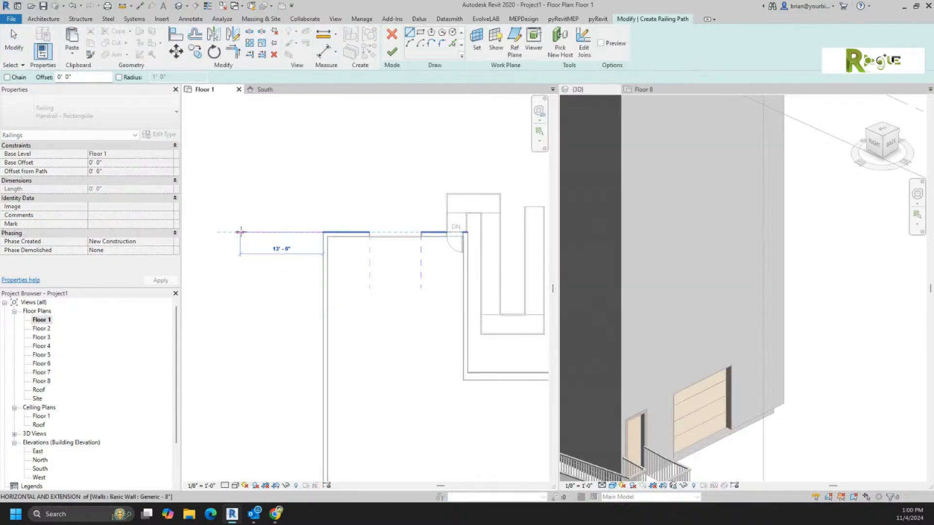
pyautogui.click(240, 232)
pyautogui.click(240, 295)
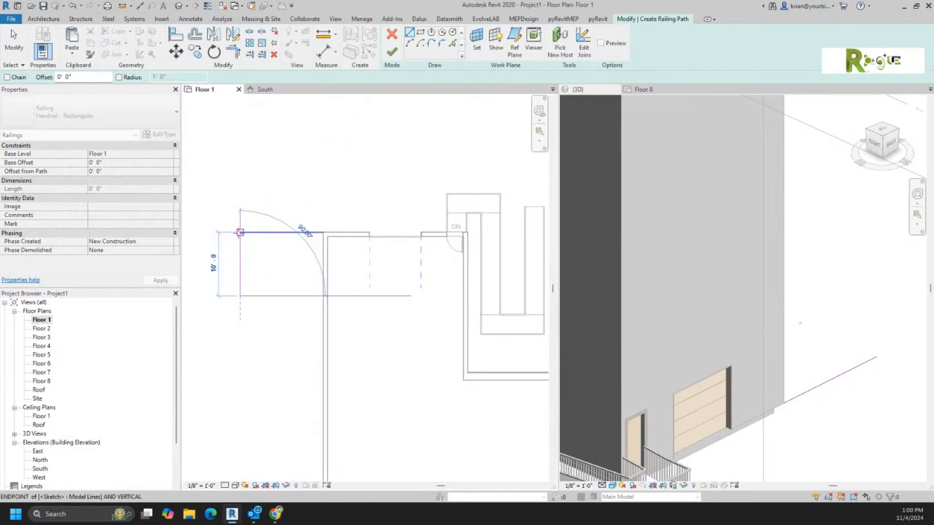
pyautogui.click(240, 233)
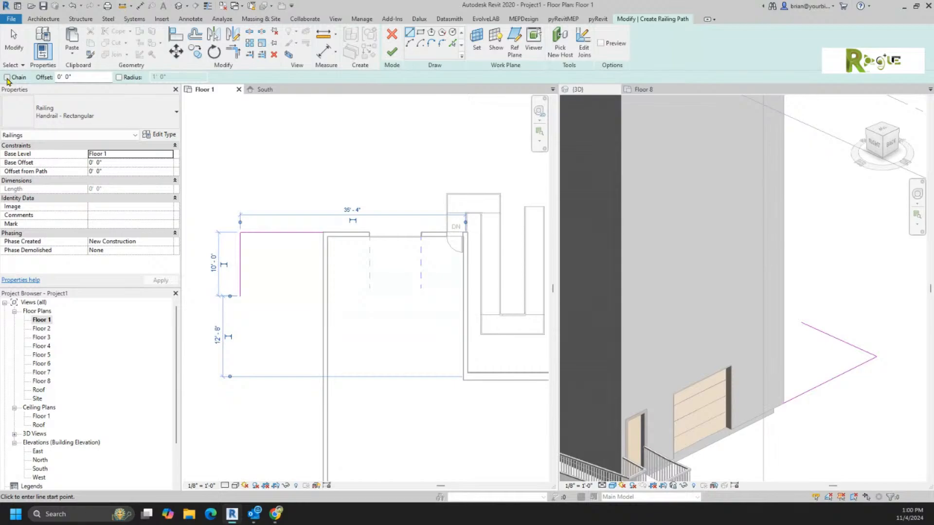
pyautogui.press('Escape')
pyautogui.press('Escape')
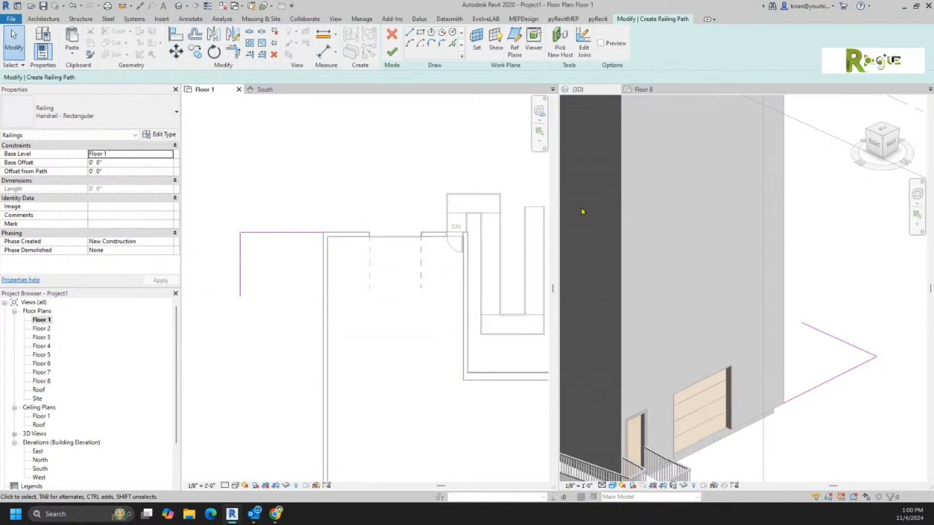
pyautogui.click(392, 59)
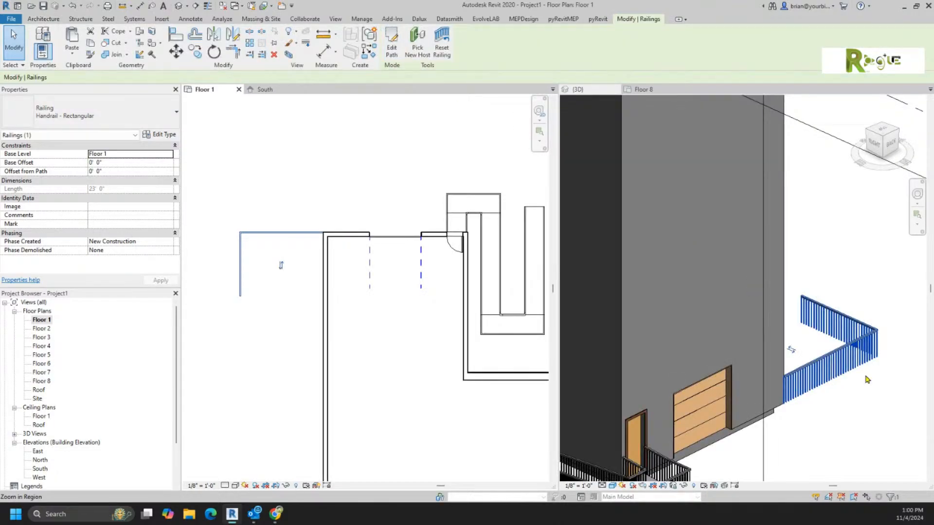
# Change the new railing's type to Handrail - Pipe and check it against the building in 3D.
pyautogui.click(867, 380)
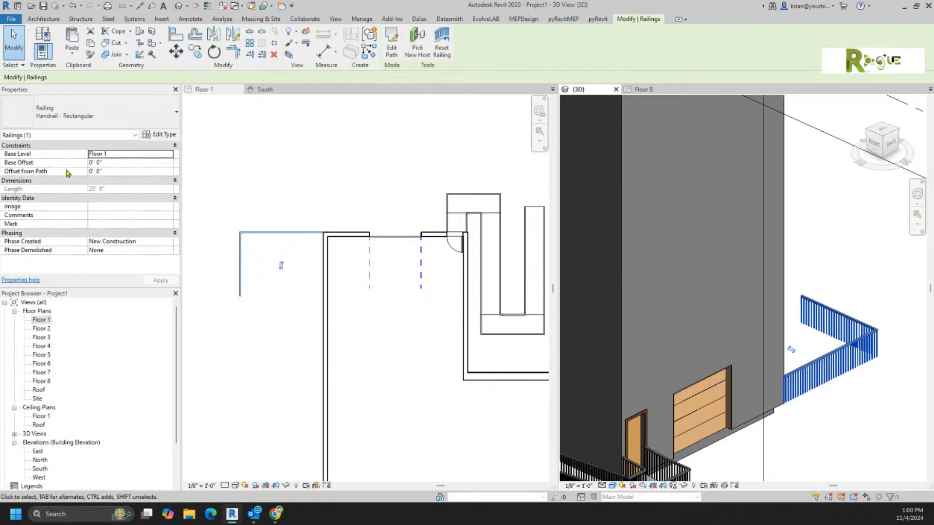
pyautogui.click(85, 115)
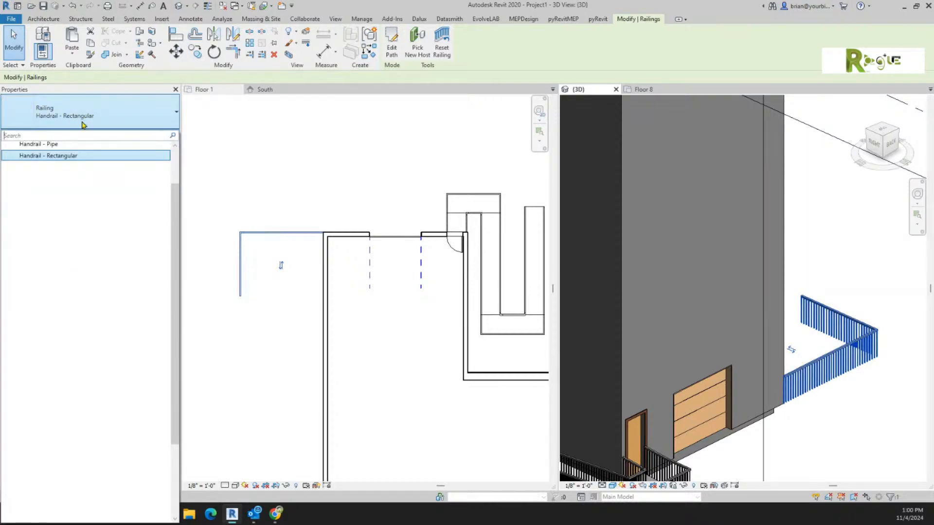
pyautogui.click(67, 144)
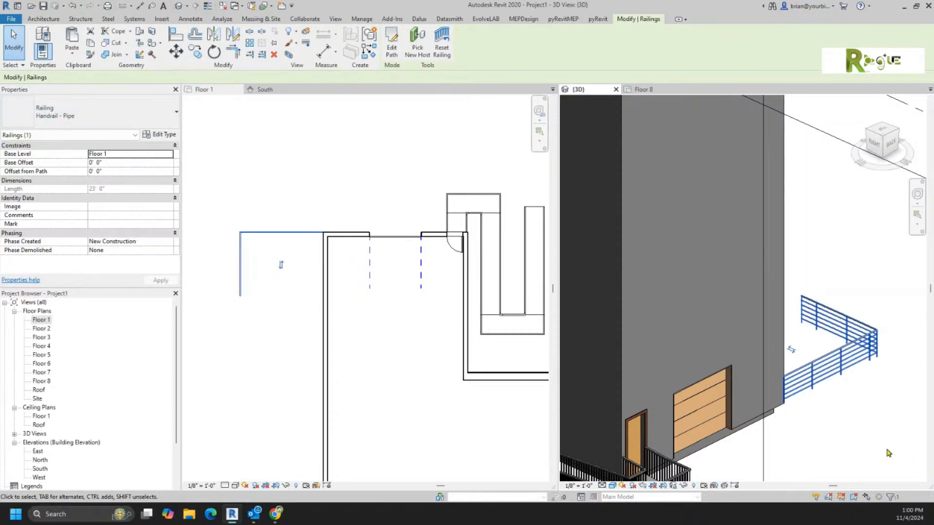
pyautogui.click(870, 441)
pyautogui.scroll(-3, 870, 436)
pyautogui.moveTo(869, 433); pyautogui.dragTo(707, 428, button='middle')
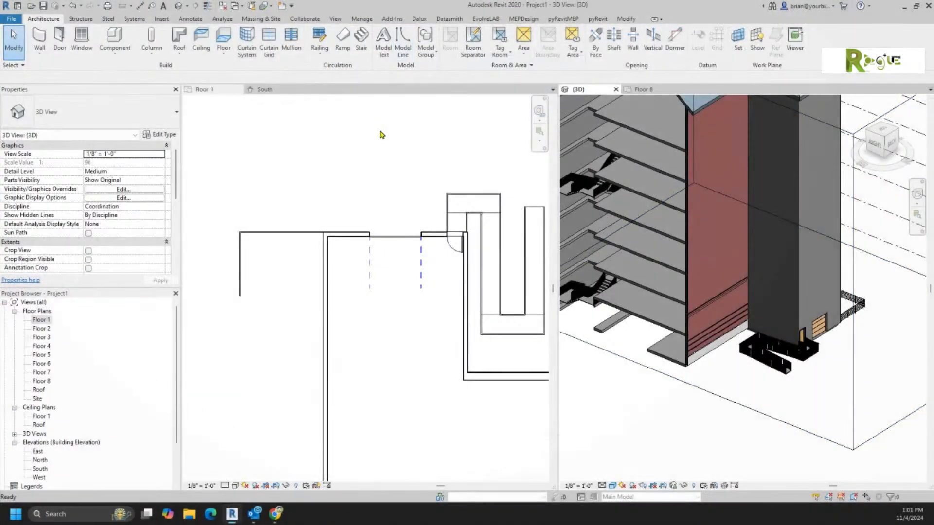
# Start a wall on Floor 1 using the Interior - 4 7/8" Partition (1-hr) type.
pyautogui.scroll(-2, 394, 215)
pyautogui.click(396, 222)
pyautogui.scroll(-1, 356, 238)
pyautogui.moveTo(412, 279); pyautogui.dragTo(360, 257, button='middle')
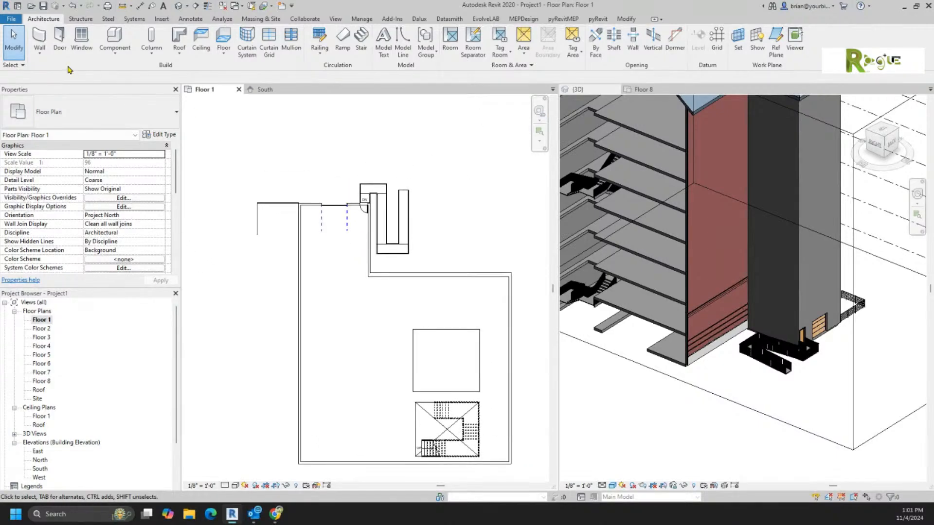
pyautogui.click(44, 40)
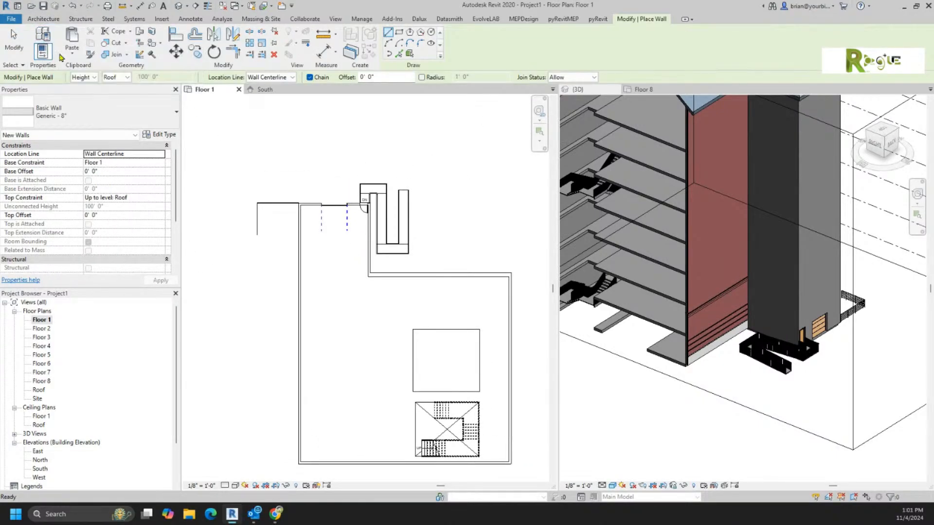
pyautogui.click(68, 114)
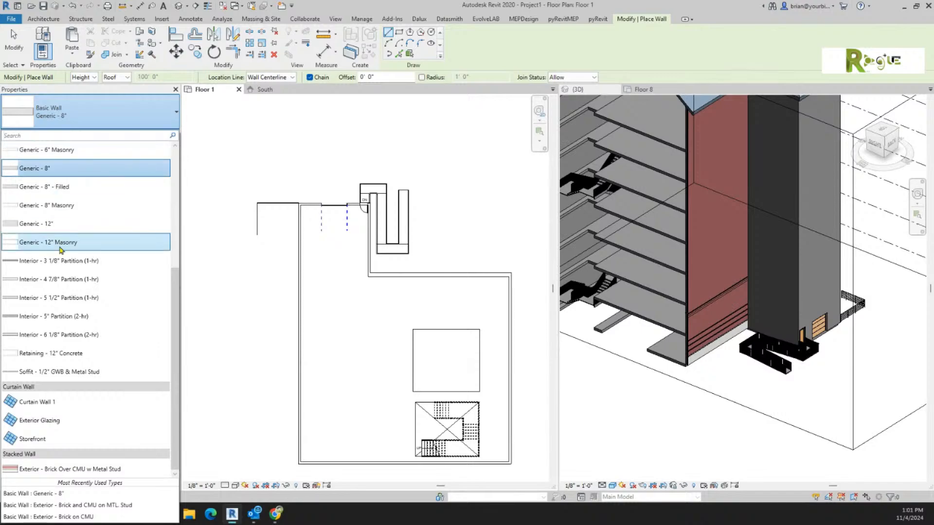
pyautogui.click(72, 280)
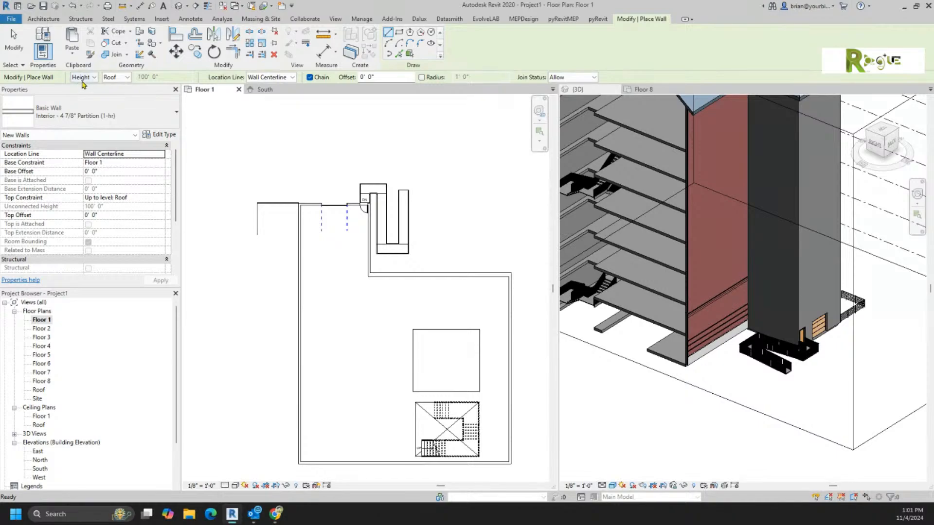
# Make the new walls' height unconnected and set it to 10' 4".
pyautogui.click(93, 78)
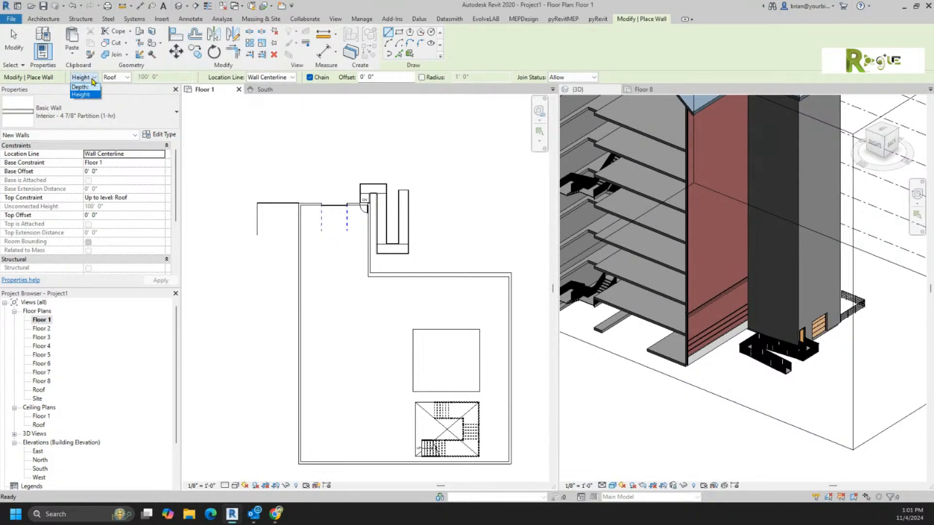
pyautogui.click(93, 79)
pyautogui.click(94, 78)
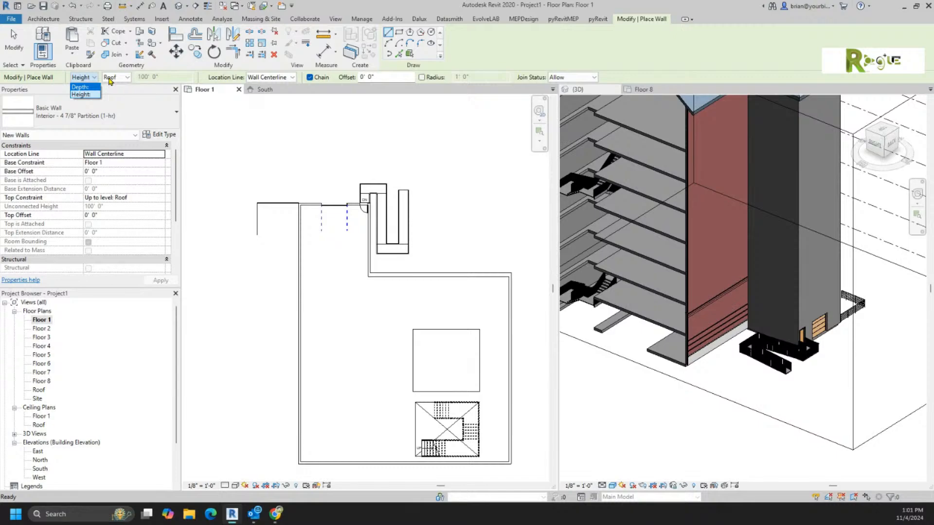
pyautogui.click(110, 80)
pyautogui.click(126, 77)
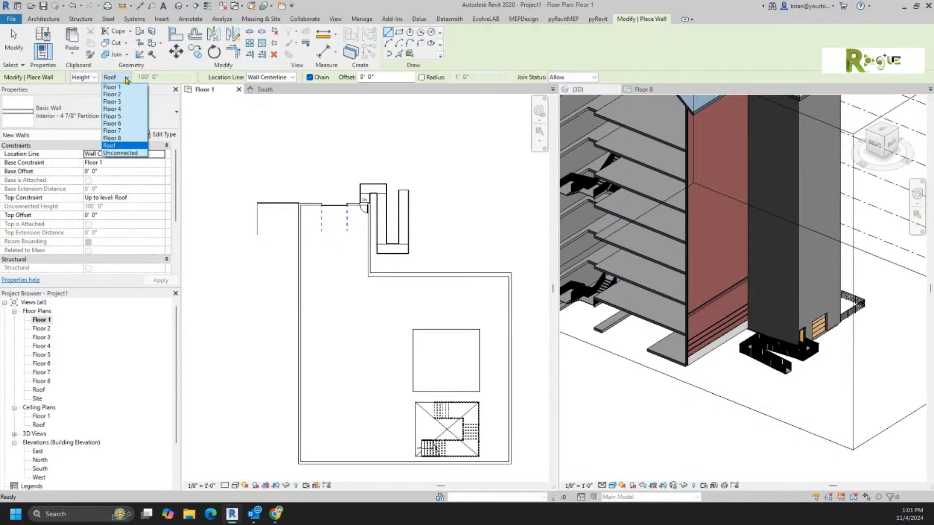
pyautogui.click(120, 153)
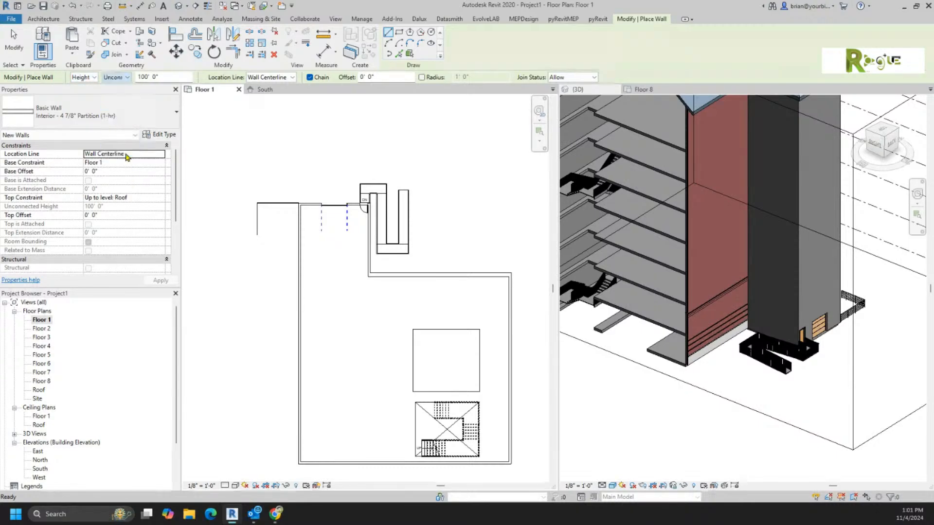
pyautogui.moveTo(166, 75); pyautogui.dragTo(84, 84)
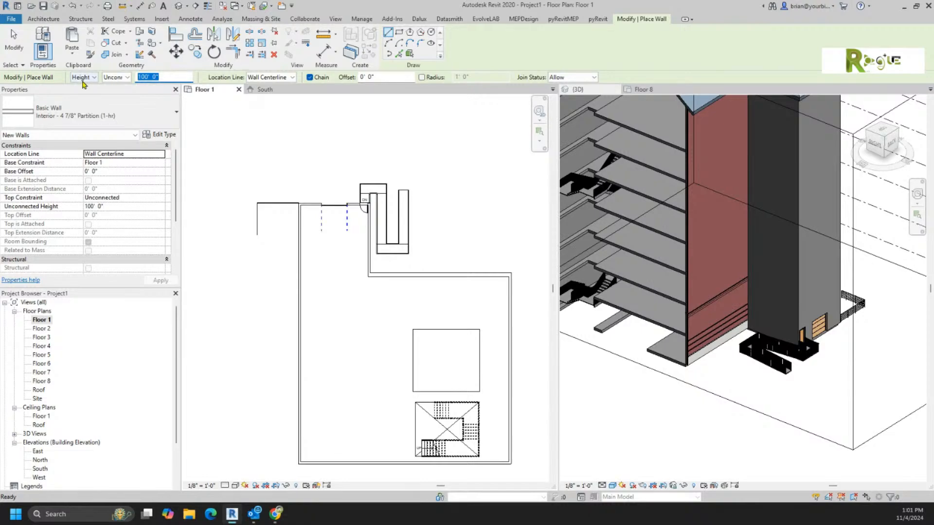
pyautogui.write('10')
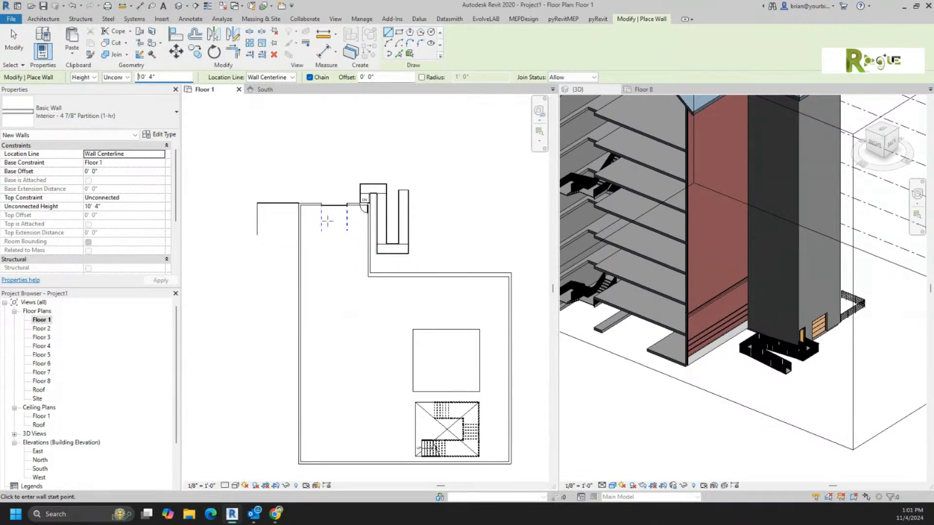
# Draw a partition south from the garage door's west side with a short eastward jog, ending in a 50' southward run.
pyautogui.click(321, 207)
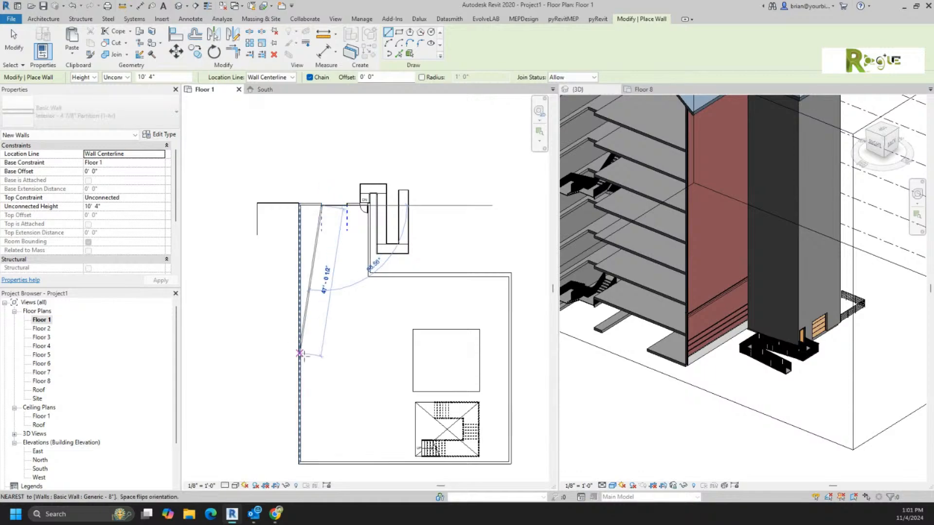
pyautogui.click(328, 252)
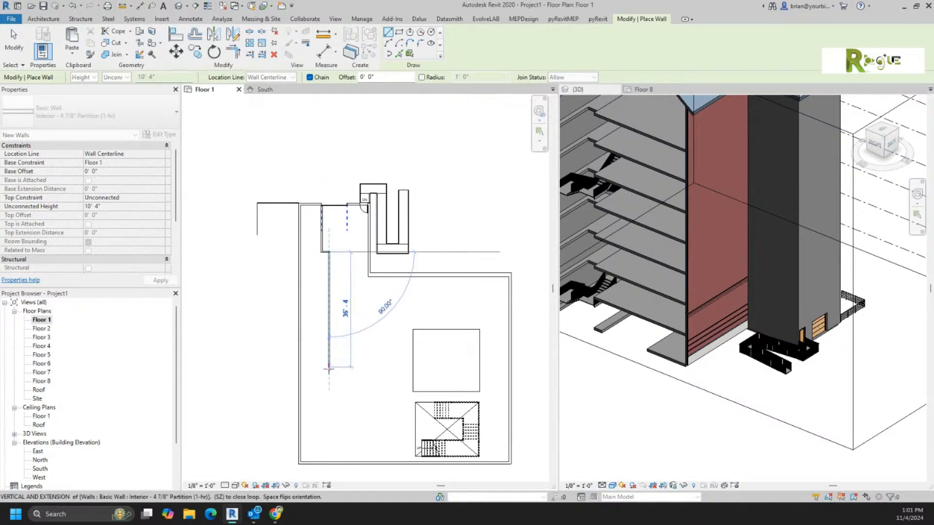
pyautogui.click(330, 410)
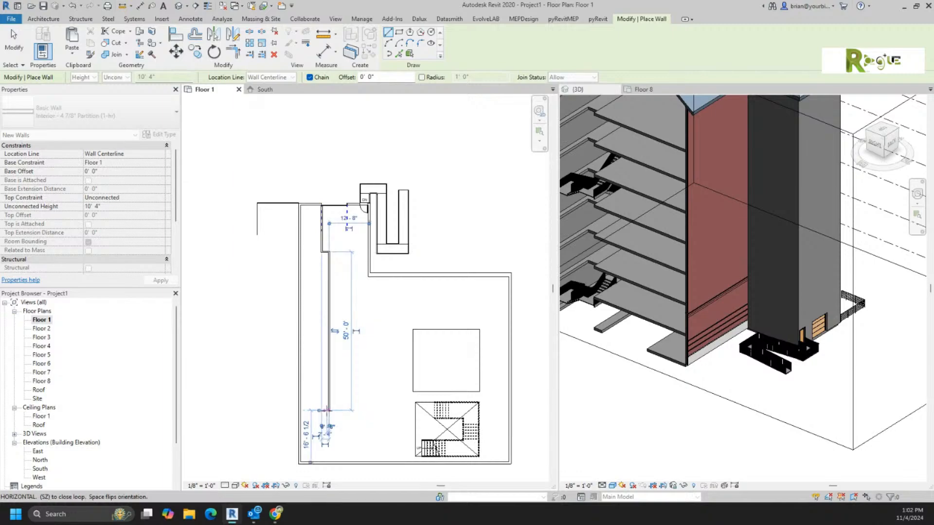
pyautogui.press('Escape')
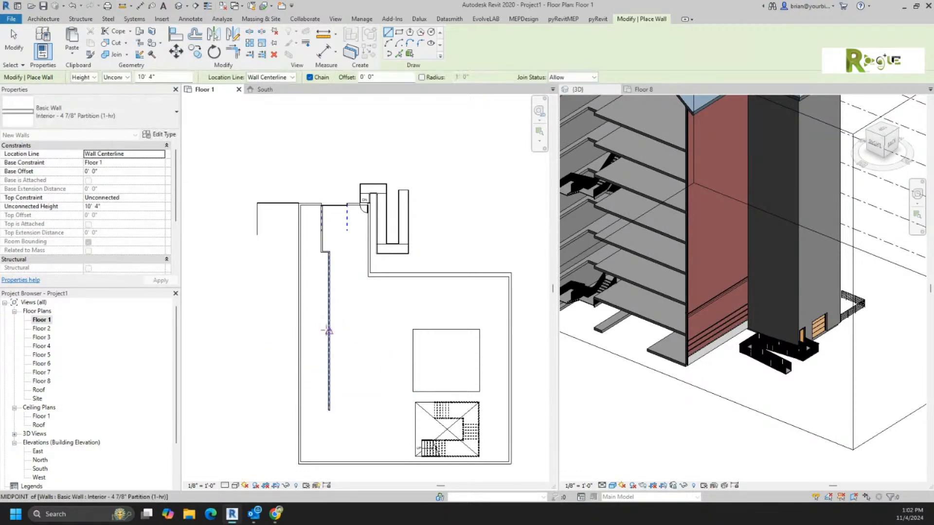
# Draw four cross partitions to the west exterior wall: one at the jog, one at the long run's midpoint, one between them and one farther south.
pyautogui.click(299, 332)
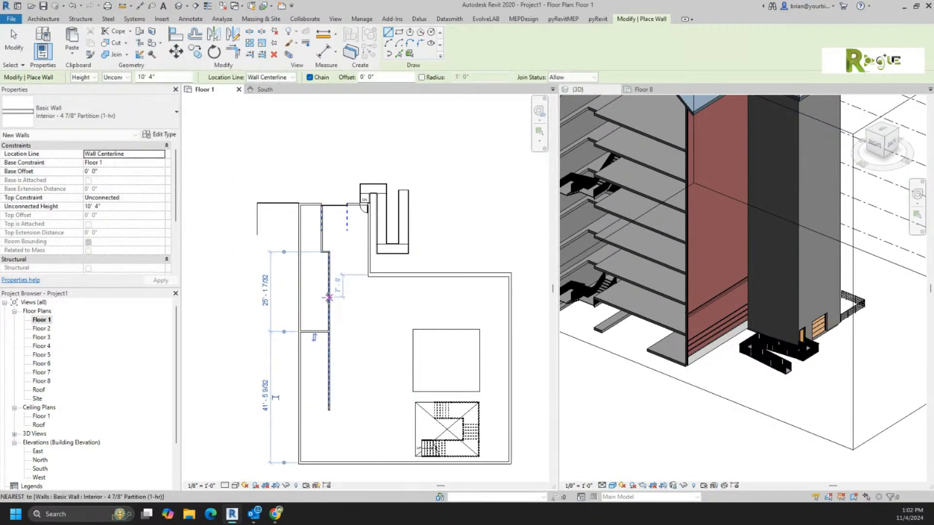
pyautogui.click(330, 295)
pyautogui.click(300, 295)
pyautogui.press('Escape')
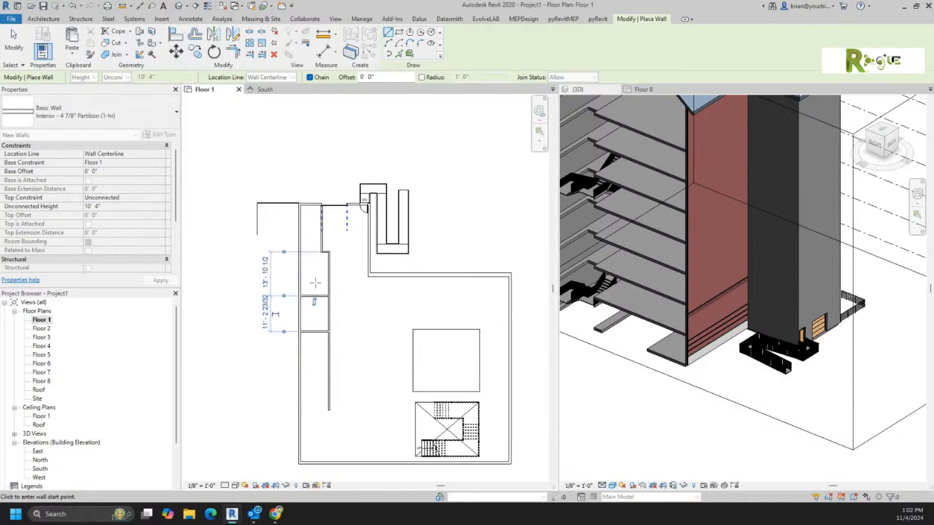
pyautogui.click(321, 252)
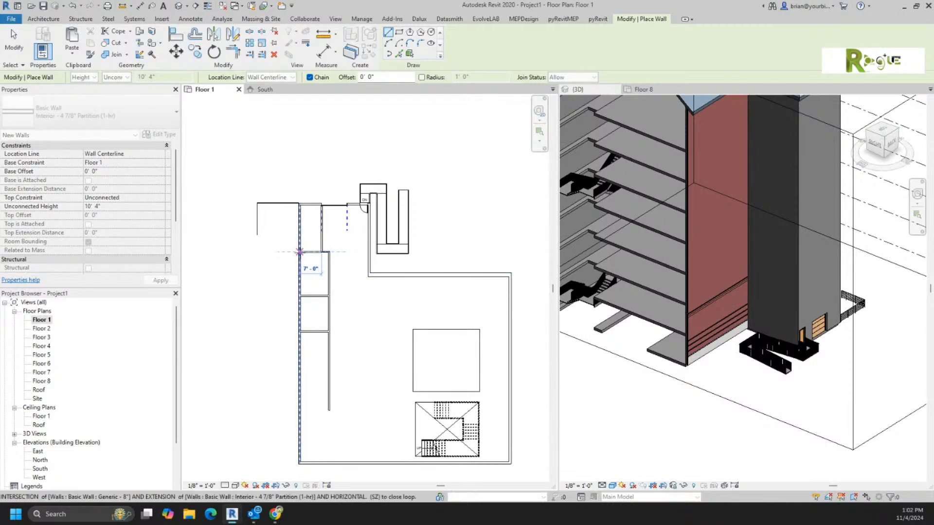
pyautogui.click(299, 252)
pyautogui.press('Escape')
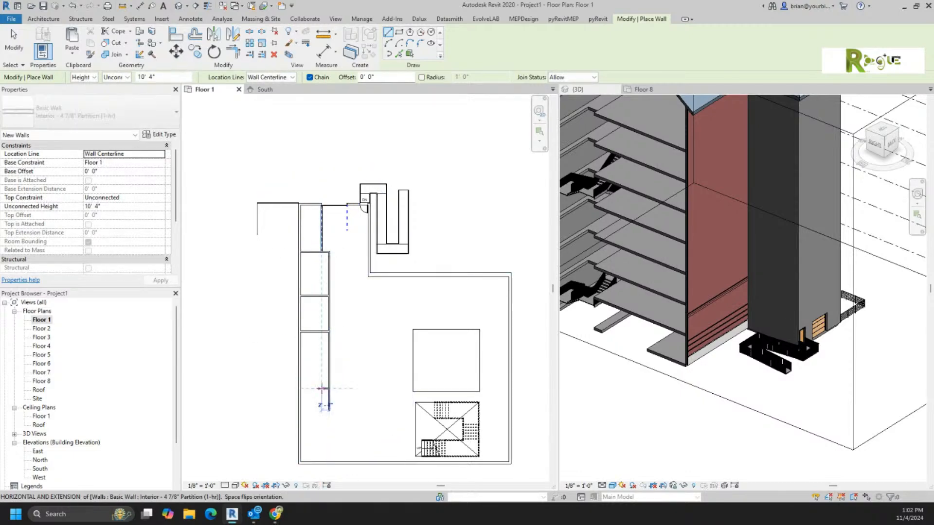
pyautogui.click(329, 388)
pyautogui.press('Escape')
pyautogui.scroll(5, 313, 359)
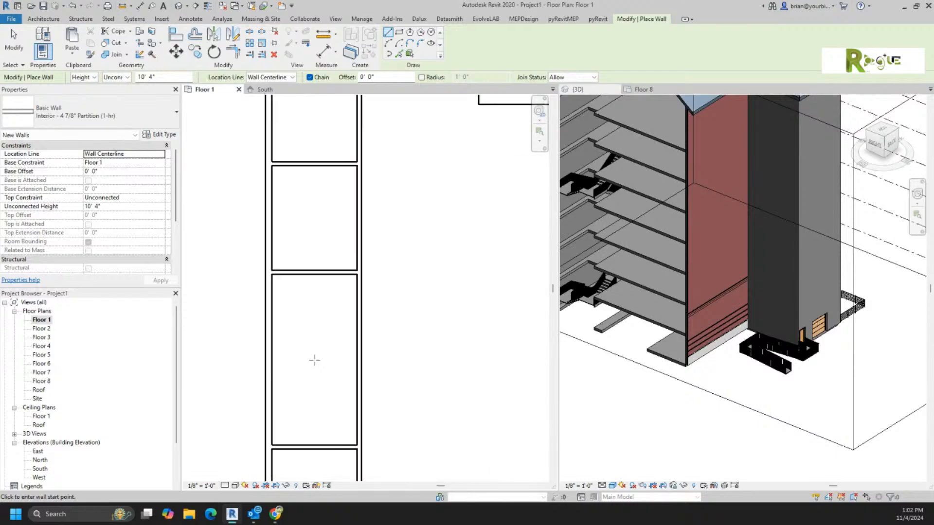
pyautogui.press('Escape')
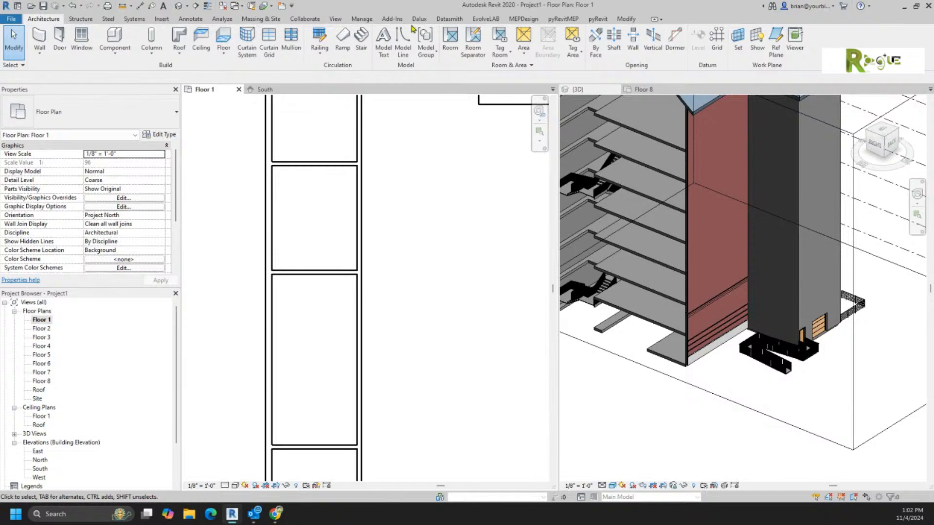
# Split the long north-south partition at a point within the room south of its midpoint cross wall.
pyautogui.click(626, 19)
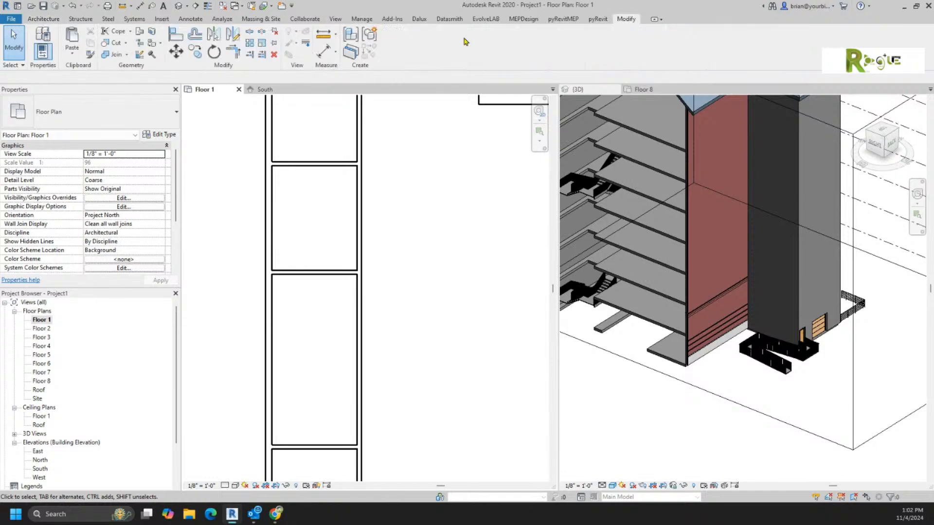
pyautogui.click(249, 31)
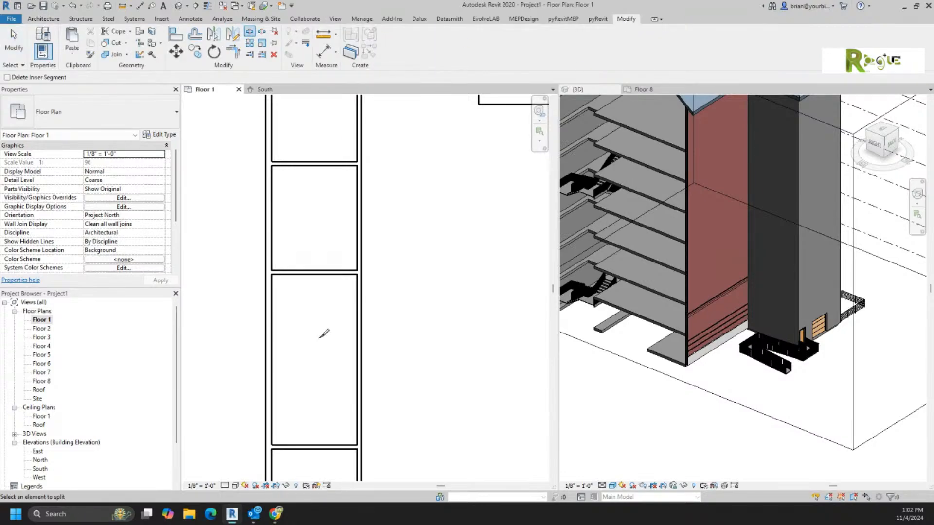
pyautogui.click(366, 375)
pyautogui.press('Escape')
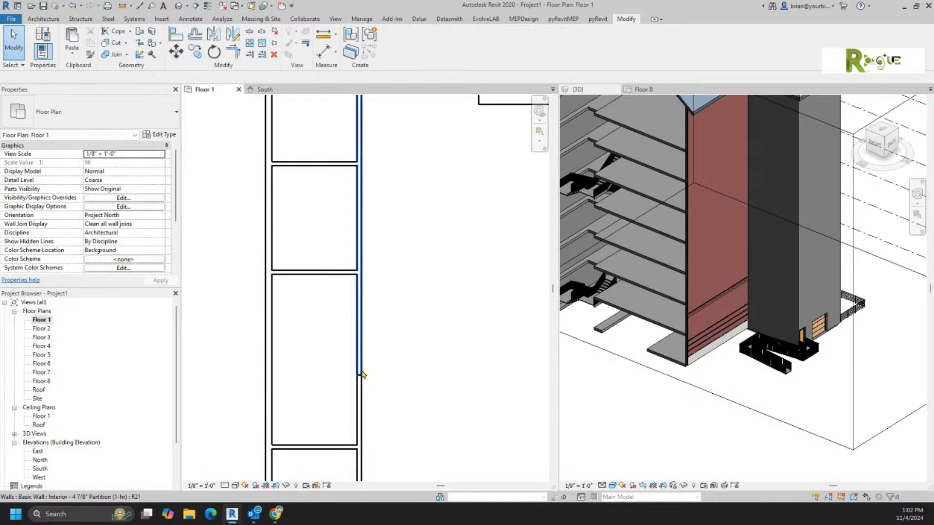
# Shorten both halves of the split partition back to the adjacent cross walls, opening the room's east side.
pyautogui.click(362, 372)
pyautogui.moveTo(360, 376); pyautogui.dragTo(360, 274)
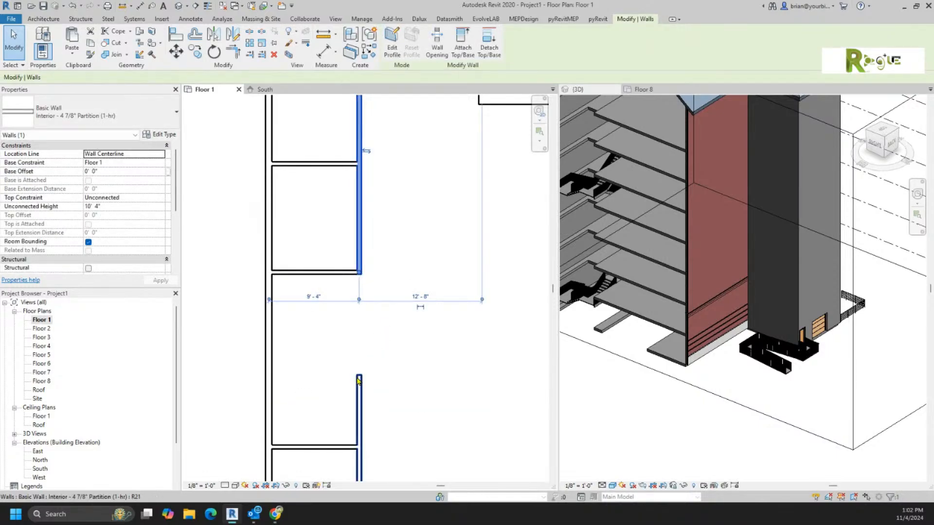
pyautogui.click(357, 380)
pyautogui.moveTo(358, 376); pyautogui.dragTo(359, 406)
pyautogui.press('Escape')
pyautogui.press('Escape')
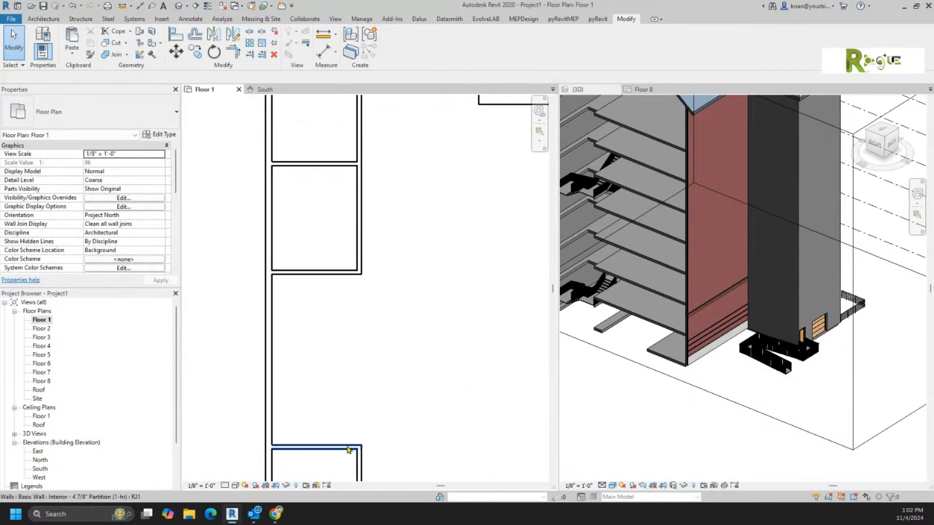
# Extend the two cross walls bounding the opened room eastward past the corridor partition, to a length of 13' 4" each.
pyautogui.click(349, 447)
pyautogui.moveTo(359, 447); pyautogui.dragTo(398, 452)
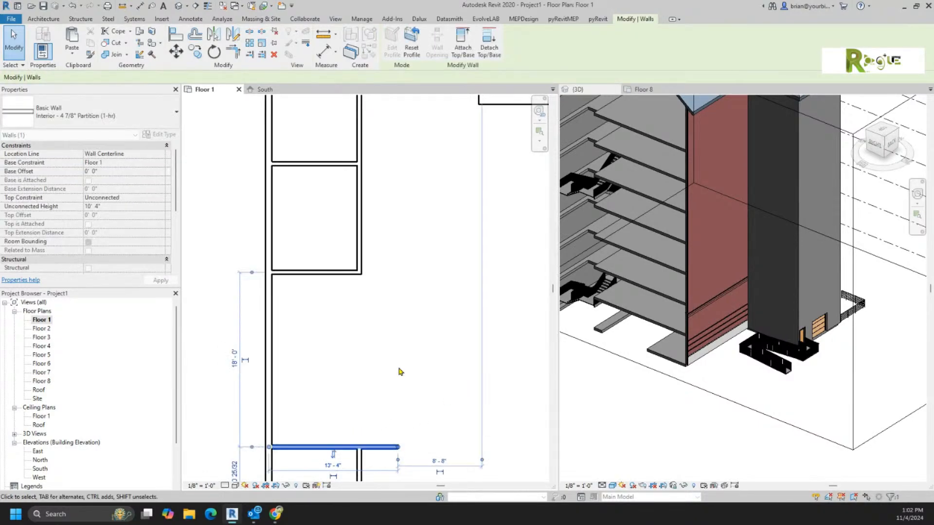
pyautogui.click(352, 273)
pyautogui.moveTo(358, 274); pyautogui.dragTo(399, 273)
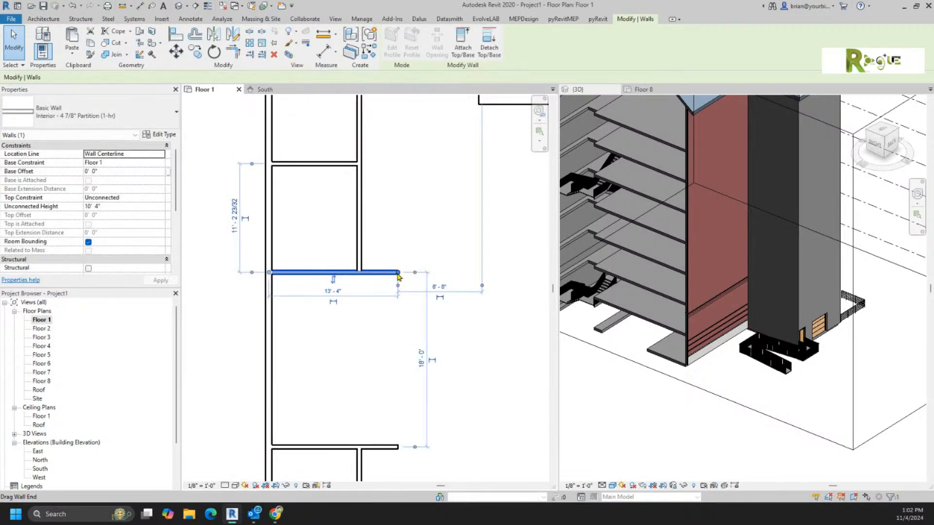
pyautogui.rightClick(398, 276)
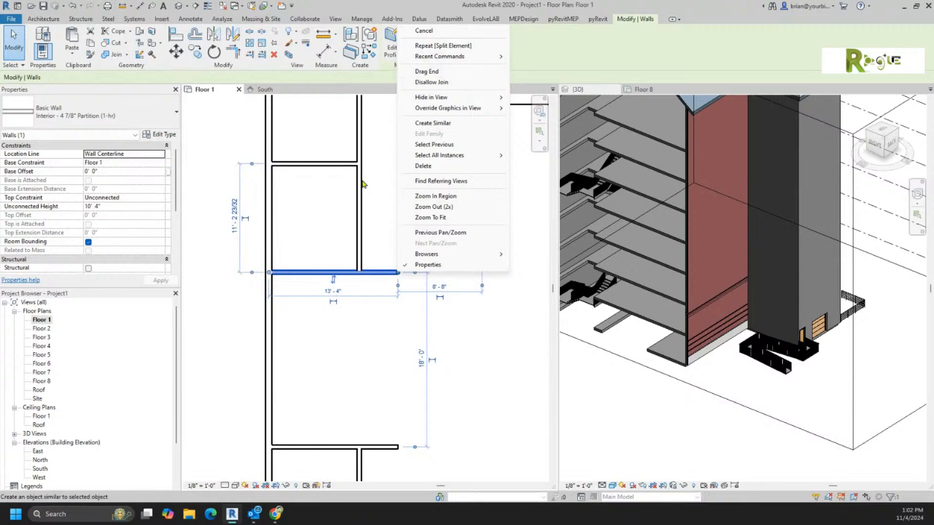
pyautogui.click(378, 349)
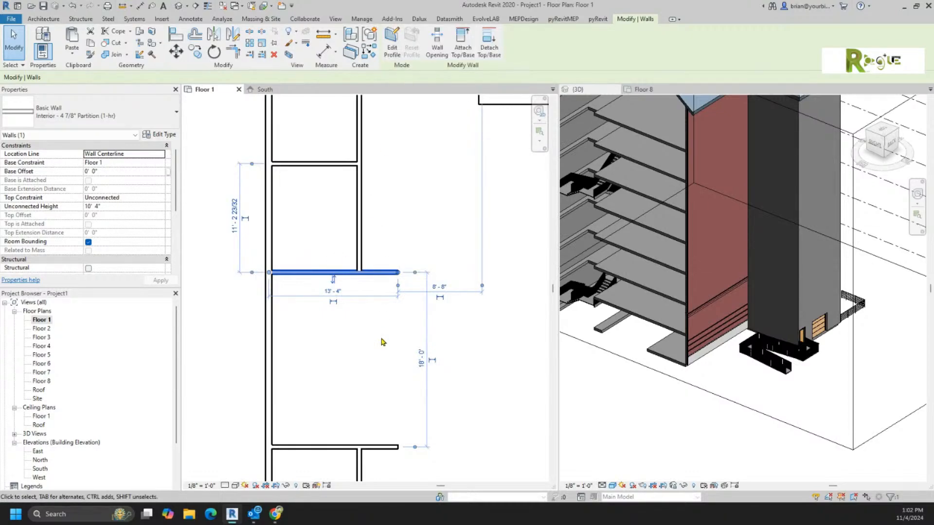
pyautogui.click(382, 331)
# Use Create Similar to draw a matching partition joining the east ends of the two extended cross walls.
pyautogui.click(391, 272)
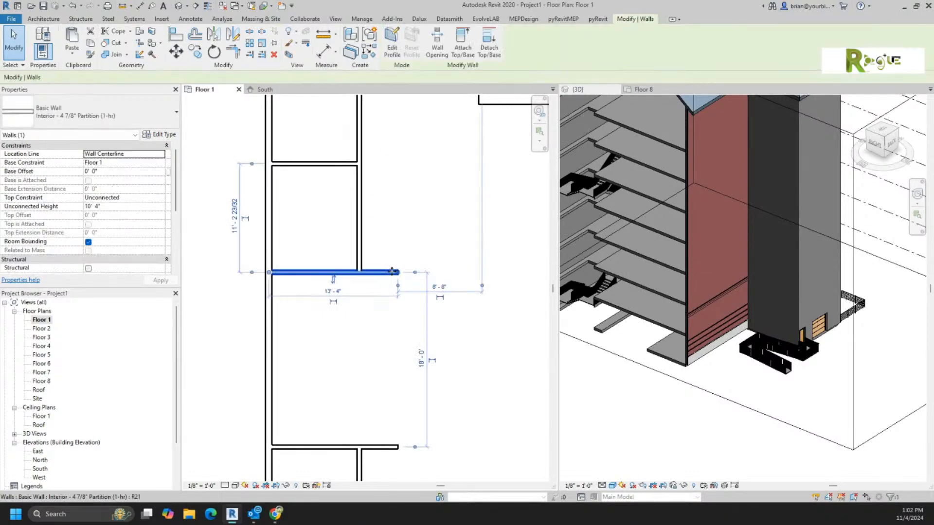
pyautogui.moveTo(391, 271); pyautogui.dragTo(397, 274)
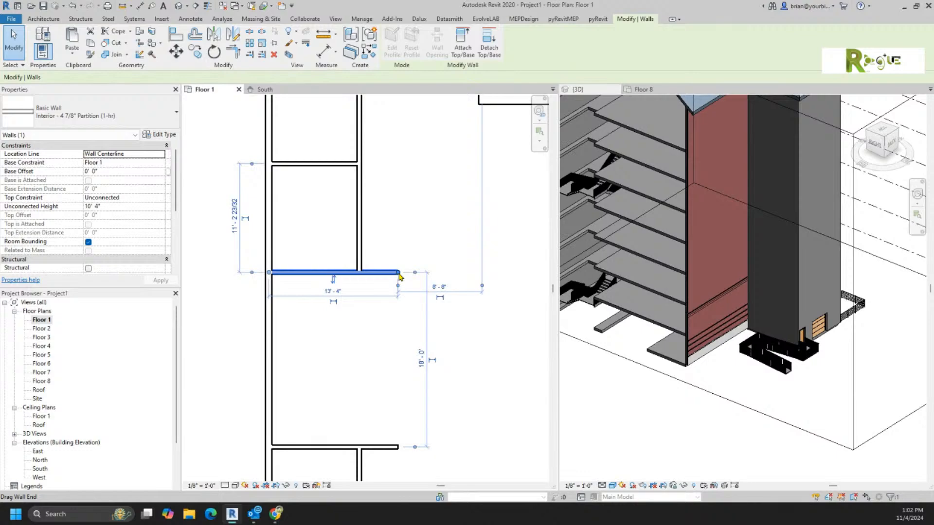
pyautogui.rightClick(400, 276)
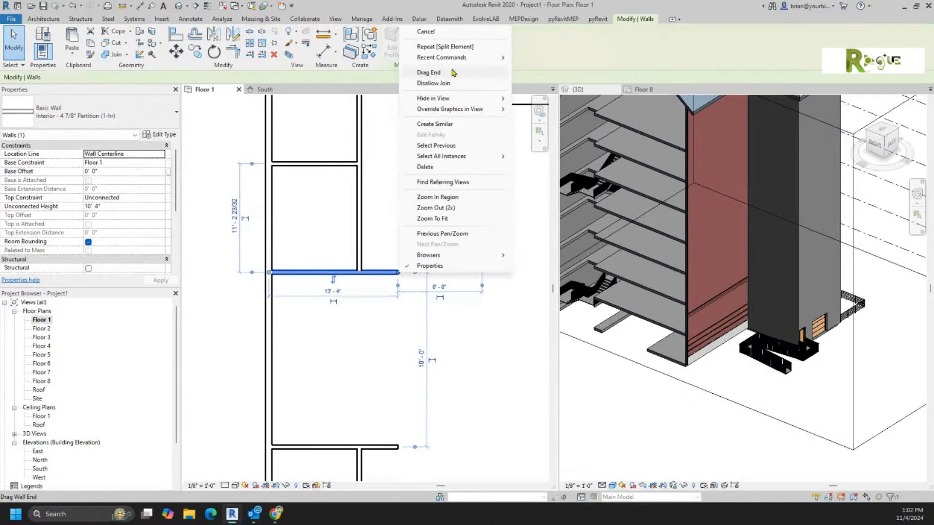
pyautogui.click(447, 124)
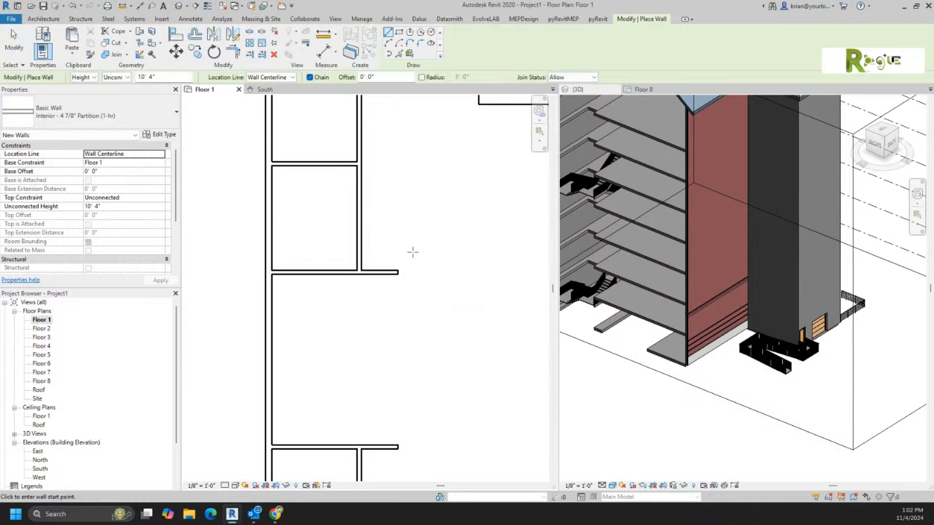
pyautogui.click(398, 272)
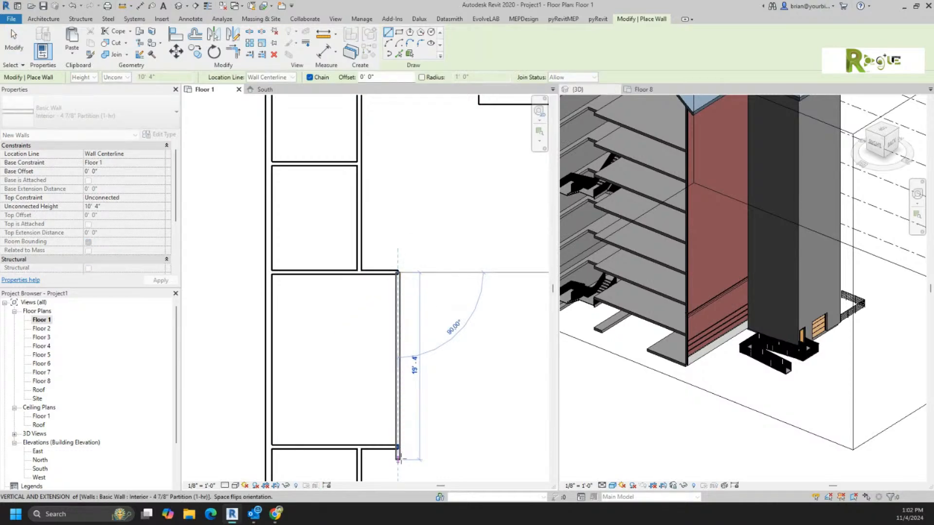
pyautogui.press('Escape')
# Draw a partition east from the widened room's new wall, turning south at the stairs to meet the south exterior wall.
pyautogui.scroll(-2, 459, 386)
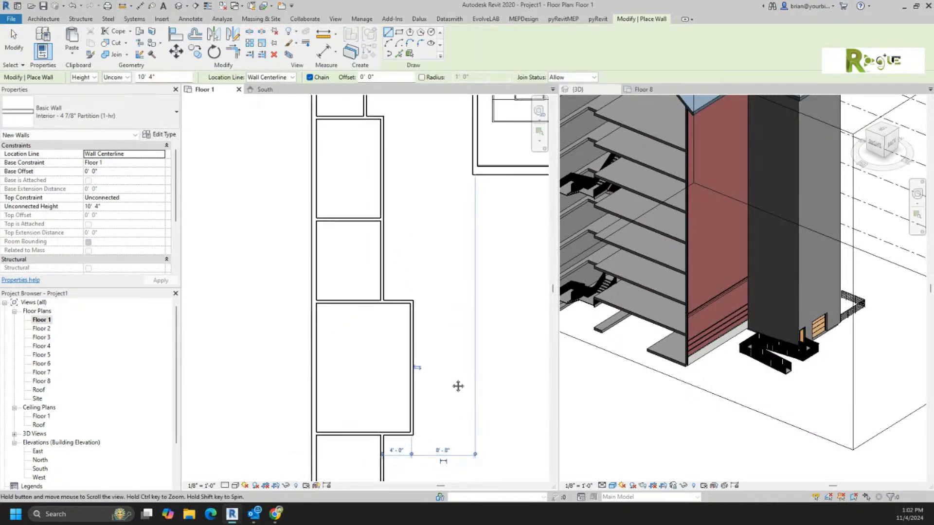
pyautogui.moveTo(458, 386); pyautogui.dragTo(375, 355, button='middle')
pyautogui.click(328, 369)
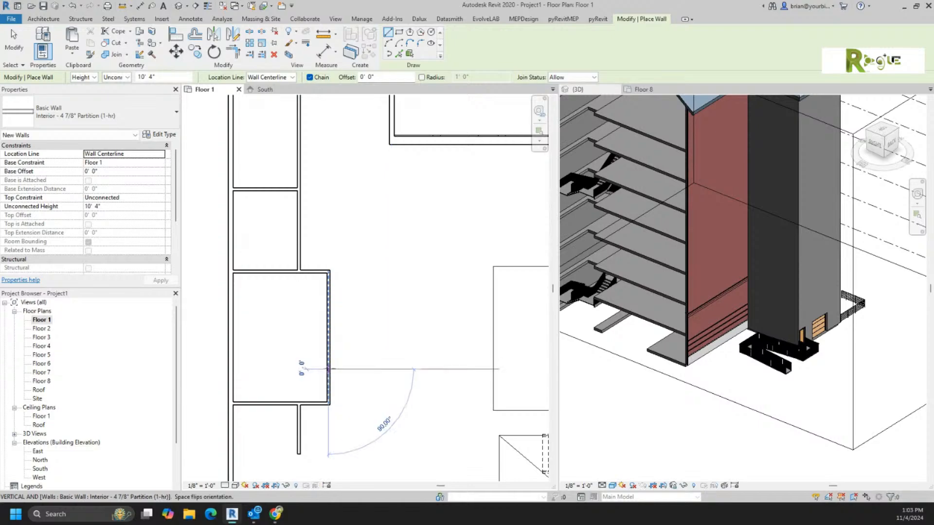
pyautogui.click(472, 369)
pyautogui.moveTo(470, 380); pyautogui.dragTo(480, 290, button='middle')
pyautogui.scroll(-1, 465, 418)
pyautogui.moveTo(469, 392); pyautogui.dragTo(478, 312, button='middle')
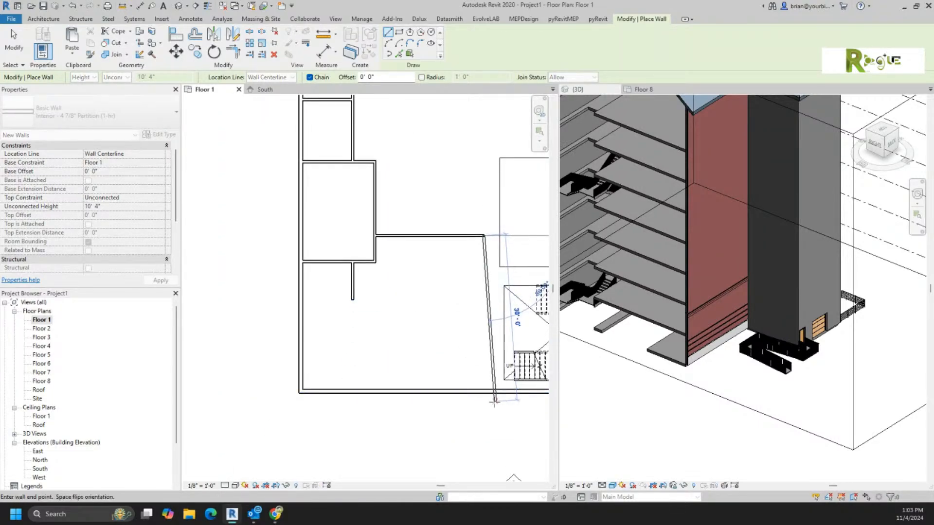
pyautogui.press('Escape')
pyautogui.press('Escape')
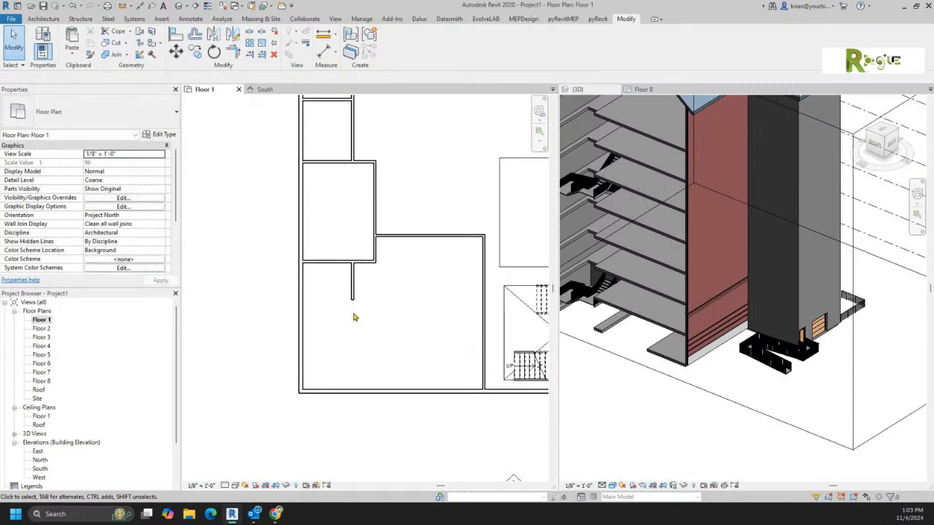
# Extend the short stub partition below the widened room south to the exterior wall.
pyautogui.click(353, 300)
pyautogui.moveTo(353, 301); pyautogui.dragTo(353, 390)
pyautogui.click(363, 415)
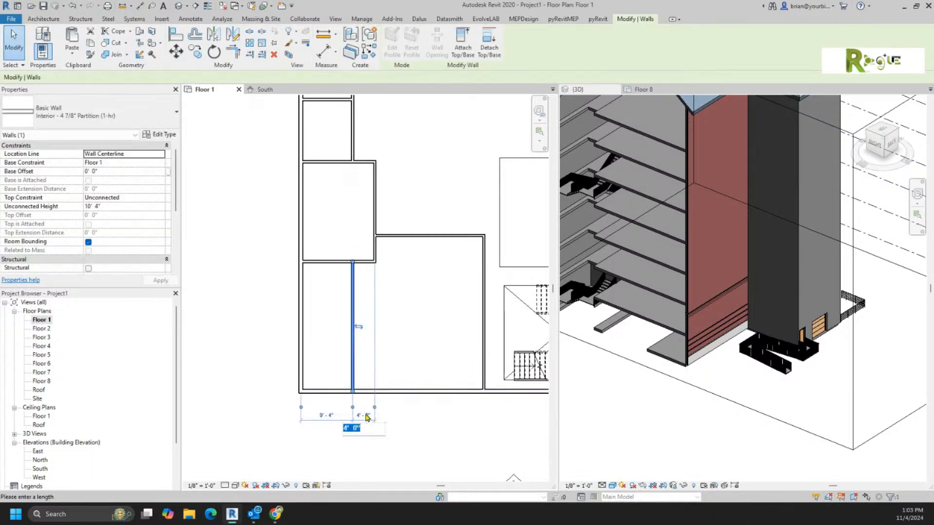
pyautogui.click(441, 434)
pyautogui.click(441, 432)
# Place tagged rooms in the small west room, the widened room, the narrow southwest room and the large room beside it.
pyautogui.moveTo(458, 303); pyautogui.dragTo(438, 405, button='middle')
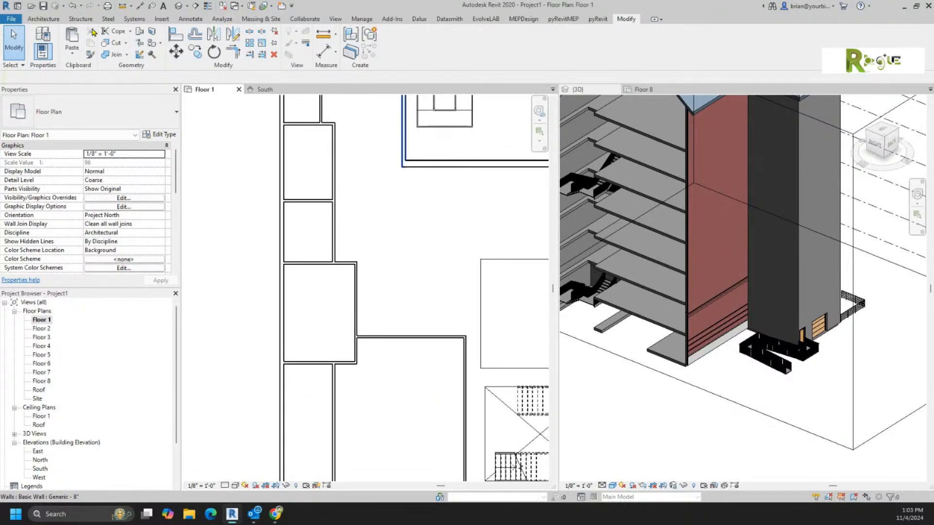
pyautogui.click(44, 18)
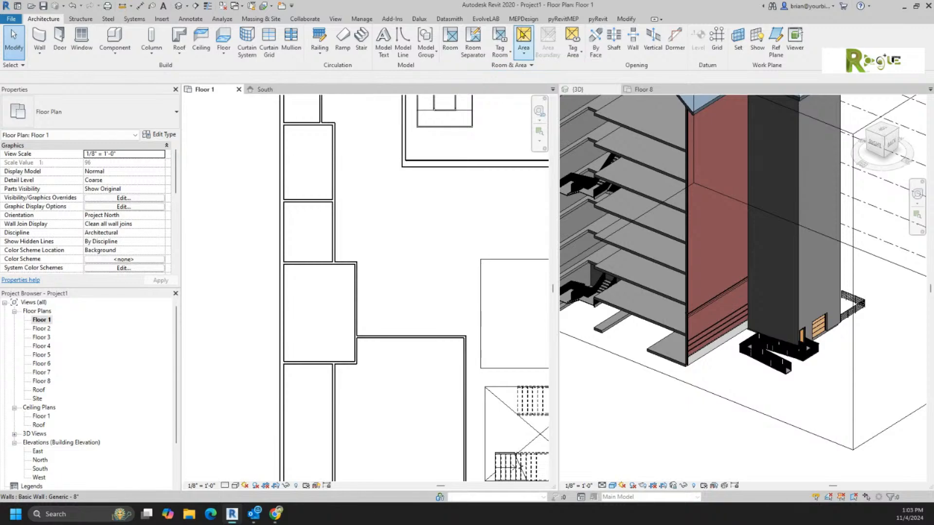
pyautogui.moveTo(488, 189); pyautogui.dragTo(504, 155, button='middle')
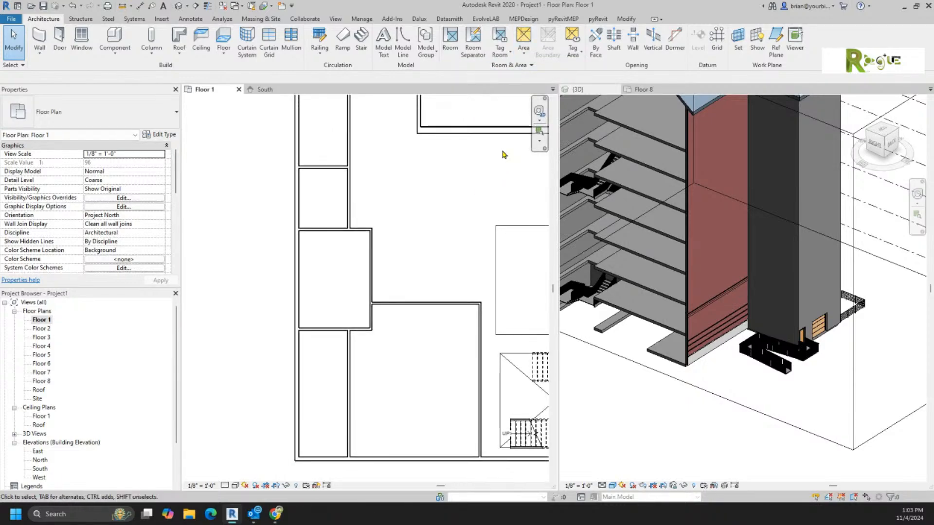
pyautogui.click(452, 42)
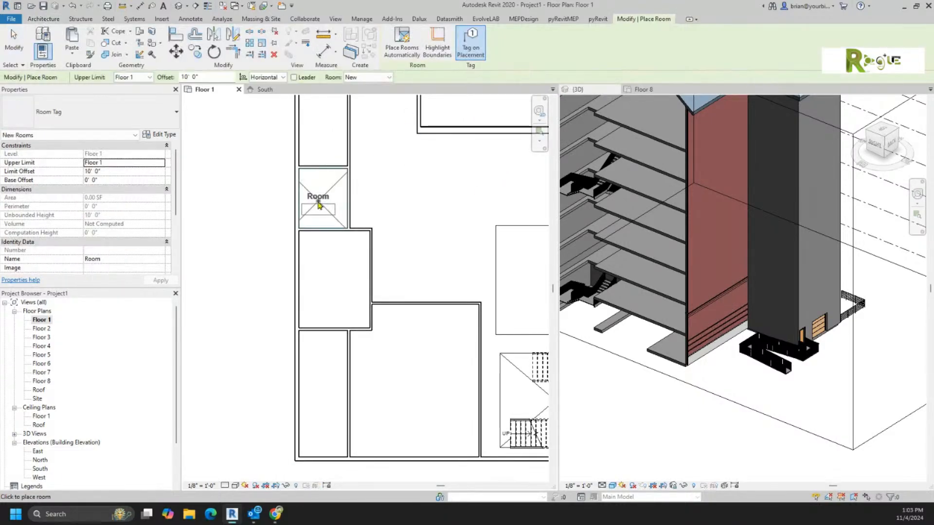
pyautogui.click(322, 197)
pyautogui.click(332, 276)
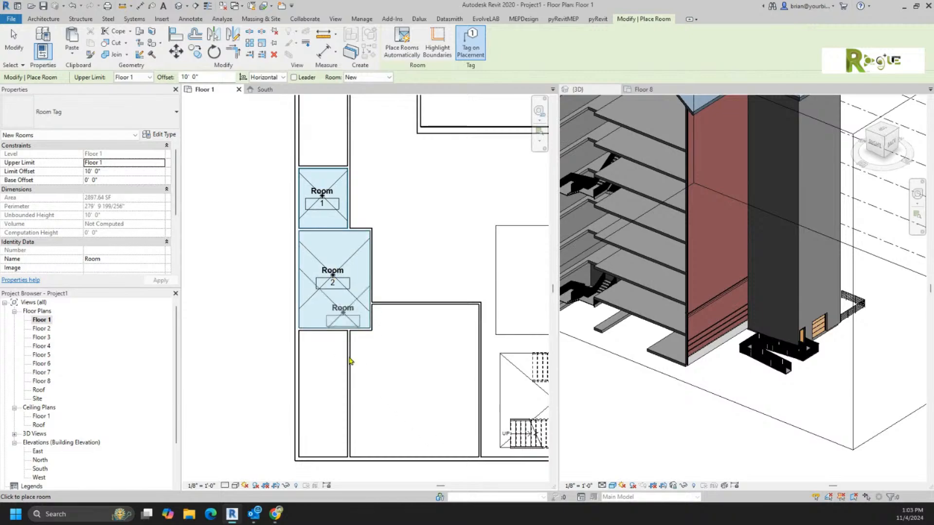
pyautogui.click(322, 386)
pyautogui.click(414, 390)
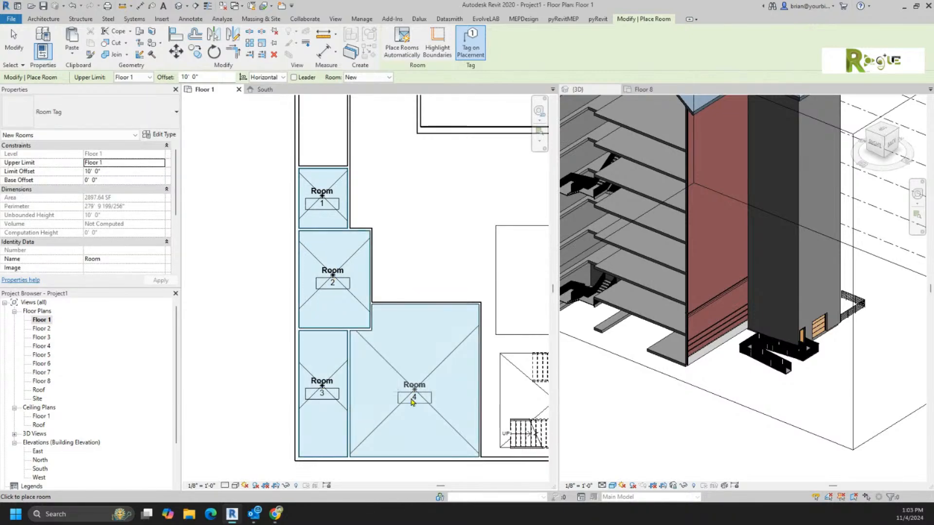
pyautogui.press('Escape')
pyautogui.press('Escape')
# Rename room 4, the large southern room, as Kitchen and room 3, the narrow one beside it, as Storage.
pyautogui.click(414, 385)
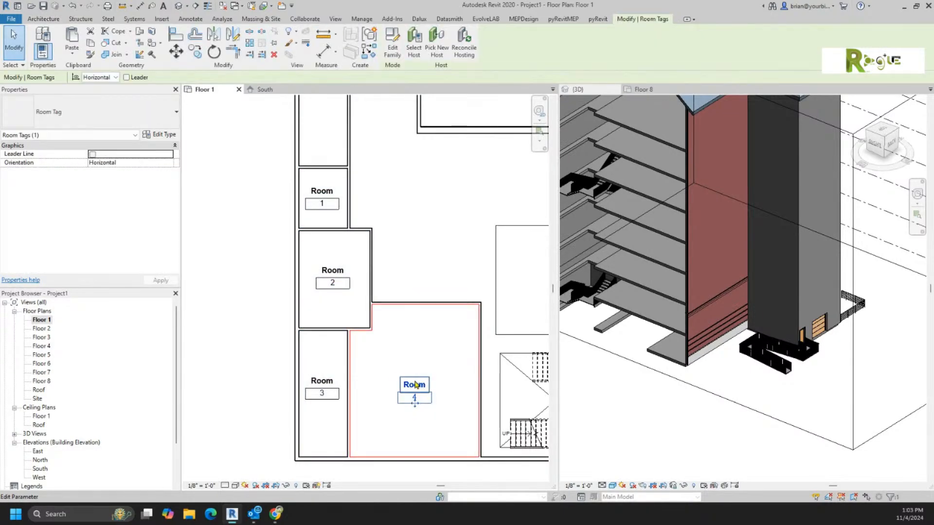
pyautogui.click(414, 384)
pyautogui.write('Ki')
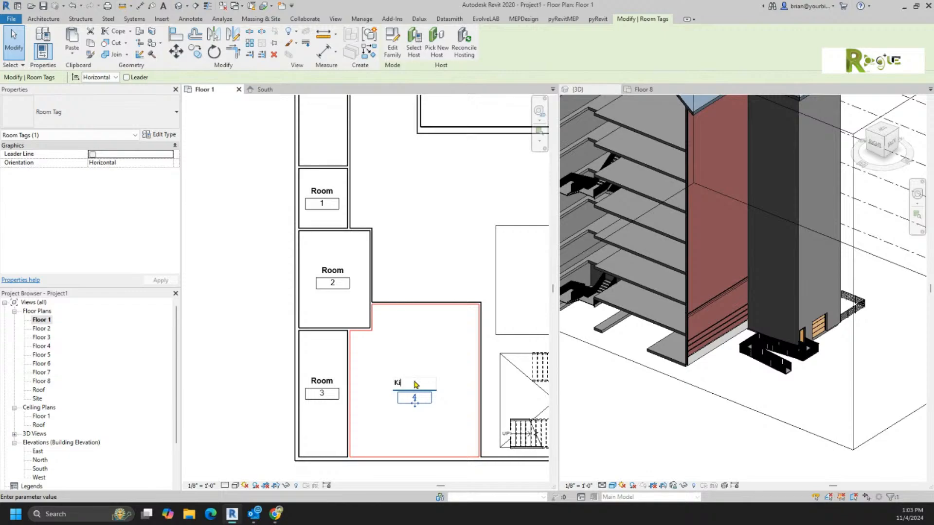
pyautogui.write('tchen')
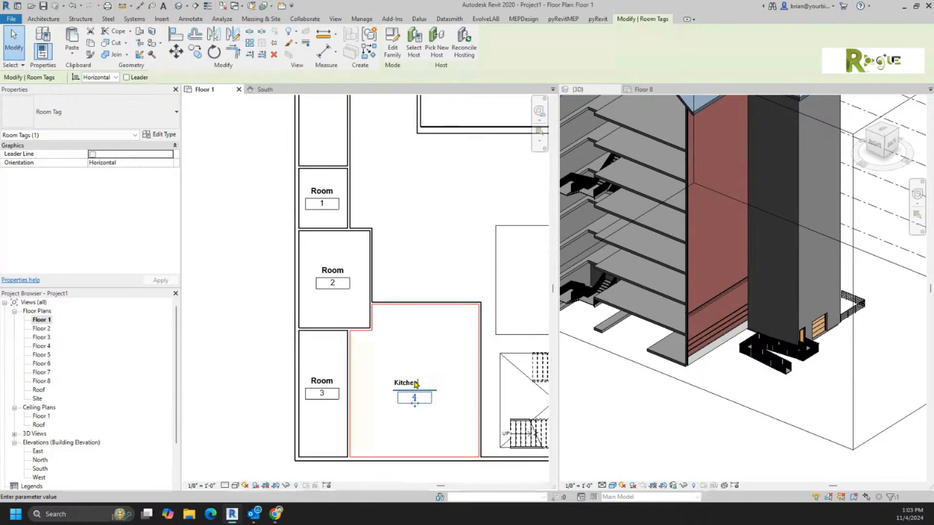
pyautogui.press('Return')
pyautogui.click(320, 381)
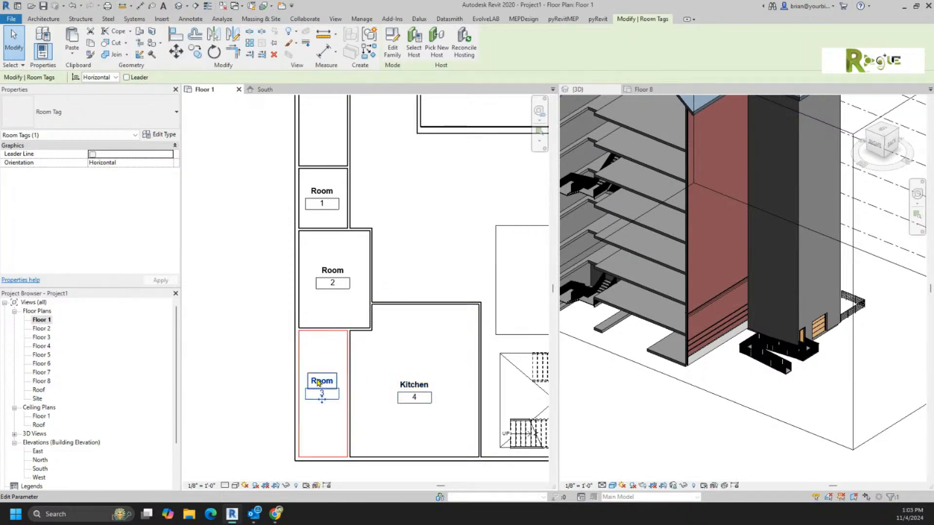
pyautogui.click(318, 381)
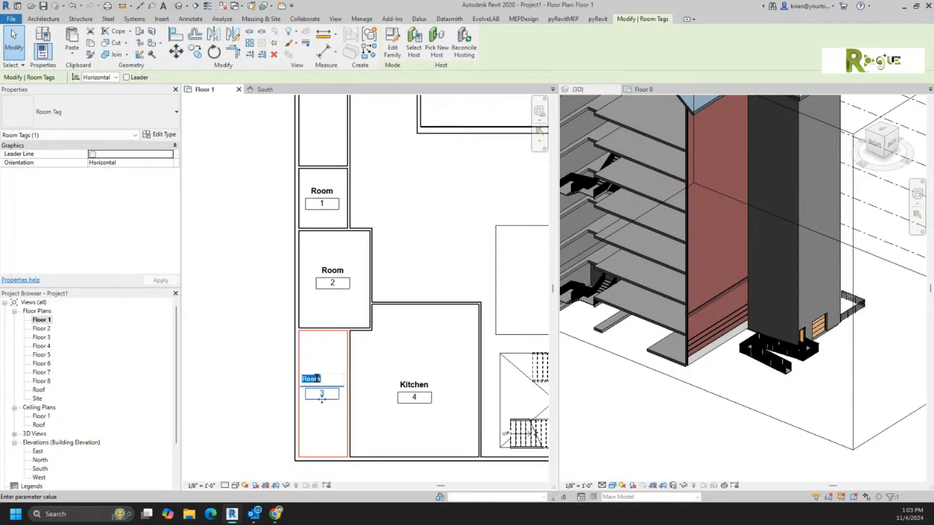
pyautogui.write('Storage')
pyautogui.press('Return')
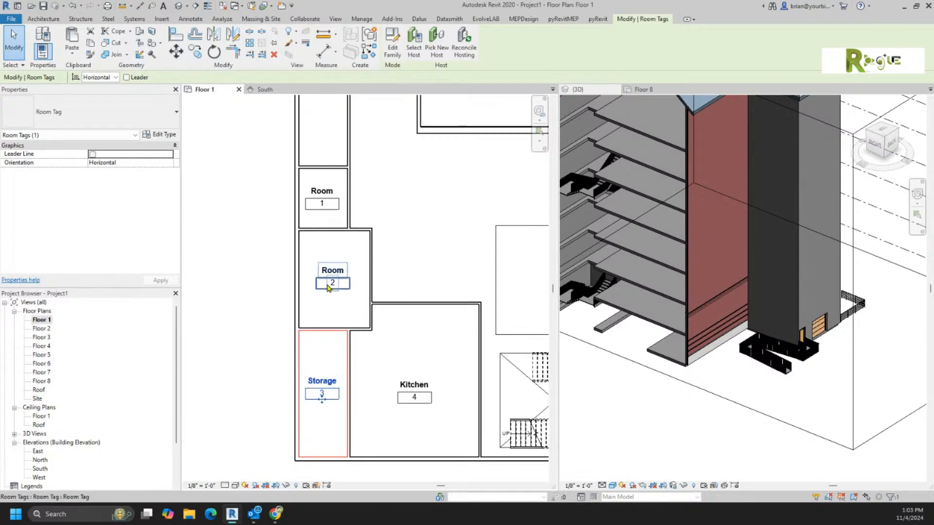
# Rename room 2, the widened room, as Meeting and room 1, the small one to its north, as Janitor.
pyautogui.click(329, 271)
pyautogui.click(329, 272)
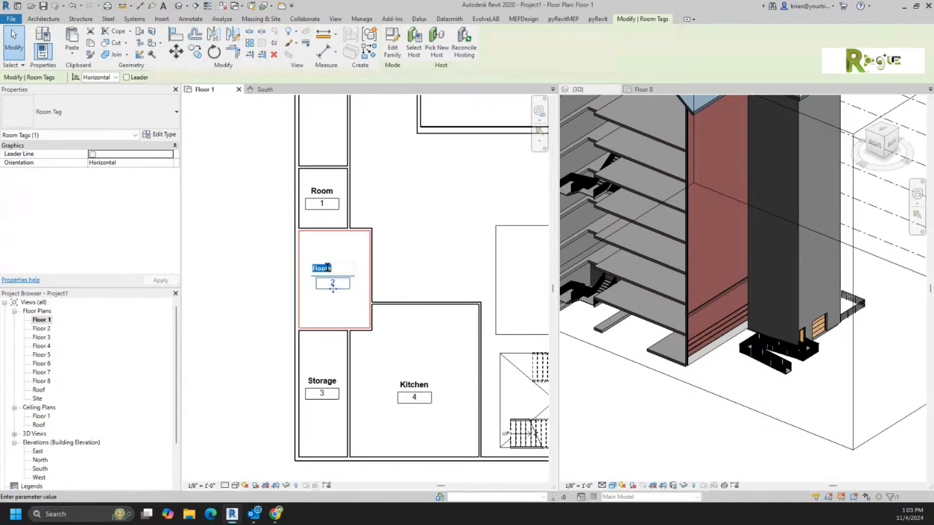
pyautogui.write('Meeting')
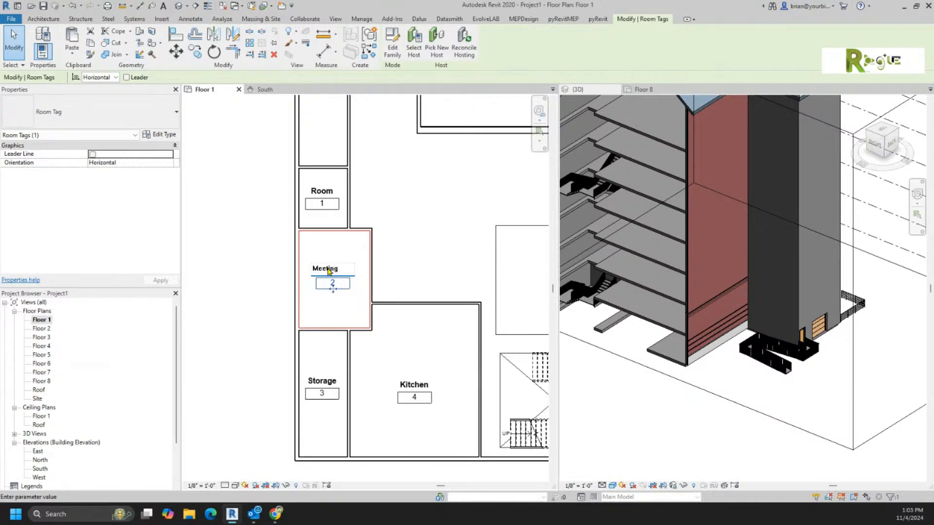
pyautogui.press('Return')
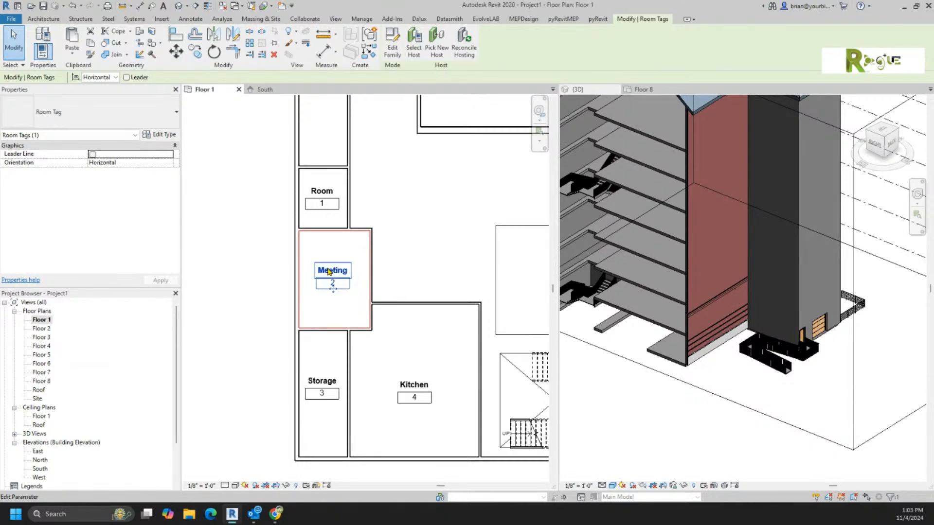
pyautogui.click(329, 189)
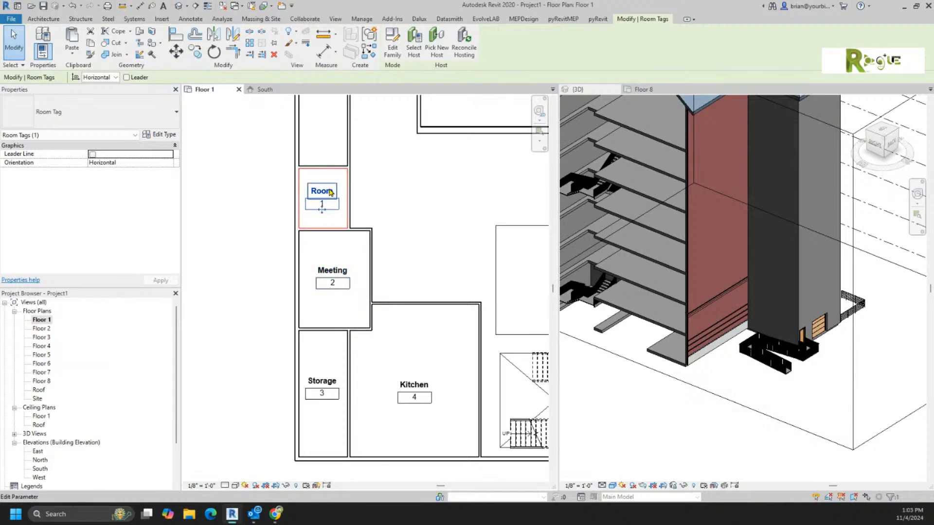
pyautogui.click(329, 188)
pyautogui.write('Janitor')
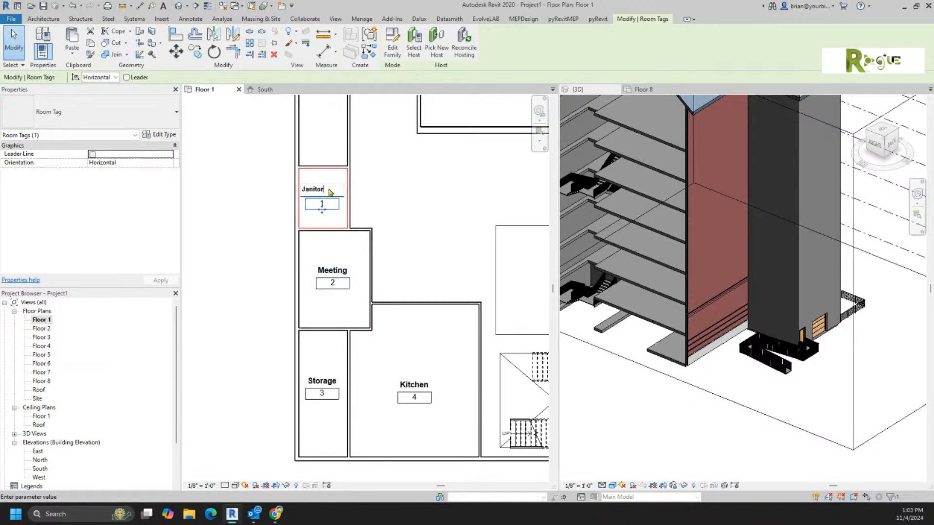
pyautogui.press('Return')
pyautogui.click(402, 205)
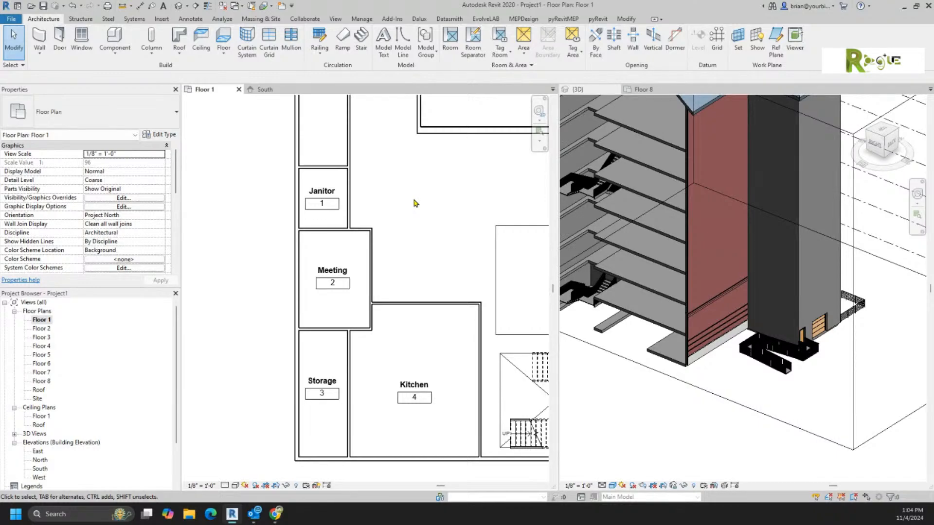
# Select the Kitchen room to examine its area, perimeter and other properties.
pyautogui.click(392, 369)
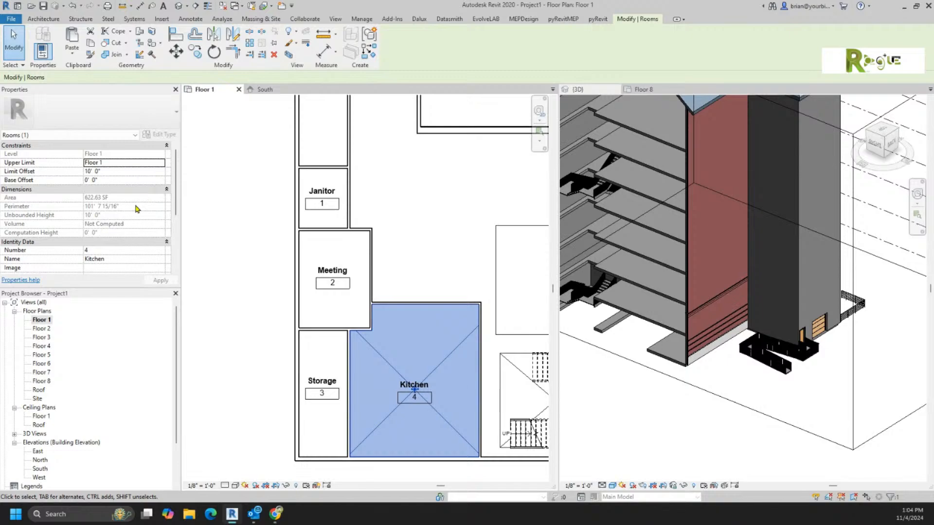
# Review the Kitchen room's identity data, occupancy, department and finish properties.
pyautogui.scroll(-1, 136, 211)
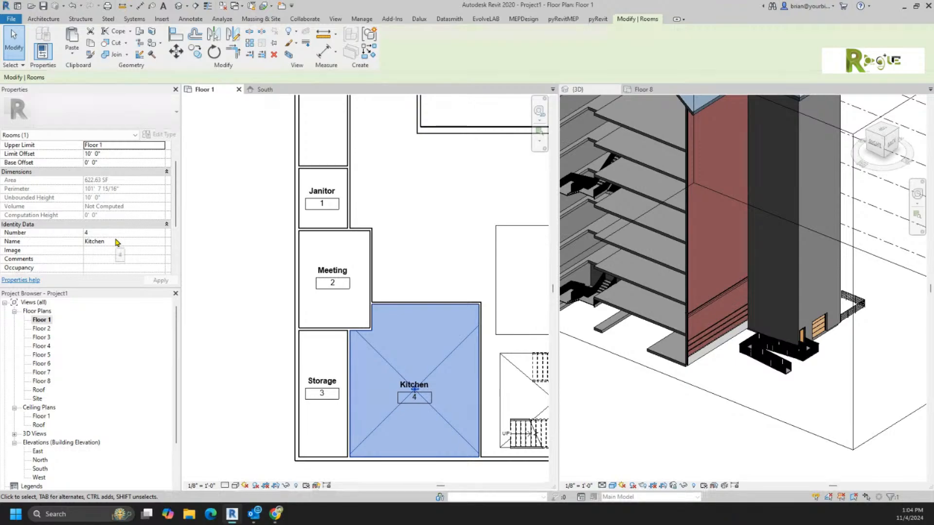
pyautogui.scroll(-5, 117, 240)
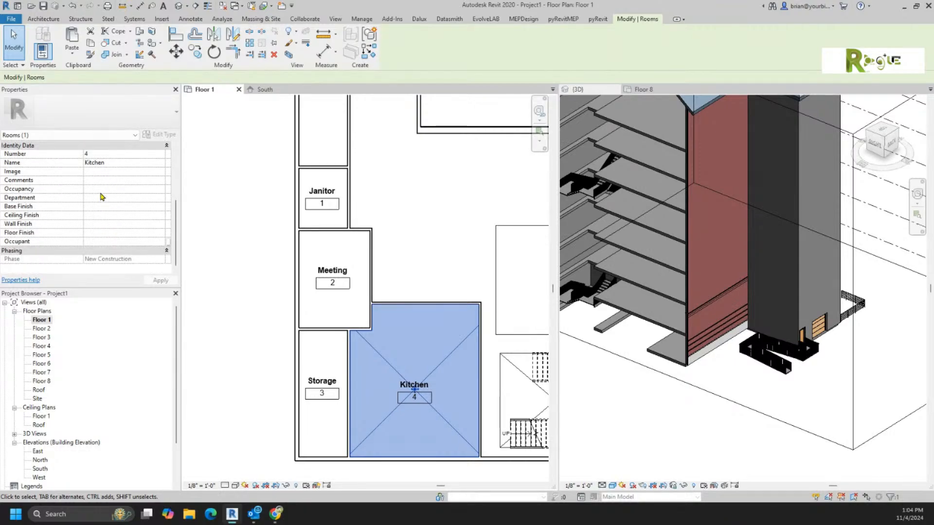
pyautogui.click(275, 257)
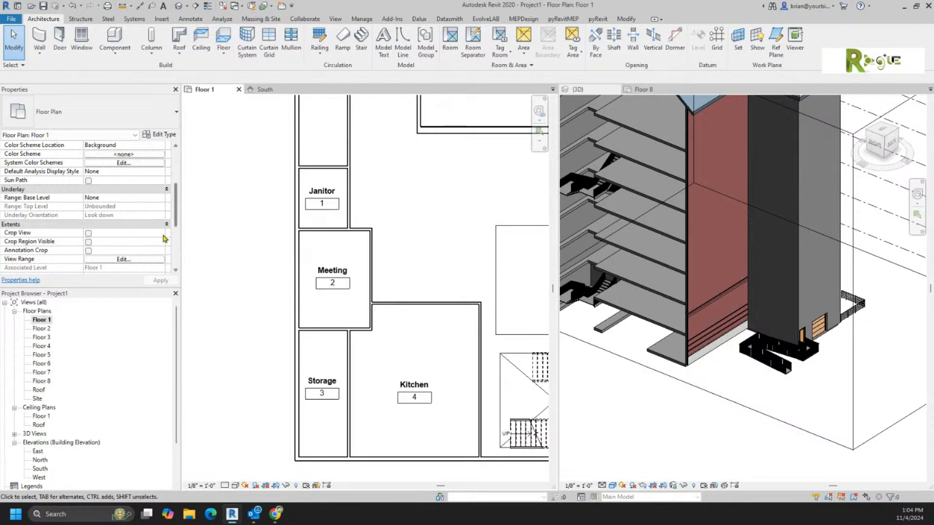
# Apply the Rooms category color scheme Name to the Floor 1 plan view.
pyautogui.scroll(-4, 152, 236)
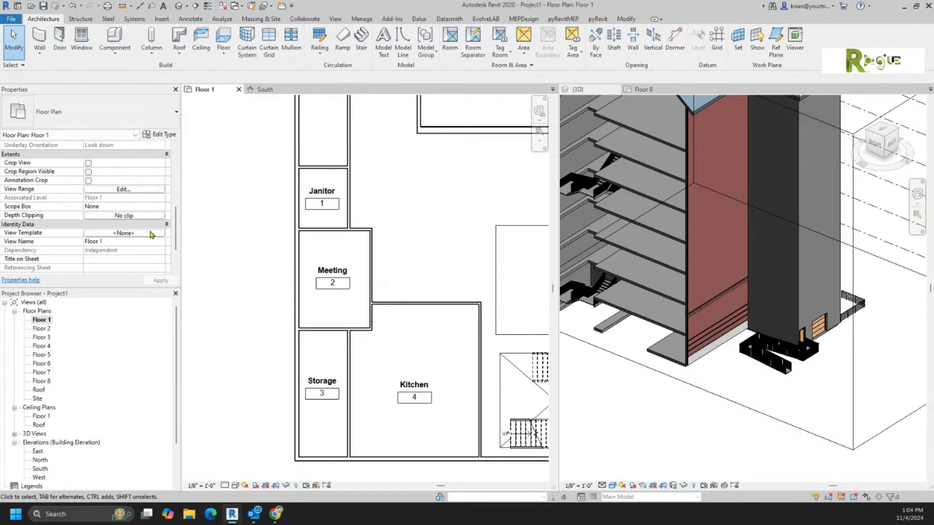
pyautogui.scroll(-2, 151, 236)
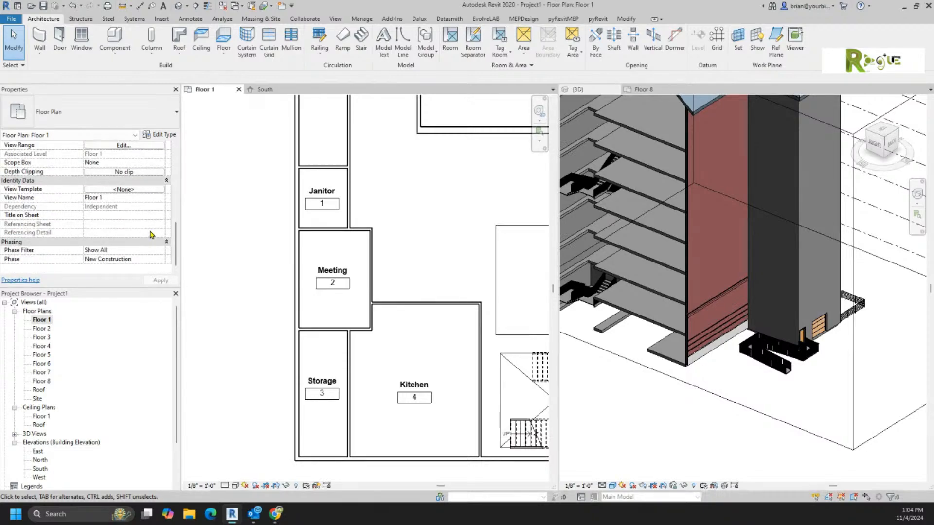
pyautogui.scroll(8, 152, 235)
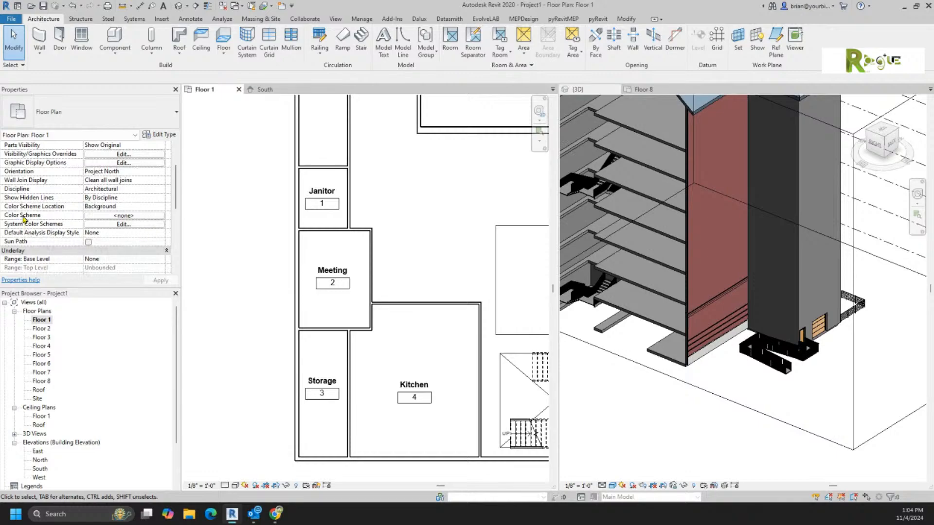
pyautogui.click(102, 215)
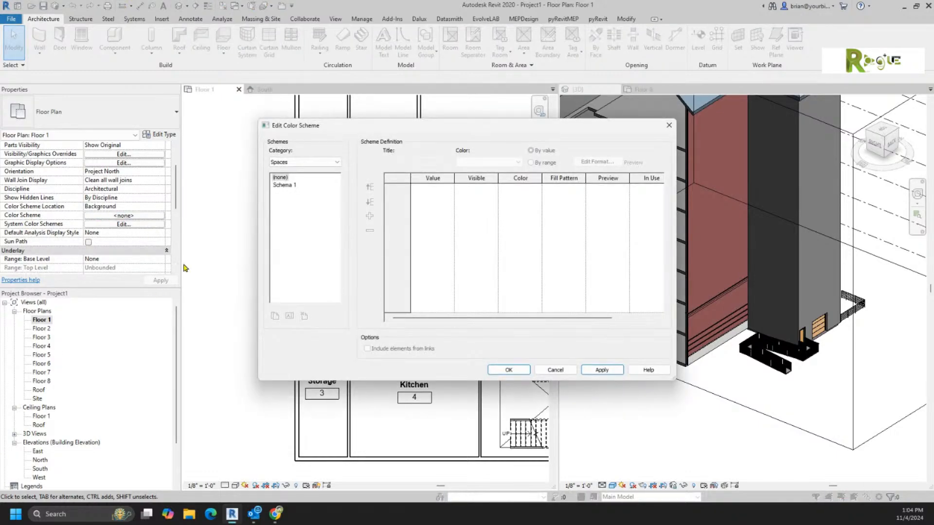
pyautogui.click(287, 162)
pyautogui.click(286, 180)
pyautogui.click(280, 185)
pyautogui.click(506, 370)
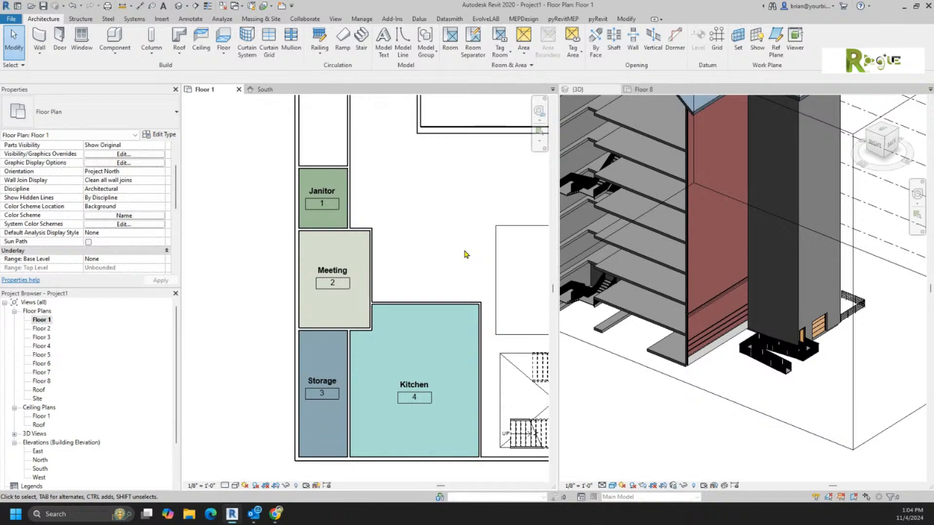
# Place a tagged room in the northernmost enclosed space along the west wall.
pyautogui.scroll(-5, 465, 257)
pyautogui.scroll(3, 298, 344)
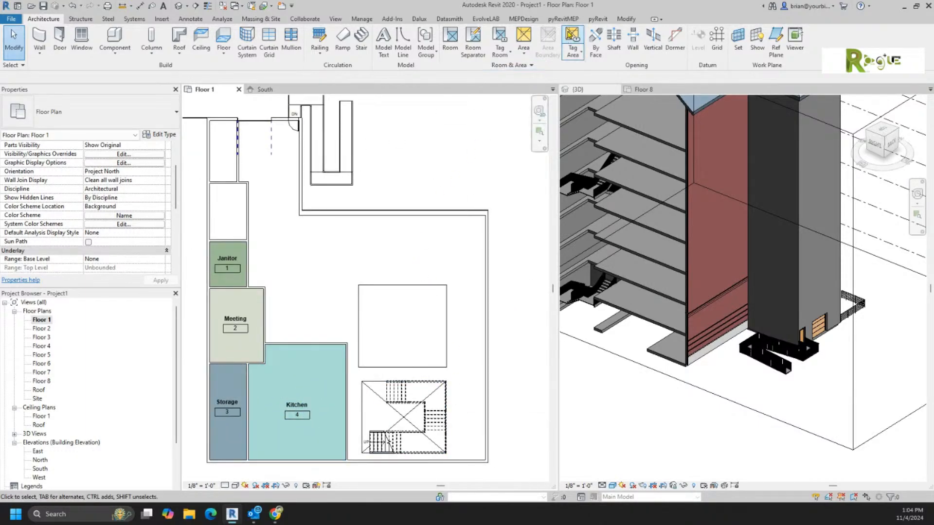
pyautogui.click(450, 39)
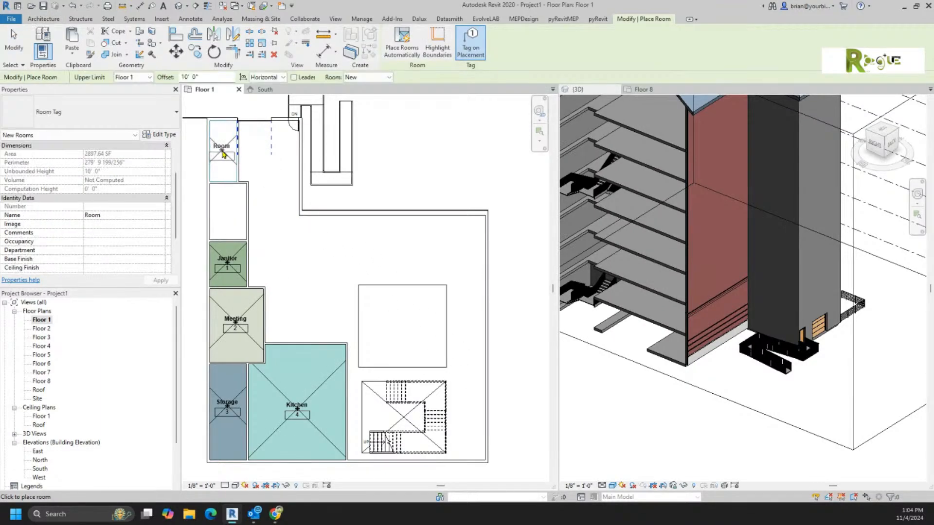
pyautogui.click(223, 151)
pyautogui.press('Escape')
pyautogui.press('Escape')
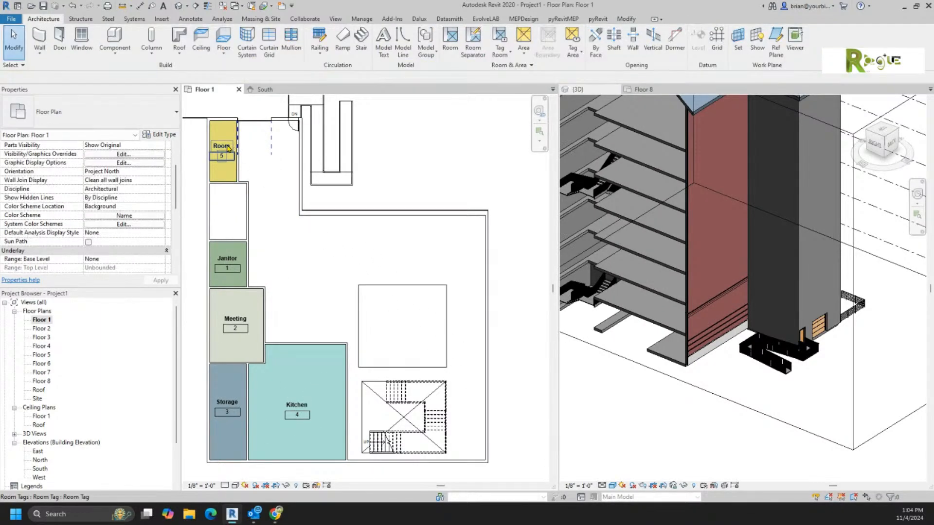
# Rename room 5, the northernmost west room, as Janitor.
pyautogui.click(221, 146)
pyautogui.click(222, 143)
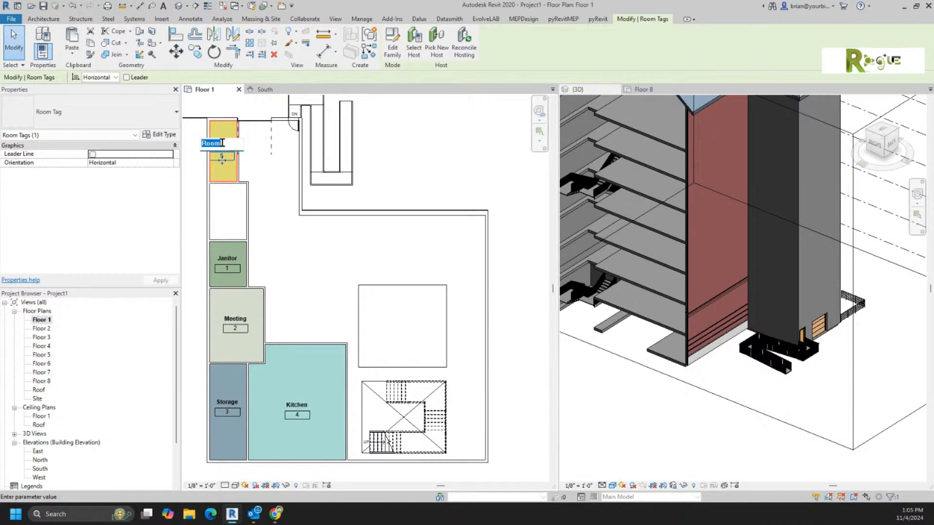
pyautogui.write('Janitor')
pyautogui.press('Return')
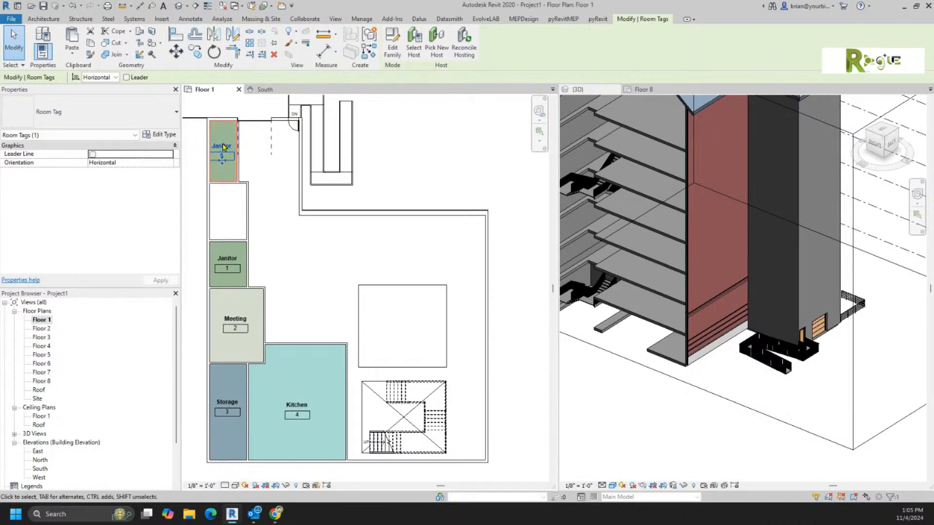
pyautogui.click(285, 252)
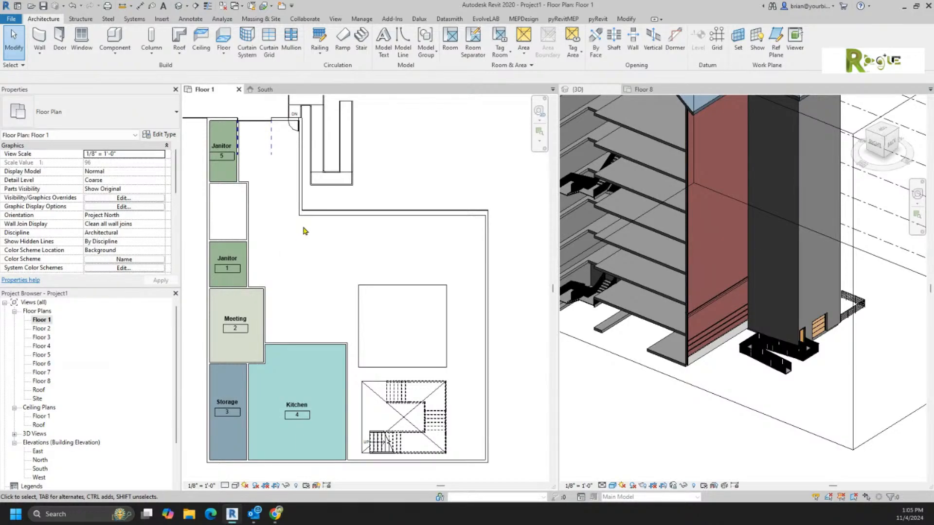
# Place a color fill legend in the empty area northeast of the Floor 1 plan, beside the ramp.
pyautogui.click(189, 19)
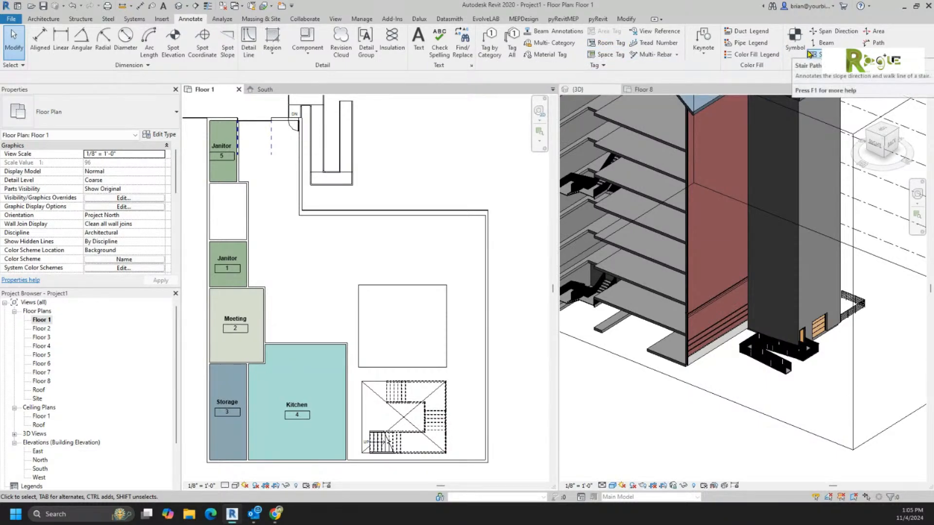
pyautogui.click(776, 57)
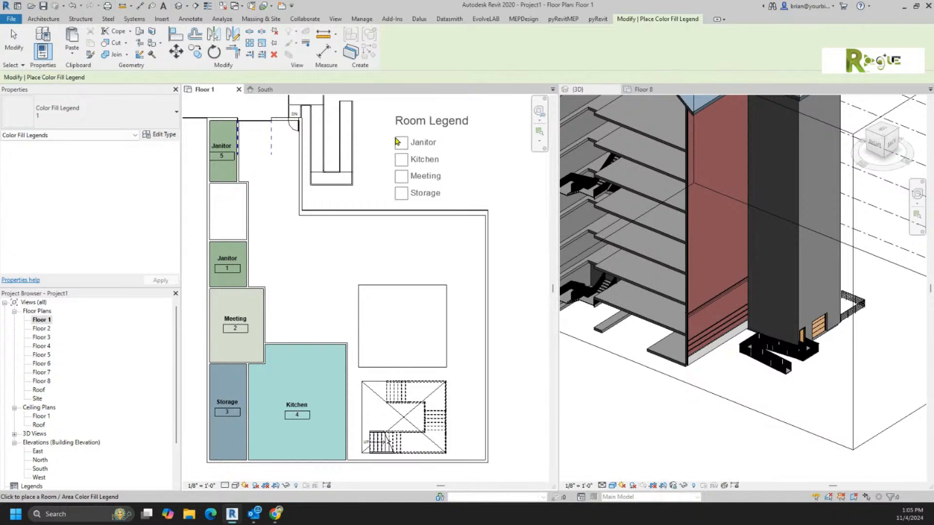
pyautogui.click(393, 109)
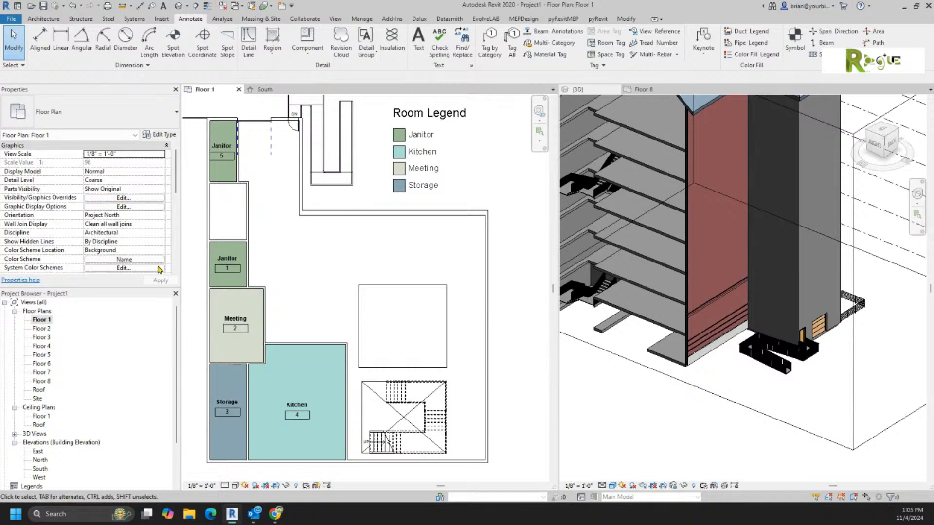
# Change the Janitor color to Yellow in the Name color scheme and apply it.
pyautogui.click(128, 259)
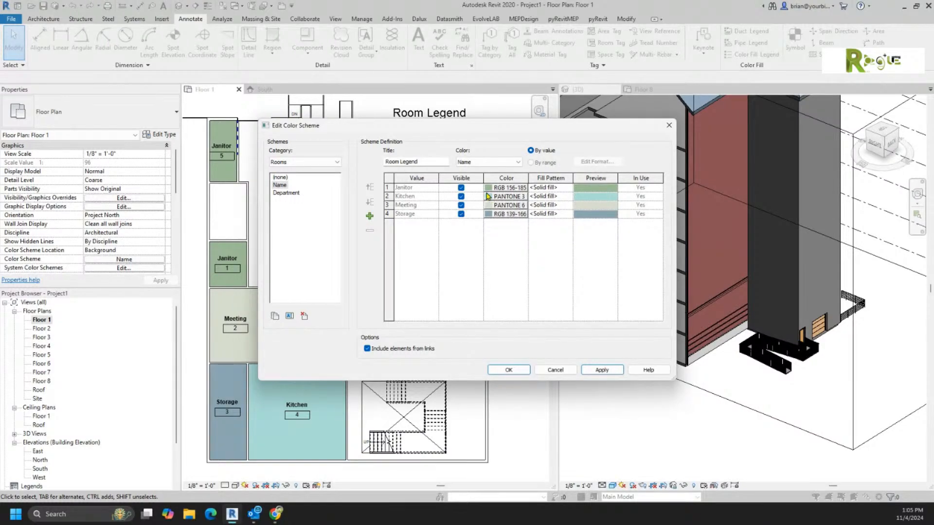
pyautogui.click(497, 188)
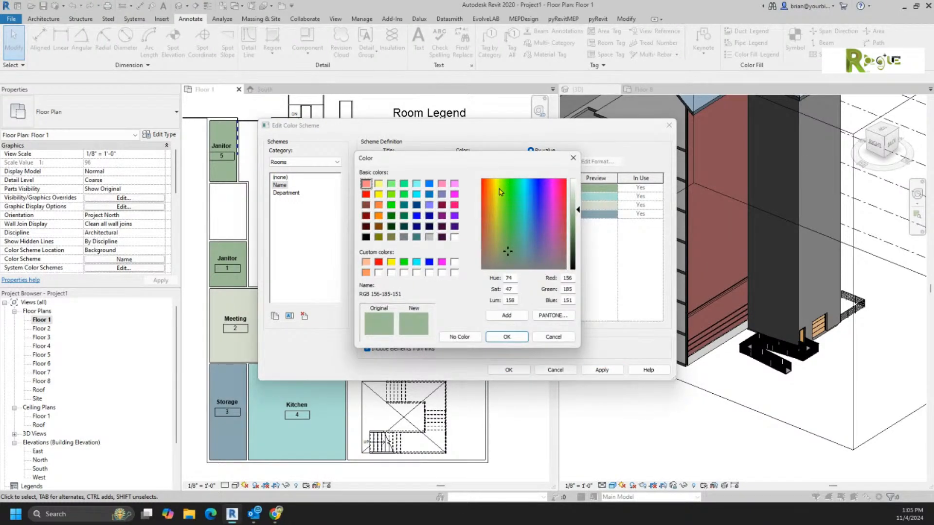
pyautogui.click(379, 195)
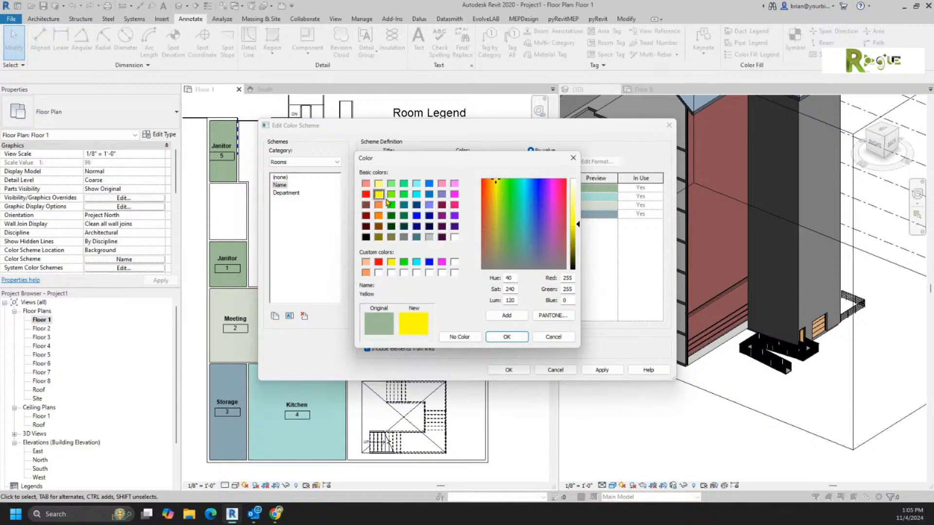
pyautogui.click(507, 336)
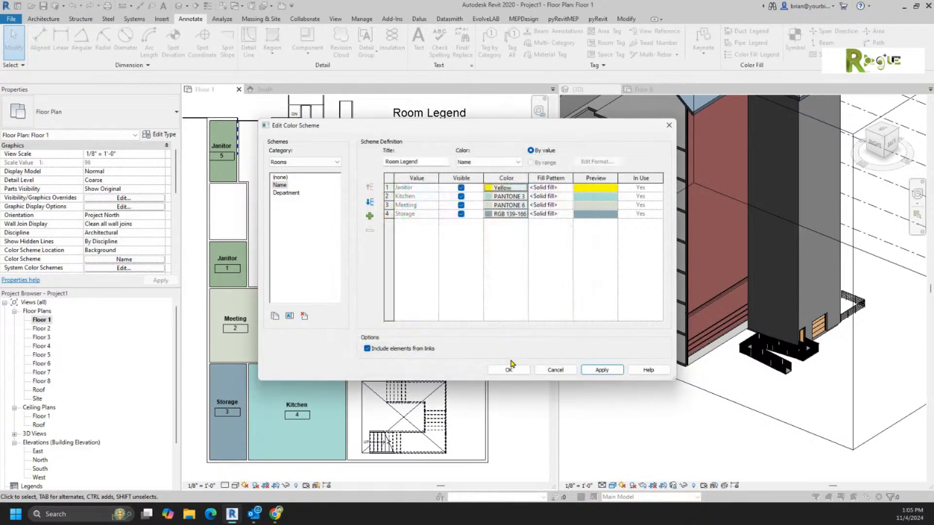
pyautogui.click(509, 370)
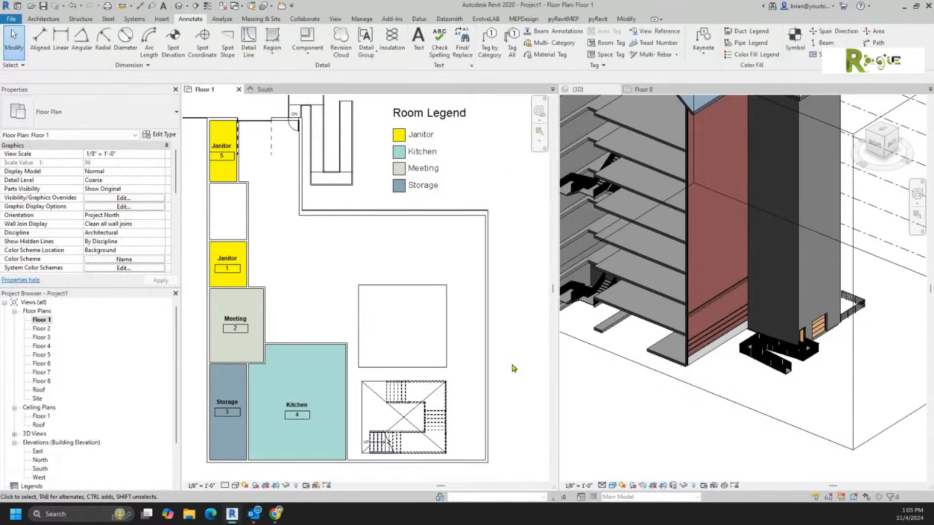
# Open the Floor 2 floor plan.
pyautogui.scroll(-3, 511, 368)
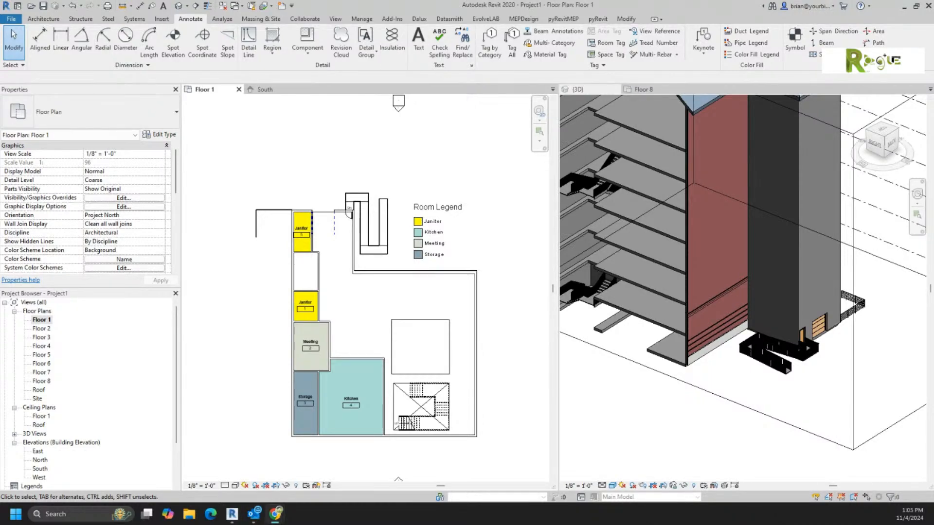
pyautogui.click(44, 20)
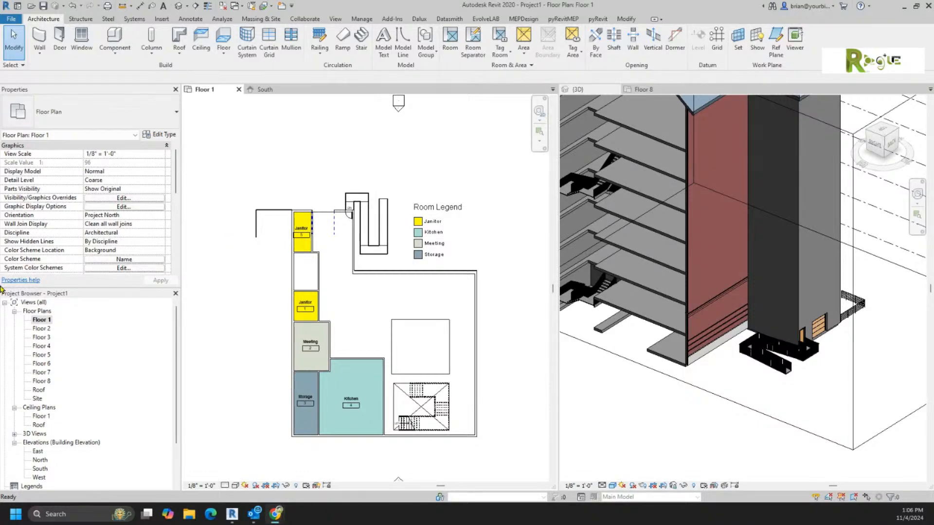
pyautogui.doubleClick(40, 329)
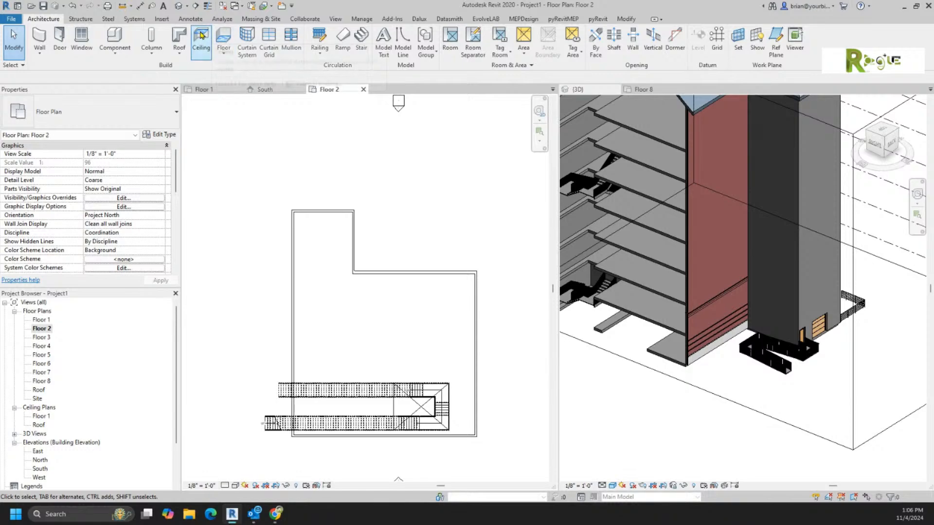
pyautogui.click(224, 38)
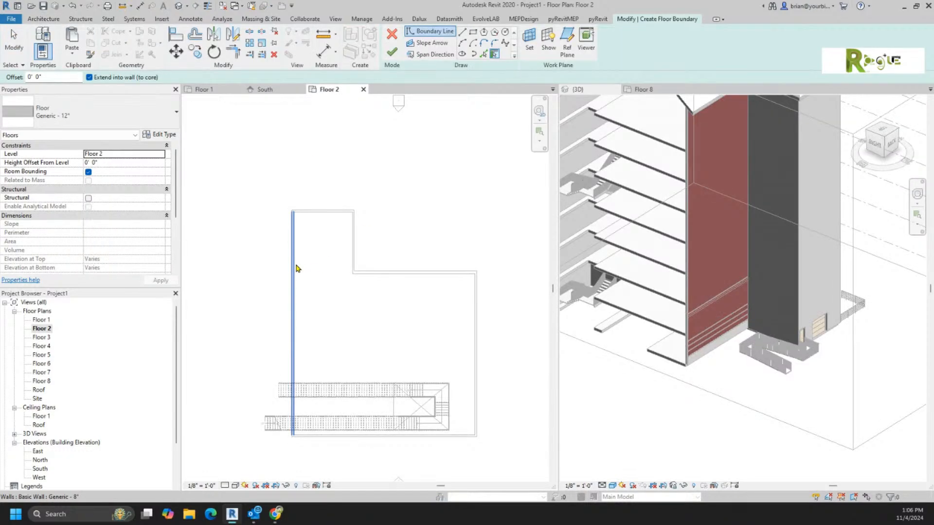
pyautogui.press('Tab')
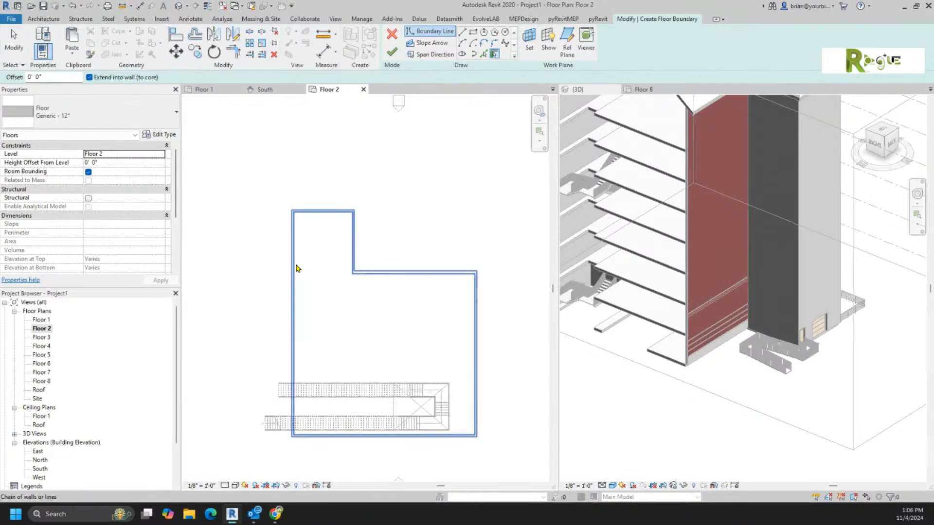
pyautogui.press('Escape')
pyautogui.press('Escape')
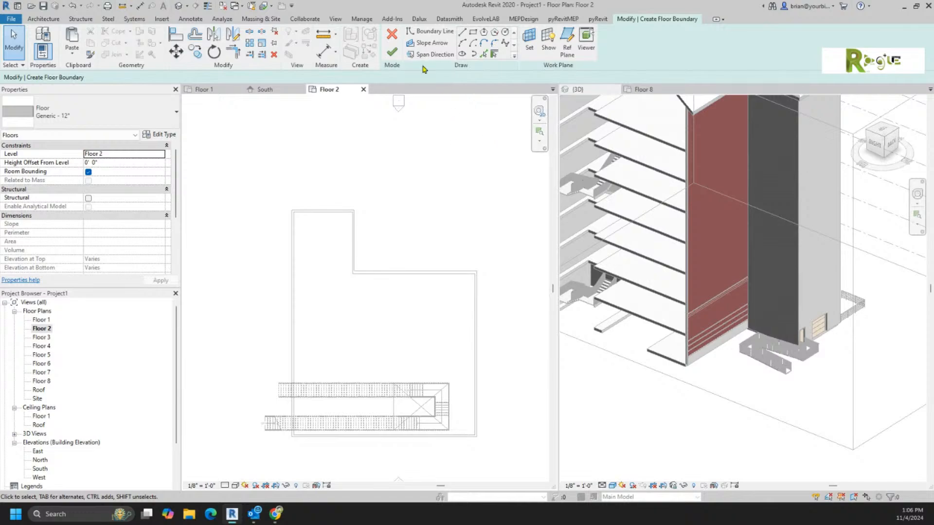
pyautogui.click(391, 52)
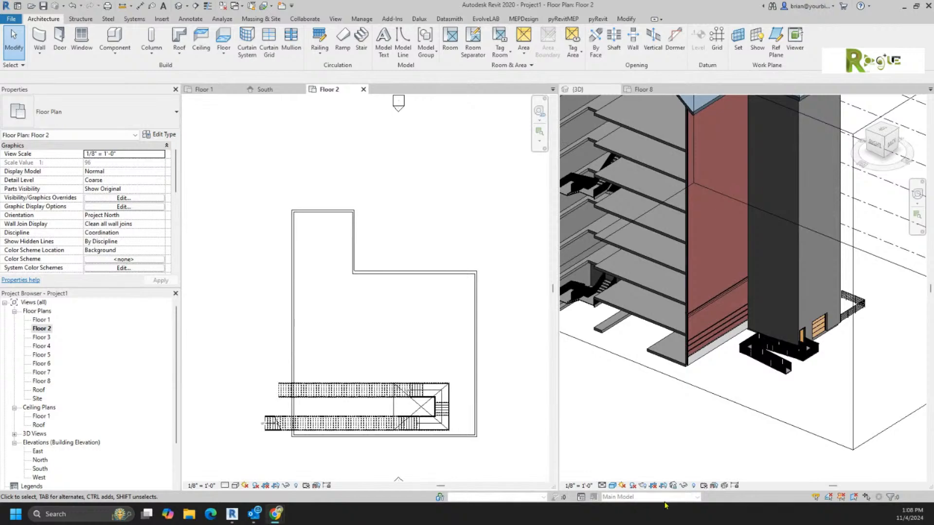
# Add a horizontal Cornice wall sweep across the upper front exterior wall in 3D, about 85 ft above Floor 1.
pyautogui.click(628, 387)
pyautogui.scroll(-2, 615, 401)
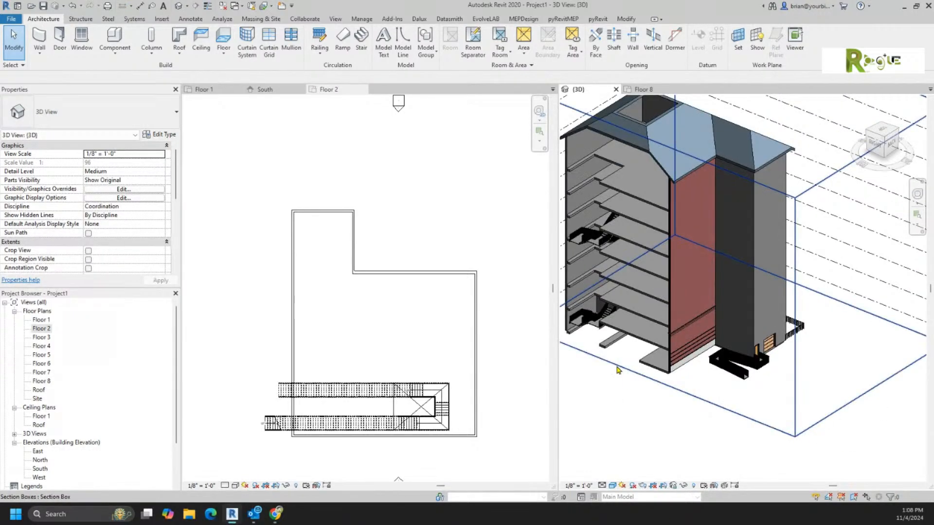
pyautogui.keyDown('shift'); pyautogui.moveTo(619, 372); pyautogui.dragTo(839, 354, button='middle'); pyautogui.keyUp('shift')
pyautogui.scroll(5, 626, 240)
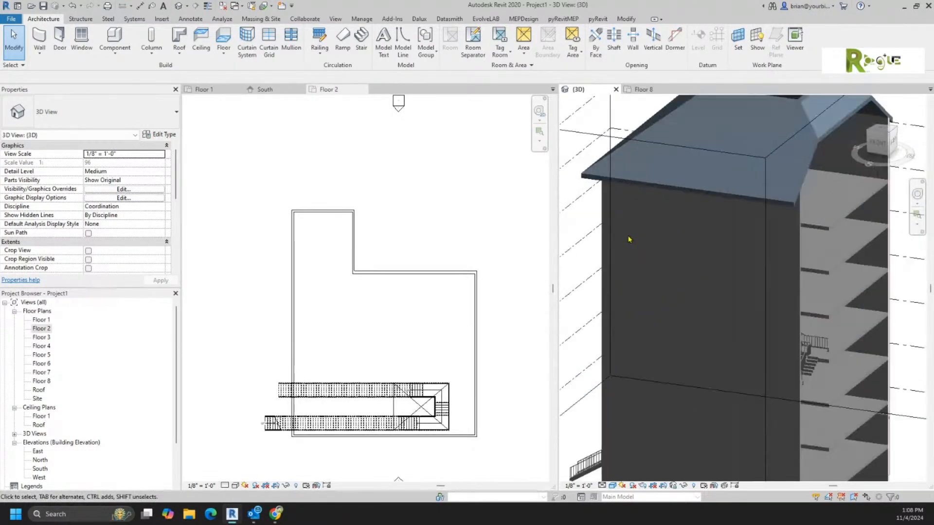
pyautogui.click(40, 52)
pyautogui.click(62, 128)
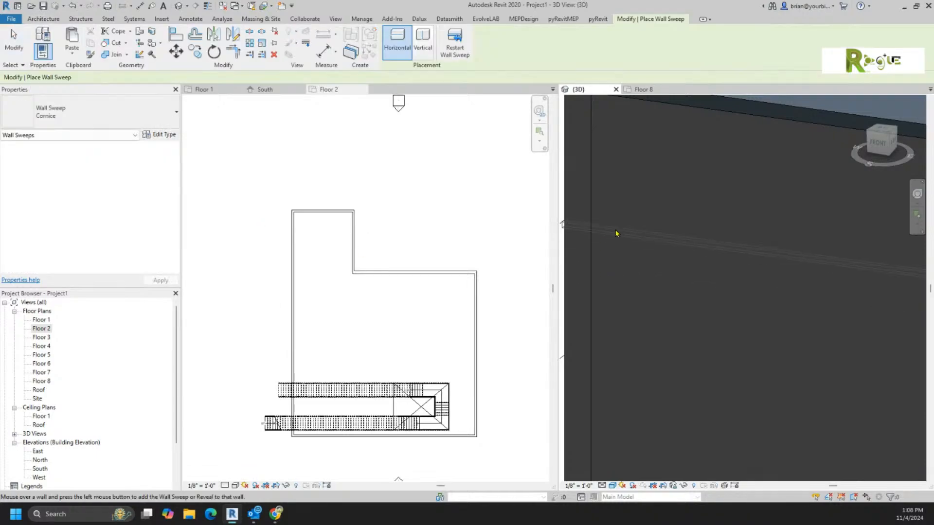
pyautogui.rightClick(664, 271)
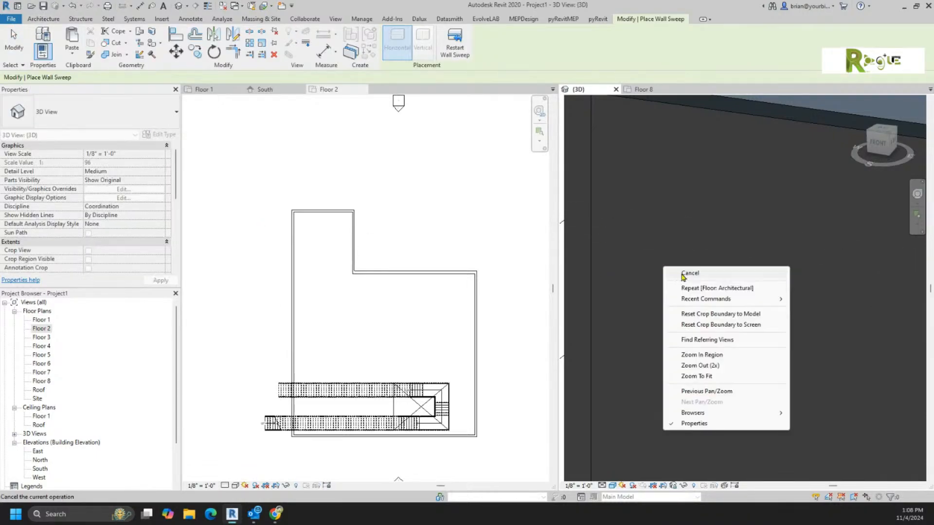
pyautogui.click(681, 275)
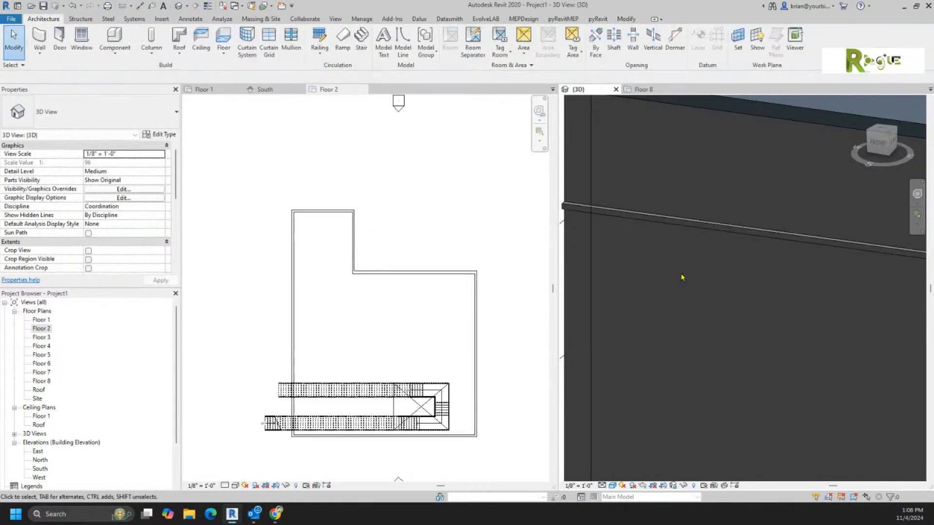
# Review the profile options in the type properties of the front wall's Cornice sweep, keeping the type as is.
pyautogui.click(586, 204)
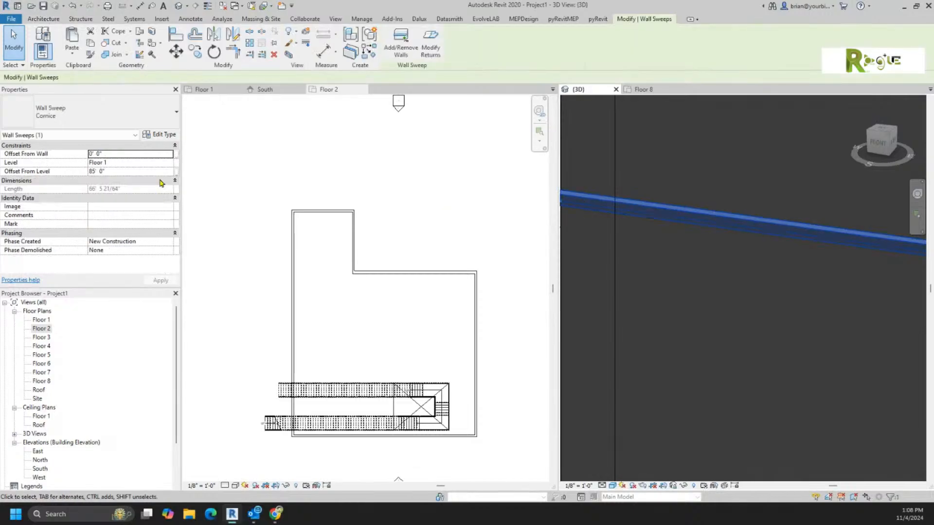
pyautogui.click(161, 135)
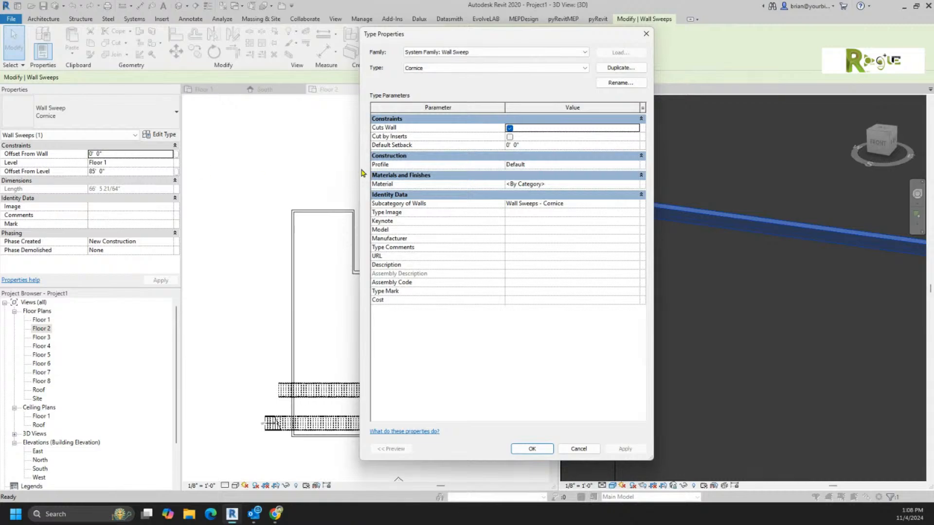
pyautogui.click(565, 164)
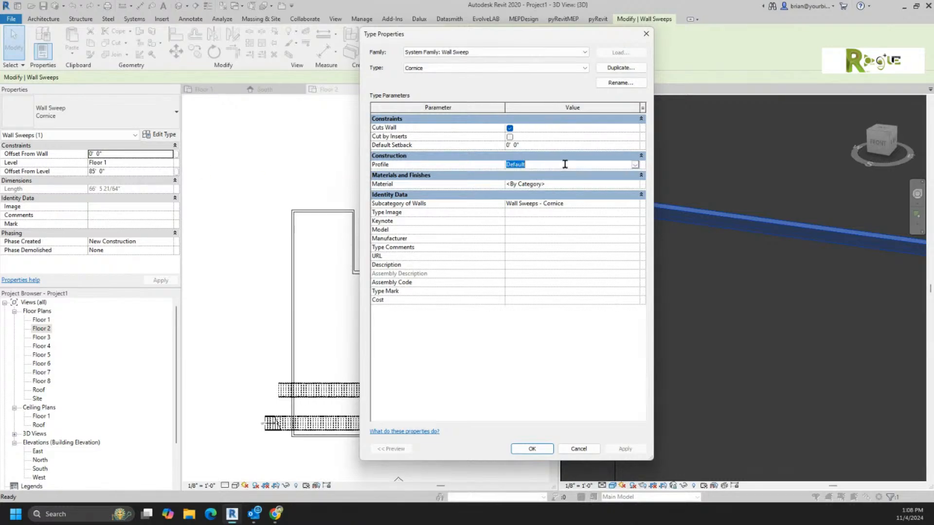
pyautogui.click(635, 164)
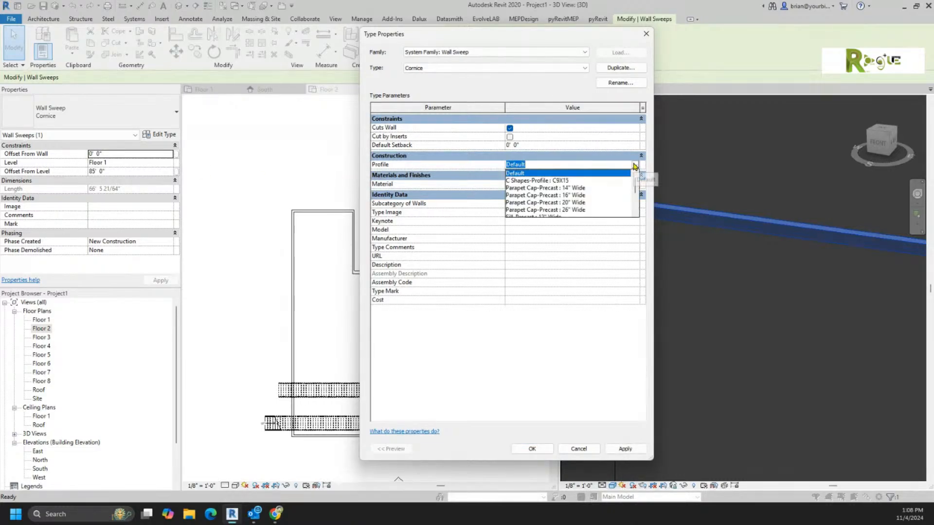
pyautogui.click(634, 165)
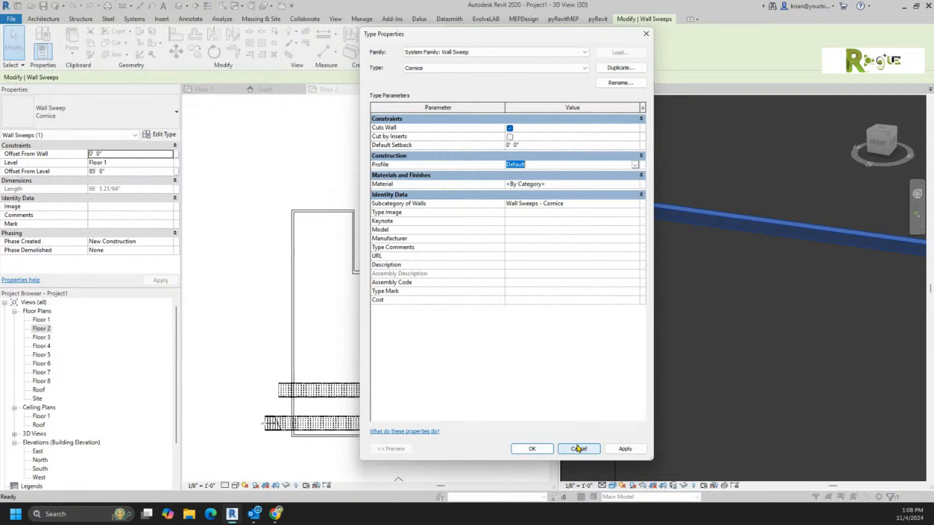
pyautogui.click(578, 449)
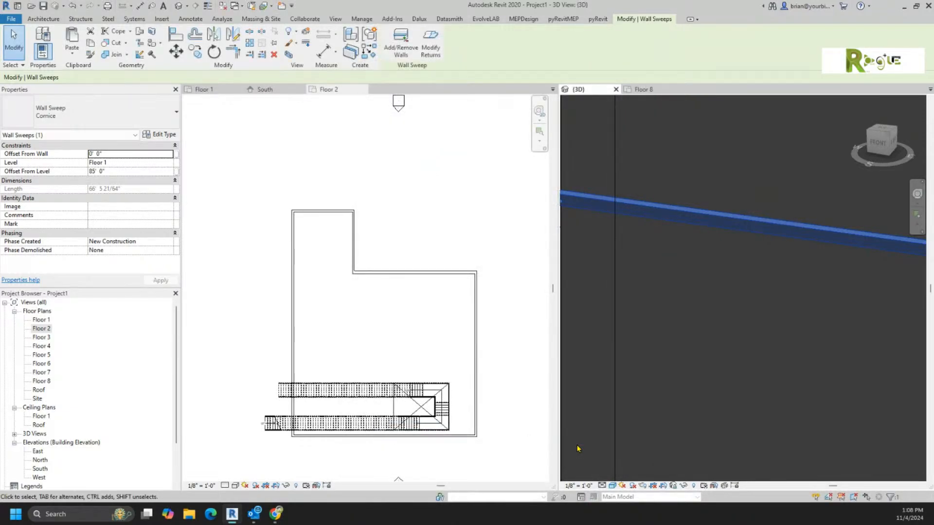
# Delete the multistory stairs from the Floor 2 plan.
pyautogui.click(359, 423)
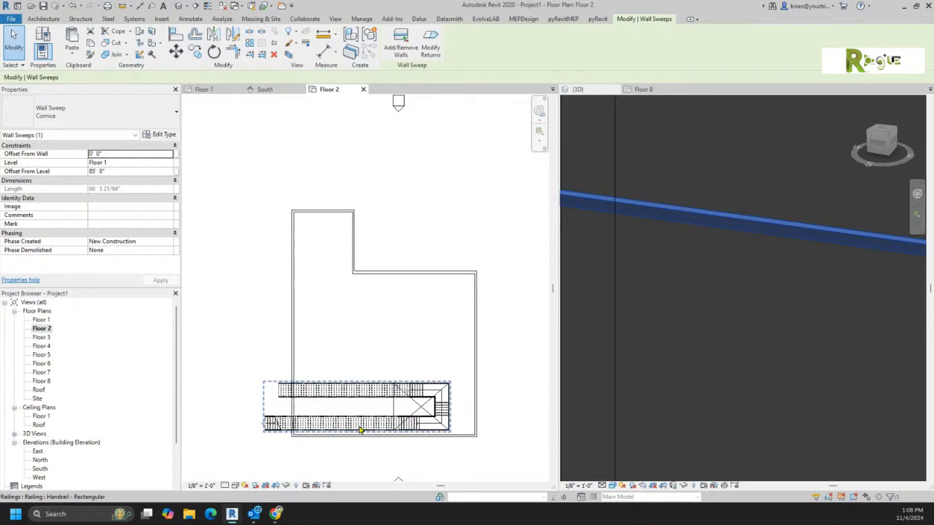
pyautogui.click(361, 424)
pyautogui.click(359, 429)
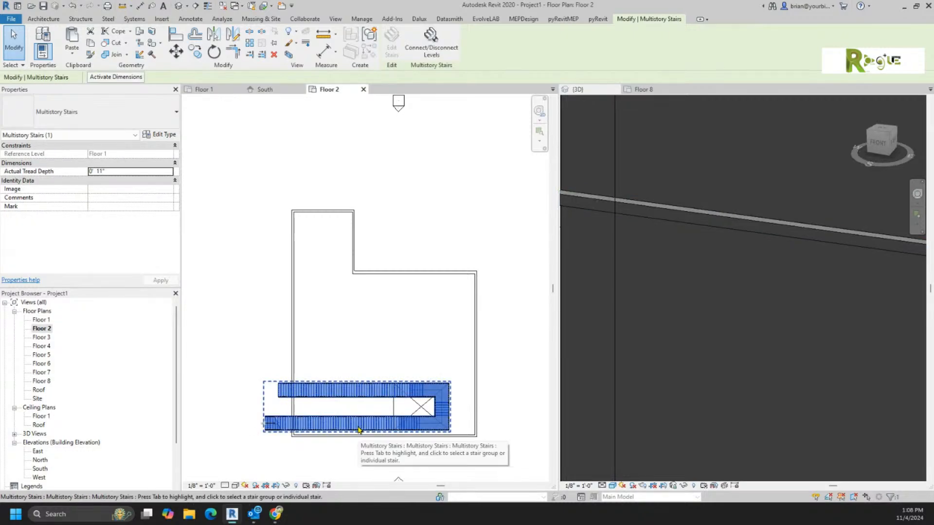
pyautogui.press('Delete')
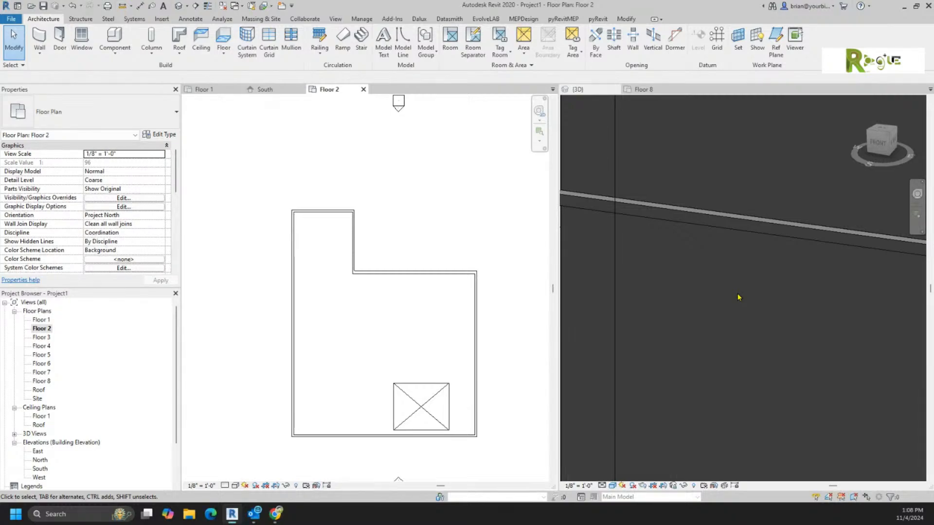
# Examine the cornice on the front wall and the whole building in 3D, along with the full Floor 2 plan.
pyautogui.scroll(-4, 738, 297)
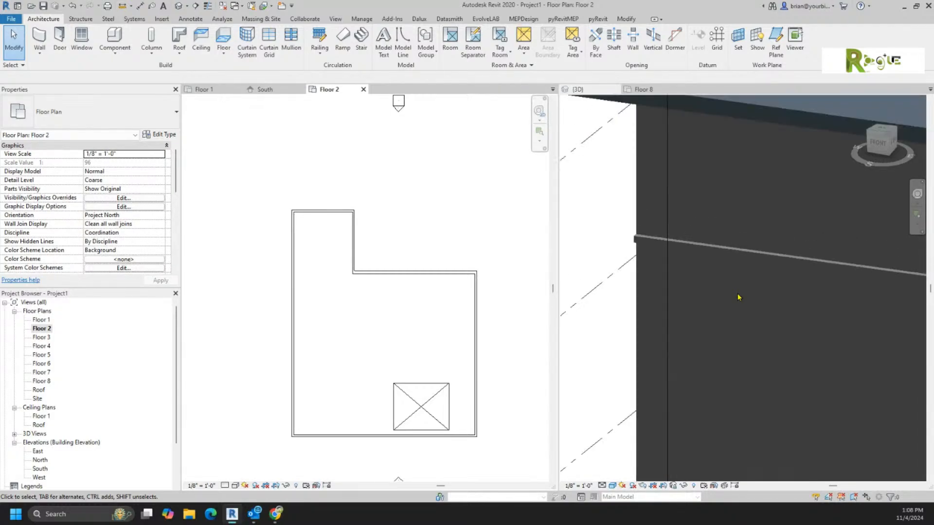
pyautogui.scroll(-5, 738, 297)
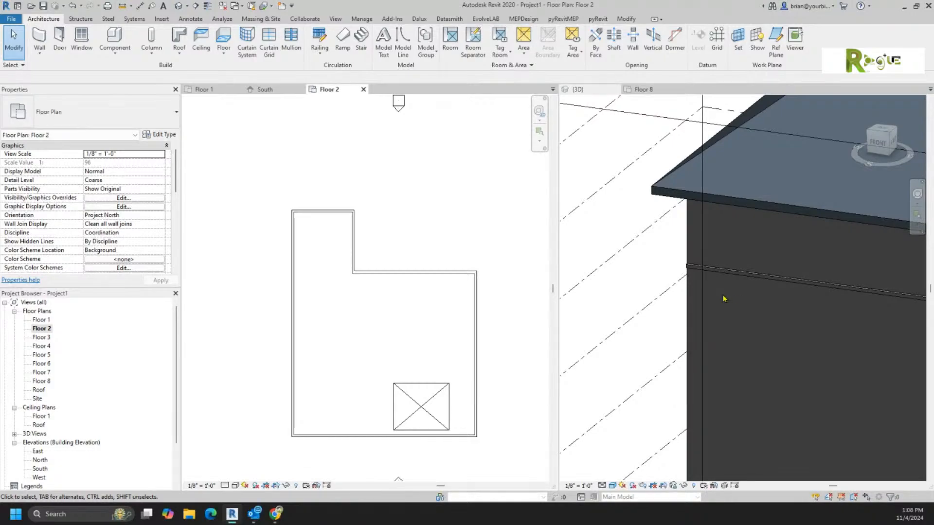
pyautogui.scroll(-5, 724, 299)
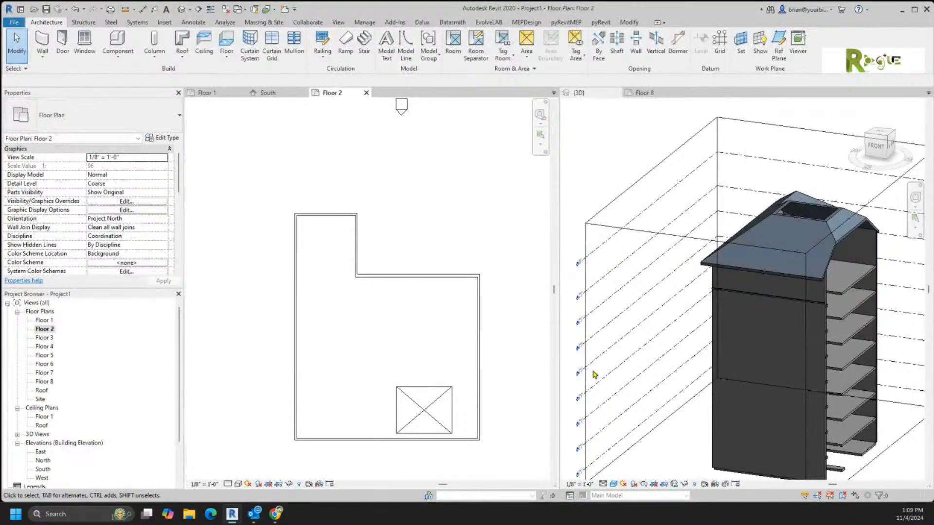
pyautogui.scroll(-2, 596, 374)
pyautogui.scroll(-2, 596, 374)
pyautogui.scroll(2, 596, 373)
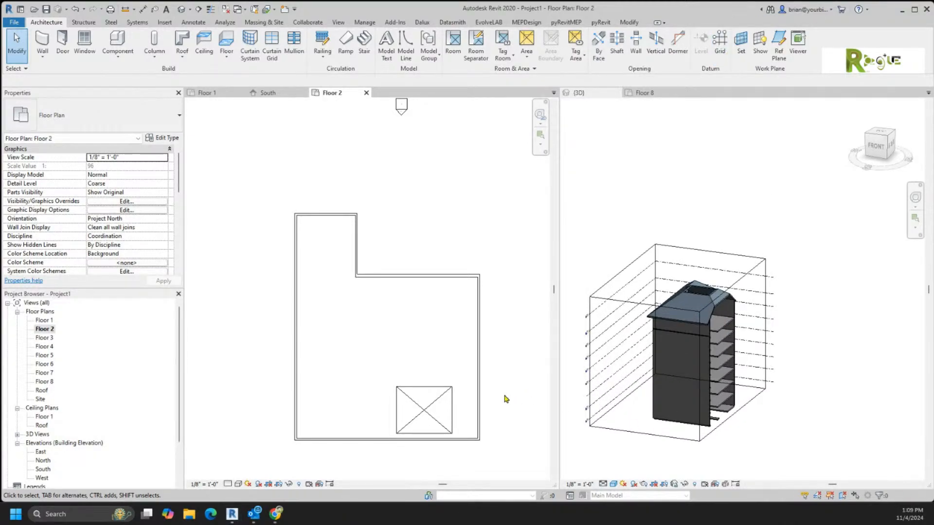
pyautogui.scroll(-2, 493, 318)
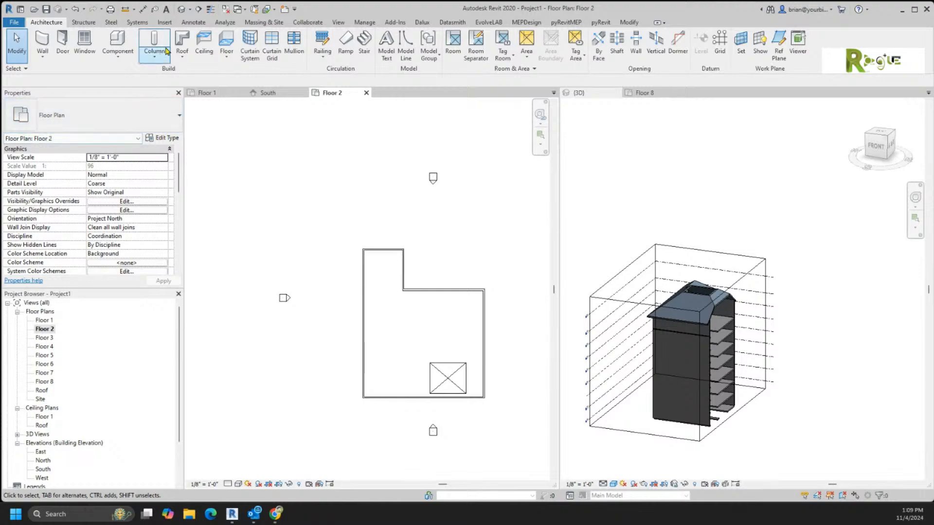
pyautogui.moveTo(314, 14); pyautogui.dragTo(334, 30)
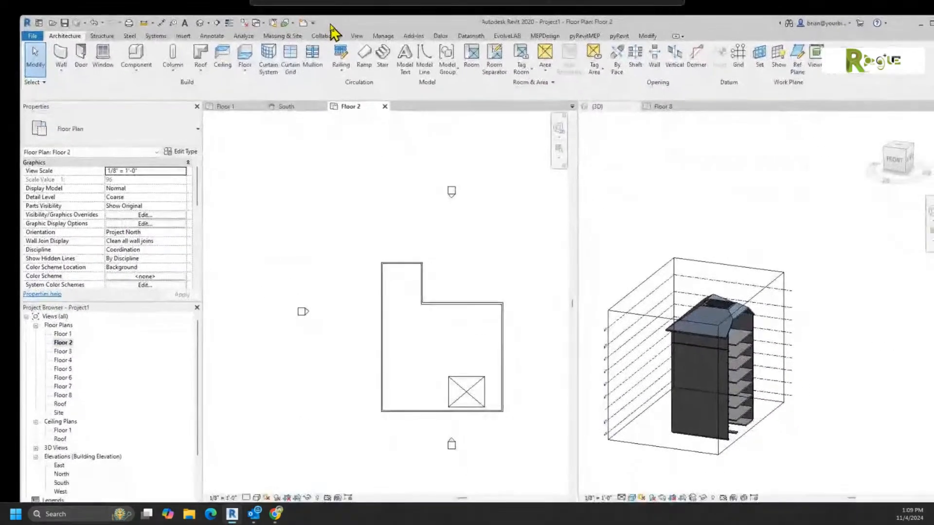